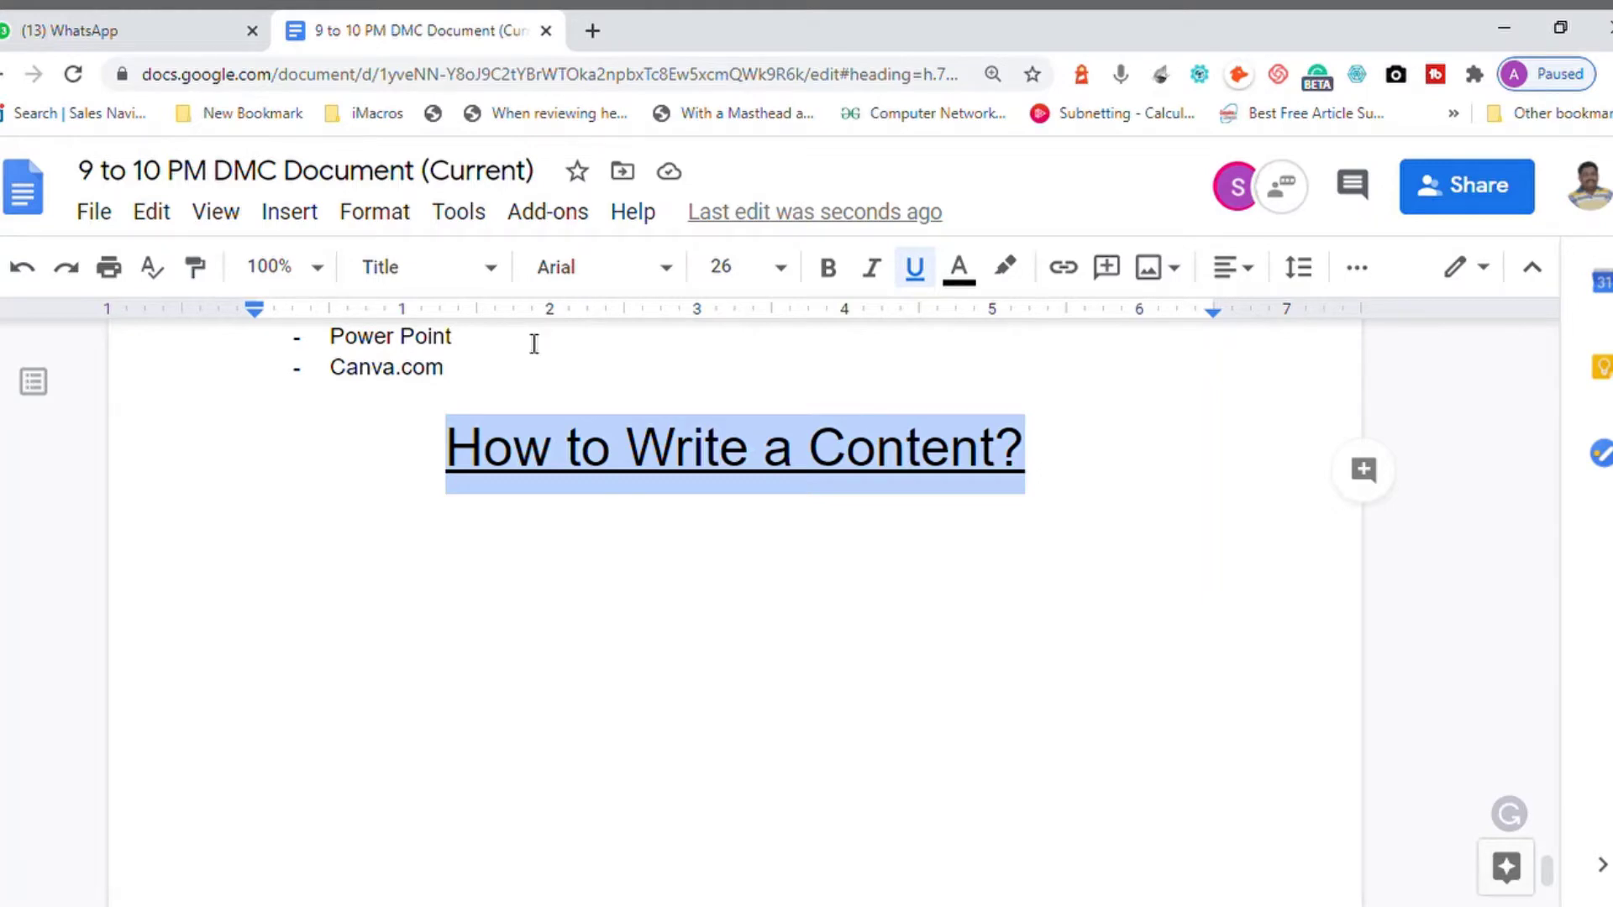
Start a numbered list below the "How to Write a Content?" heading with the first item "Keyword Research"
key("Right")
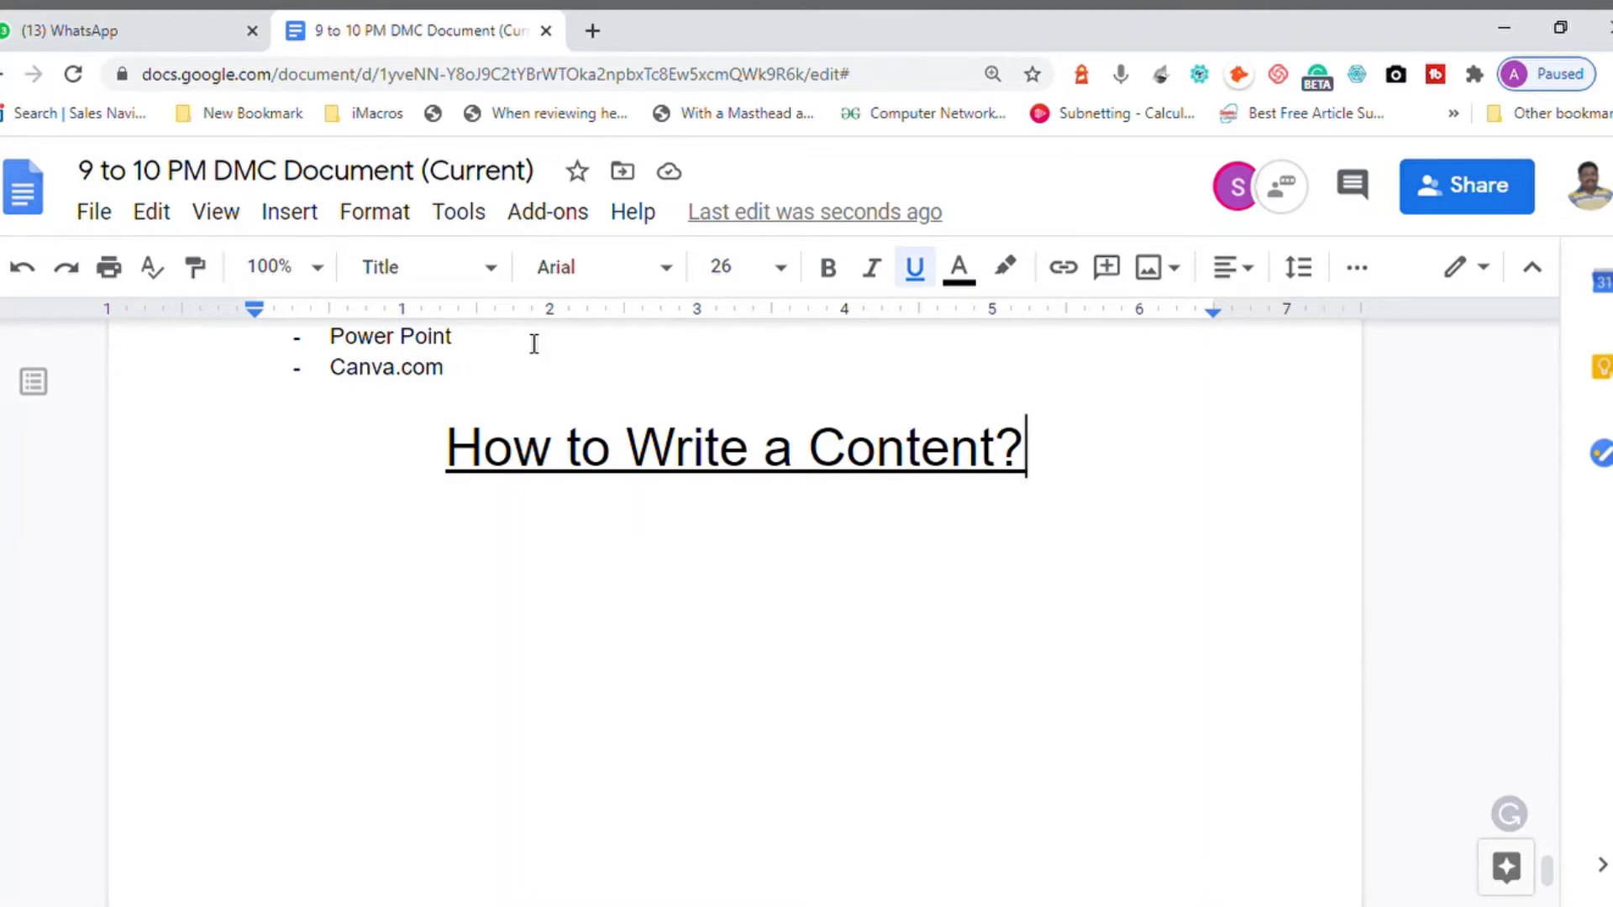
key("Return")
key("Return")
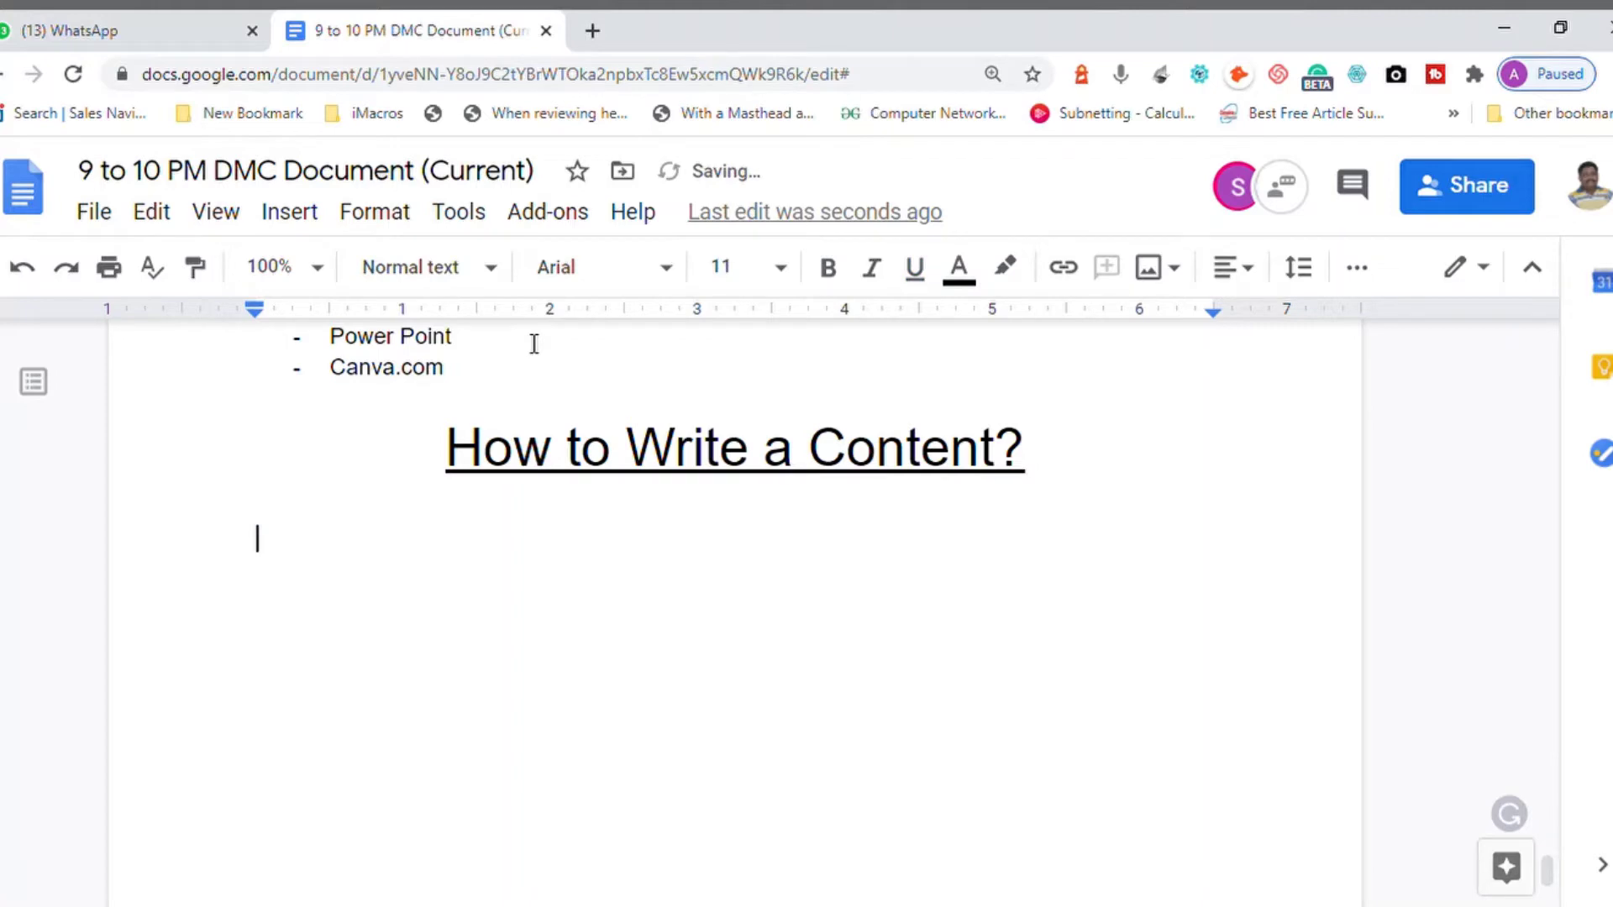
key("BackSpace")
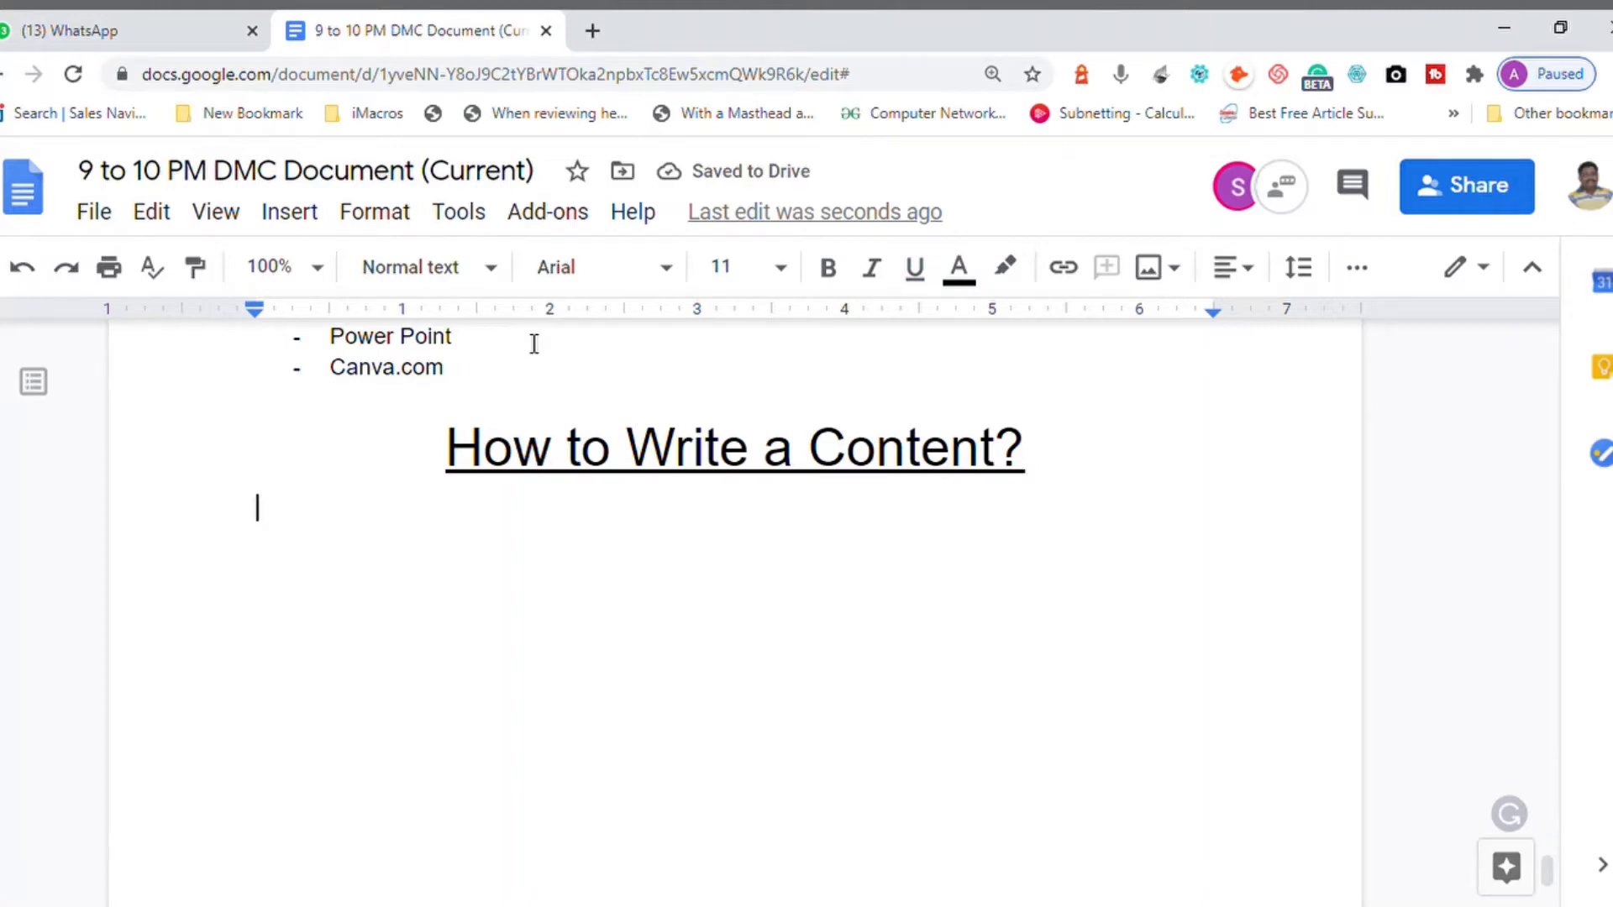
type("1. ")
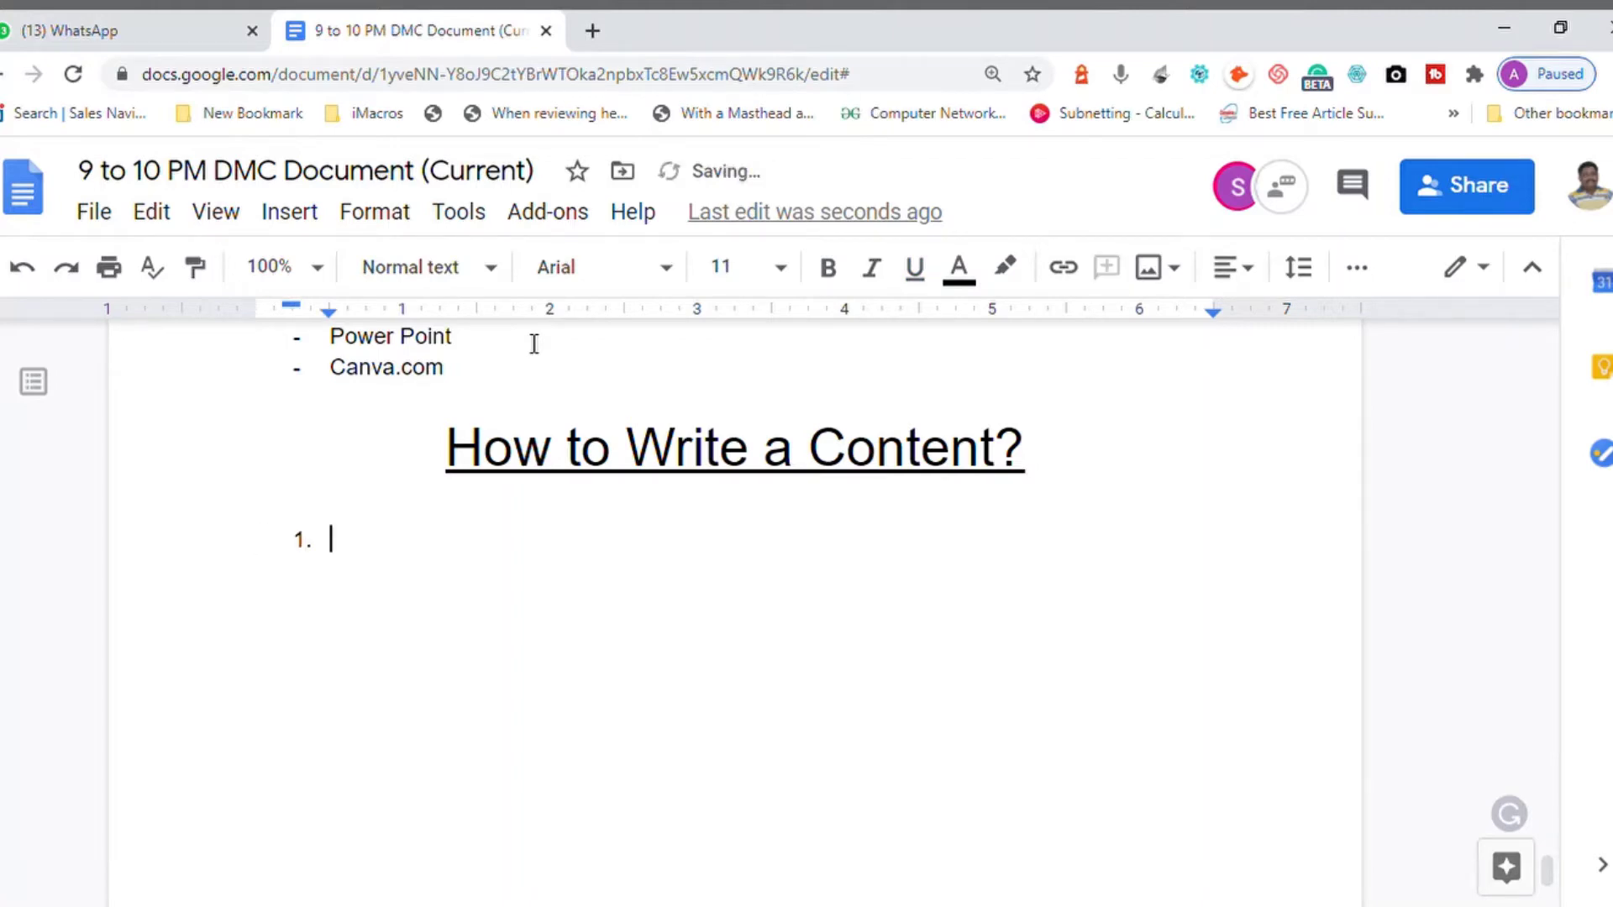
type("Keyw")
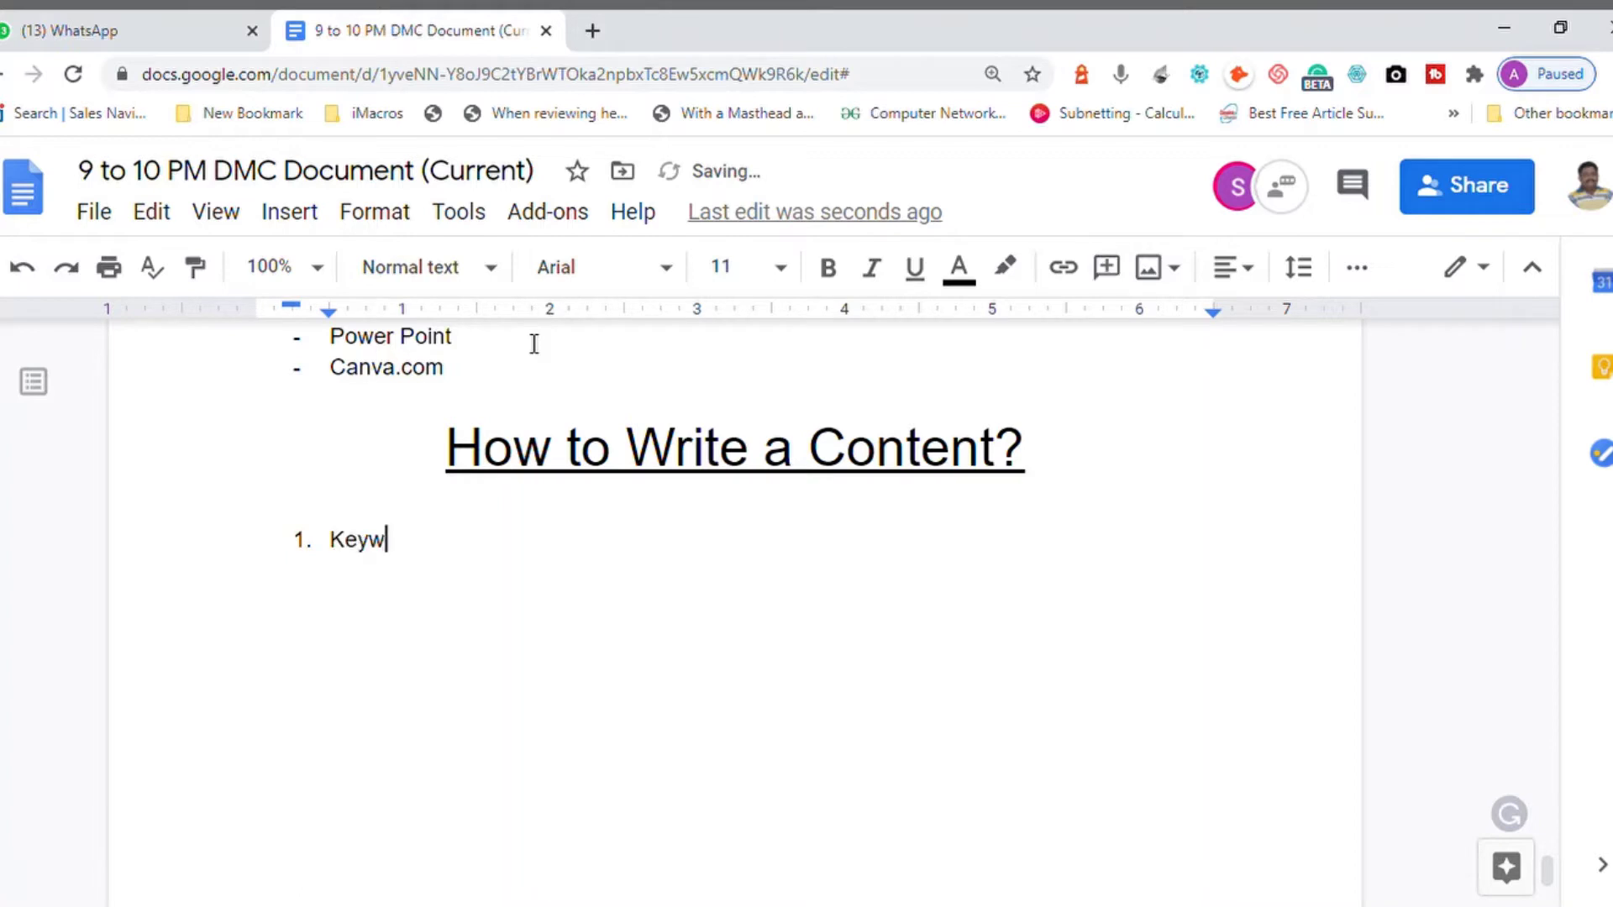
type("ord Resea")
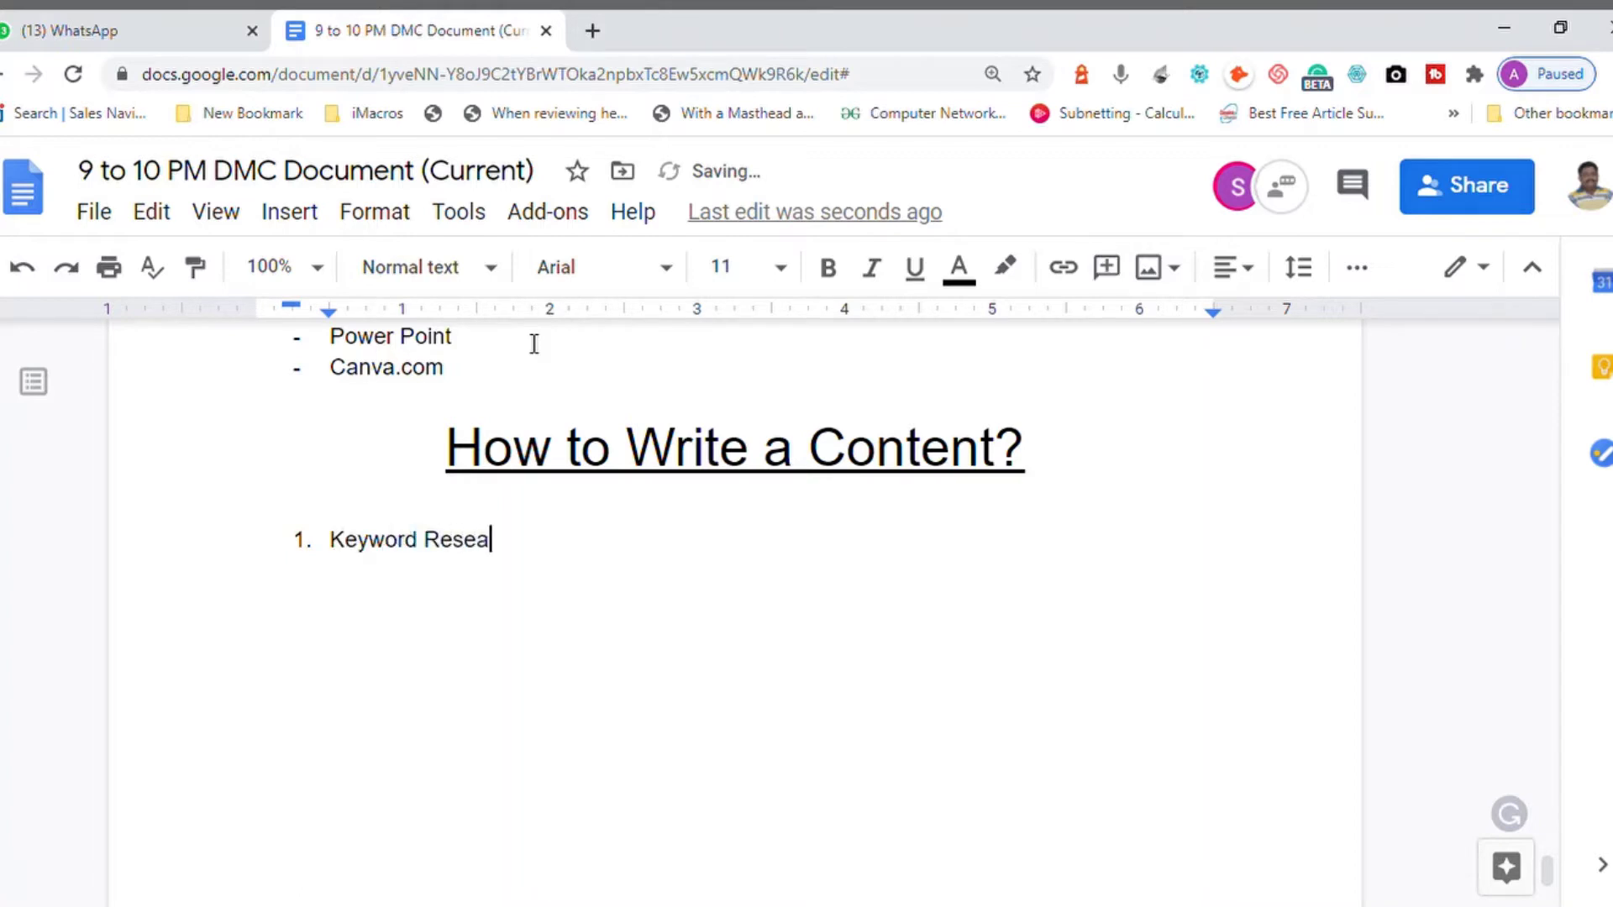
type("rch")
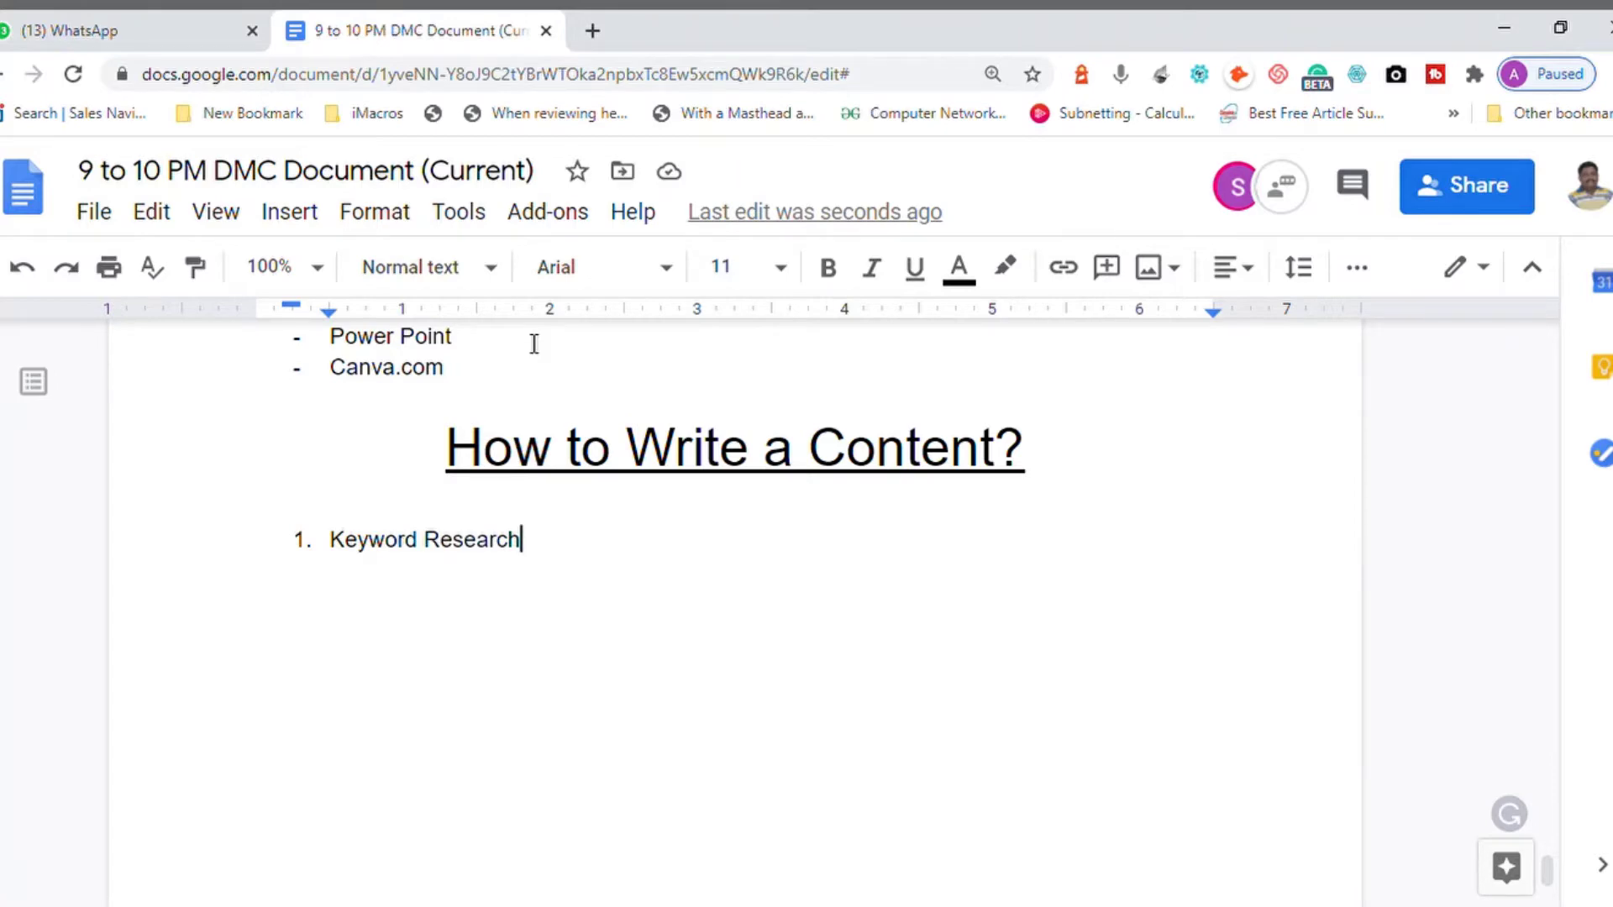
Add "Writing SEO Optimized Content" as the second item of the numbered list
key("Return")
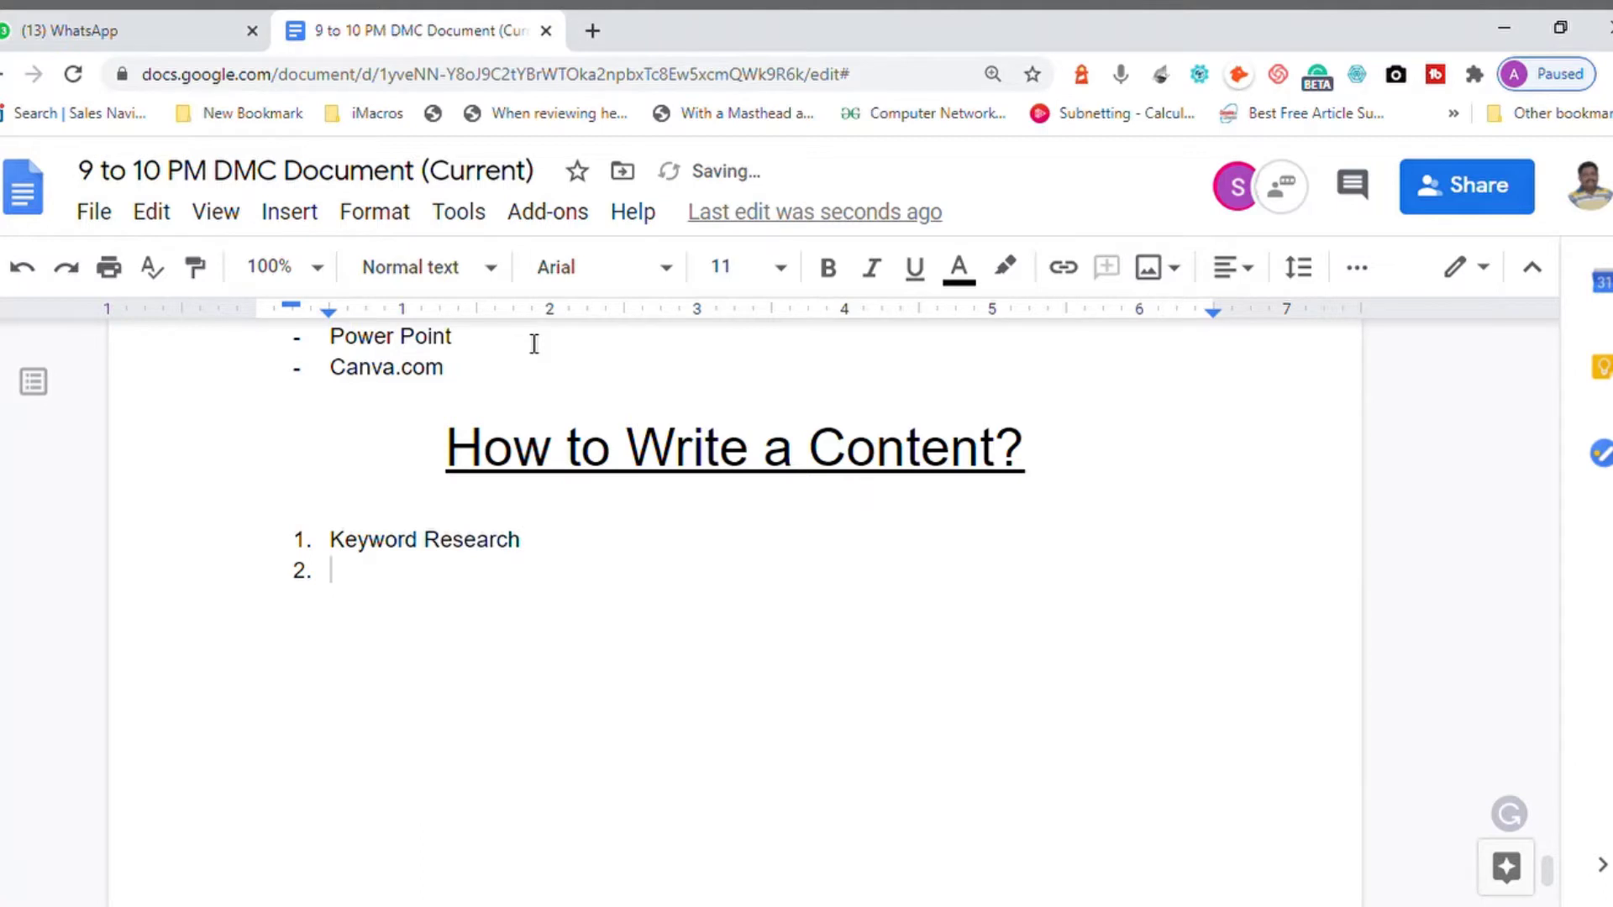
type("Writing SEO O")
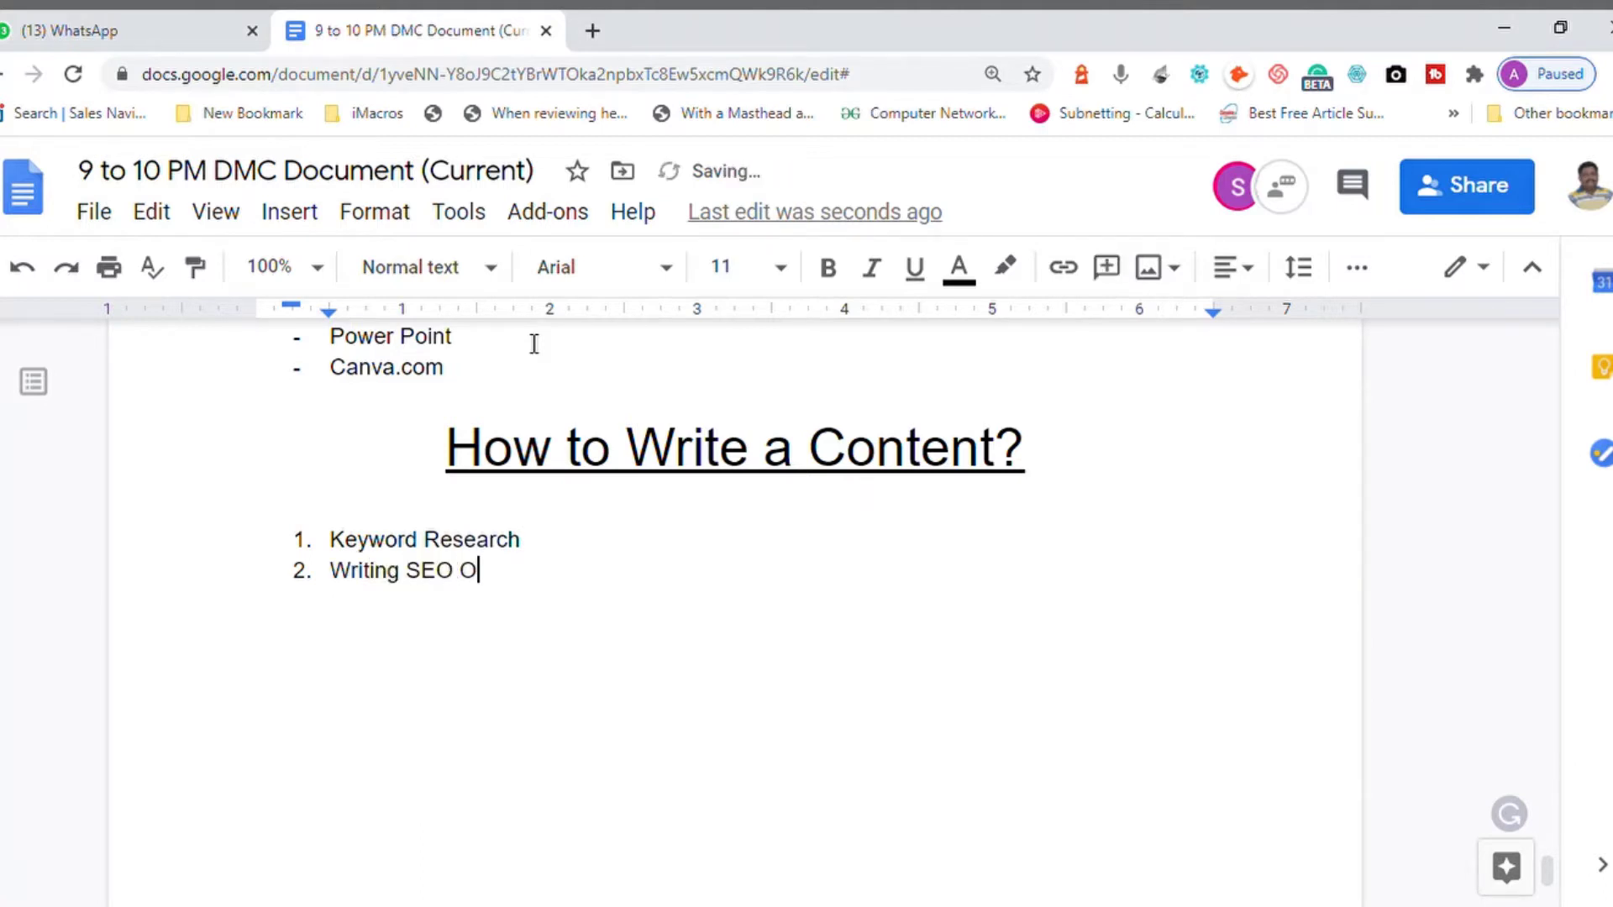
type("ptimized Cn")
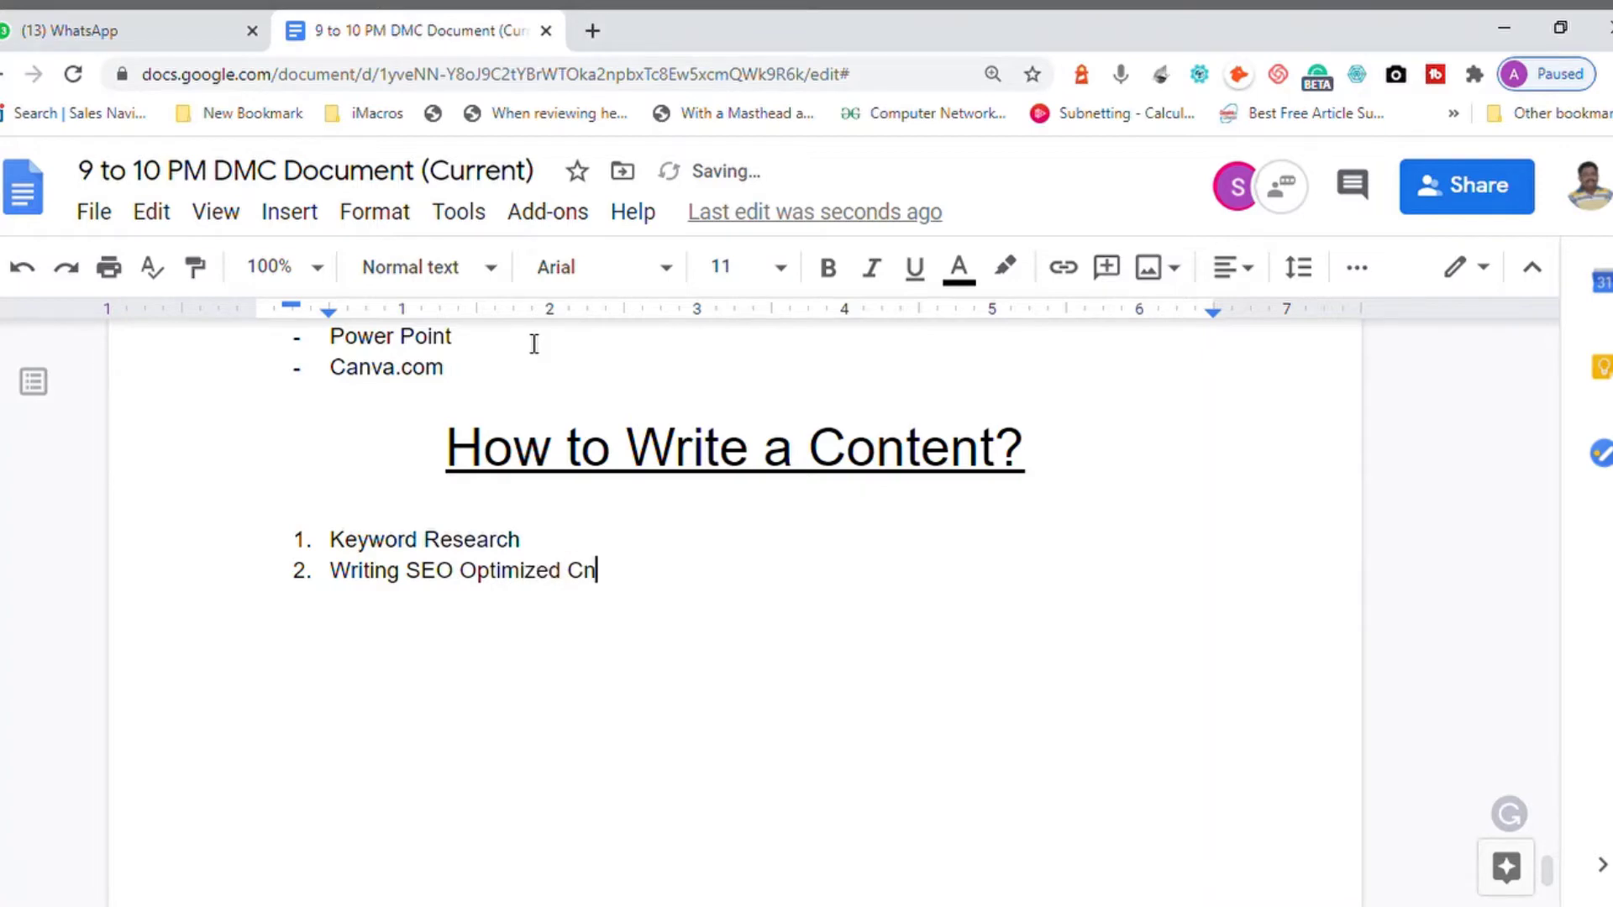
key("BackSpace")
type("ontent")
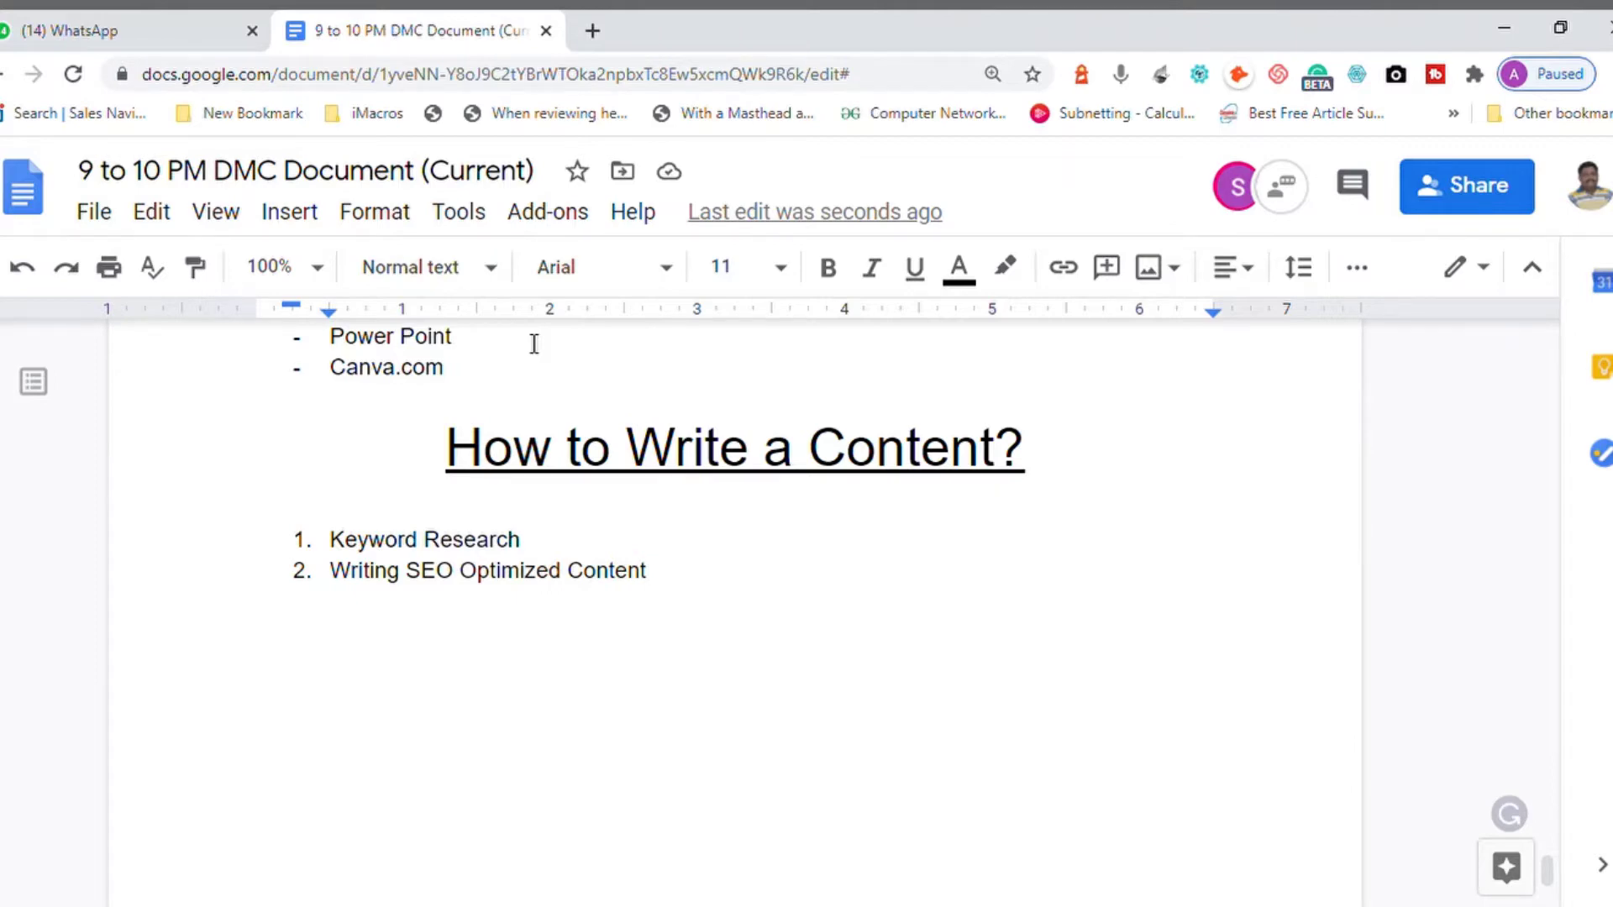
Open Google in a new browser tab and search for "how to prepare kabasura kudineer chooranam"
left_click(594, 30)
type("goo")
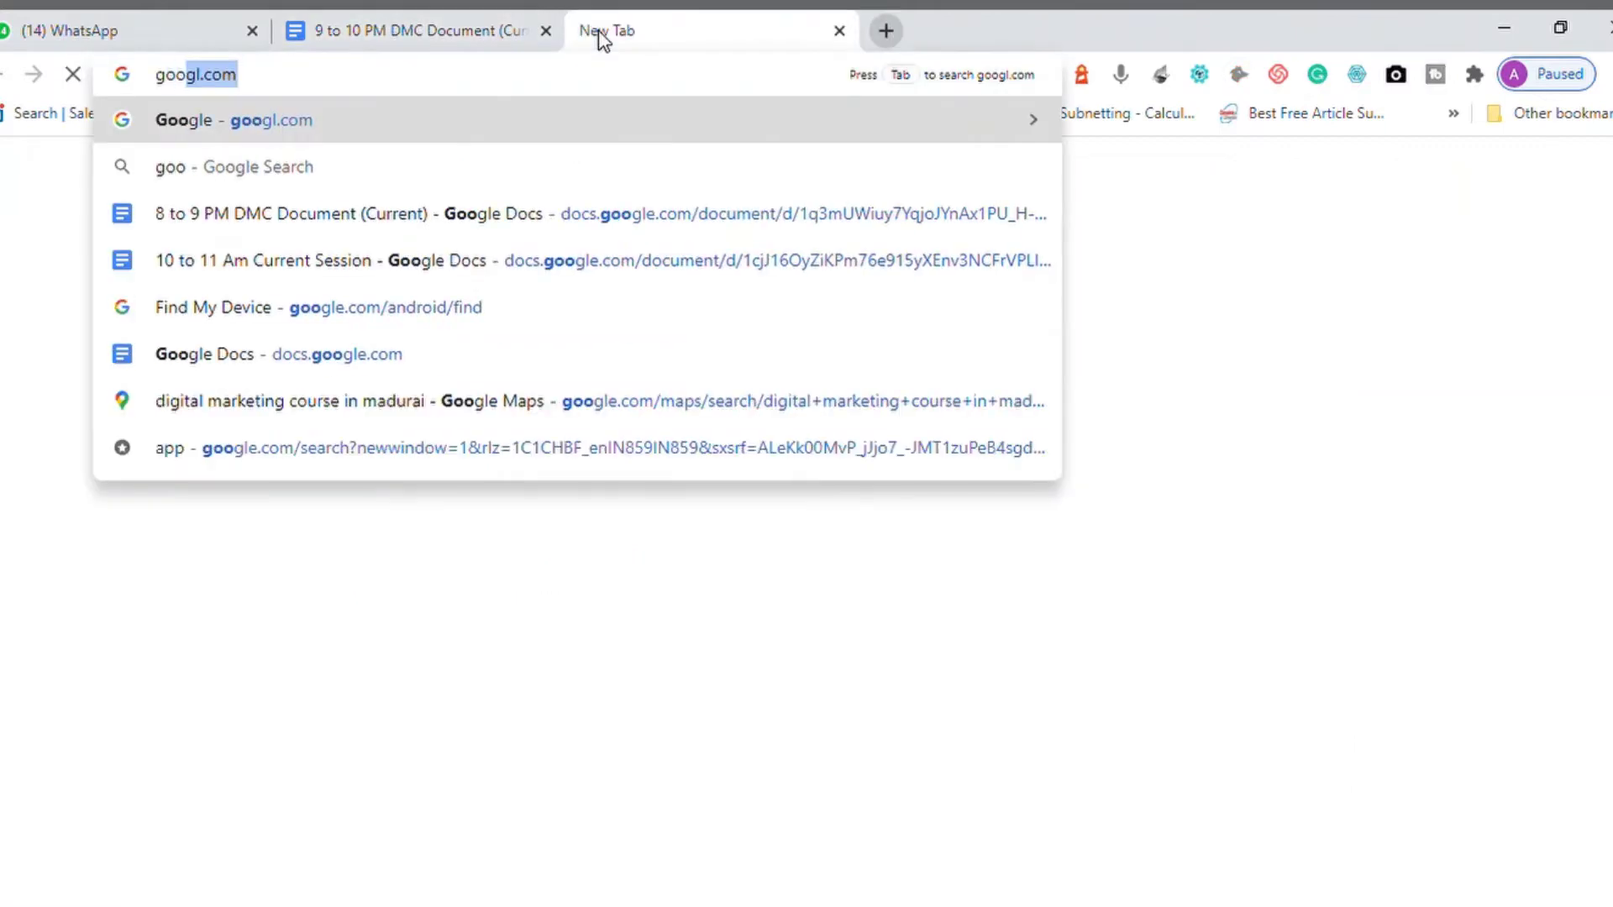
key("Return")
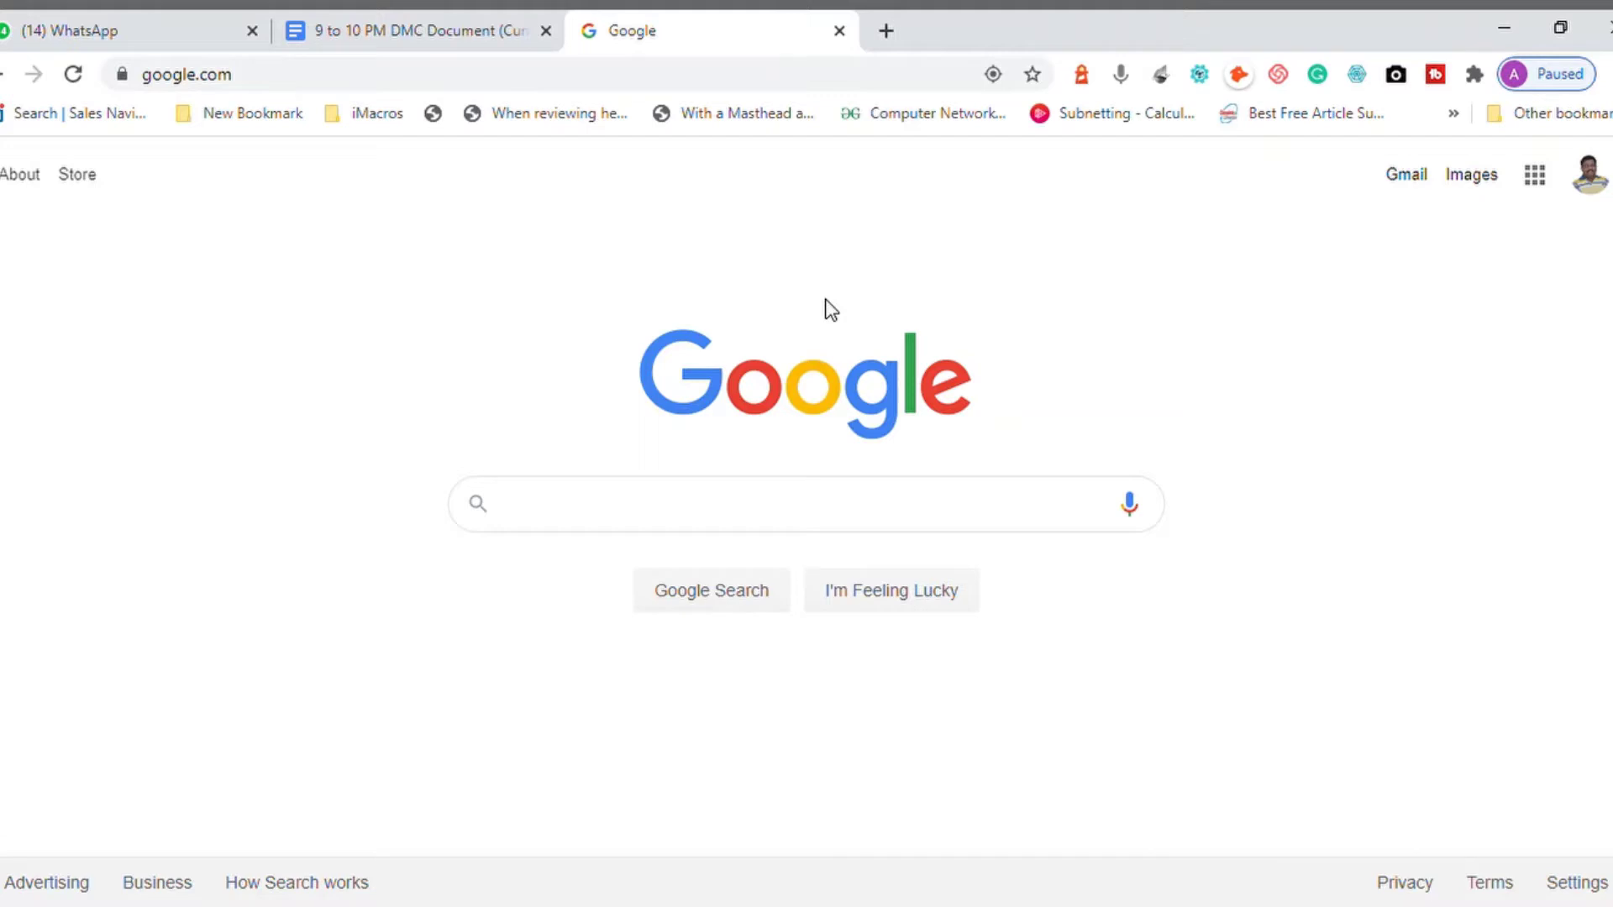
type("how to ")
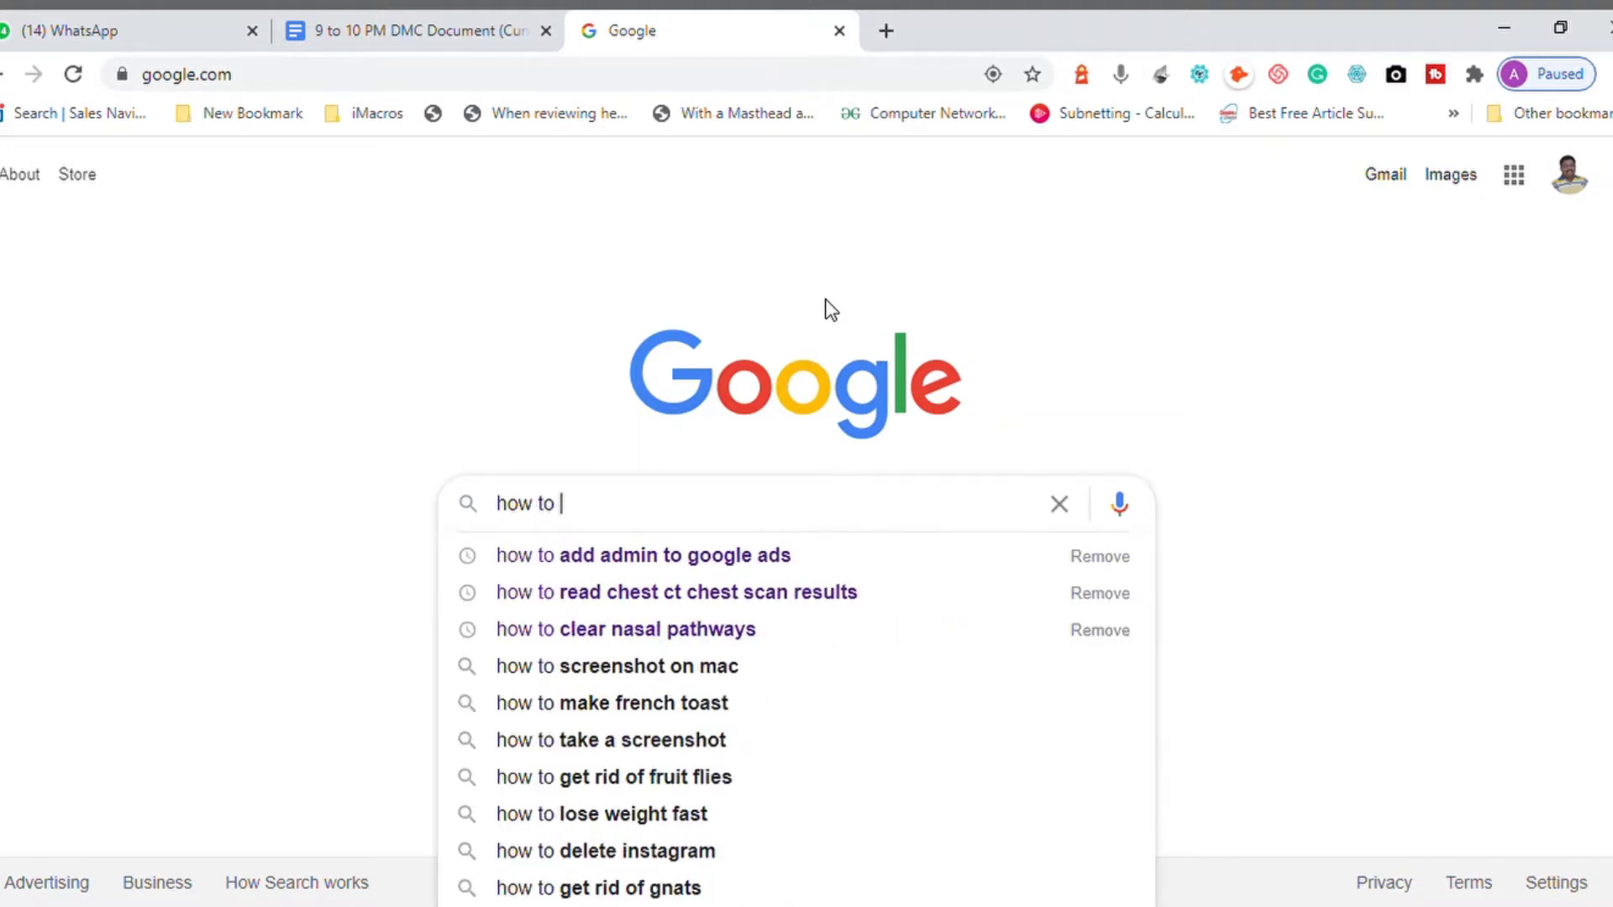
type("prepare ")
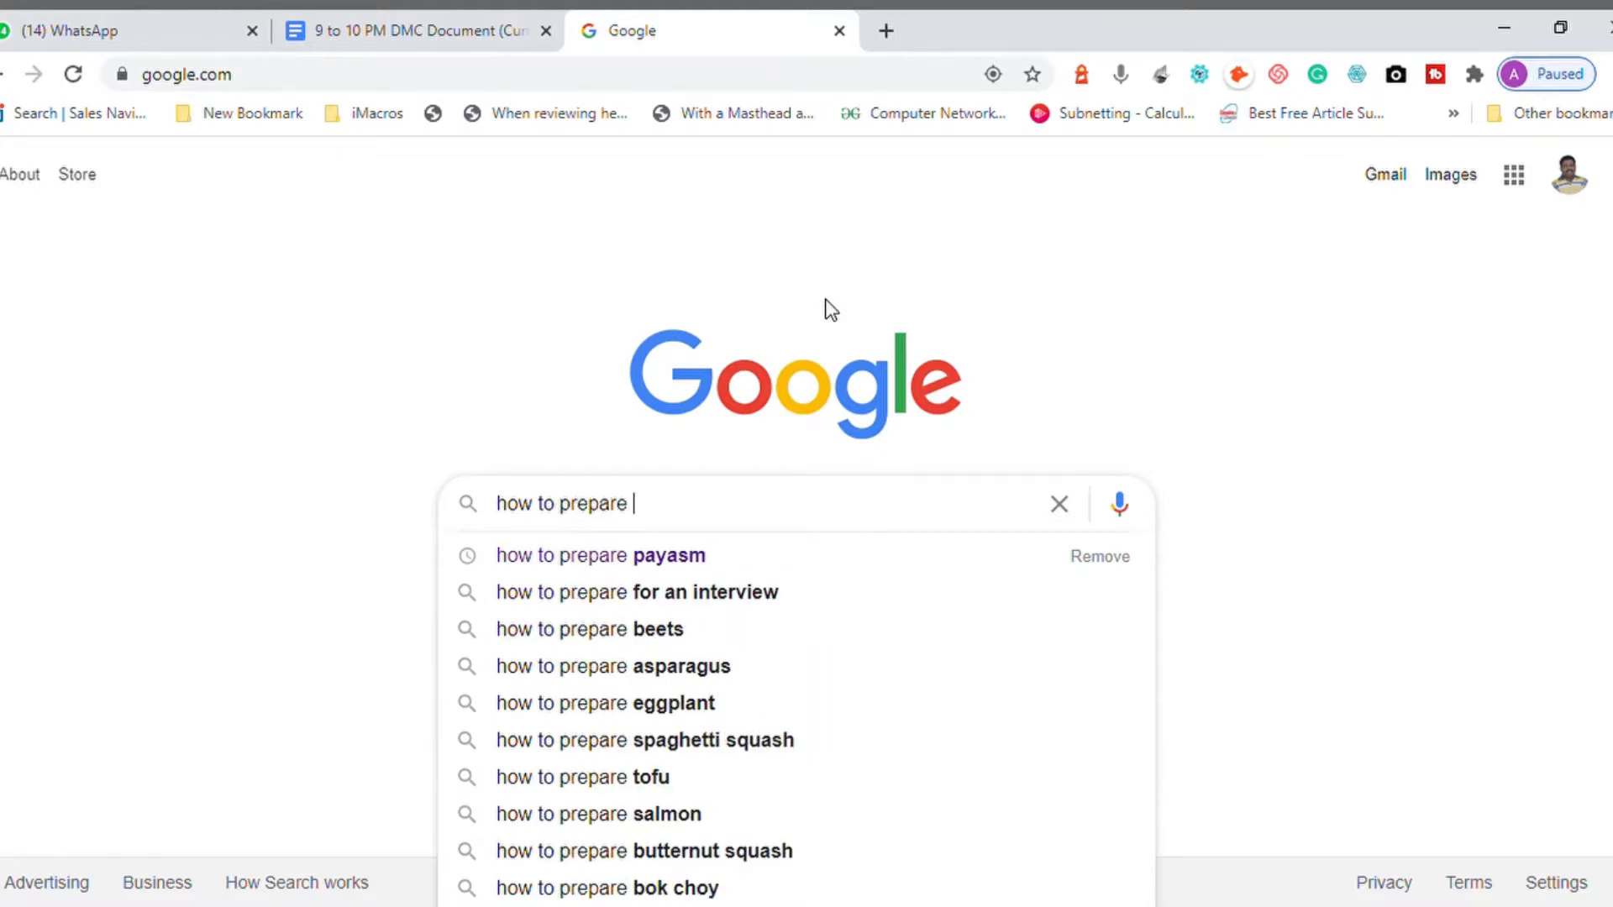
type("ka")
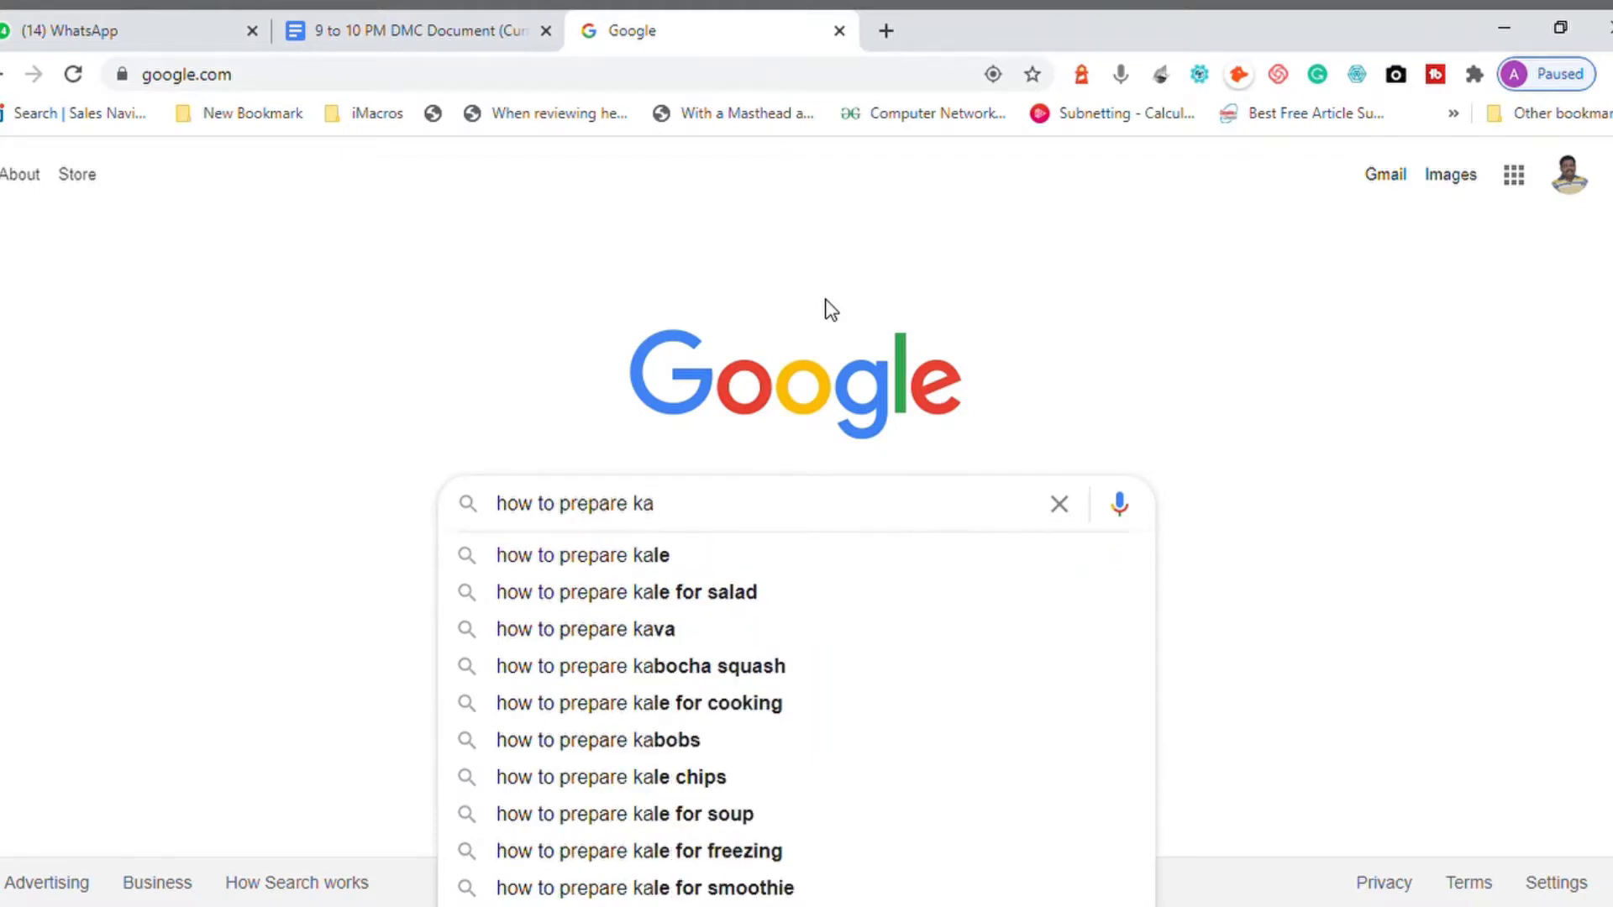
type("ba")
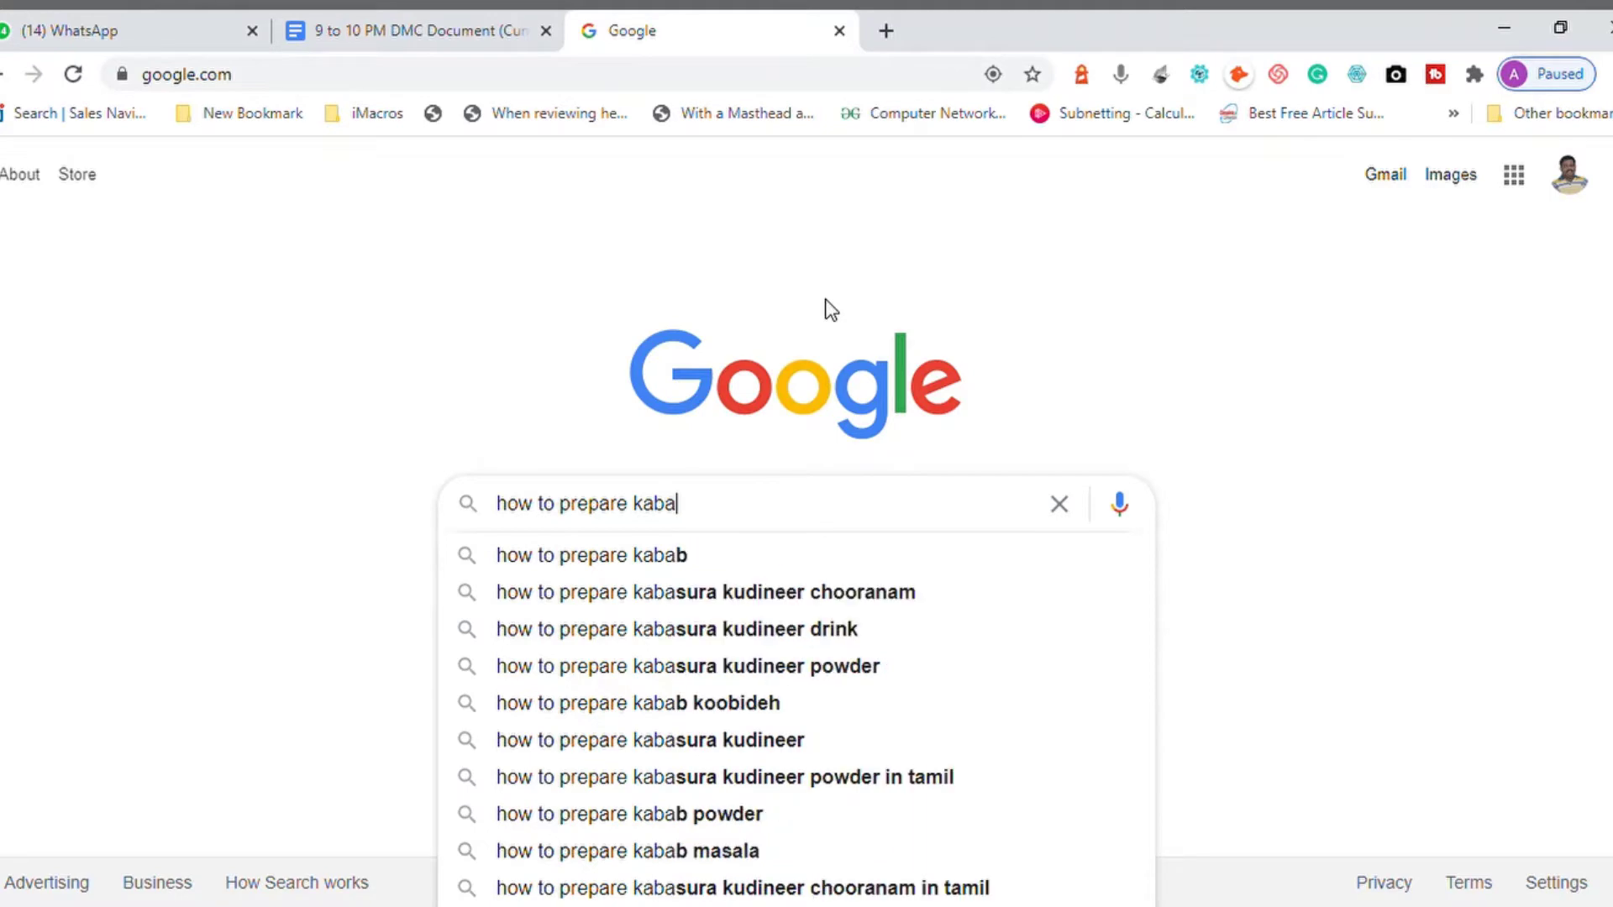
key("Down")
key("Down")
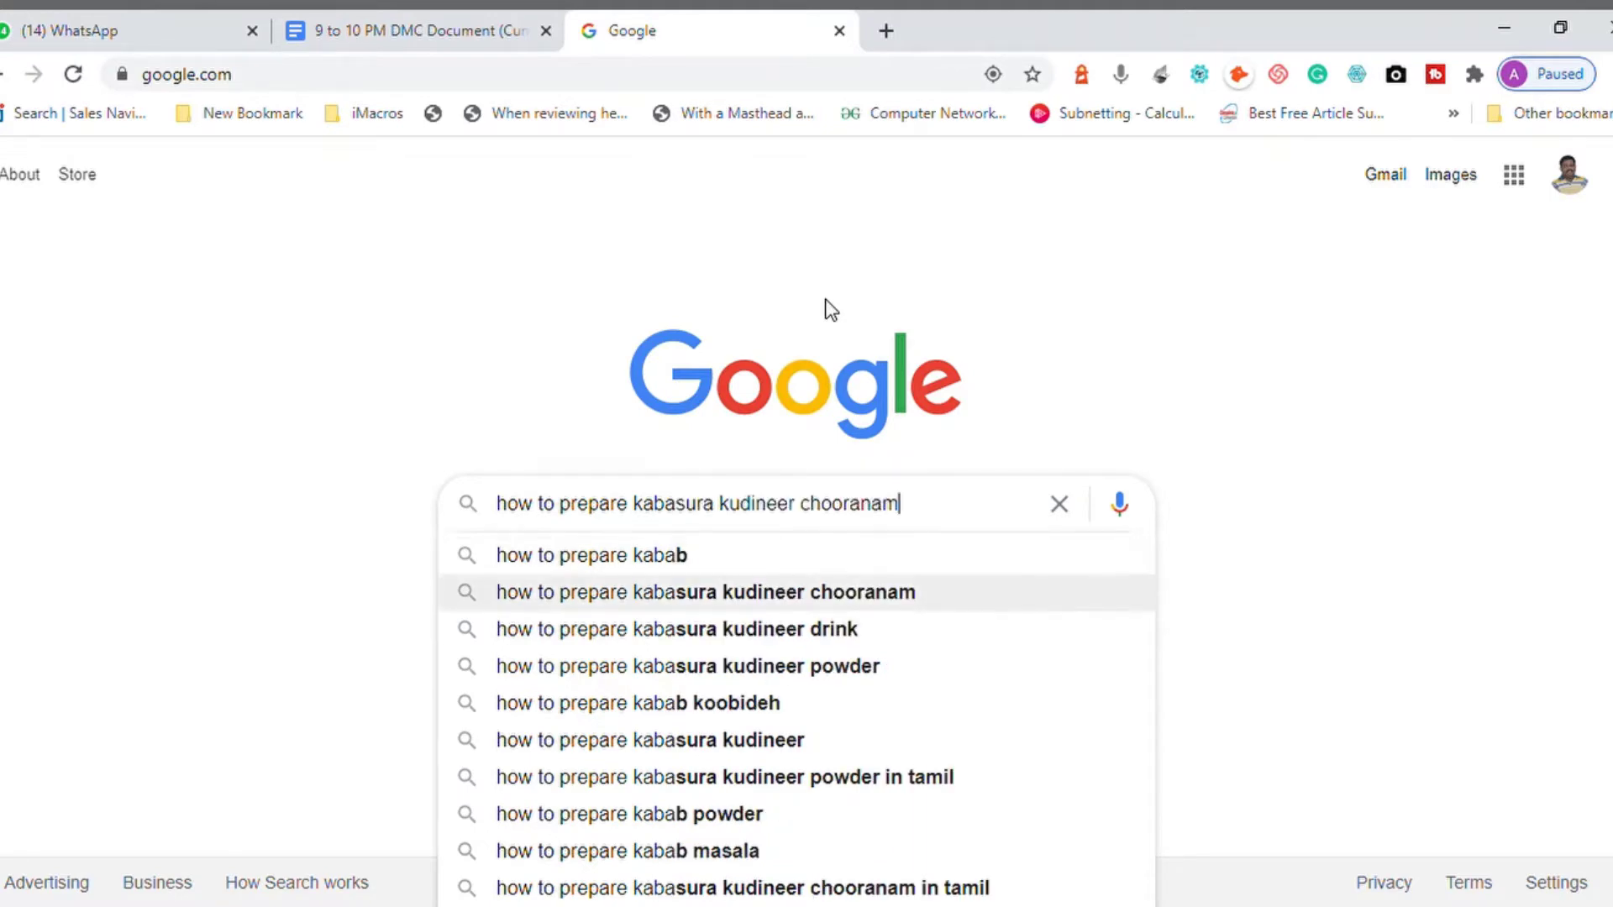
key("Return")
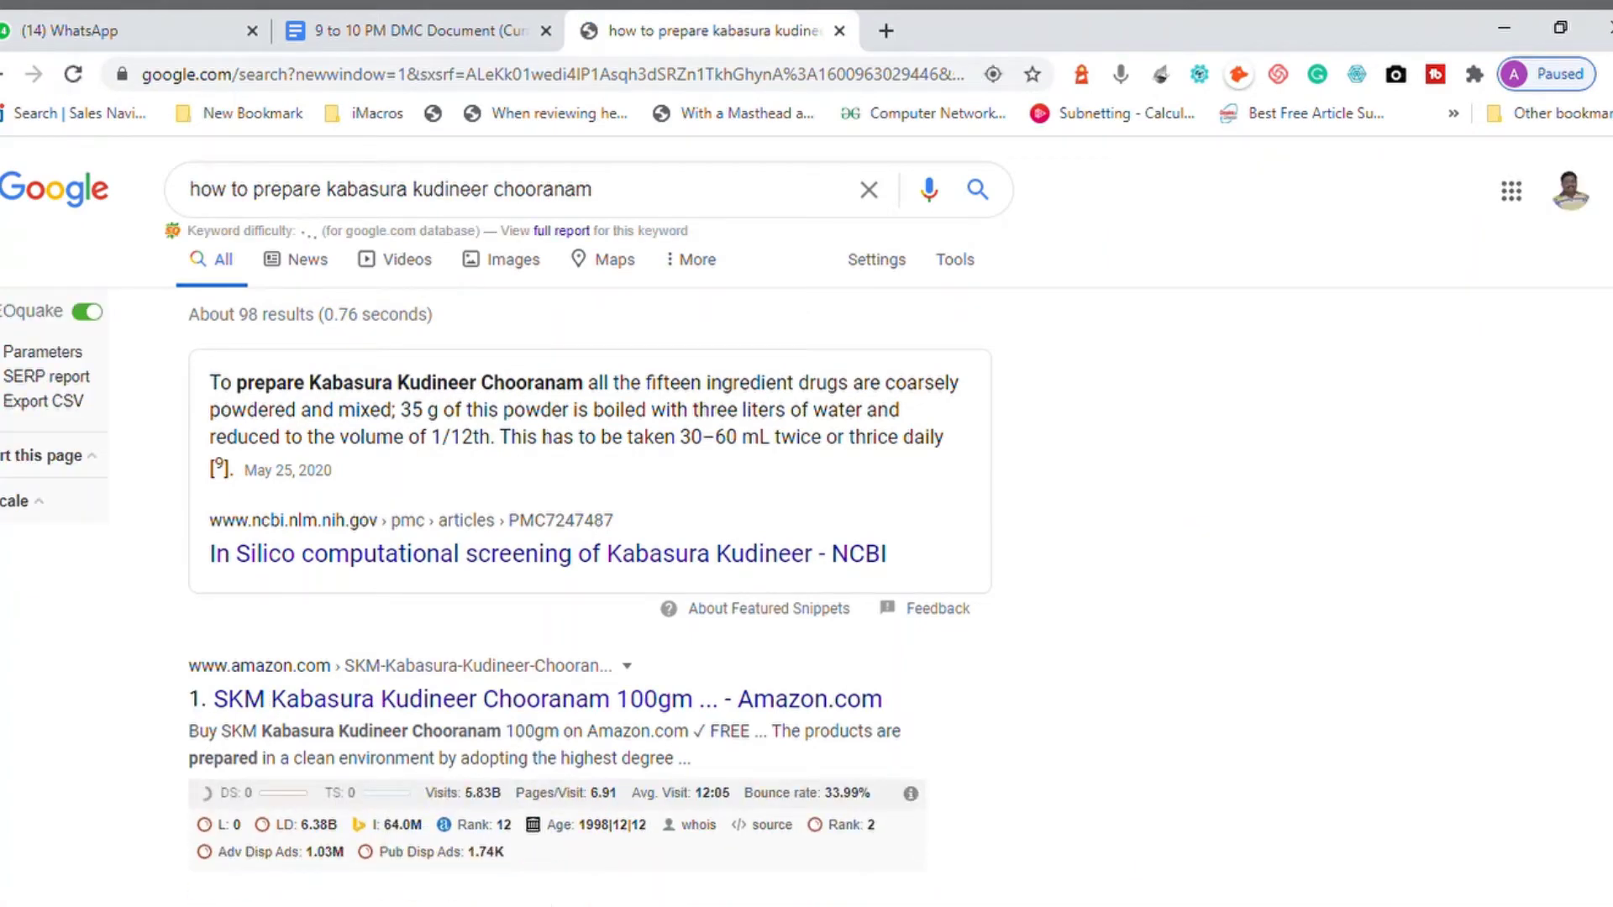
Look through the search results for the kabasura kudineer query, comparing the featured snippet and ranked pages with the search phrase
scroll(807, 504, "down", 4)
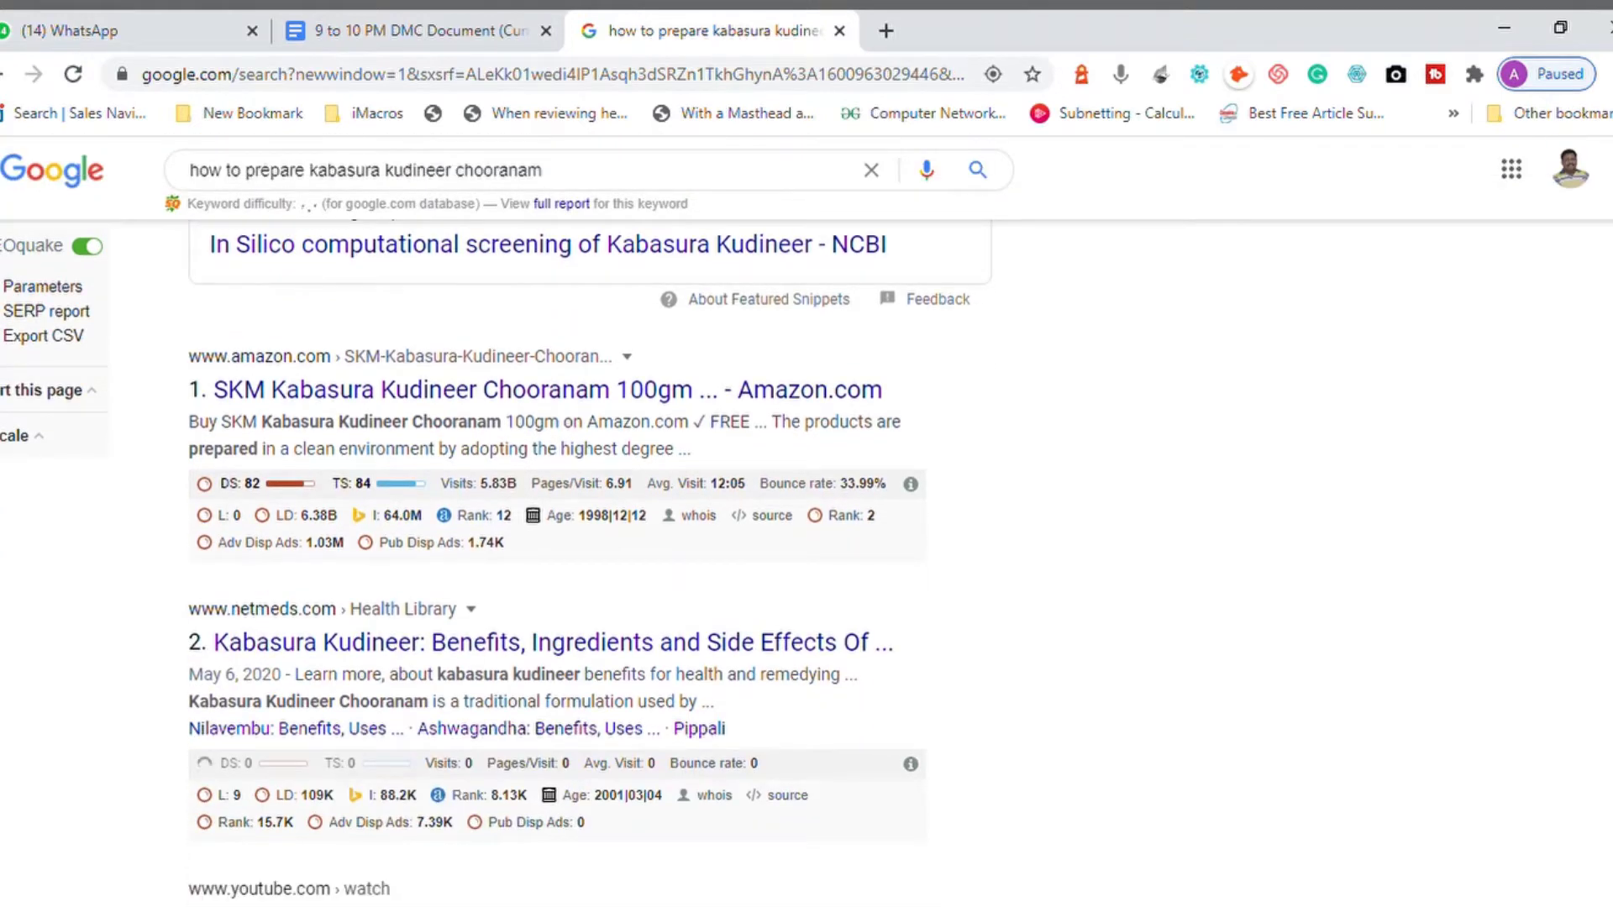
scroll(806, 504, "up", 4)
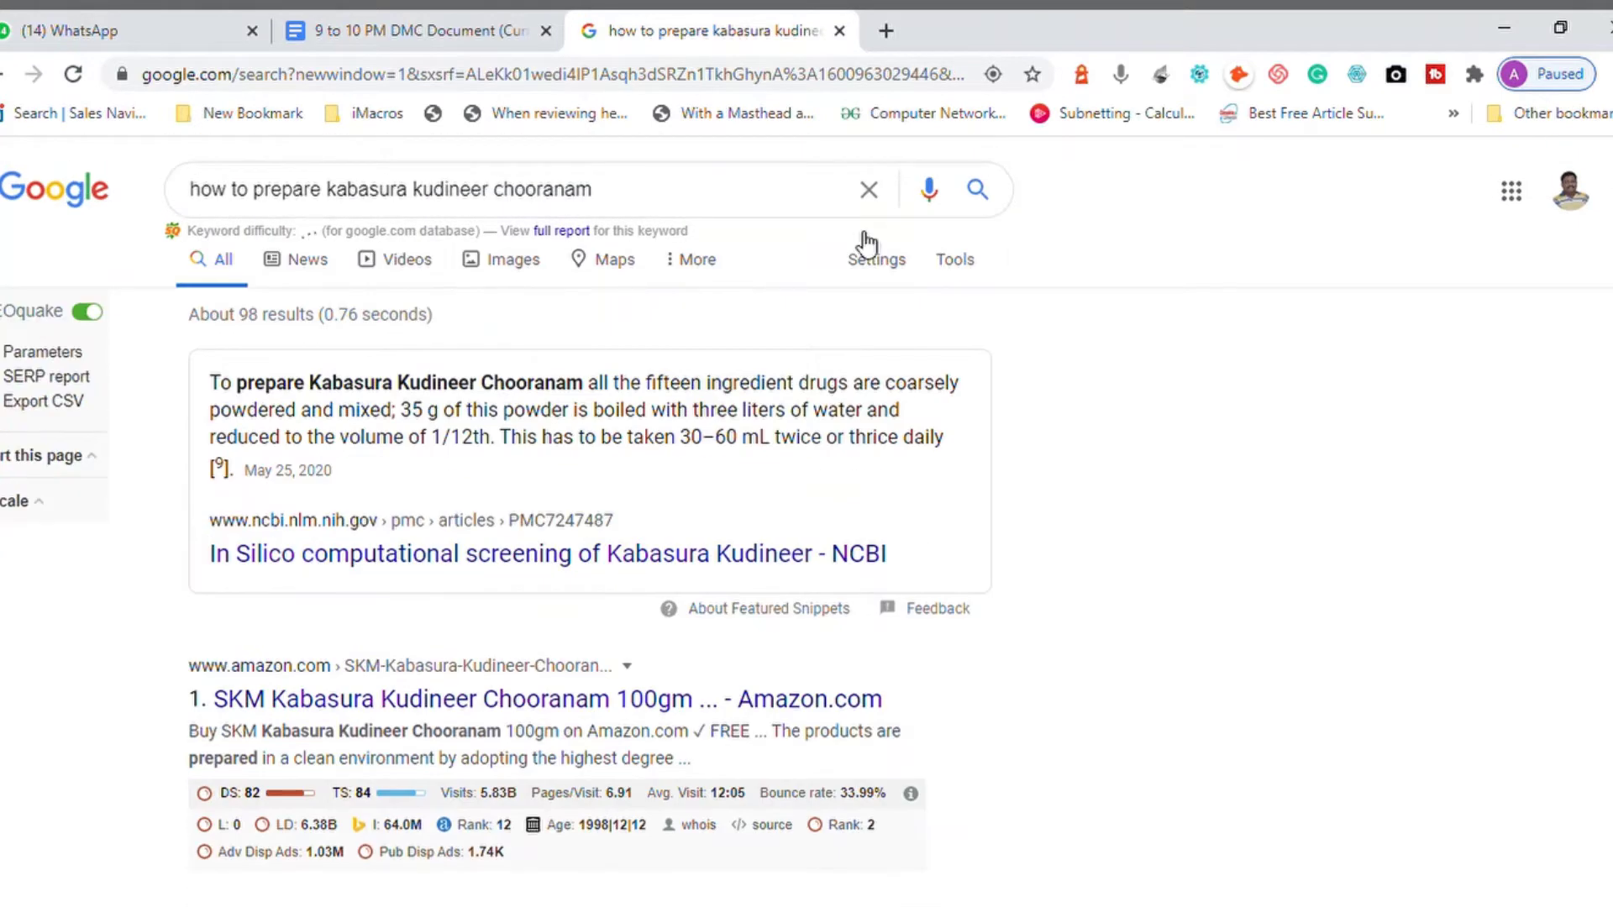
left_click(765, 212)
key("ctrl+a")
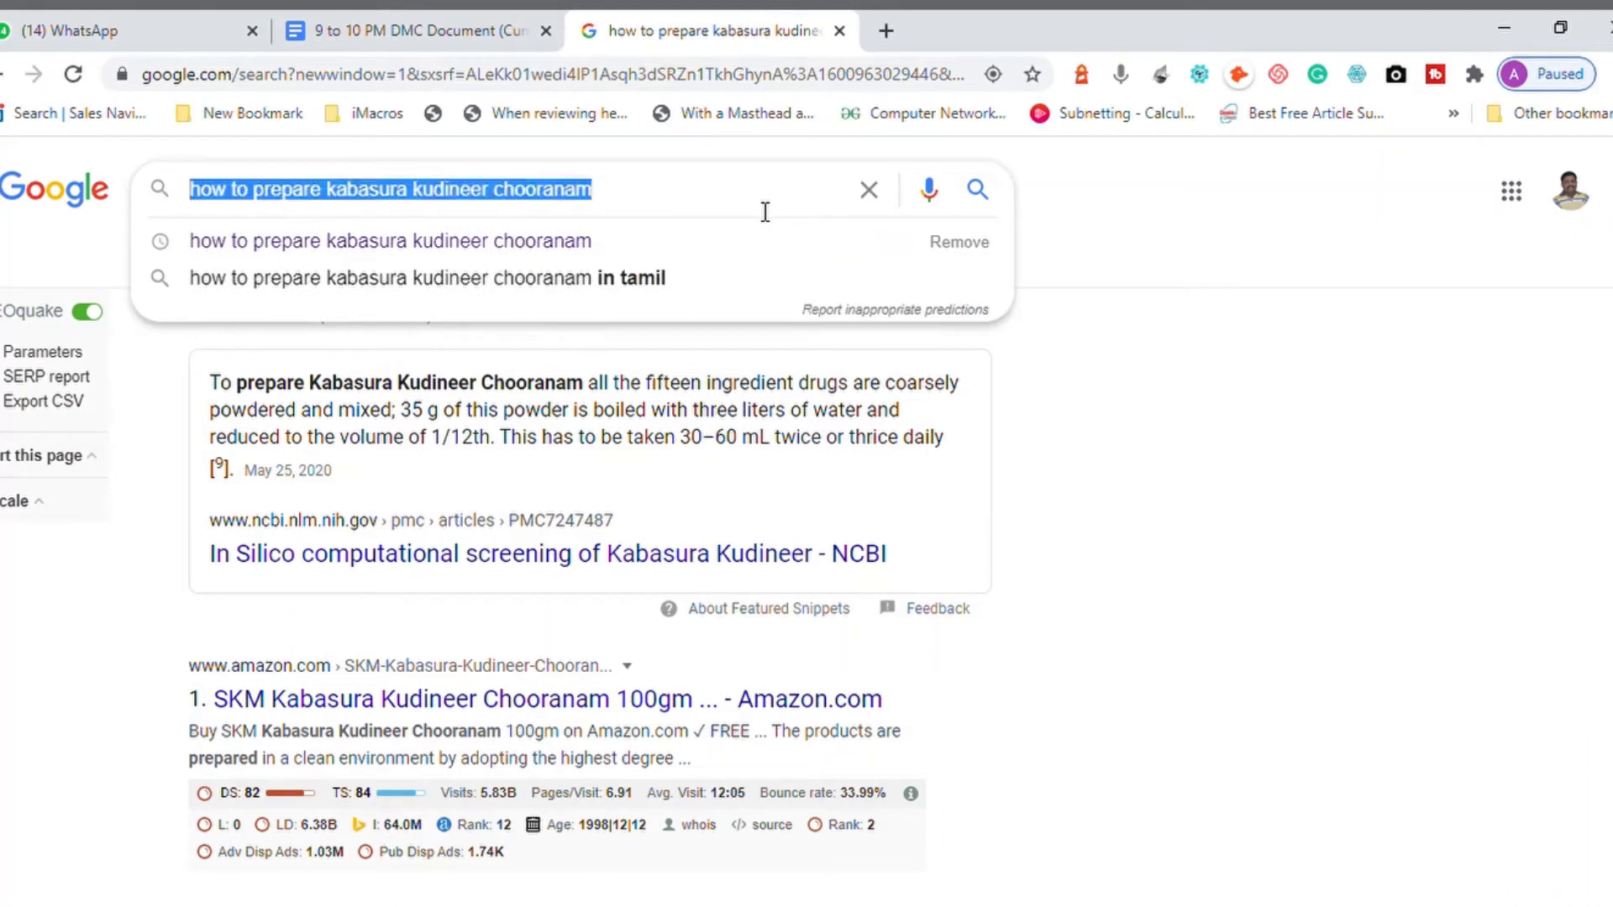
left_click(1262, 464)
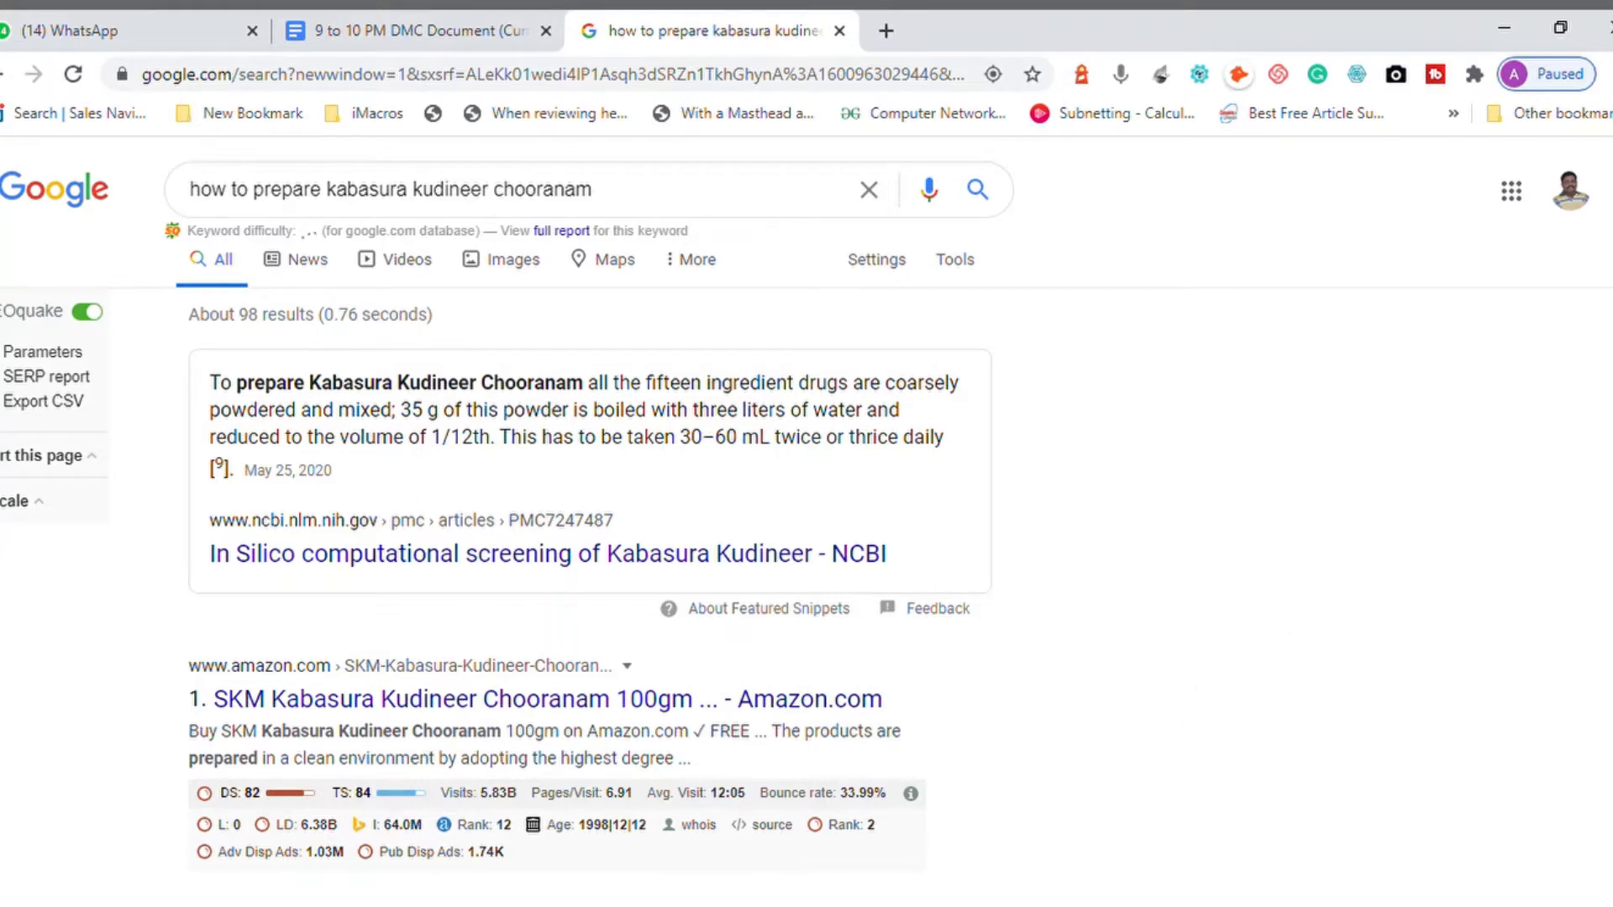
scroll(555, 546, "down", 10)
scroll(555, 562, "down", 20)
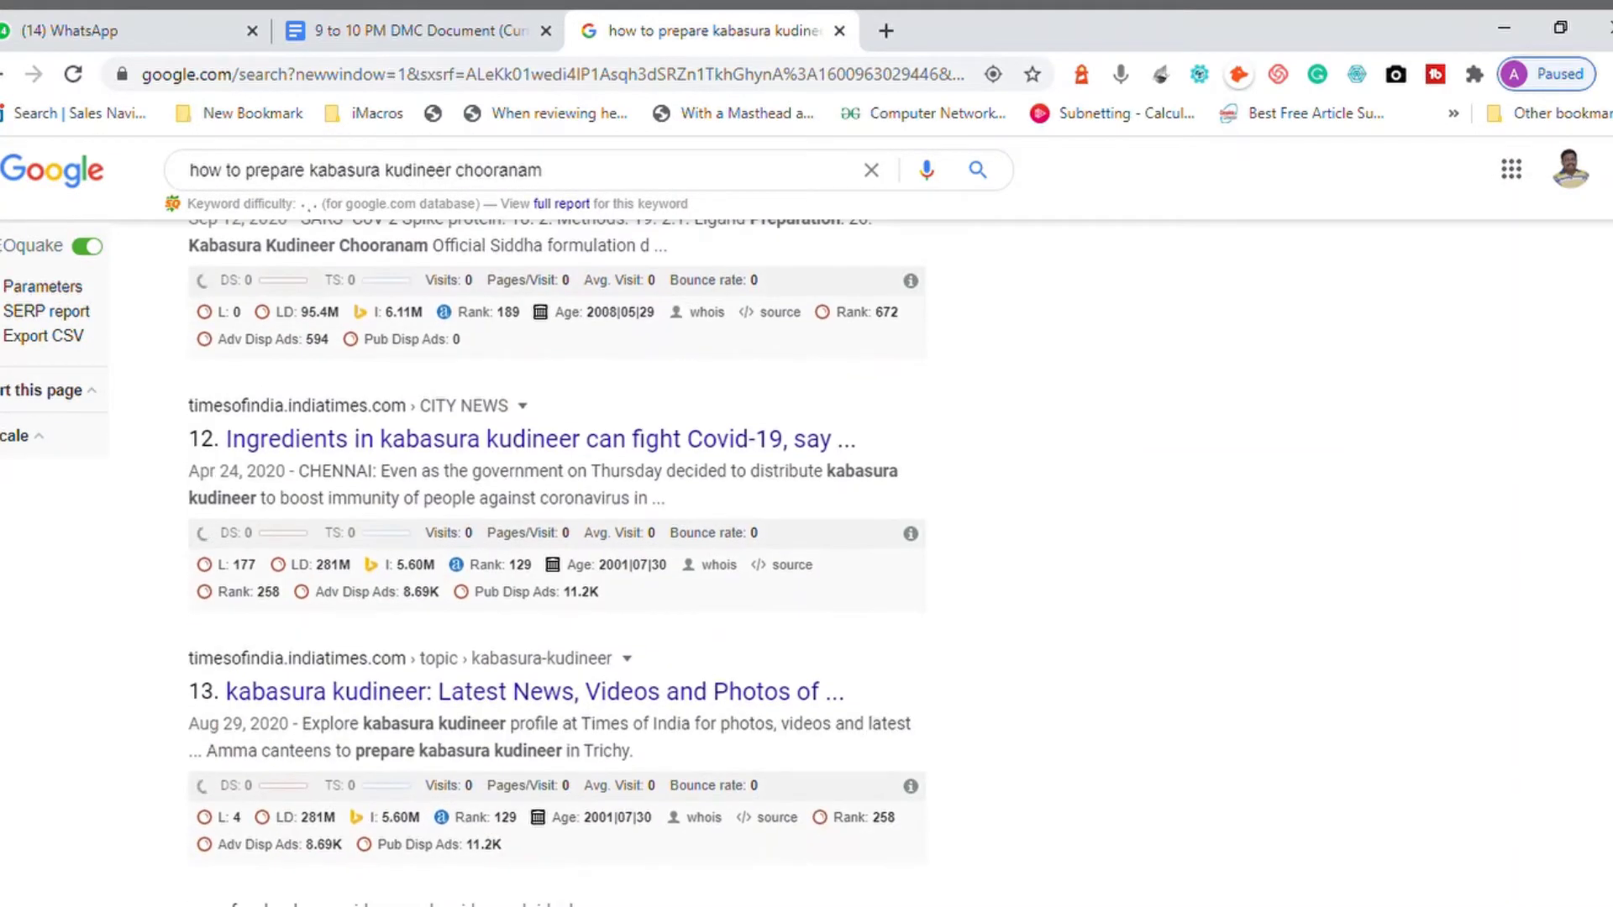
scroll(555, 546, "up", 20)
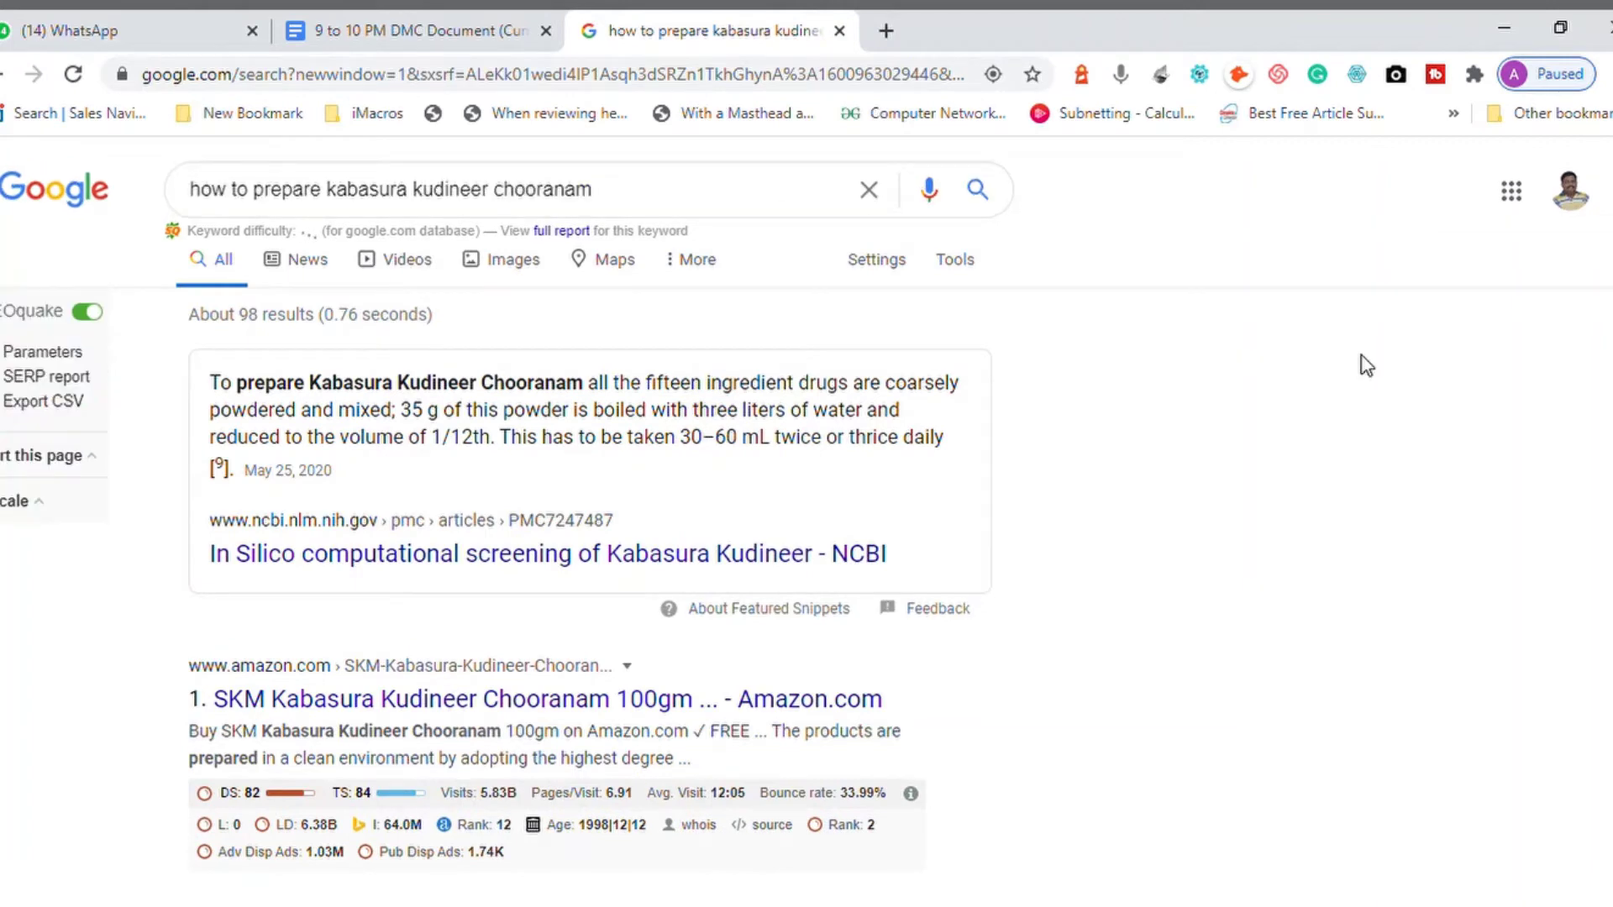
left_click(657, 212)
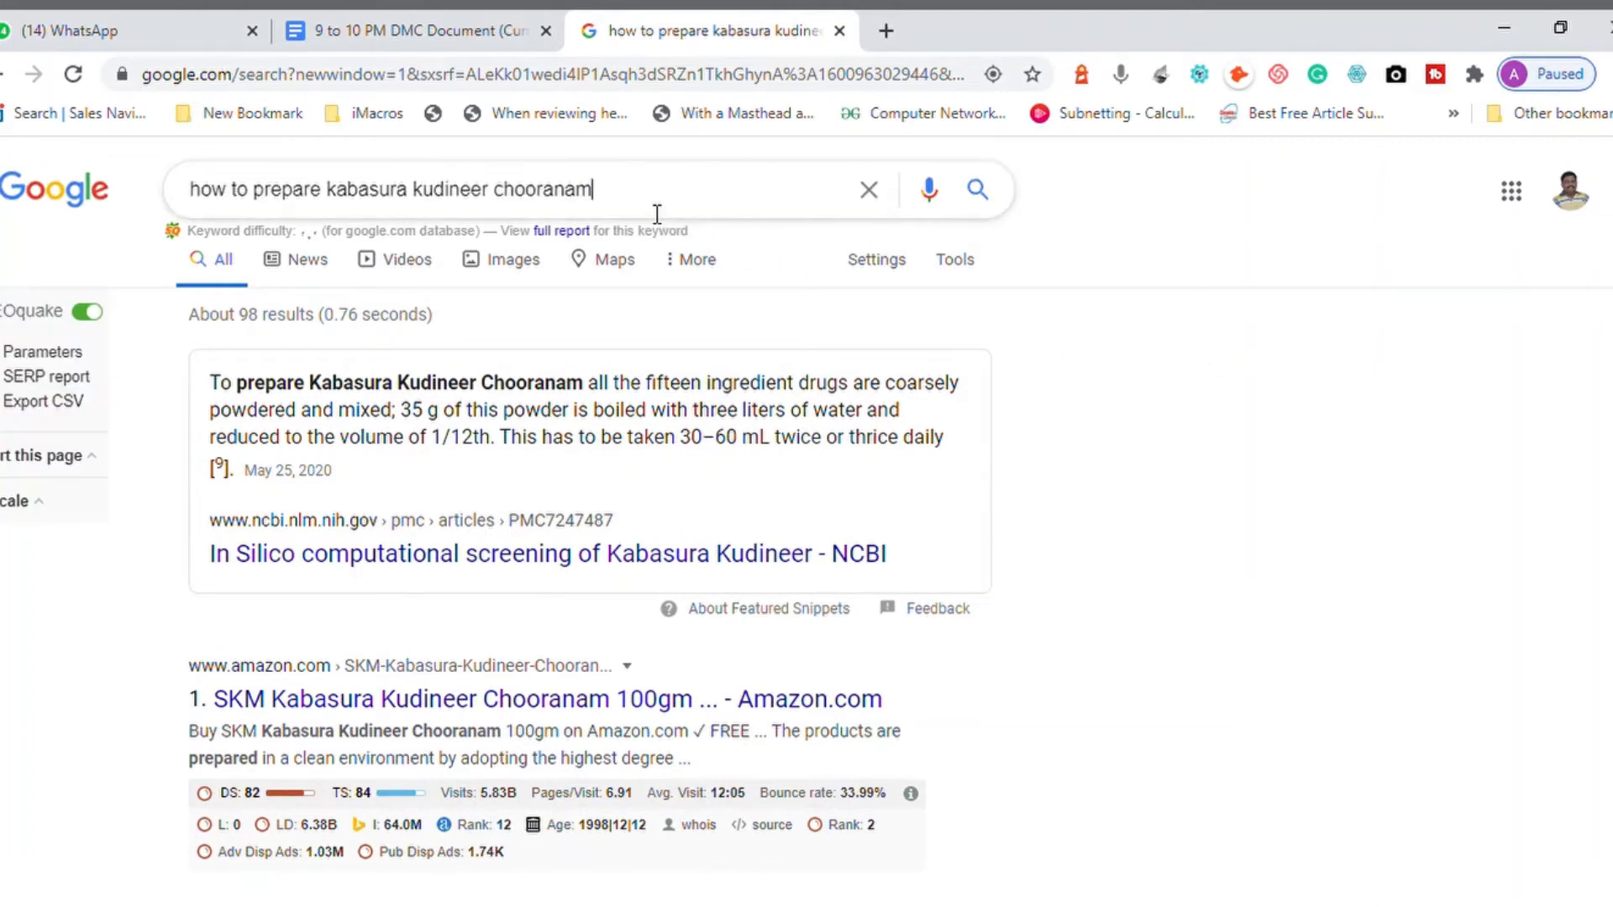
key("ctrl+a")
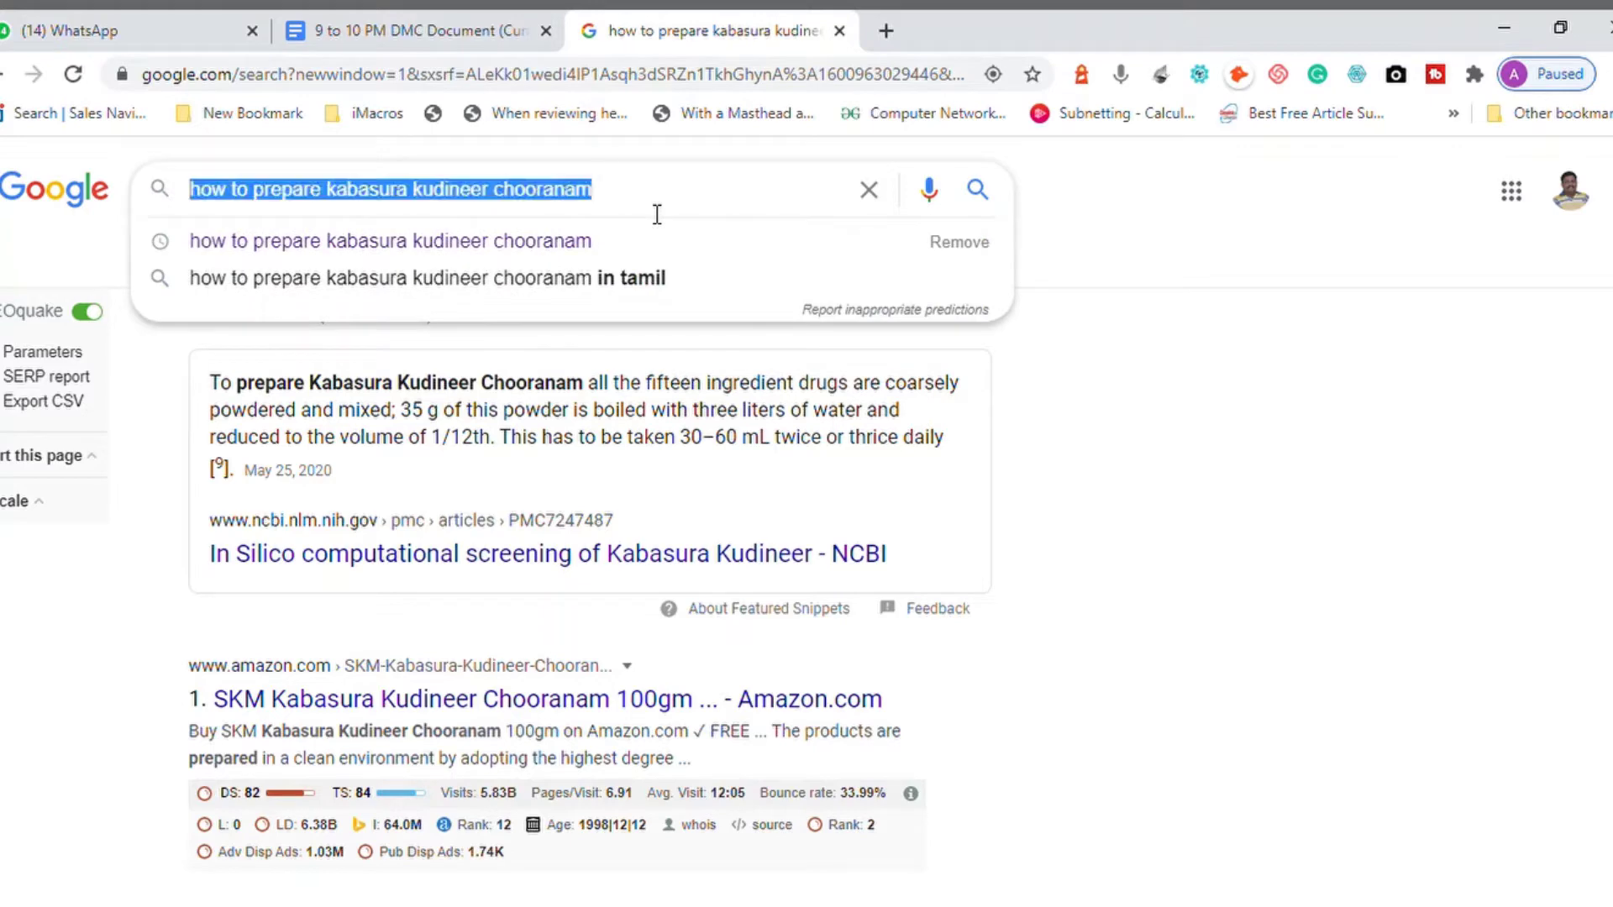
left_click(1338, 514)
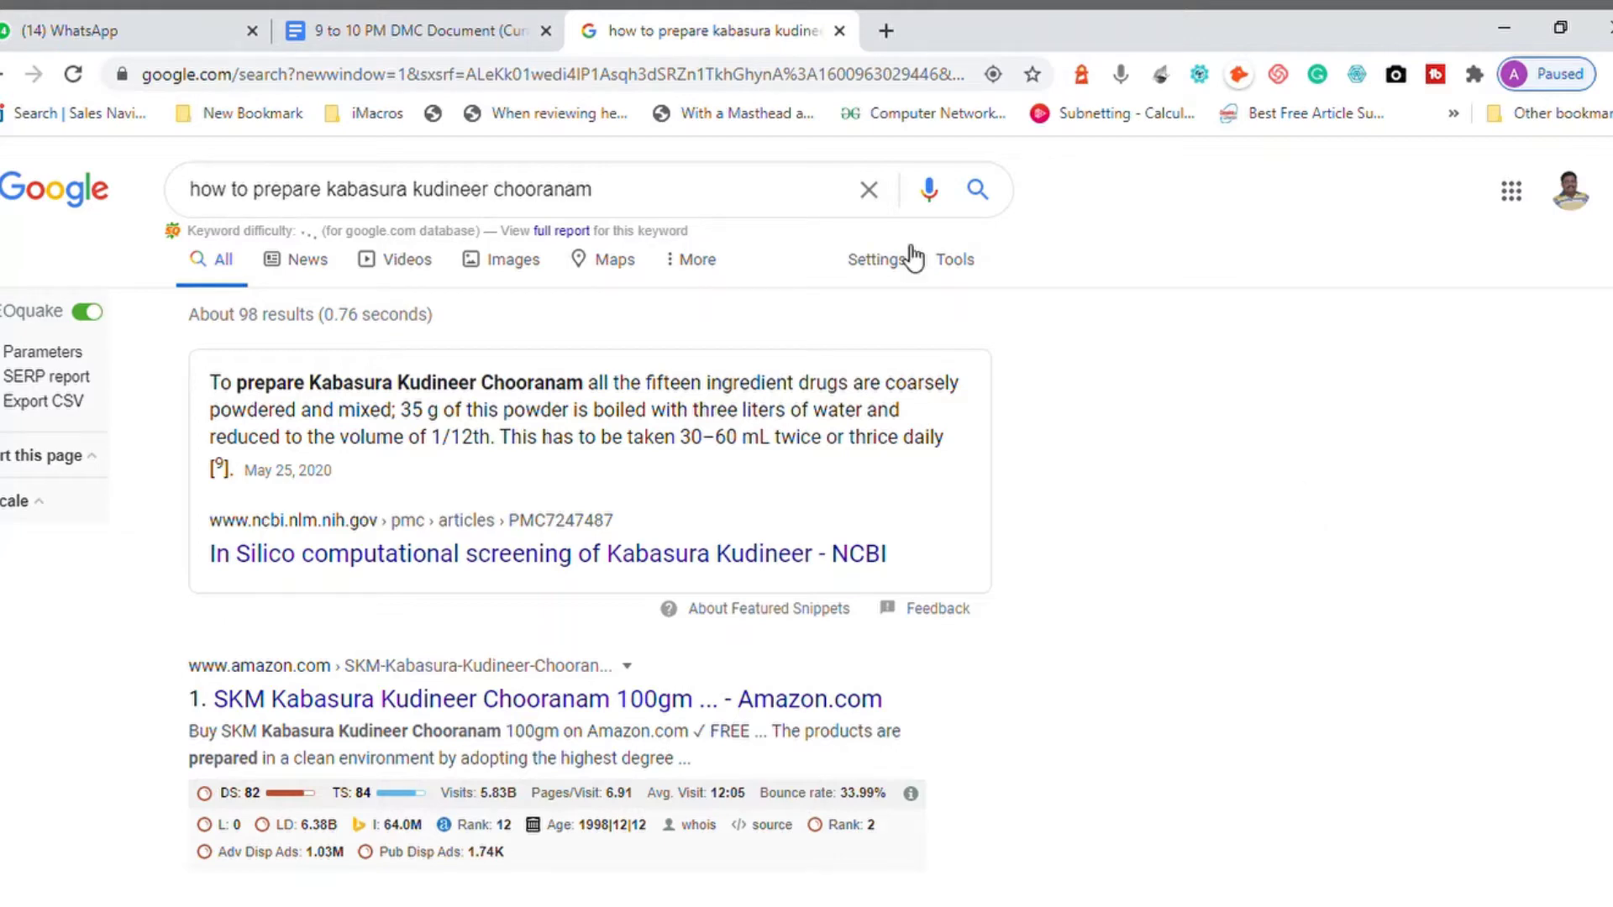
Return to the DMC document and append "(Quality Content)" to the second list item
left_click(403, 34)
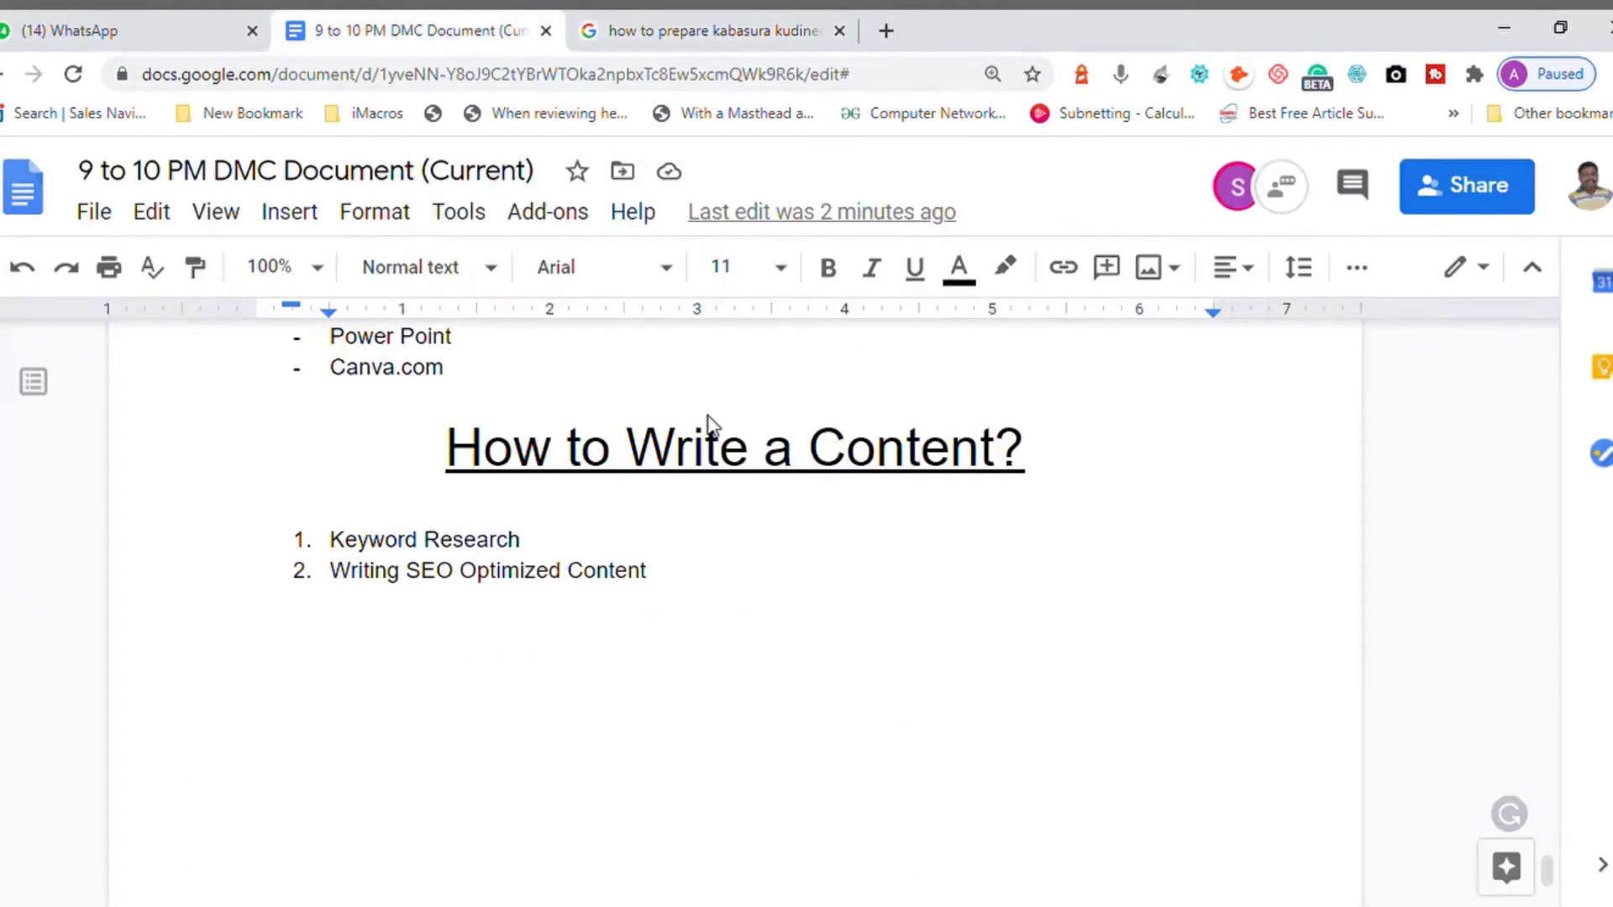
left_click(531, 540)
key("Down")
key("Down")
key("BackSpace")
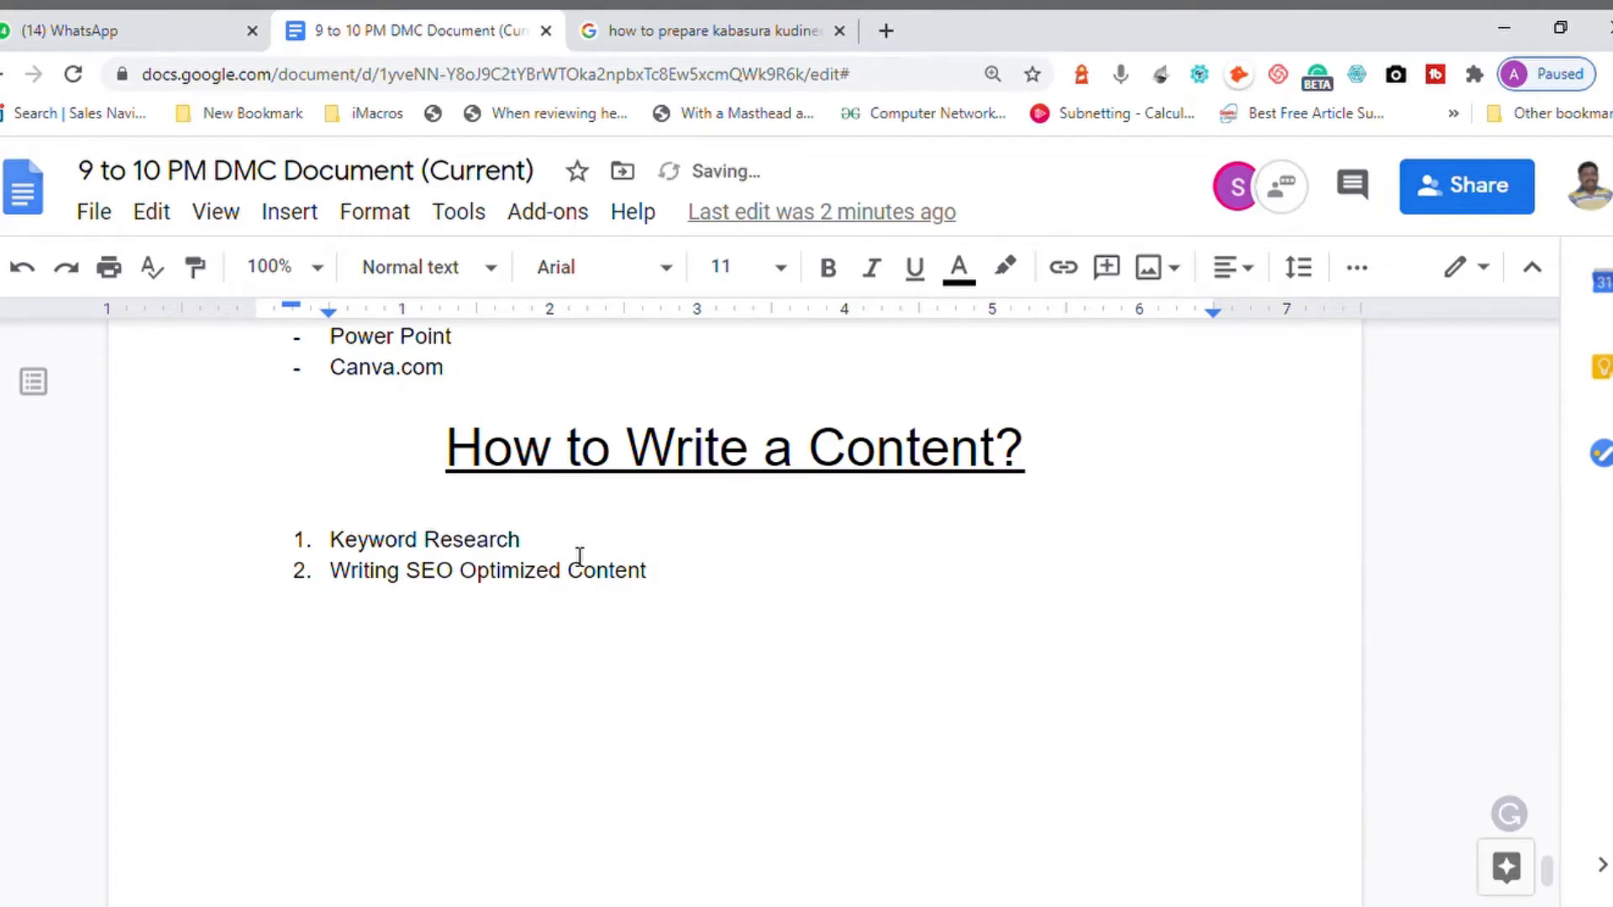
type("(Quality Content")
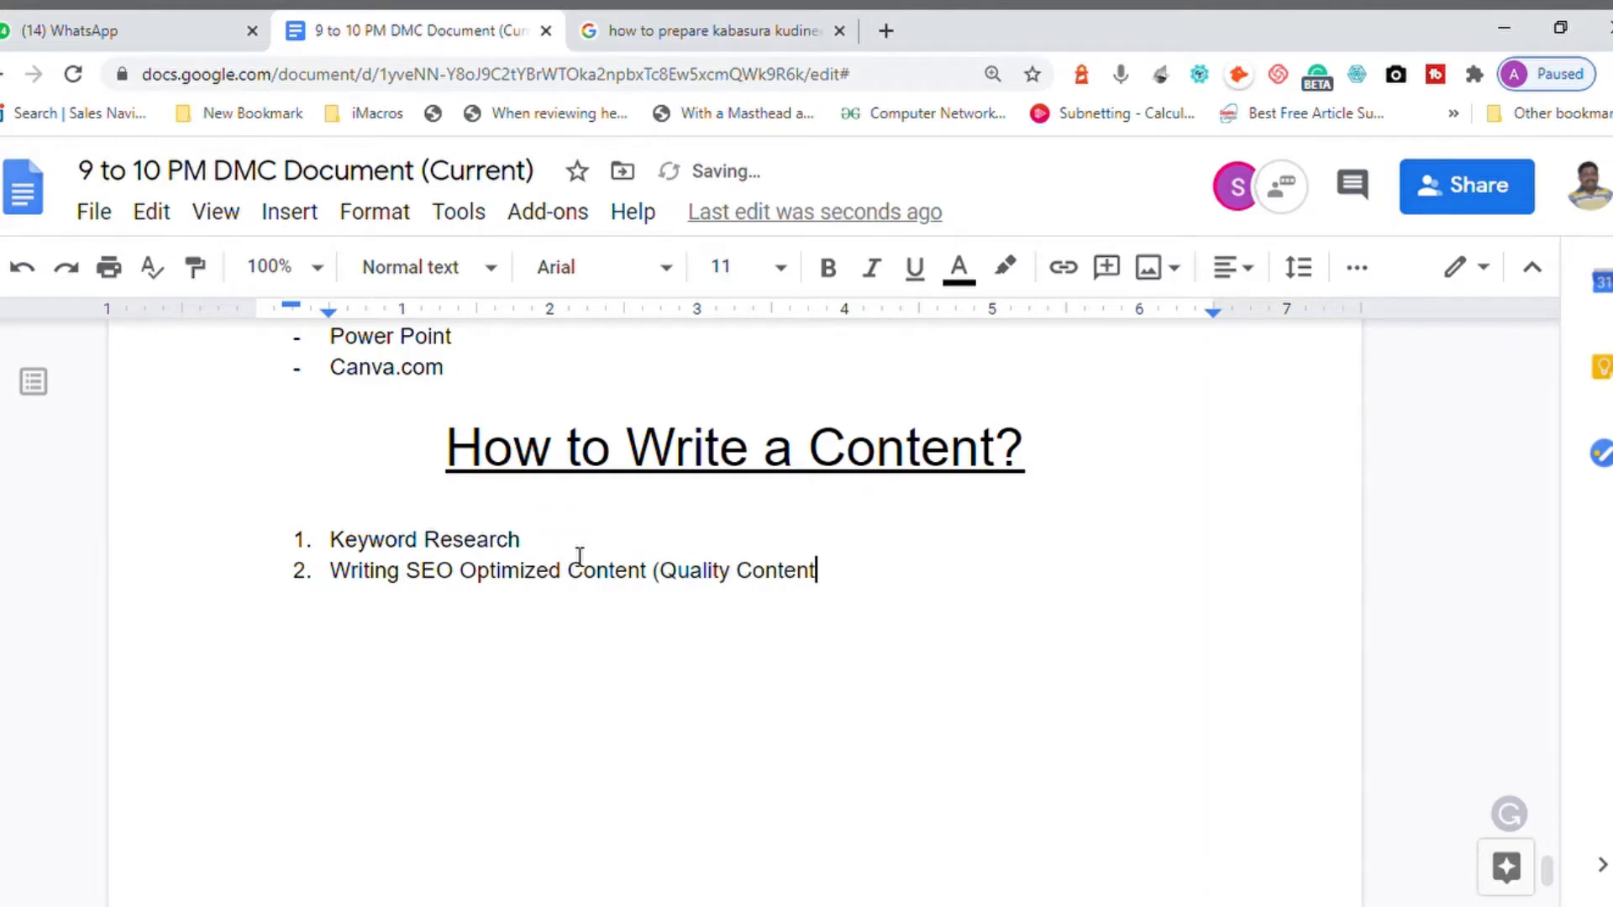
type(")")
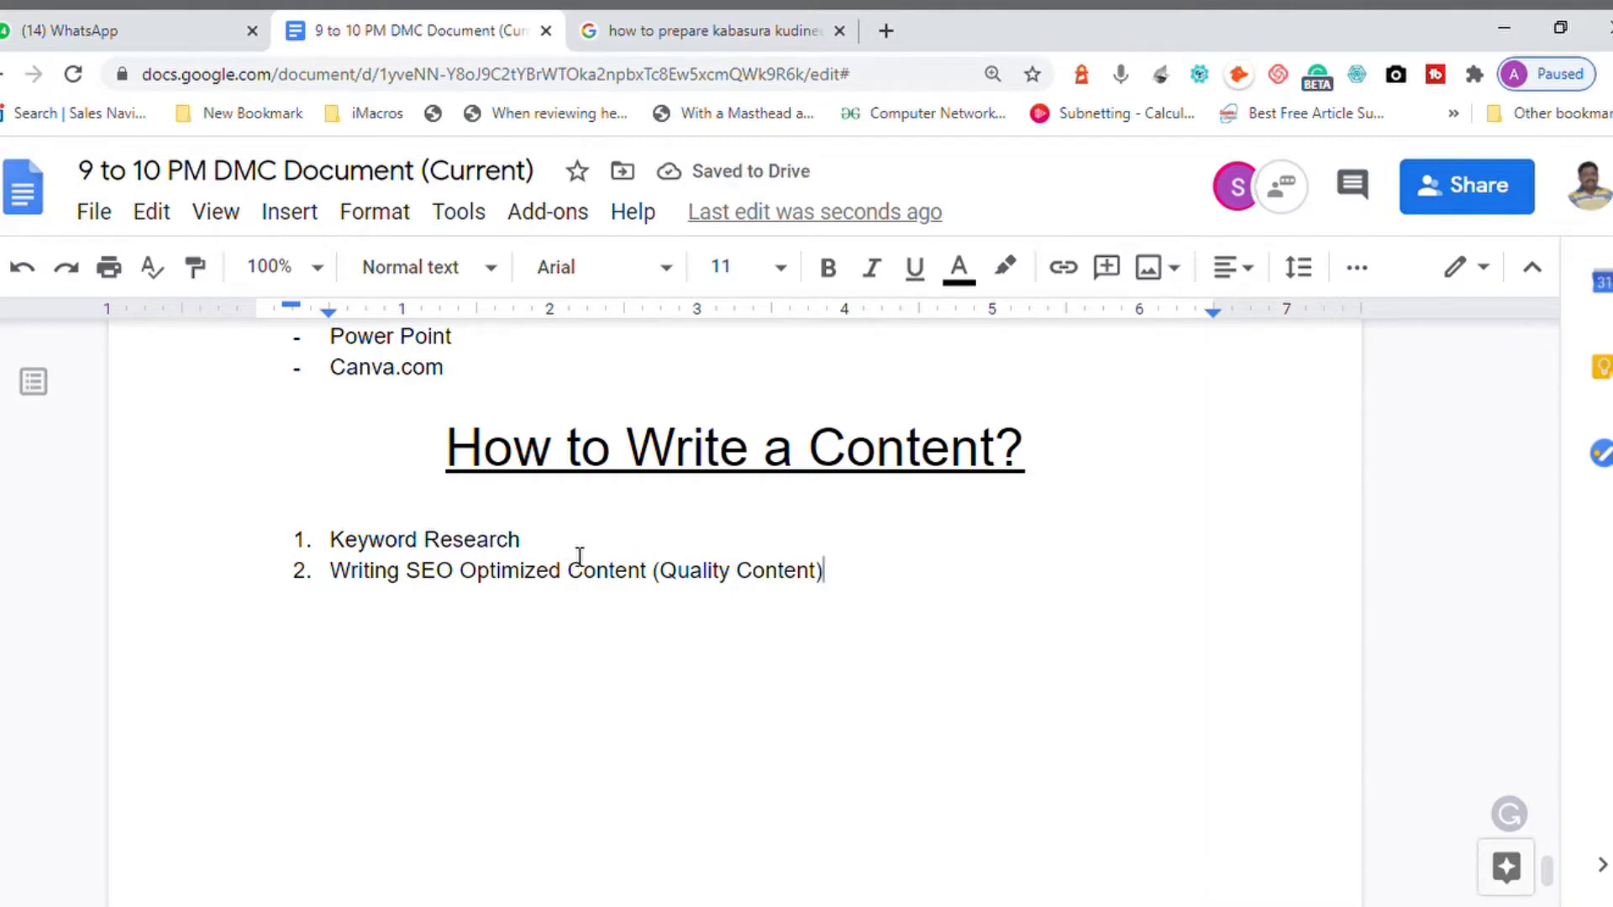
Add the line "What is a Qulity Contnet" as plain text below the numbered list
key("Return")
key("Return")
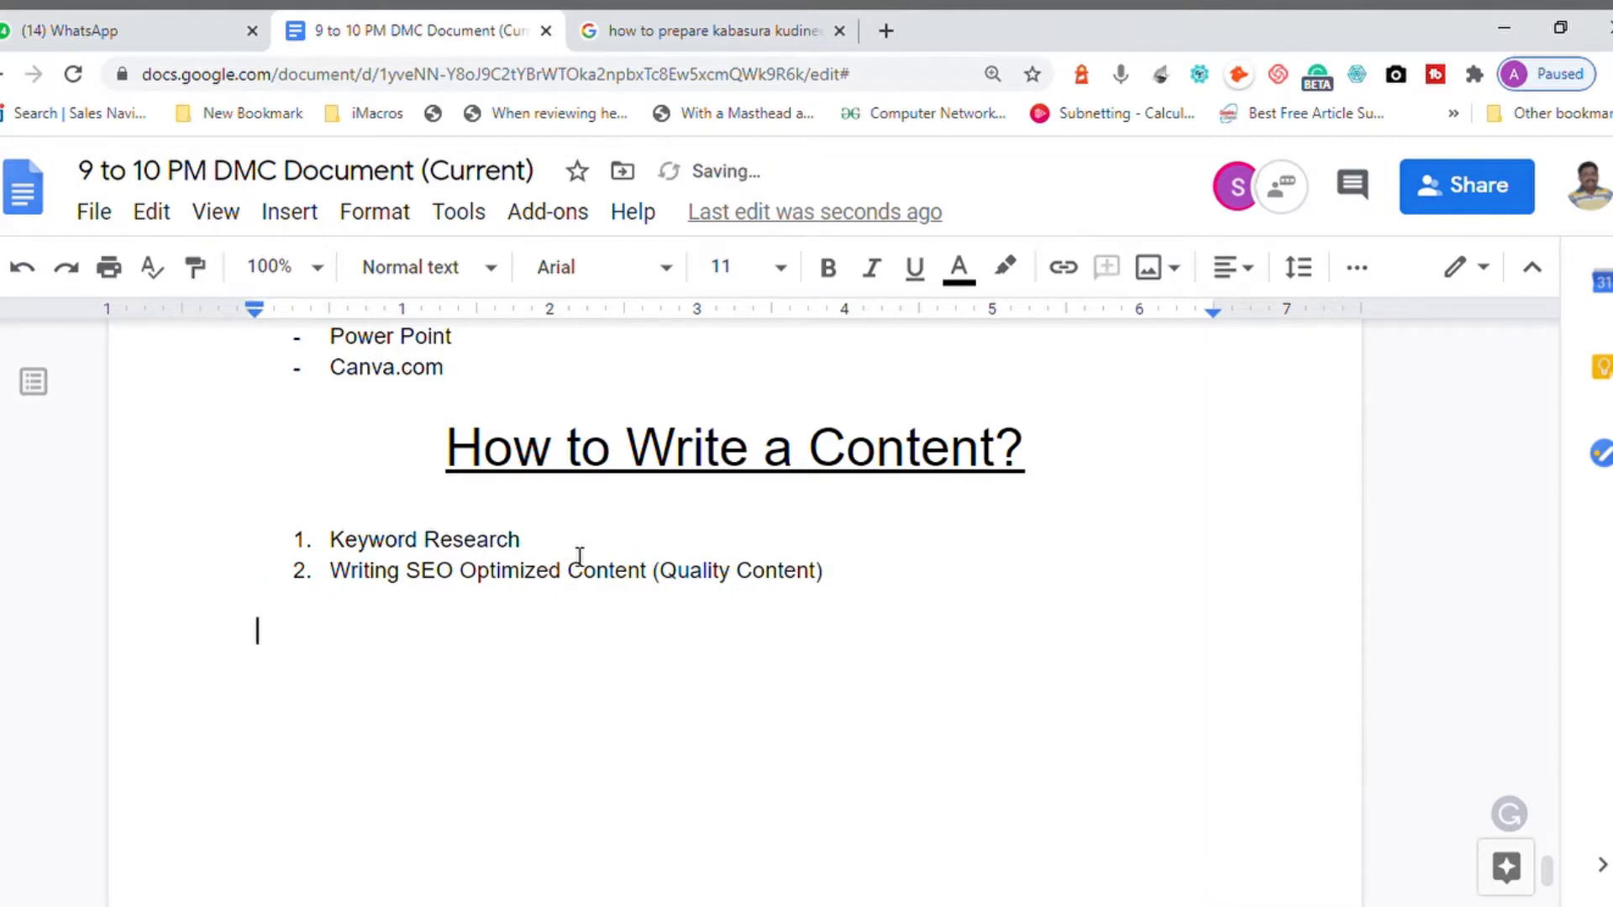
type("What is a ")
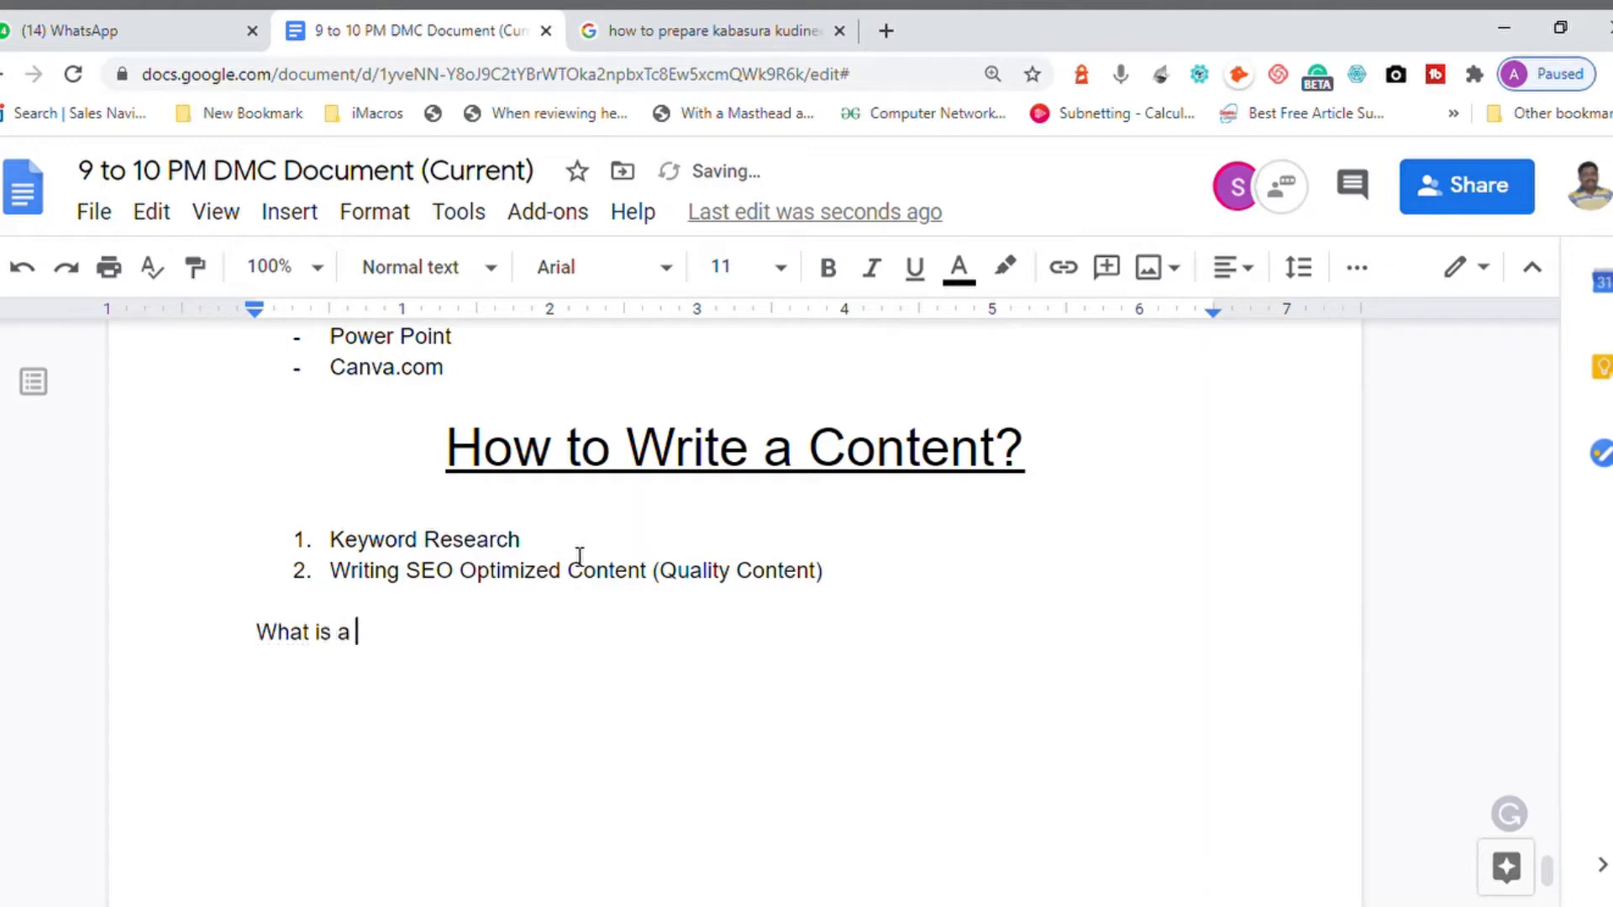
type("Qulity")
type("ontnet")
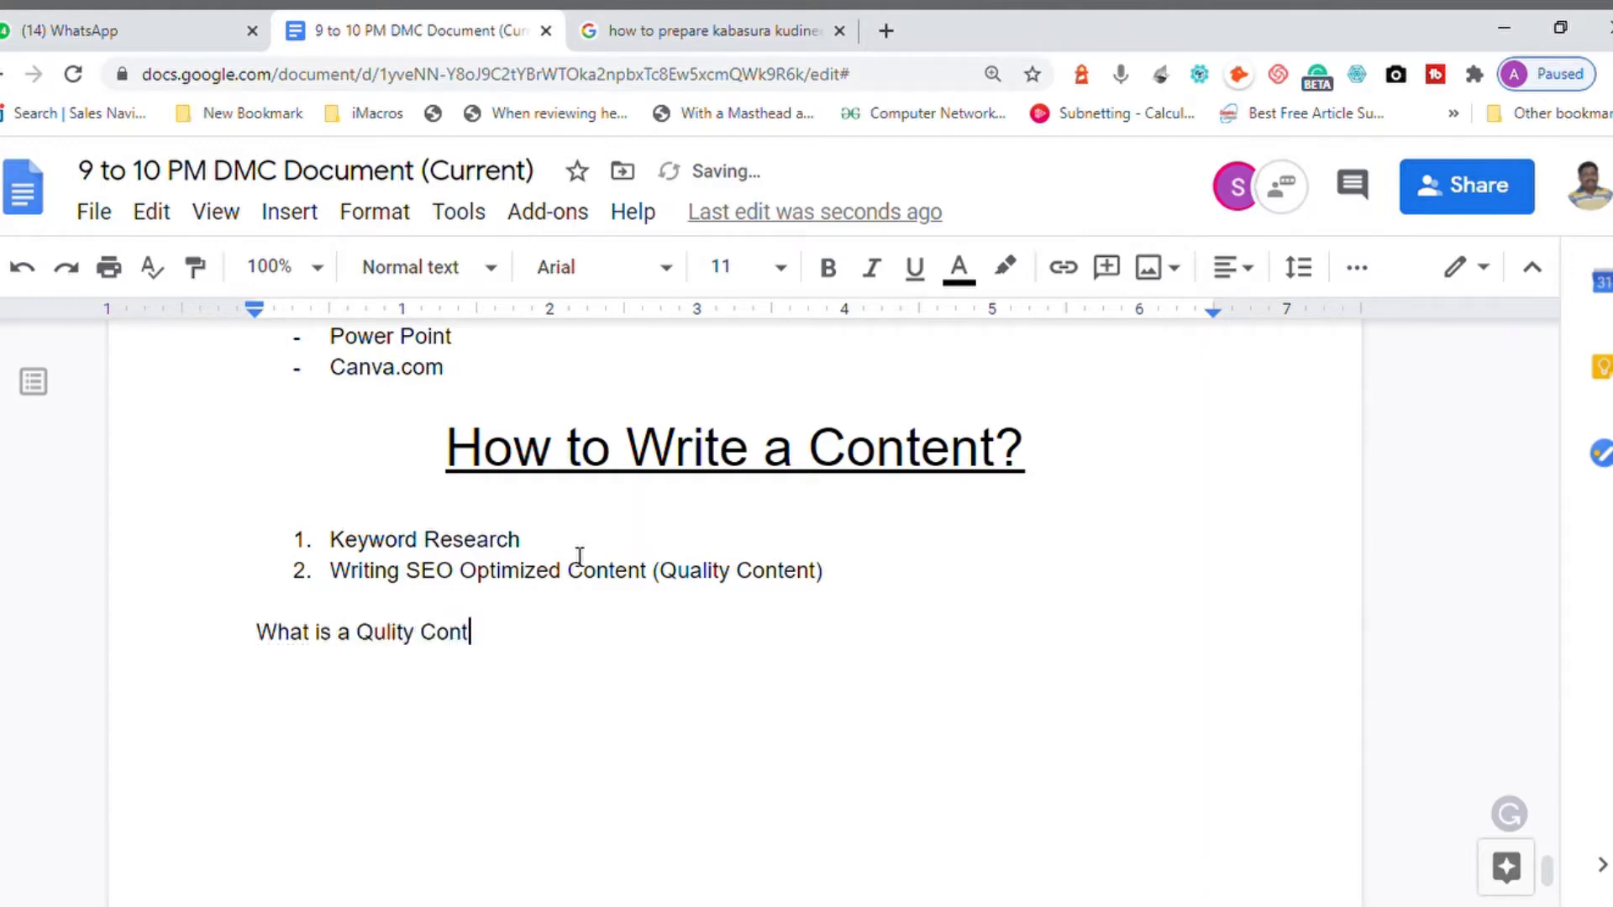
Correct "Qulity" to "Quality" in the question line below the numbered list
key("Return")
key("Left")
key("Left")
key("Left")
key("Left")
key("Left")
key("Left")
key("Left")
key("Left")
key("Left")
key("Left")
key("Left")
key("Left")
key("Left")
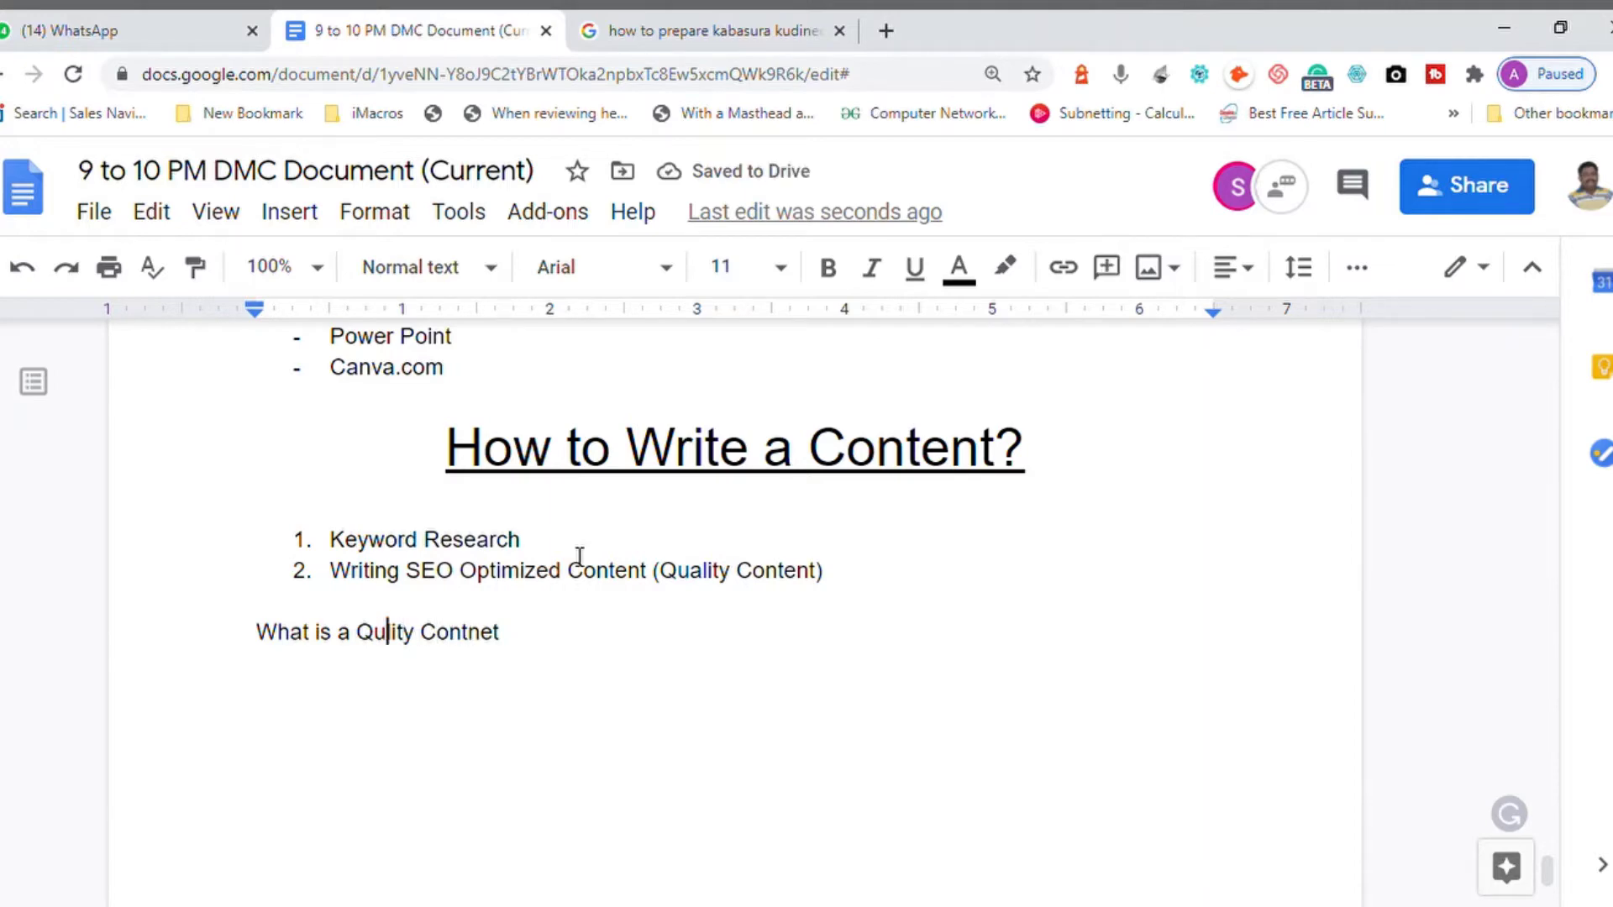
type("a")
key("End")
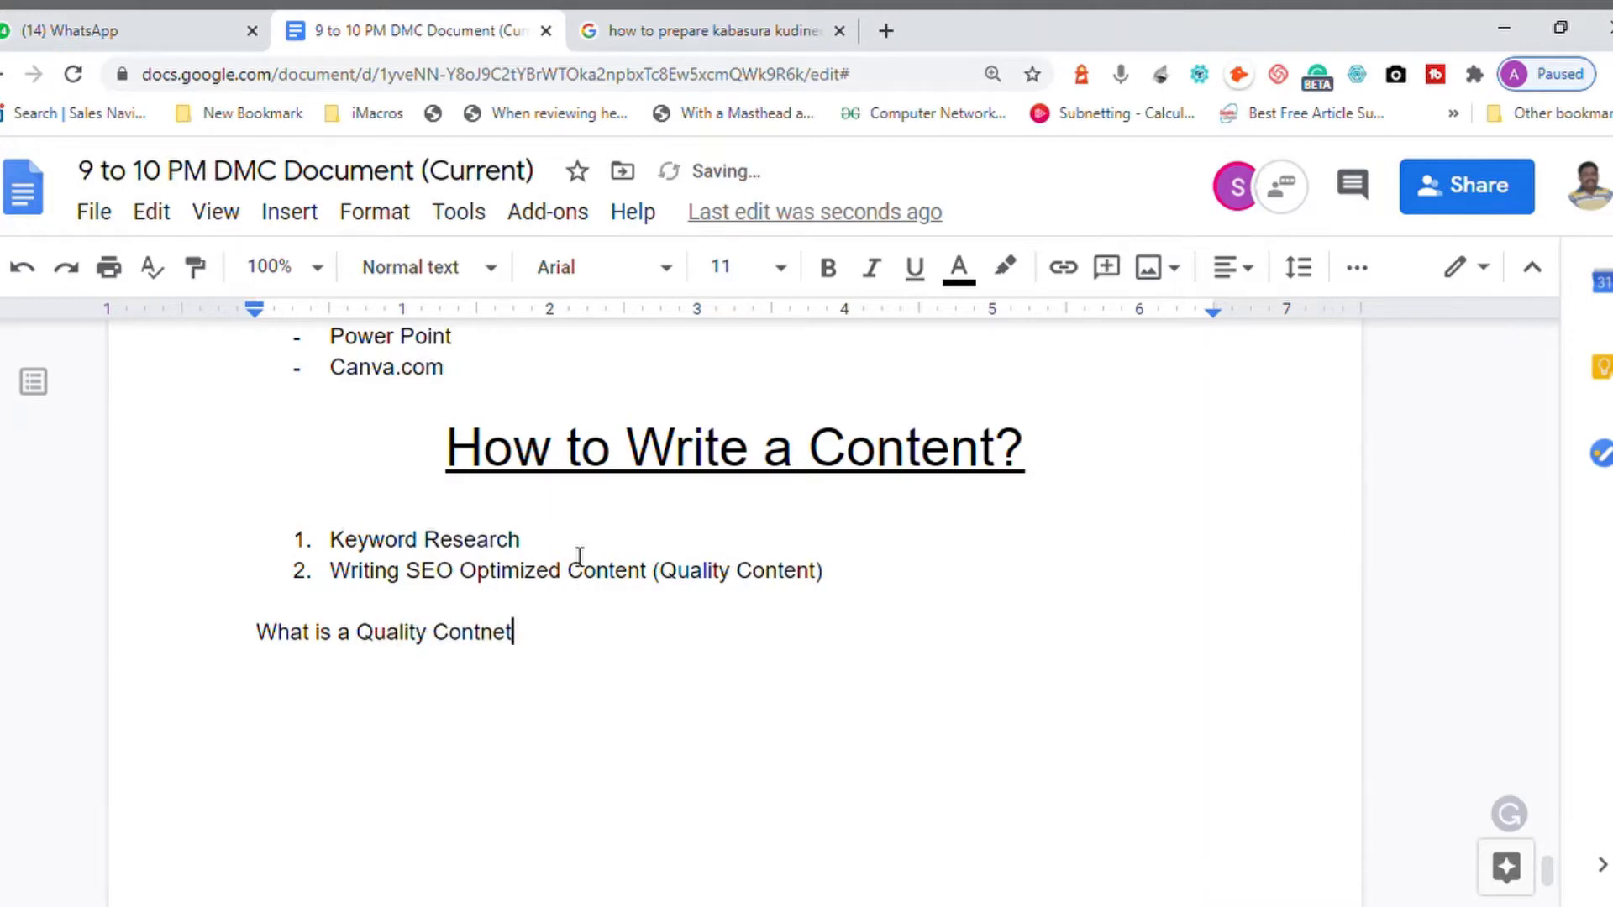
Start a dashed list below the quality content question with the item "Adding value to the readers"
key("Return")
type("- Adding")
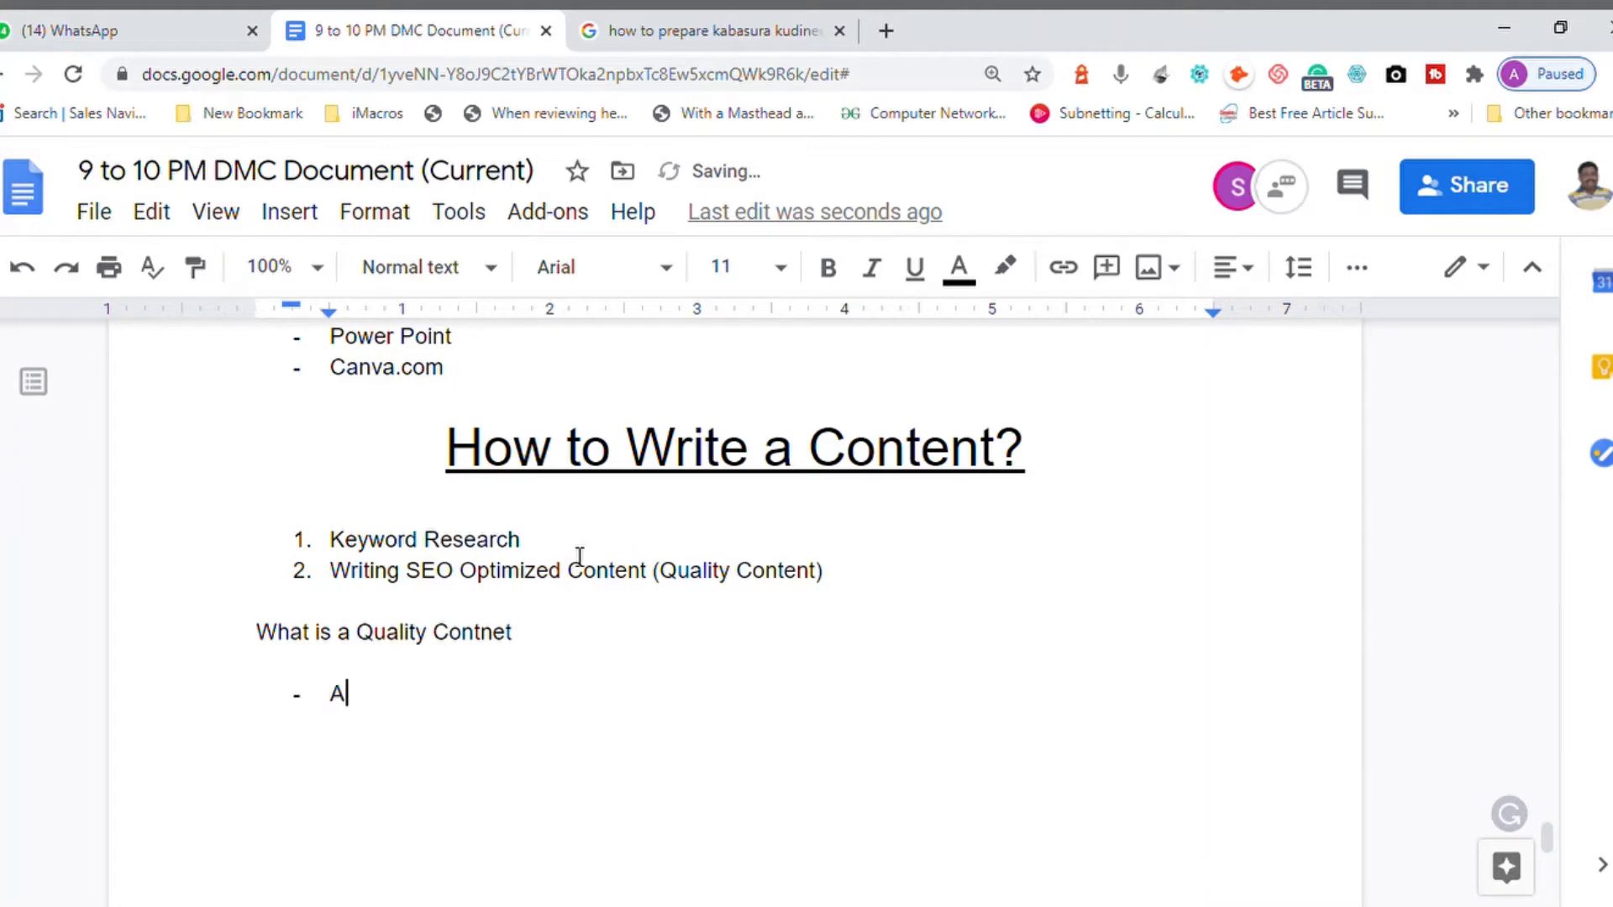
type(" value to ")
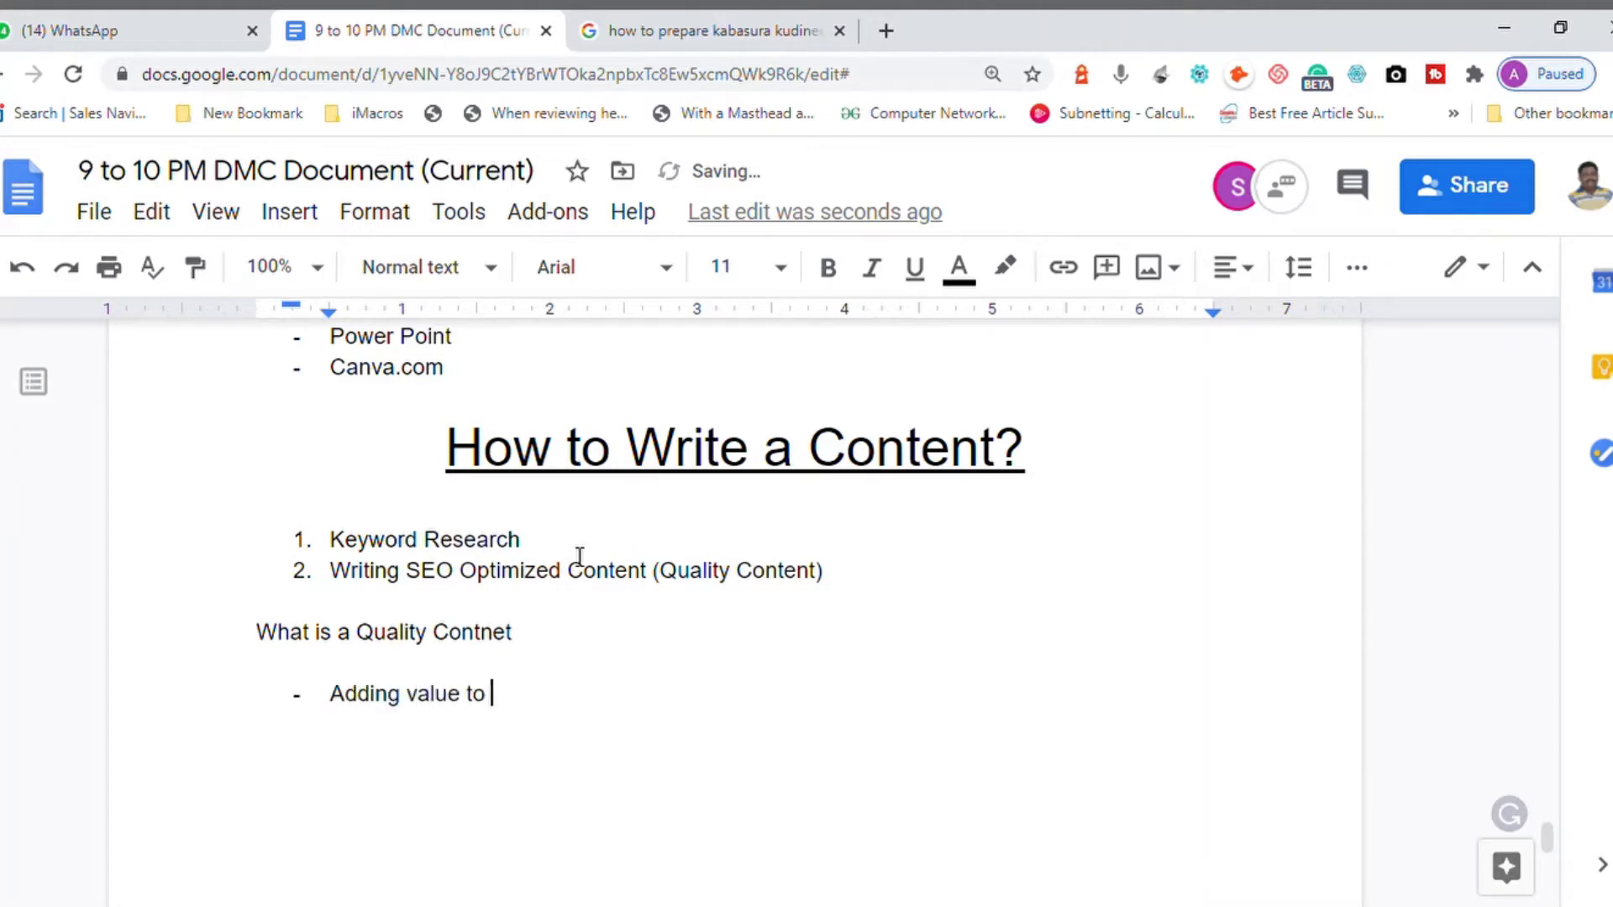
type("the readers")
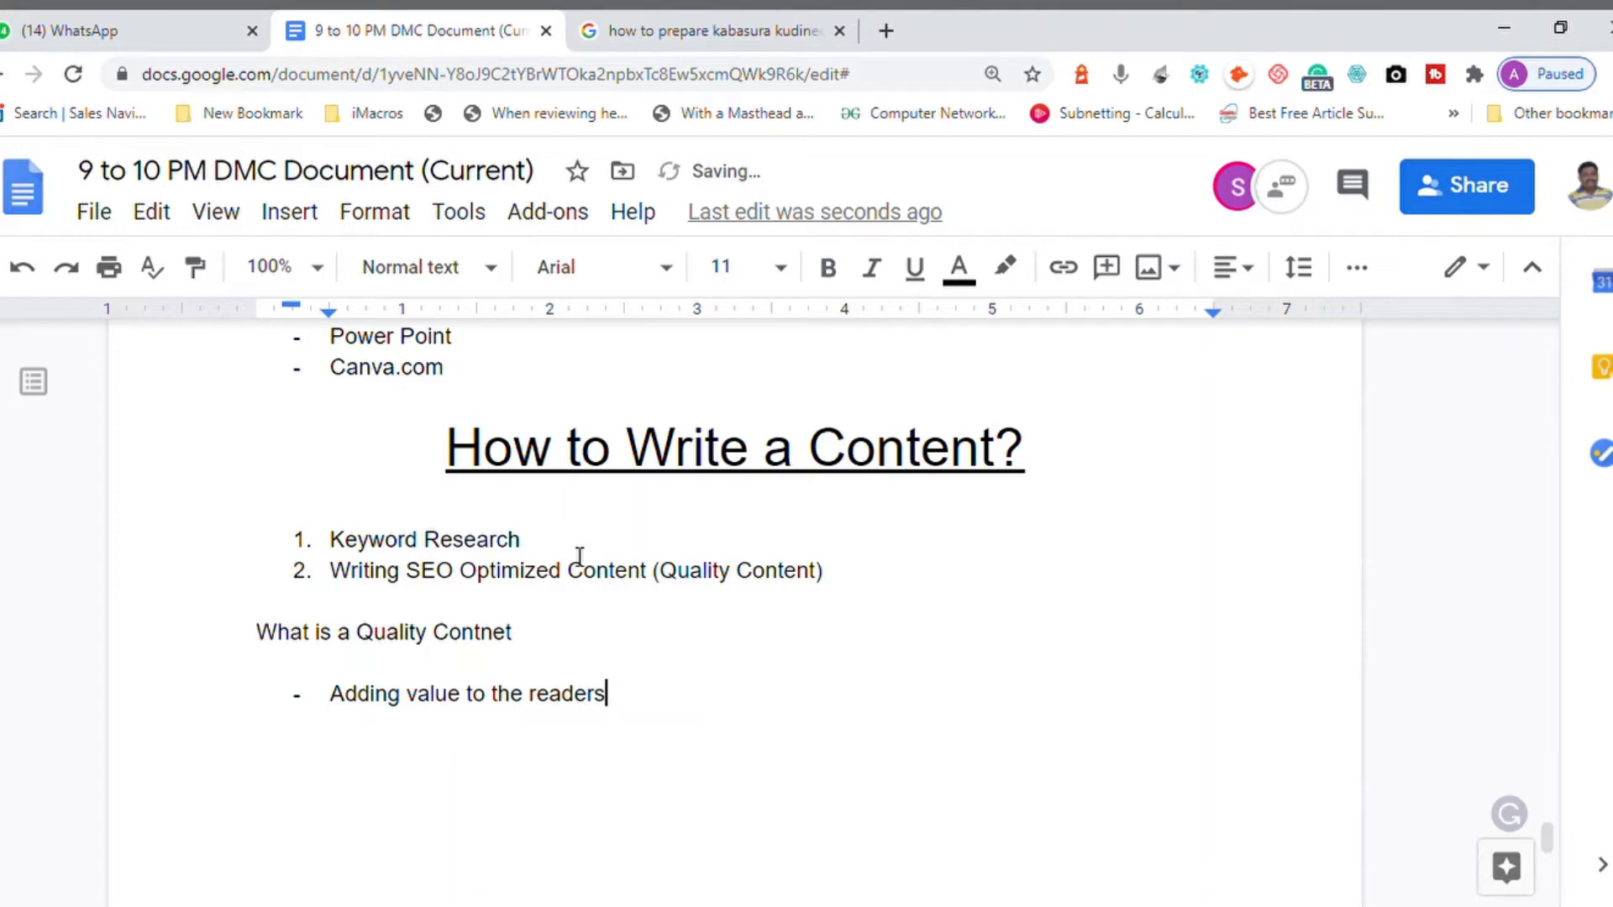
Add the second dashed item "In depth with case studies, examples, statistics and infographics."
key("Return")
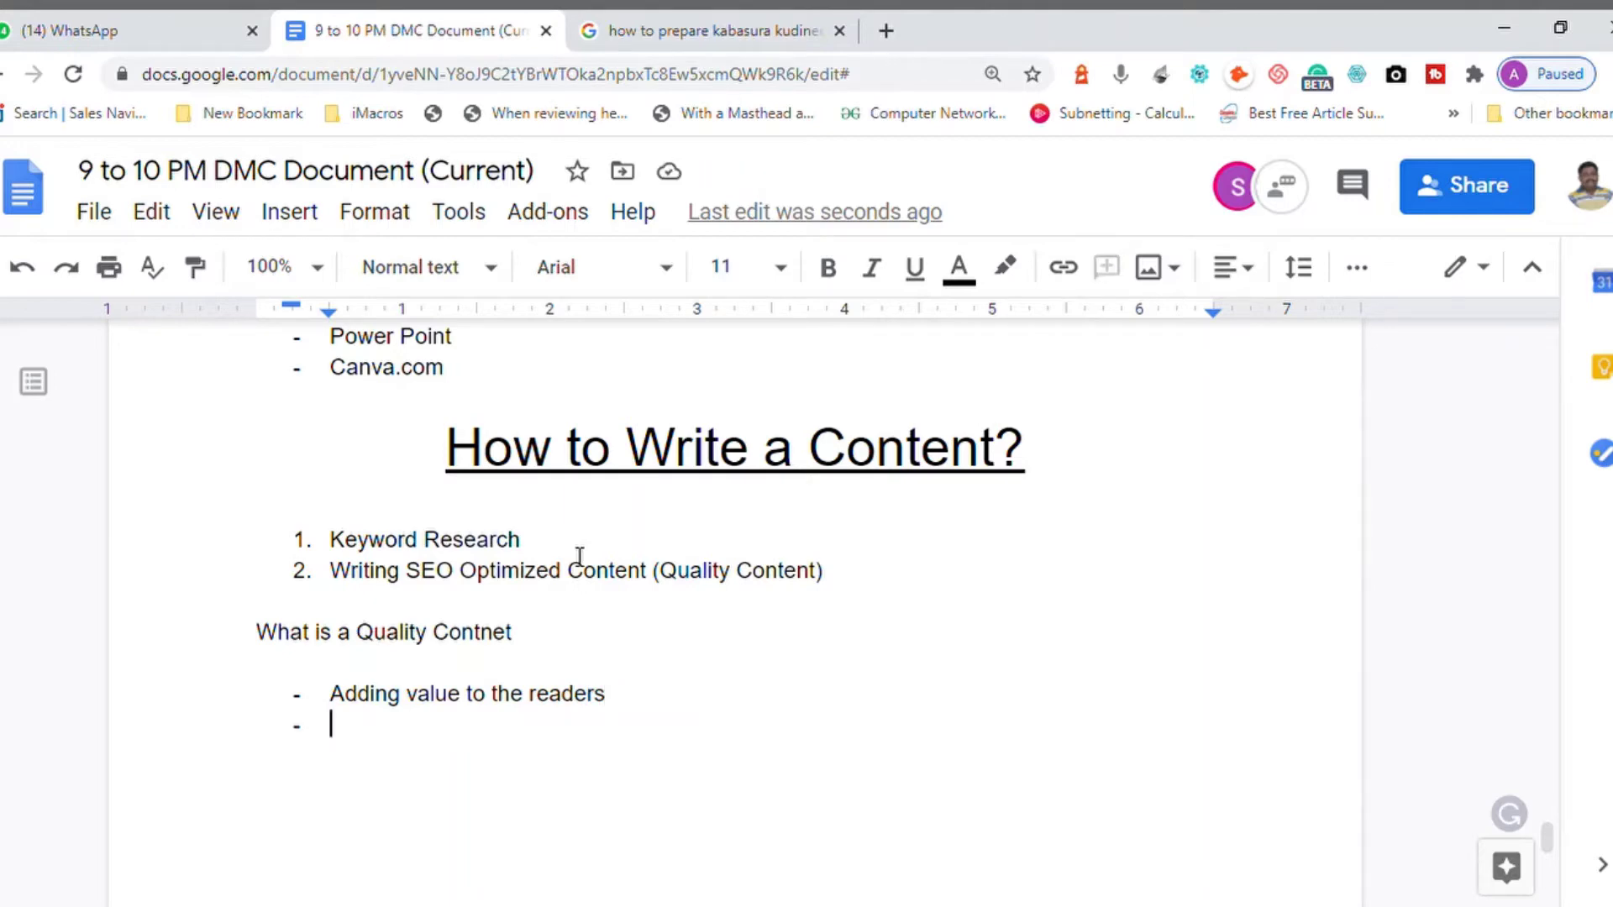
type("In de")
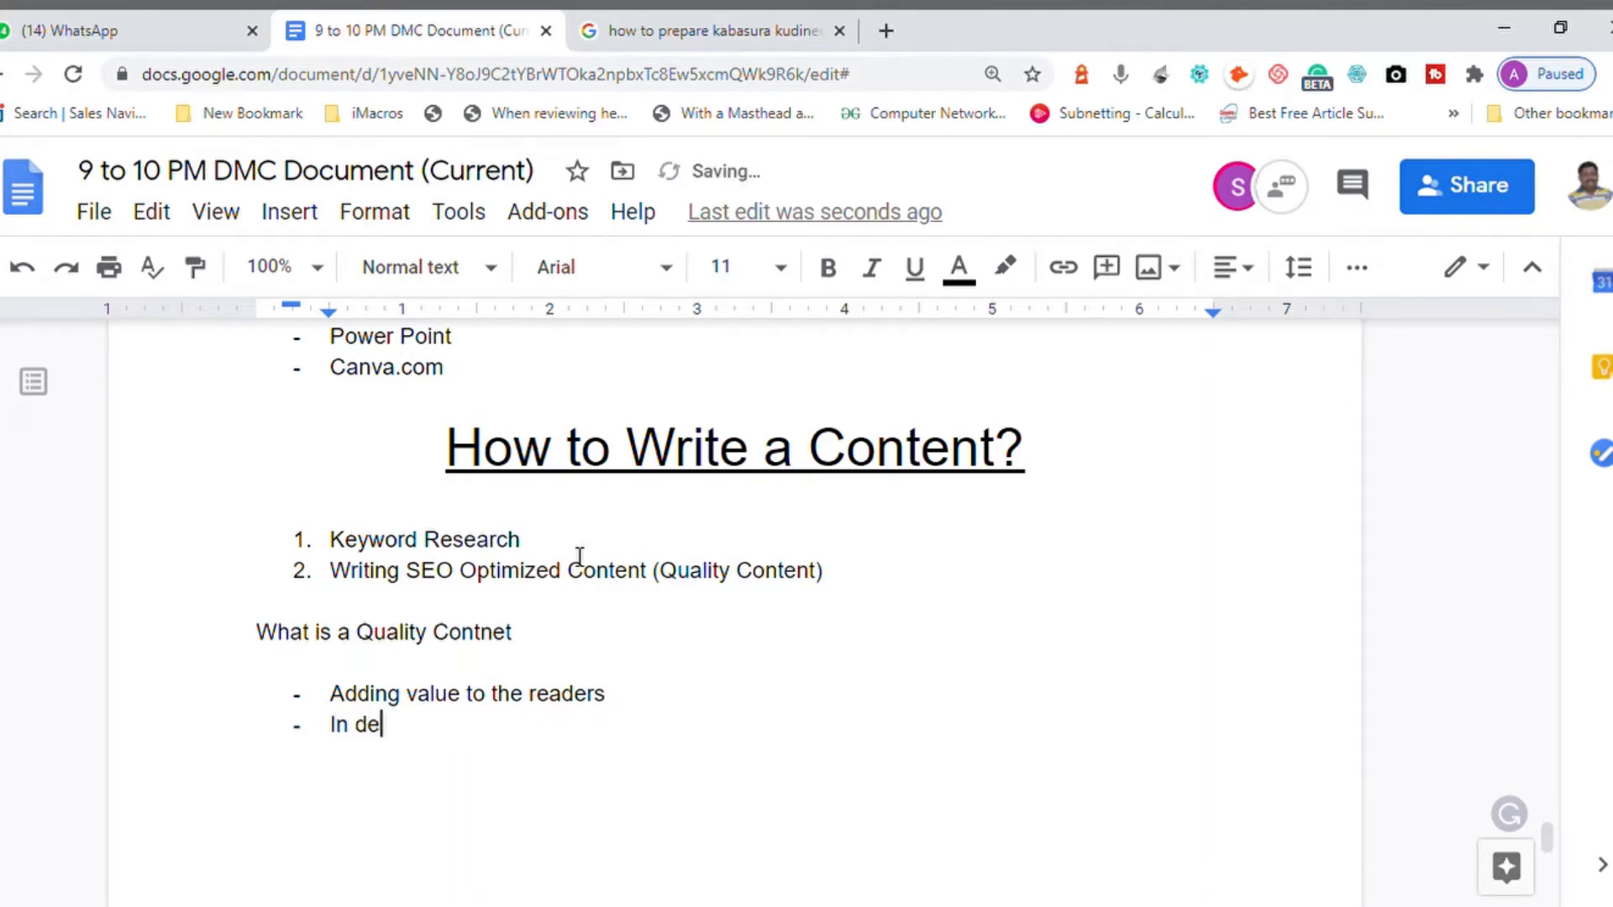
type("pth with case stu")
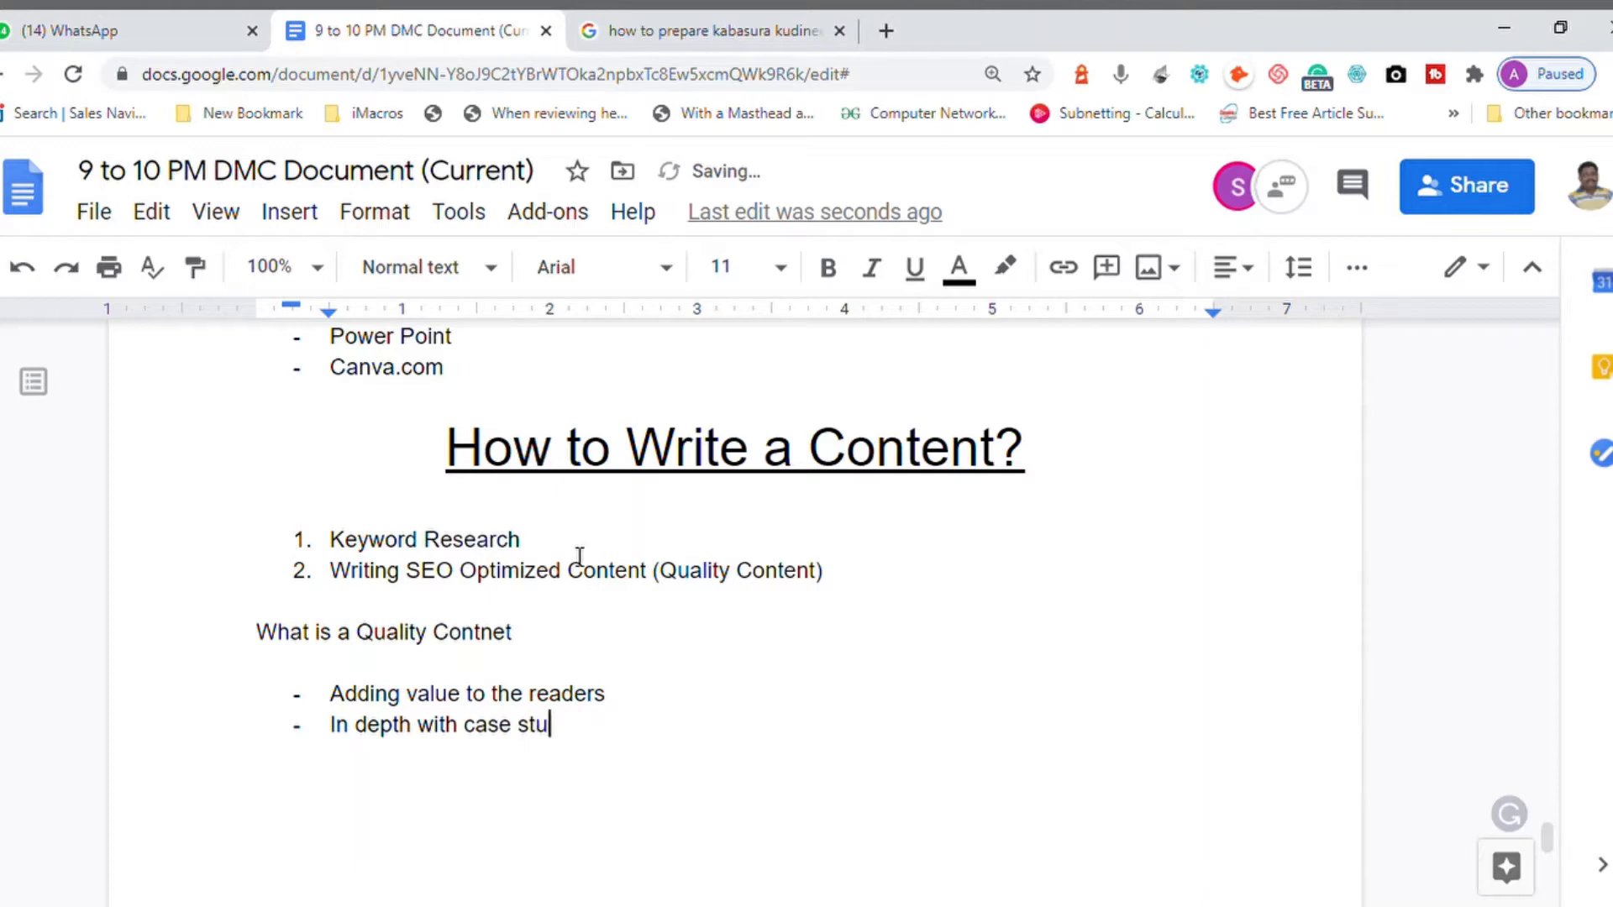
type("dies, examples, stati")
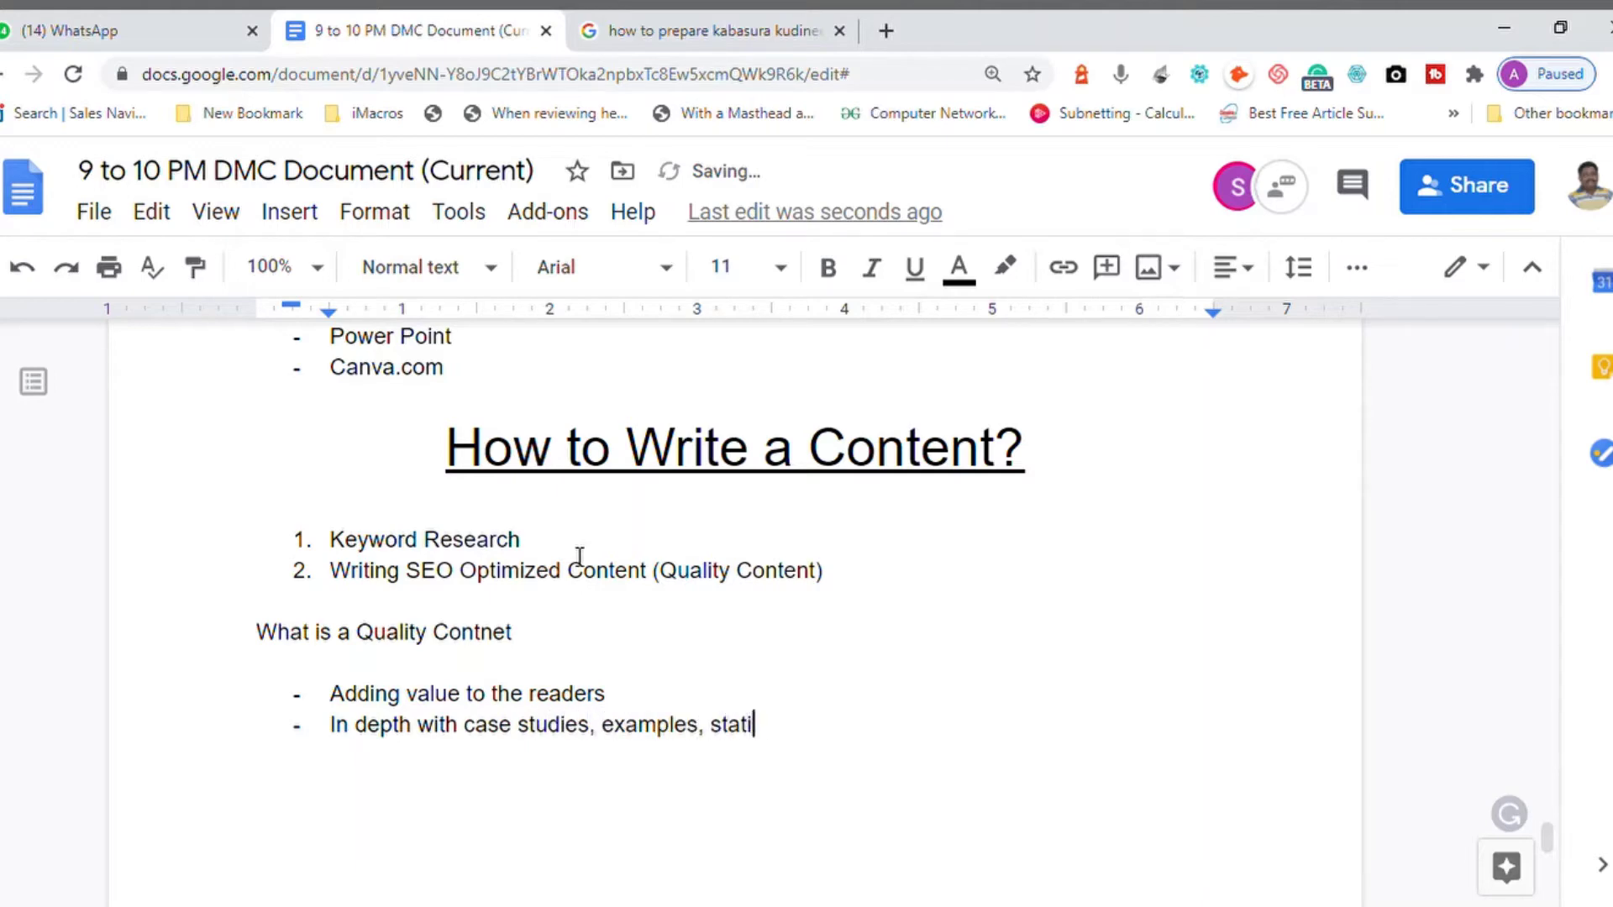
type("stics and ")
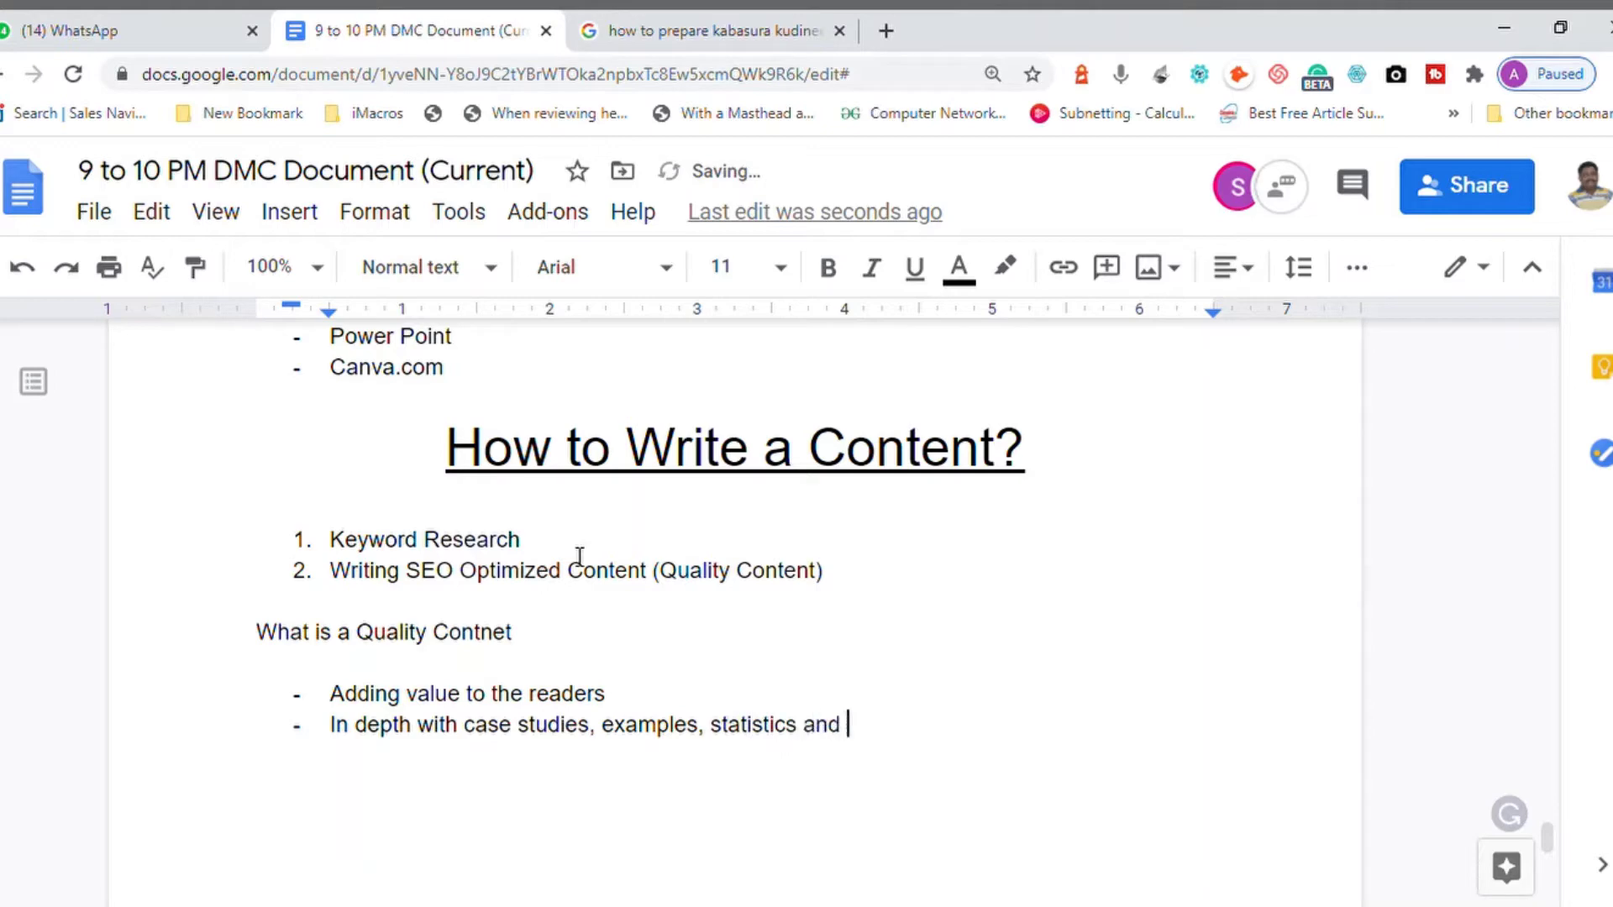
type("infogrpahi")
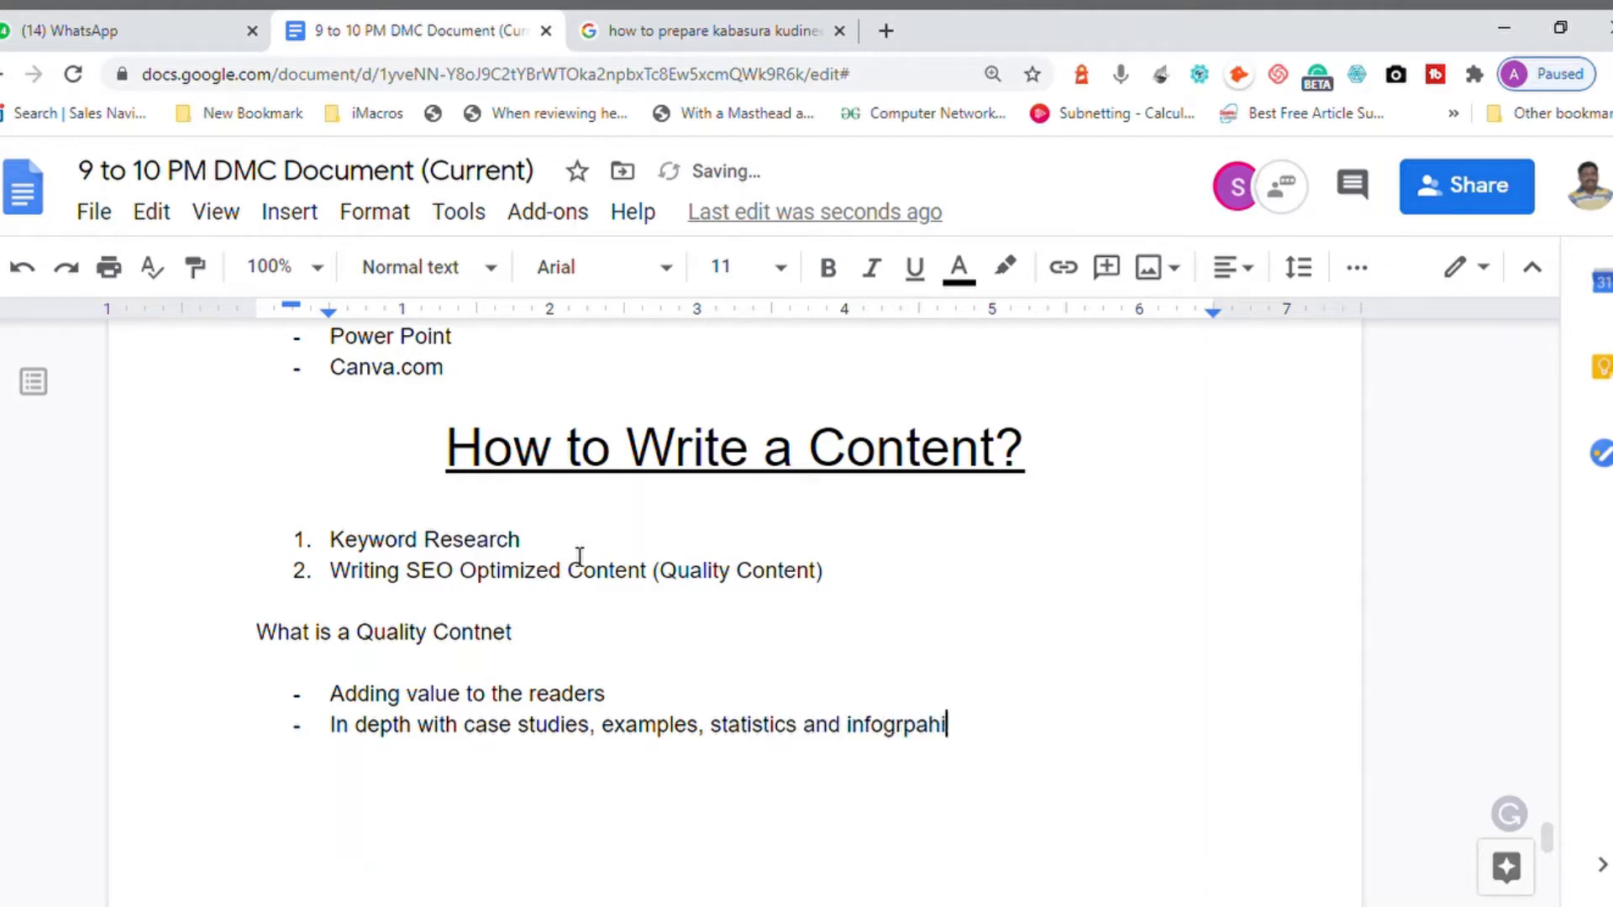
key("BackSpace")
key("BackSpace")
key("BackSpace")
key("BackSpace")
type("aphics.")
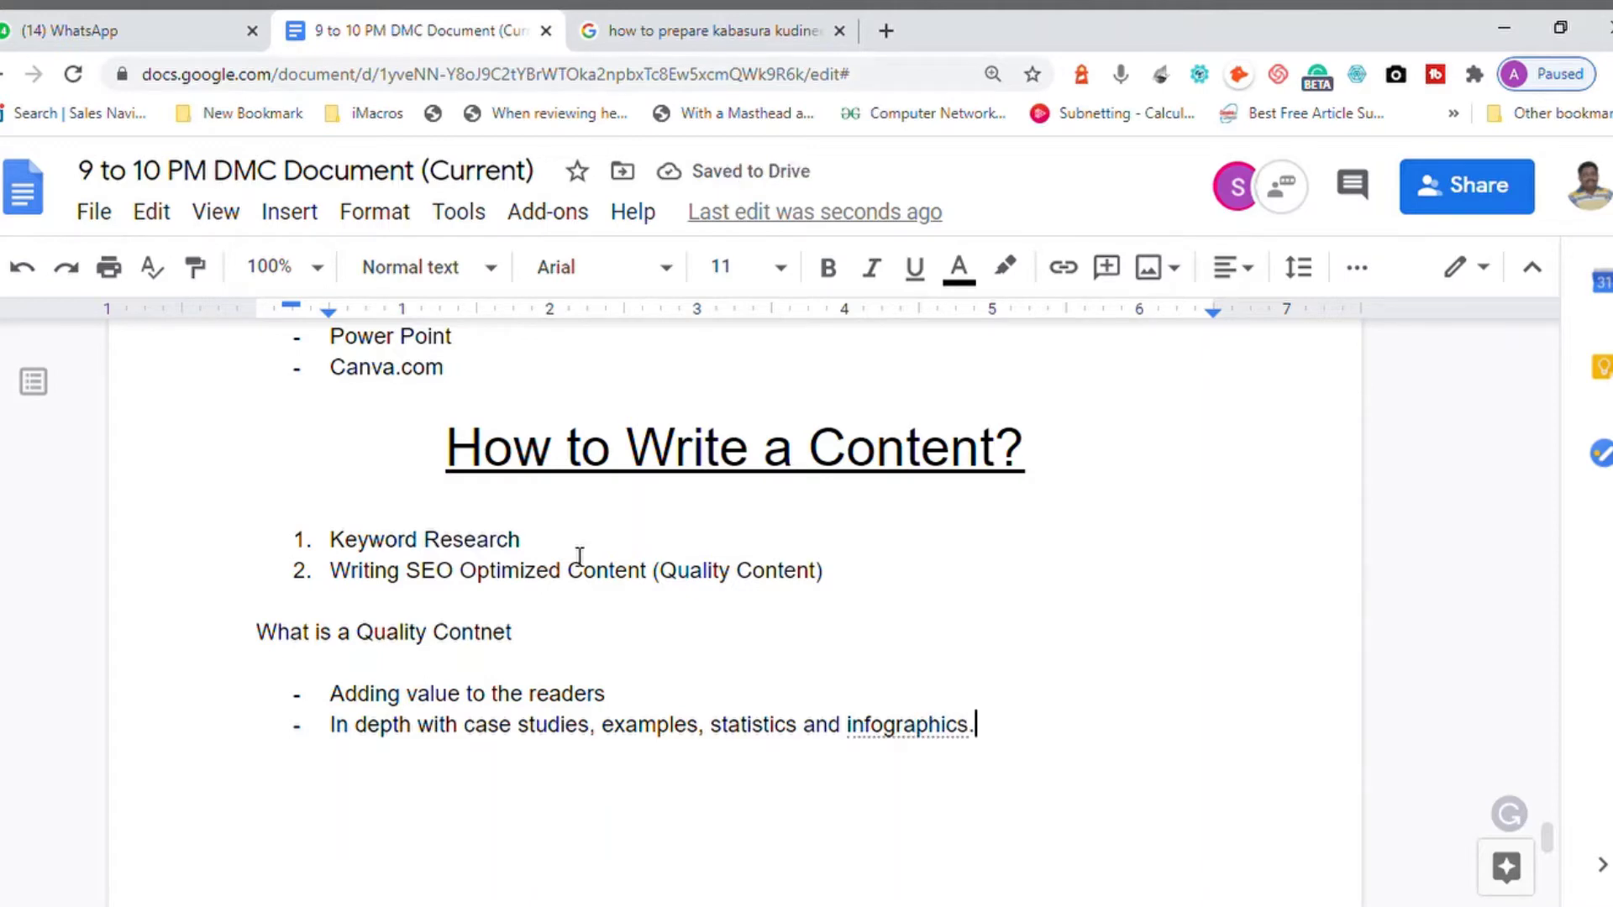
Check the options for the flagged word "infographics" and shorten the item's ending to "infographic" without a full stop
right_click(908, 731)
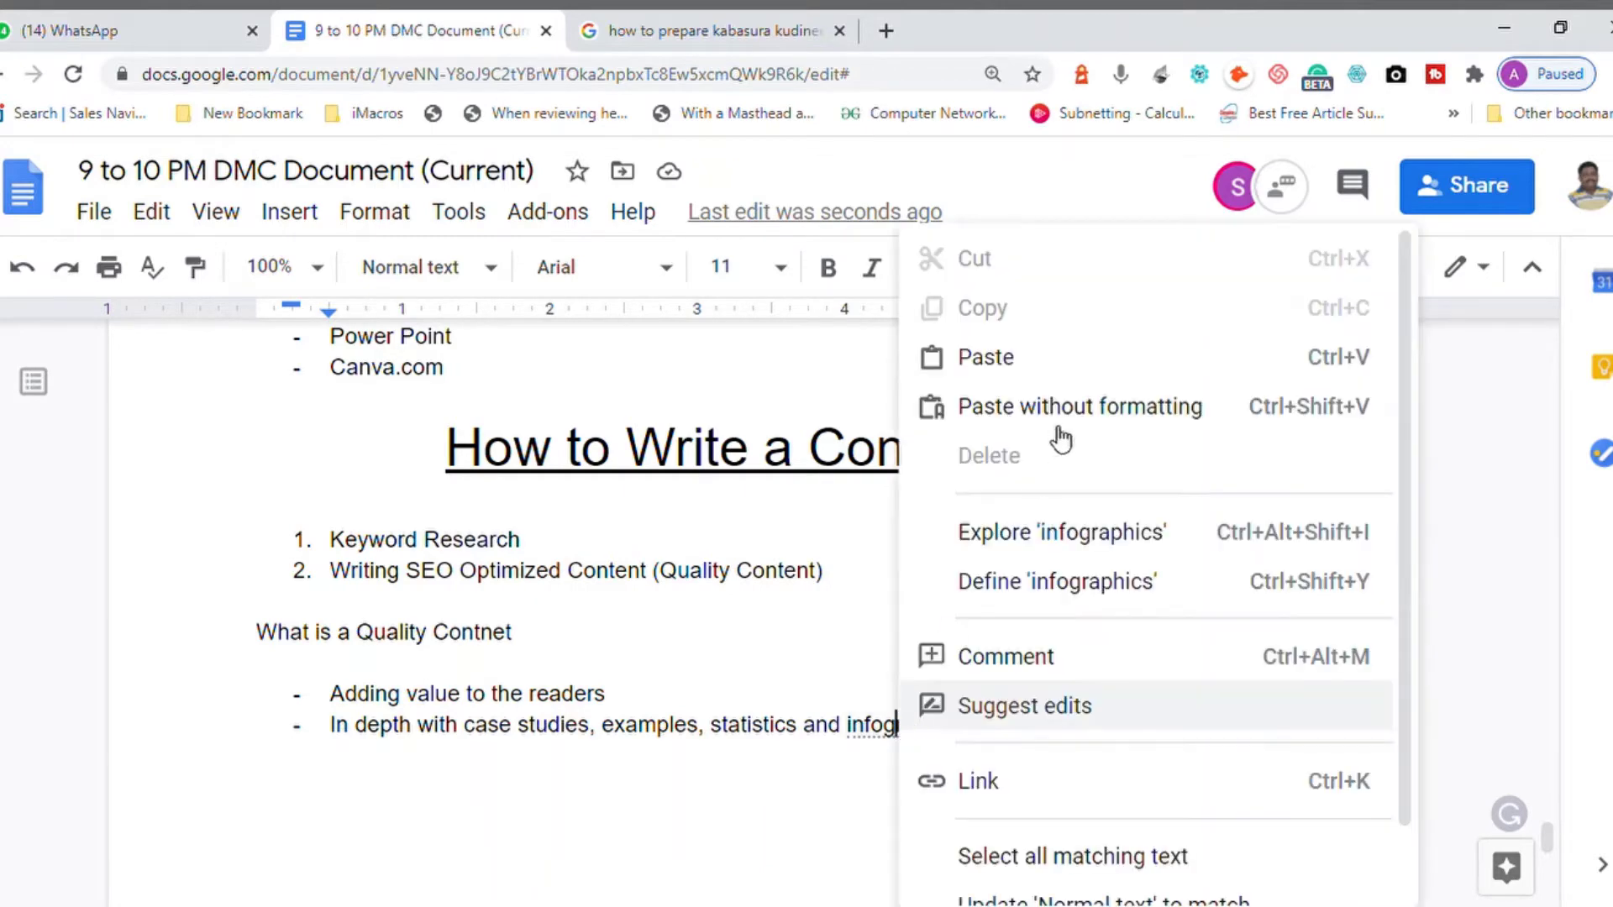
left_click(683, 751)
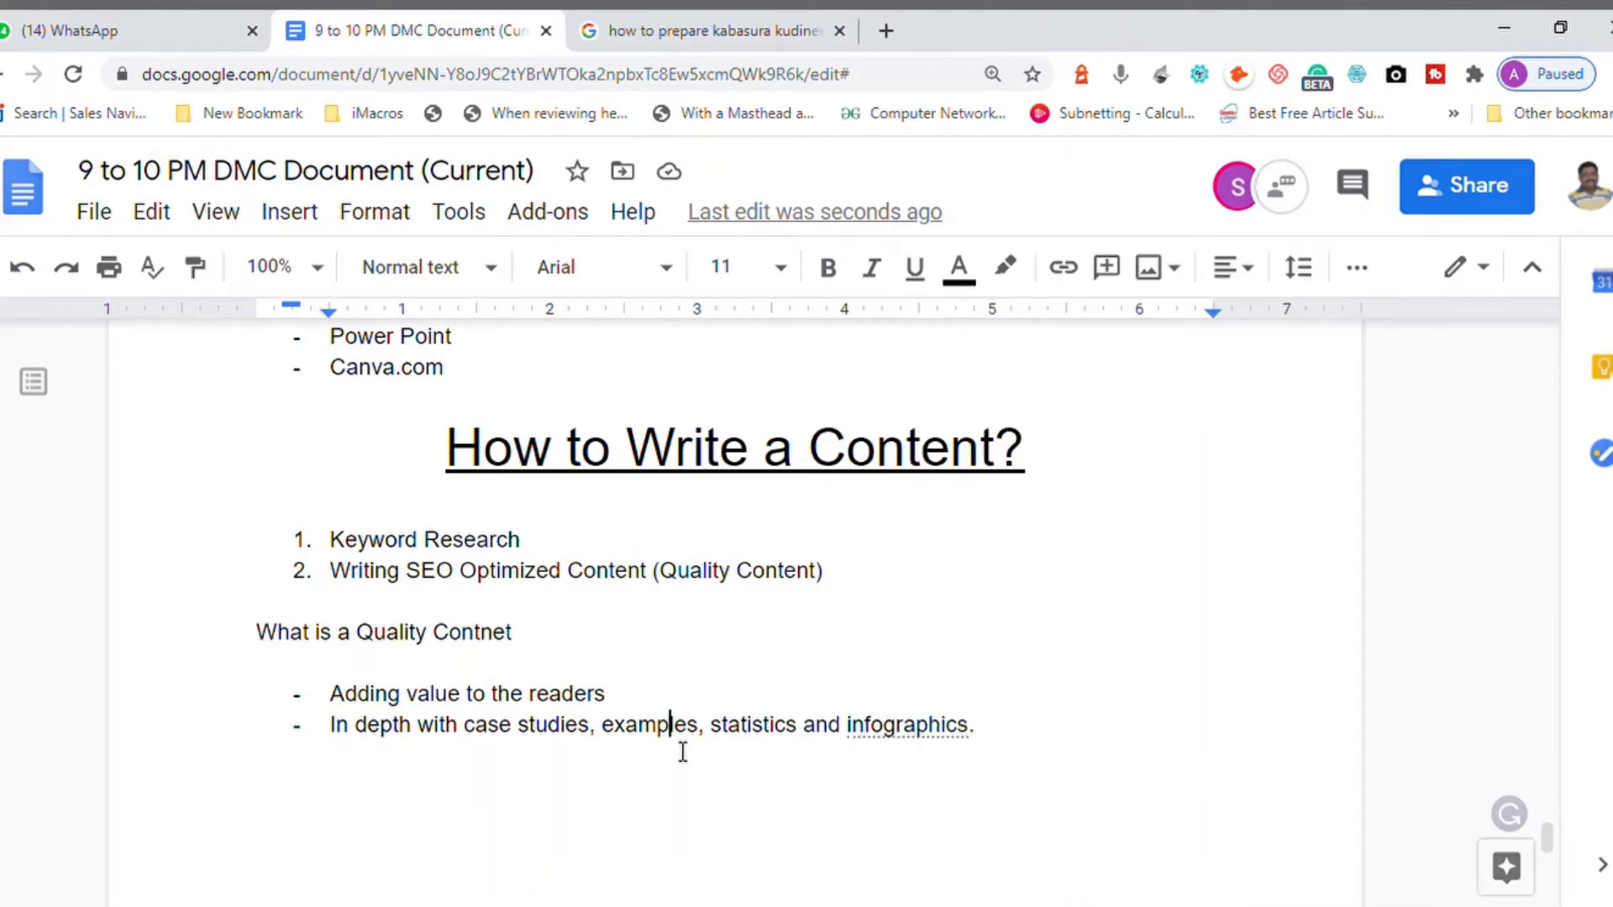
key("End")
key("BackSpace")
key("BackSpace")
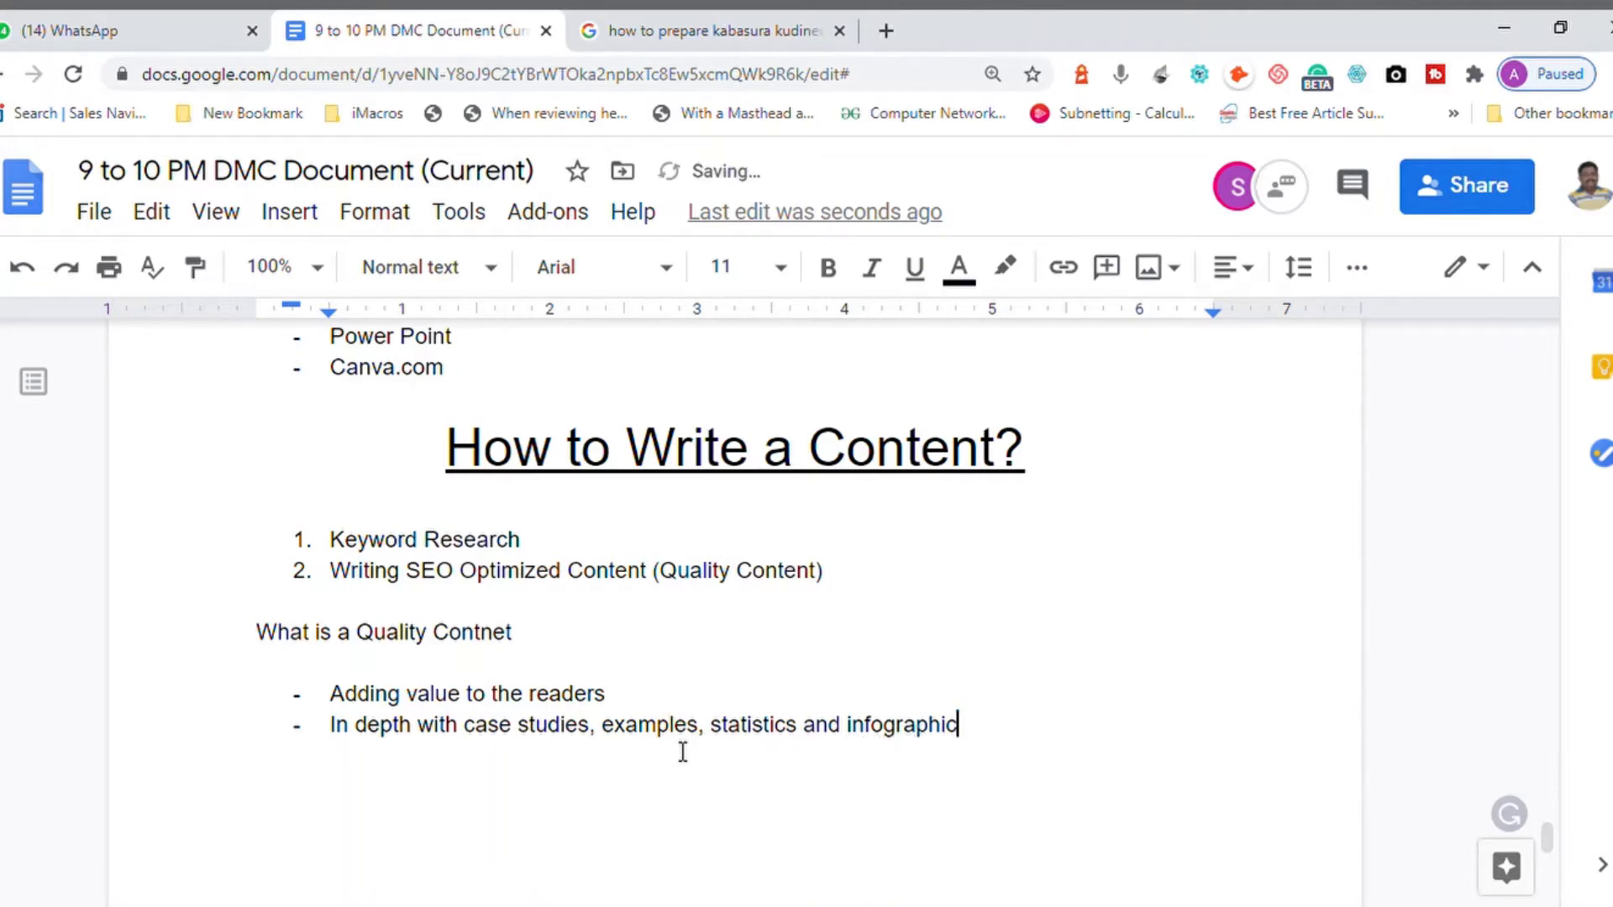
Add the third dashed item "Free from spell and grammar errors."
key("Return")
type("Free frim")
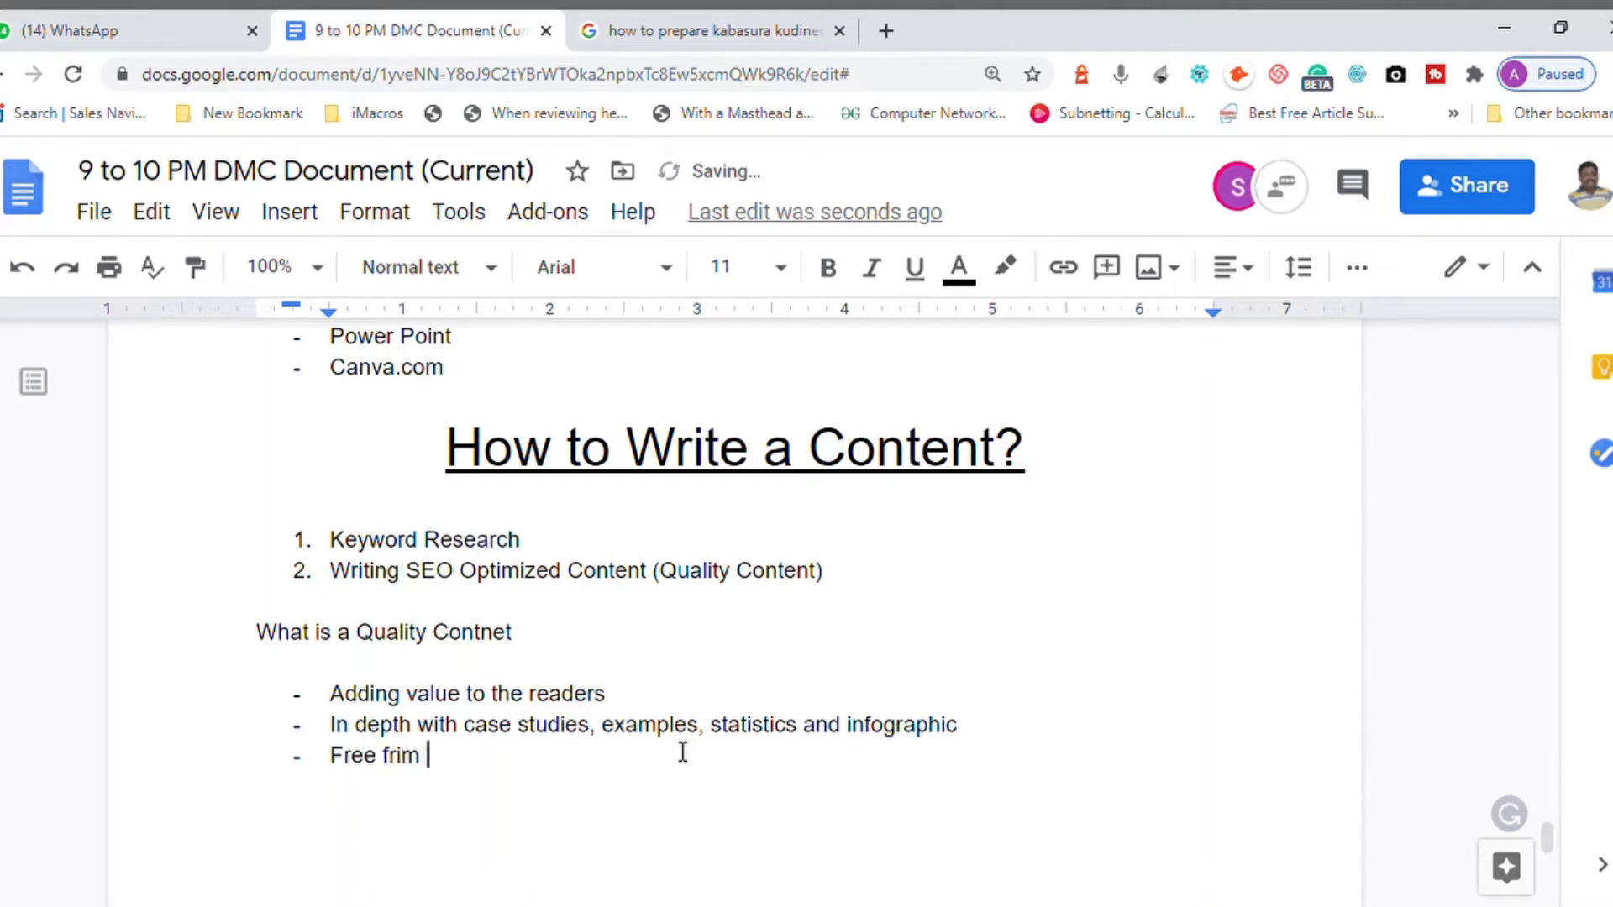
key("BackSpace")
key("BackSpace")
key("BackSpace")
type("om spell and g")
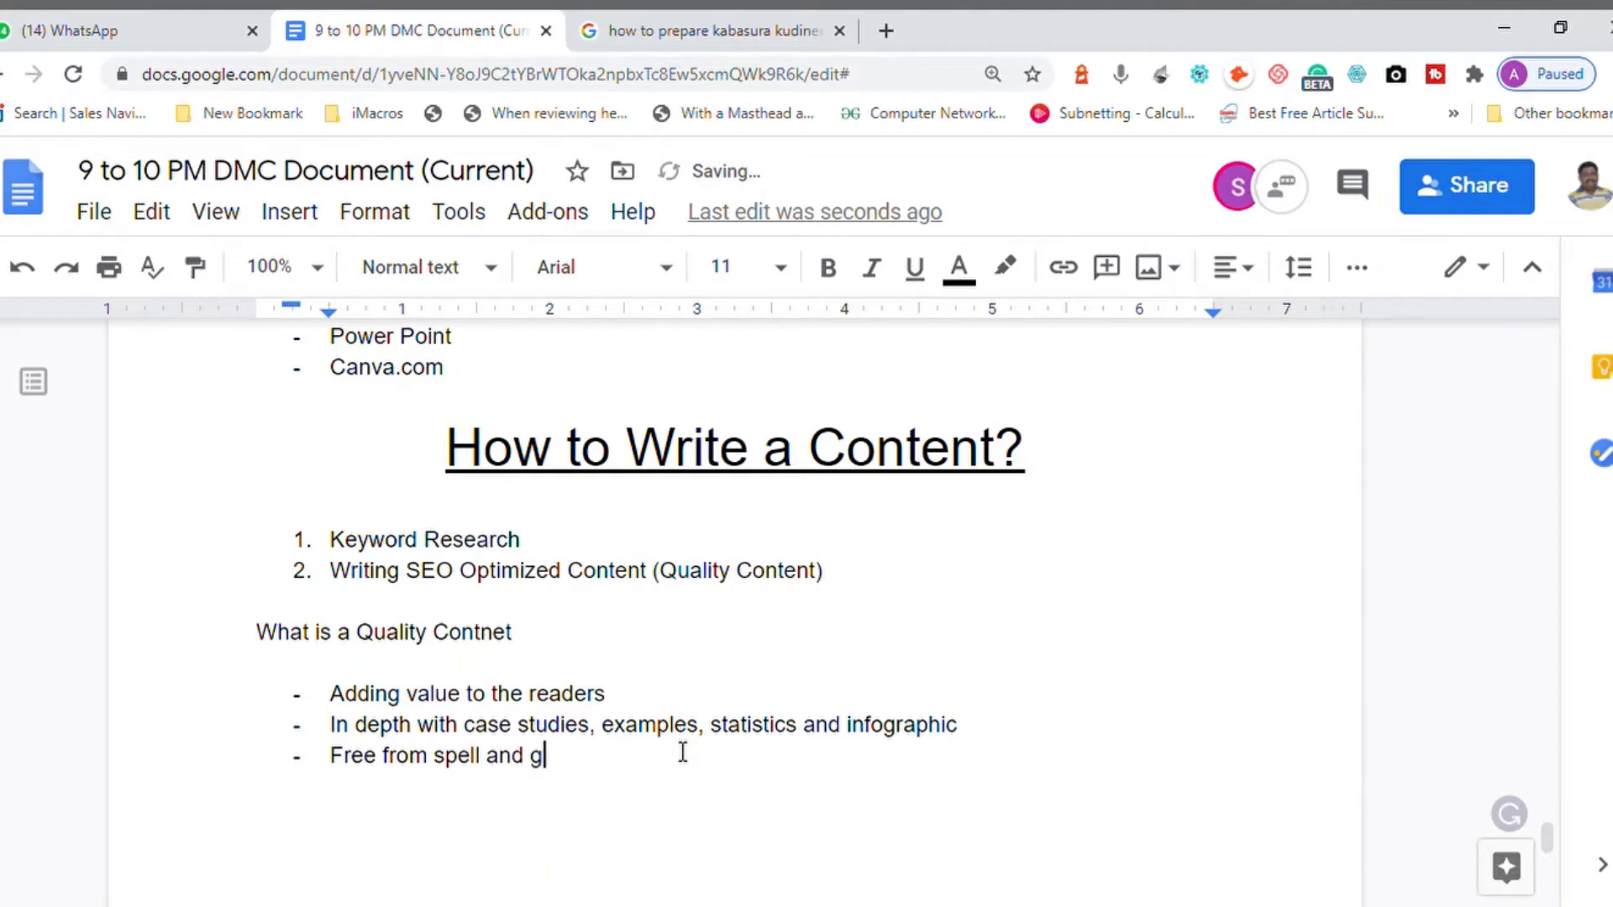
type("rammar err")
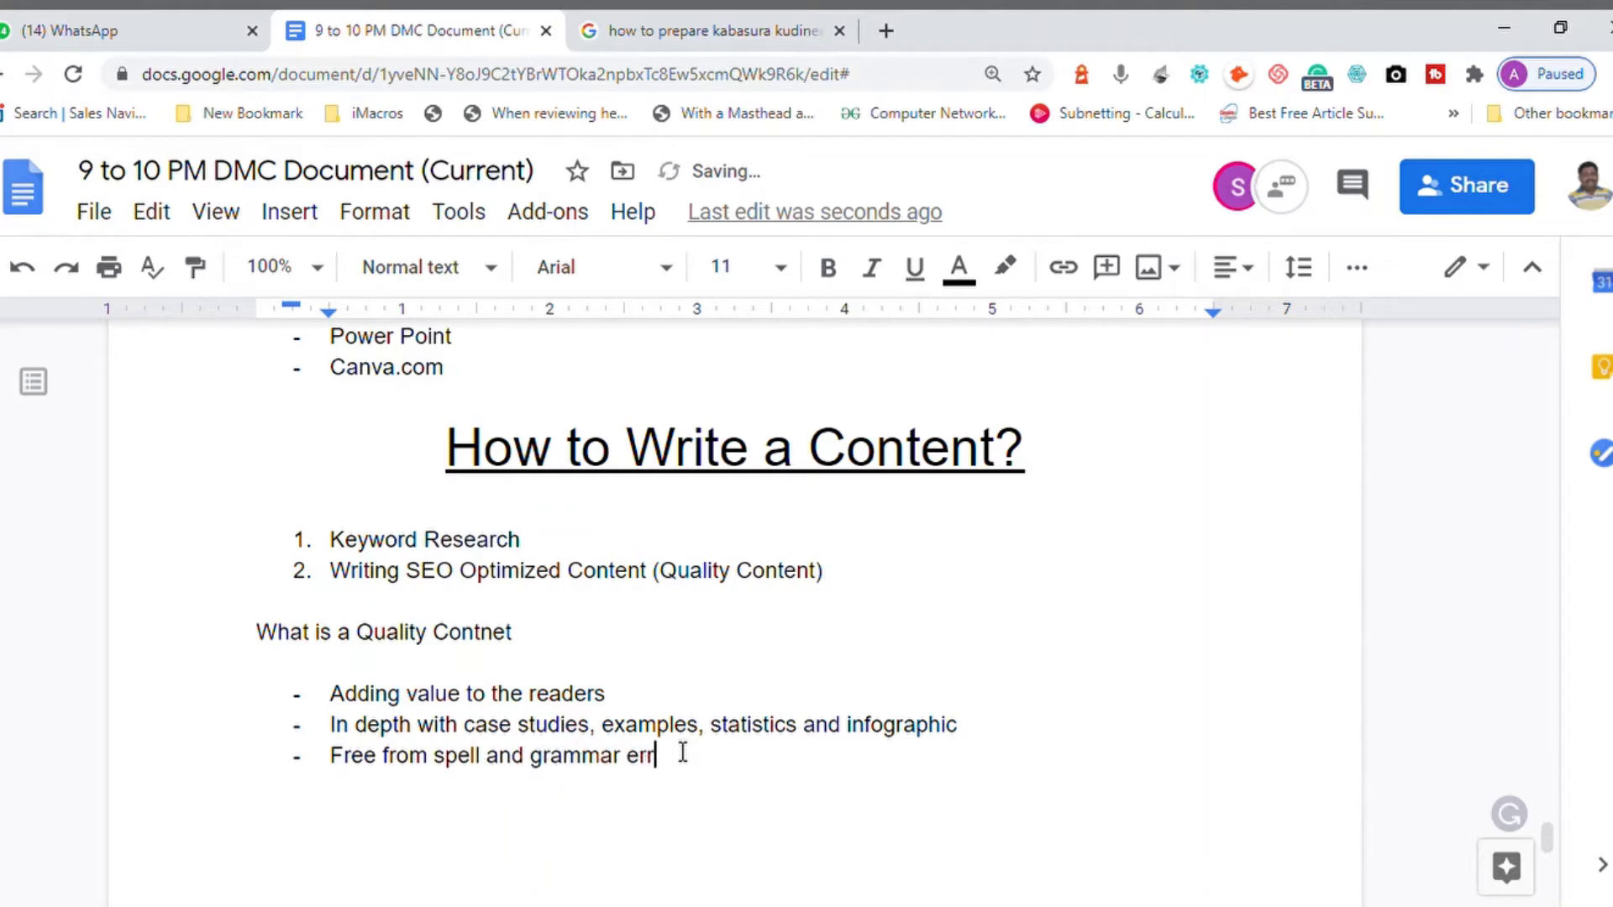
type("ors.")
Add the fourth dashed item "Unique (No plagiarism) and fresh."
key("Return")
type("Unique (No plag")
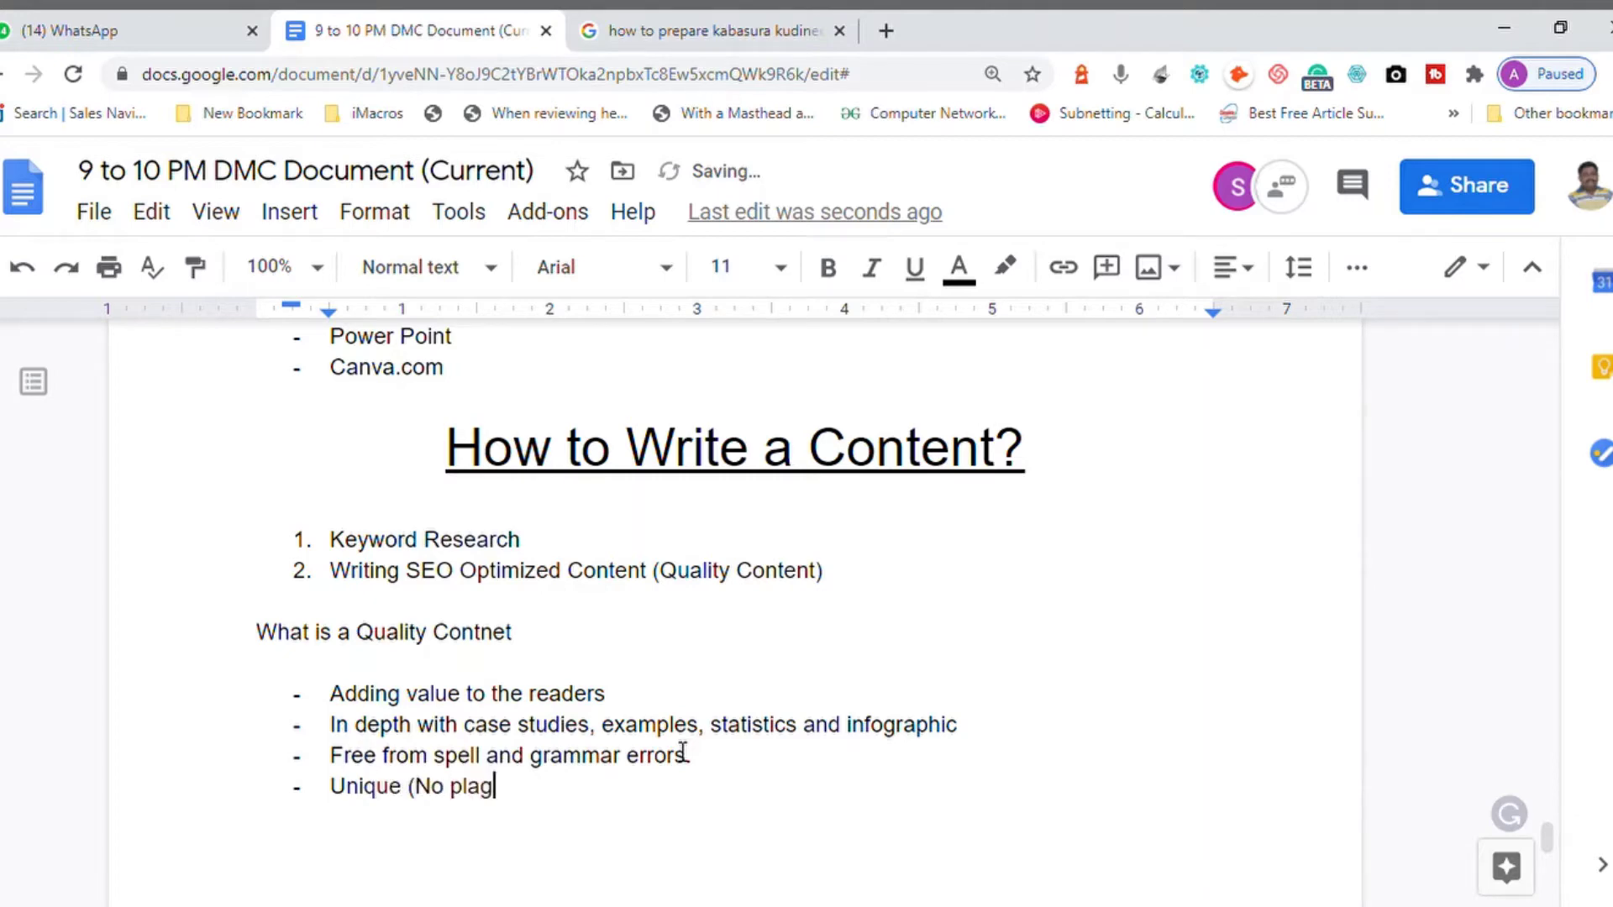
type("iarism)")
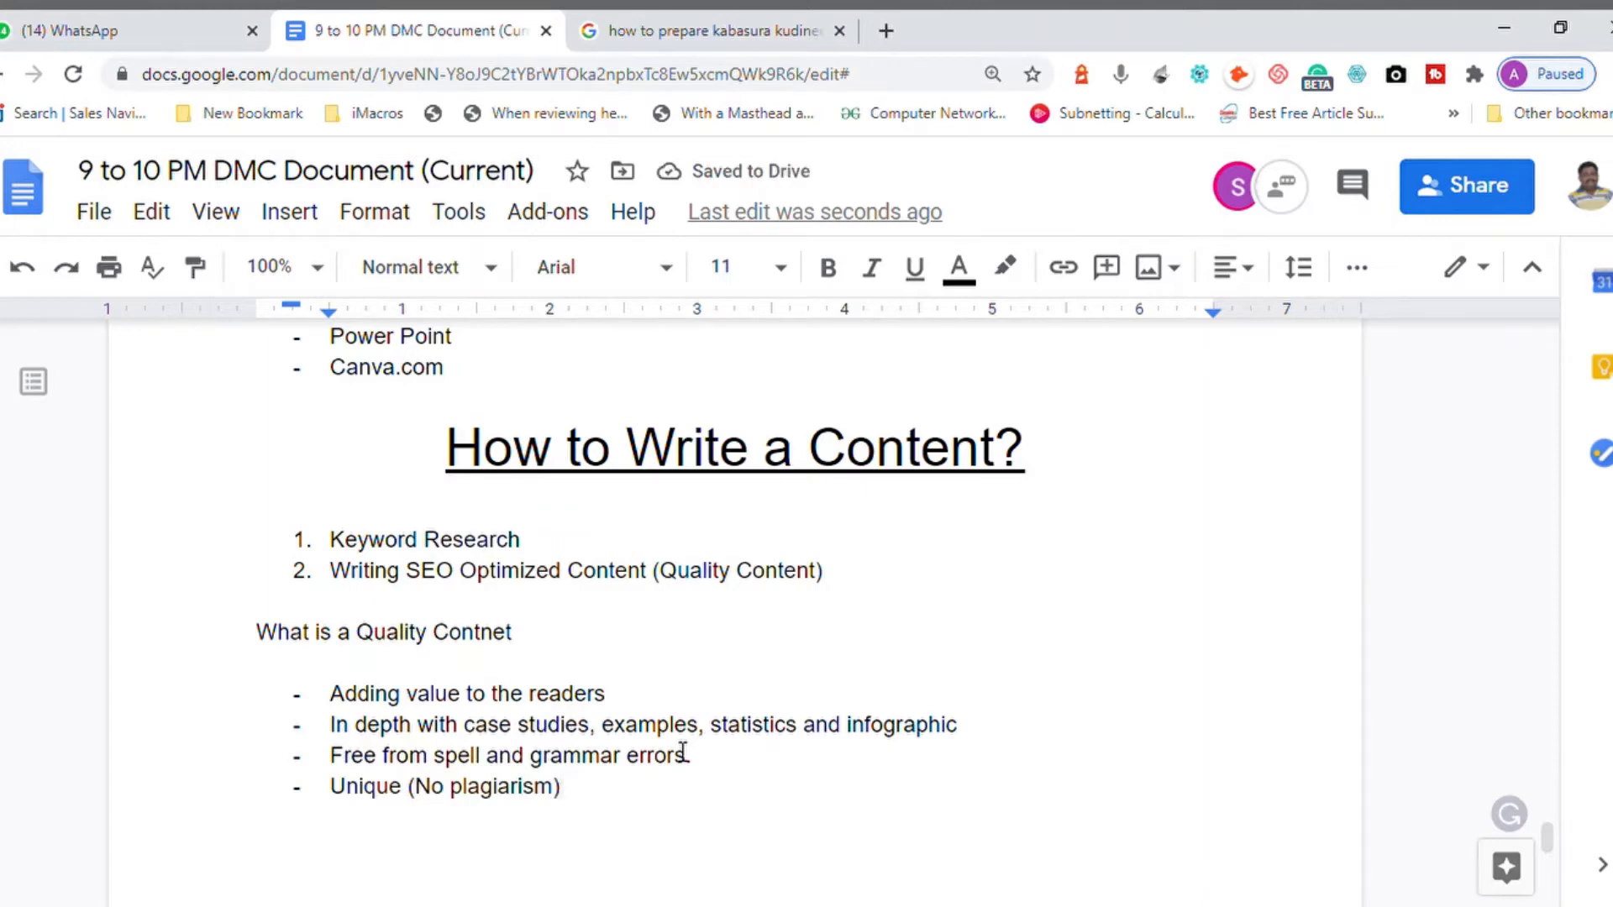
type(" and ")
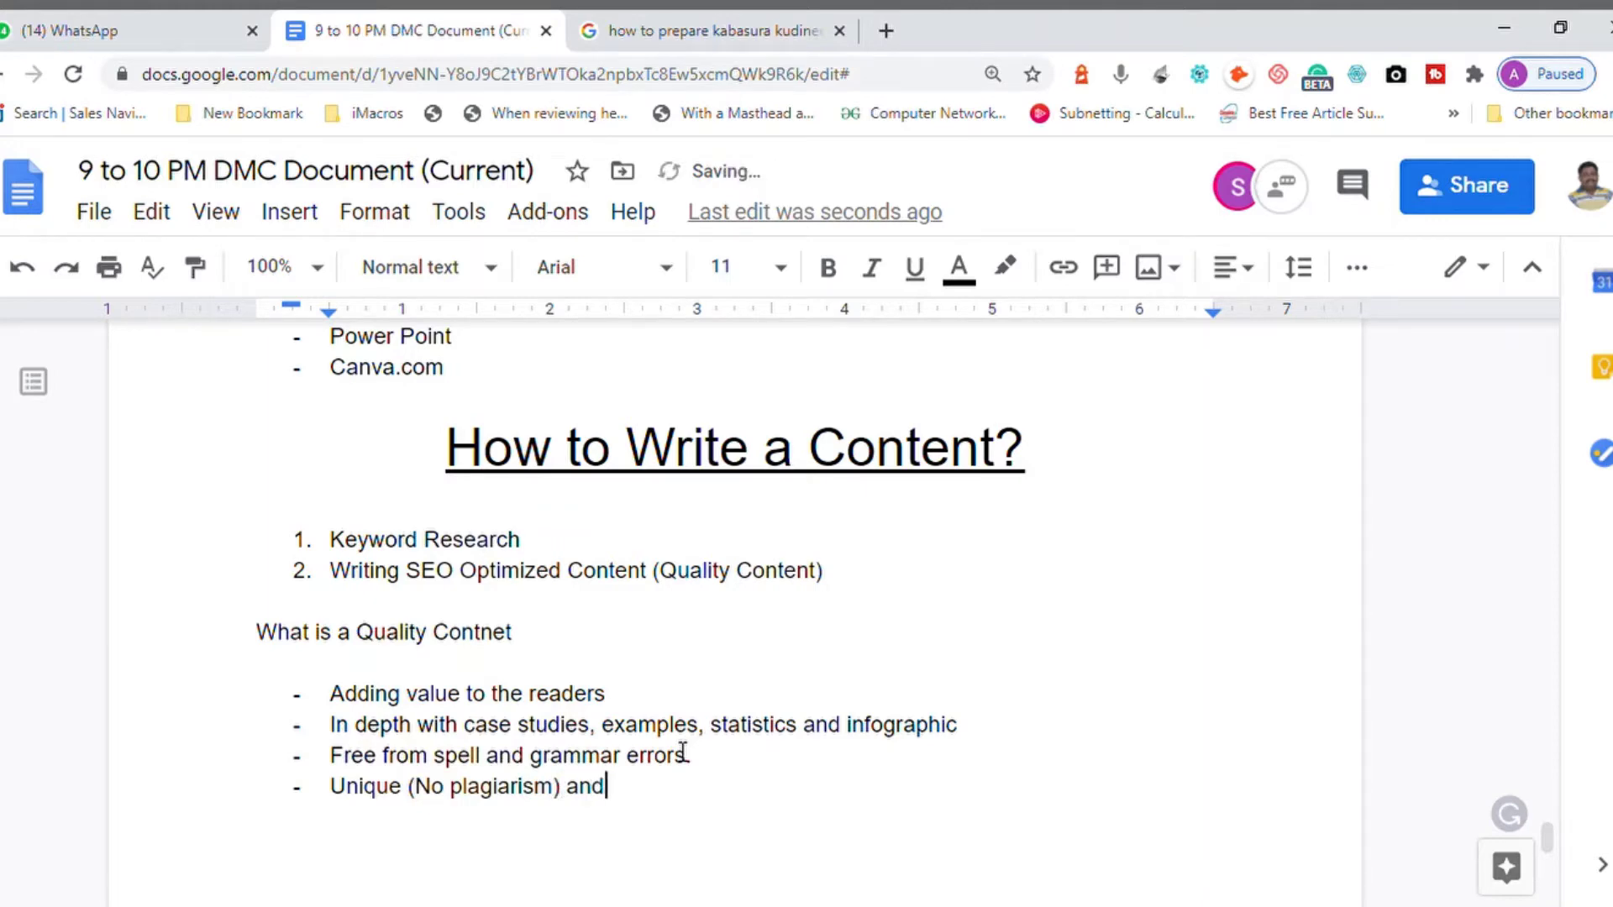
type("fresh.")
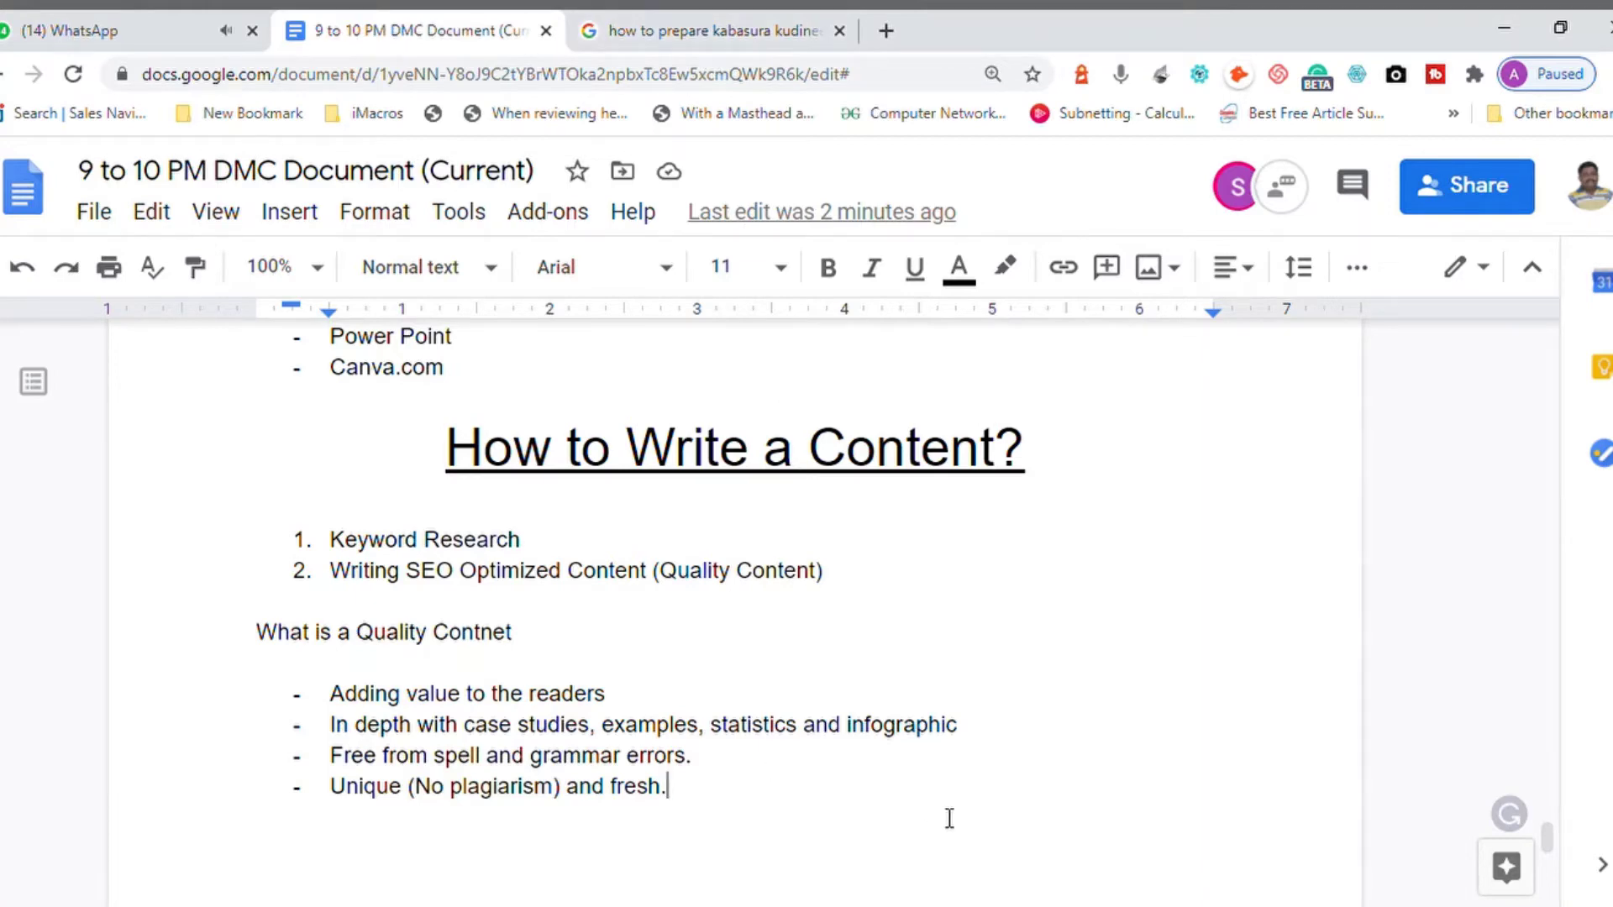
End the dashed list and add the line "How to Perform Keyword Research" below it
key("Return")
key("Return")
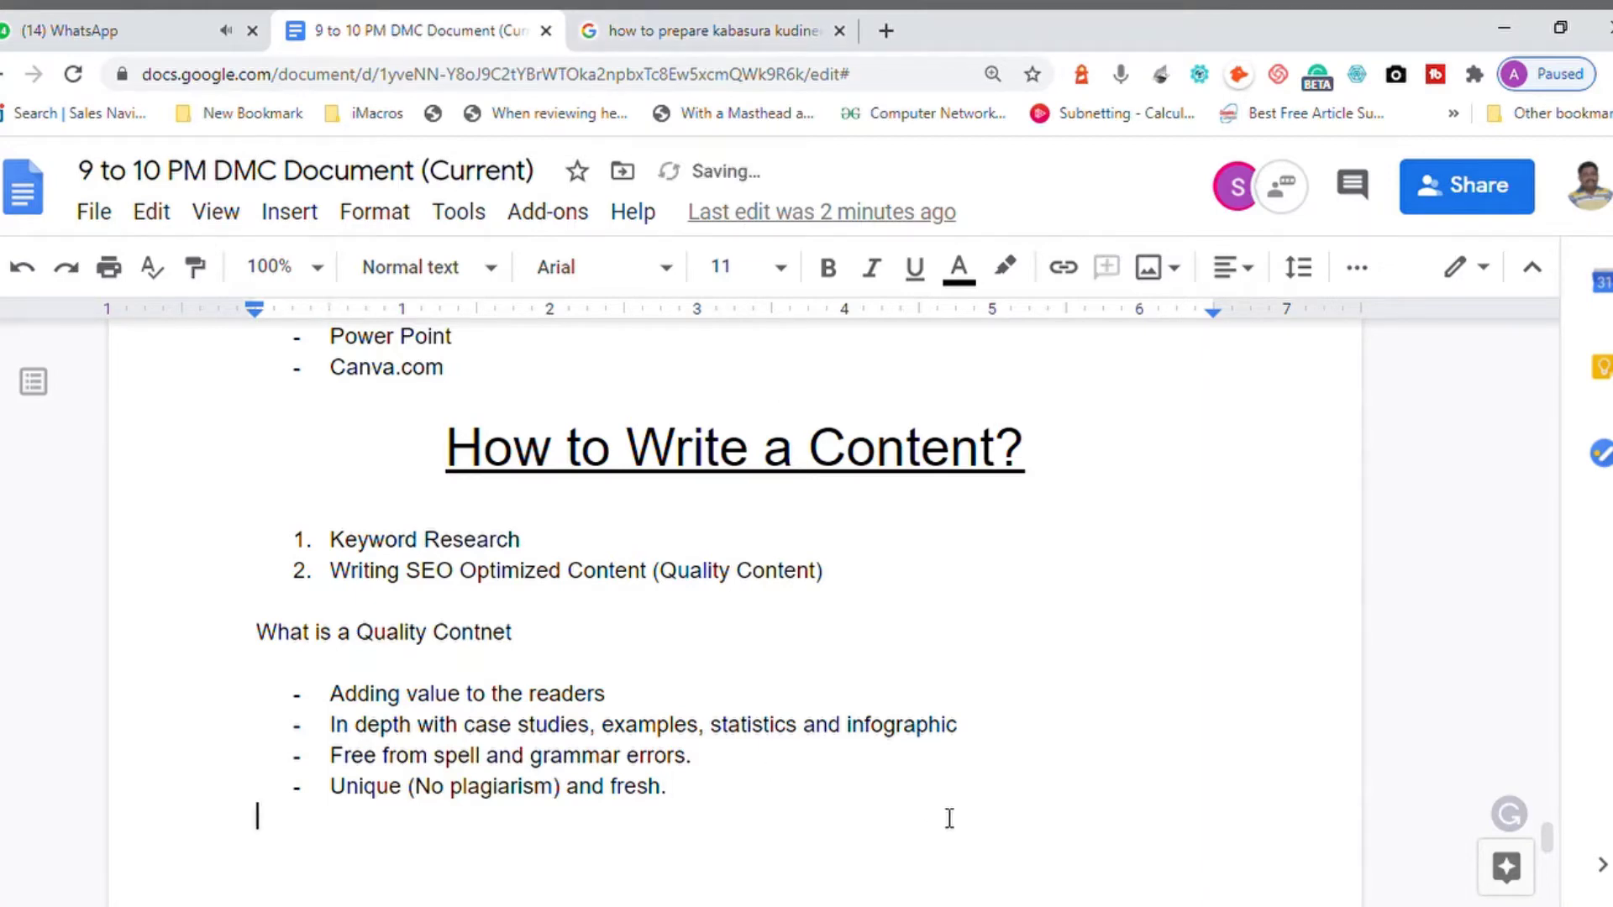
type("Key")
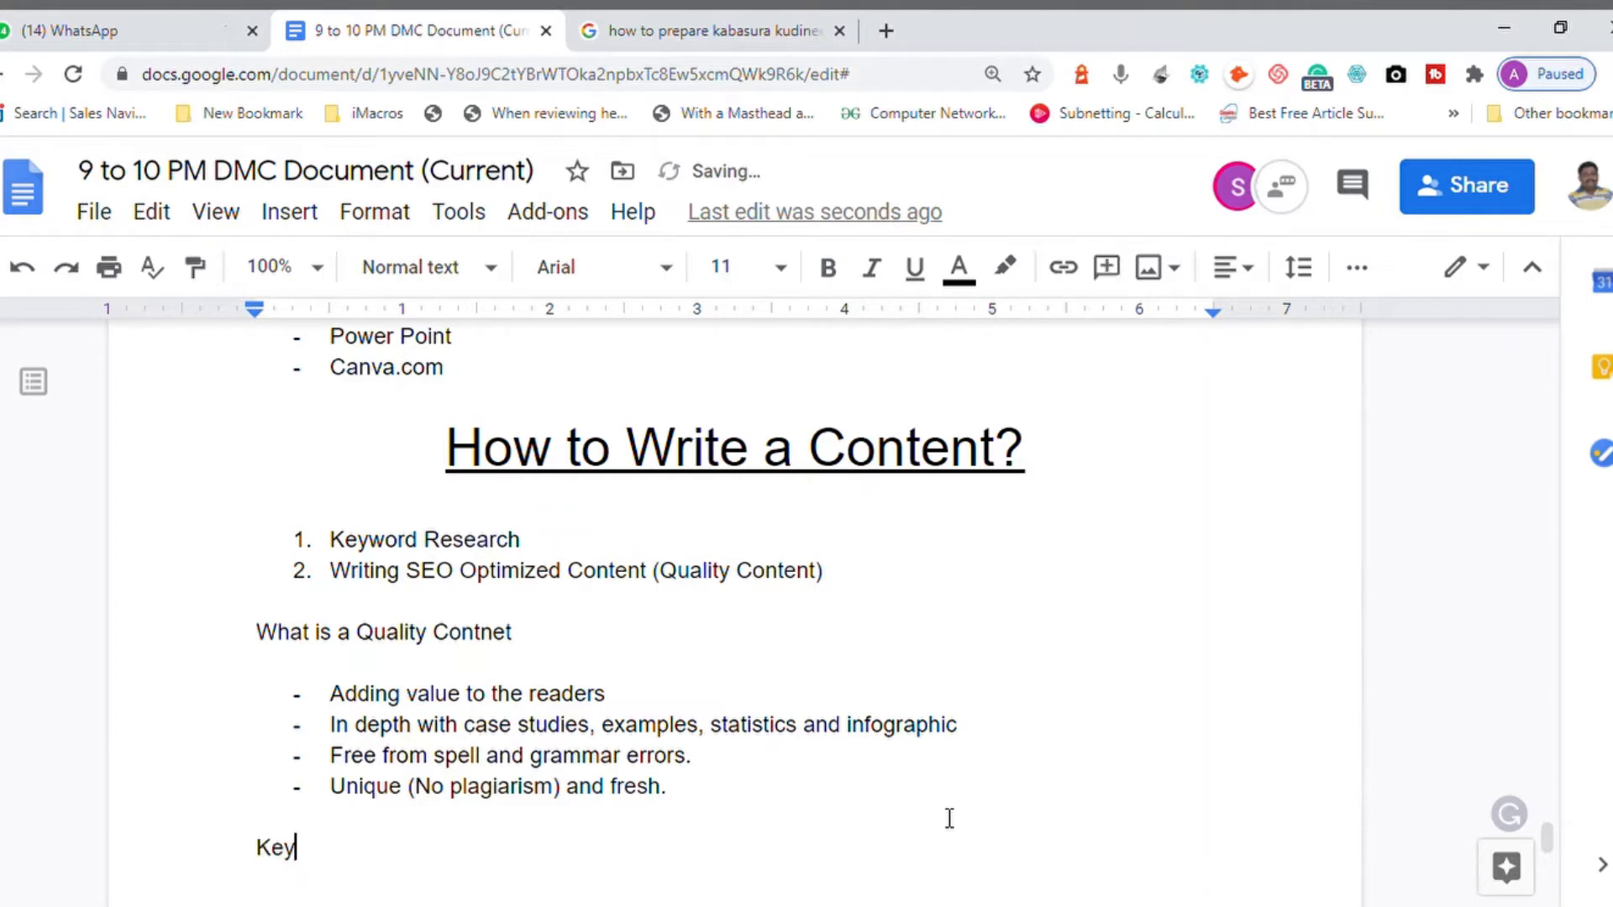
type("word Research")
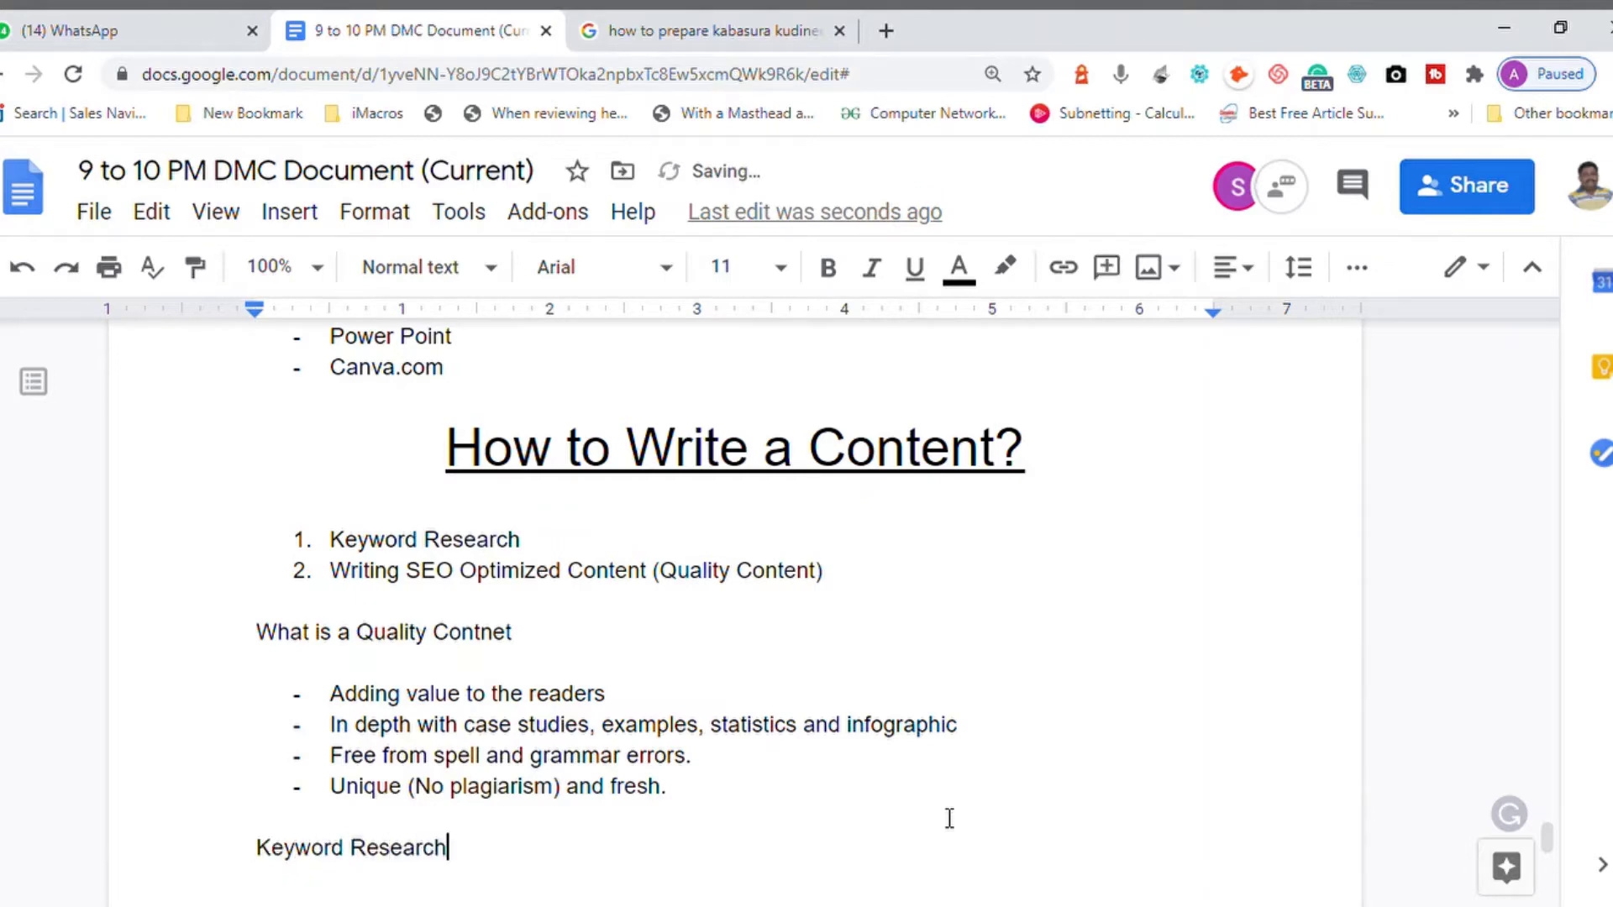
key("Home")
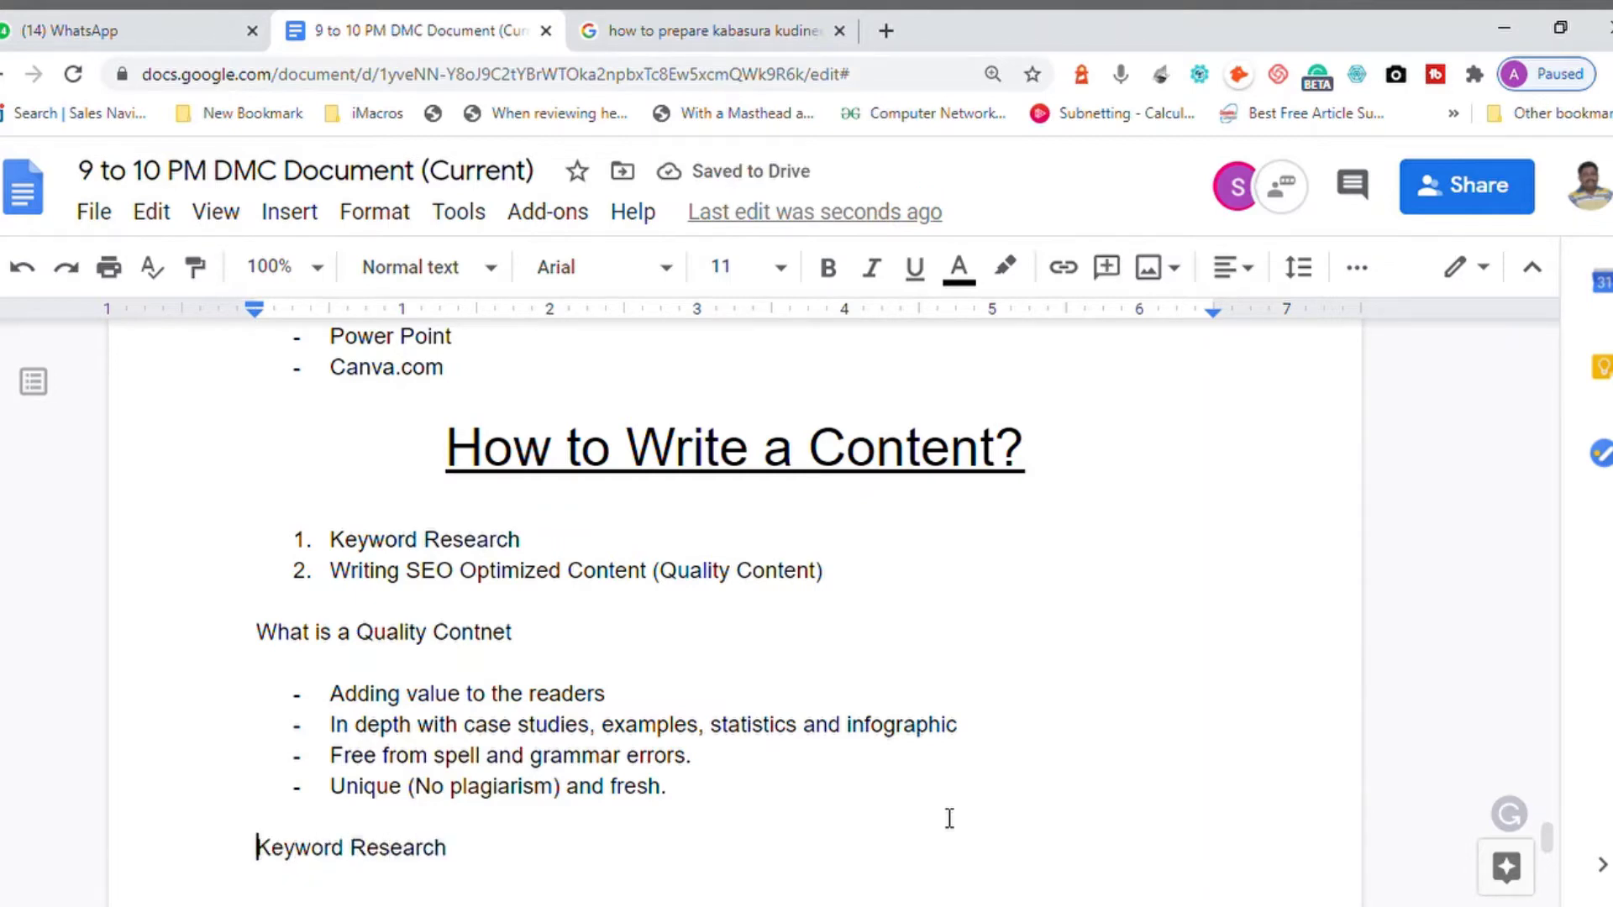
type("How to ")
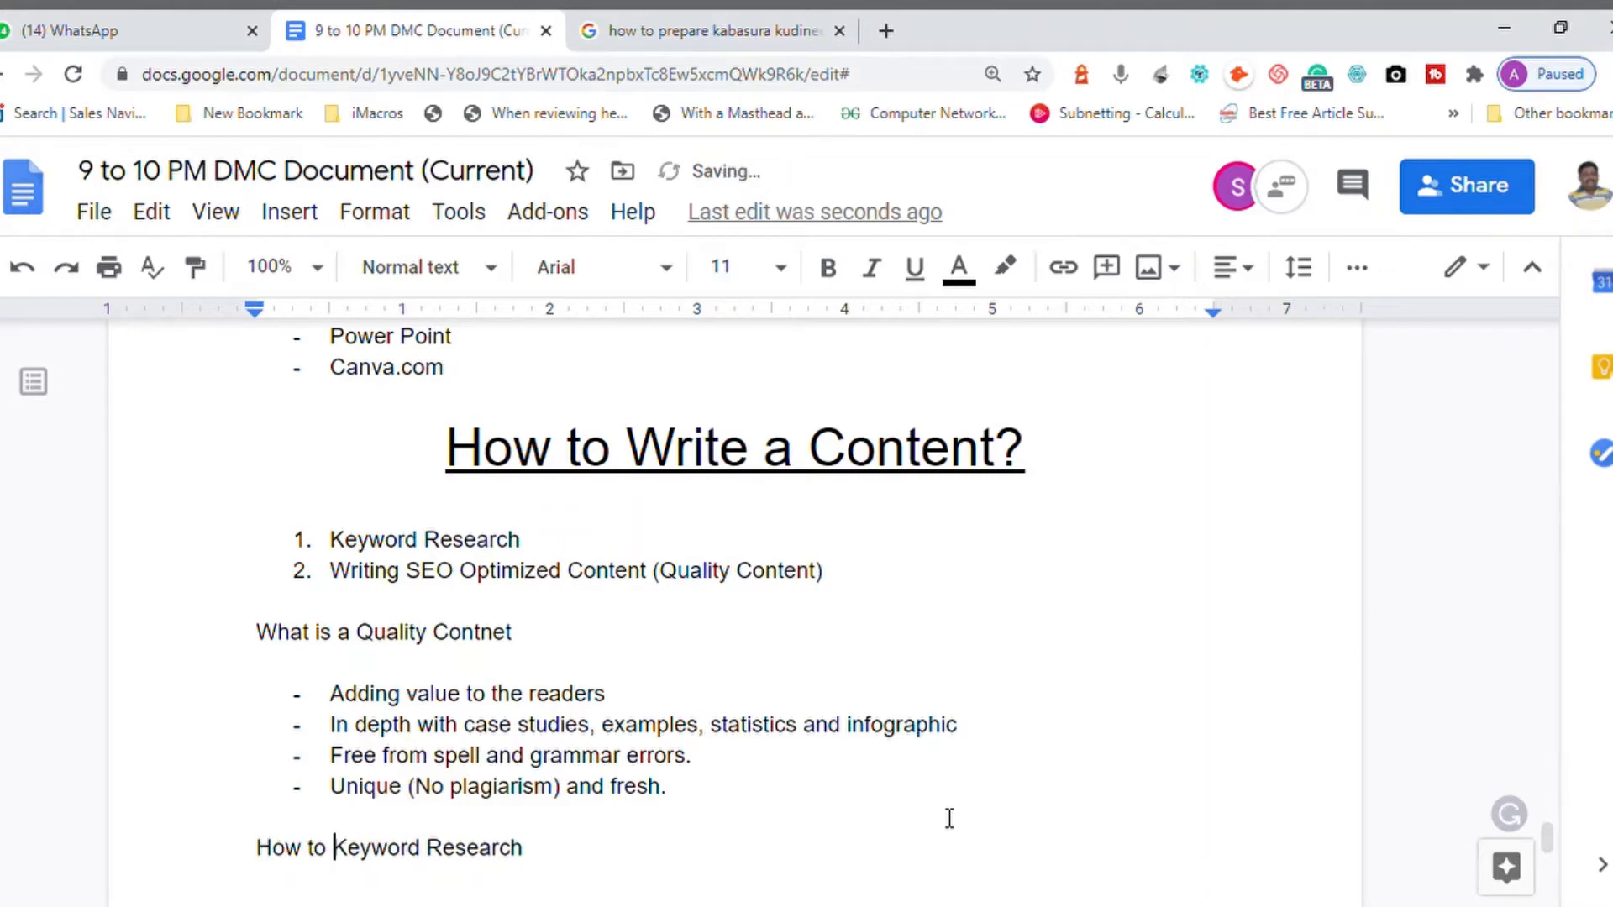
type("Perform")
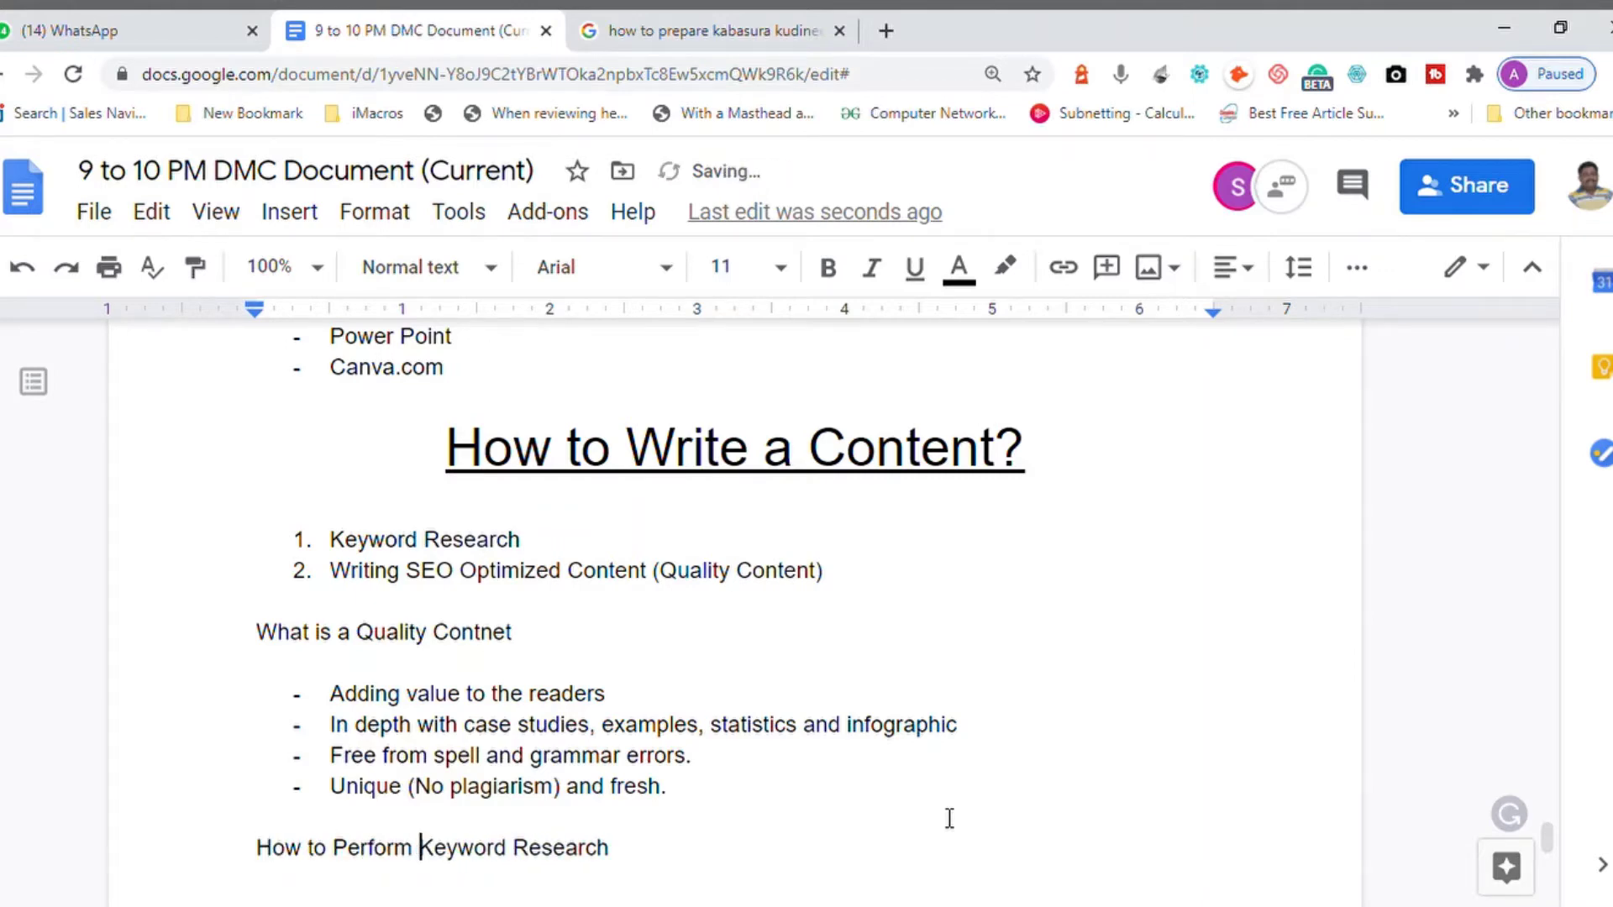
Make the line "How to Perform Keyword Research" bold
key("End")
key("shift+Home")
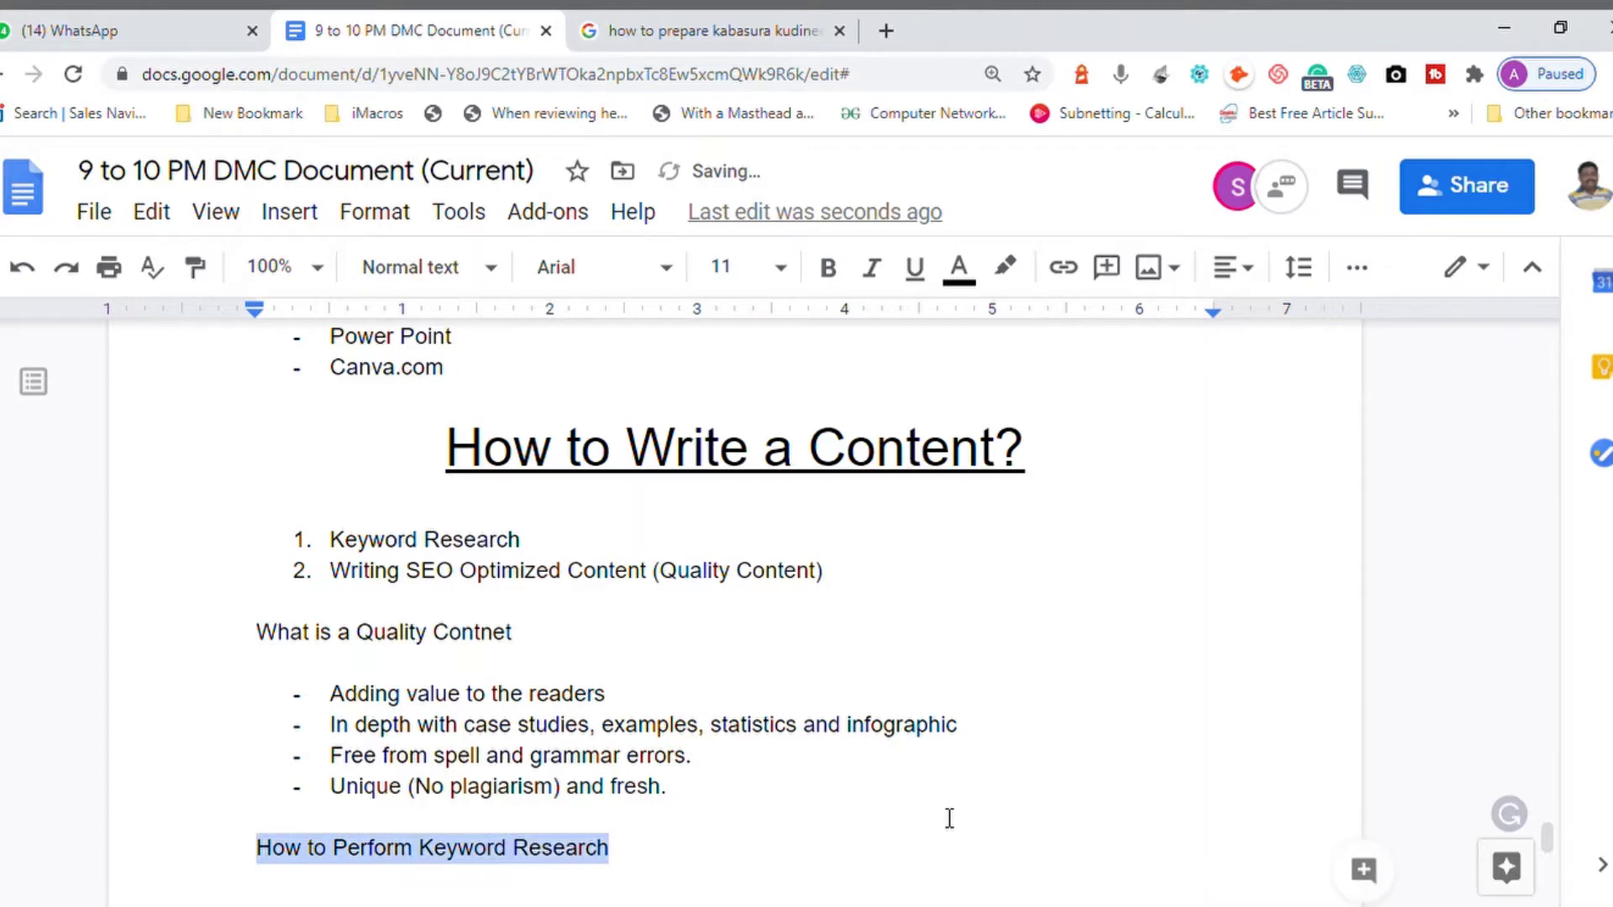
key("ctrl+b")
key("End")
Dictate by voice typing a definition of keyword research and a second paragraph reading "must have a demand and must be written with good and detailed insights."
key("Return")
key("Return")
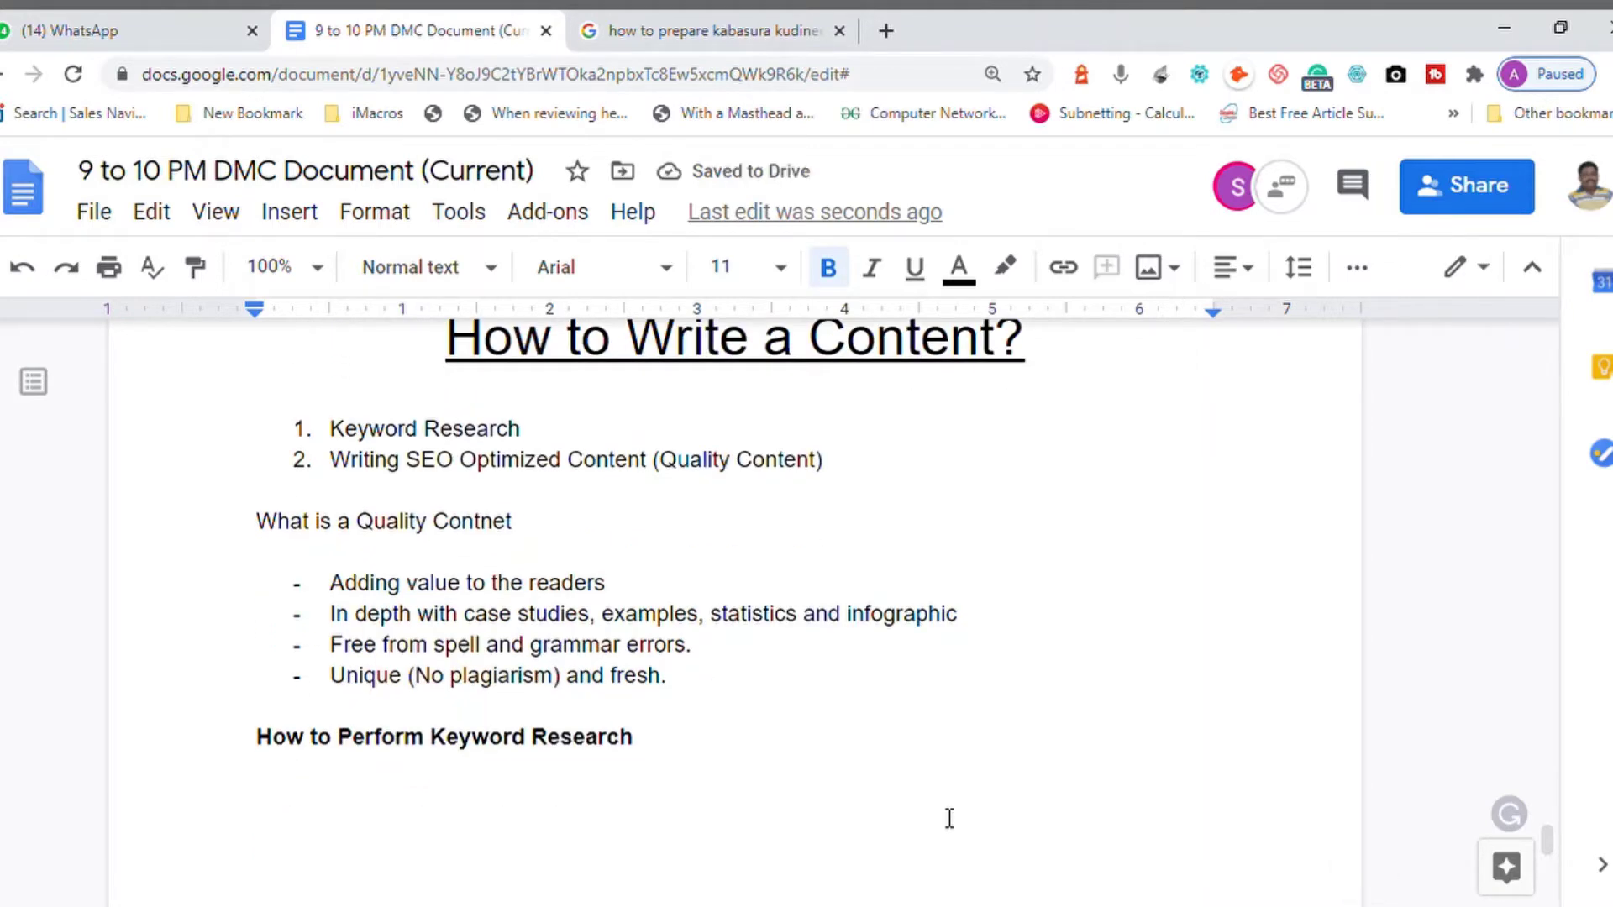
key("ctrl+shift+s")
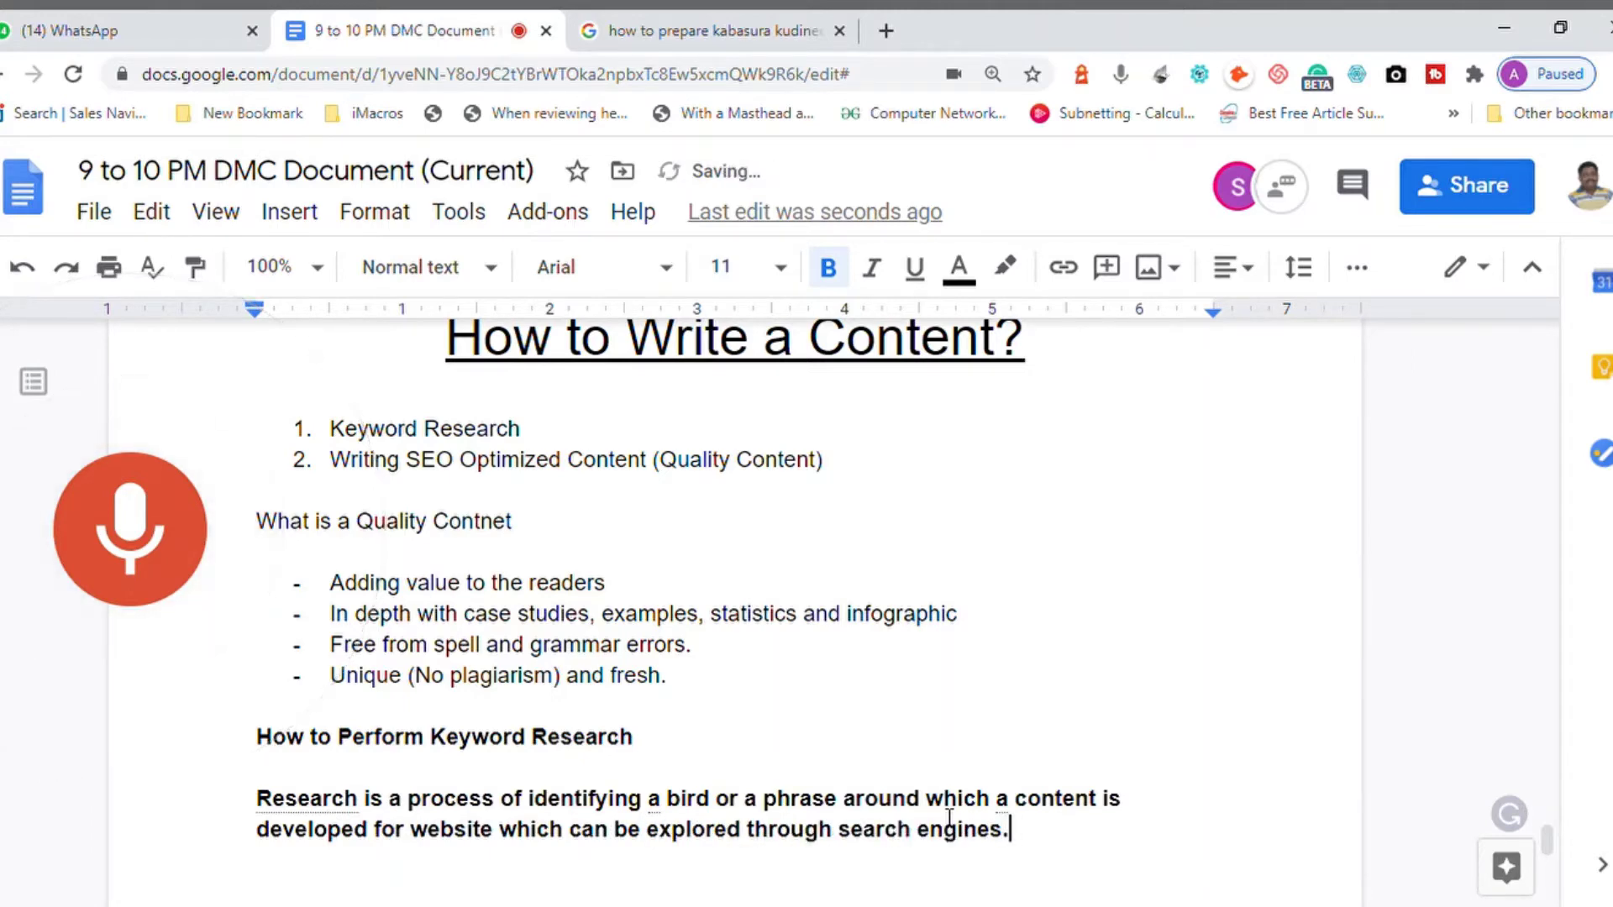
key("Return")
key("Return")
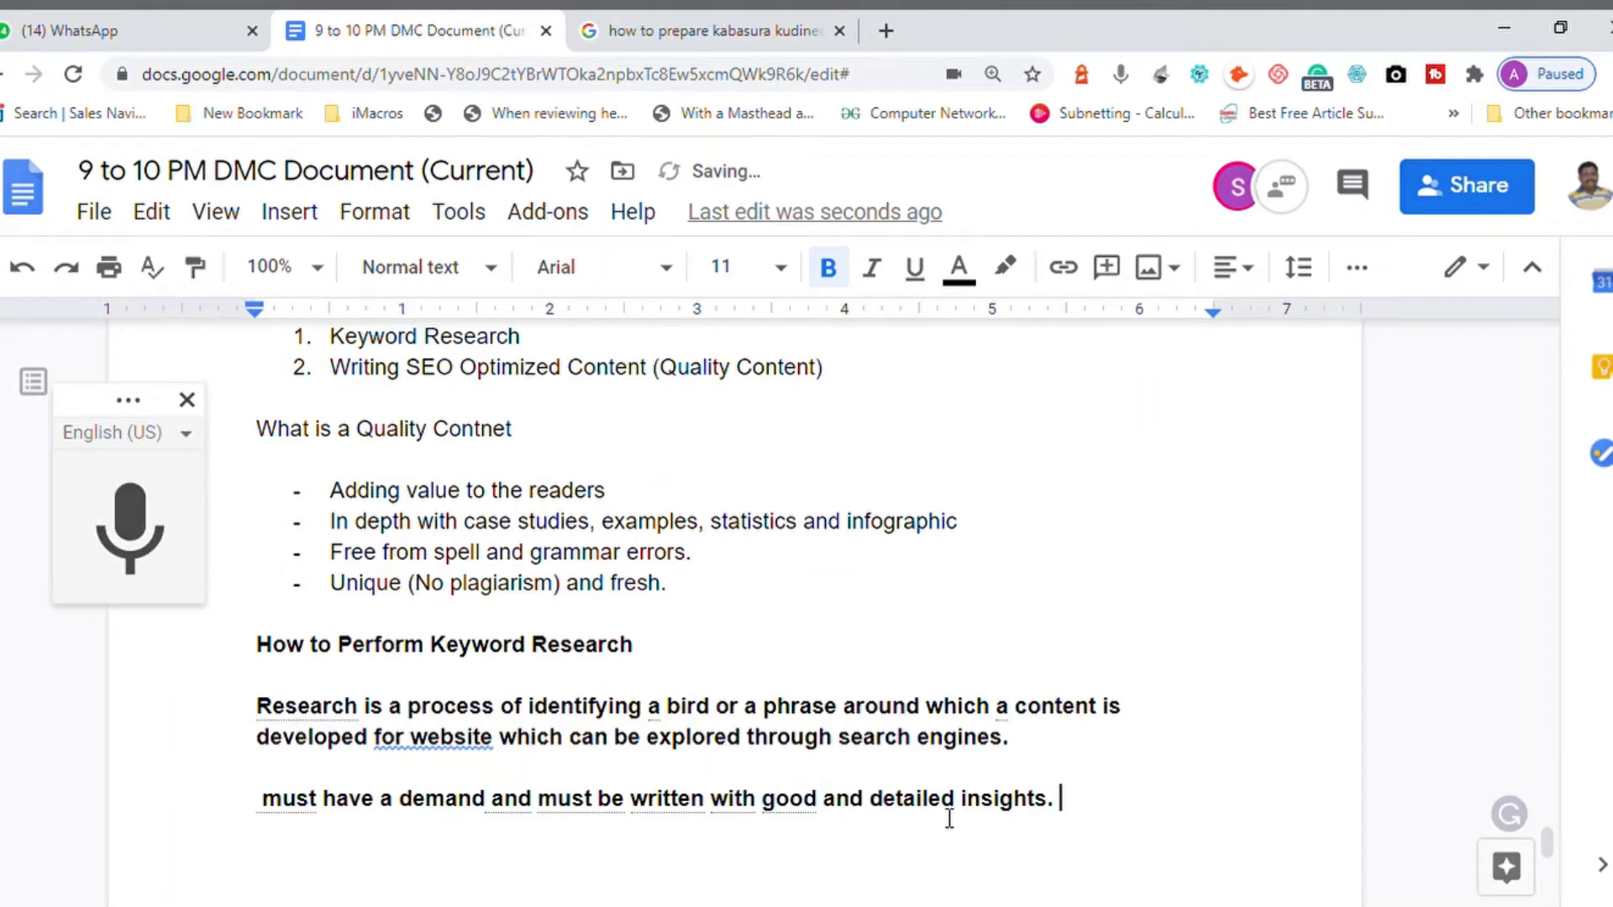
Accept the suggested correction "for a website" in the dictated definition and insert "Keyword" before "Research" at its start
right_click(447, 751)
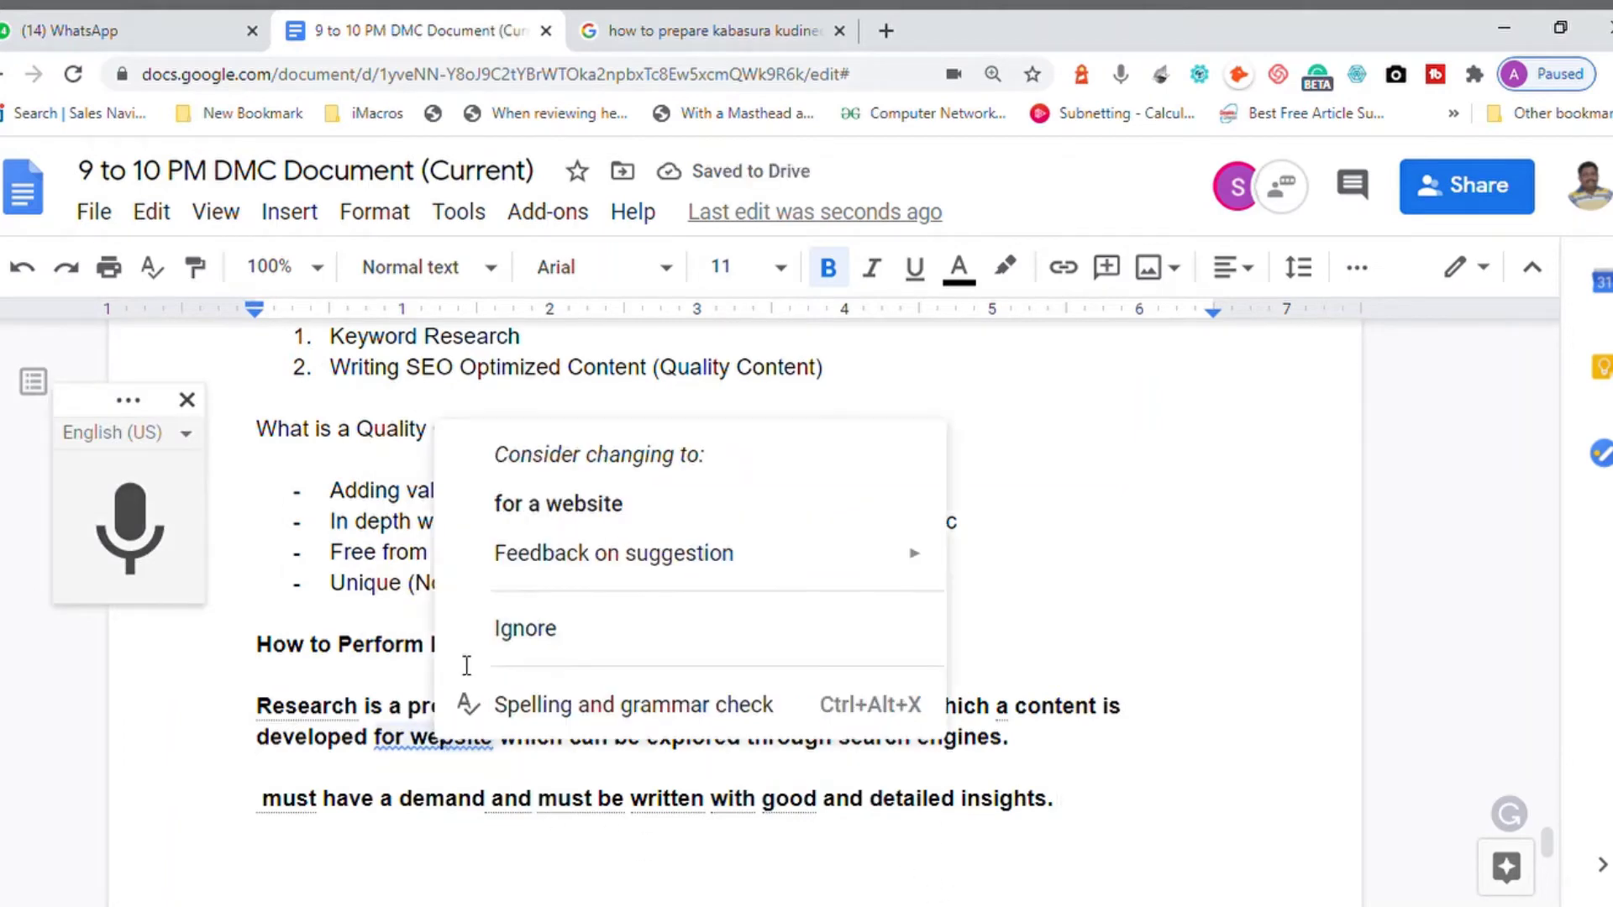
left_click(523, 504)
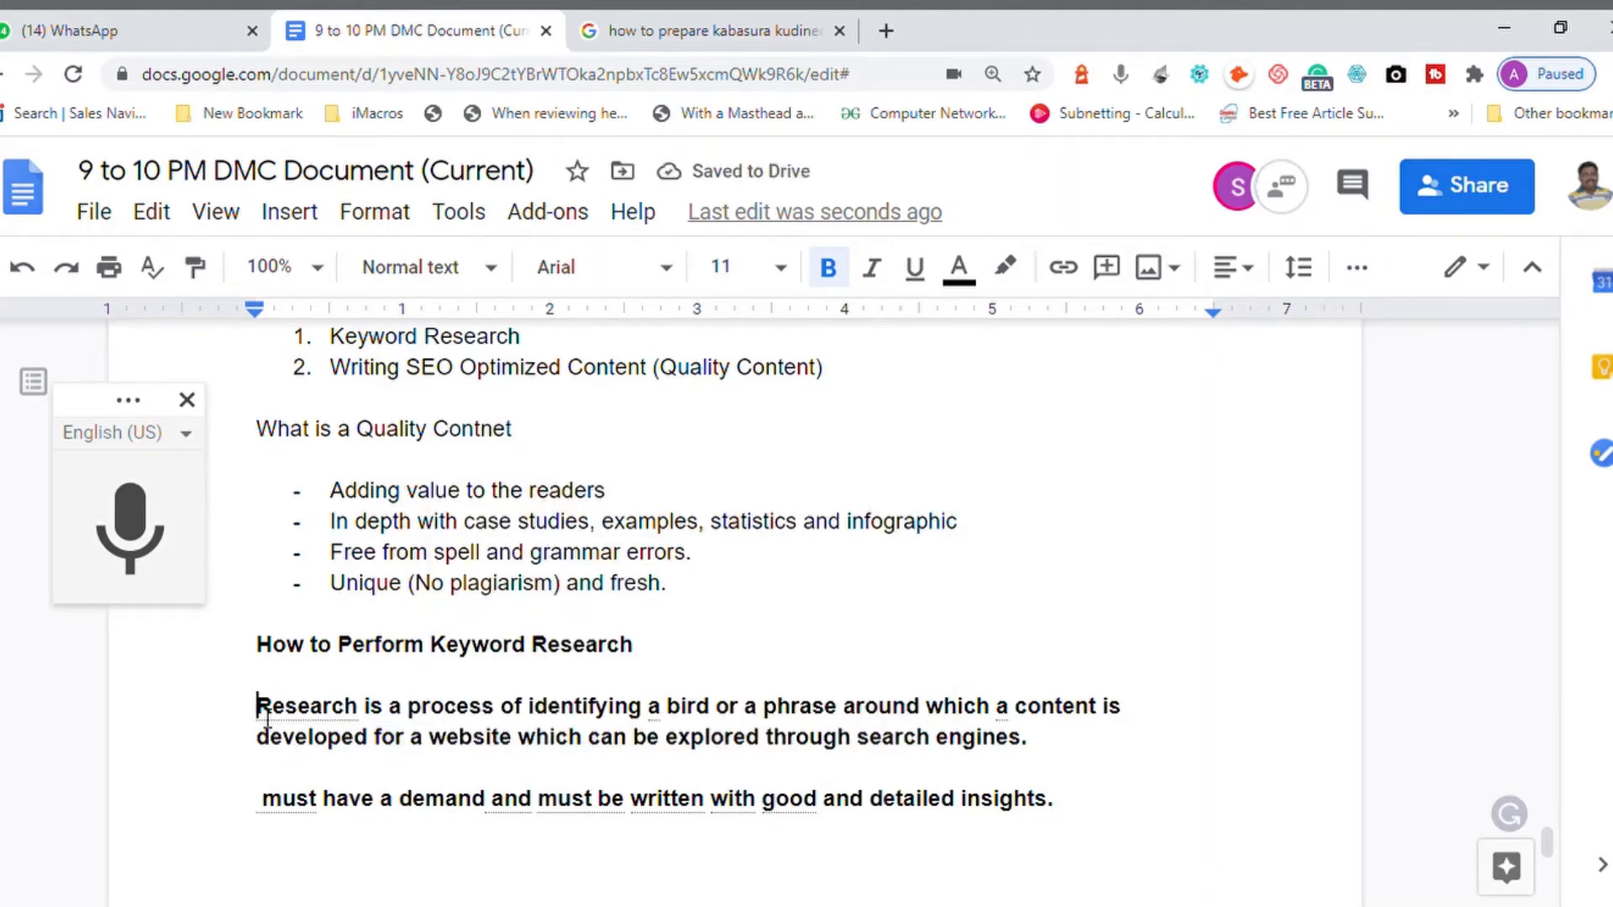
type("Keyword")
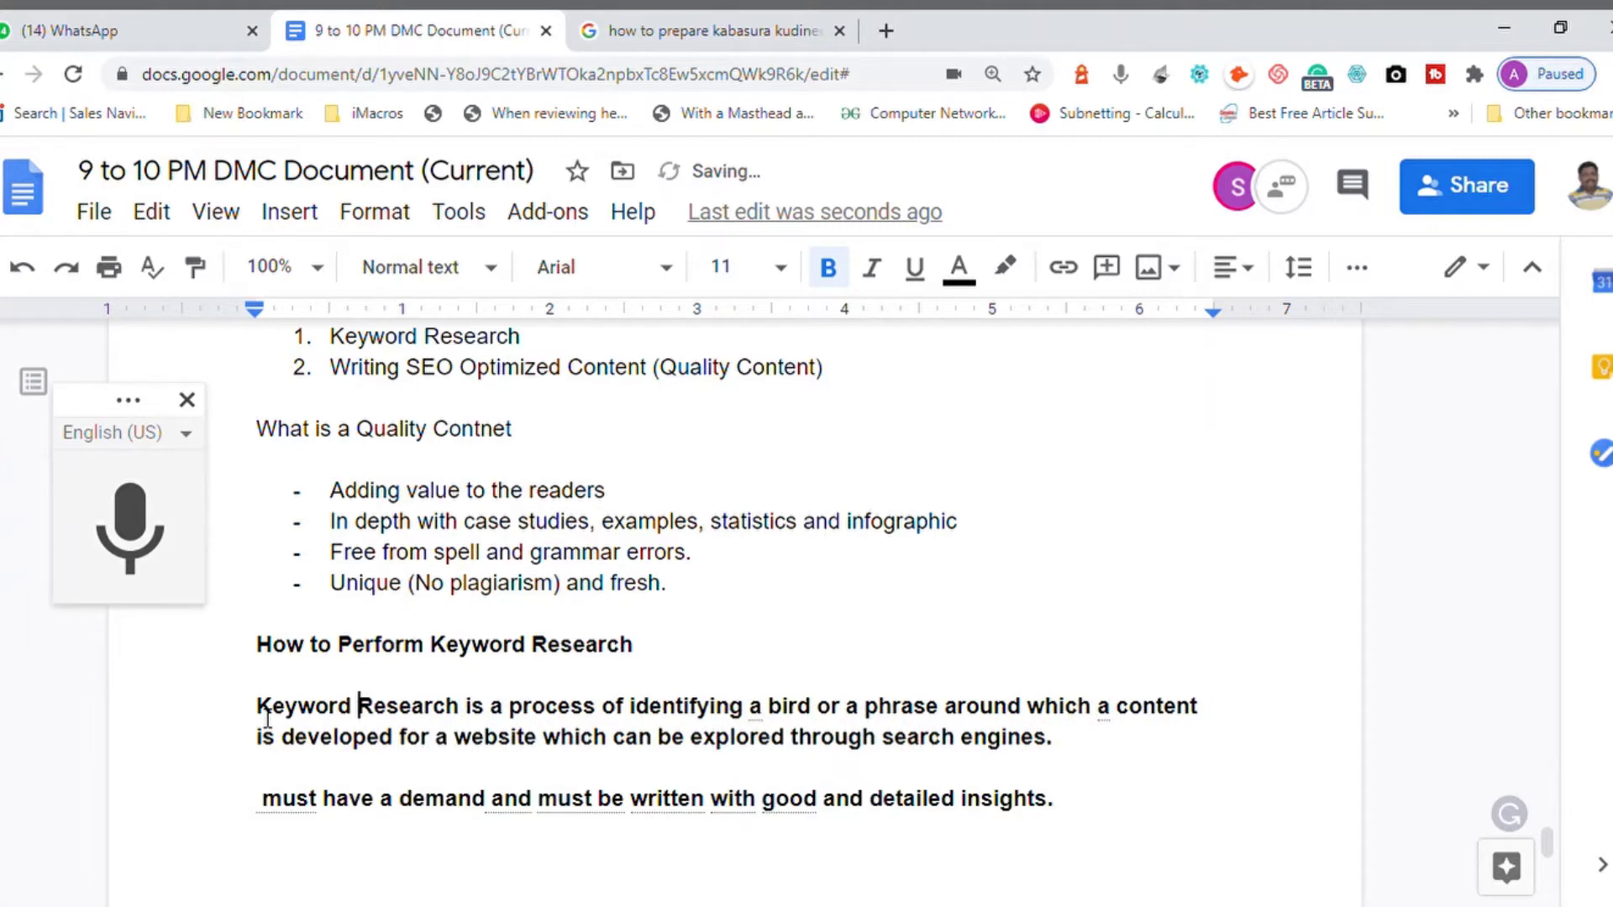
Remove the bold formatting from both dictated paragraphs and replace "bird" with "word" in the keyword research definition
key("Home")
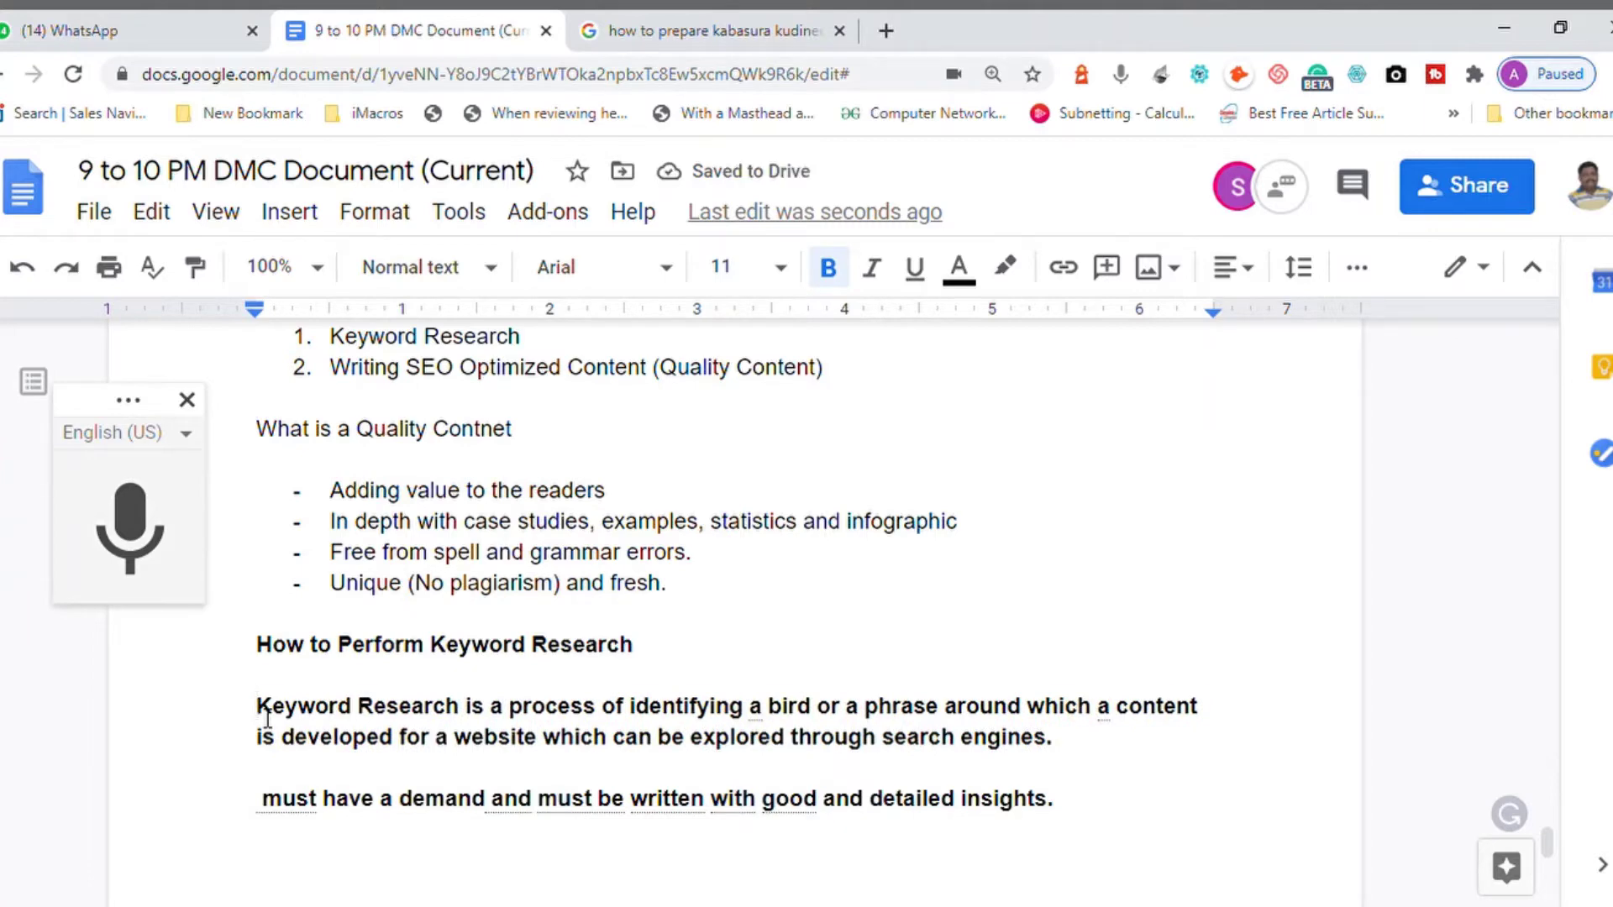
key("shift+Down")
key("shift+Down")
key("shift+Down")
key("shift+Down")
key("ctrl+b")
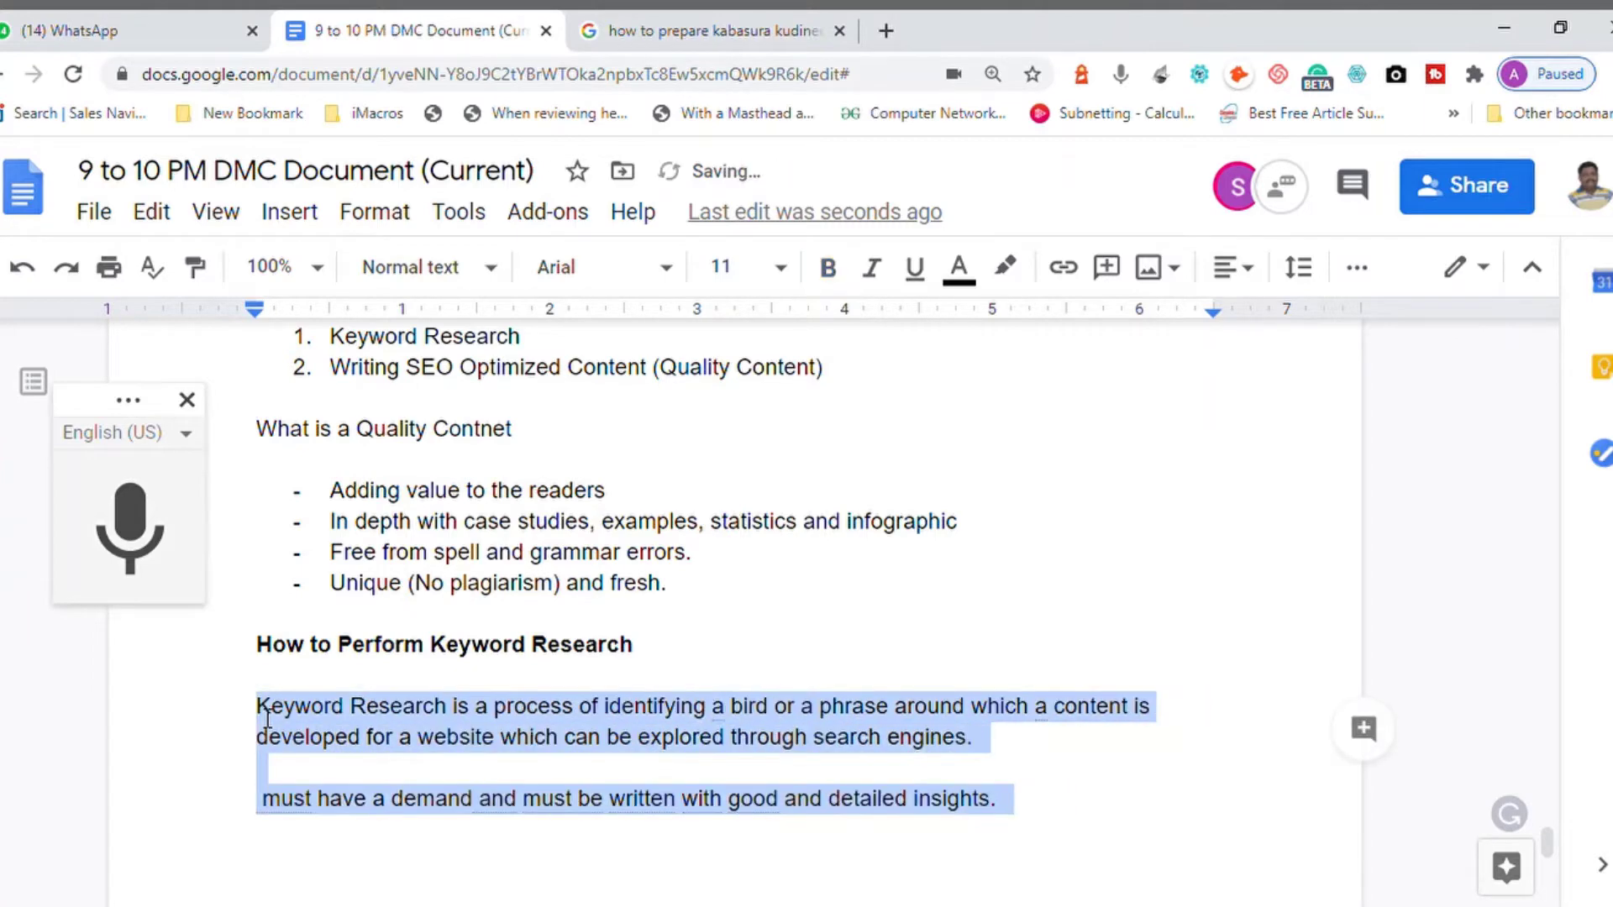
double_click(752, 713)
type("word")
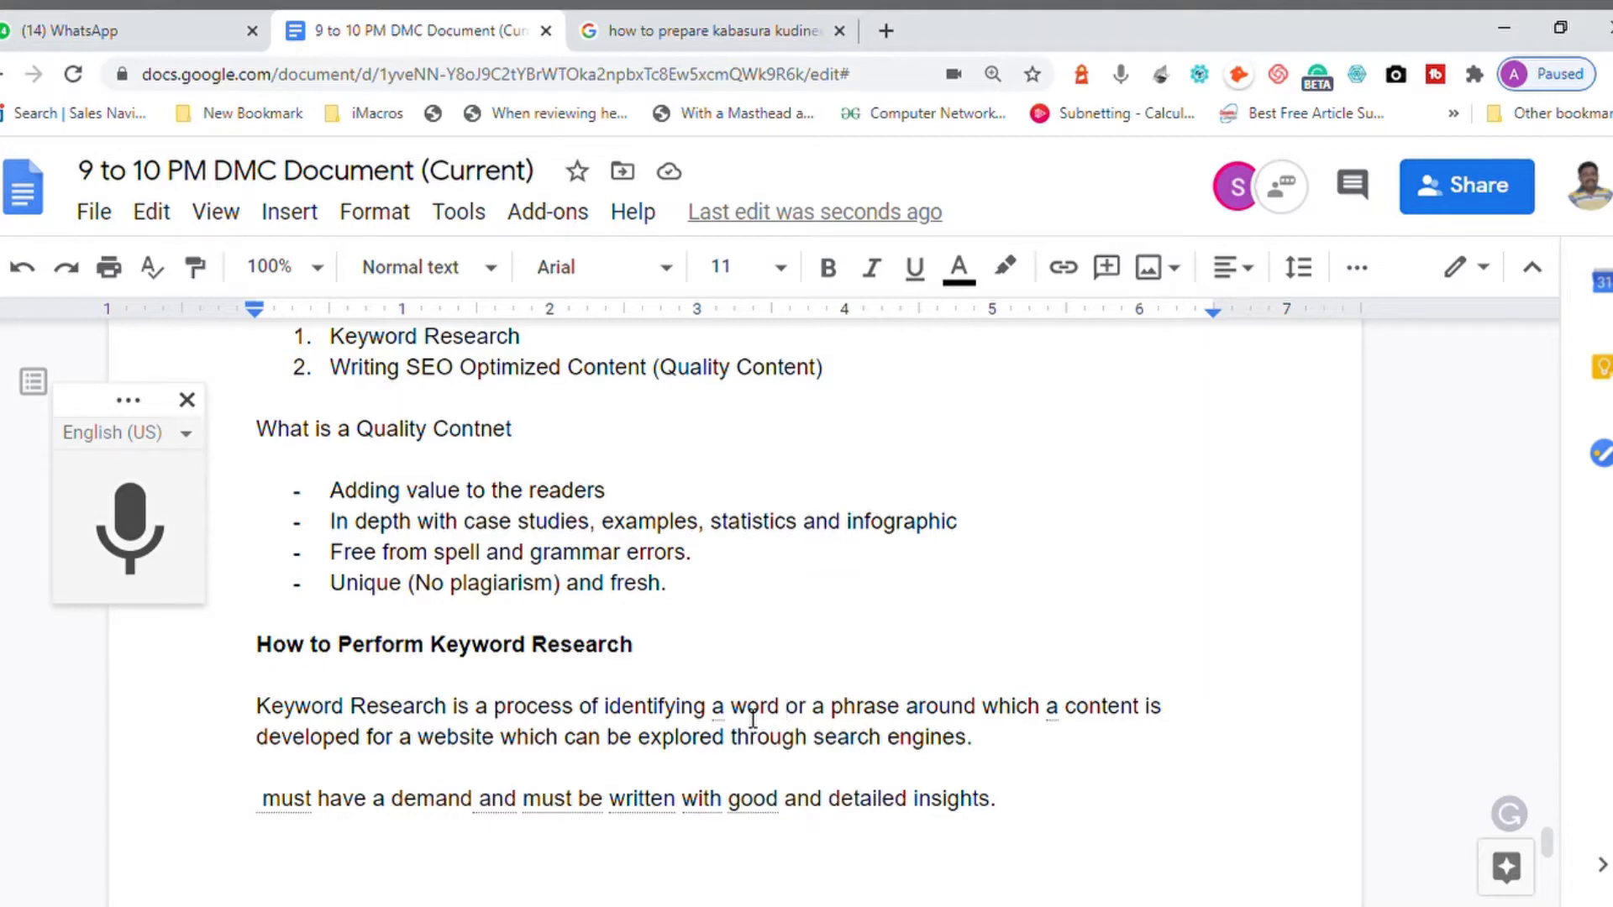
Begin the second dictated paragraph with "The keyword must" and delete the duplicate "must" before "have a demand"
key("Right")
key("Right")
key("Right")
key("Right")
key("Right")
key("Right")
key("Right")
key("Right")
key("Right")
key("Right")
key("Right")
key("Right")
key("Right")
key("Right")
key("Right")
key("Right")
key("Right")
key("Right")
key("Right")
key("Right")
key("Right")
key("Right")
key("Right")
key("Right")
key("Right")
key("Right")
key("Right")
key("Right")
key("Right")
key("Right")
key("Right")
key("Right")
key("Right")
key("Right")
key("Right")
key("Right")
key("Right")
key("Right")
key("Right")
key("Right")
key("Right")
key("Right")
key("Right")
key("Right")
key("Right")
key("Right")
key("Right")
key("Right")
key("Right")
key("Right")
key("Right")
key("Right")
key("Right")
key("Right")
key("Right")
key("Right")
key("Right")
key("Right")
key("Right")
key("Right")
key("Right")
key("Right")
key("Right")
key("Right")
key("Right")
key("Right")
key("Right")
key("Right")
key("Right")
key("Right")
key("Right")
key("Right")
key("Right")
key("Right")
key("Right")
key("Right")
key("Right")
key("Right")
key("Right")
key("Right")
key("Down")
key("Home")
type("The keyword must")
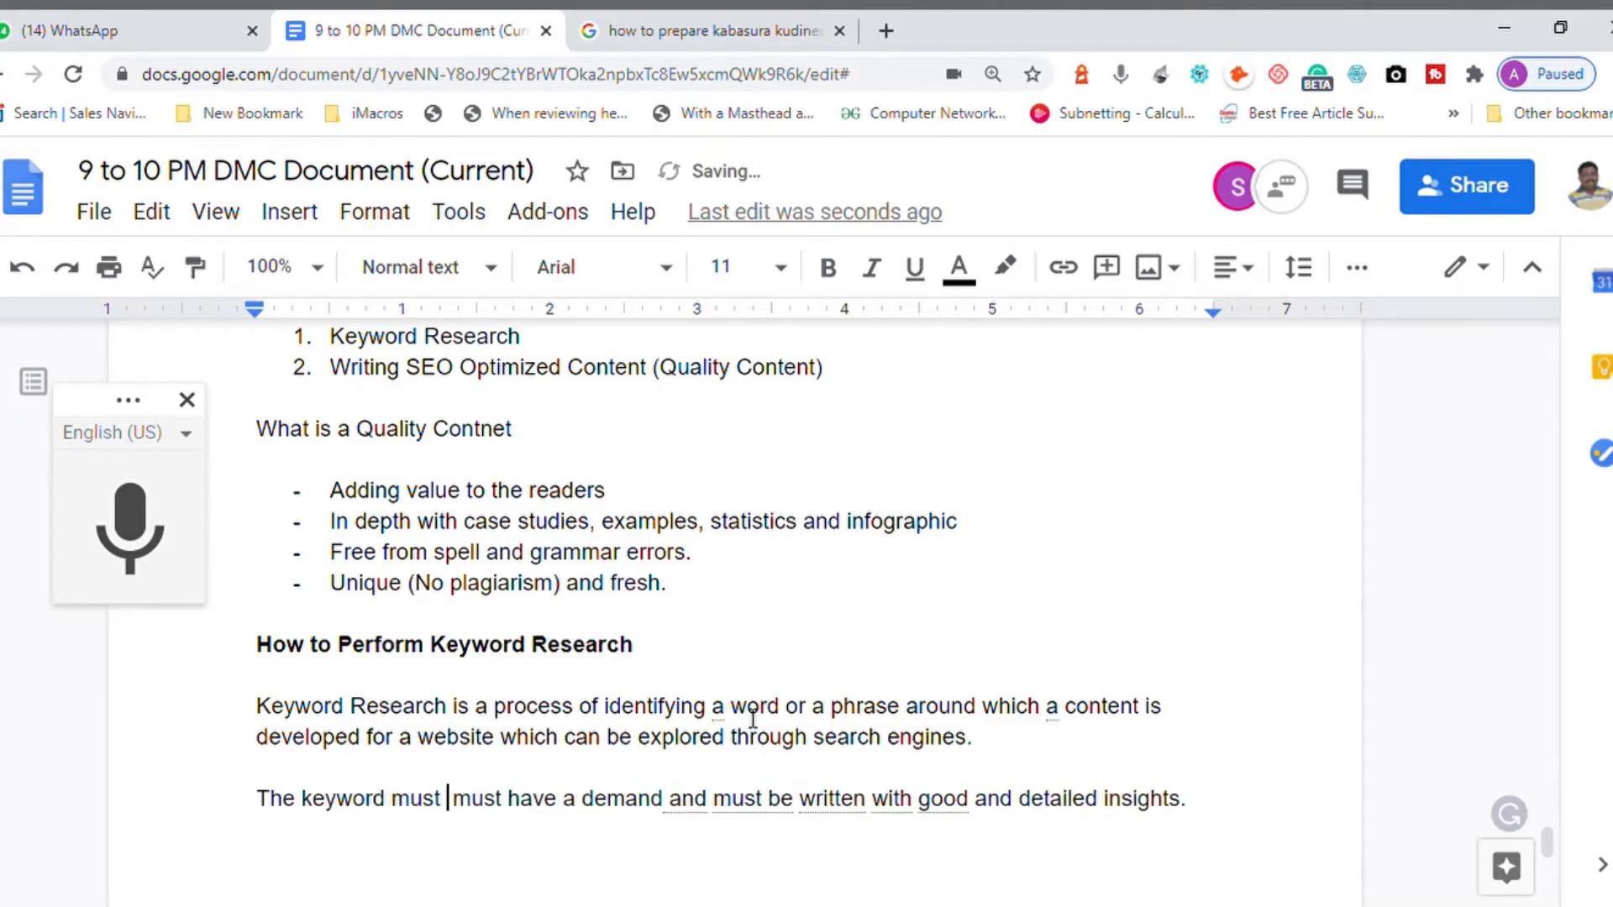
key("Delete")
key("Delete")
key("Delete")
key("Delete")
key("Delete")
key("Delete")
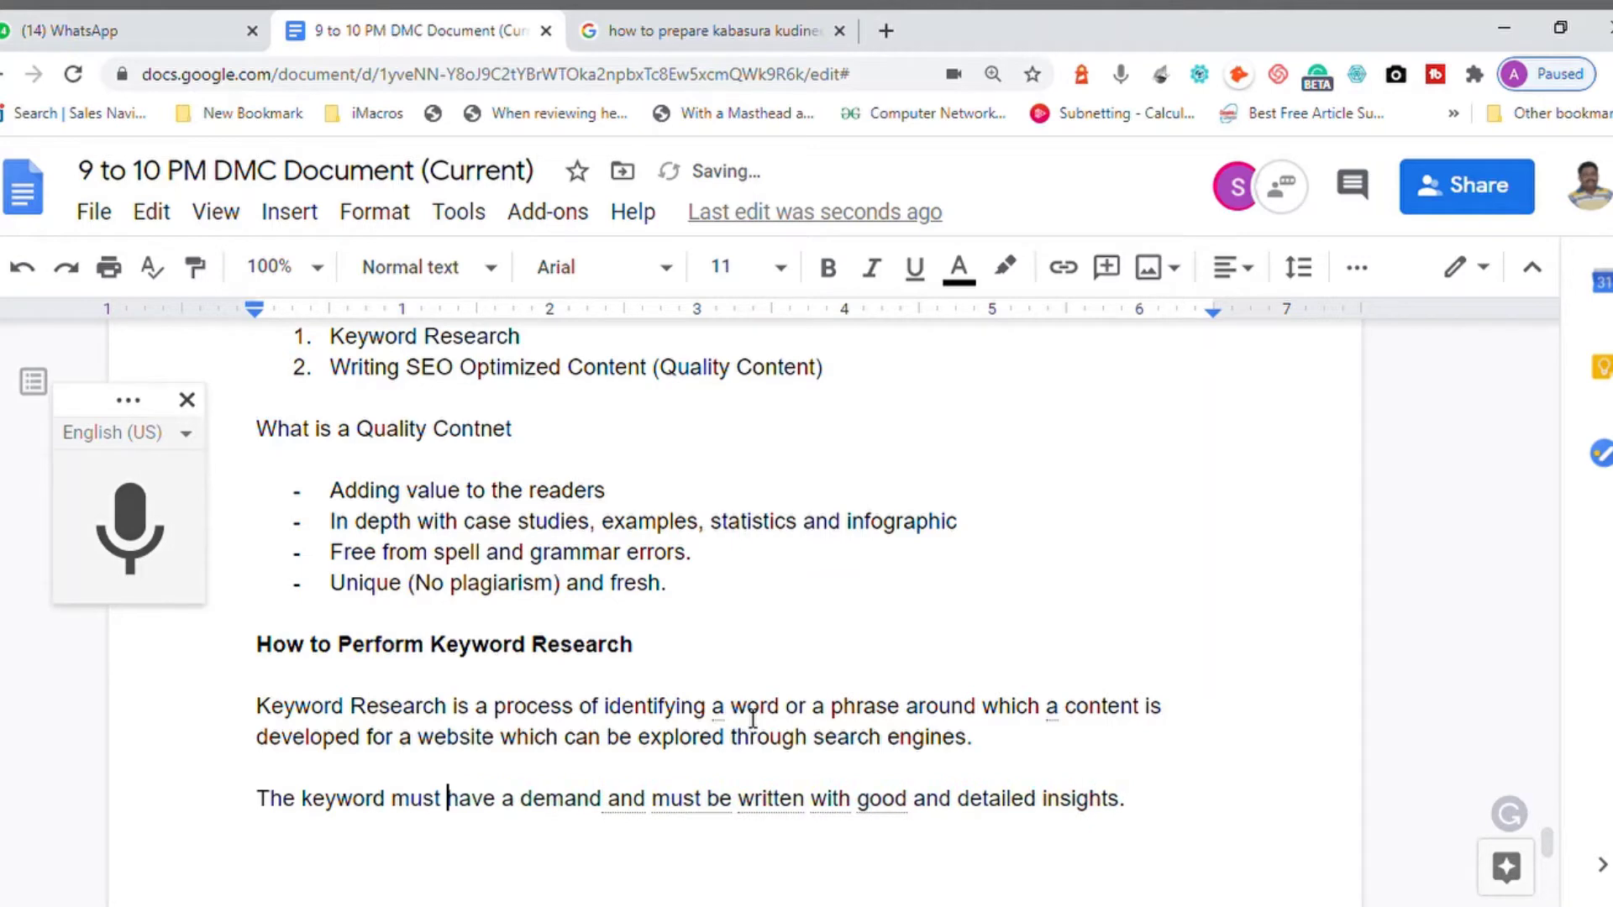
Reread the corrected paragraph that begins "The keyword must have a demand"
key("Right")
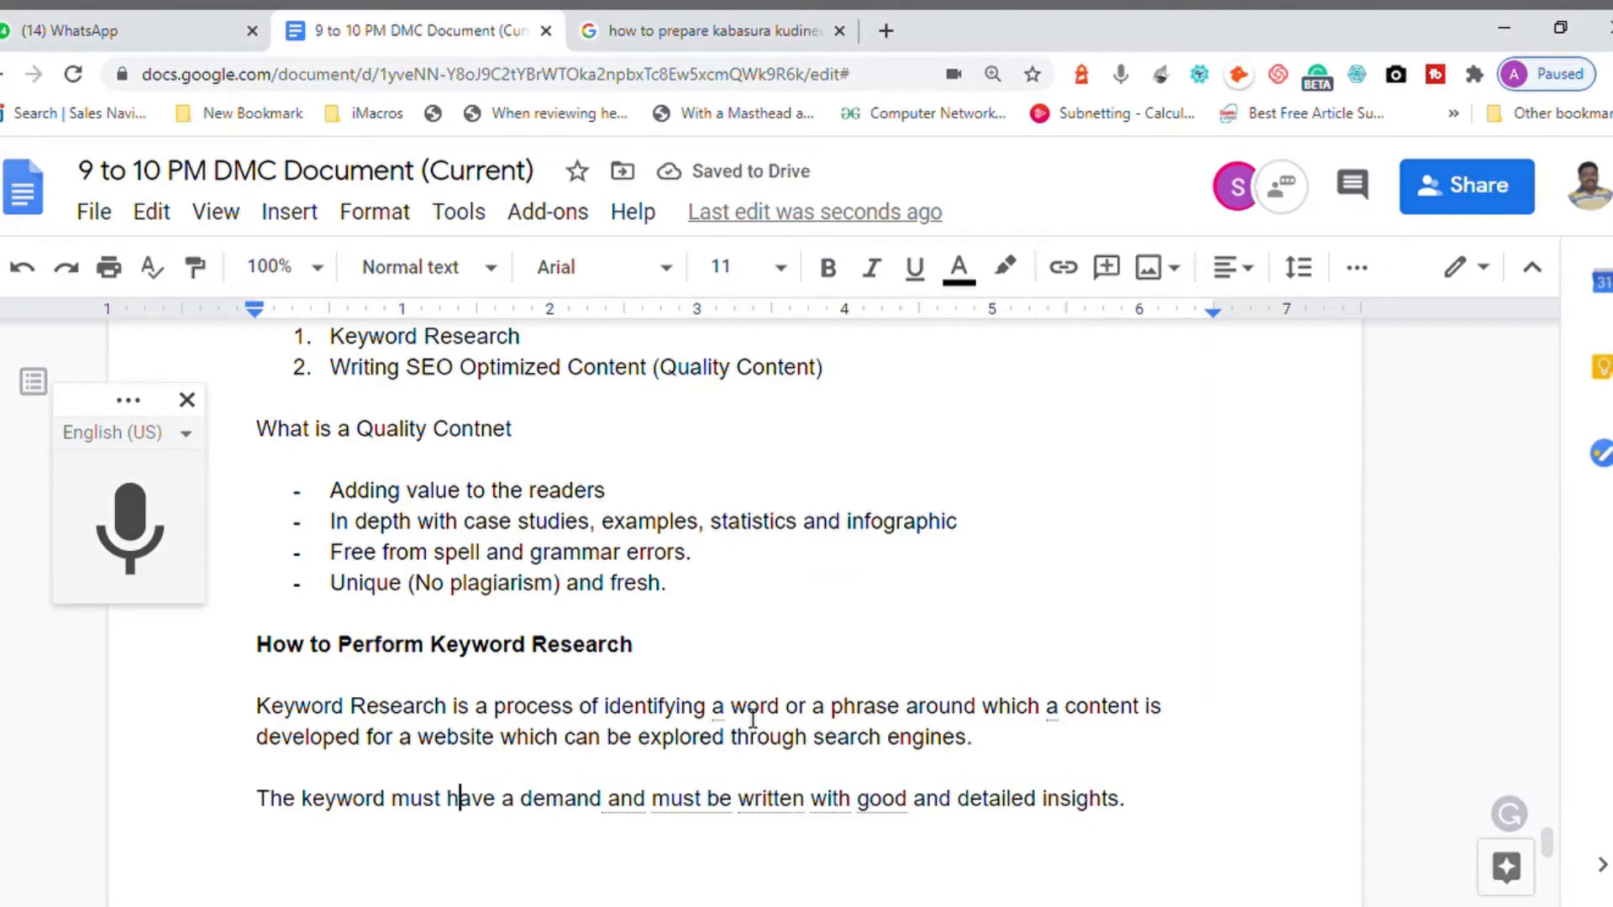
key("Right")
key("Right")
key("Right")
key("Right")
key("Right")
key("Right")
key("Right")
key("Right")
key("Right")
key("Right")
key("Right")
key("Right")
key("Right")
key("Right")
key("Right")
key("Right")
key("Right")
key("Right")
key("Right")
key("Right")
key("Right")
key("Right")
key("Right")
key("Right")
key("Right")
key("Right")
key("Right")
key("Right")
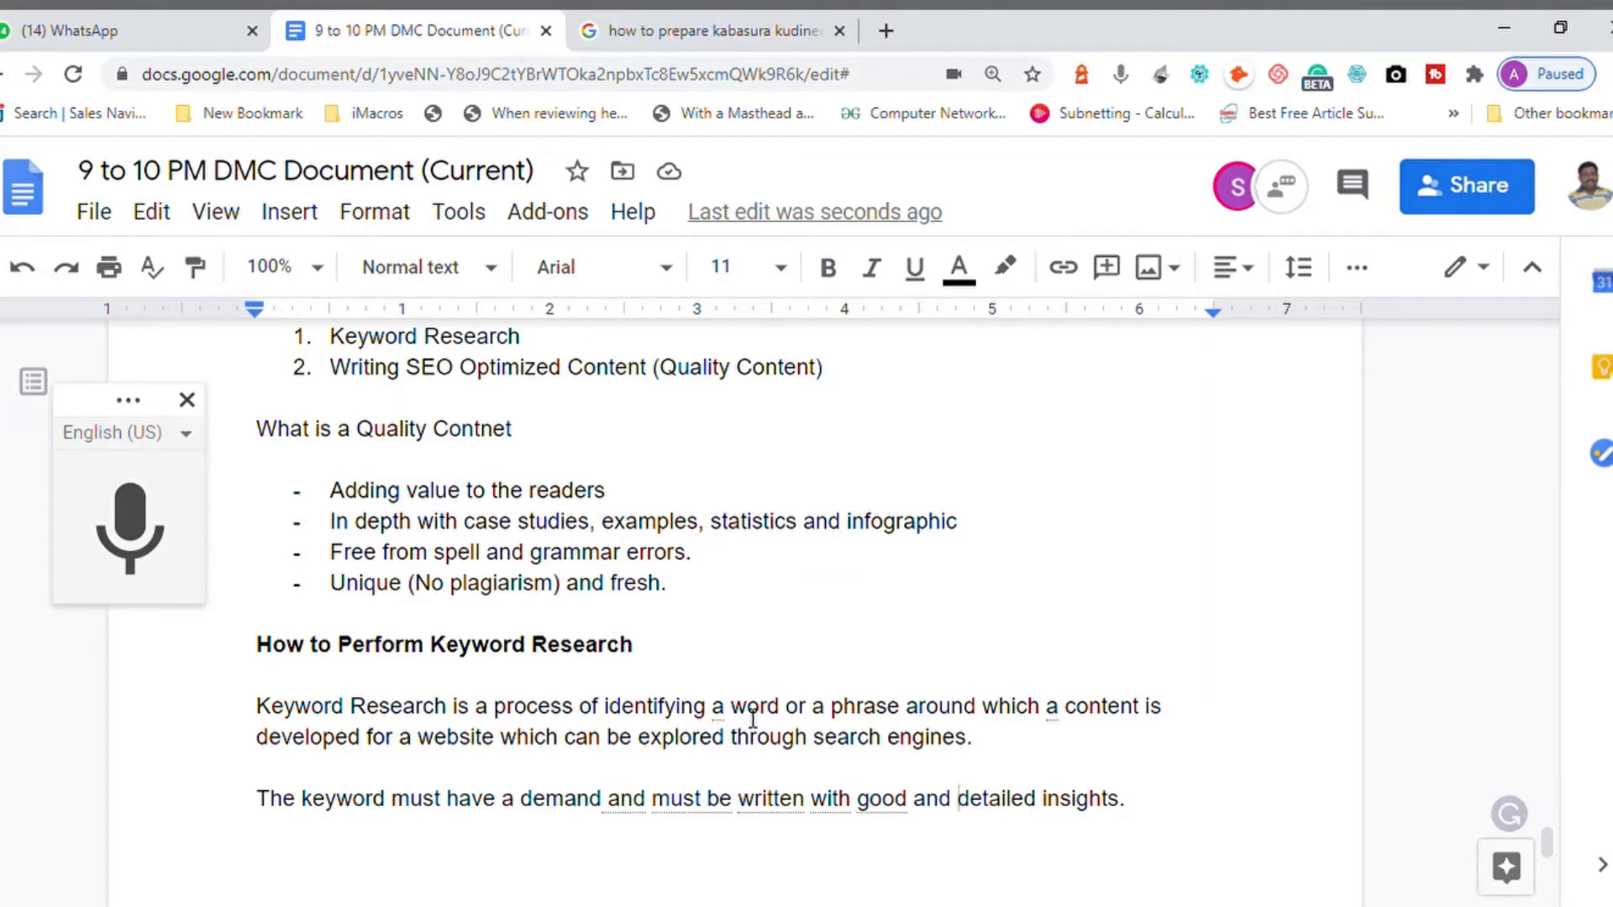
Add the bold line "What is a Keyword?" below the second paragraph and start a new paragraph under it
key("End")
key("Return")
key("Return")
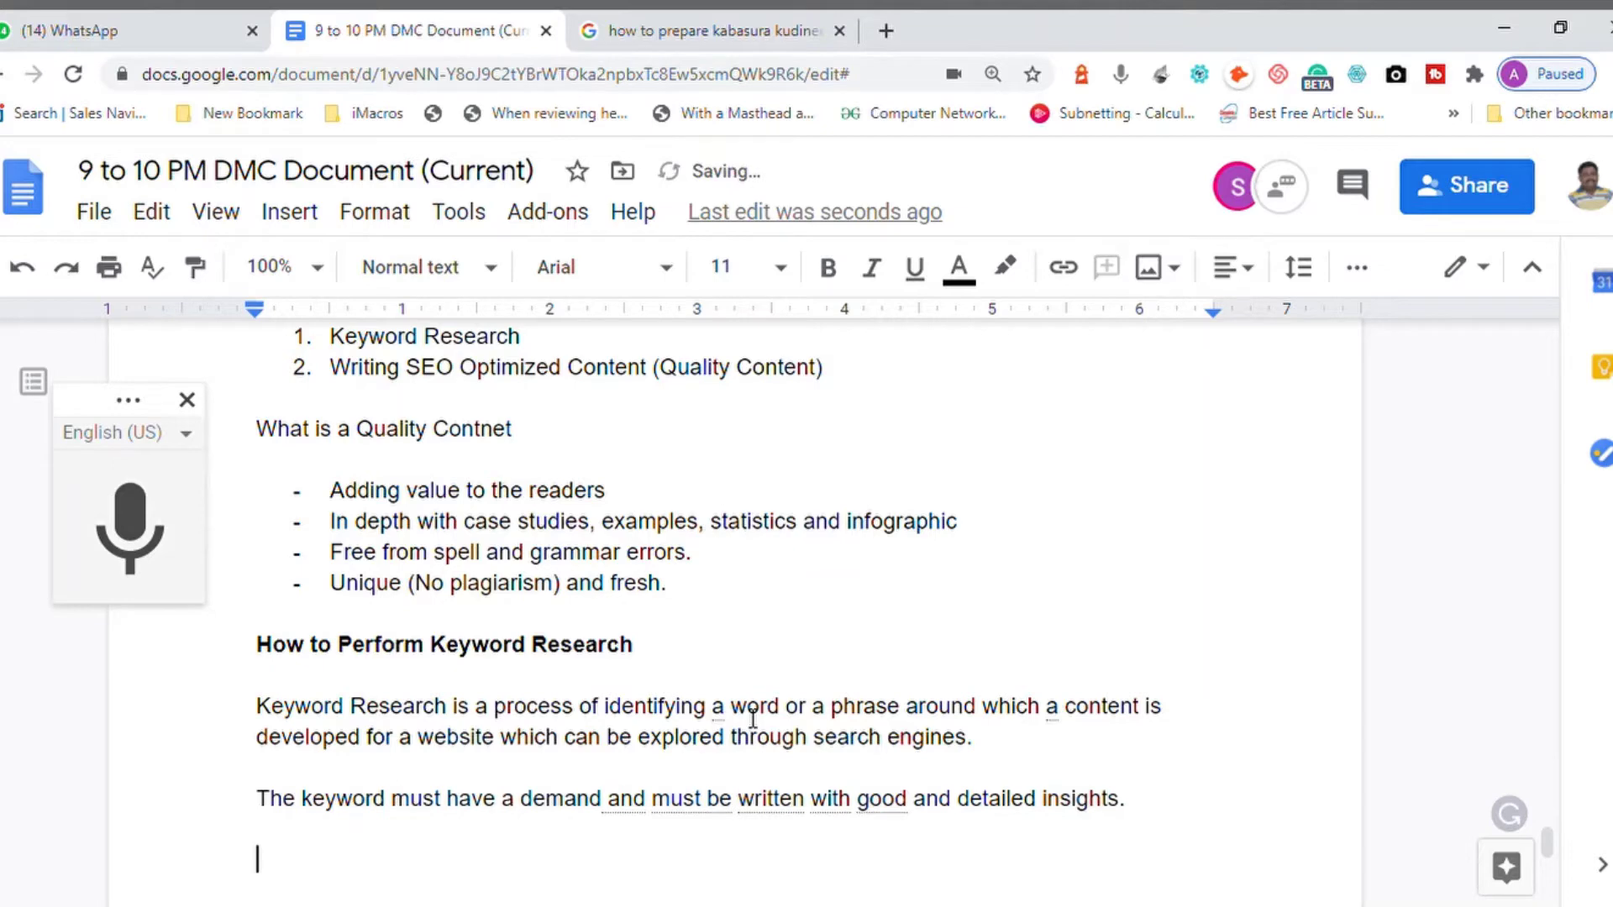
type("What is a Keyword?")
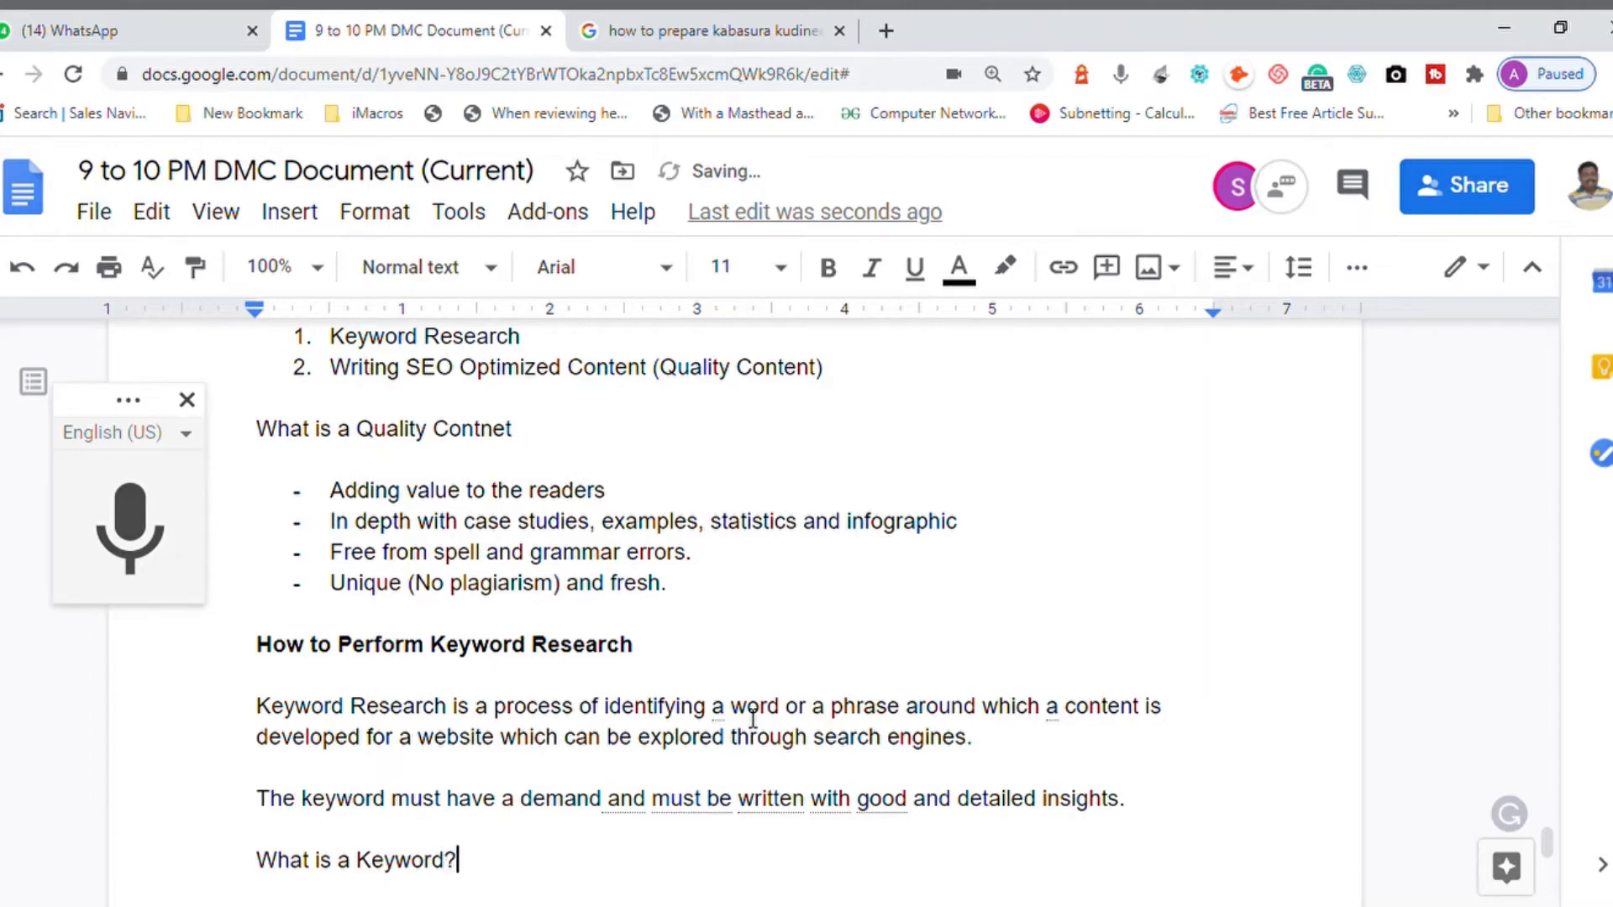
key("shift+Home")
key("ctrl+b")
key("End")
key("Return")
key("Return")
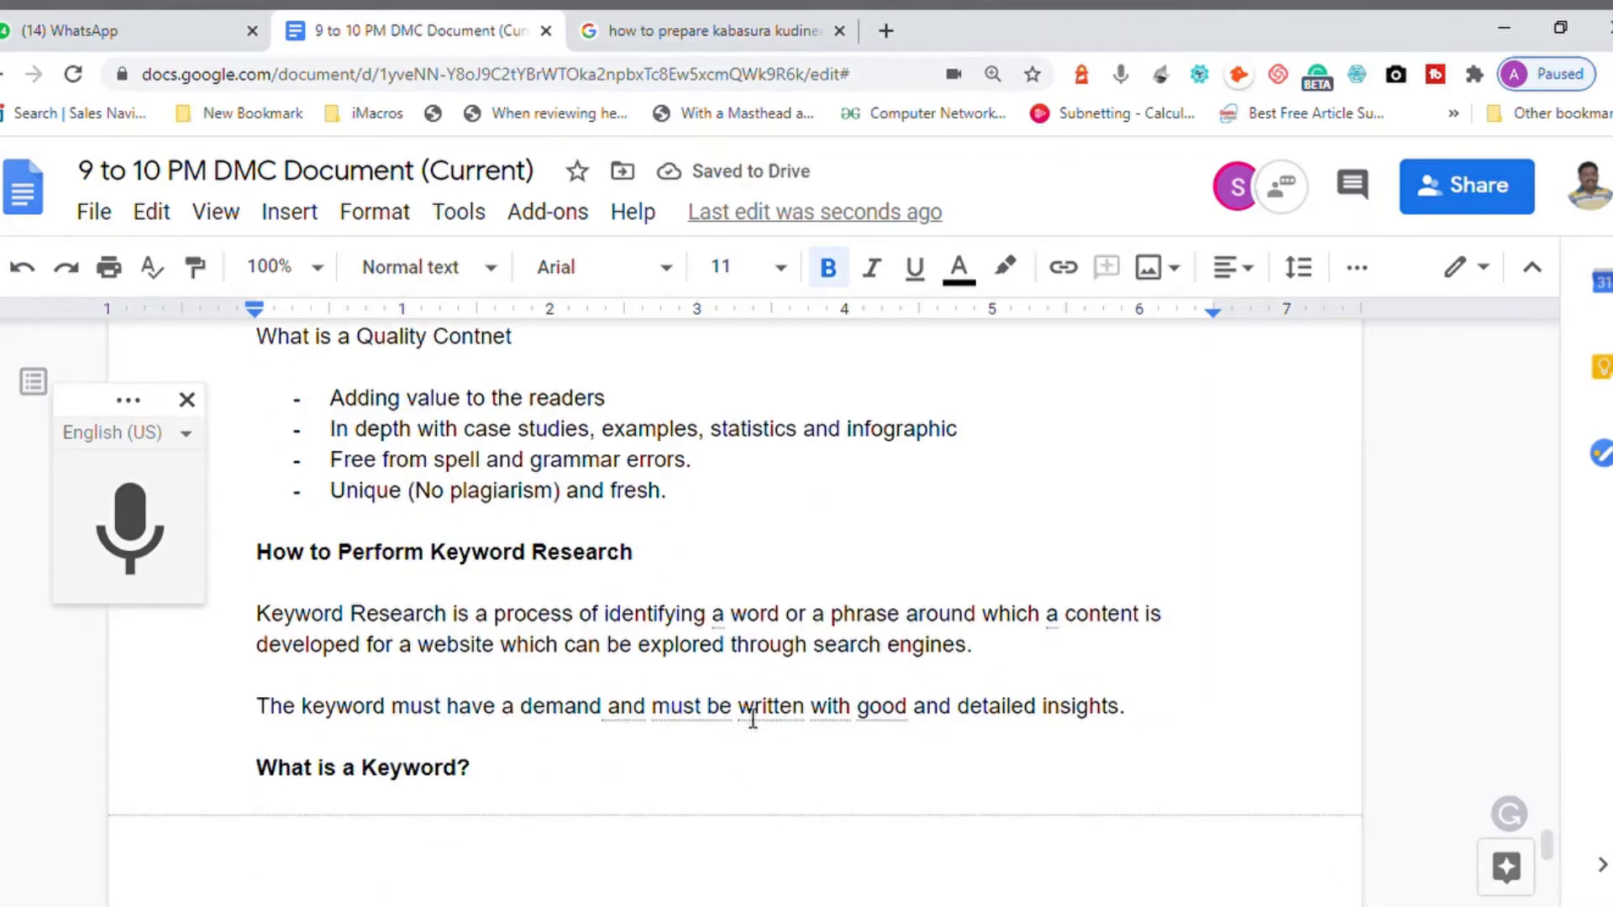
key("ctrl+shift+s")
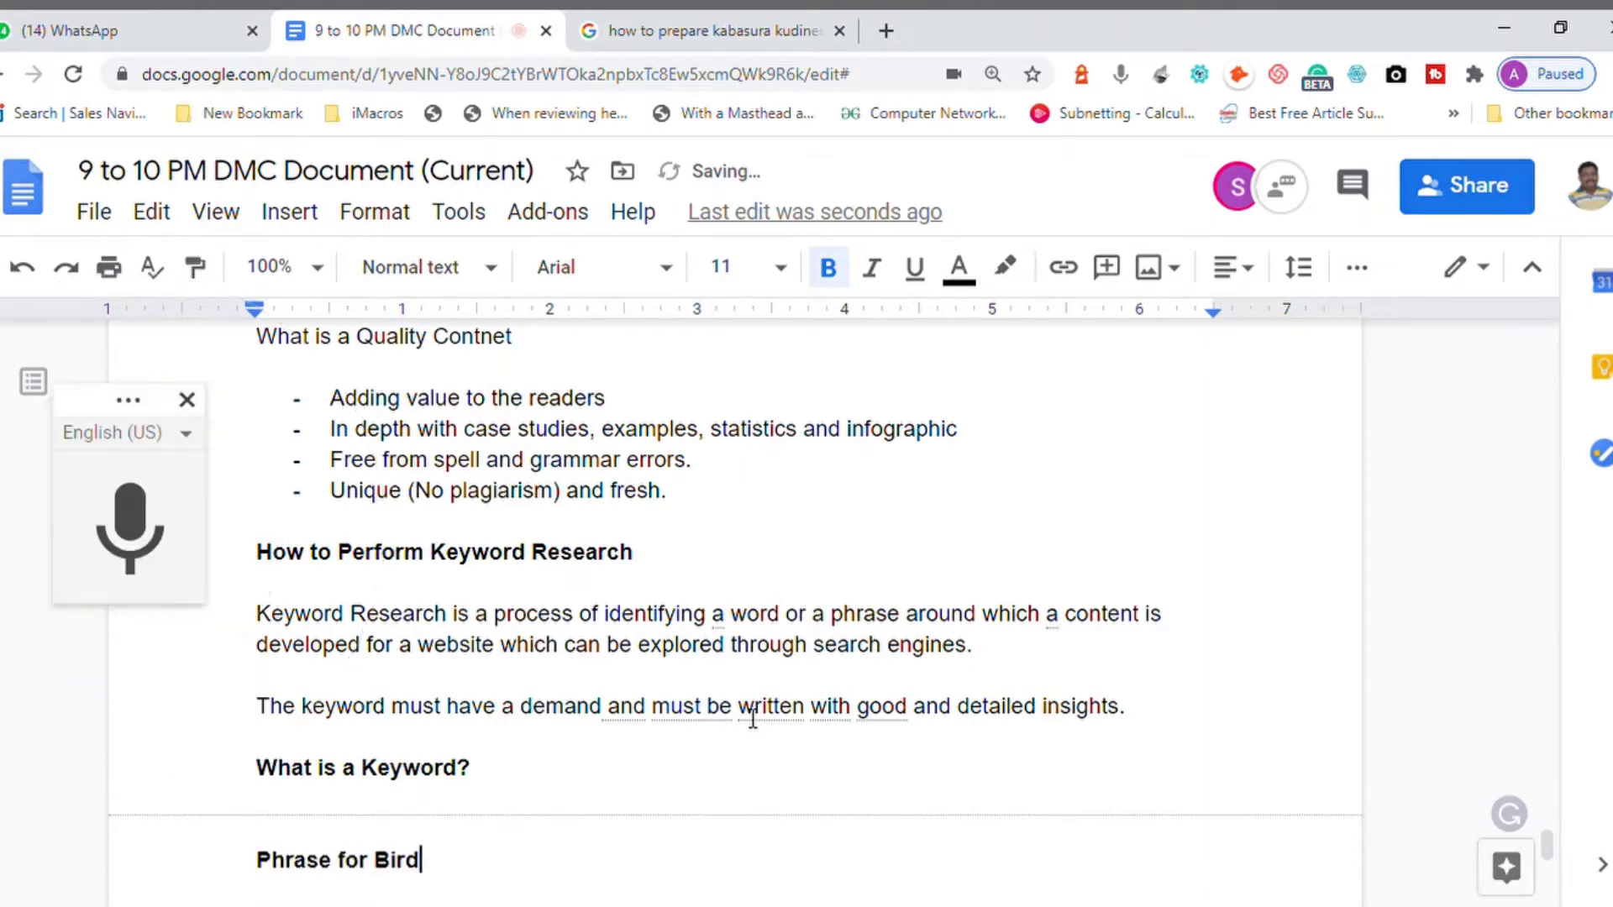
key("shift+Home")
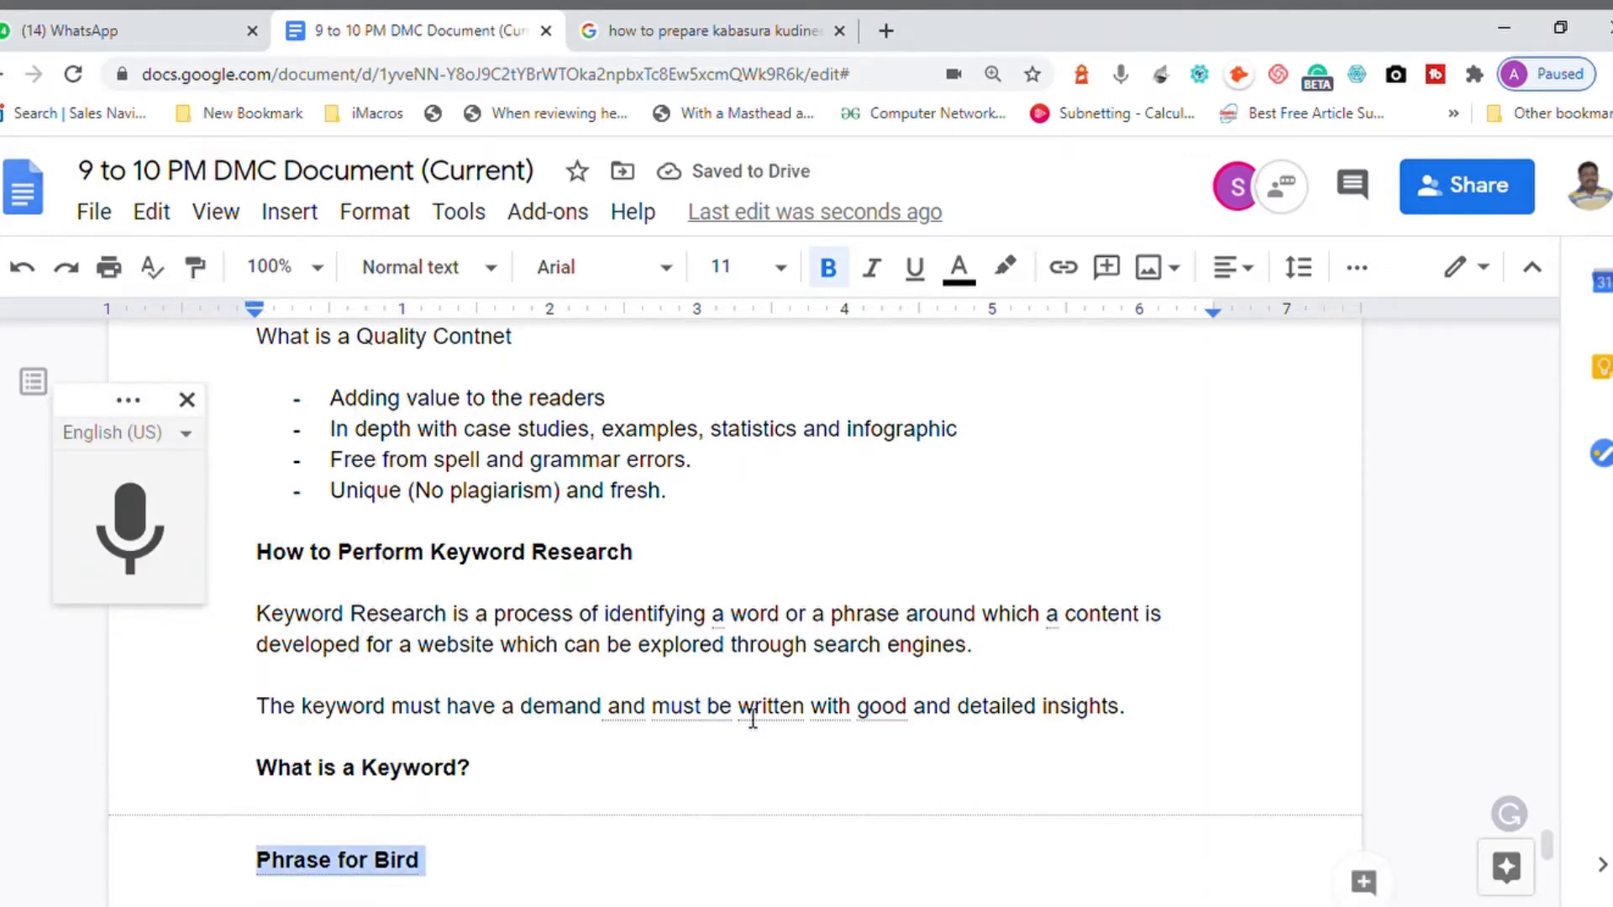
key("BackSpace")
Dictate the keyword definition under "What is a Keyword?" and correct its opening to read "A keyword is a word or phrase"
key("ctrl+shift+s")
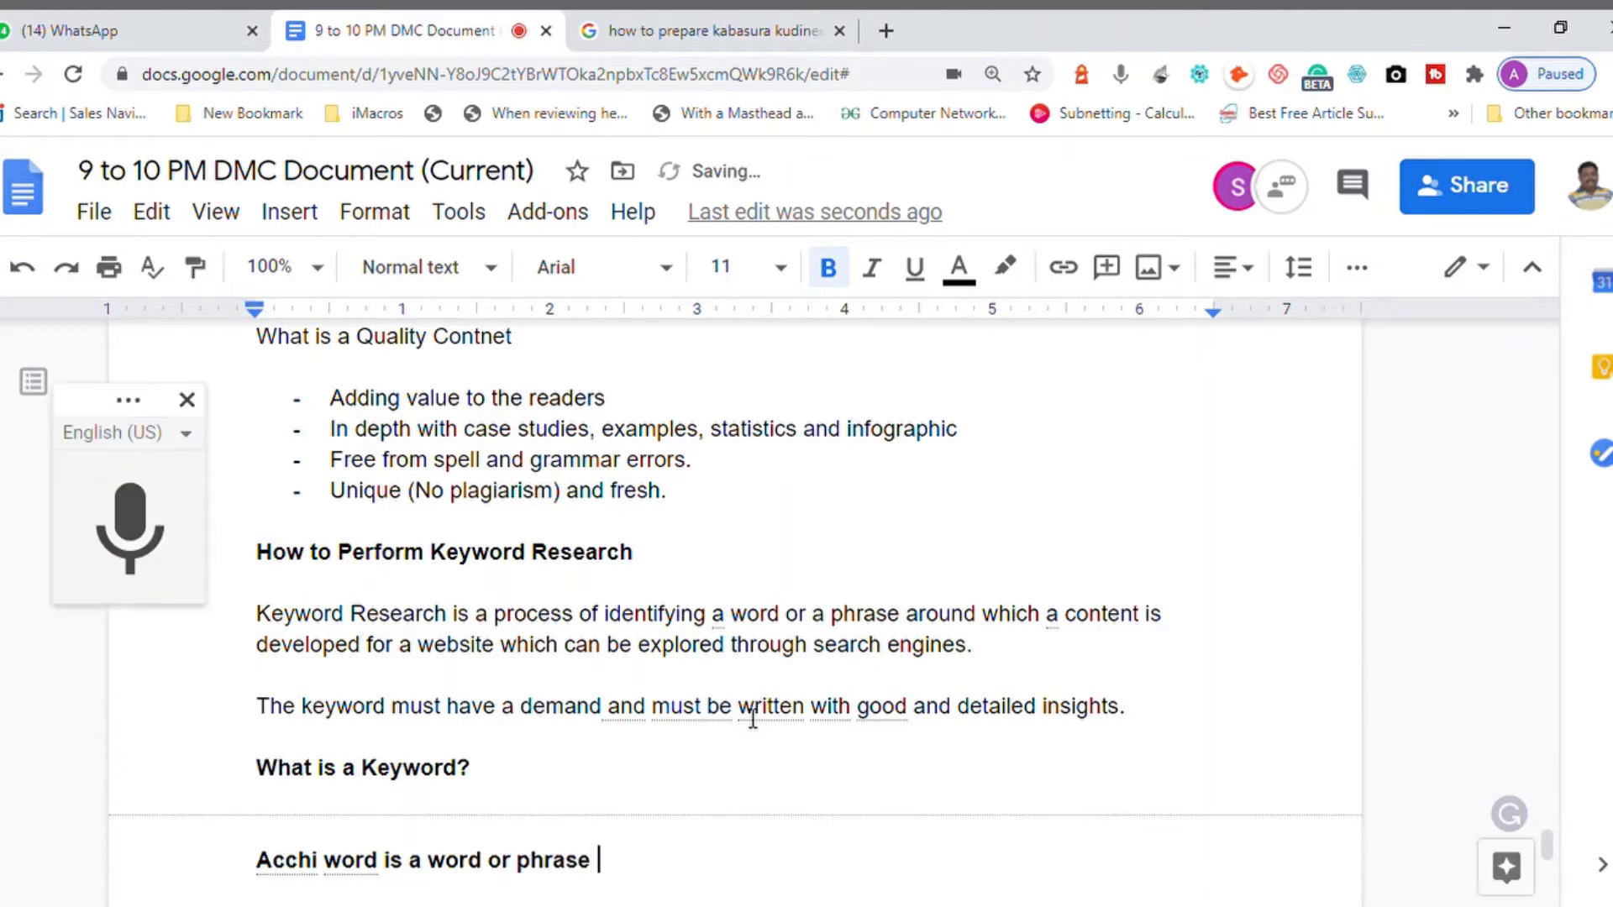
key("Home")
key("Delete")
key("Delete")
key("Delete")
key("Delete")
key("Delete")
key("Delete")
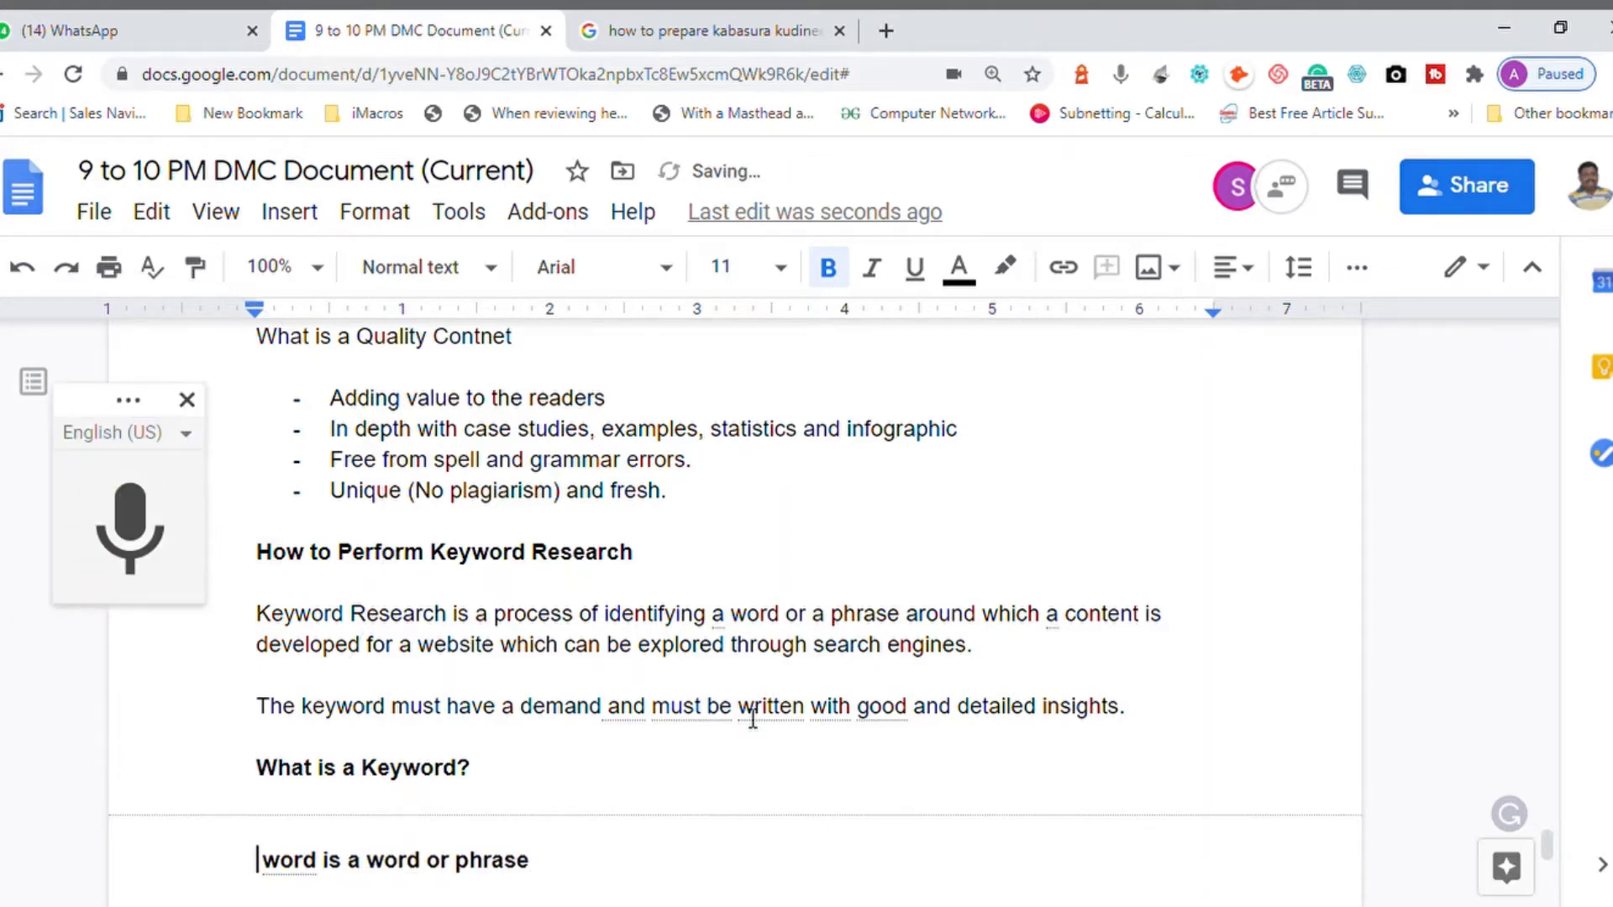
type("A keyword")
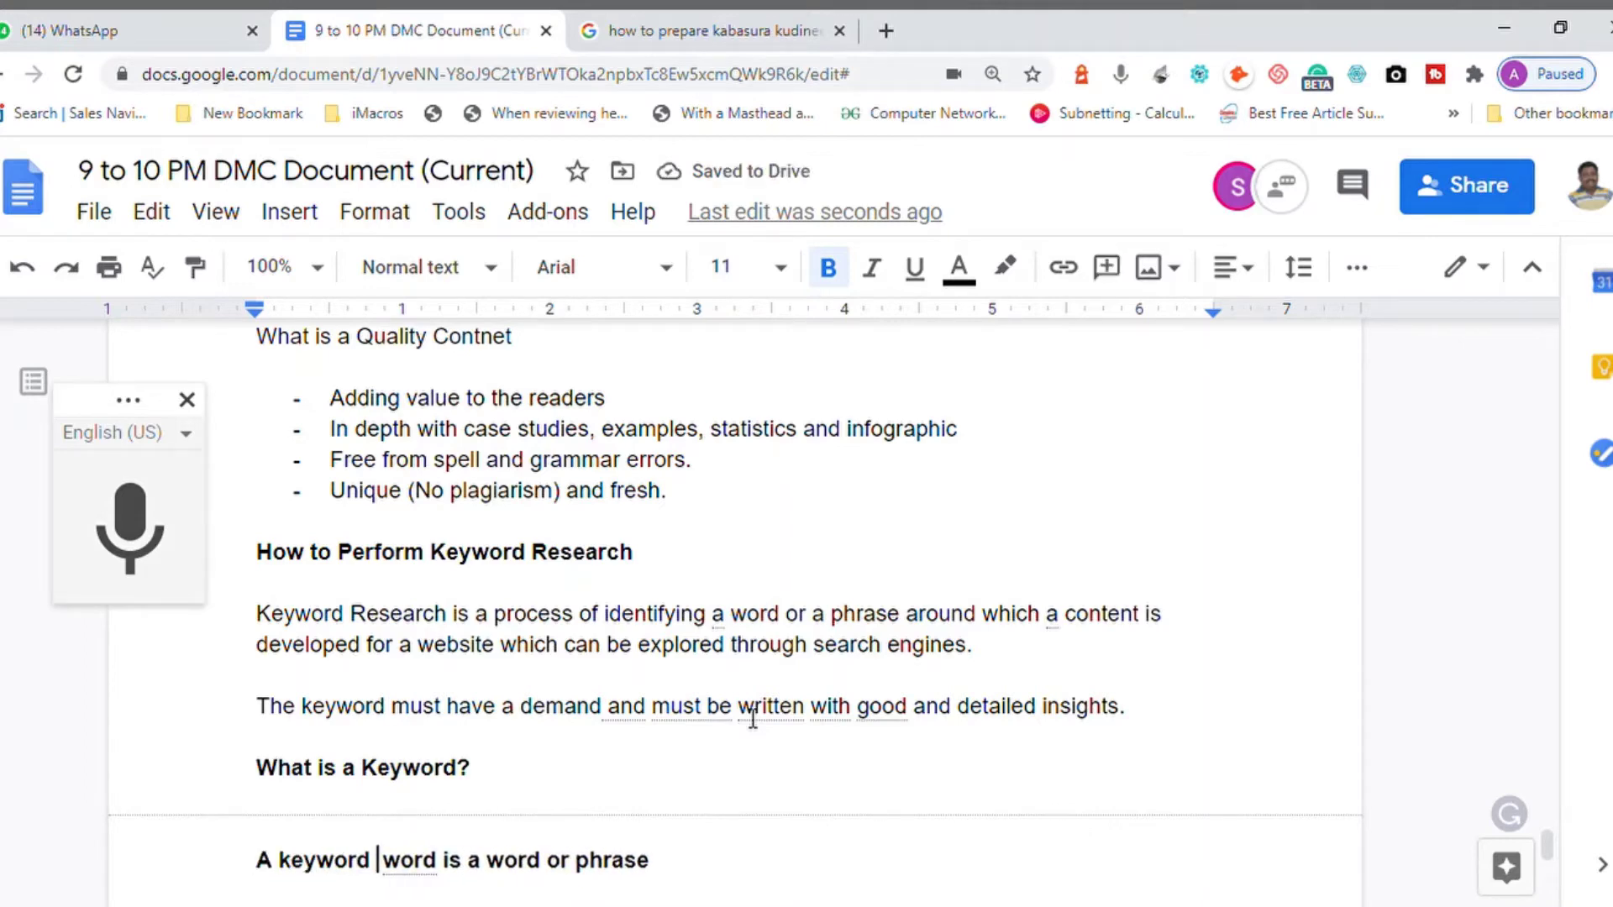
key("BackSpace")
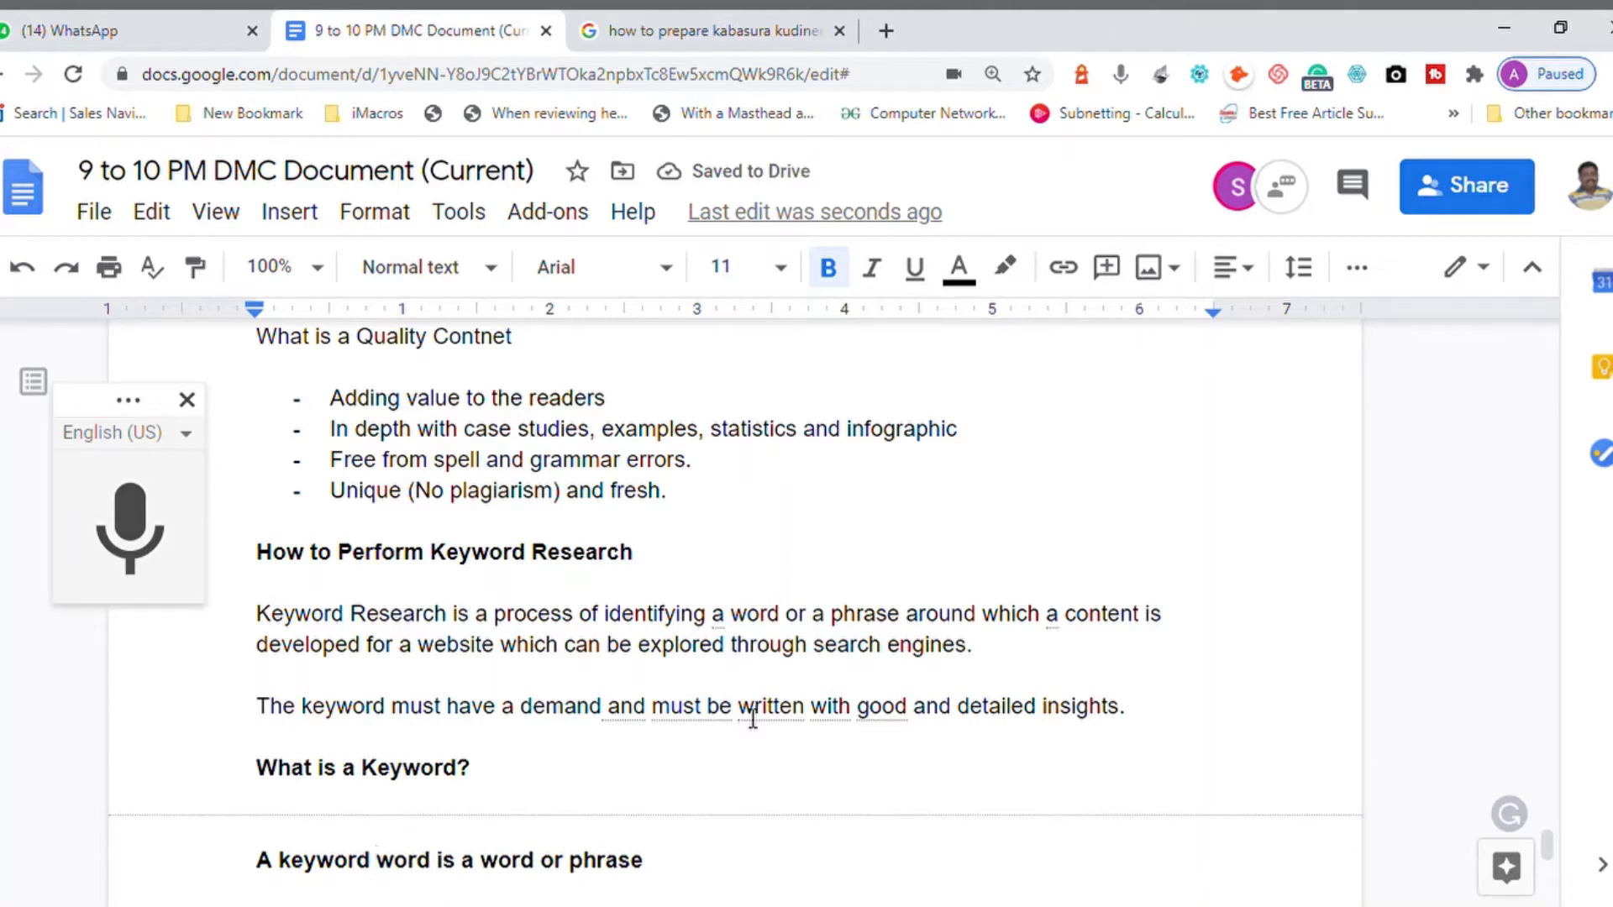
key("Delete")
key("Delete")
key("Delete")
key("Delete")
key("Delete")
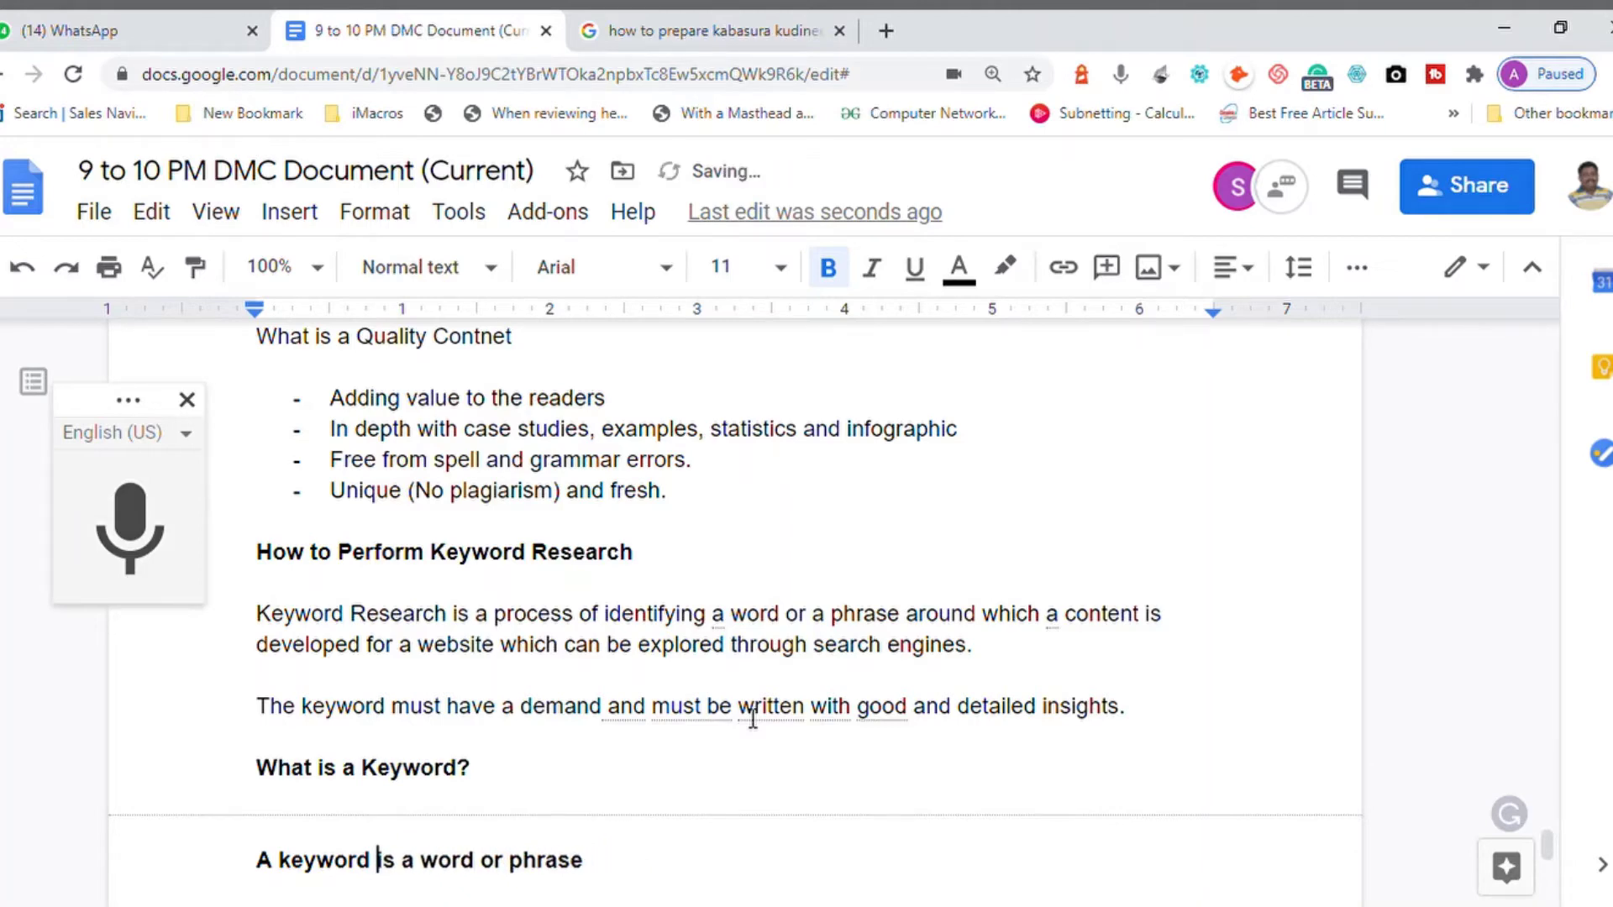
Complete the keyword definition after "phrase" with "that is used by the search engine user to search his requirement."
key("Right")
key("Right")
key("Right")
key("Right")
key("Right")
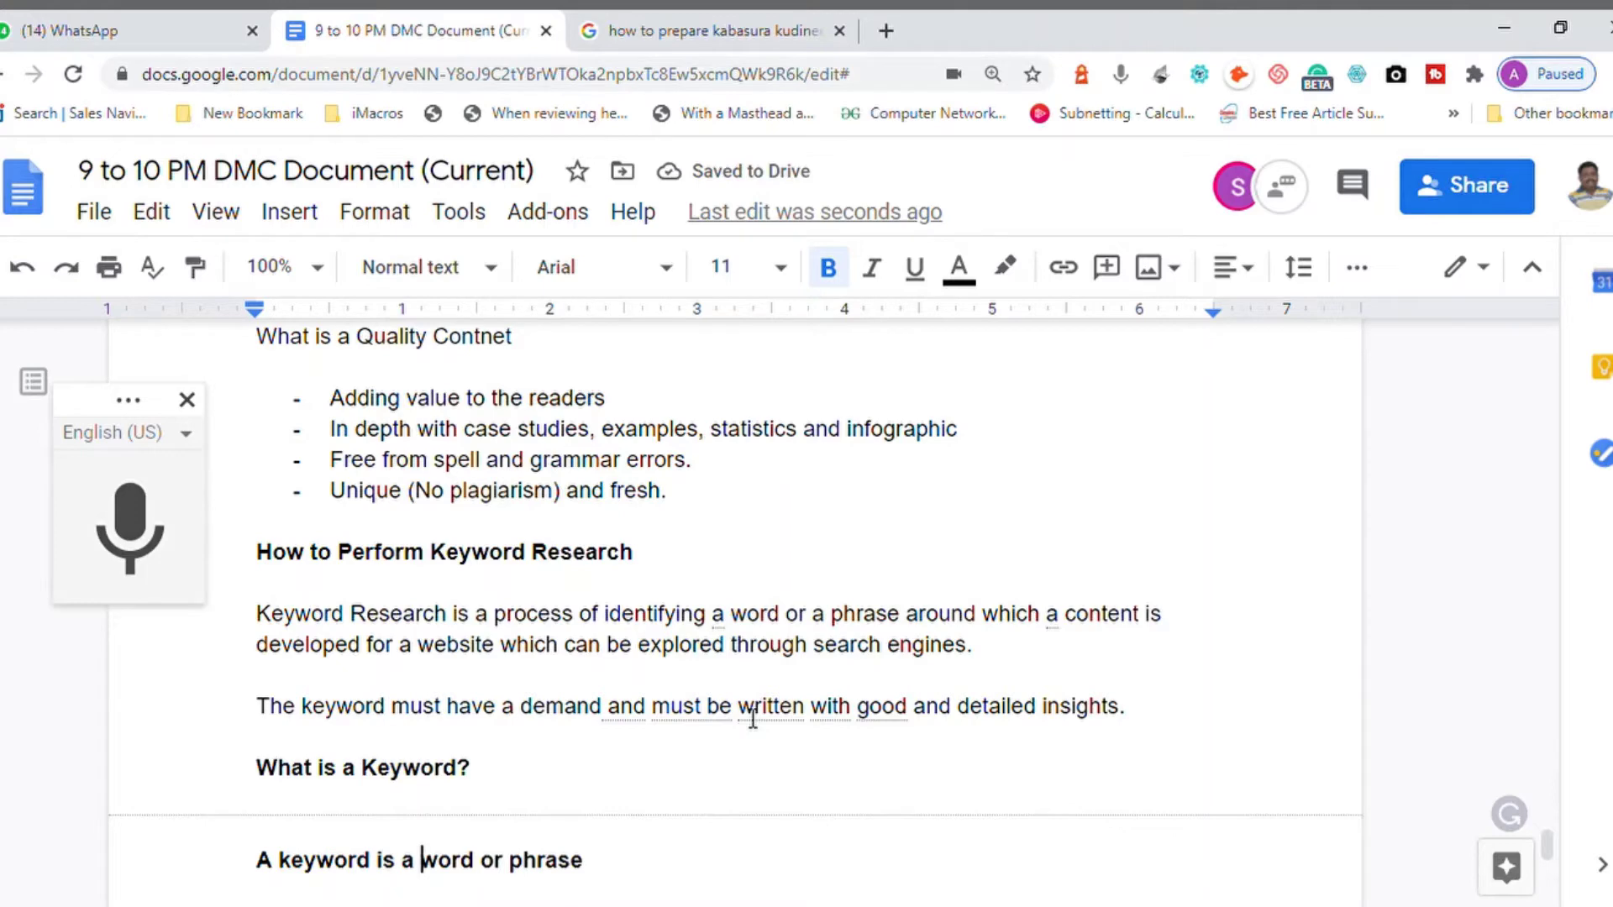
key("Right")
key("Right")
key("Right")
key("Right")
key("Right")
key("Right")
key("Right")
key("Right")
key("Right")
key("Right")
key("Right")
key("Right")
key("Right")
key("Right")
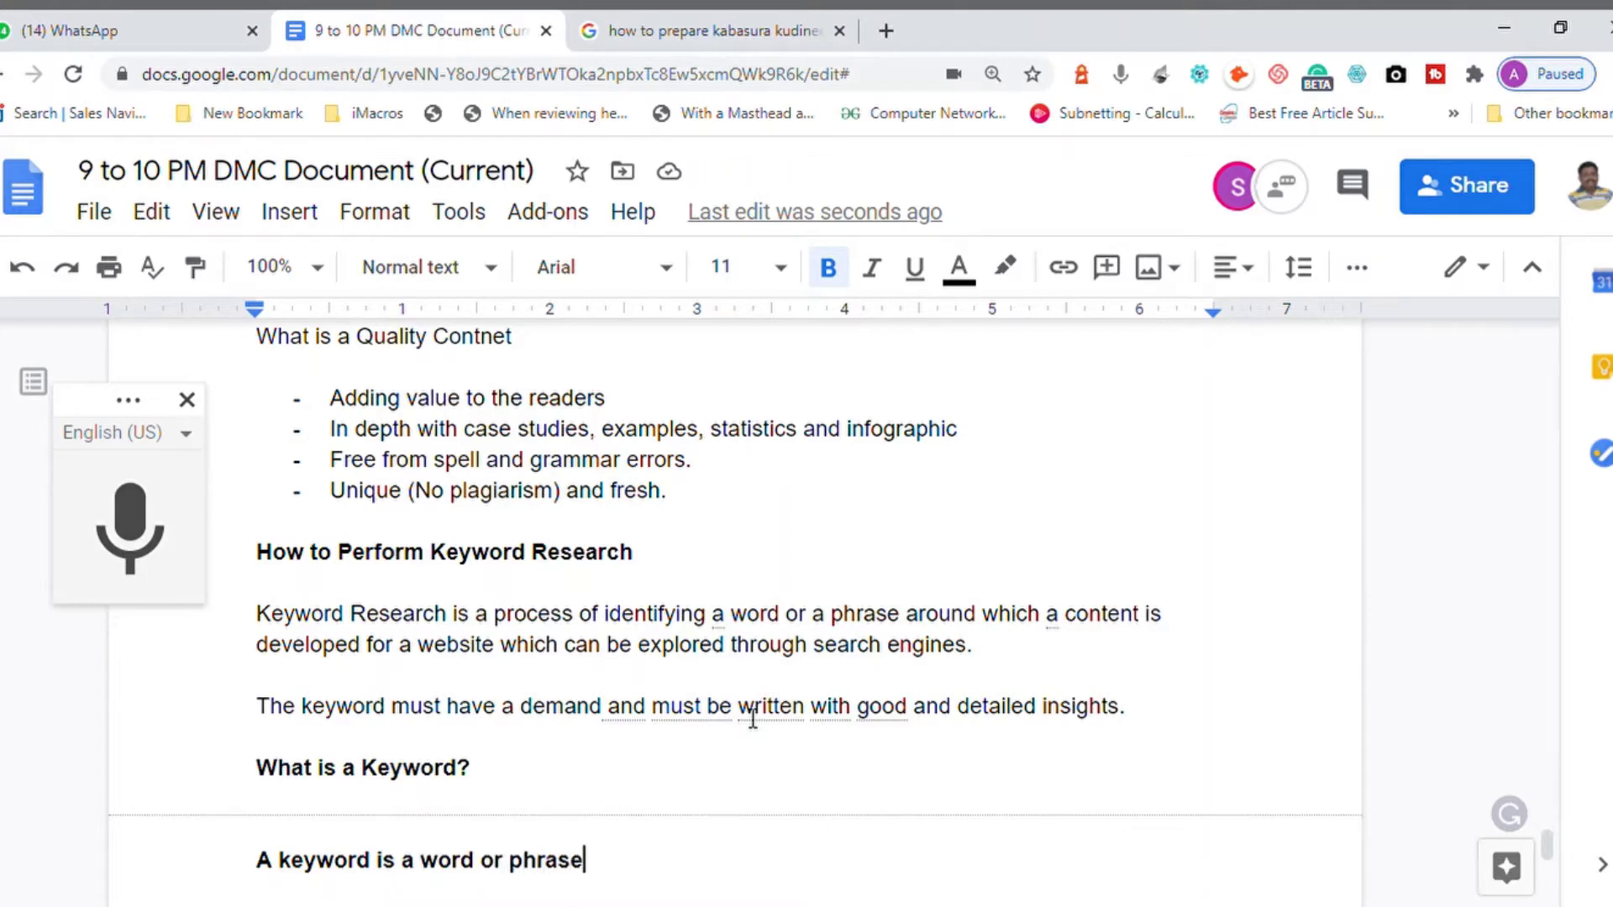
type("that is ")
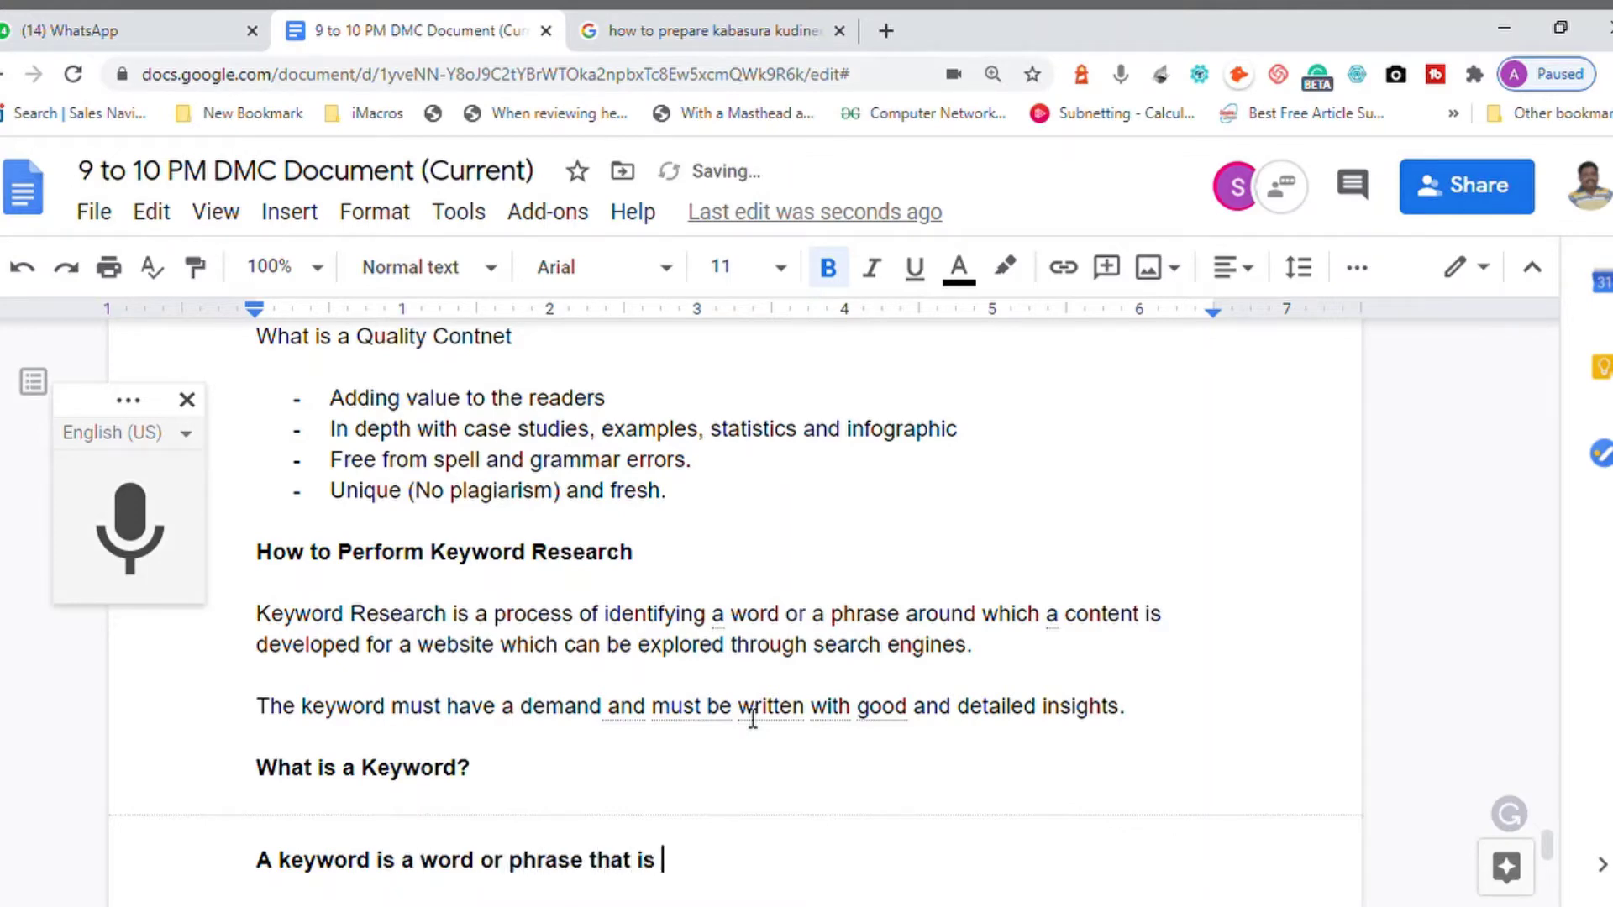
type("used by the ")
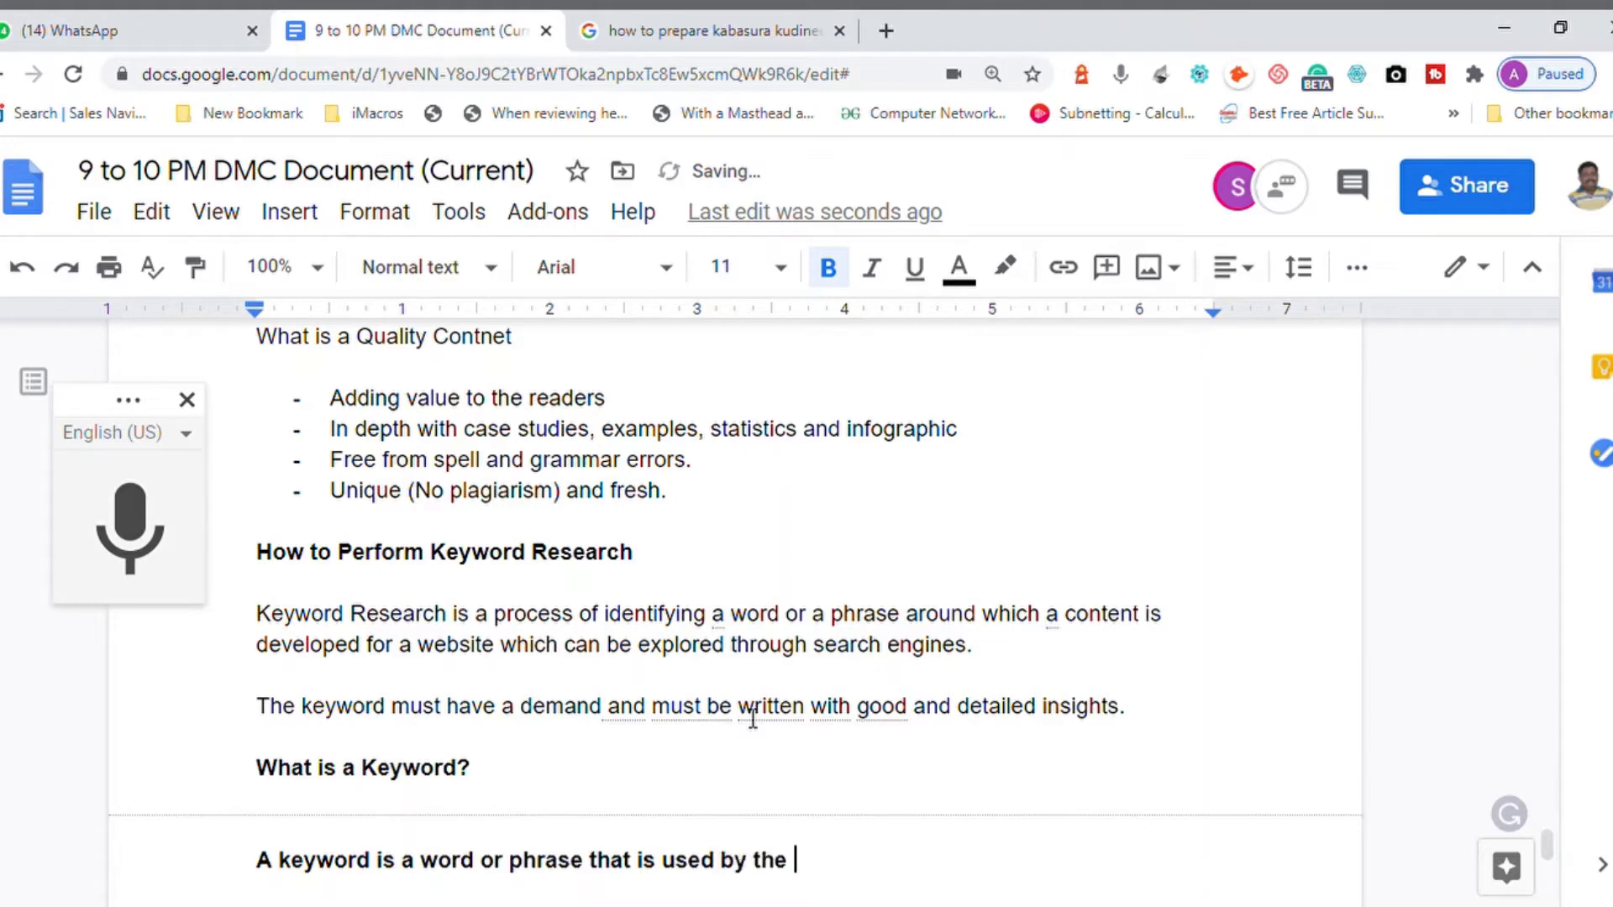
type("search en")
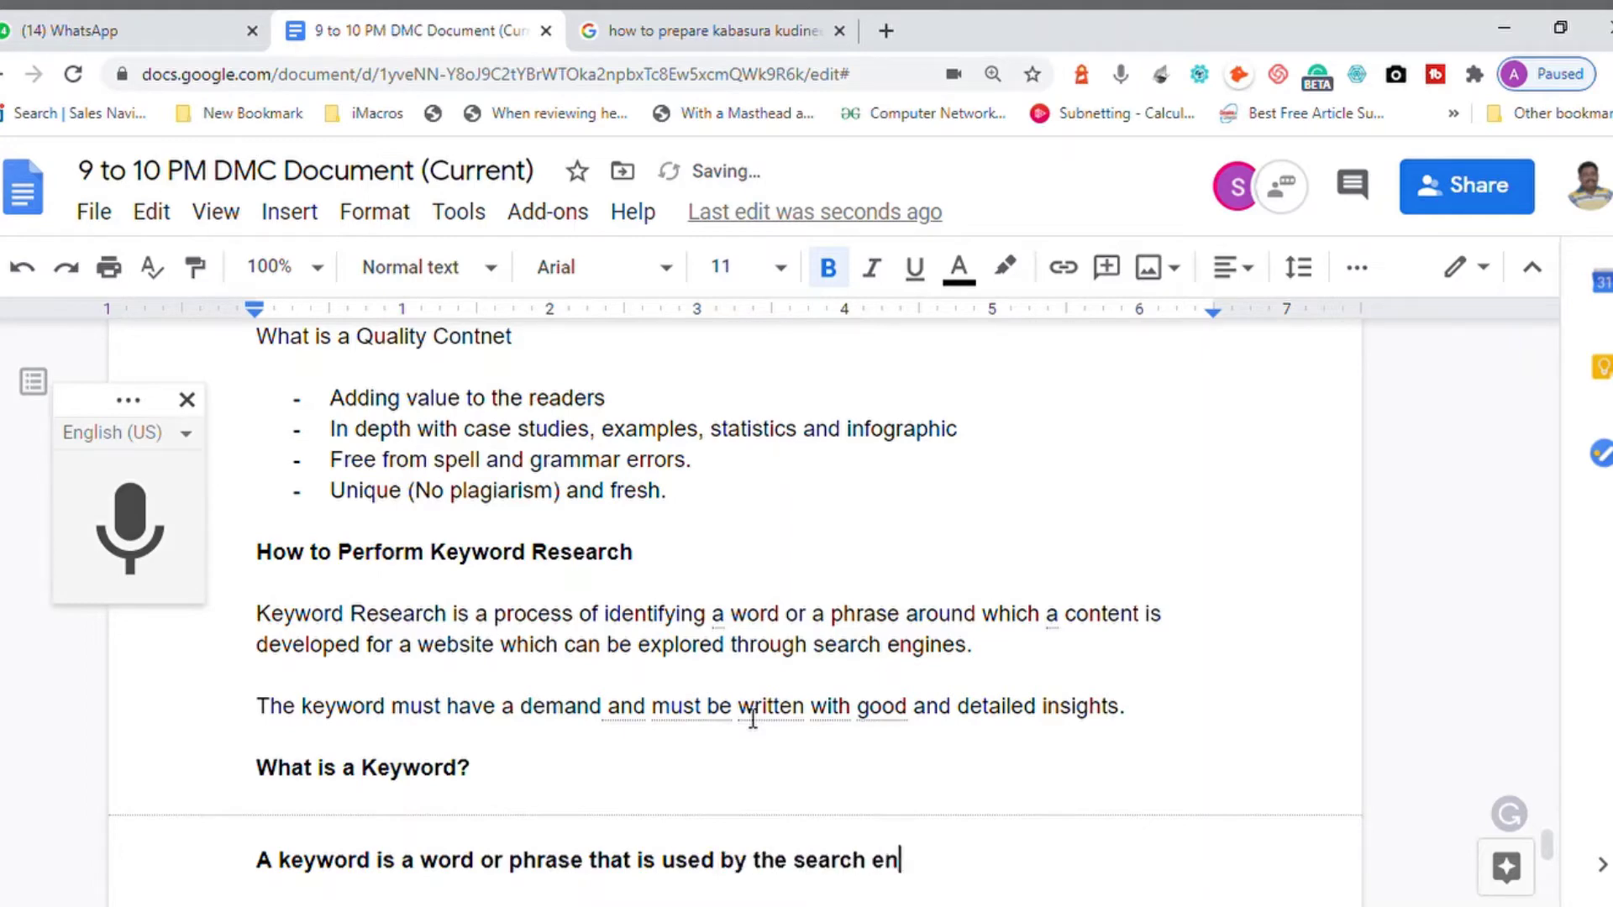
type("gine user ")
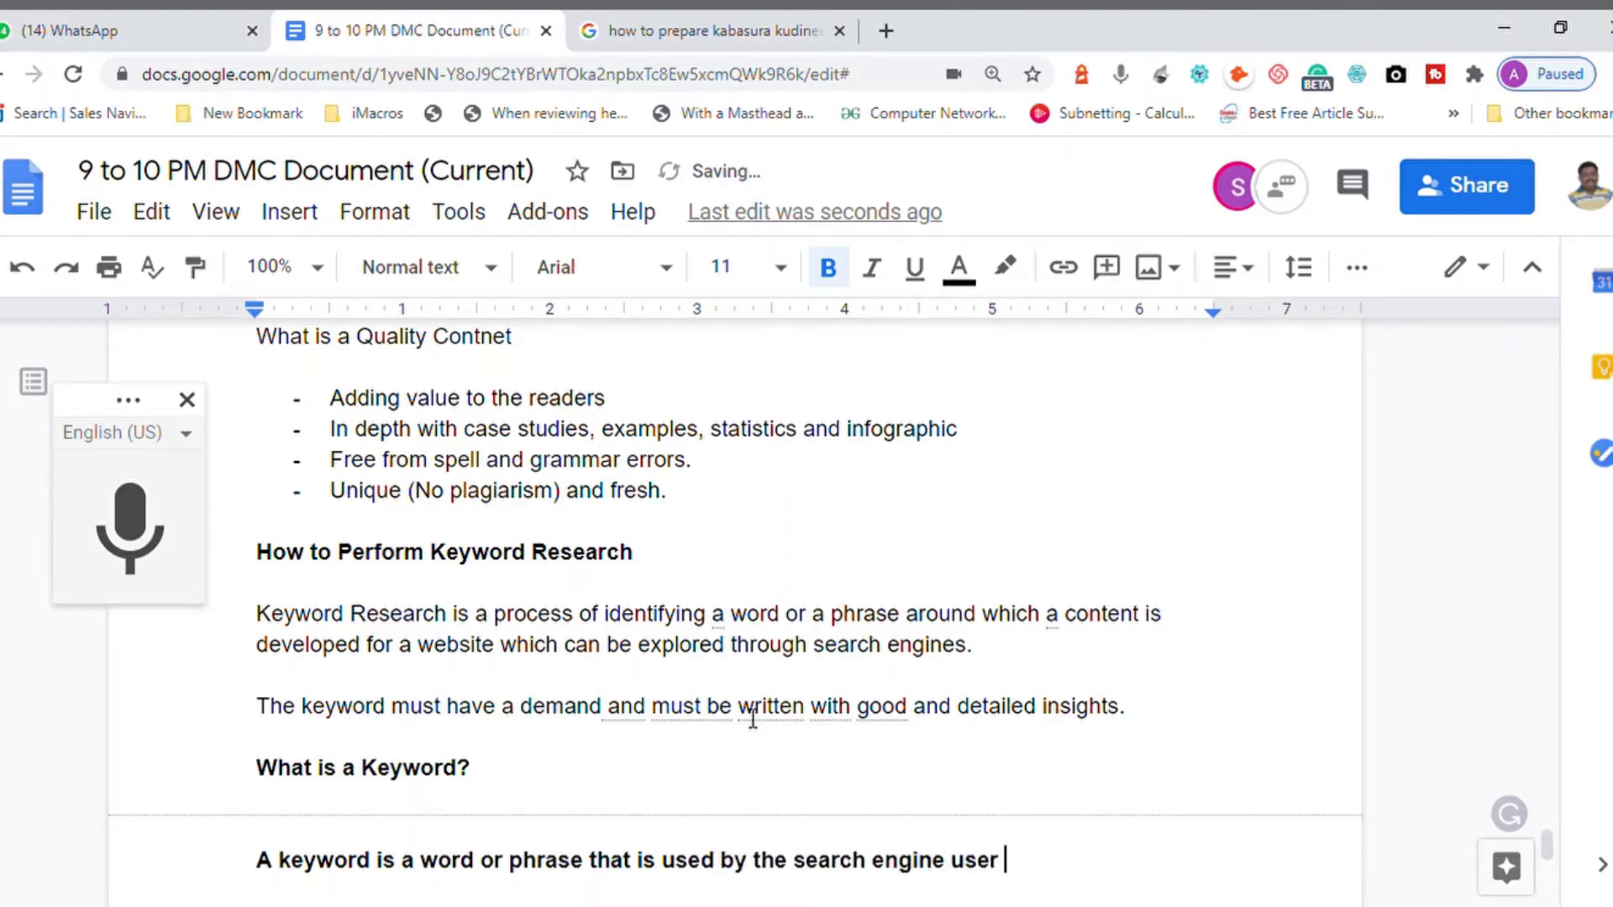
type("to search ")
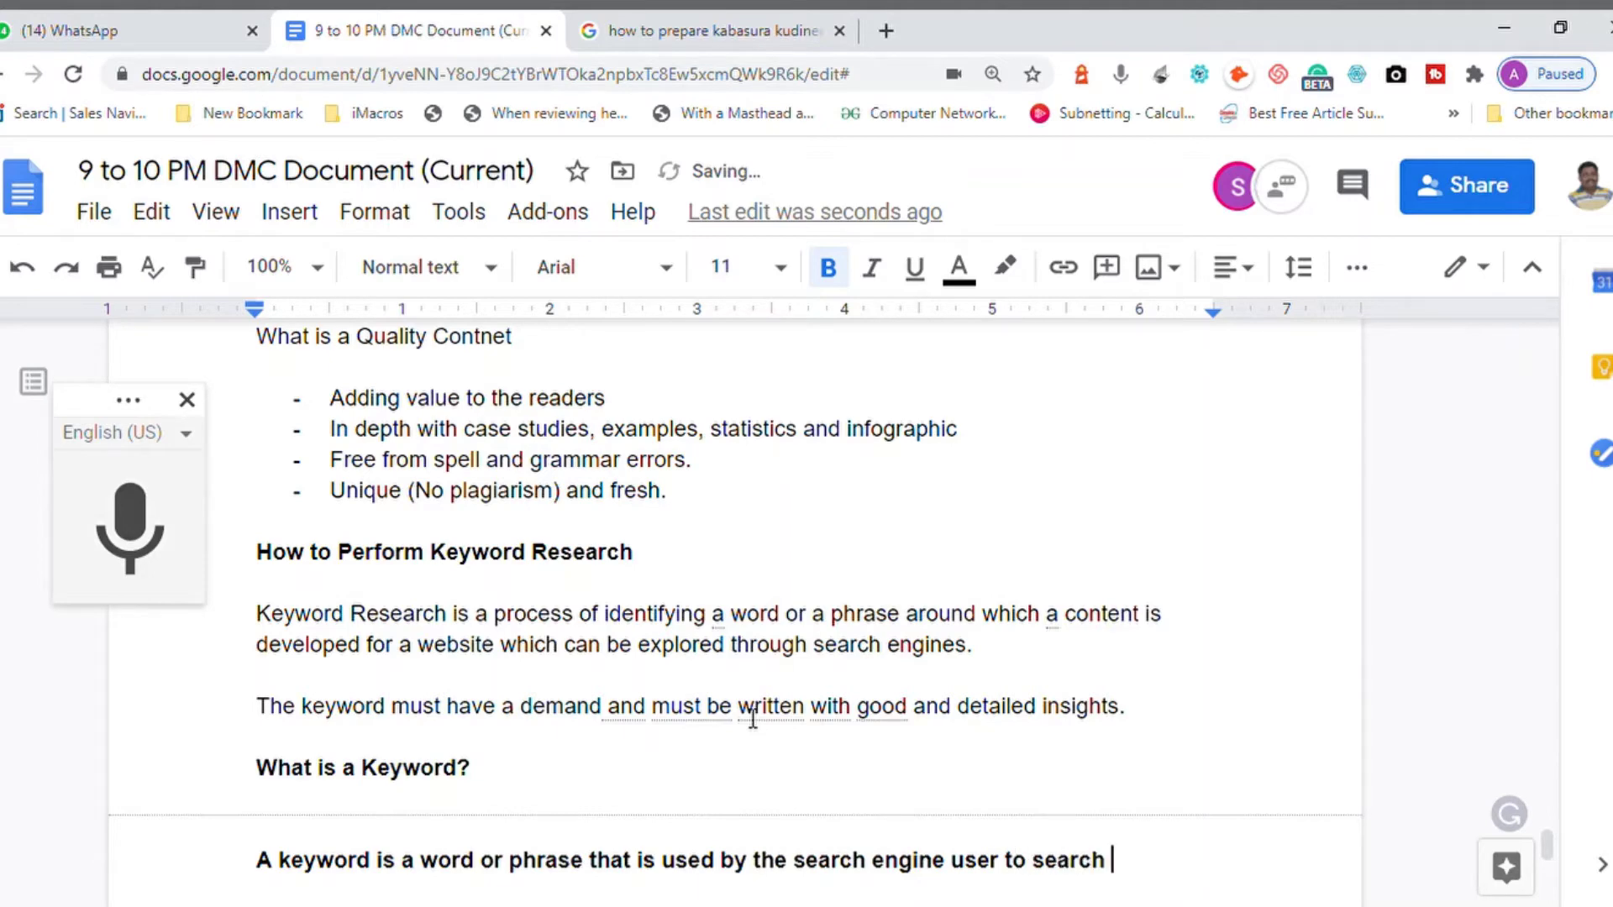
type("his requirement")
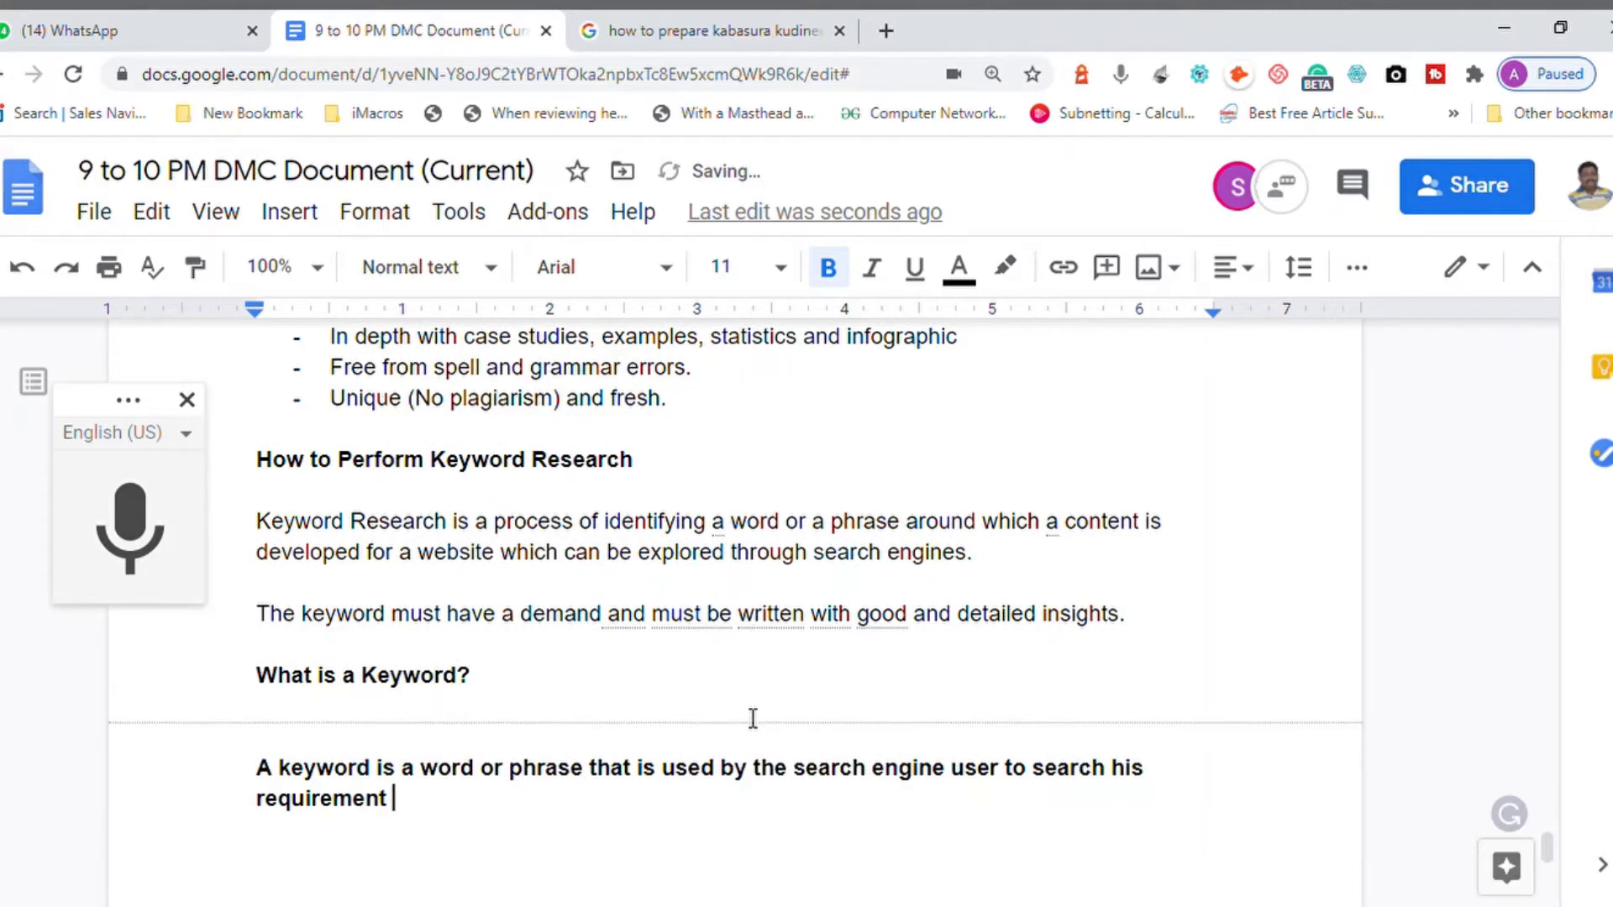
key("BackSpace")
type(".")
Remove the bold formatting from the whole keyword definition under "What is a Keyword?"
key("Up")
key("Home")
key("shift+Down")
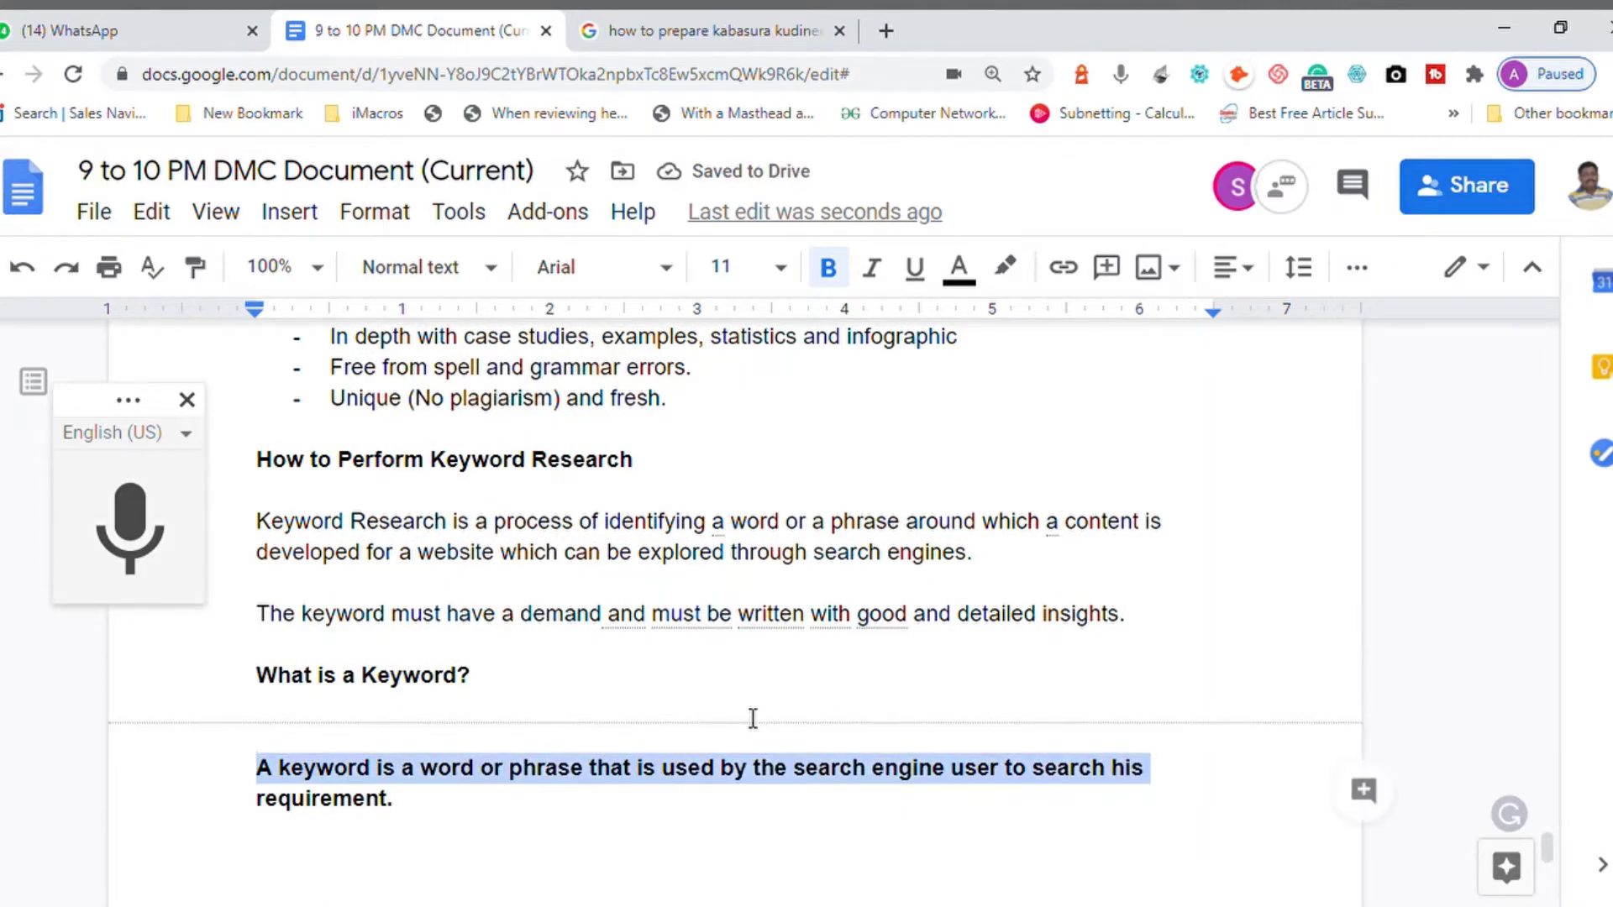
key("shift+End")
key("ctrl+b")
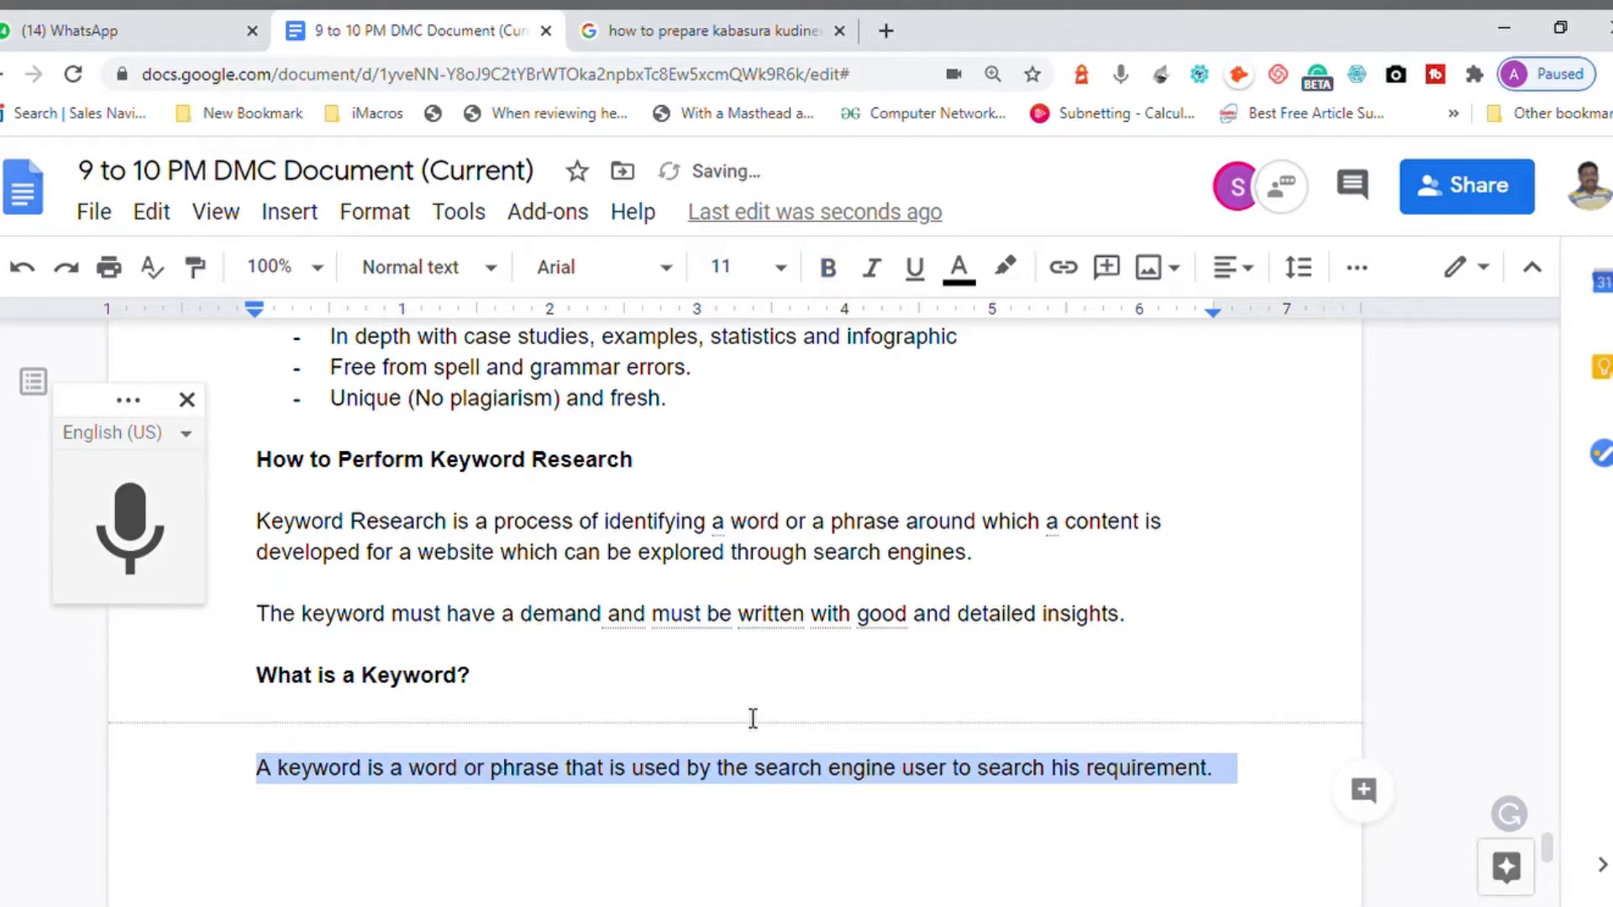
key("Down")
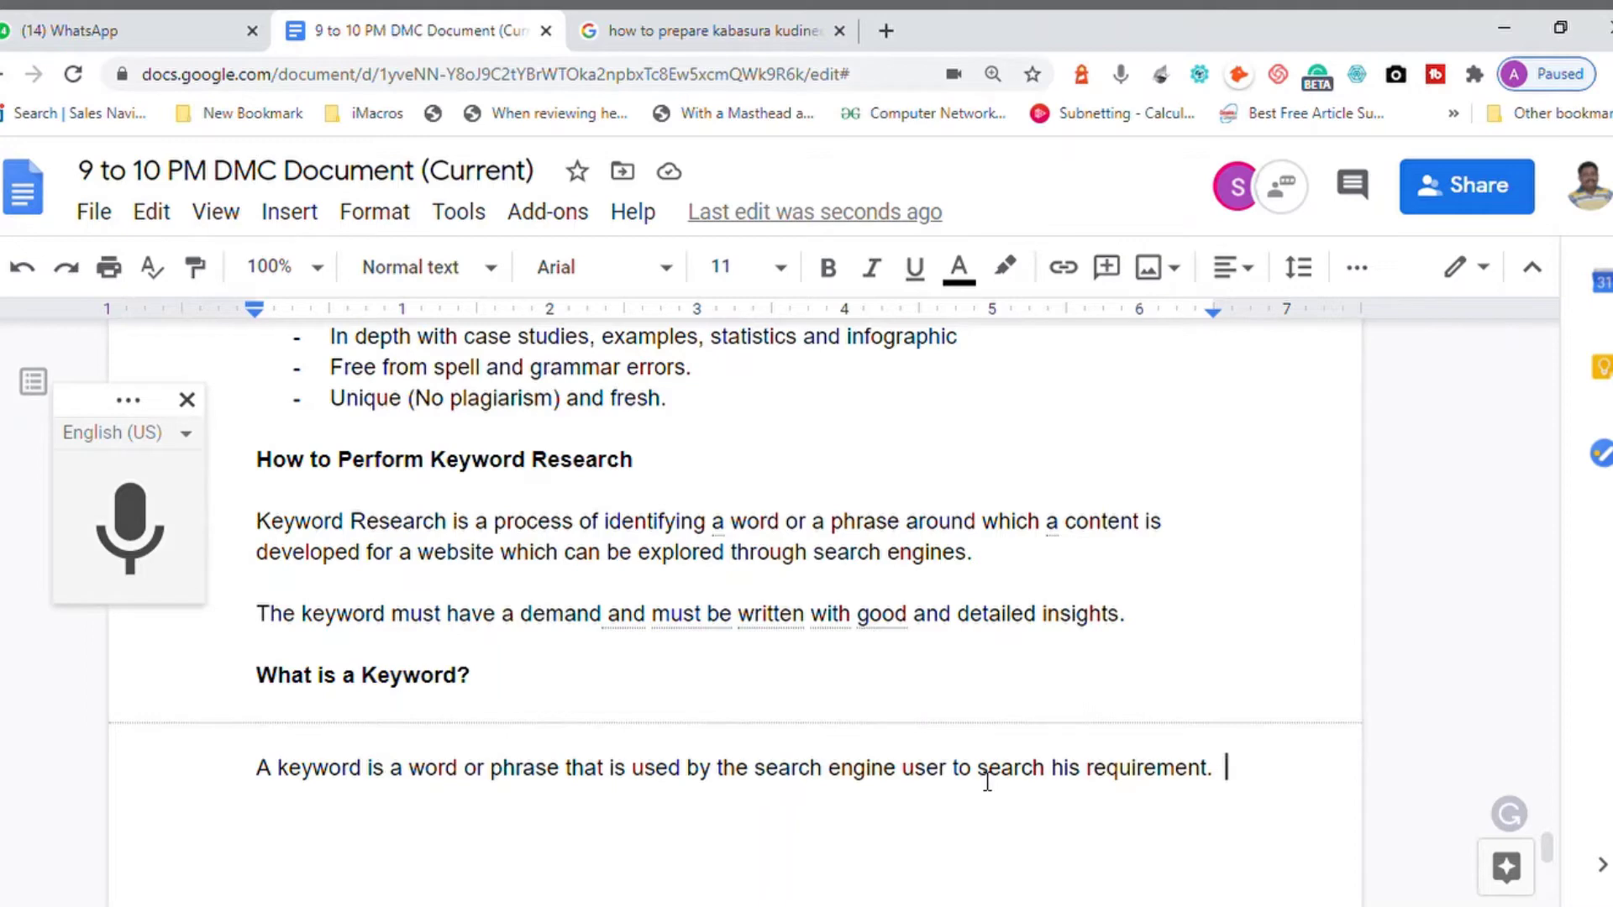
Add a paragraph below the definition reading "Key + Word = A word that acts as a Key to display relevant information to the query."
key("Return")
key("Return")
type("K")
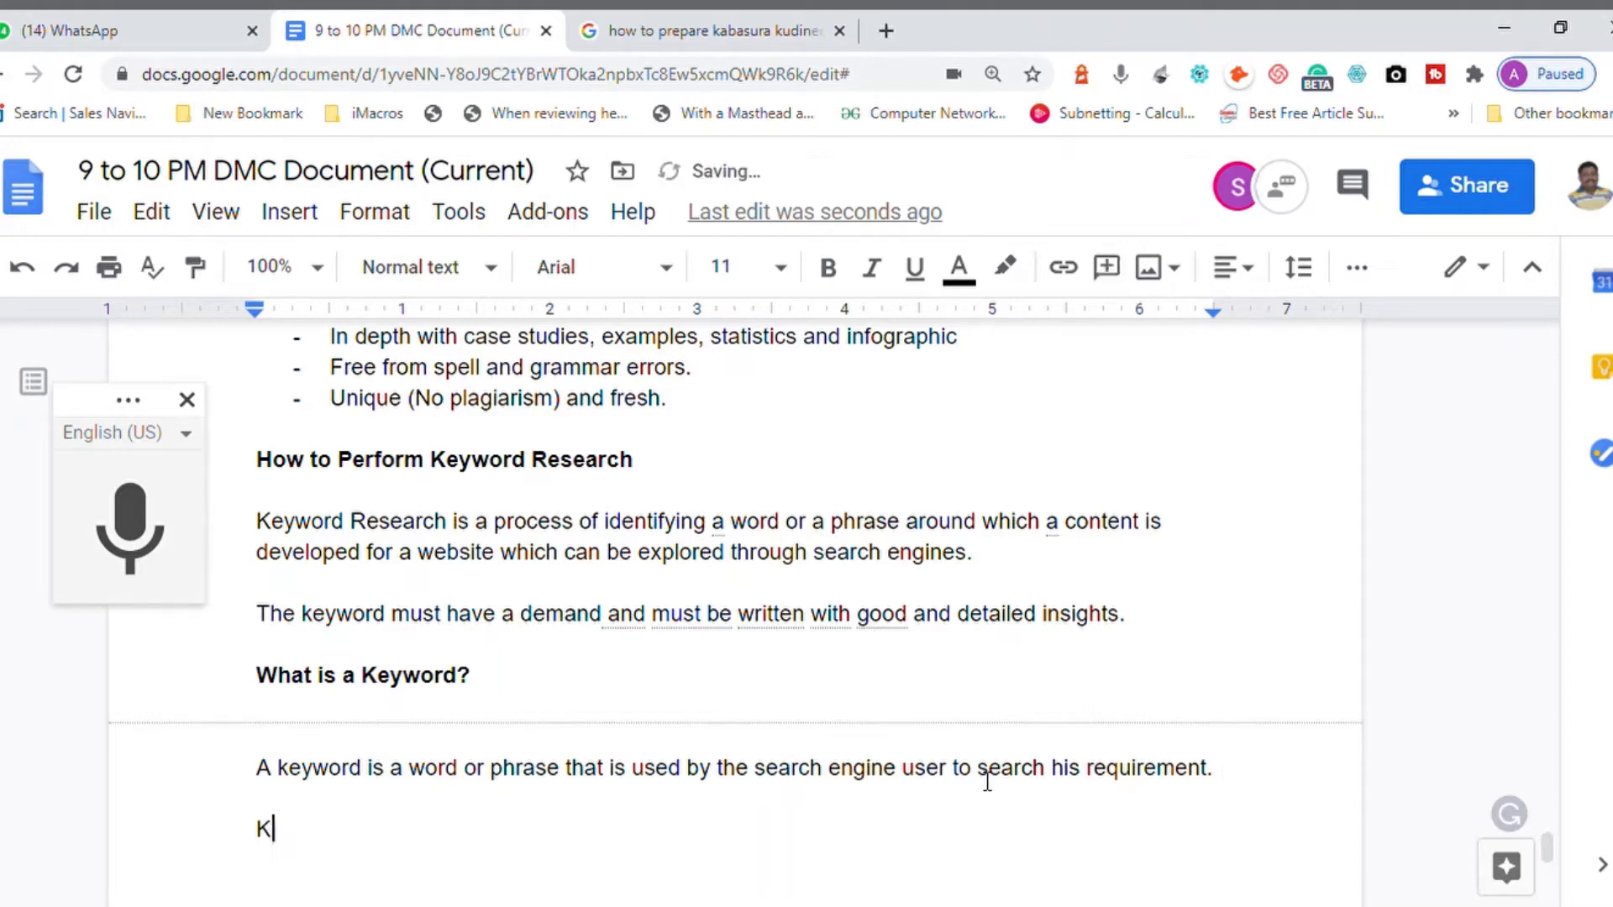
type("ey + Word = ")
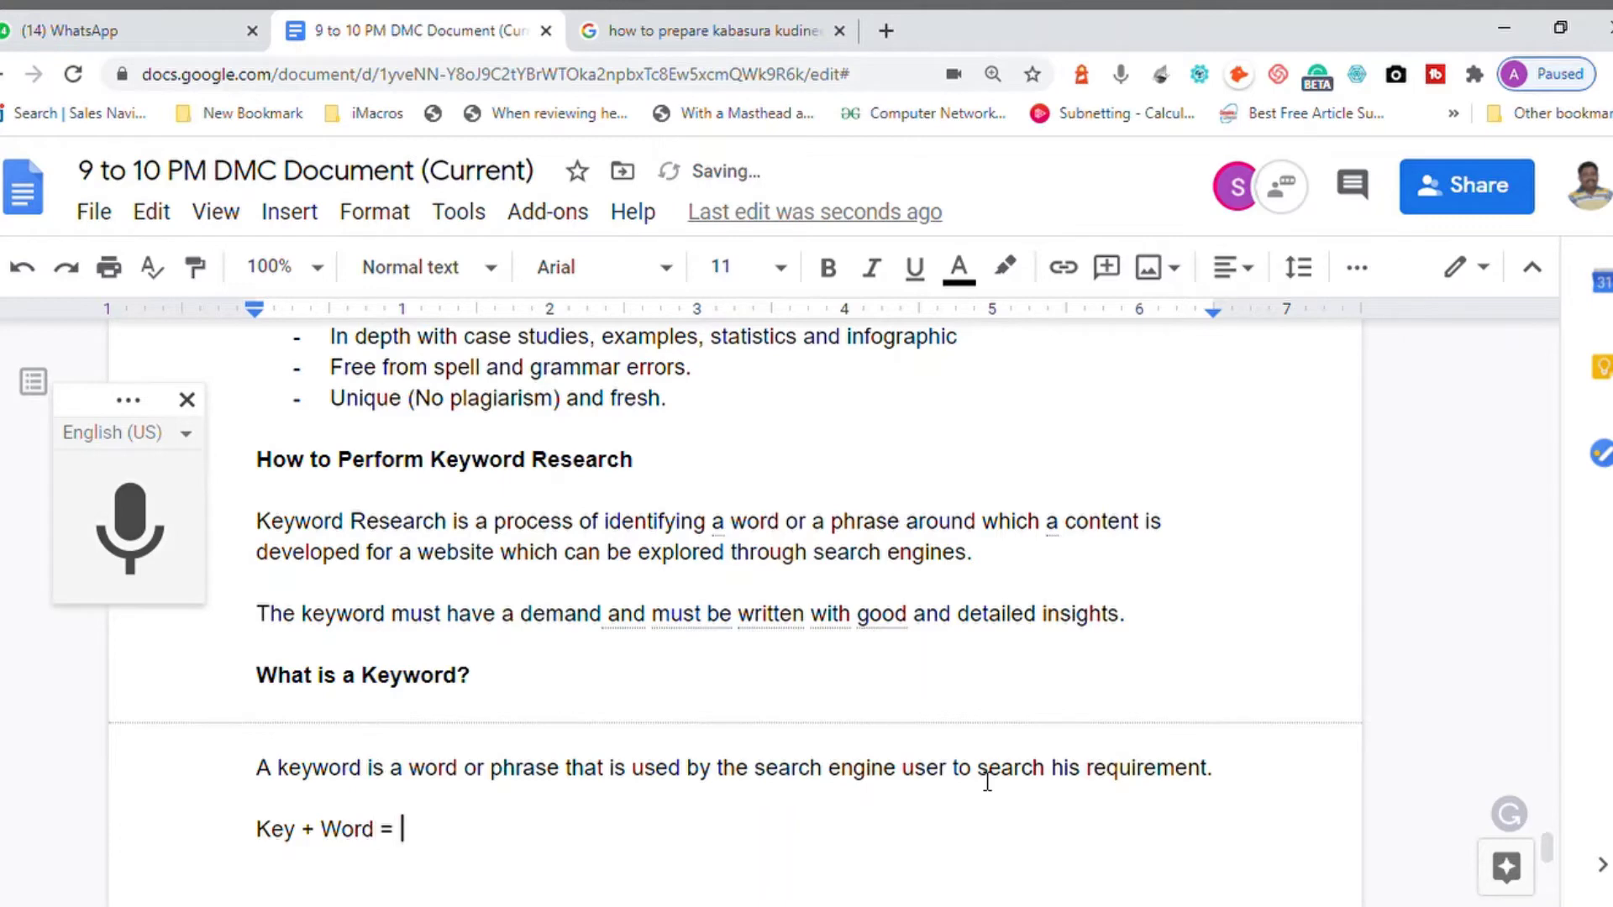
type("A word th")
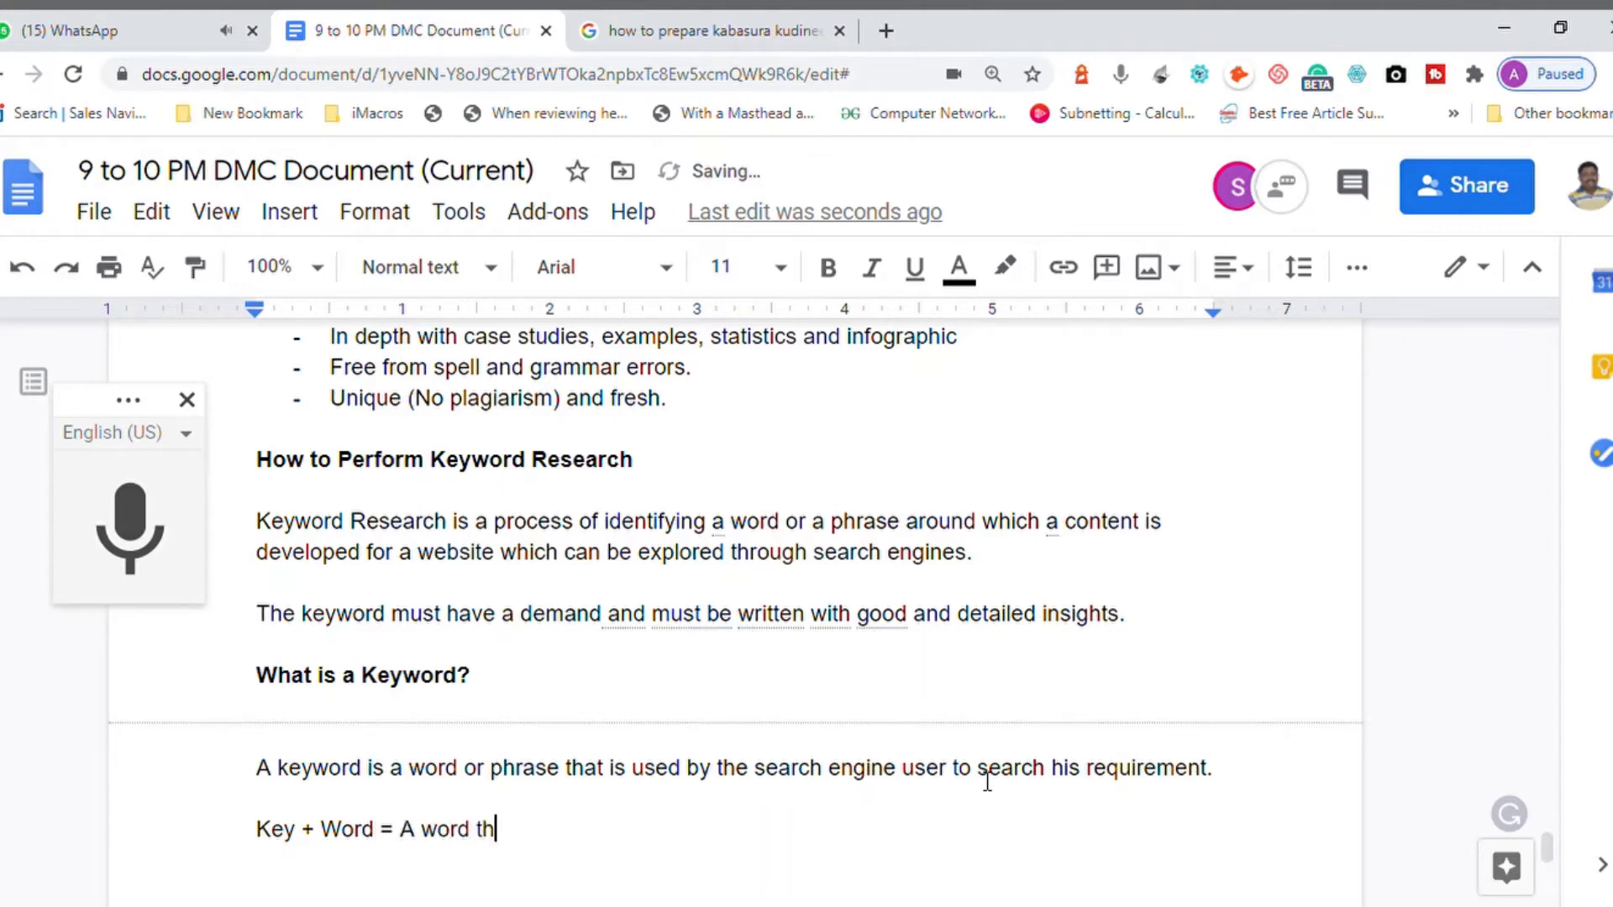
type("at acts as a Key")
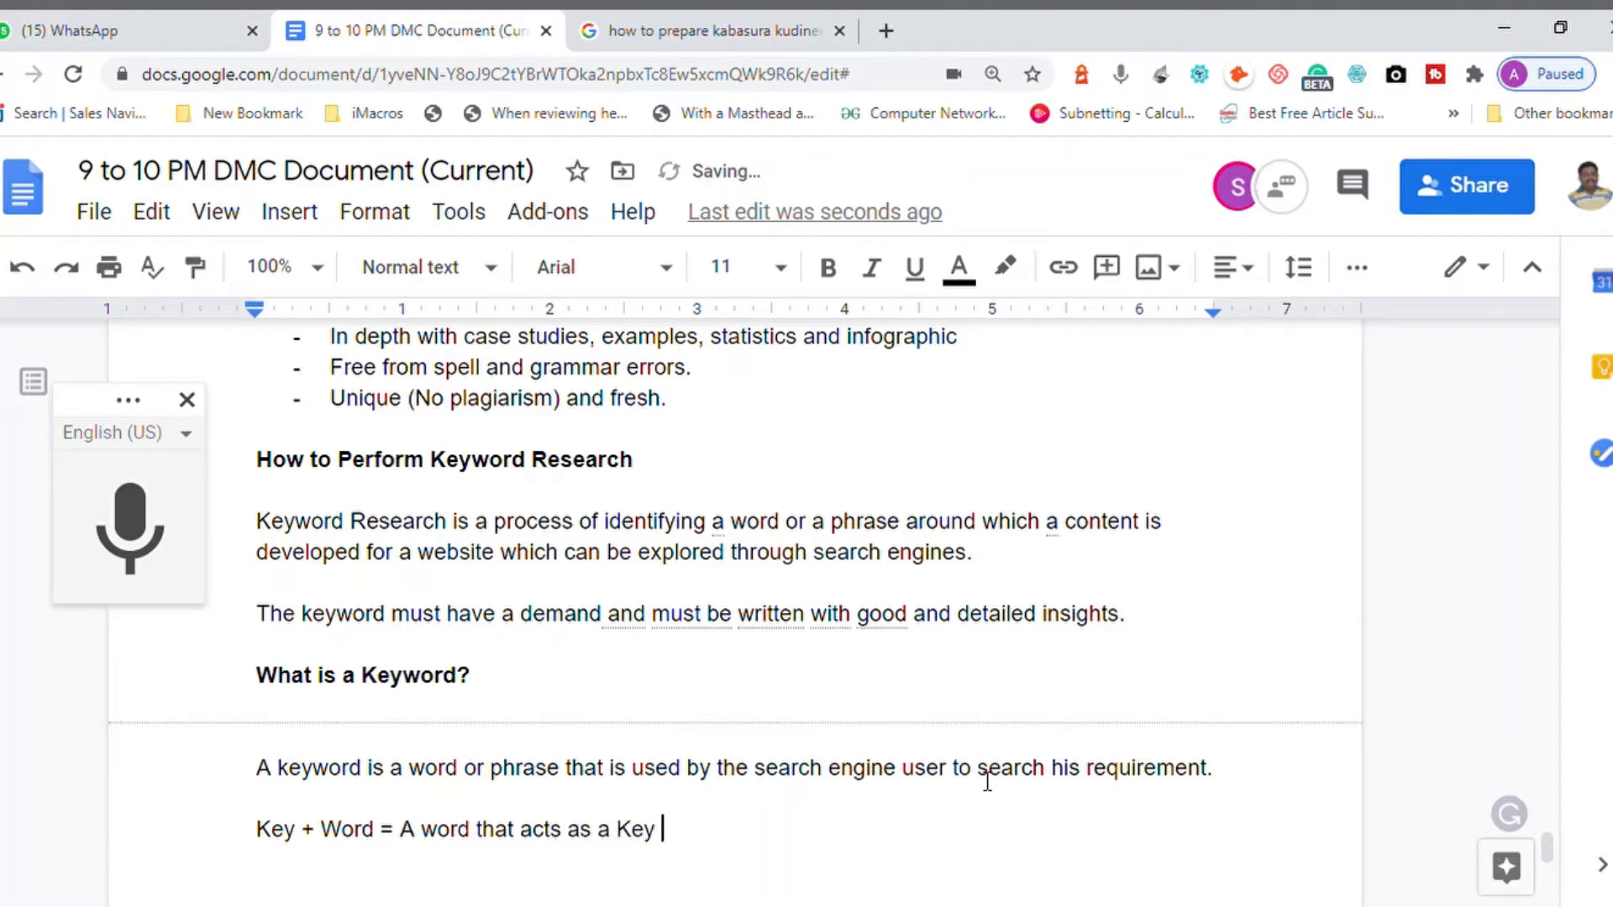
type(" to display r")
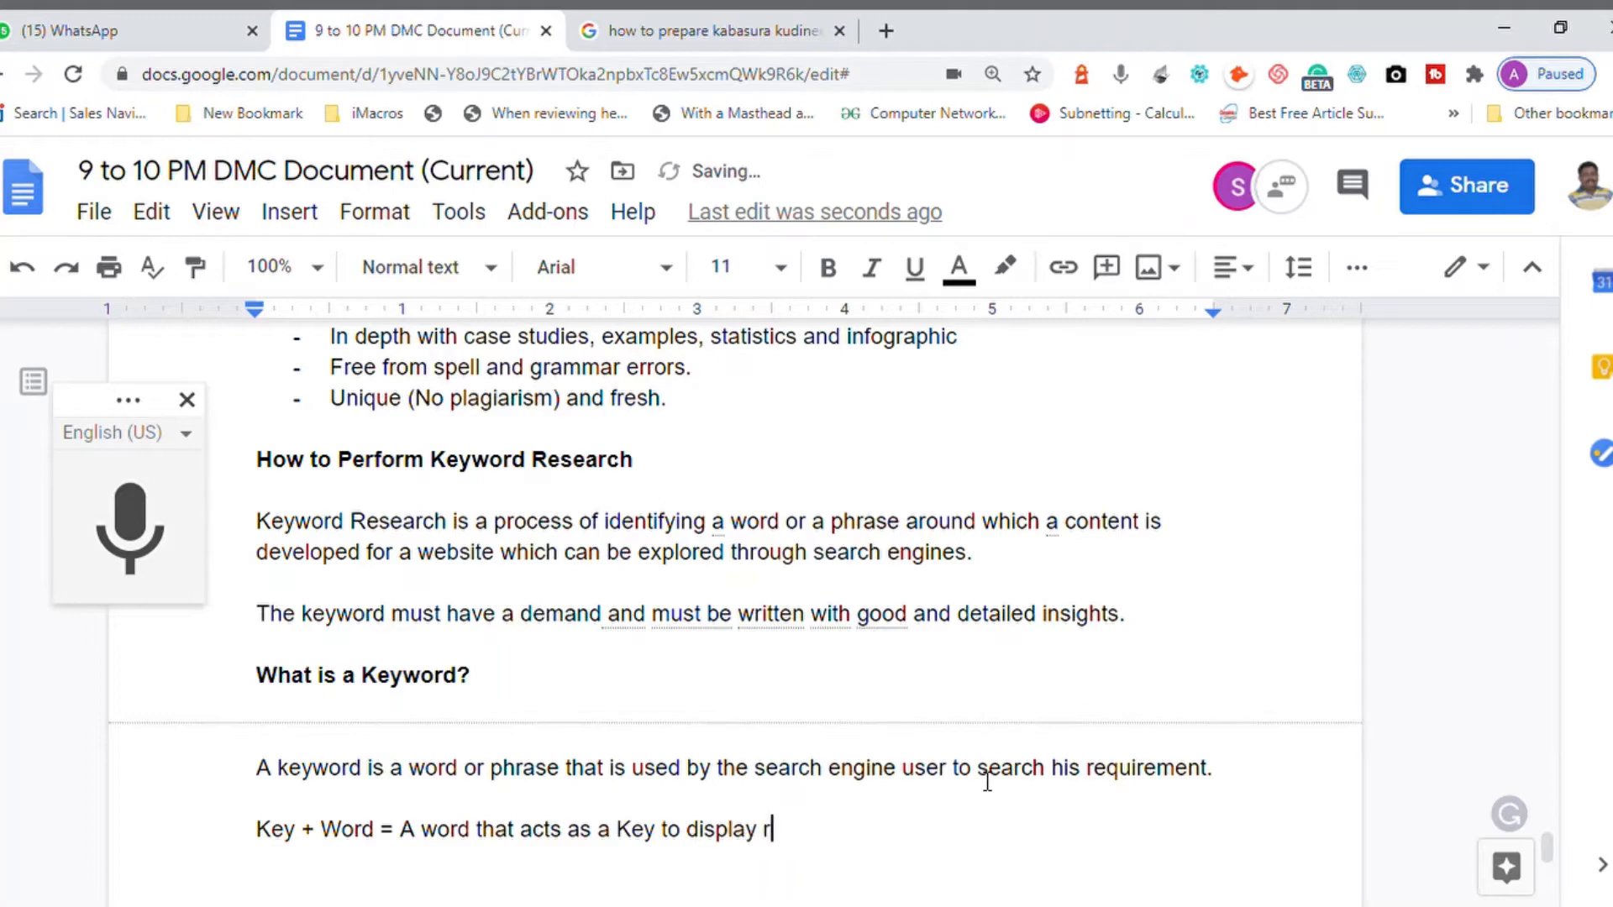
type("elevant information to")
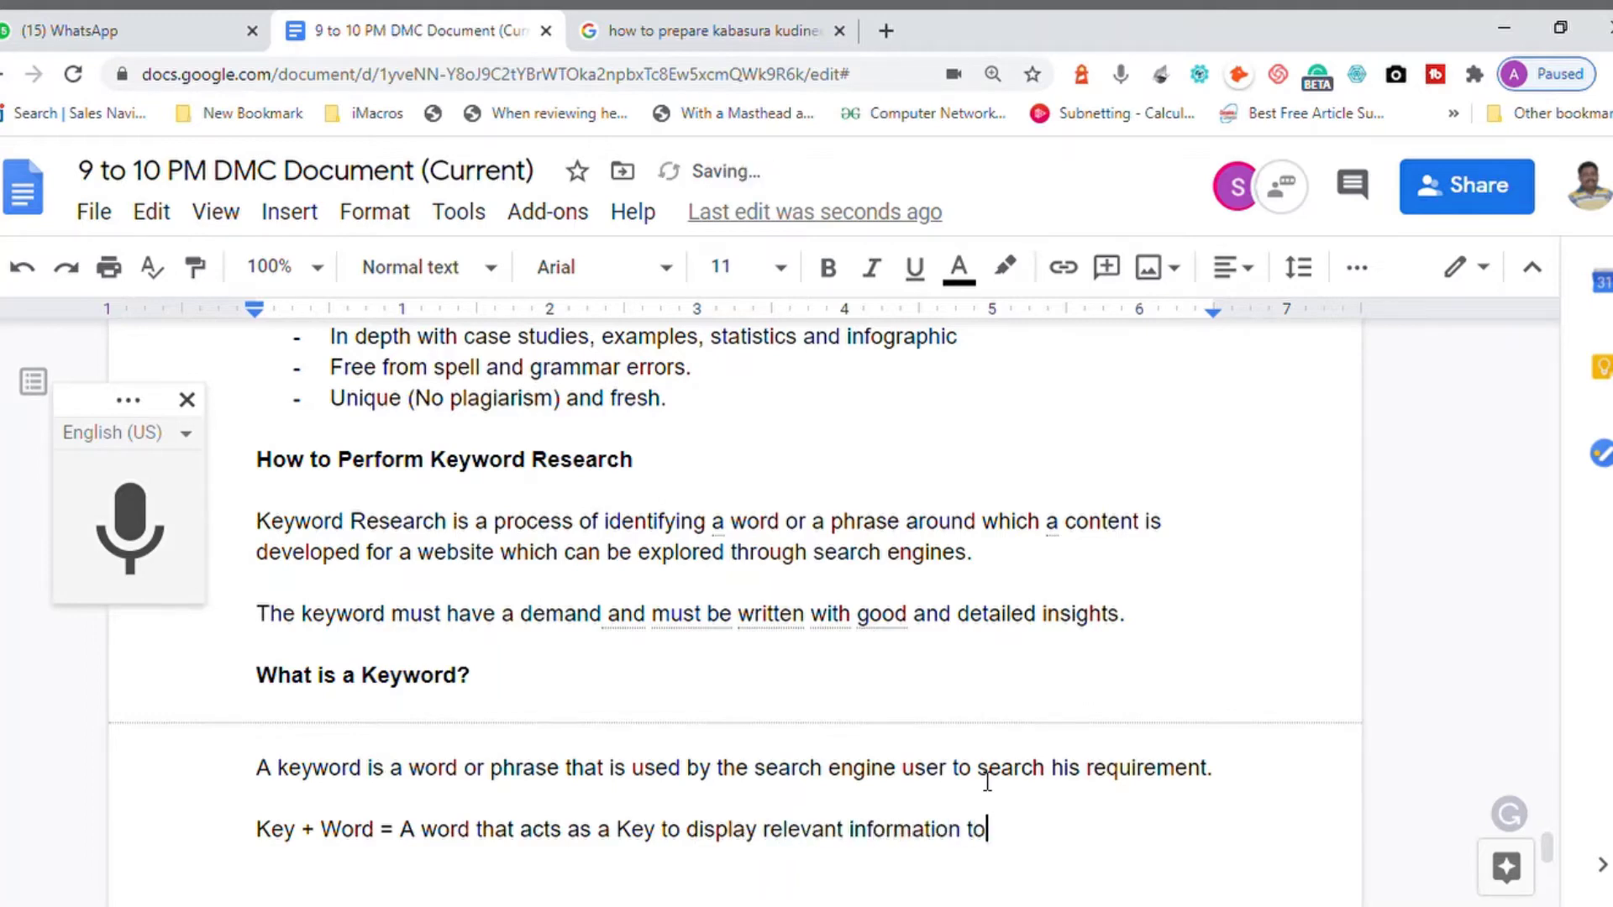
type(" the query.")
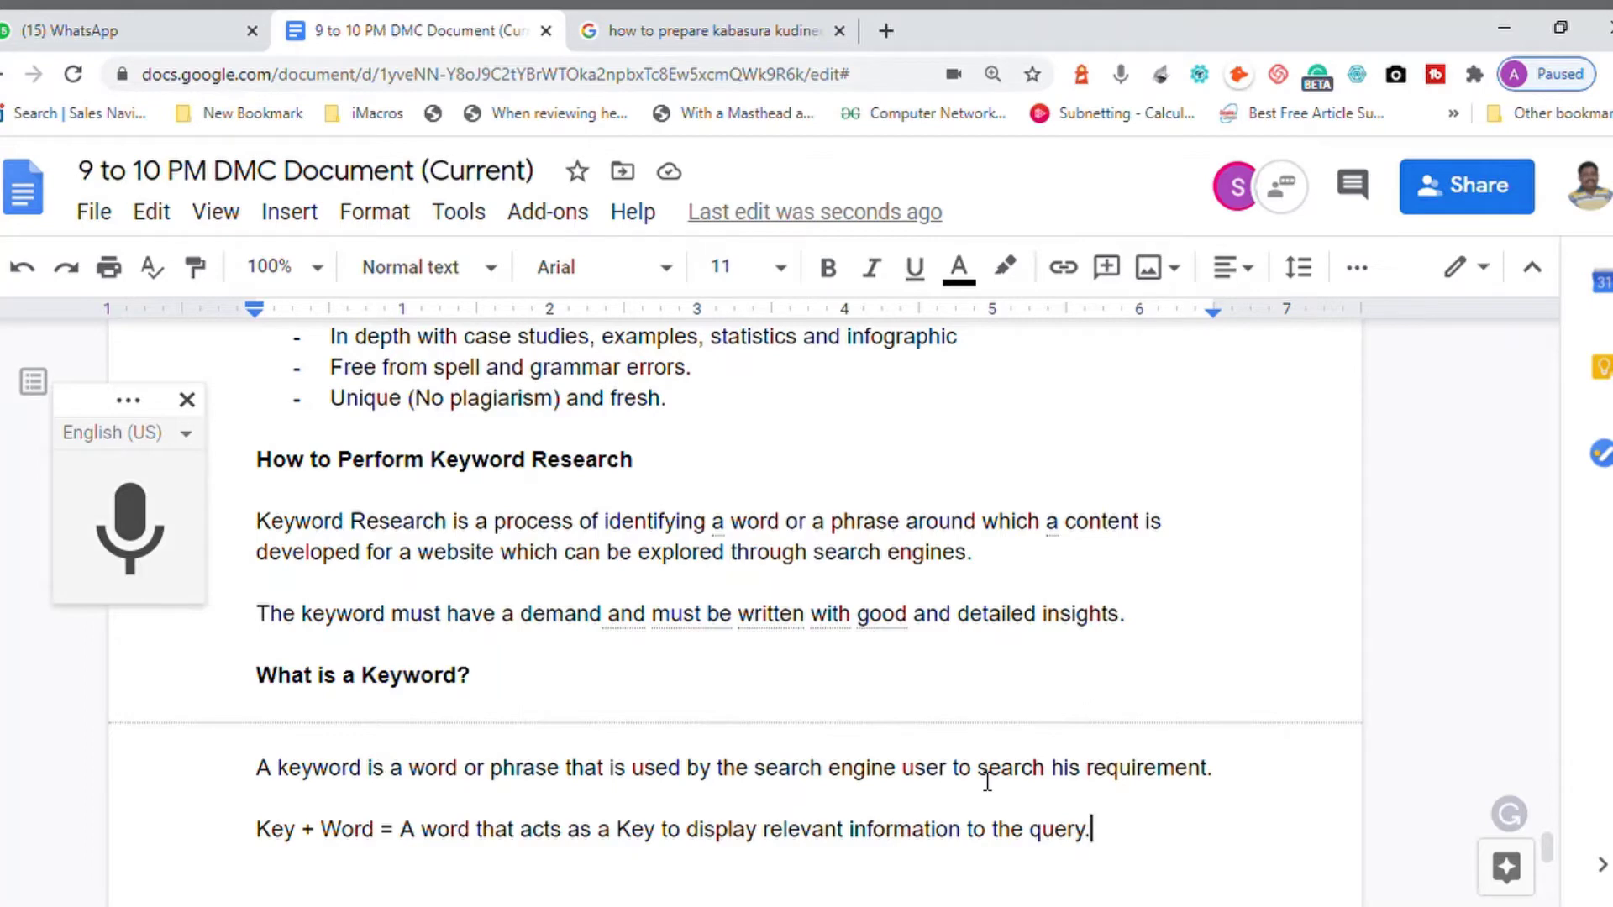
Insert two blank lines above the "What is a Keyword?" heading to move it down
key("Up")
key("Up")
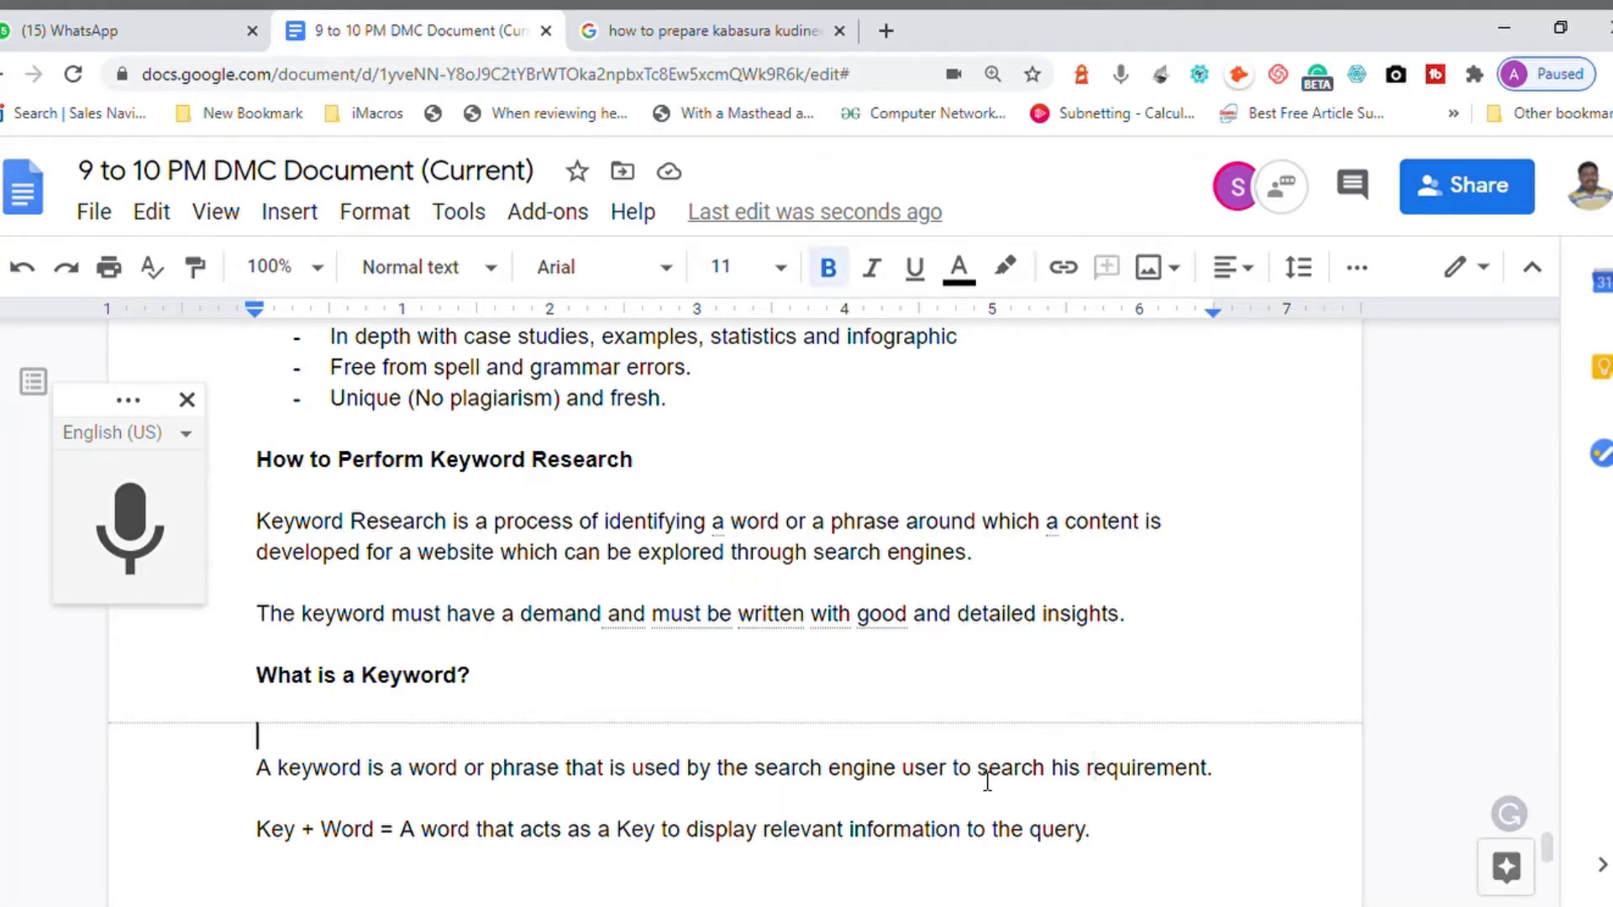
key("Up")
key("Left")
key("Home")
key("Return")
key("Return")
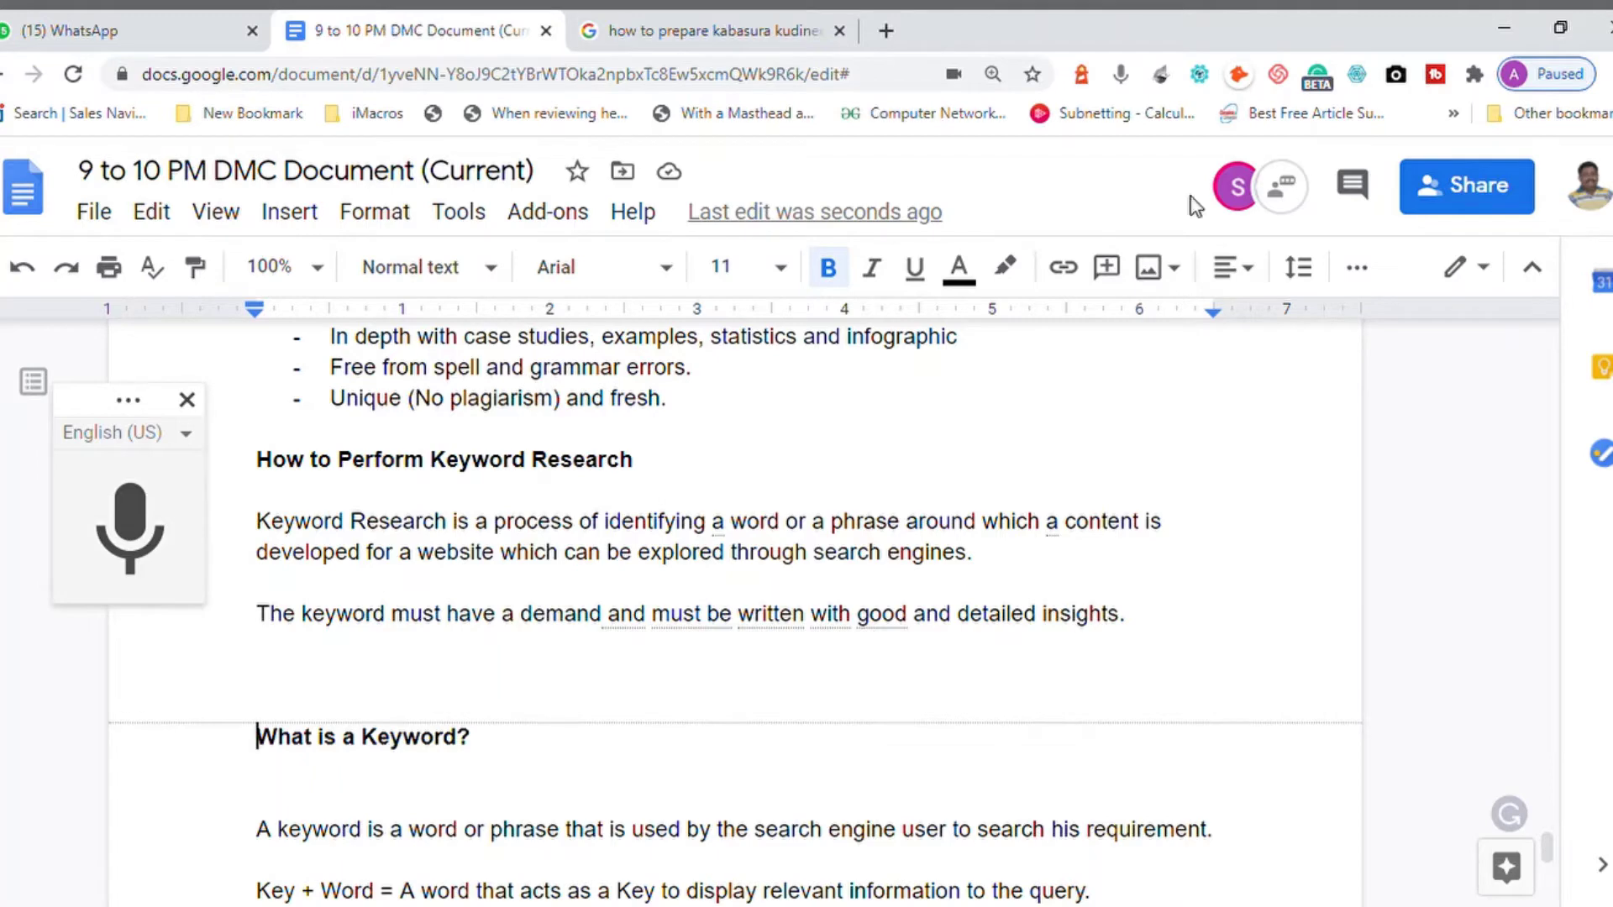
Switch to the Google results tab and search for "best south indian actor"
left_click(784, 30)
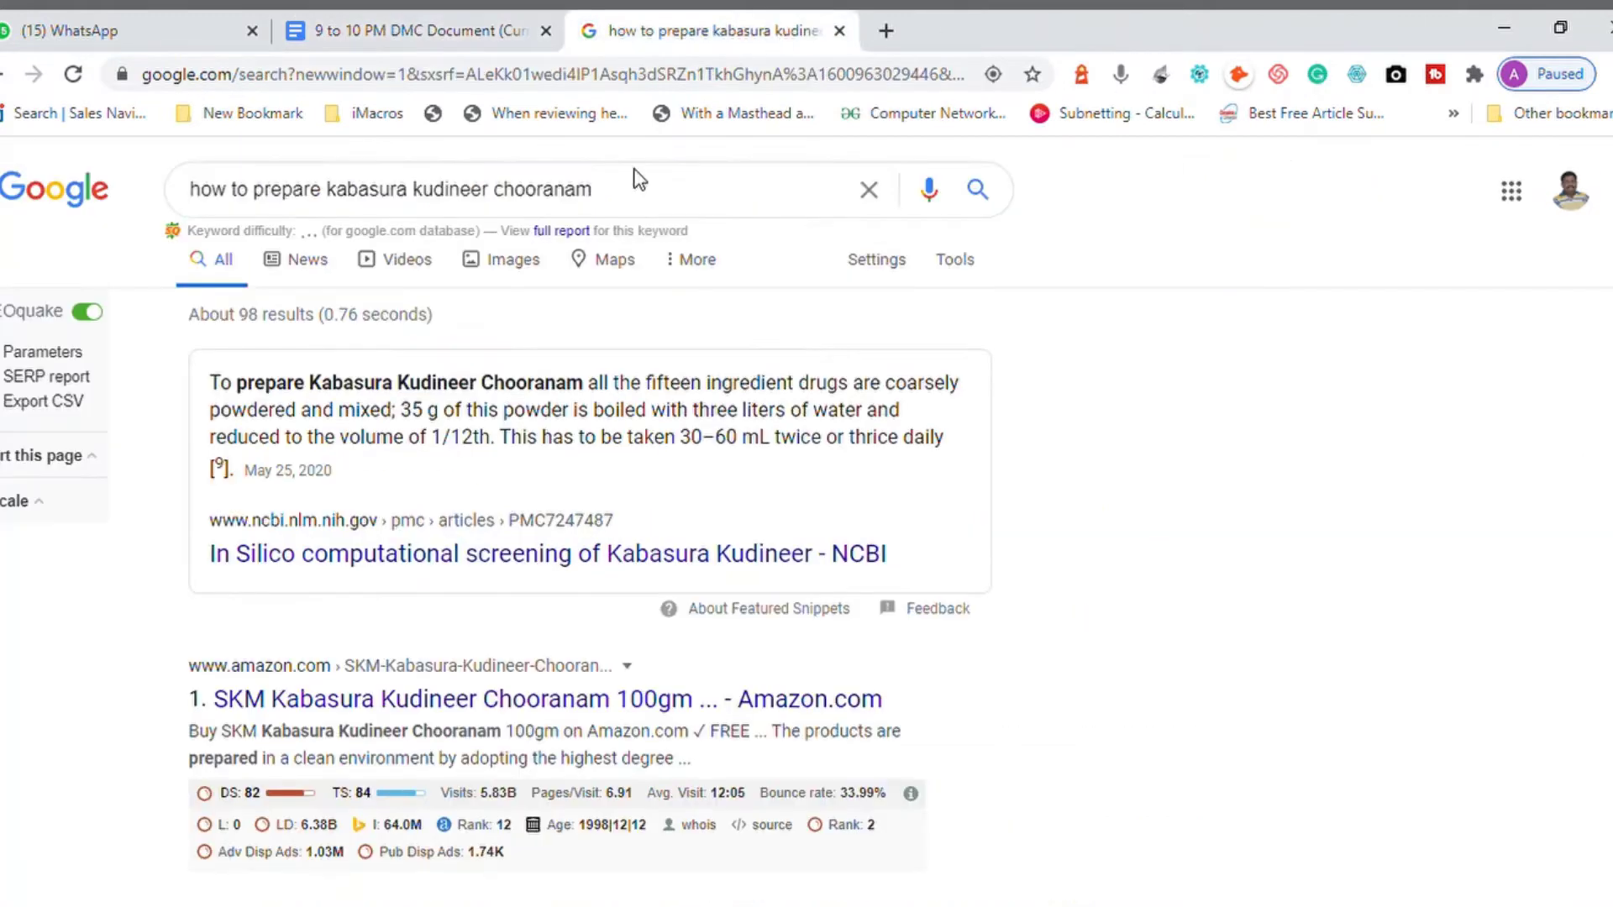
left_click(638, 206)
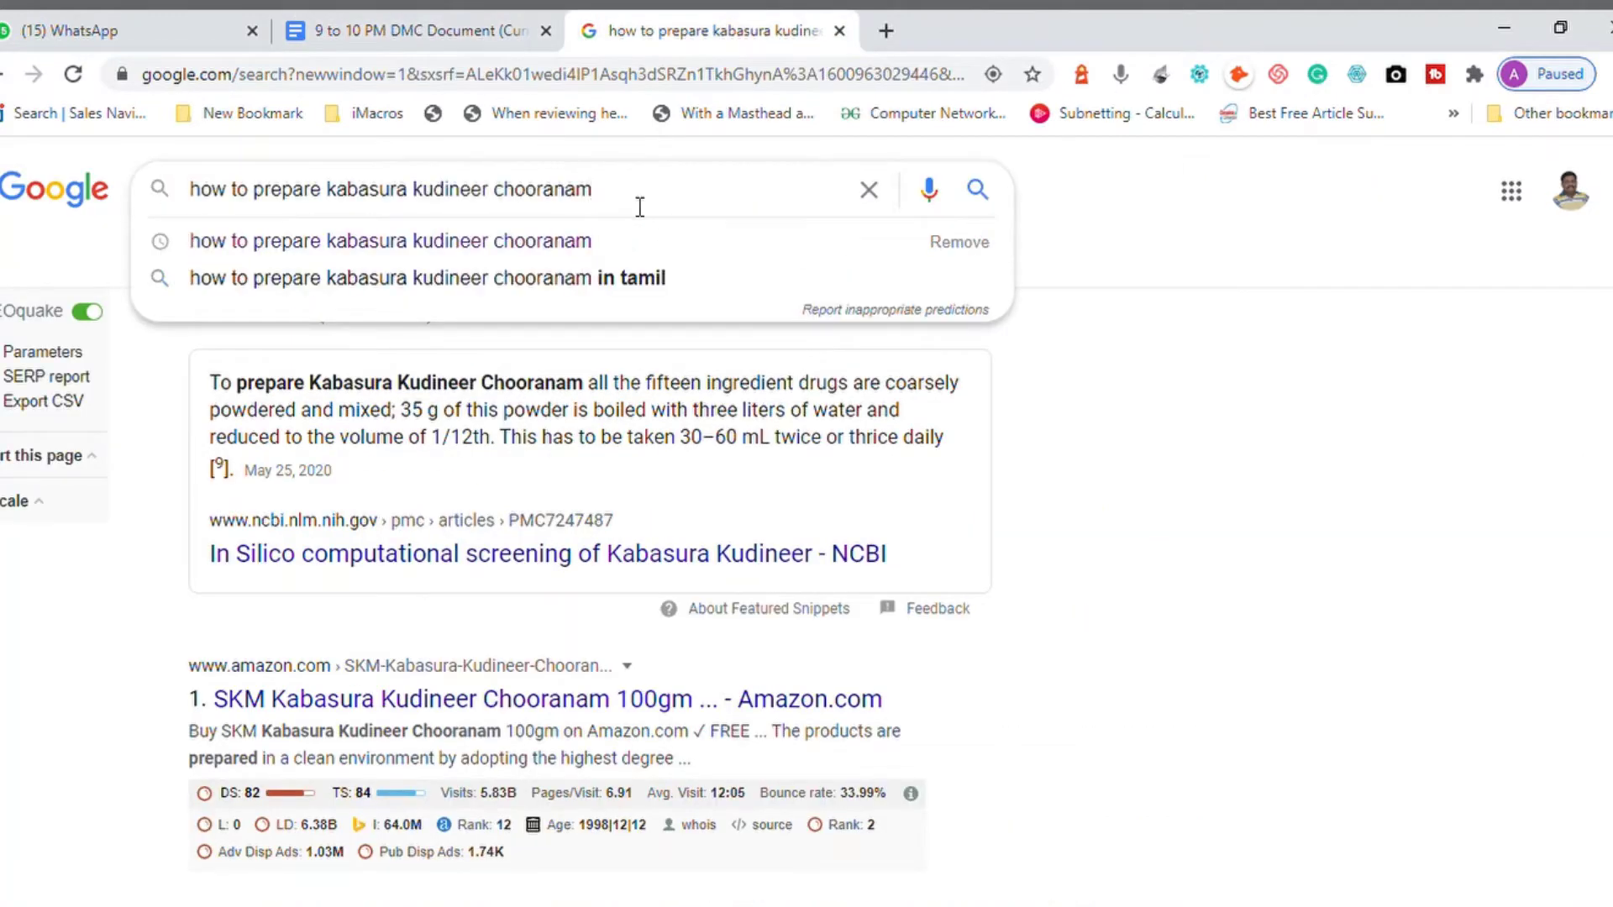
key("ctrl+a")
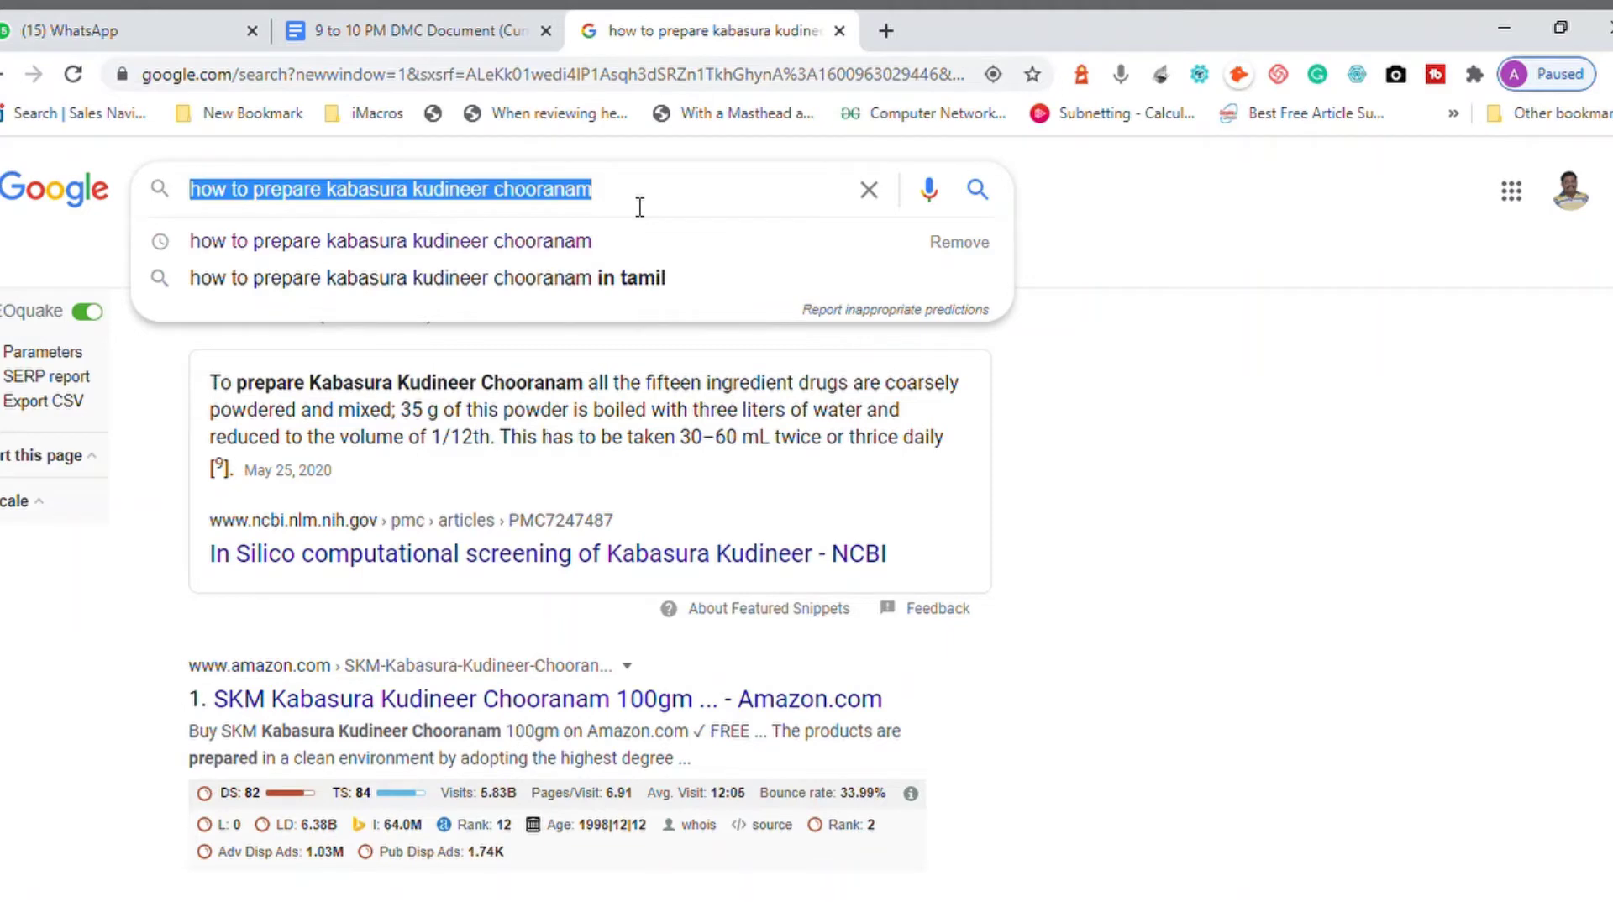
type("best s")
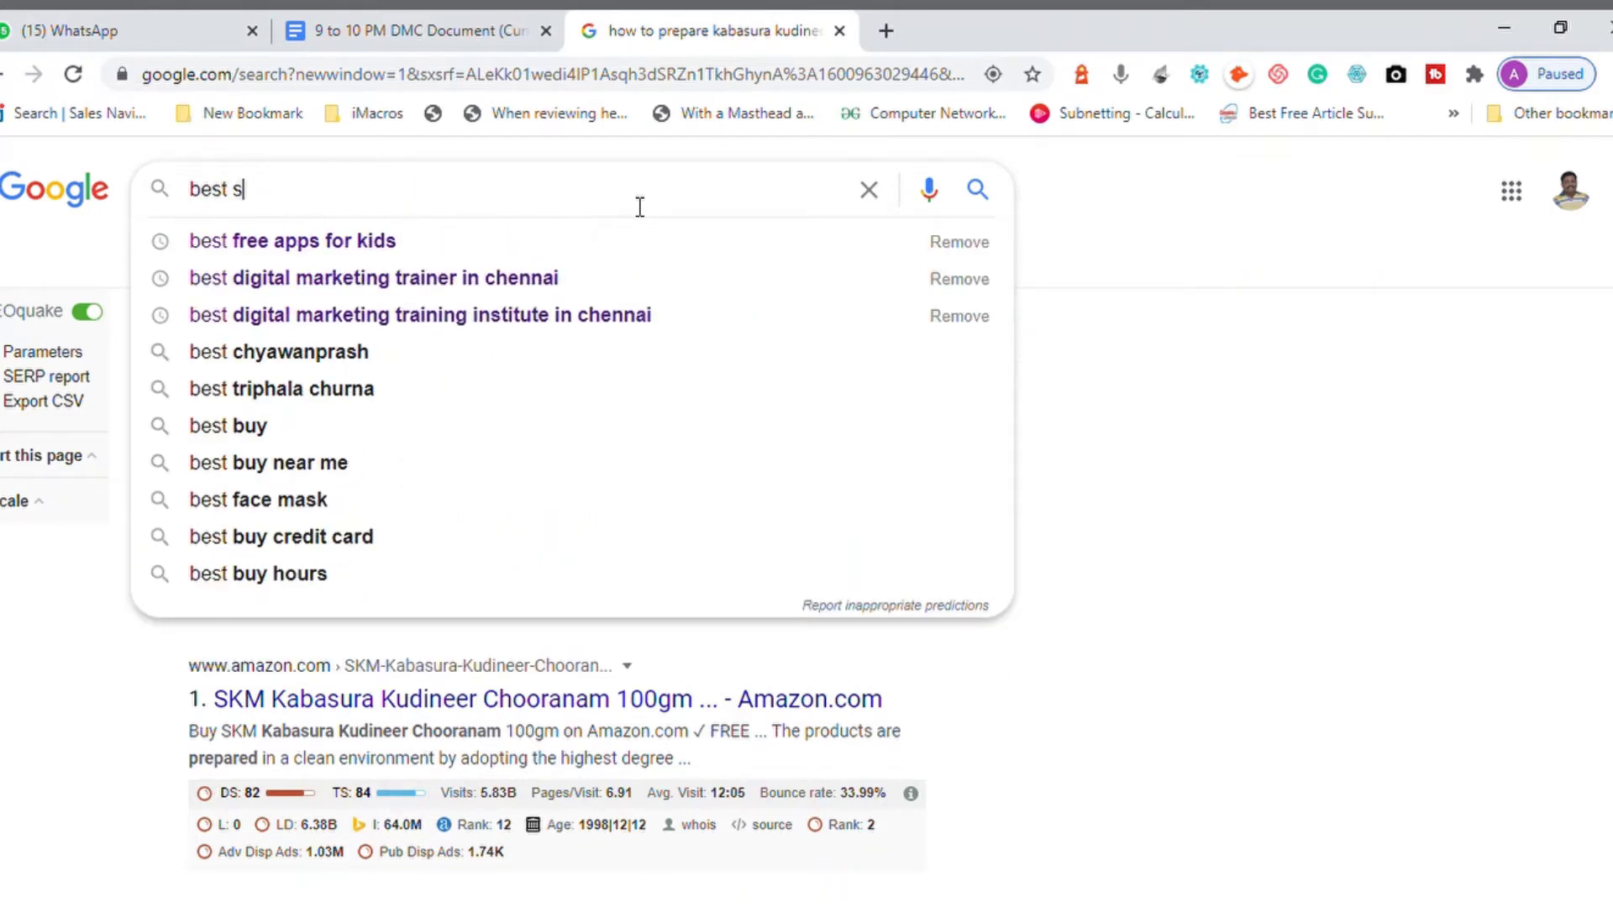
type("outh indian")
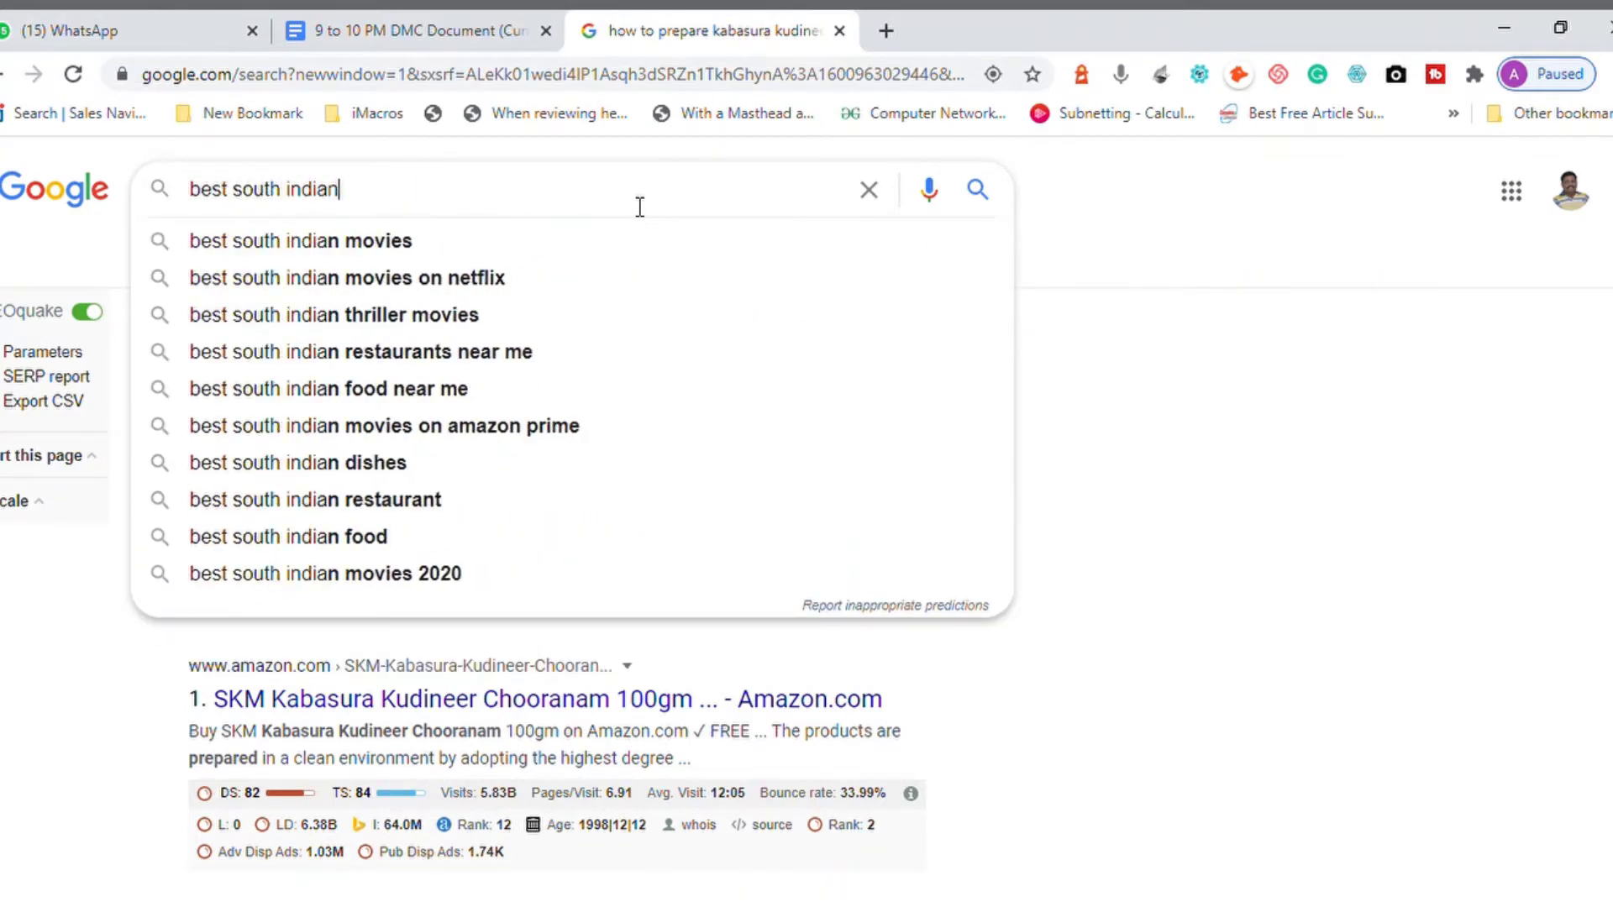
type(" act")
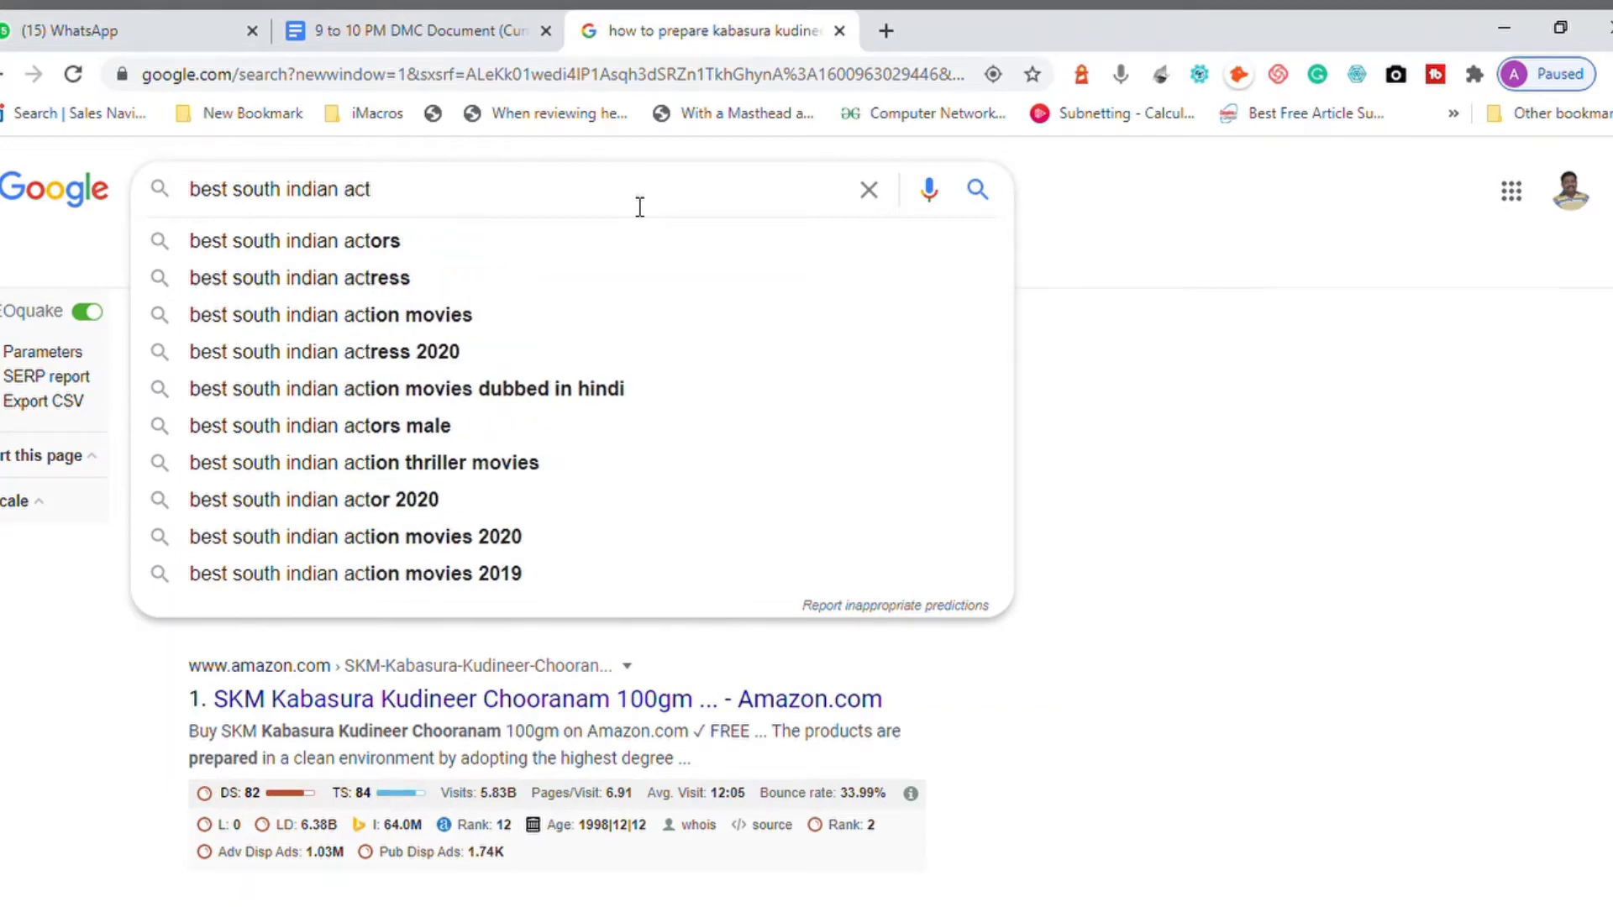
key("Down")
key("BackSpace")
key("Return")
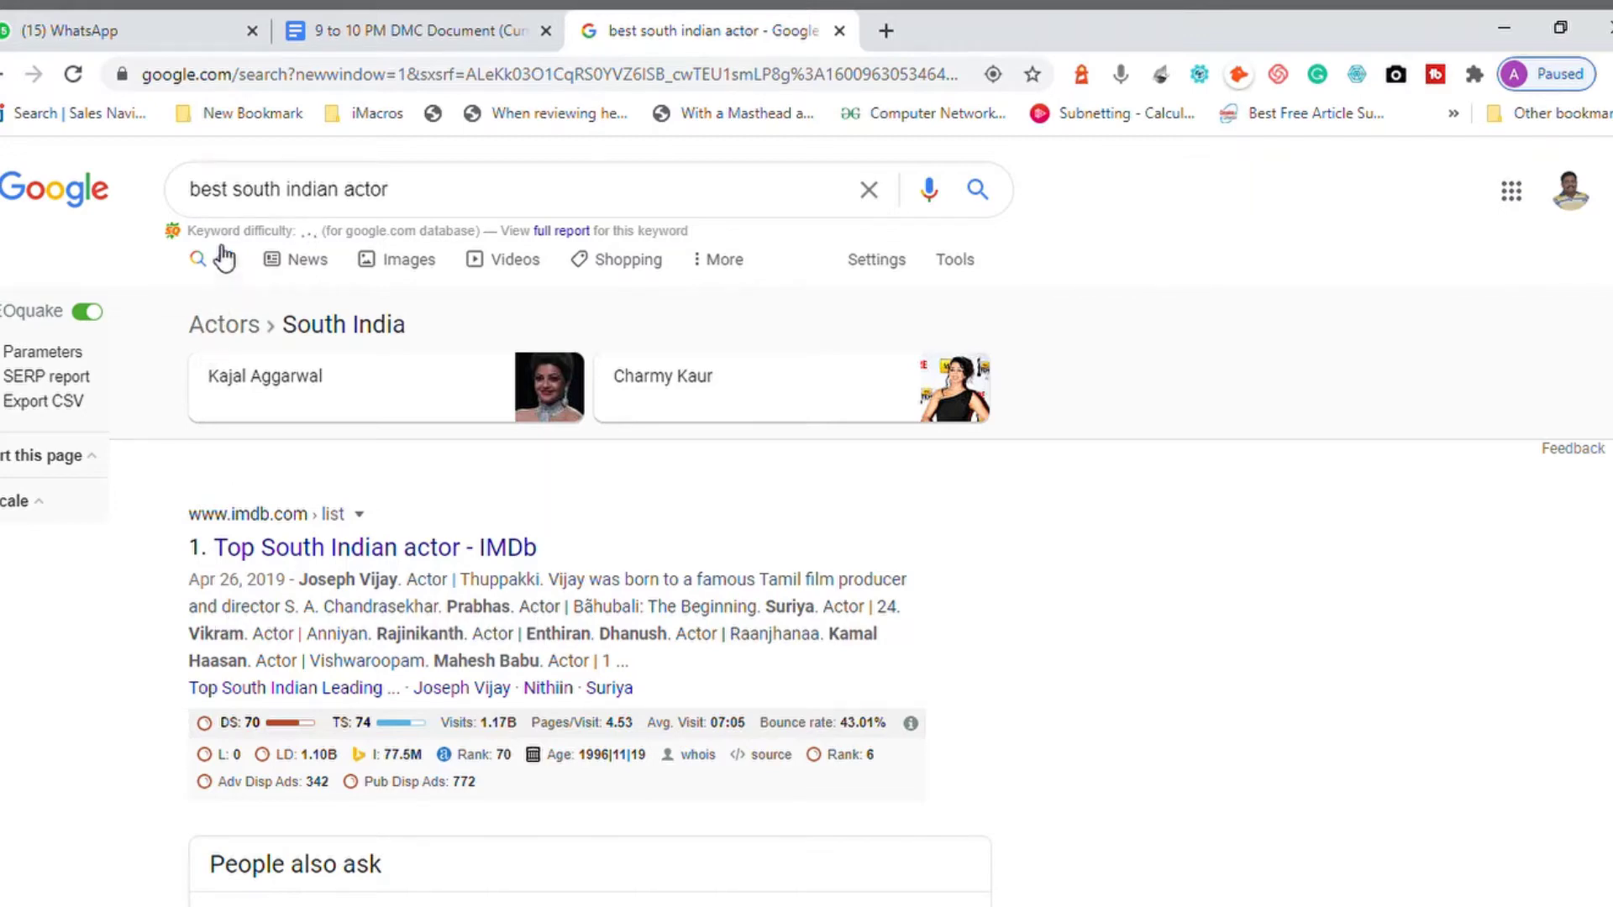
Highlight each word of the search query "best south indian actor" in turn, and close the suggestions
double_click(206, 198)
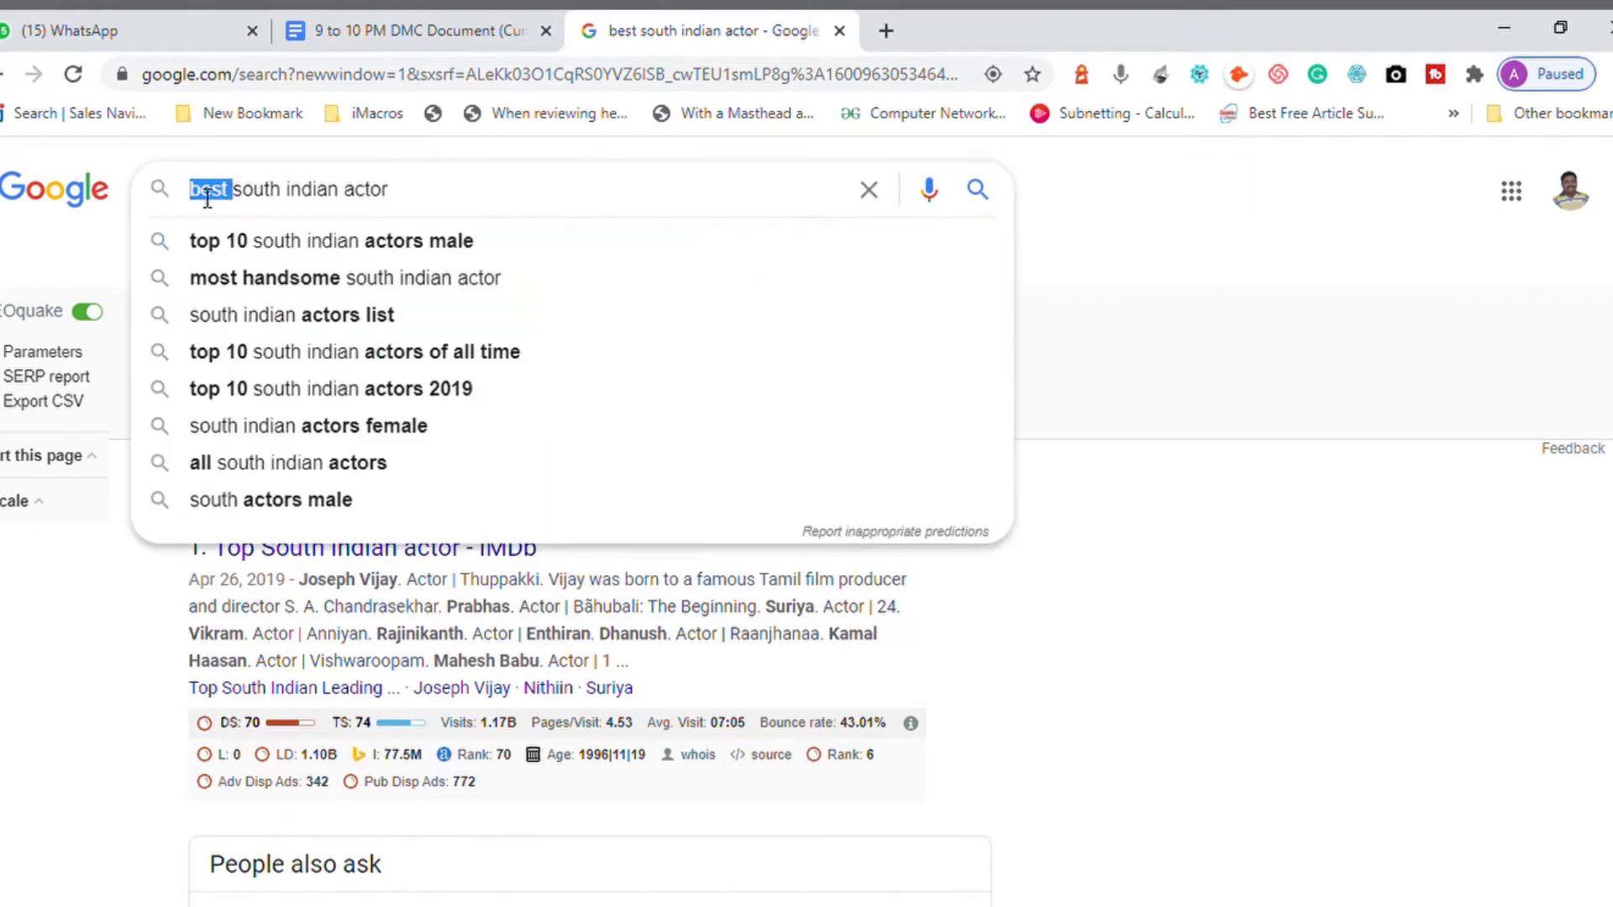
double_click(260, 198)
double_click(322, 198)
double_click(365, 198)
left_click(1341, 630)
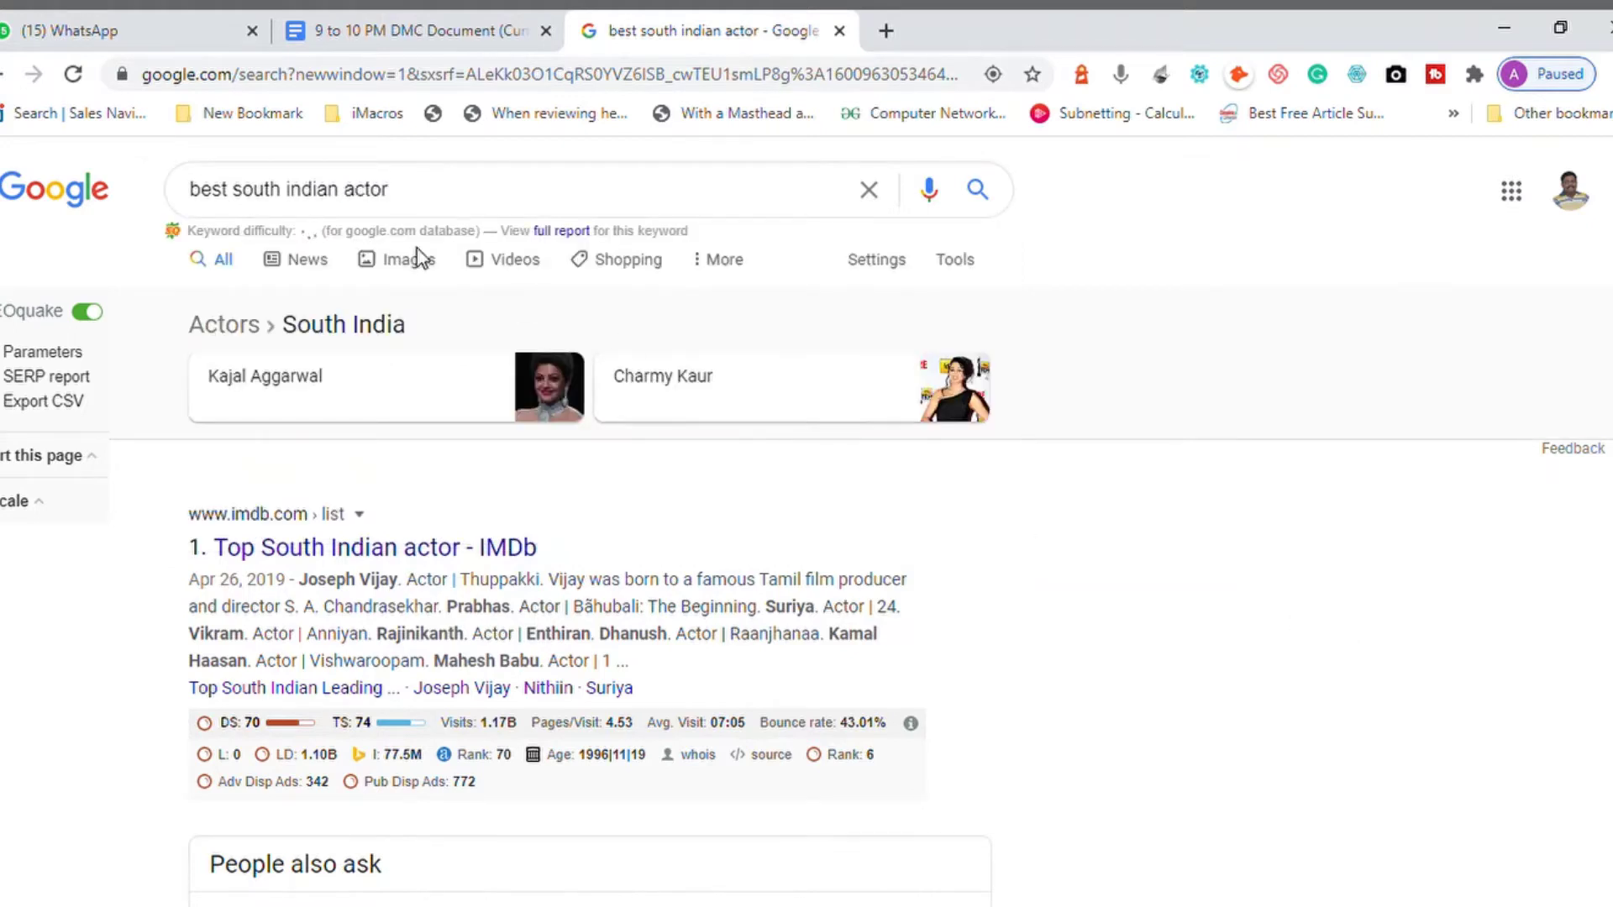
Find the word "best" within the search results page and go through its matches one after another
double_click(220, 206)
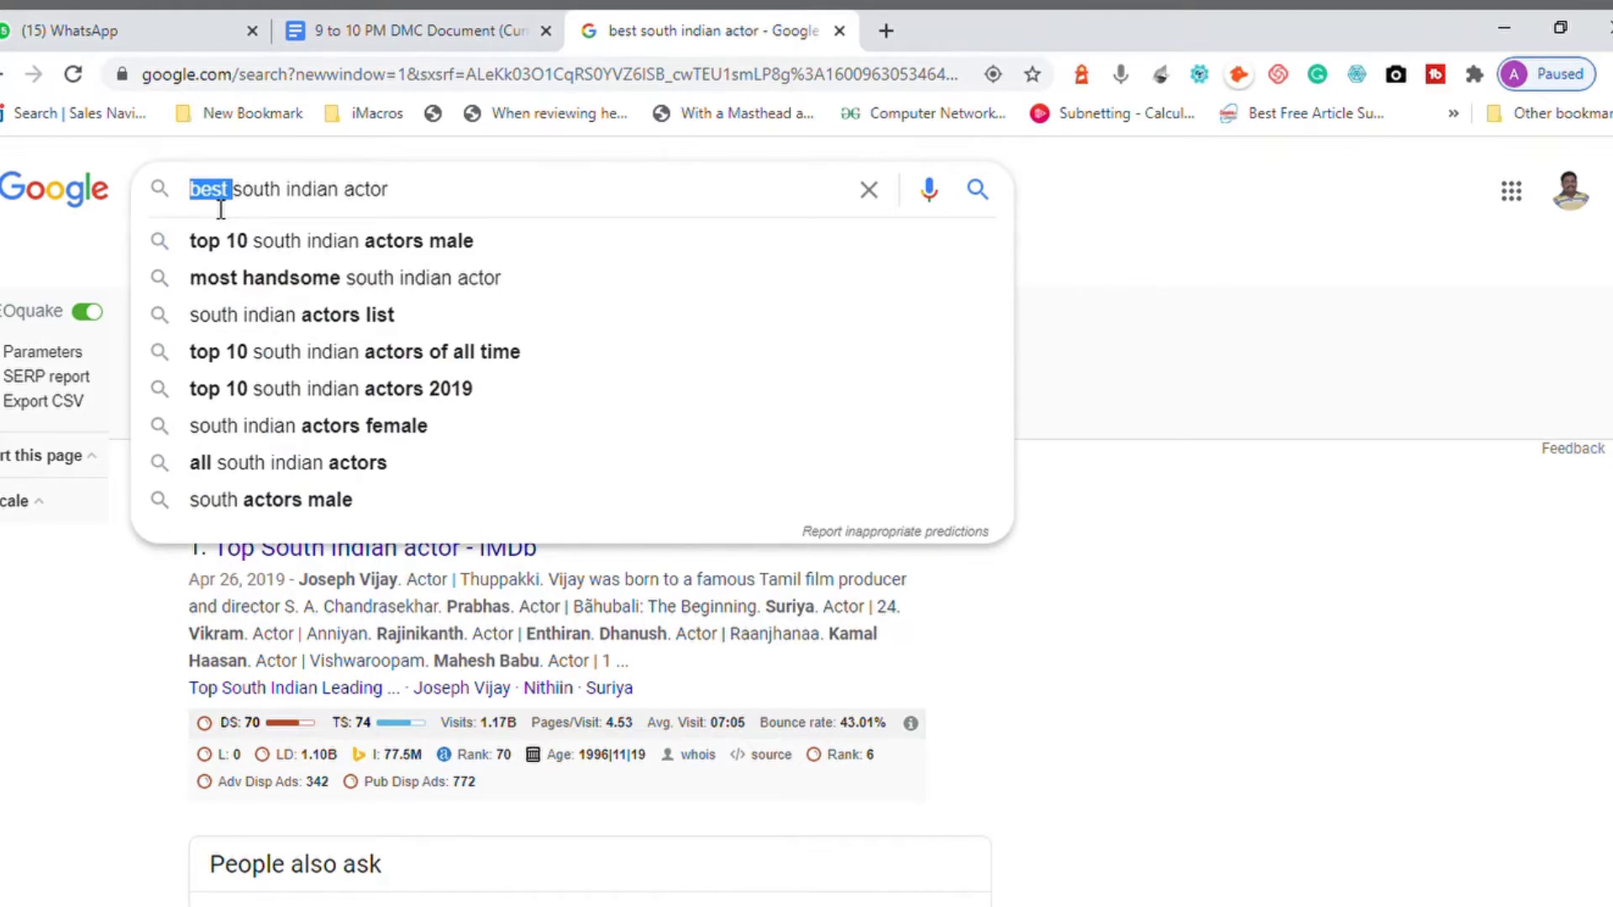
key("ctrl+f")
key("Return")
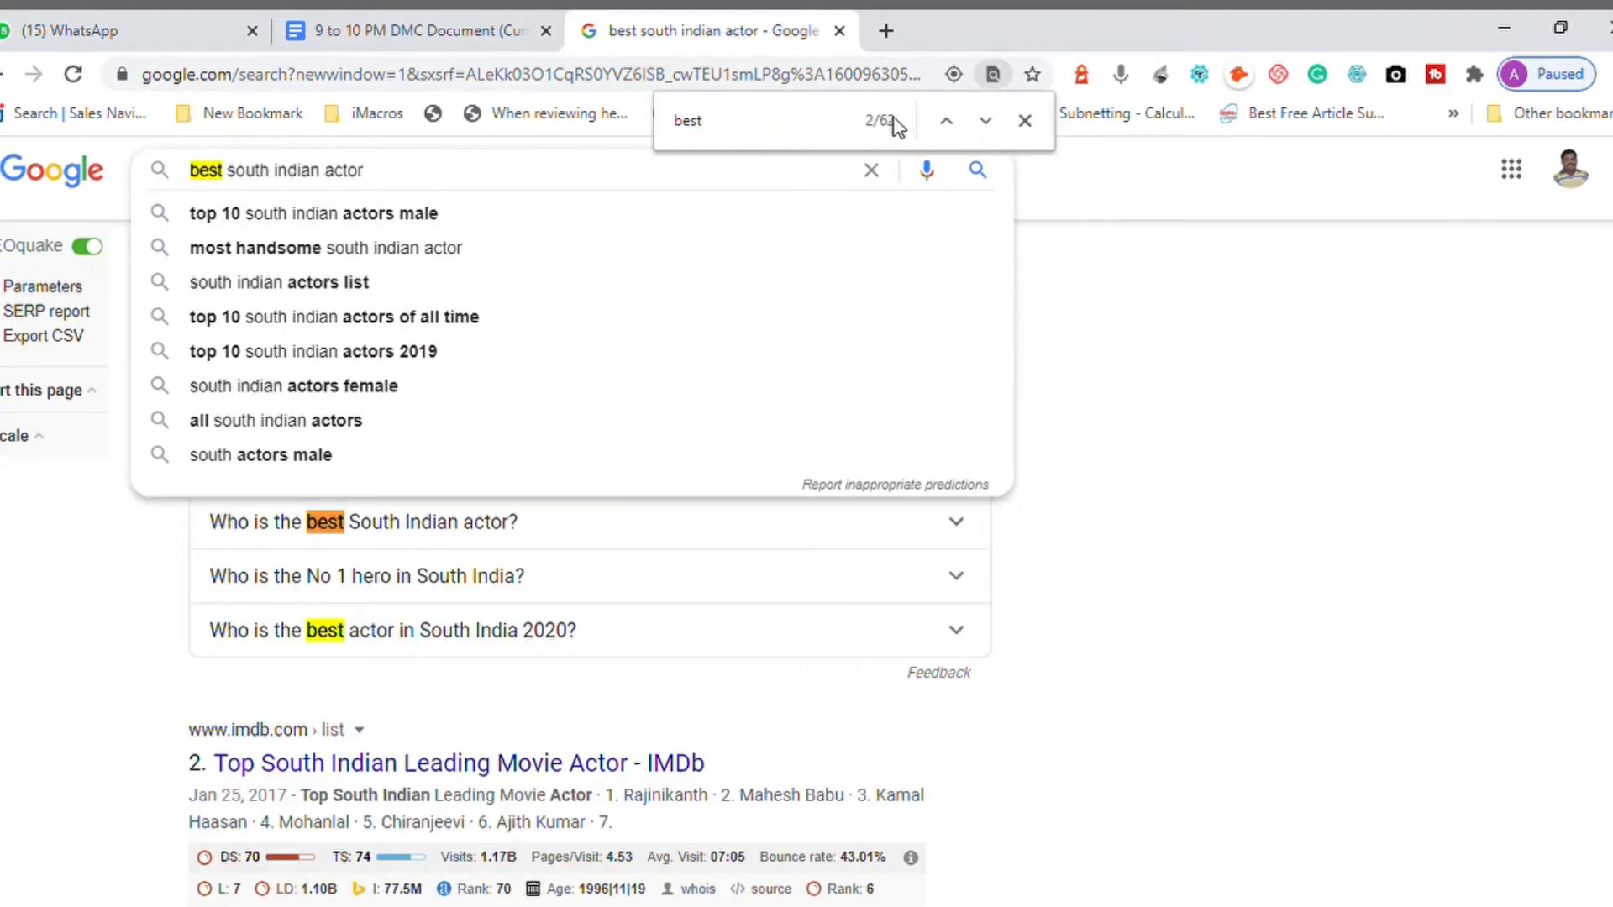
left_click(881, 141)
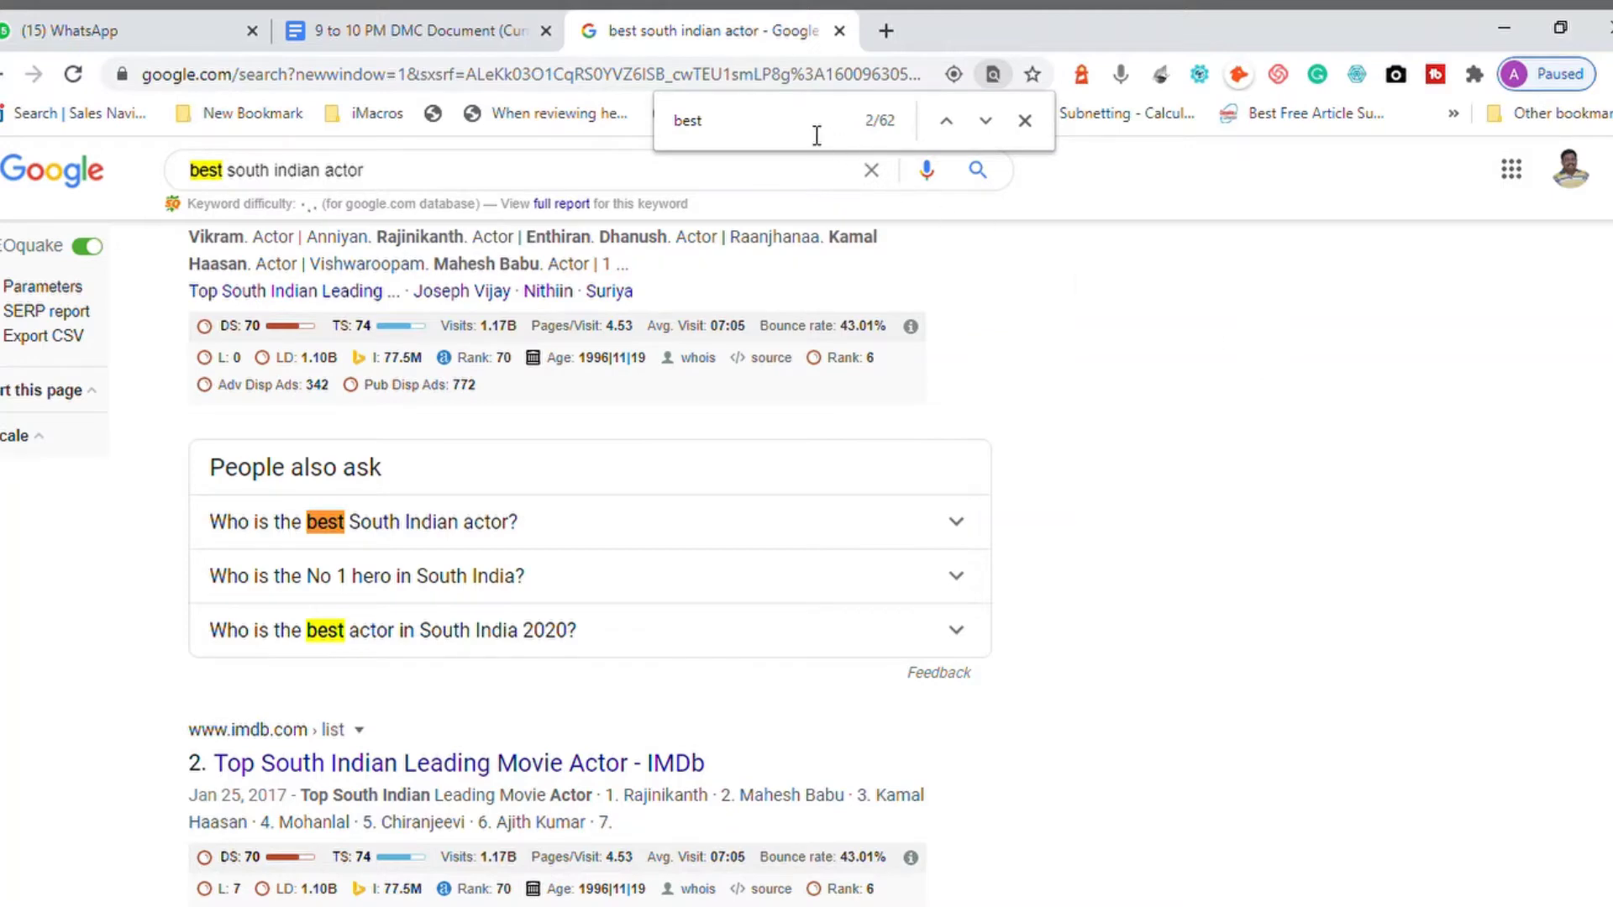
key("Return")
key("Return")
key("Return")
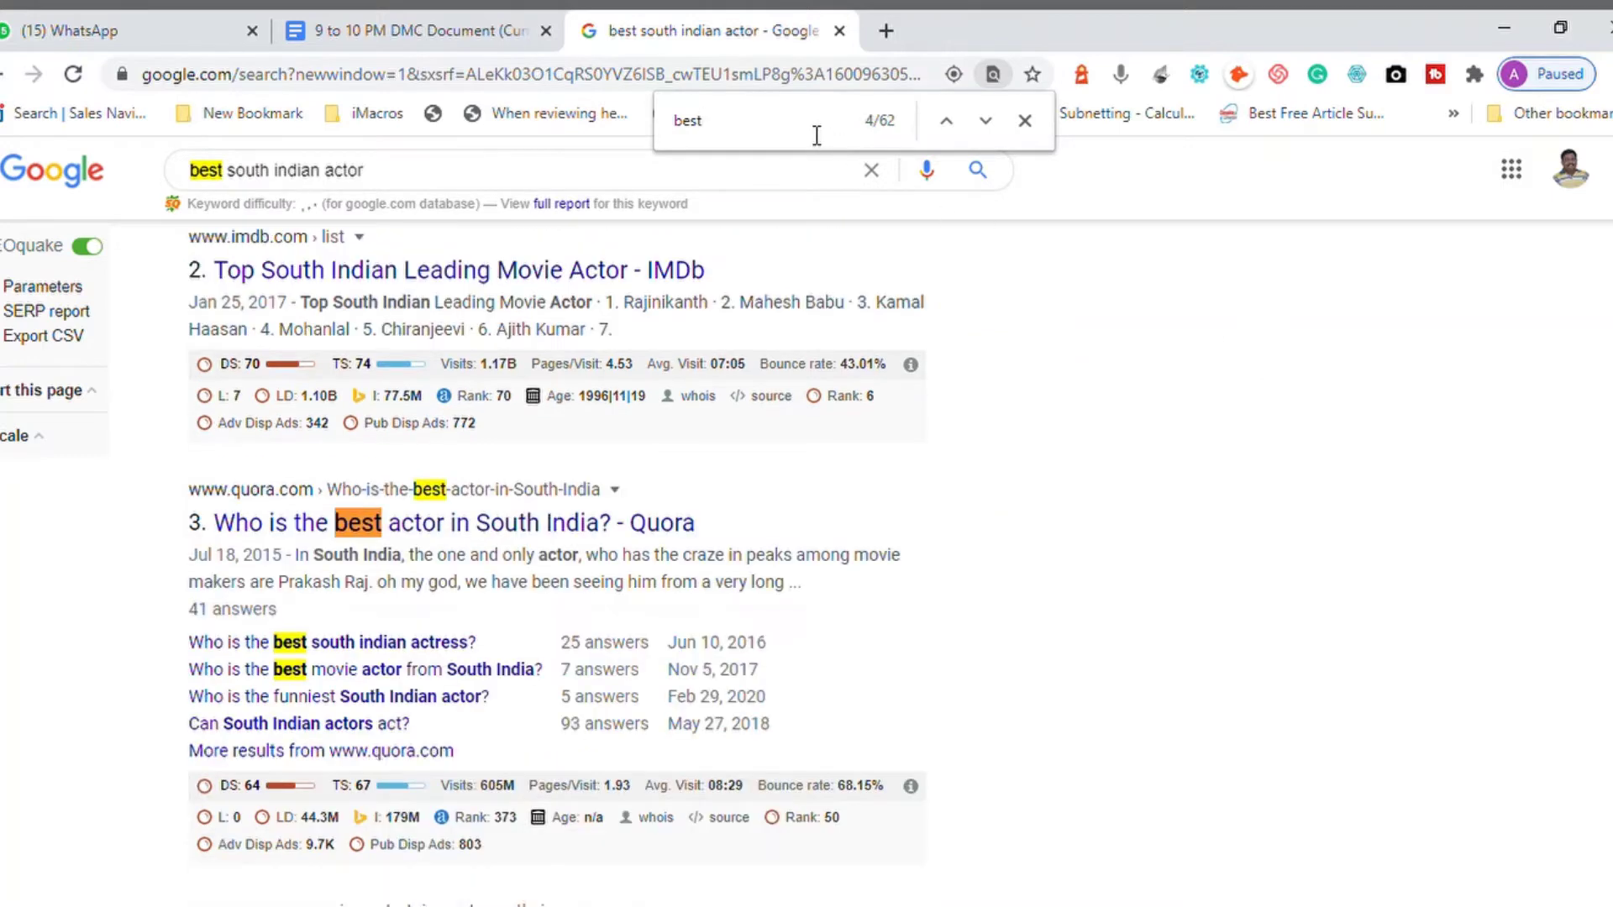
key("Return")
key("Return")
key("Return")
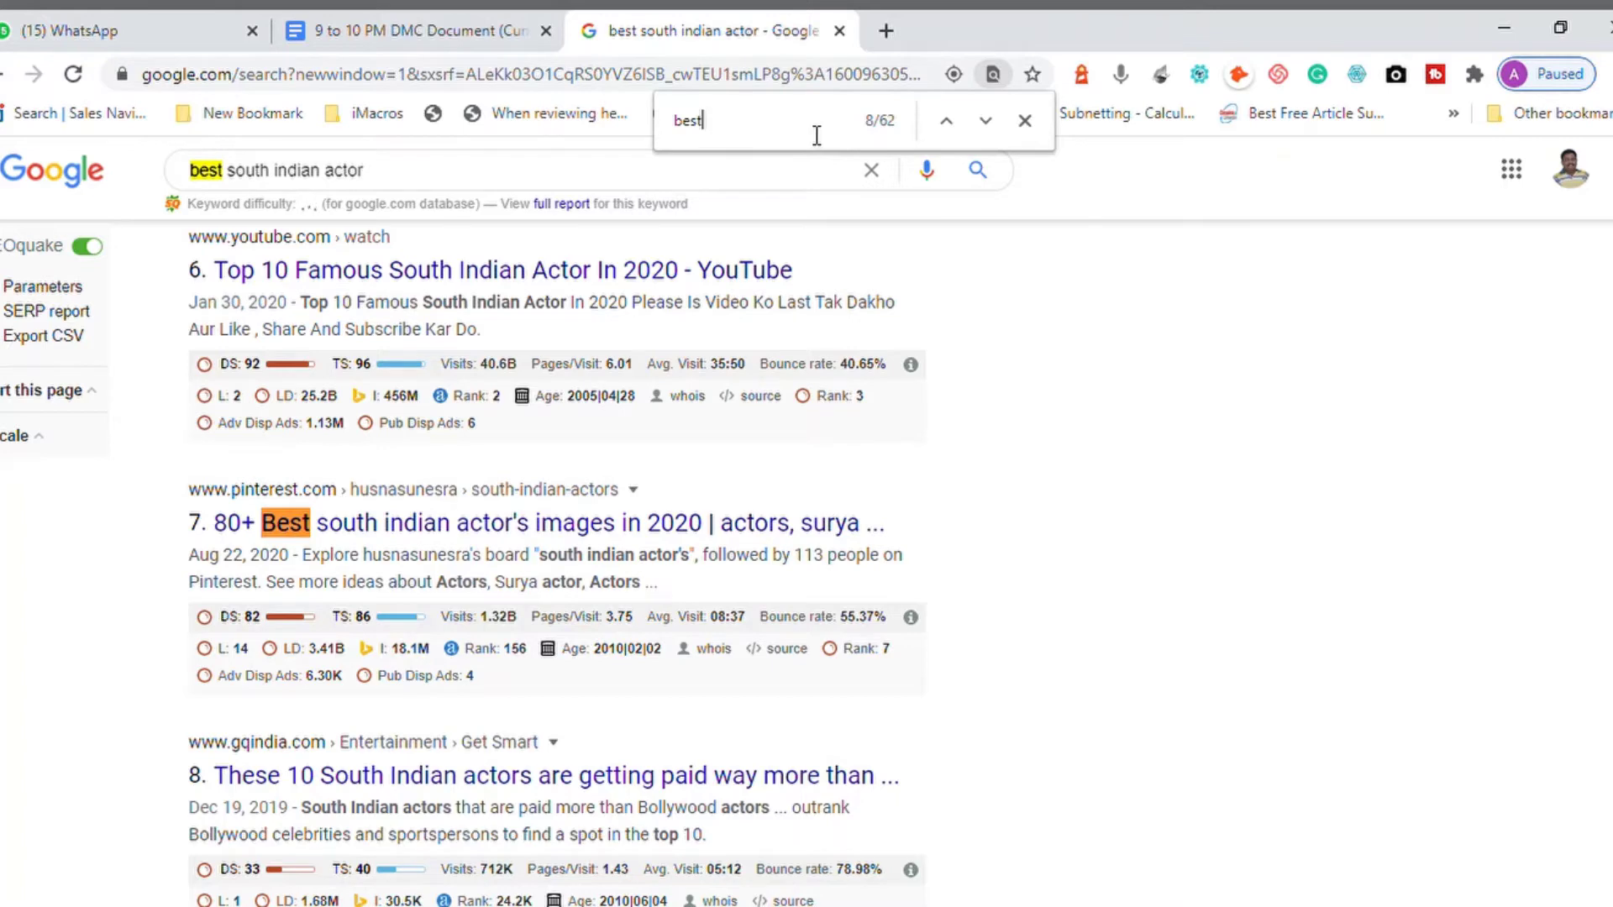
key("Return")
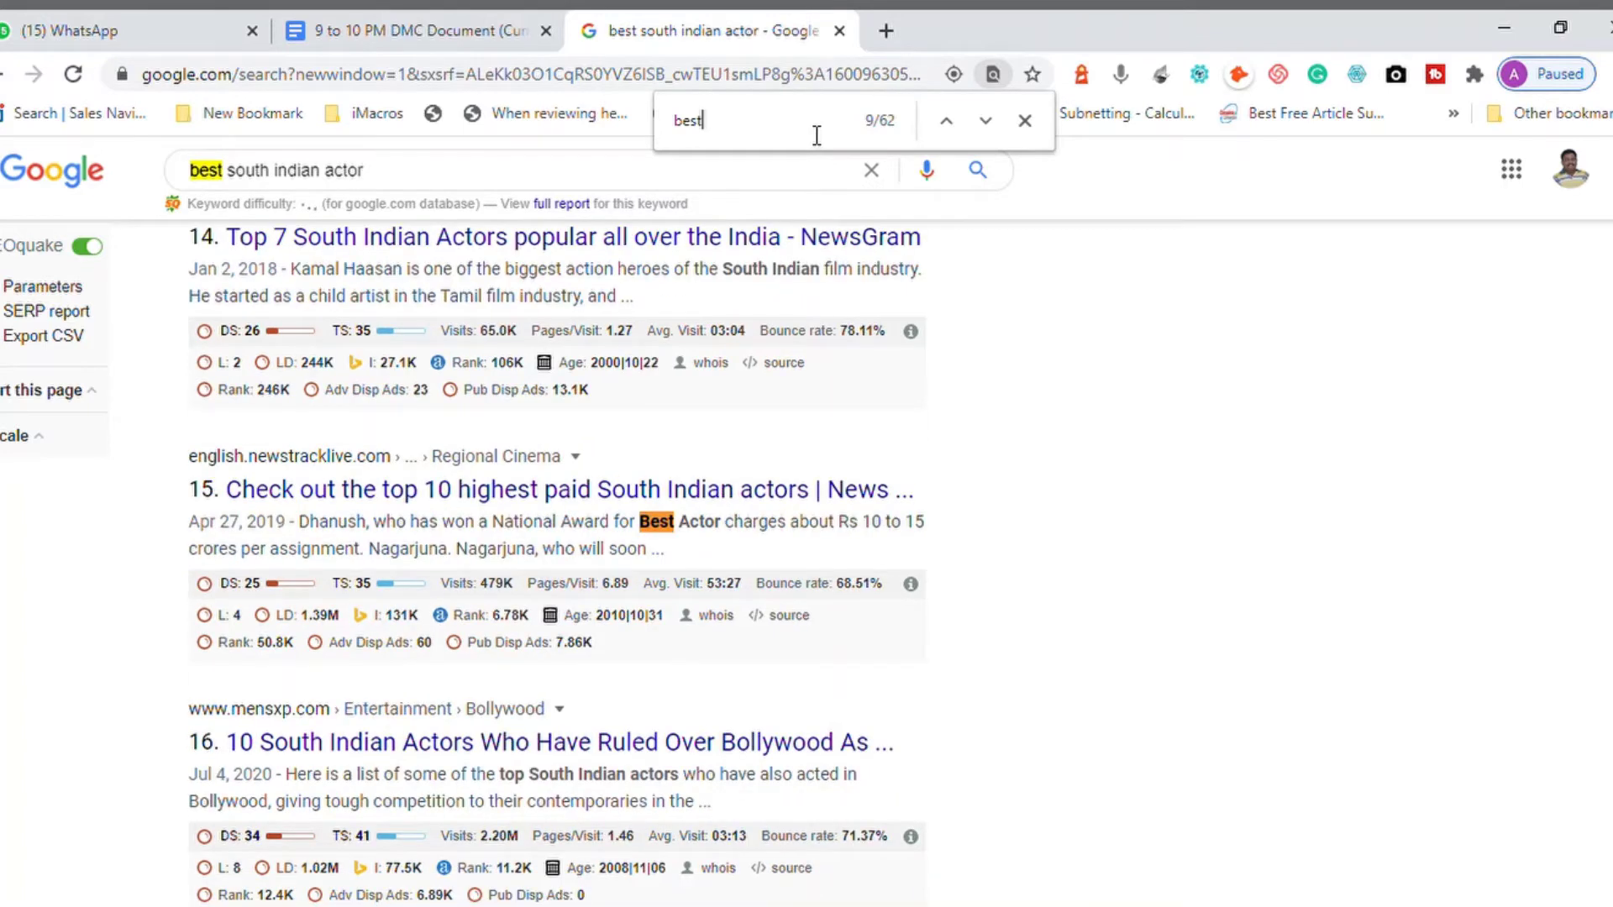
Continue through the next matches of "best" among the search results, from result 15 to result 17
key("Return")
key("Return")
key("Return")
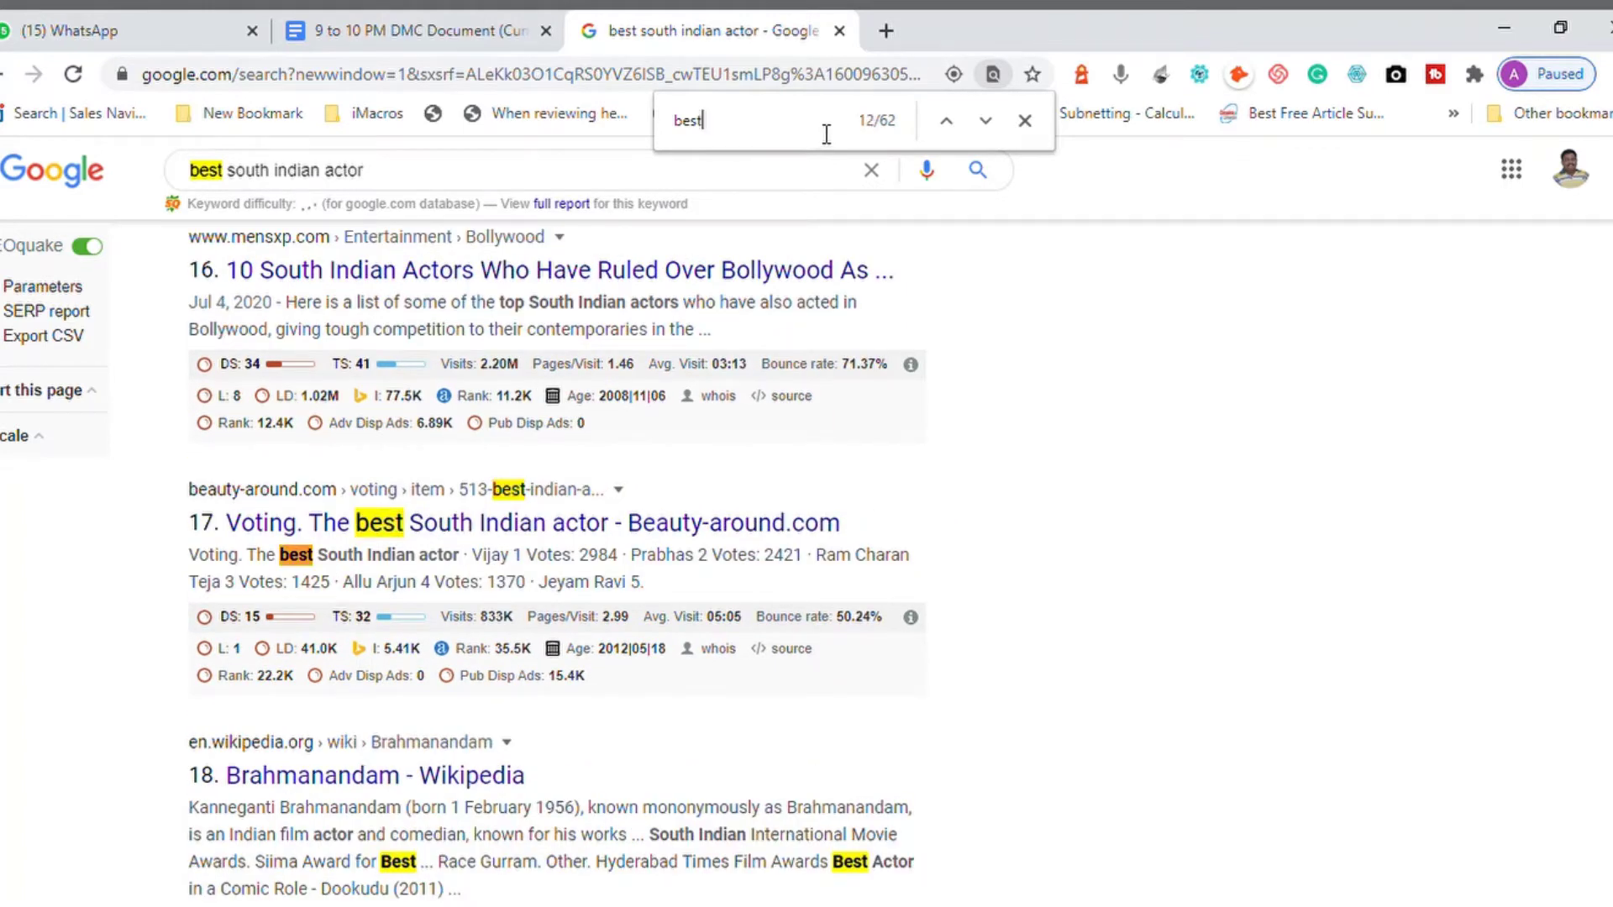
Find the word "south" within the search results page and go through its matches one after another
double_click(830, 133)
type("south")
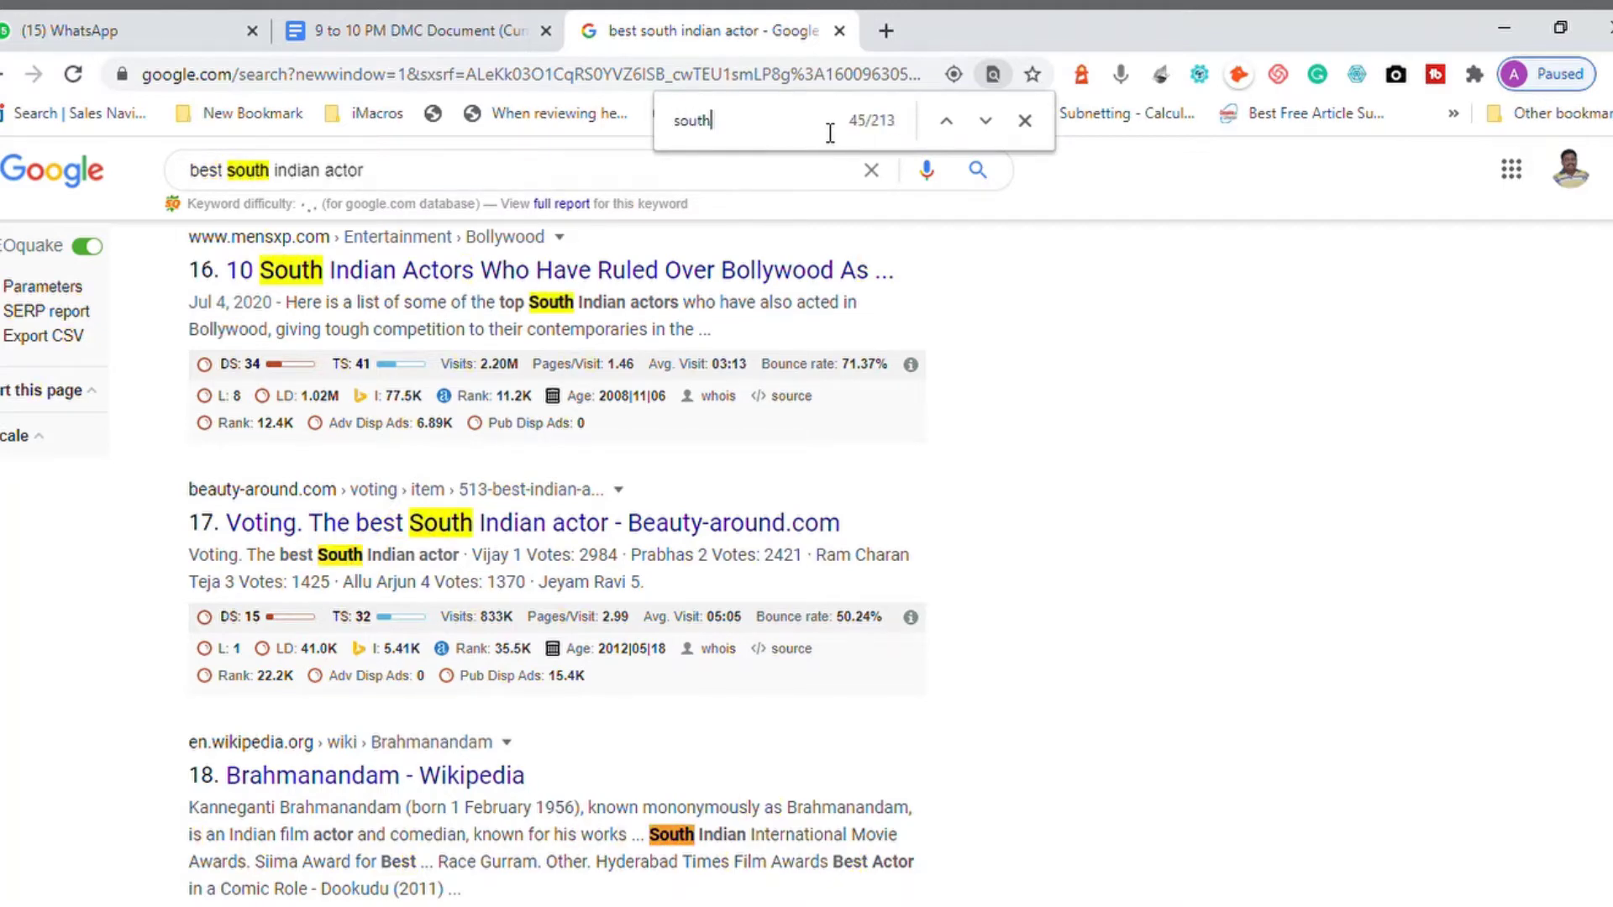
key("Return")
key("Return")
key("Return")
key("Return")
key("Return")
key("Return")
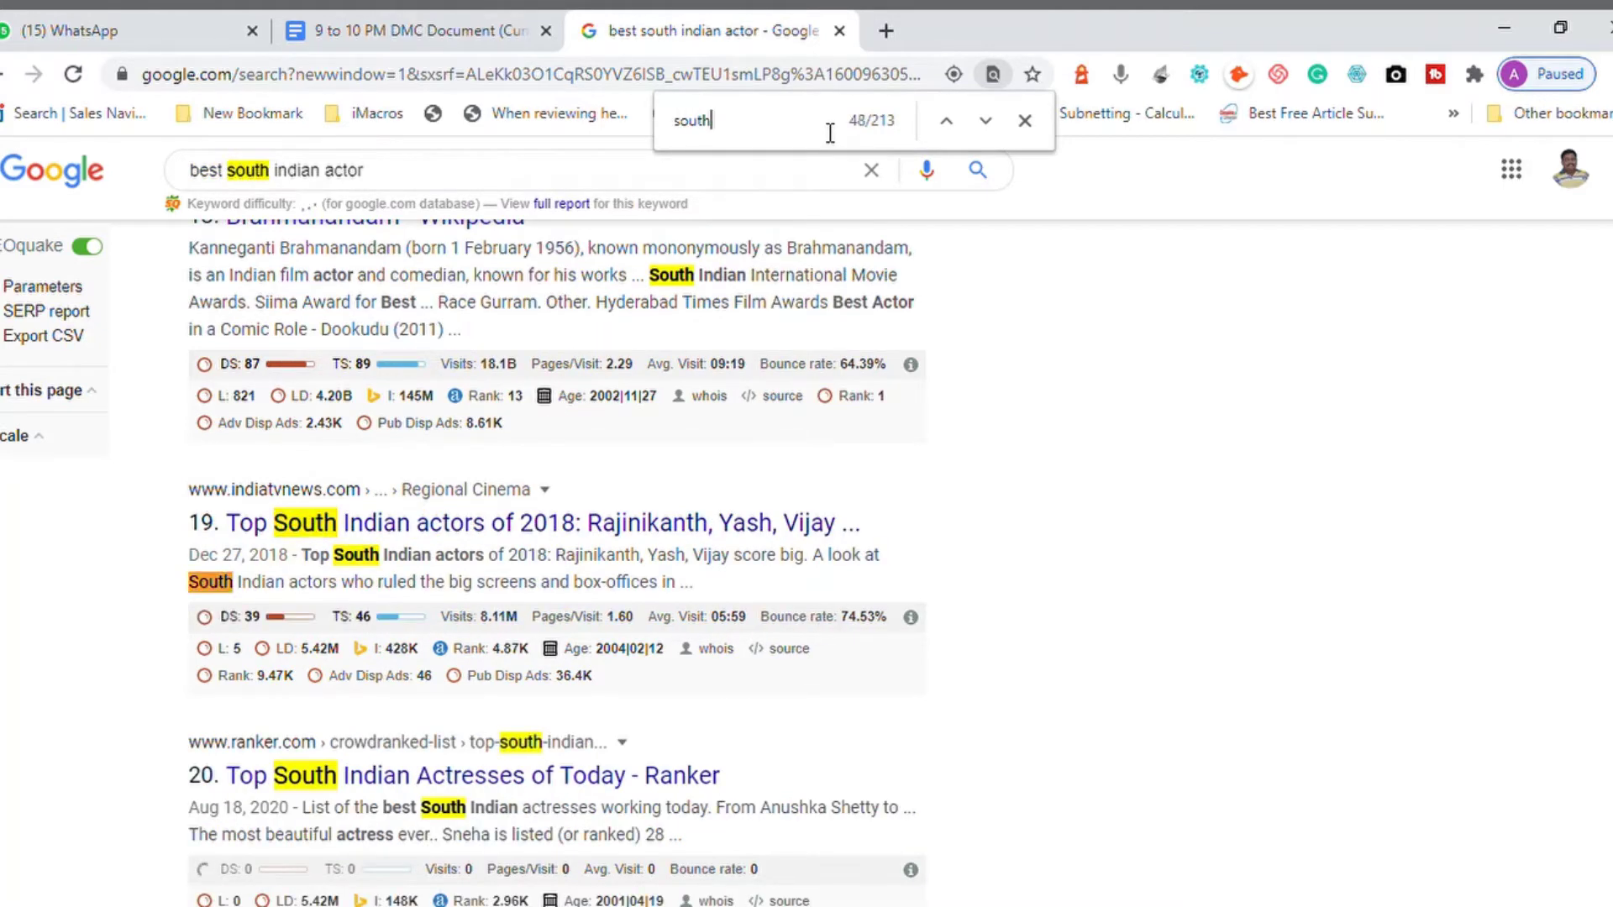
key("Return")
key("Return")
key("Return")
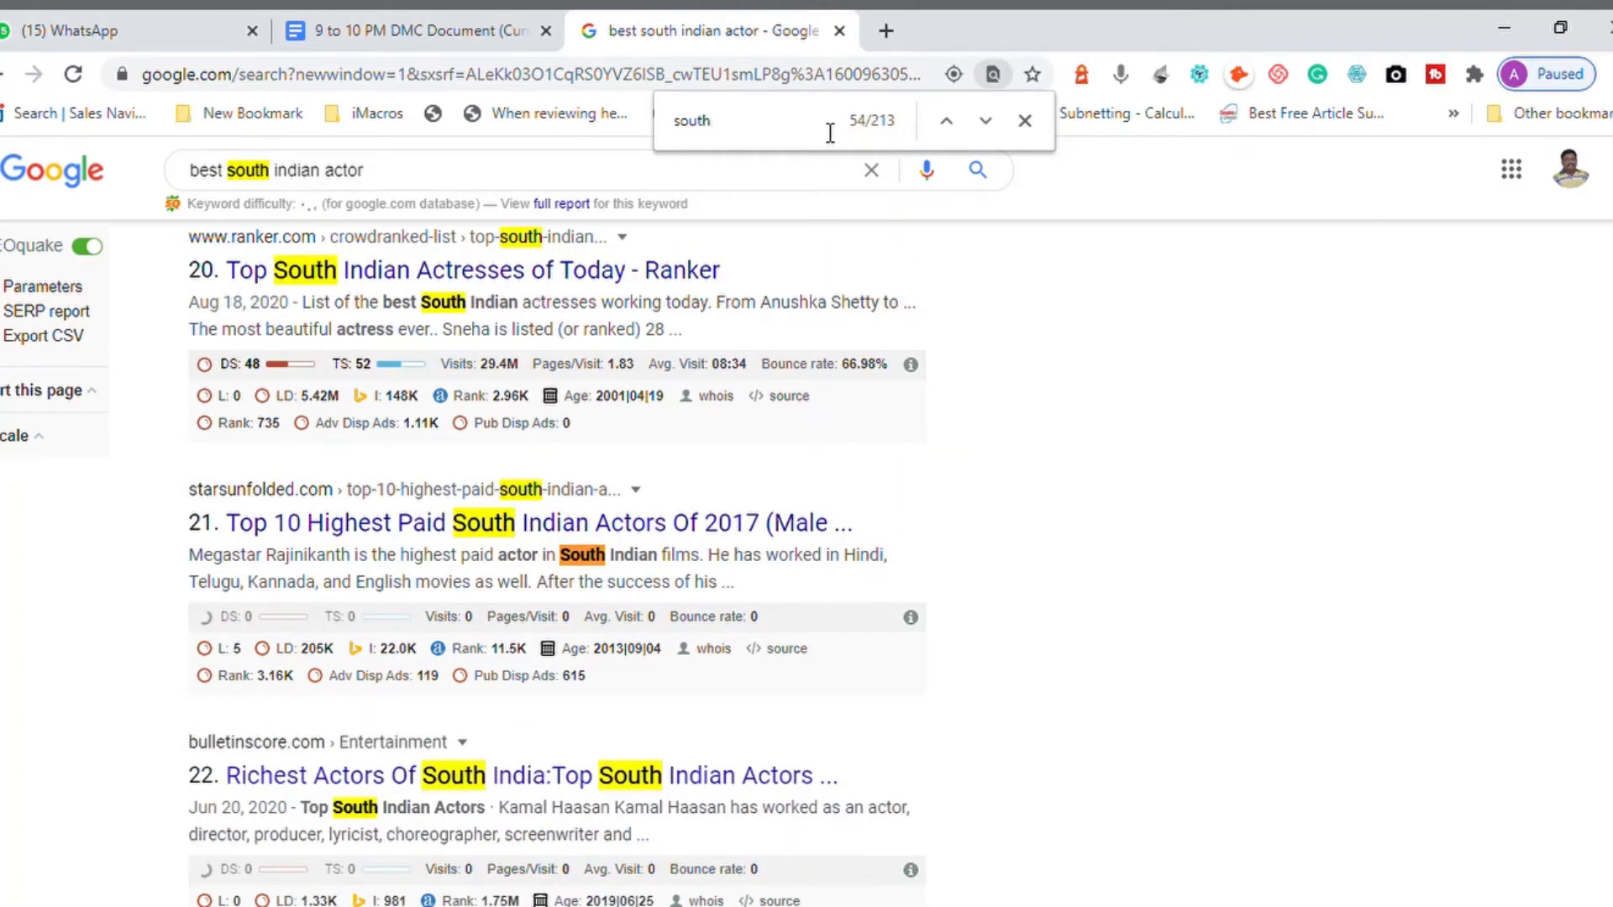
Find the word "indian" within the search results page and go through its matches one after another
key("ctrl+a")
type("indian")
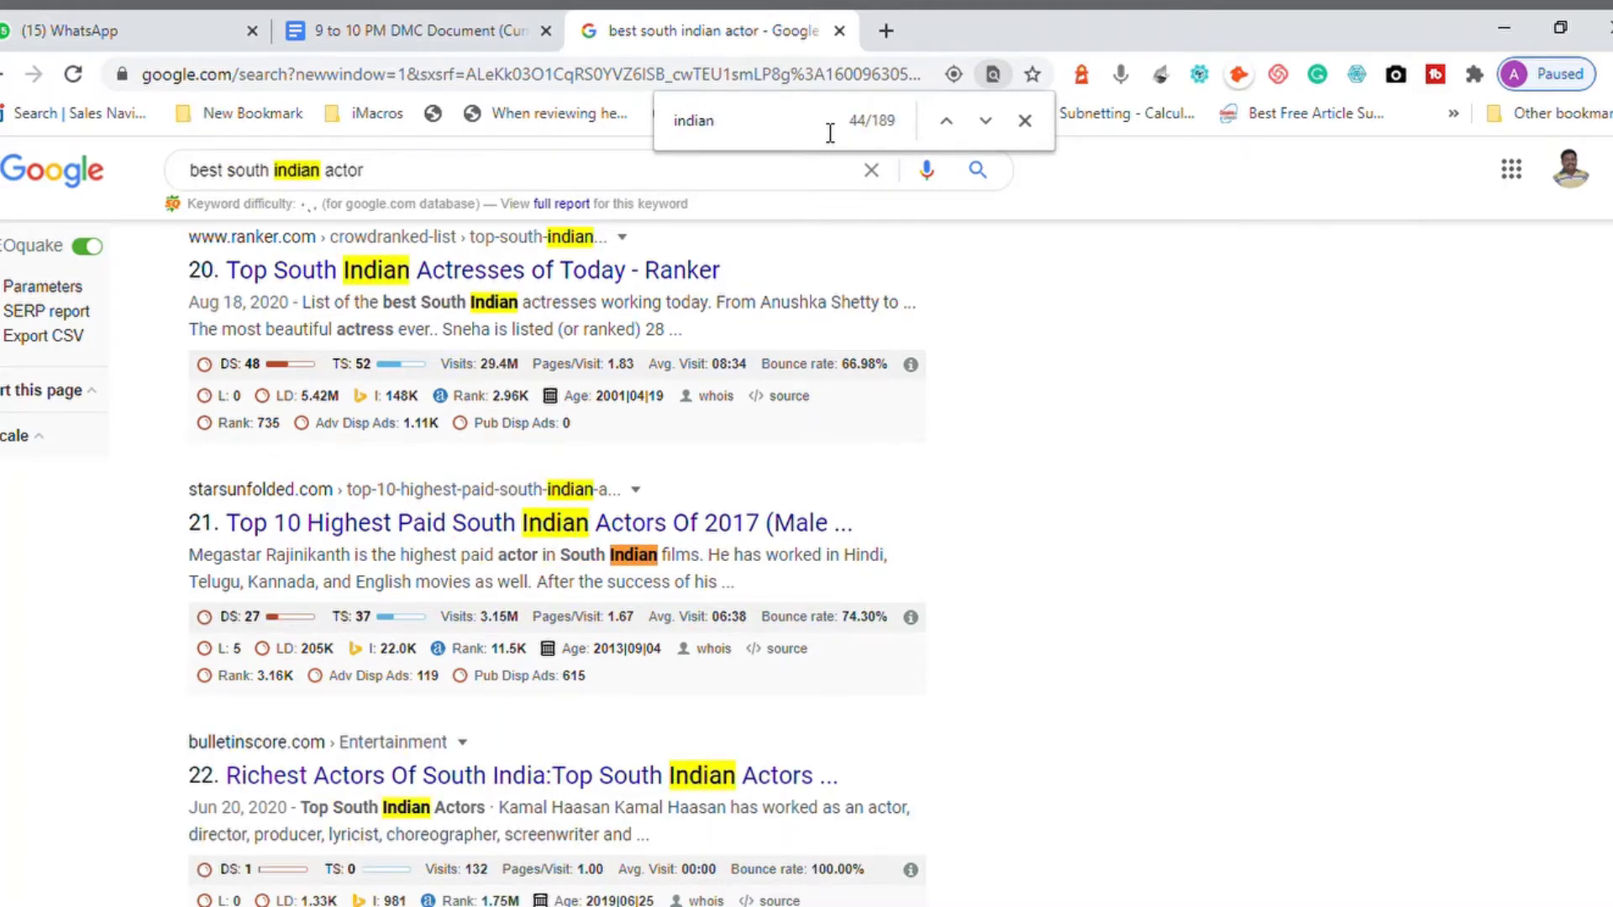
key("Return")
key("Return")
key("Return")
key("Return")
key("Return")
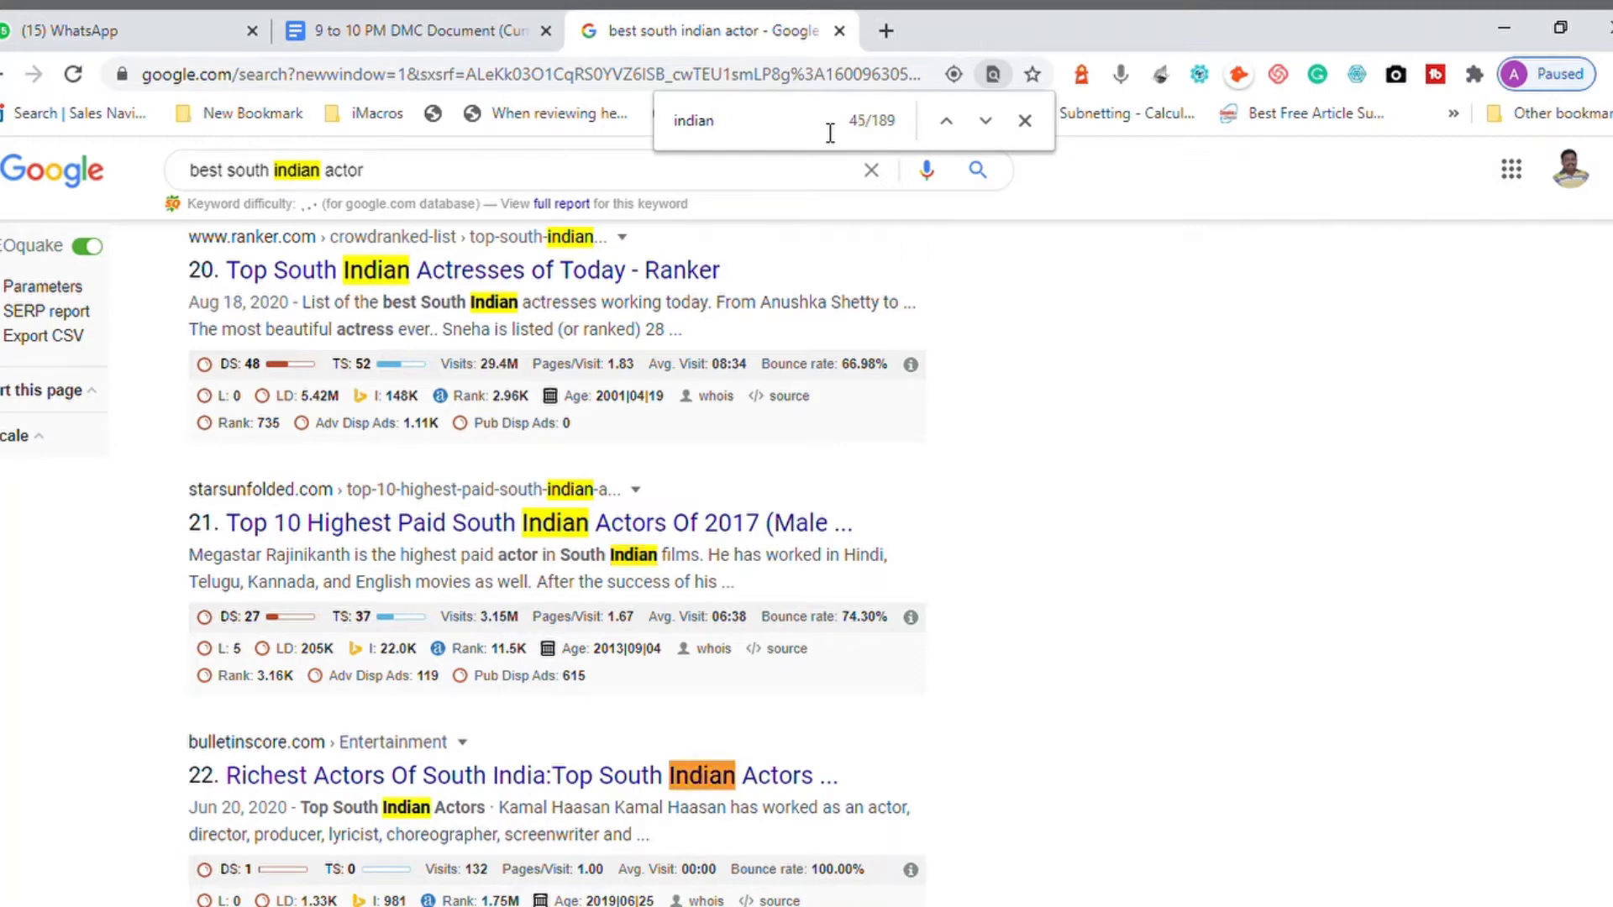
key("Return")
key("Return")
key("Return")
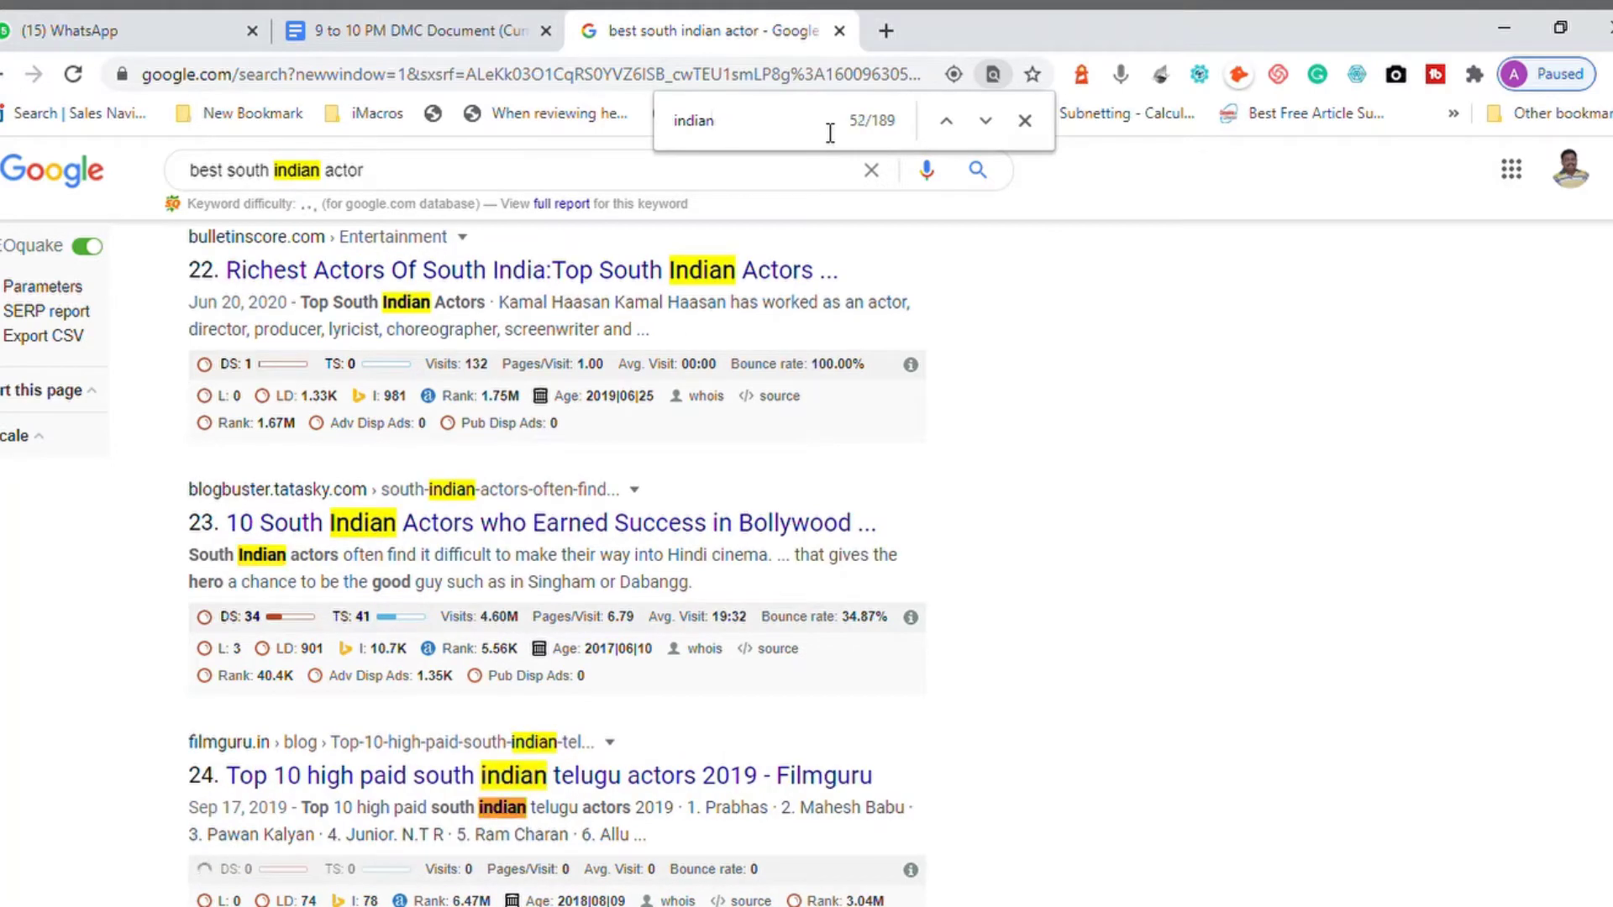
Find the word "actor" within the search results page and go through its matches one after another
key("ctrl+f")
type("actor")
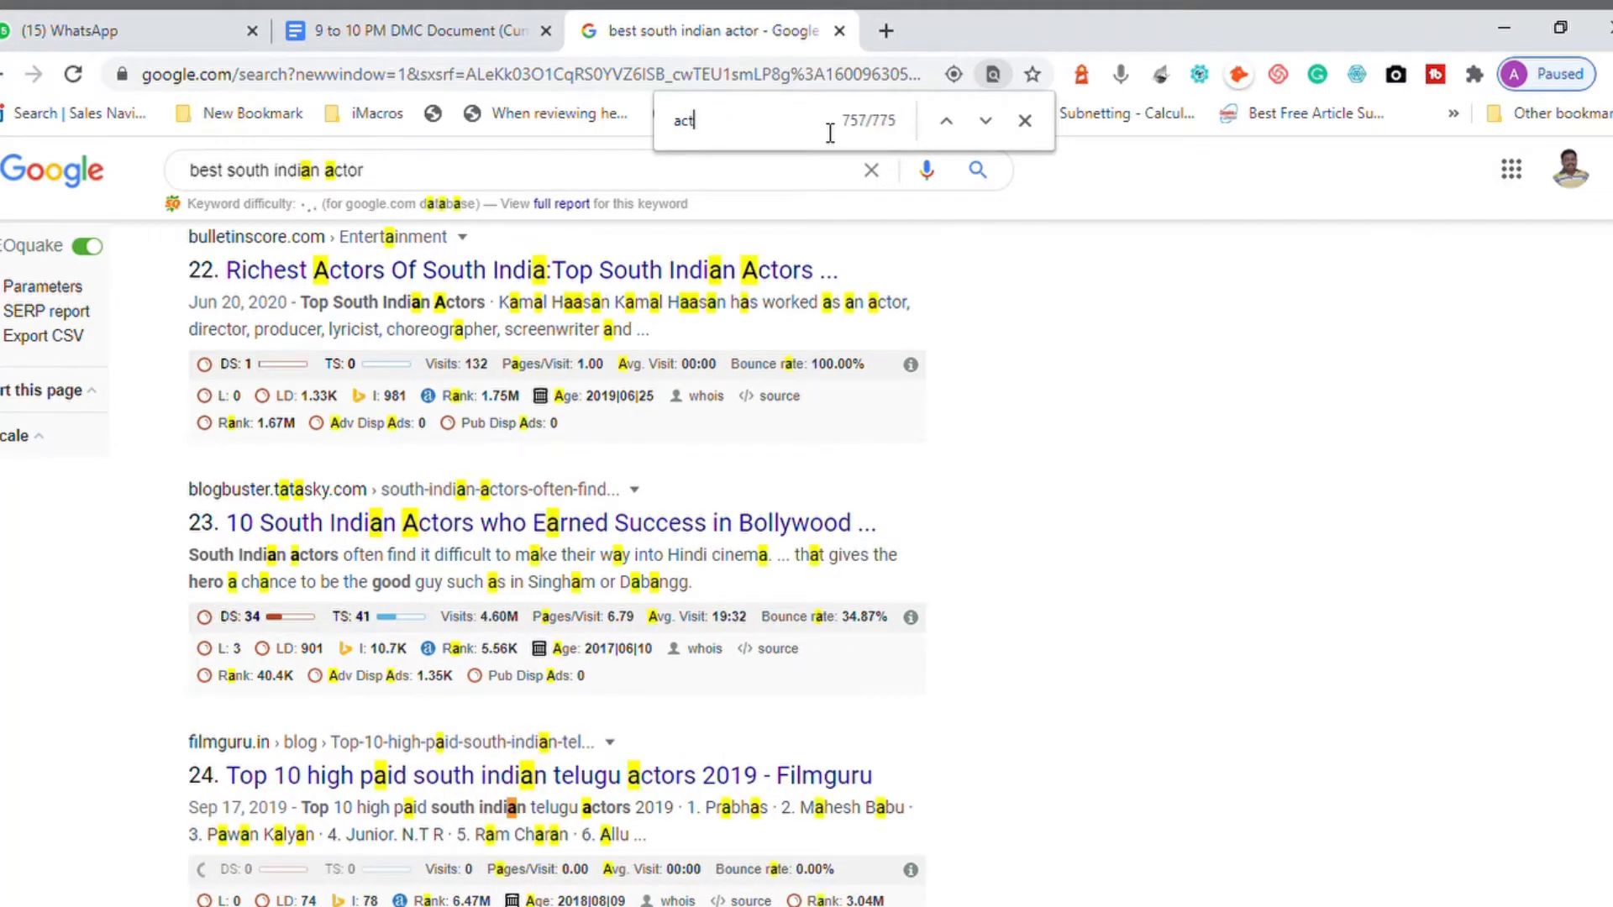
key("Return")
key("Return")
key("Return")
key("Return")
key("Return")
key("Return")
key("Return")
key("Return")
key("Return")
key("Return")
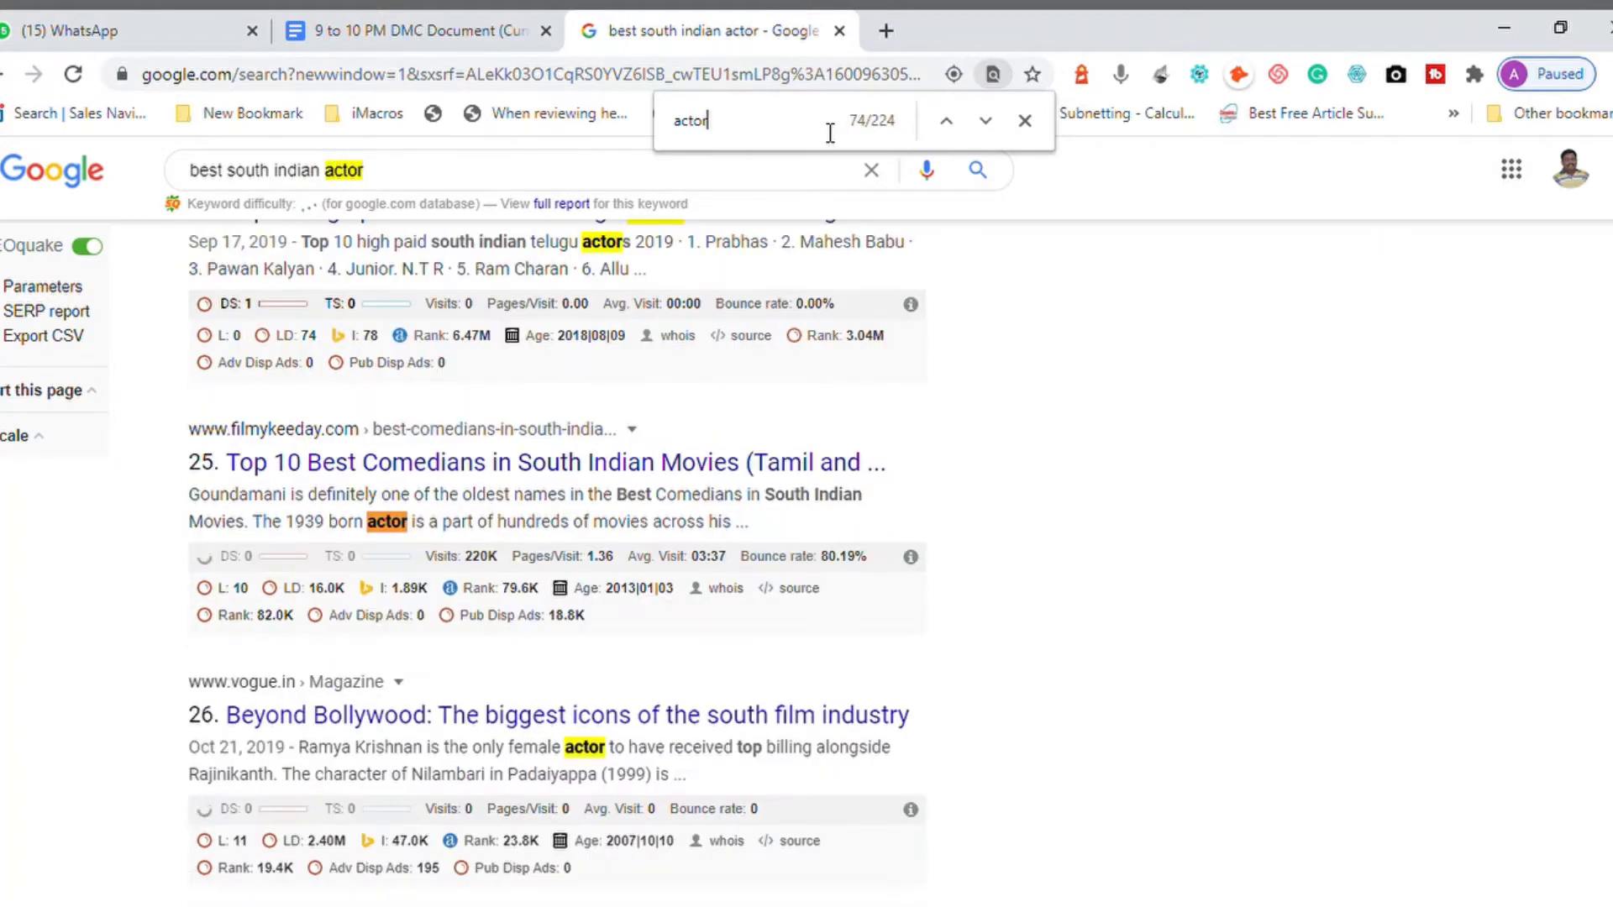
key("Return")
key("Return")
key("Return")
key("Return")
key("Return")
key("Return")
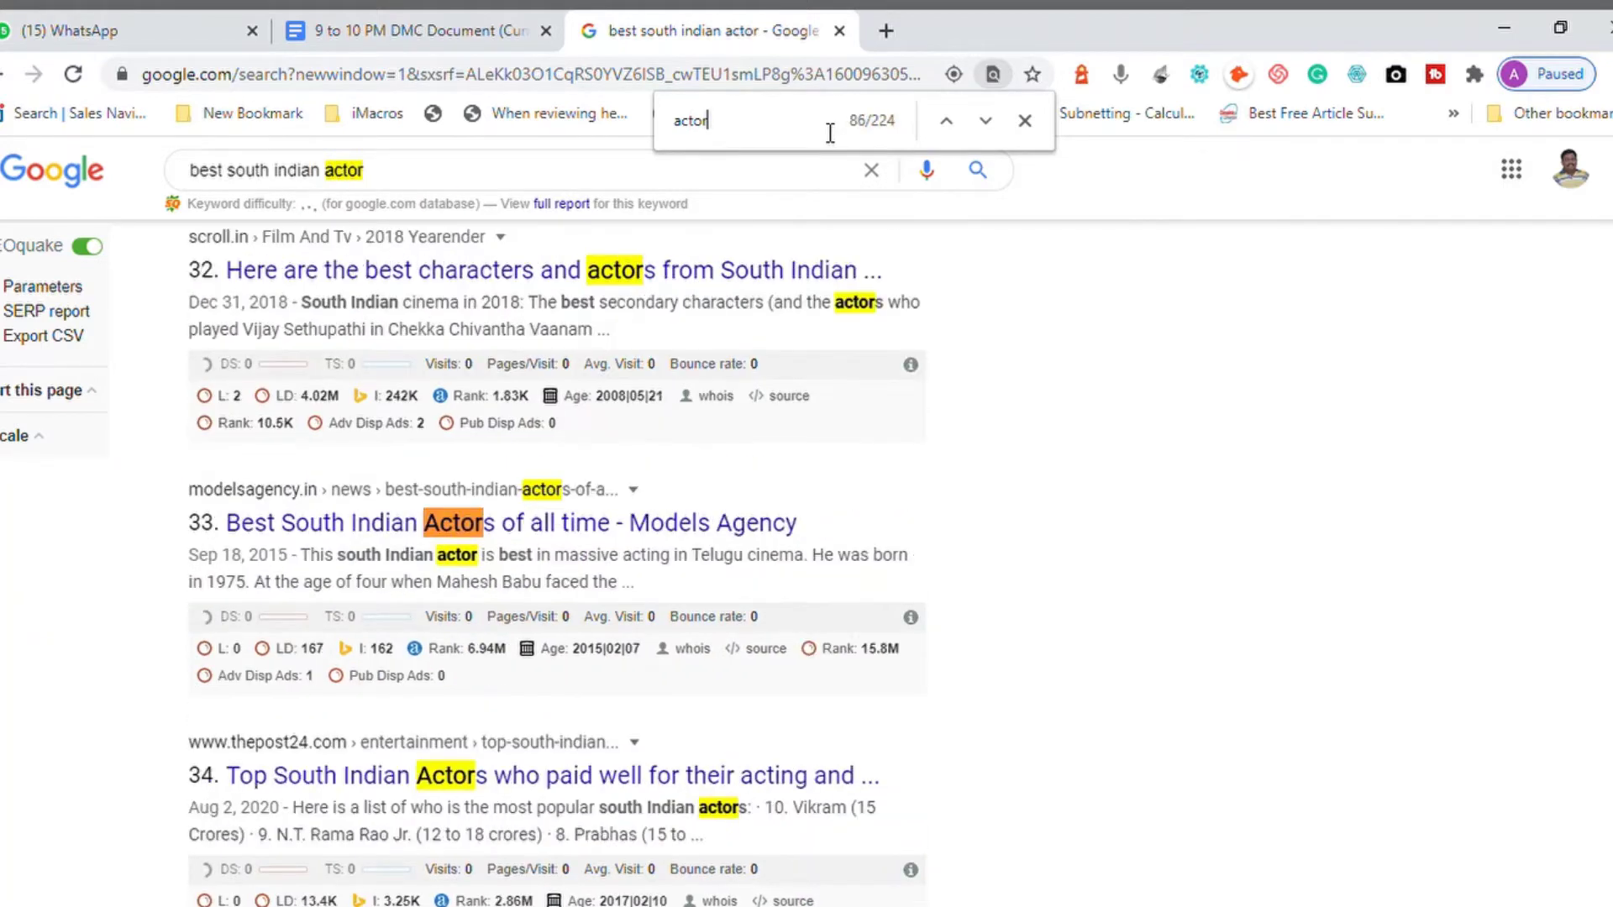
Find the full phrase "best south indian actor" on the results page, go through its matches to the last one, and close the page search
key("ctrl+a")
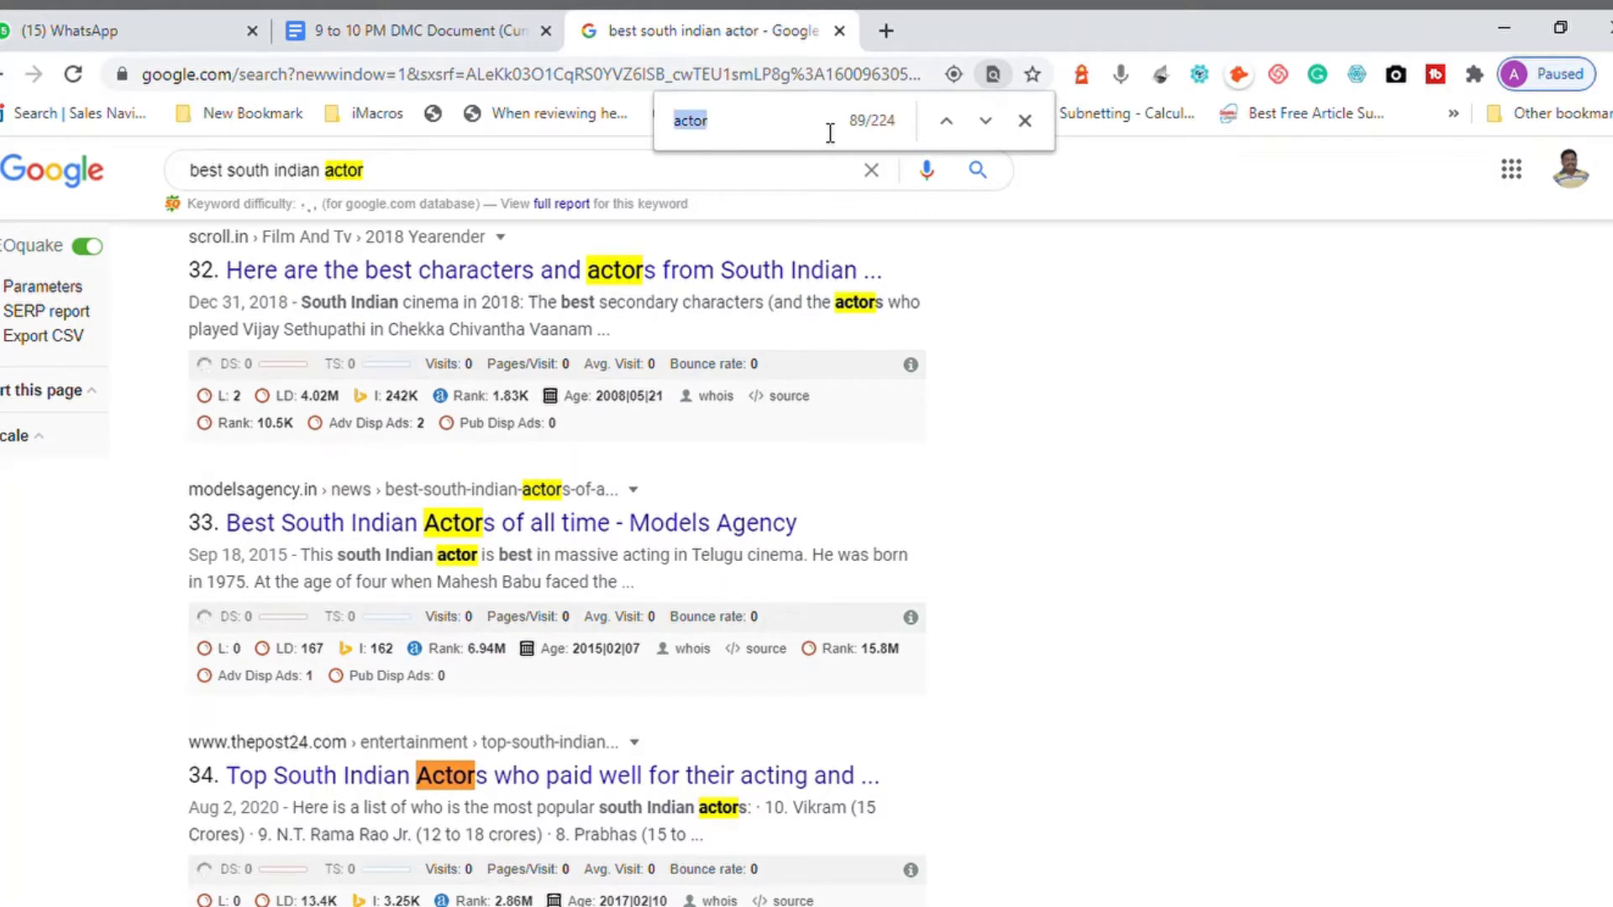
key("BackSpace")
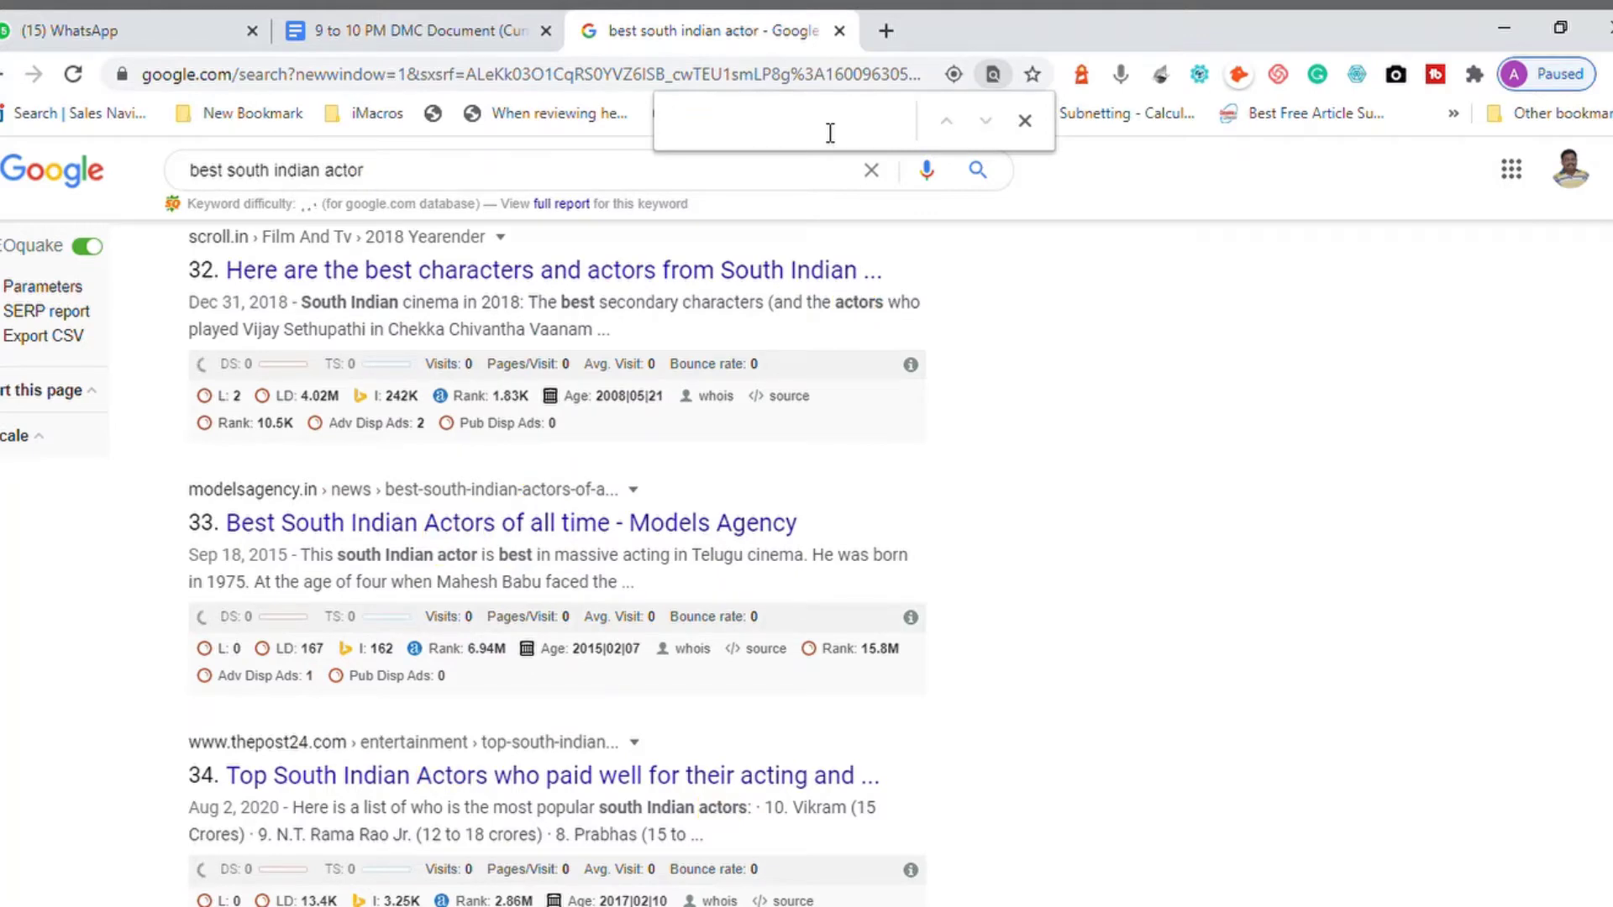
type("best sou")
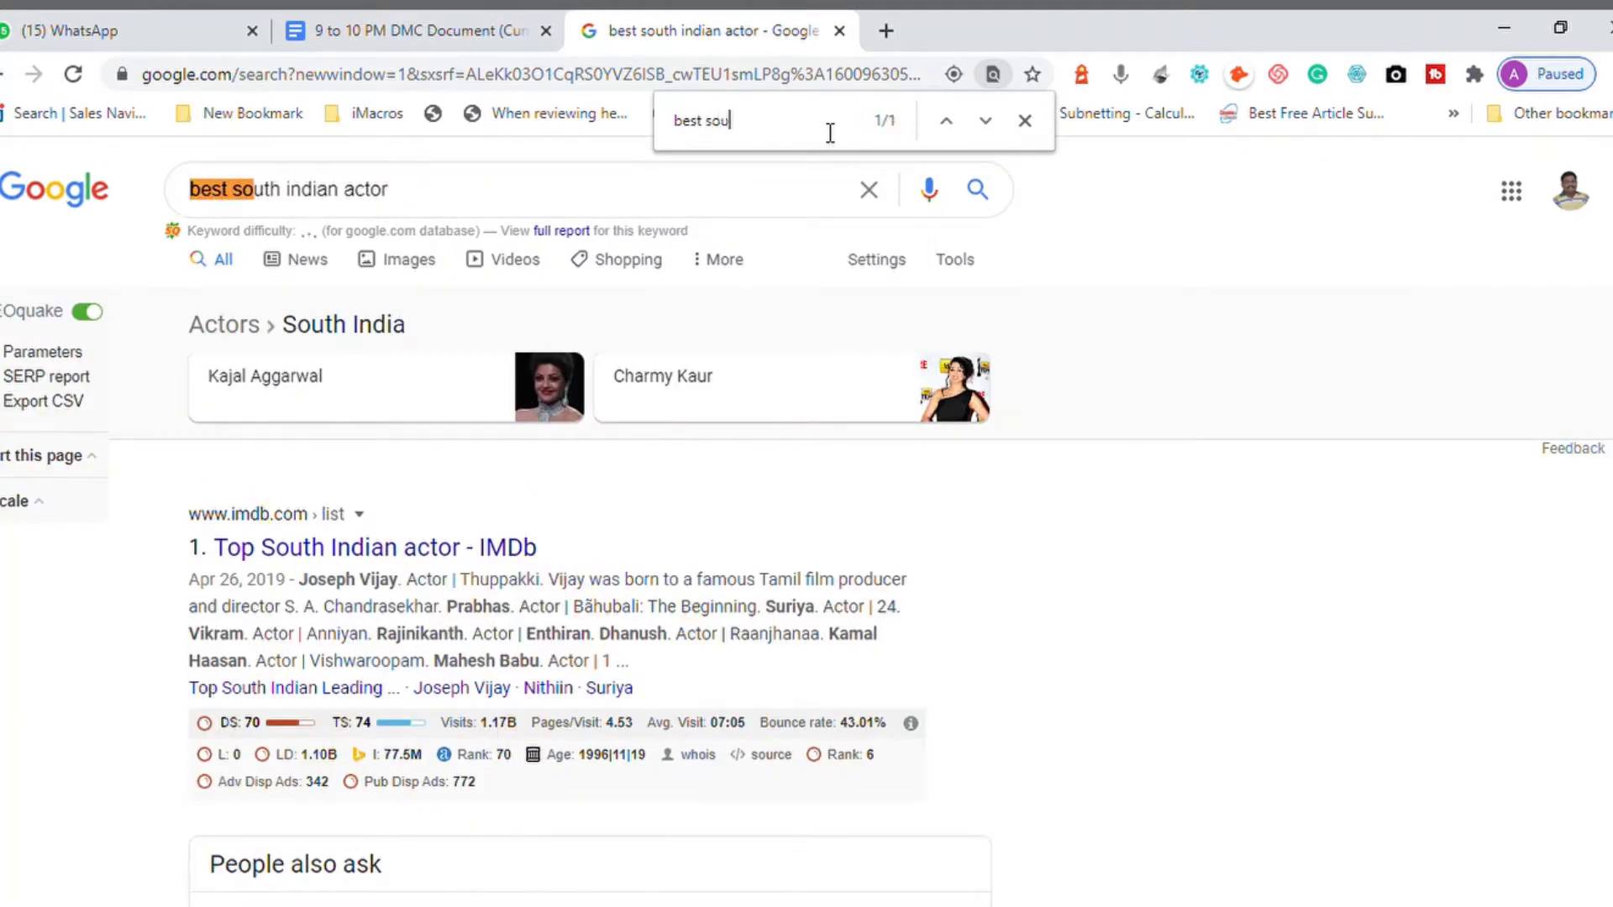
type("th indian a")
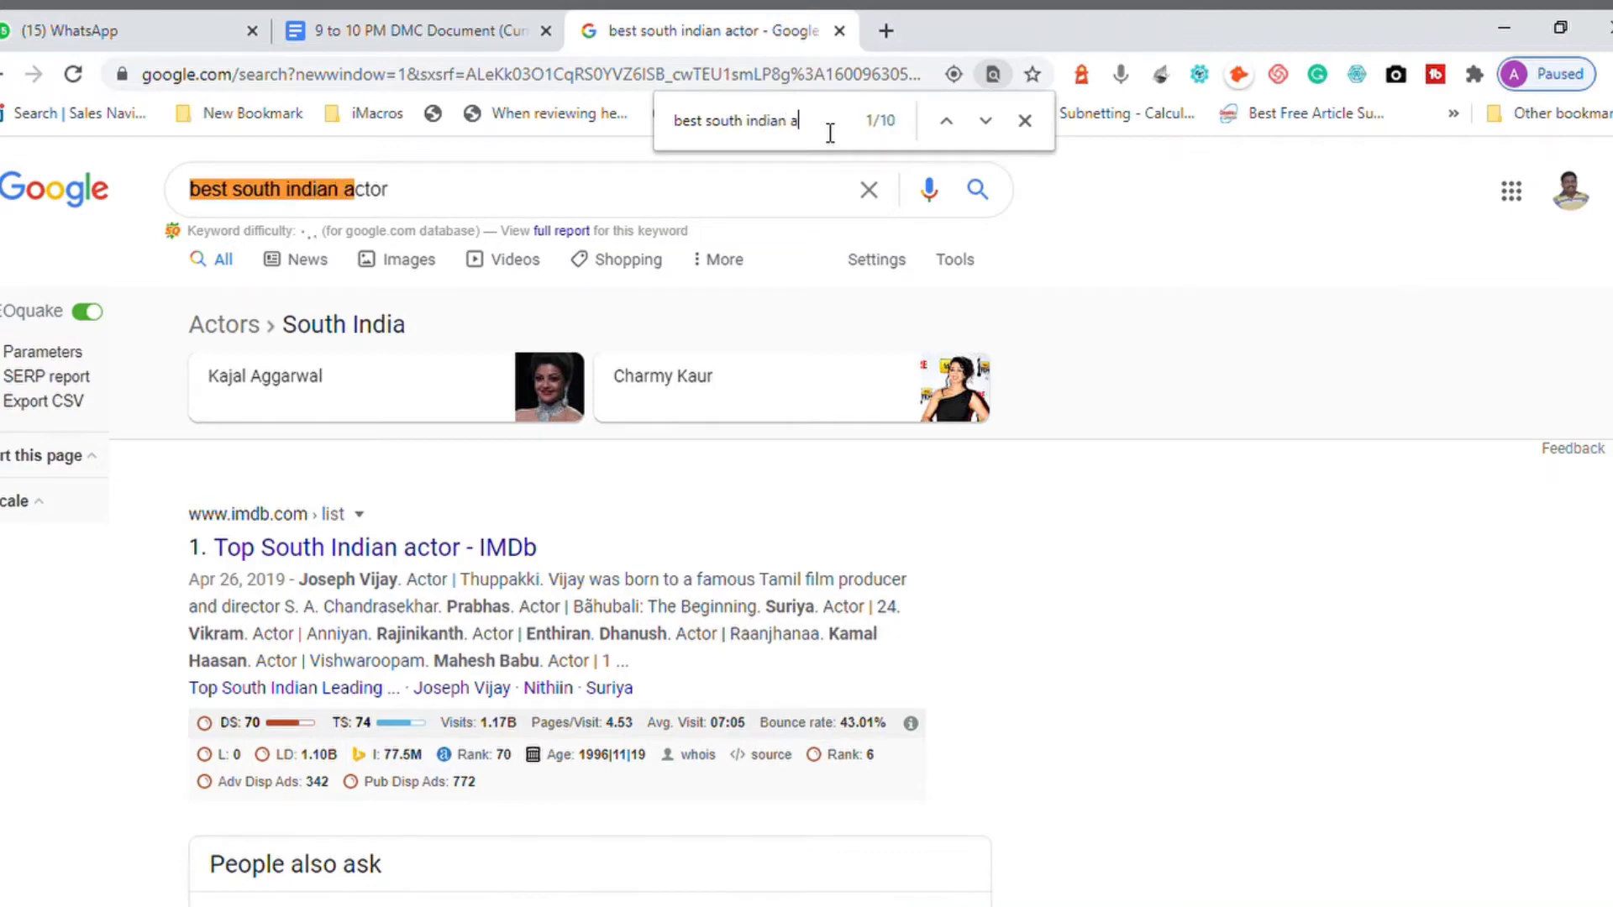
type("ctor")
key("Return")
key("Return")
key("Return")
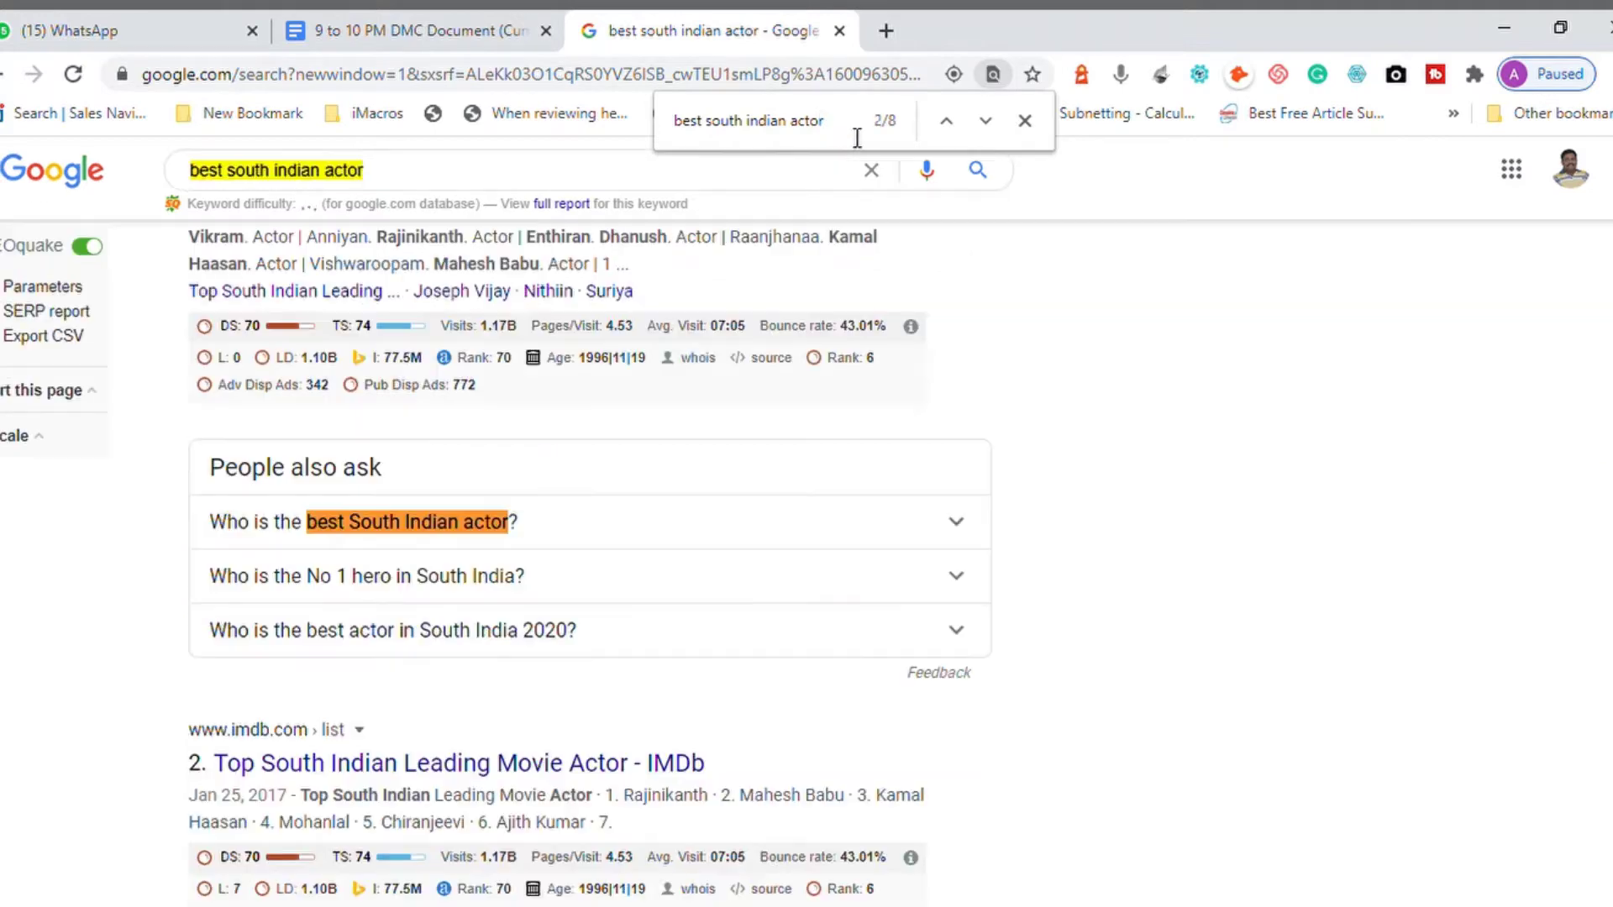
key("Return")
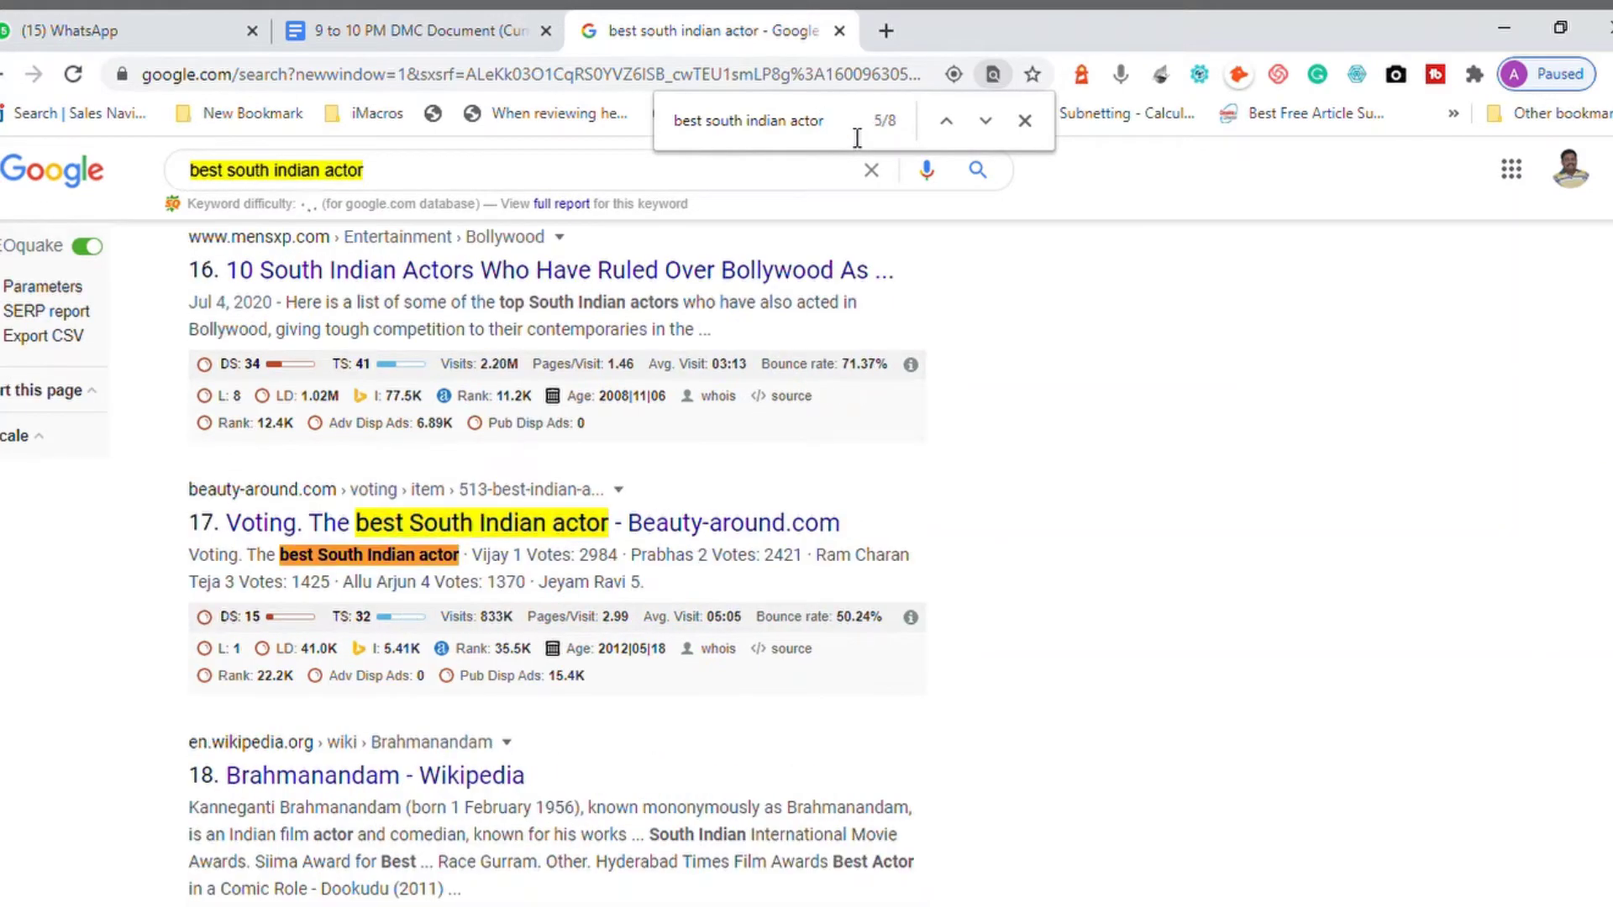
key("Return")
key("Return")
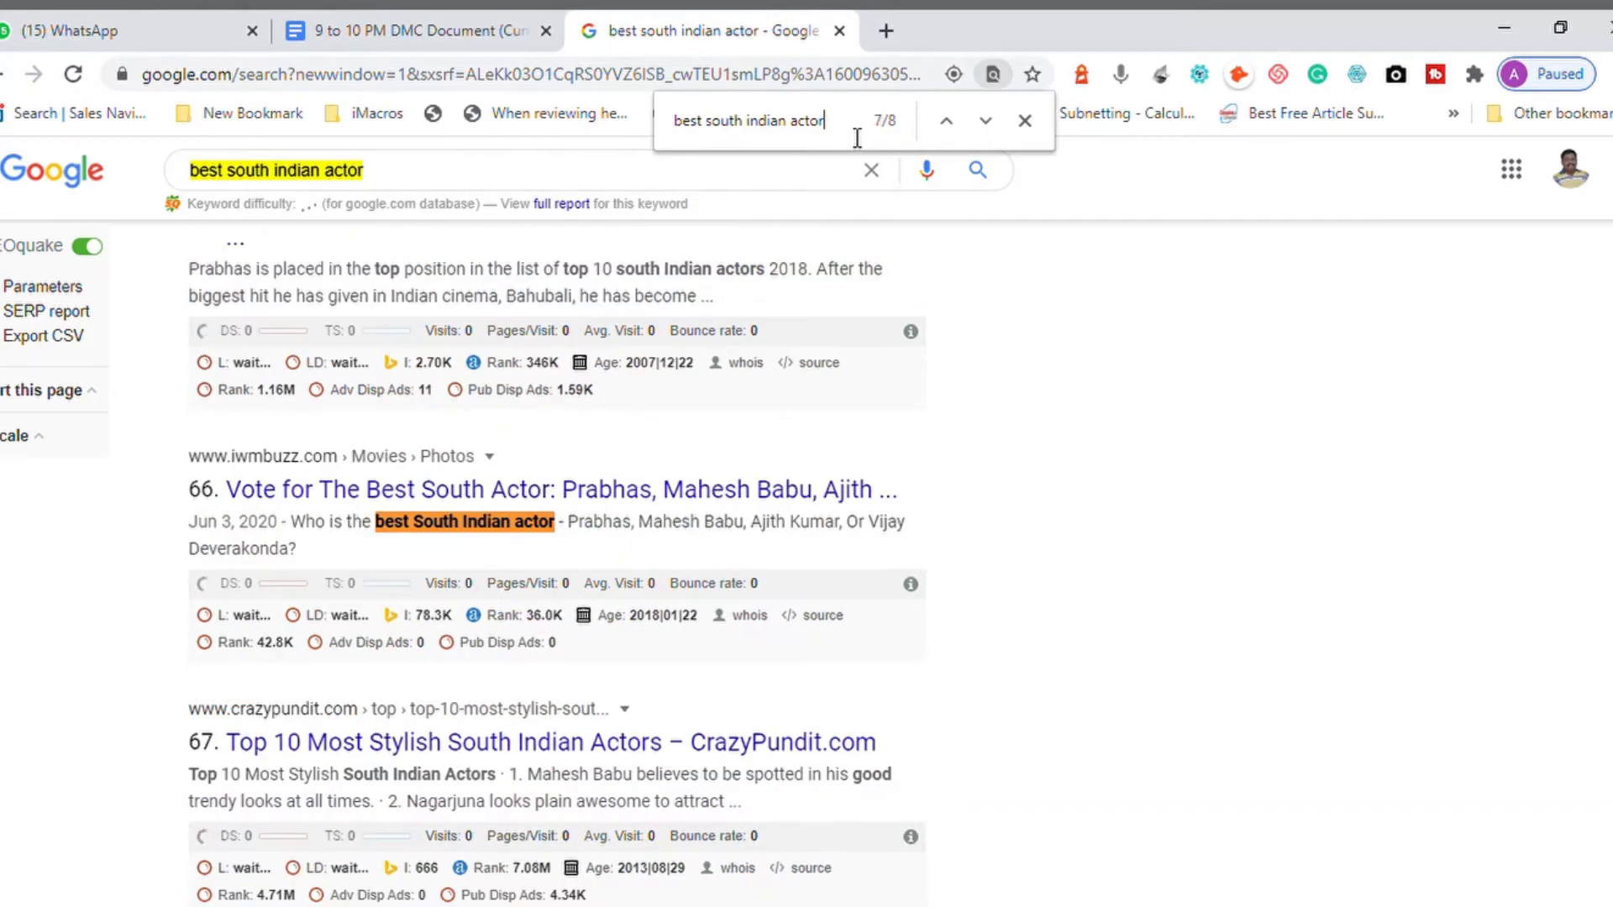
key("Return")
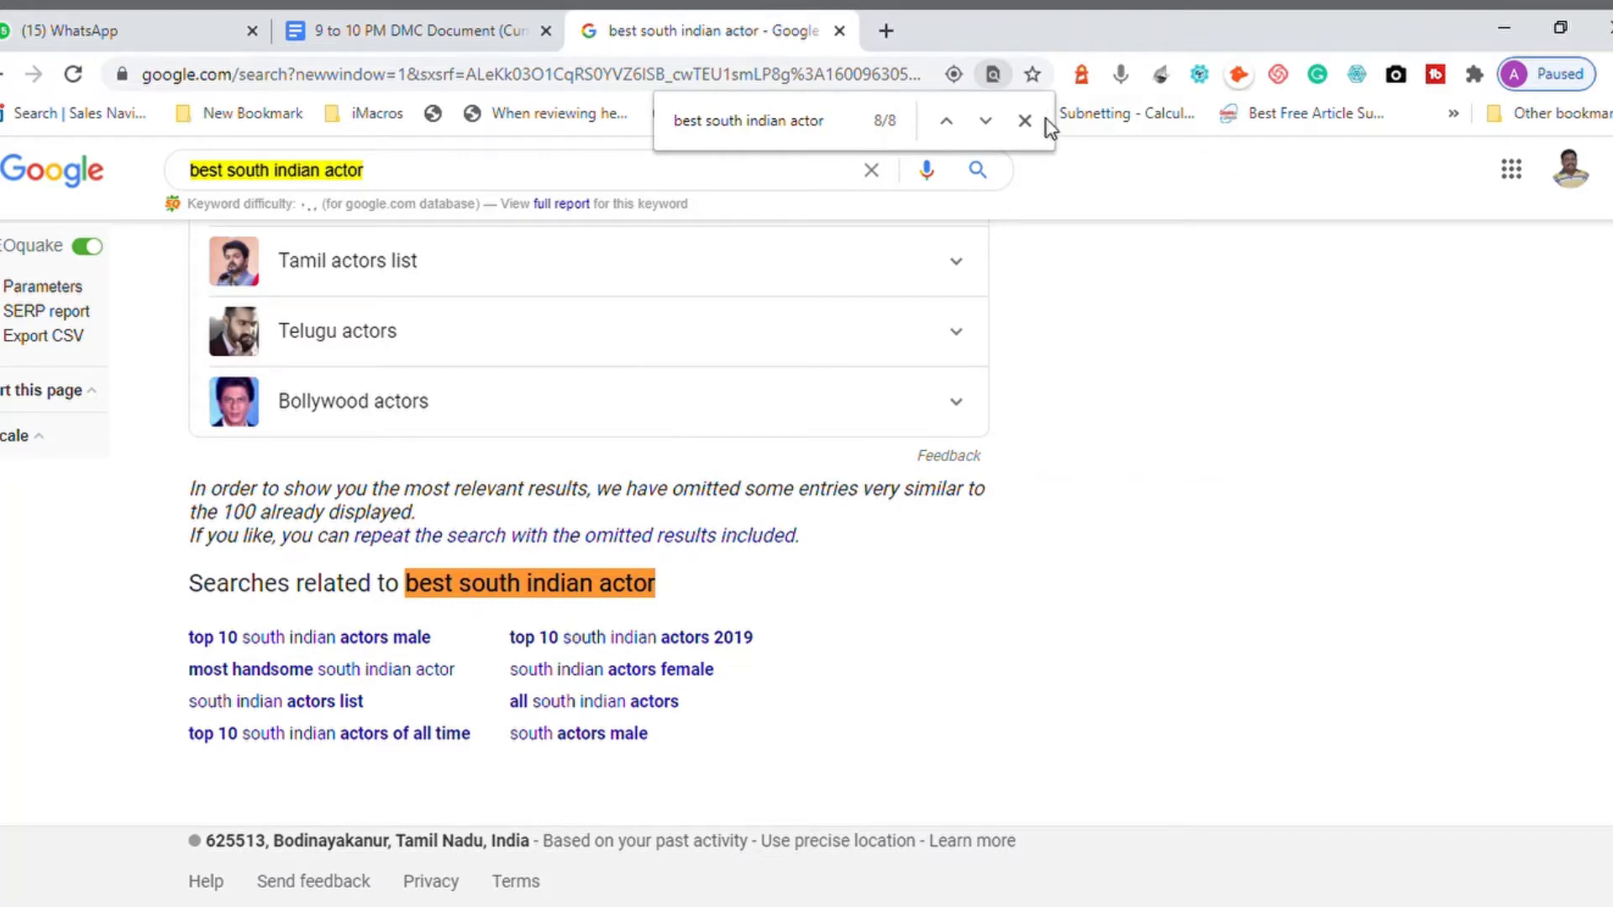
left_click(1024, 122)
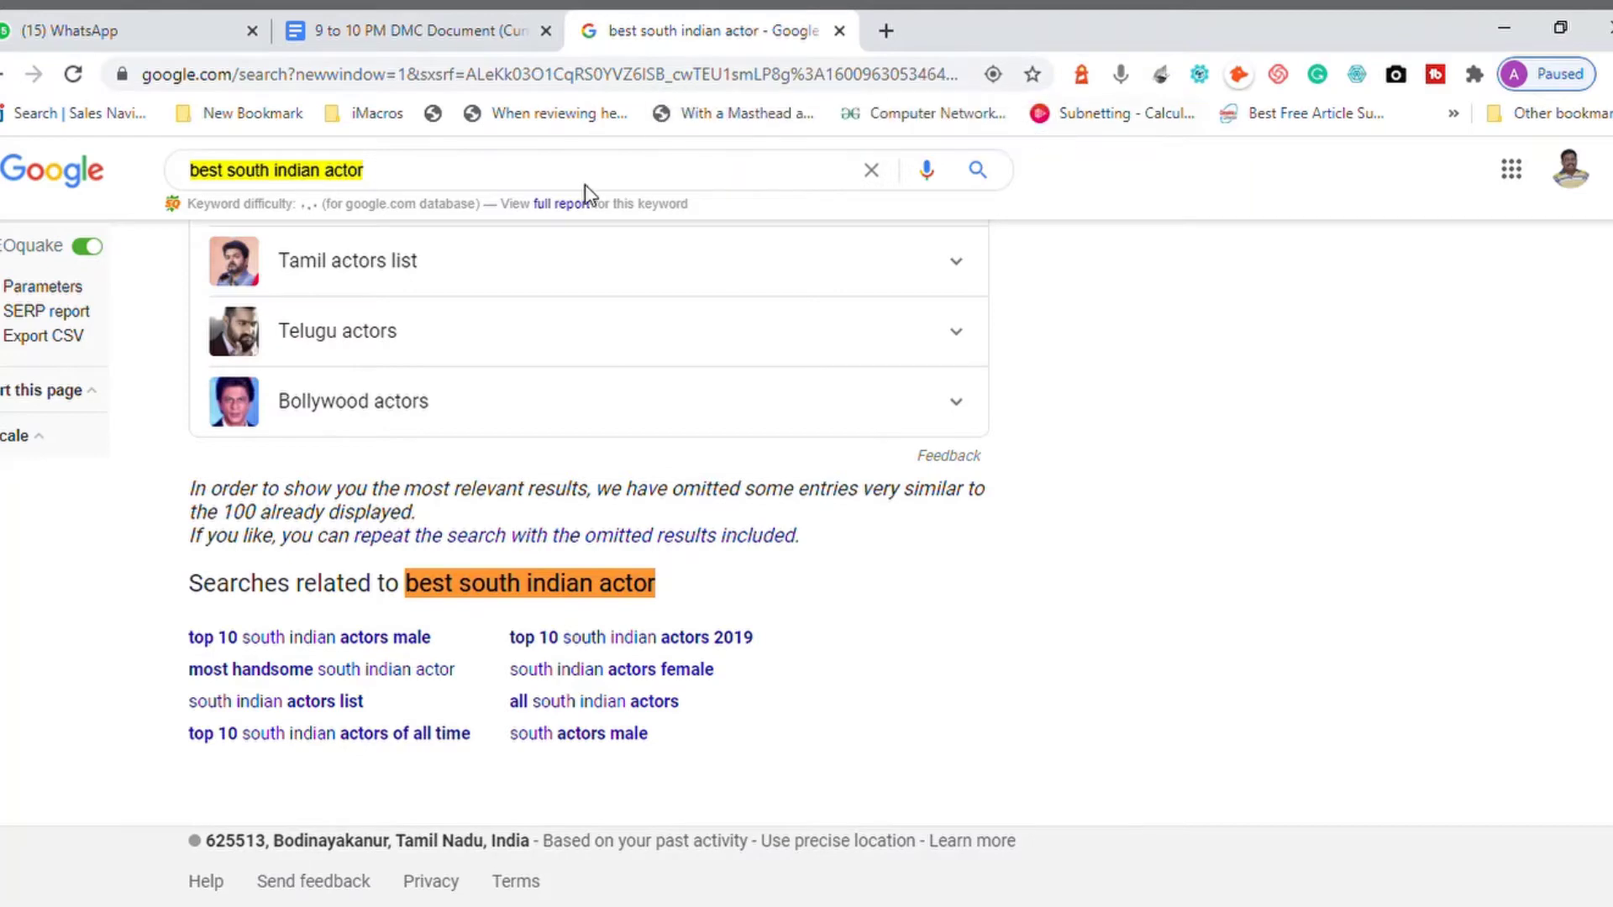
Review the results for "best south indian actor", from the related searches back up to the first listings
left_click(509, 170)
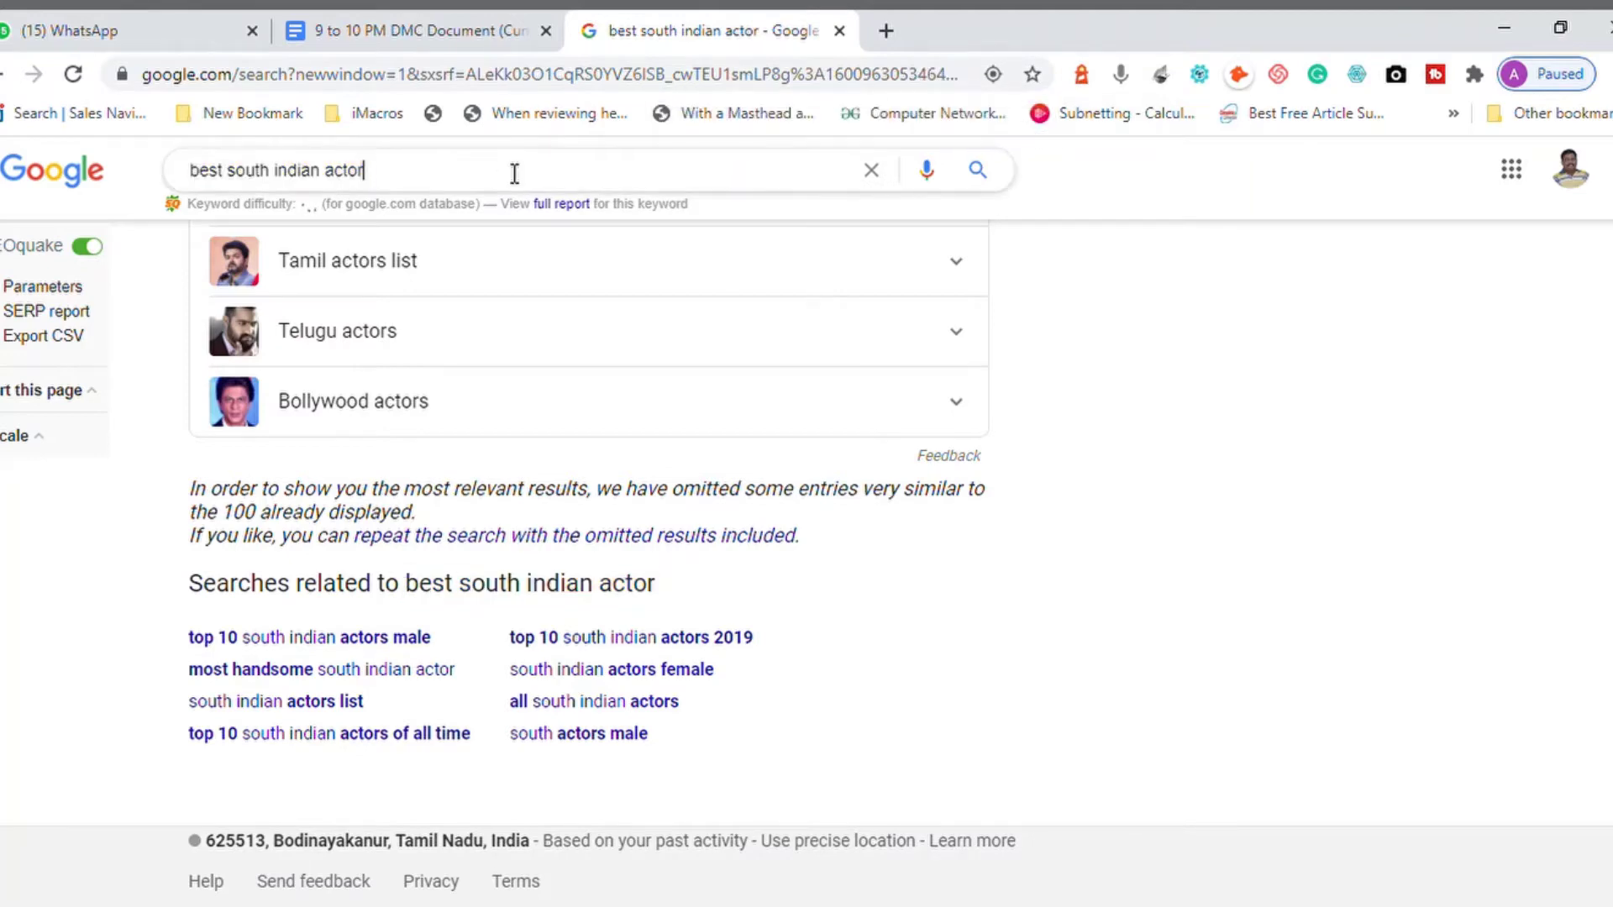
left_click(1174, 436)
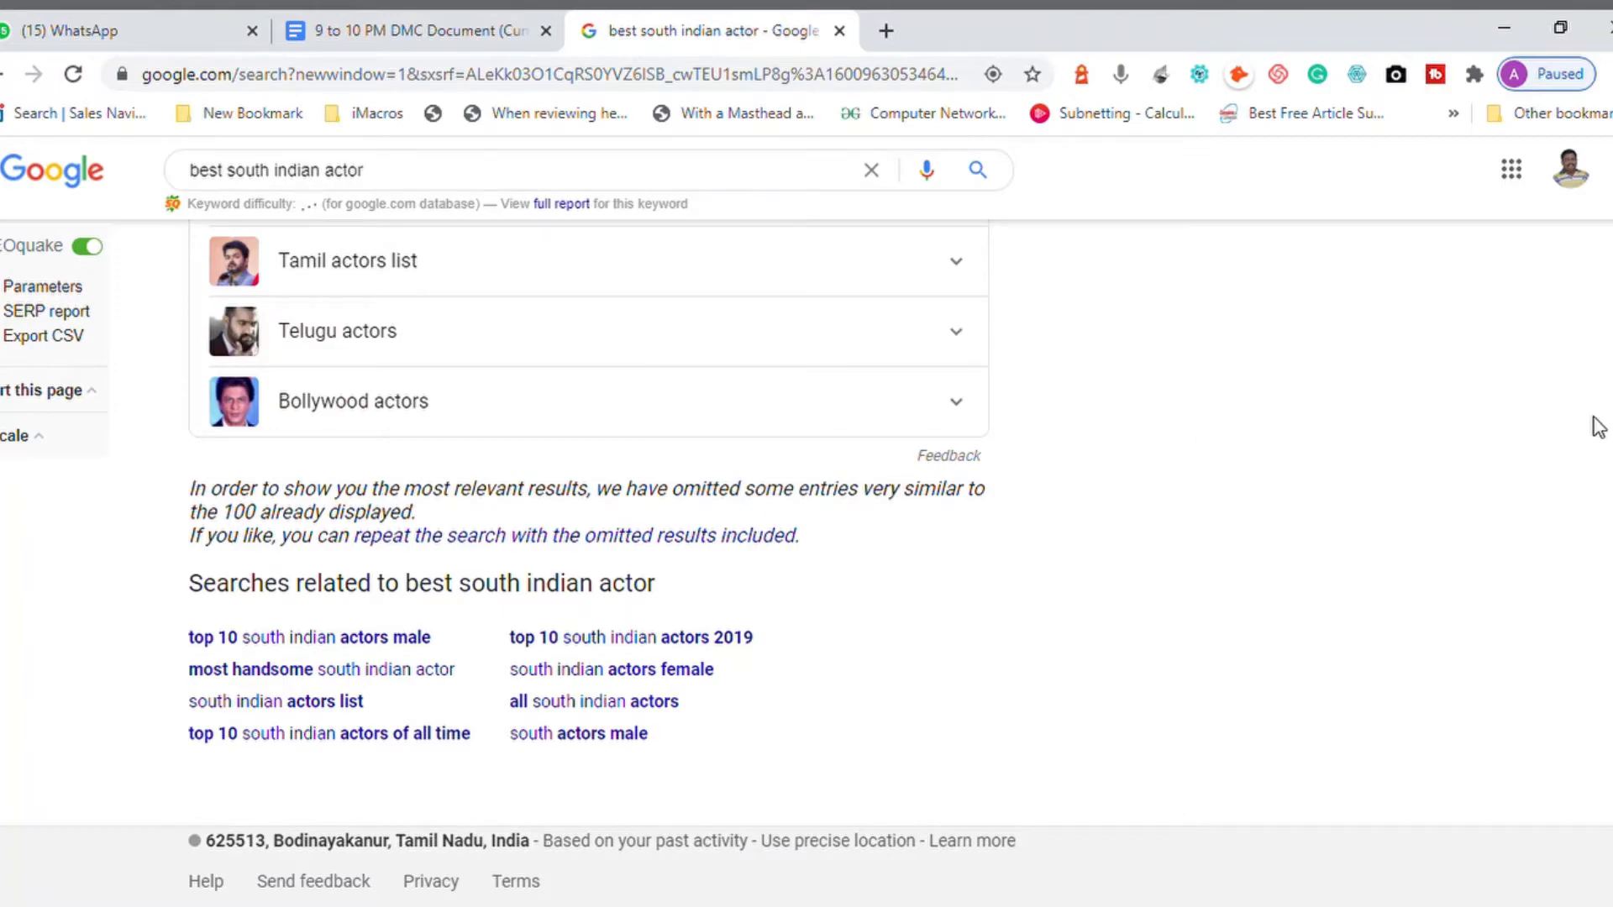
scroll(1600, 428, "up", 10)
scroll(555, 554, "up", 20)
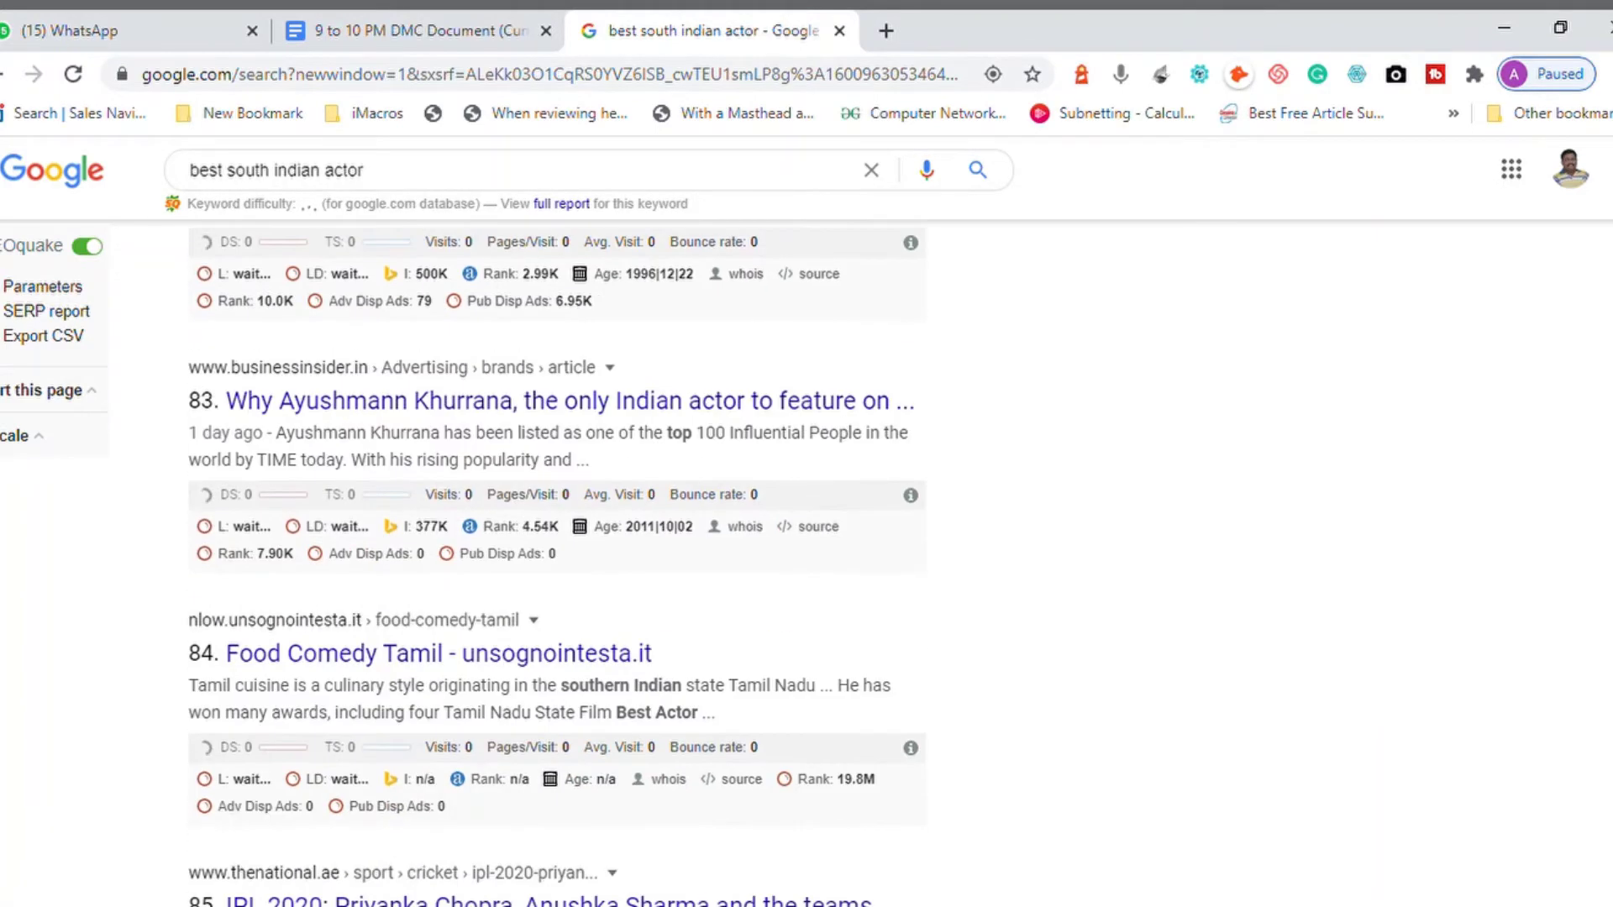
scroll(554, 554, "up", 20)
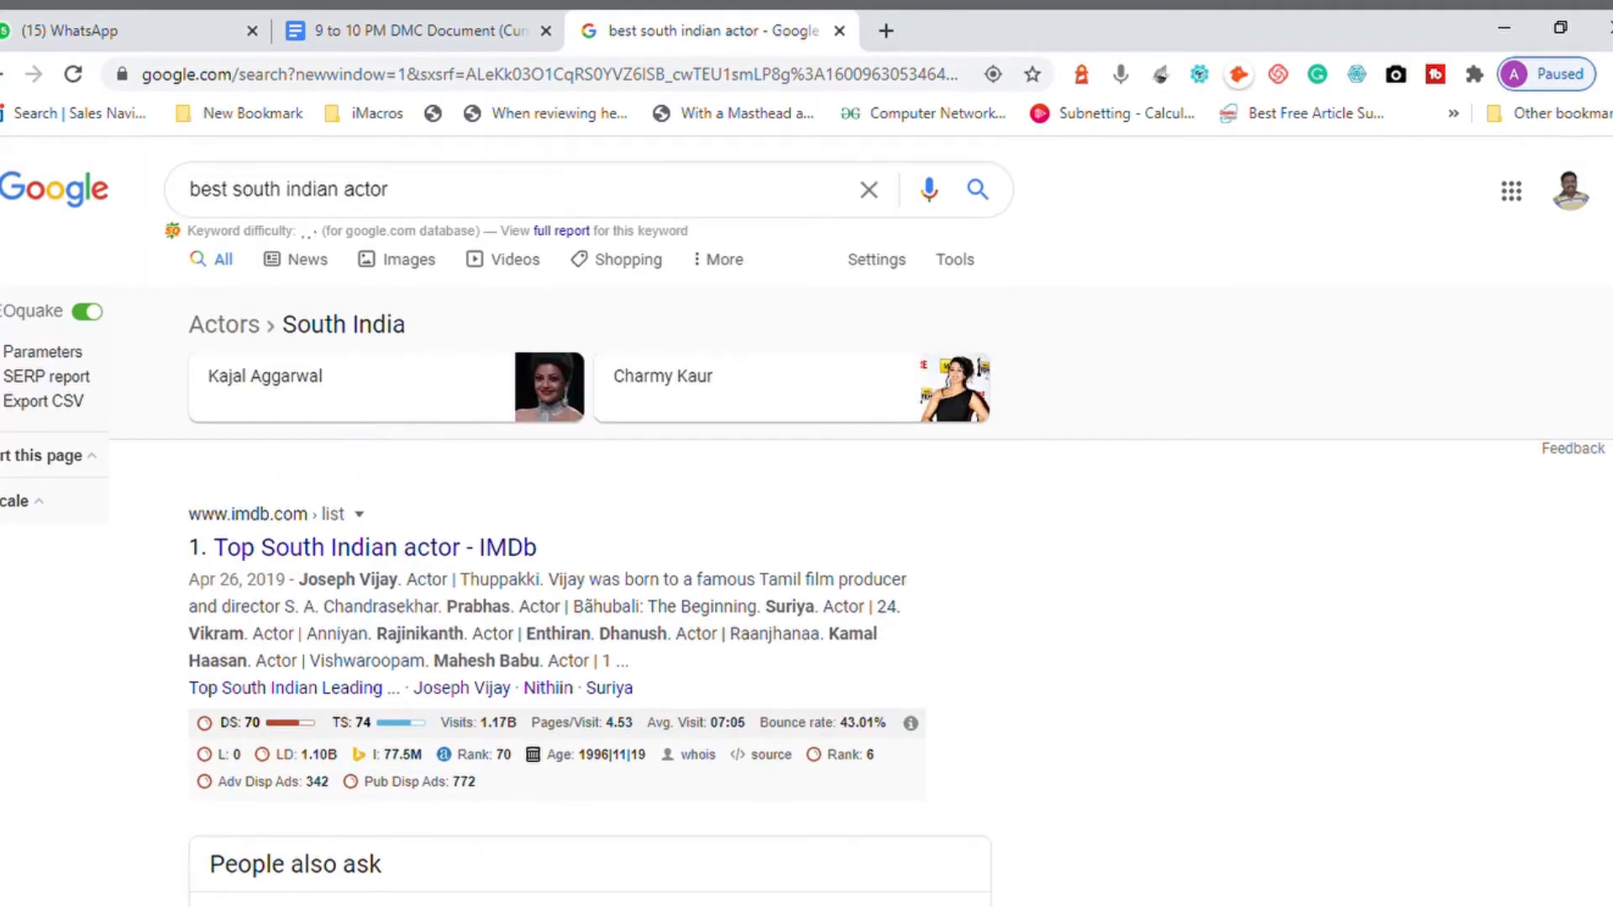
scroll(554, 554, "down", 6)
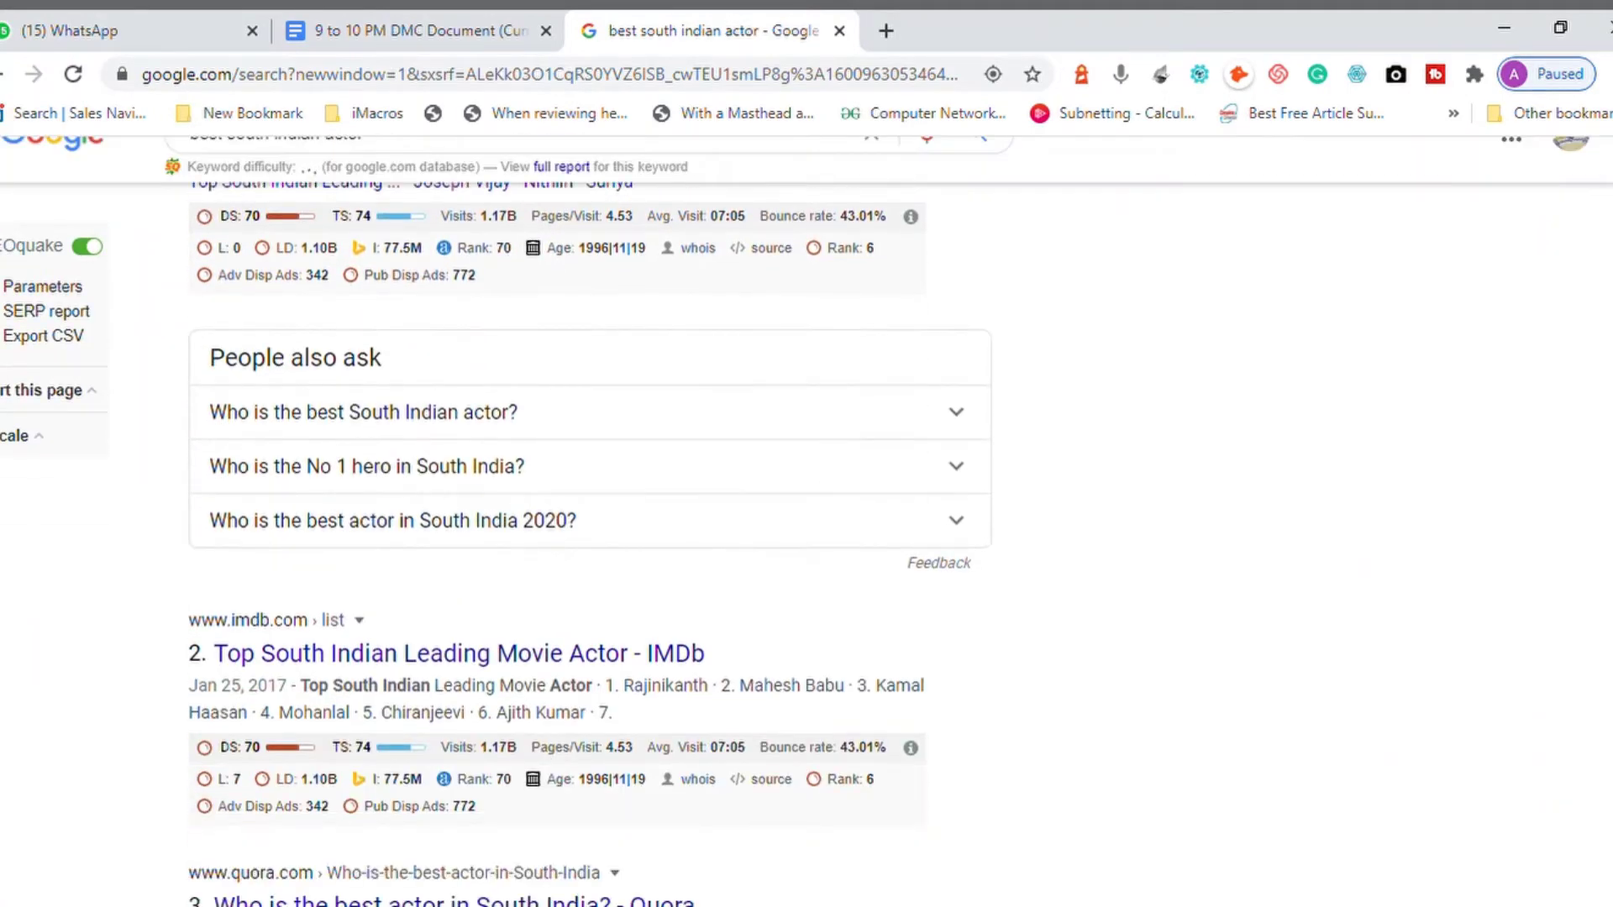
scroll(554, 555, "down", 8)
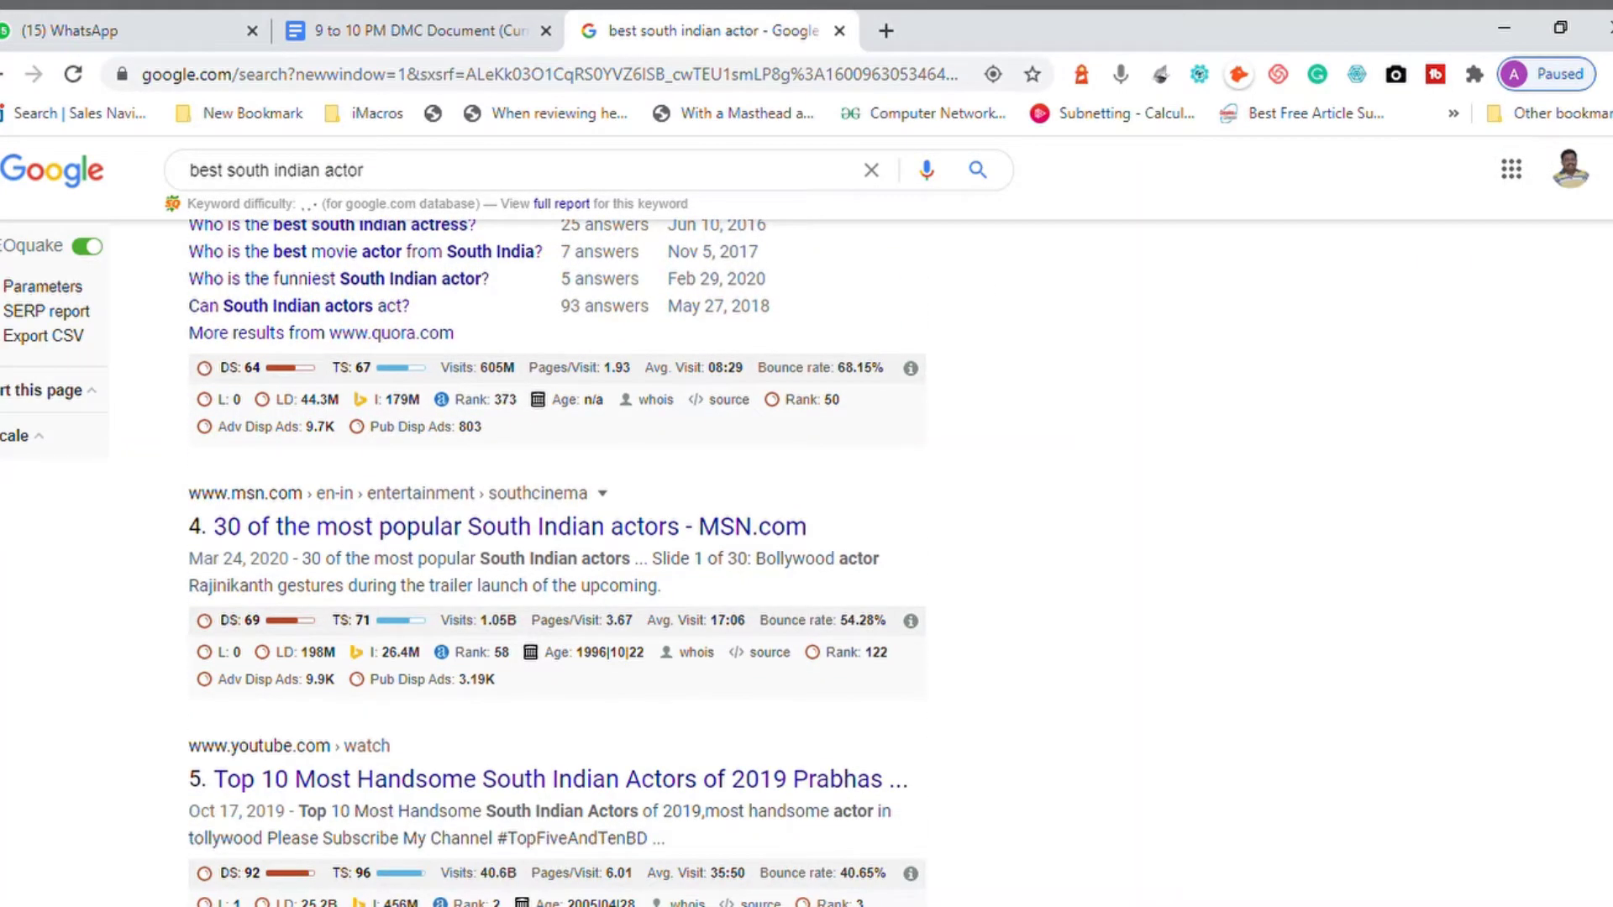
scroll(554, 554, "up", 14)
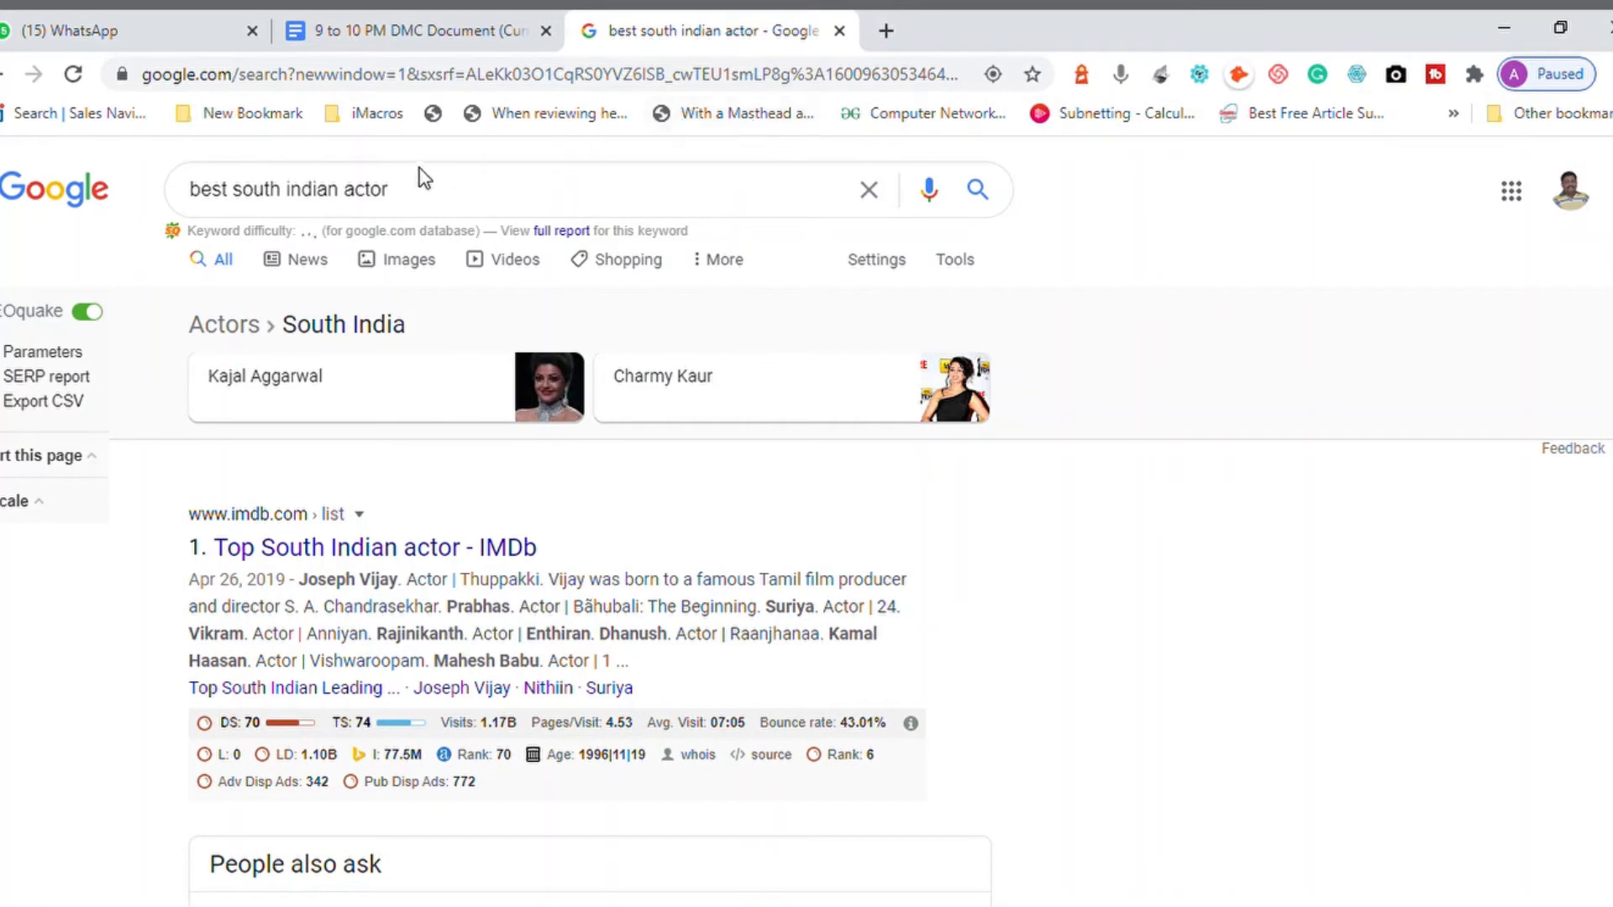
Extend the search query to "best south indian actor 2020" and copy the whole query
left_click(414, 204)
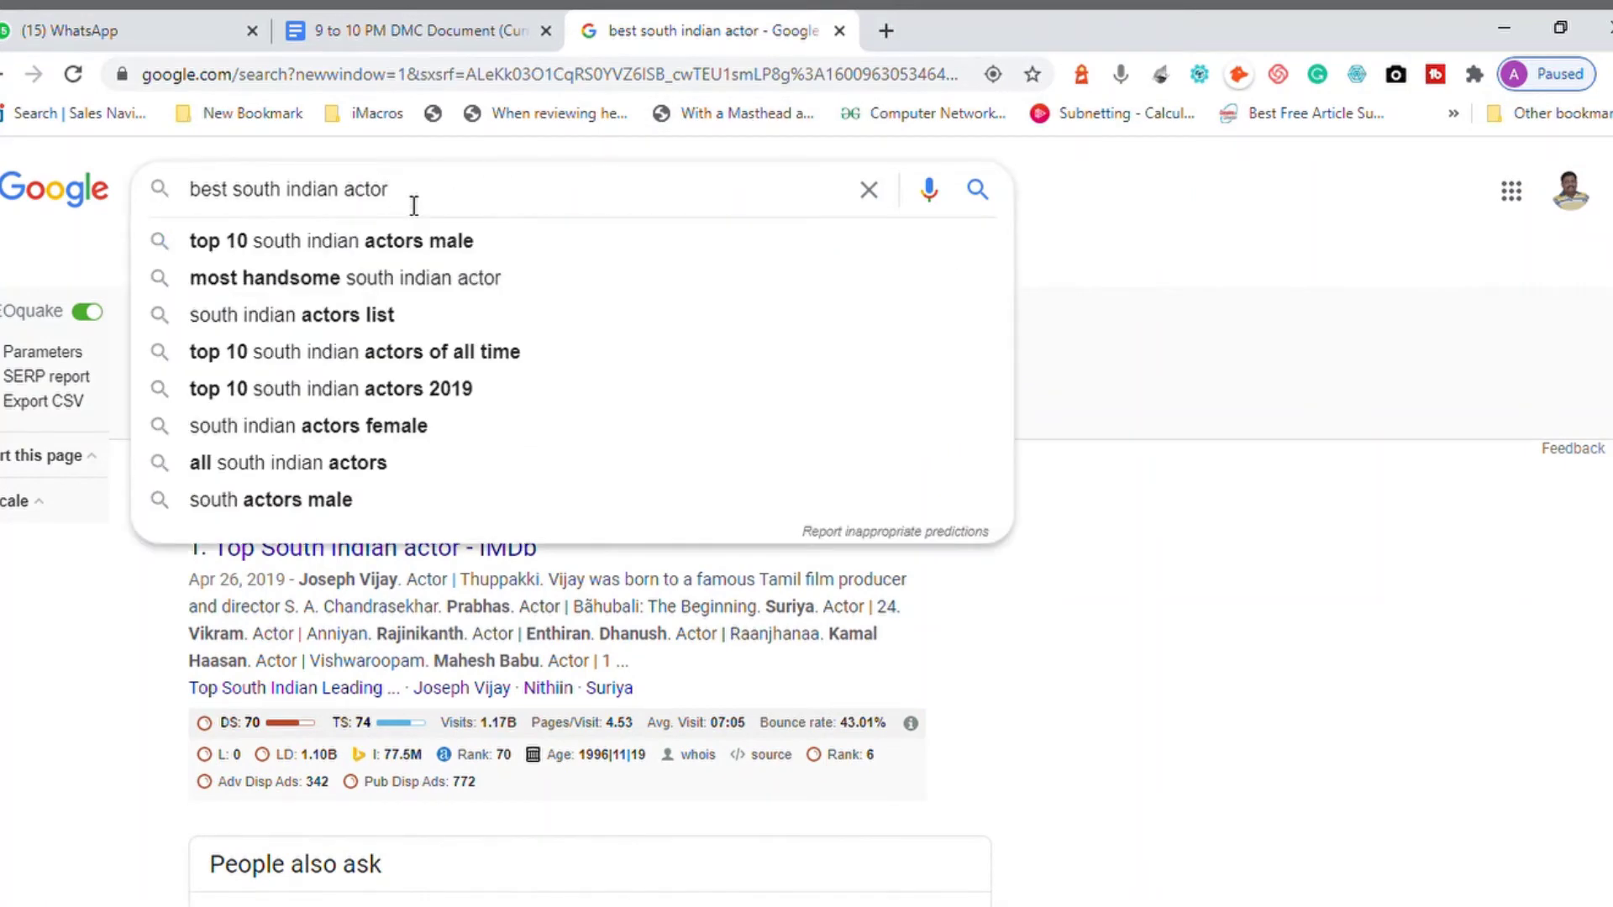
type("2020")
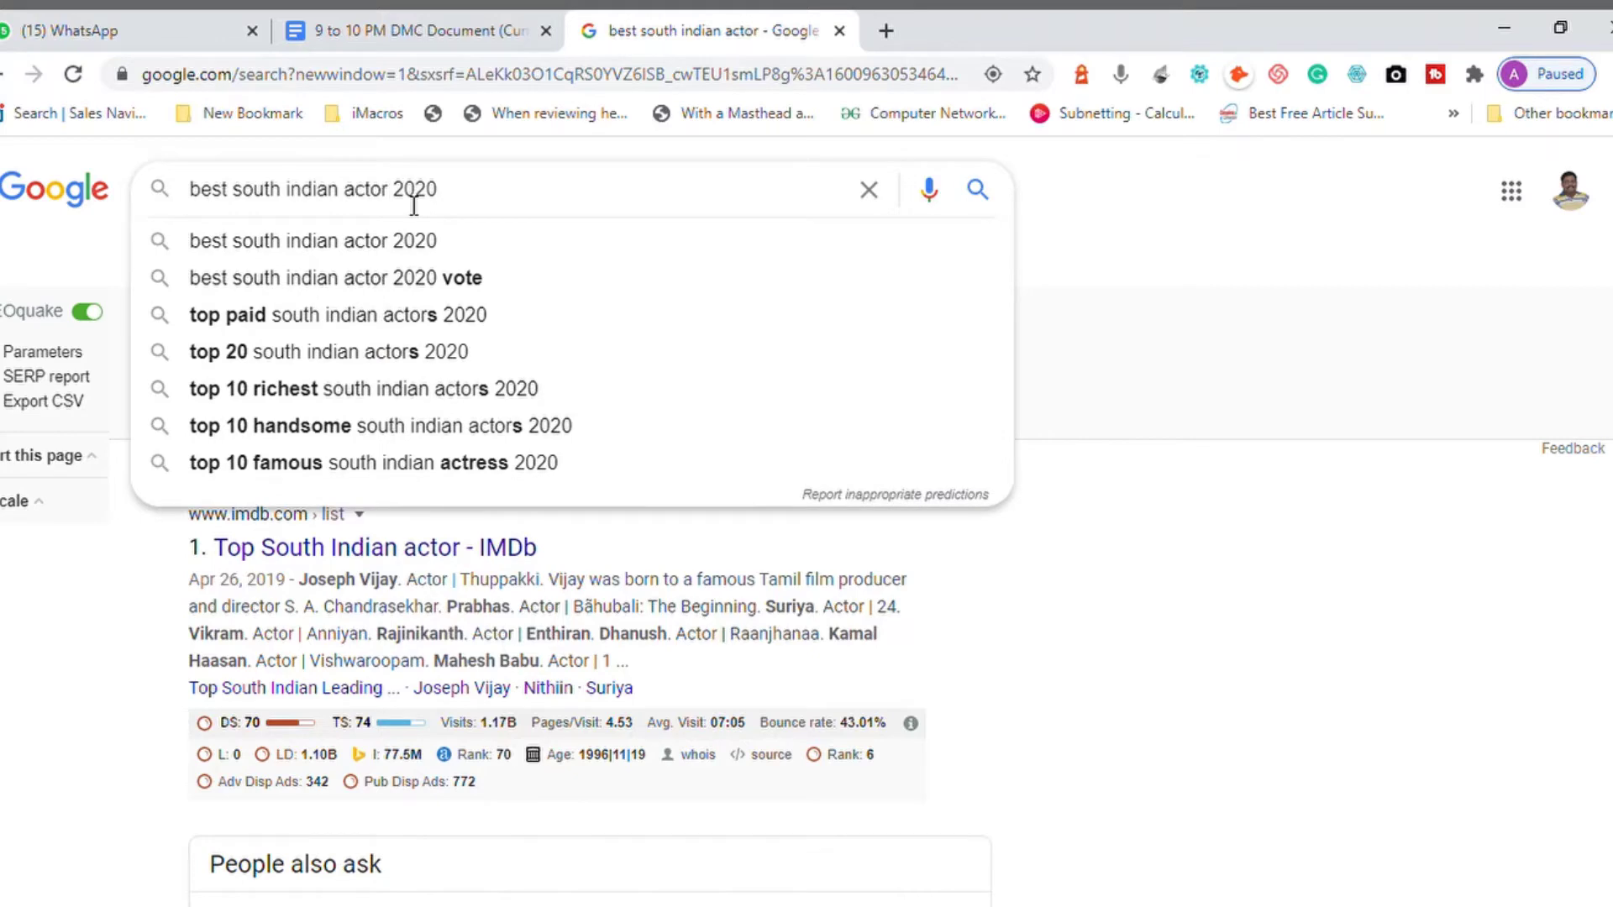
key("ctrl+a")
key("ctrl+c")
key("Return")
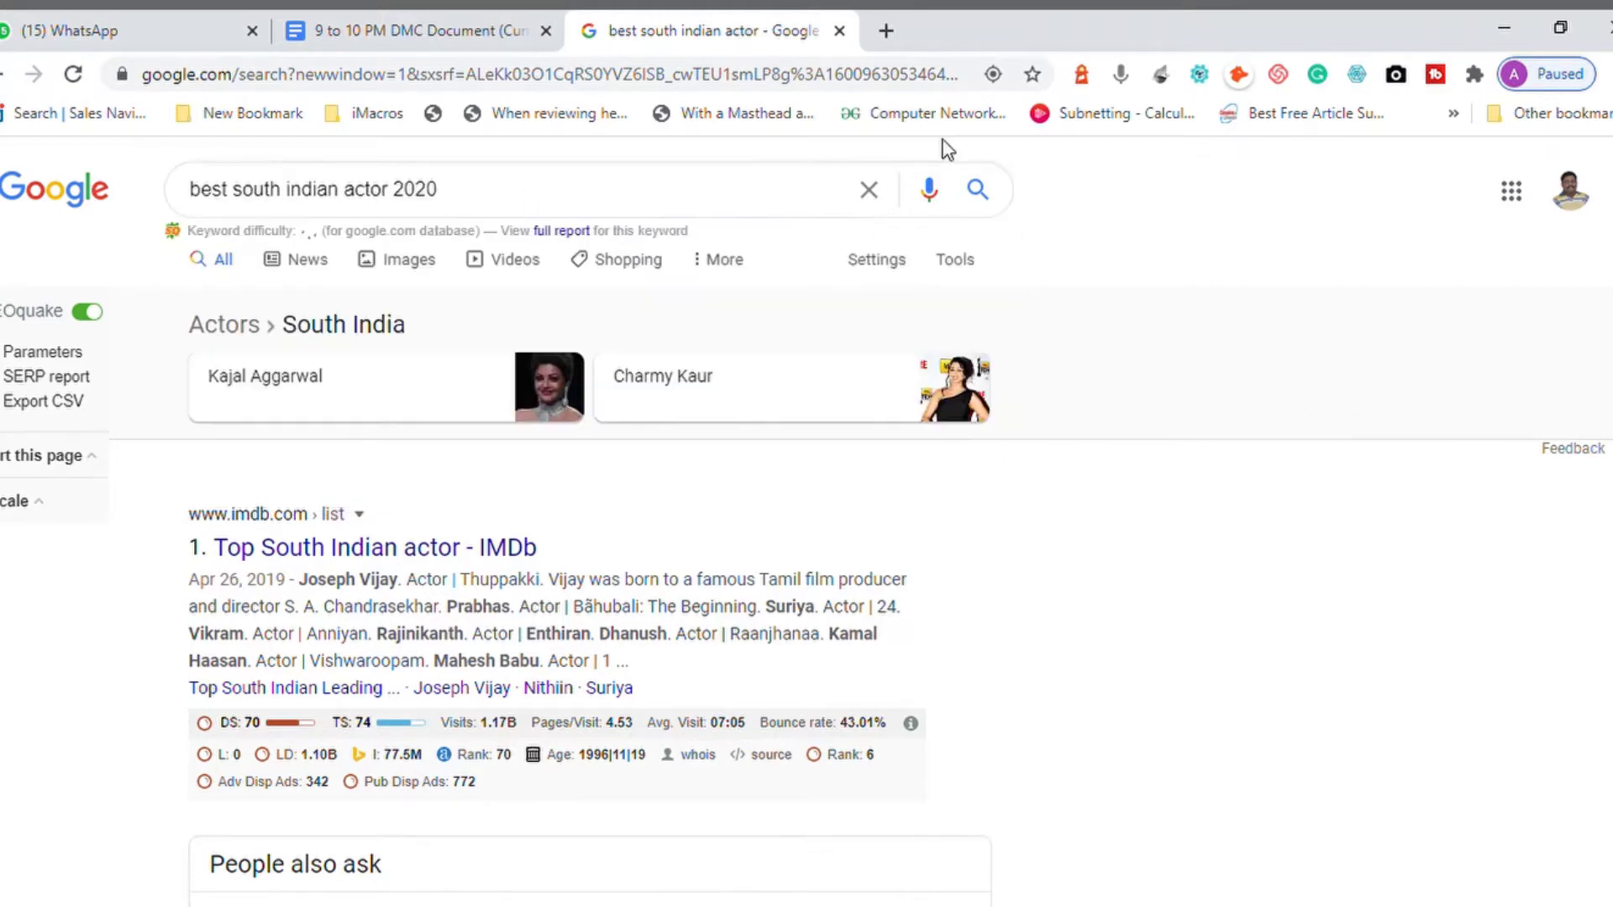
Search for the copied query "best south indian actor 2020" in a new browser tab
left_click(886, 30)
key("ctrl+v")
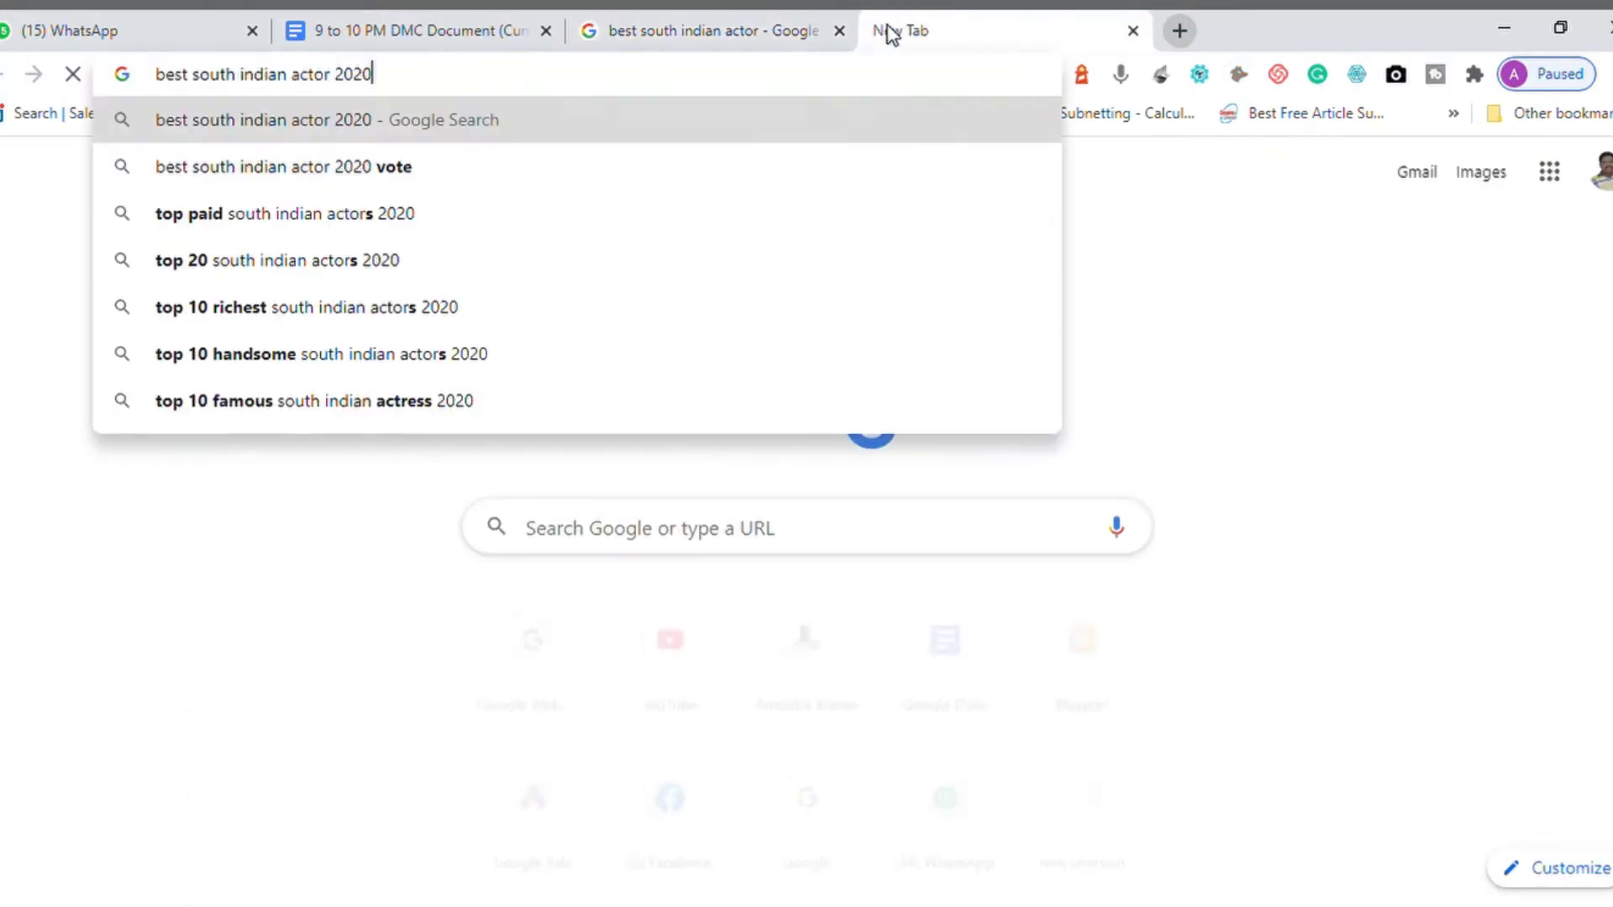
key("Return")
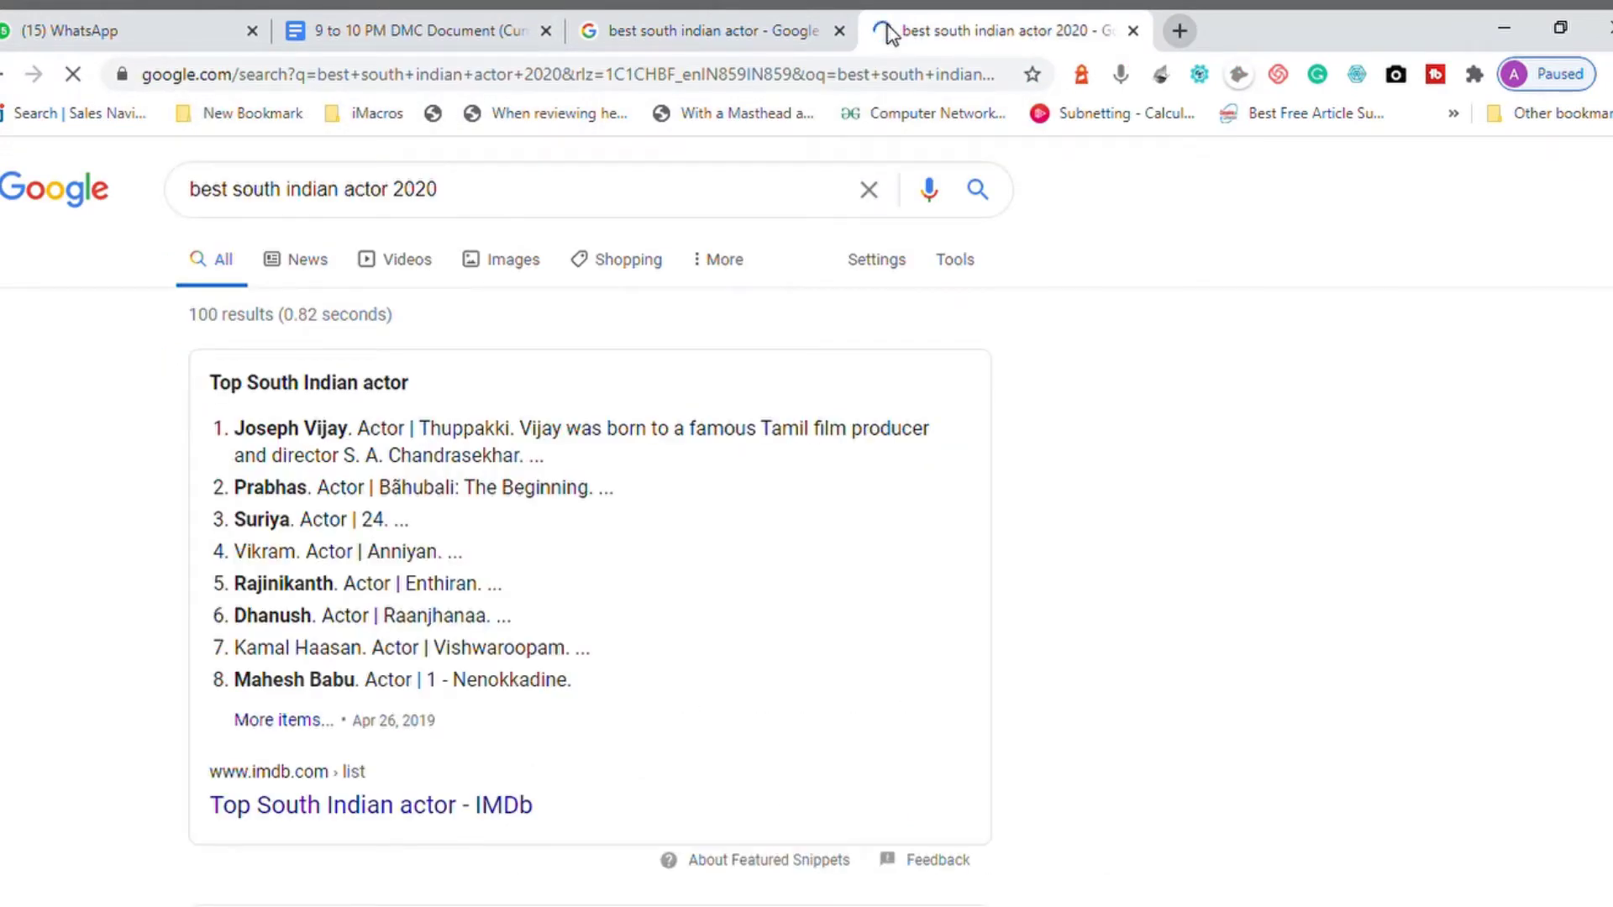
Compare the original results tab with the "best south indian actor 2020" results, examining the new page's snippet, related questions and first listings
left_click(756, 38)
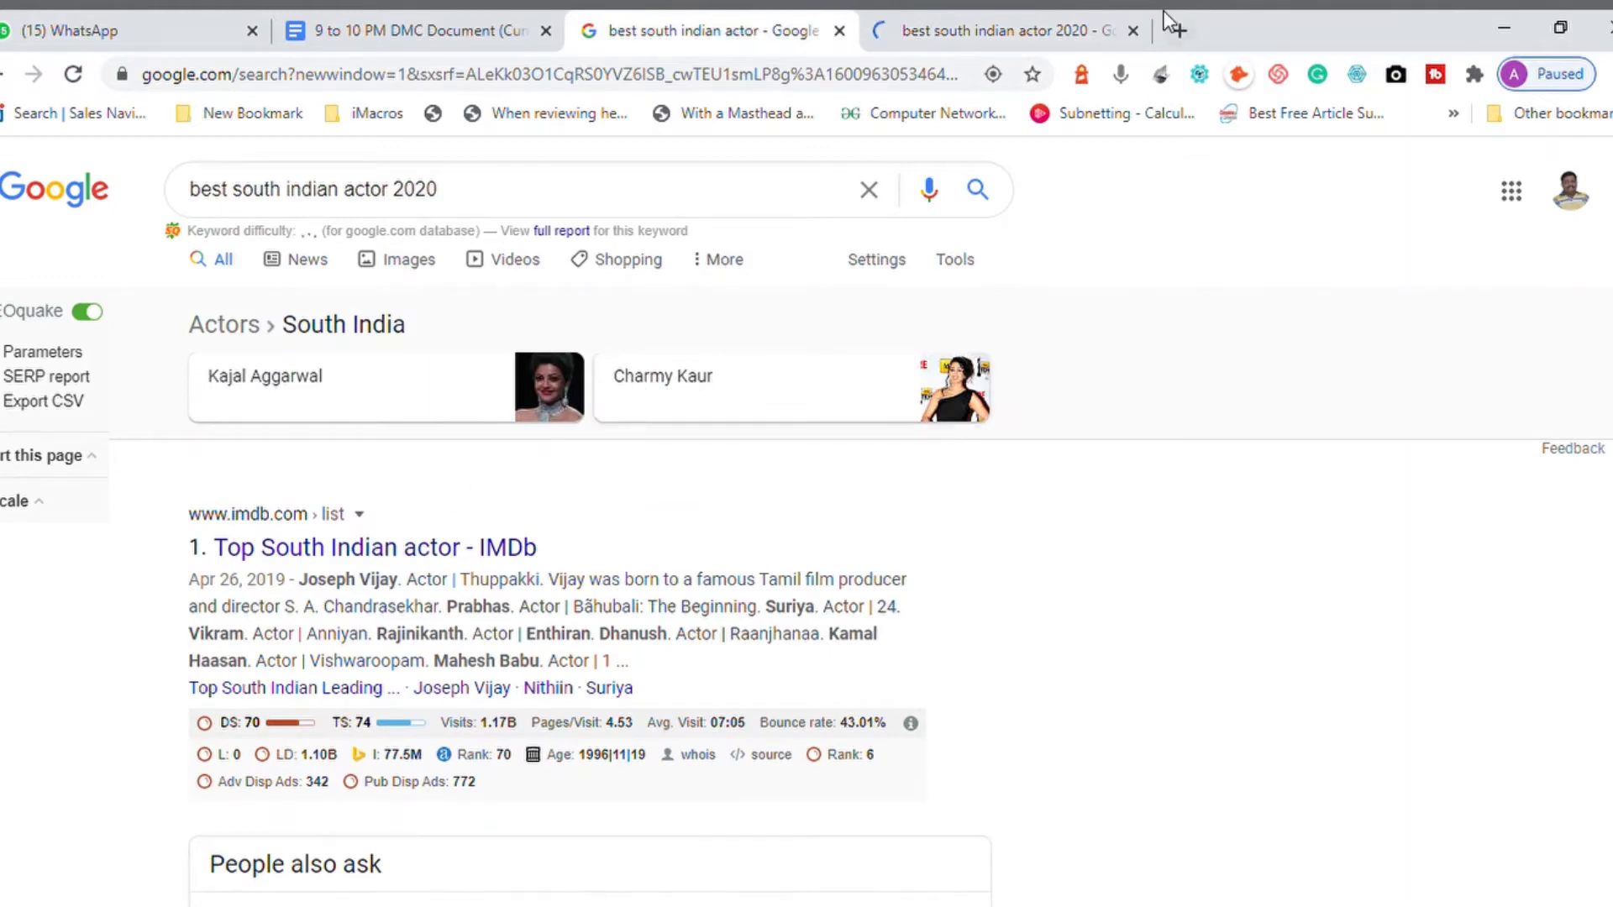
left_click(1017, 27)
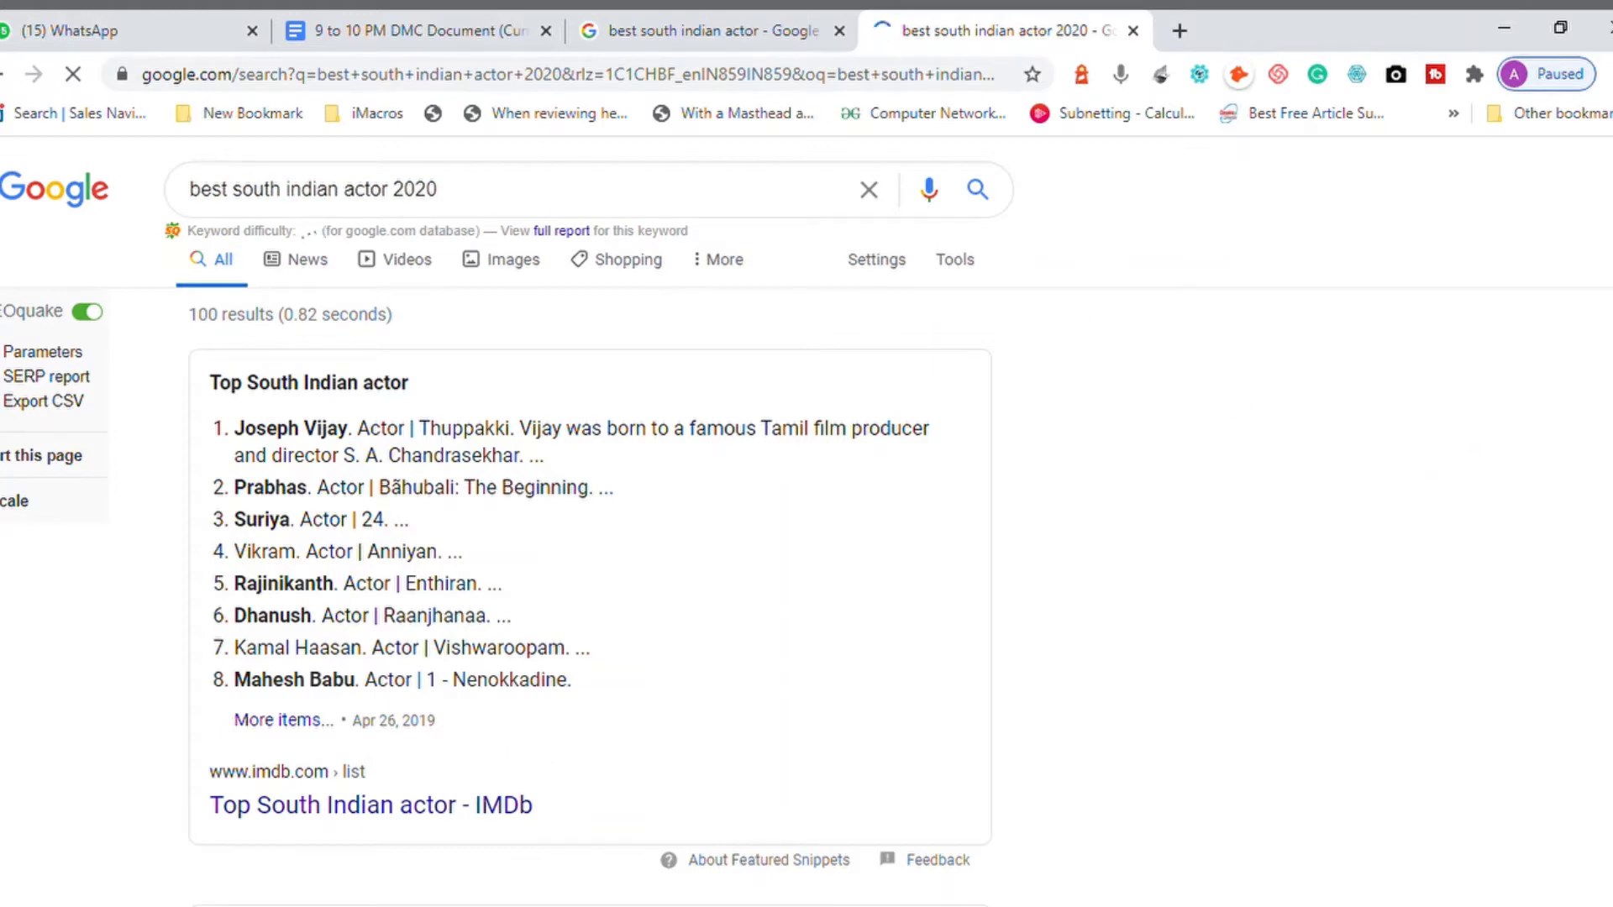
scroll(761, 520, "down", 5)
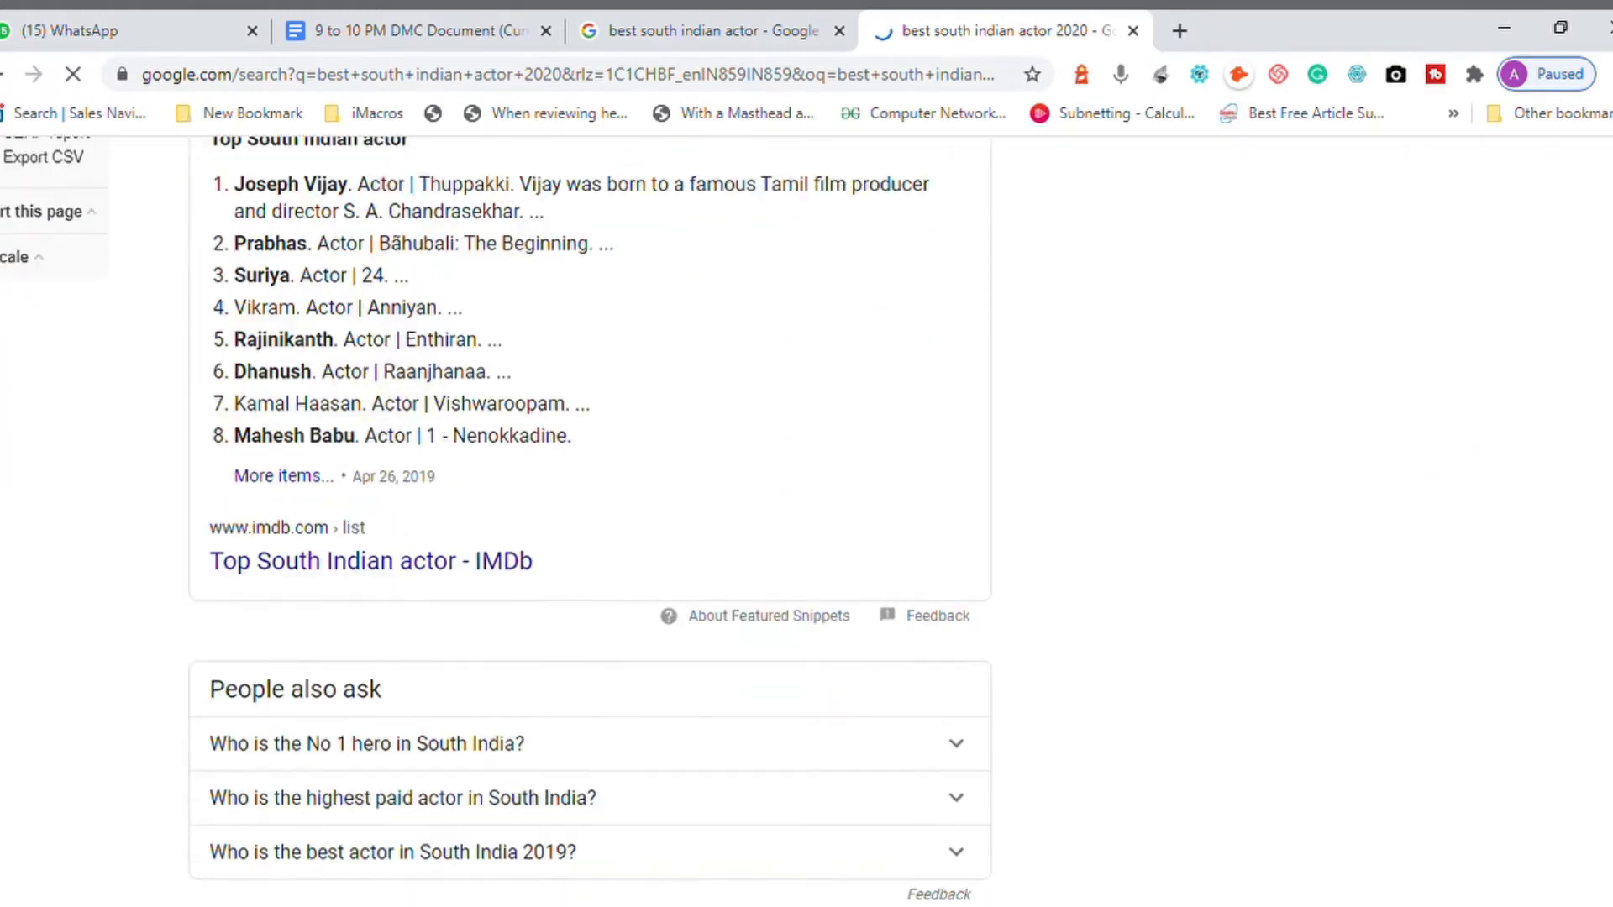
scroll(588, 562, "down", 7)
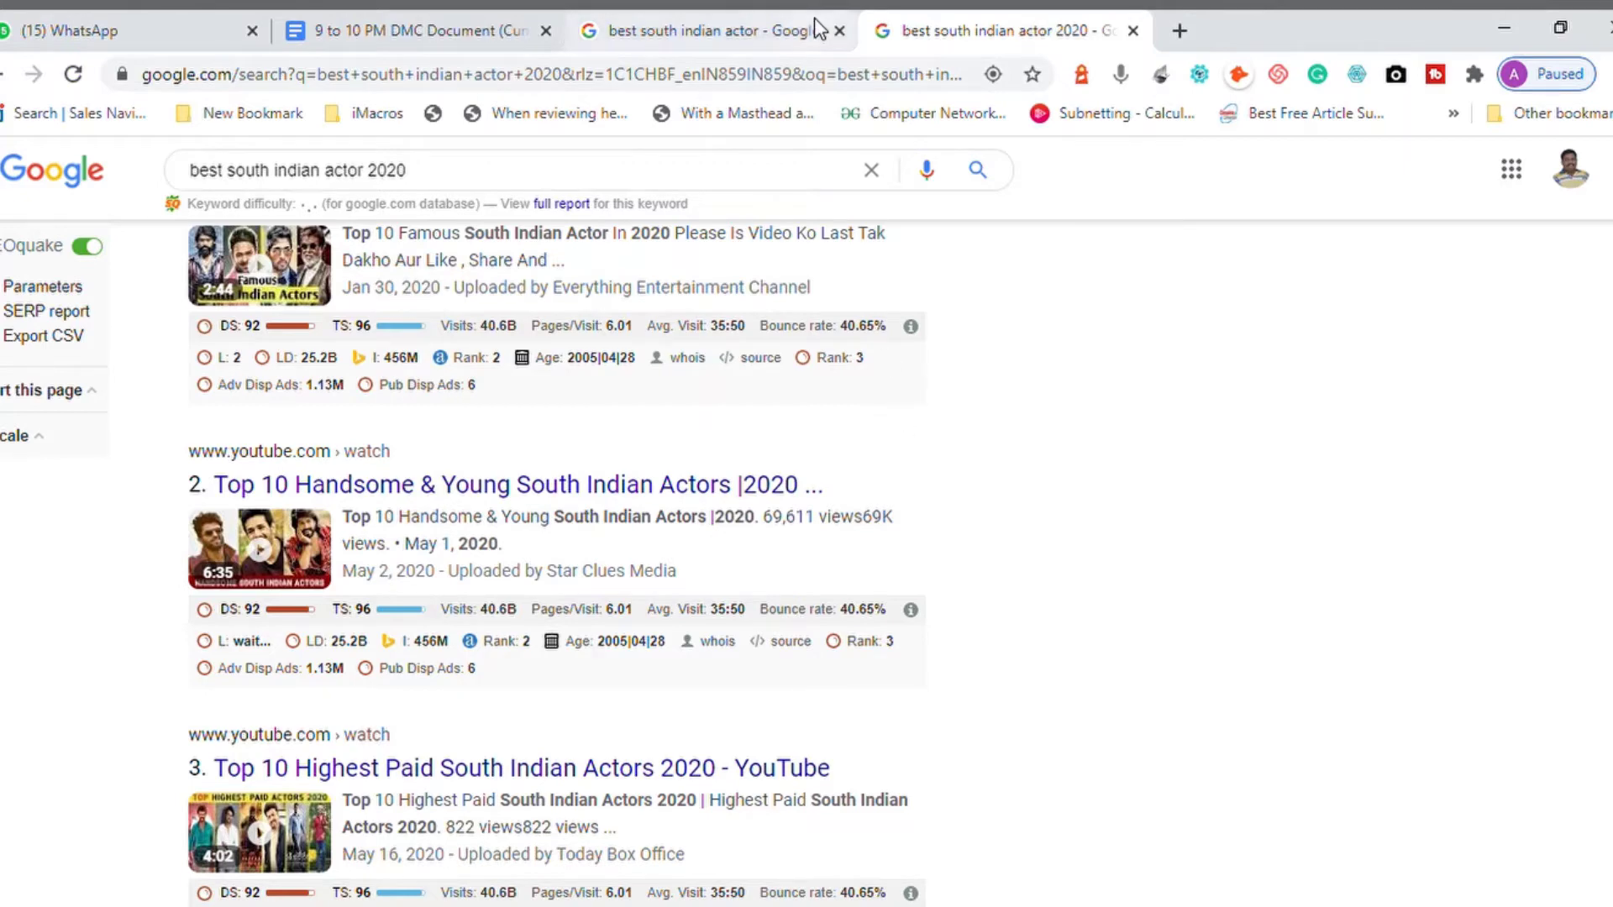
Search again for "best south indian actor" without the year in the original results tab, and select the whole query
left_click(729, 42)
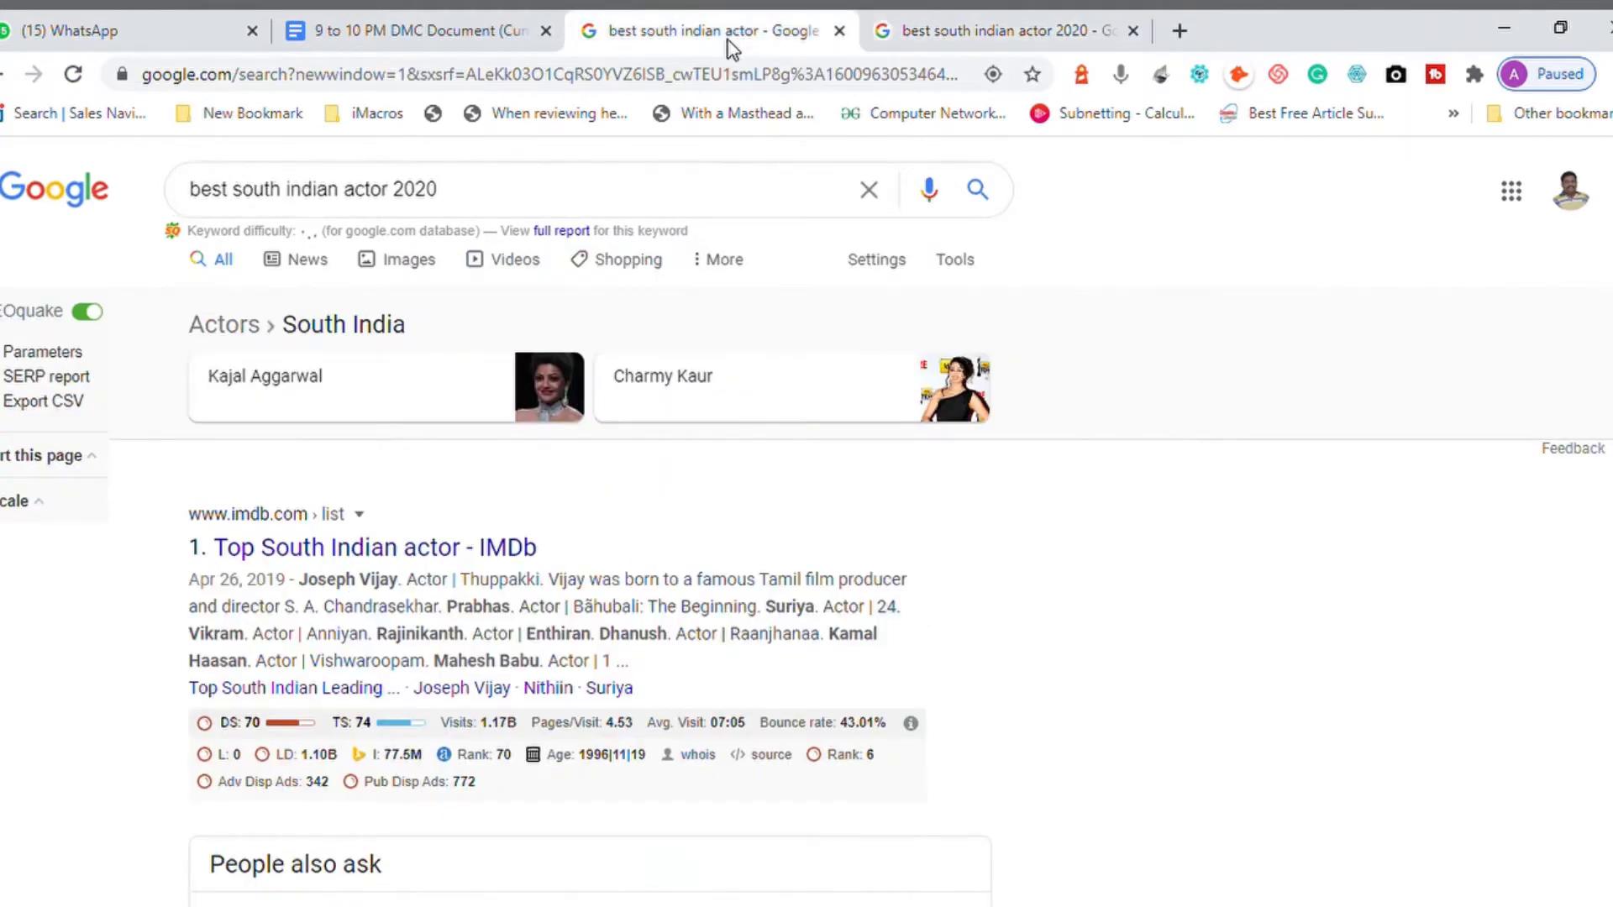
left_click(485, 195)
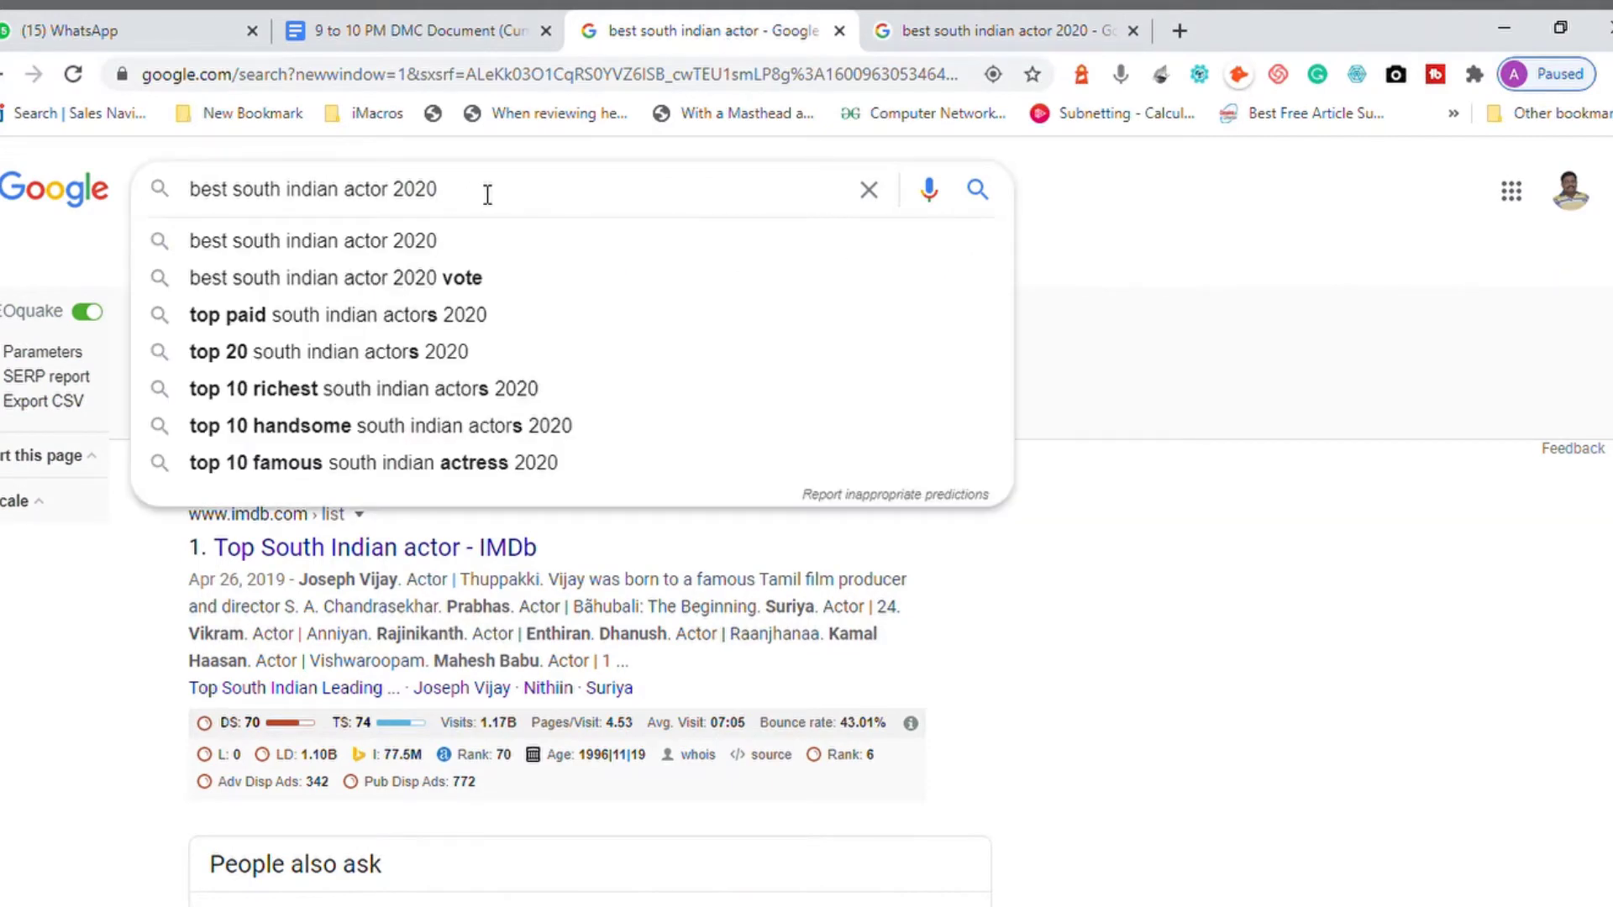
key("BackSpace")
key("BackSpace")
key("BackSpace")
key("BackSpace")
key("BackSpace")
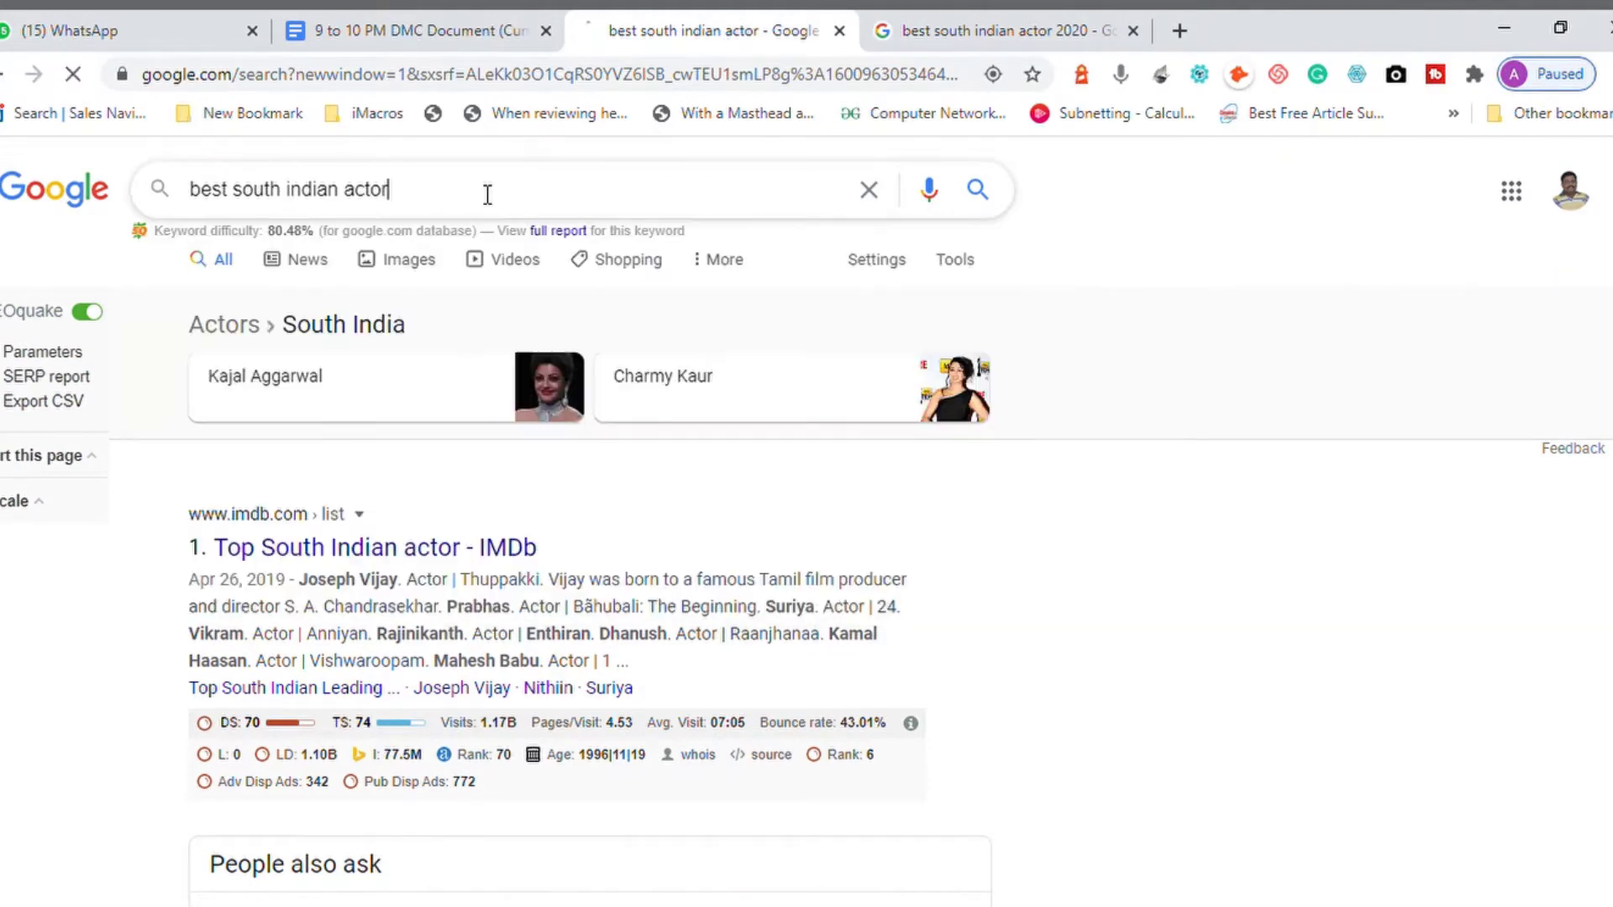
key("Return")
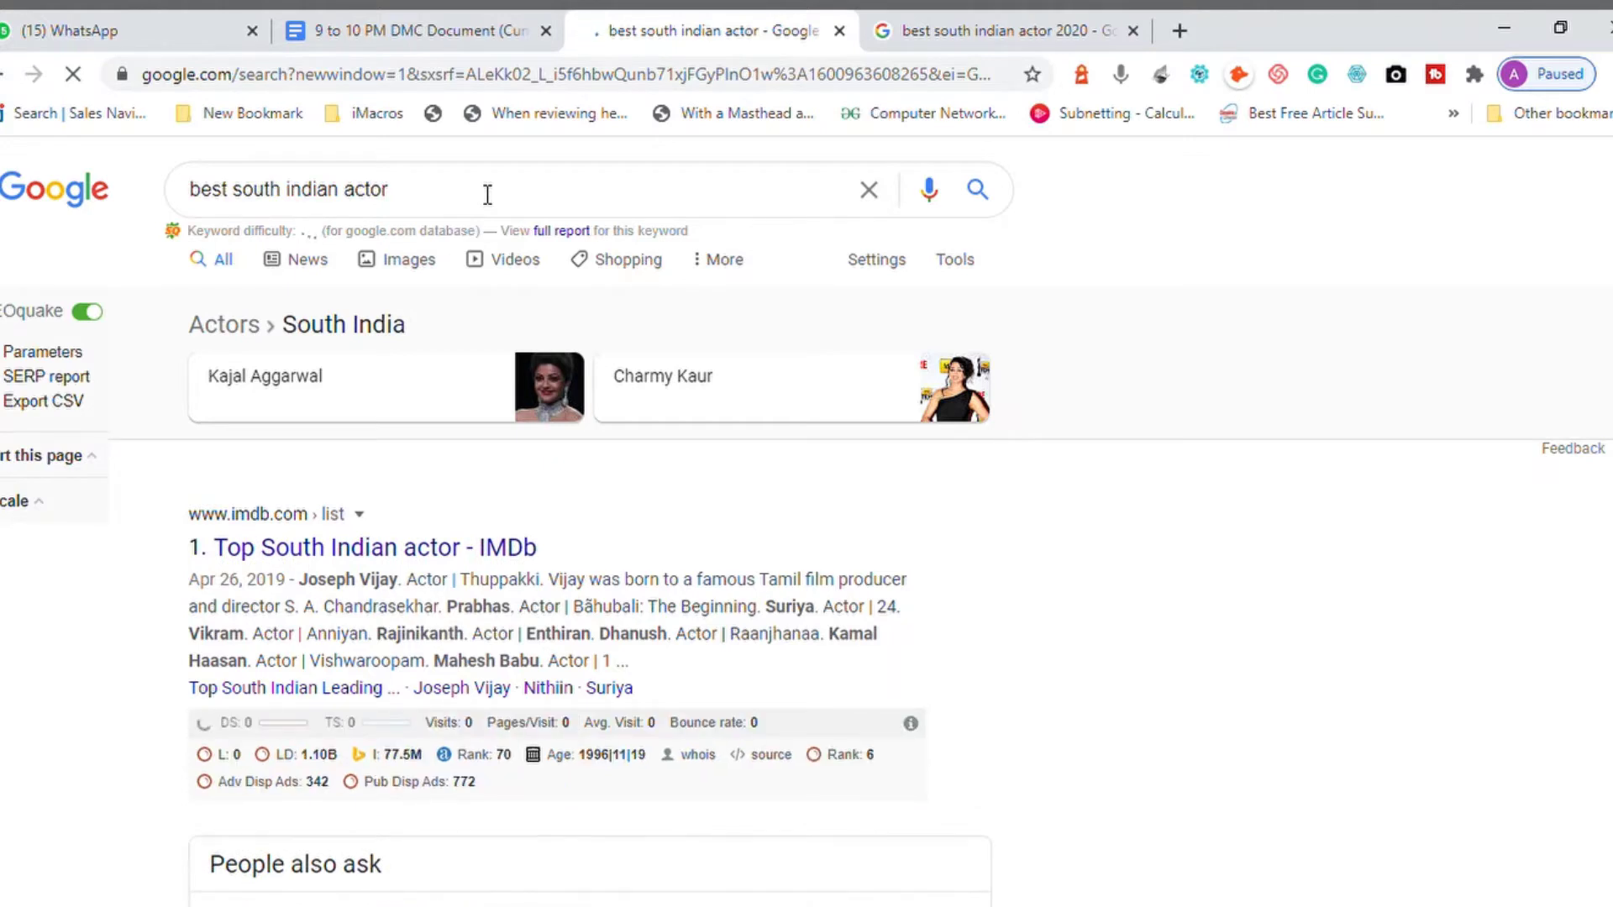
left_click(486, 194)
triple_click(424, 202)
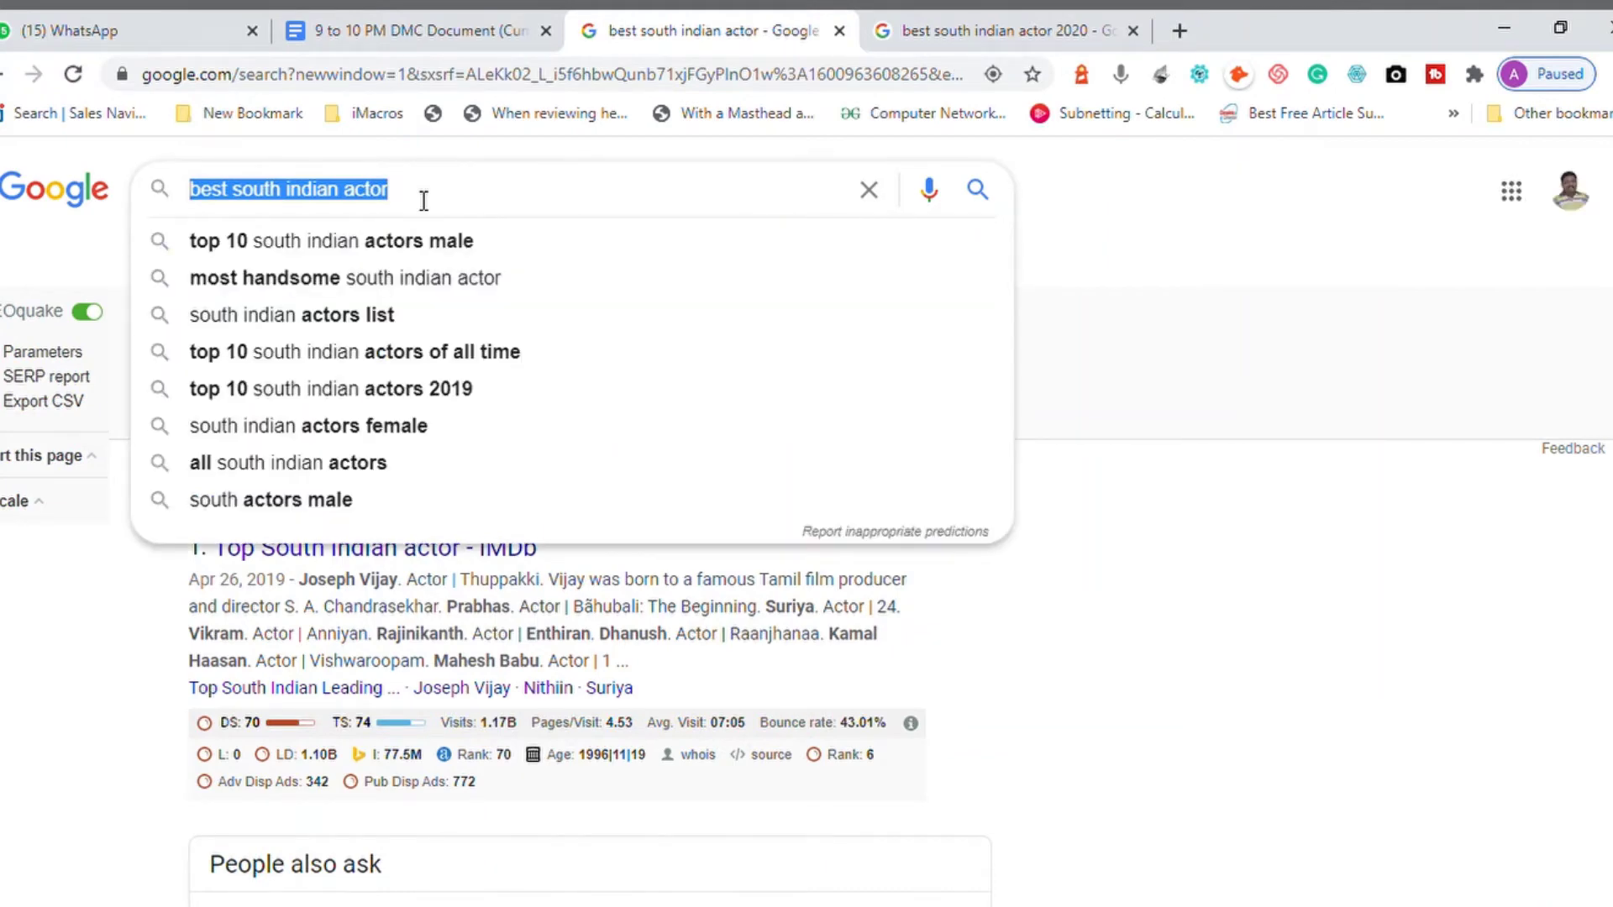
Add the bold heading "Types of Keywords" below the "Key + Word" line in the course notes document
left_click(416, 30)
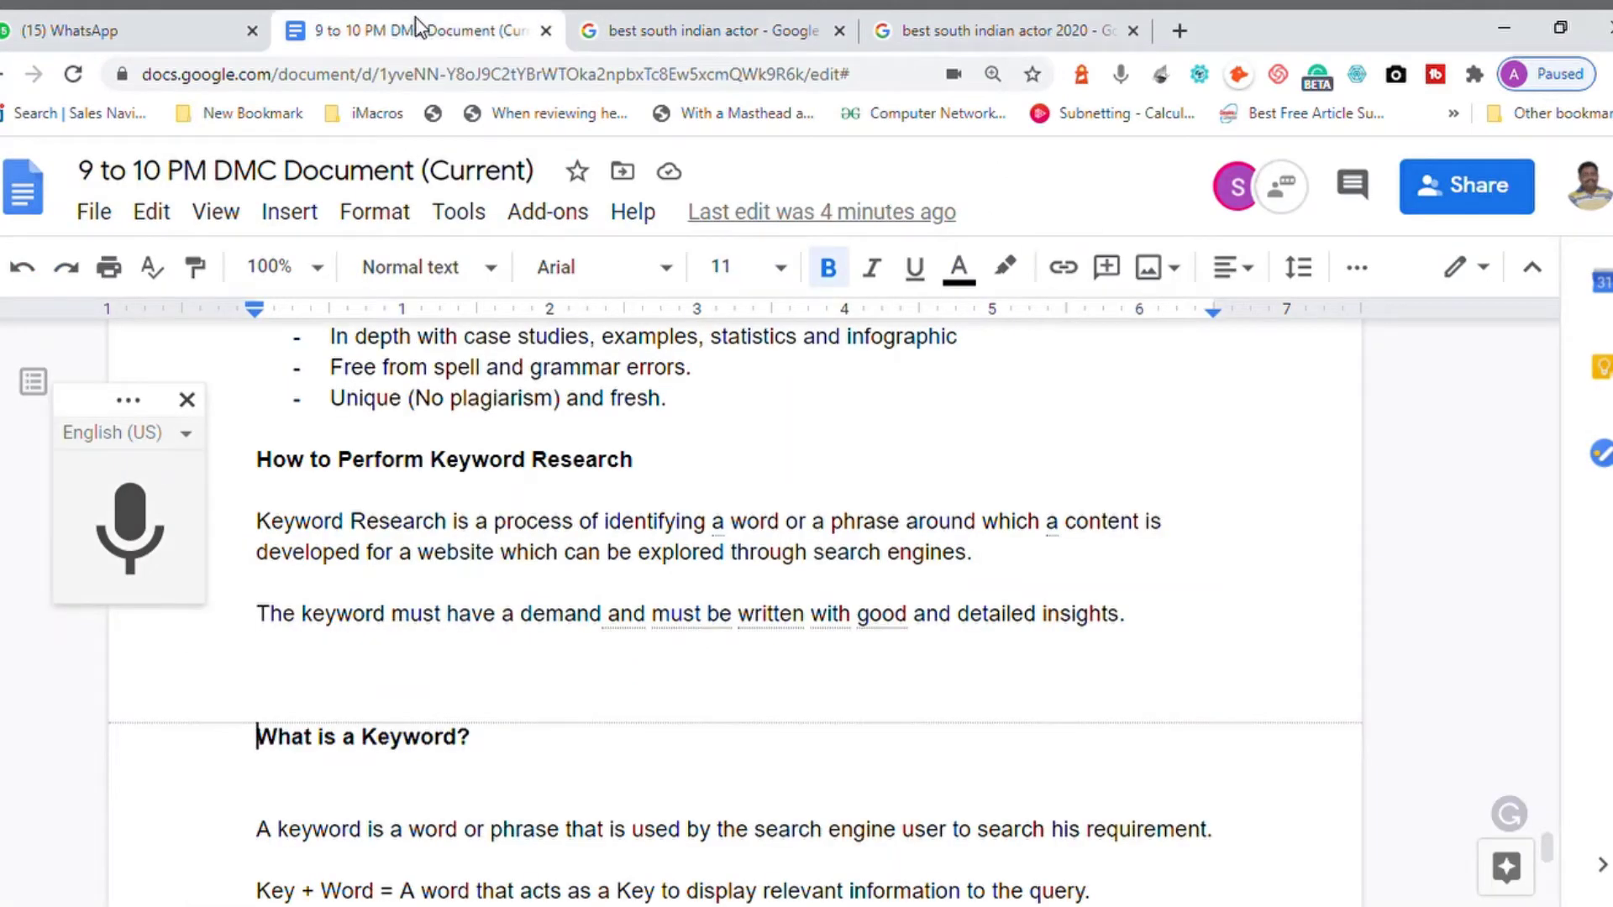
key("Down")
key("Down")
key("Down")
key("Down")
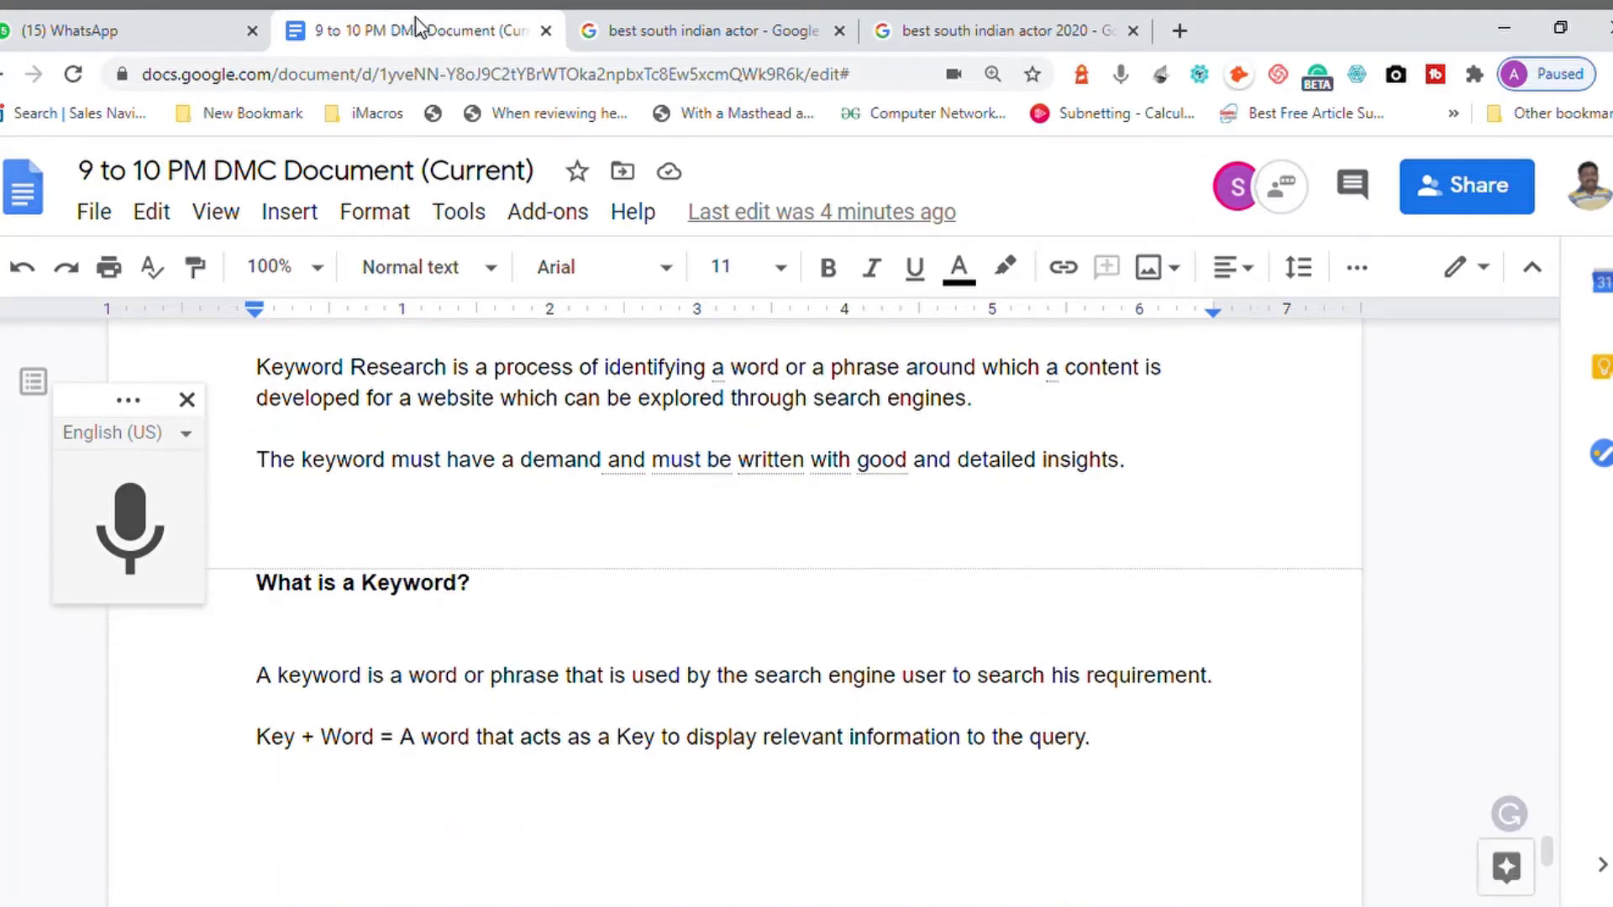
type("Types ")
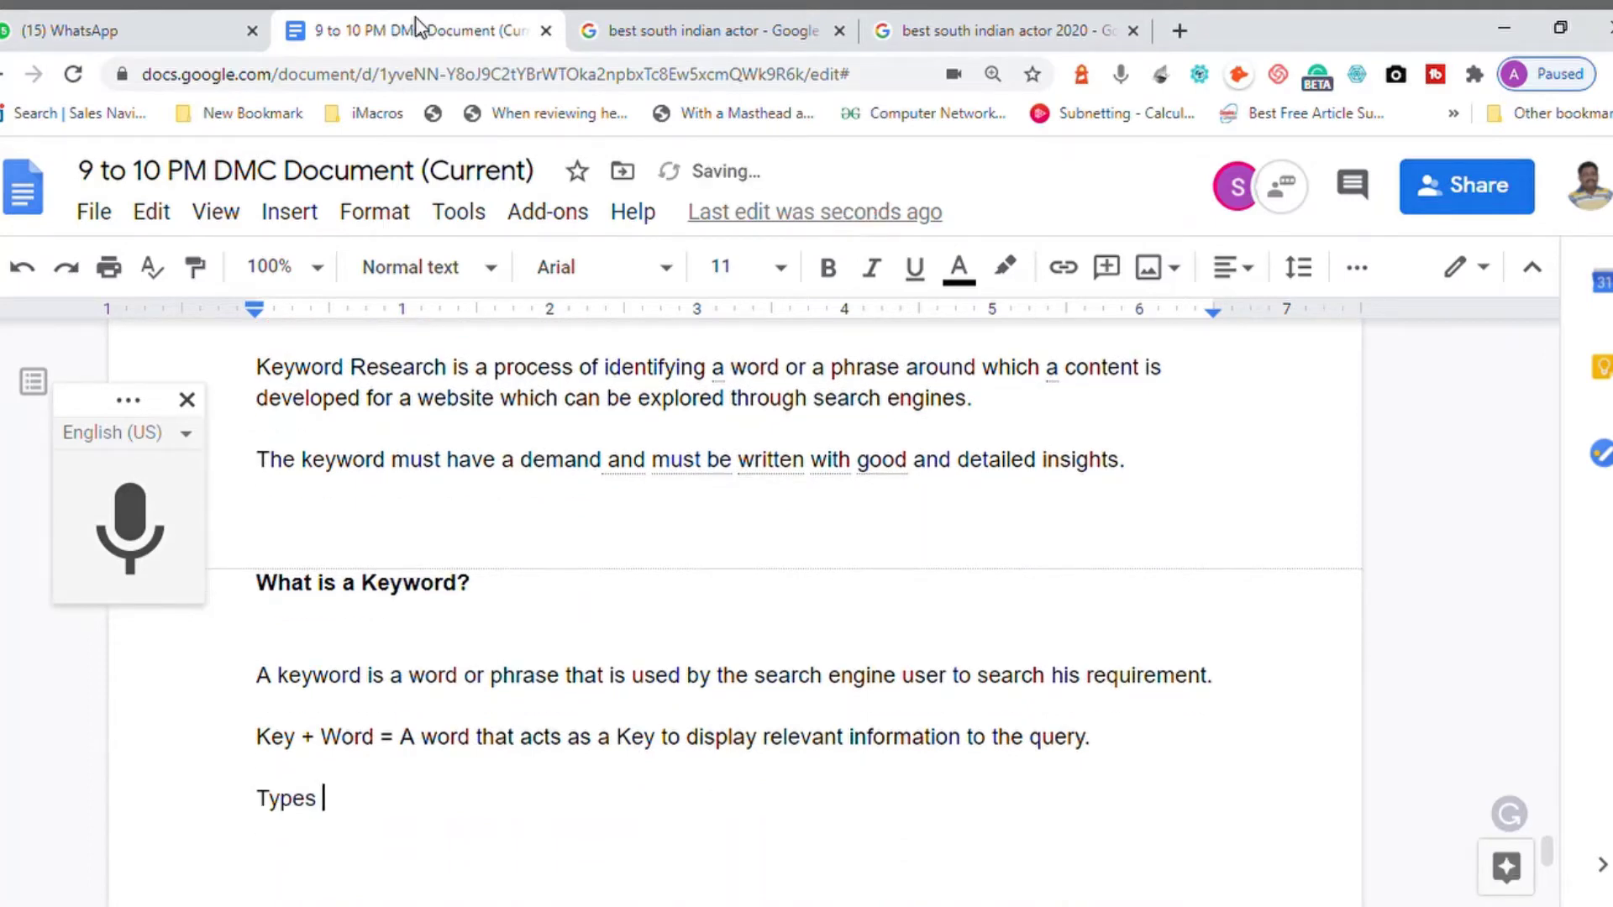
type("of Keywords")
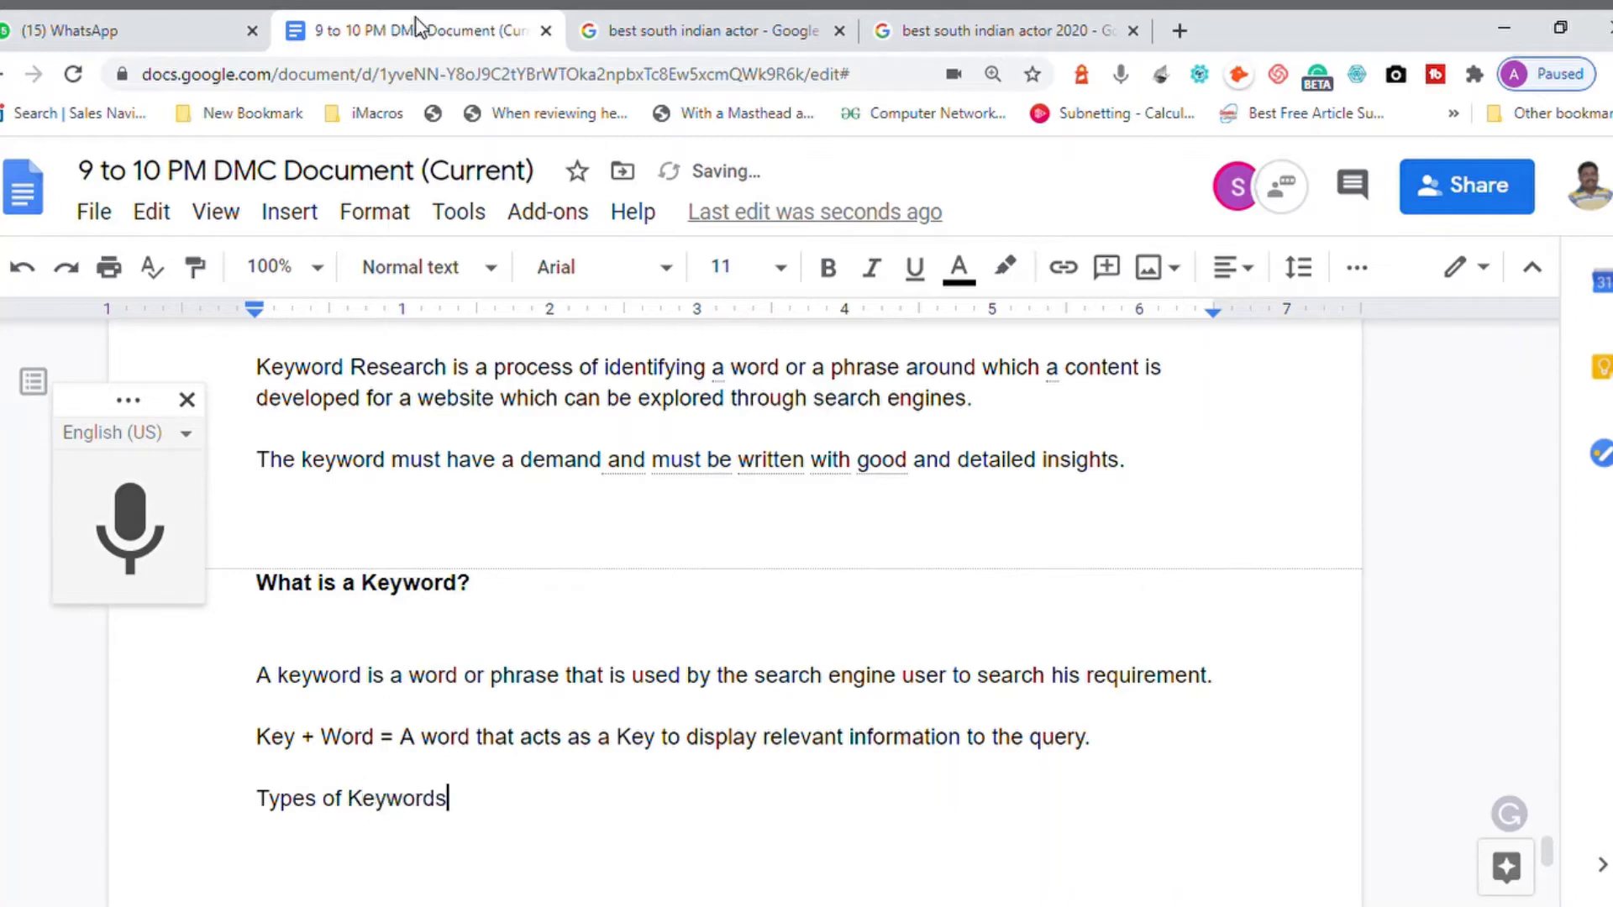
key("shift+Home")
key("ctrl+b")
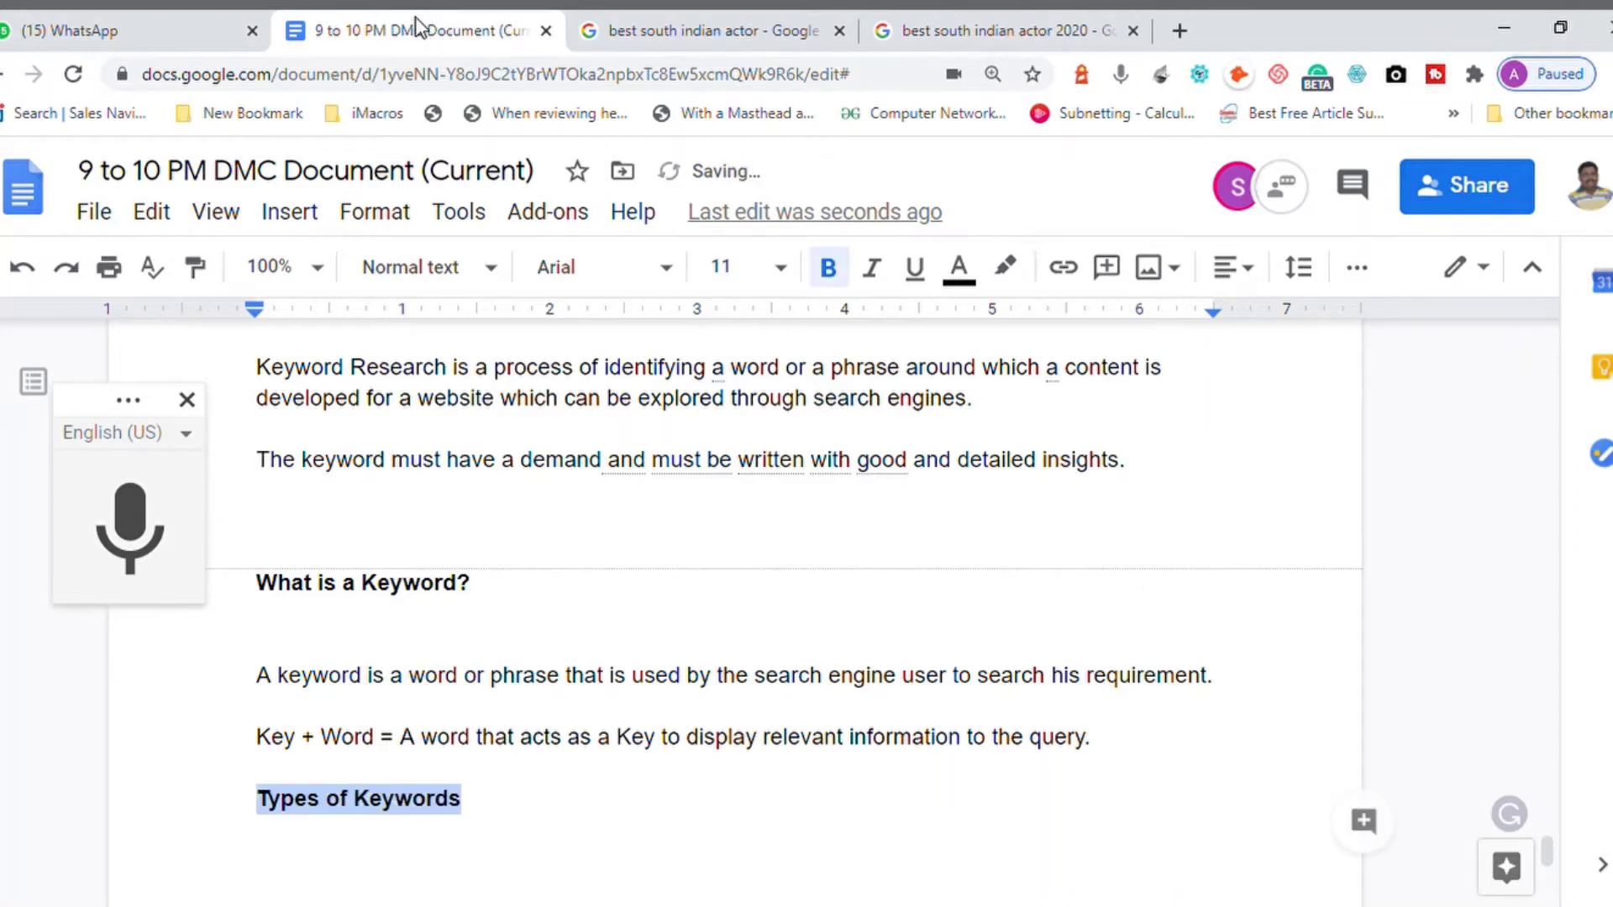
Start a dashed list under the "Types of Keywords" heading with the item "One Word Keyword - Actor"
key("End")
key("Return")
type("- ")
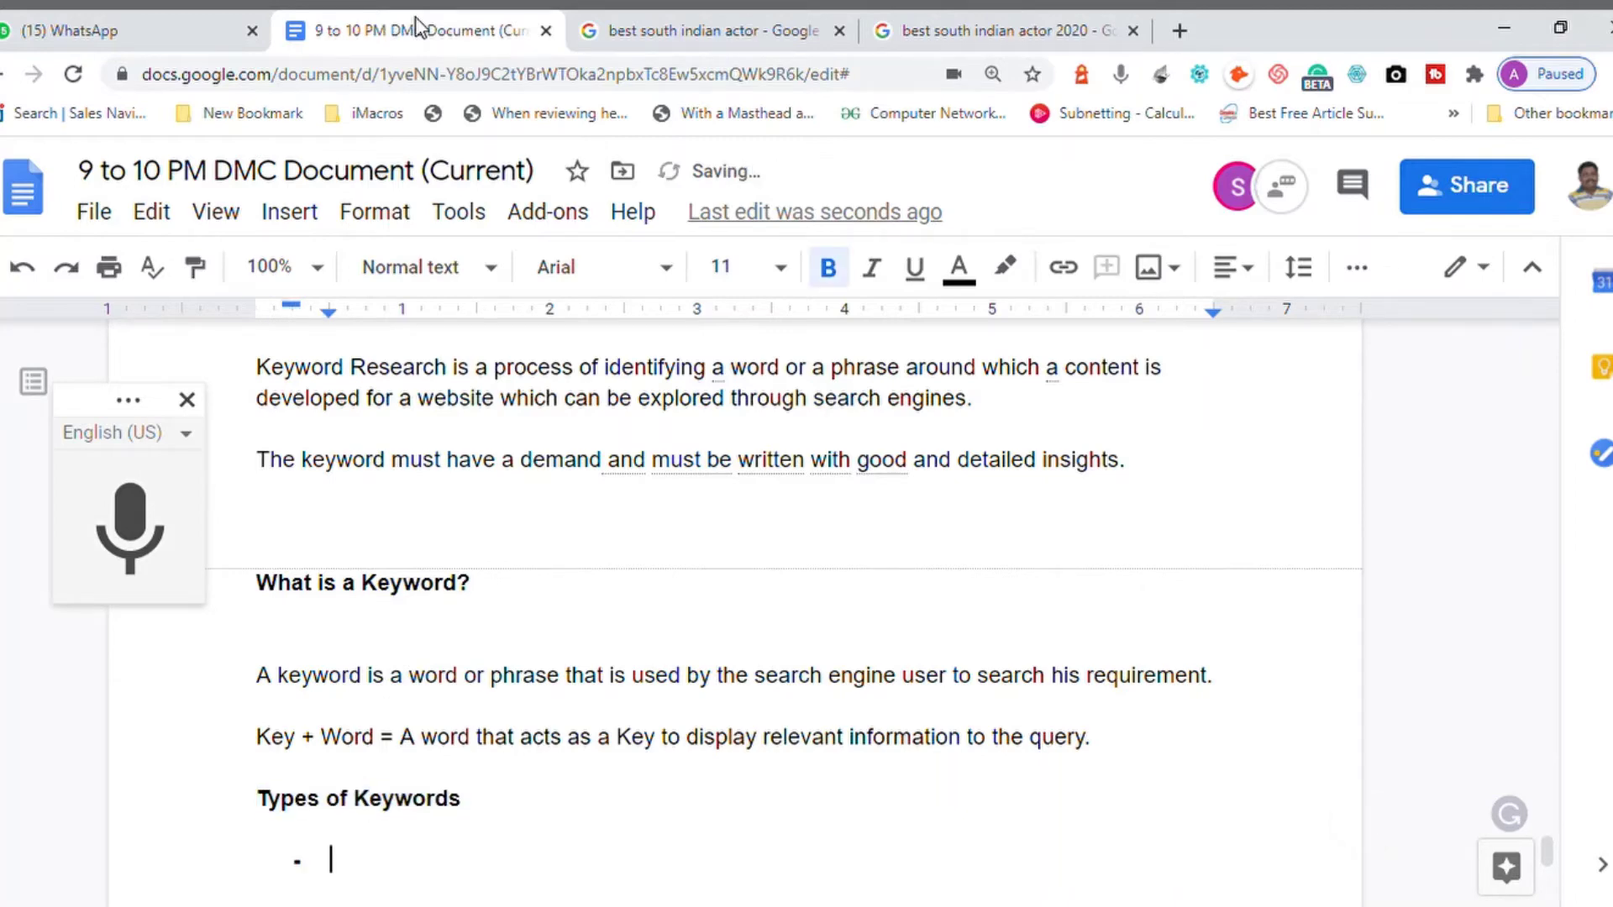
type("One Wo")
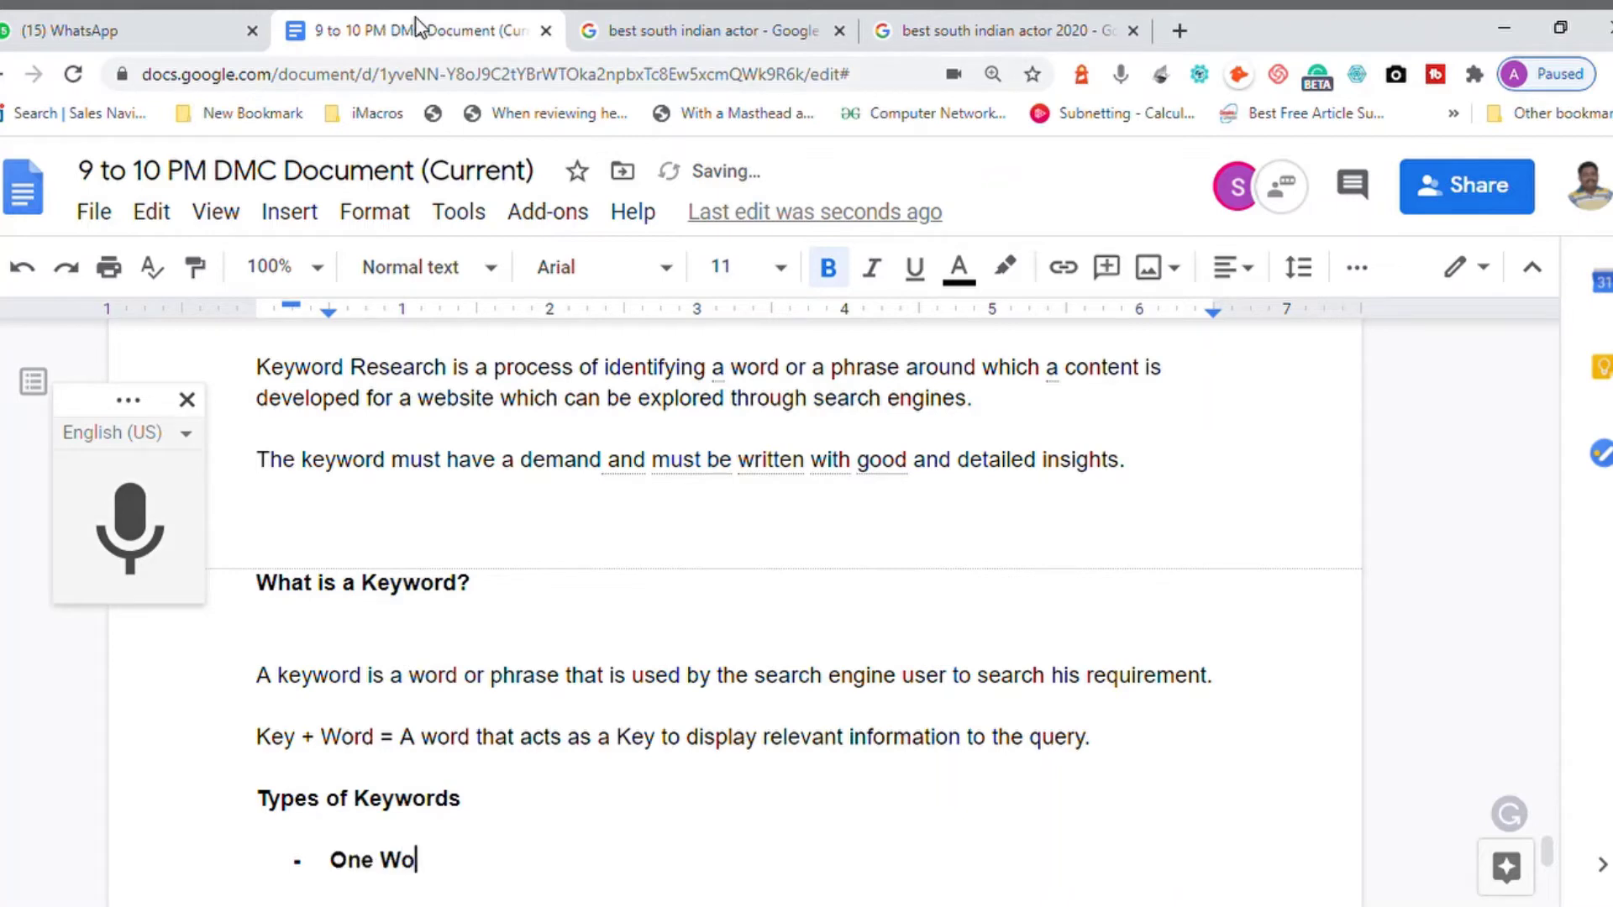
type("rd Keywor")
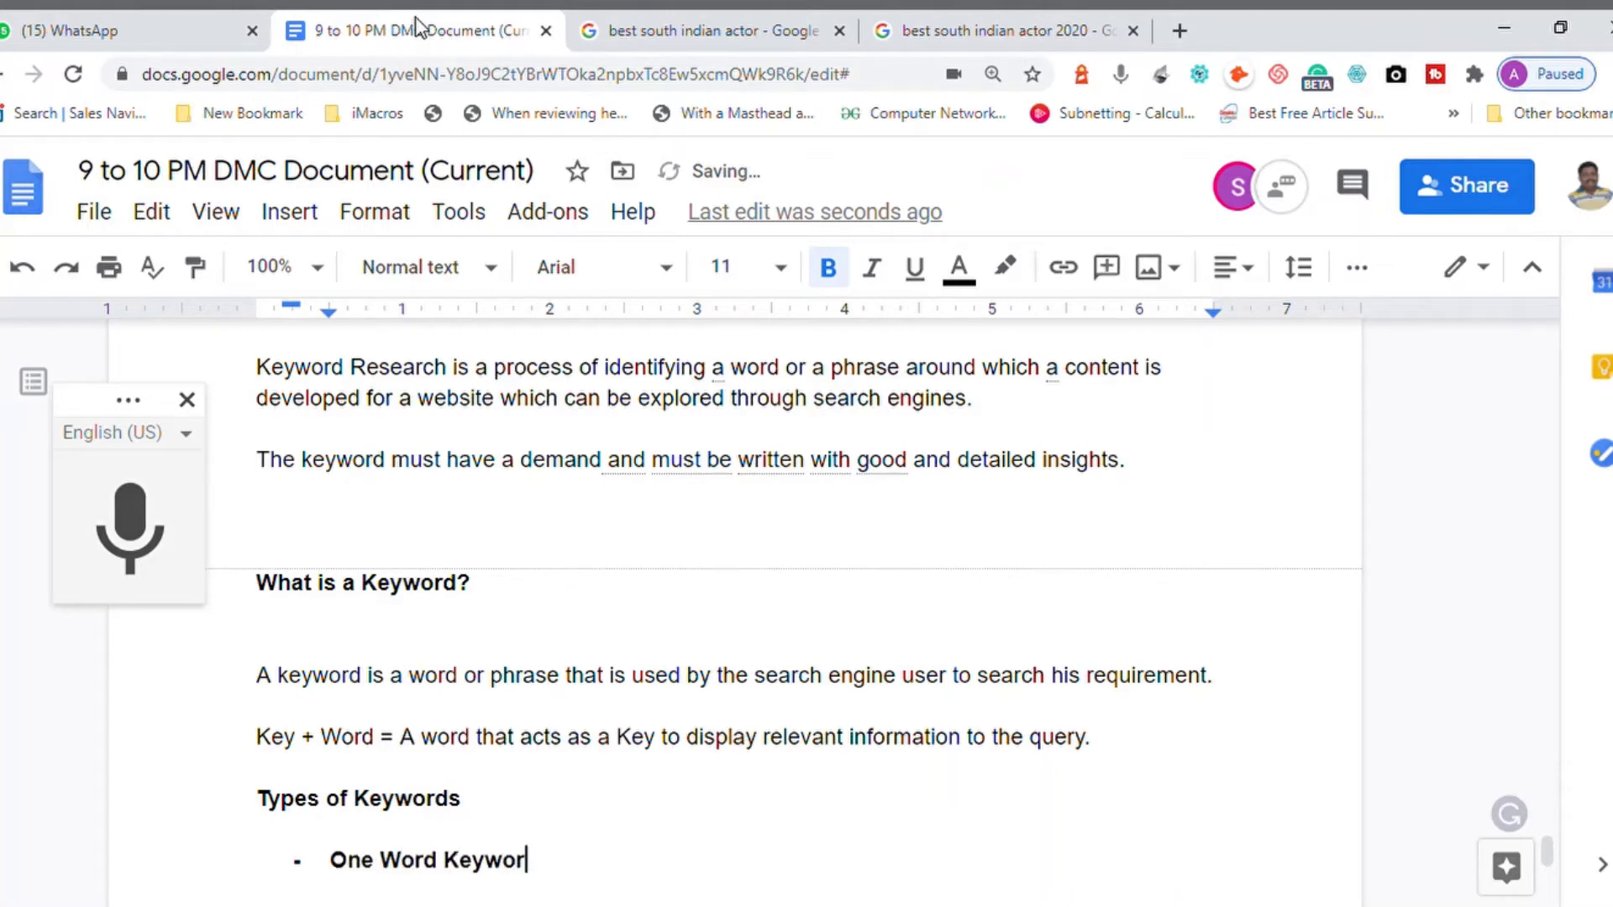
type("d - Actor")
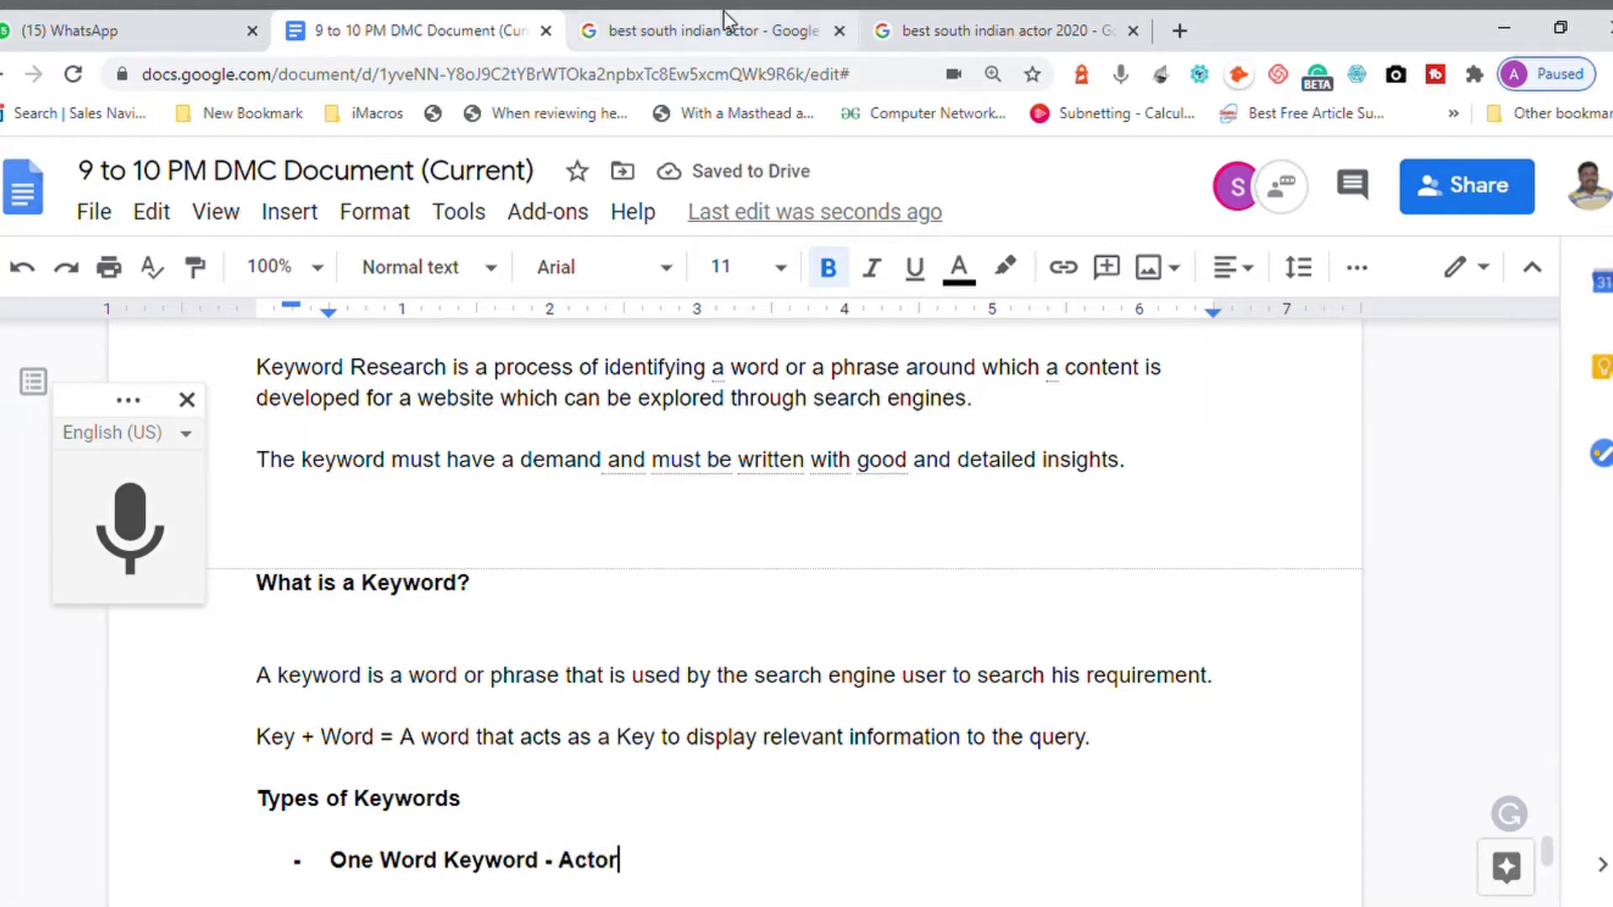
Search Google for "actor" in the original results tab, replacing the selected query
left_click(777, 34)
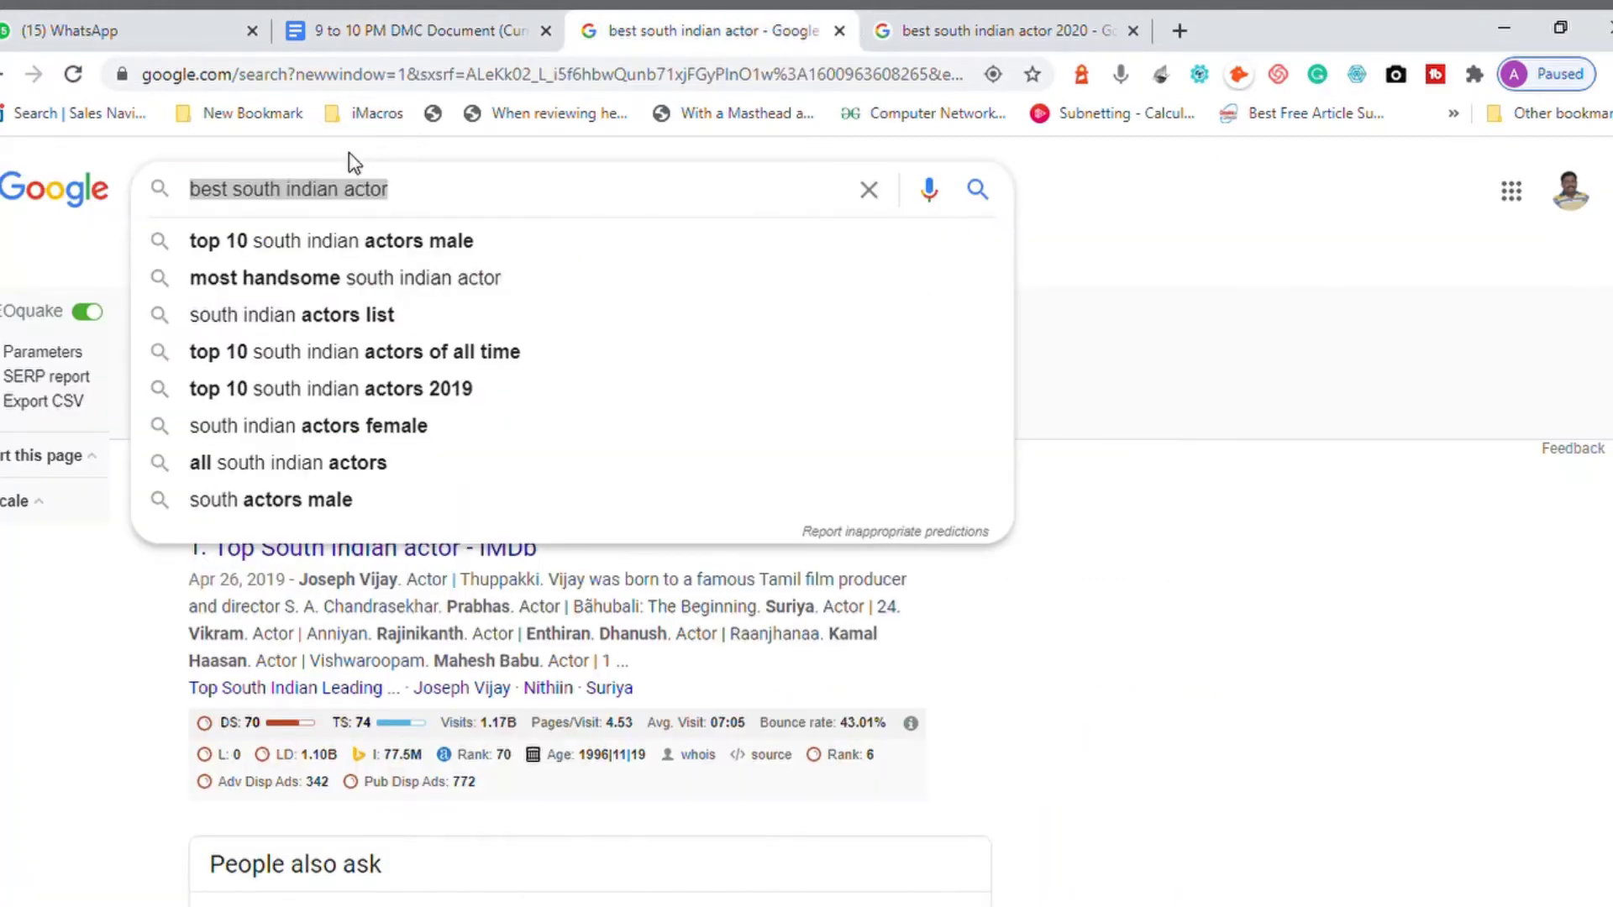
type("actor")
key("Return")
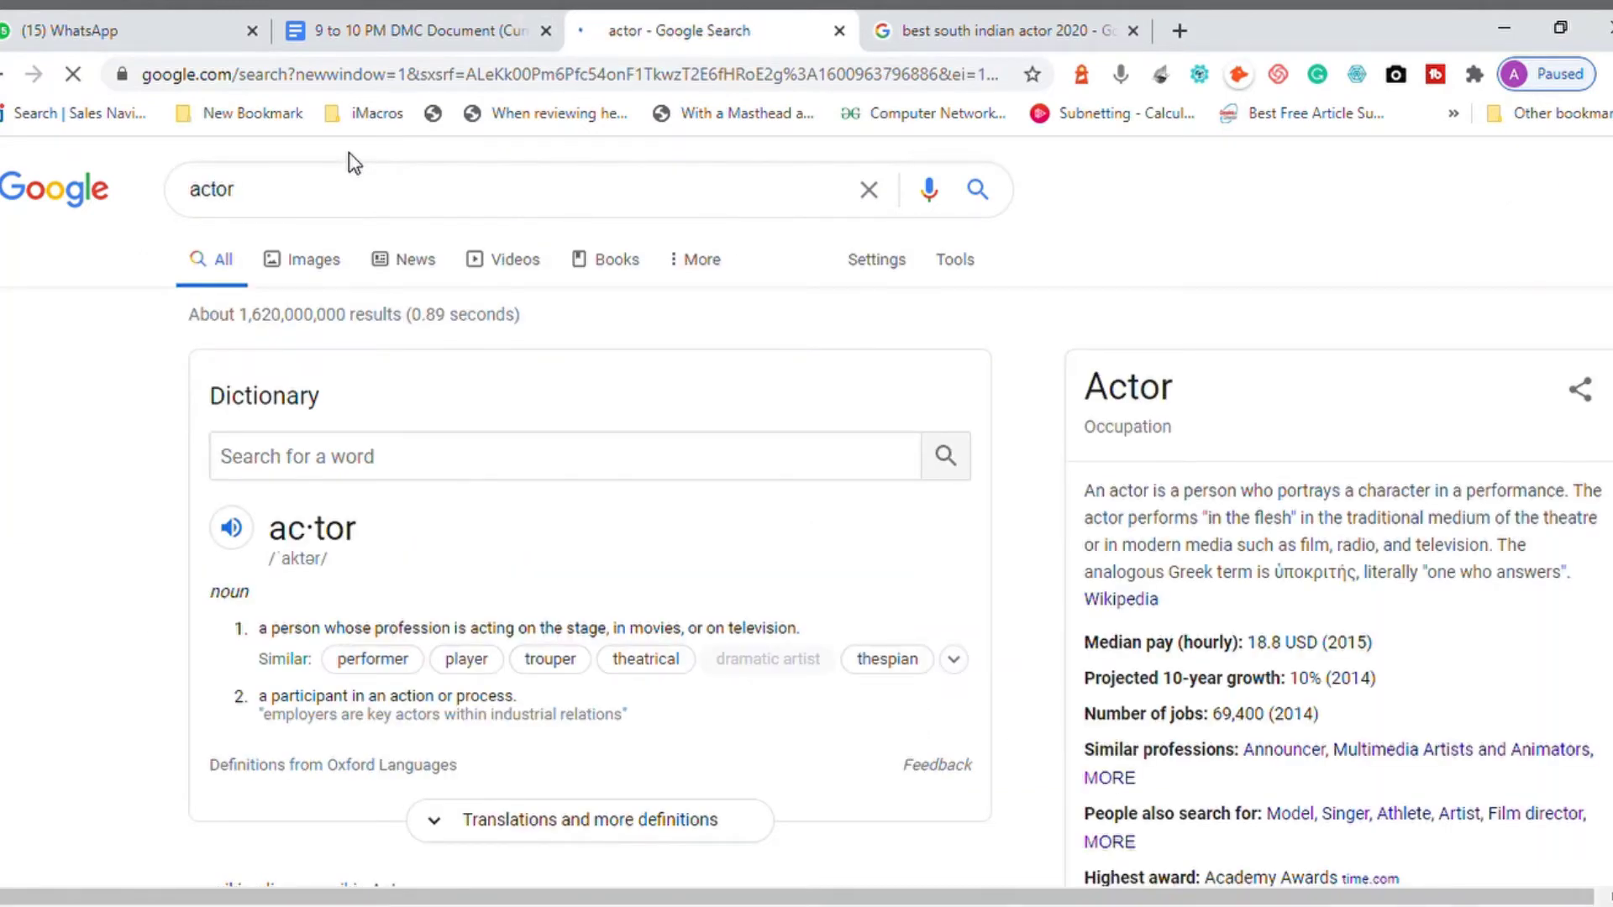
left_click(248, 198)
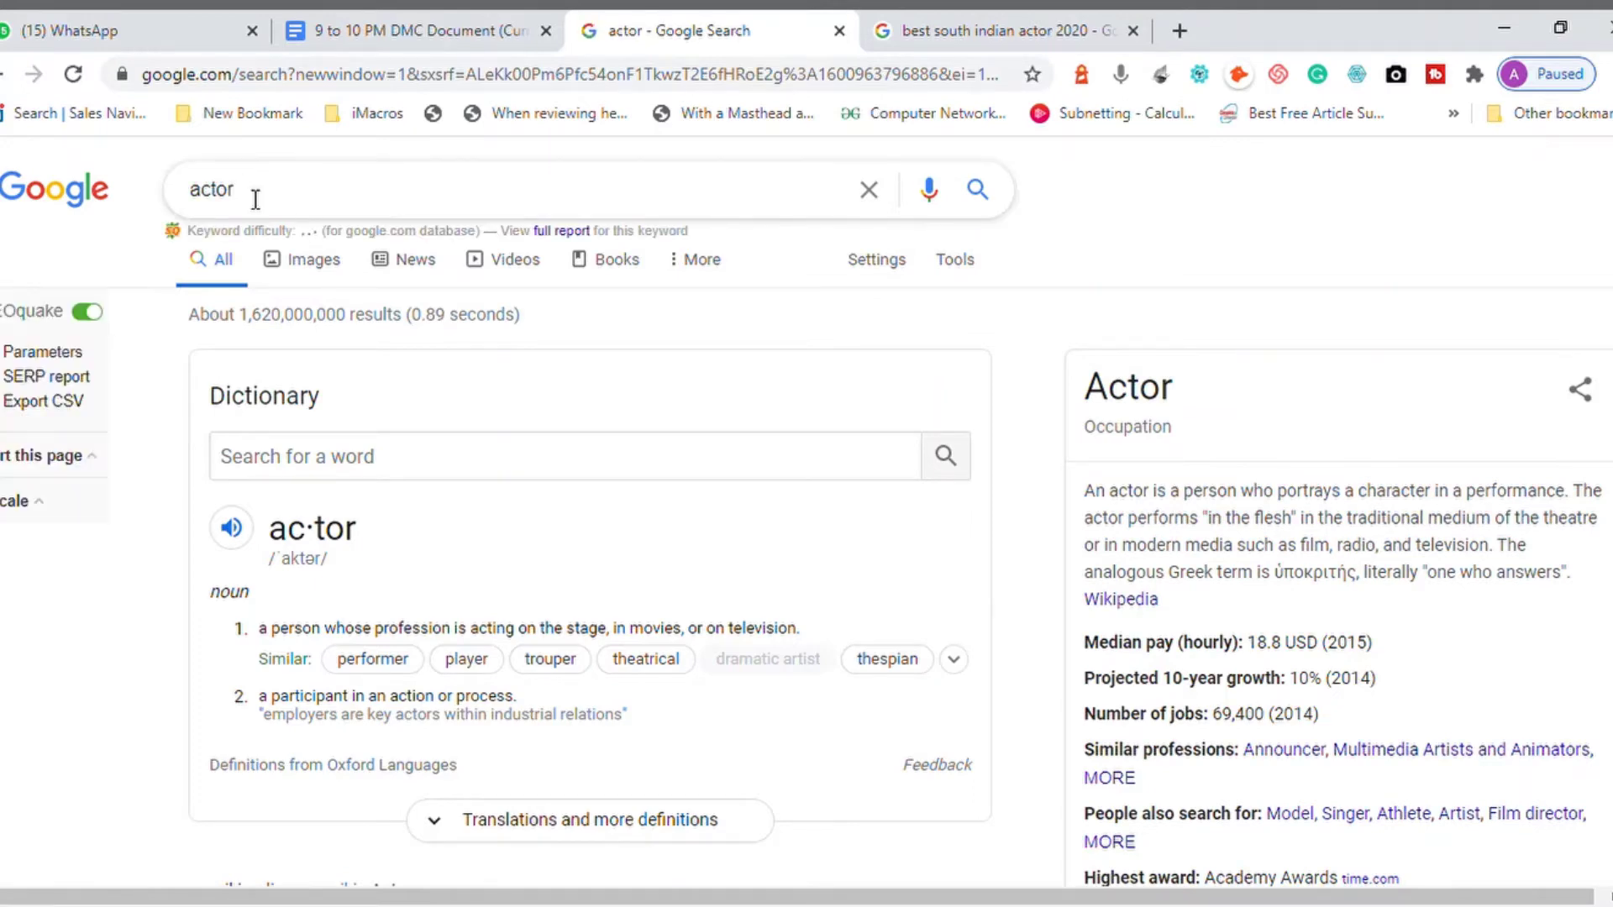
Remove the bold formatting from the "One Word Keyword - Actor" list item in the notes document
left_click(471, 37)
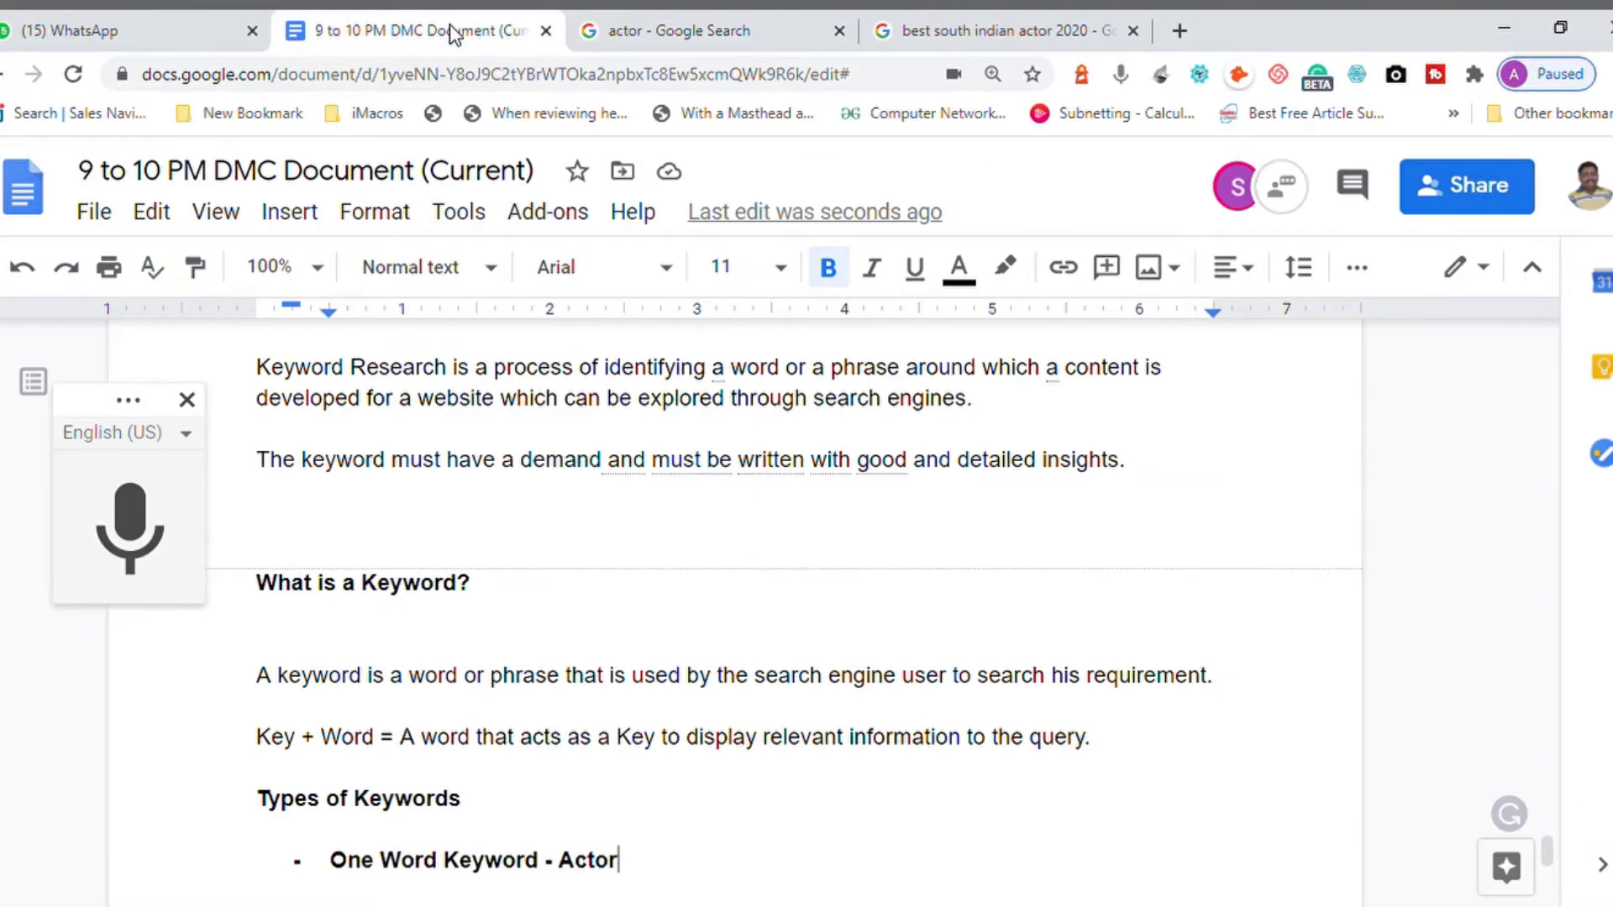
key("shift+Home")
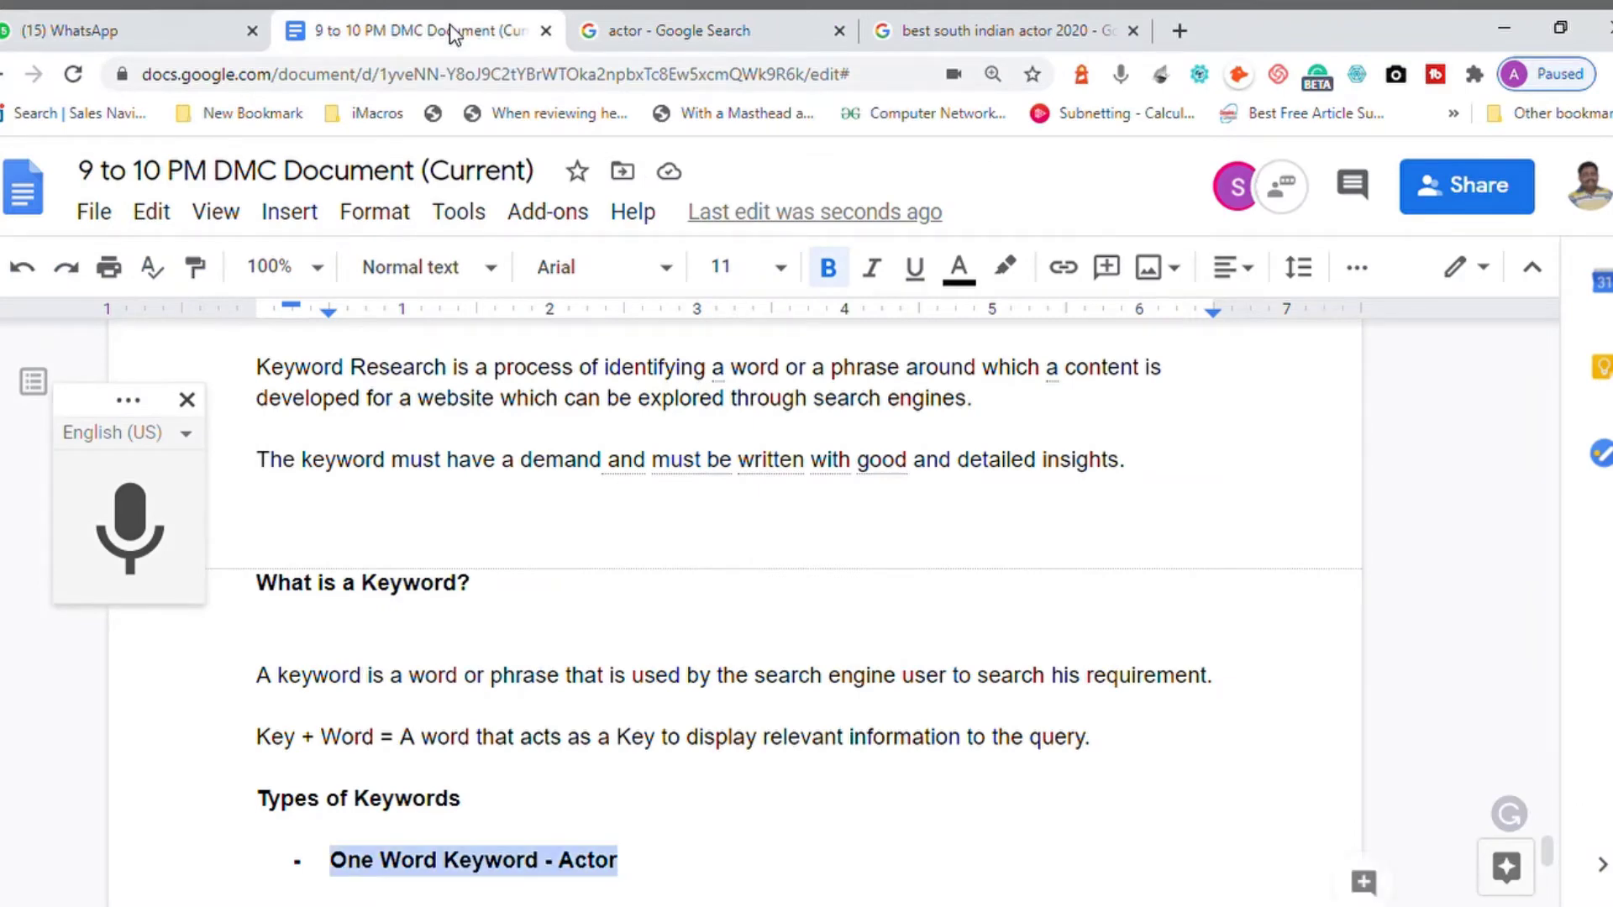
key("ctrl+b")
key("End")
Add the list item "Two Word Keywords - Indian Actor" and start another dashed item below it
key("Return")
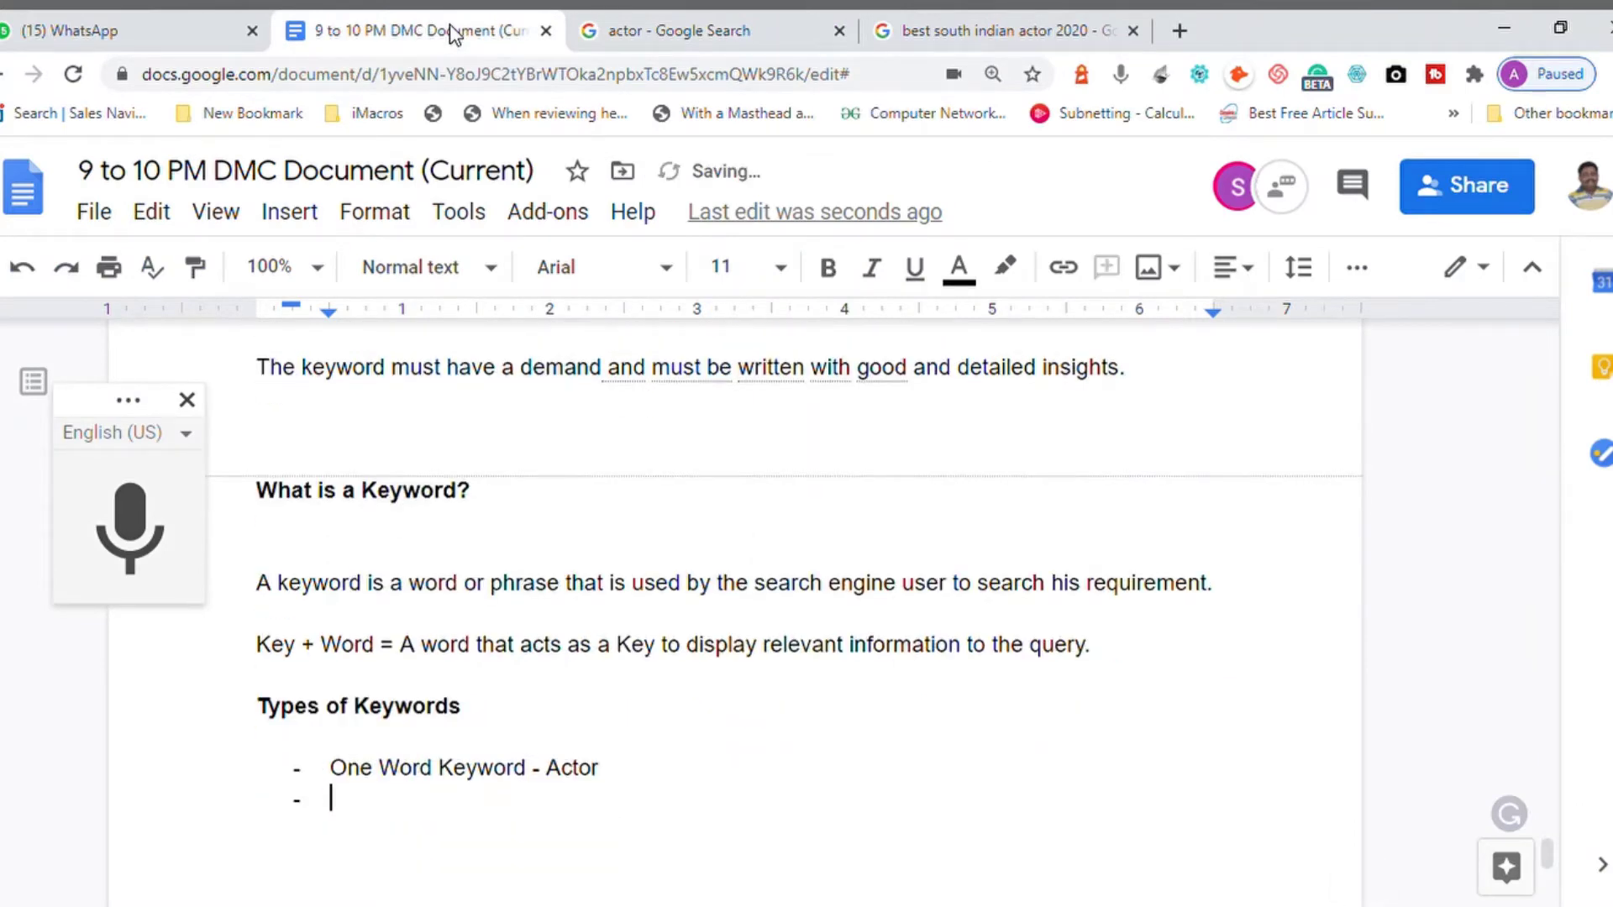
type("Two Word Keywor")
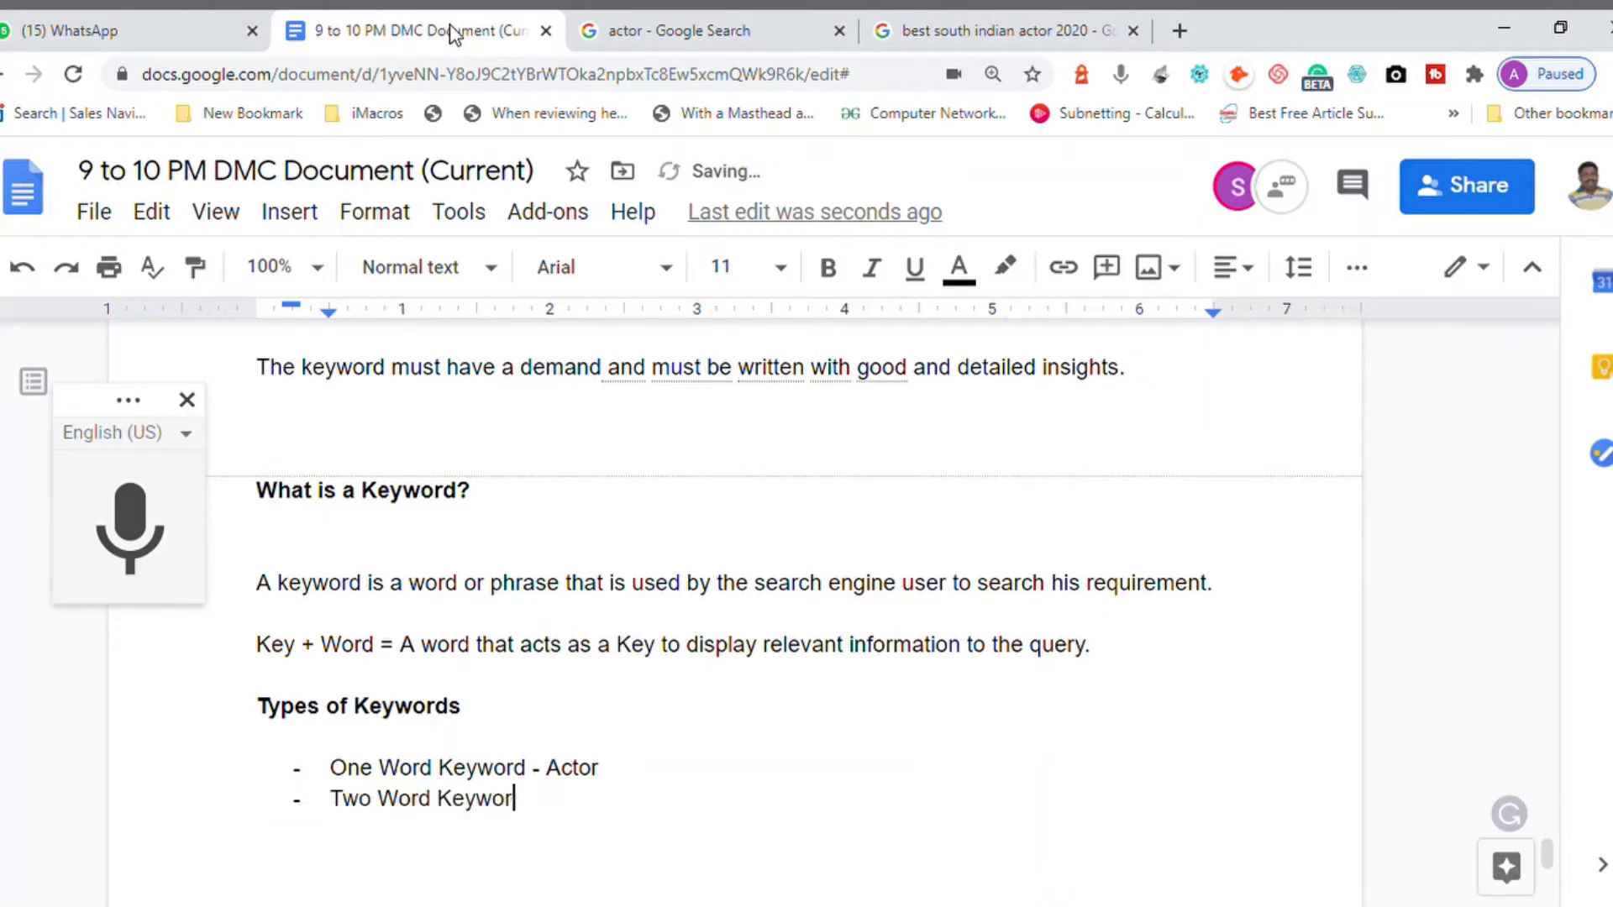
type("ds - ")
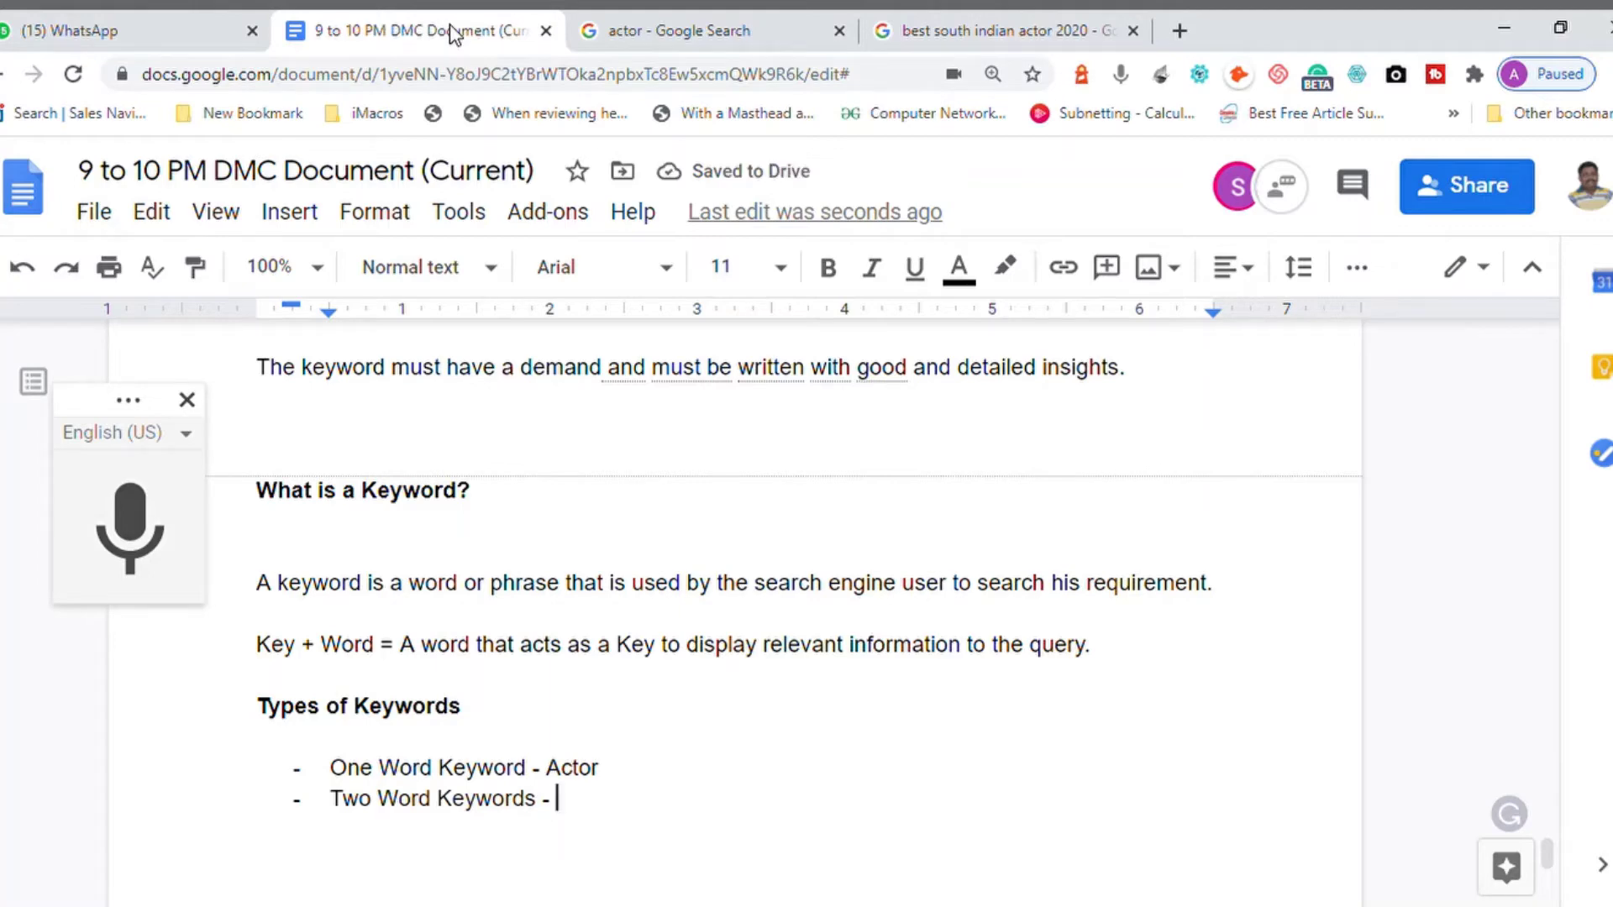
type("In")
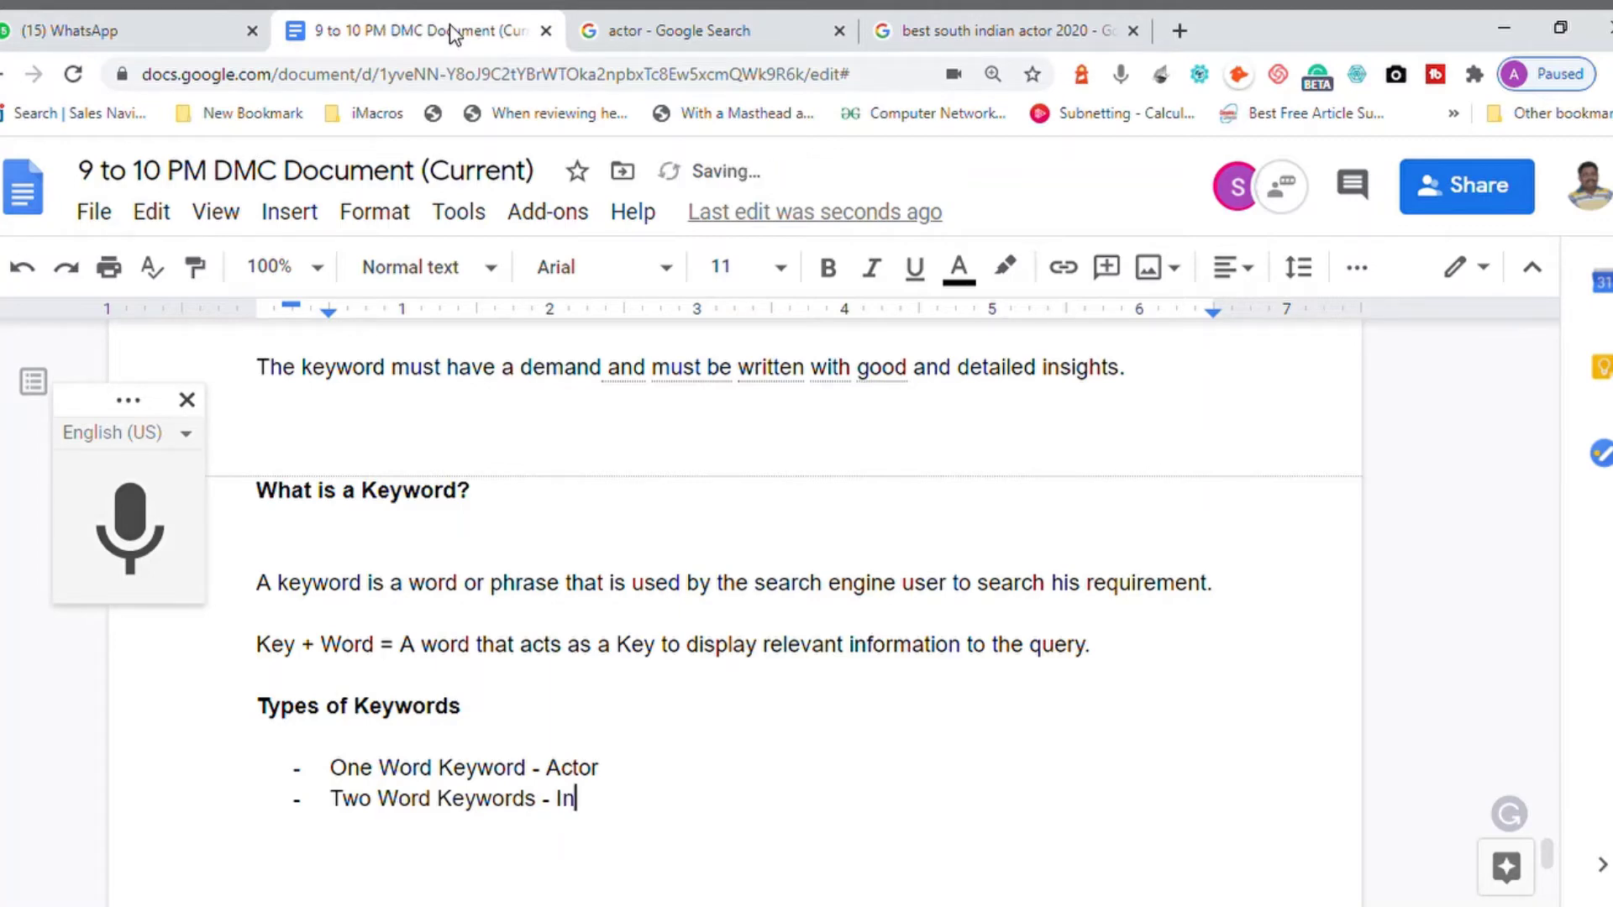
type("dian Actor")
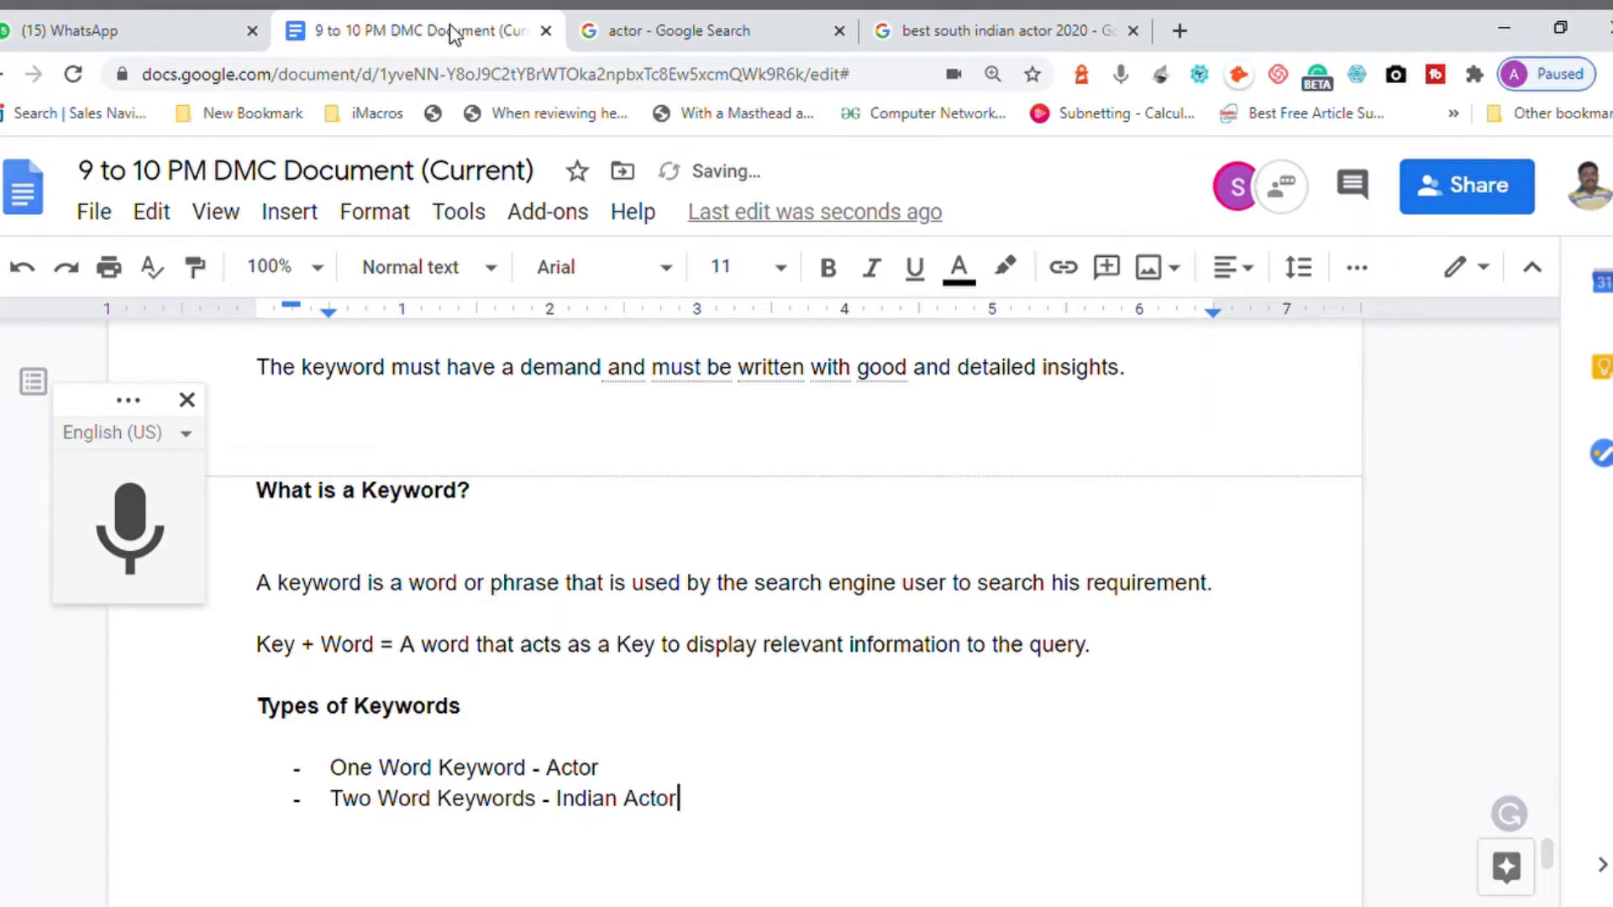
key("Return")
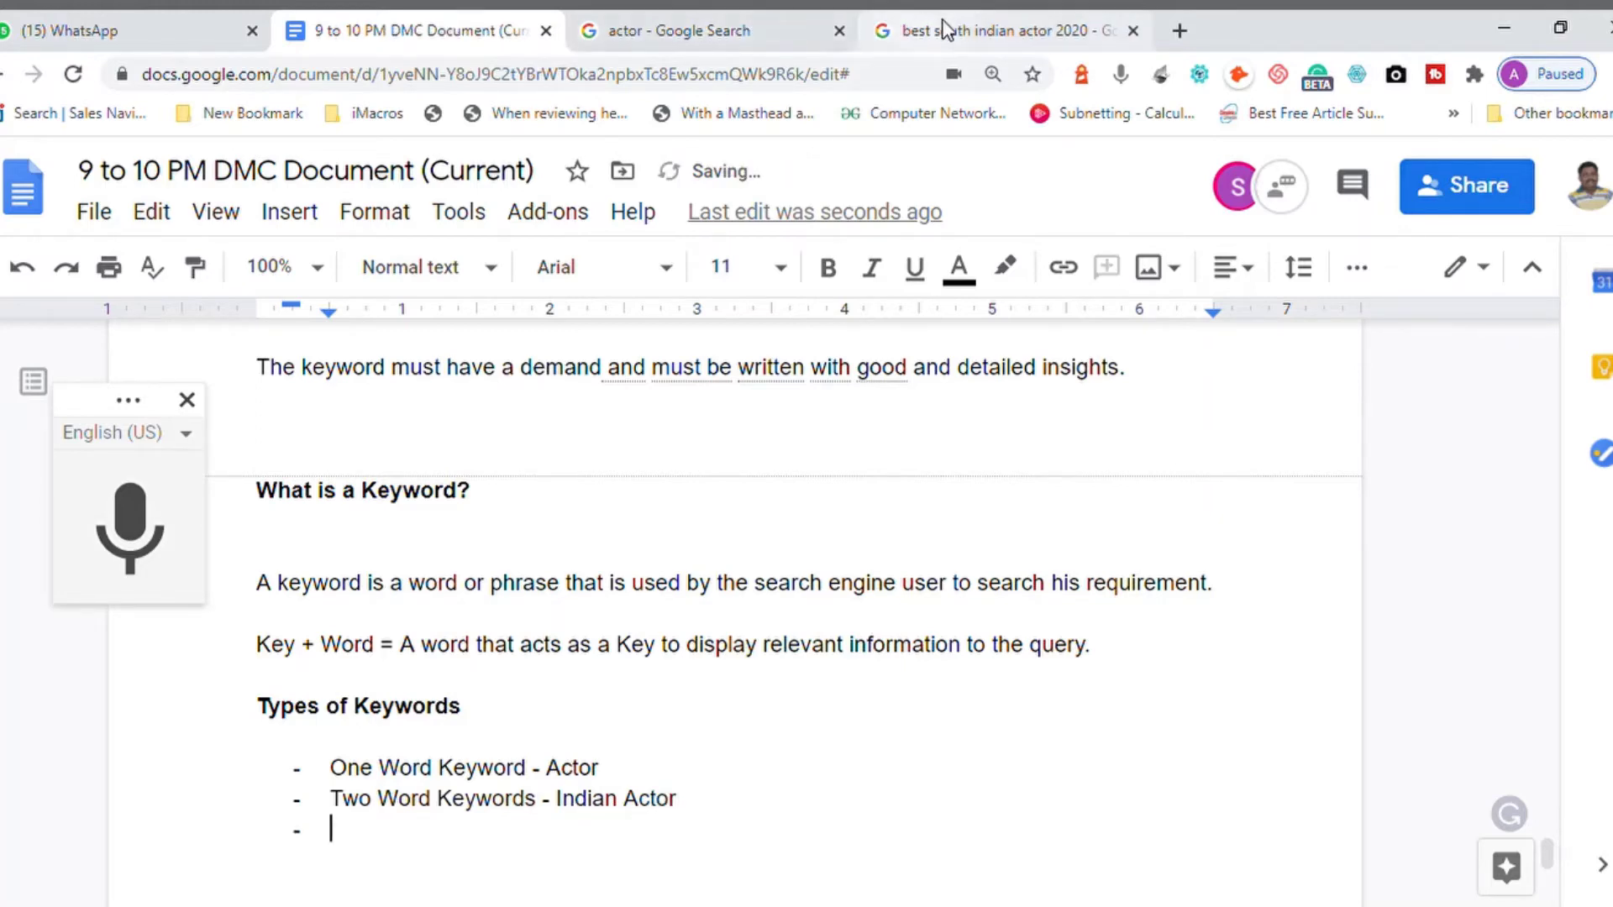
Search for "indian actor" in the tab showing the "best south indian actor 2020" results
left_click(945, 29)
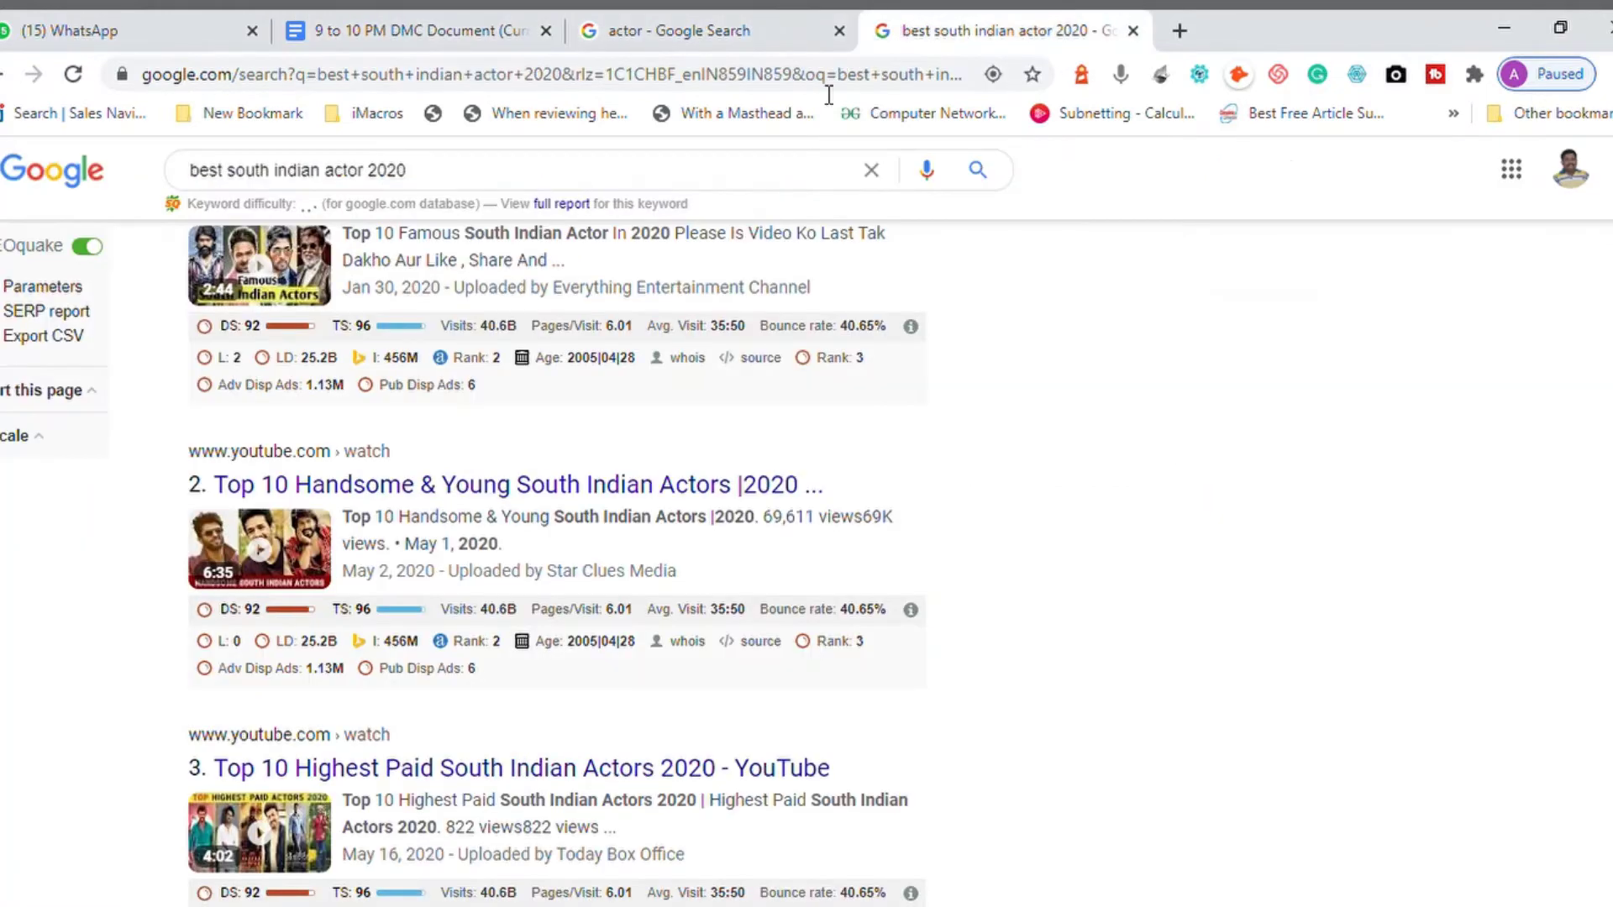
left_click(537, 179)
type("indian actor")
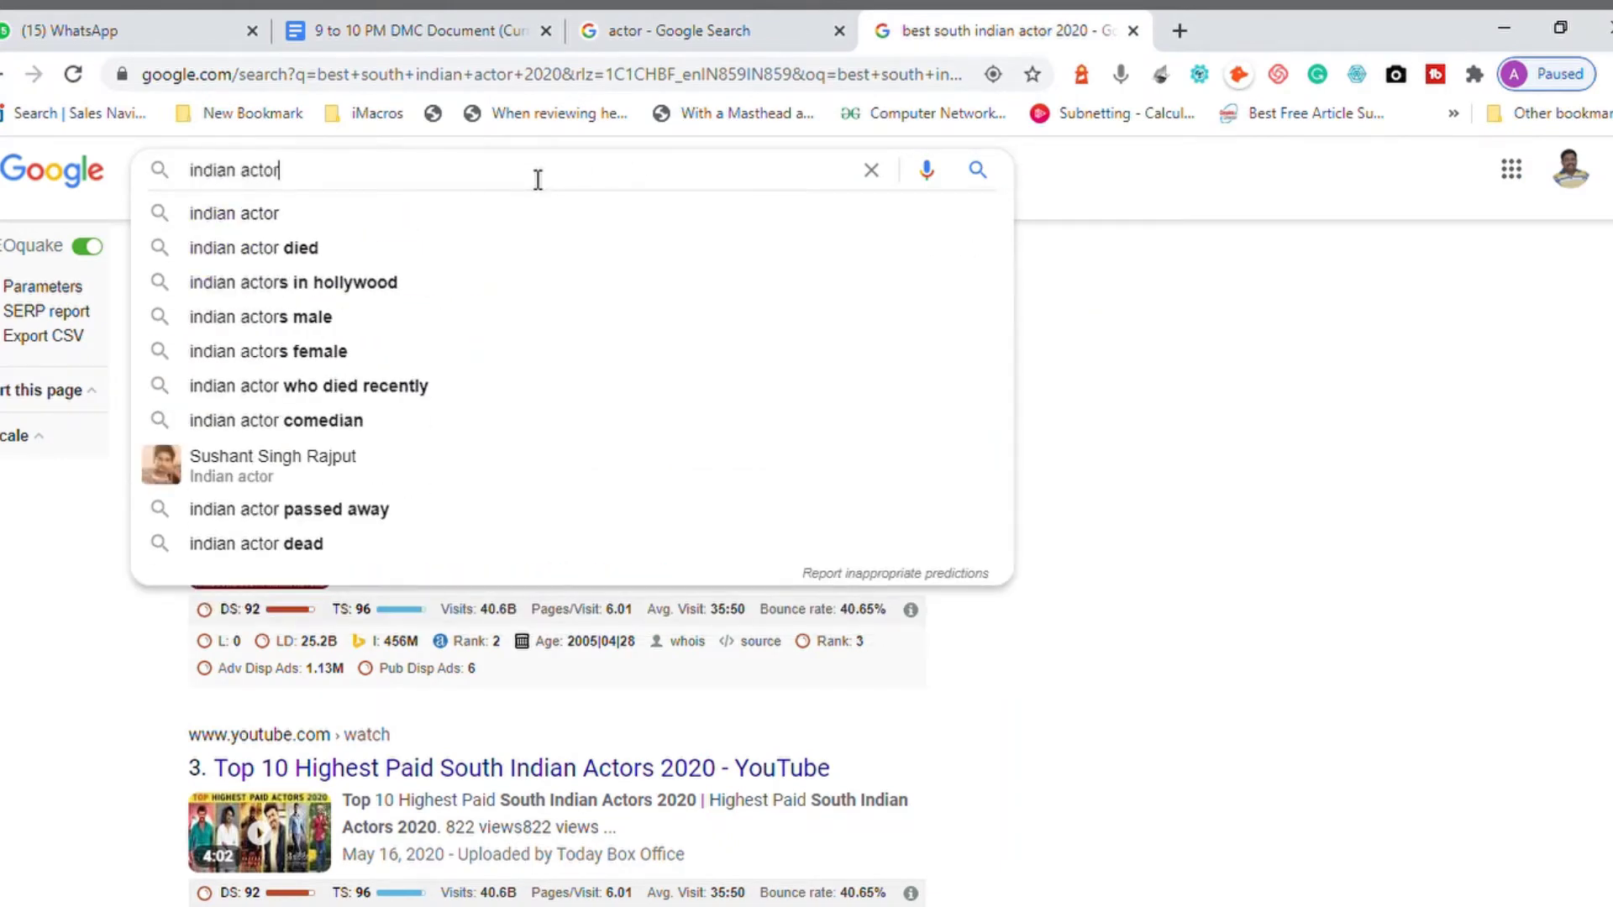
key("Return")
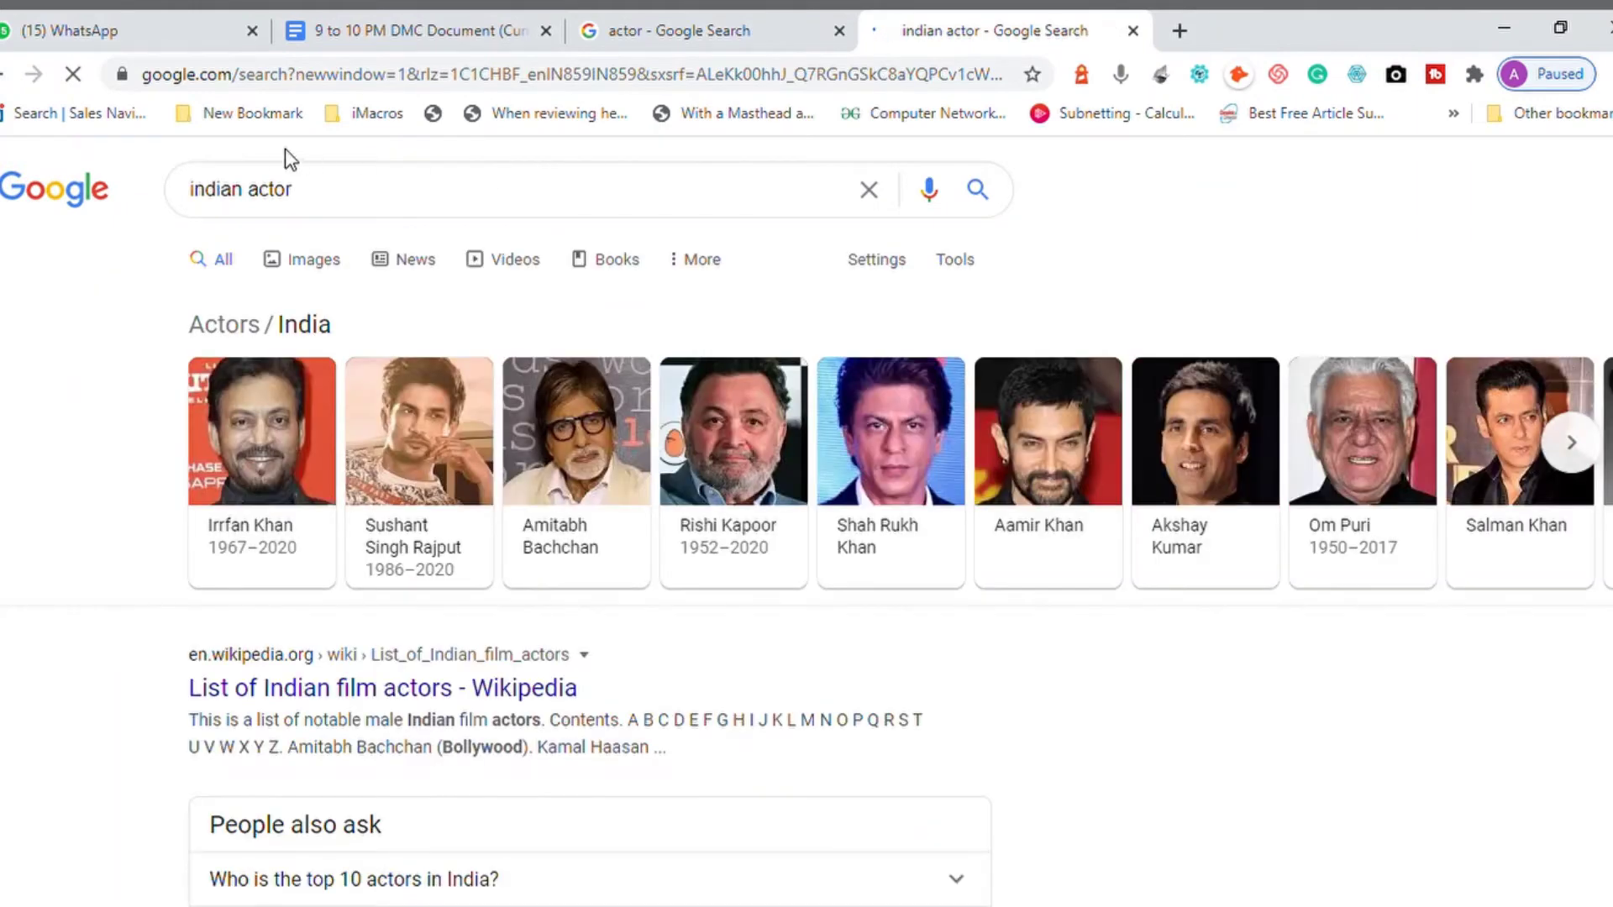
Compare the "actor" results page with the "indian actor" results page
left_click(643, 38)
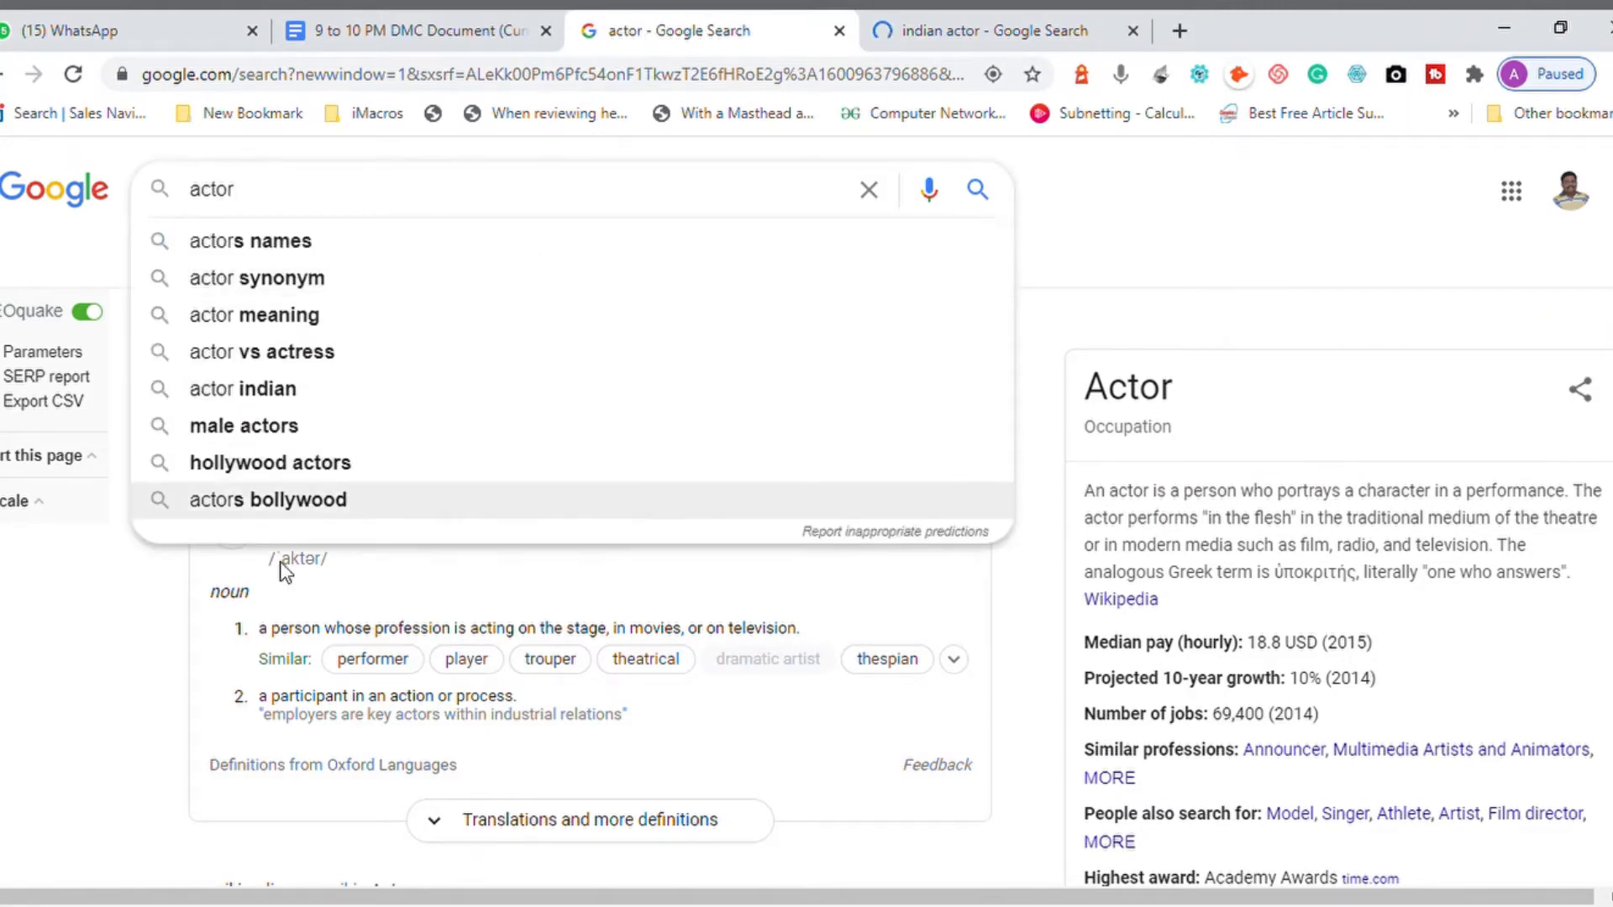
left_click(150, 605)
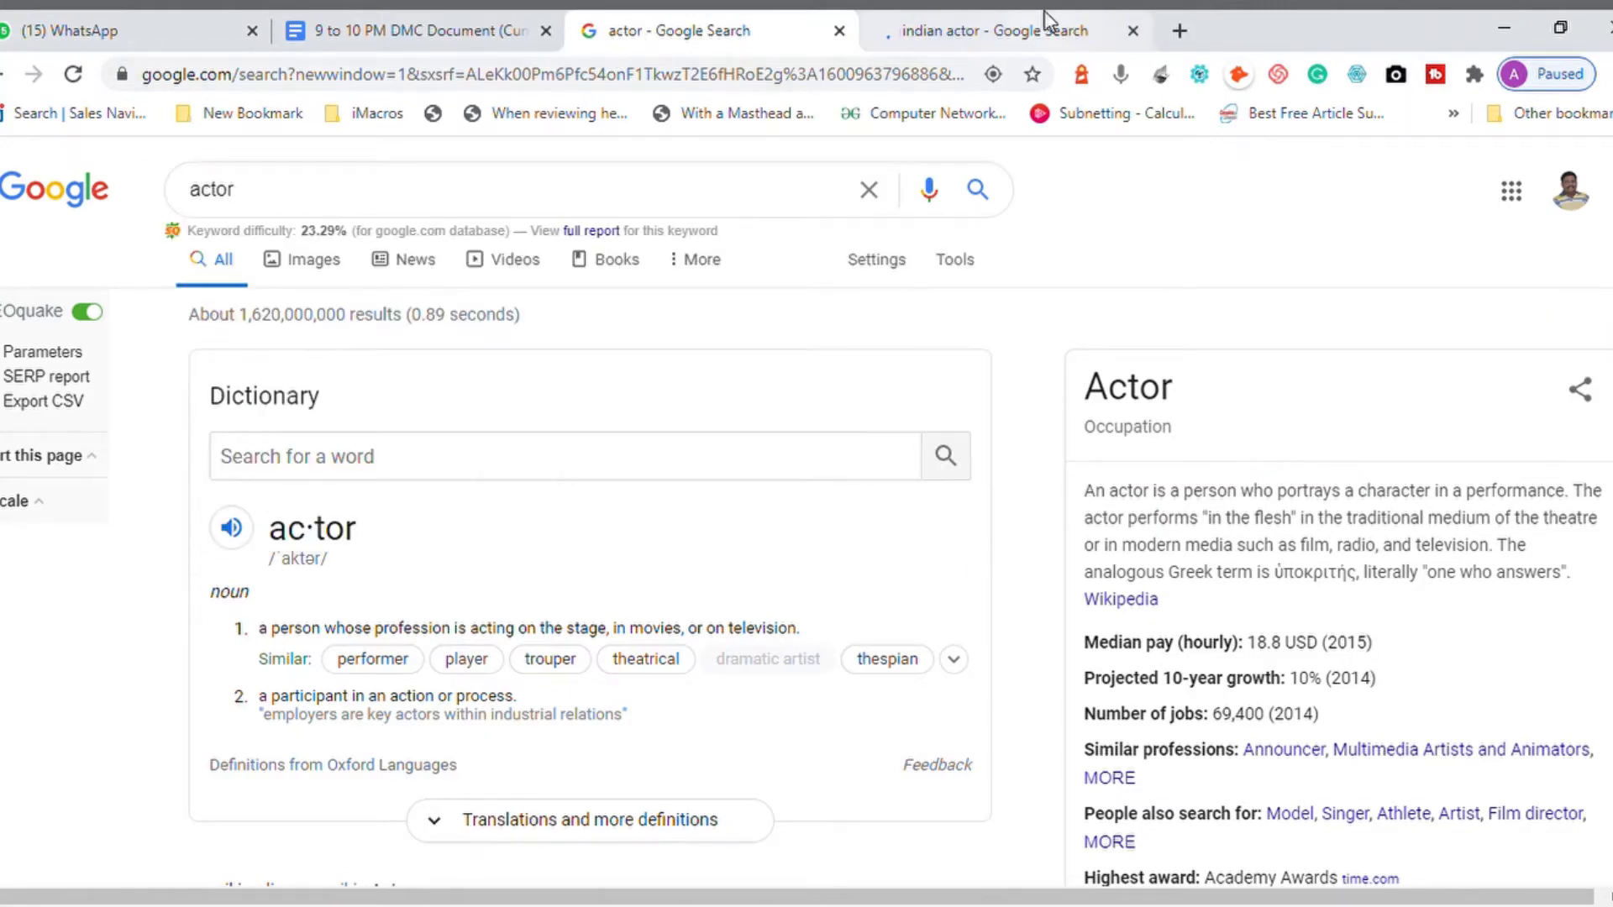
left_click(1004, 33)
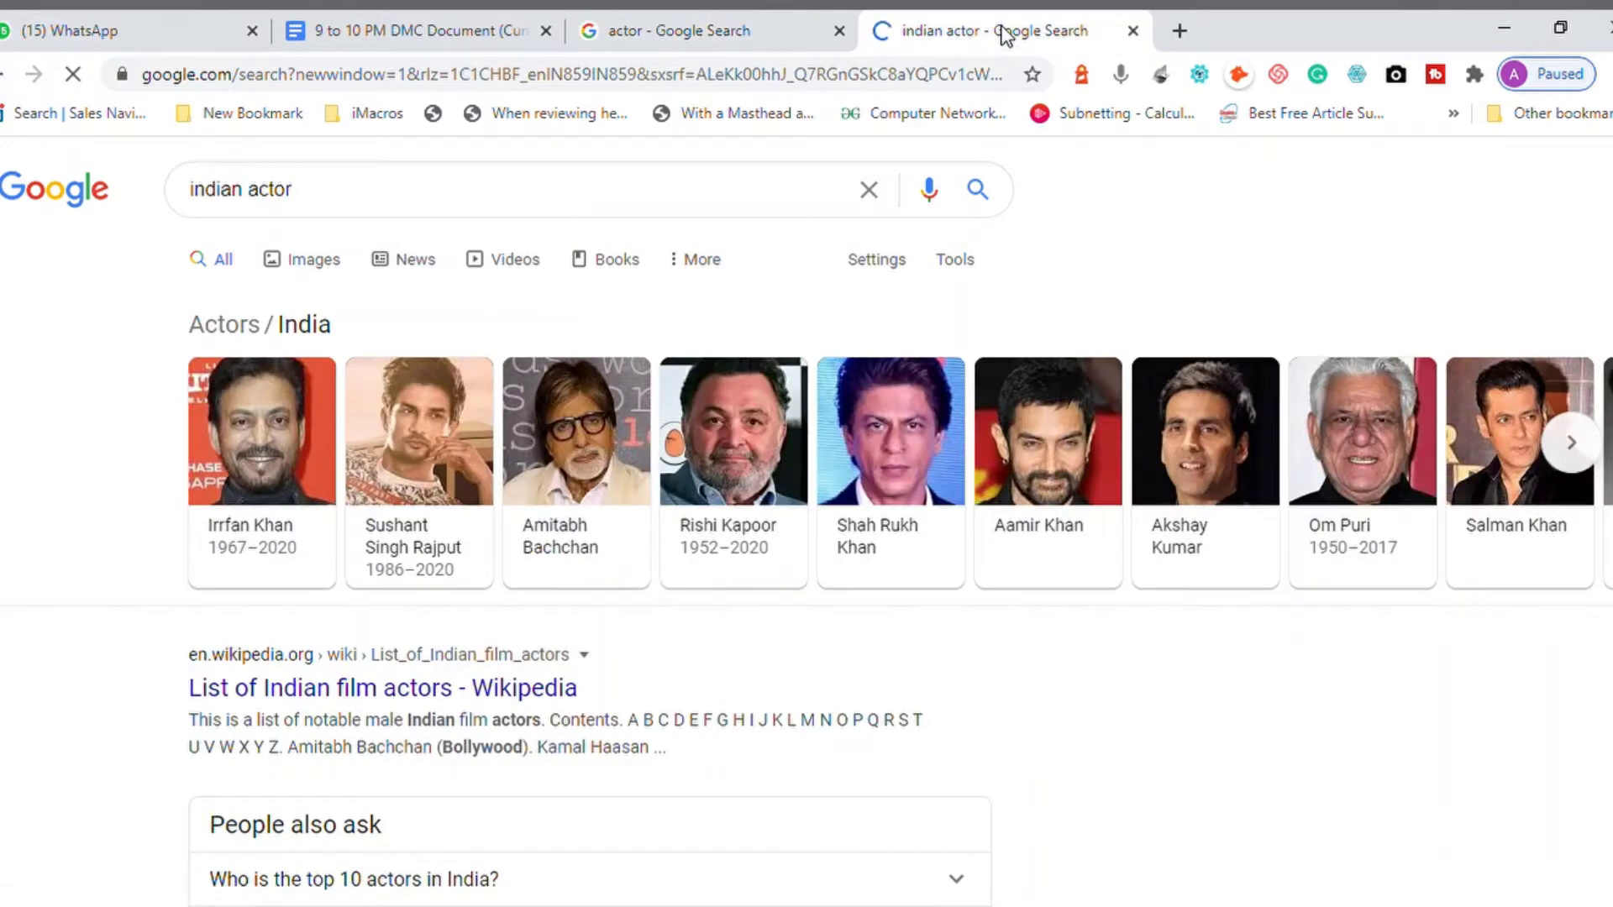
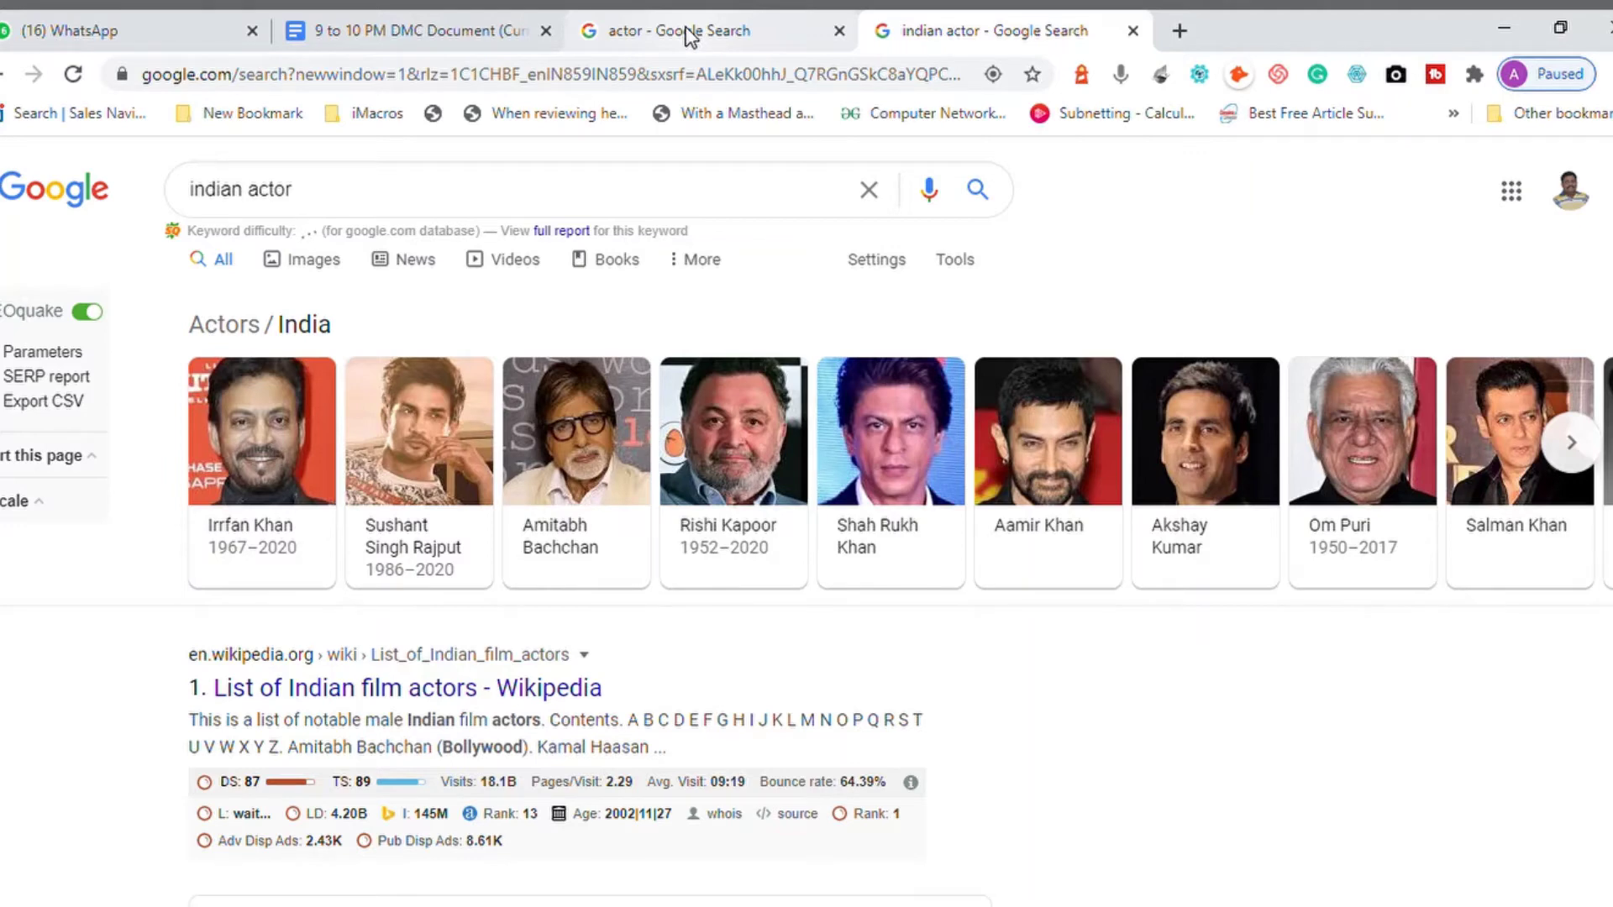
left_click(688, 36)
Fill the empty list item in the notes document with "Three Word Keyword - Kollywoood Indian Actor"
left_click(432, 38)
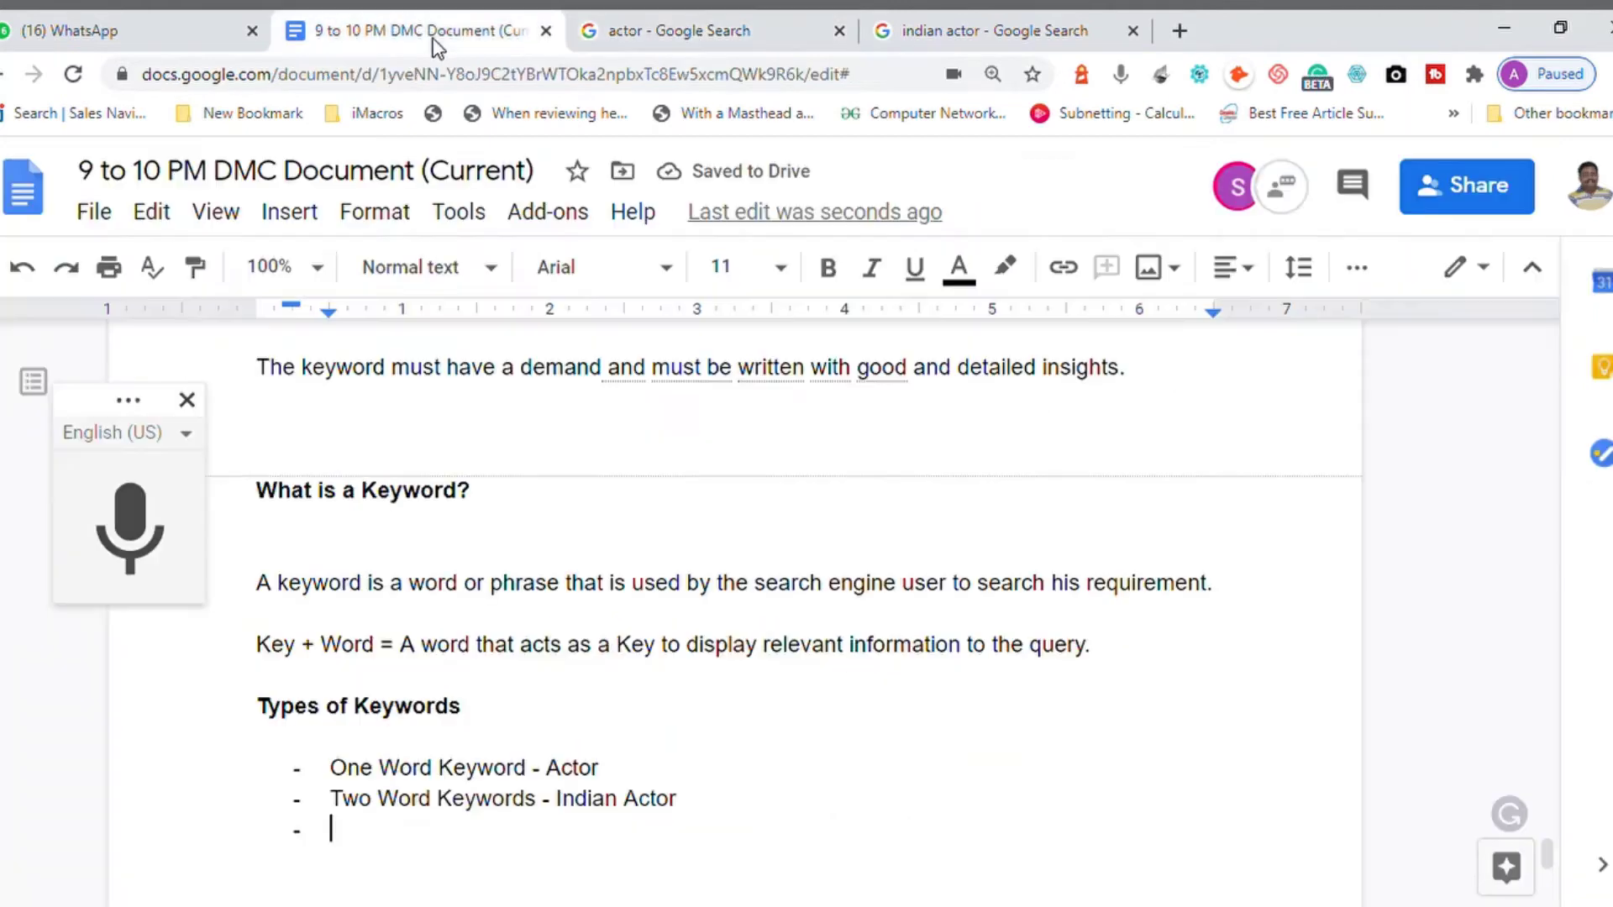
type("Th")
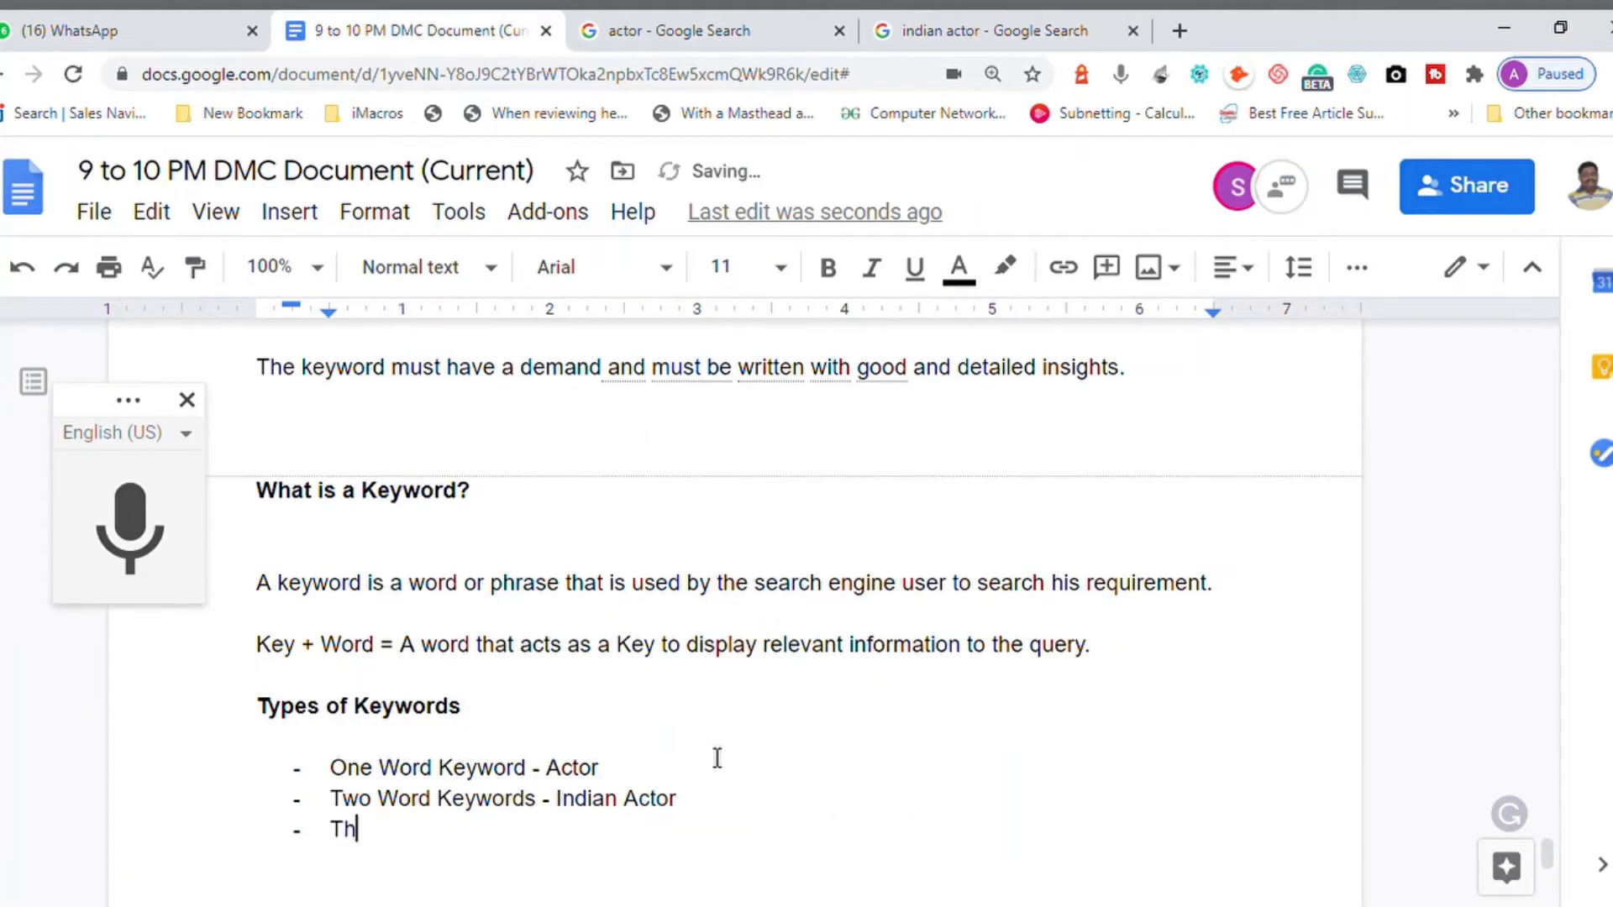
type("ree Word ")
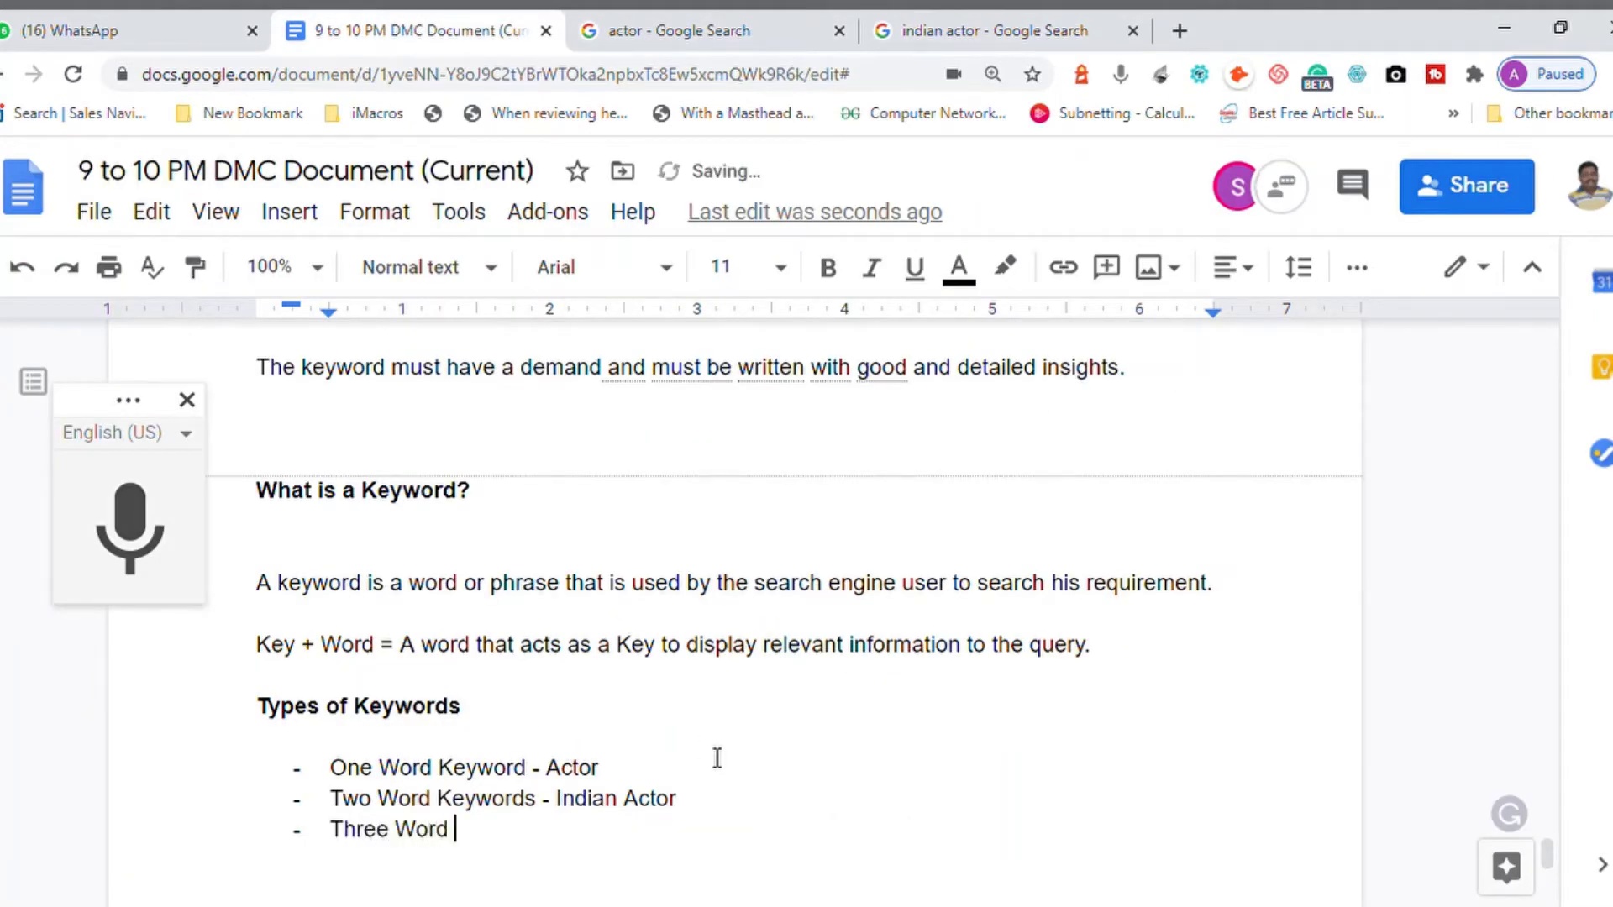
type("Keyword -")
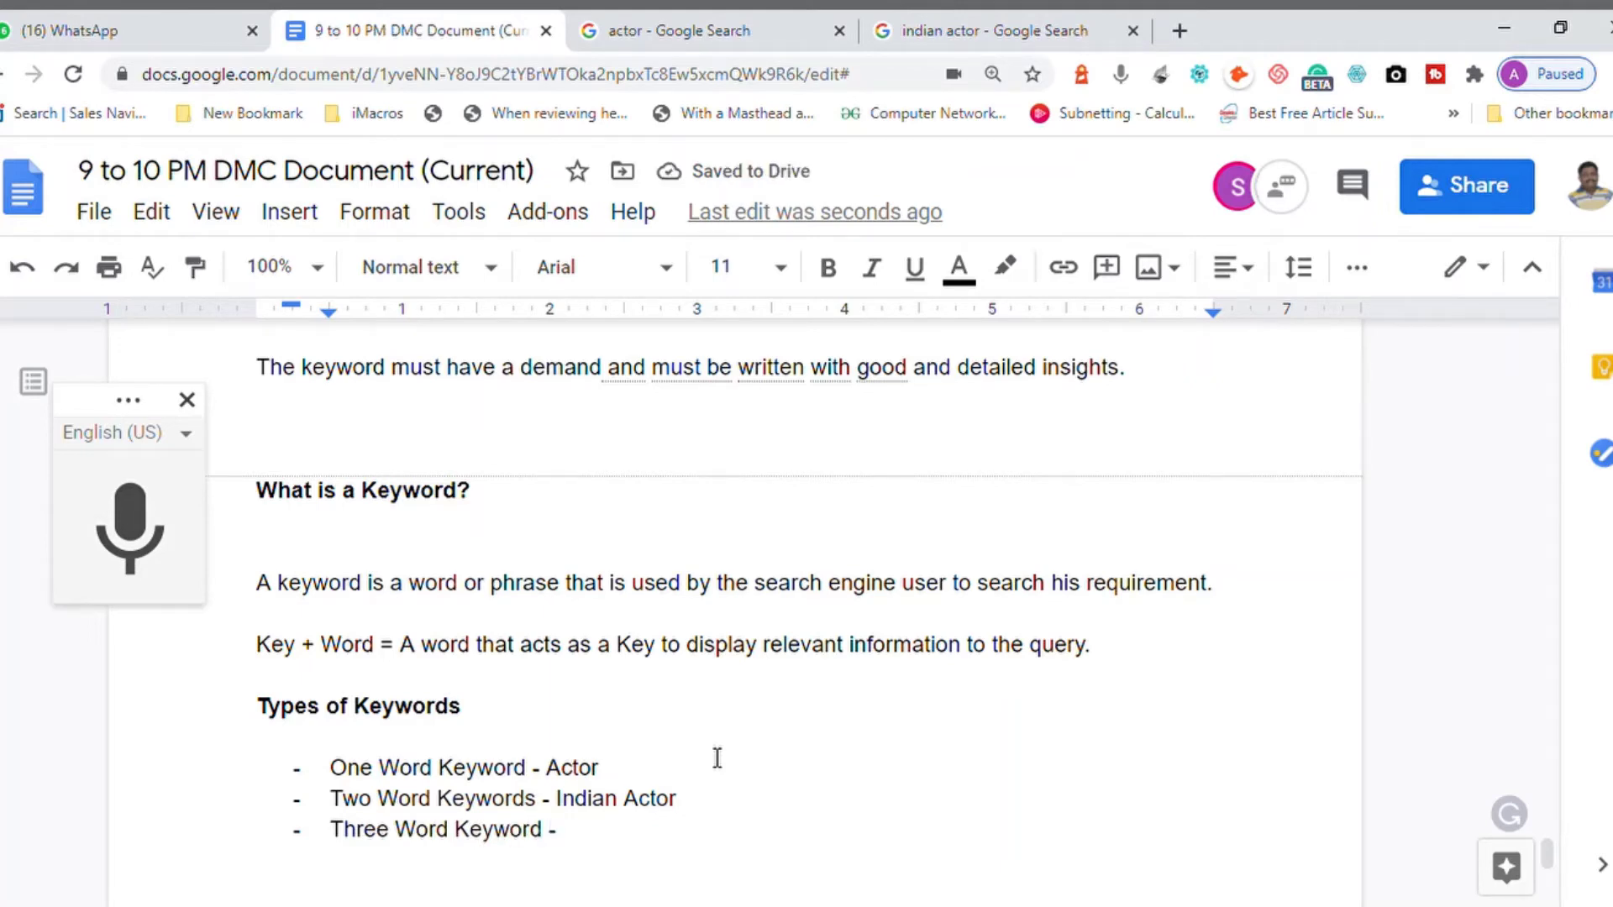
type("Kollywor")
type("d")
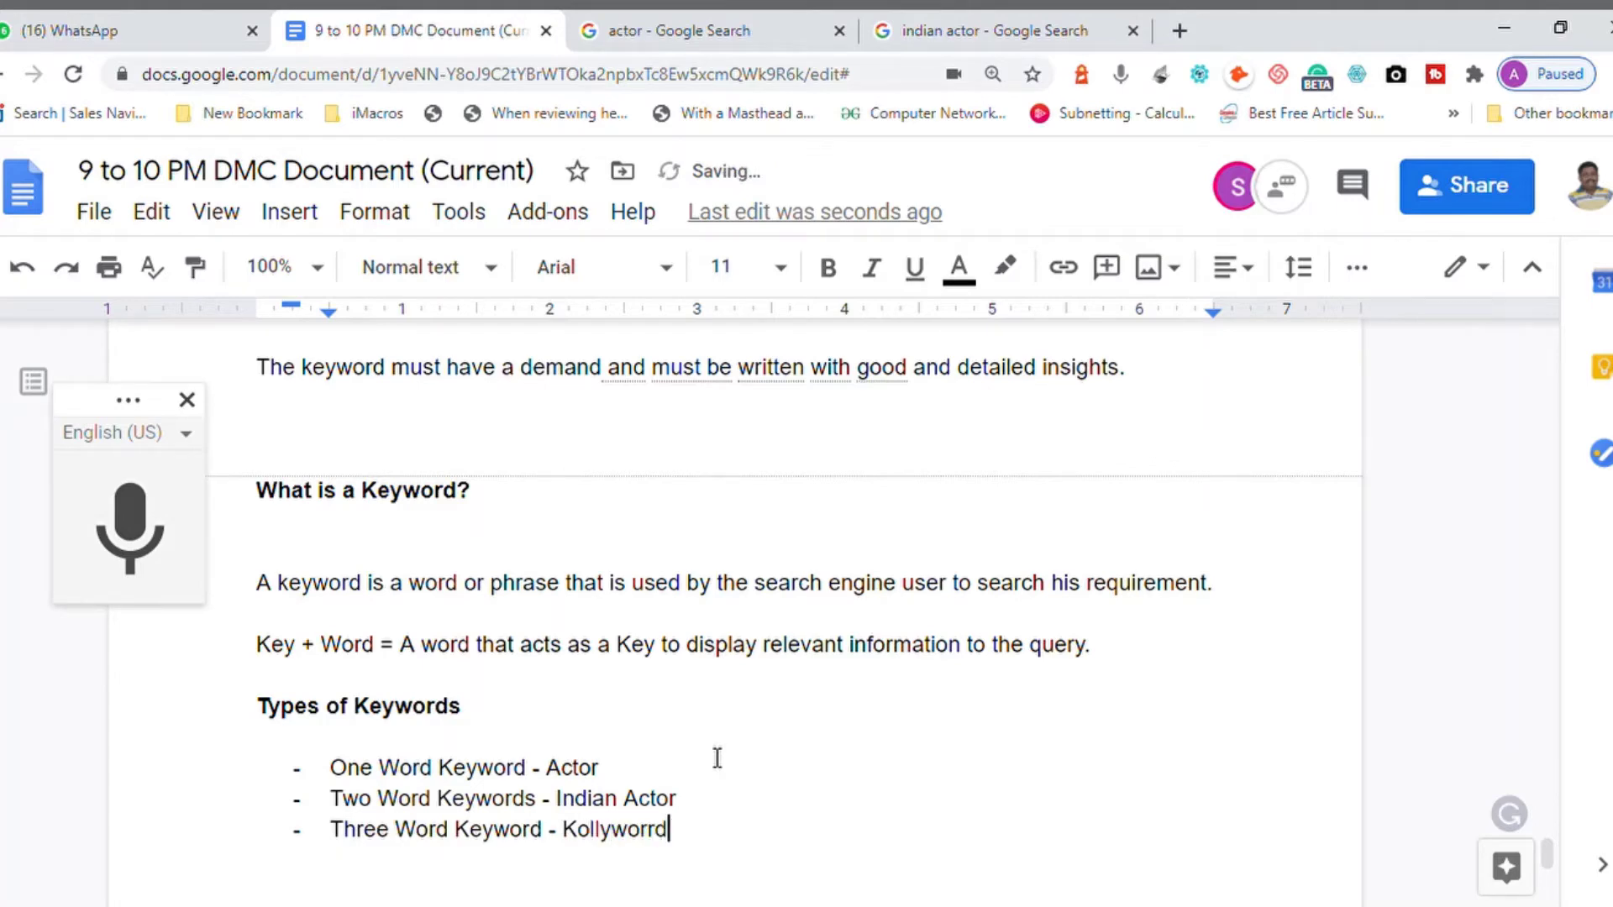
key("BackSpace")
key("BackSpace")
type("od Indian Actor")
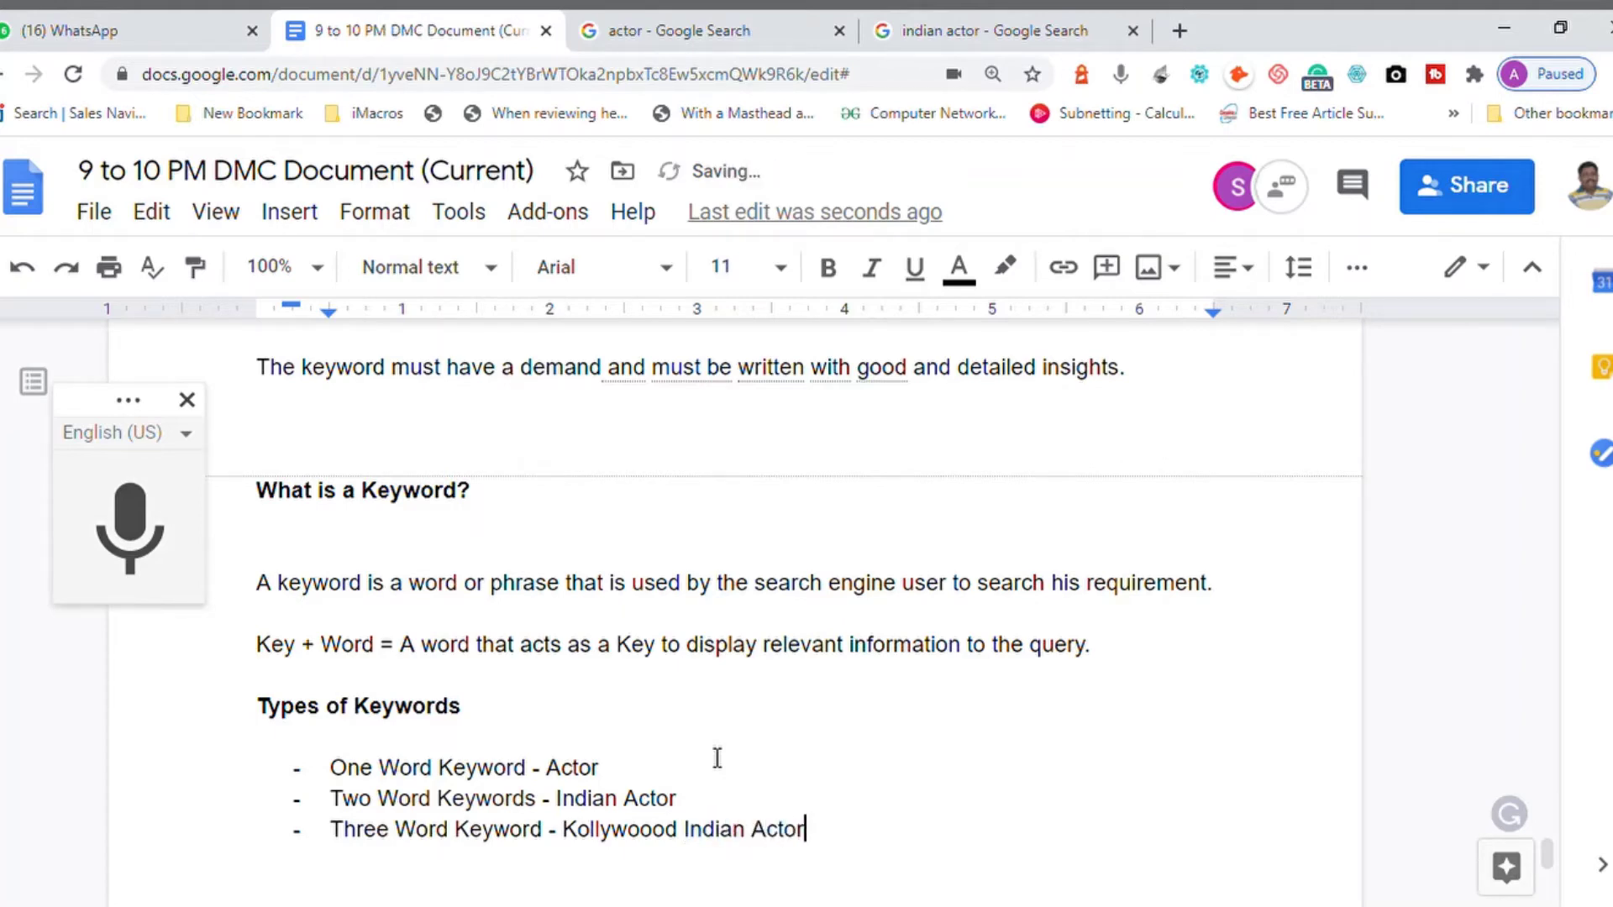
Append a dash and a copied duplicate of "Kollywoood Indian Actor" to the three-word keyword item
type(" -")
key("Left")
key("Left")
key("Left")
key("Left")
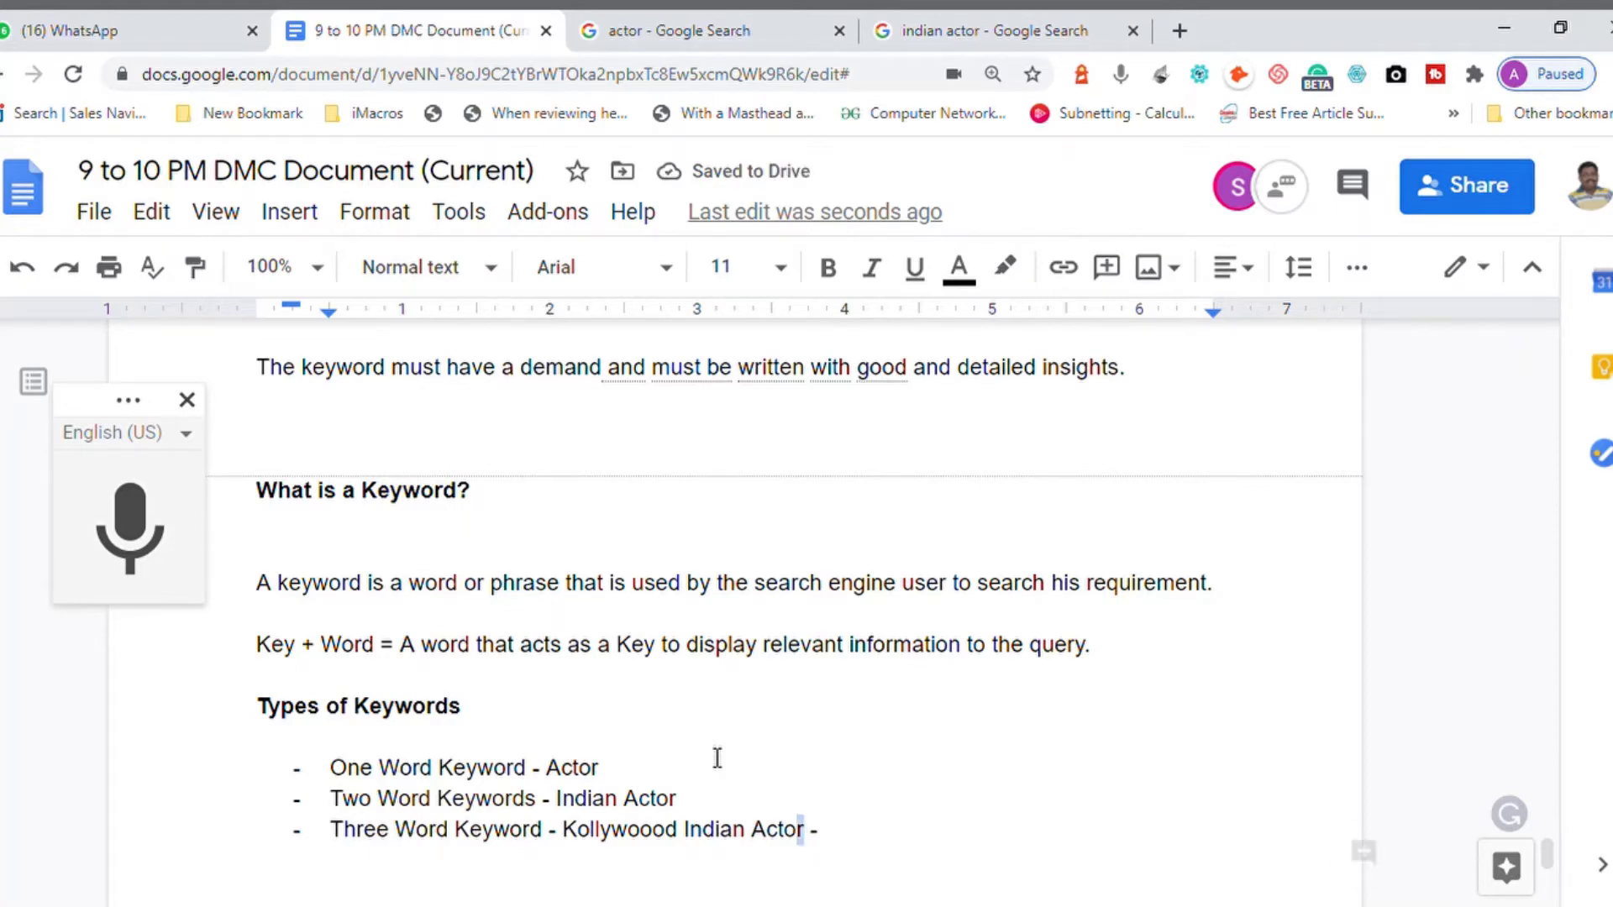
key("shift+Left")
key("shift+Left")
key("shift+Left")
key("shift+Left")
key("shift+Left")
key("shift+Left")
key("shift+Left")
key("shift+Left")
key("shift+Left")
key("shift+Left")
key("shift+Left")
key("shift+Left")
key("shift+Left")
key("shift+Left")
key("shift+Left")
key("shift+Left")
key("shift+Left")
key("shift+Left")
key("shift+Left")
key("shift+Left")
key("shift+Left")
key("shift+Left")
key("shift+Left")
key("ctrl+c")
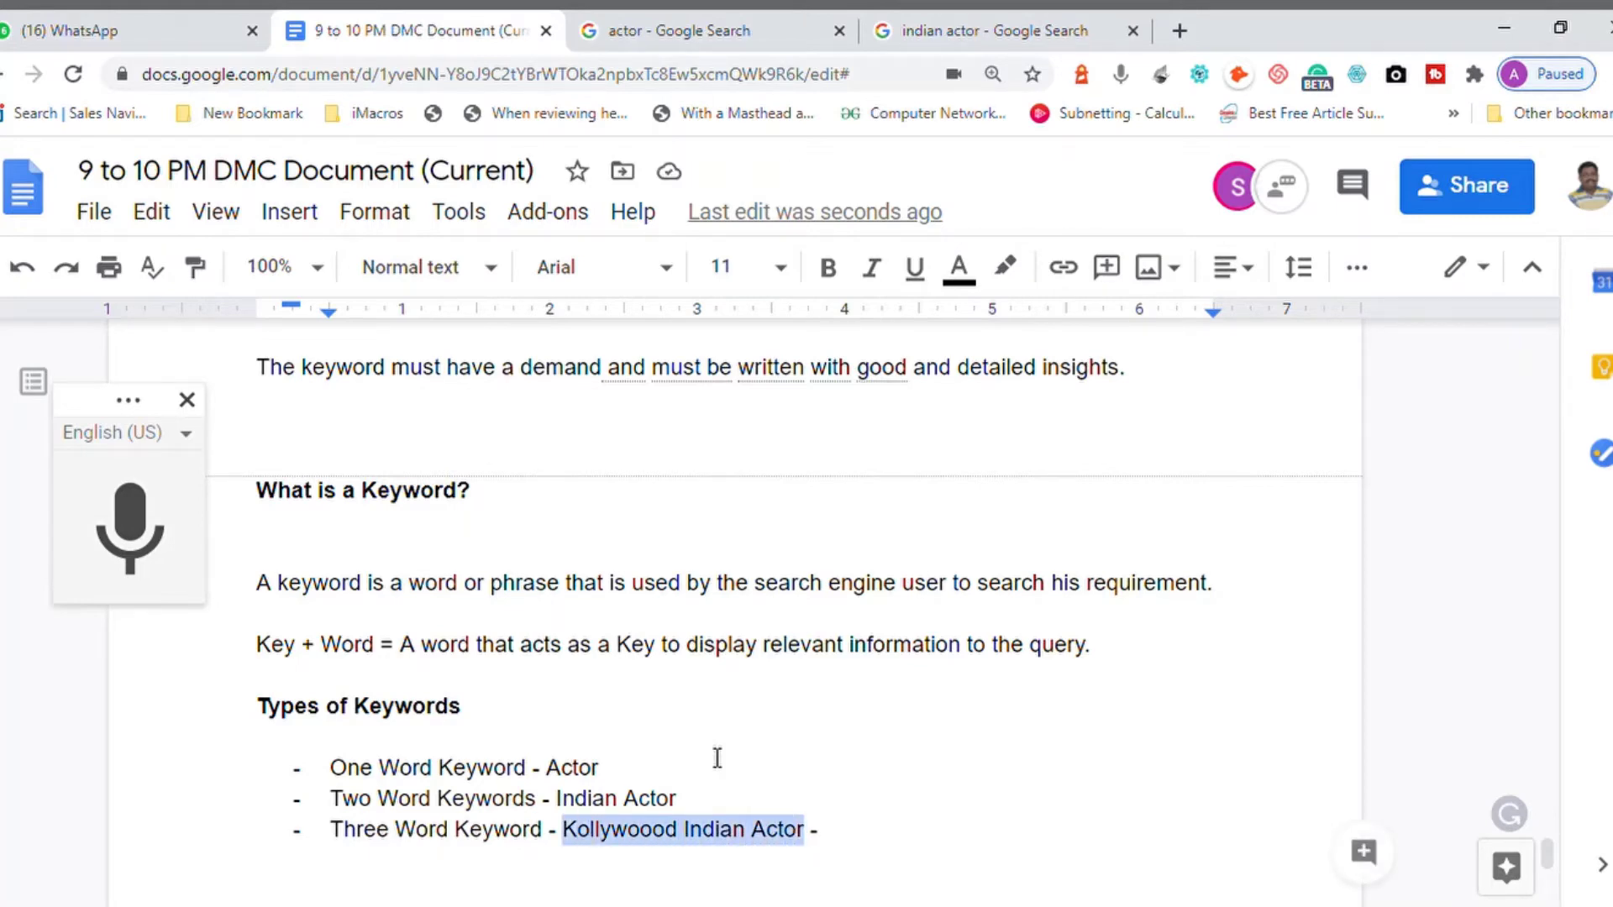
key("End")
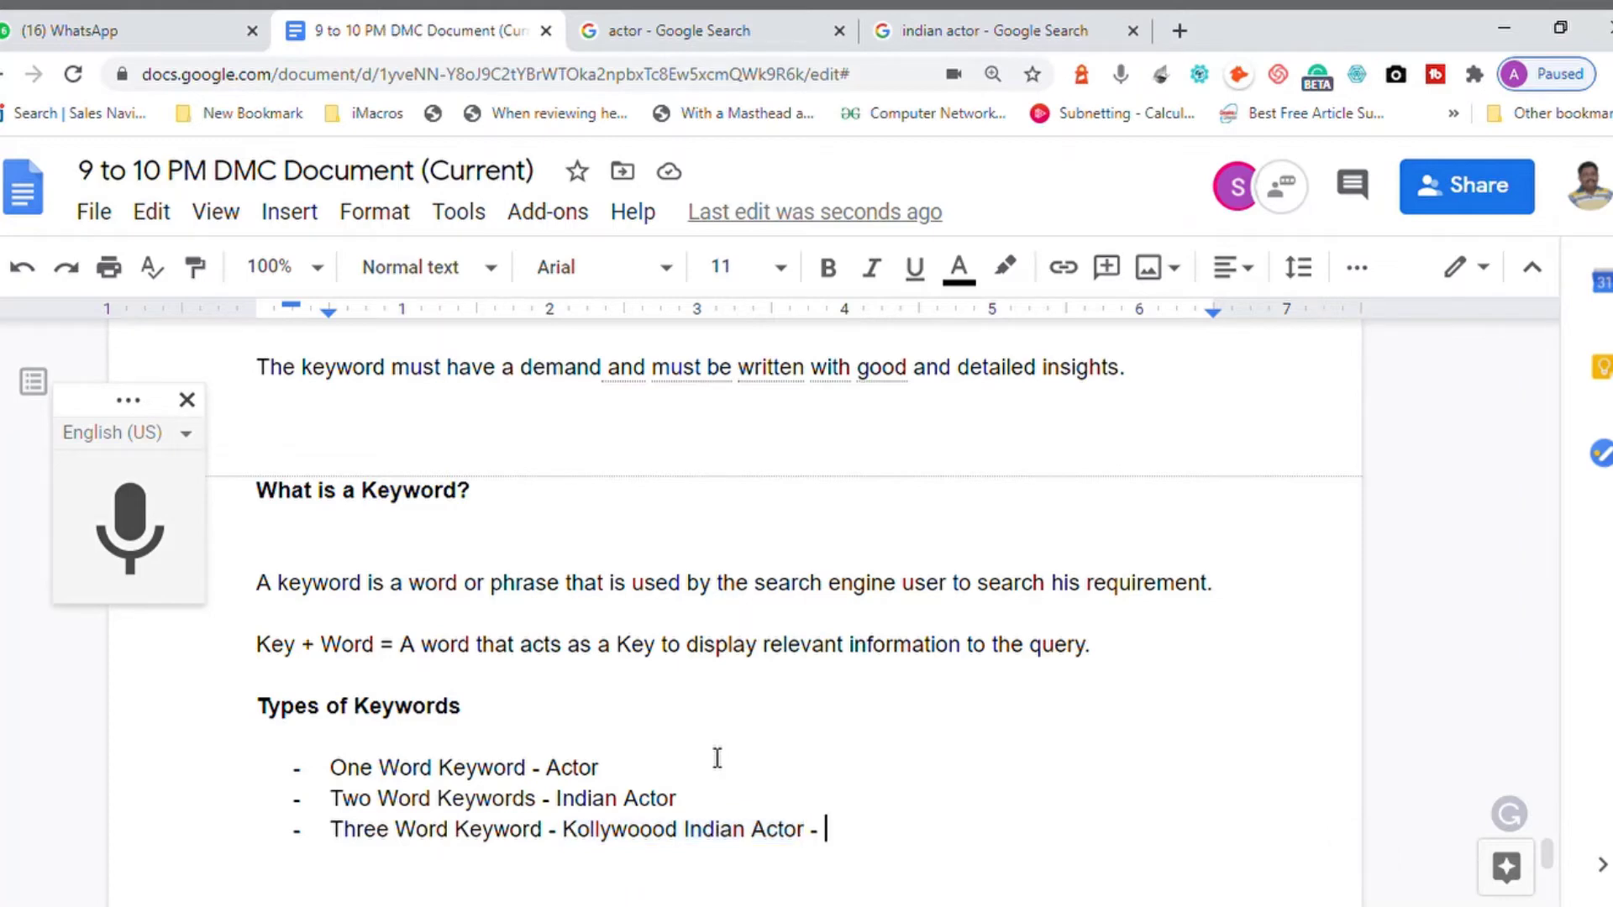
key("ctrl+b")
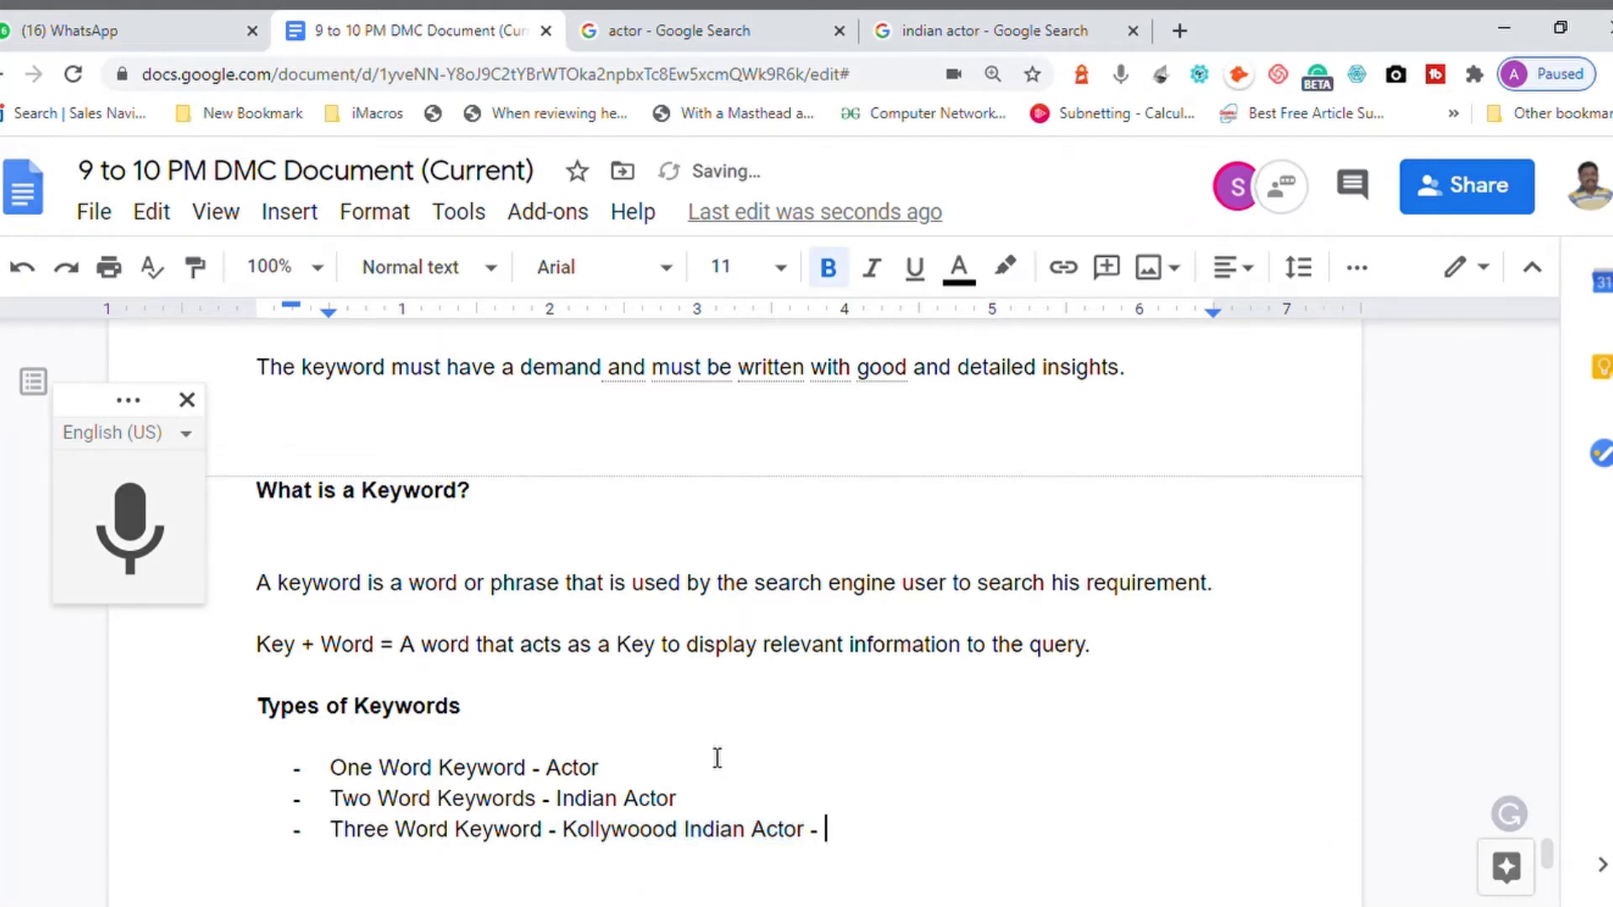
key("ctrl+v")
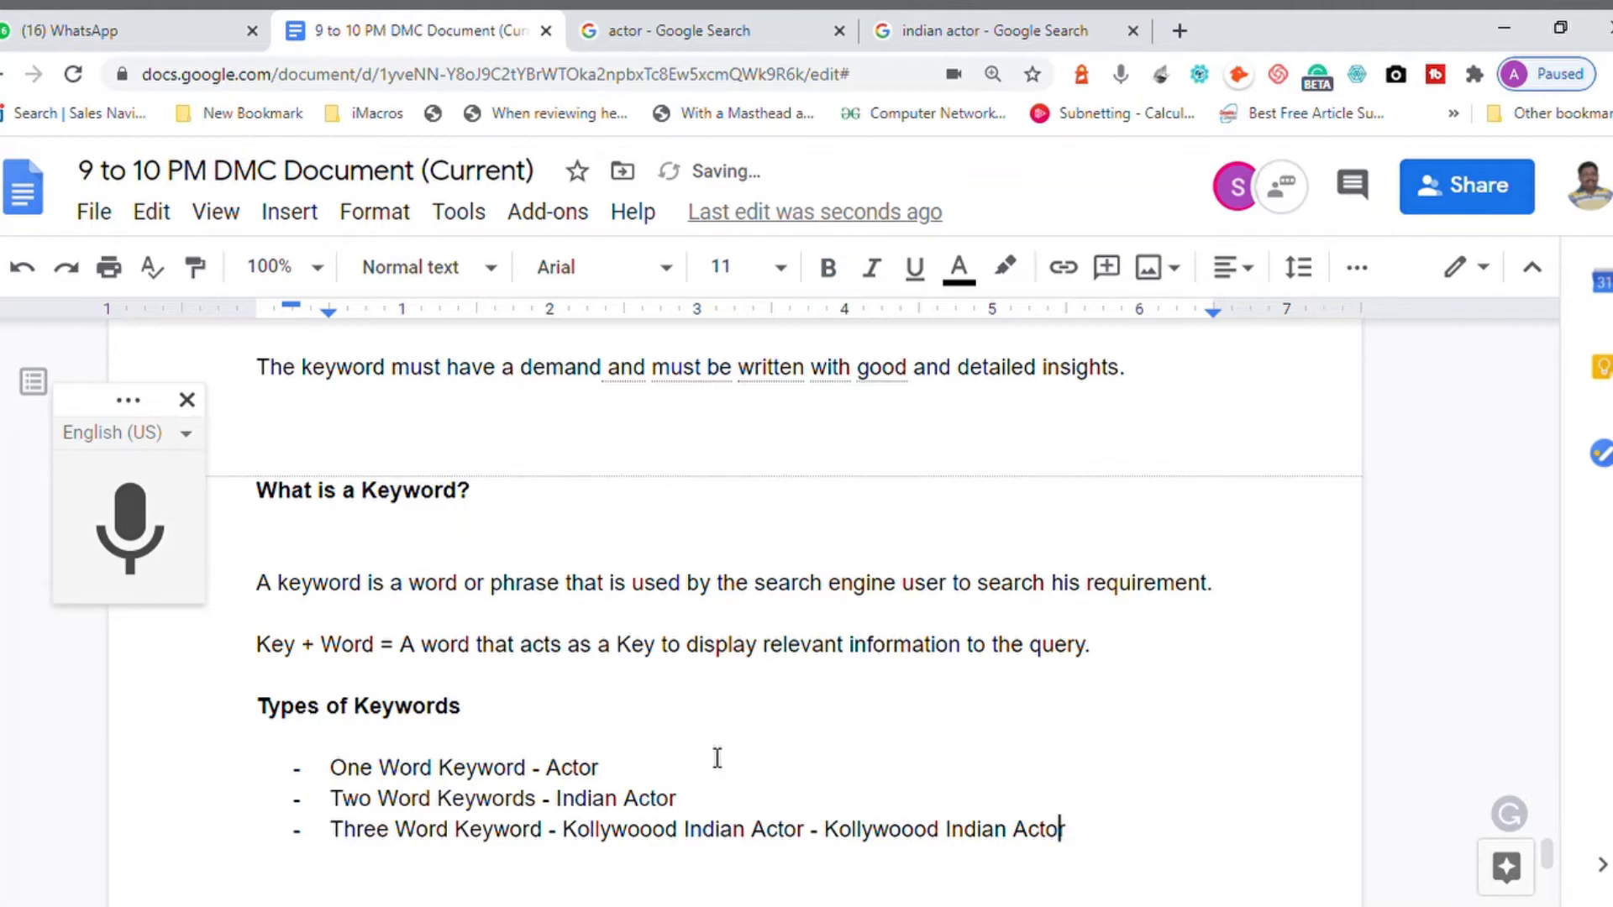
Delete the duplicated "Kollywoood Indian Actor" and its trailing dash from the three-word keyword item
key("Left")
key("Left")
key("Left")
key("Left")
key("Left")
key("Left")
key("Left")
key("Left")
key("Left")
key("Left")
key("Left")
key("Left")
key("Left")
key("Left")
key("Right")
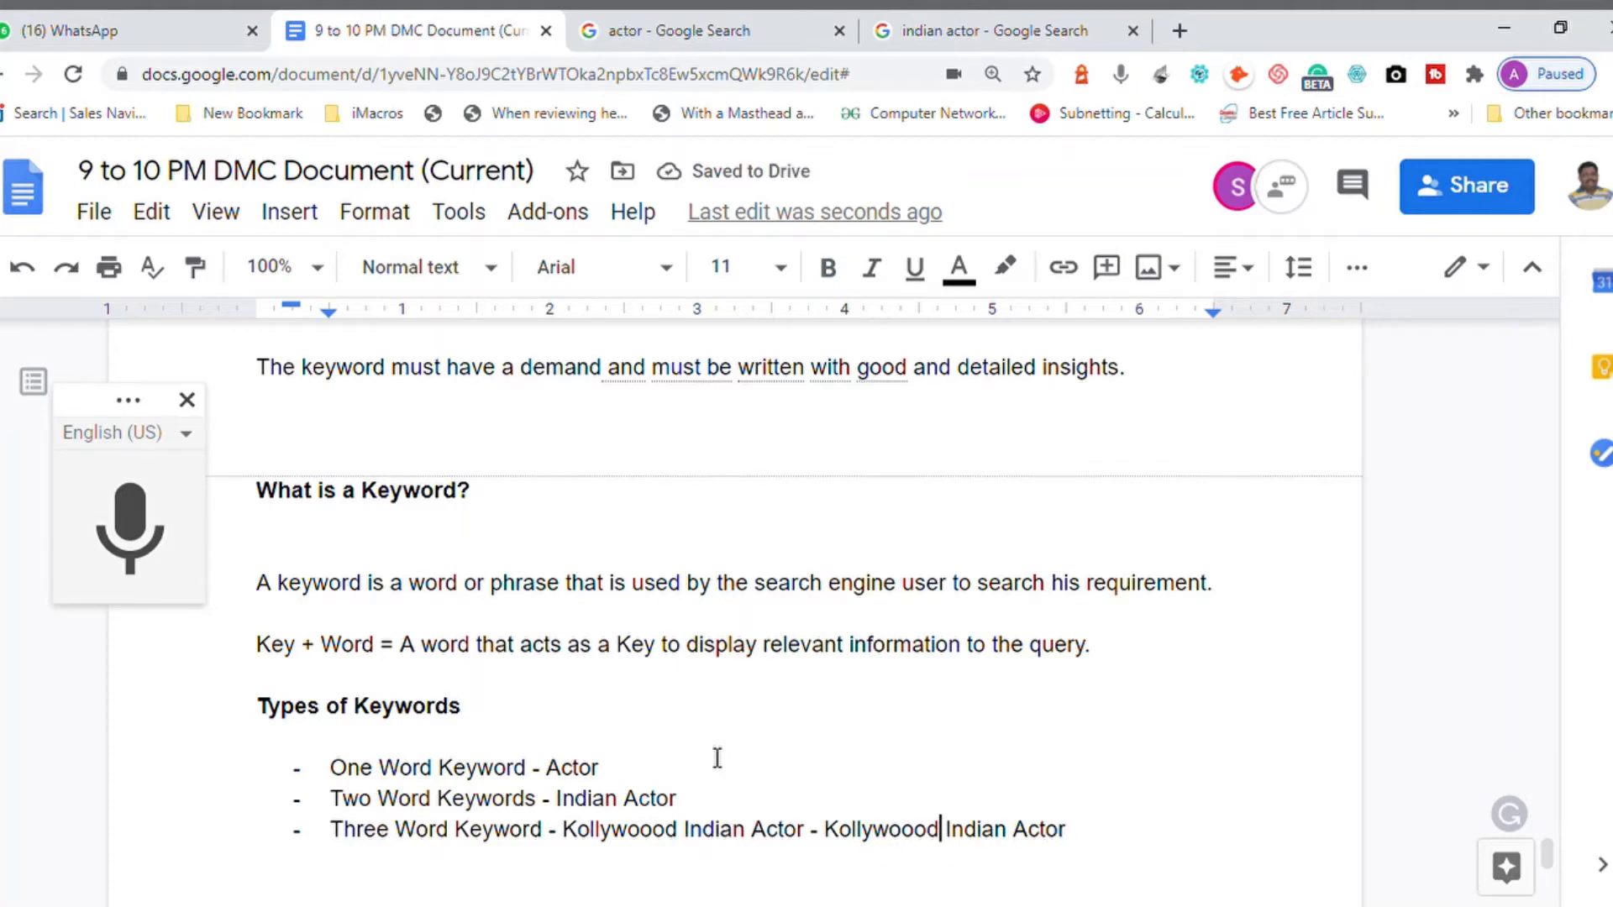
key("BackSpace")
key("BackSpace")
key("BackSpace")
key("BackSpace")
key("BackSpace")
key("BackSpace")
key("BackSpace")
key("BackSpace")
key("BackSpace")
key("BackSpace")
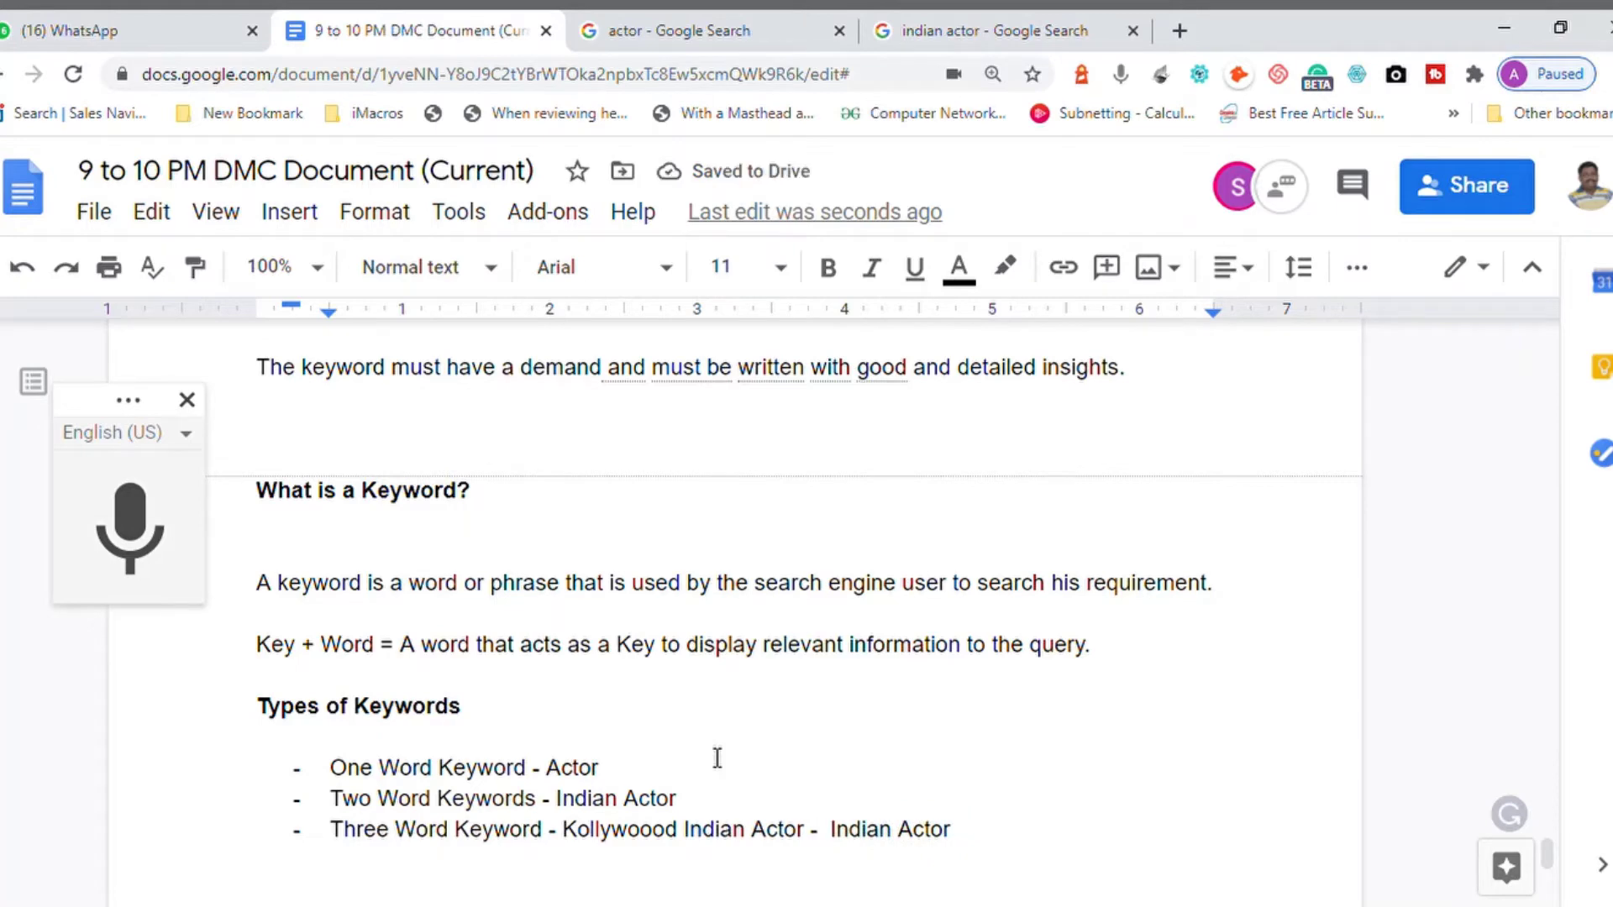
key("shift+End")
key("BackSpace")
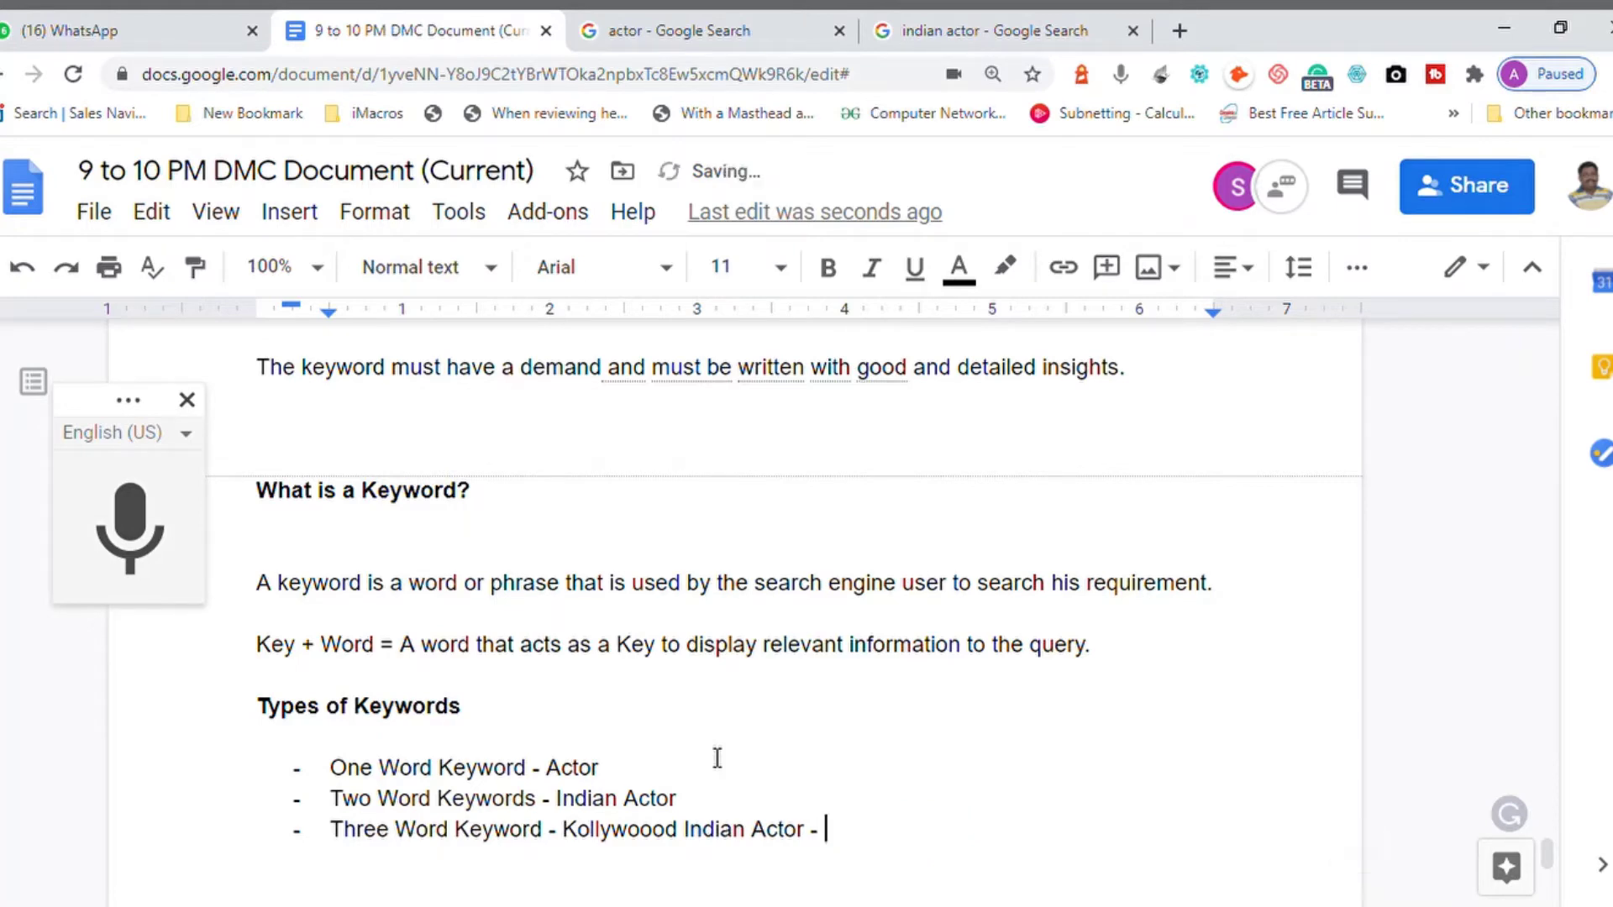
key("BackSpace")
key("BackSpace")
Start another dashed list item, then copy "Kollywoood Indian Actor" from the notes and search Google for it in a new tab
key("Return")
left_click(578, 842)
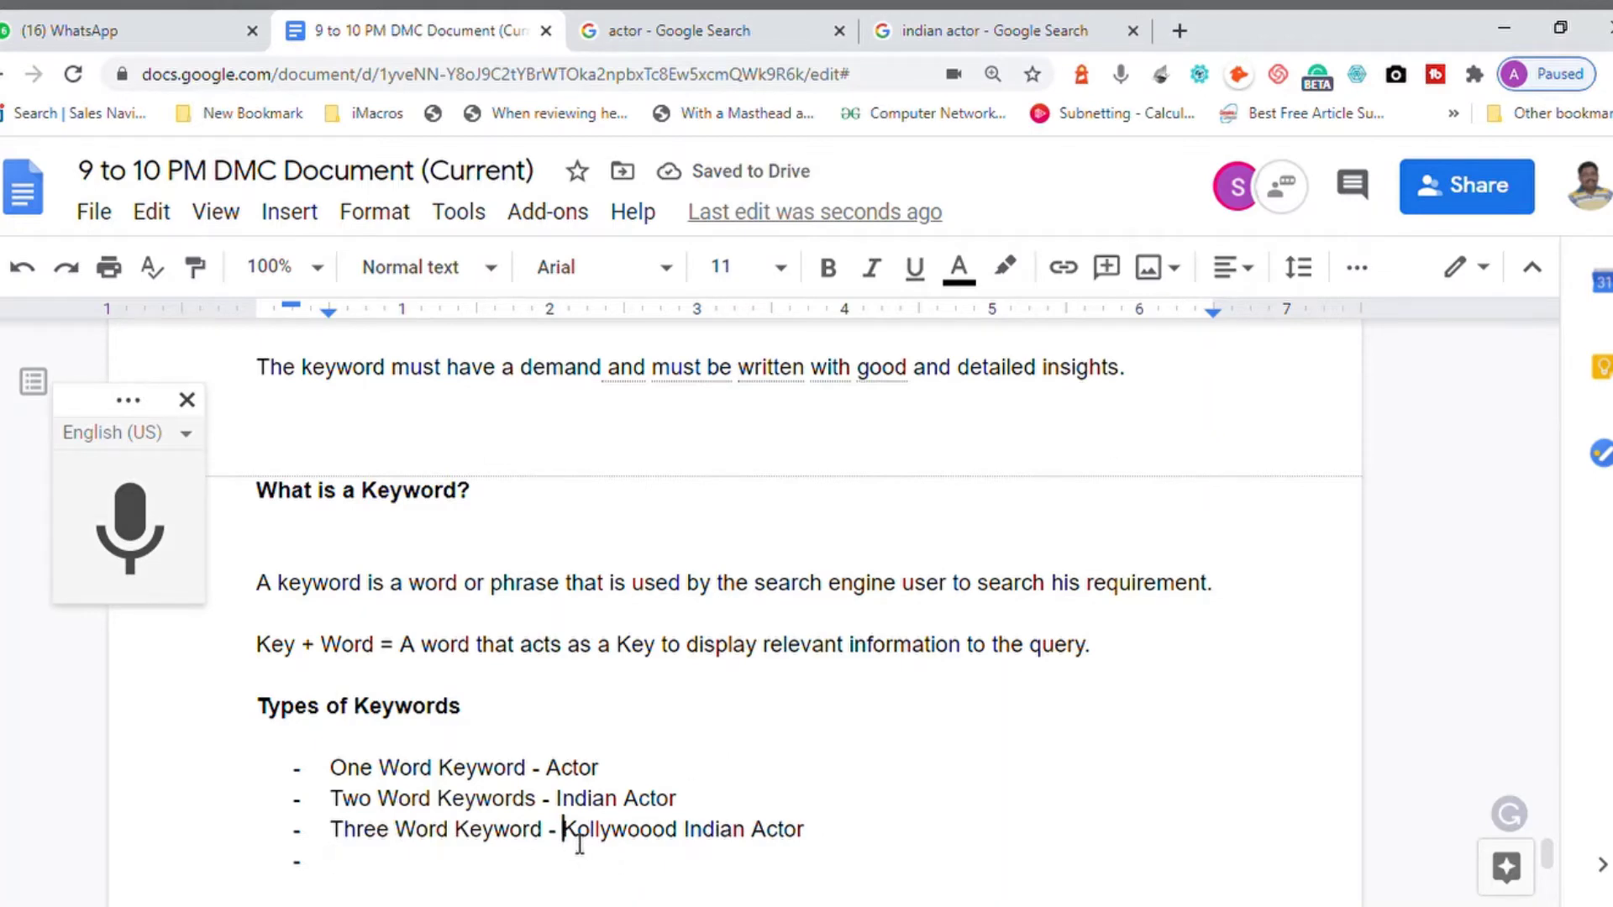
key("shift+End")
key("ctrl+c")
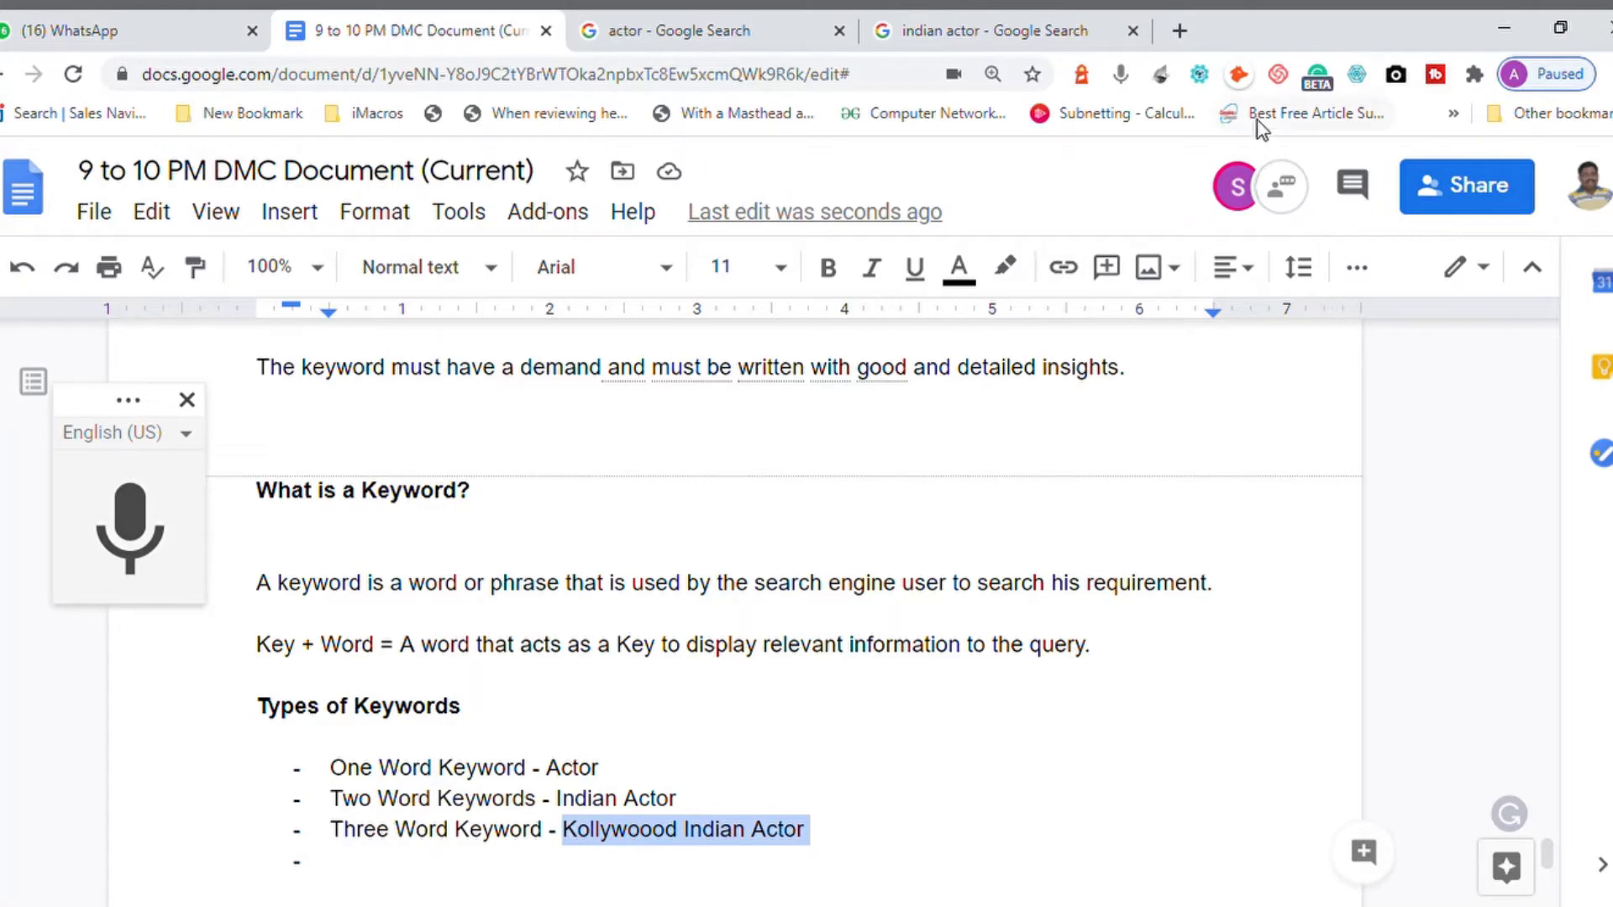
left_click(1191, 37)
key("ctrl+v")
key("Return")
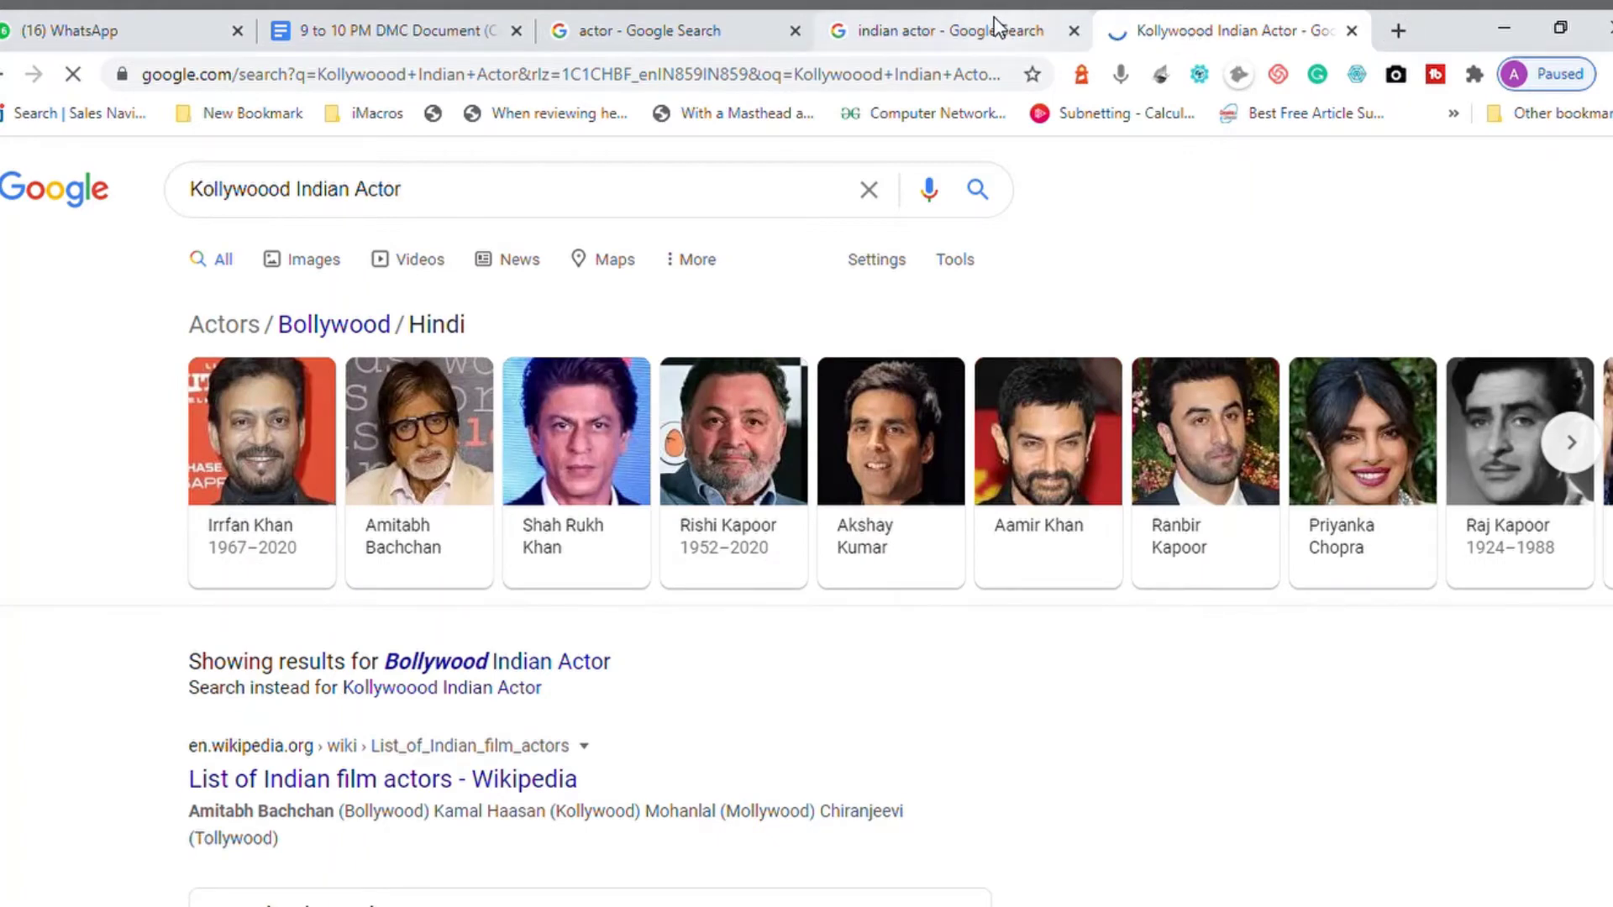
Check the "indian actor" results page, then open the results for the corrected query "Bollywood Indian Actor"
left_click(985, 38)
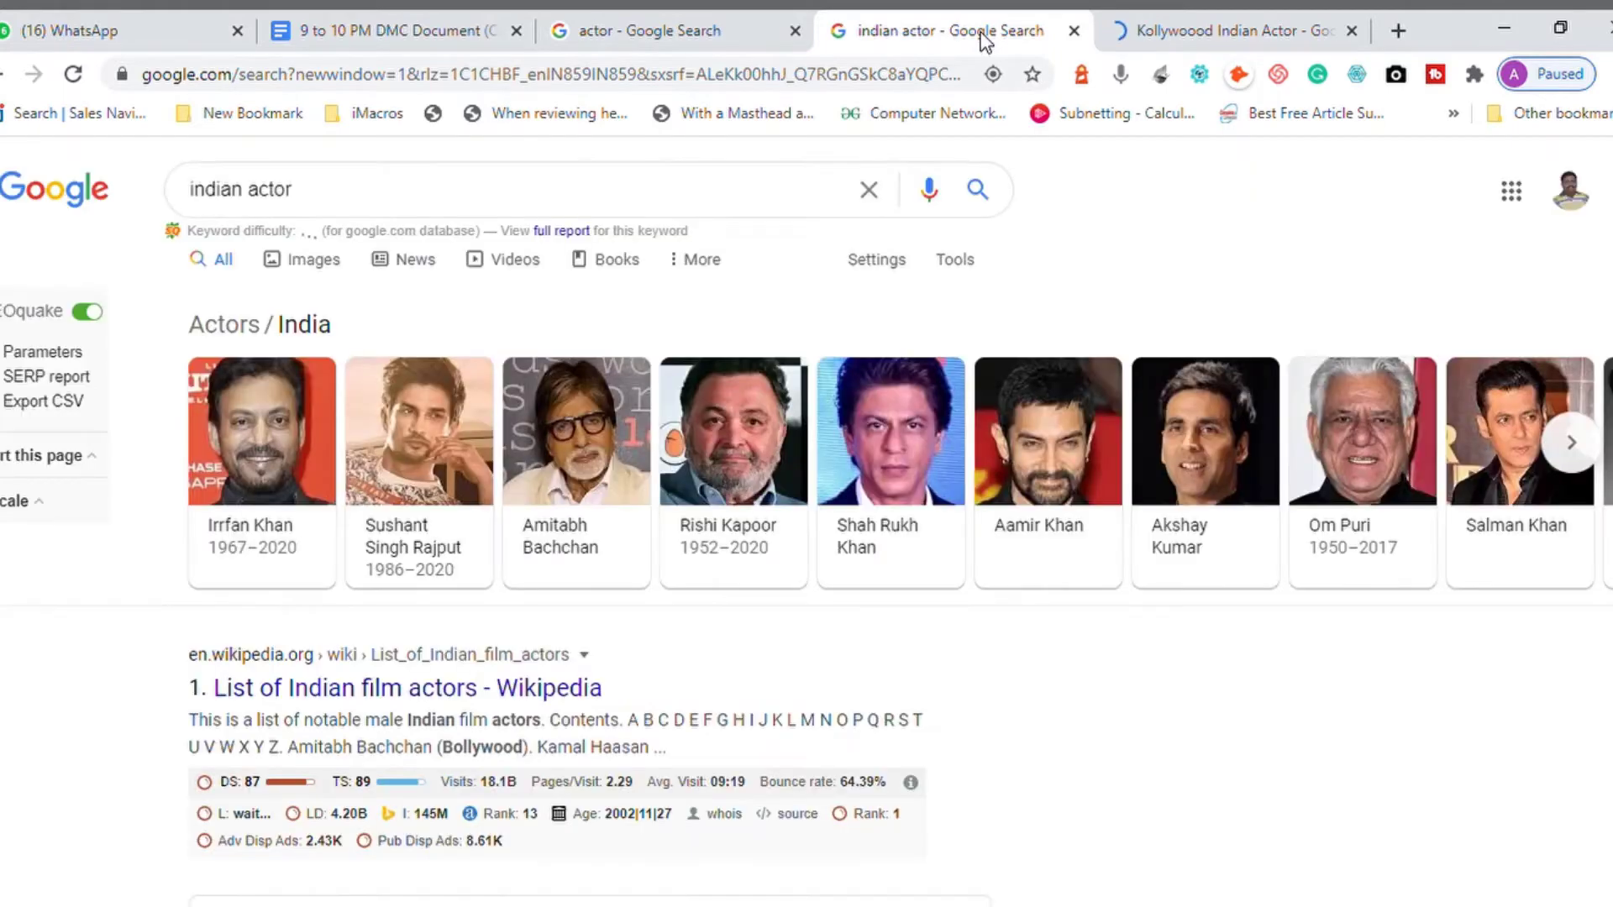
left_click(1201, 33)
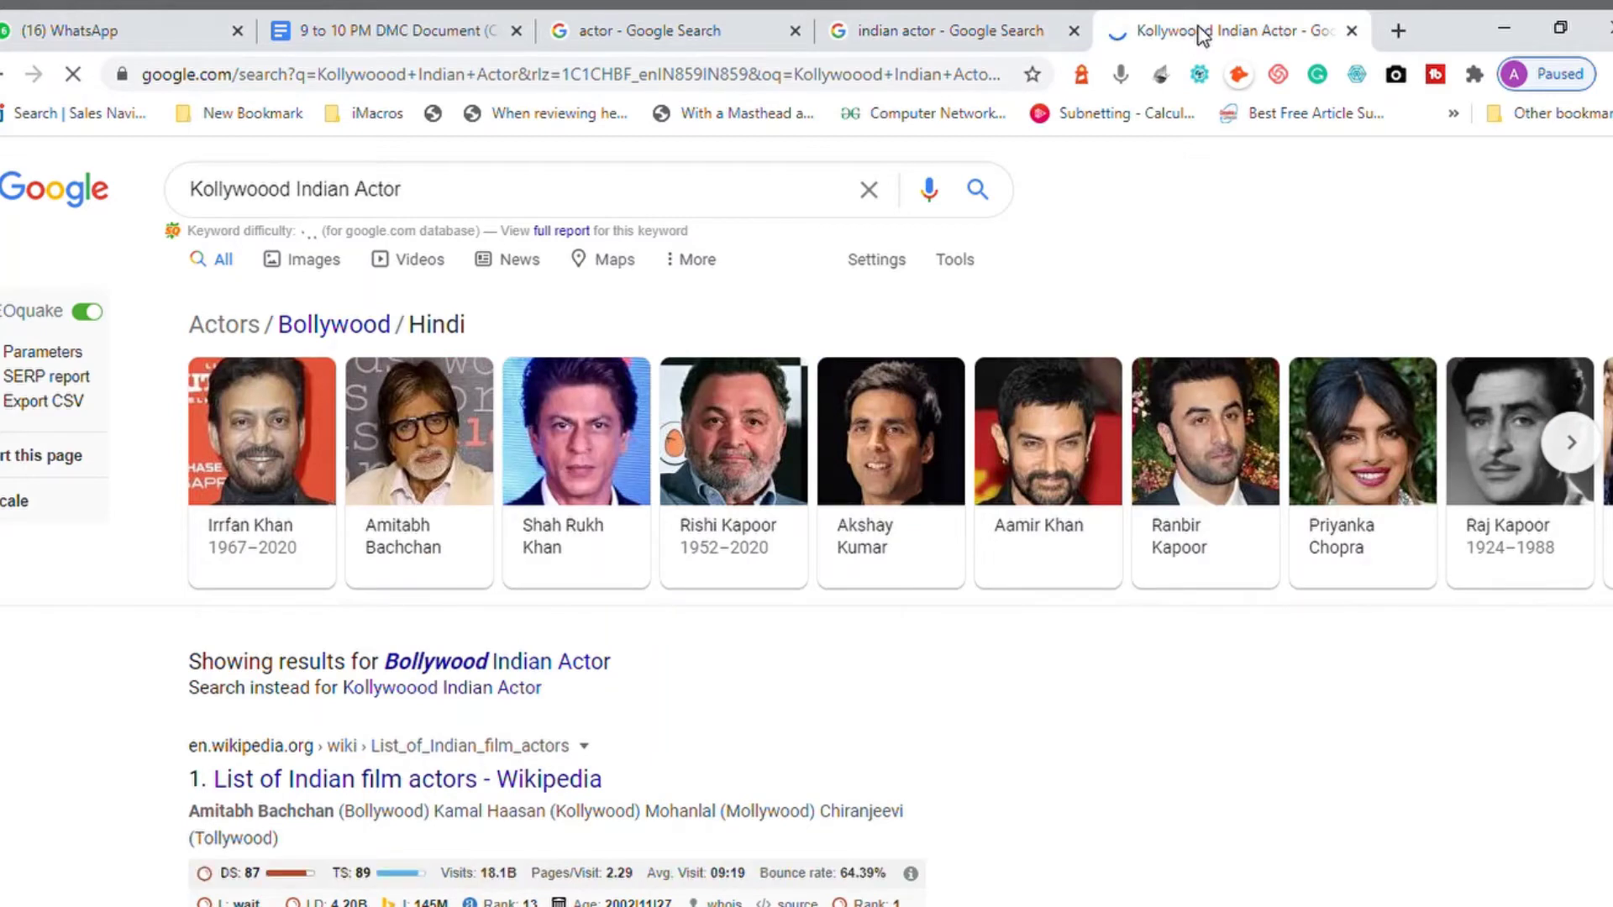
left_click(523, 664)
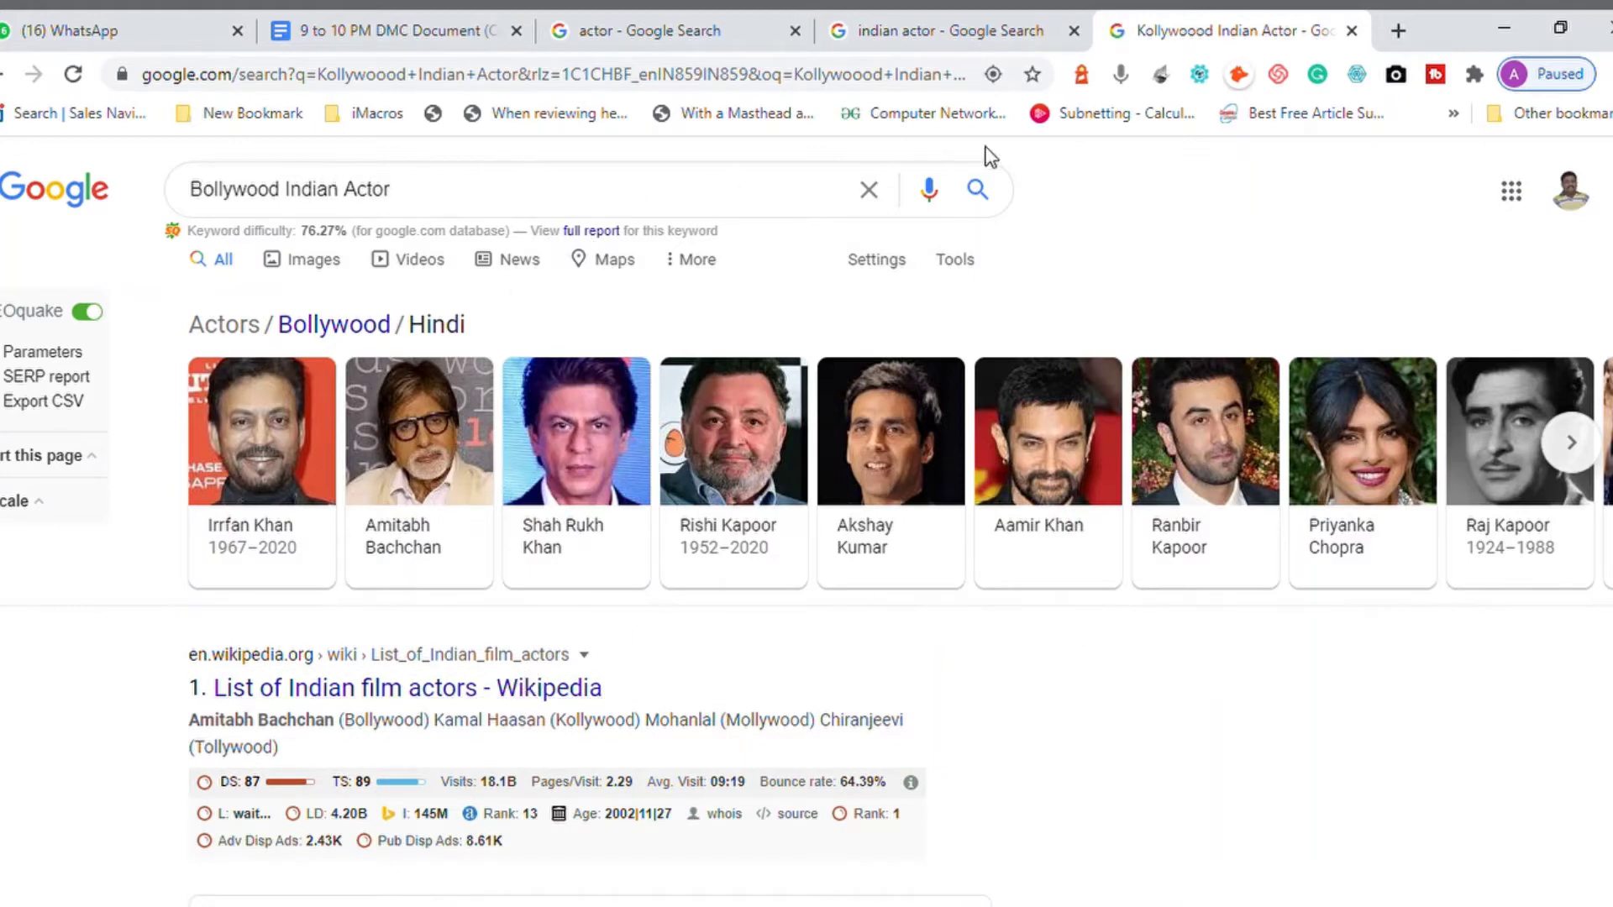
Compare the "indian actor" results page with the "Bollywood Indian Actor" results page
left_click(970, 44)
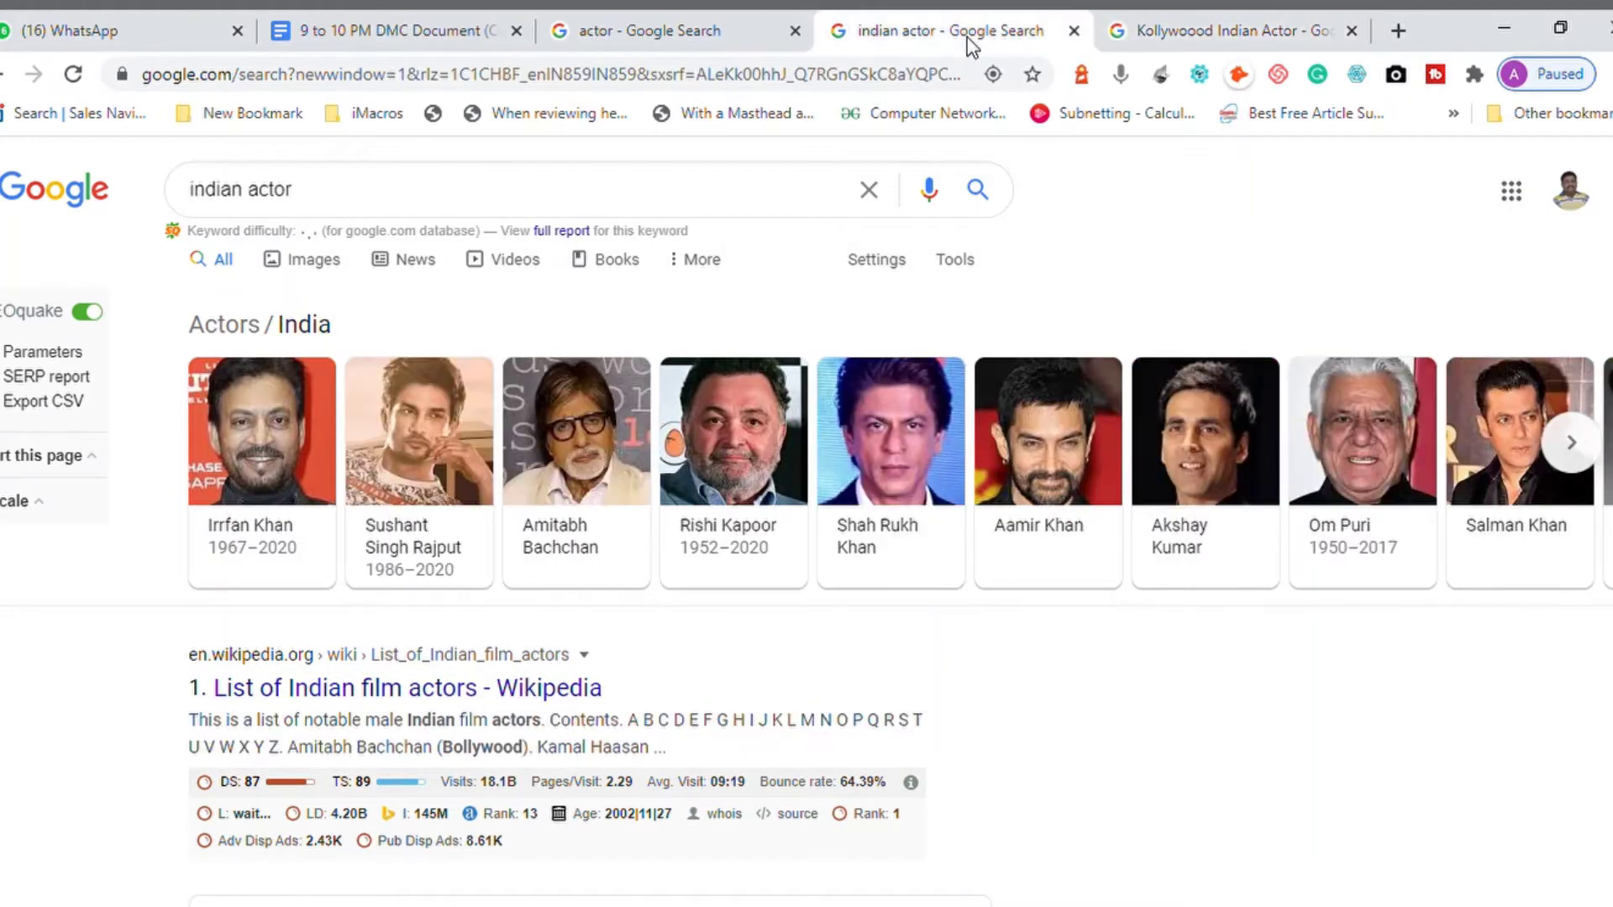
left_click(1176, 28)
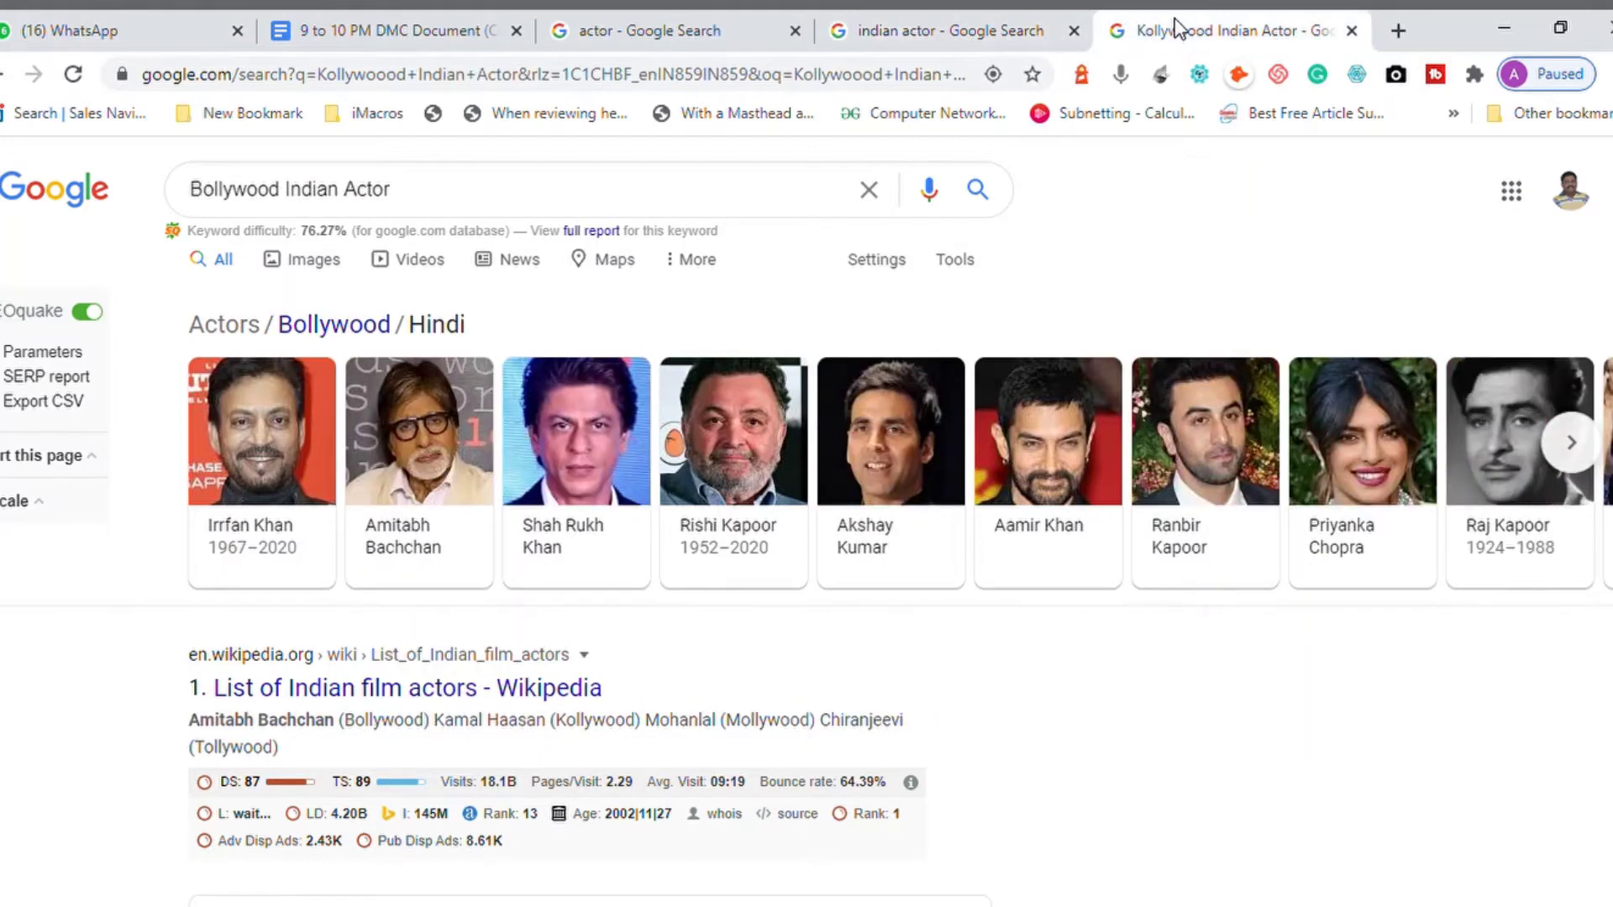
left_click(983, 44)
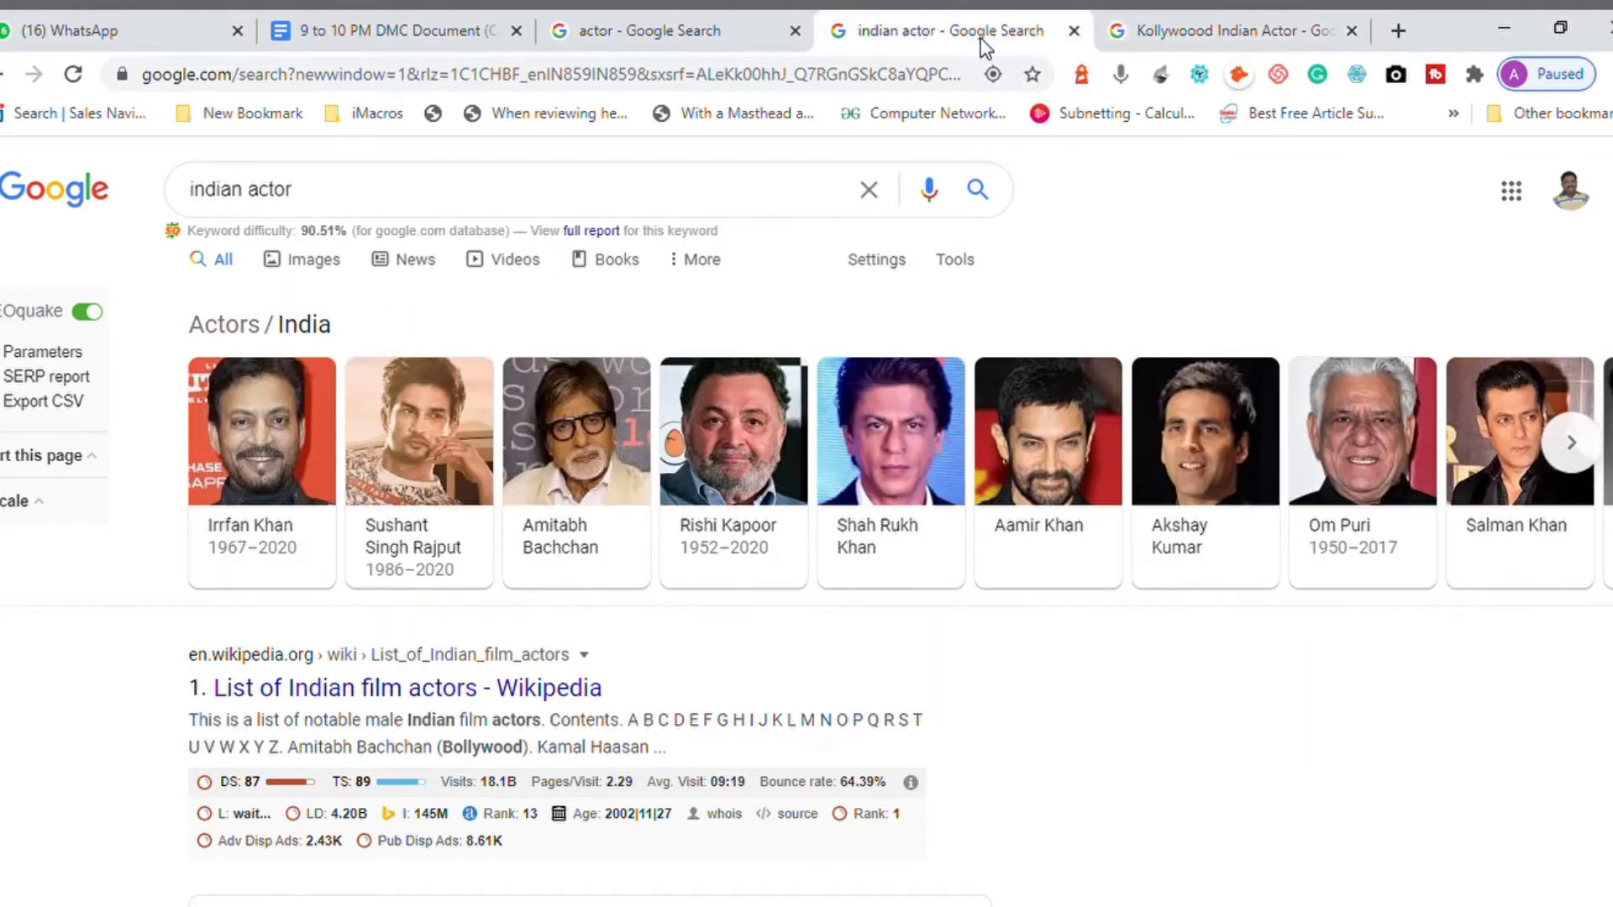
left_click(746, 43)
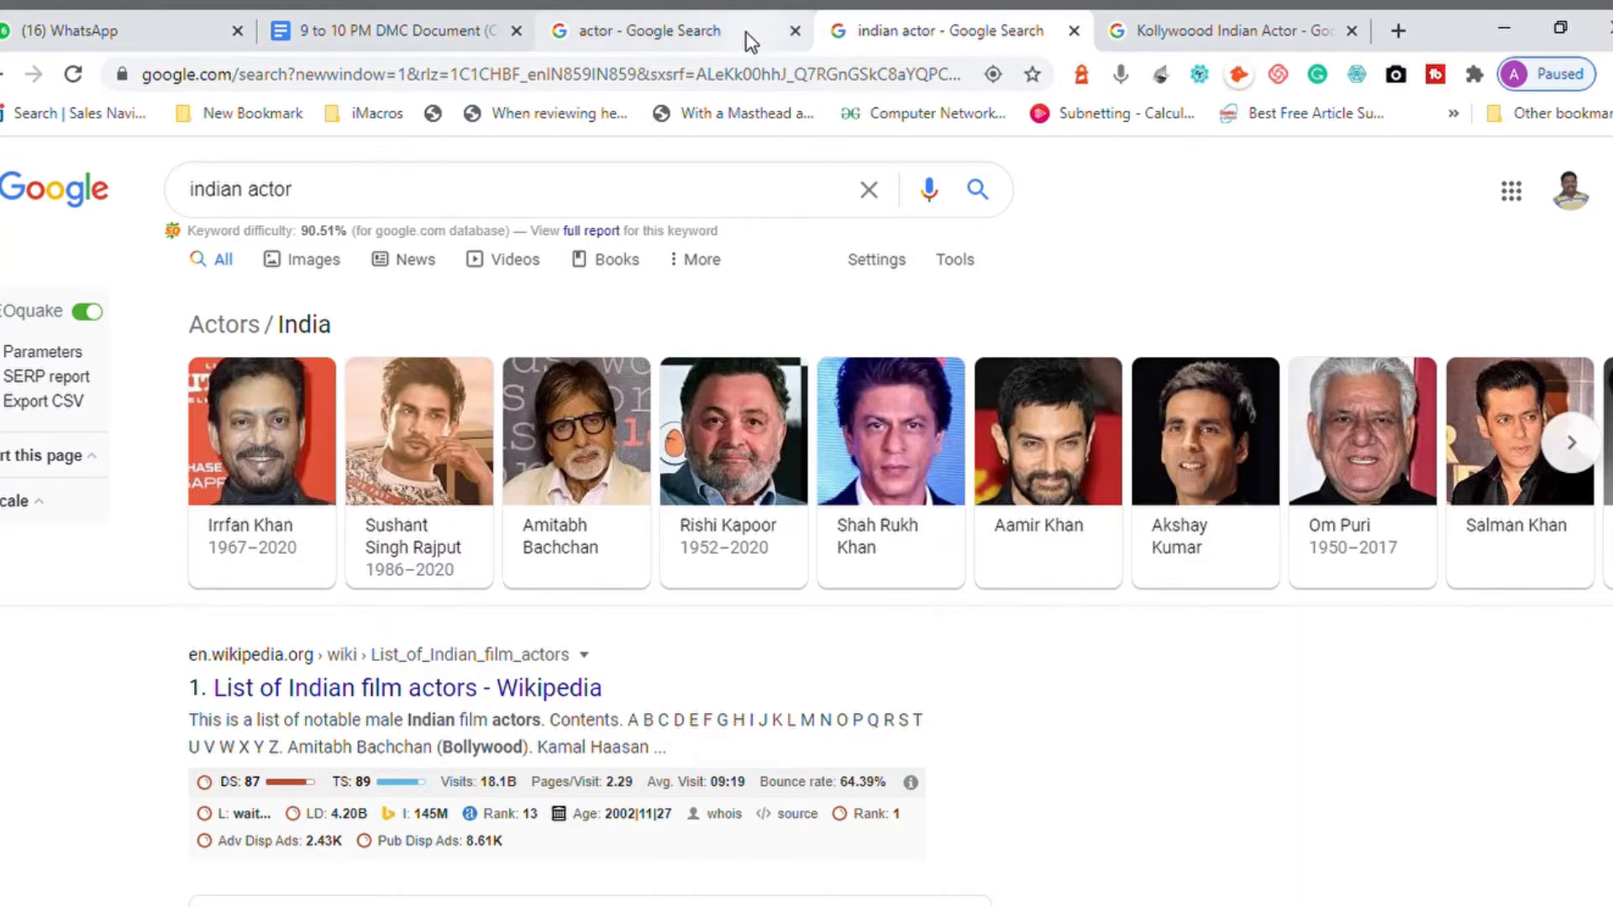
Enter the label "Long Tail Keywords - " in the empty fourth list item of the notes document
left_click(422, 28)
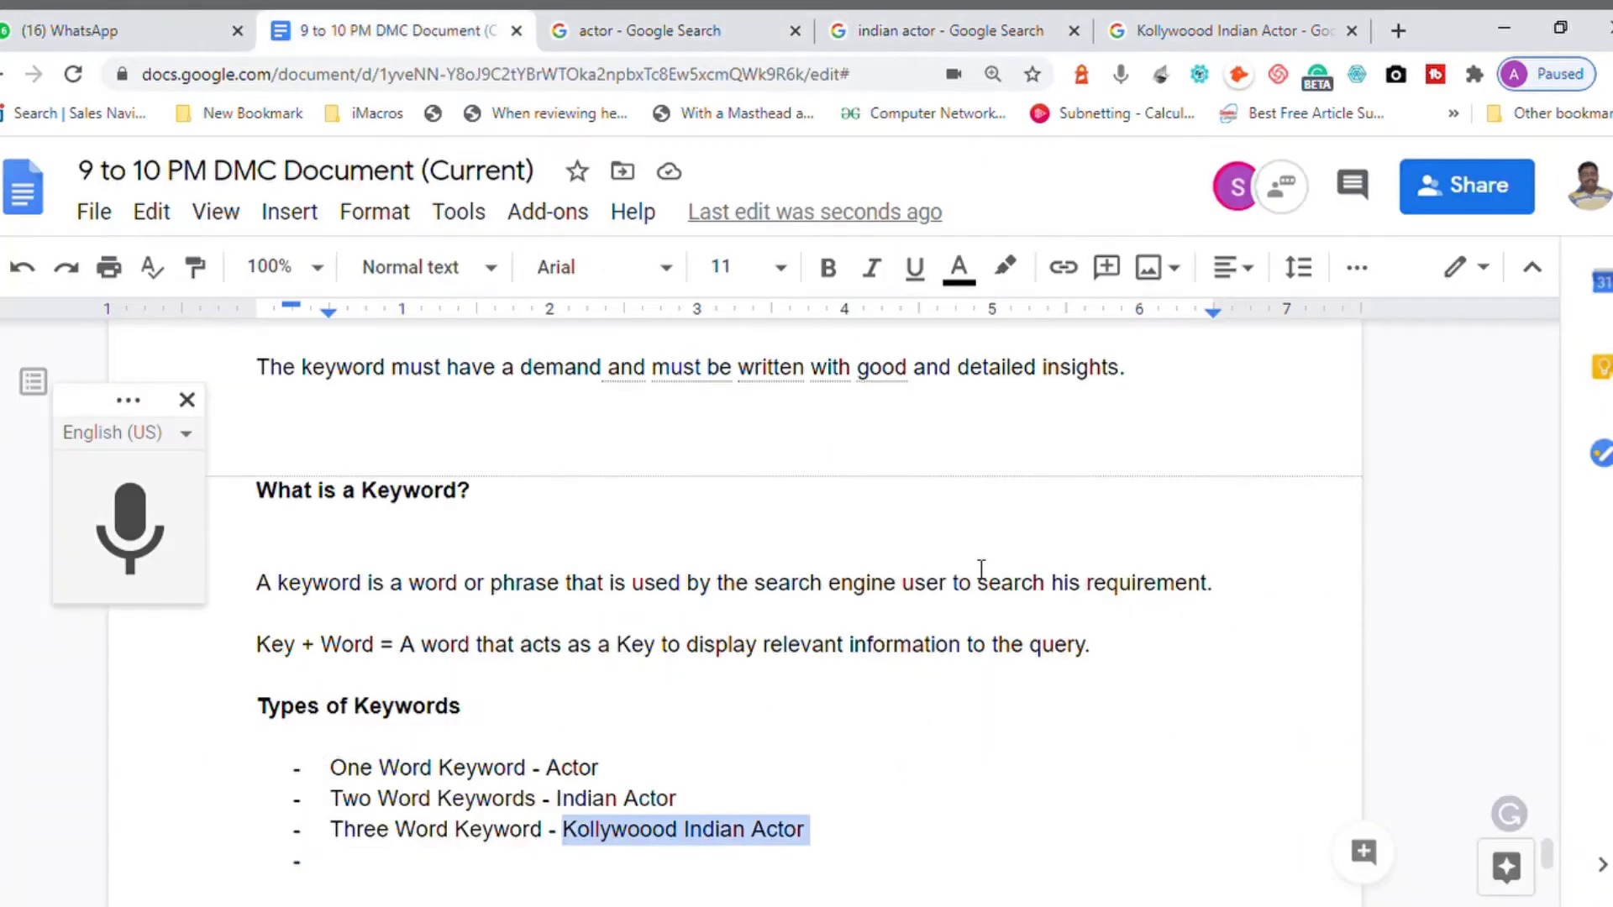
left_click(947, 834)
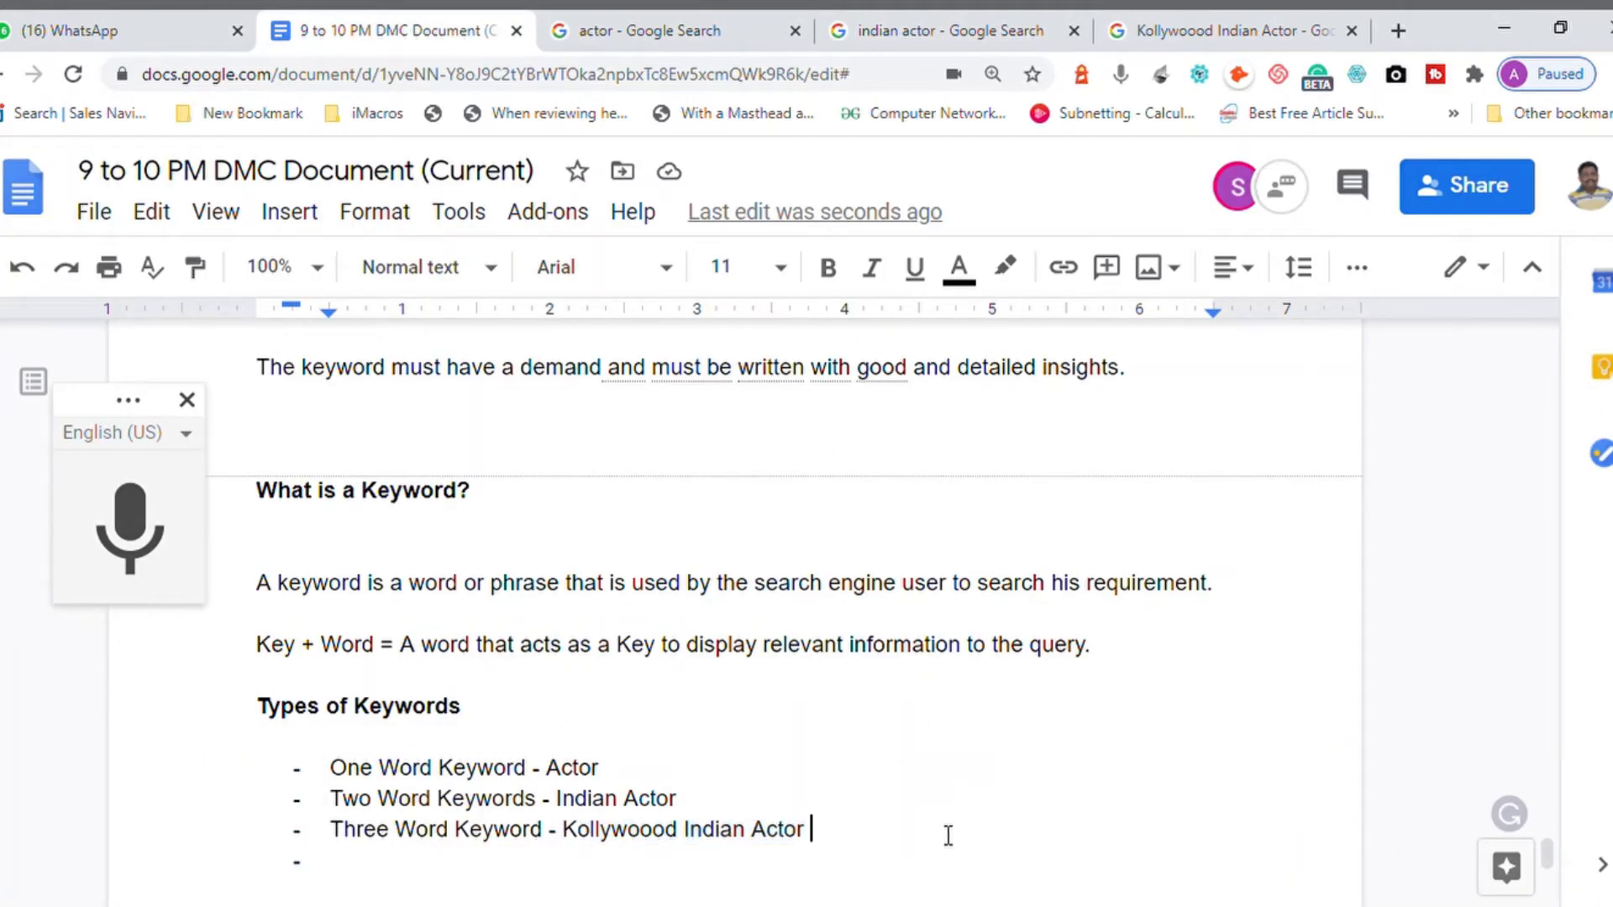
key("Down")
type("Long ")
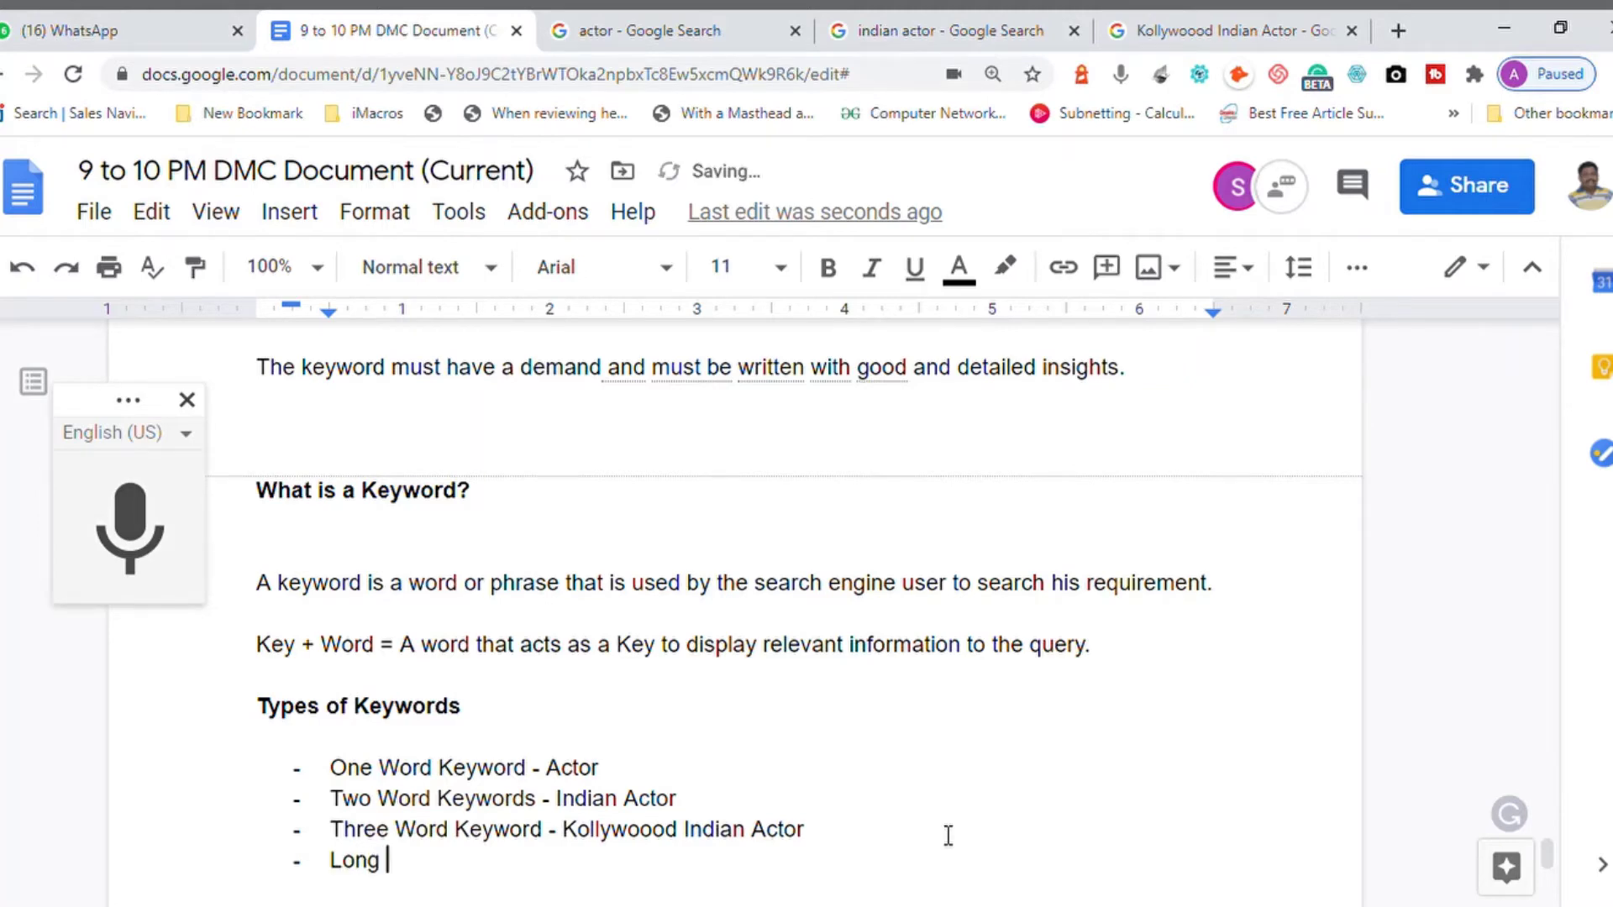
type("Tail Keyw")
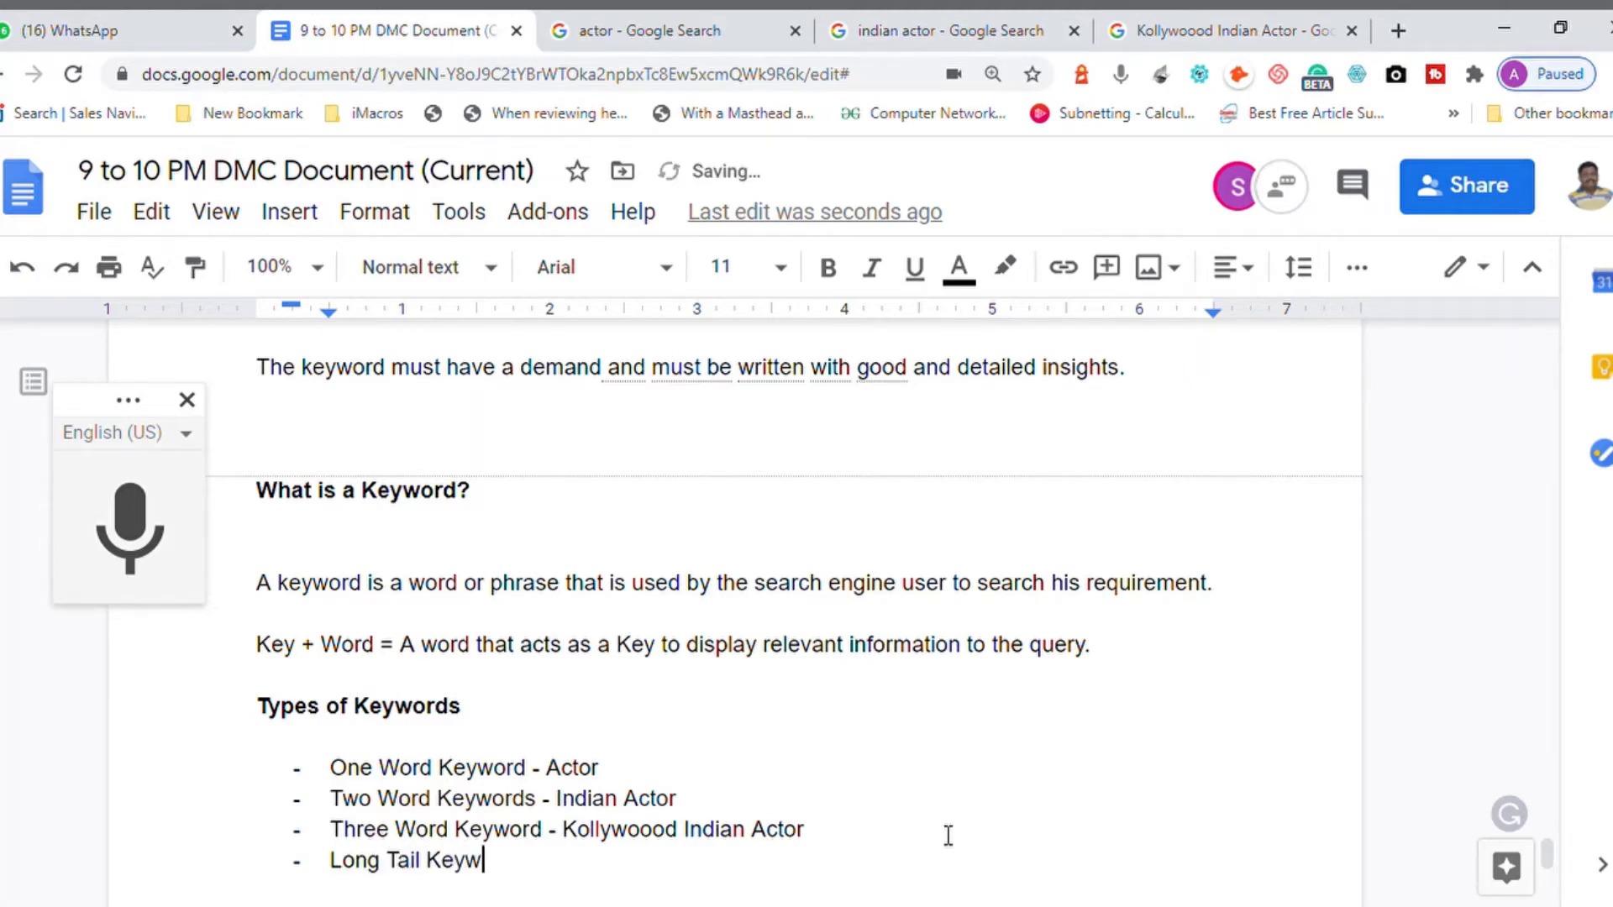
type("ords")
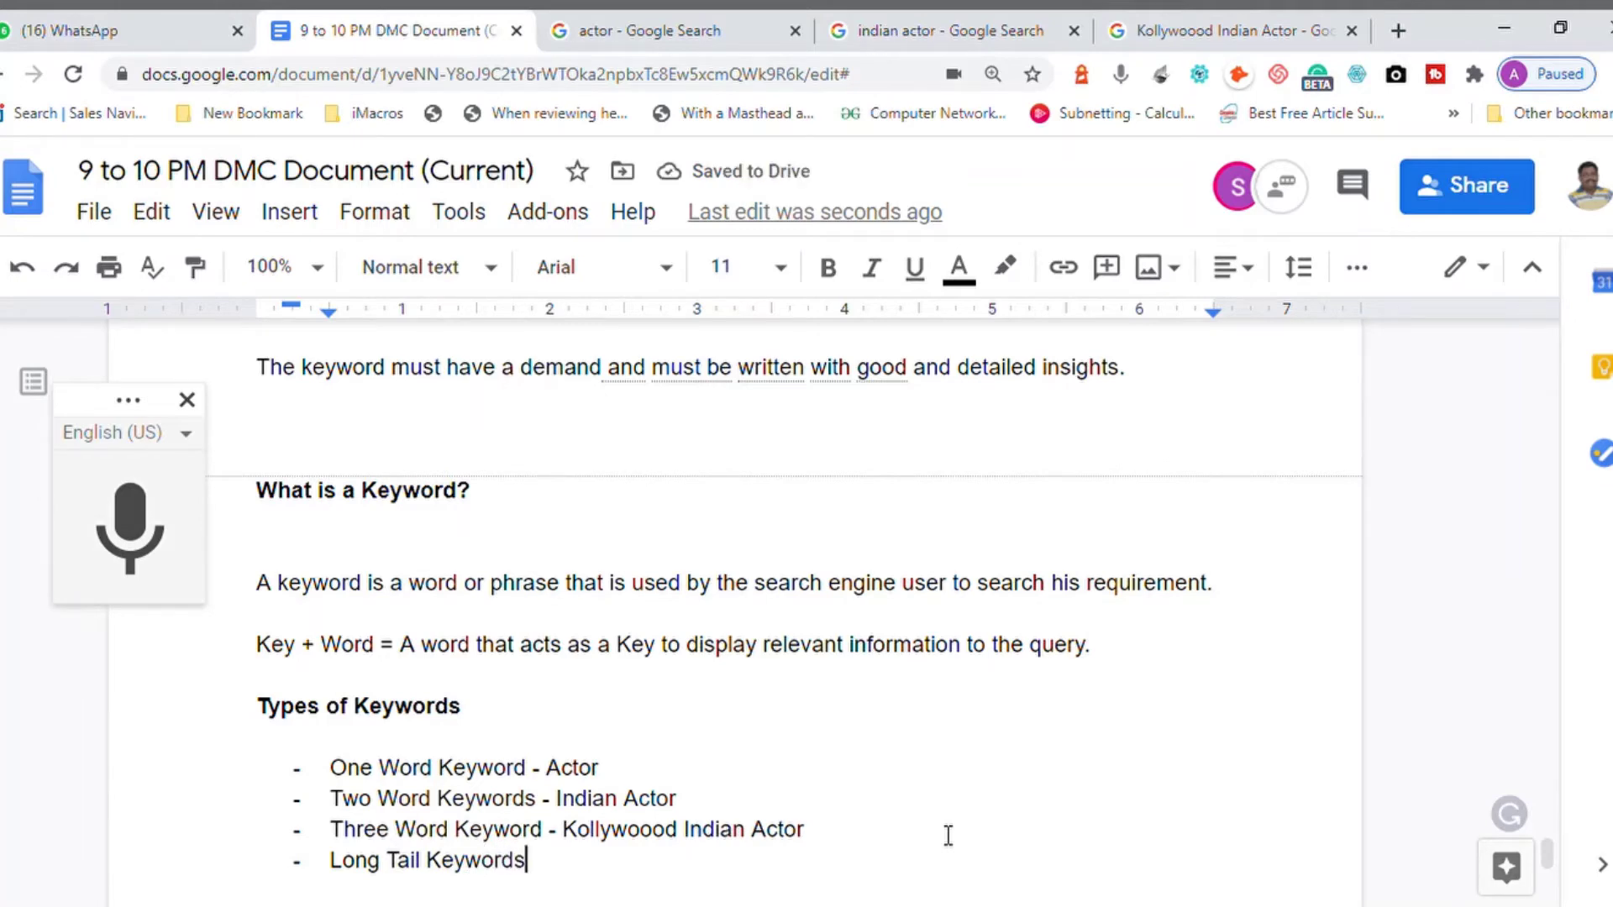
type(" - ")
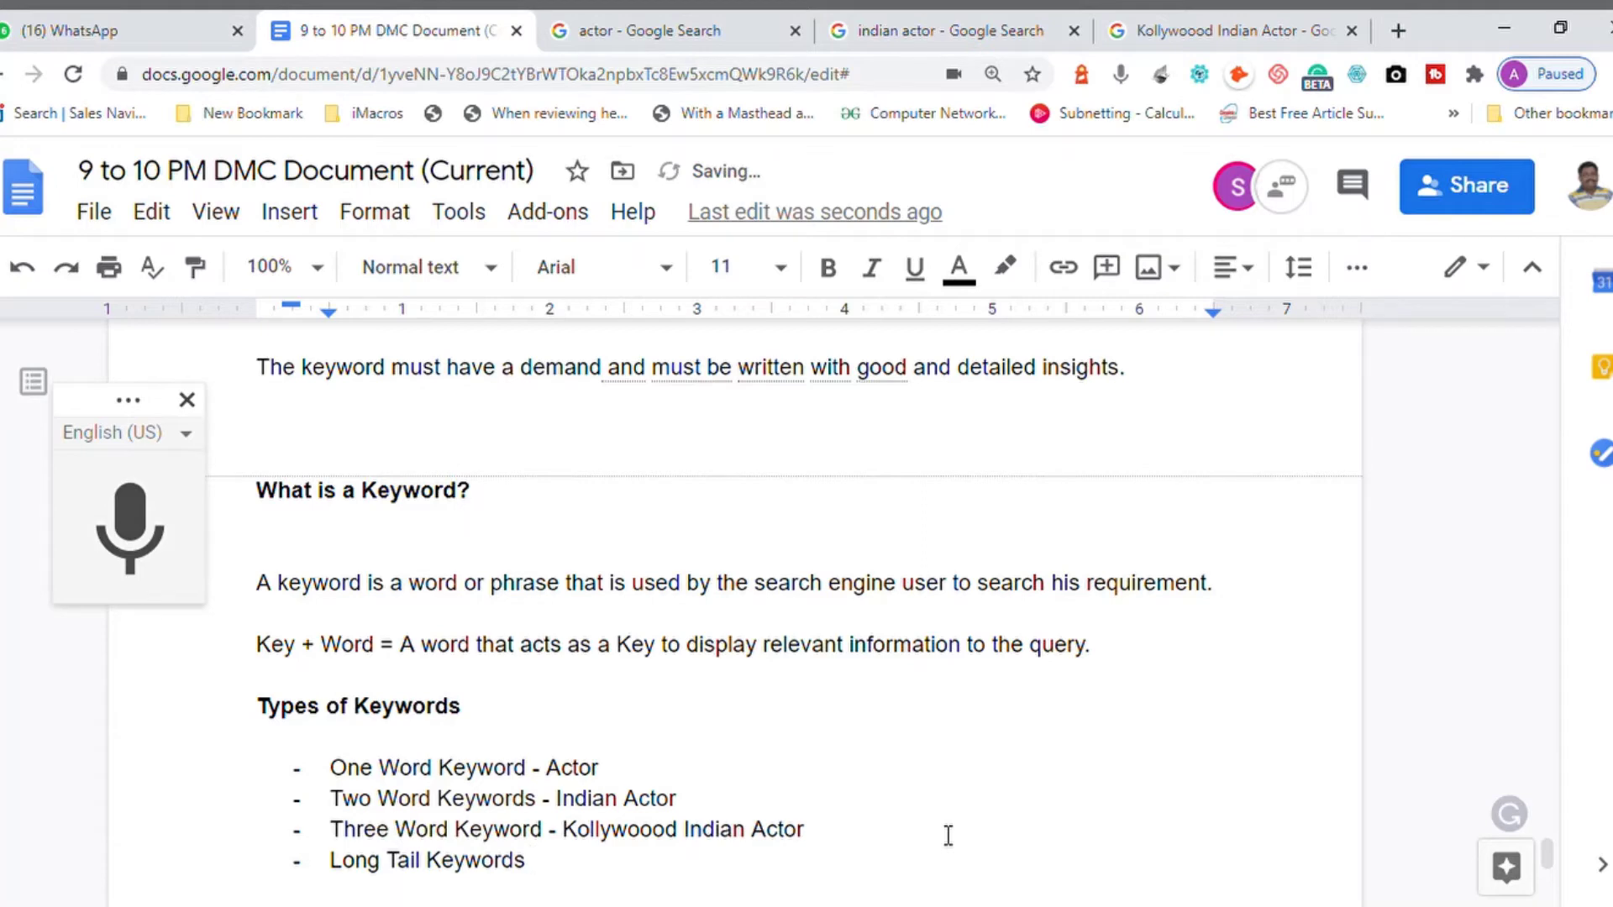
Add the example "Top Indian Actor Paid High Salary" to the Long Tail Keywords list item
type("Mo")
key("BackSpace")
key("BackSpace")
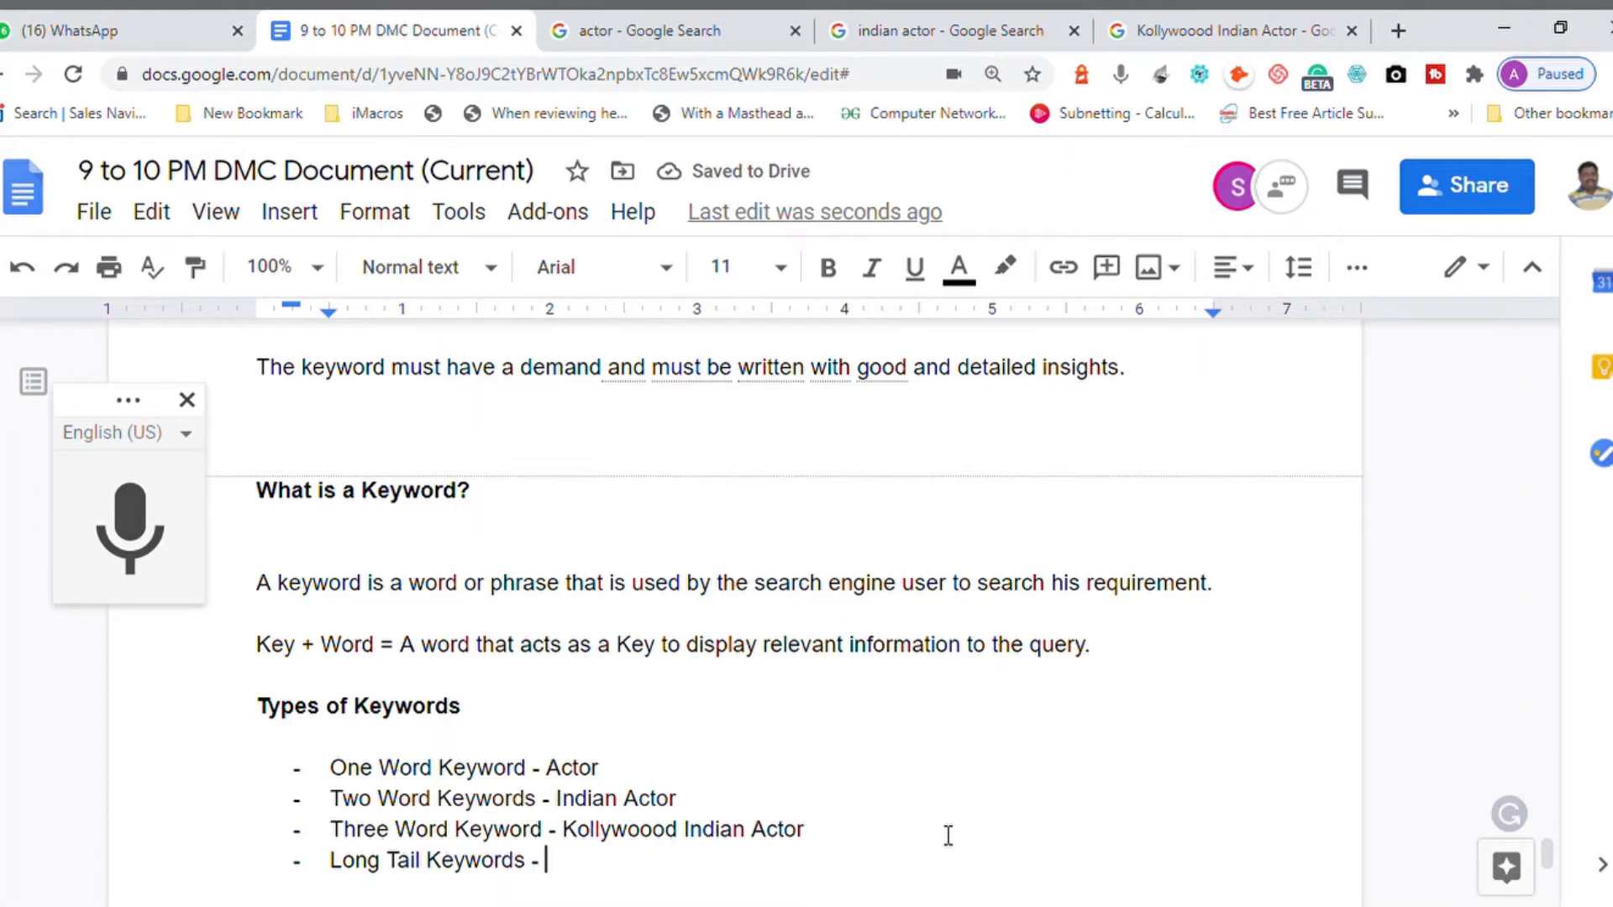
type("Top ")
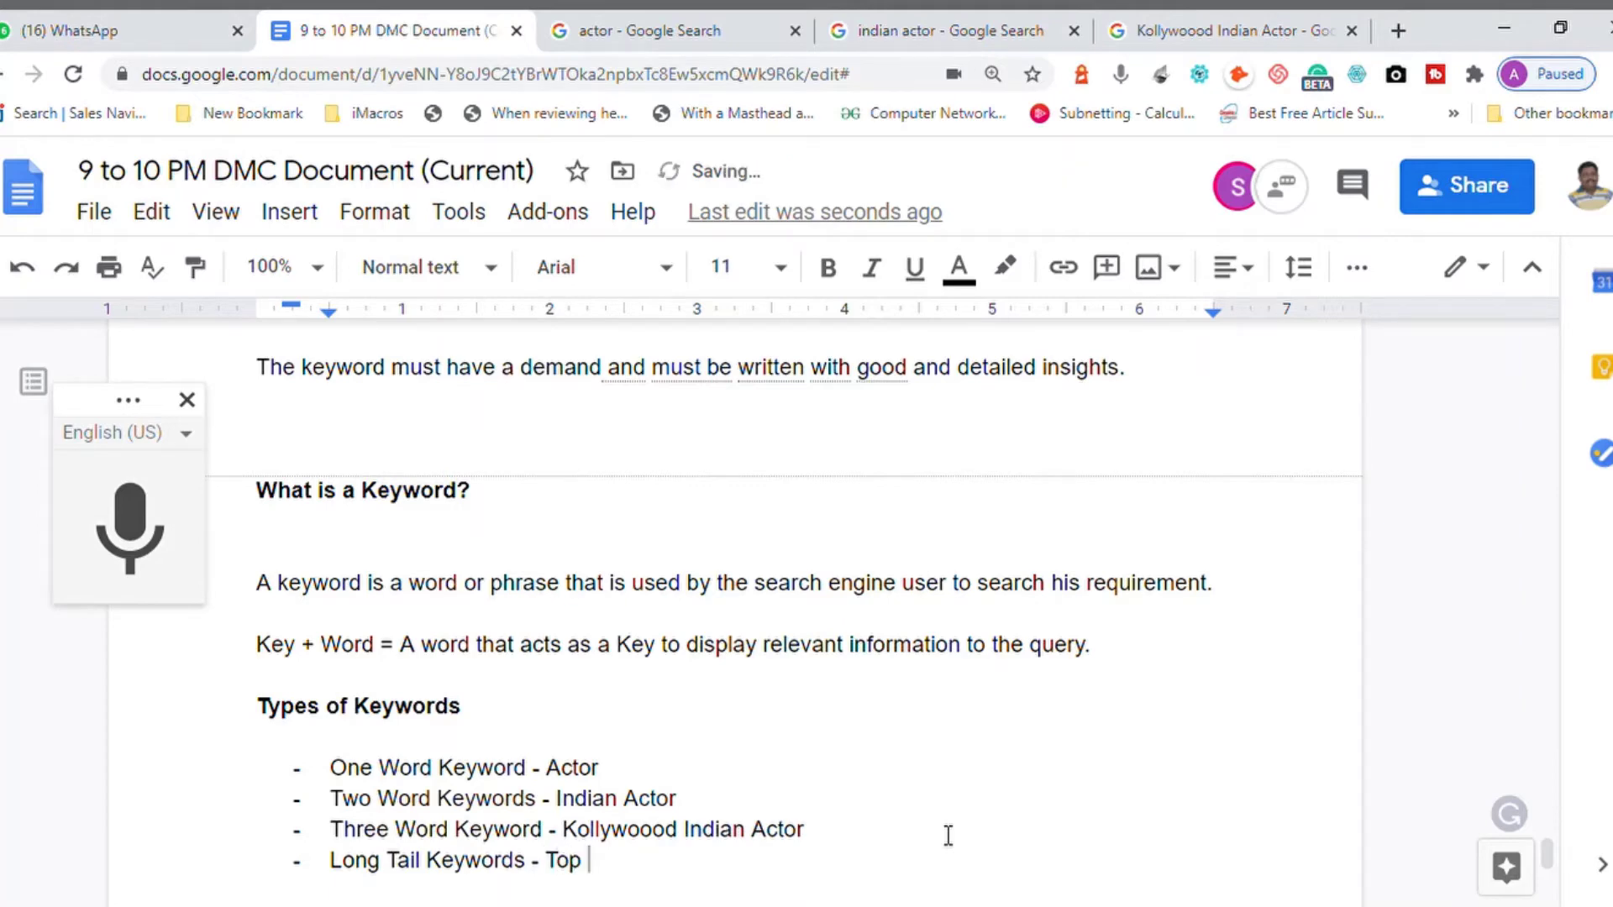
type("Indian Ac")
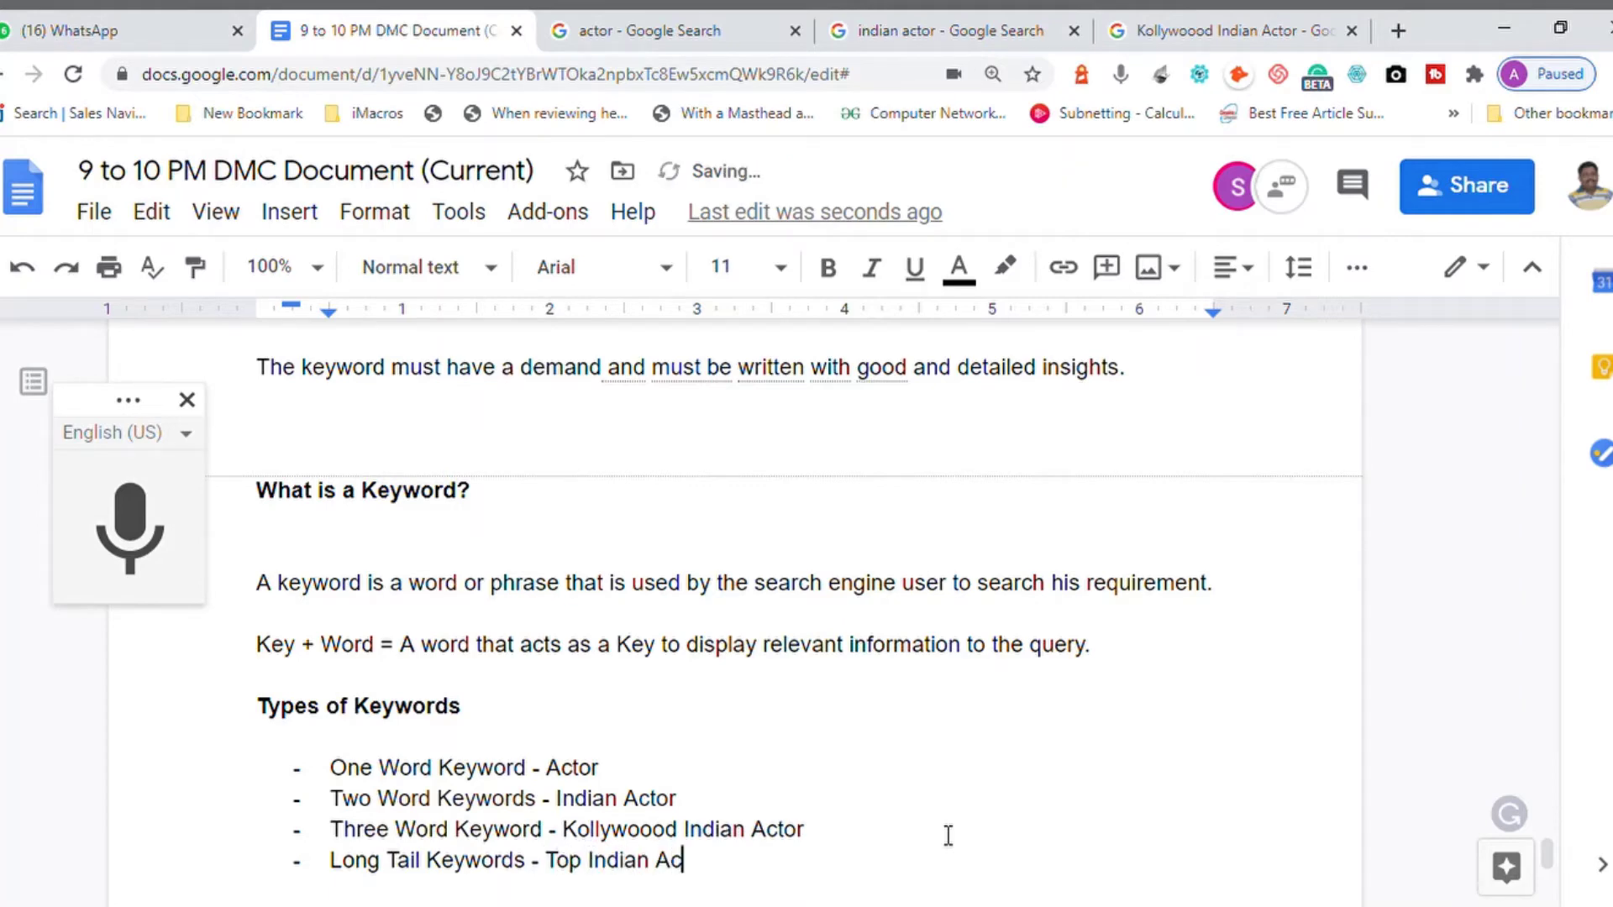
type("tor ")
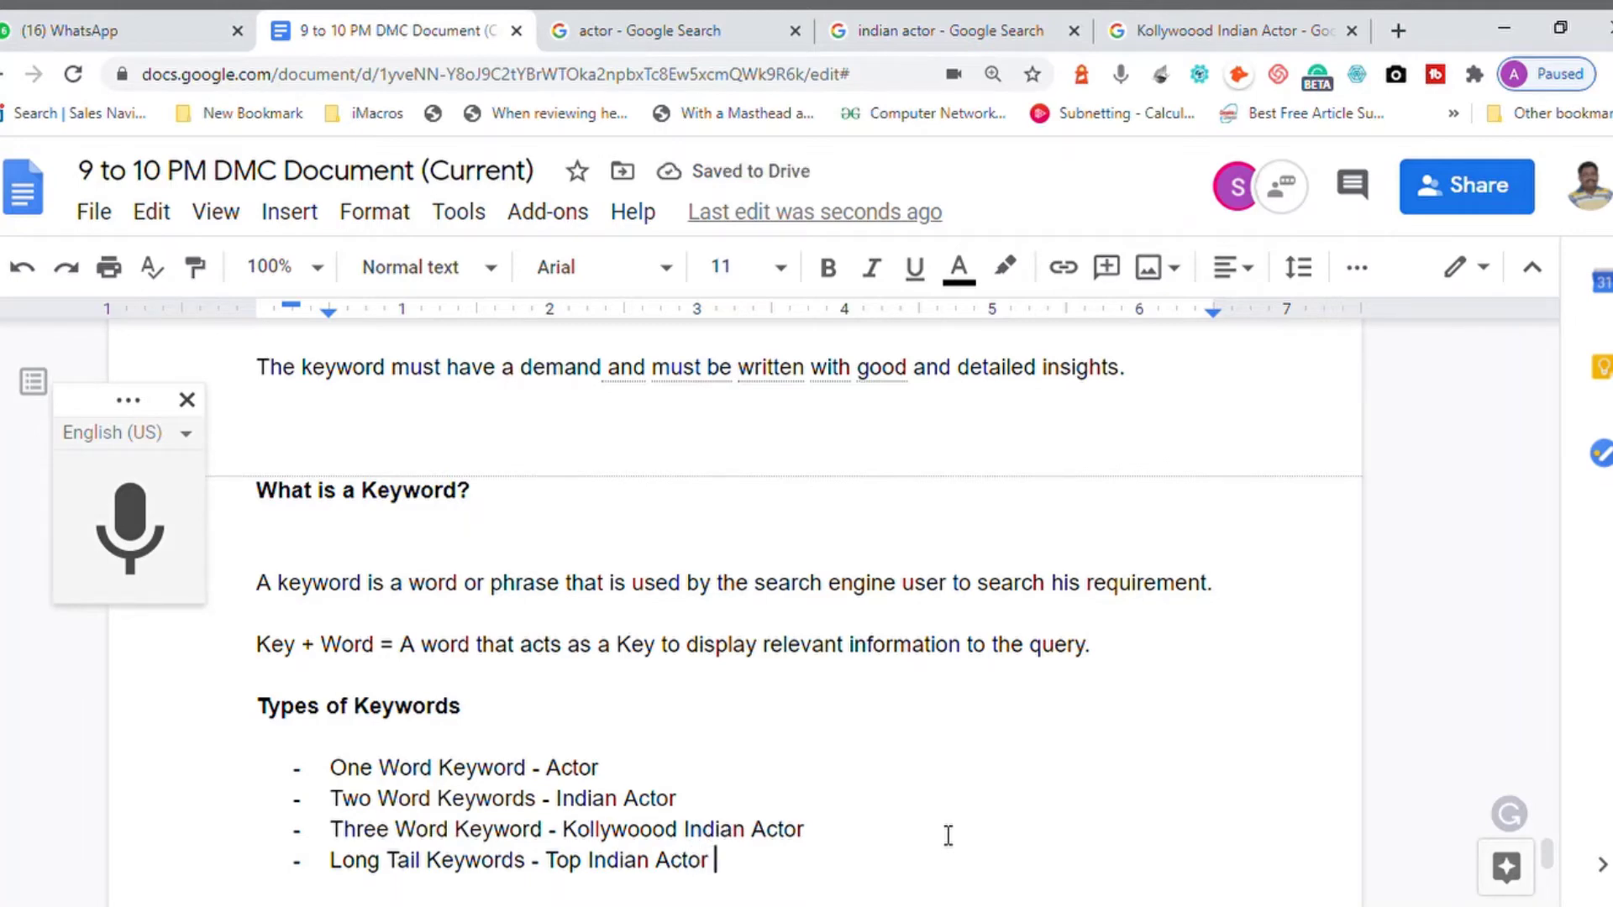
type("Paid ")
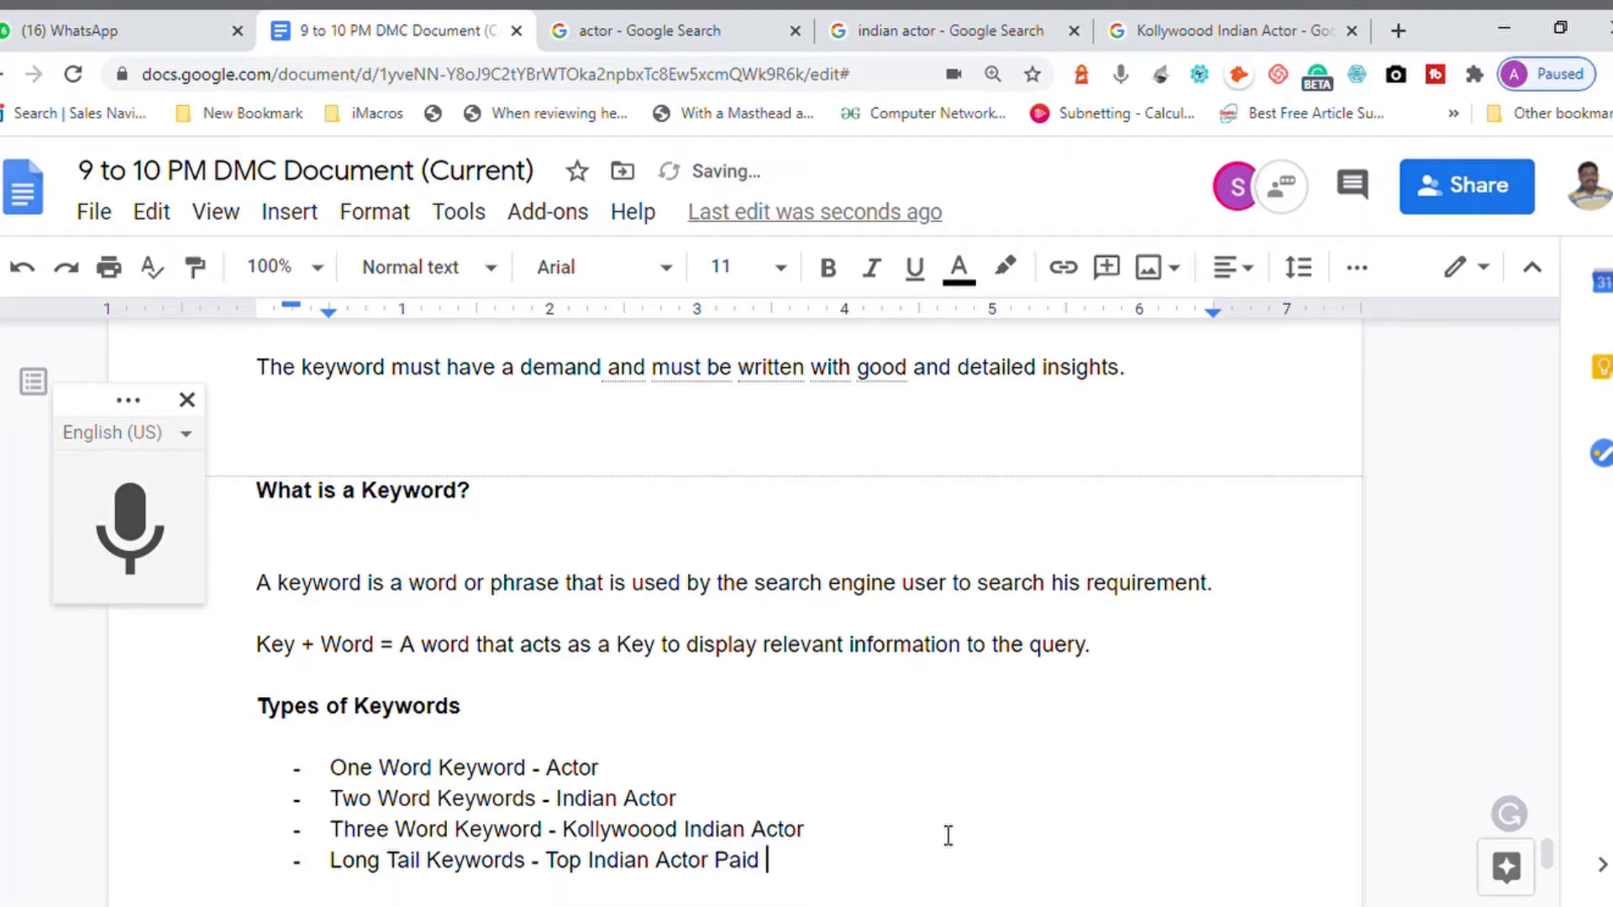
type("High Sala")
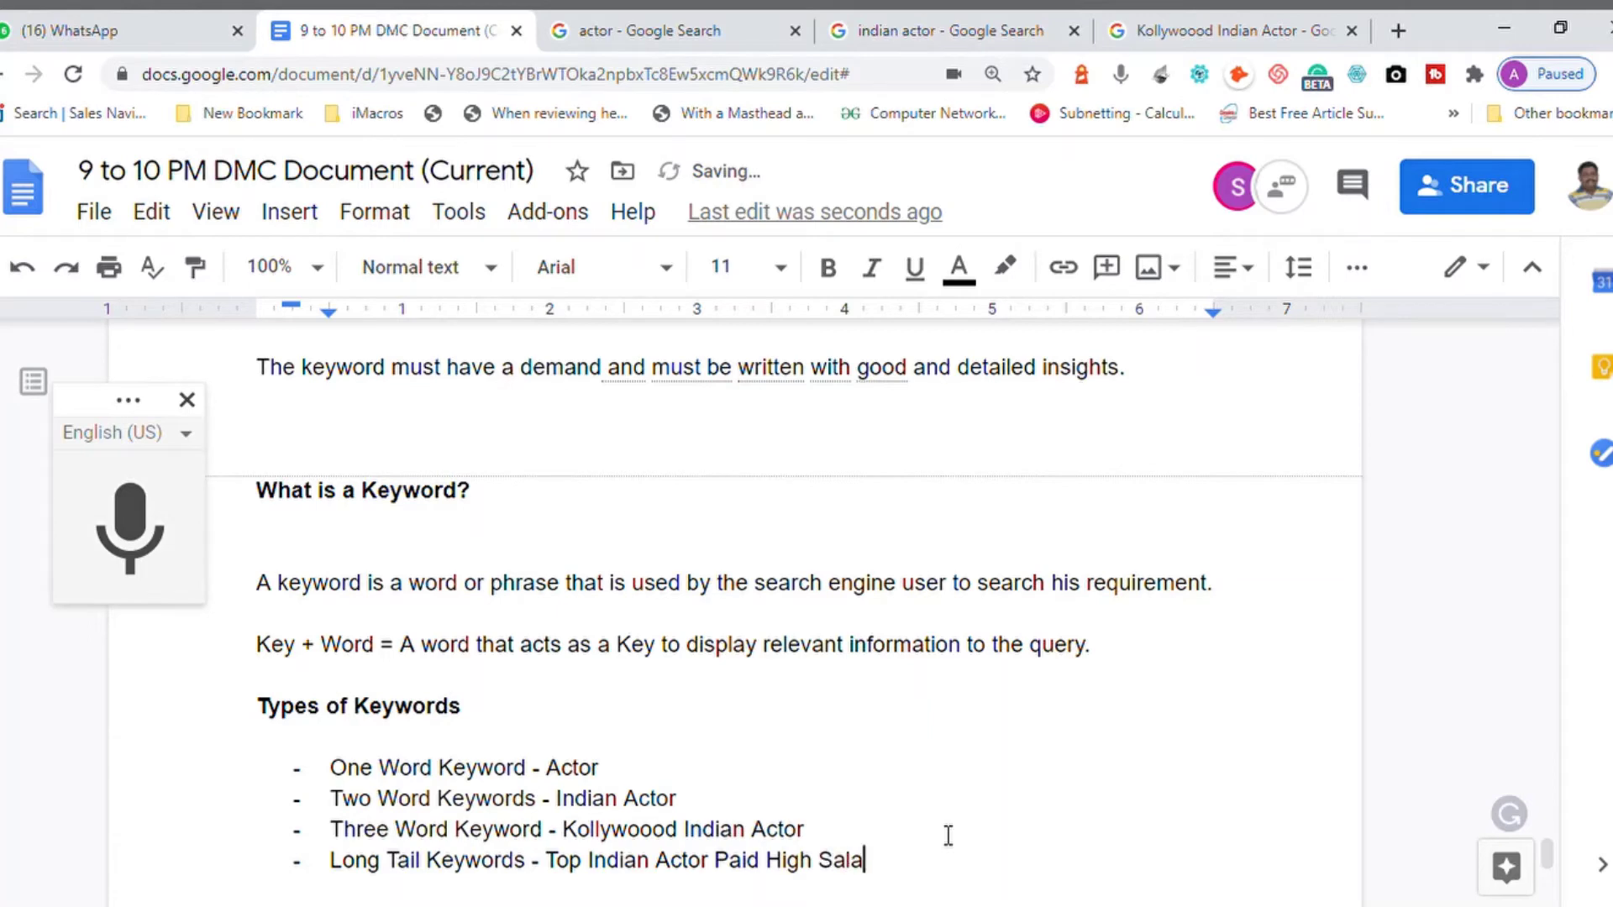
type("ry")
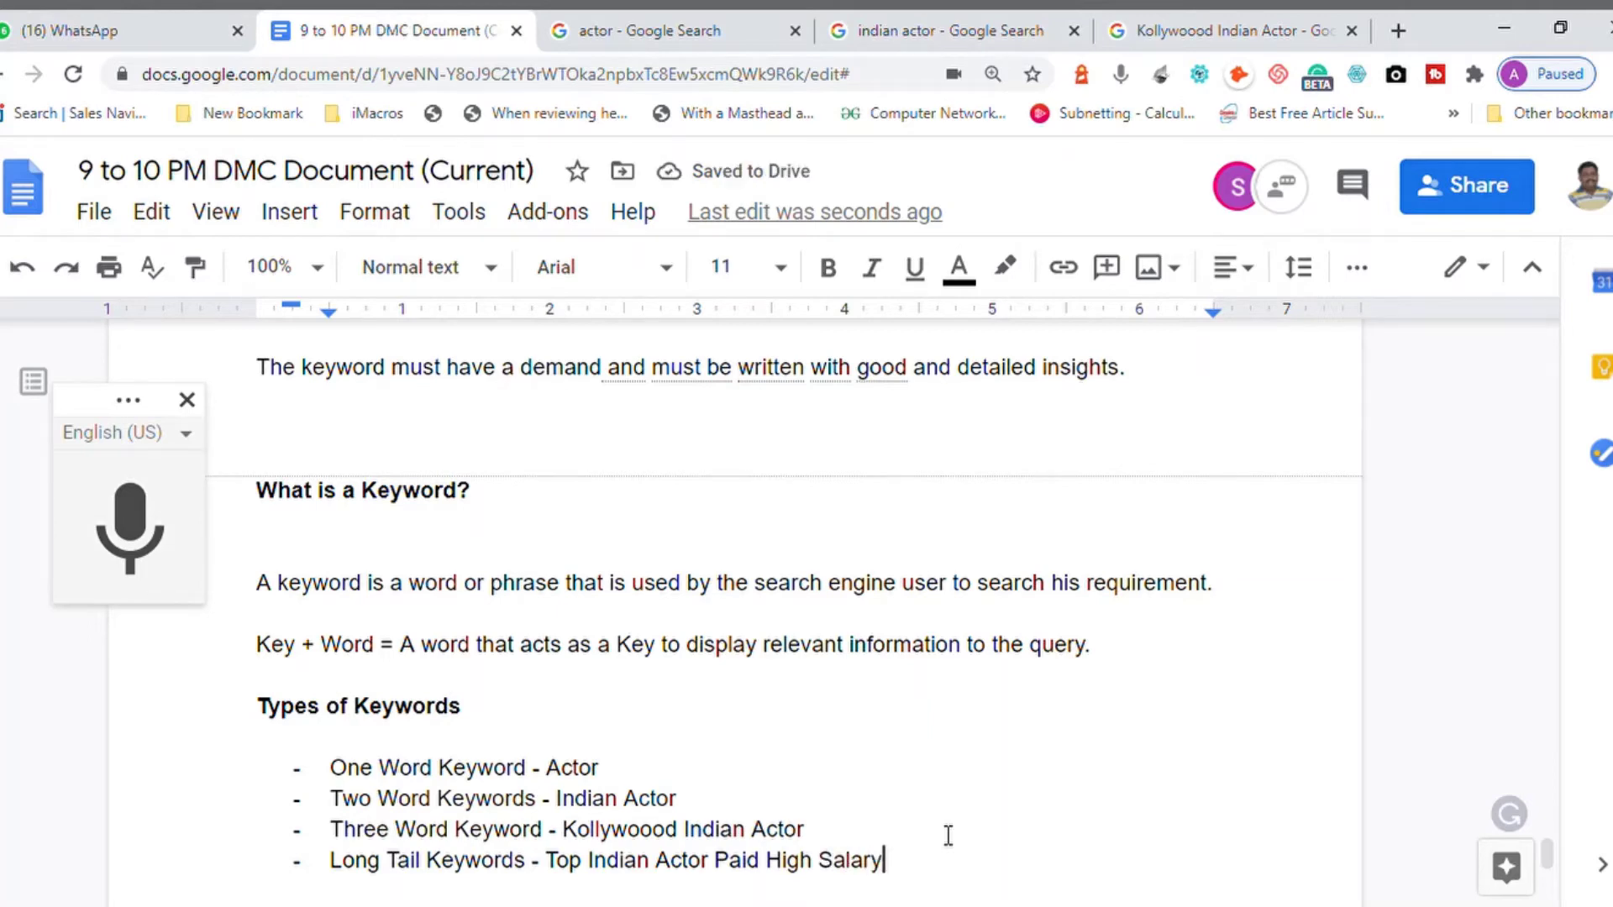
Below the list, write "The longer the keyword, the more specific the need is.", using the suggested grammar correction "the more specific"
key("Left")
key("Left")
key("Left")
key("Left")
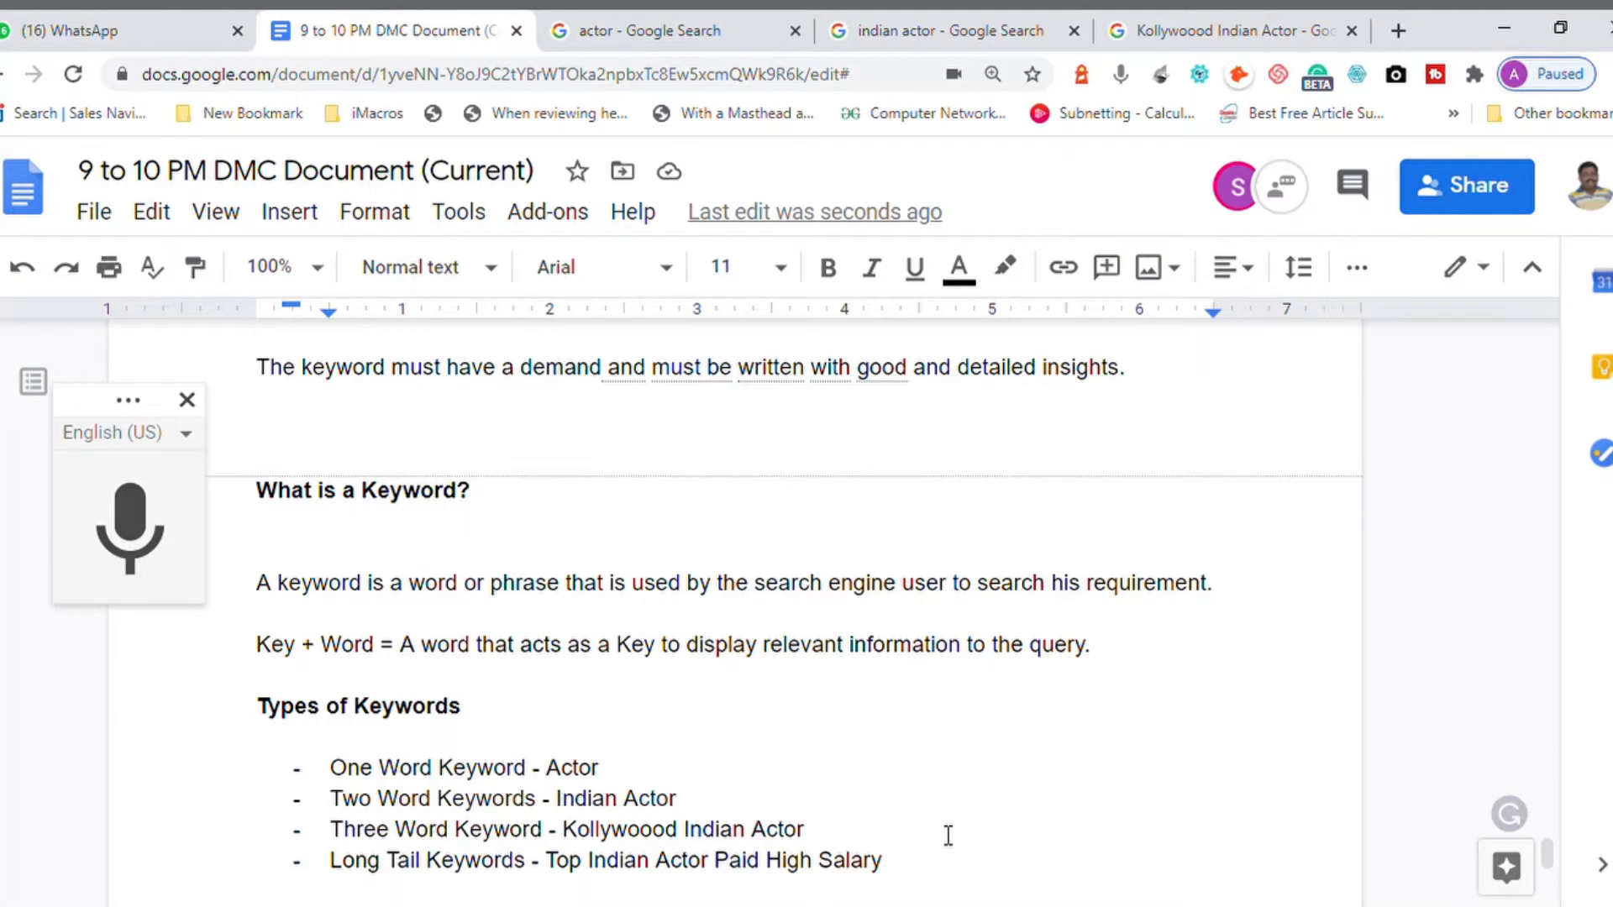
key("Up")
key("Up")
key("Up")
key("Down")
key("Down")
key("Down")
key("Down")
key("Down")
key("Down")
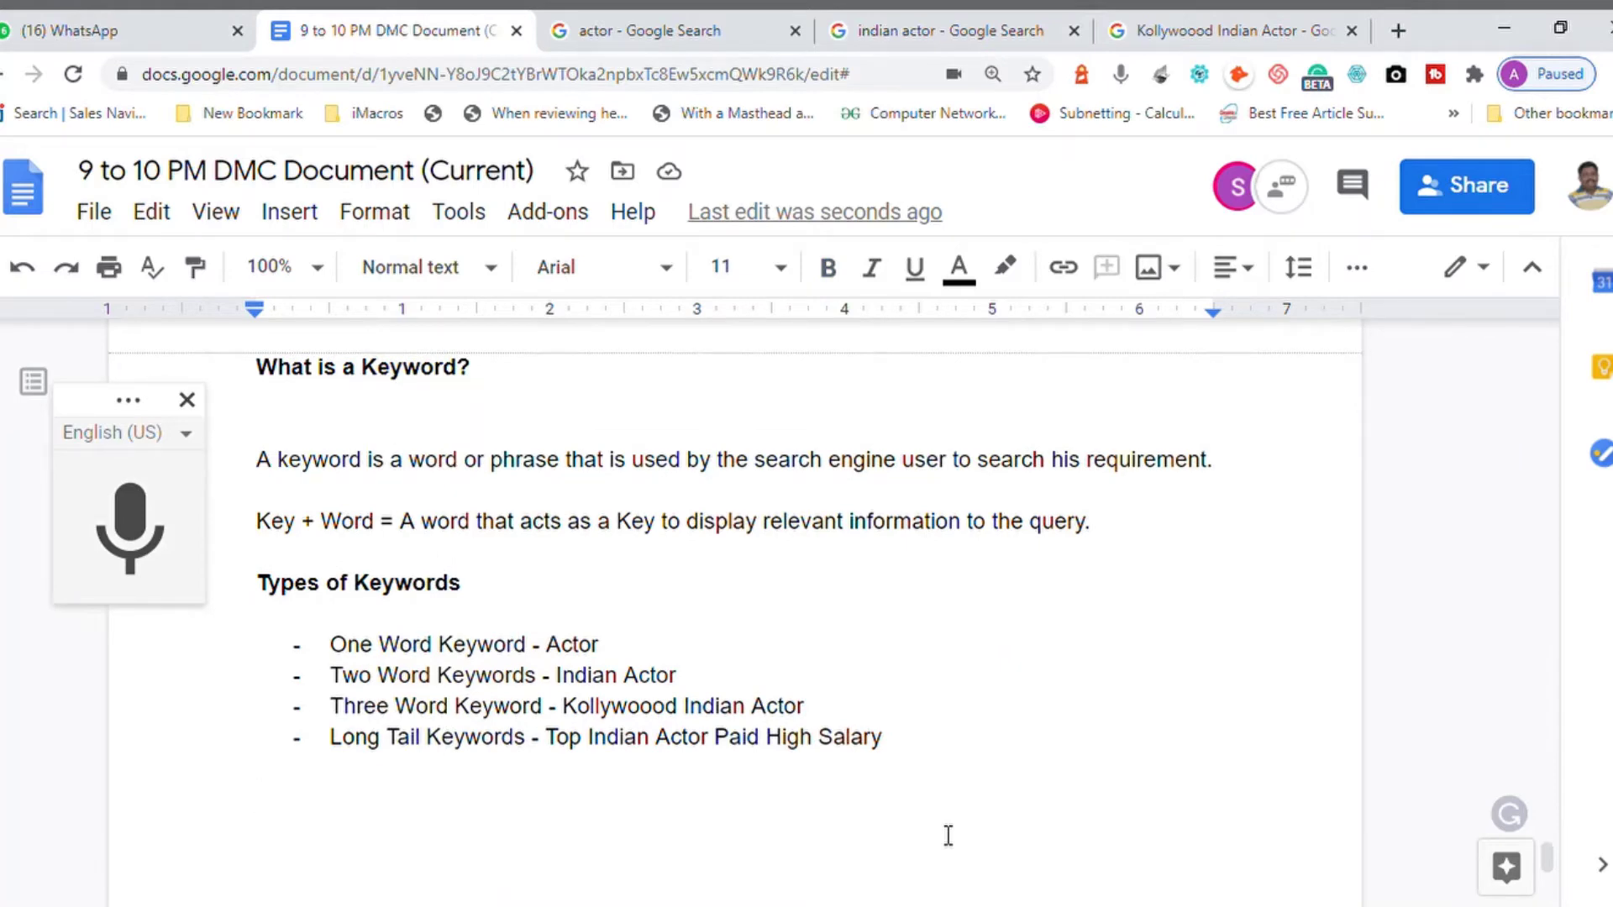
type("The long")
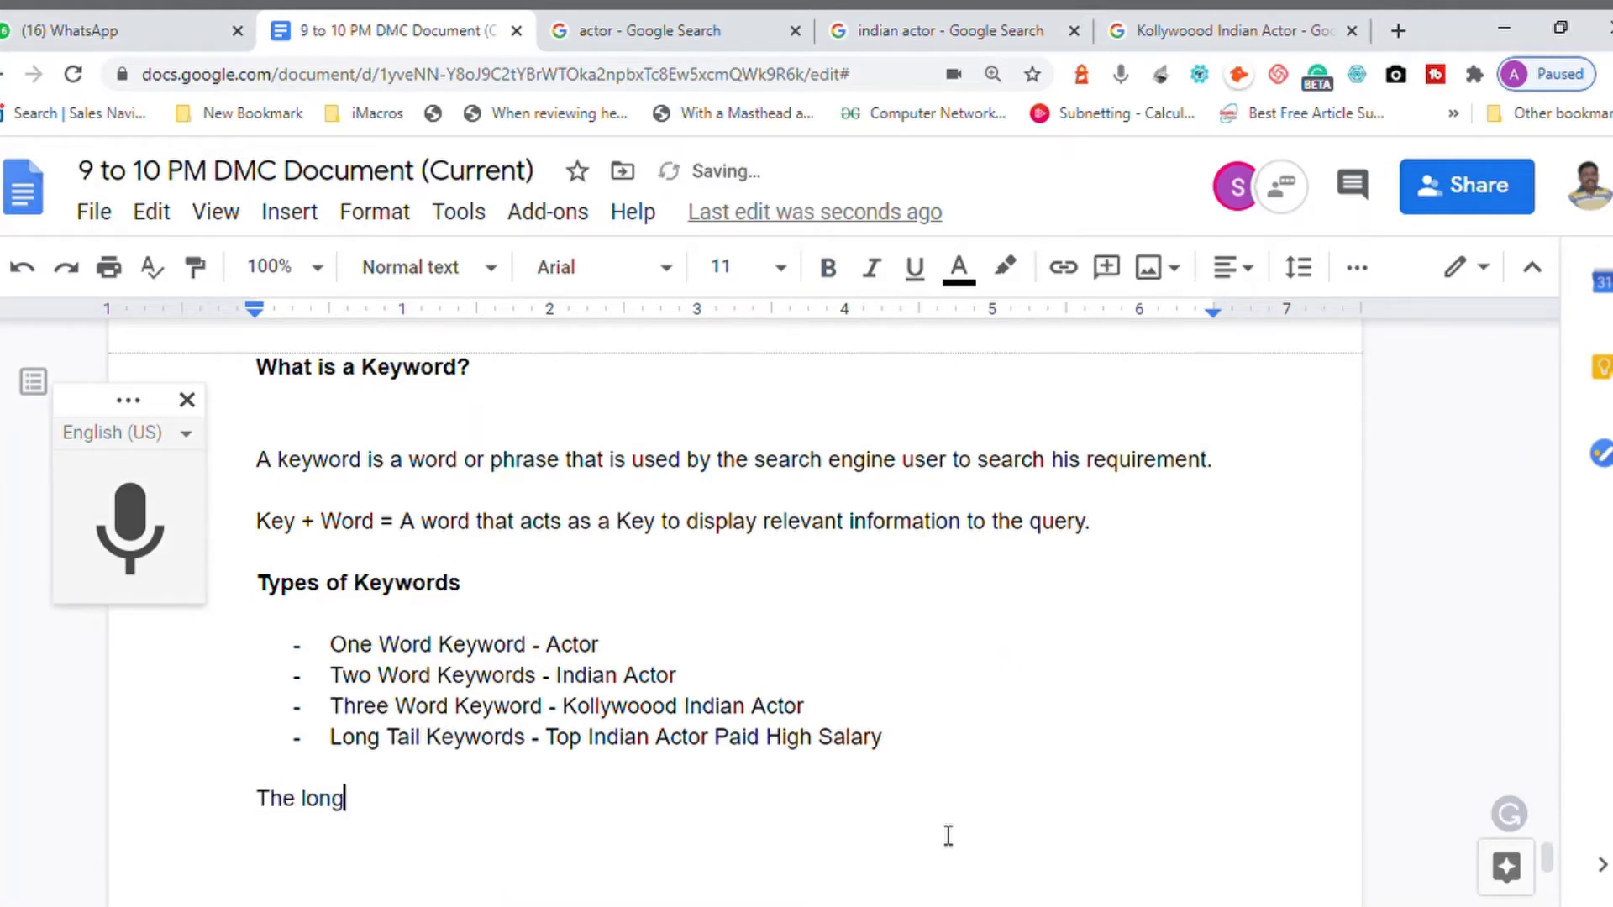
type("er the keyword")
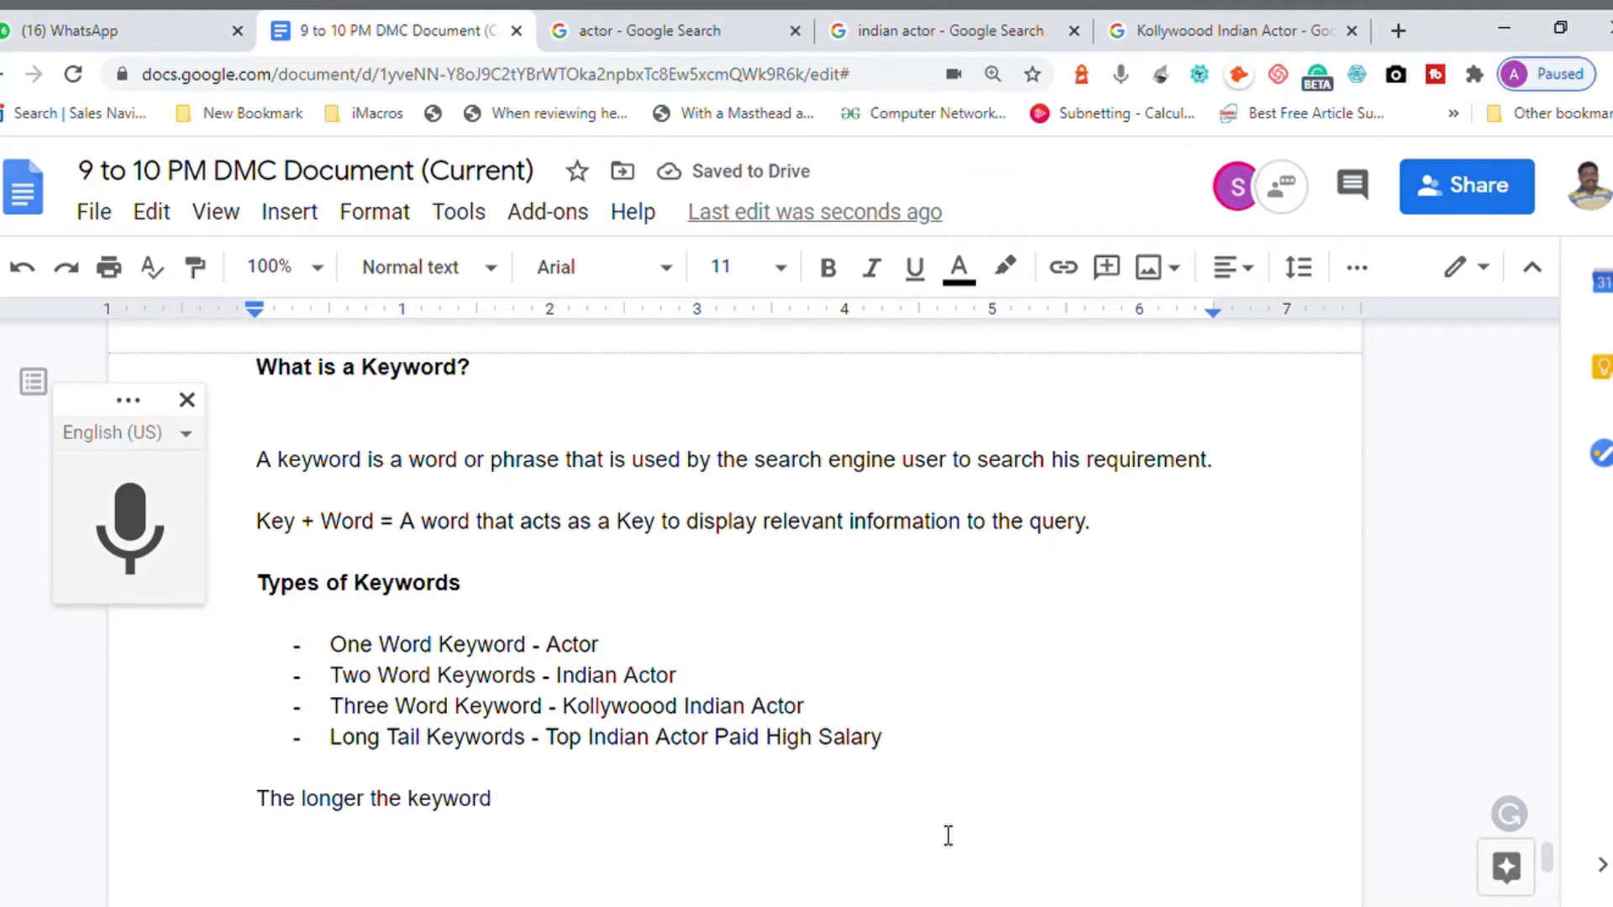
key("BackSpace")
type(", the ")
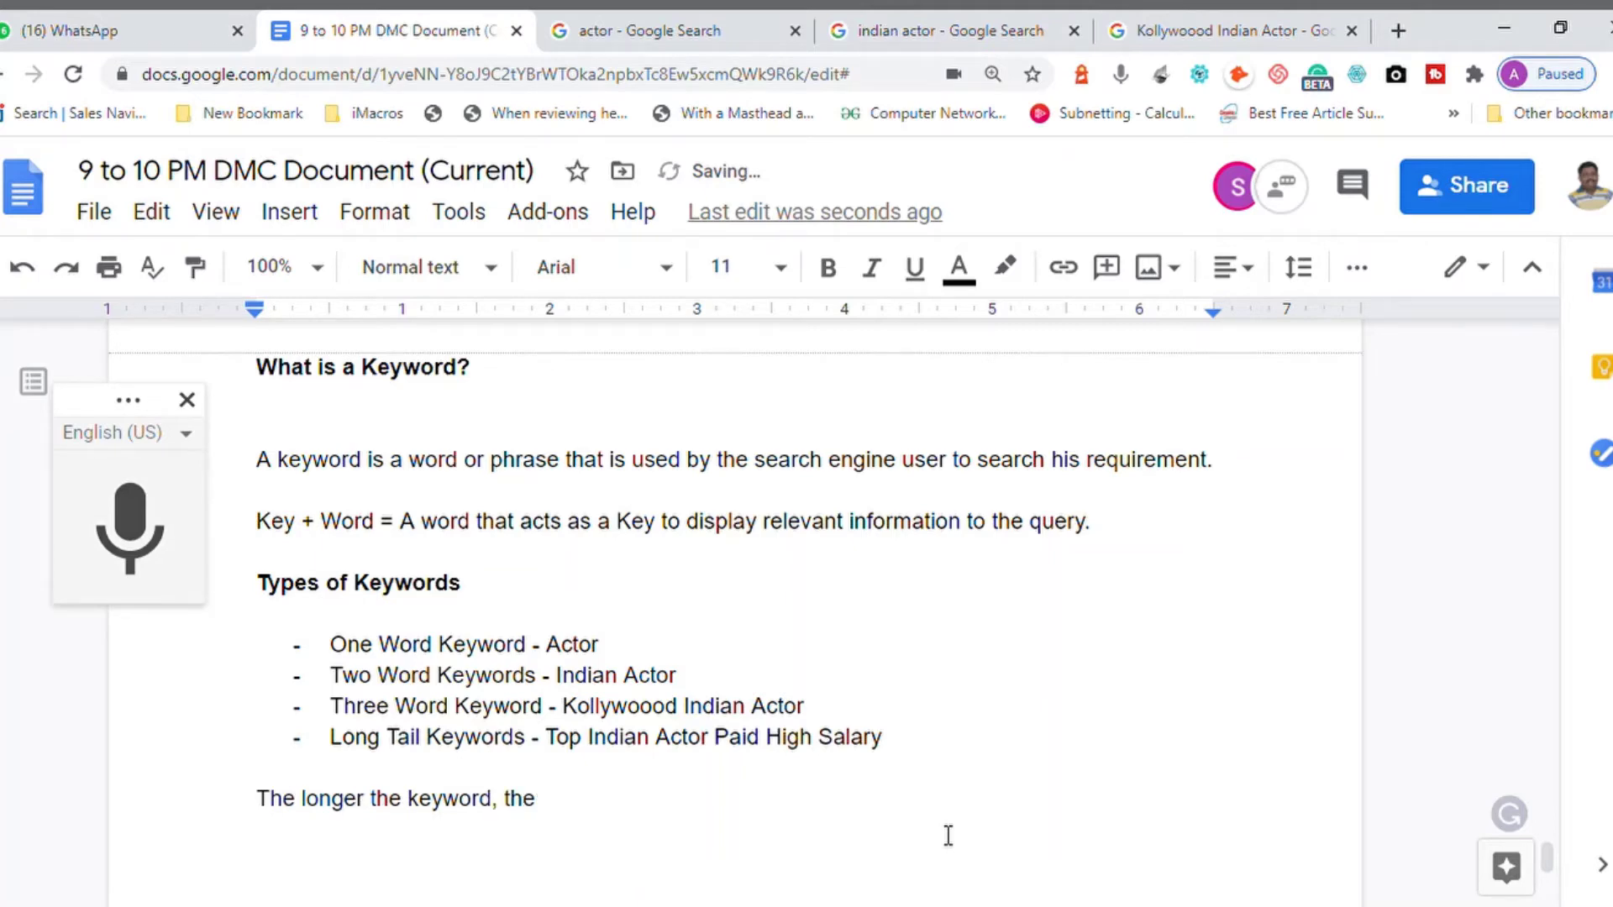
type("specific the ")
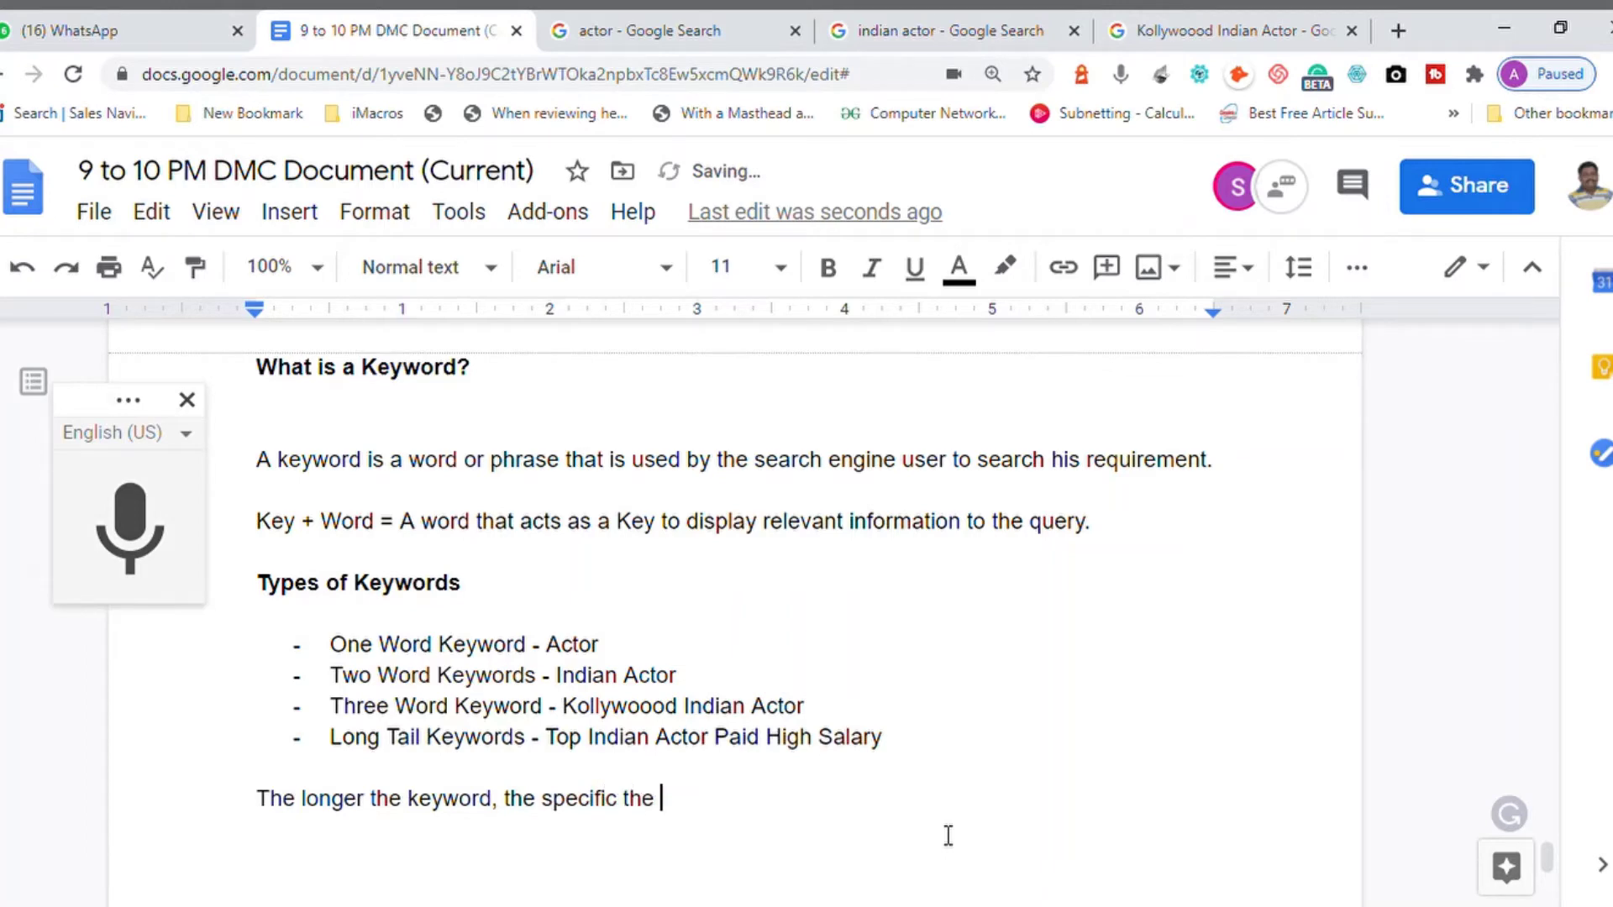
type("need is.")
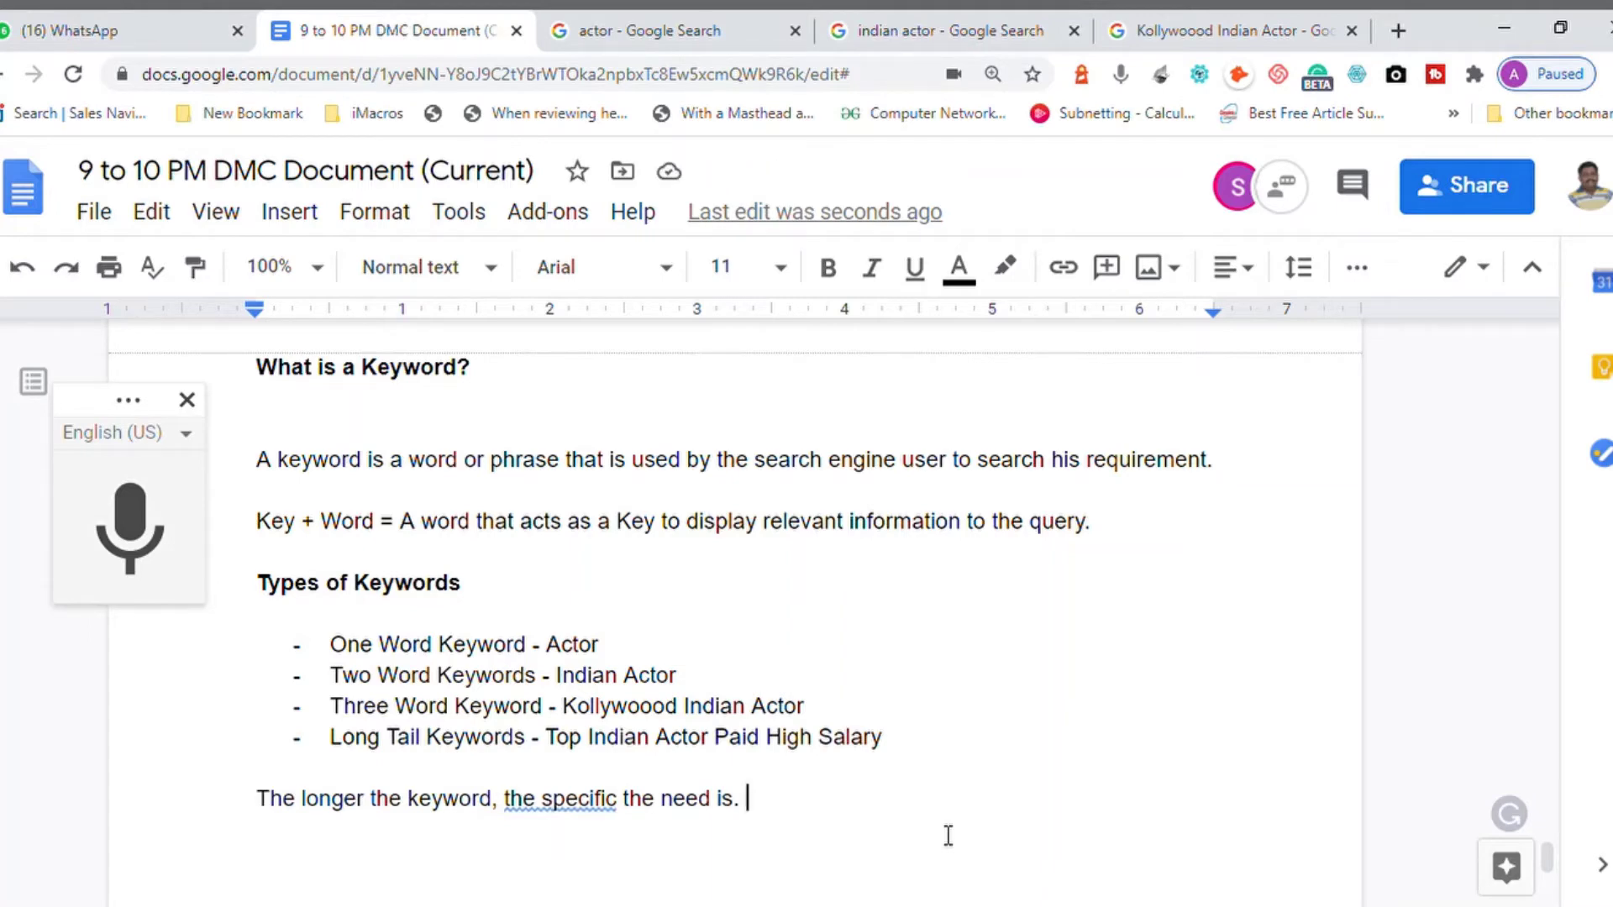
left_click(575, 813)
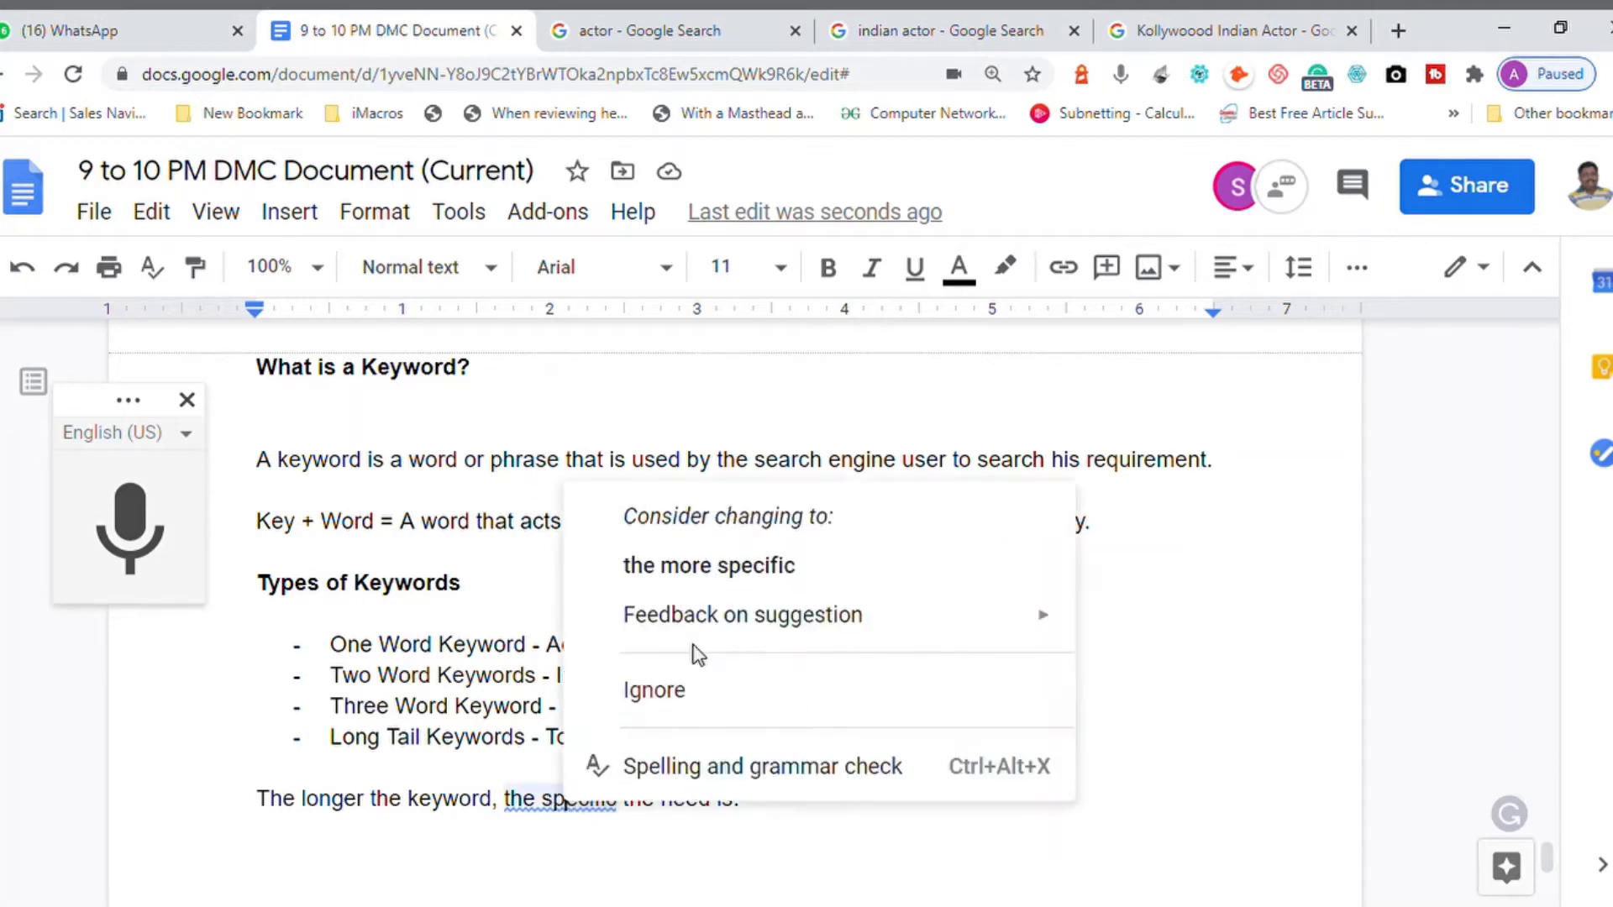
left_click(686, 569)
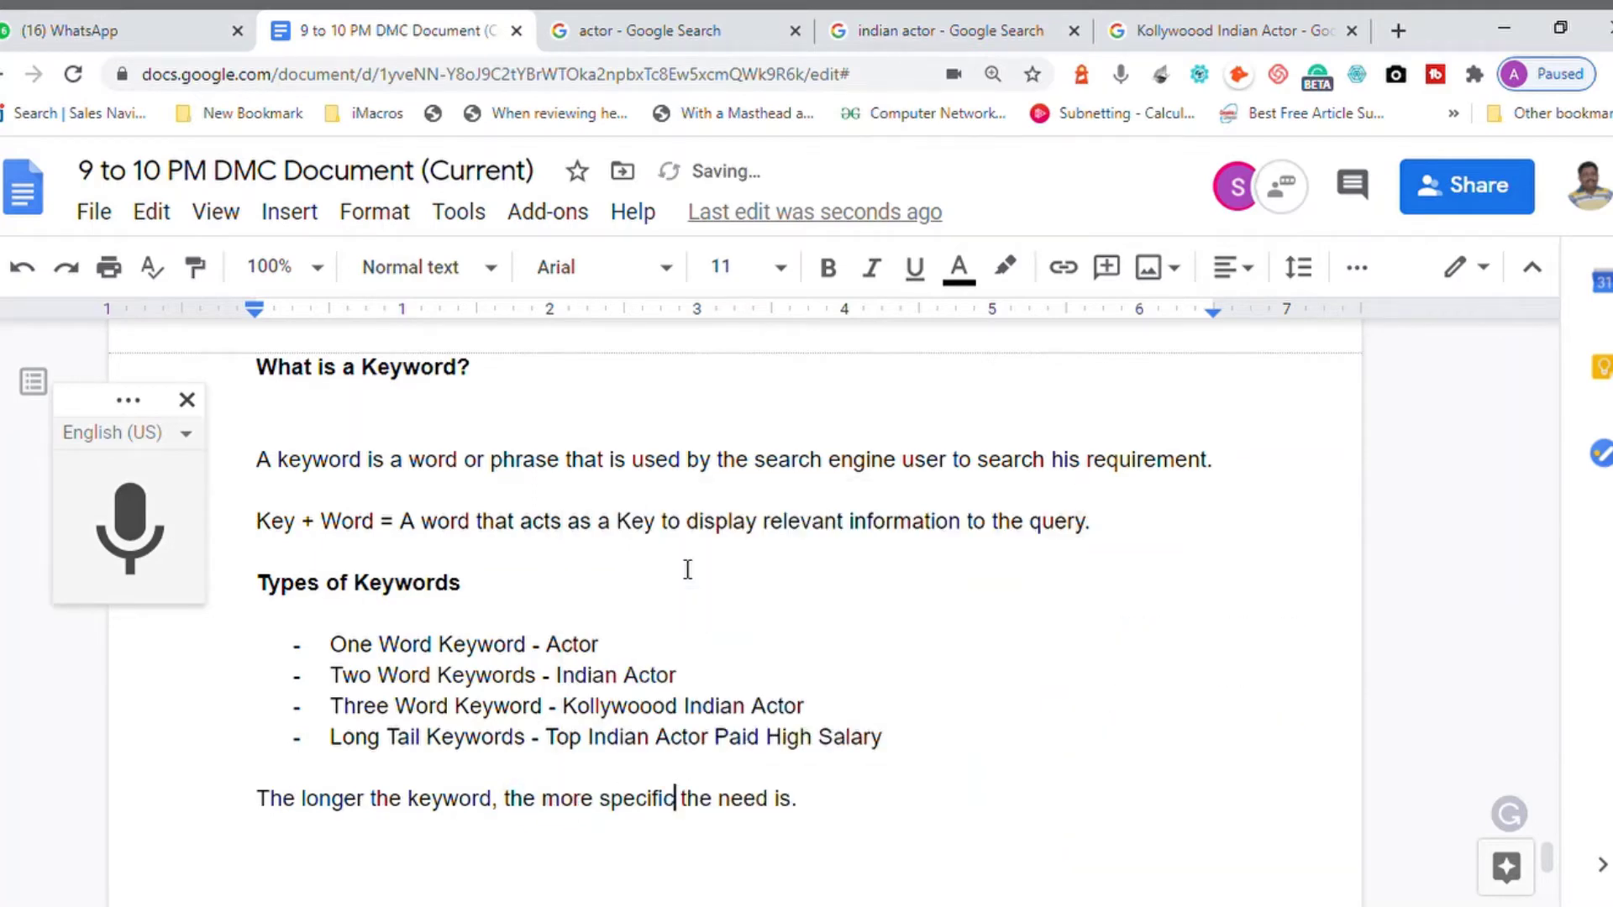
Continue the paragraph with "The shorter the keyword the more broader category it is.", applying the suggested correction "keyword the more"
key("End")
type("The shorter the ")
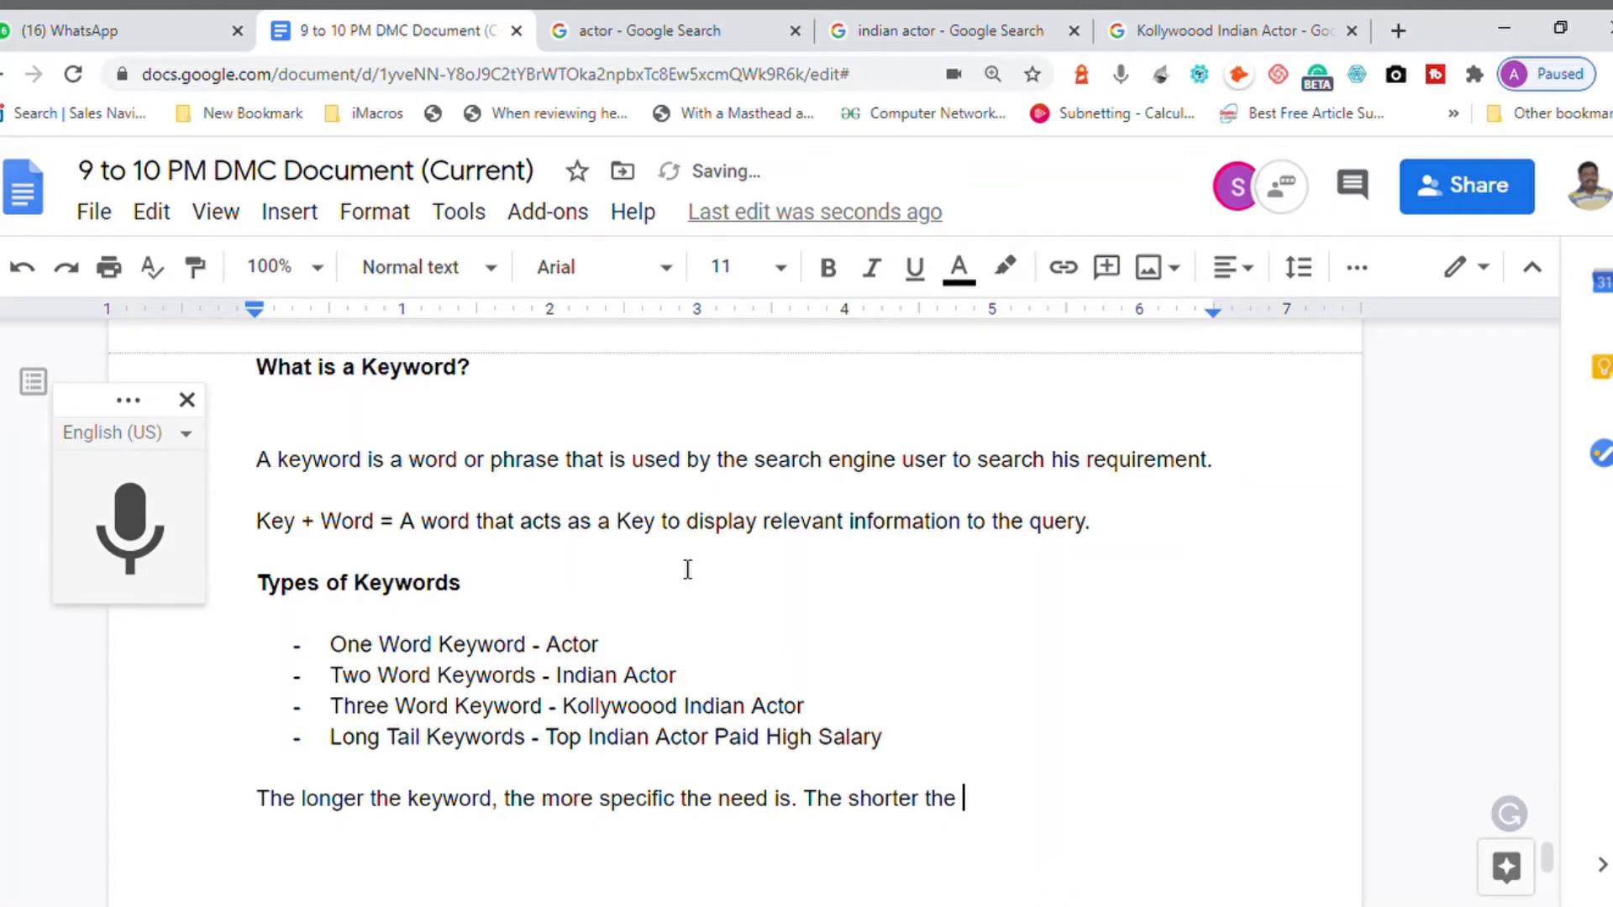
type("keyword more br")
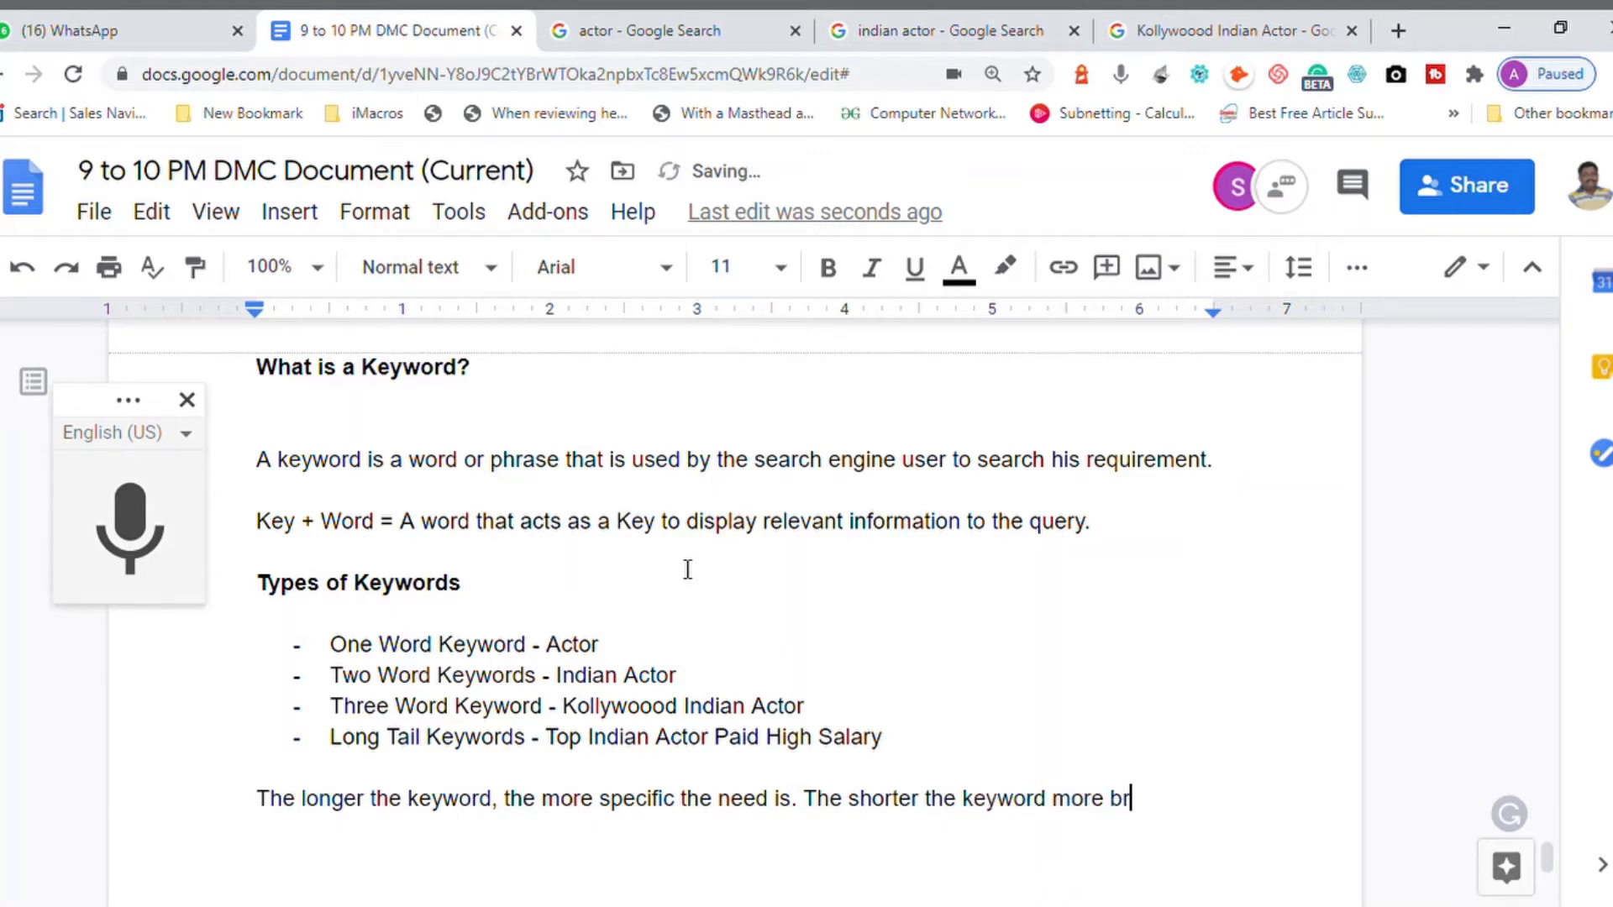
type("oader cattery")
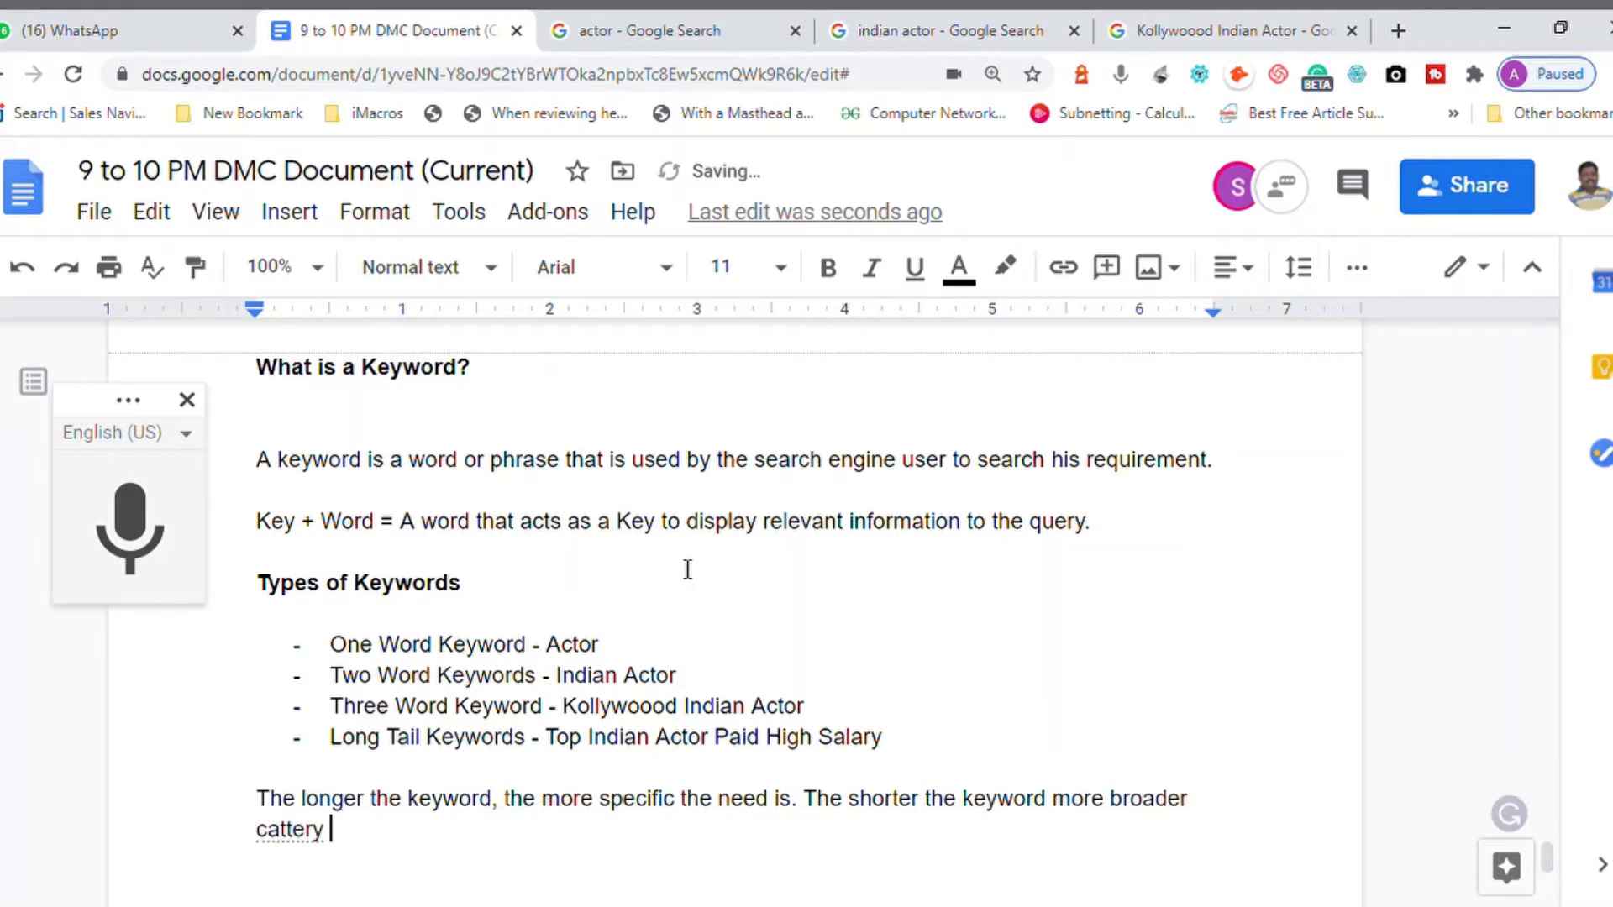
key("BackSpace")
key("BackSpace")
key("BackSpace")
key("BackSpace")
key("BackSpace")
type("egory it is")
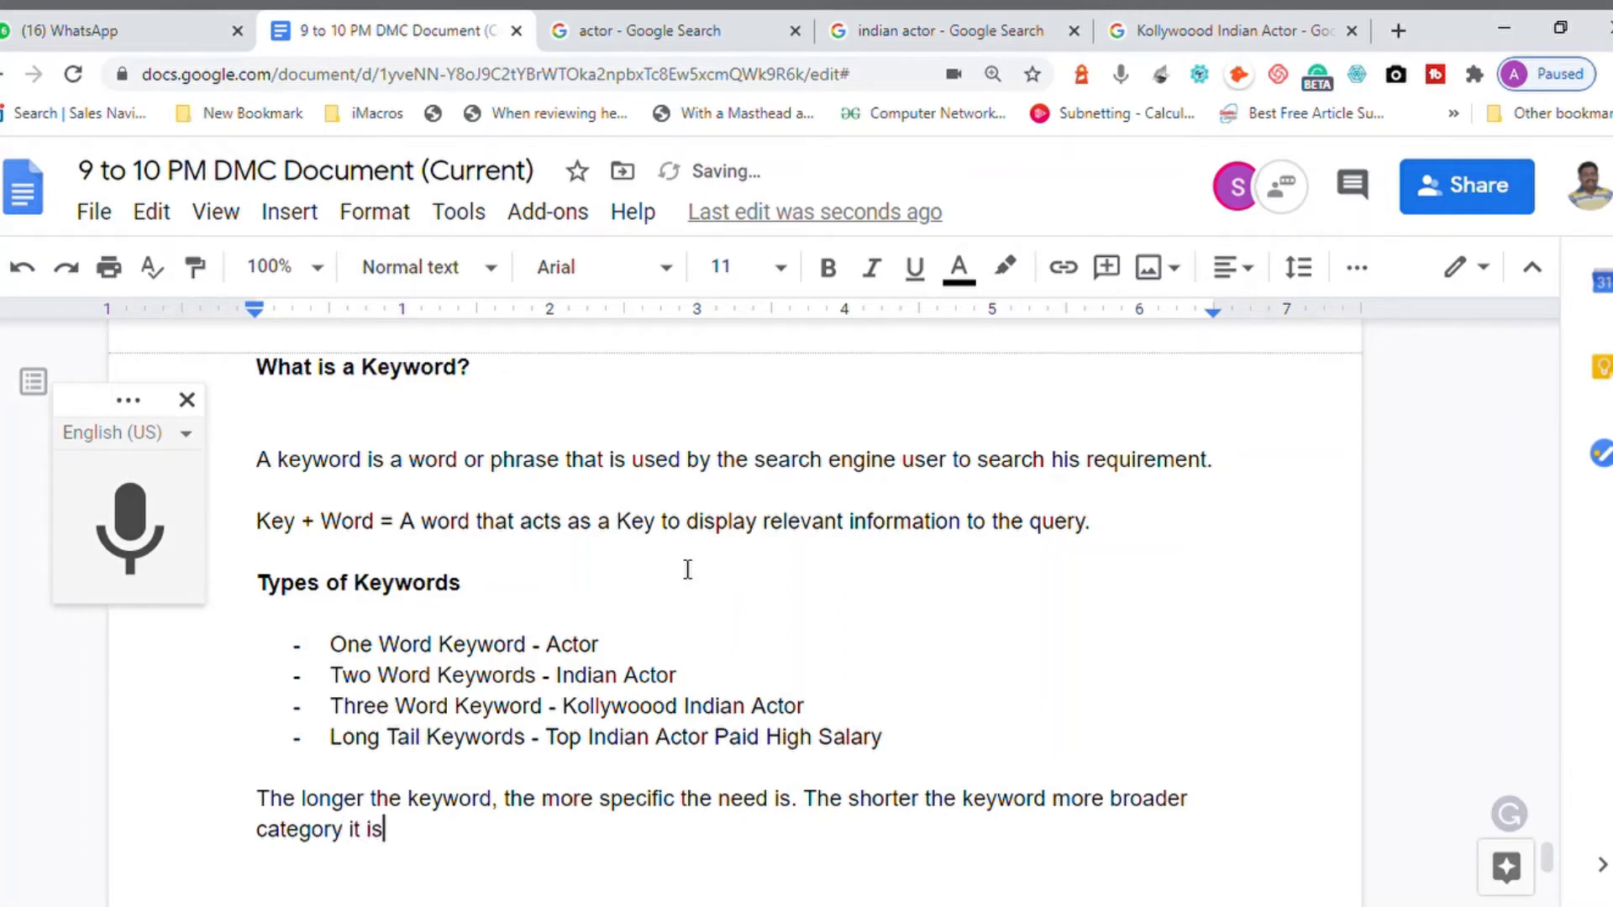
type(".")
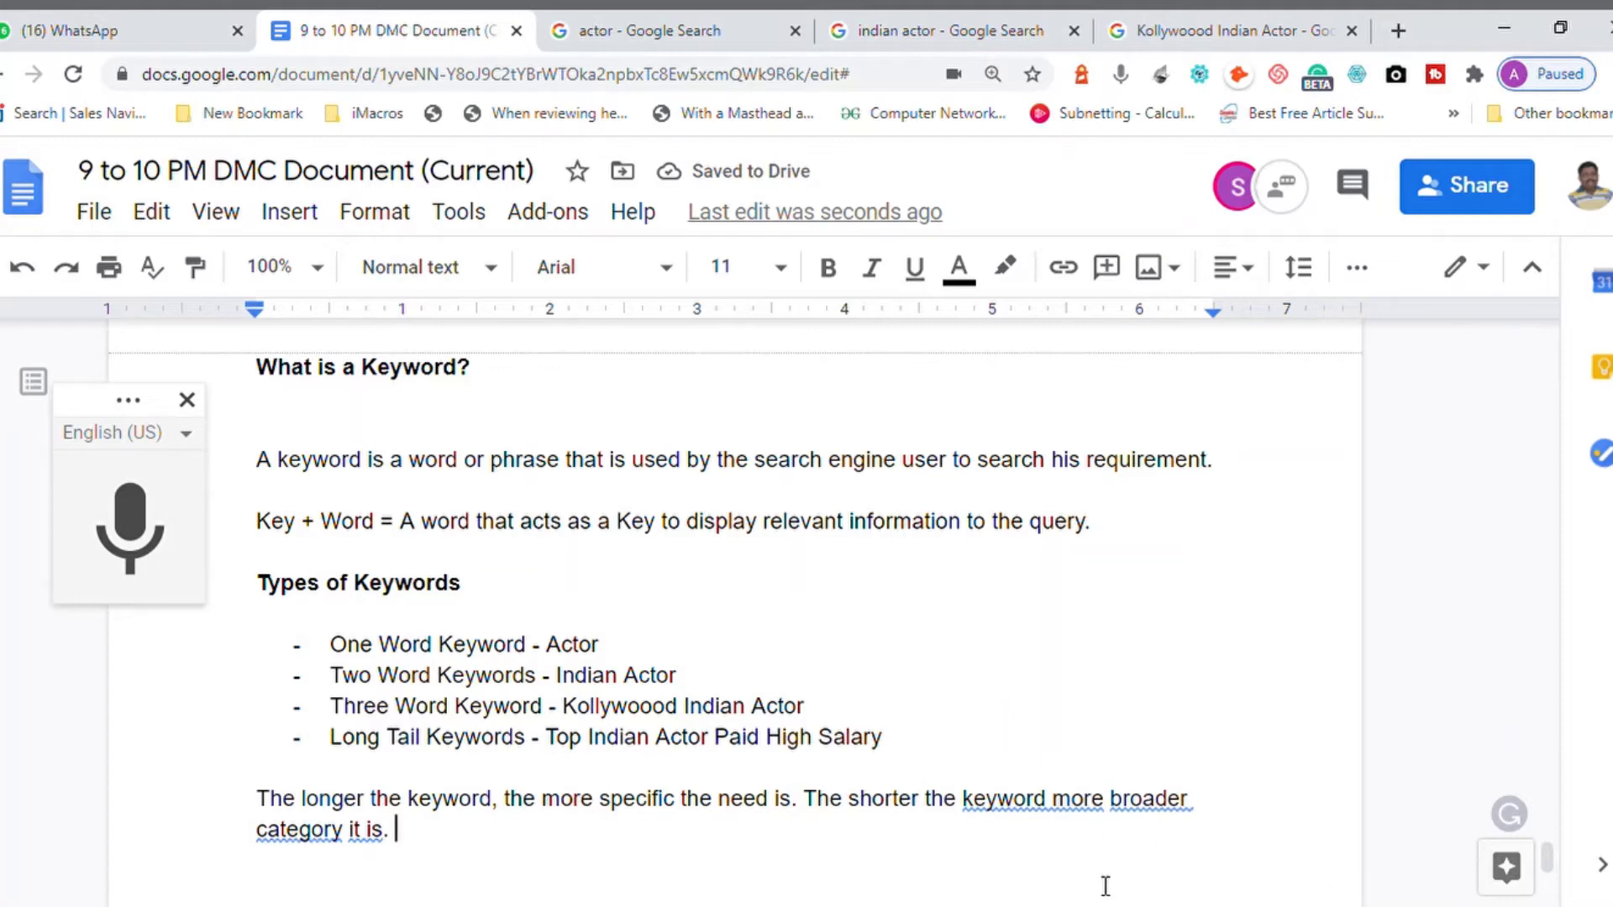
left_click(1014, 815)
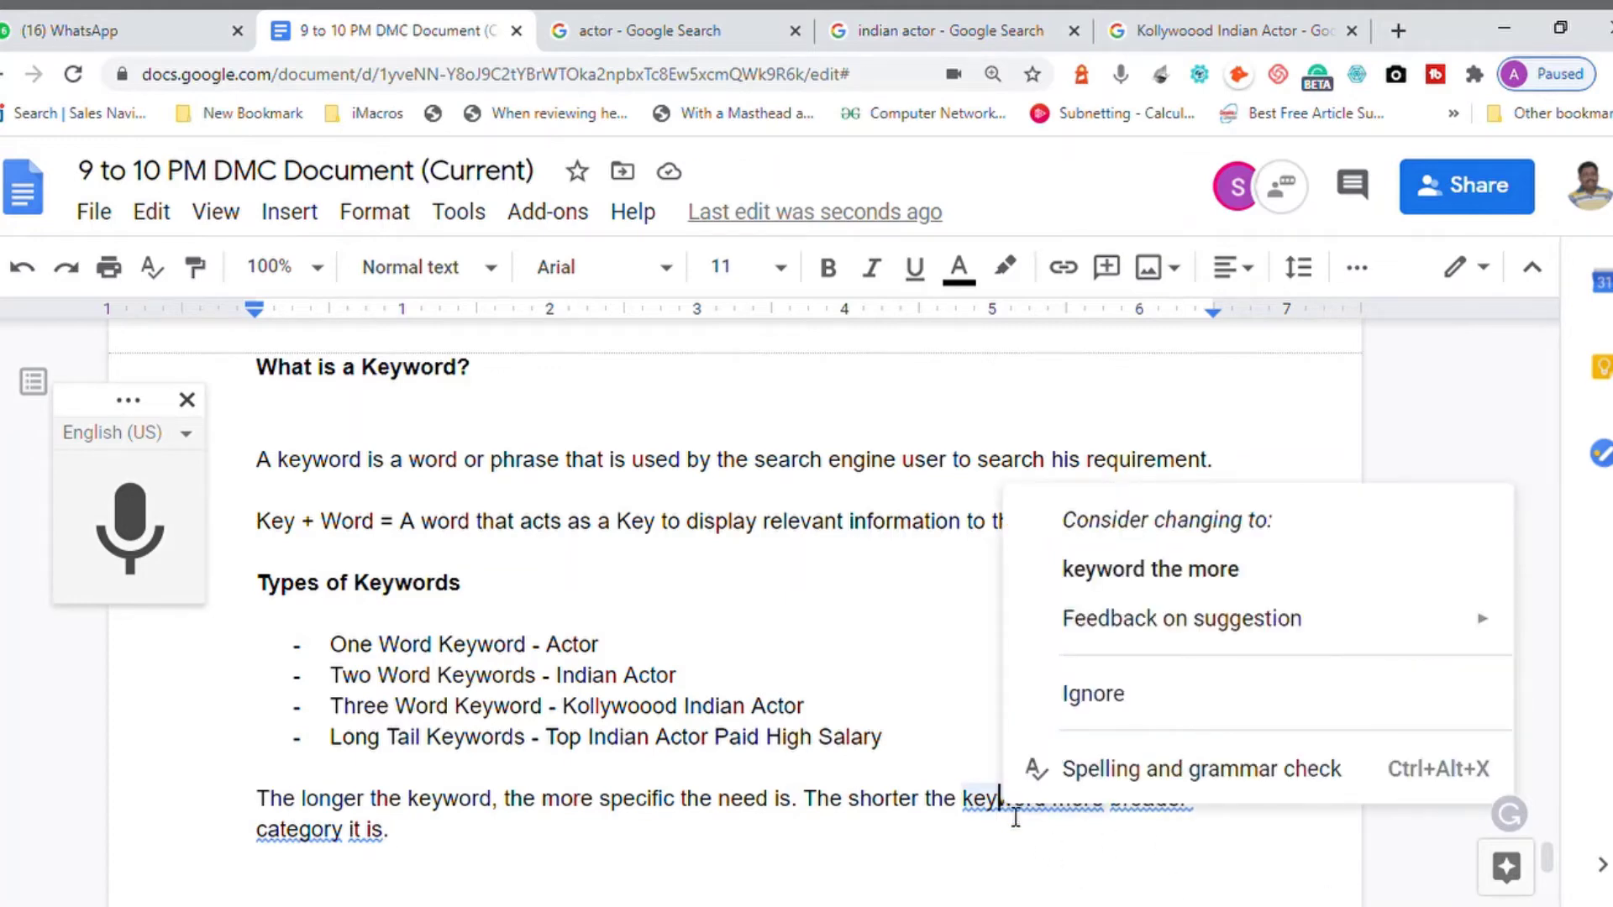
left_click(1147, 571)
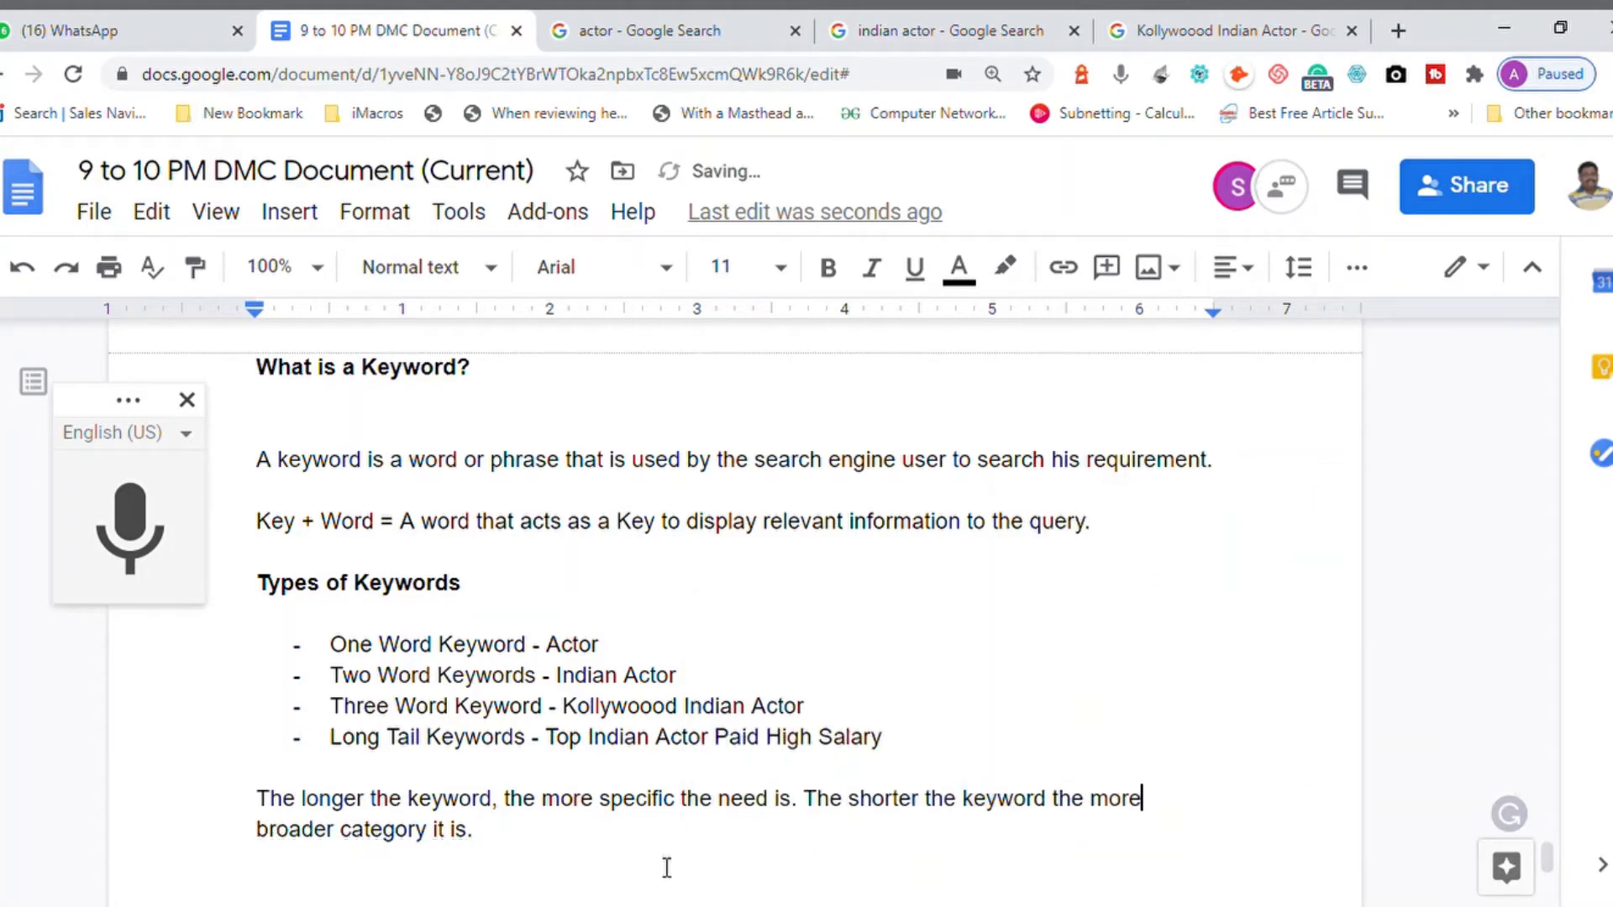
Start a new paragraph below with the text "Short keywords are broader and has high competition"
left_click(570, 854)
key("Return")
key("Return")
type("Shor")
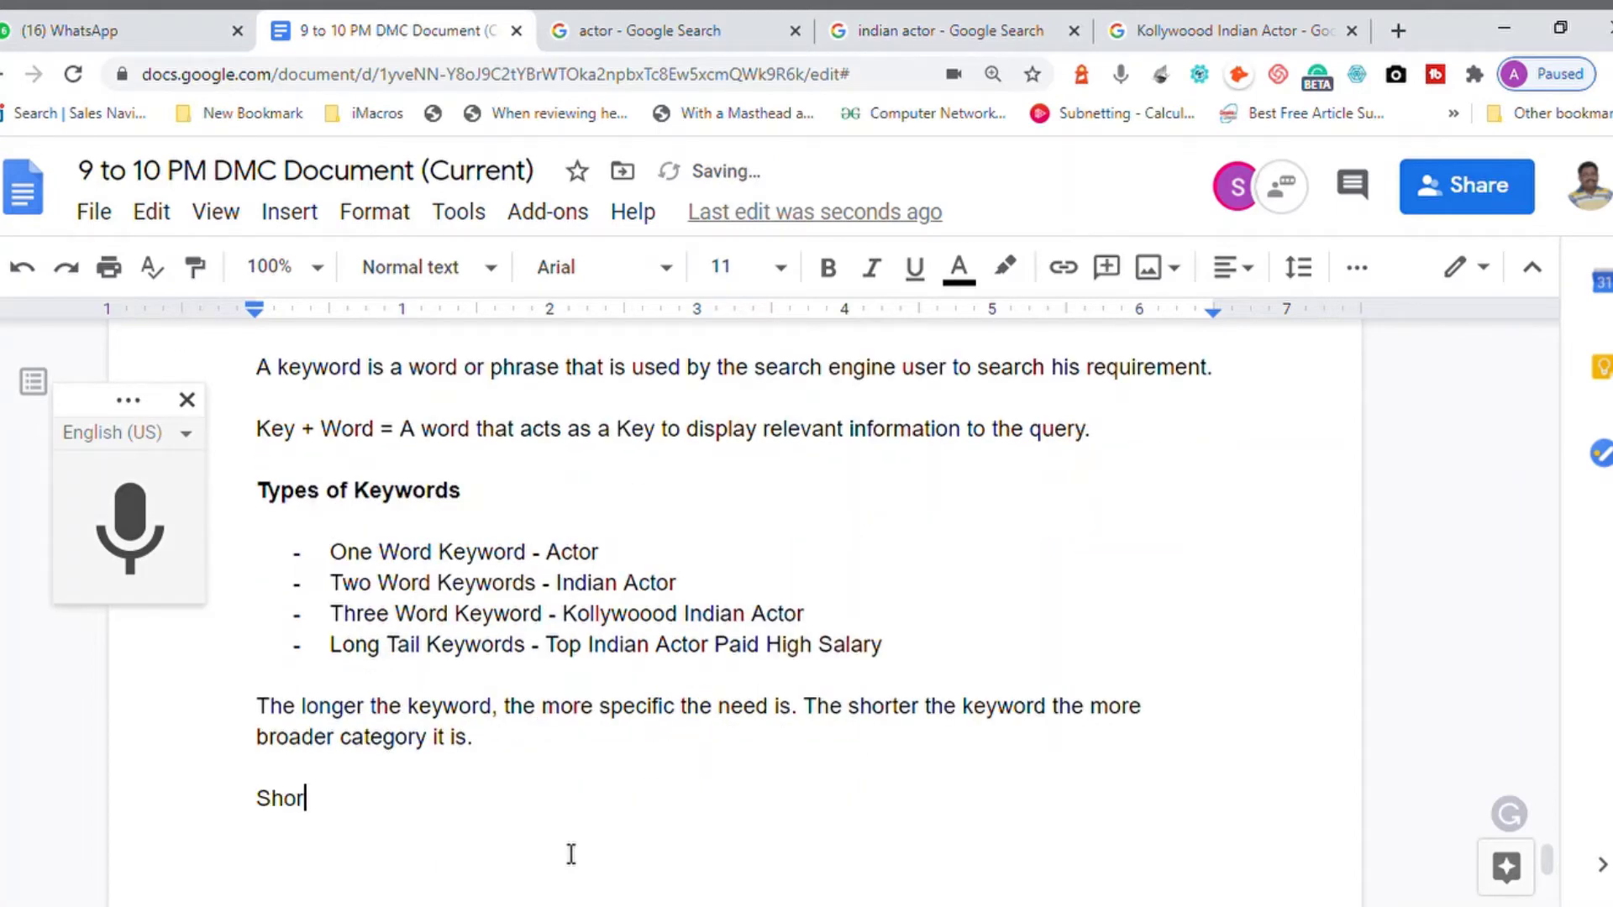
type("t keywords are ")
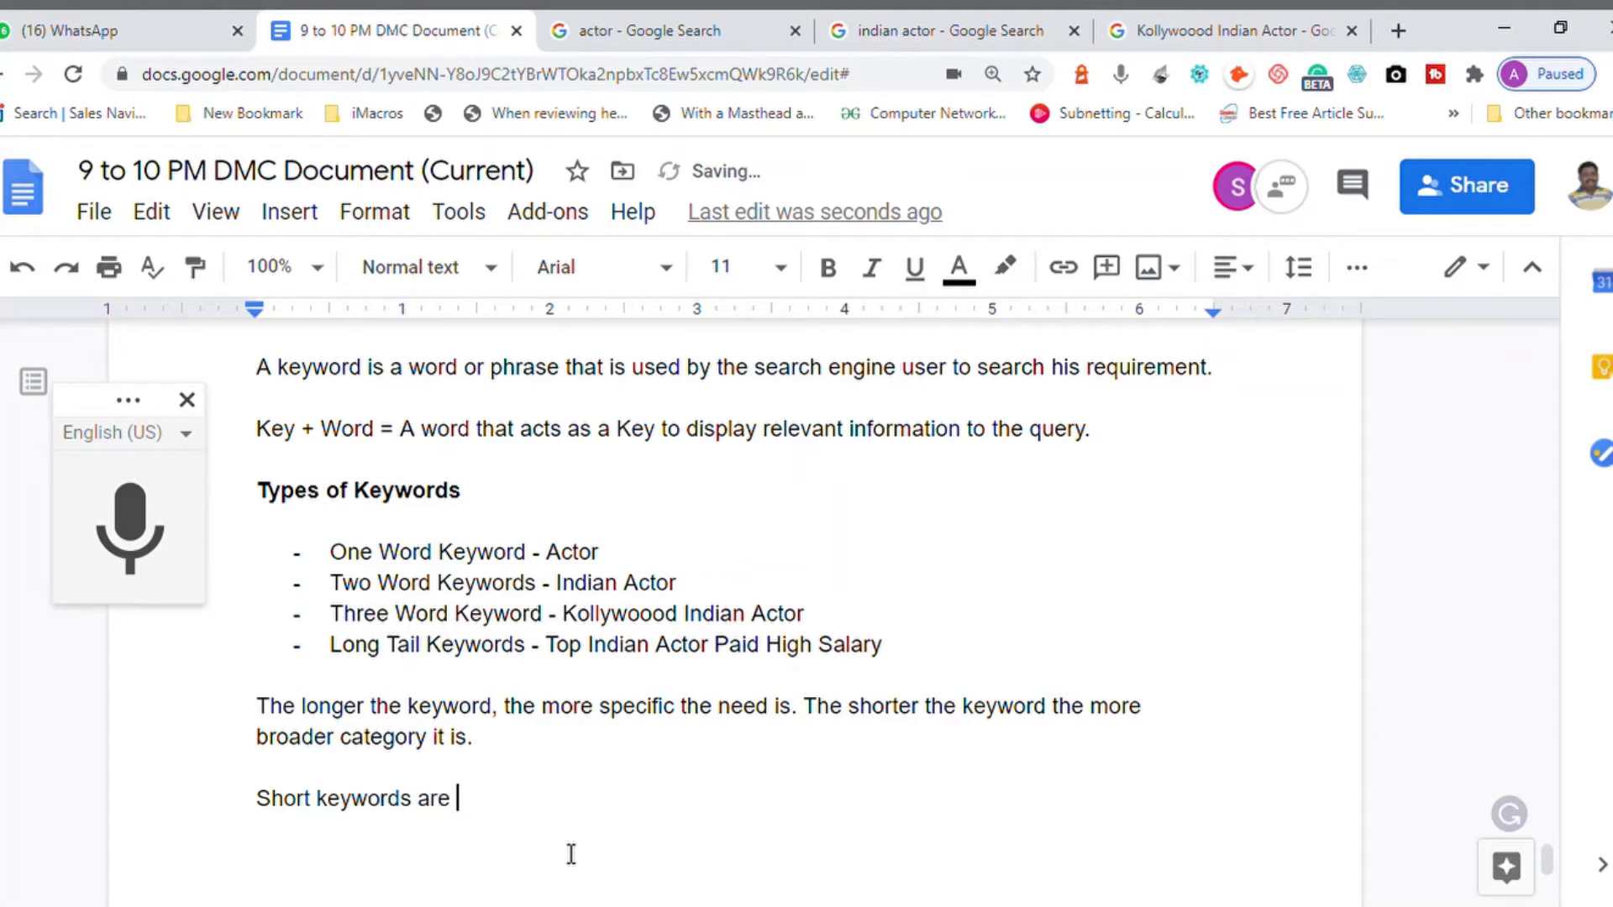
type("broader and ")
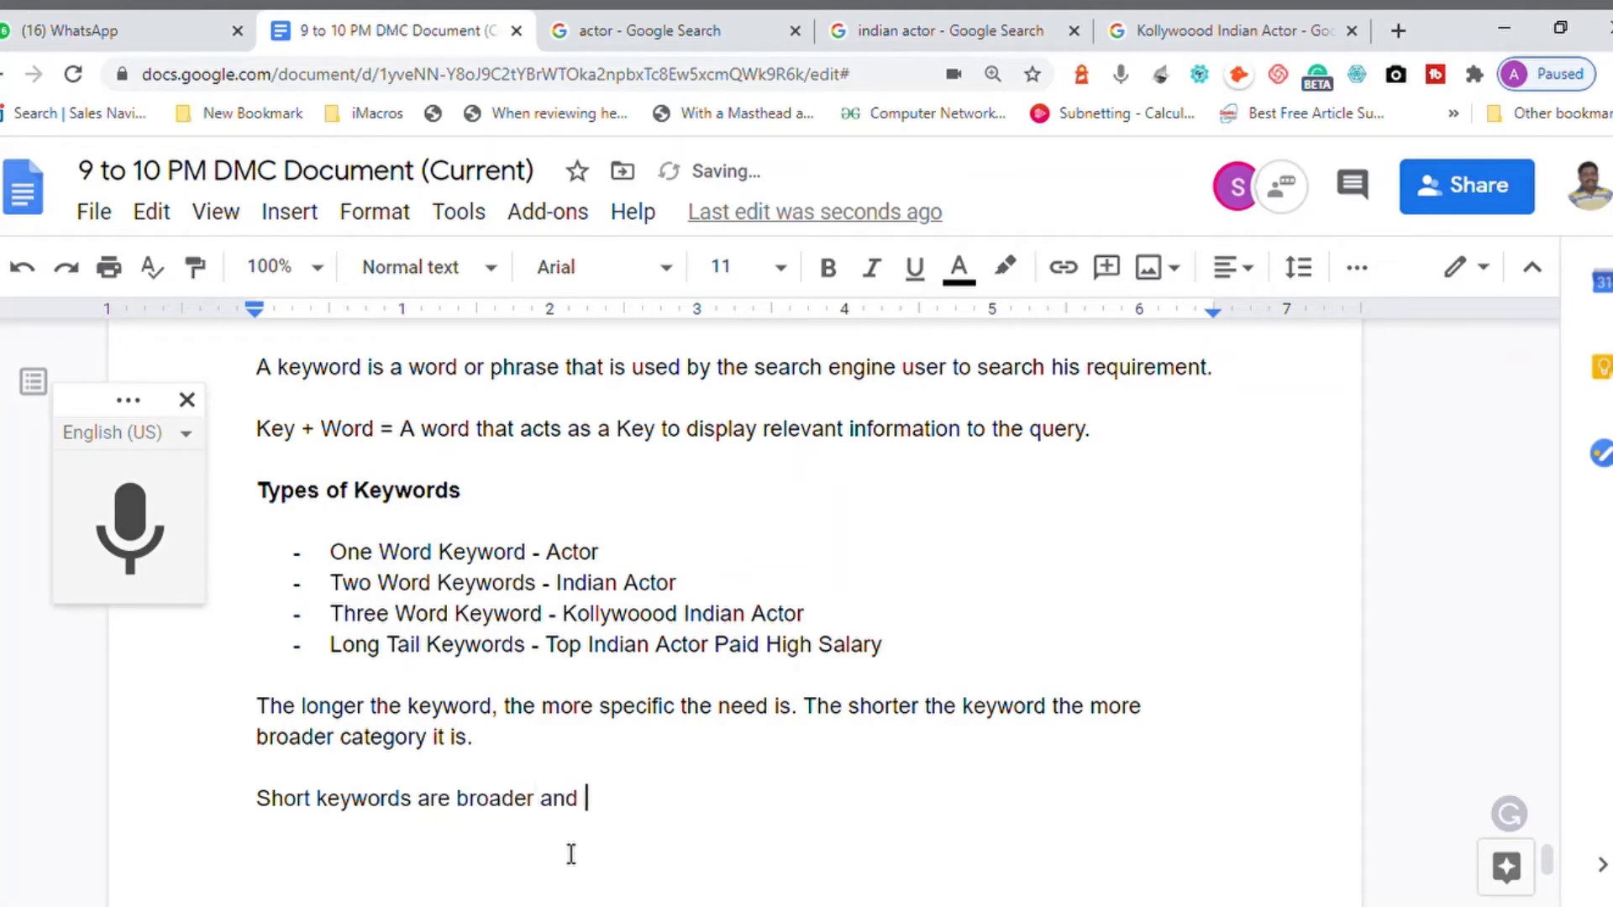
type("has high co")
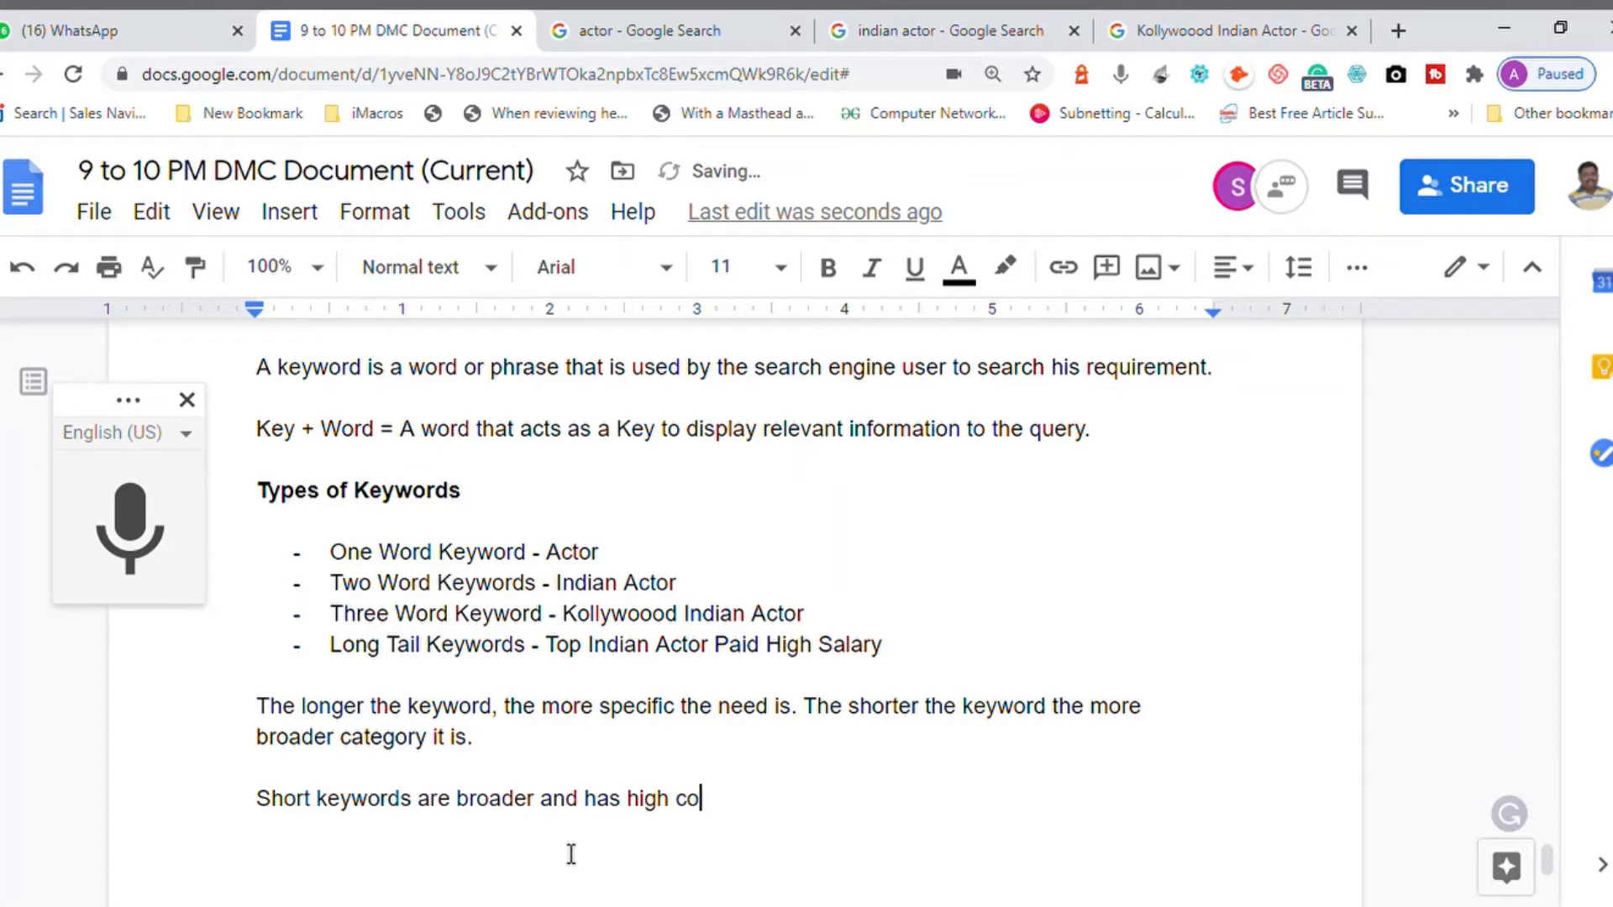
type("mpetition")
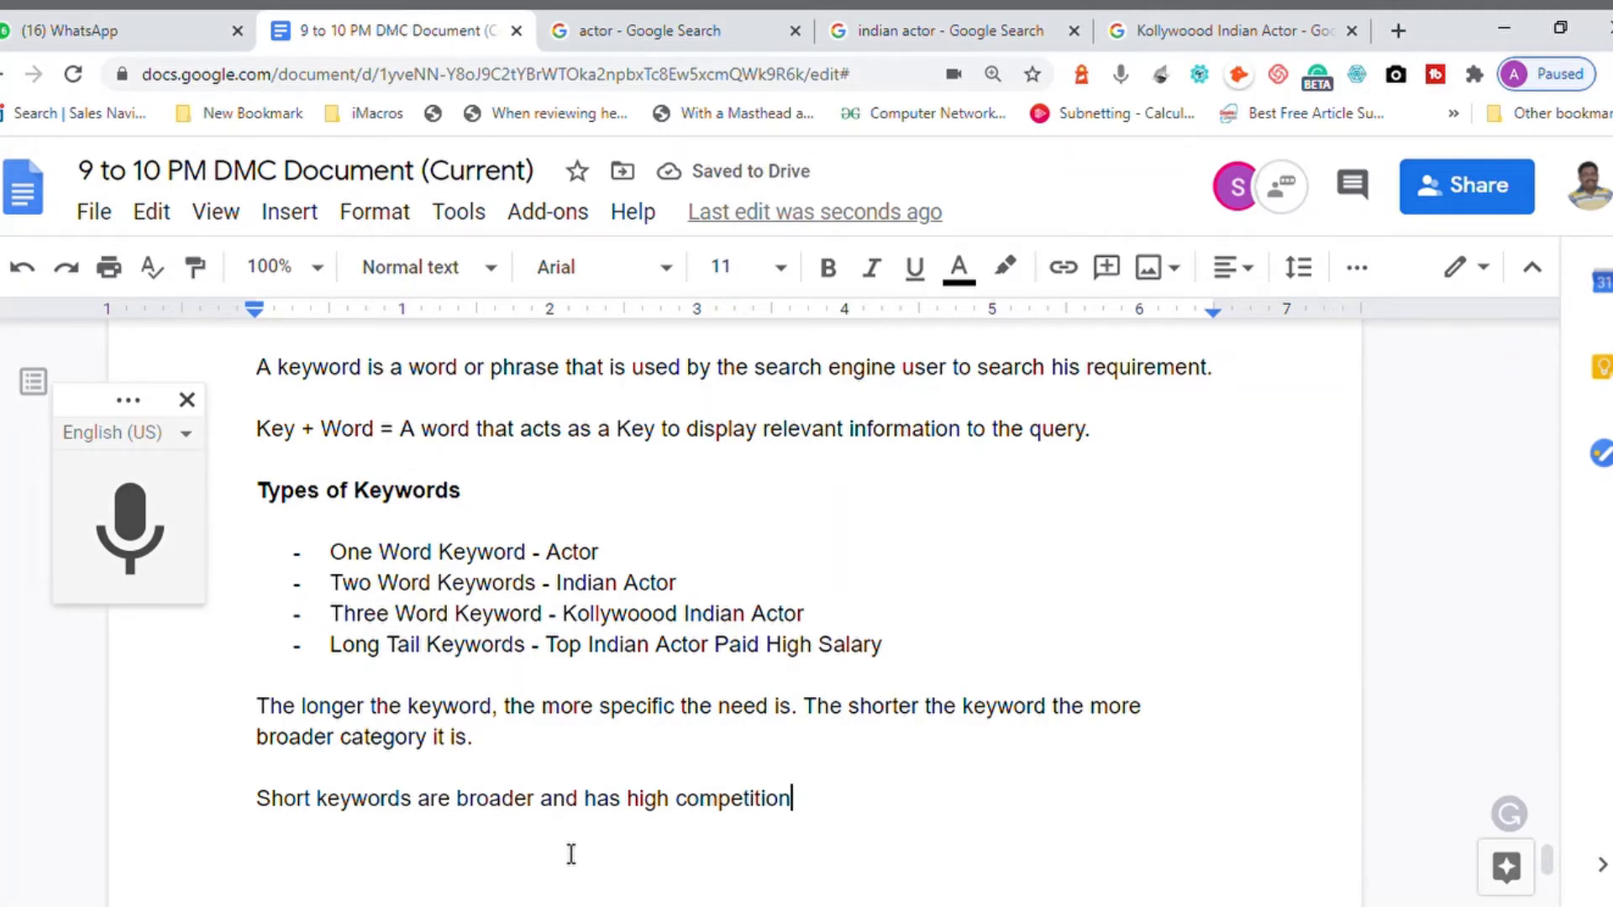
Check the number of results for "actor", then look over the "indian actor" and "Bollywood Indian Actor" results pages
left_click(677, 25)
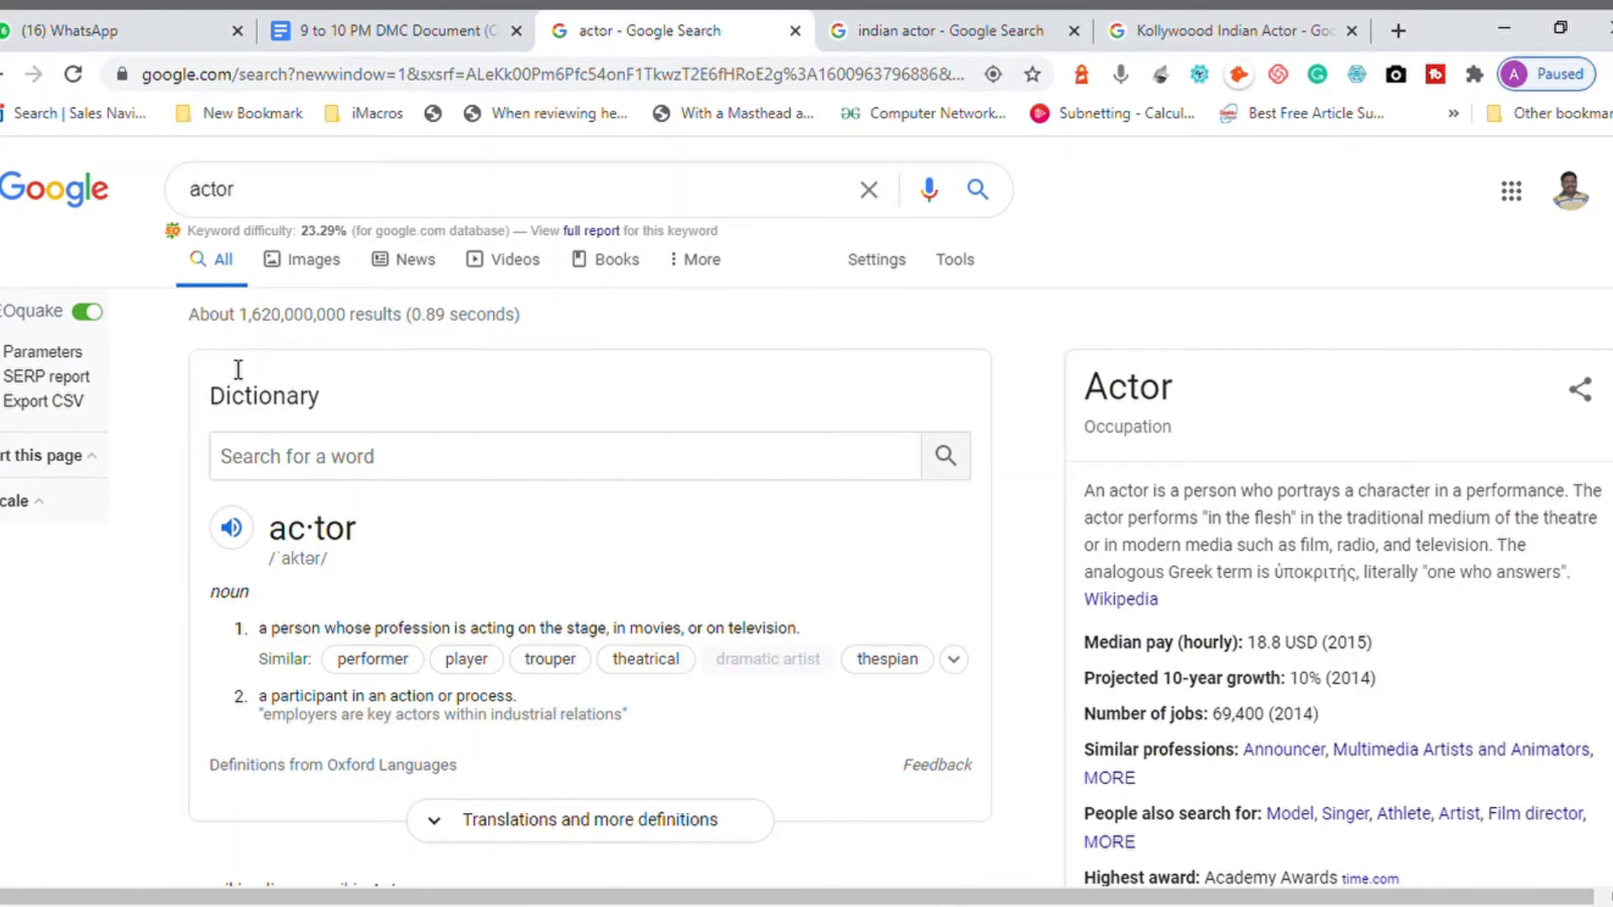
left_click_drag(242, 316, 357, 329)
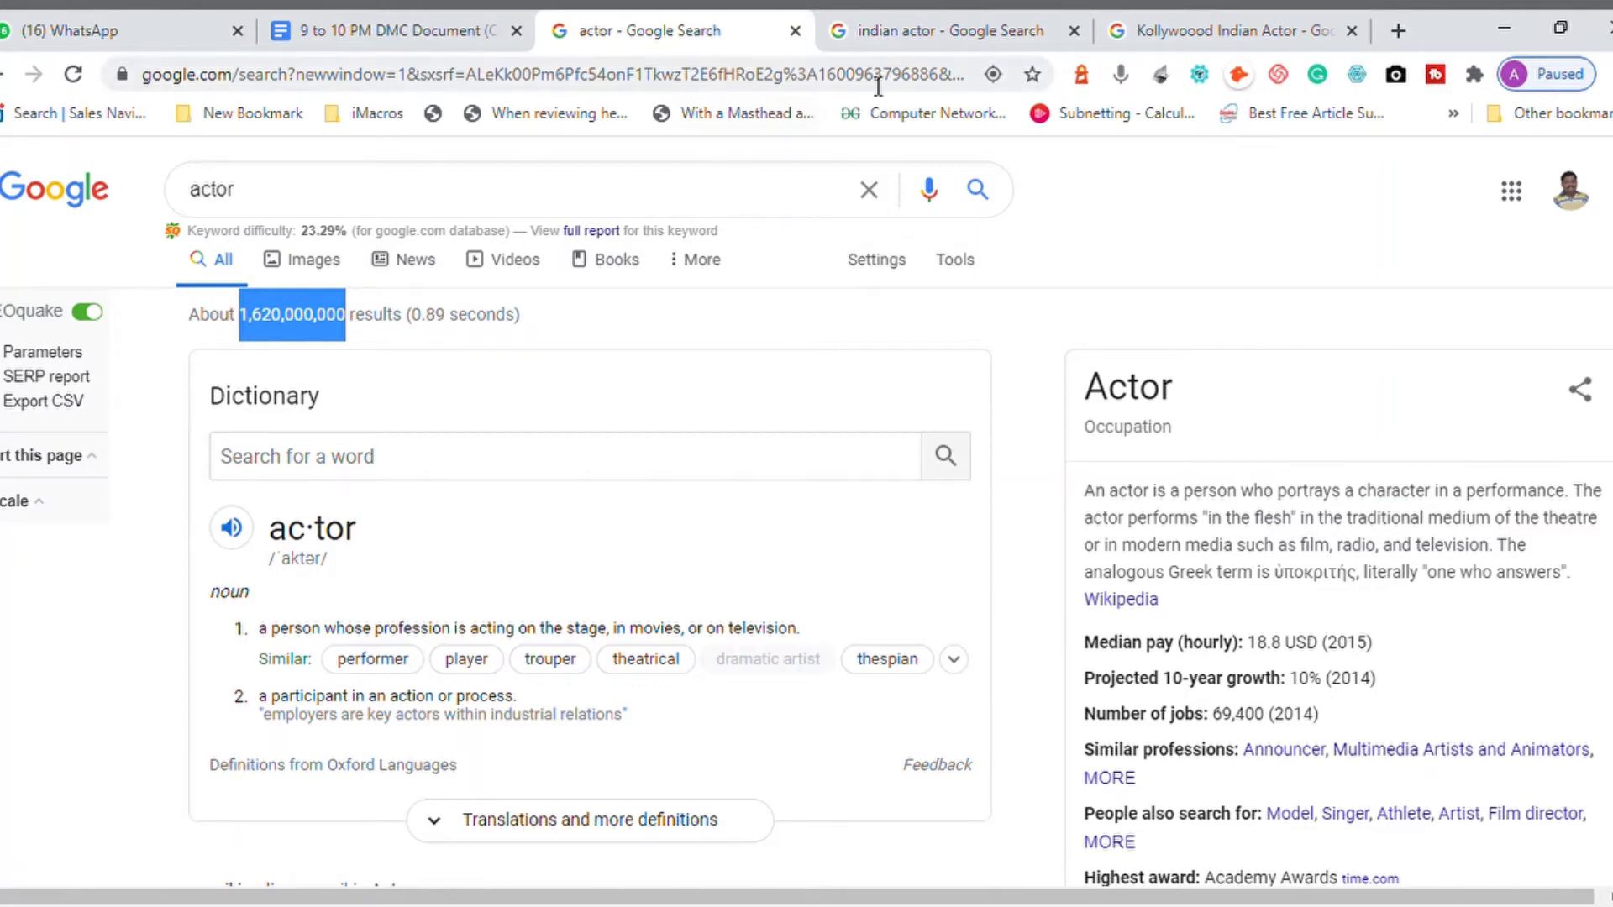
left_click(917, 47)
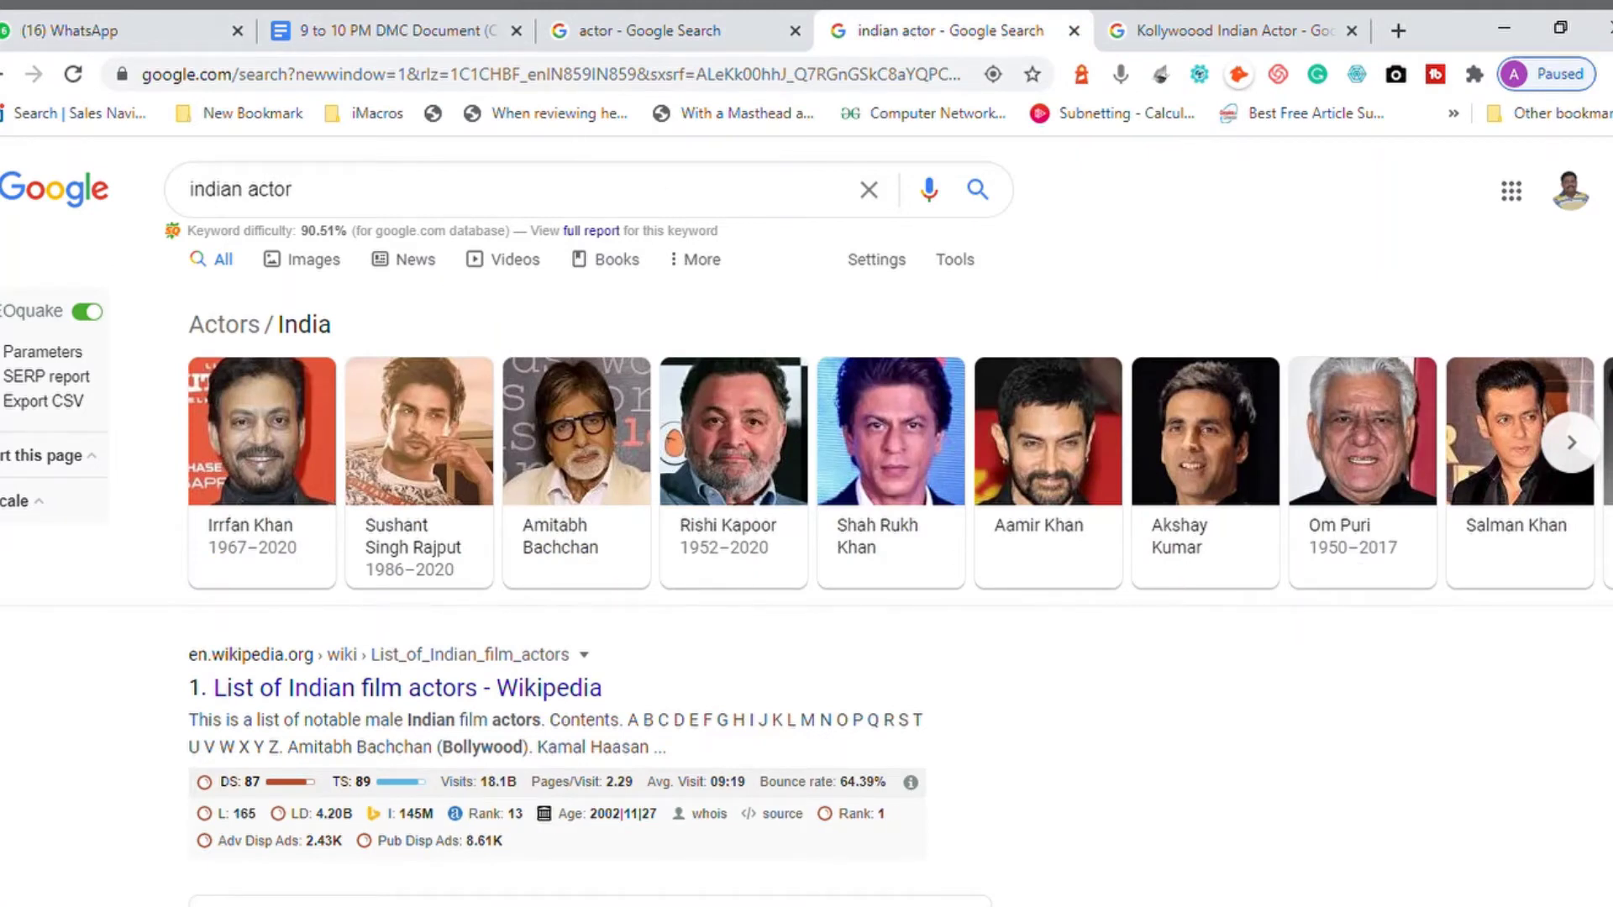
scroll(554, 504, "down", 5)
scroll(555, 503, "up", 5)
left_click(1249, 20)
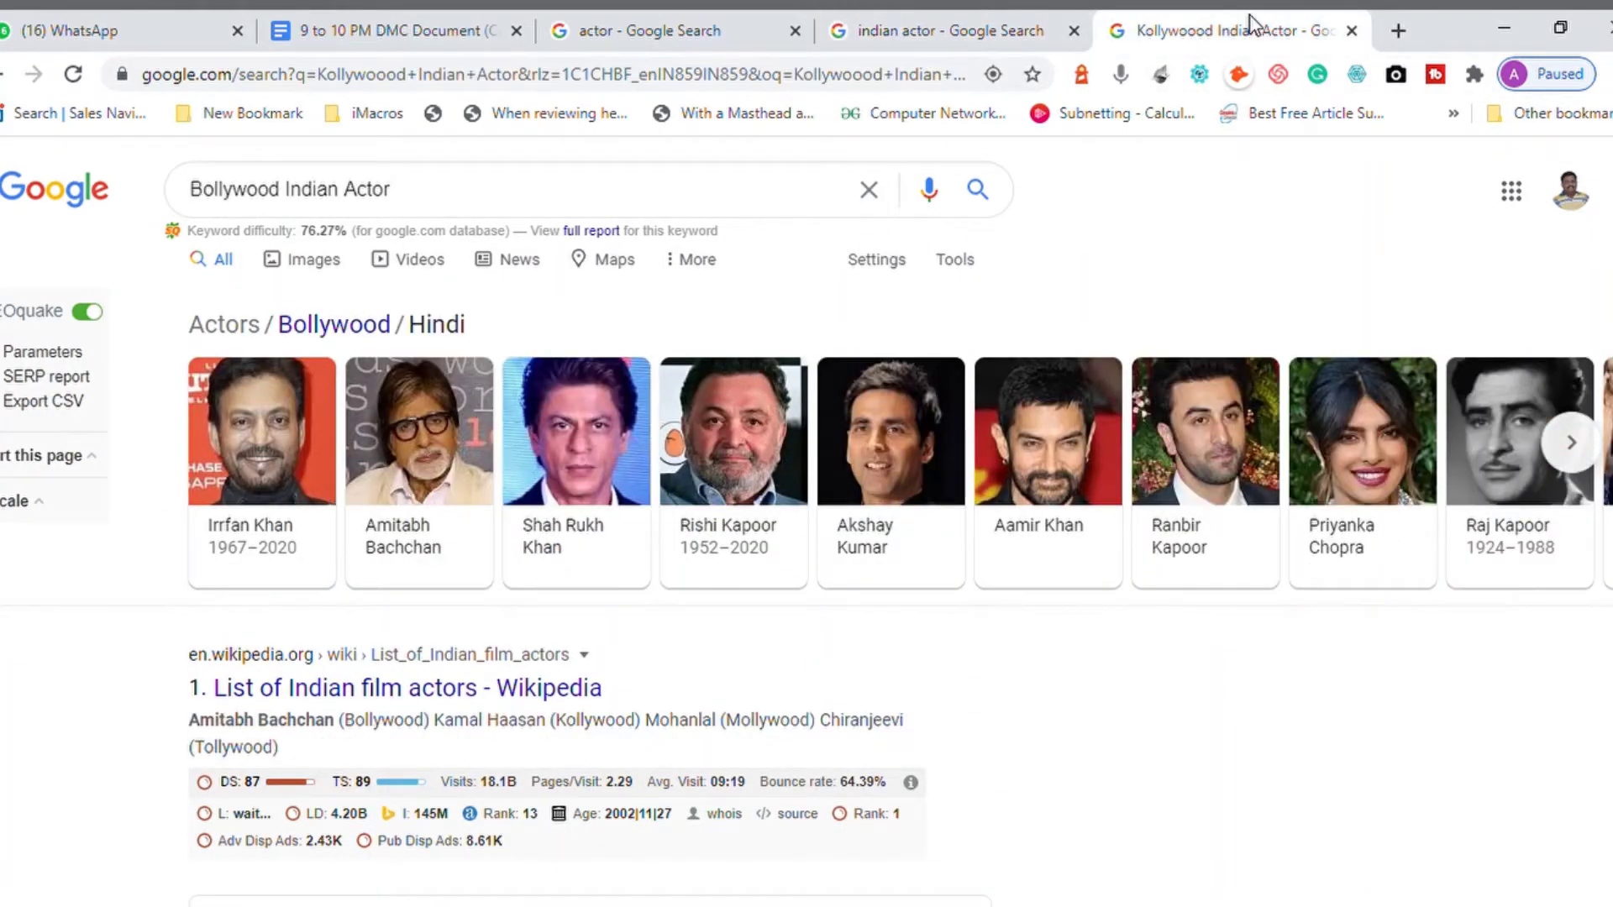
Change the "indian actor" Google search to "indian actors" and look over the results page
left_click(911, 30)
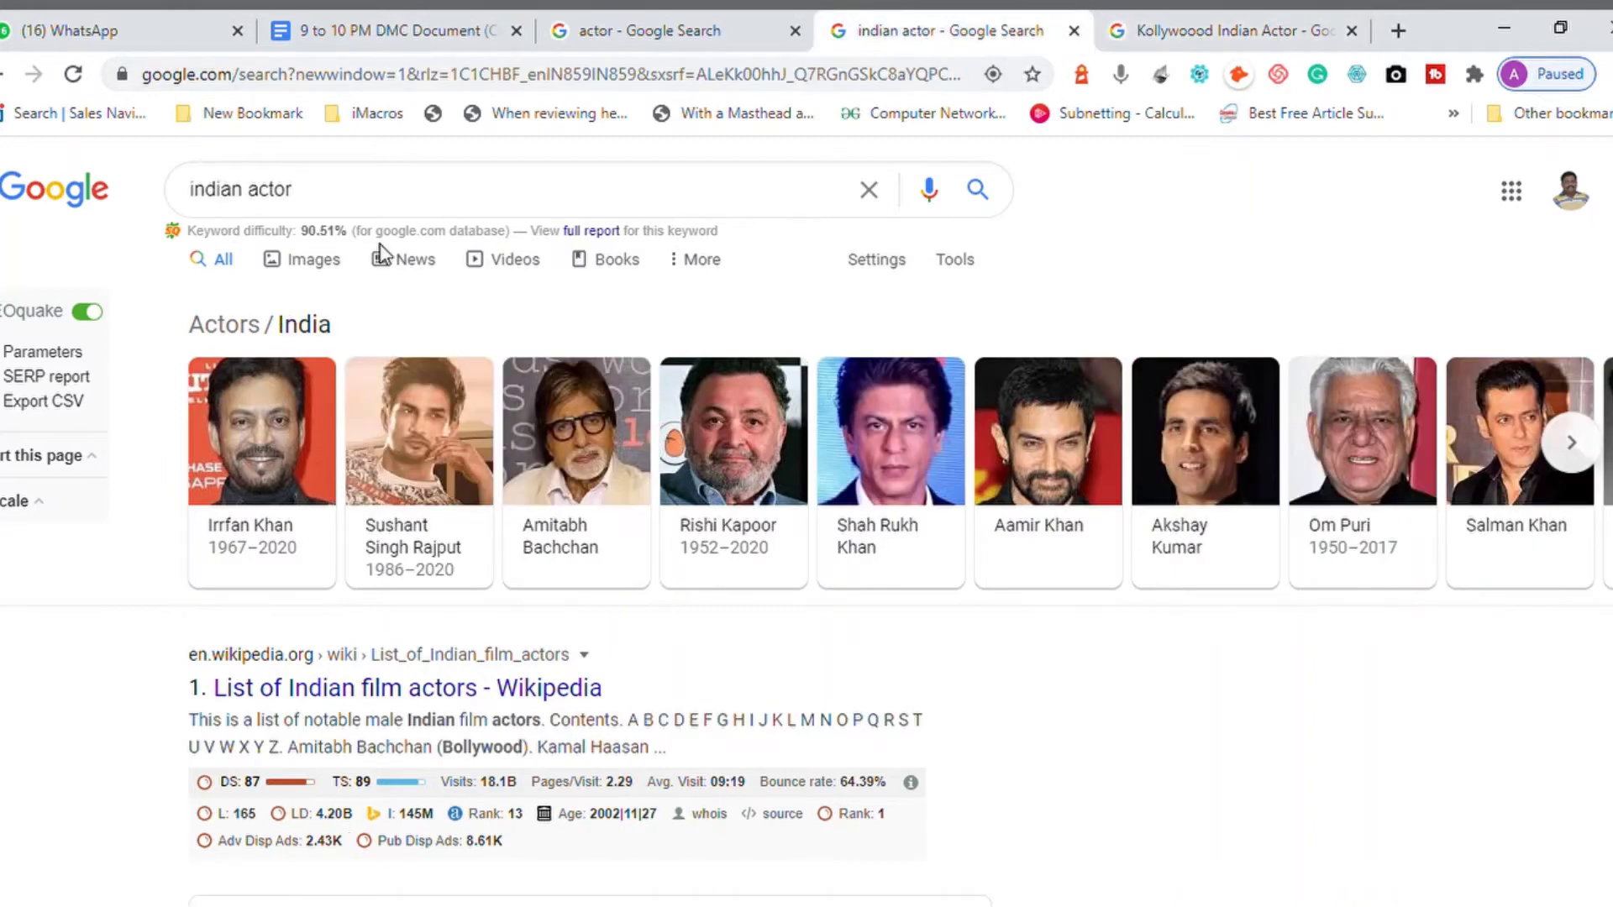
left_click(324, 199)
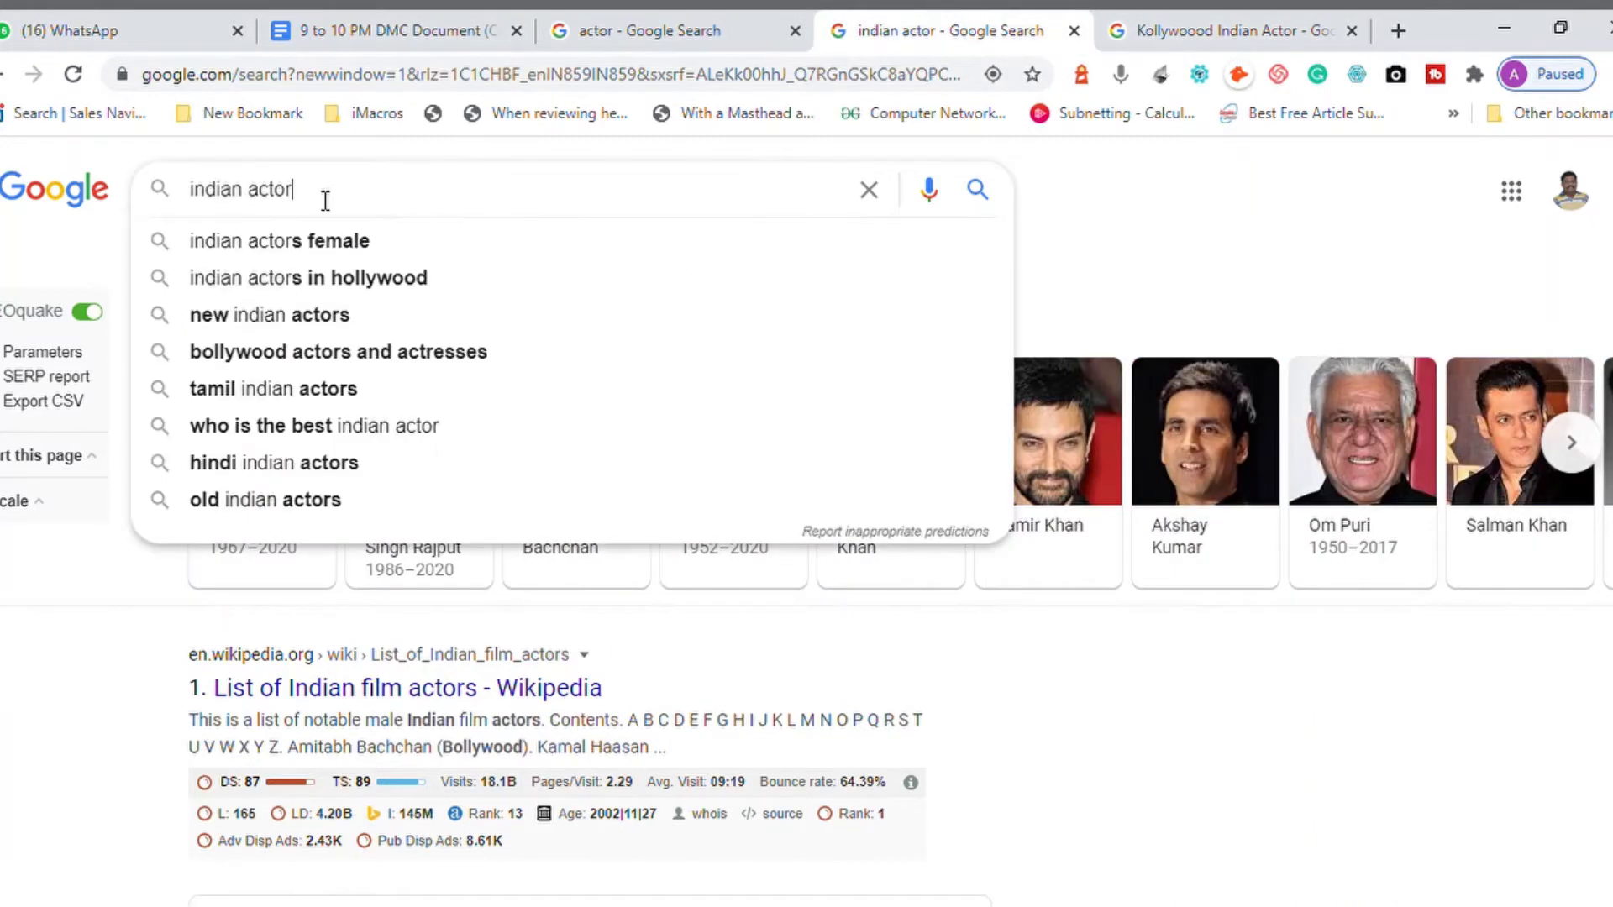
type("s")
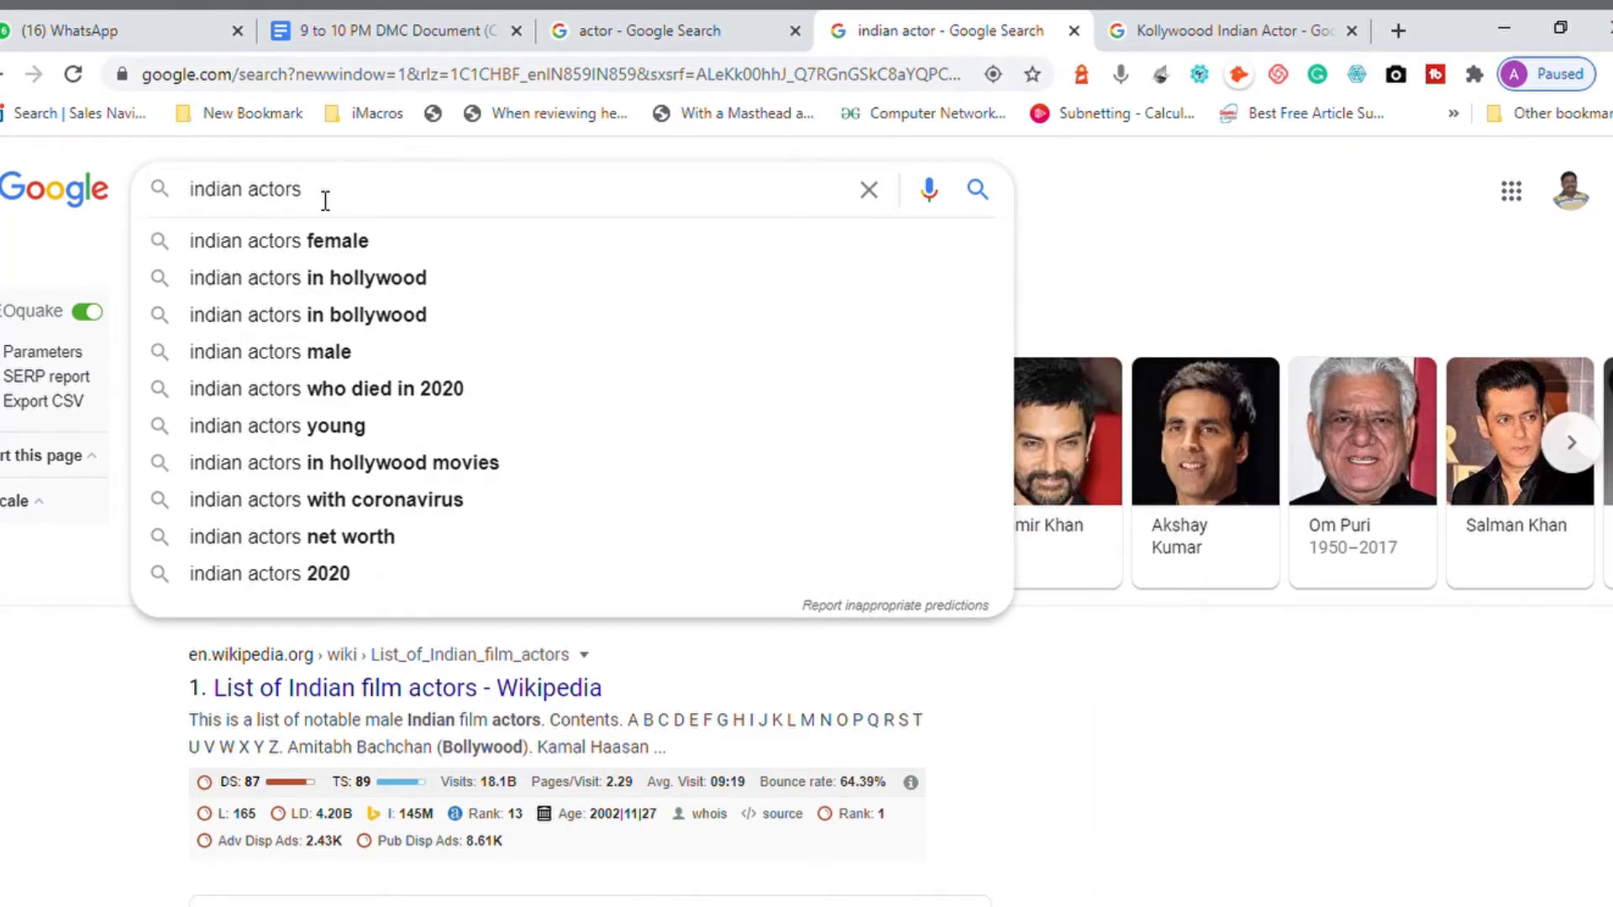
key("Return")
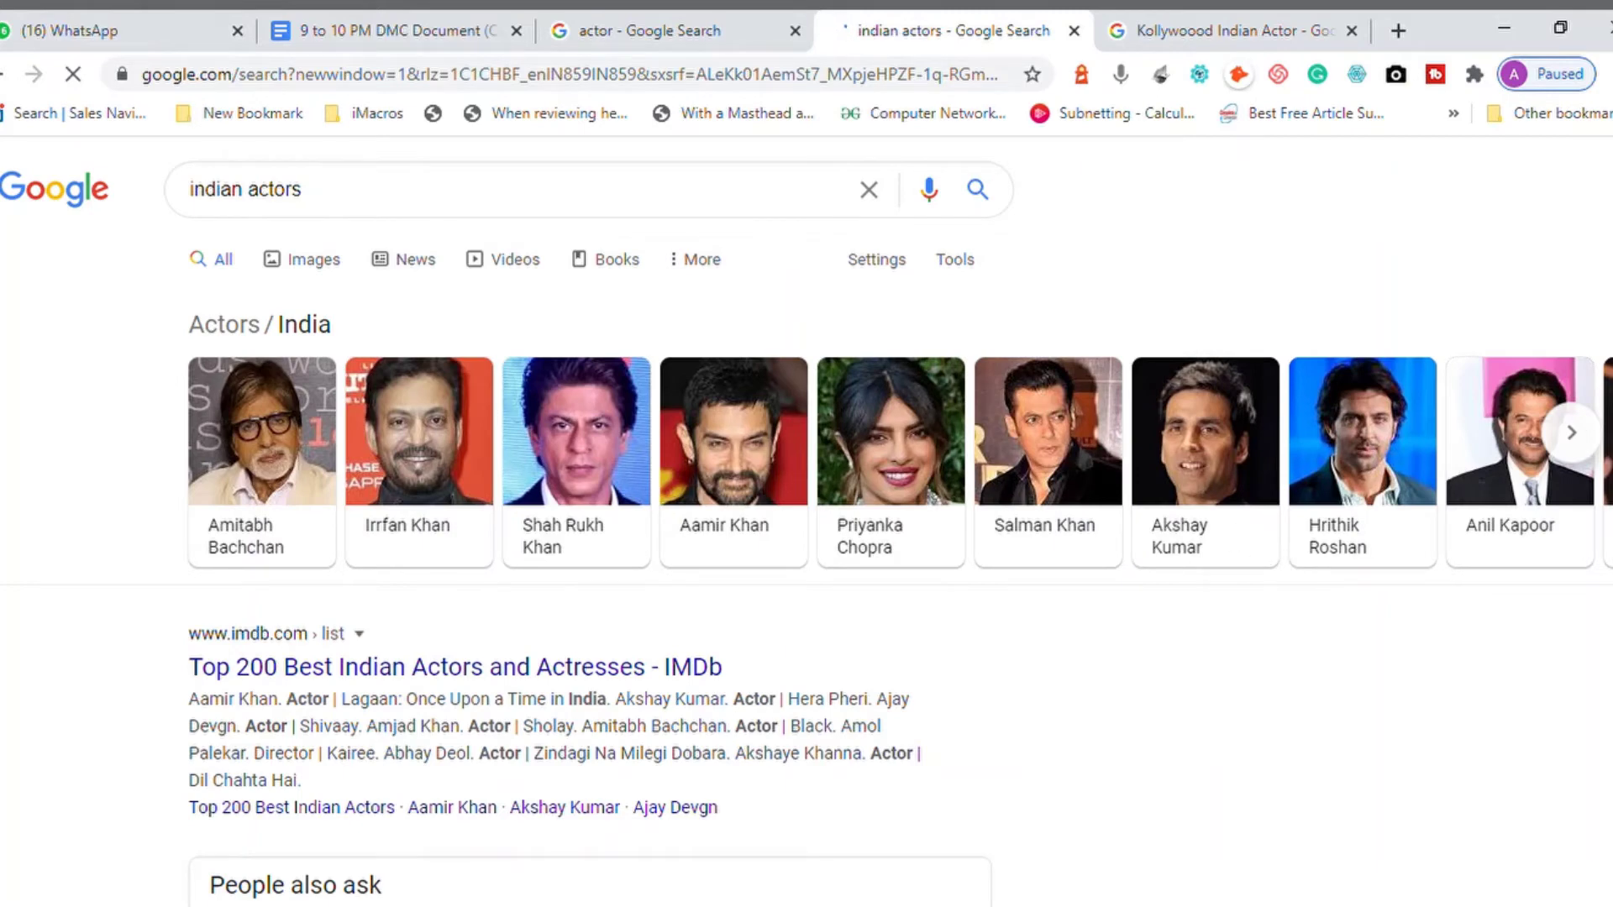
scroll(602, 517, "down", 10)
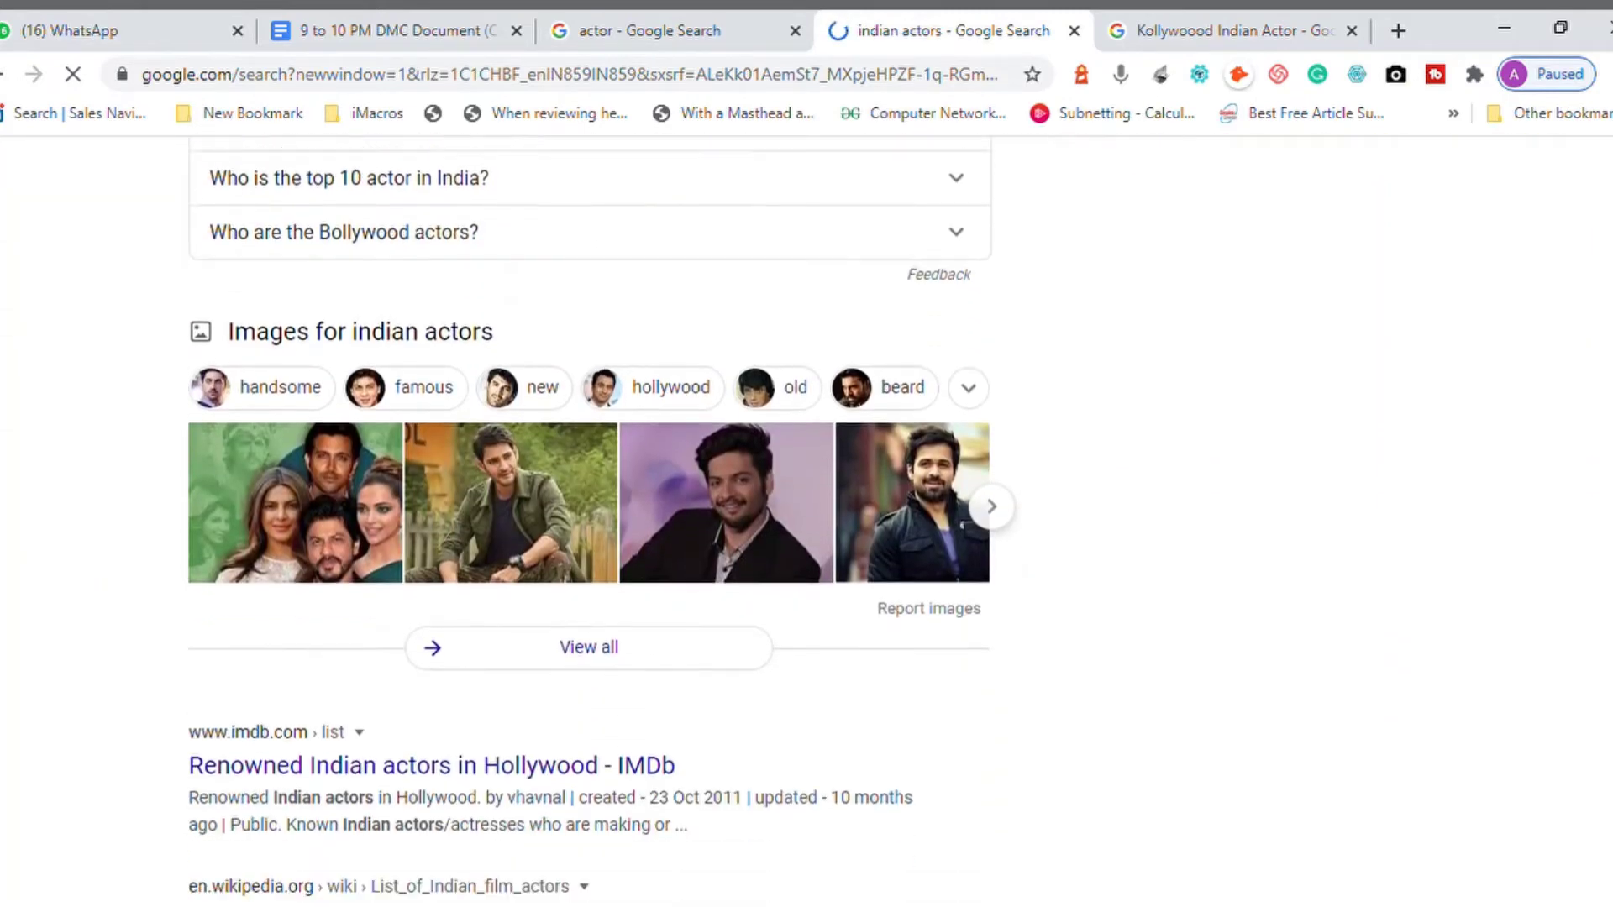
scroll(602, 516, "down", 10)
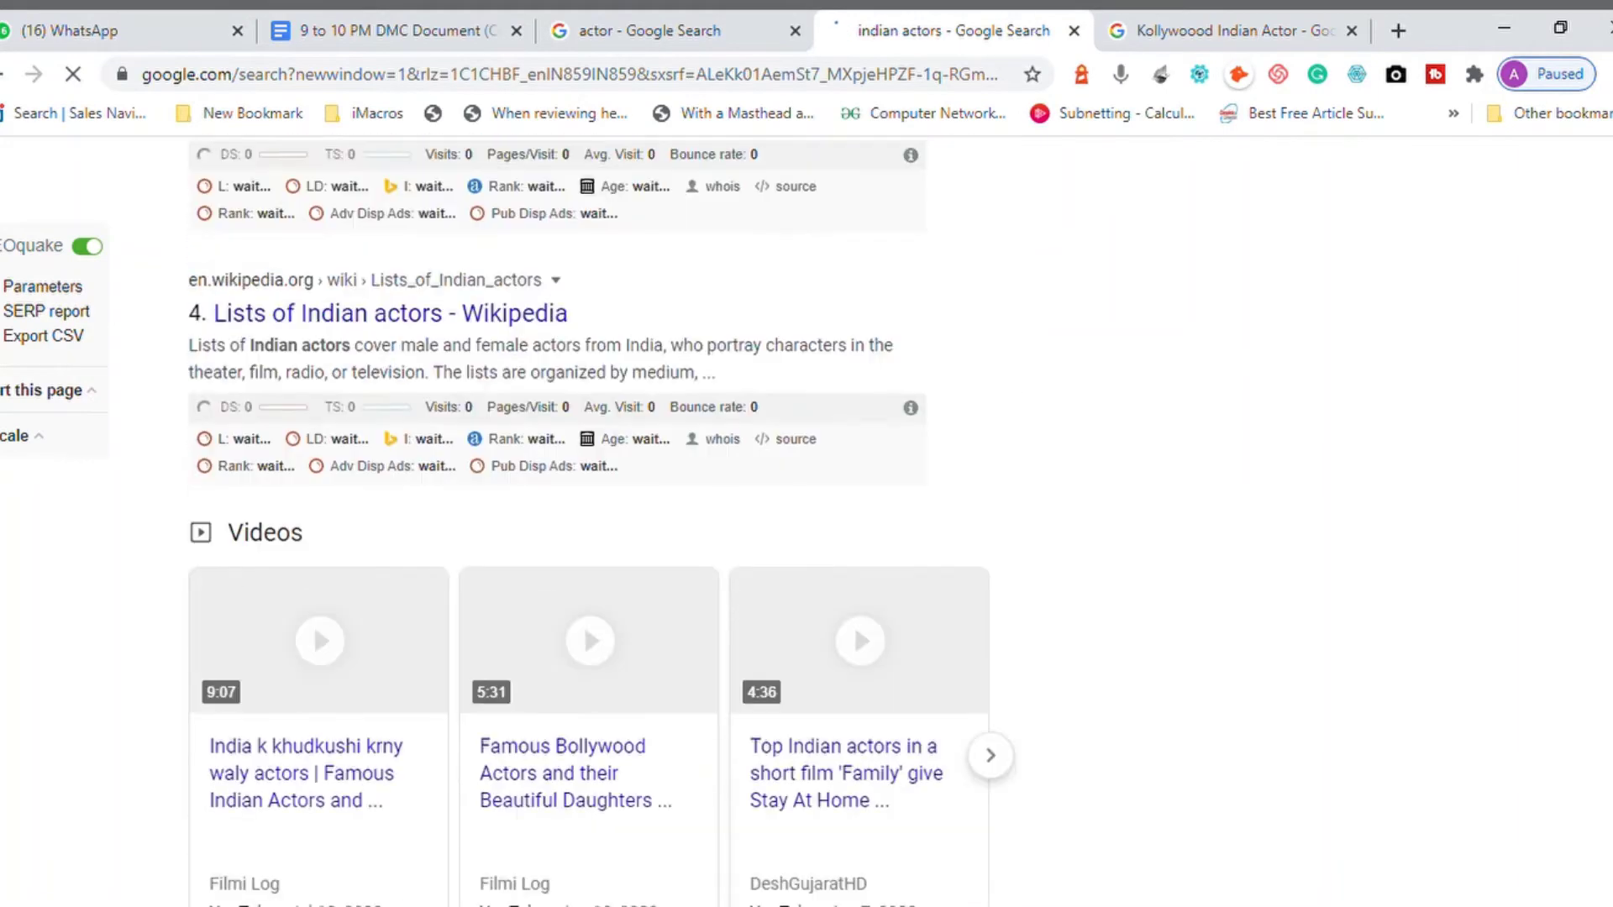
scroll(854, 622, "up", 20)
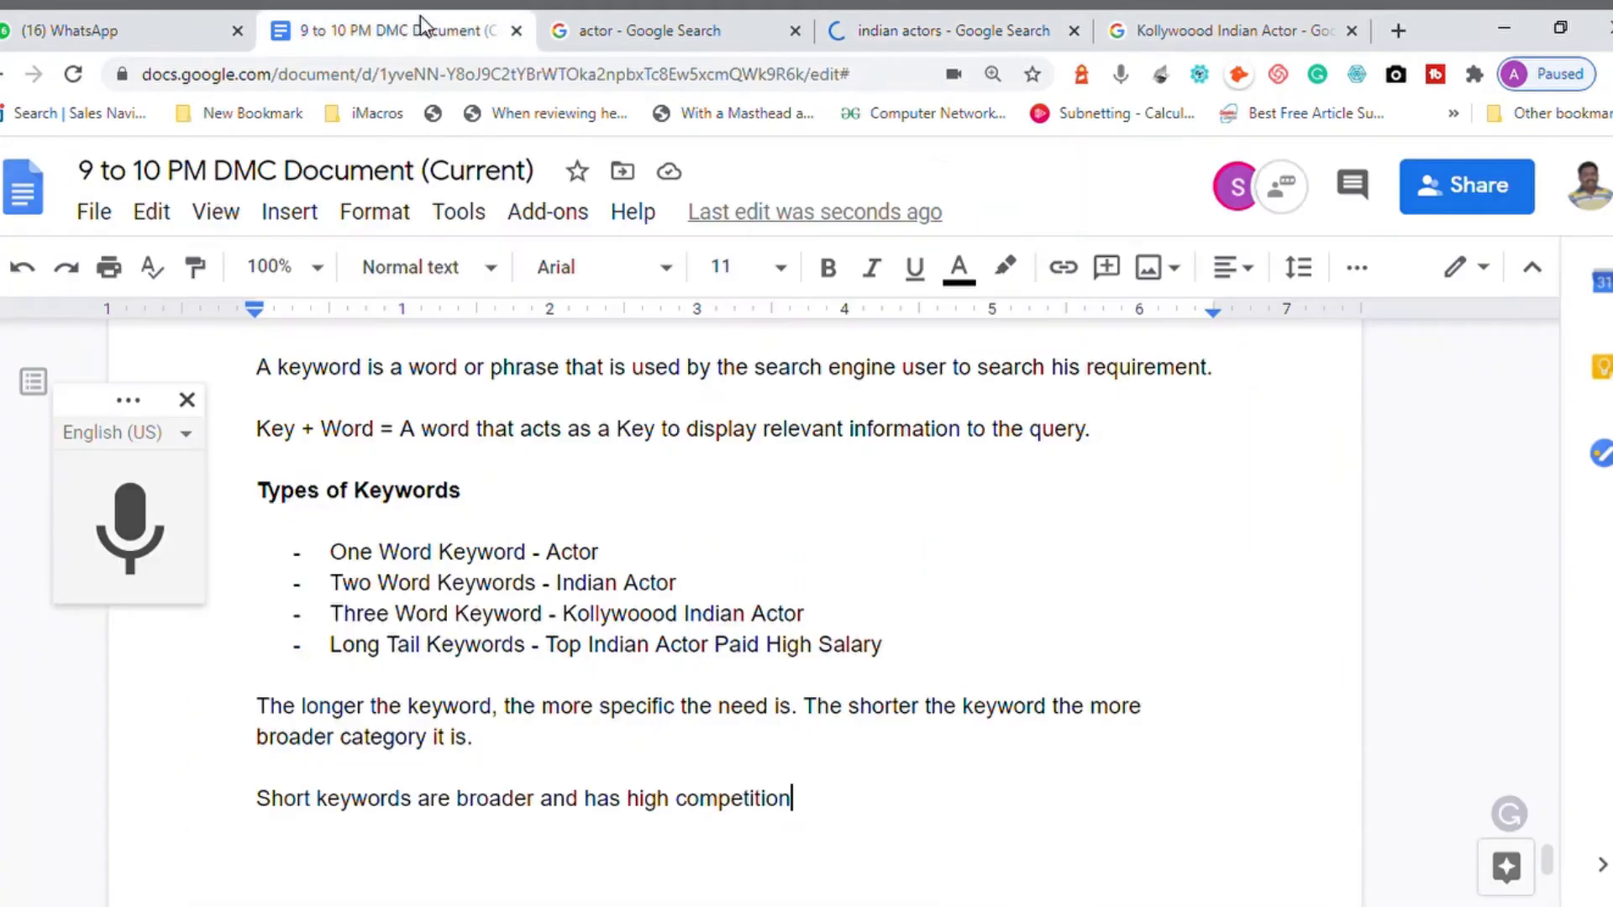
Back in the DMC document, end the last sentence with a period and add "A long keyword has less competition and specific requirement."
left_click(419, 26)
type(".")
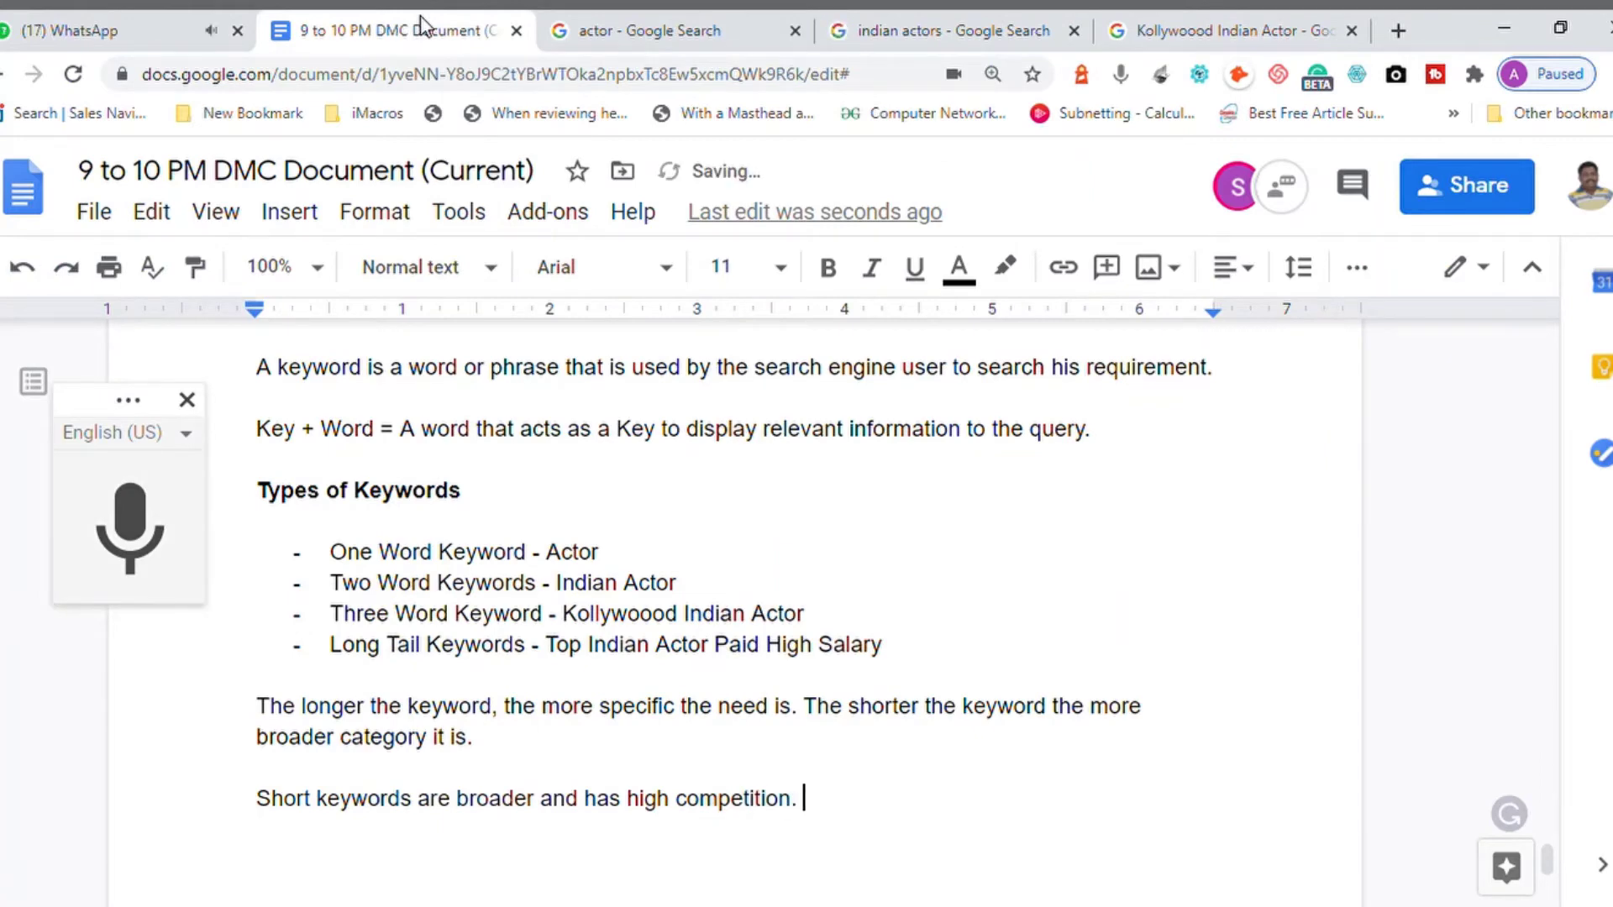
key("BackSpace")
key("BackSpace")
type(". A long key")
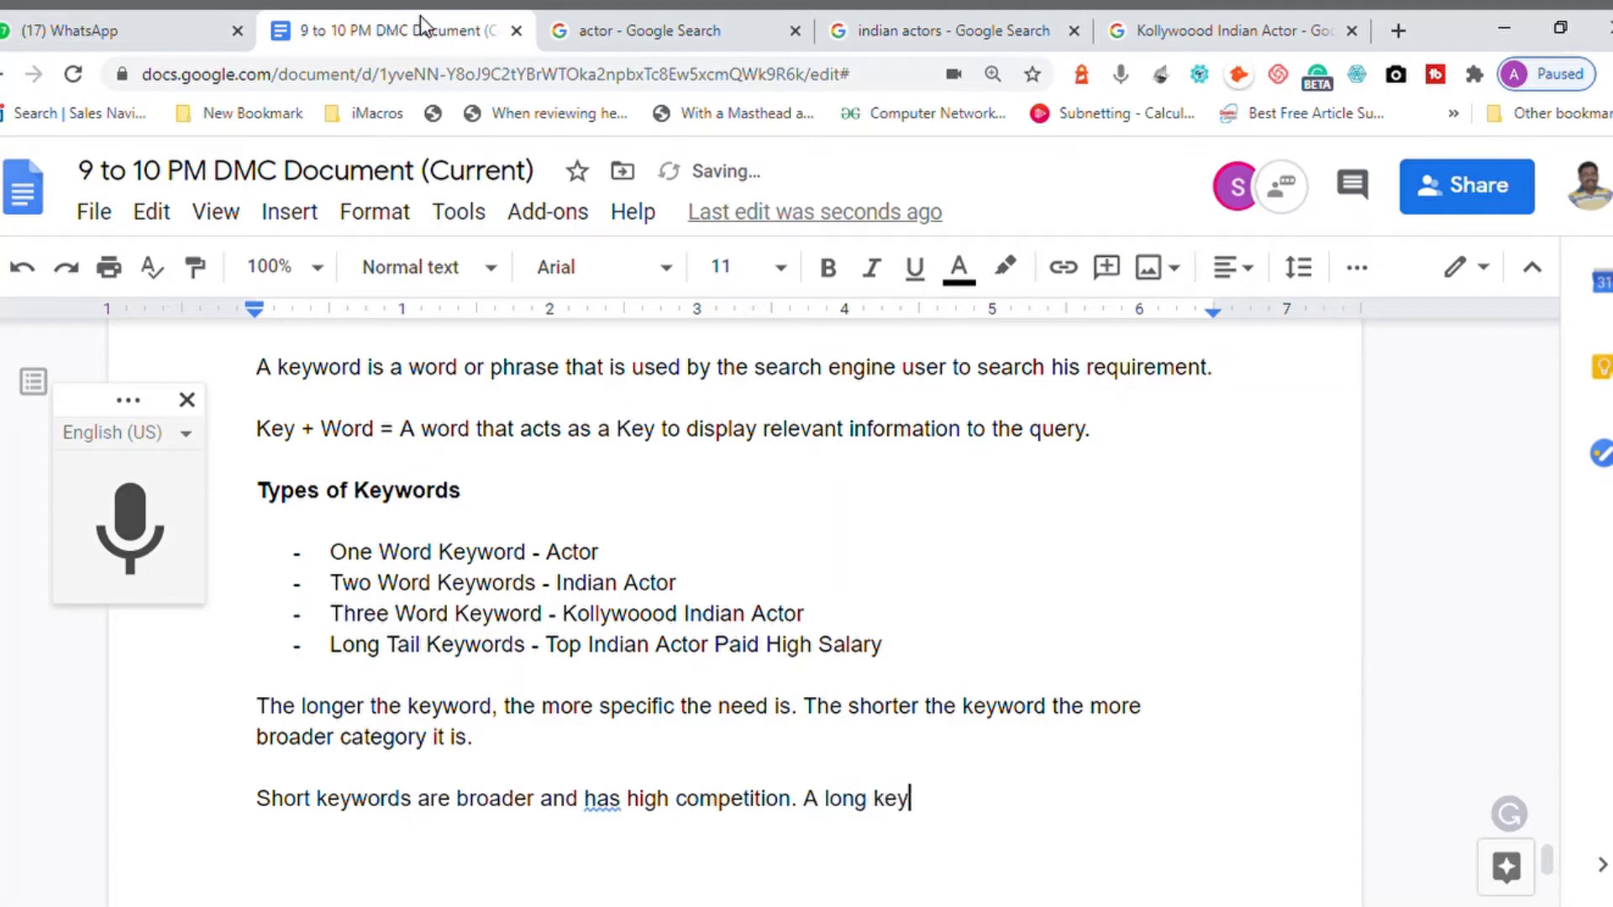
type("word has le")
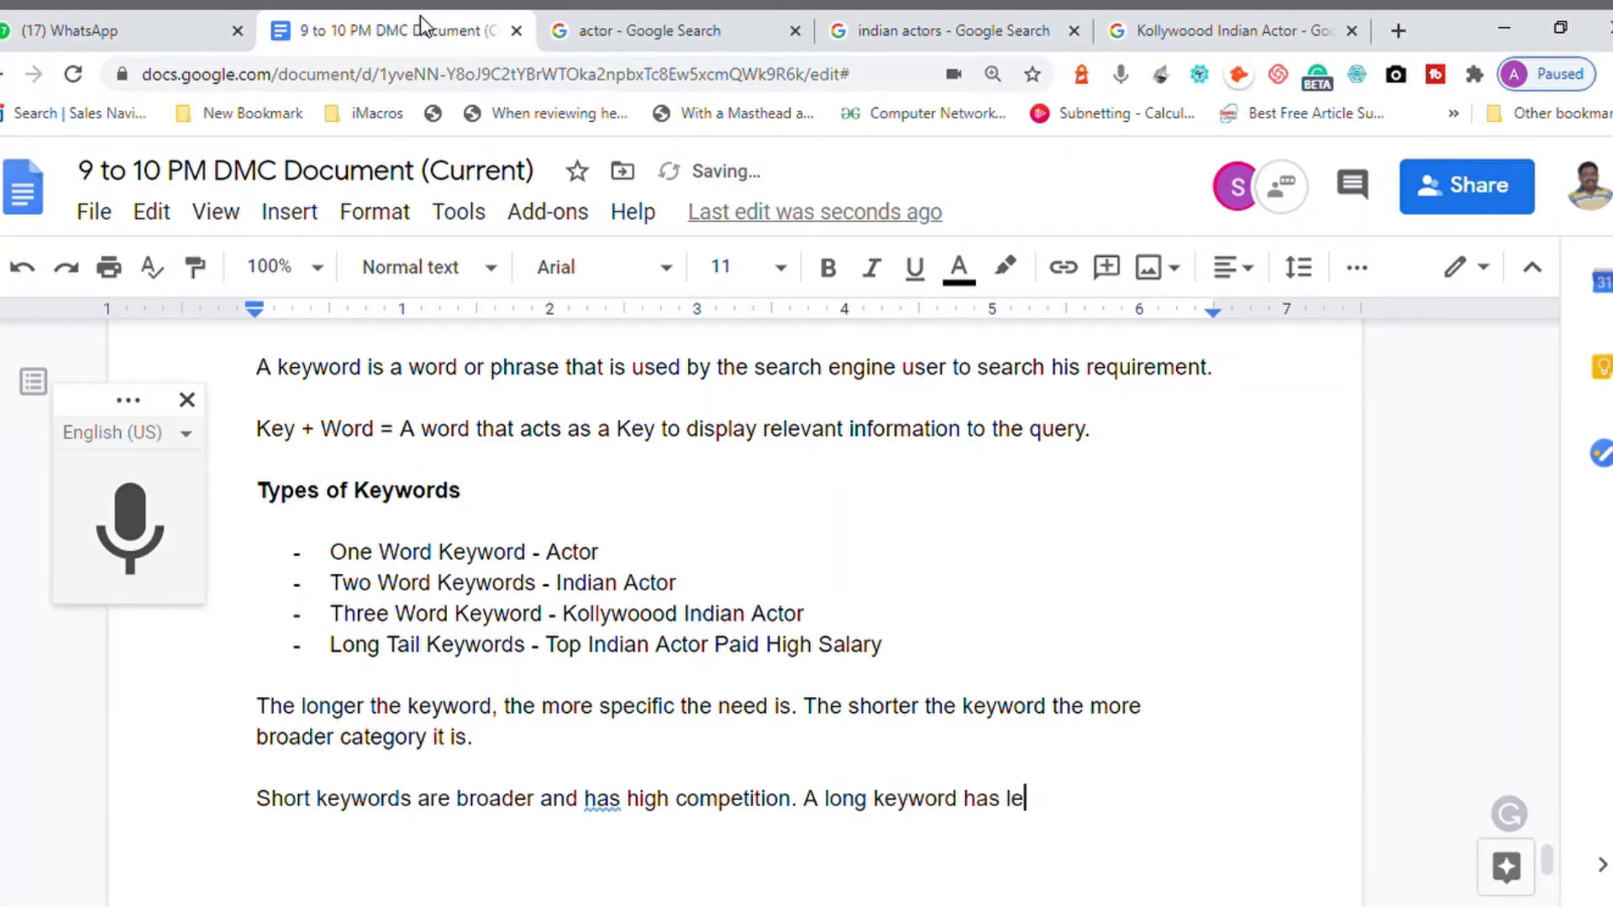
type("ss compet")
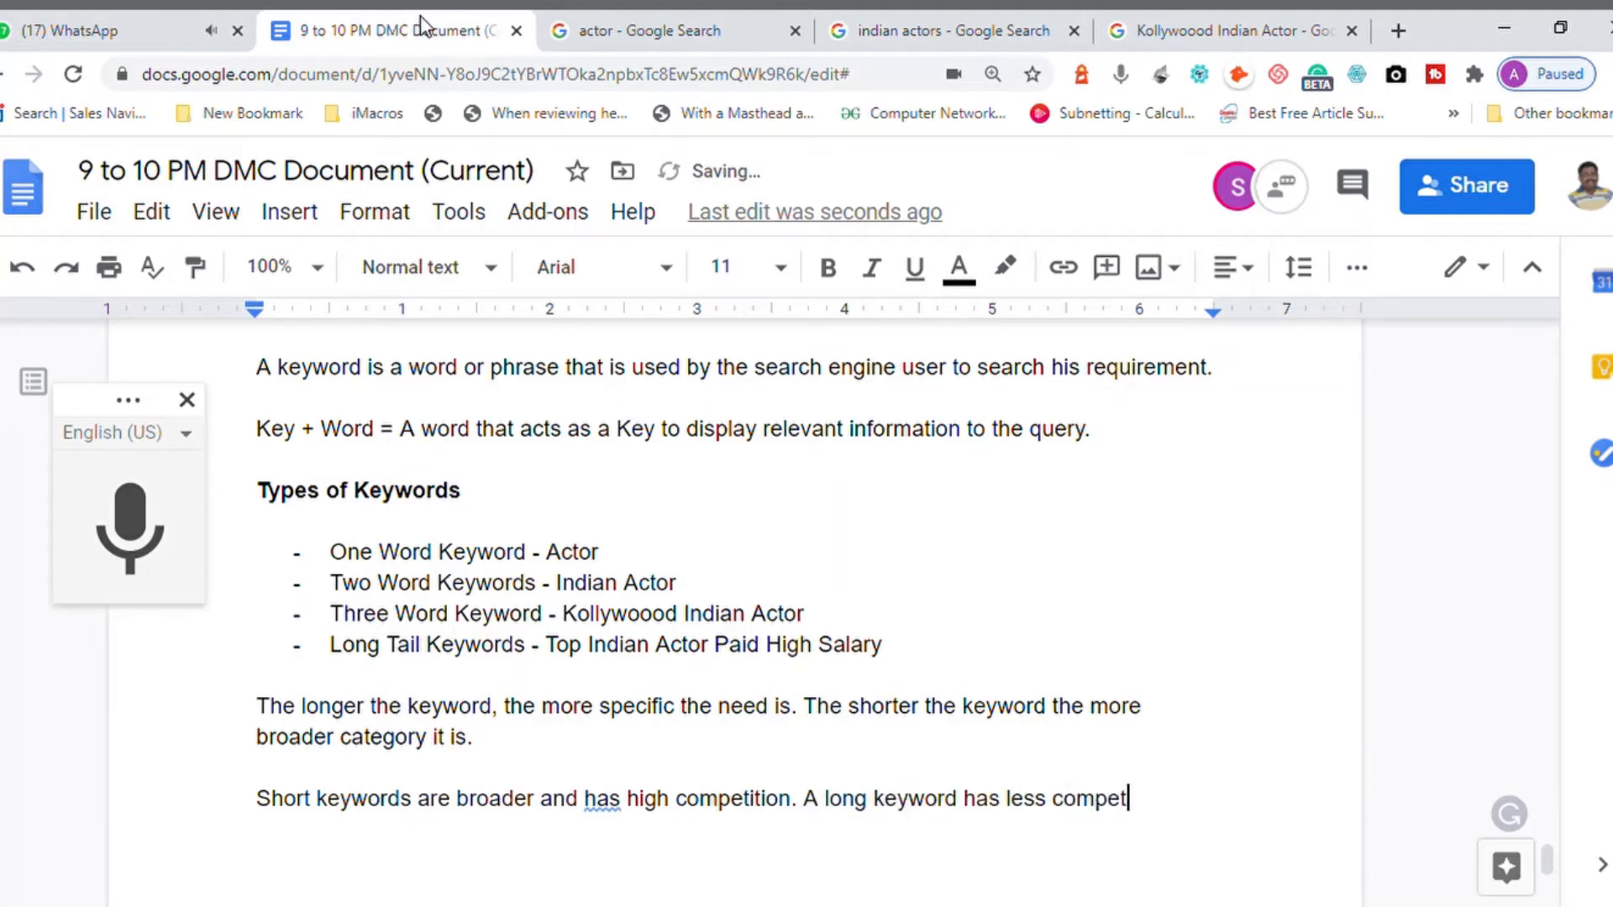
type("ition")
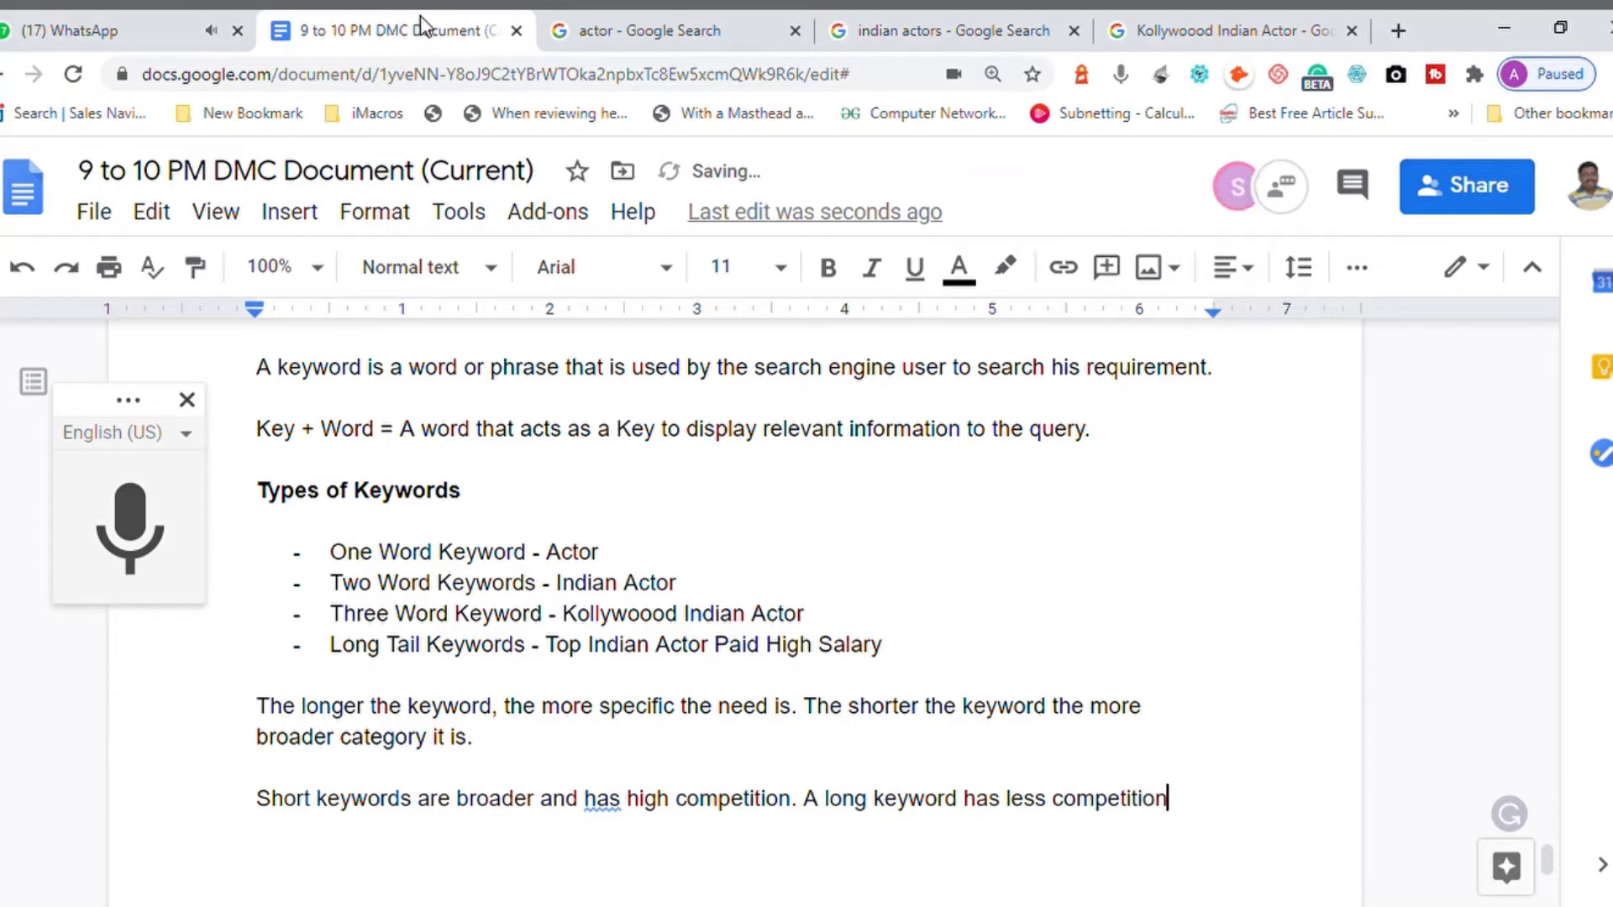
type(" and speci")
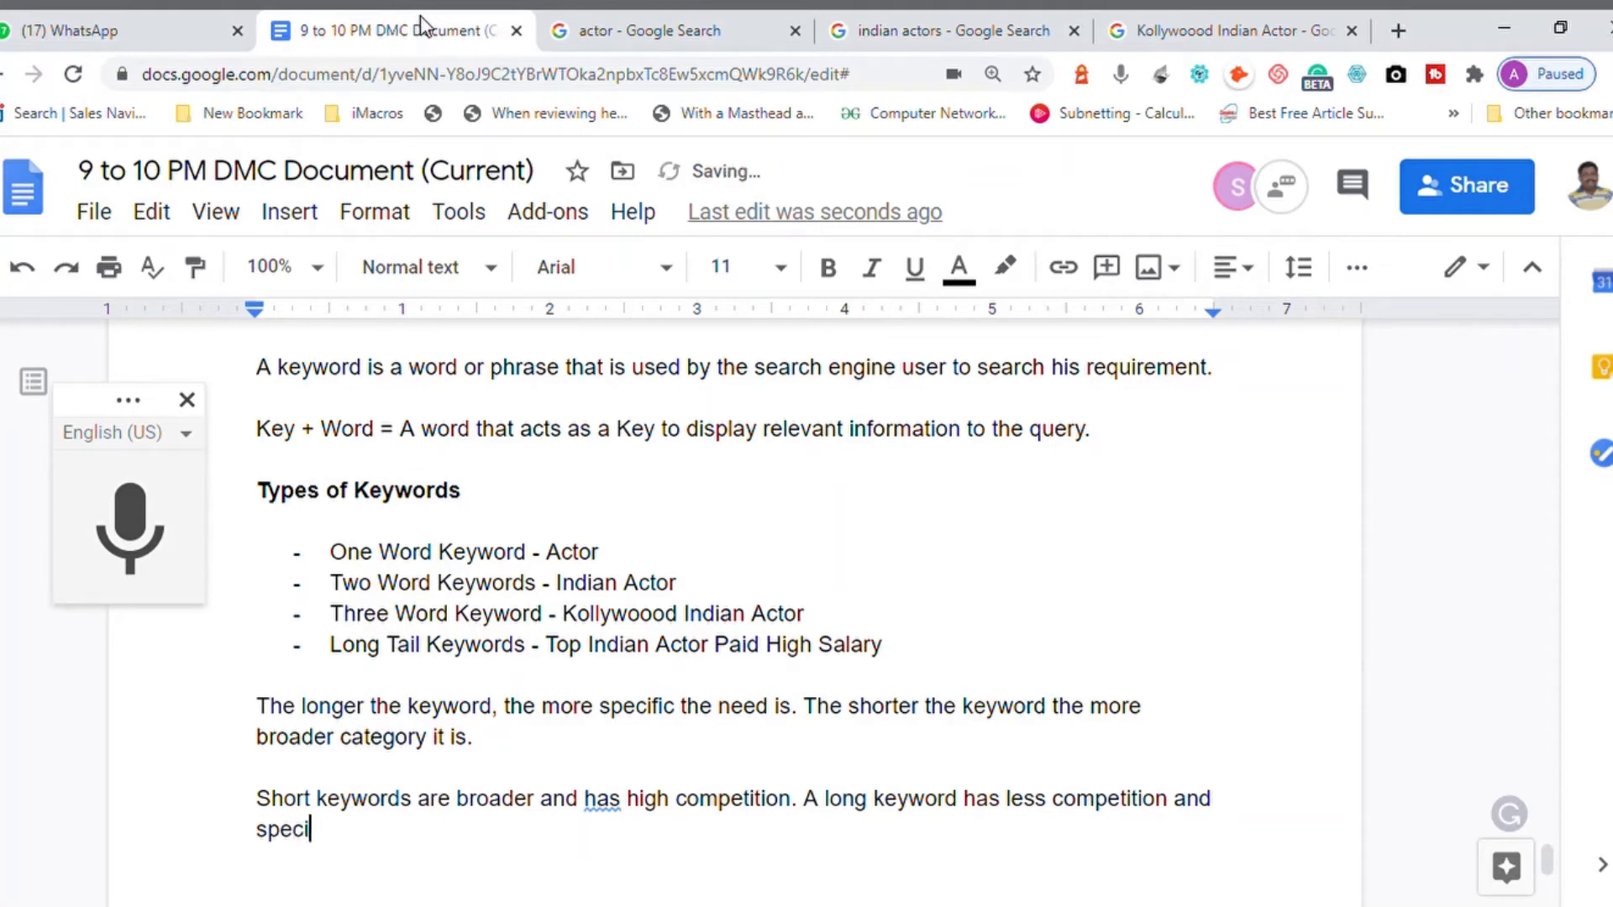
type("fic requirement.")
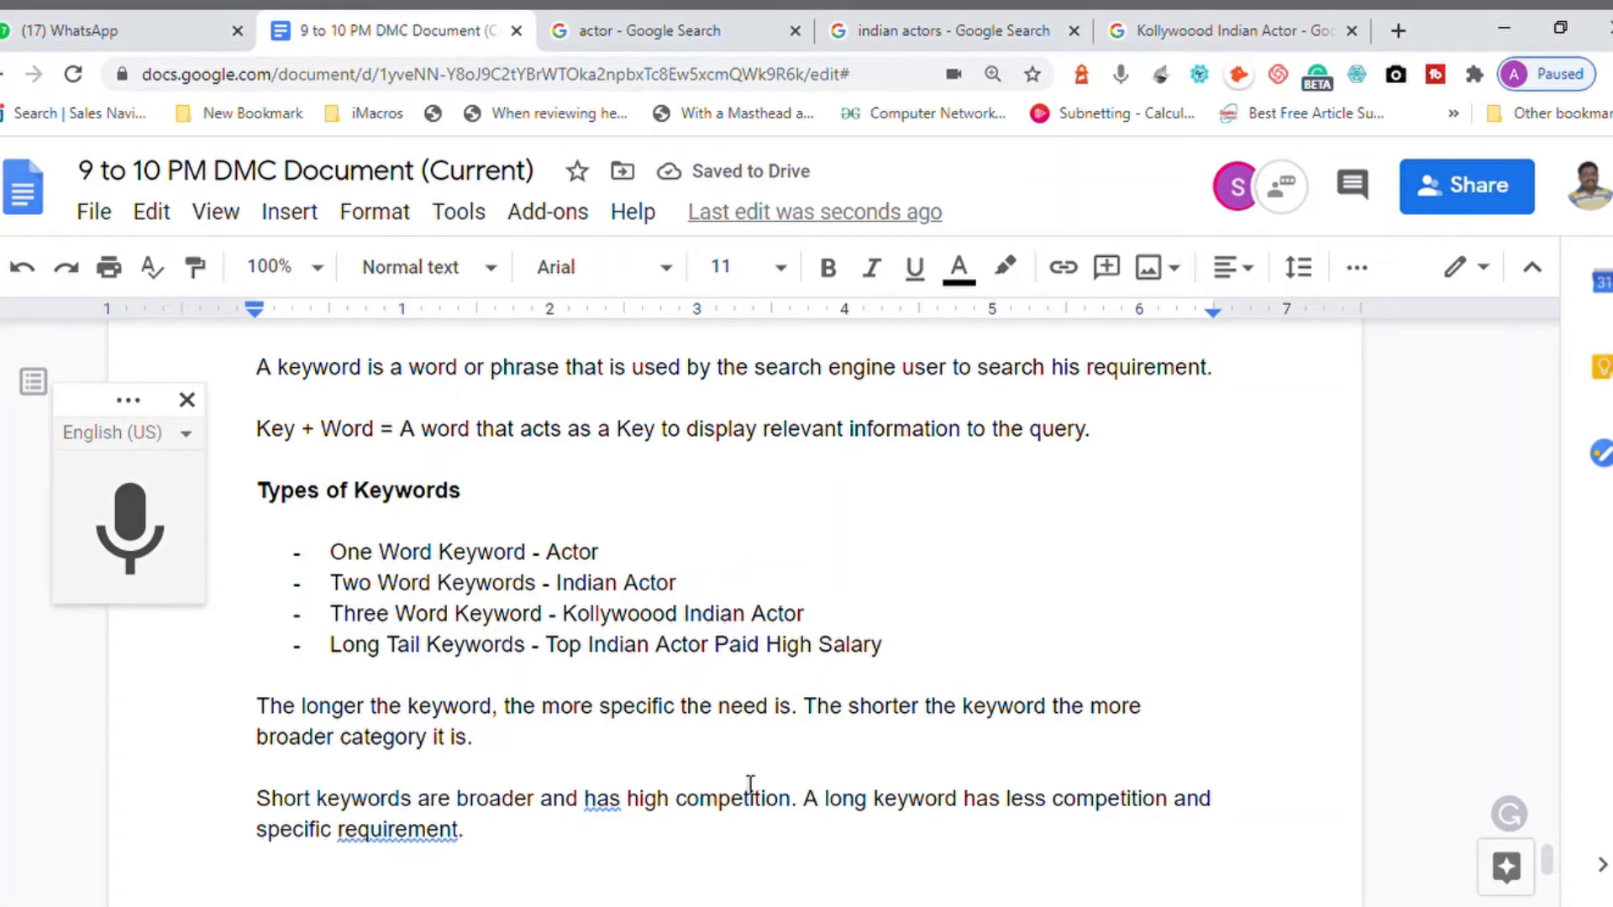
Apply the suggested grammar corrections "have" and "requirements" in the paragraph about short and long keywords
double_click(618, 805)
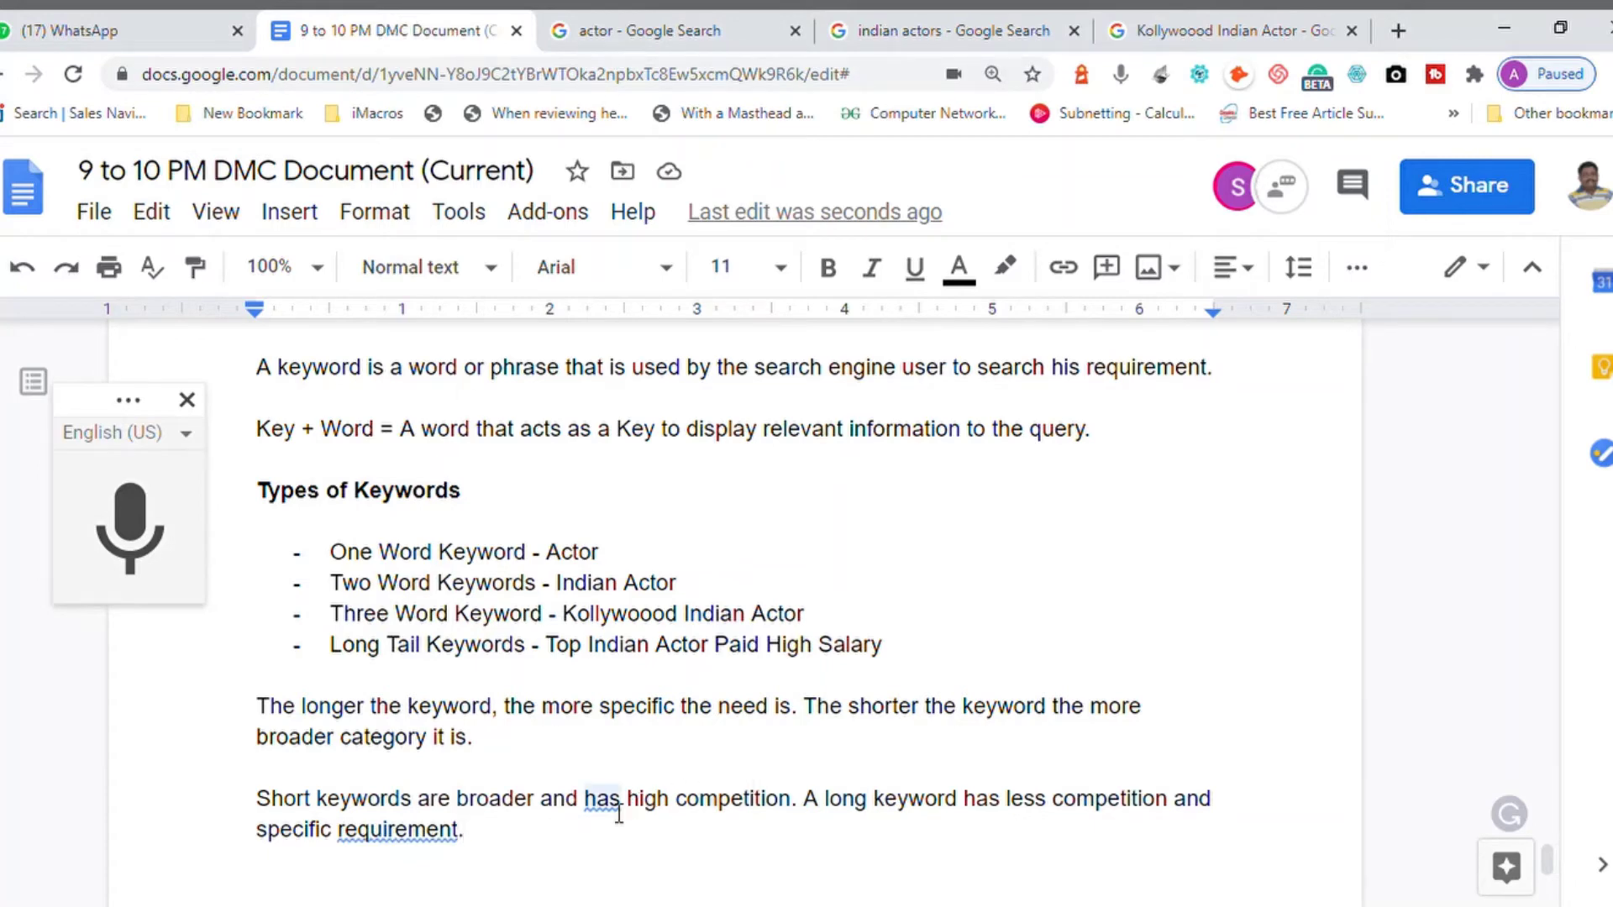
right_click(619, 813)
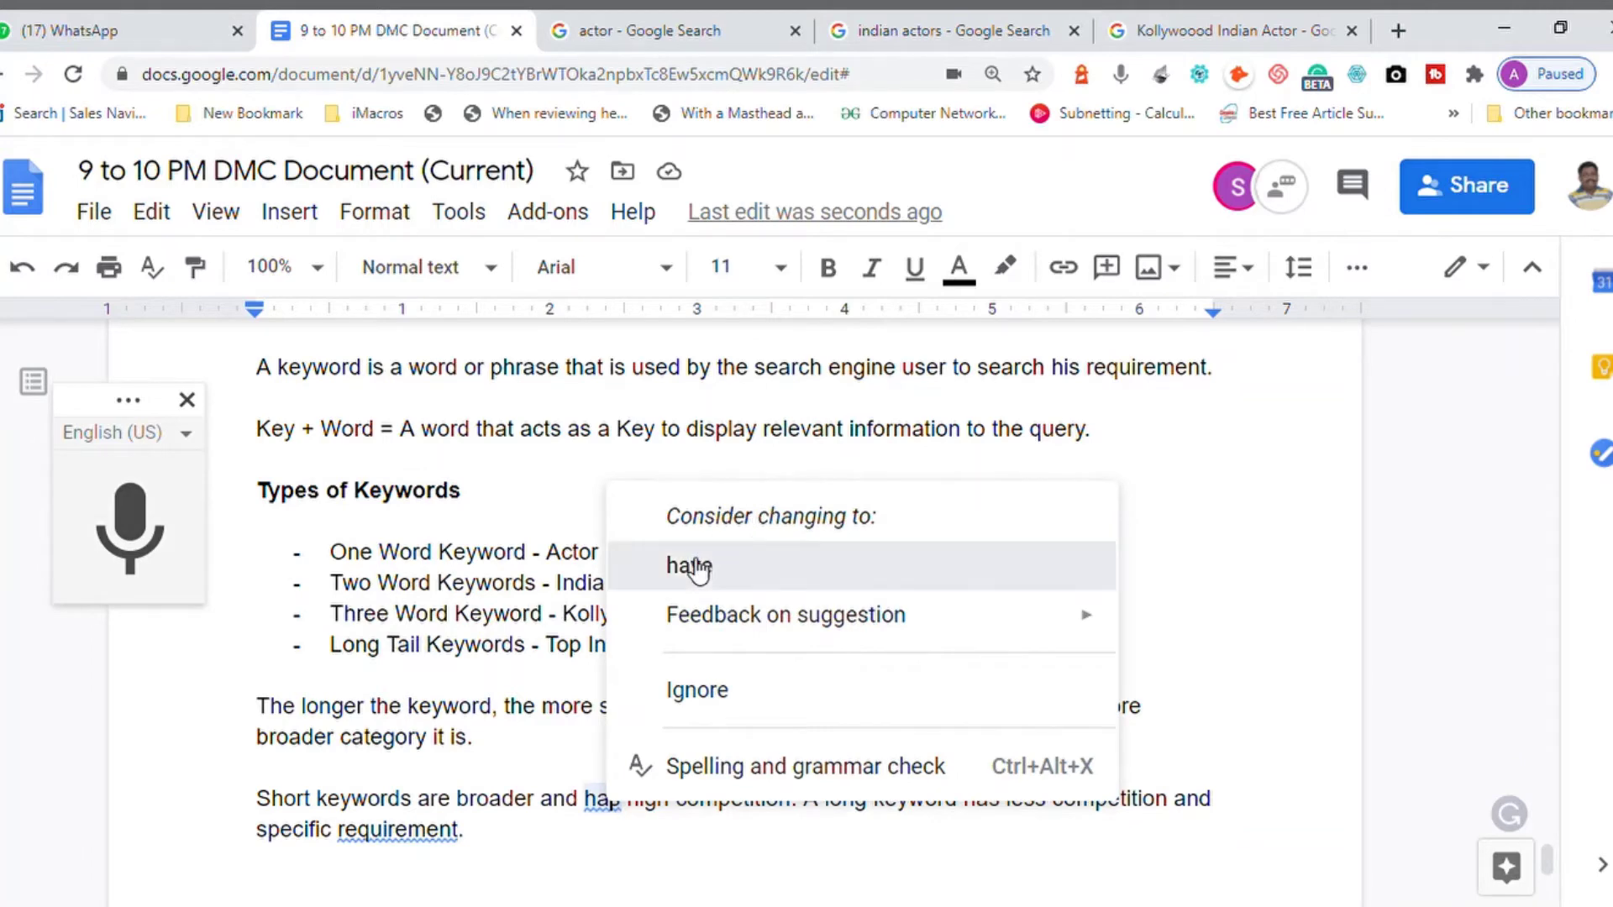
left_click(694, 566)
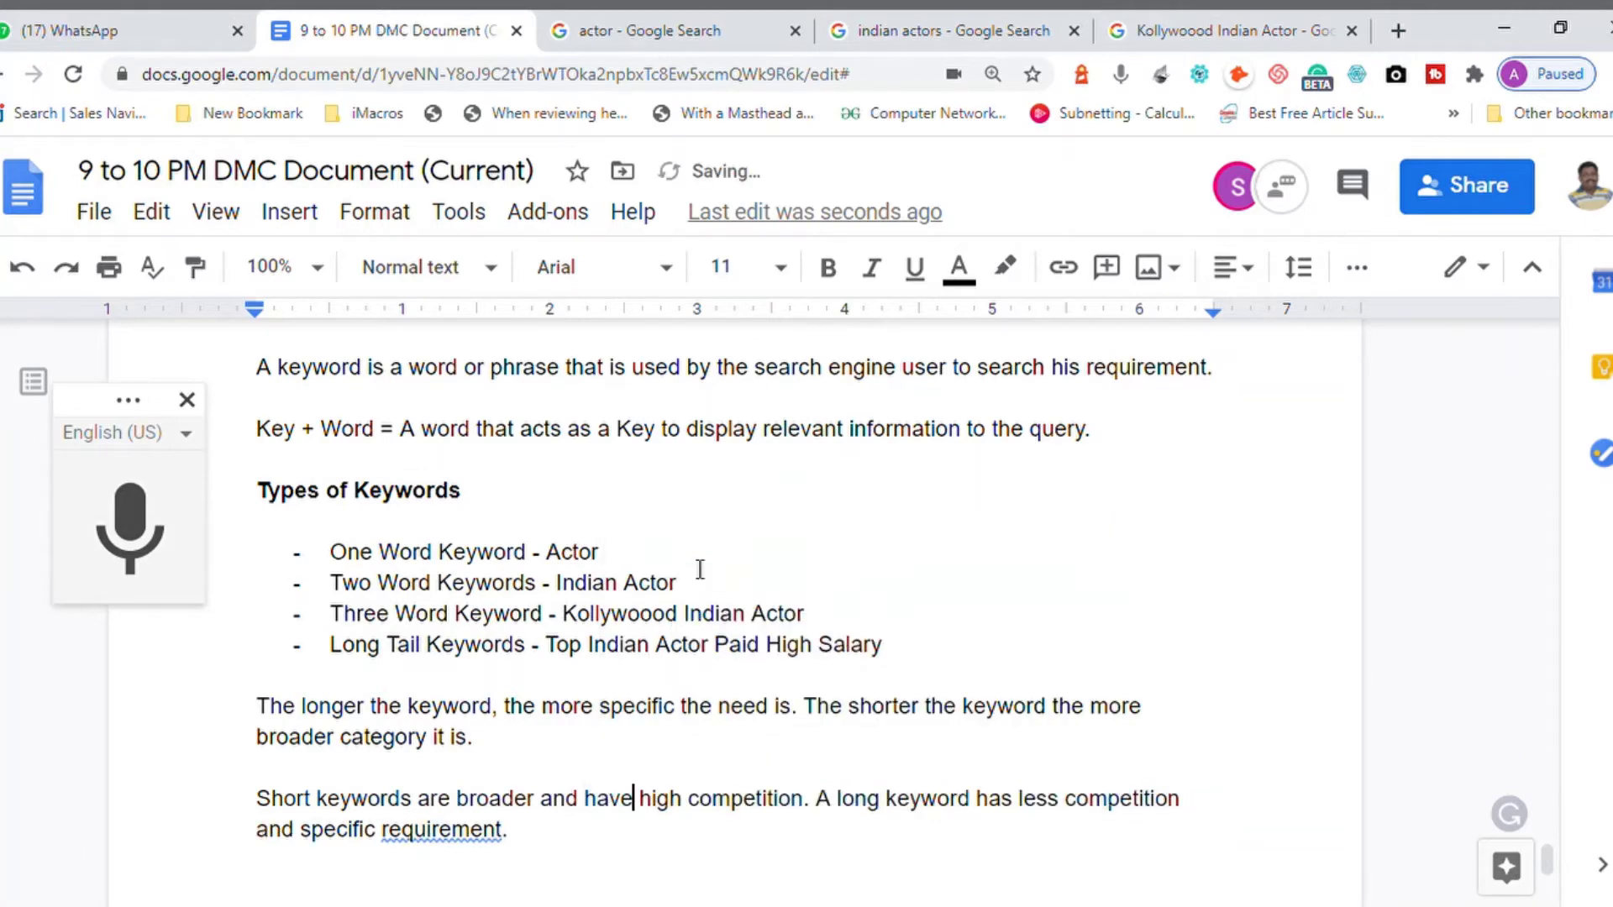
left_click(468, 831)
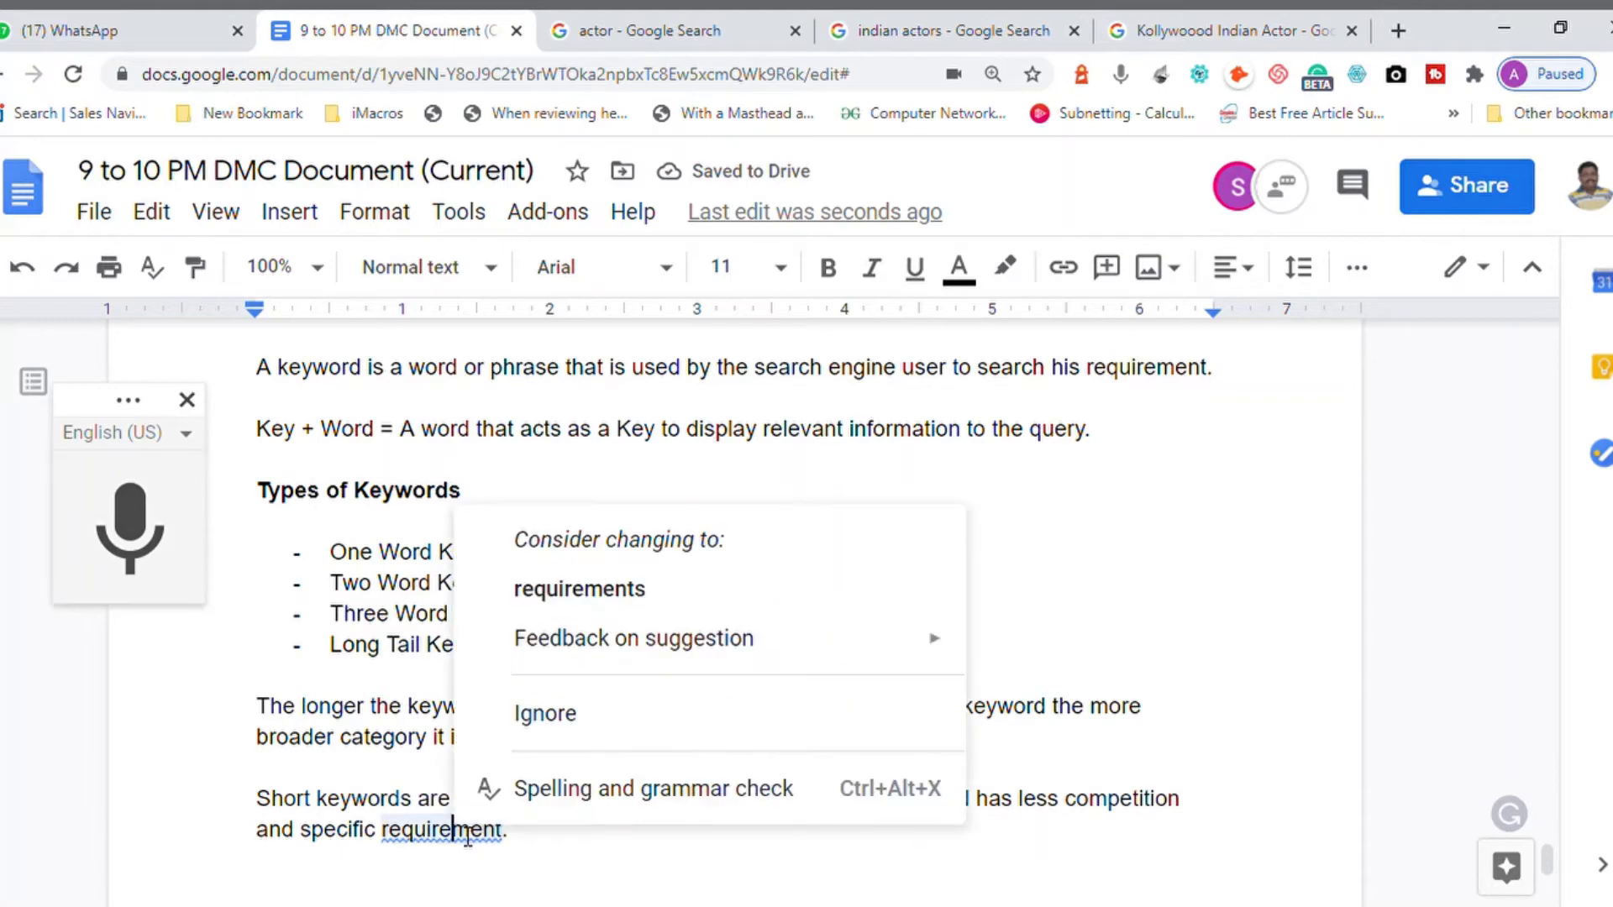
left_click(605, 590)
Add a new paragraph below: "In the process of keyword research, we will identify the list keywords that has specific requirement and demand."
key("End")
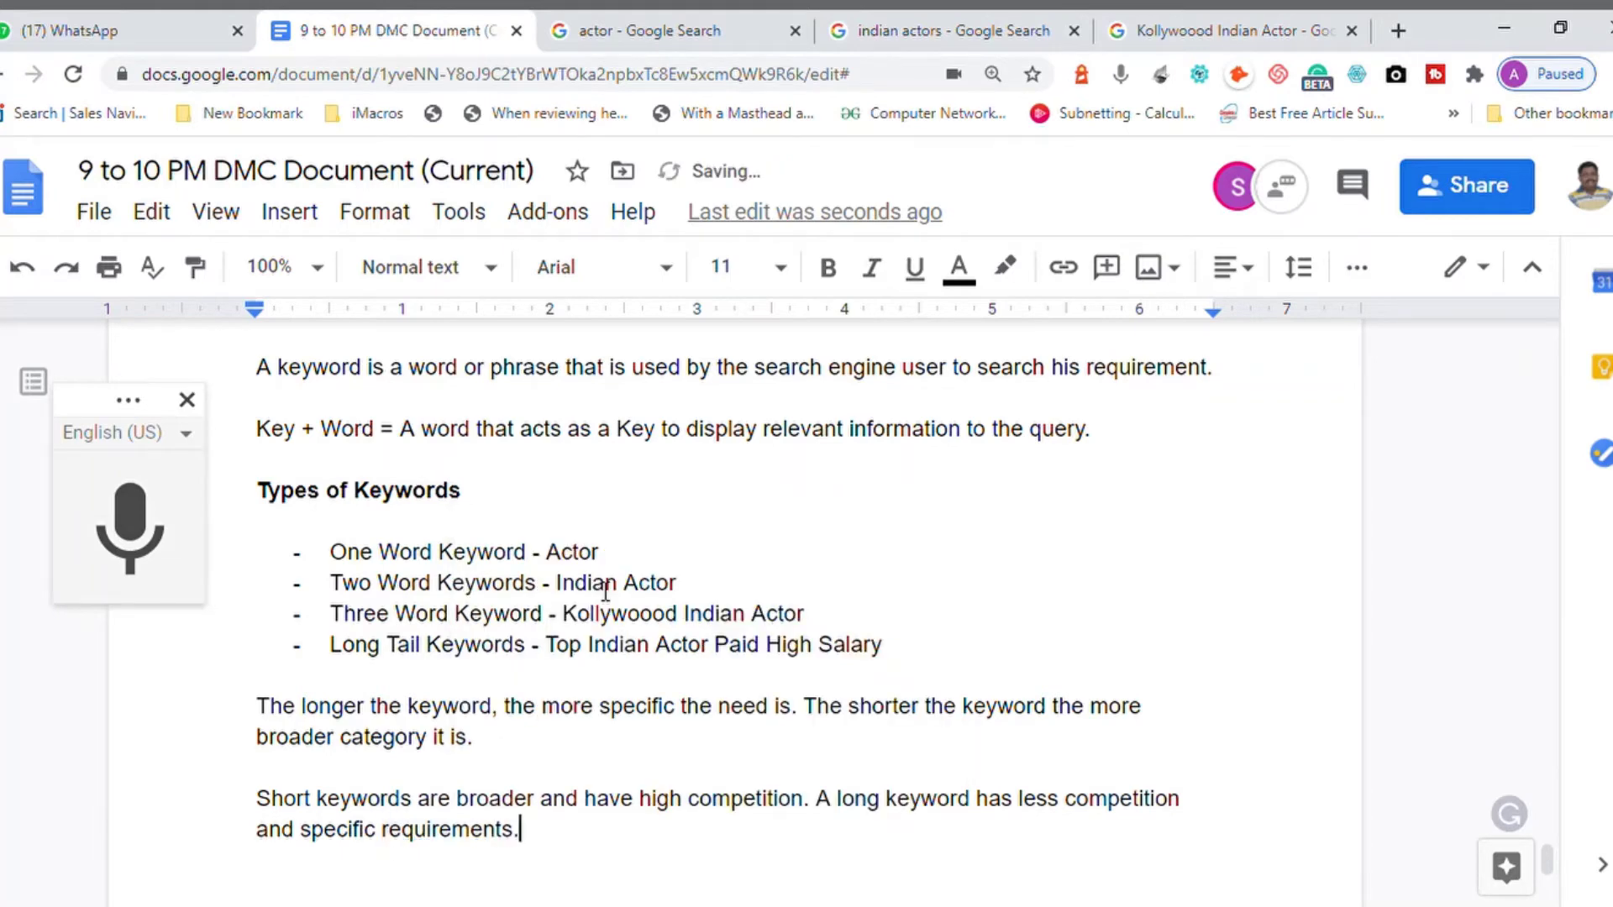
key("Return")
key("Return")
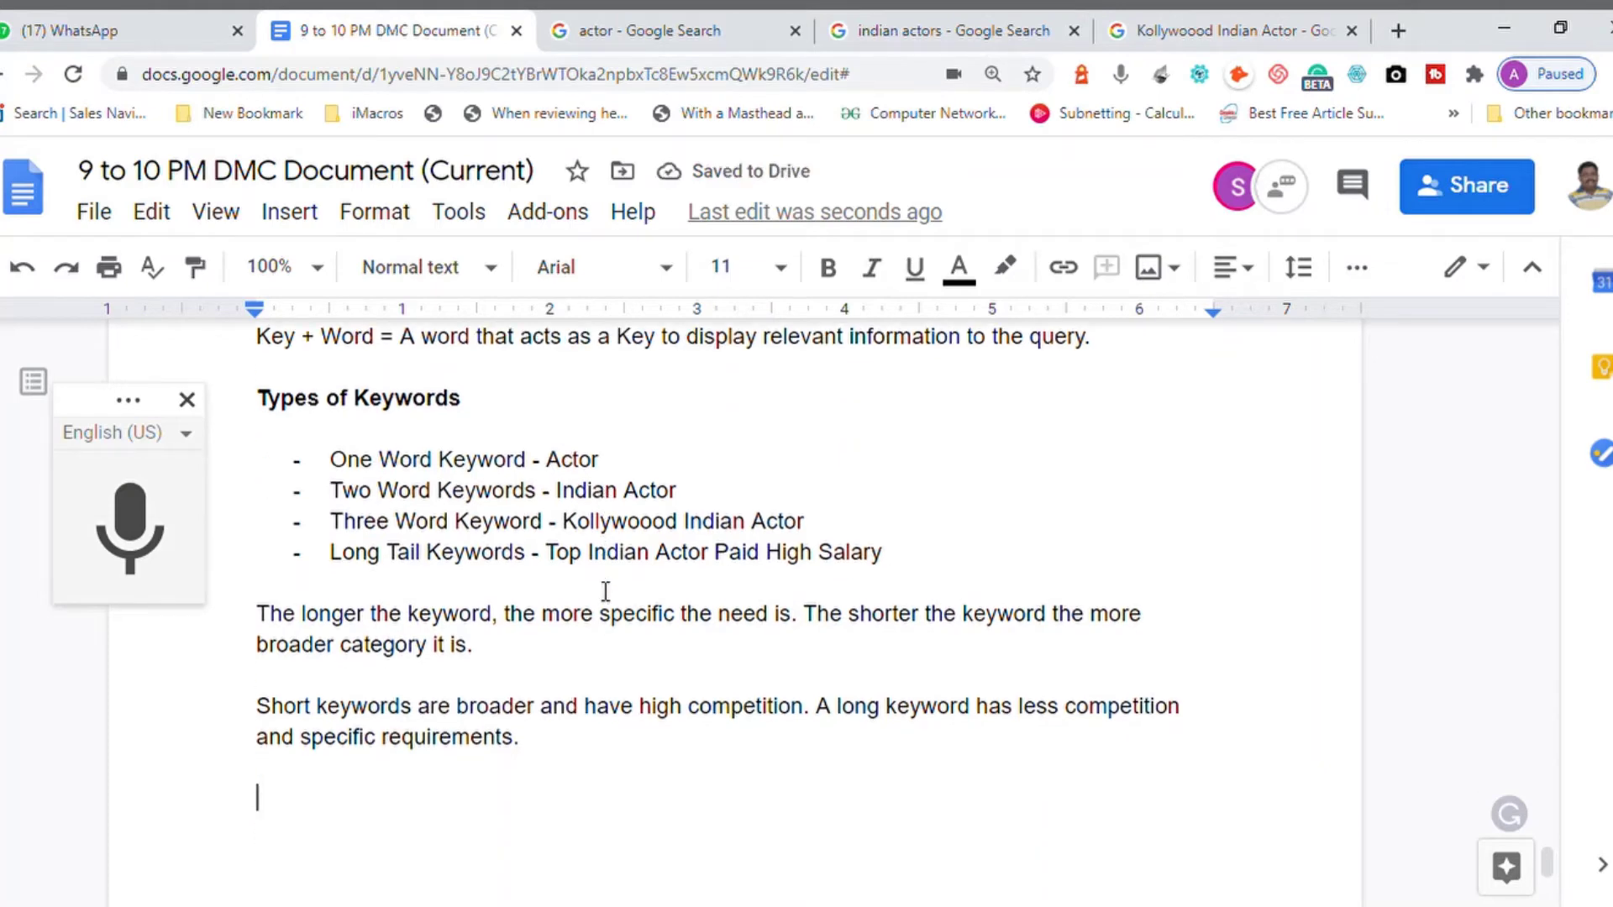
type("In ")
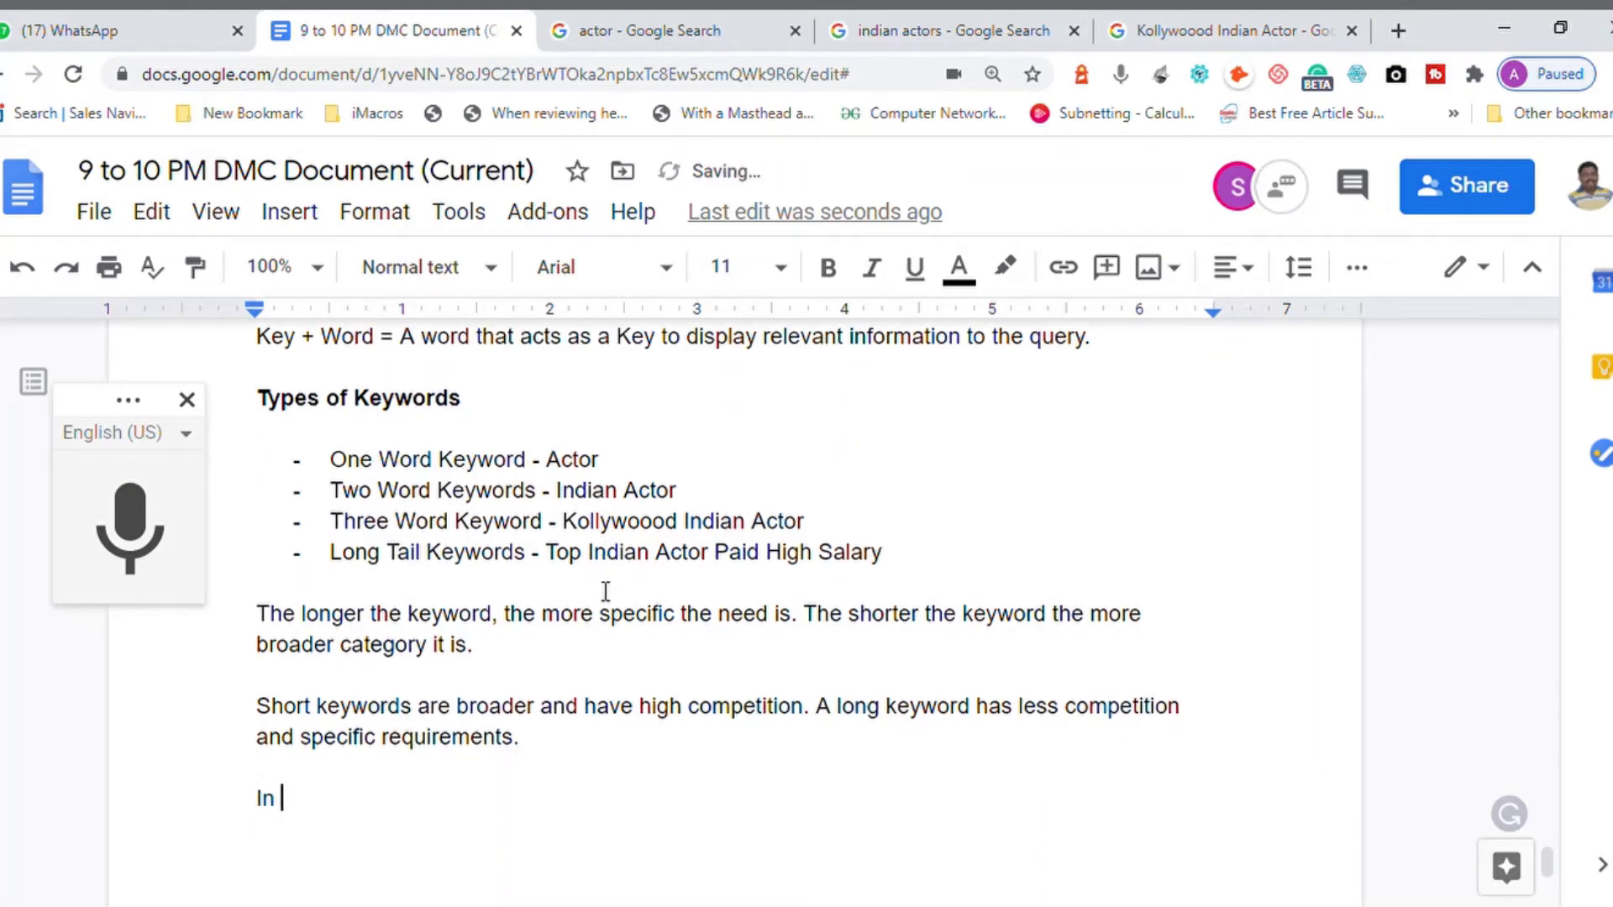
type("the process o")
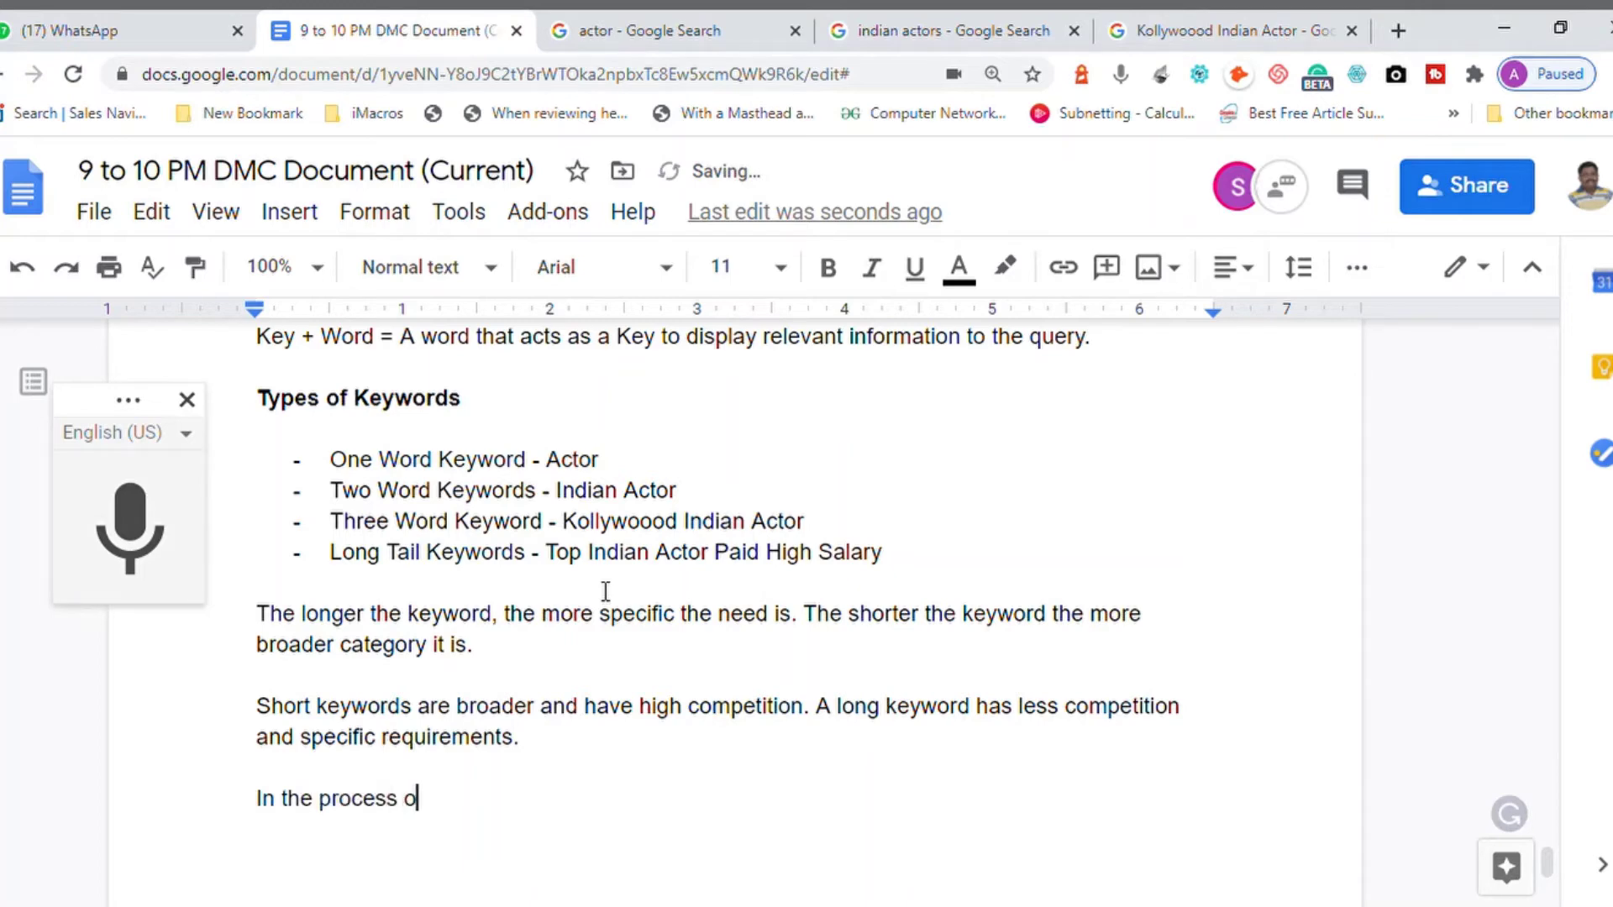
type("f keyword re")
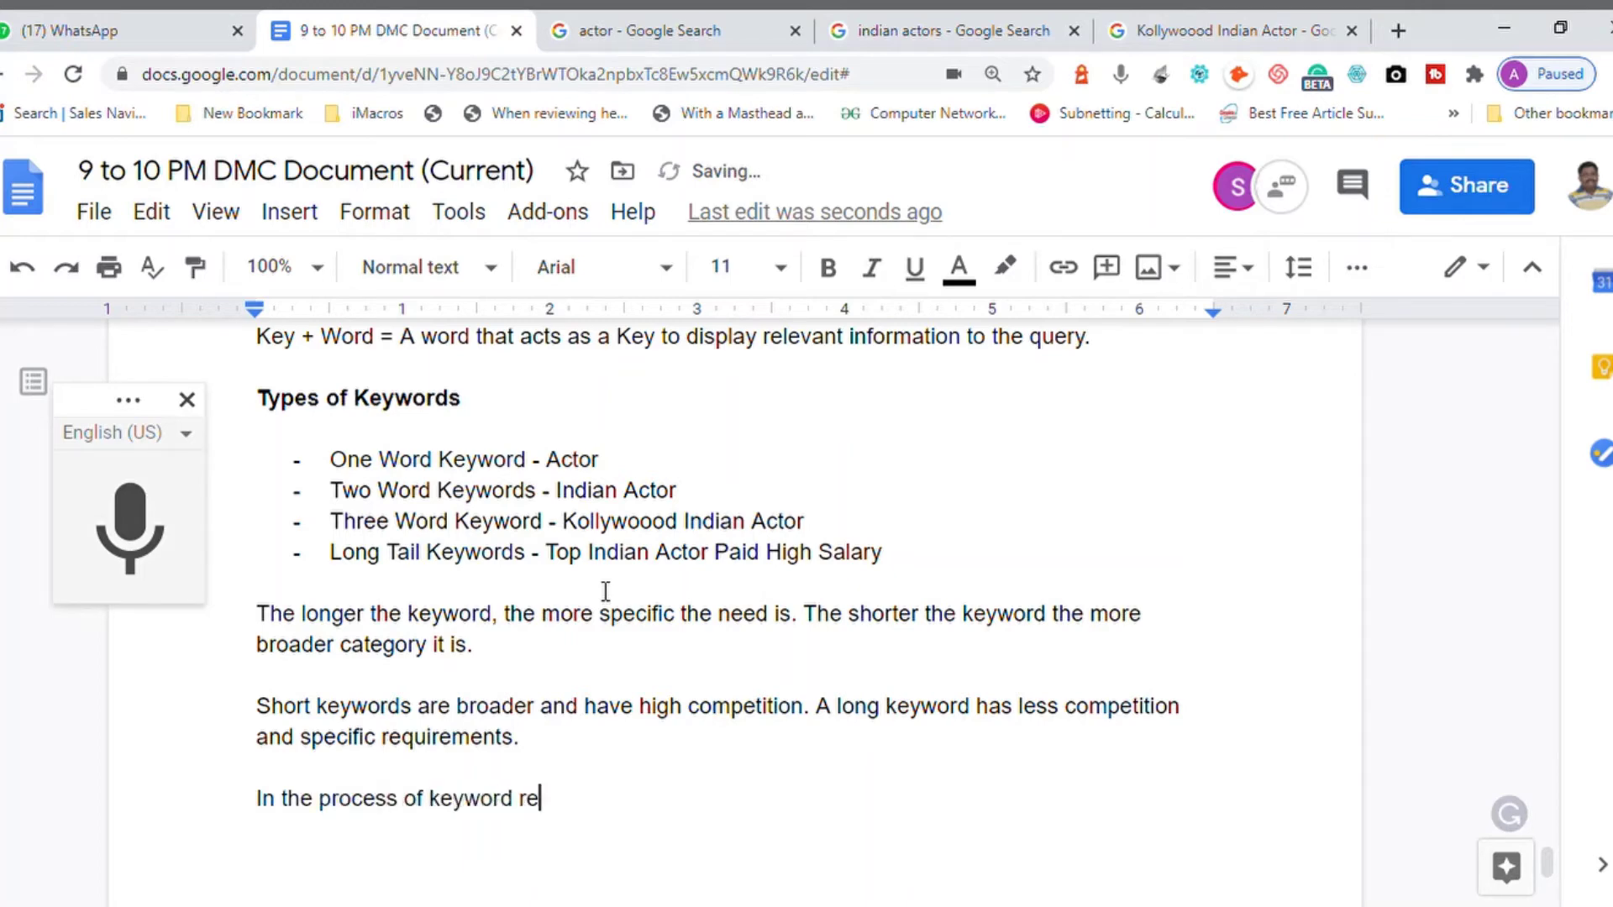
type("search, we will ")
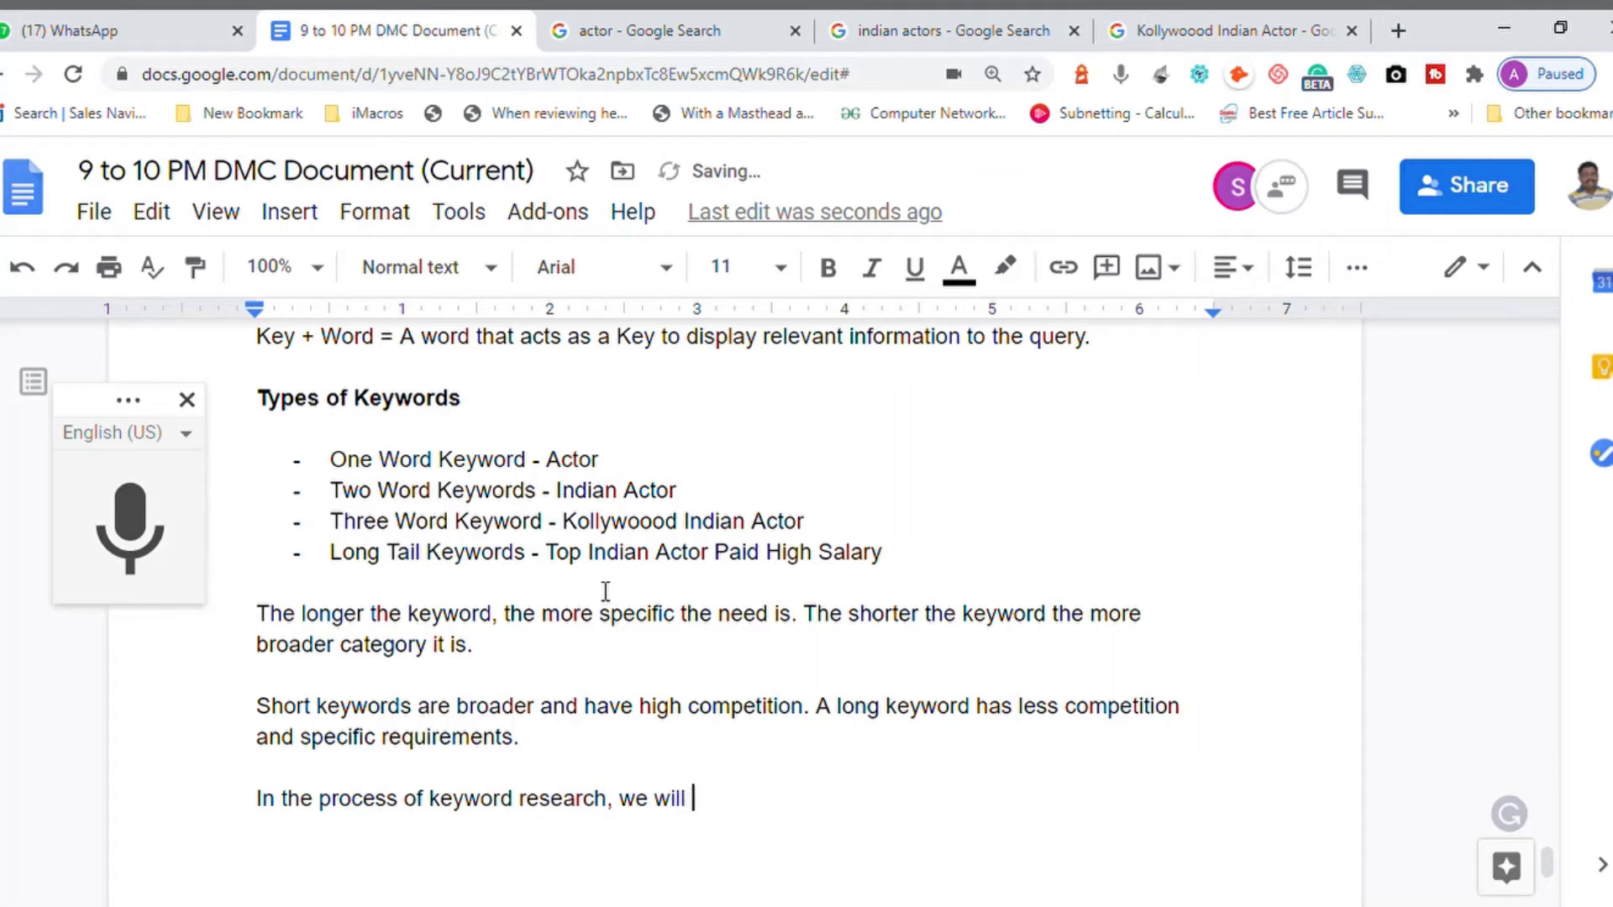
type("identify th")
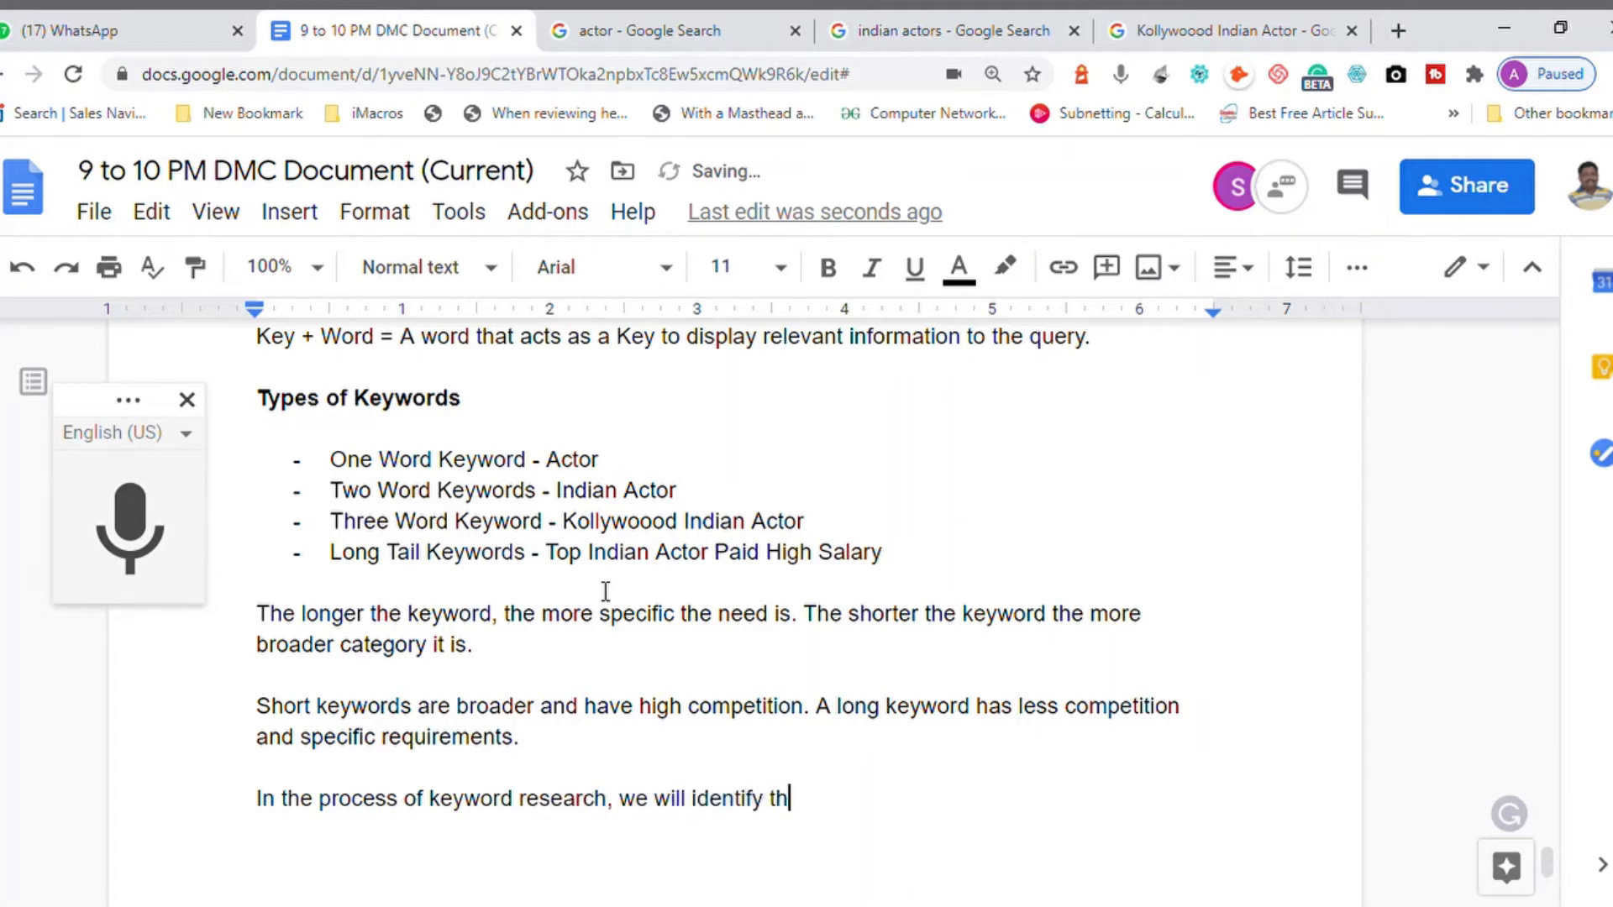
type("e list keywords")
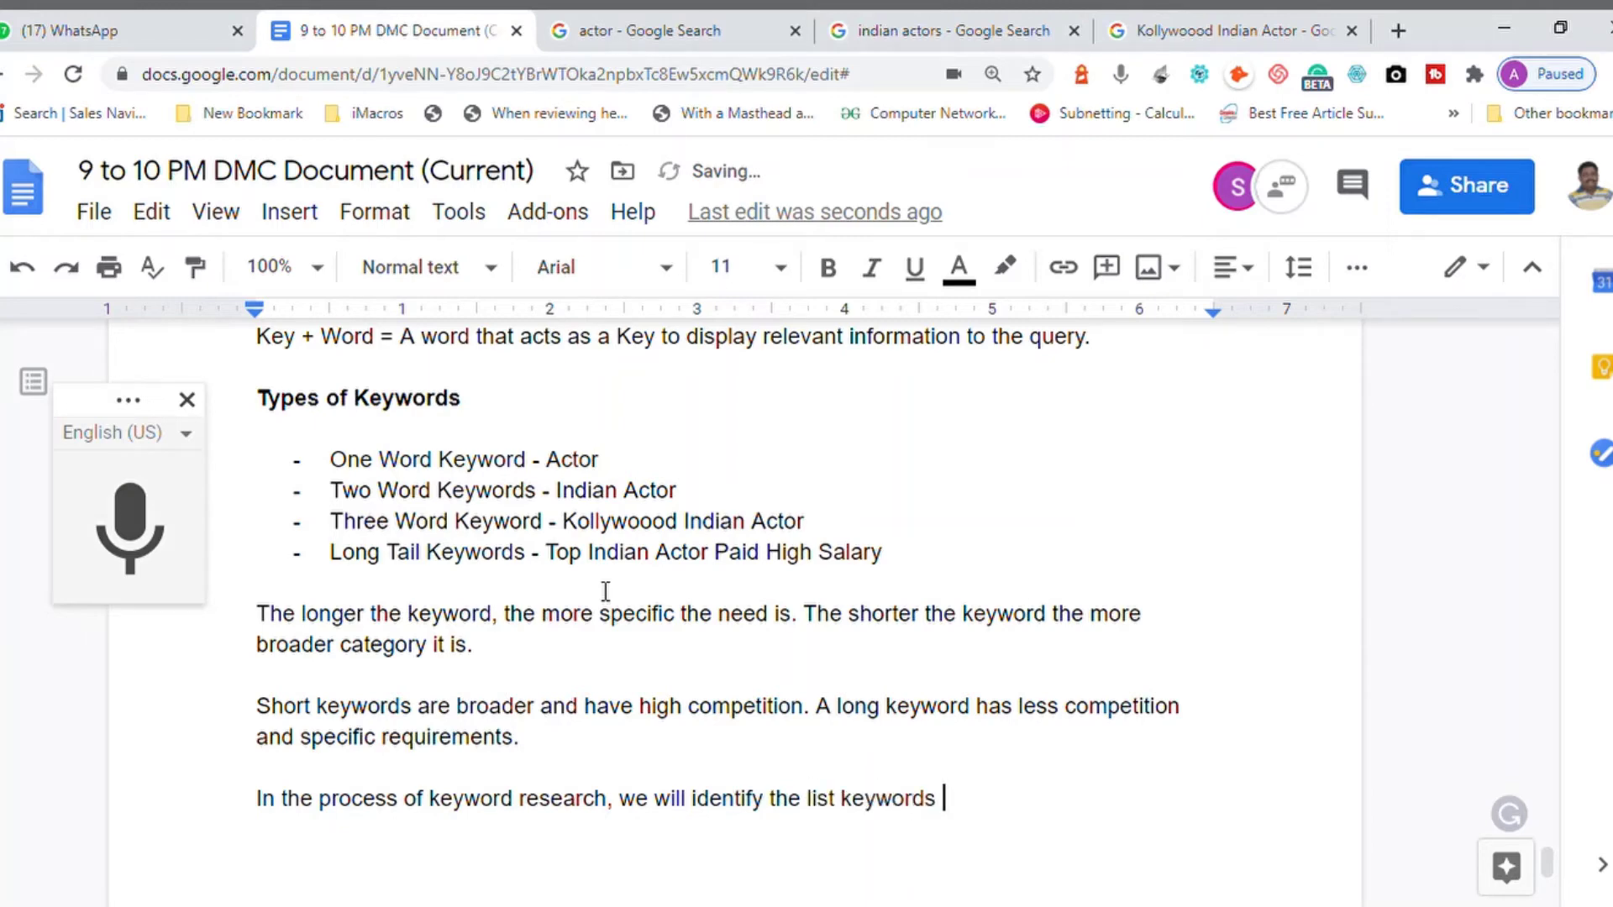
type(" that has specific req")
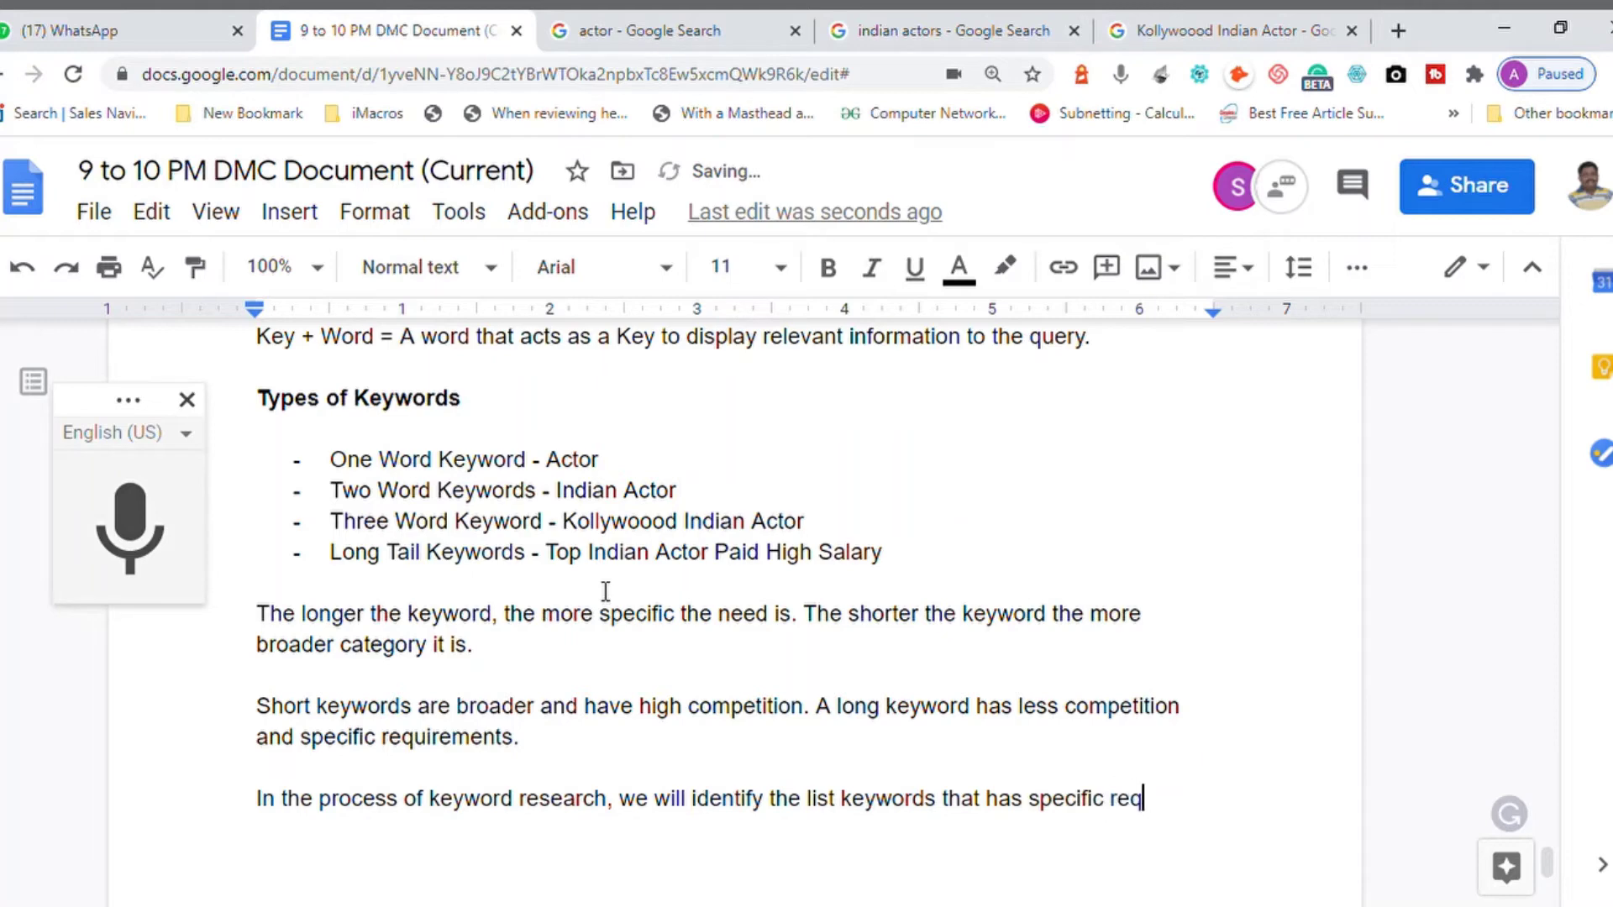
type("uirement ")
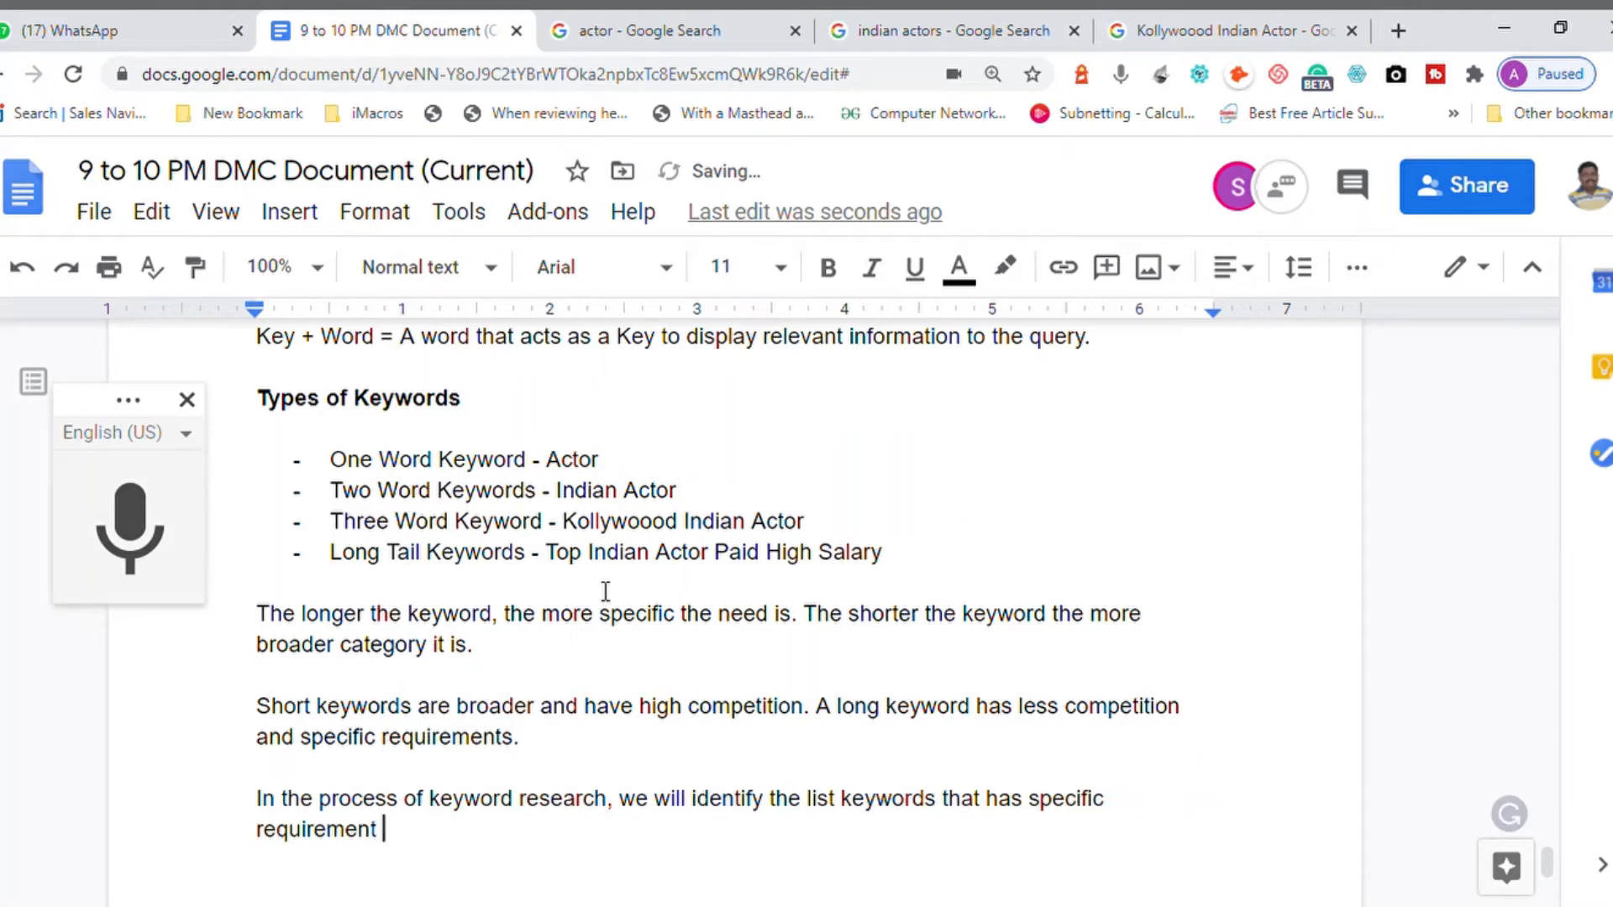
type("and demand.")
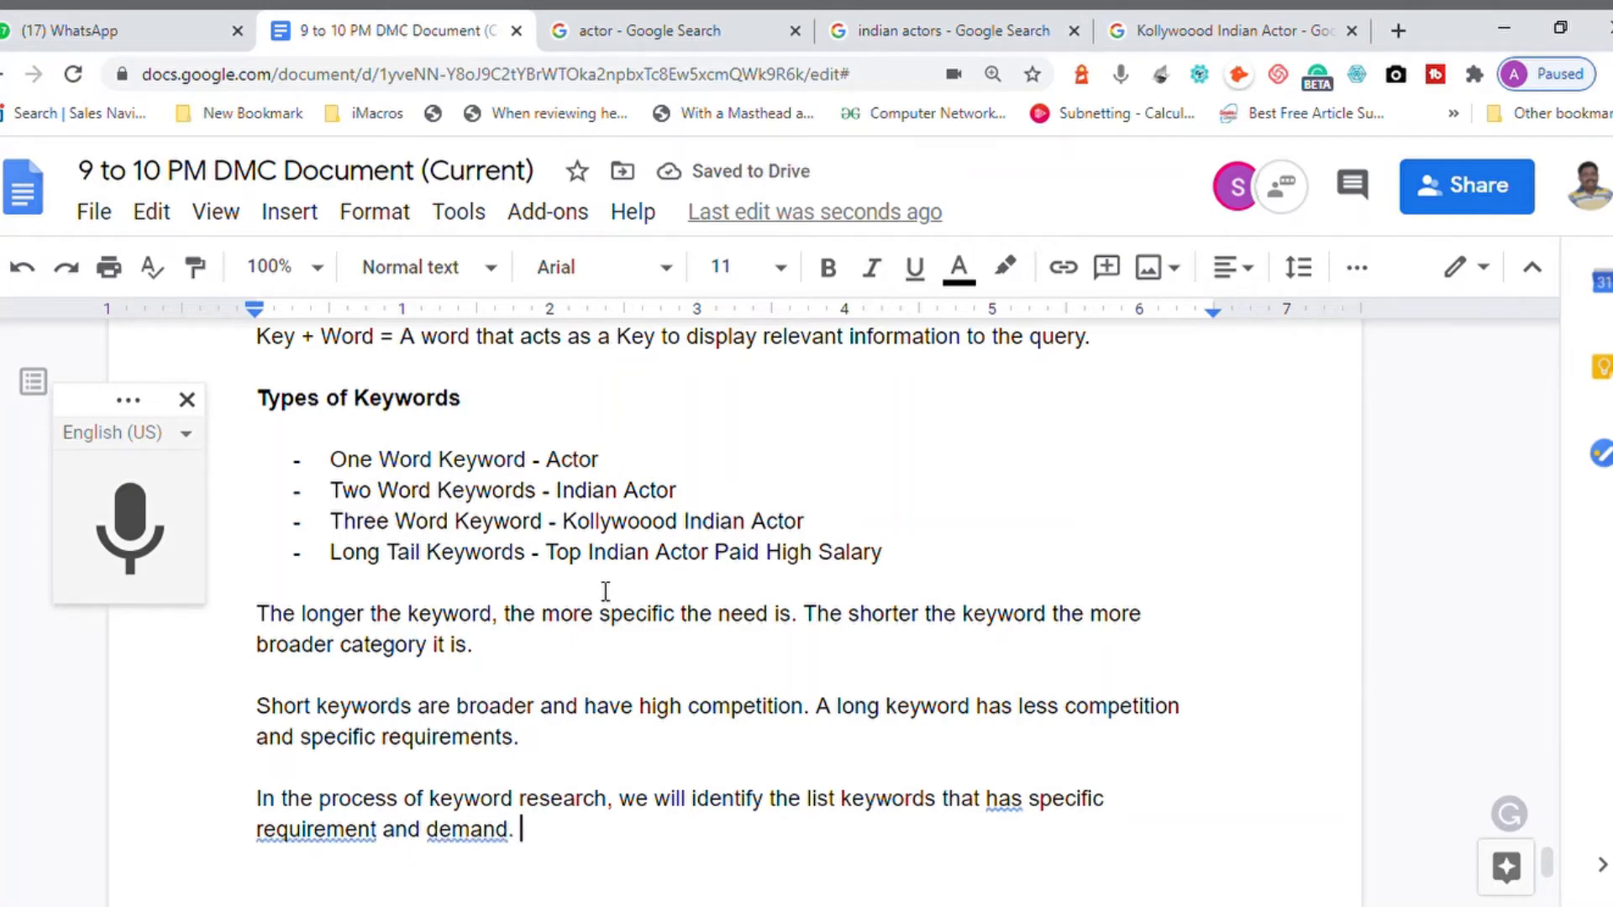
Apply the suggested corrections "have" and "requirements" in the keyword research paragraph, and start a new empty paragraph below it
left_click(1012, 813)
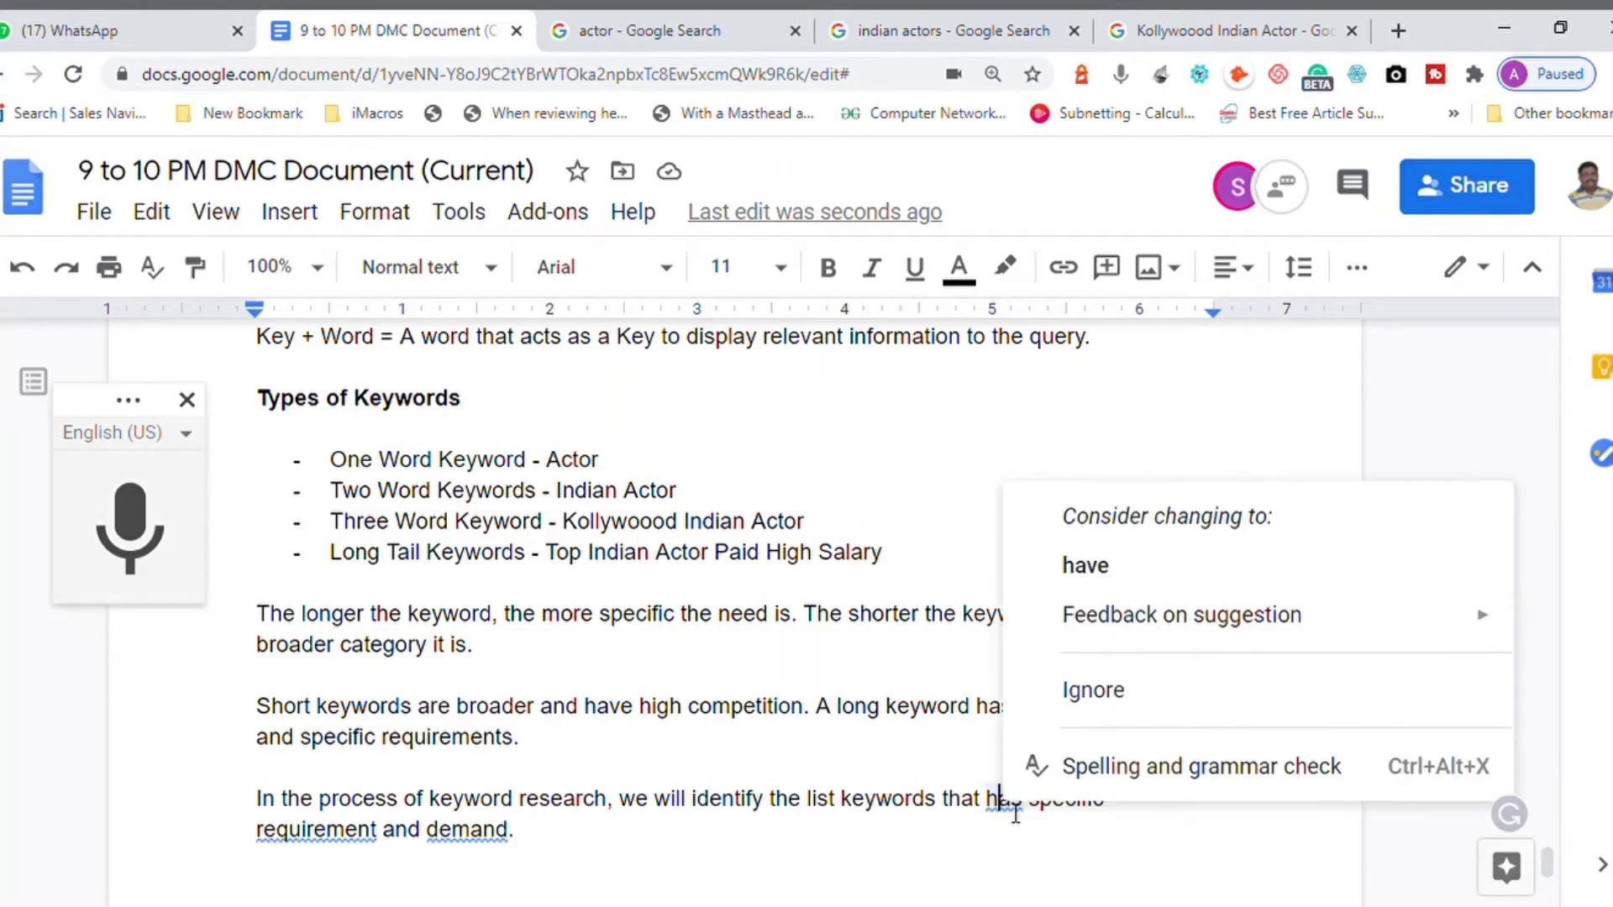
left_click(1086, 566)
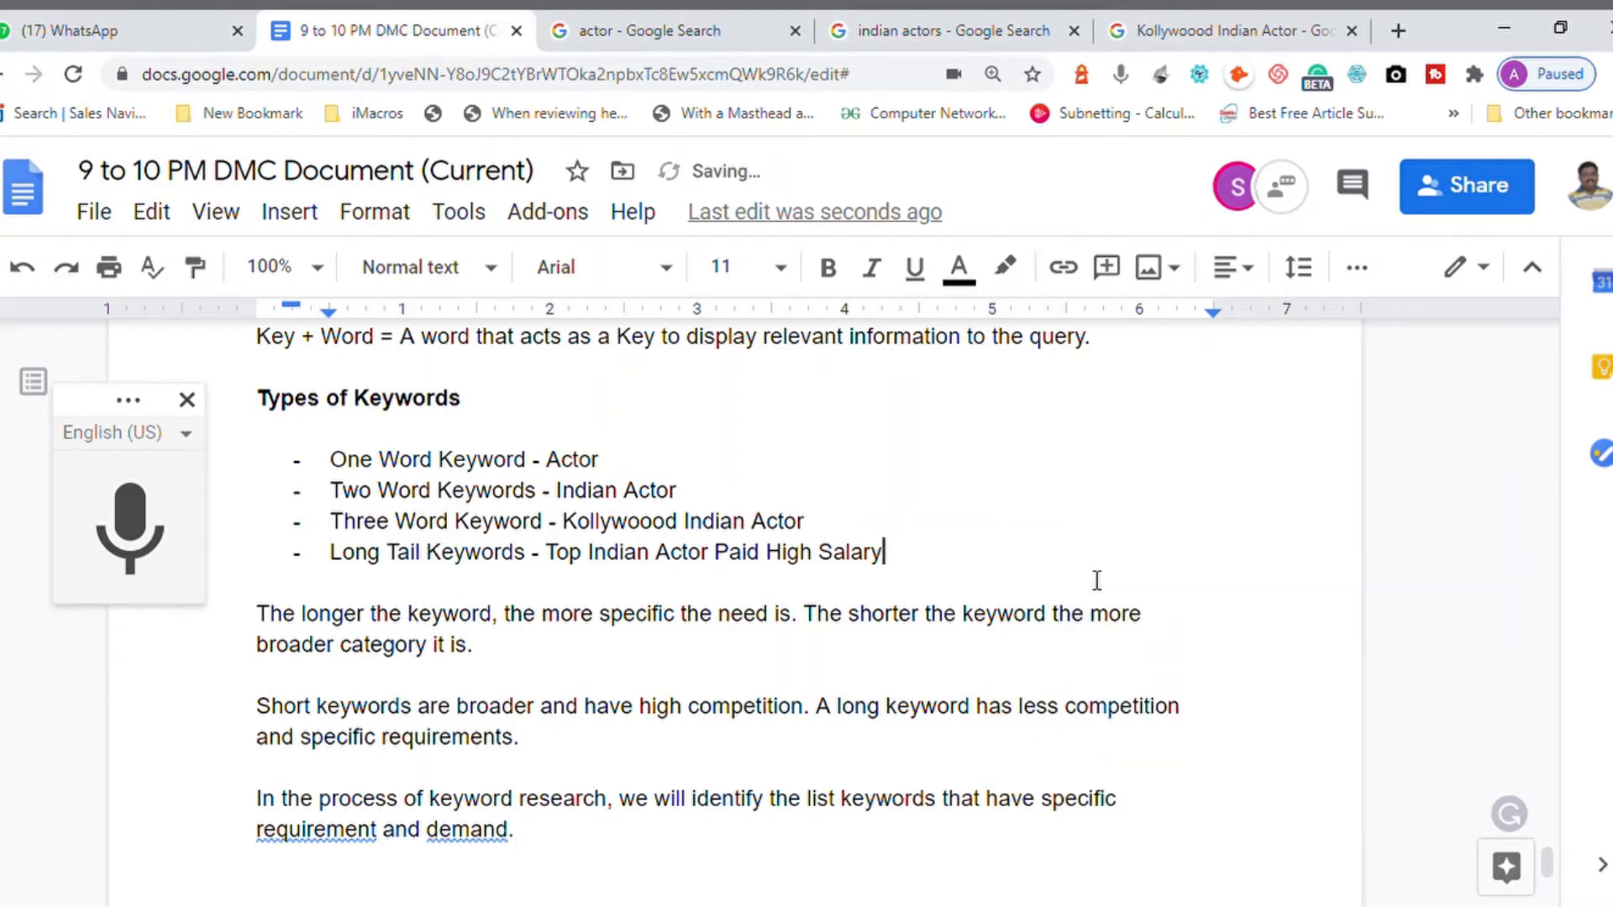
left_click(336, 831)
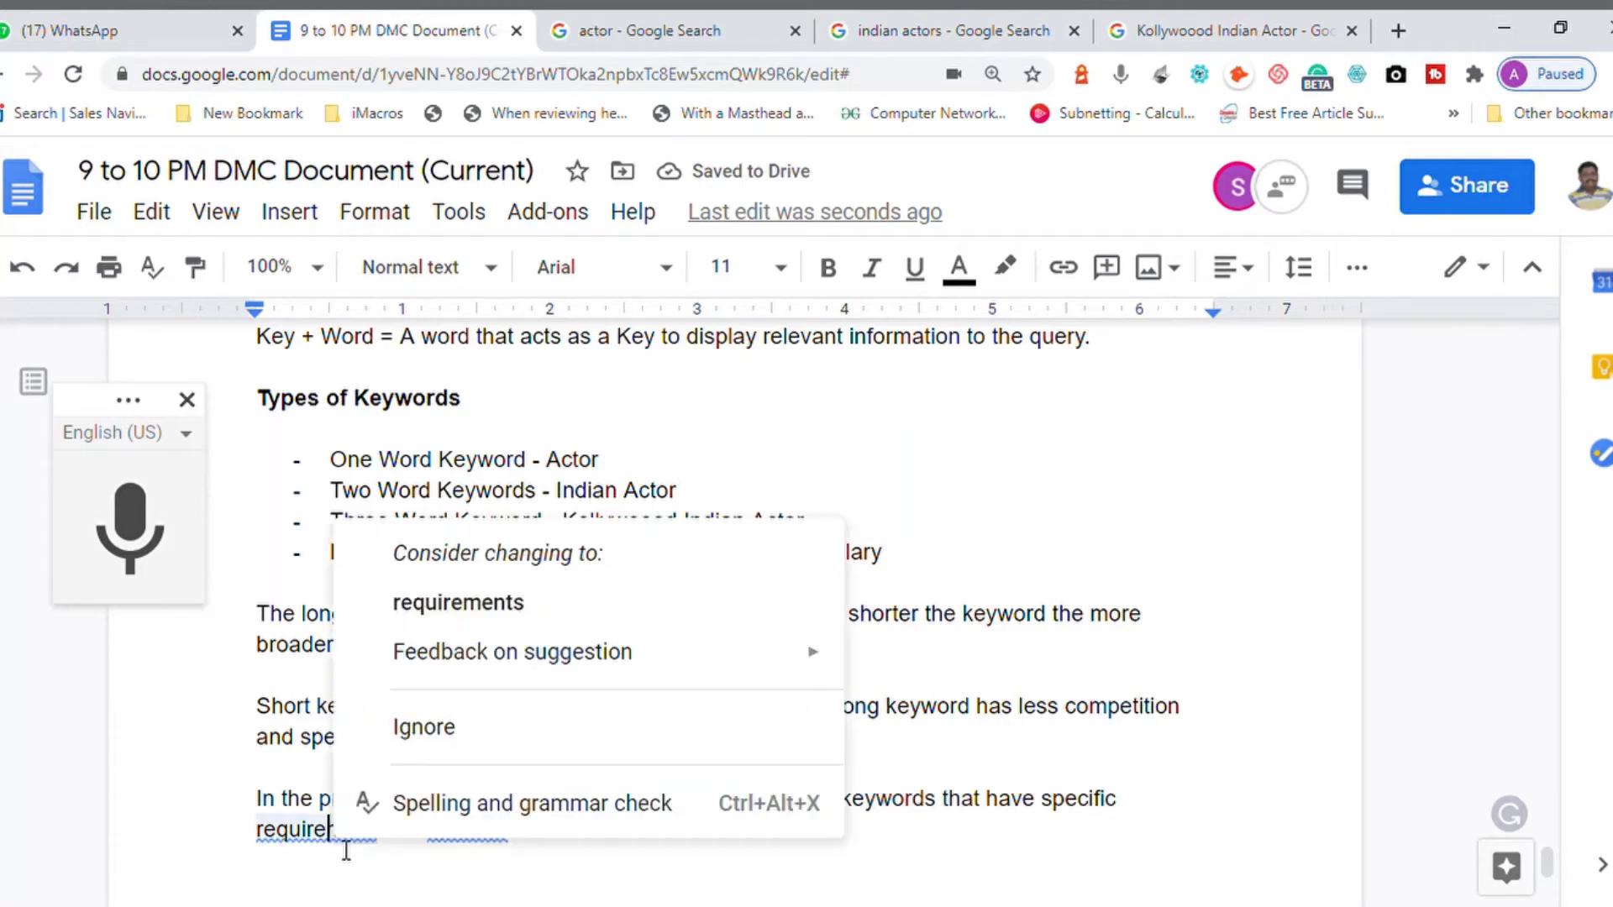
left_click(505, 593)
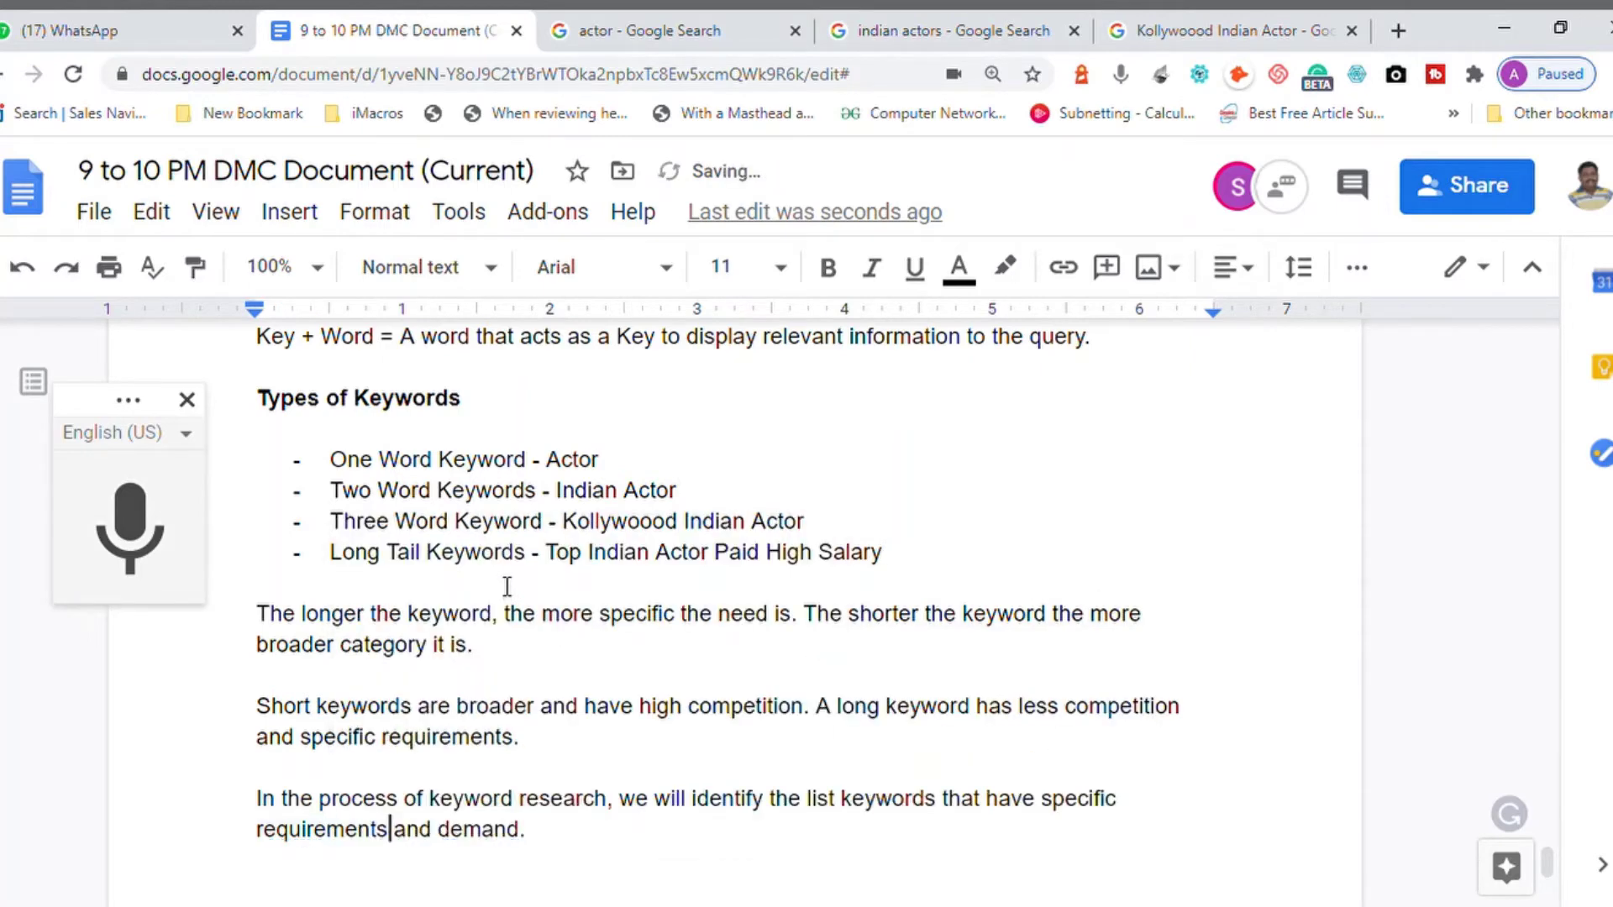
left_click(655, 849)
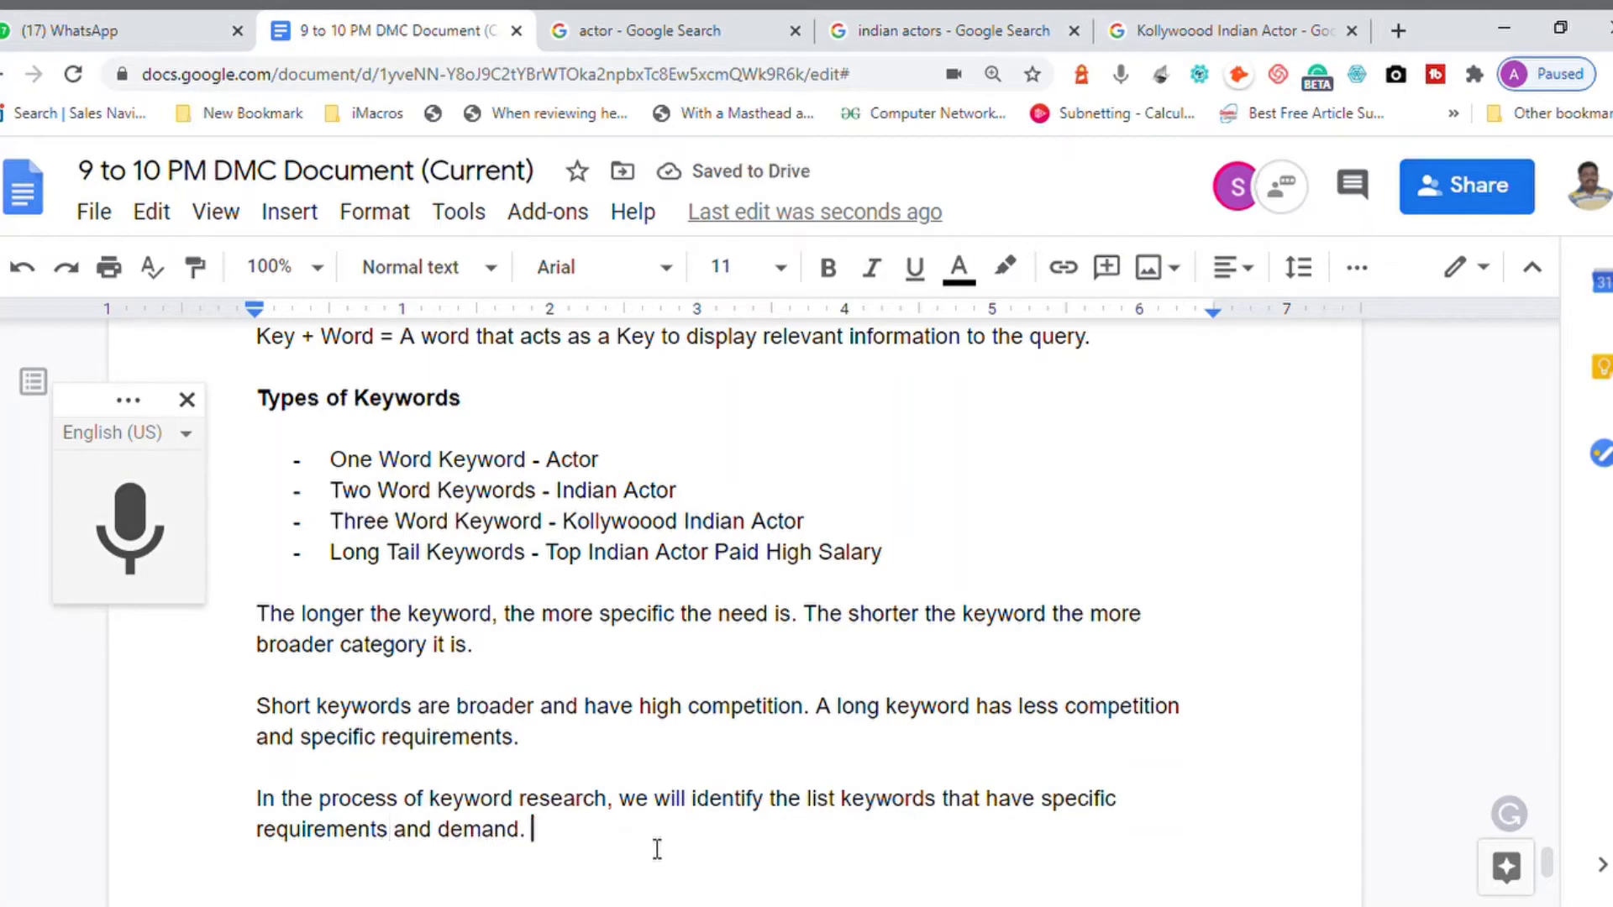
key("Return")
key("Return")
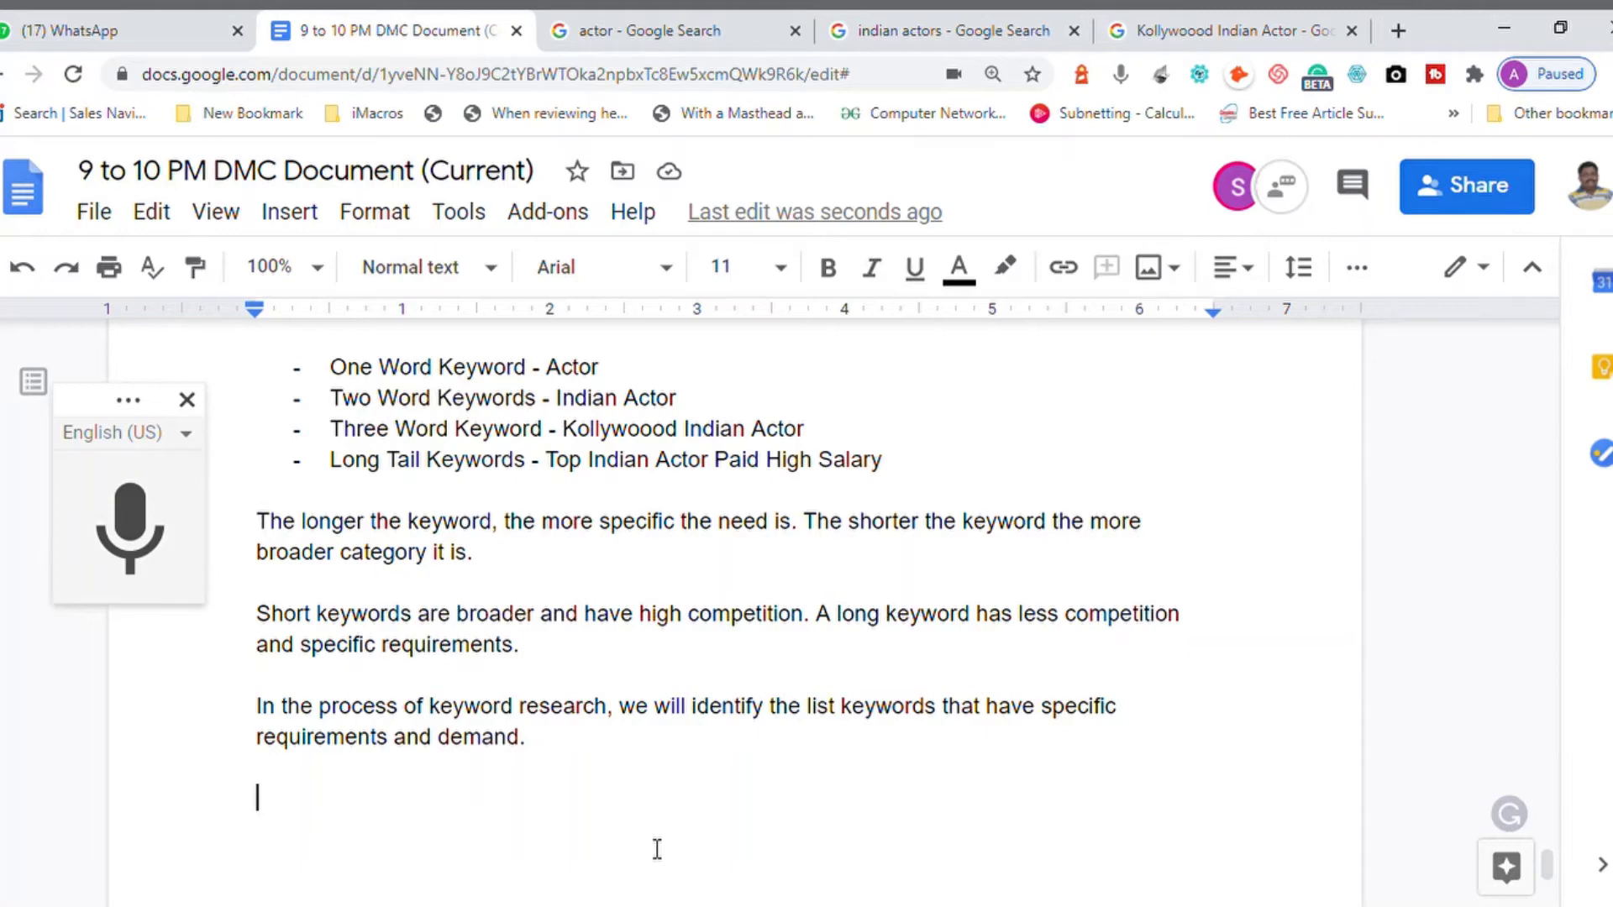
Write the heading "How to Identify the Keywords that are searched by the Search Engine User" in the empty paragraph
type("How to ")
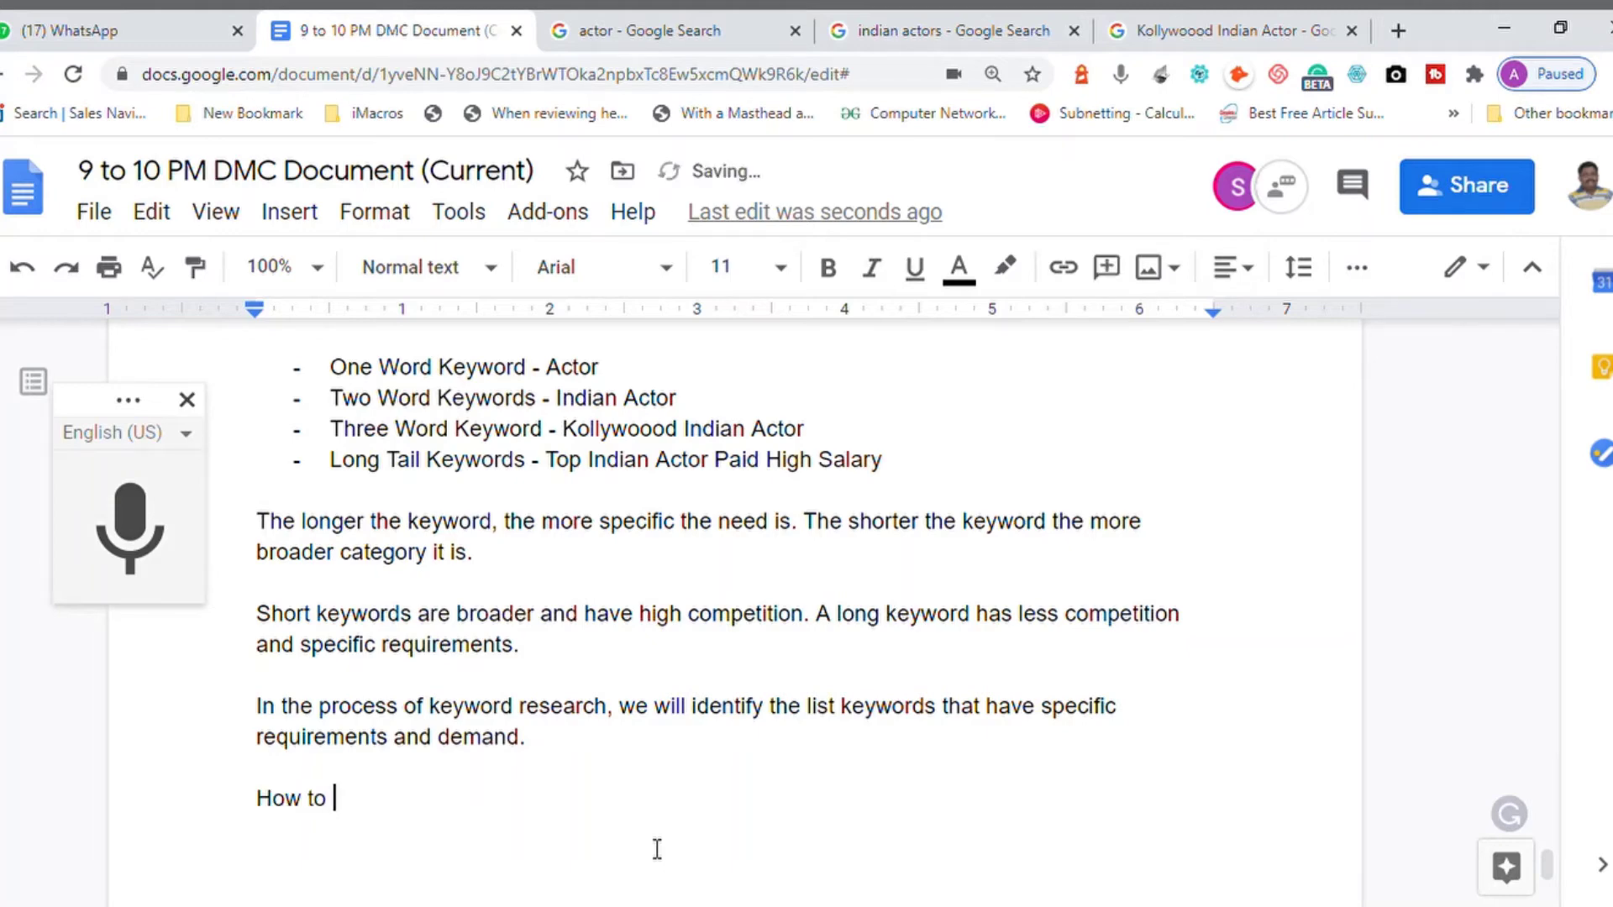
type("Iden")
key("BackSpace")
type("dentify the ")
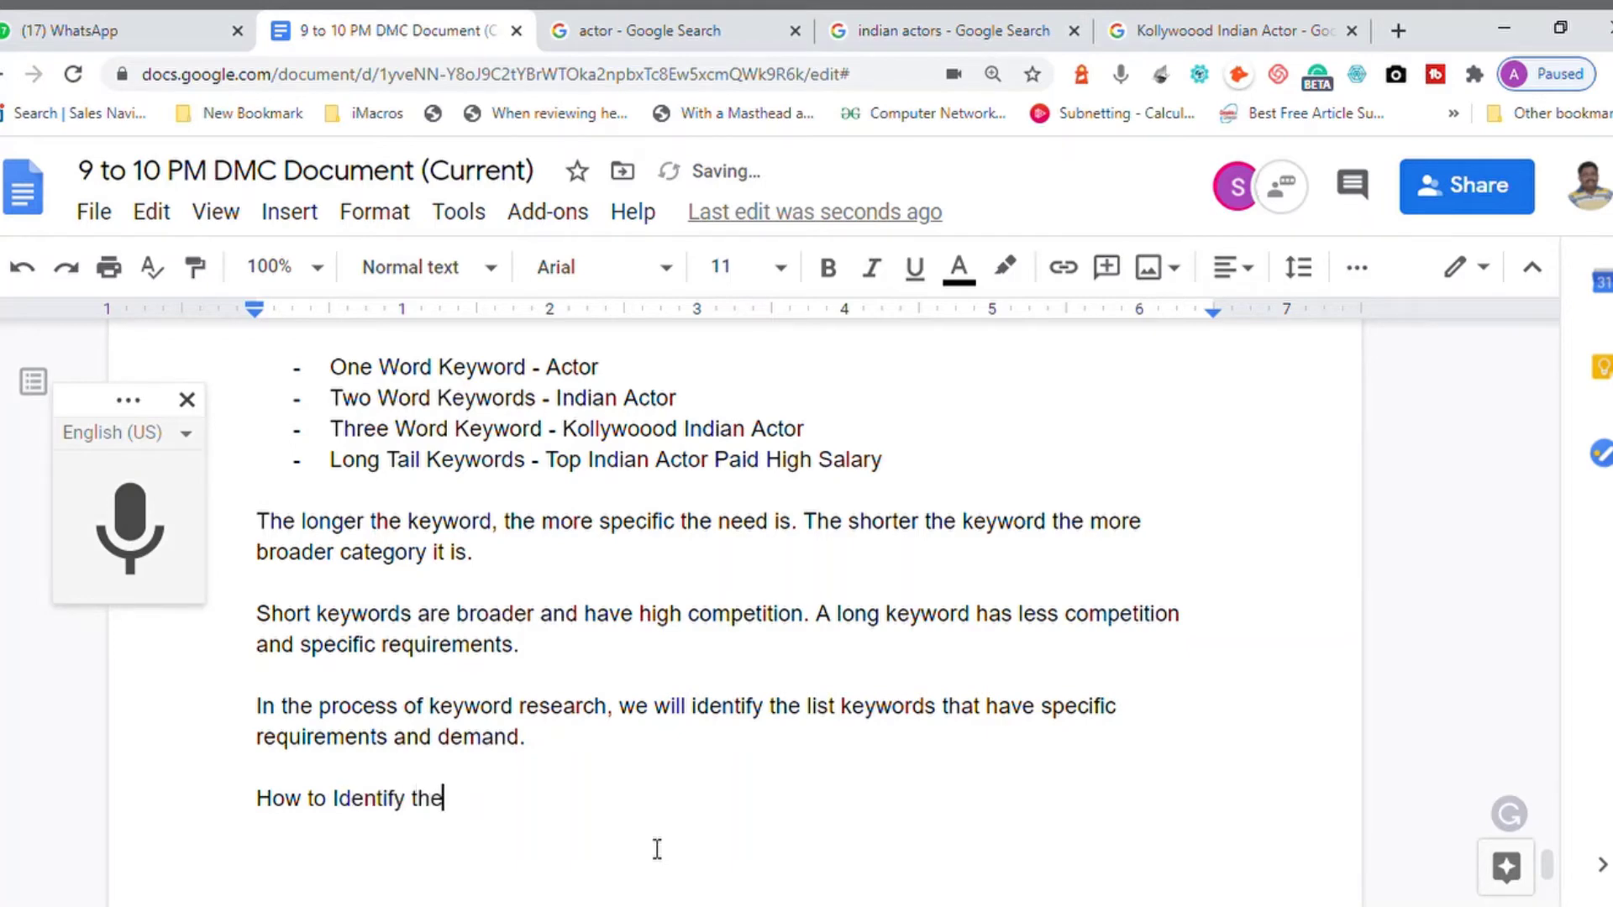
type("Keywords ")
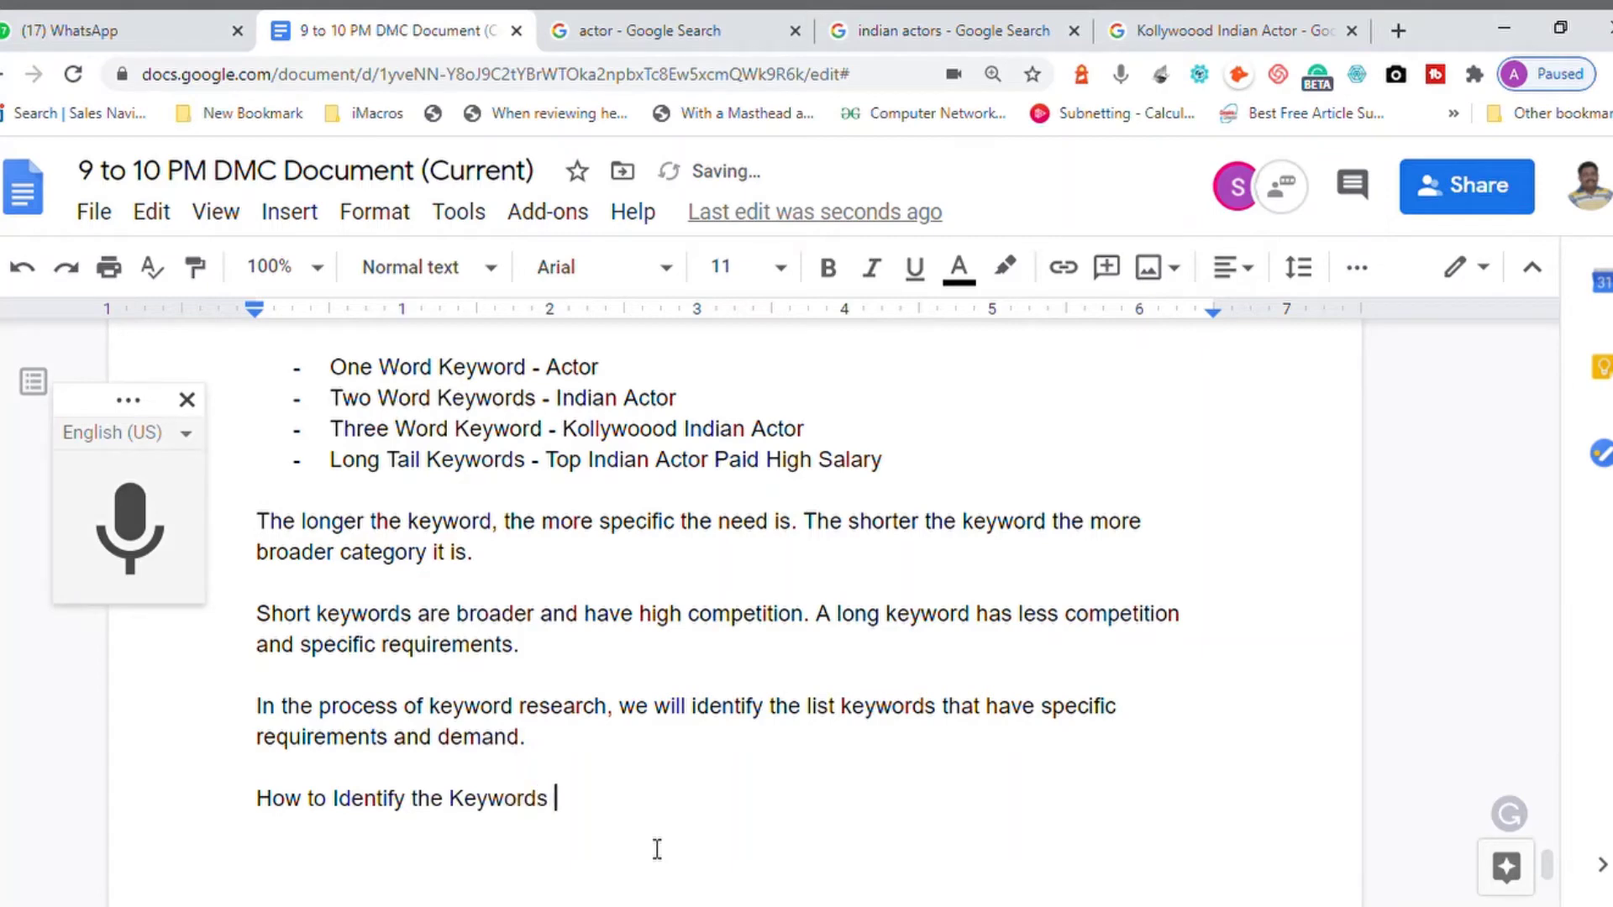
type("that are search ")
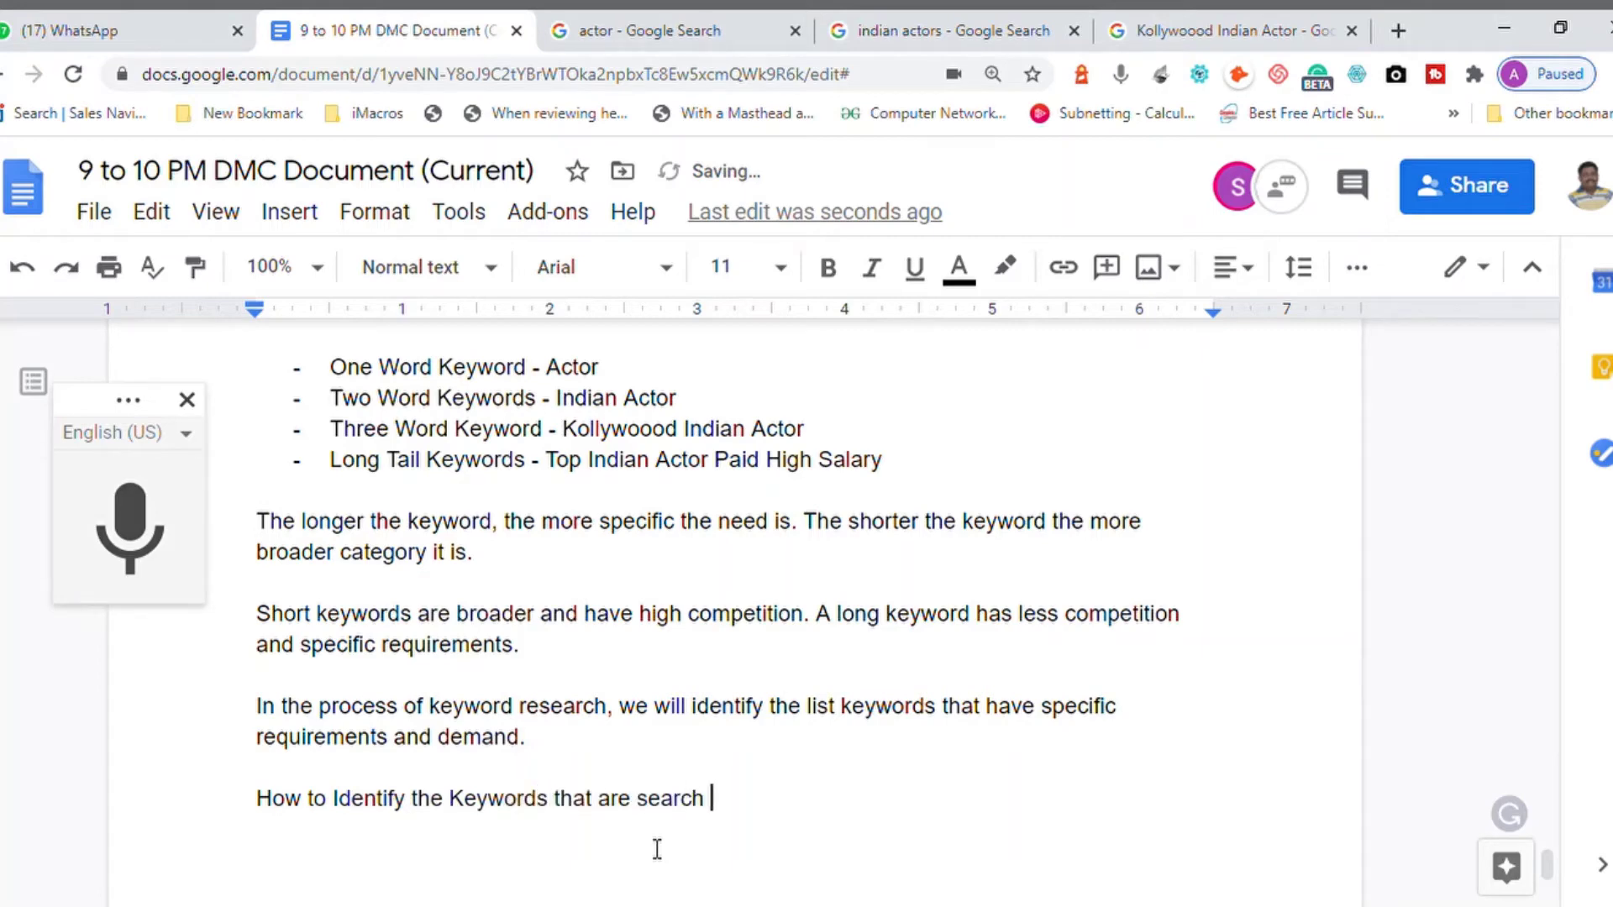
type("ed")
key("BackSpace")
key("BackSpace")
key("BackSpace")
type("ed by the ")
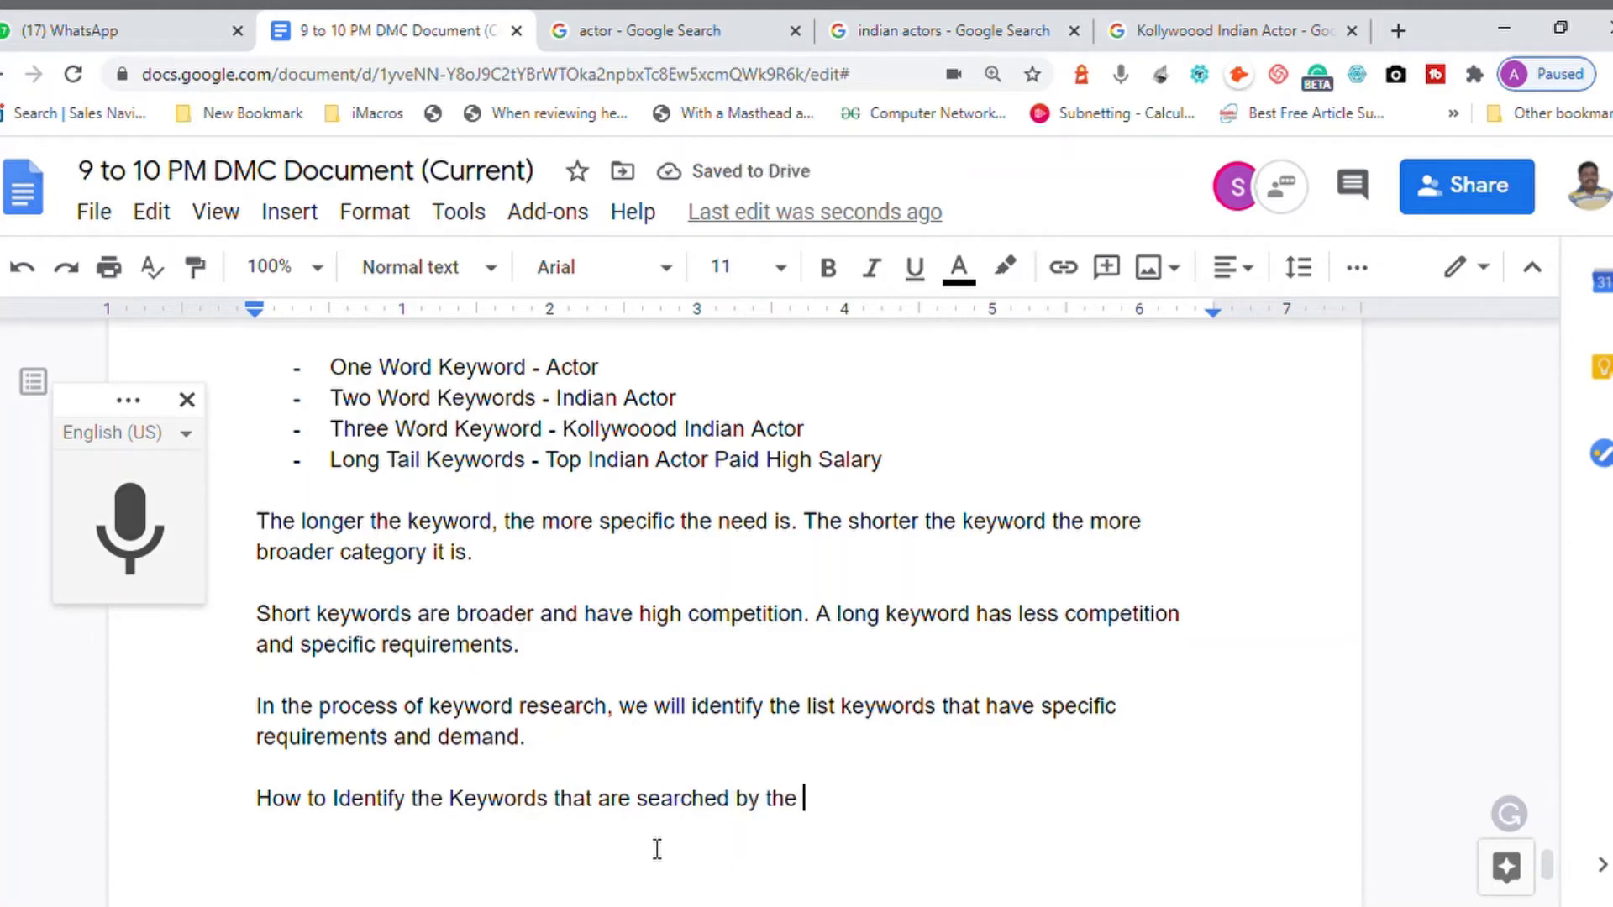
type("Search ")
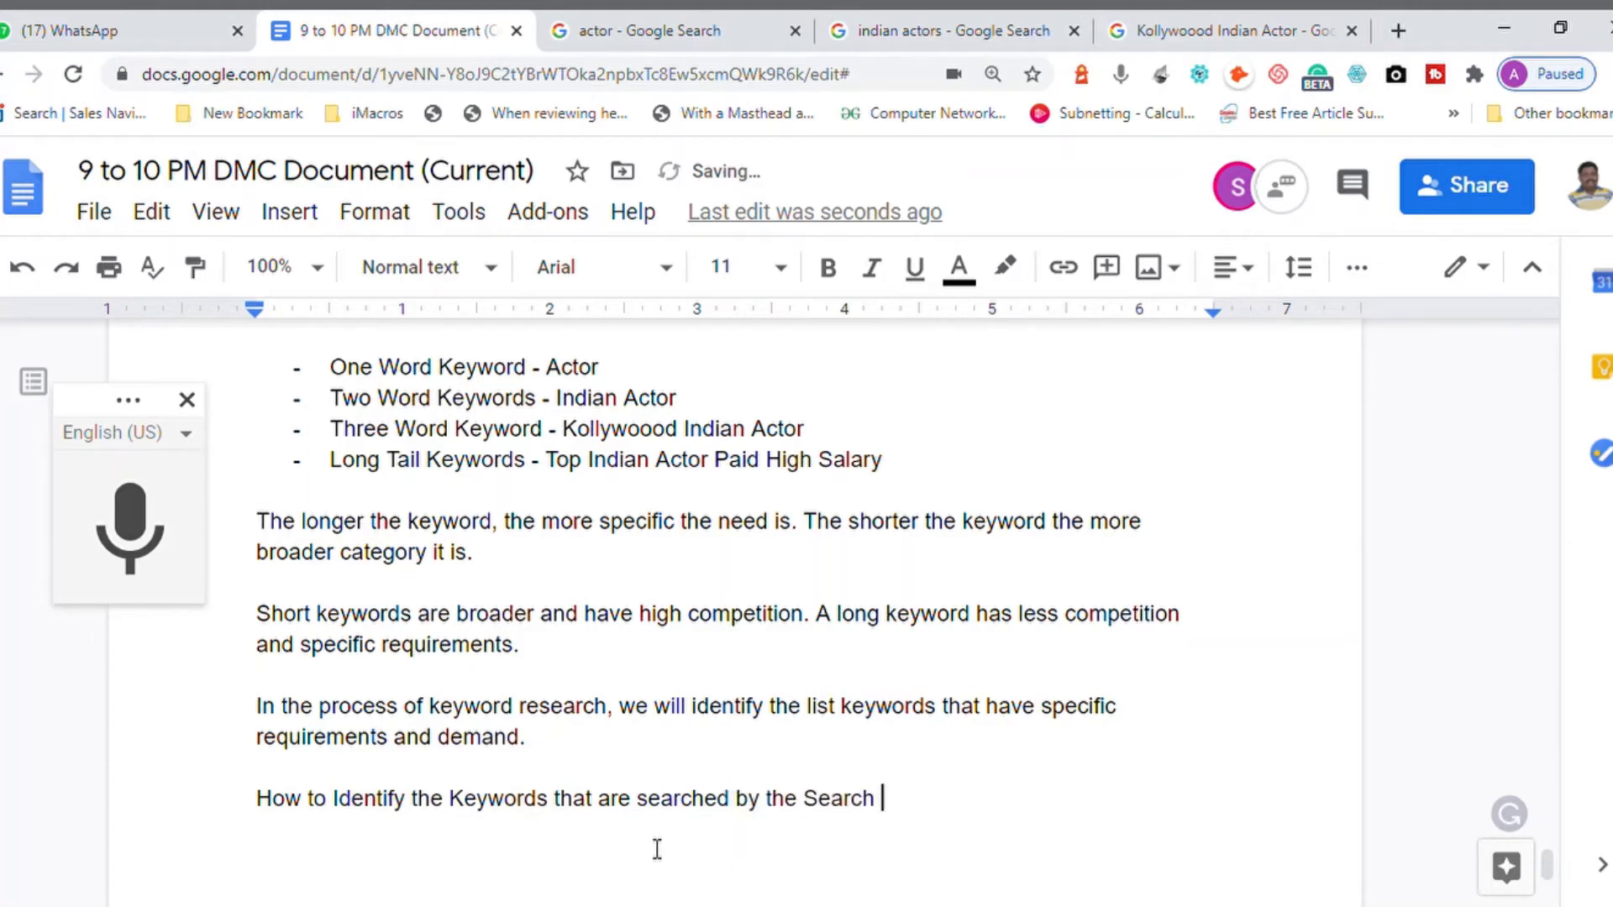
type("Engine User")
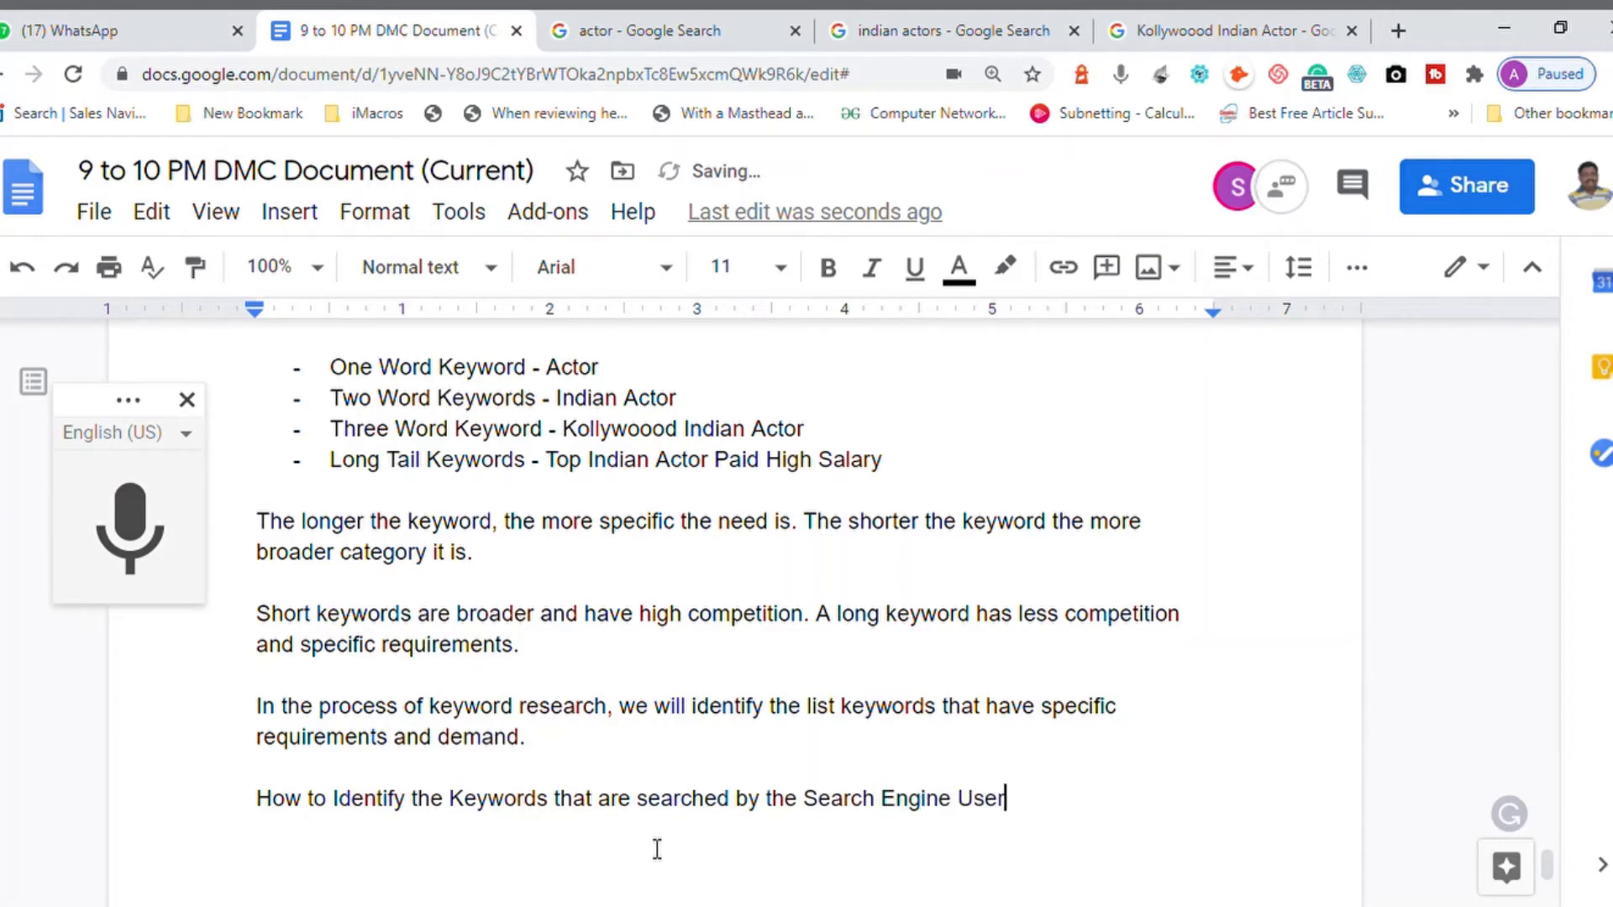
Make the new heading bold and underlined, and start a new paragraph below it
key("shift+Home")
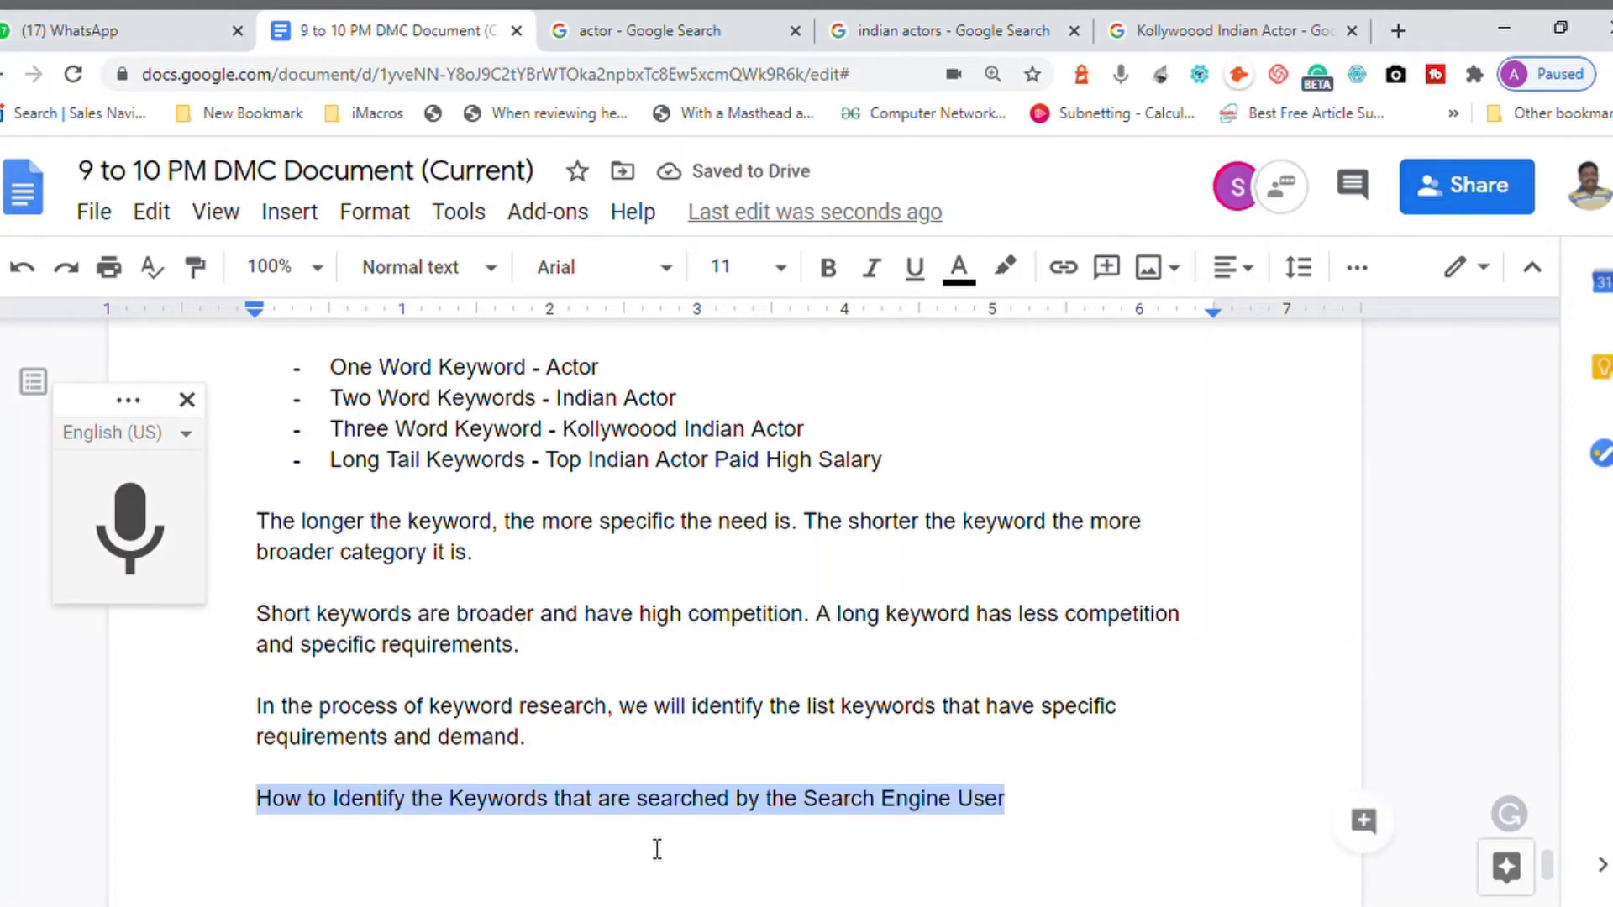
key("ctrl+b")
key("End")
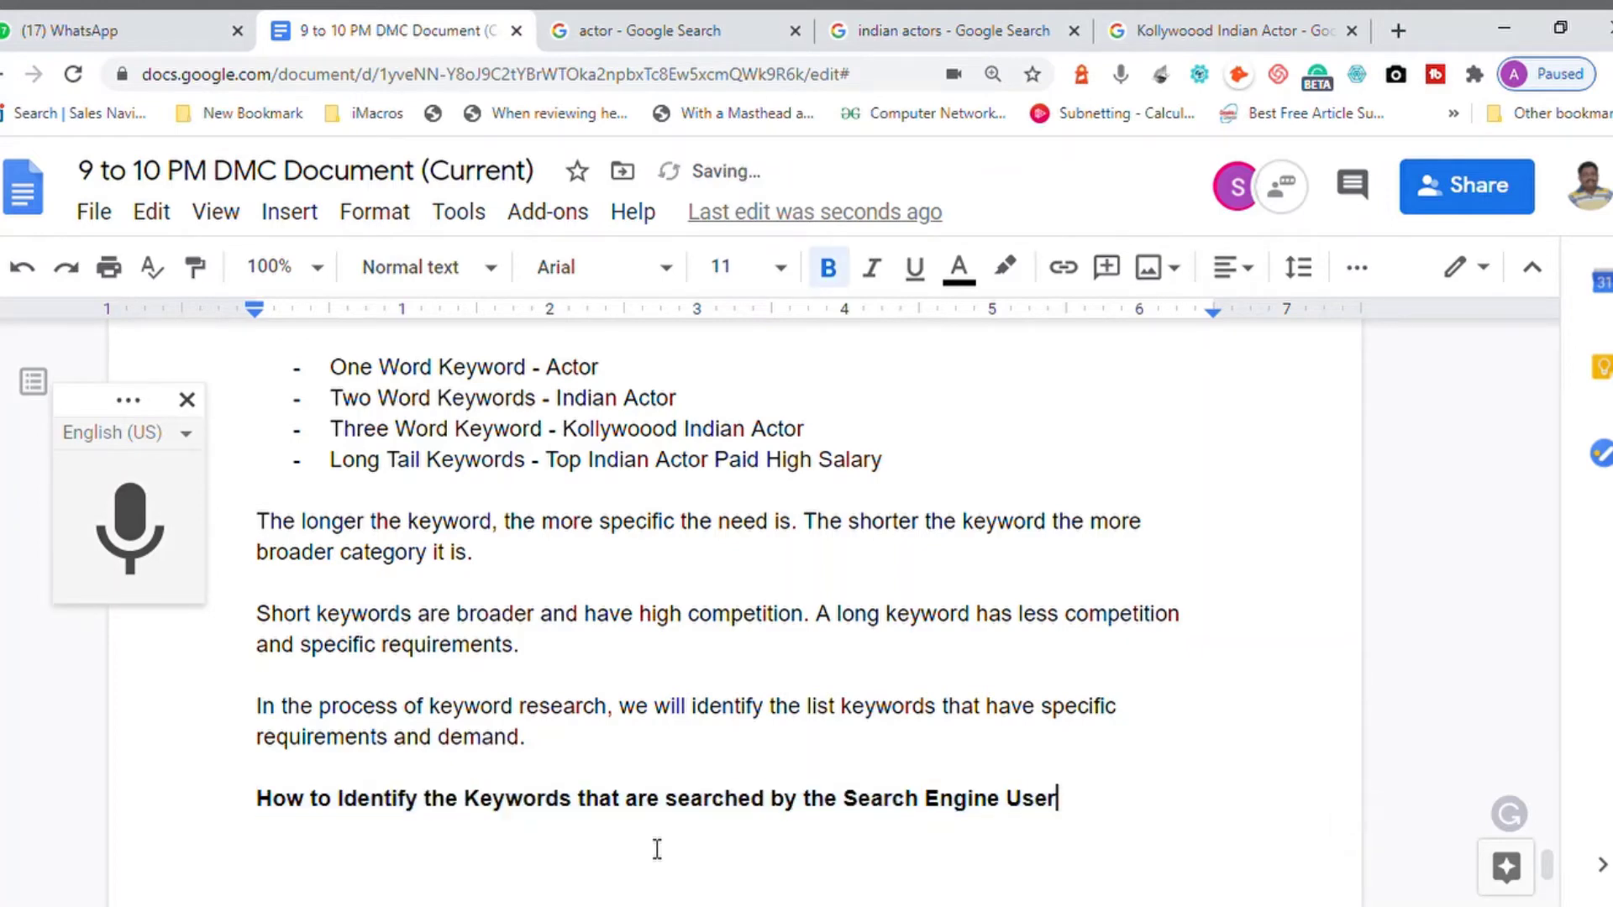
key("Return")
key("Up")
key("shift+End")
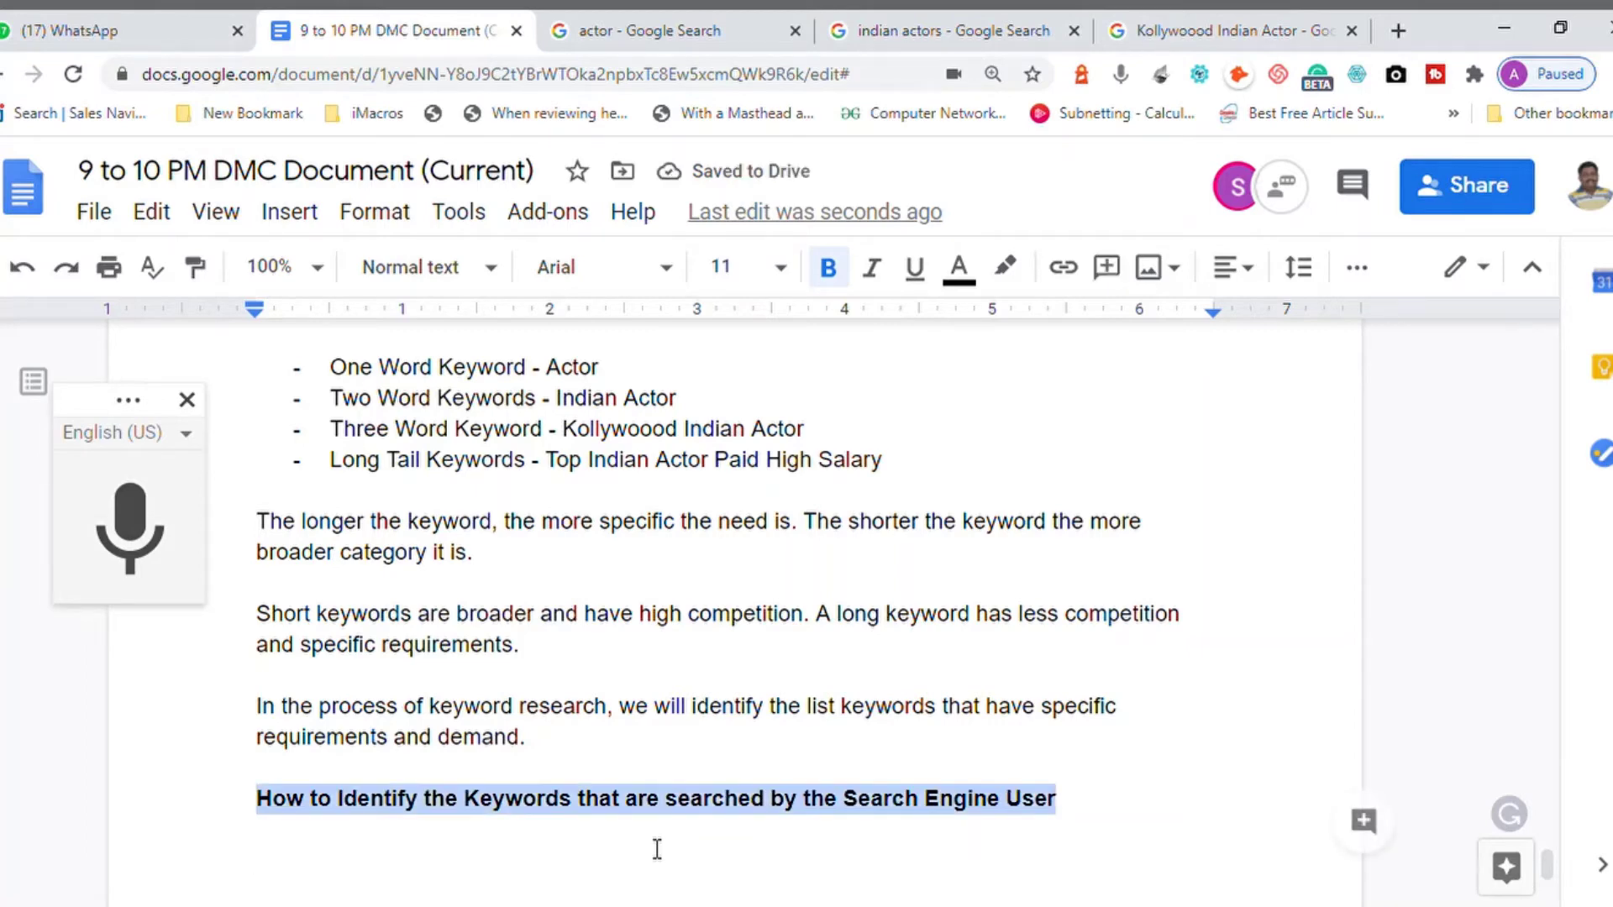
key("ctrl+b")
key("ctrl+b")
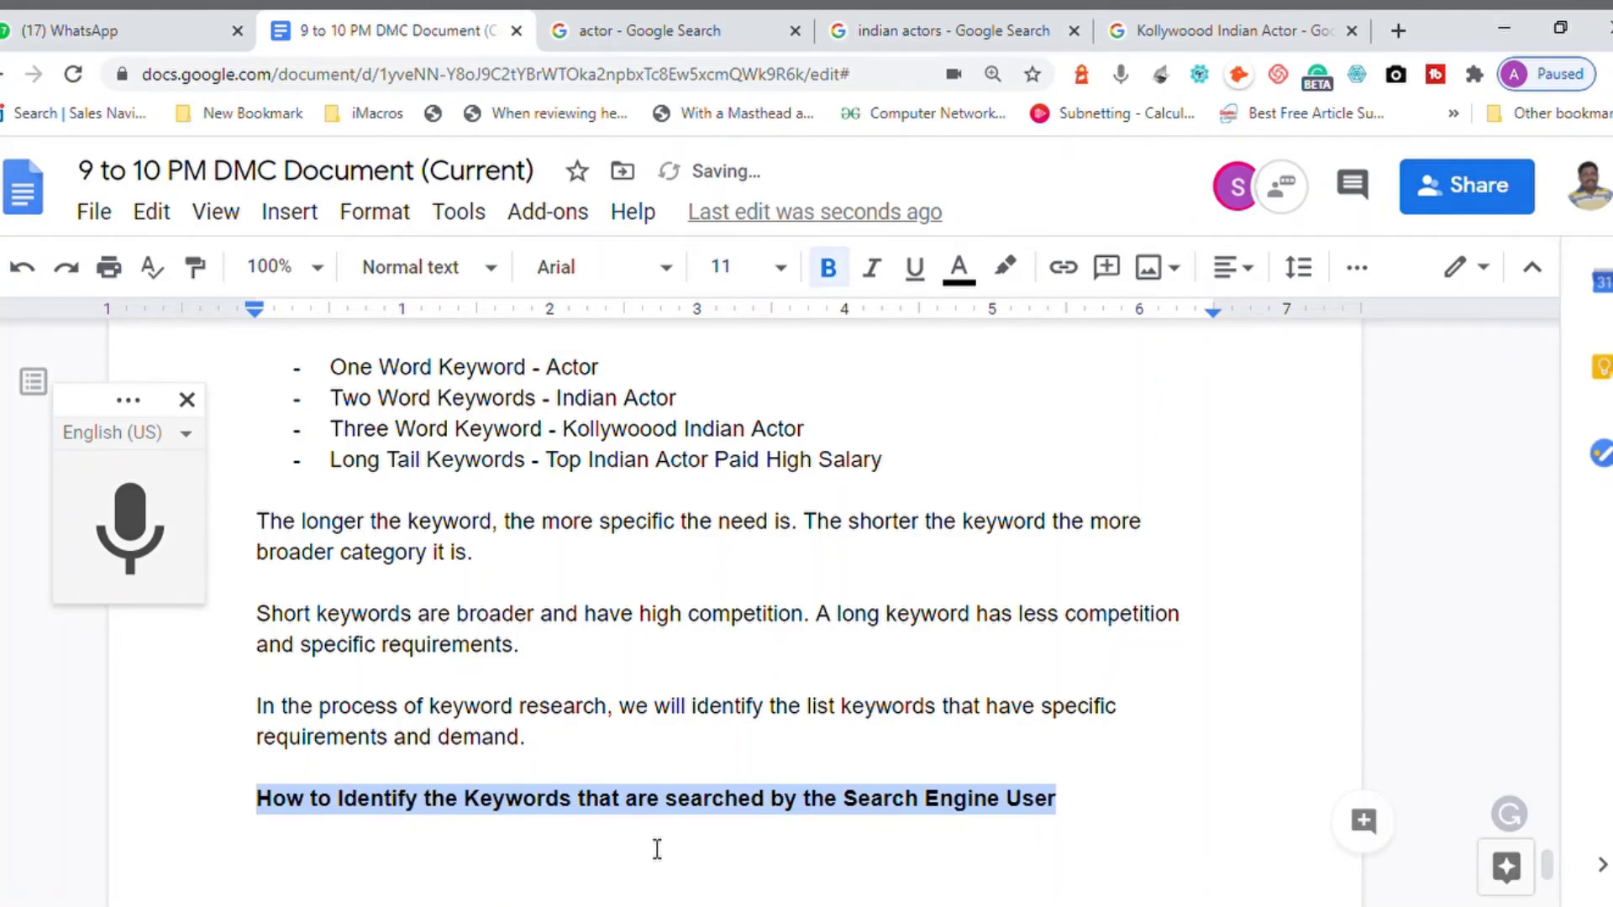
key("ctrl+u")
key("End")
key("Return")
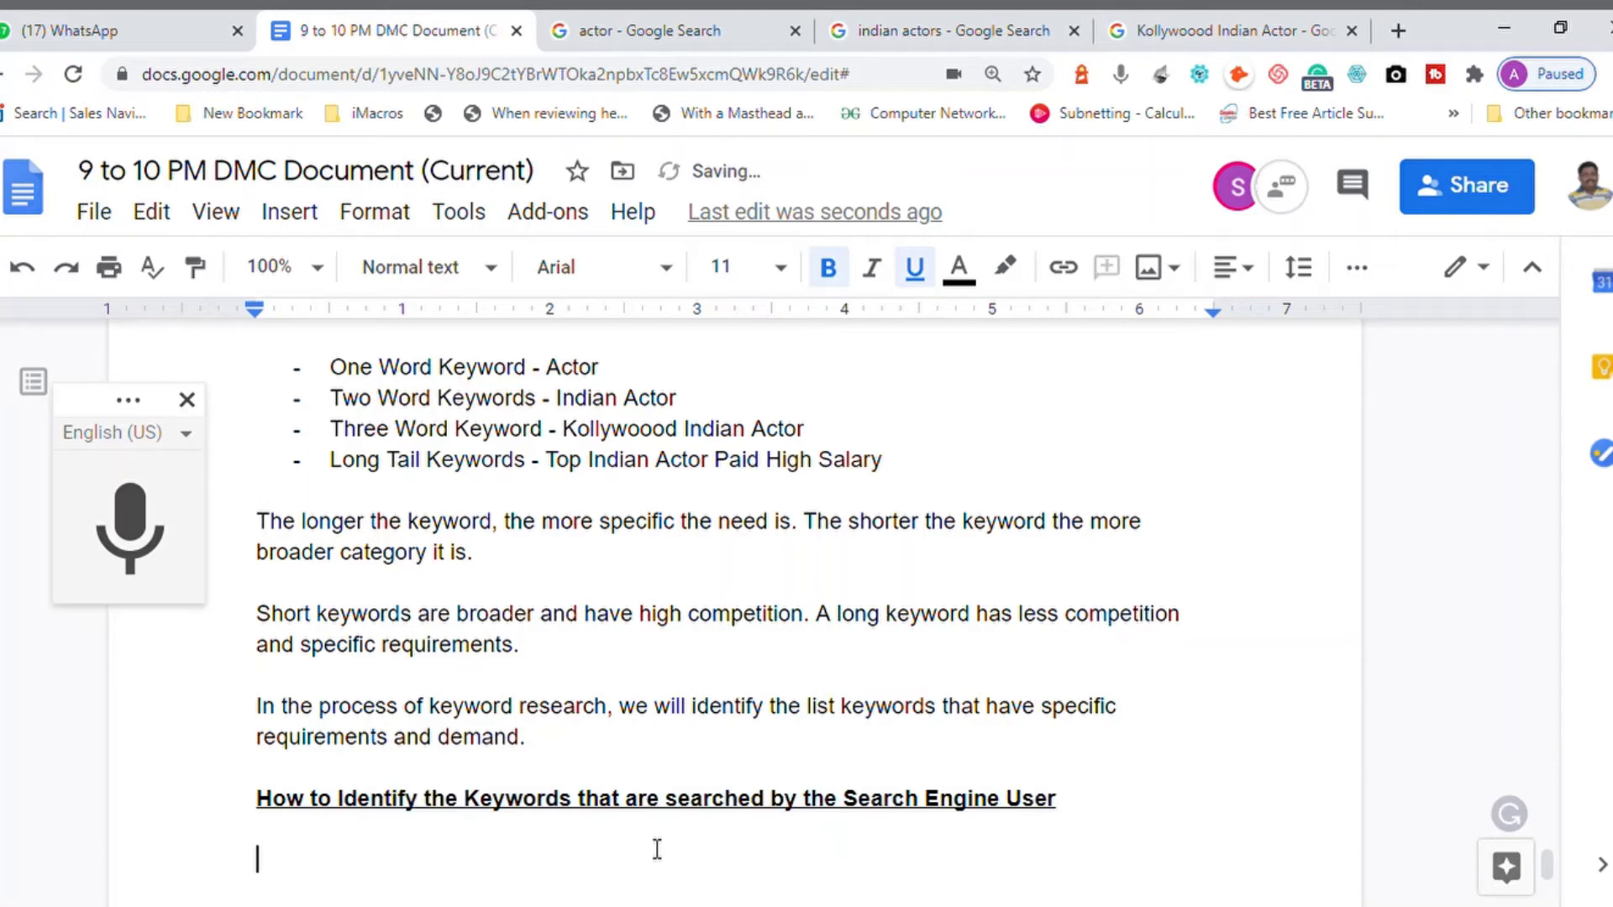
Add "Google Auto suggest Feature" below the heading as a dashed list item without bold or underline
type("ut")
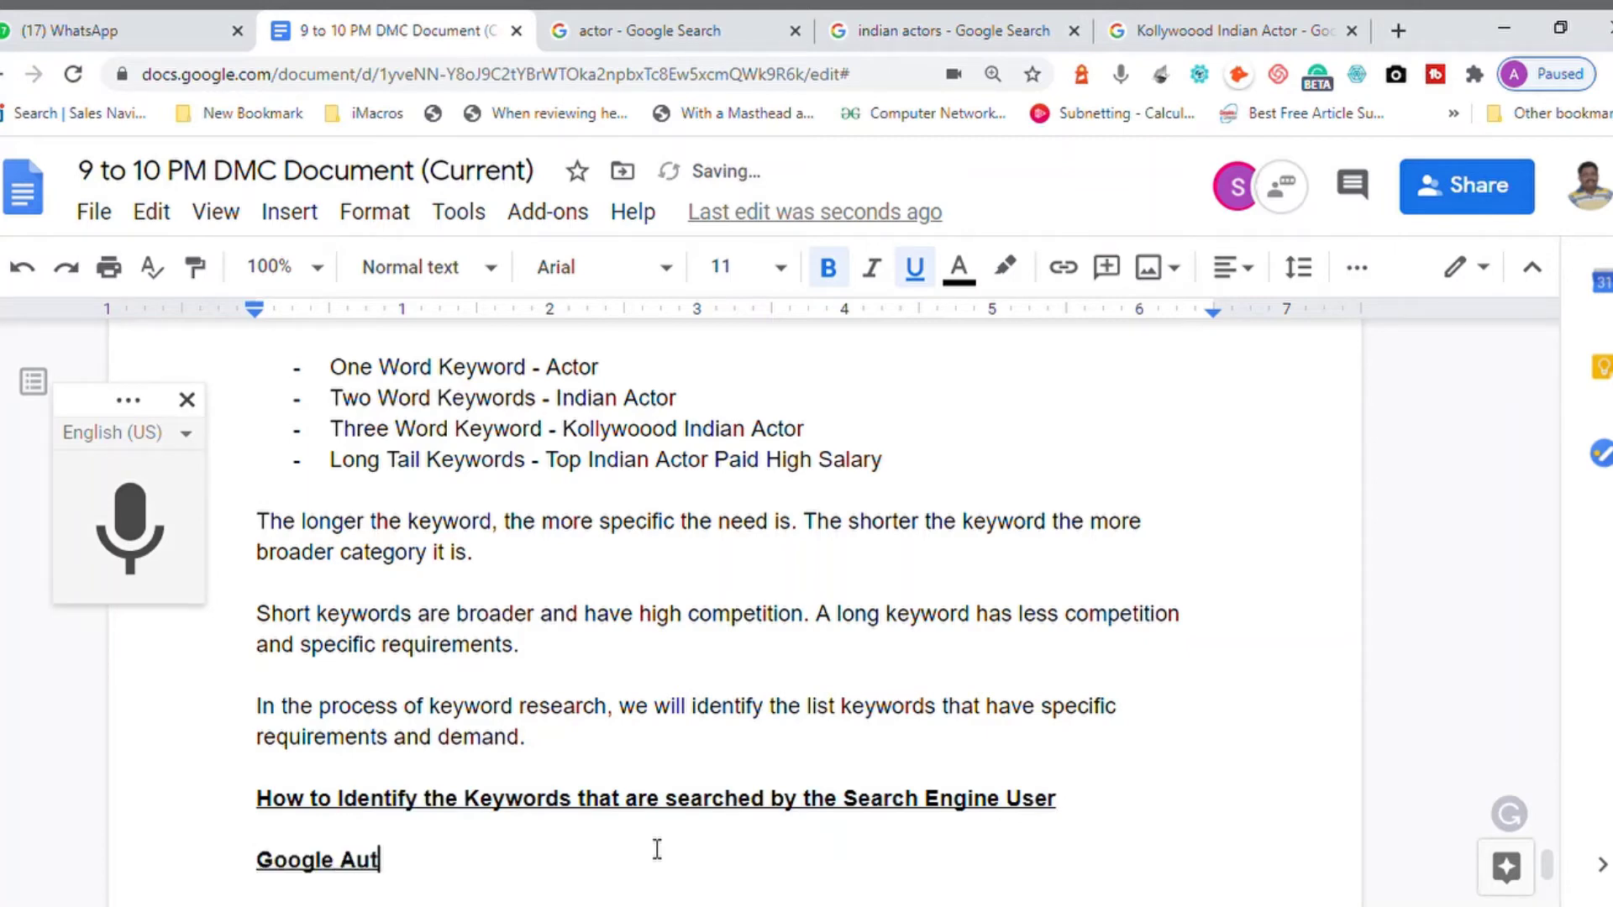
type("o suggest ")
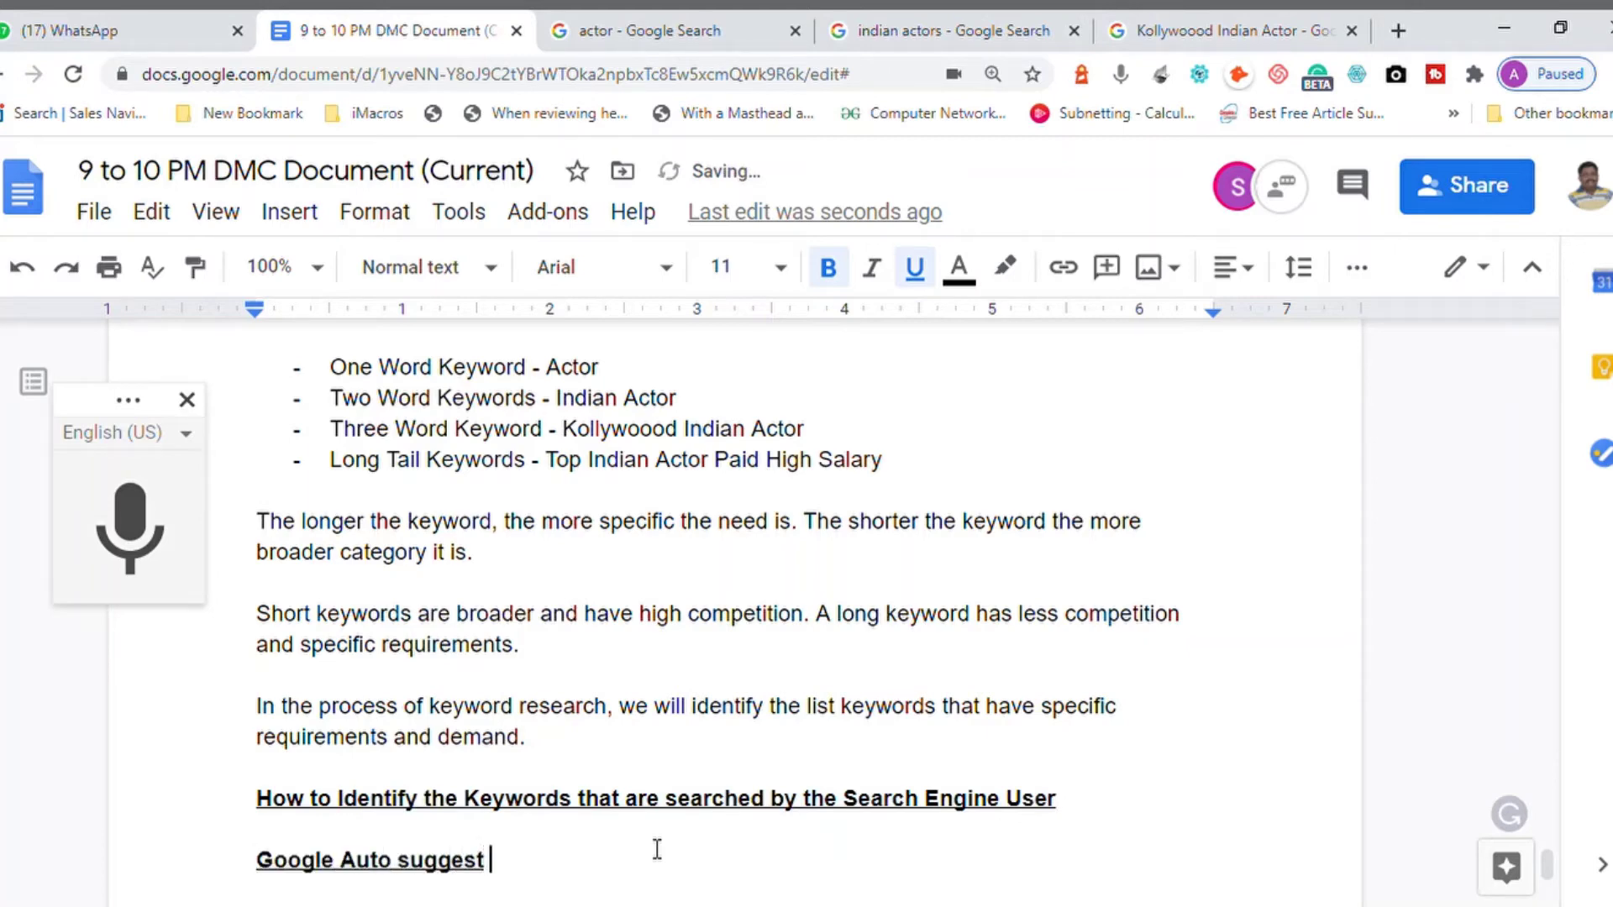
type("Feature")
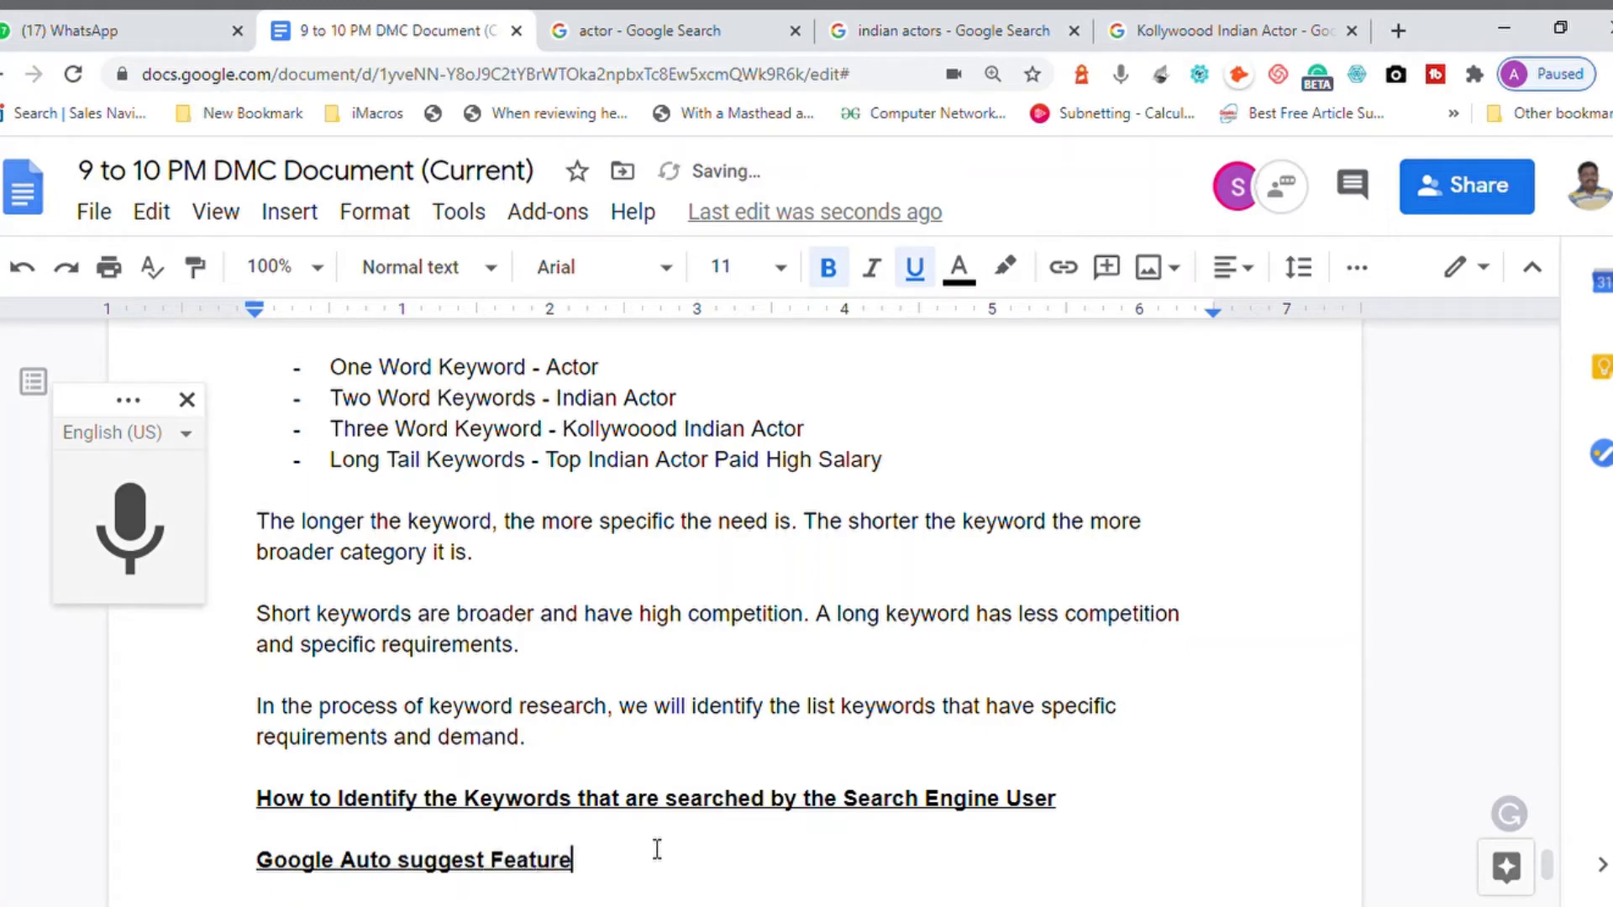
key("shift+Home")
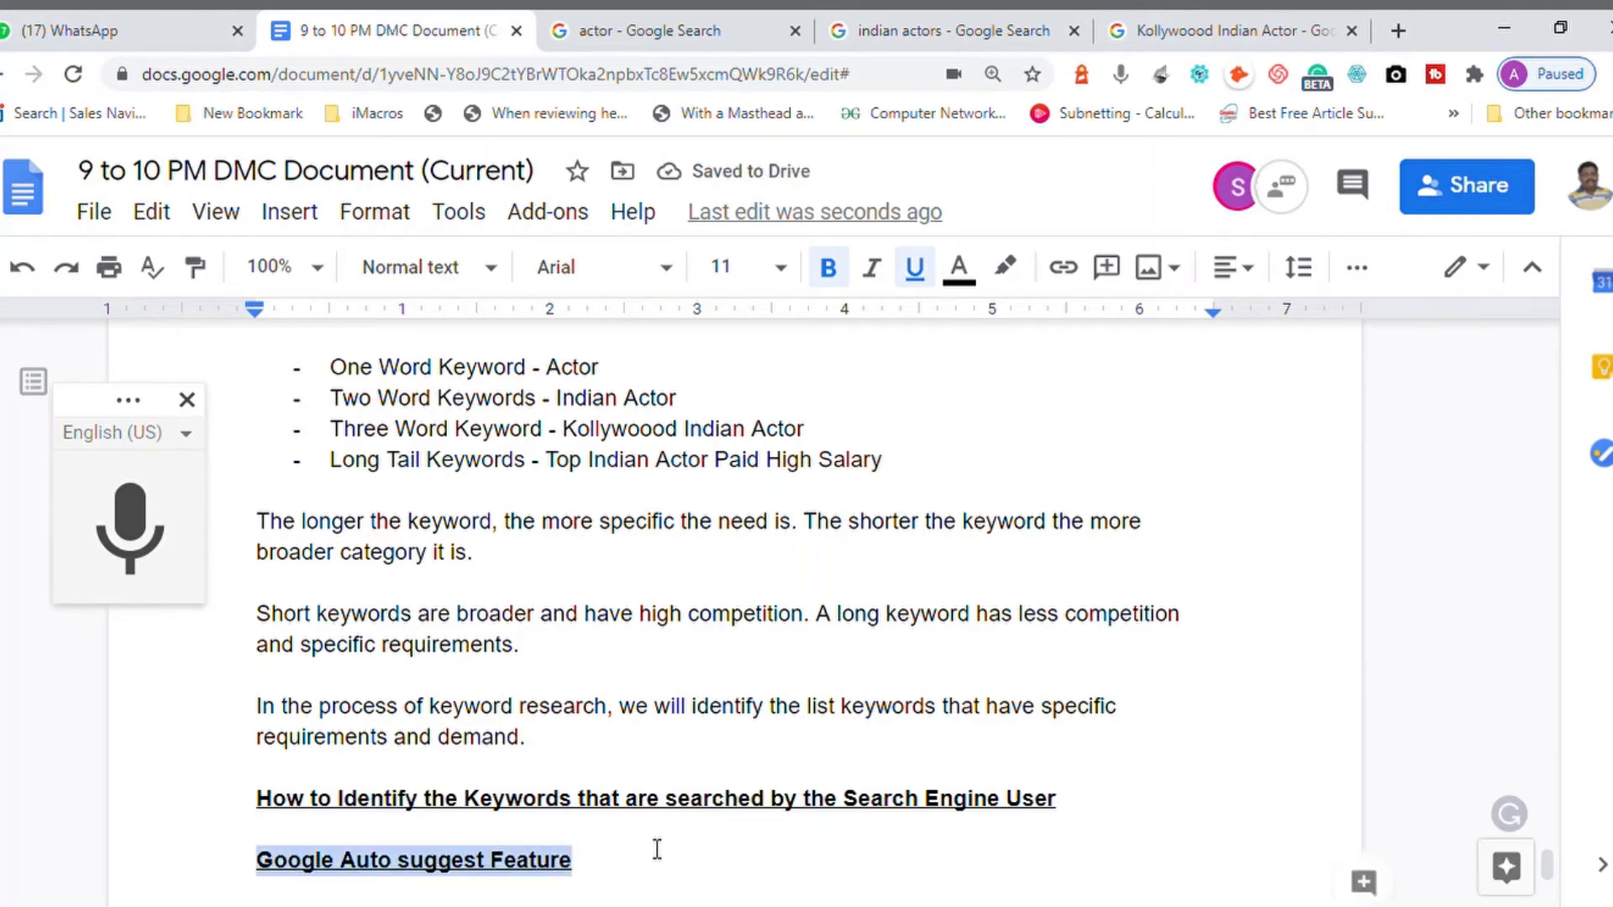
key("ctrl+u")
key("ctrl+b")
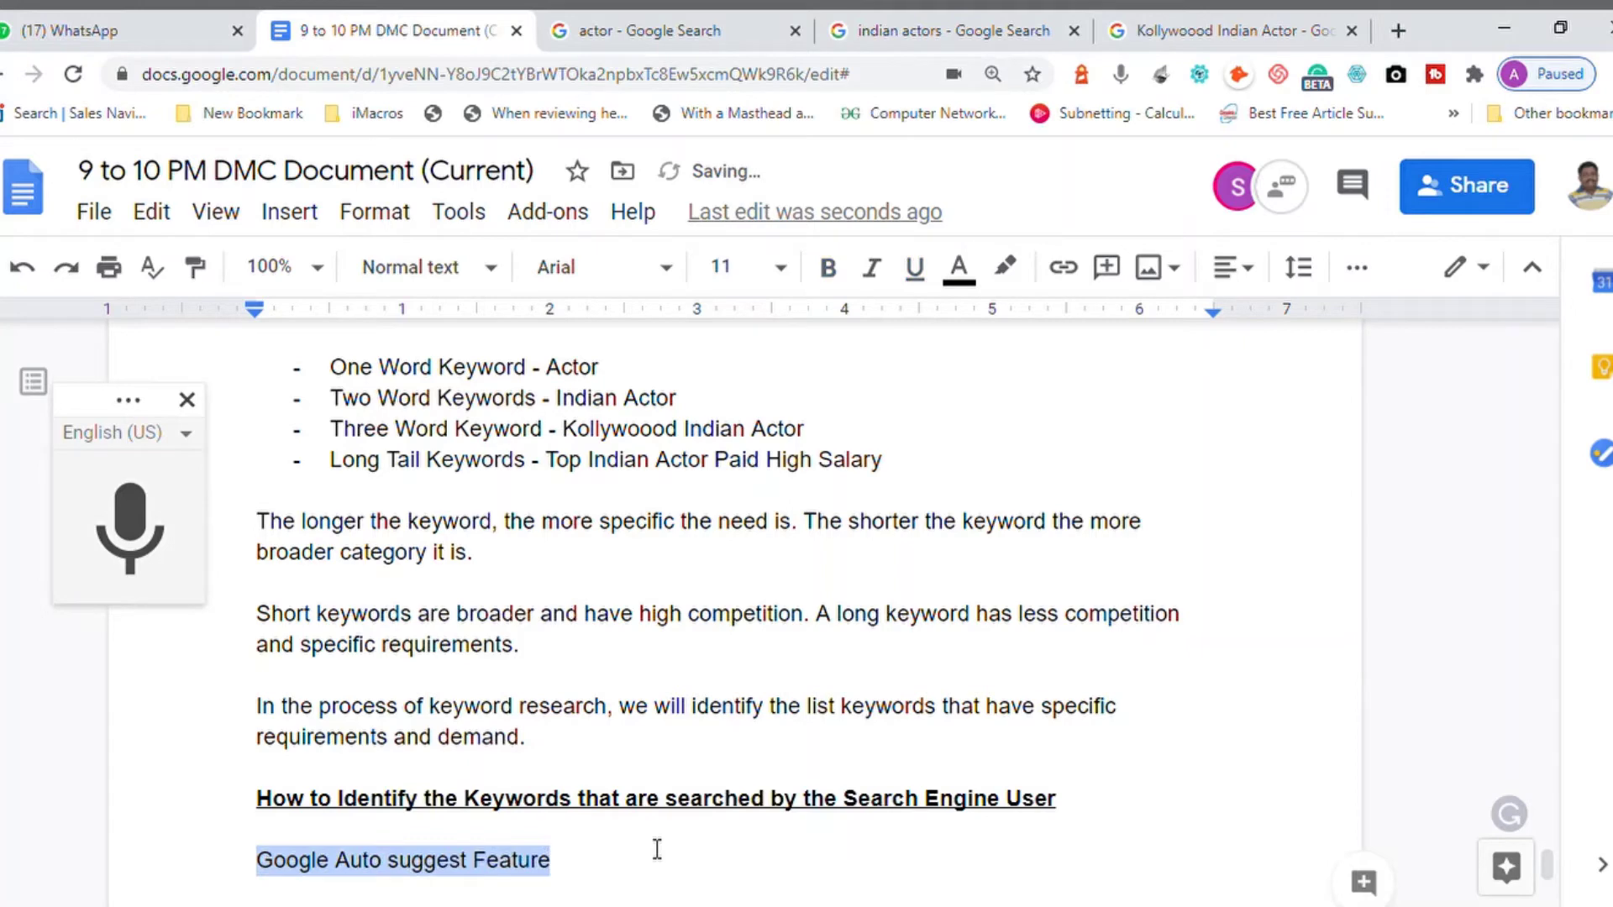
key("Home")
type("-")
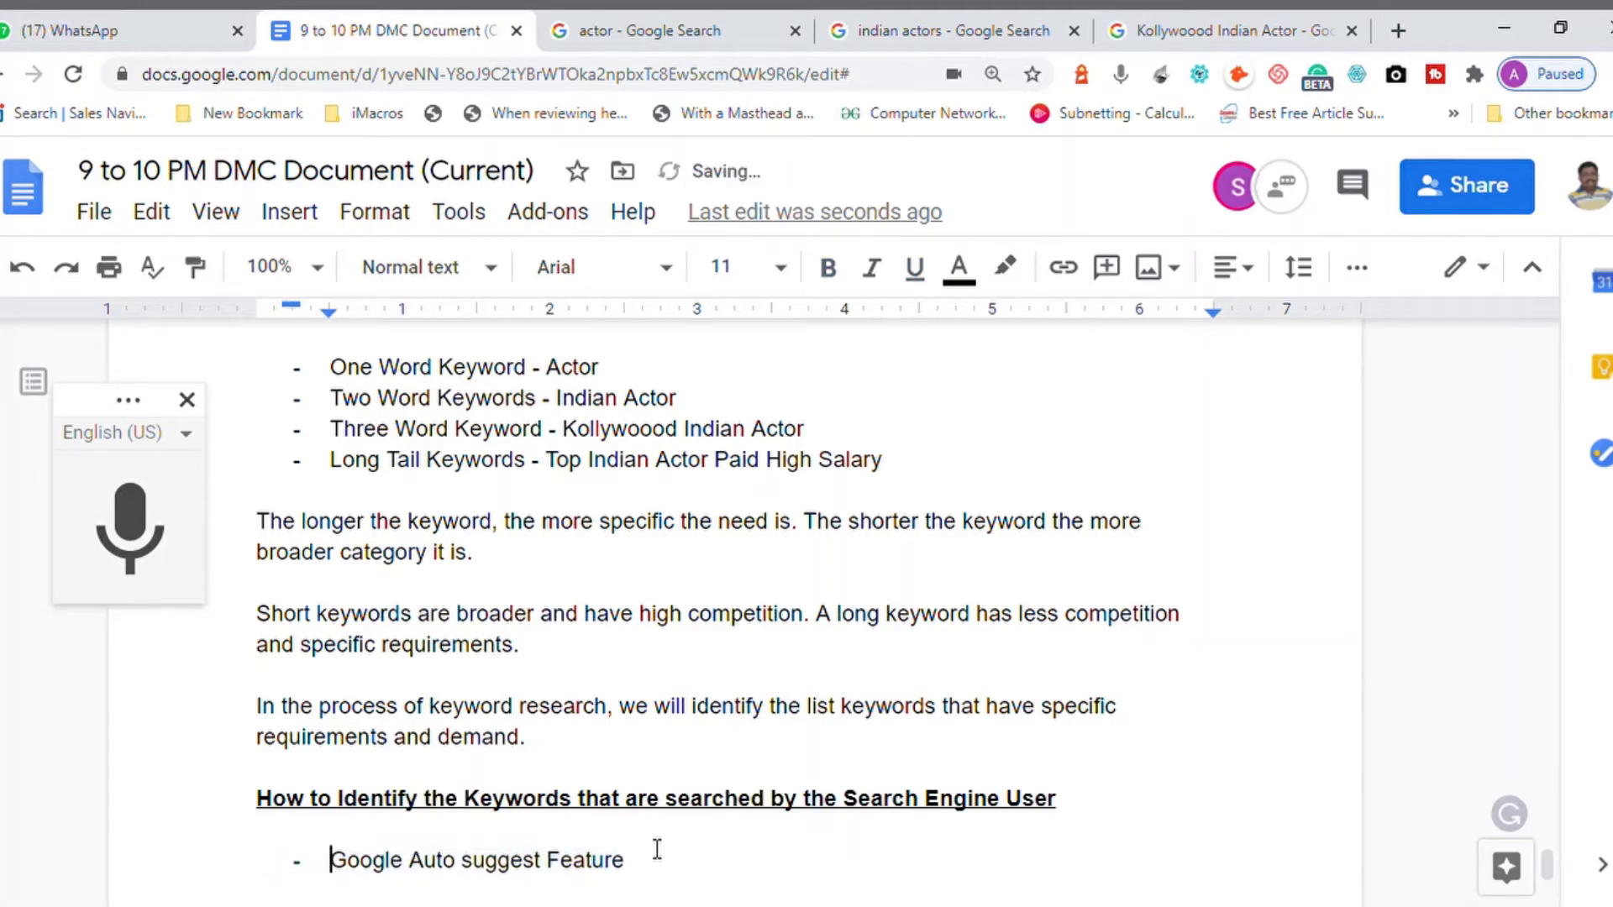
key("End")
Add a second dashed list item reading "Uber Suggest"
key("Return")
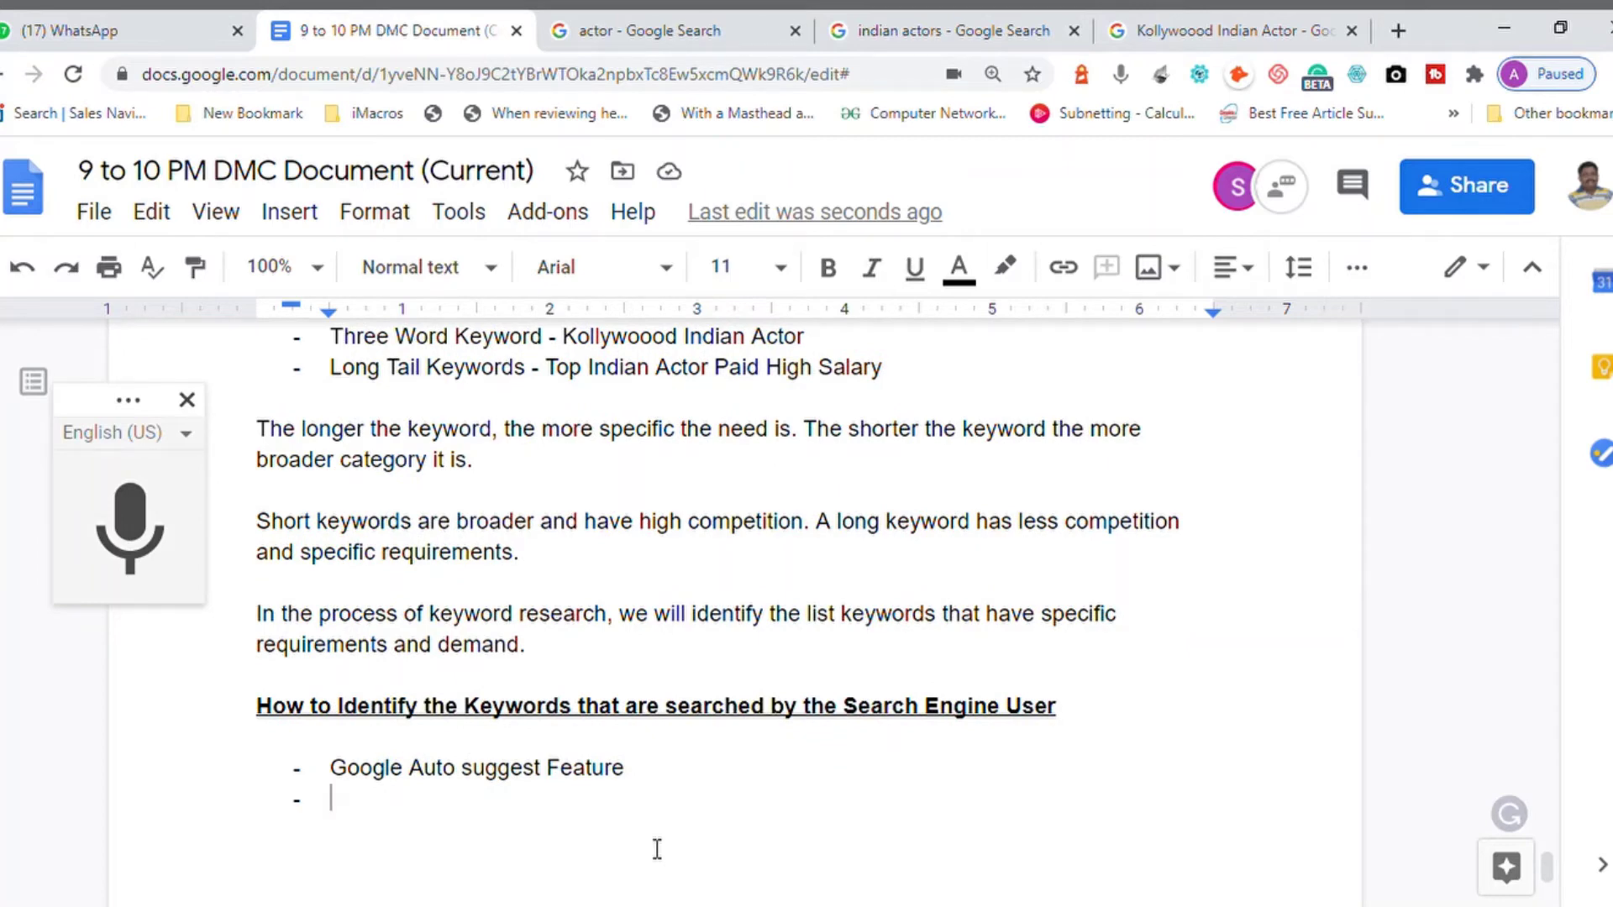
type("Uber Su")
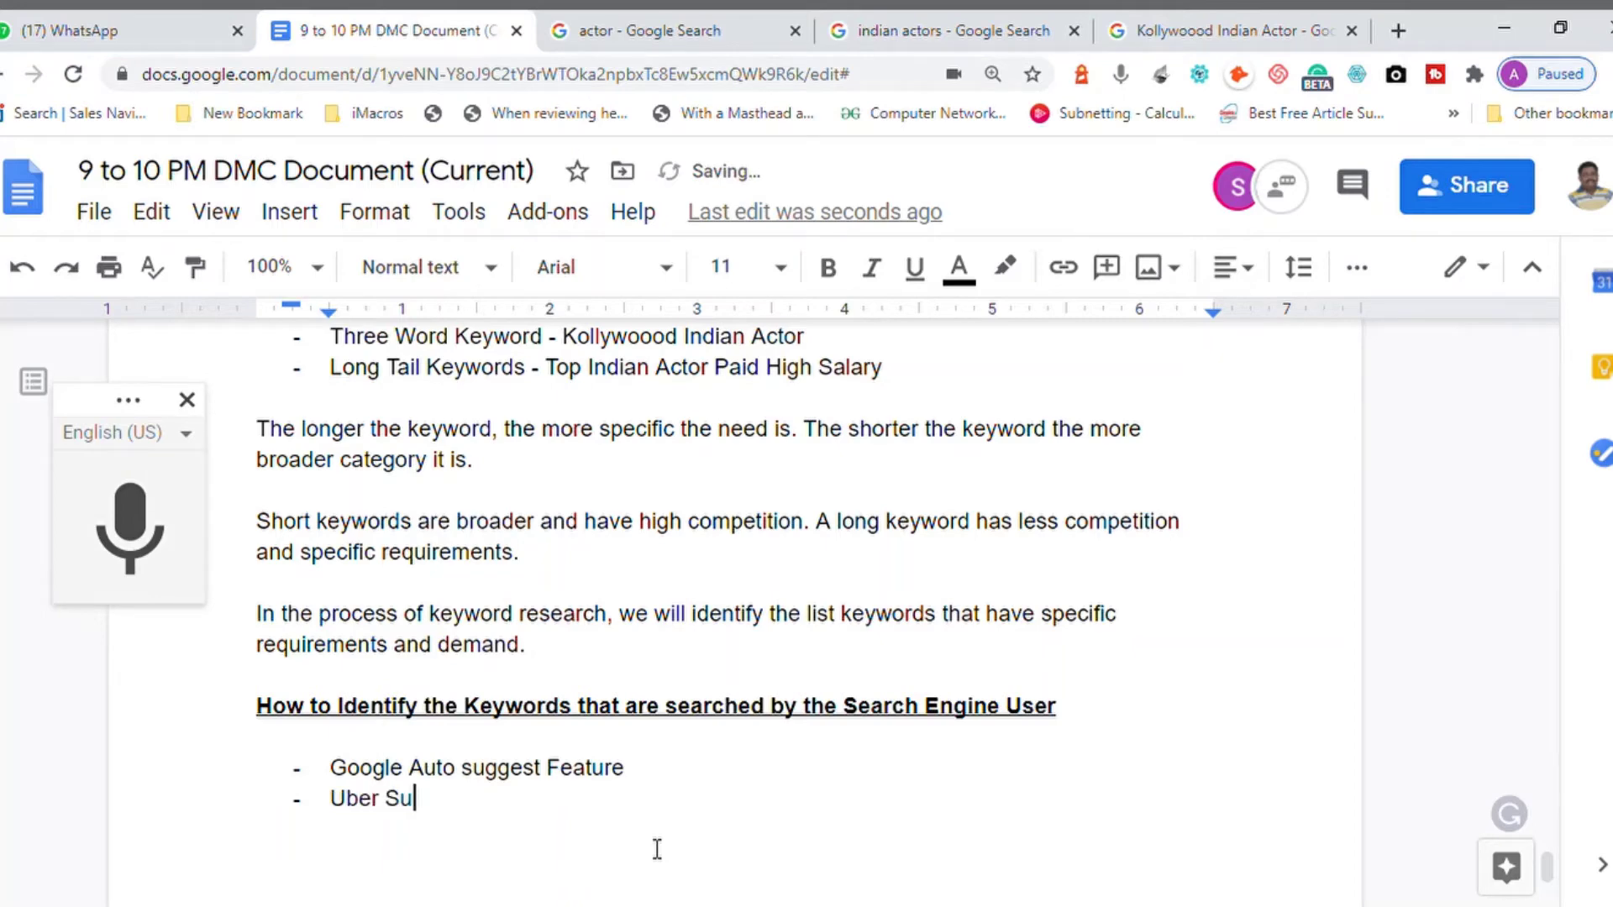
type("ggest")
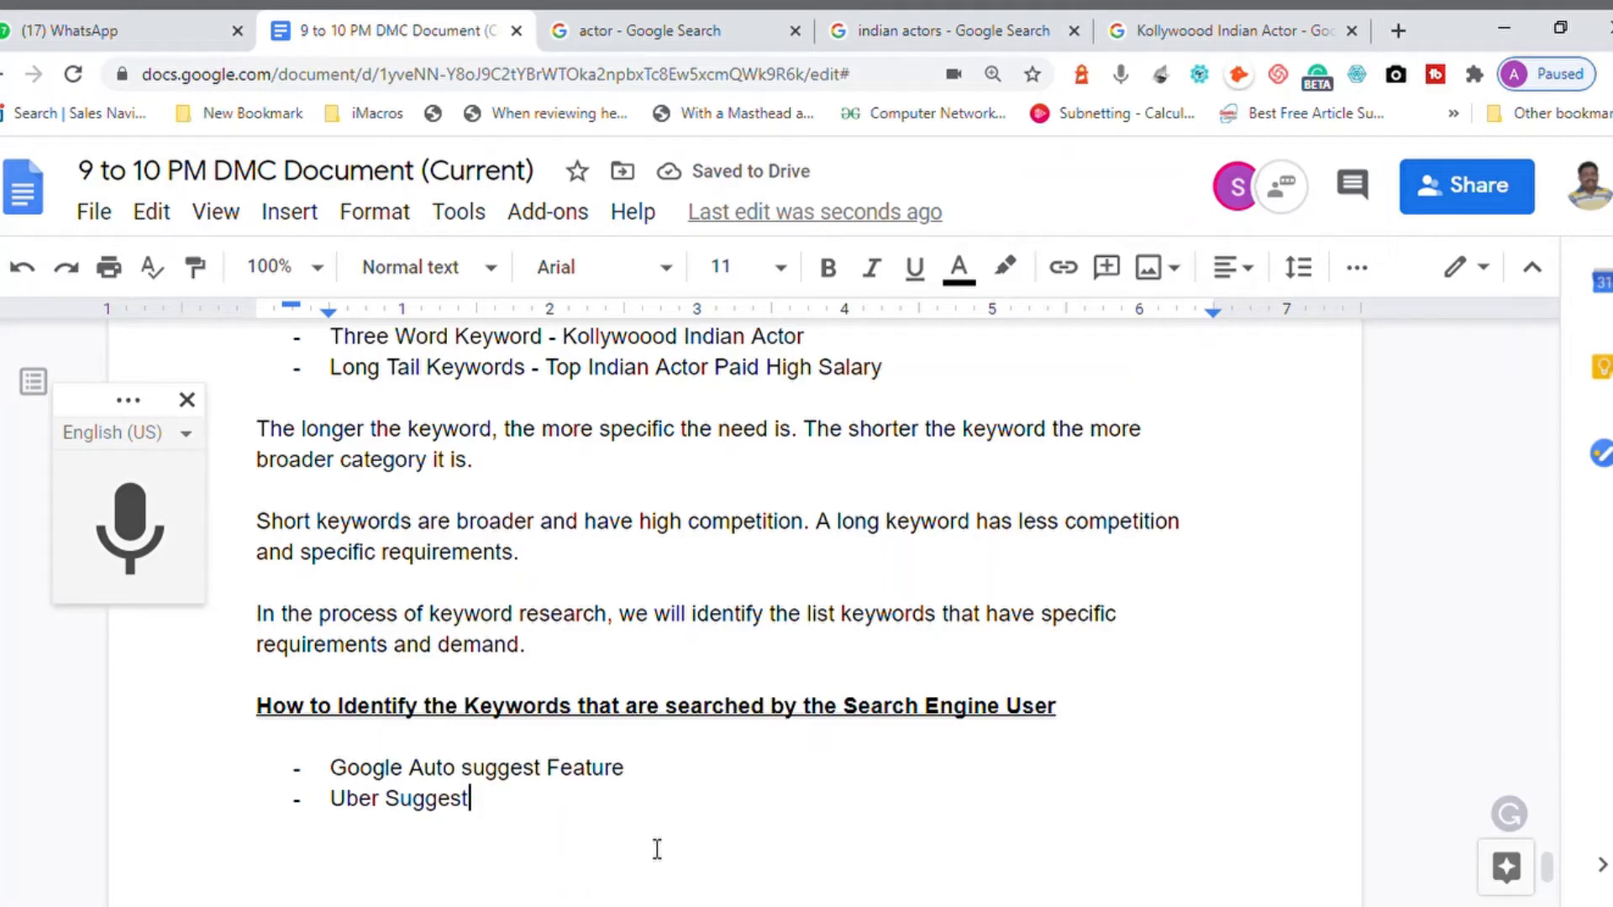
Insert the list item "Google Related Searches" between "Google Auto suggest Feature" and "Uber Suggest"
key("Up")
key("End")
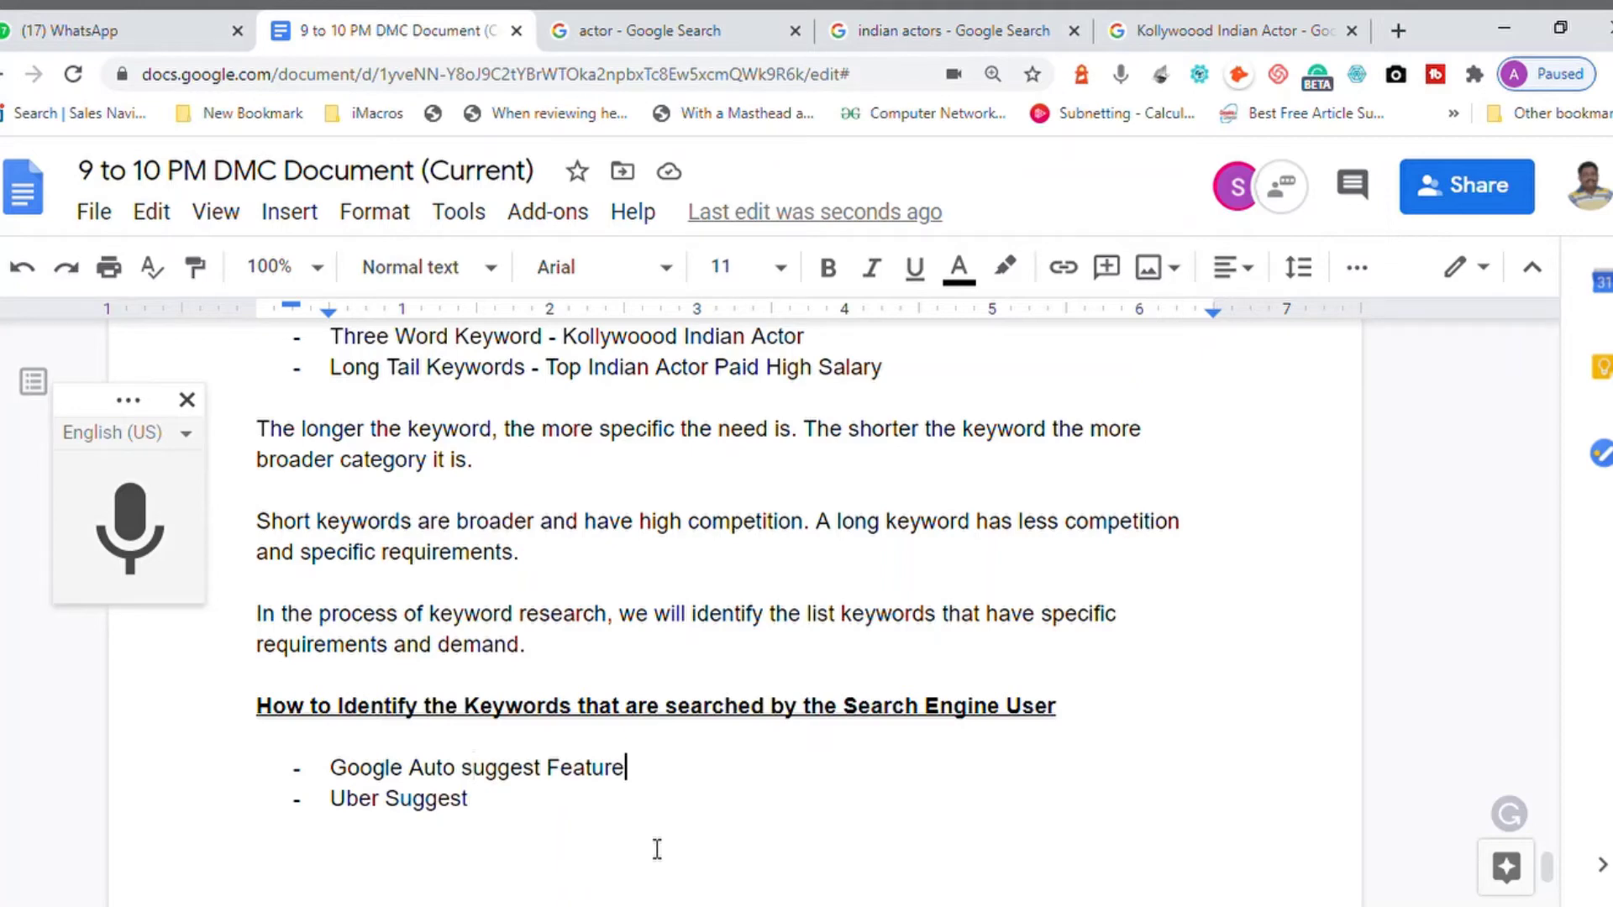
key("Return")
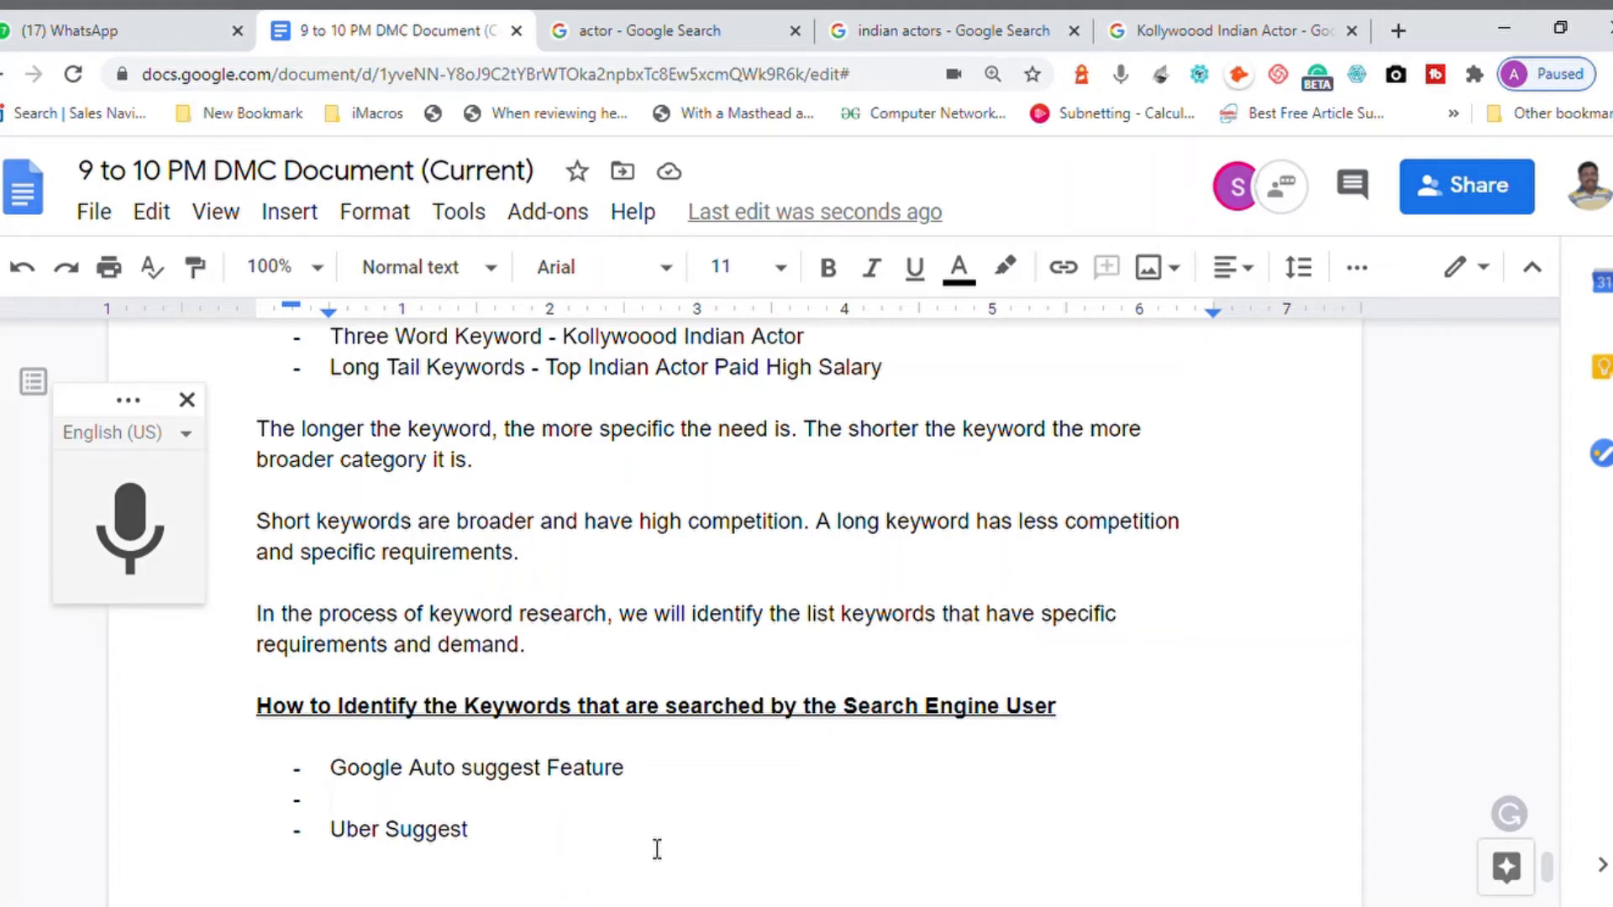
type("Go")
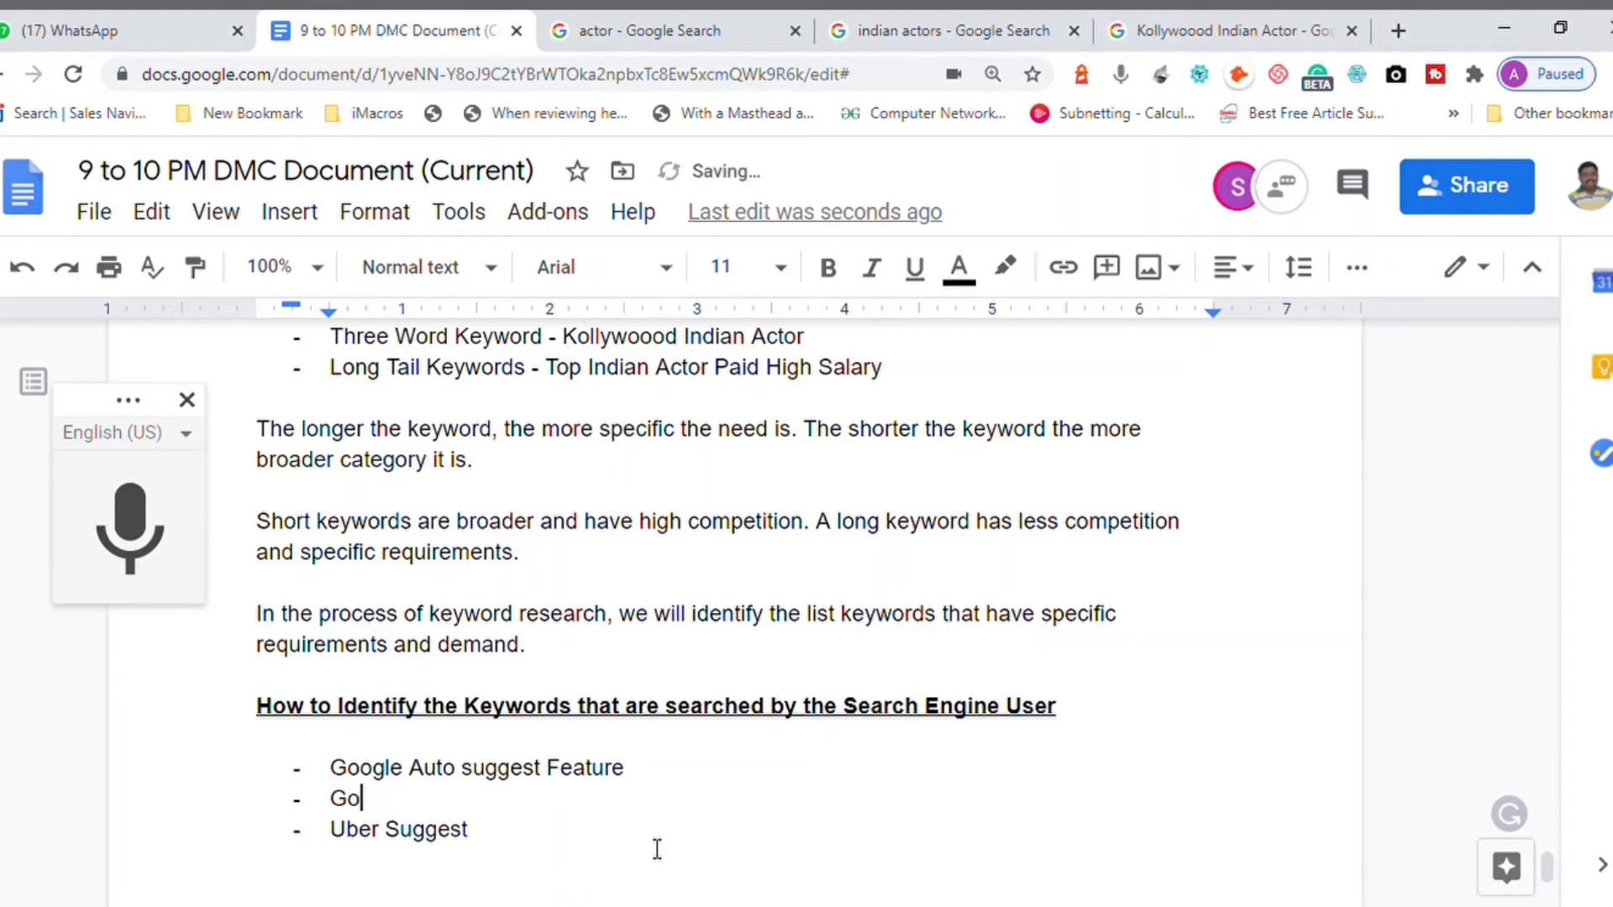
type("ogle Relate")
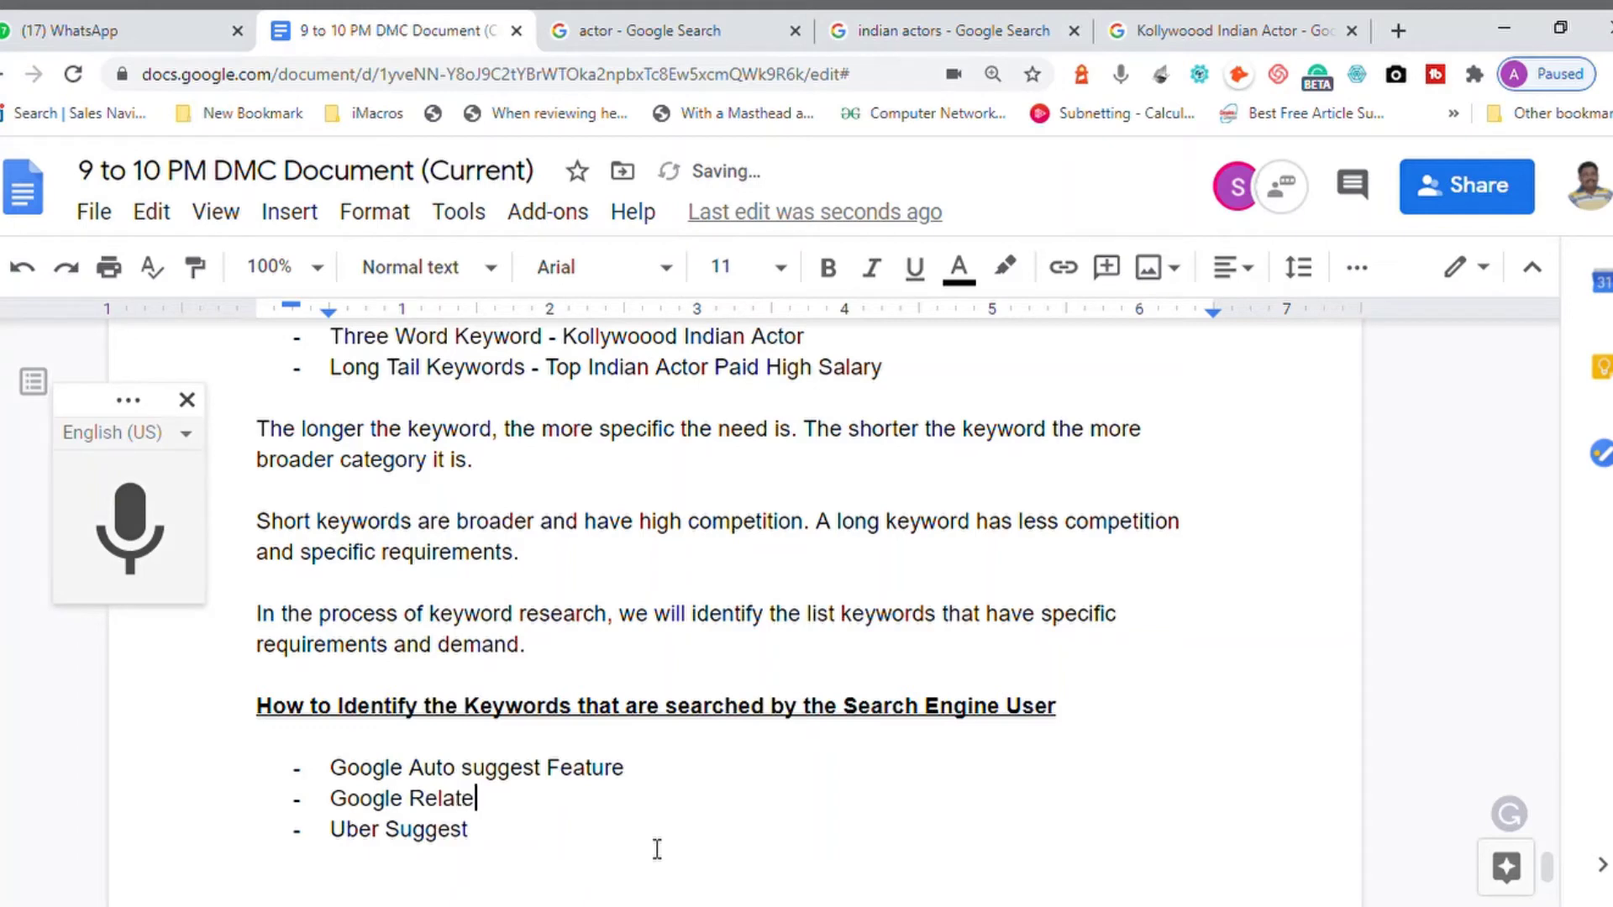
type("d Searches")
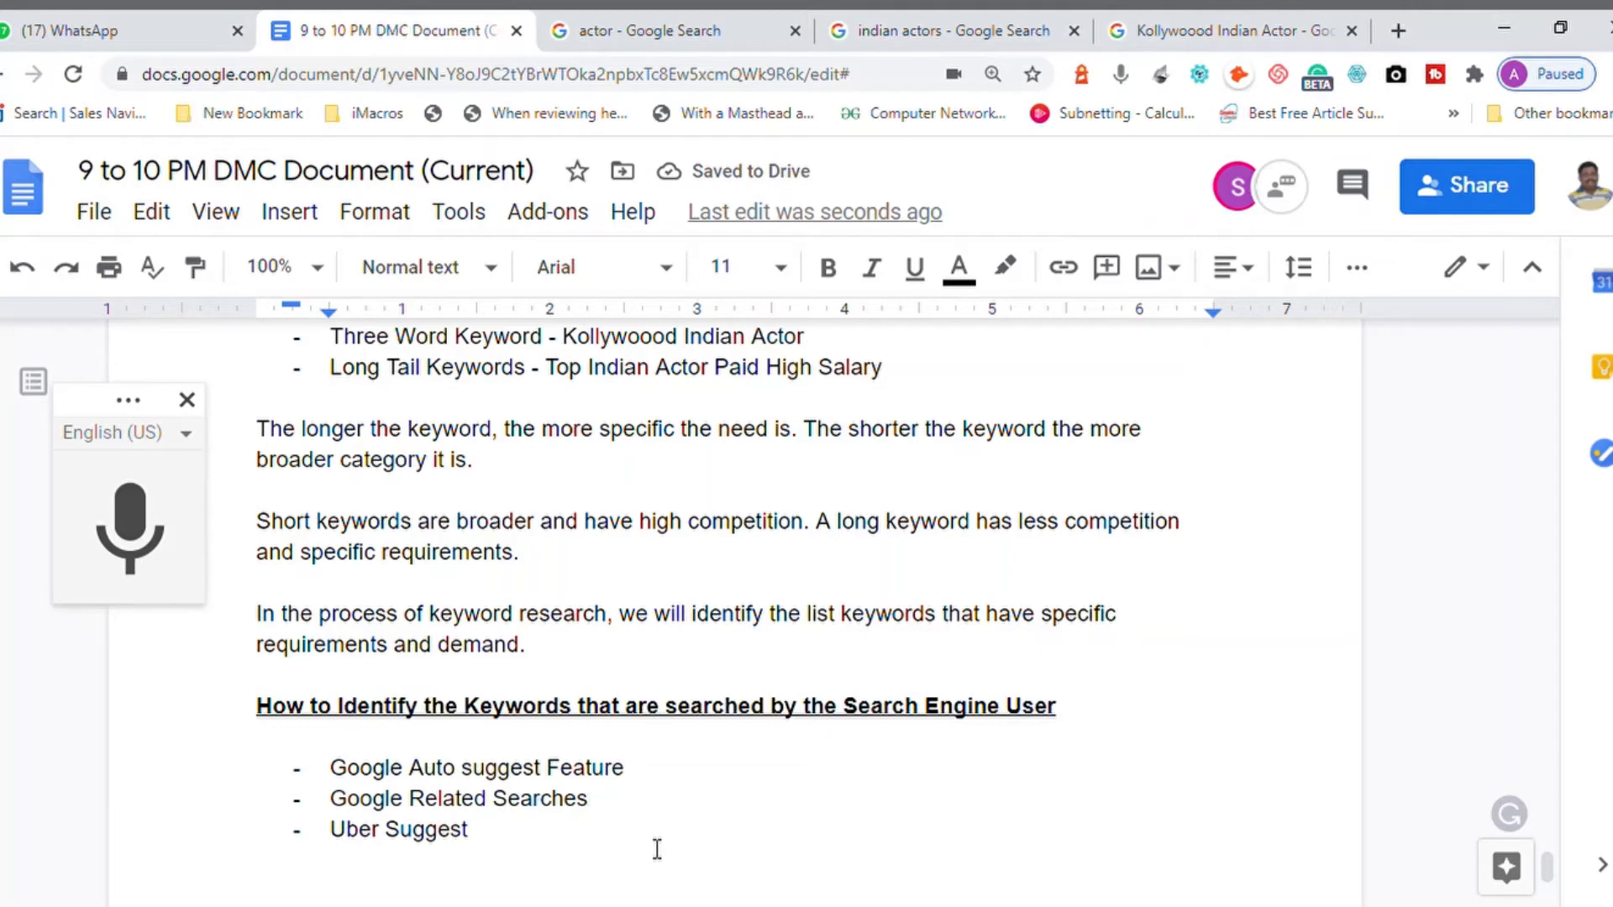
Add the list item "LSI Graph" after "Uber Suggest" and end the list with an empty paragraph set to bold
key("Return")
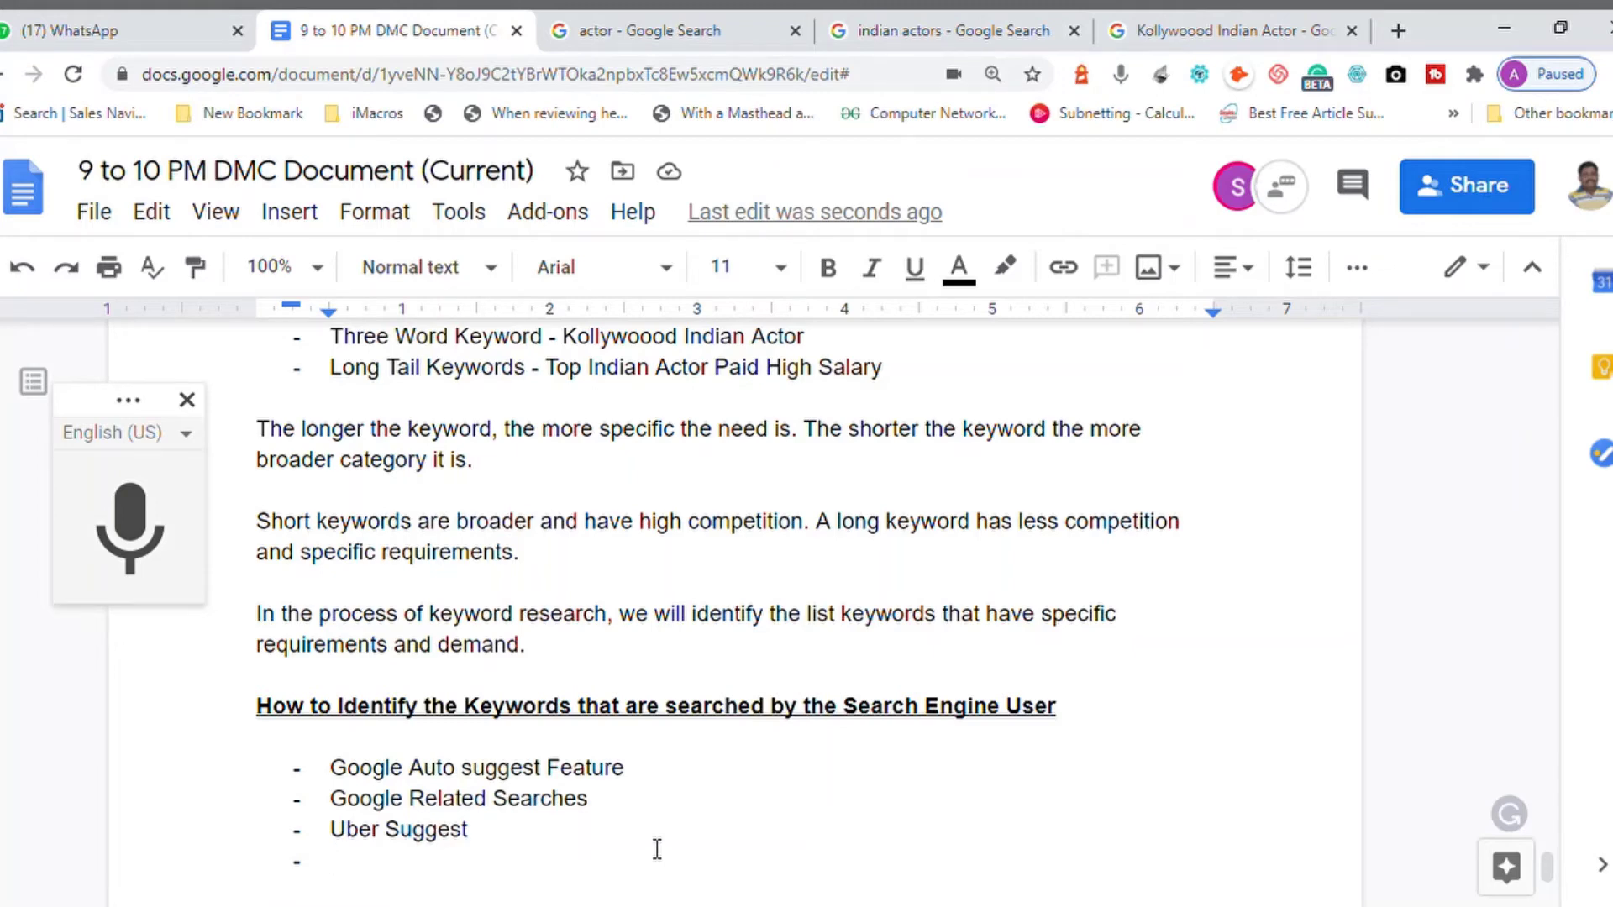
type("LSI ")
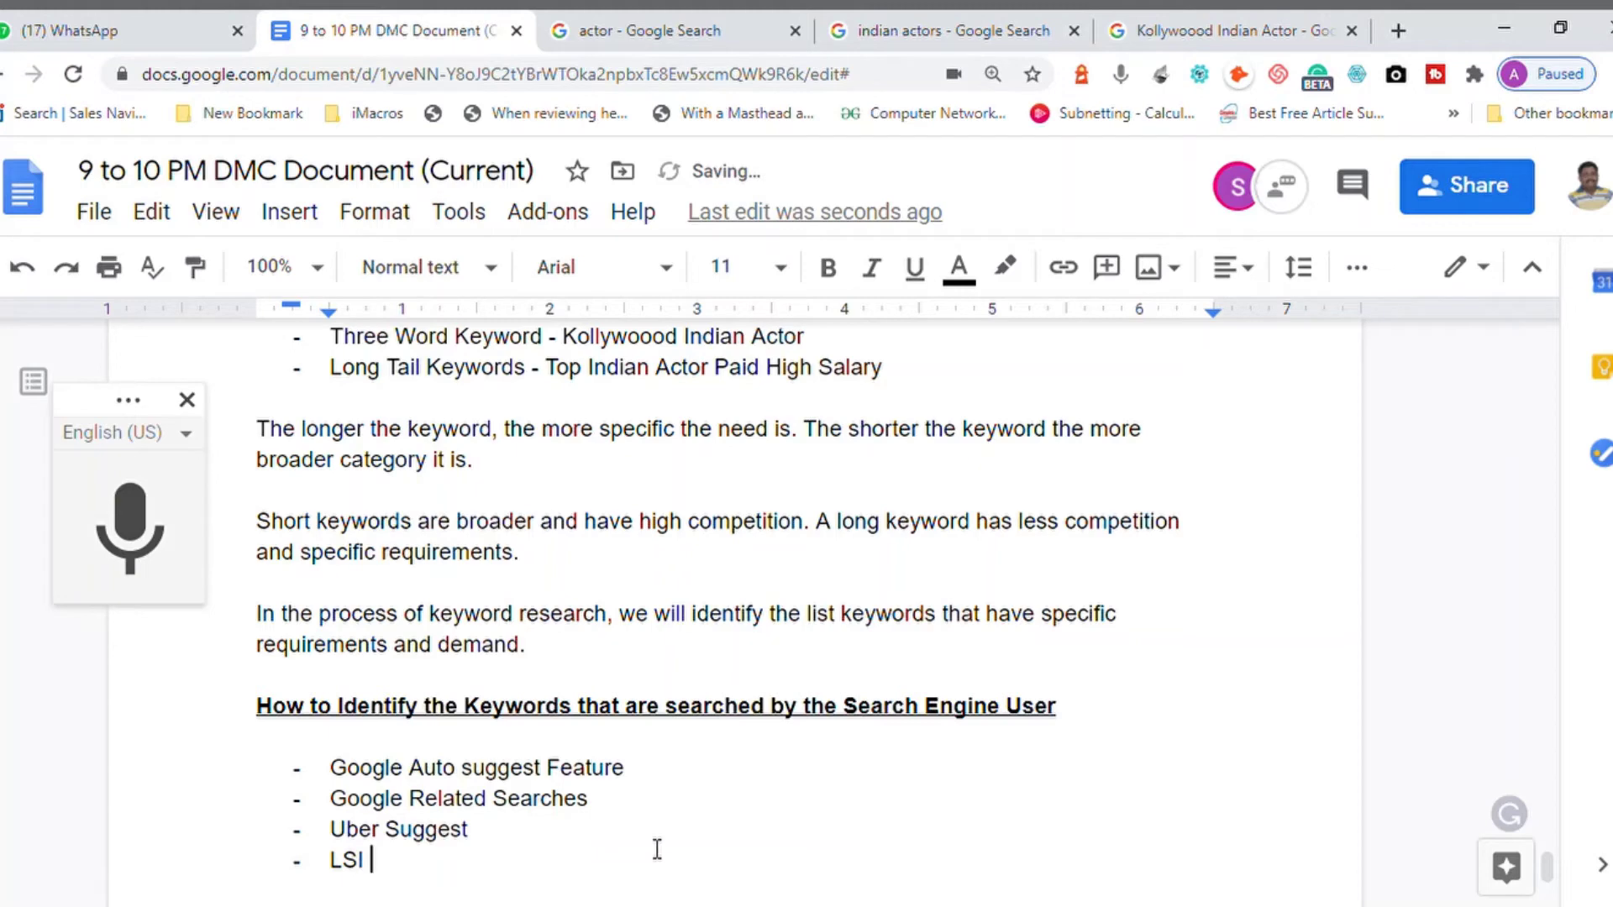
type("Graph")
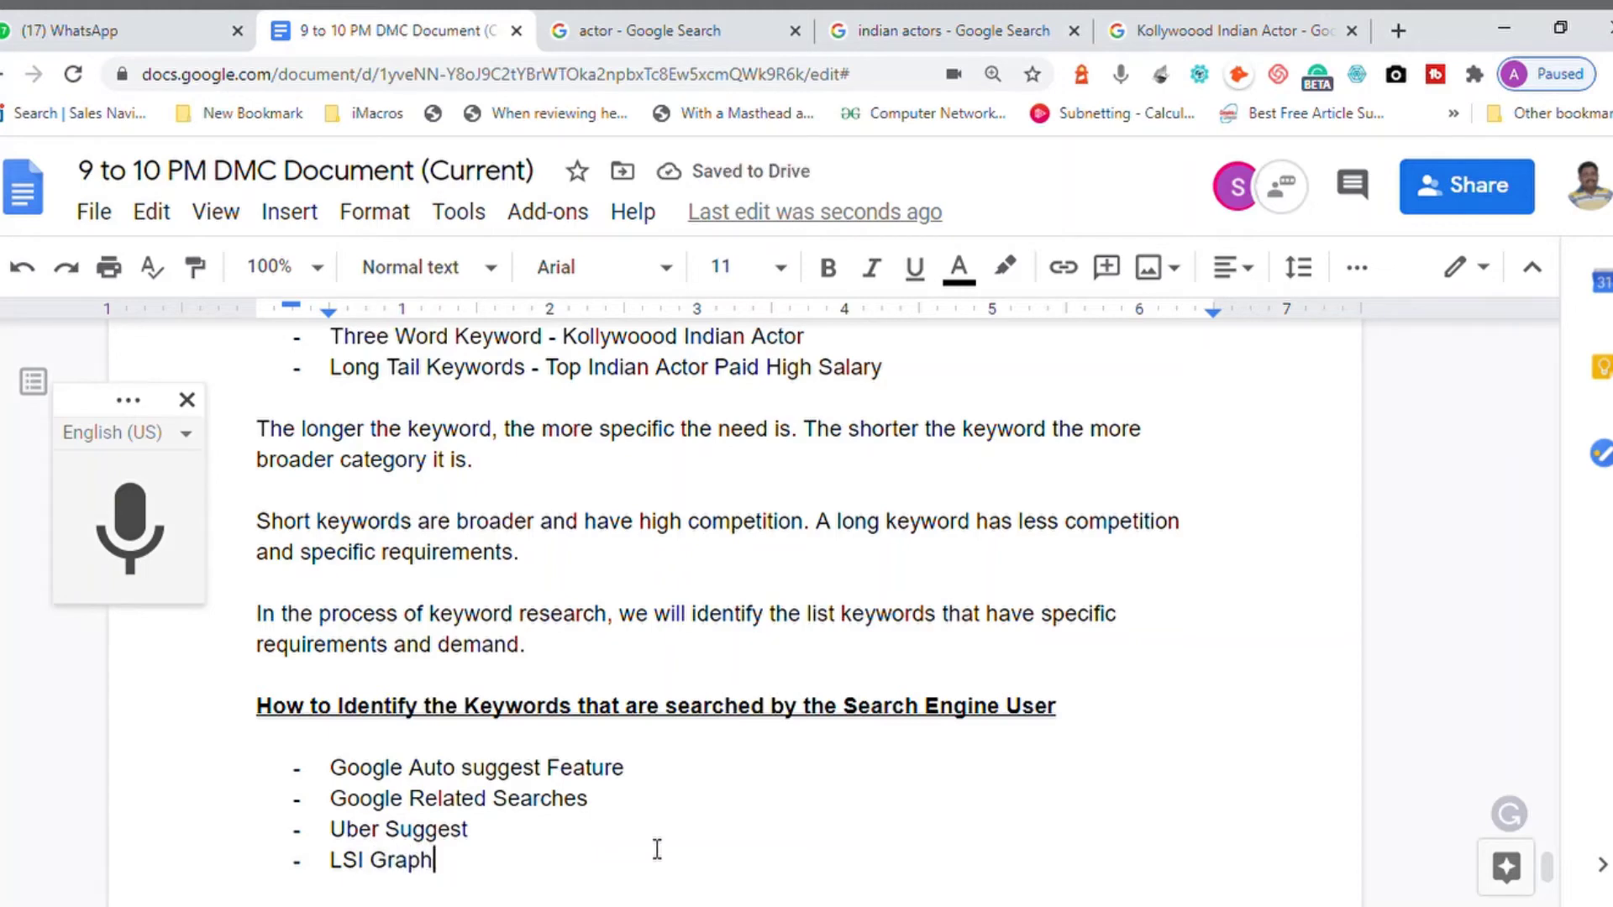
key("Return")
key("Return")
key("ctrl+b")
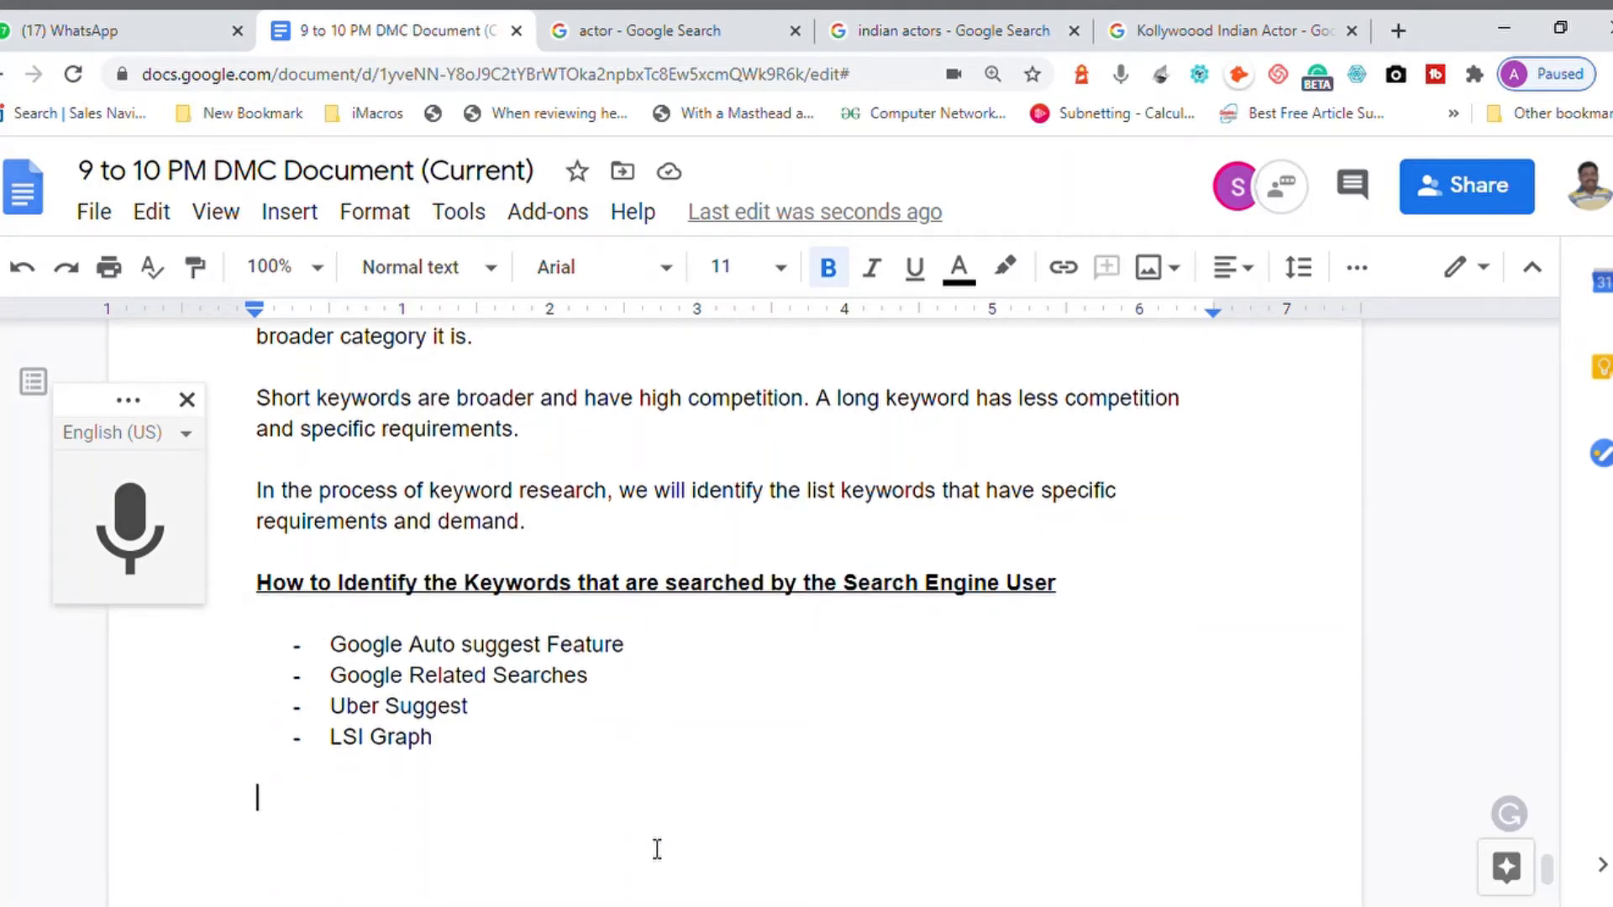
Open an empty line without a dash between the "Google Auto suggest Feature" and "Google Related Searches" list items
key("Up")
key("Up")
key("Up")
key("Up")
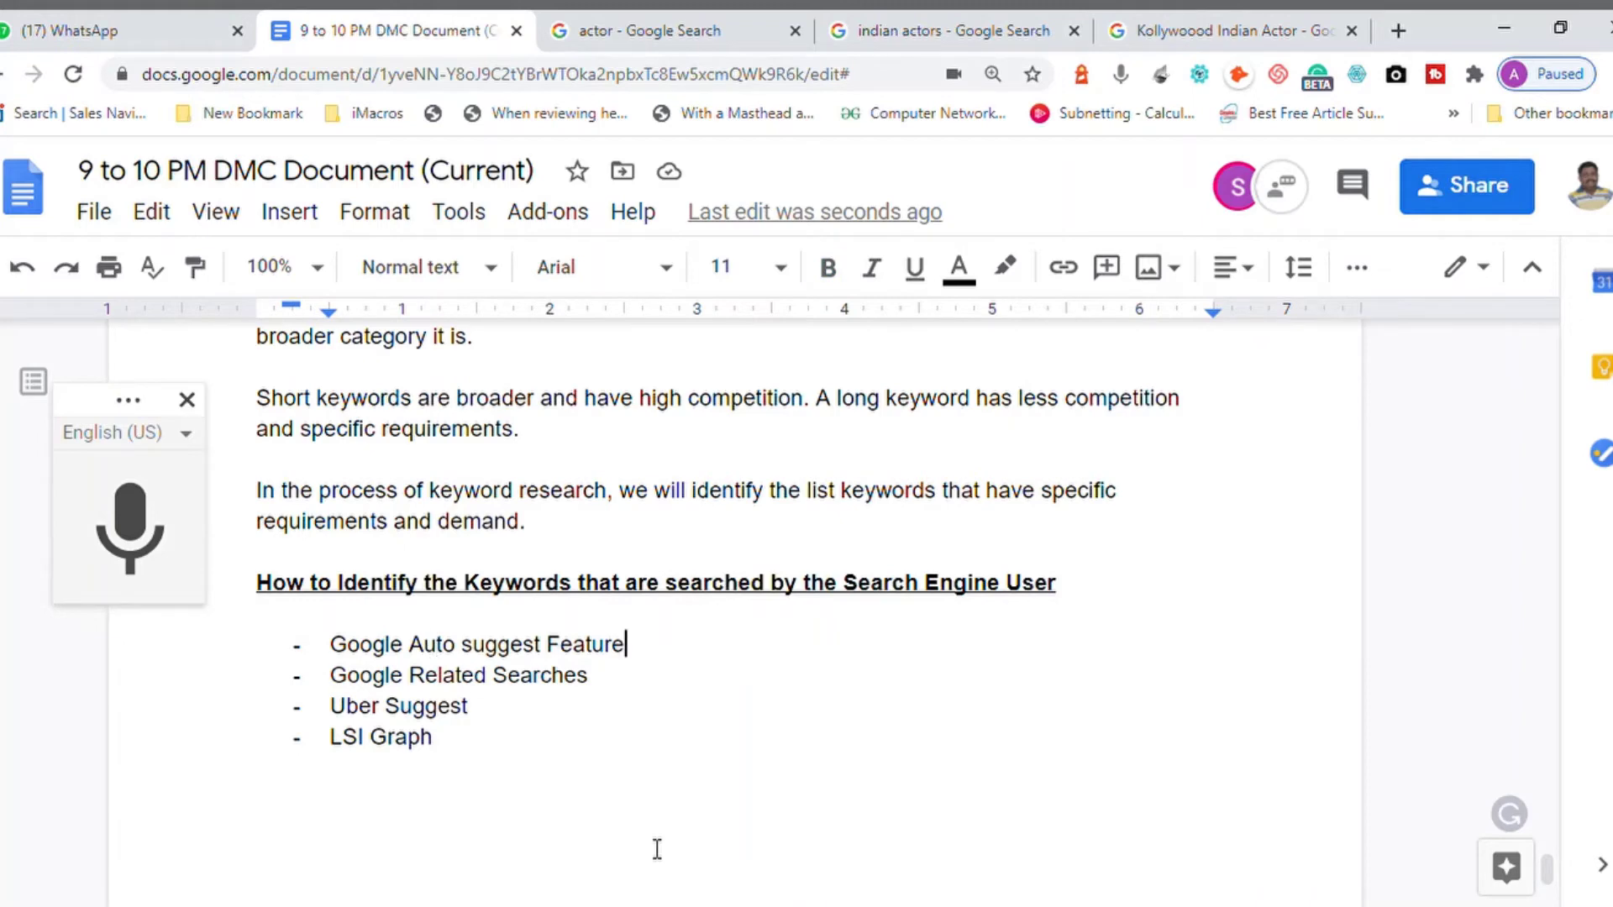
key("Return")
key("Return")
key("Return")
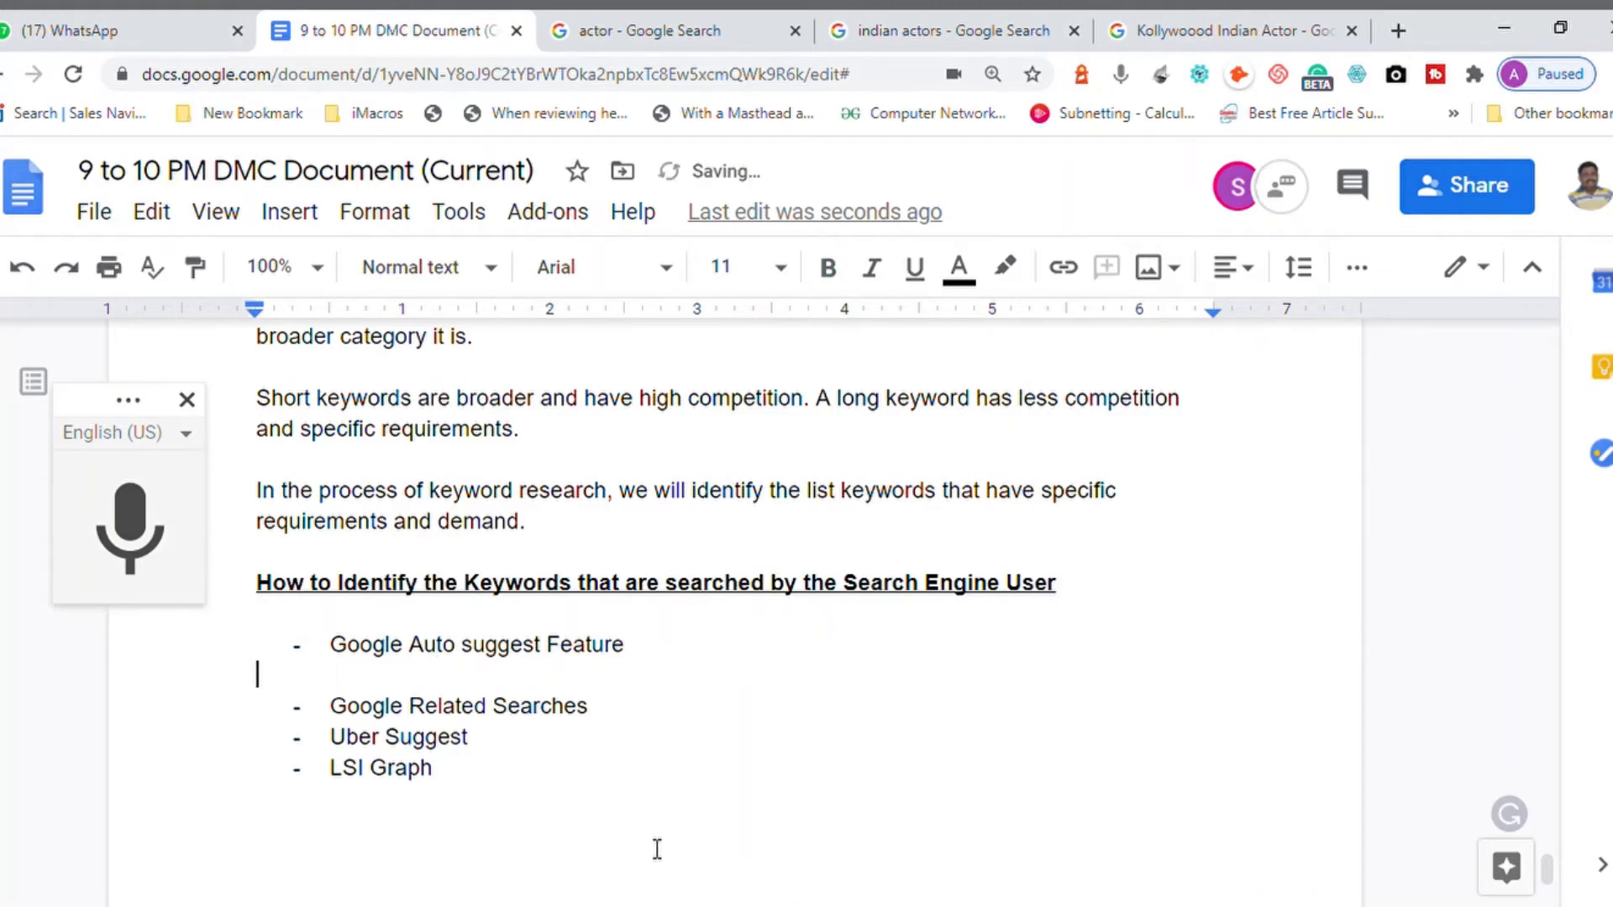
Add blank lines below the "Google Auto suggest Feature" bullet in the document
key("Return")
key("Up")
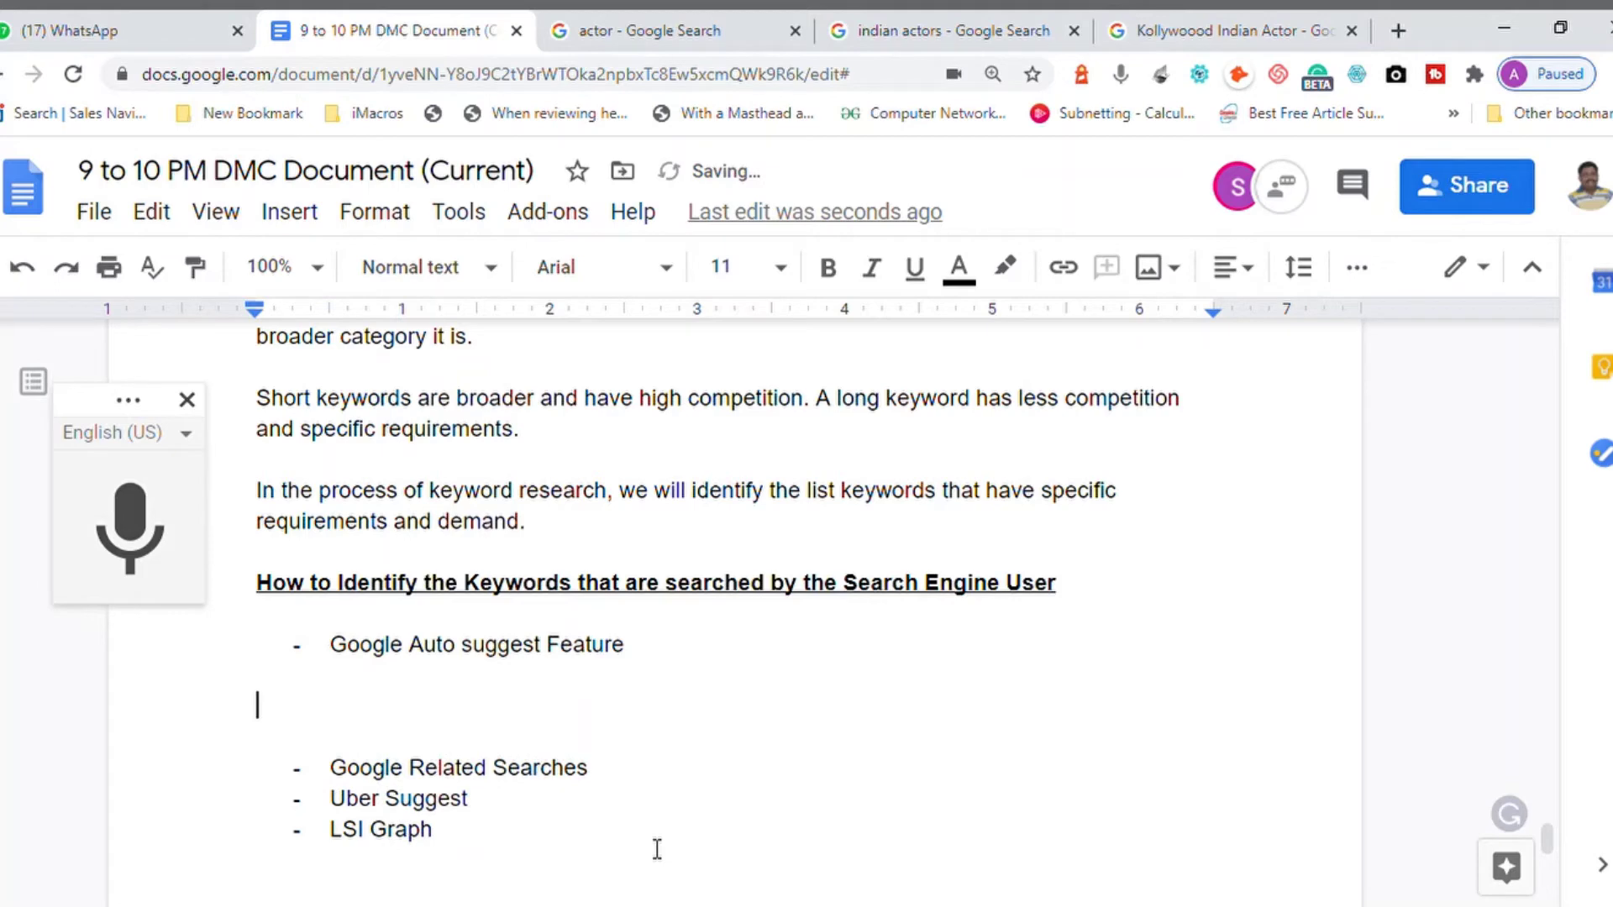
Switch to the "actor" Google search and look up the autosuggestions for "tamil actor"
left_click(681, 25)
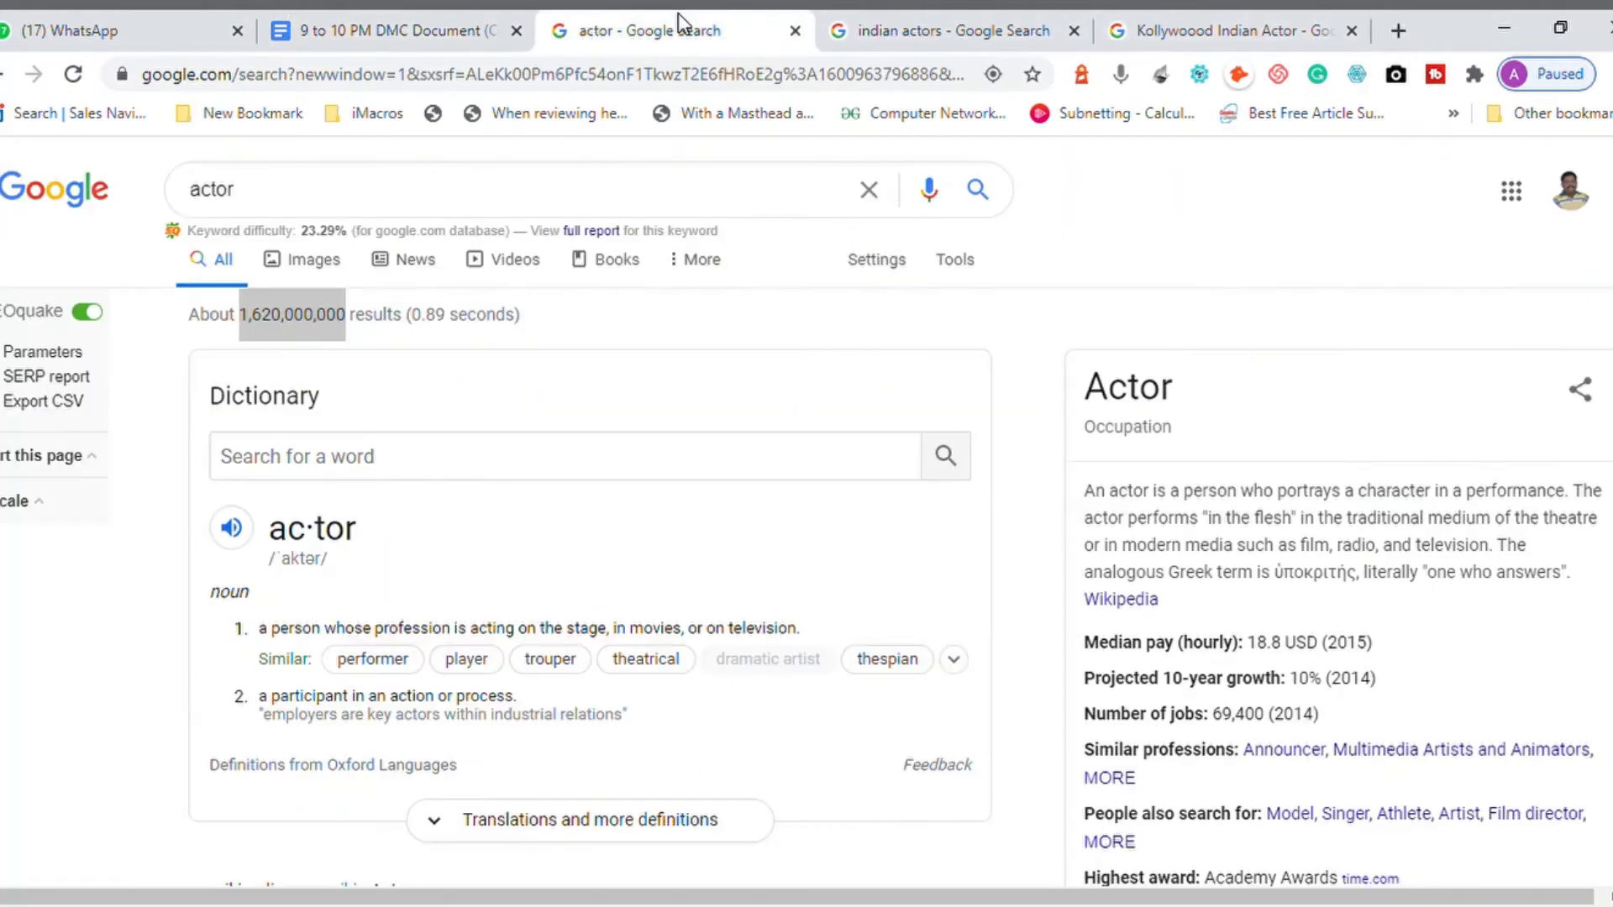
left_click(427, 191)
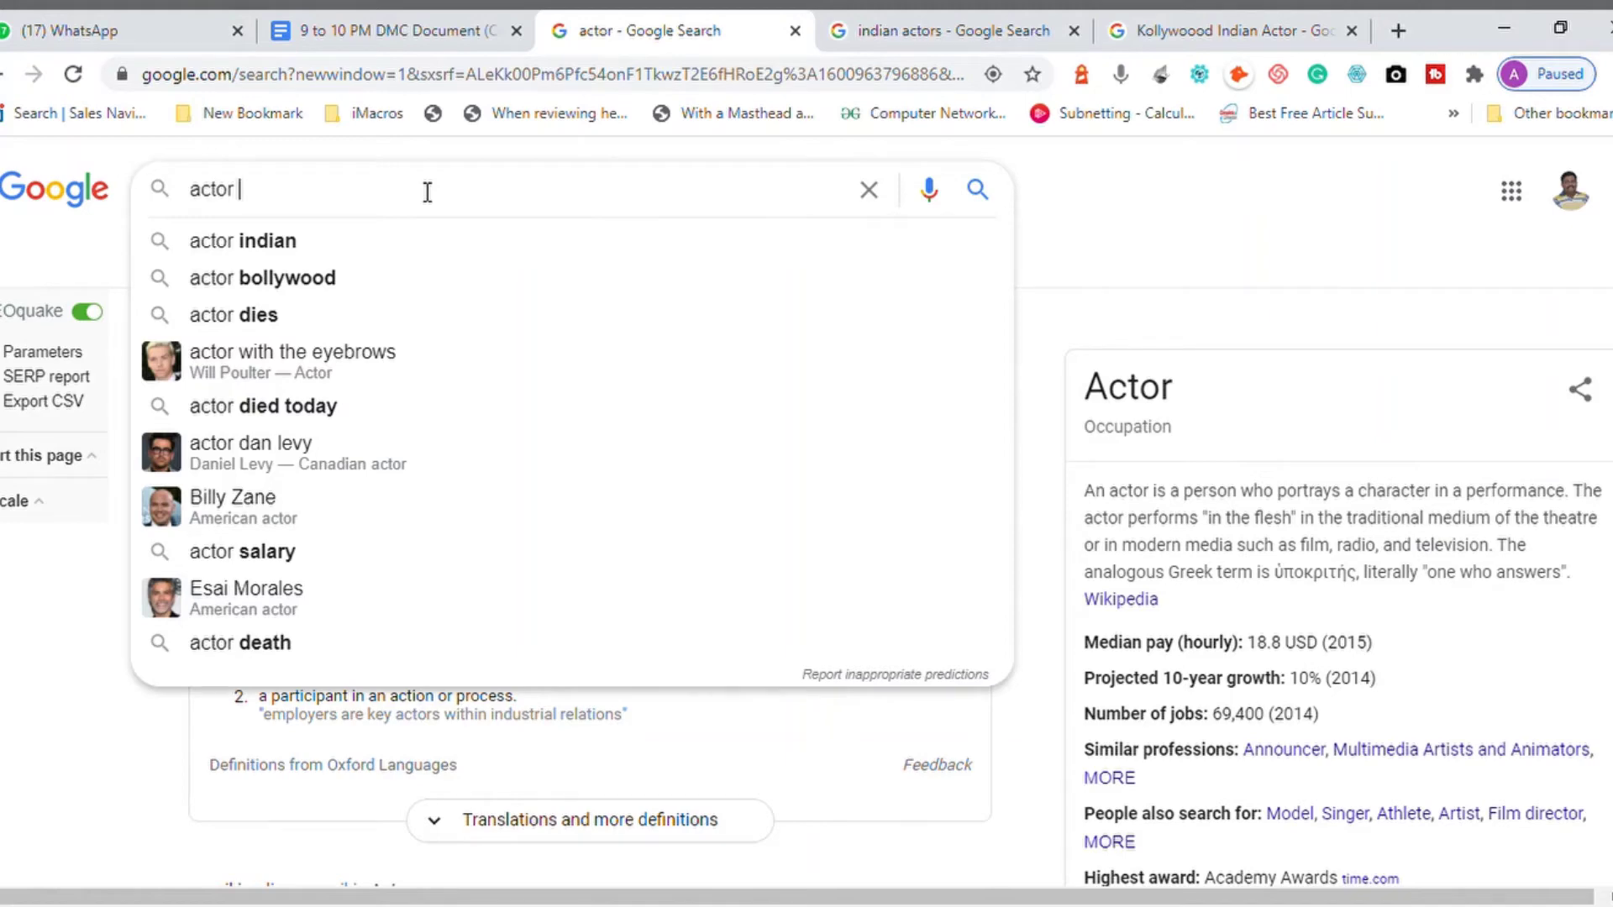
key("Home")
type("tamil")
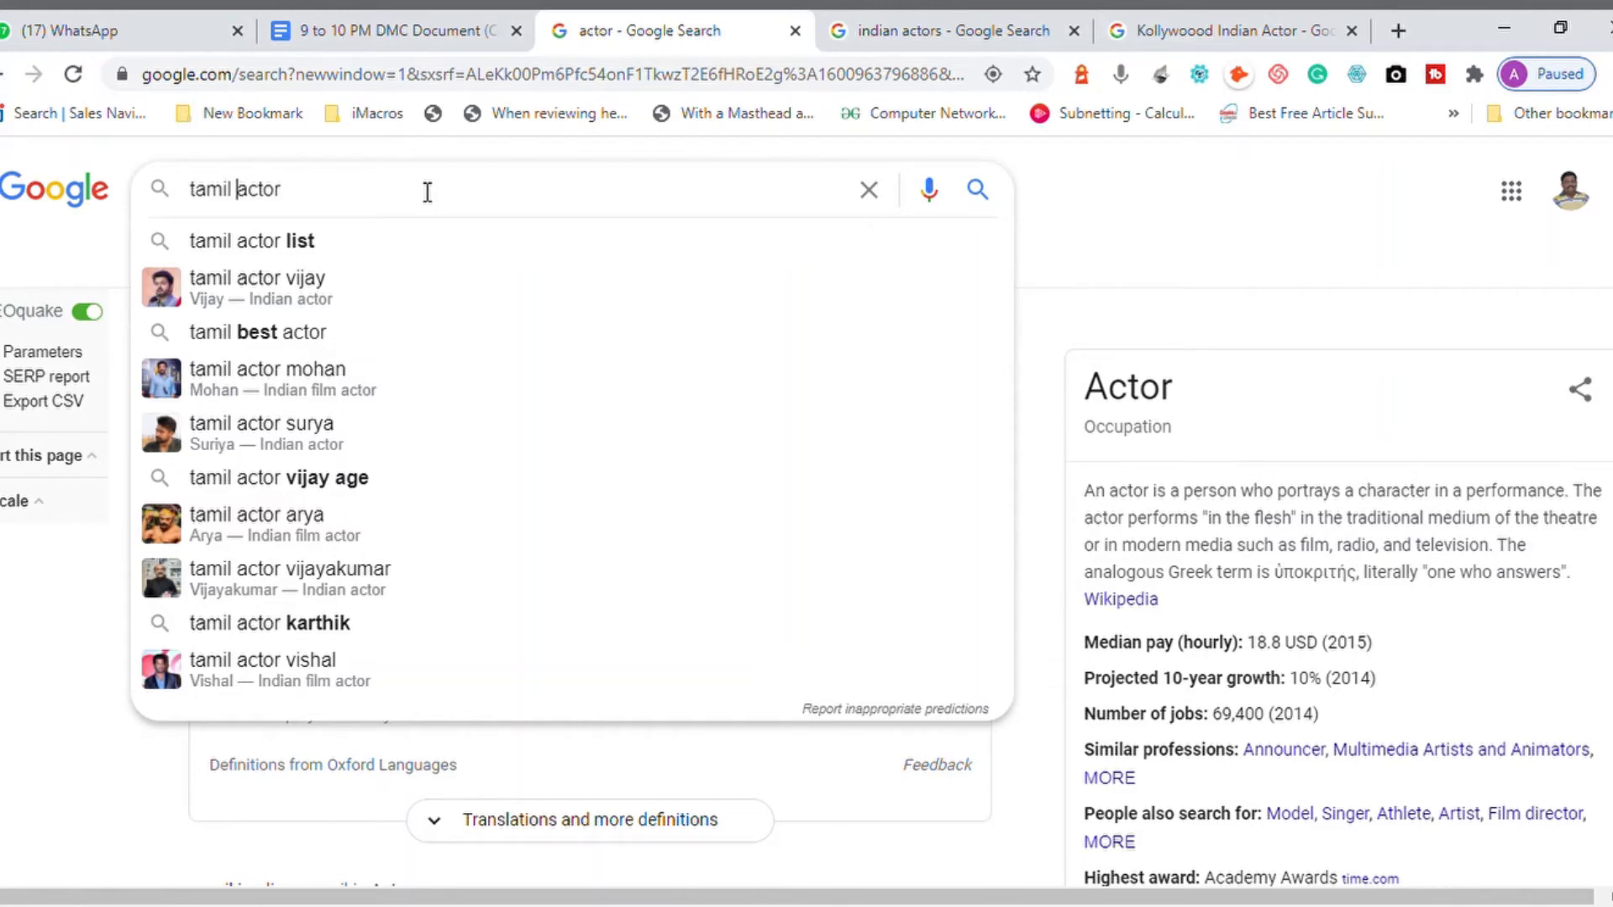
Change the query to "Hindi actor" and go through its autosuggestions to reach "hindi actor died"
key("Left")
key("ctrl+BackSpace")
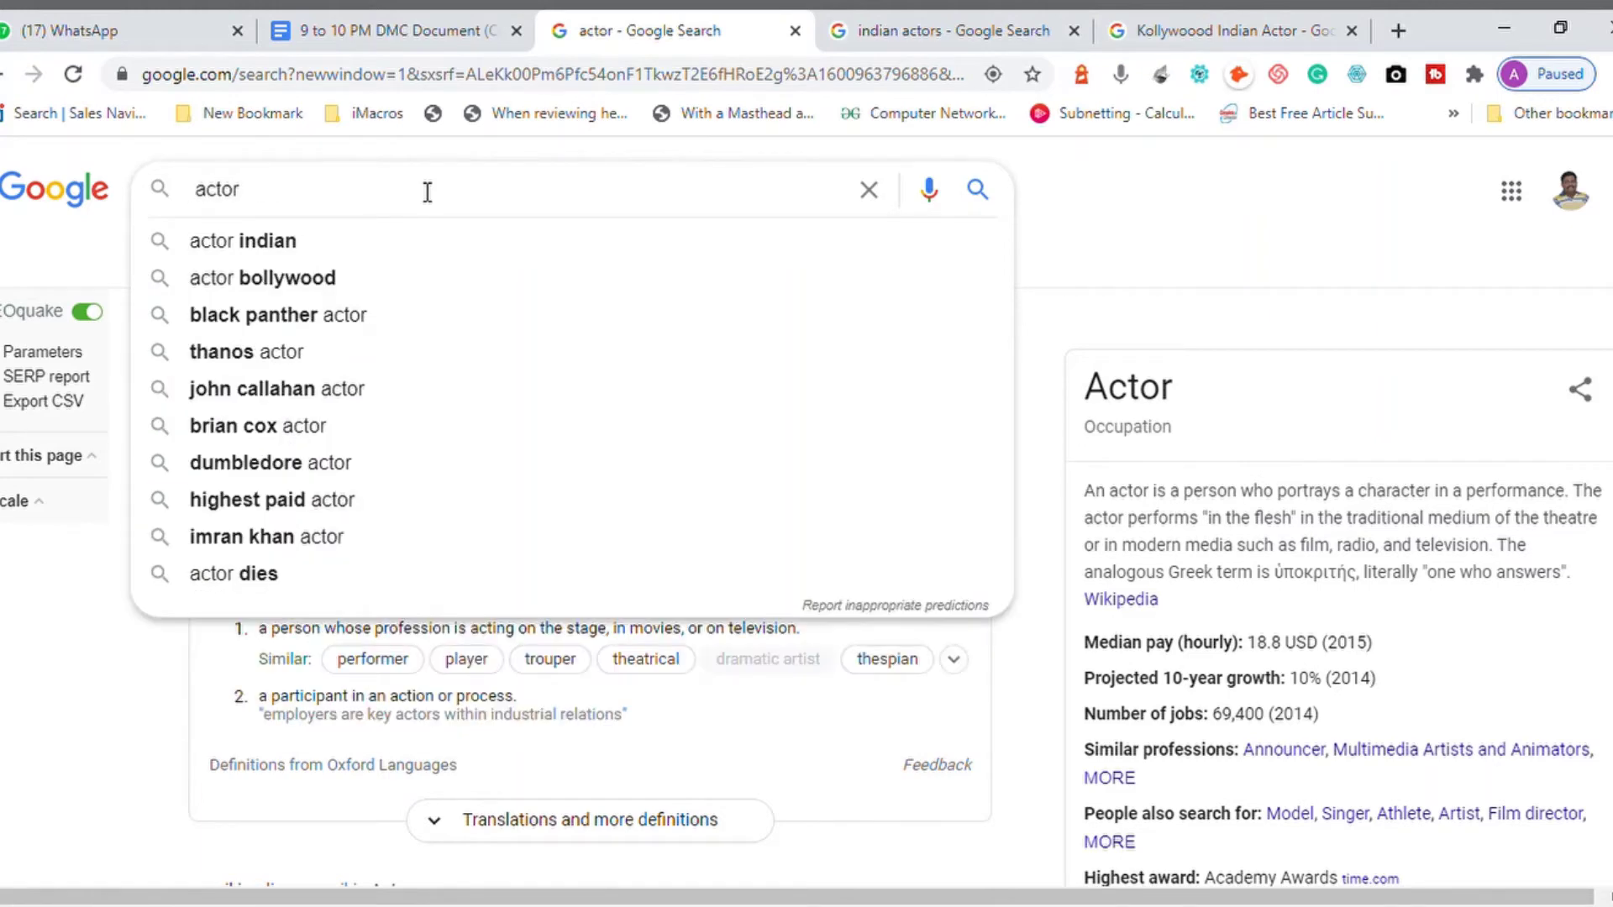
type("Hindi")
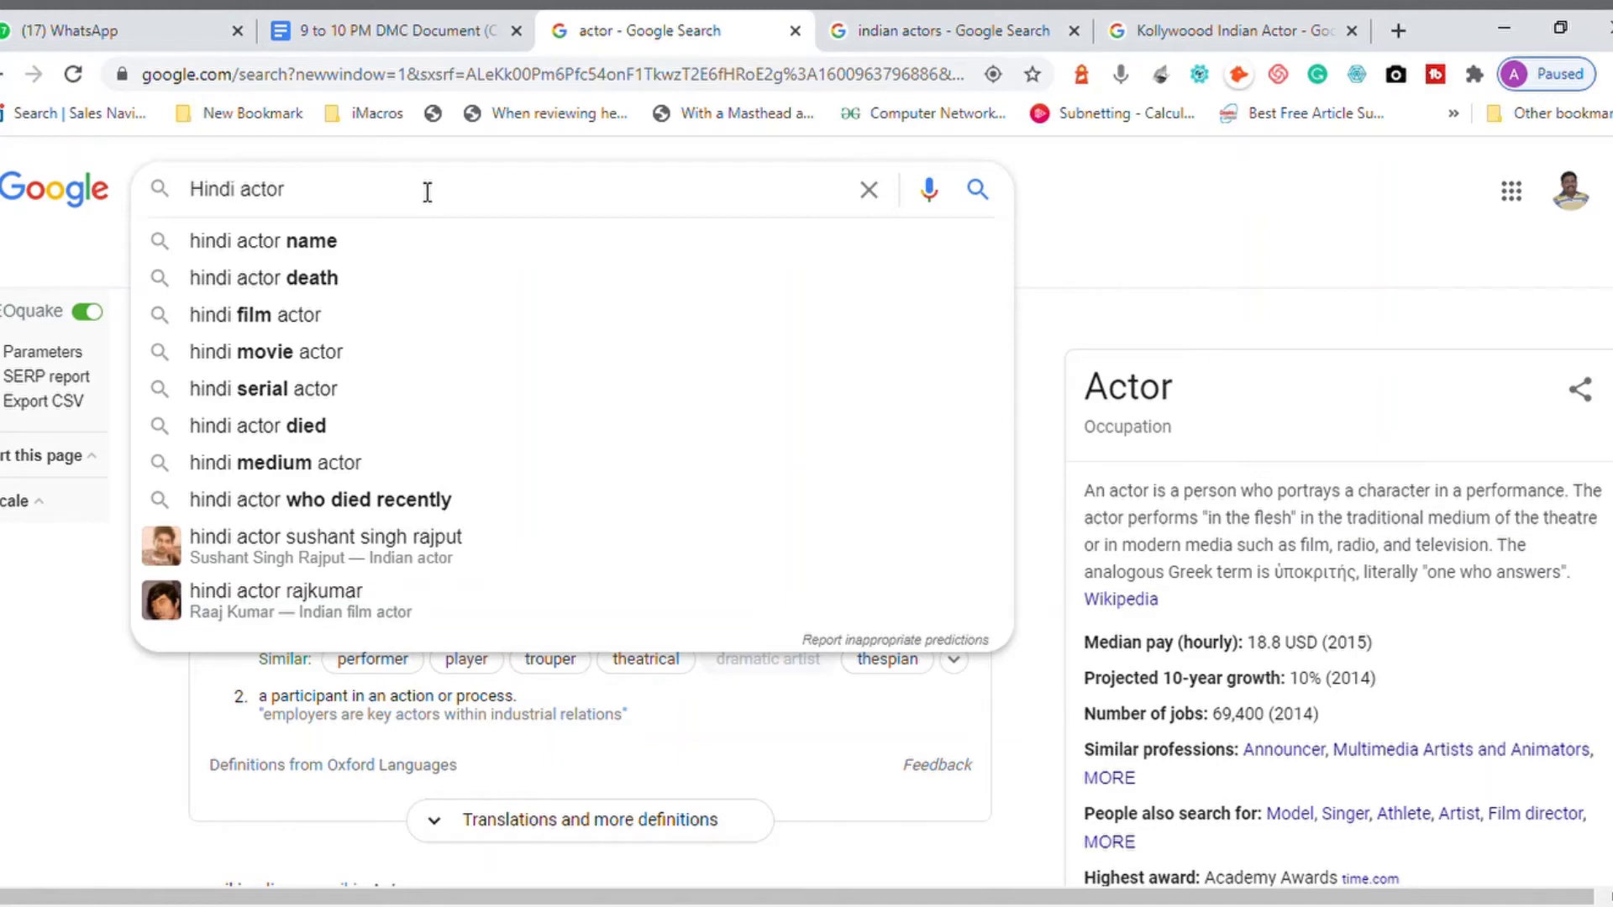
key("Down")
key("Down")
key("Down")
key("Down")
key("Down")
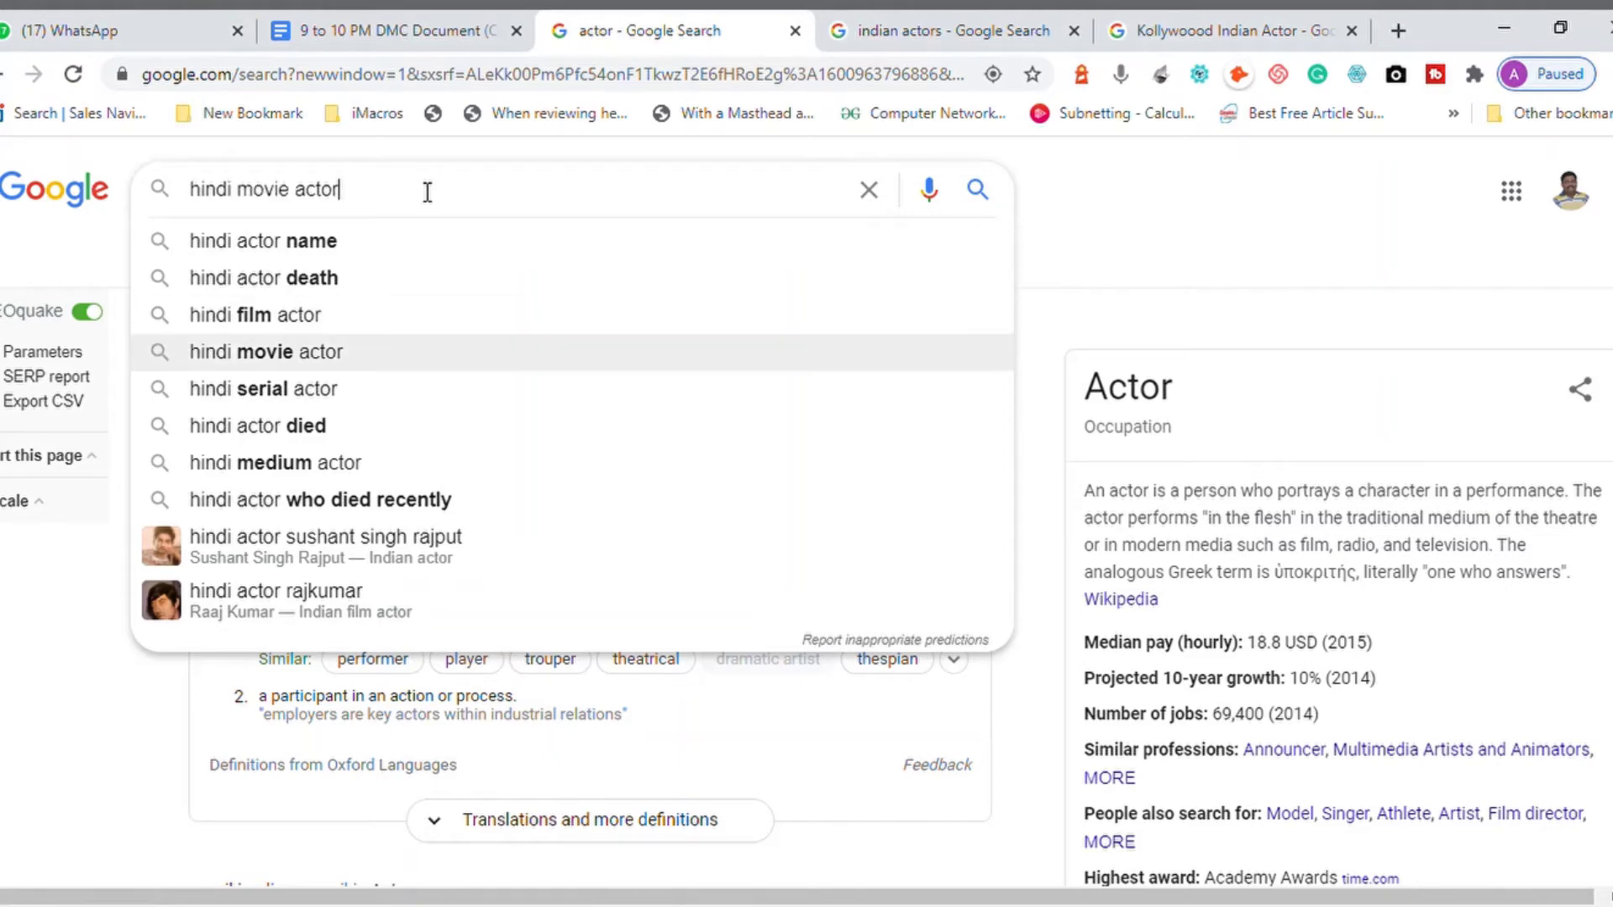
key("Down")
key("Down")
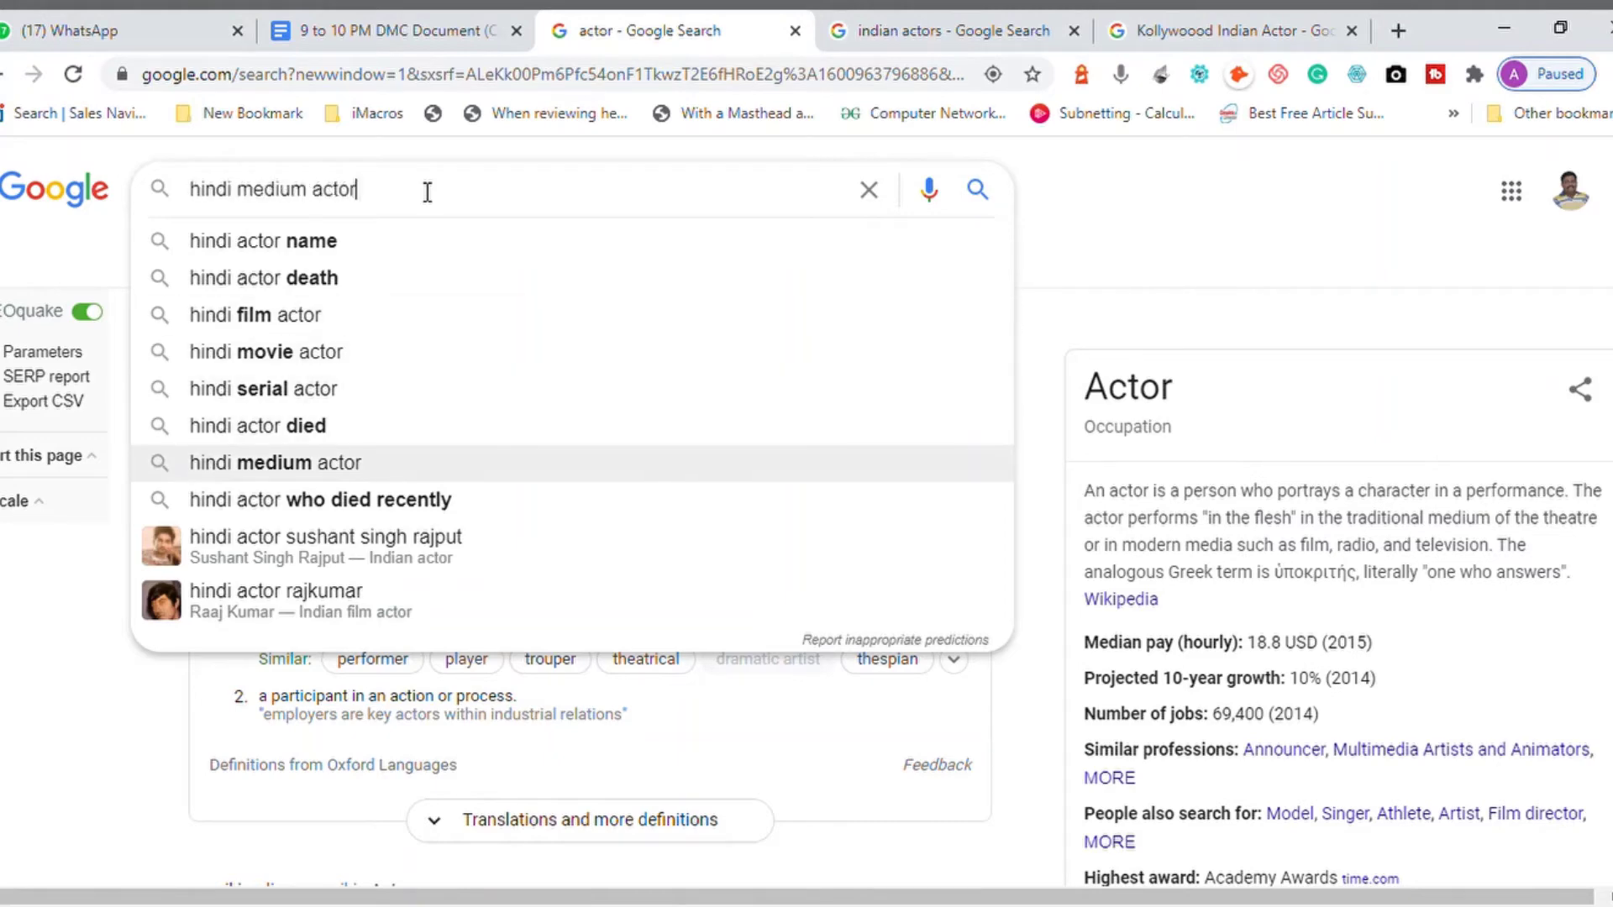
key("Up")
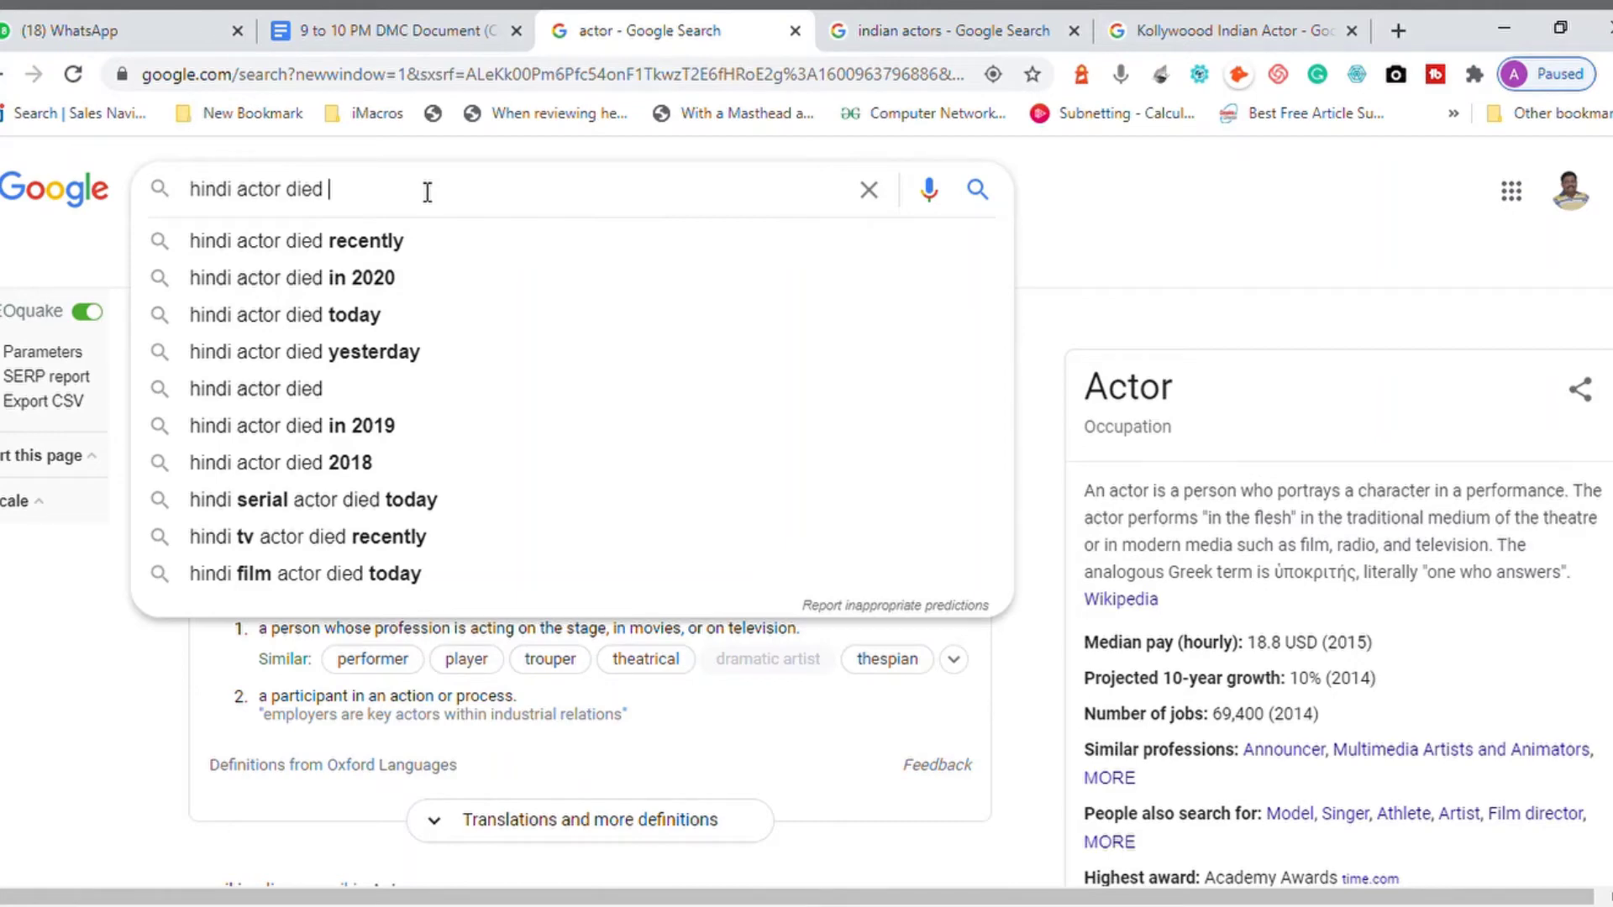
Go through the suggestions for "hindi actor died", expand "hindi serial actor died today", and choose "hindi serial actress death today"
type("2018")
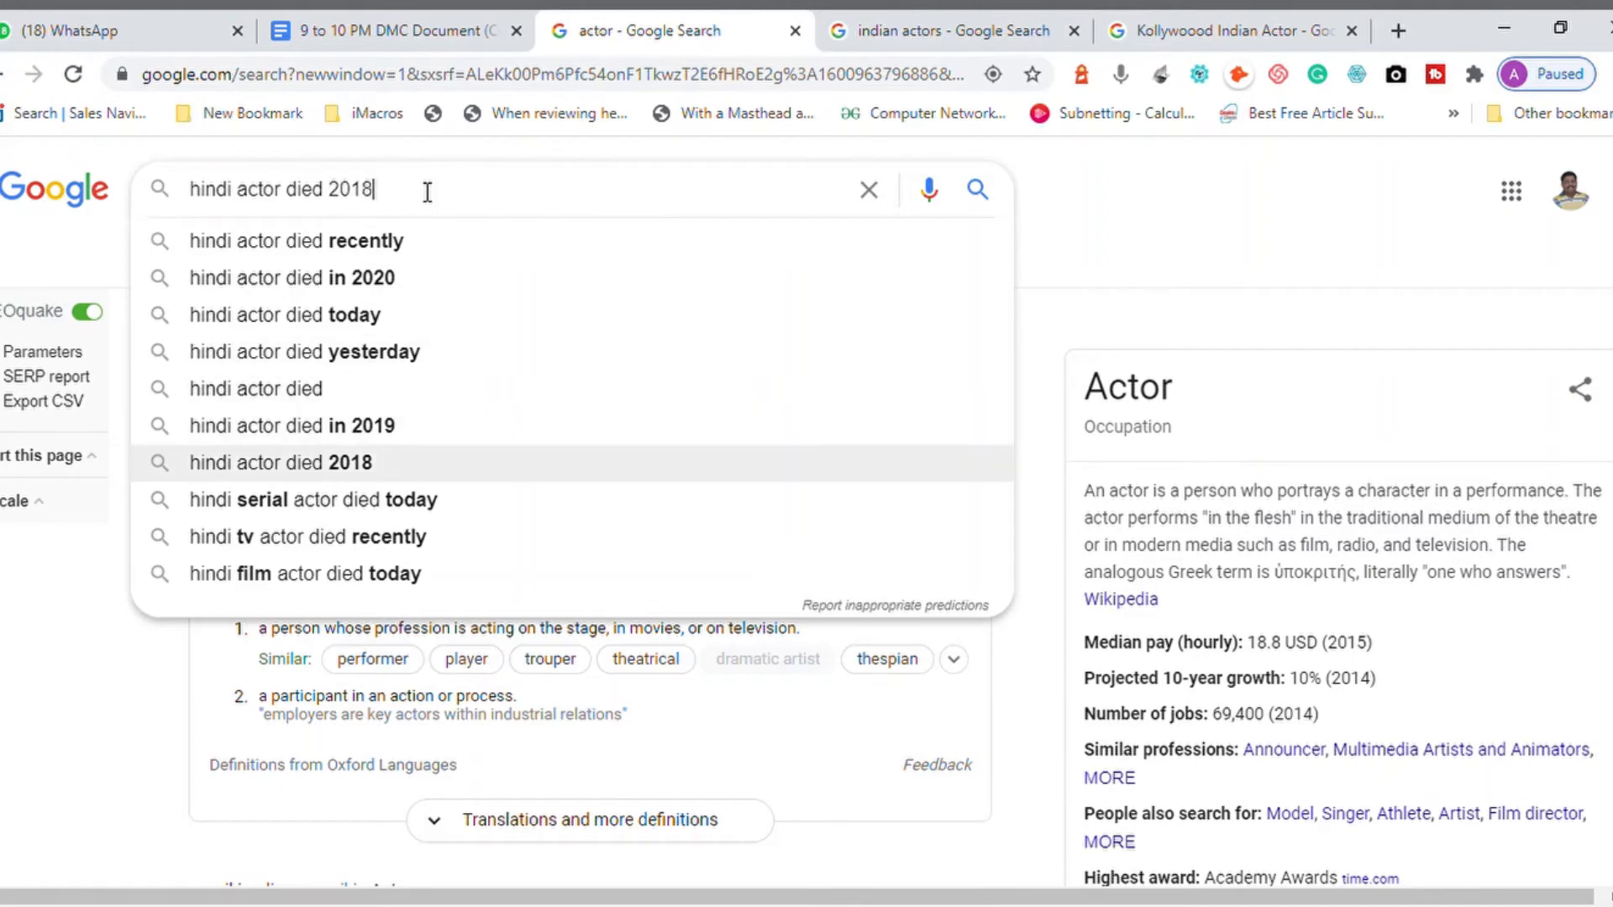
key("Down")
key("Down")
key("Down")
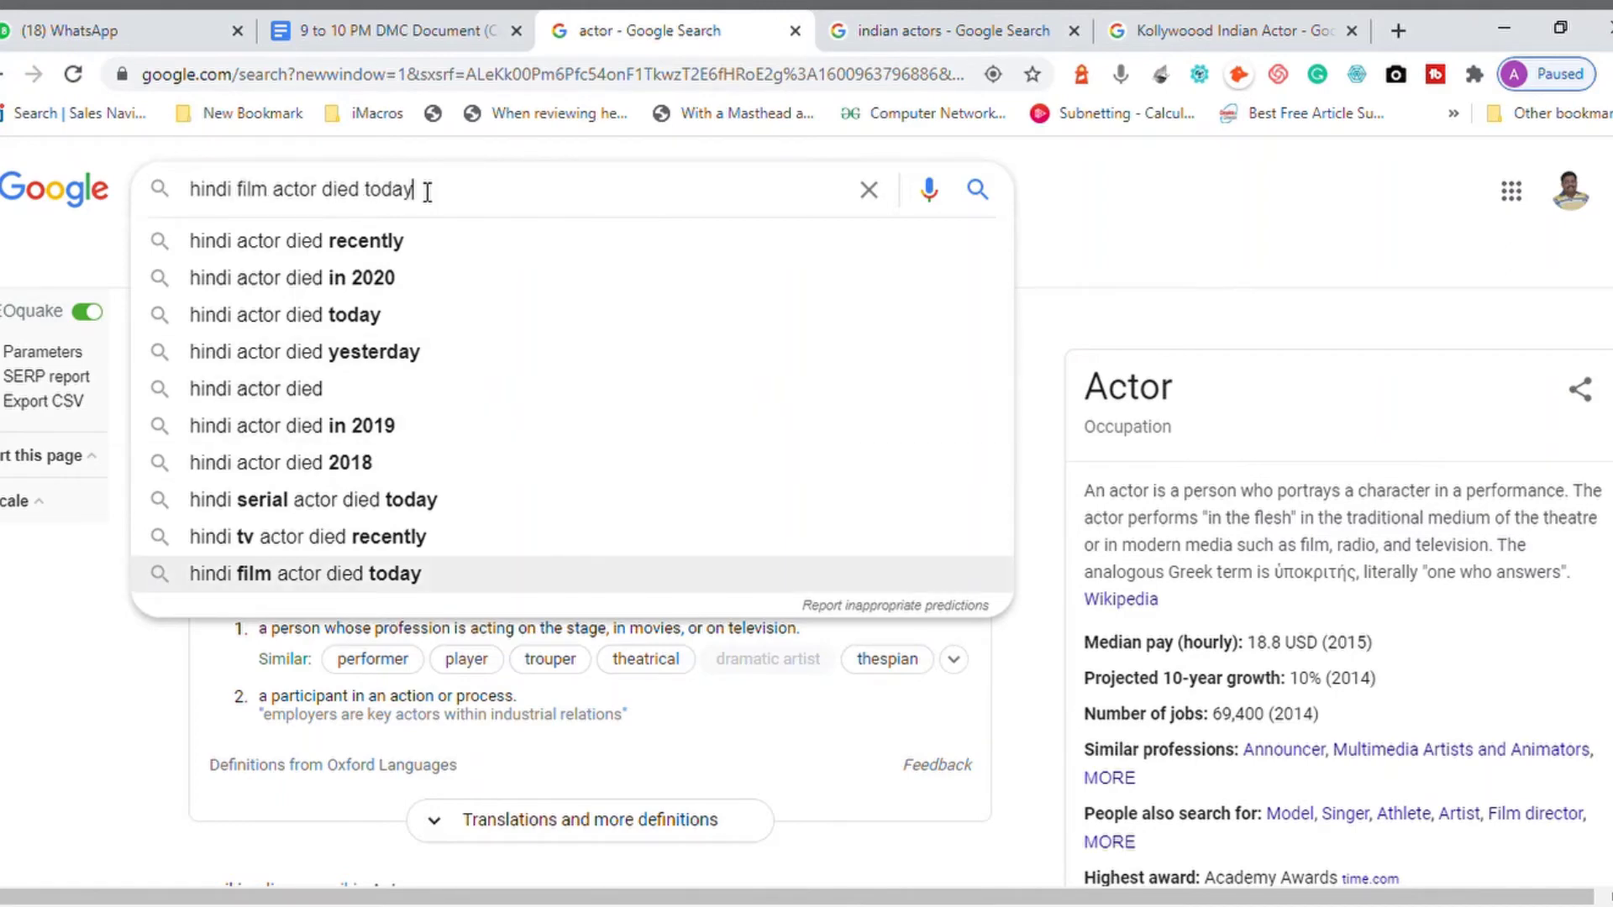
key("Up")
key("Up")
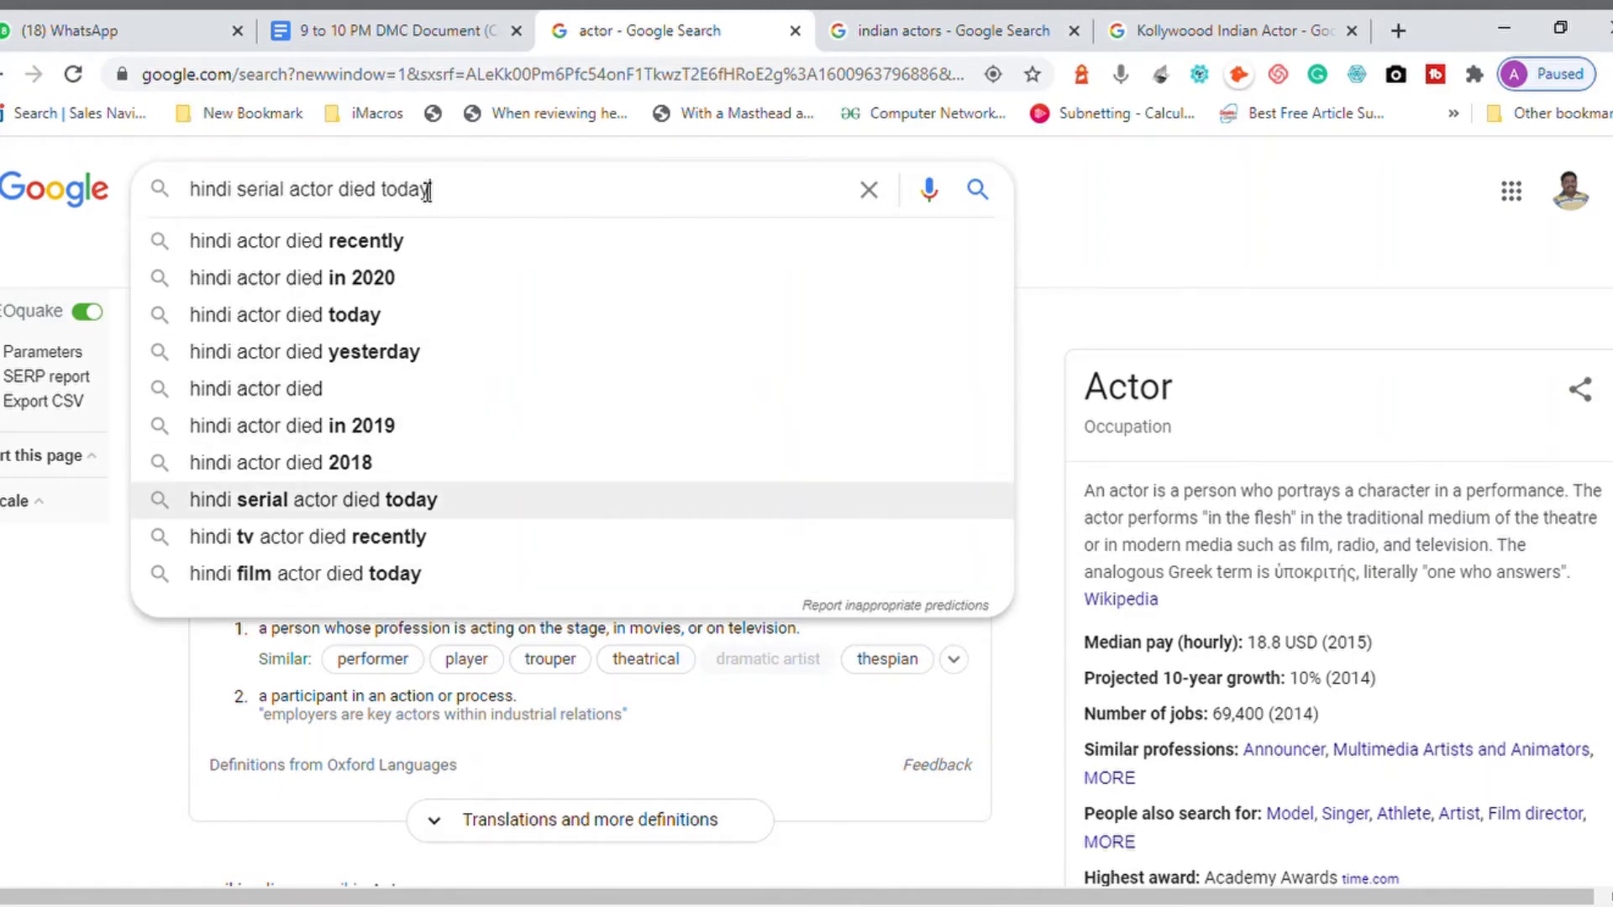
left_click(426, 191)
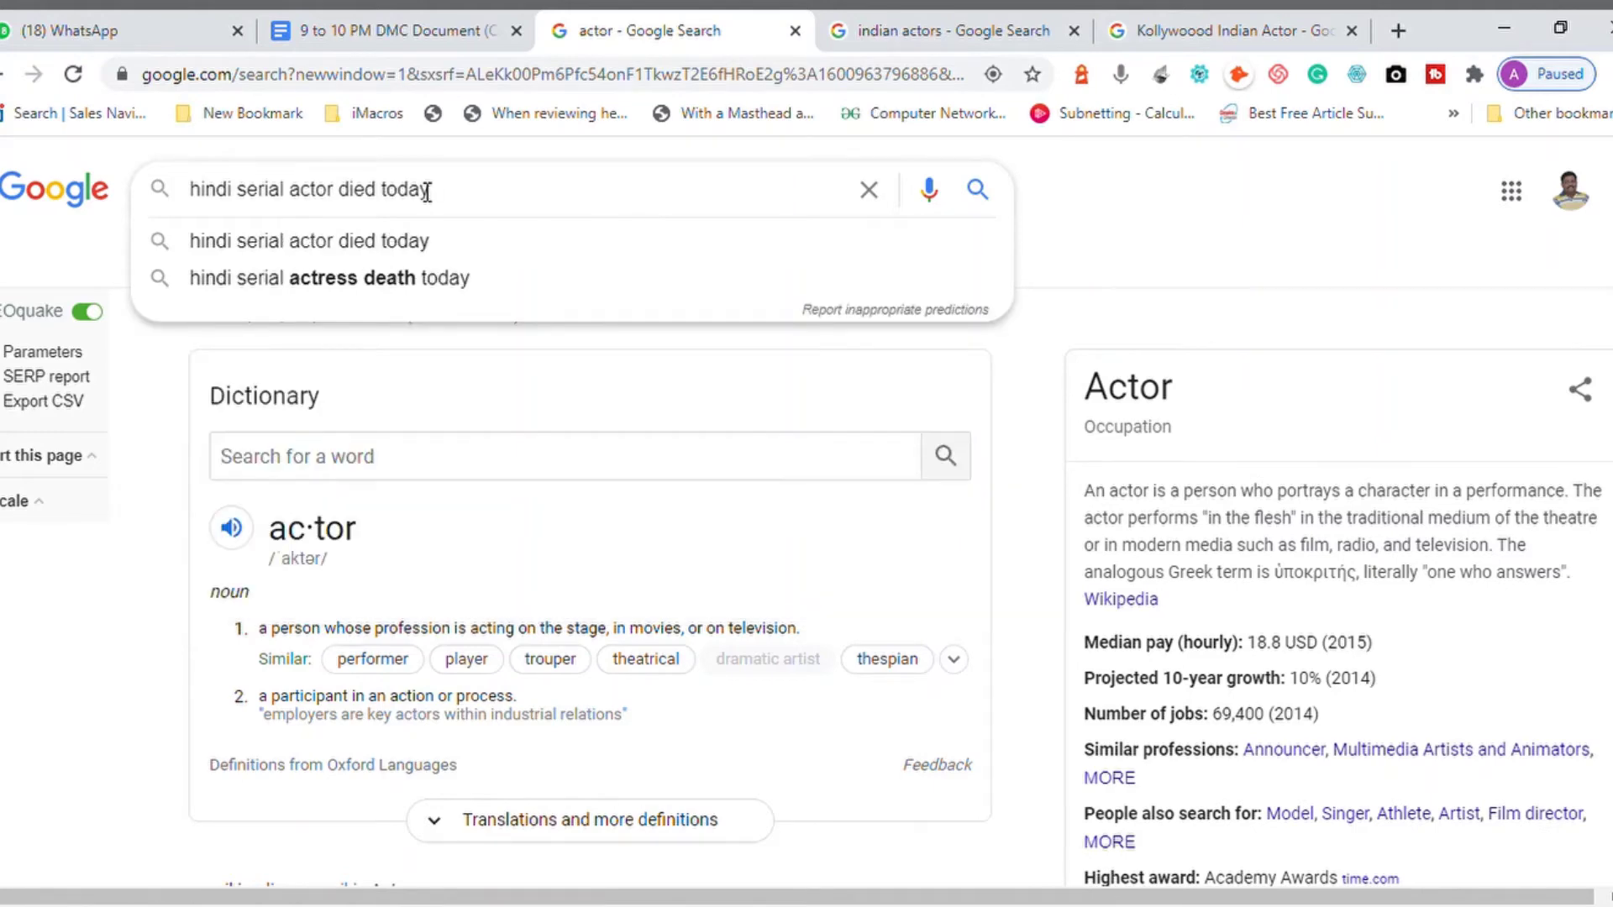
key("Down")
key("Down")
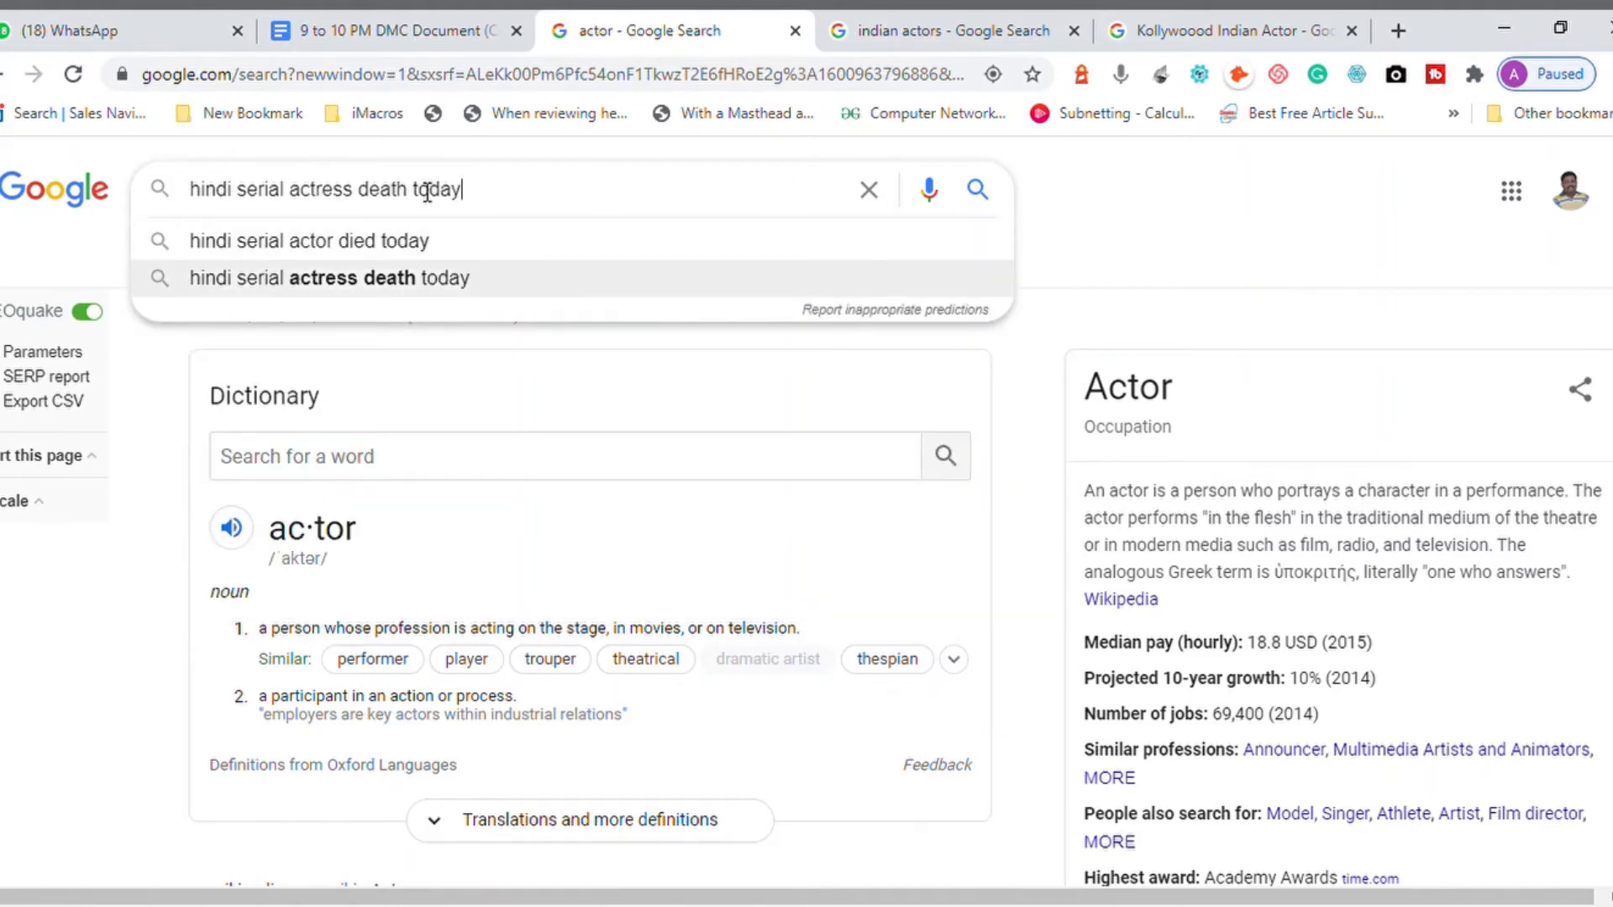
Copy the query "hindi serial actress death today" and paste it into the document below the bullet list
key("ctrl+a")
key("ctrl+c")
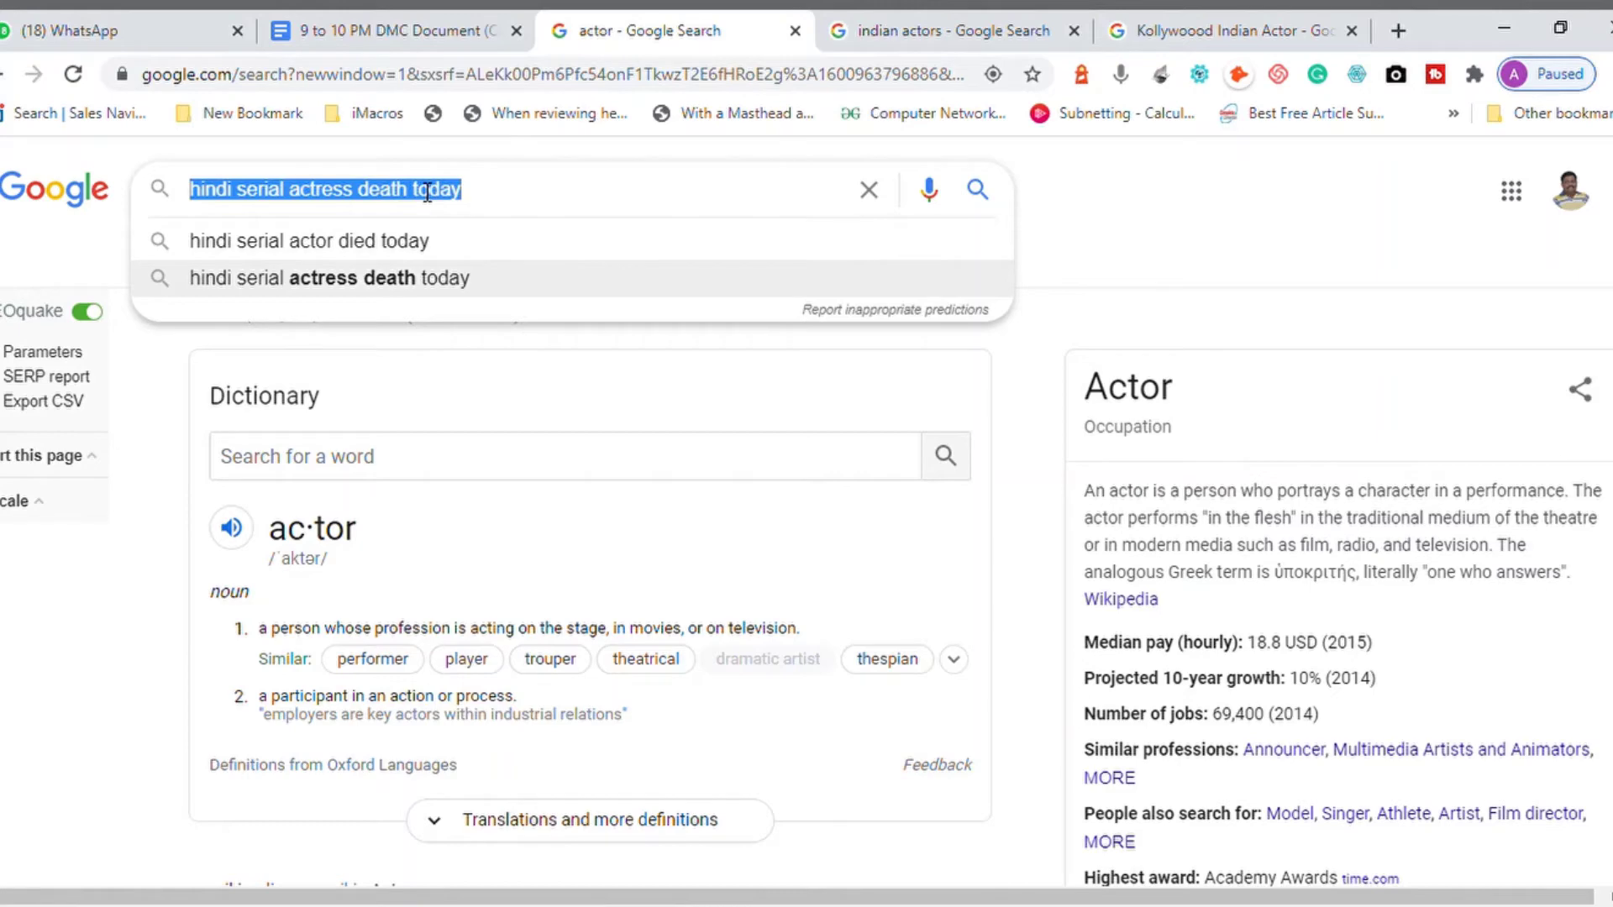
left_click(393, 25)
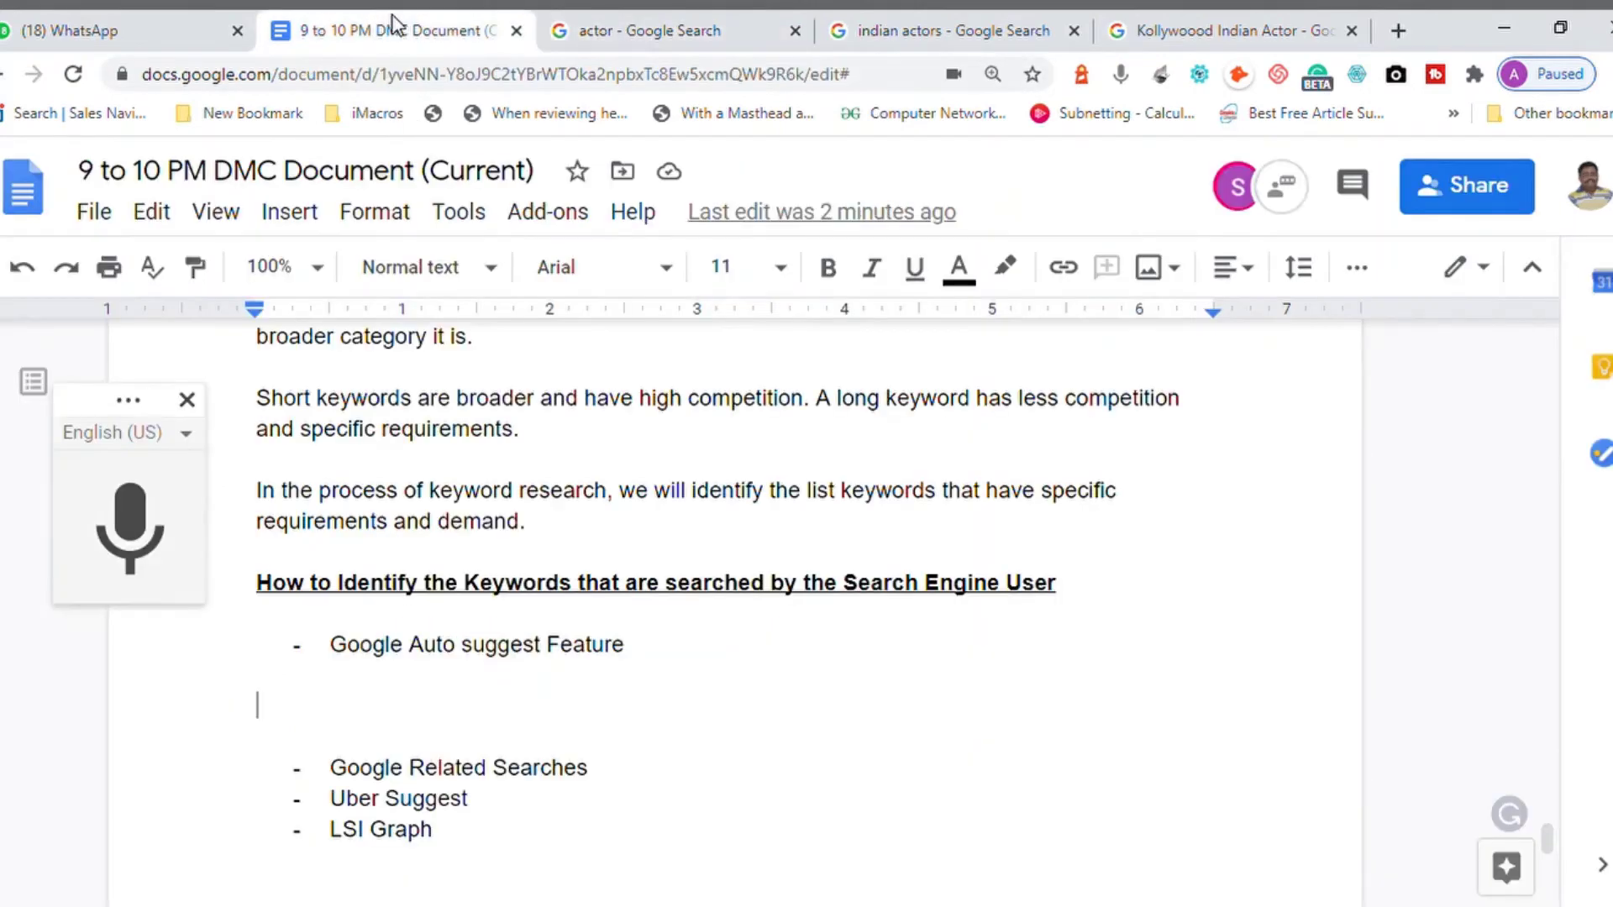
key("Down")
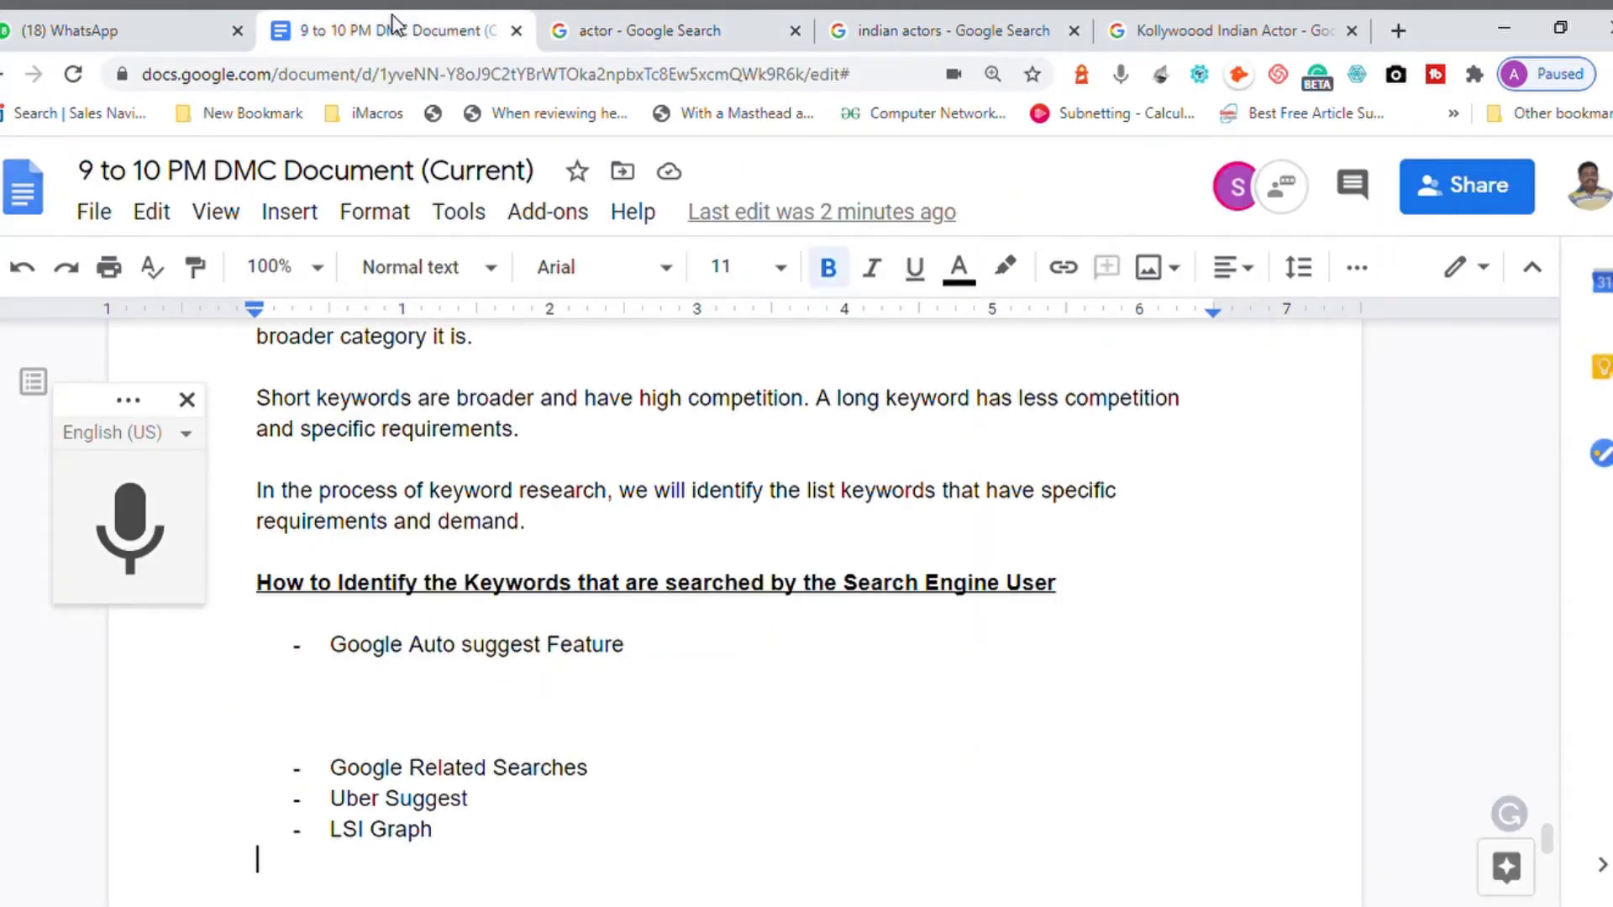
key("ctrl+v")
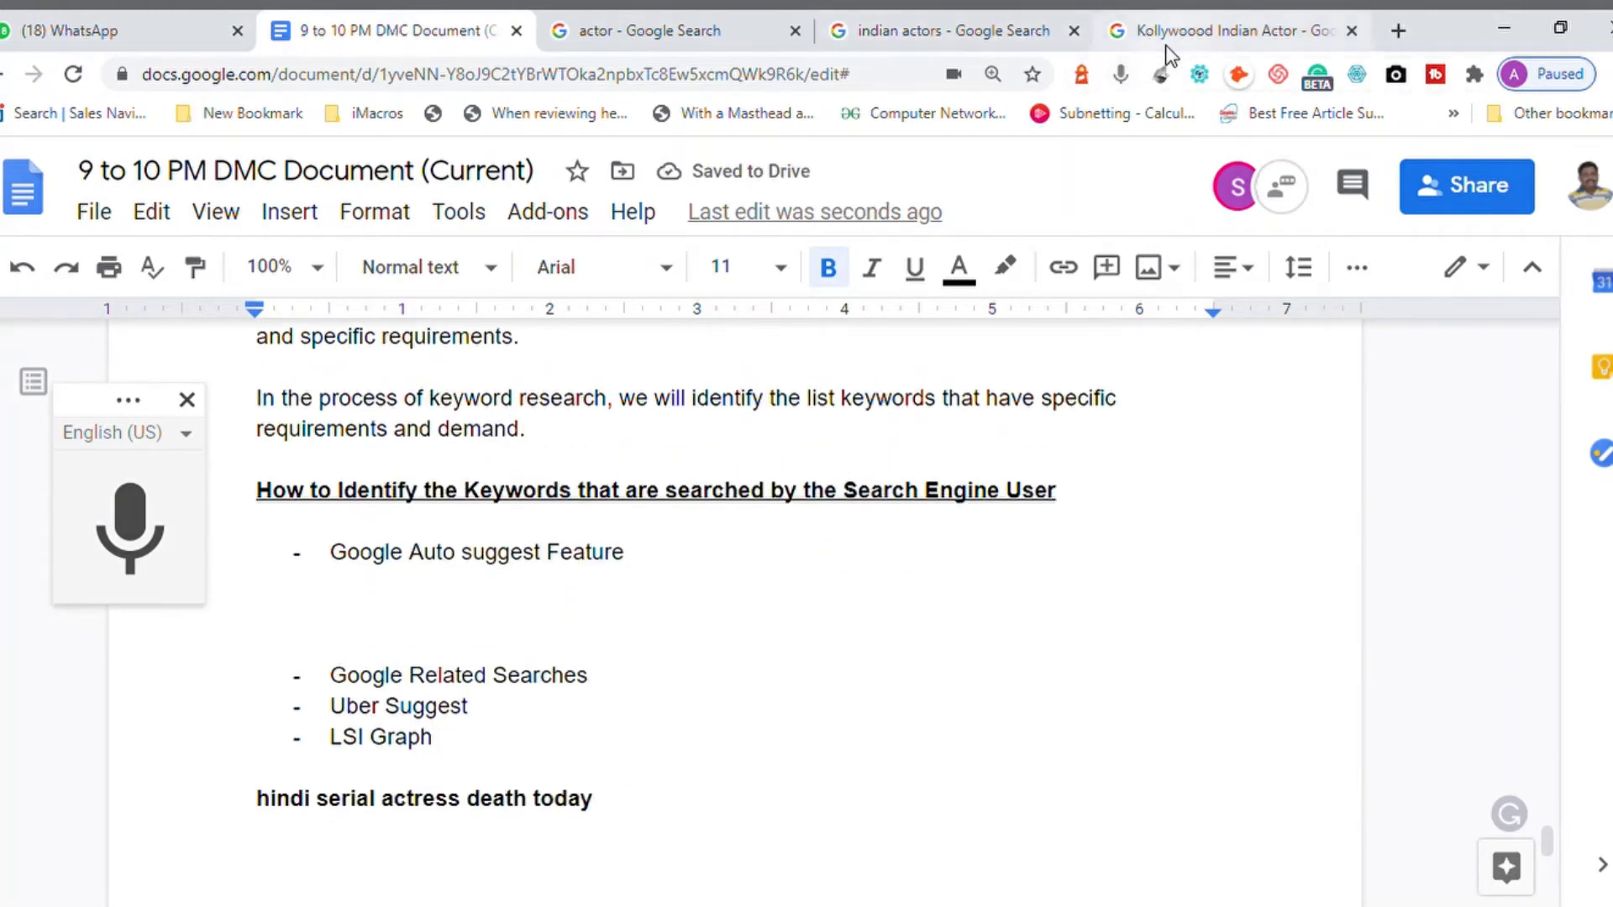
Return to the Google search, go through the words of "hindi serial actress death today", and copy the whole query again
left_click(708, 38)
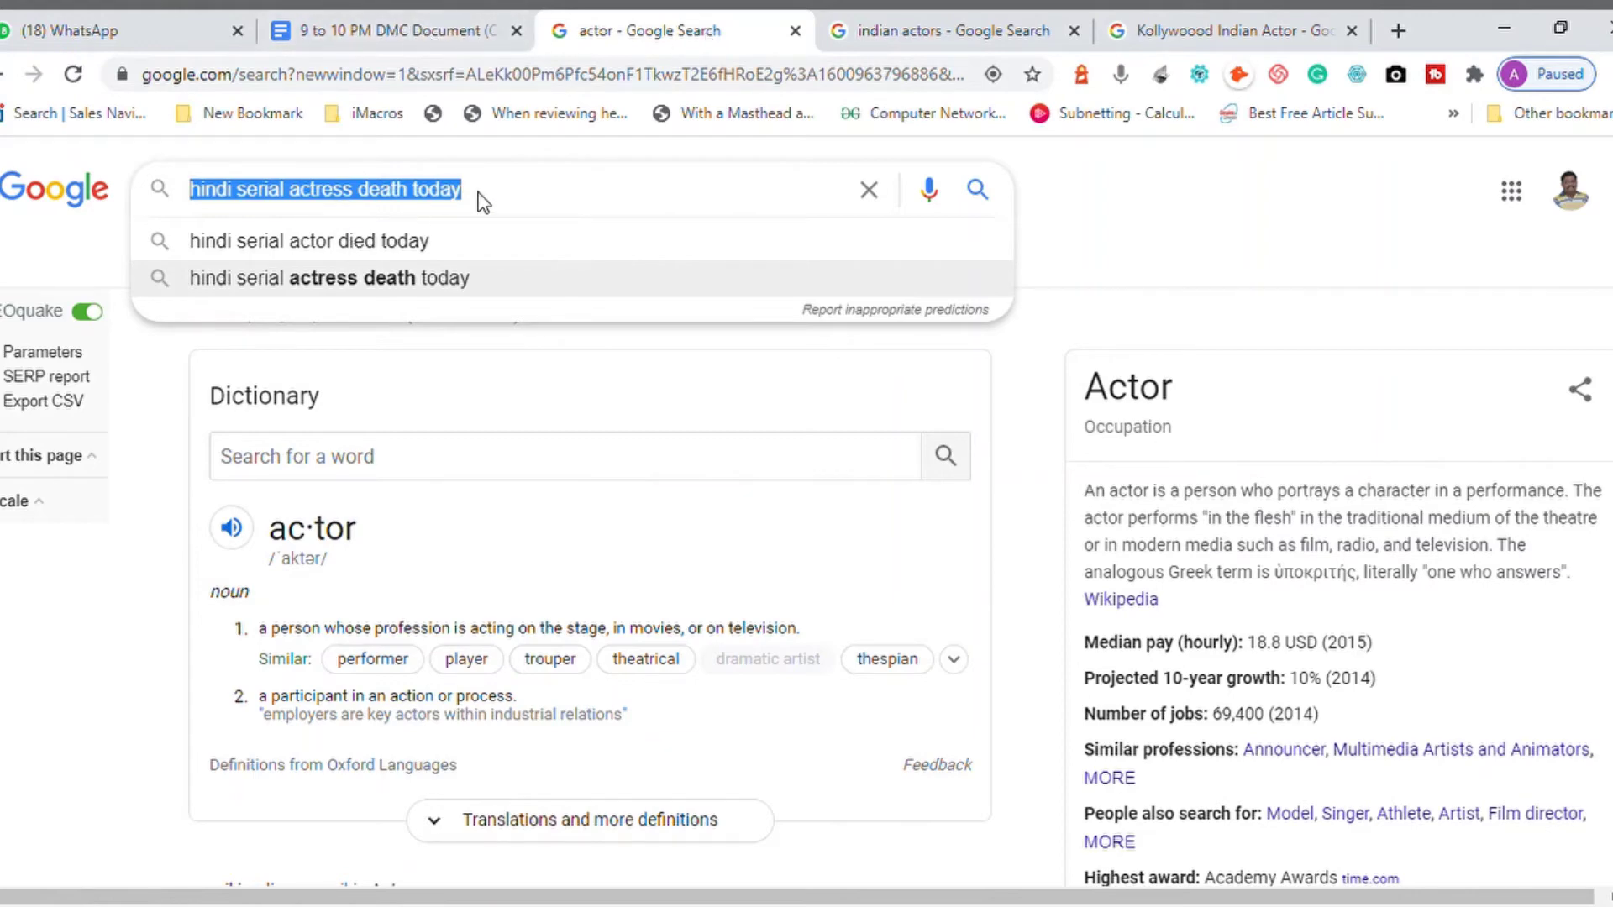
left_click(532, 199)
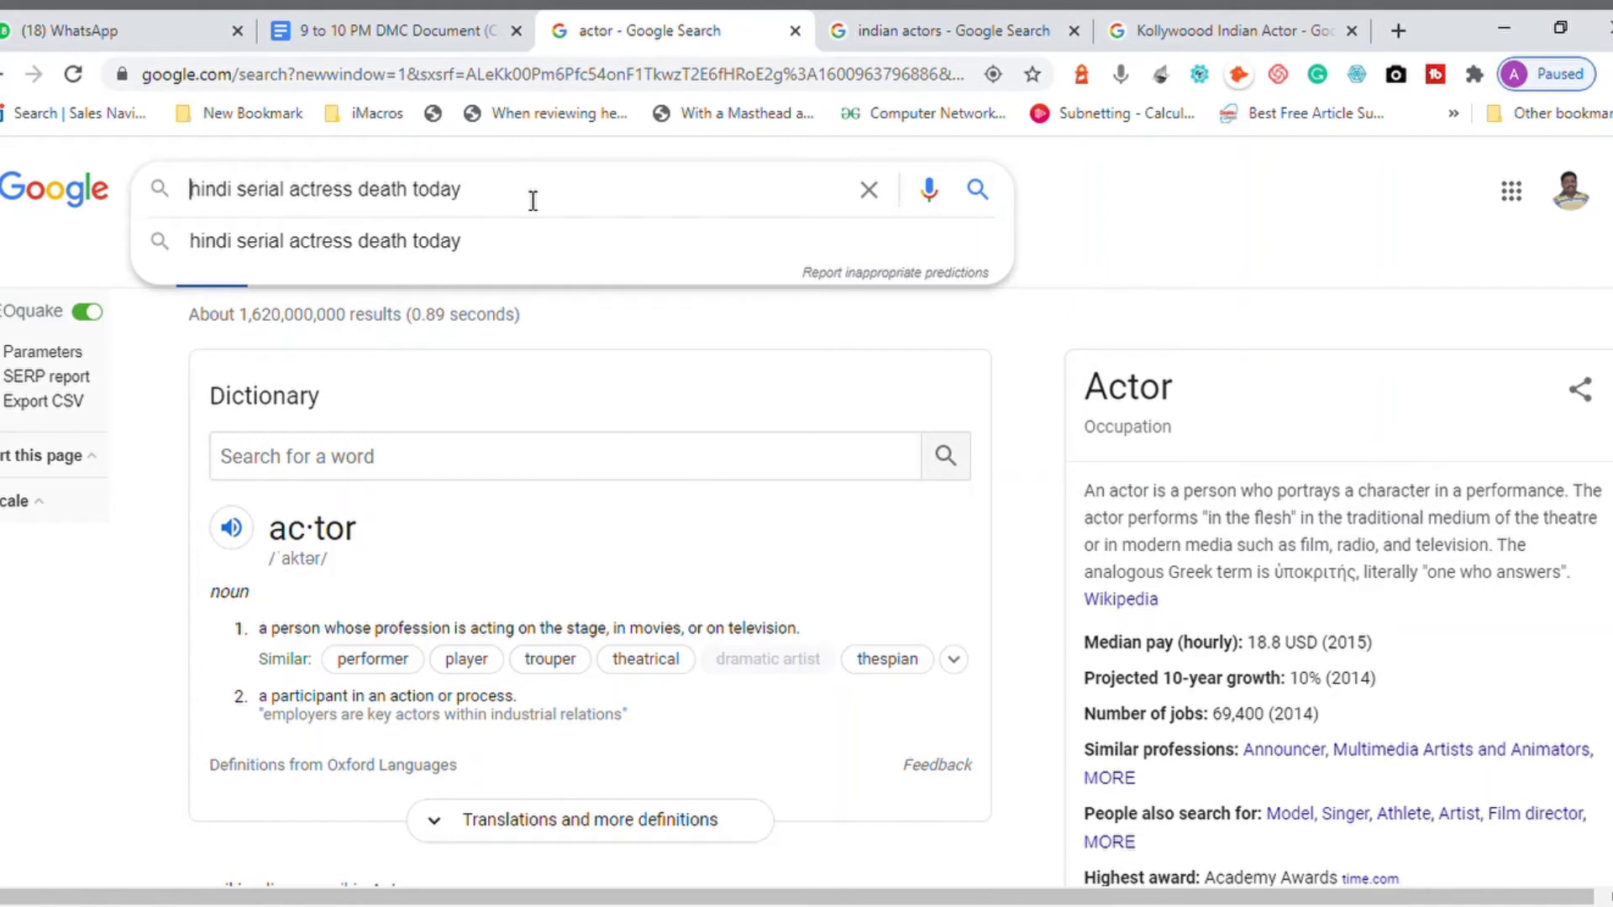
key("Right")
key("Right")
key("Right")
key("Right")
key("Right")
key("Right")
key("Right")
key("Right")
key("Right")
key("Right")
key("Right")
key("Right")
key("Right")
key("Right")
key("Right")
key("Right")
key("ctrl+a")
key("ctrl+c")
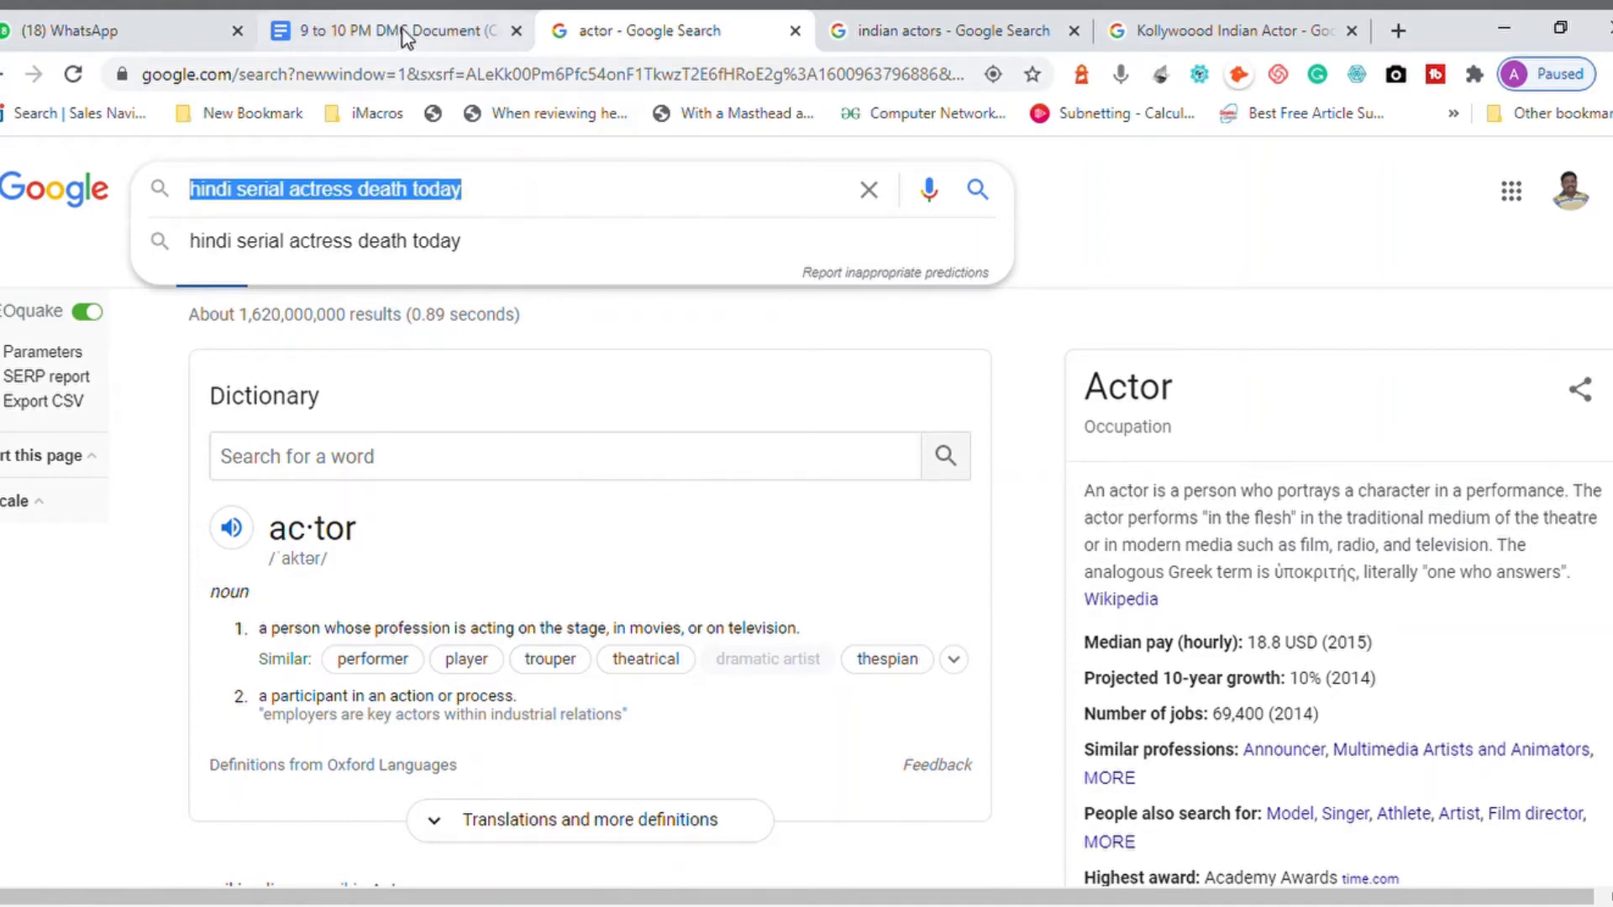
In the document, put the label "Focus Keyword:" before "hindi serial actress death today" and remove the bold from the keyword phrase
left_click(408, 32)
key("ctrl+v")
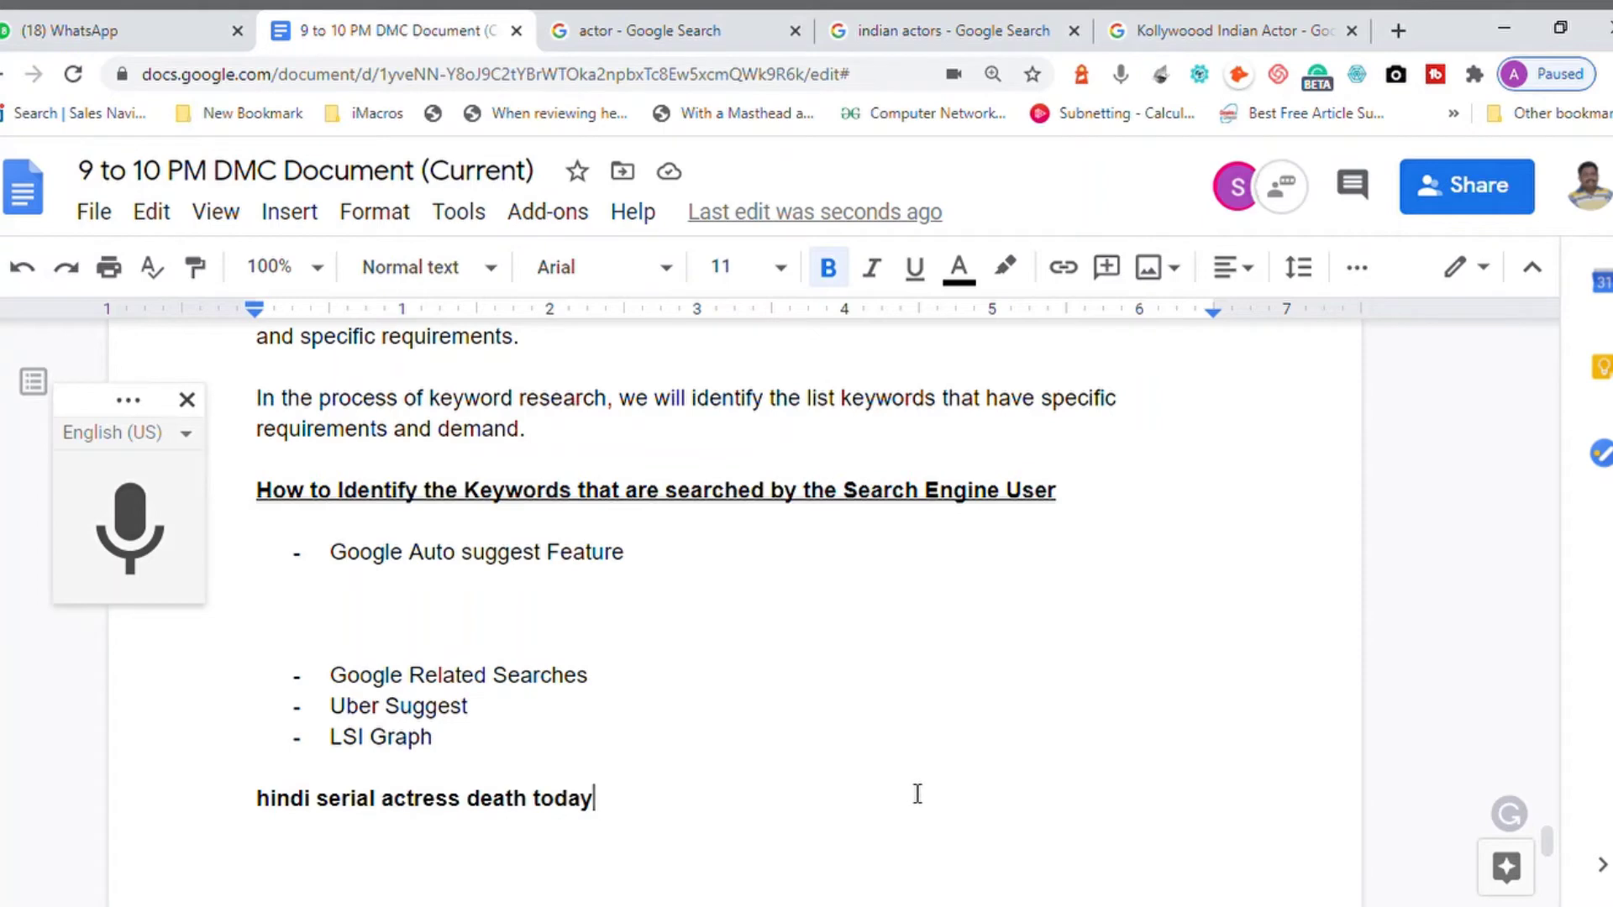
key("Return")
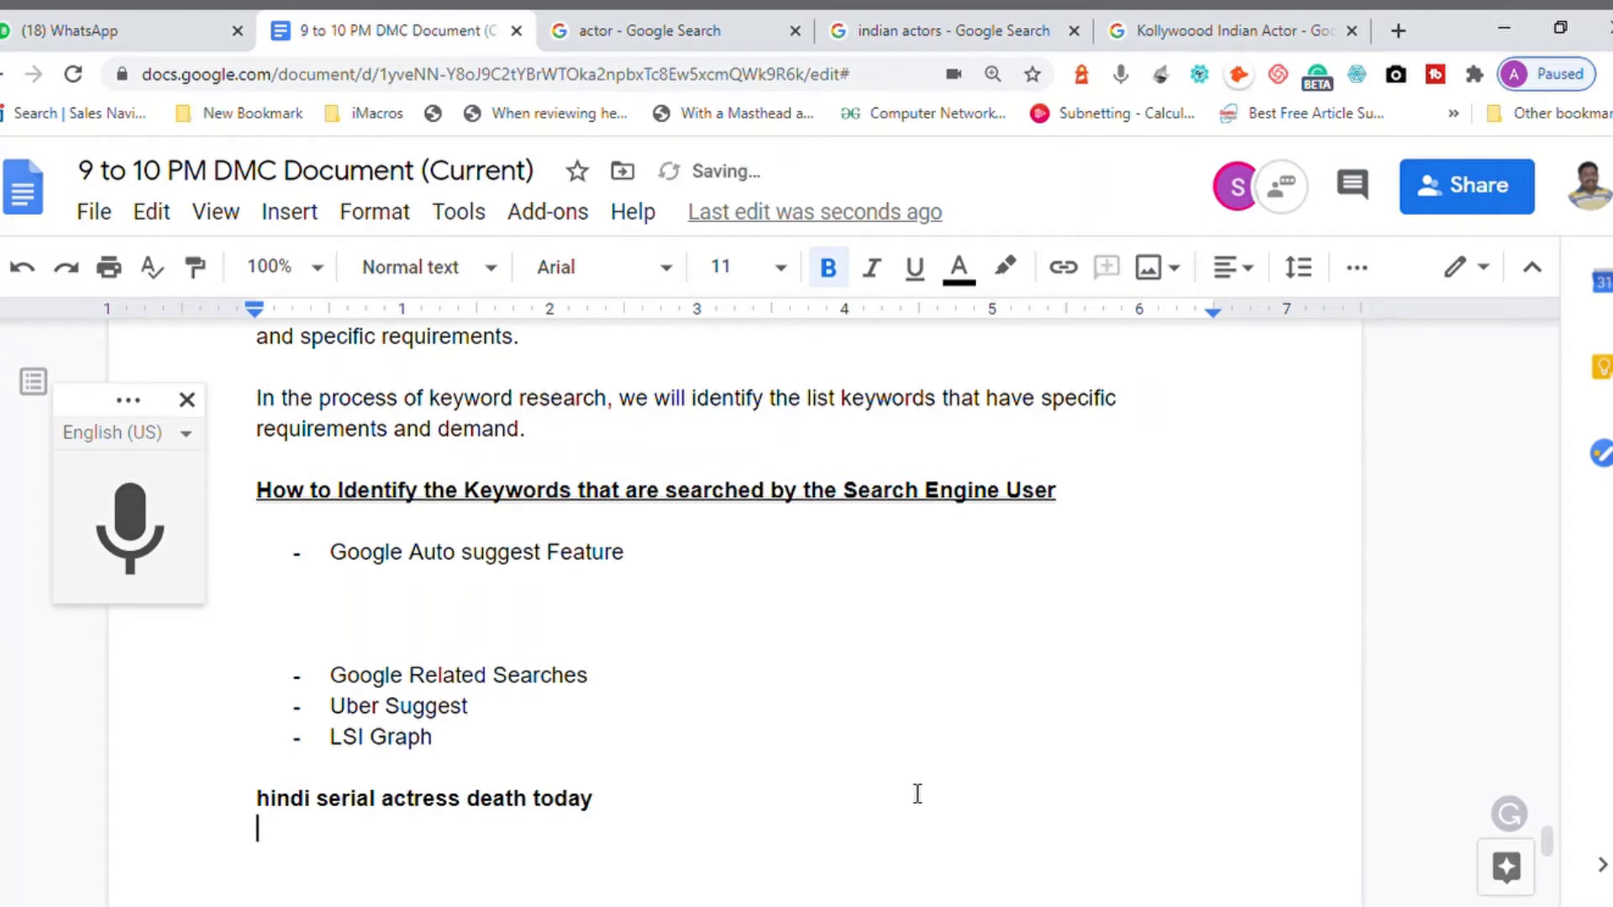
key("Return")
key("Up")
key("Up")
key("Up")
key("Down")
type("F")
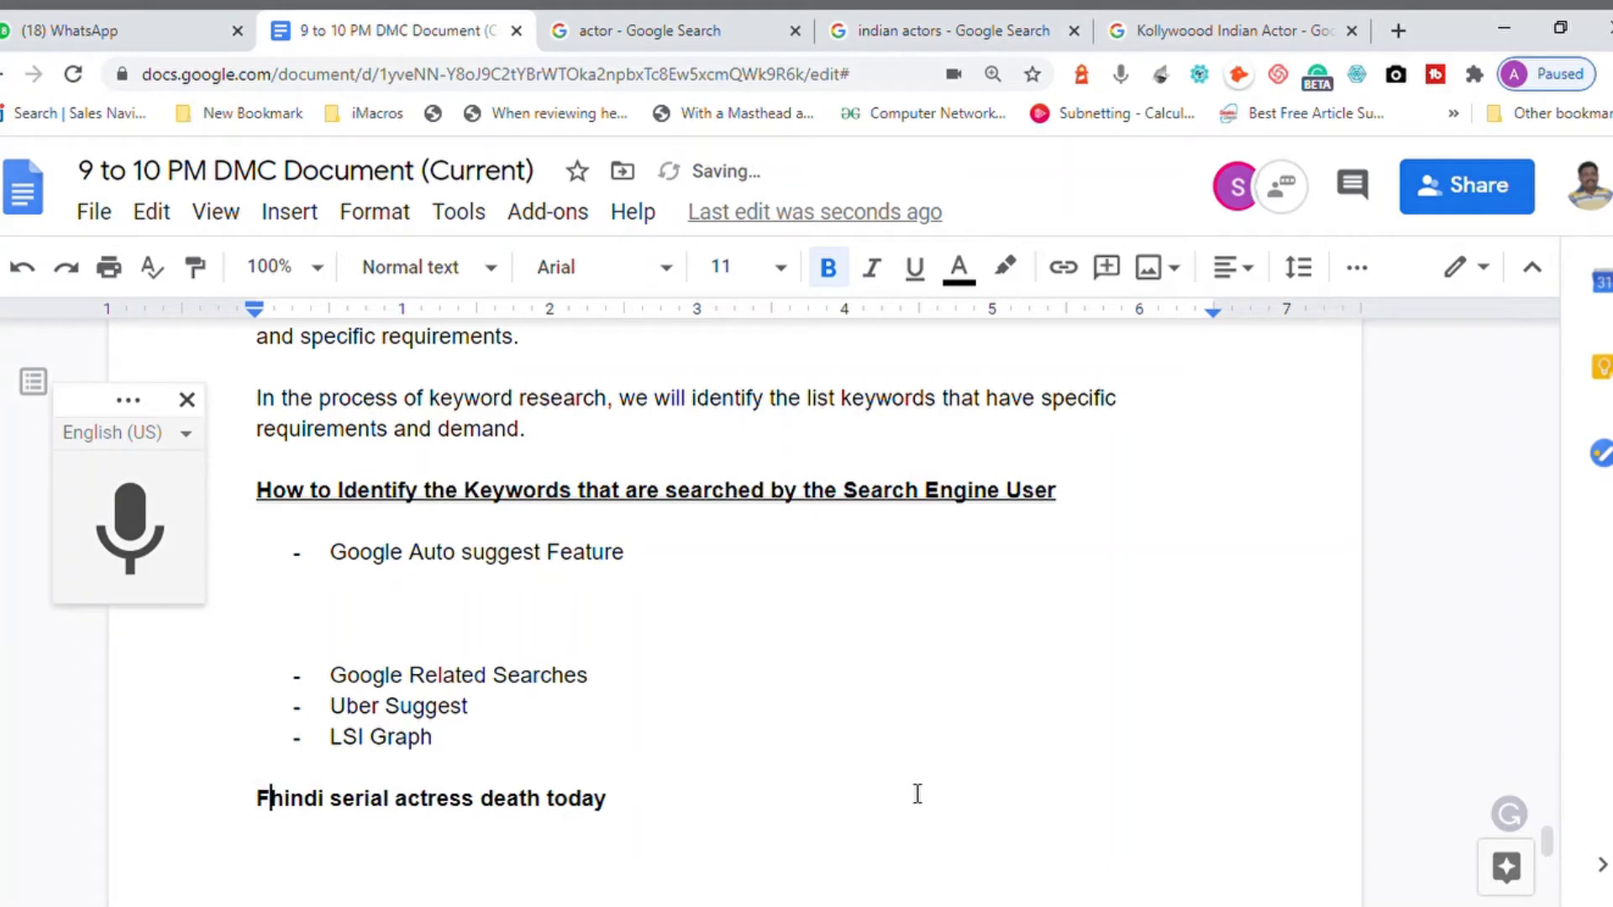
type("ocus Keyword")
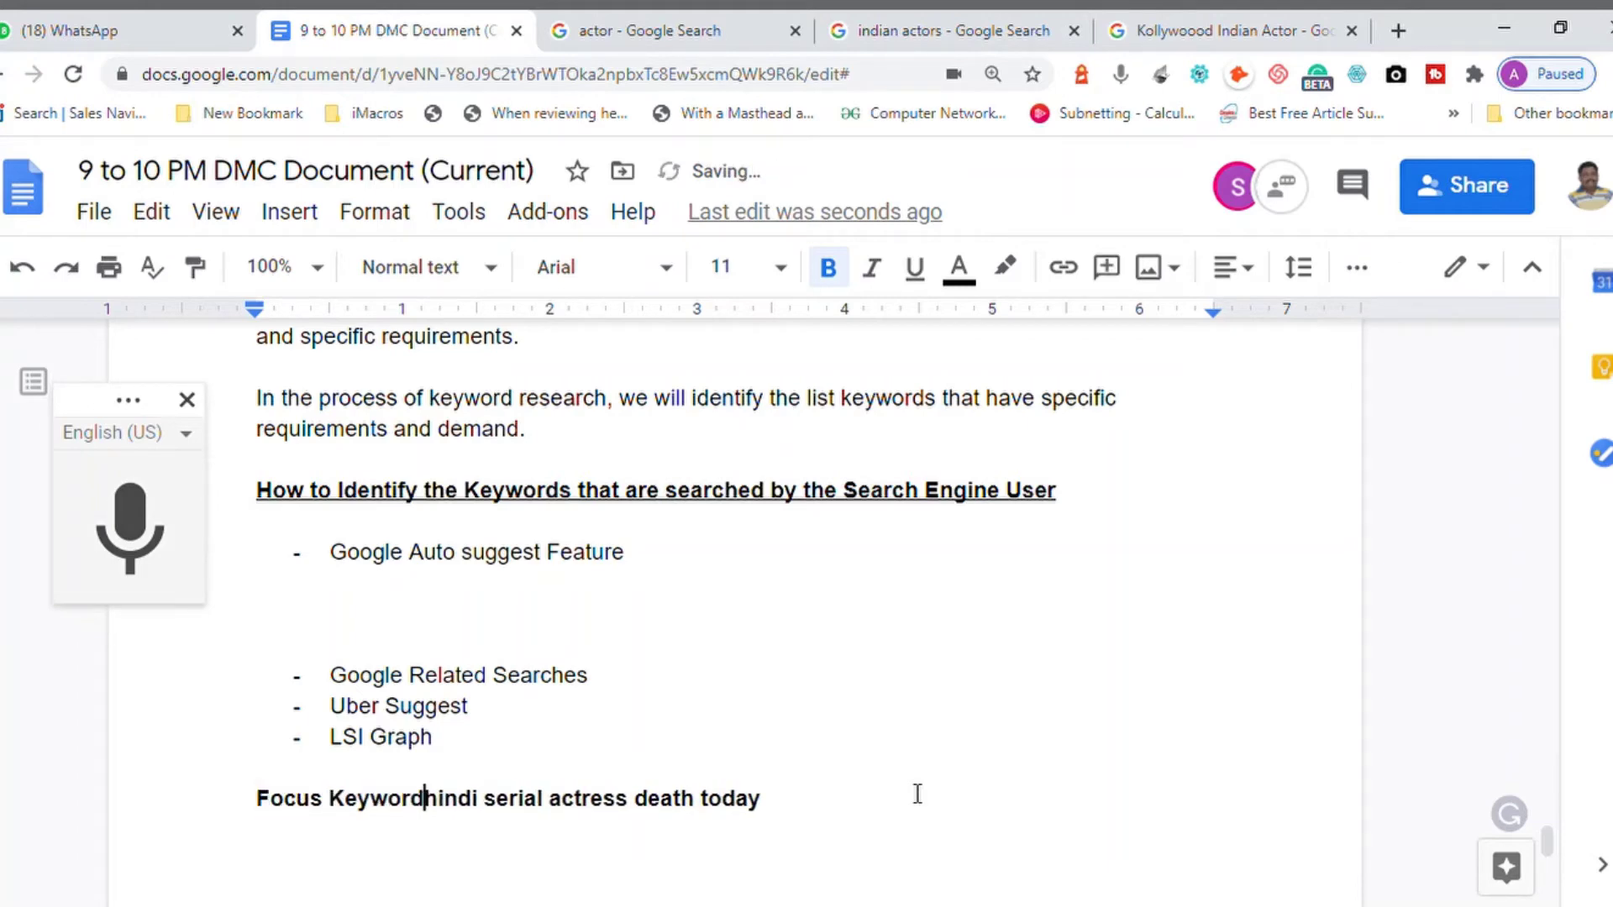
type(":")
key("shift+End")
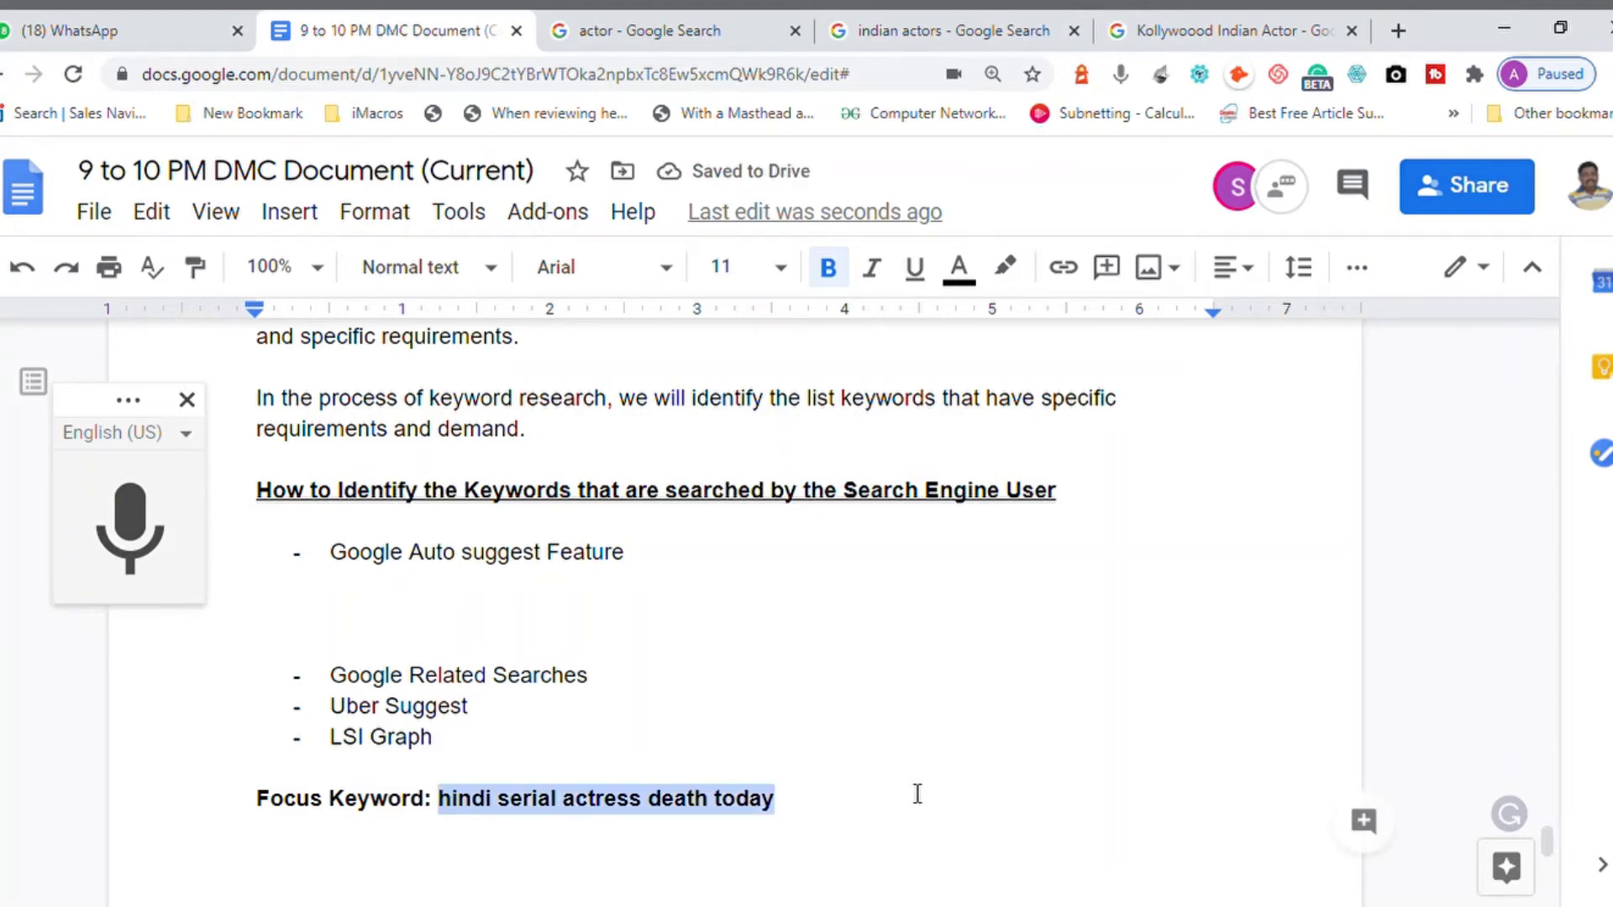
key("ctrl+b")
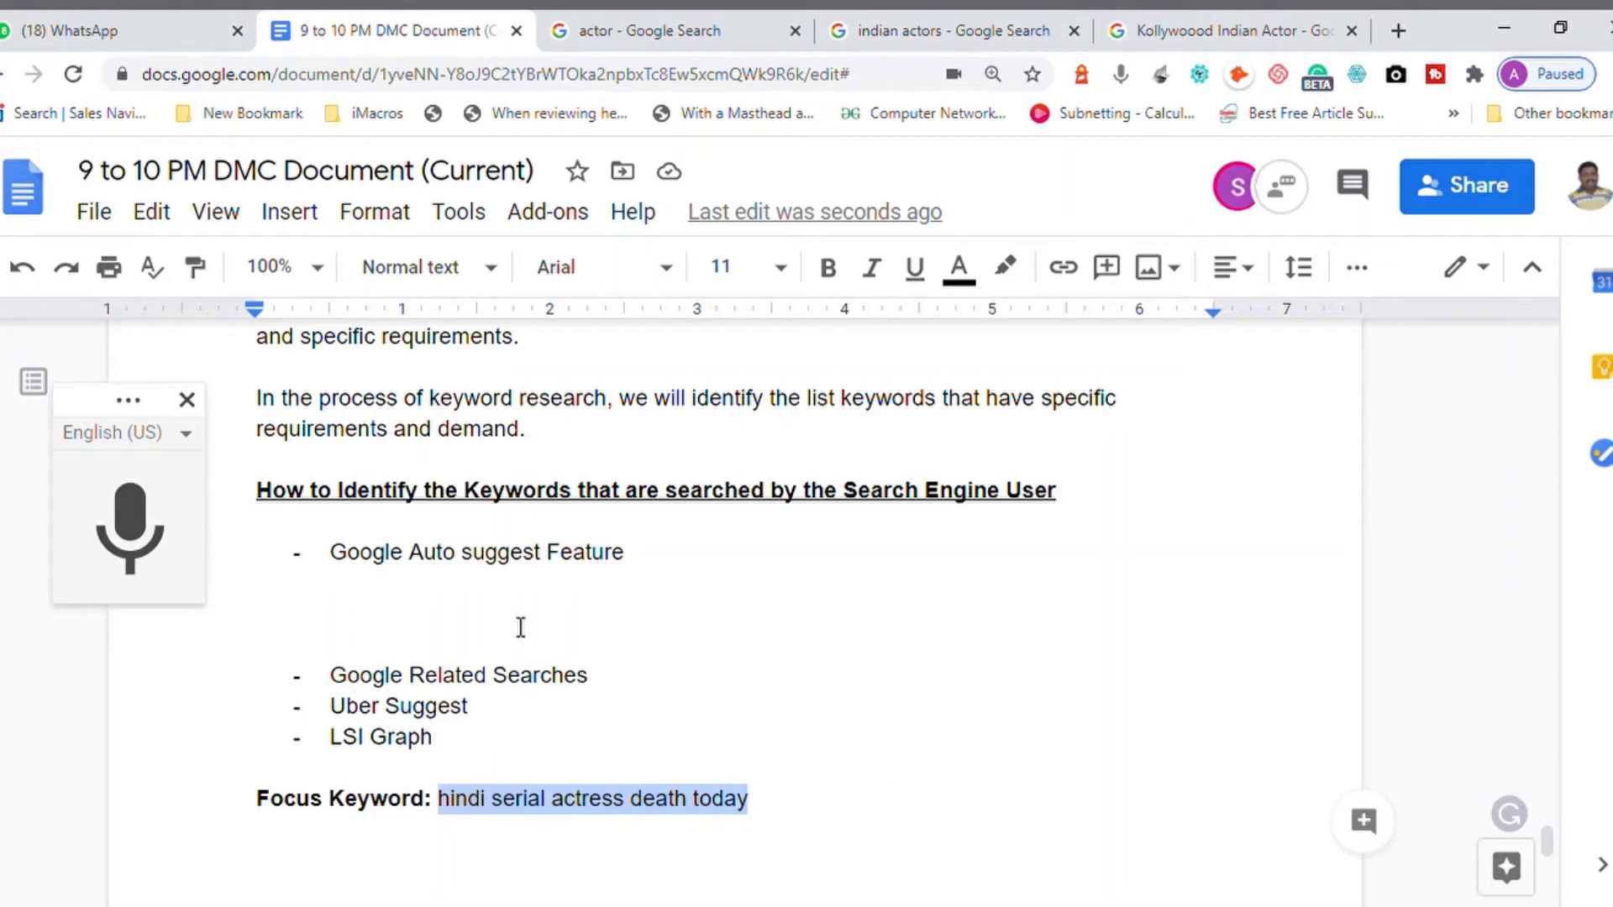
Bring up Google's autosuggestions for "hindi actors" and paste a screenshot of them below the "Google Auto suggest Feature" bullet
left_click(390, 621)
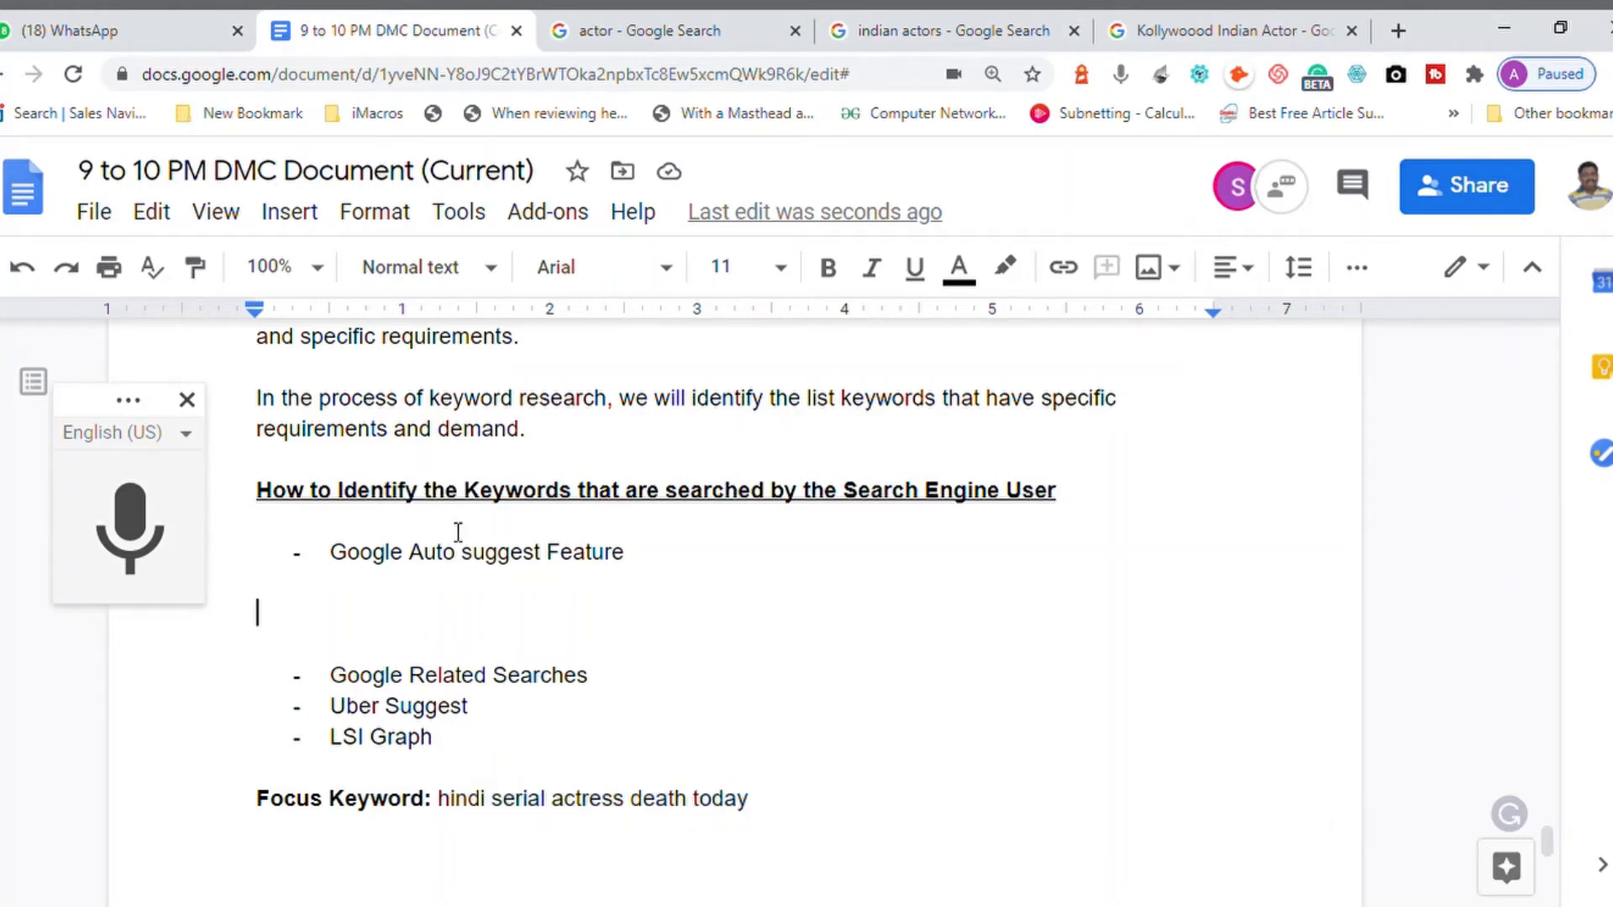
left_click(631, 25)
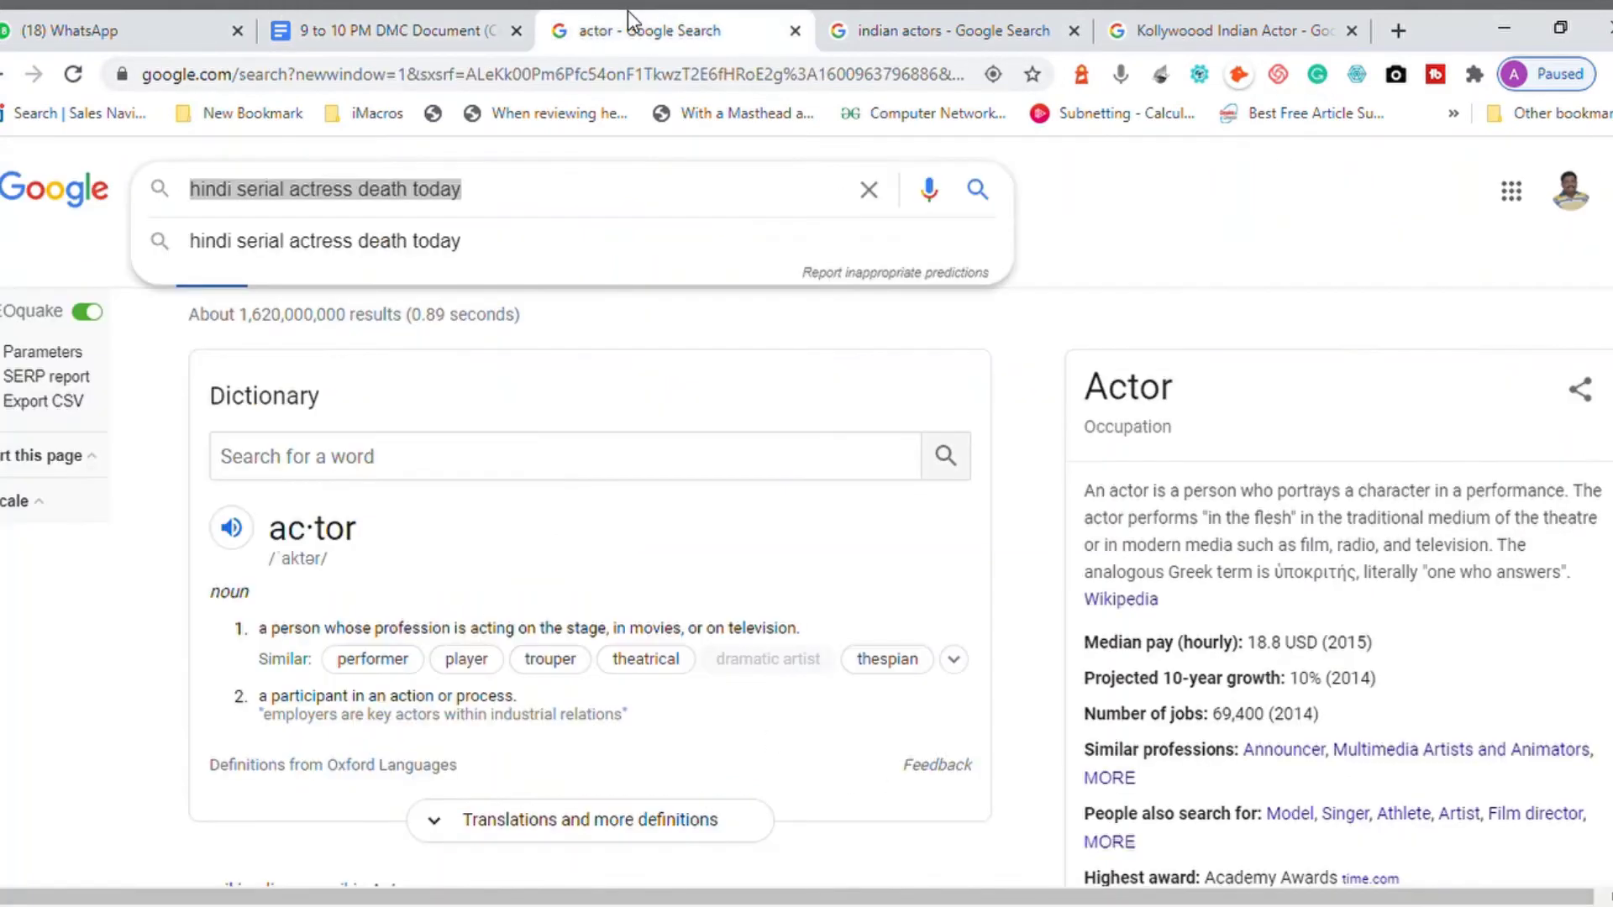
left_click(527, 196)
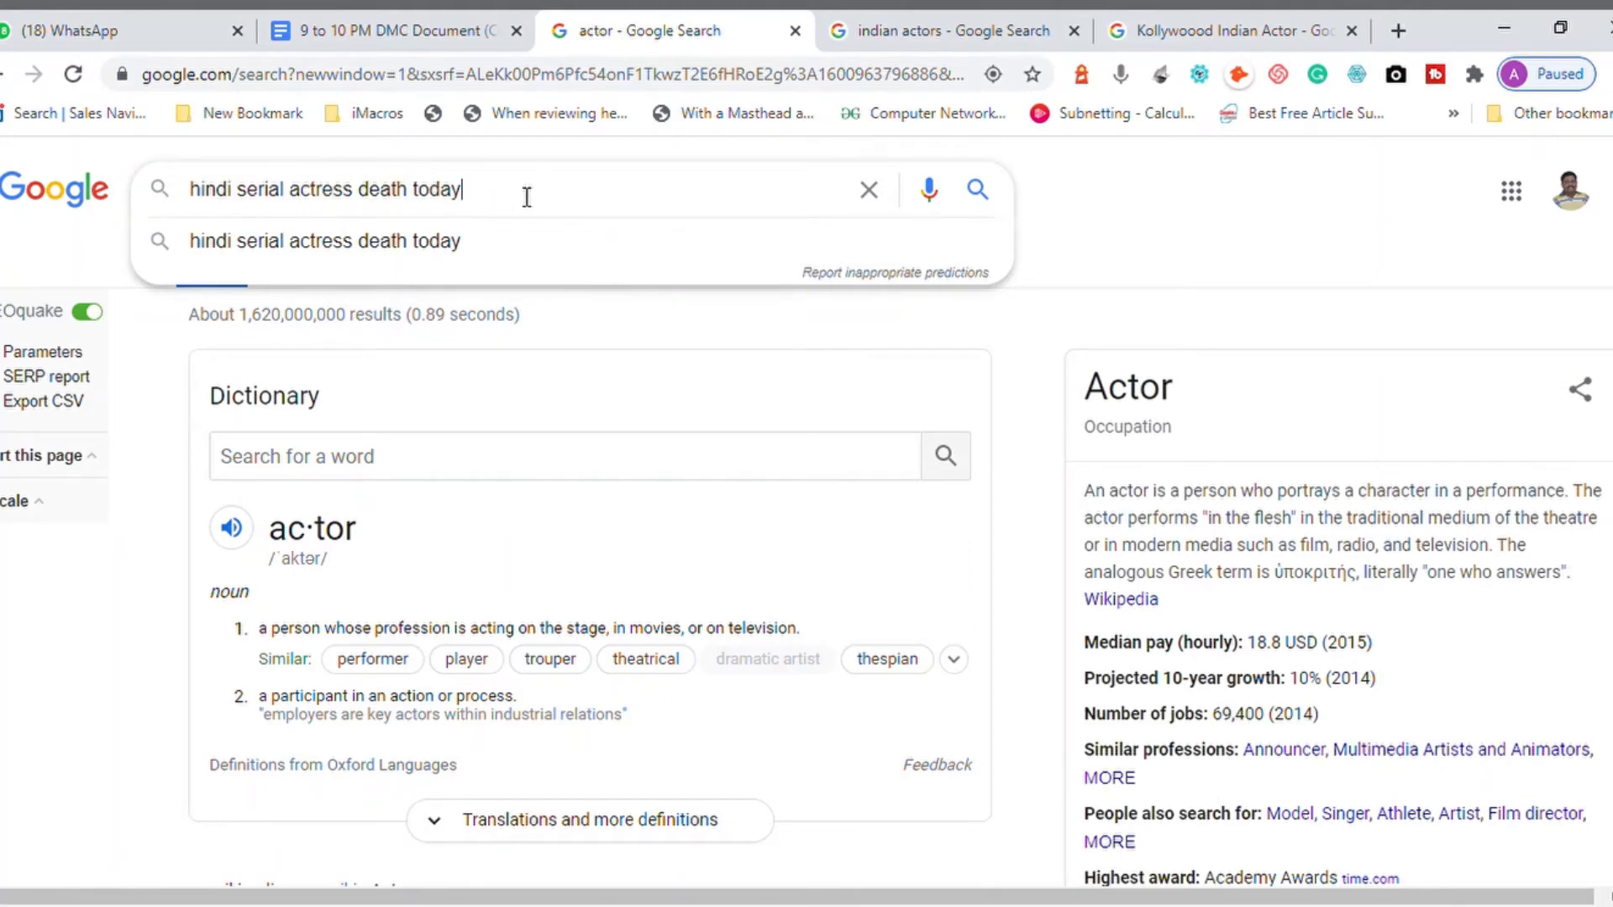
key("ctrl+a")
type("hin")
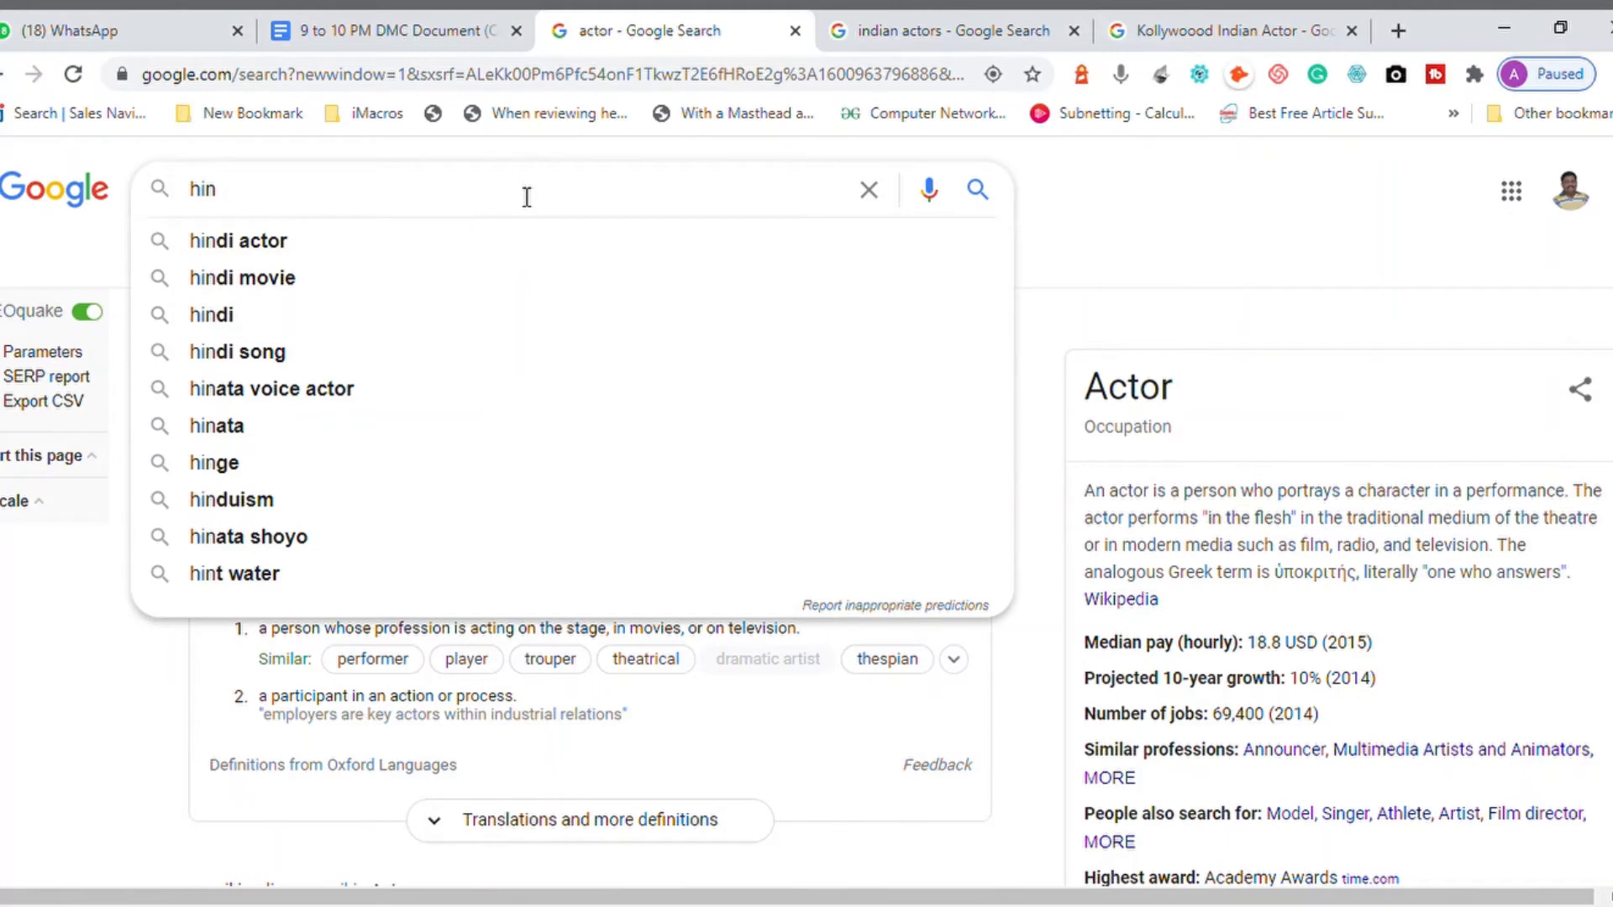
type("di")
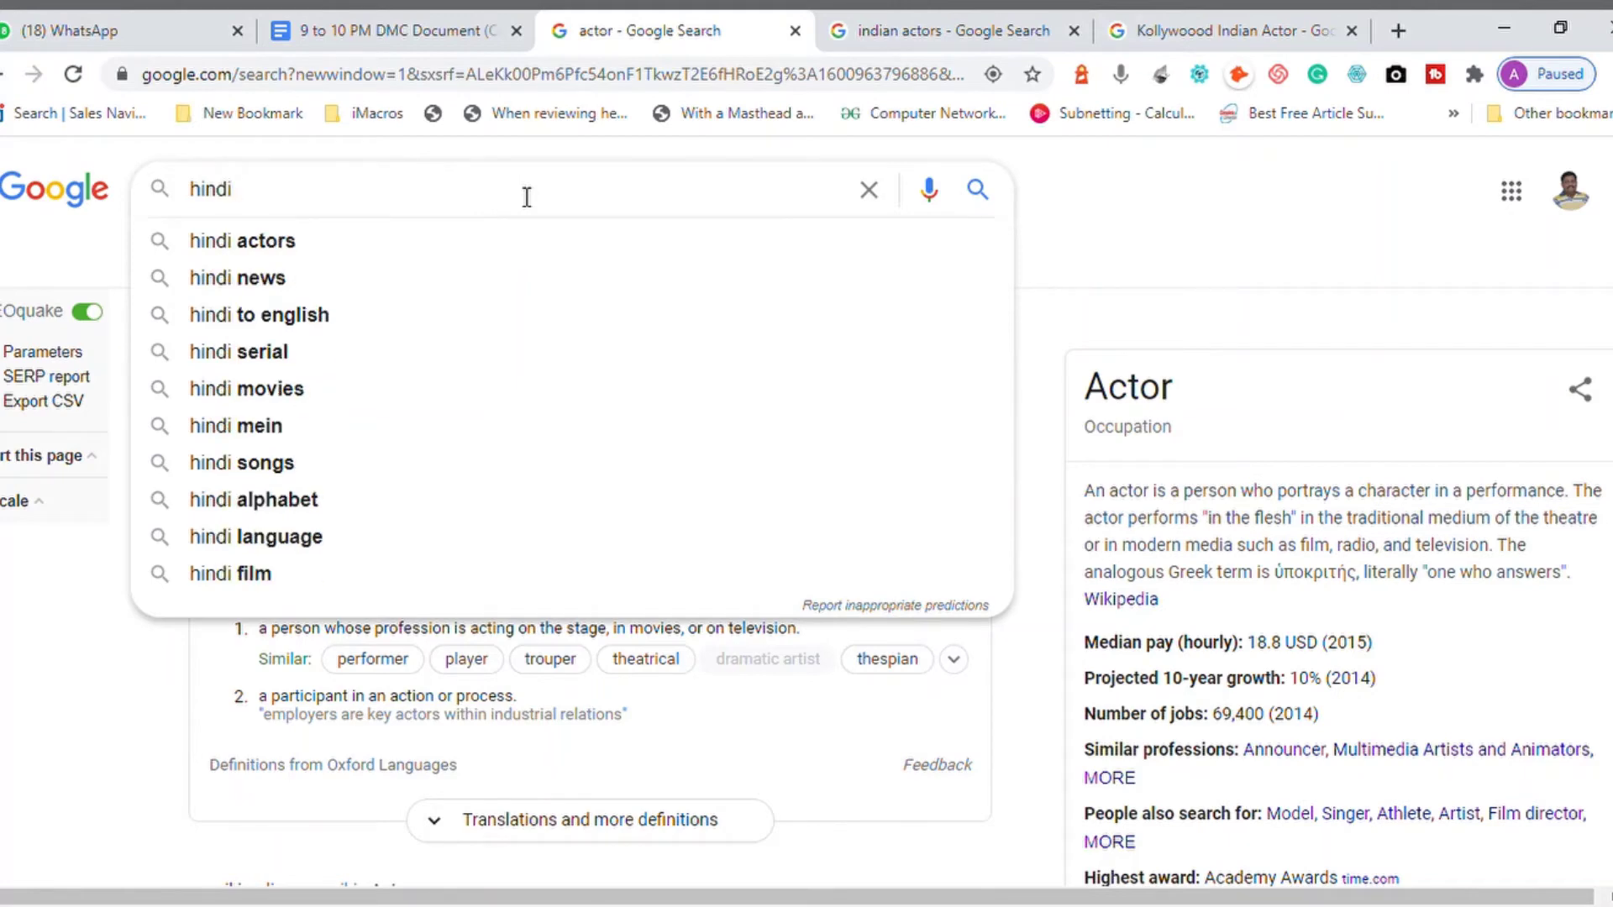
key("Down")
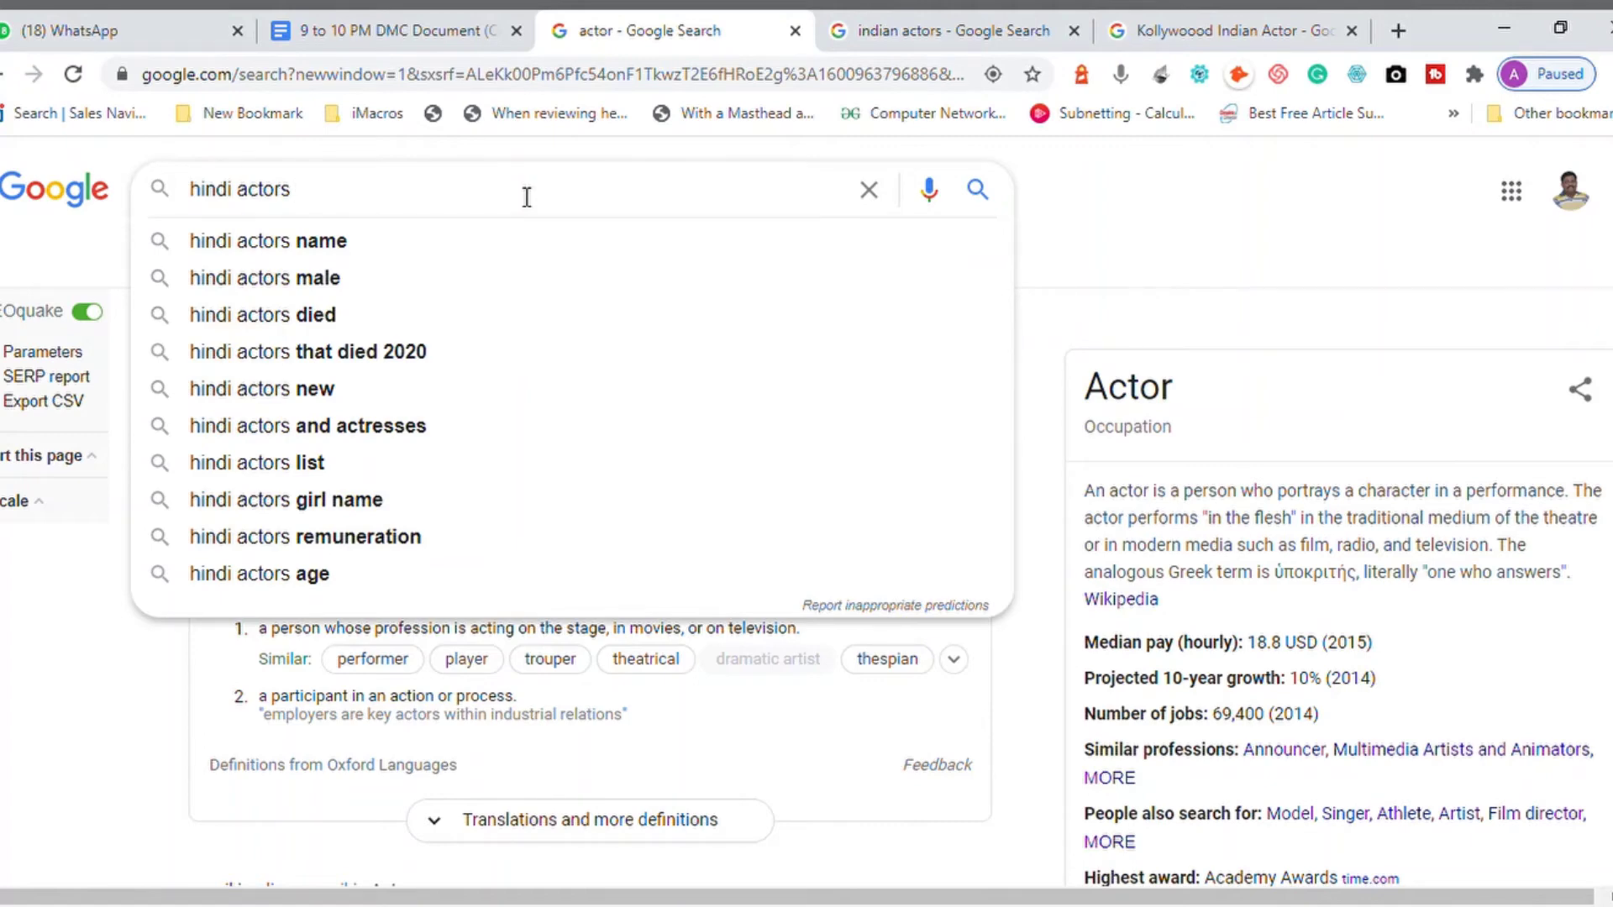
left_click(357, 32)
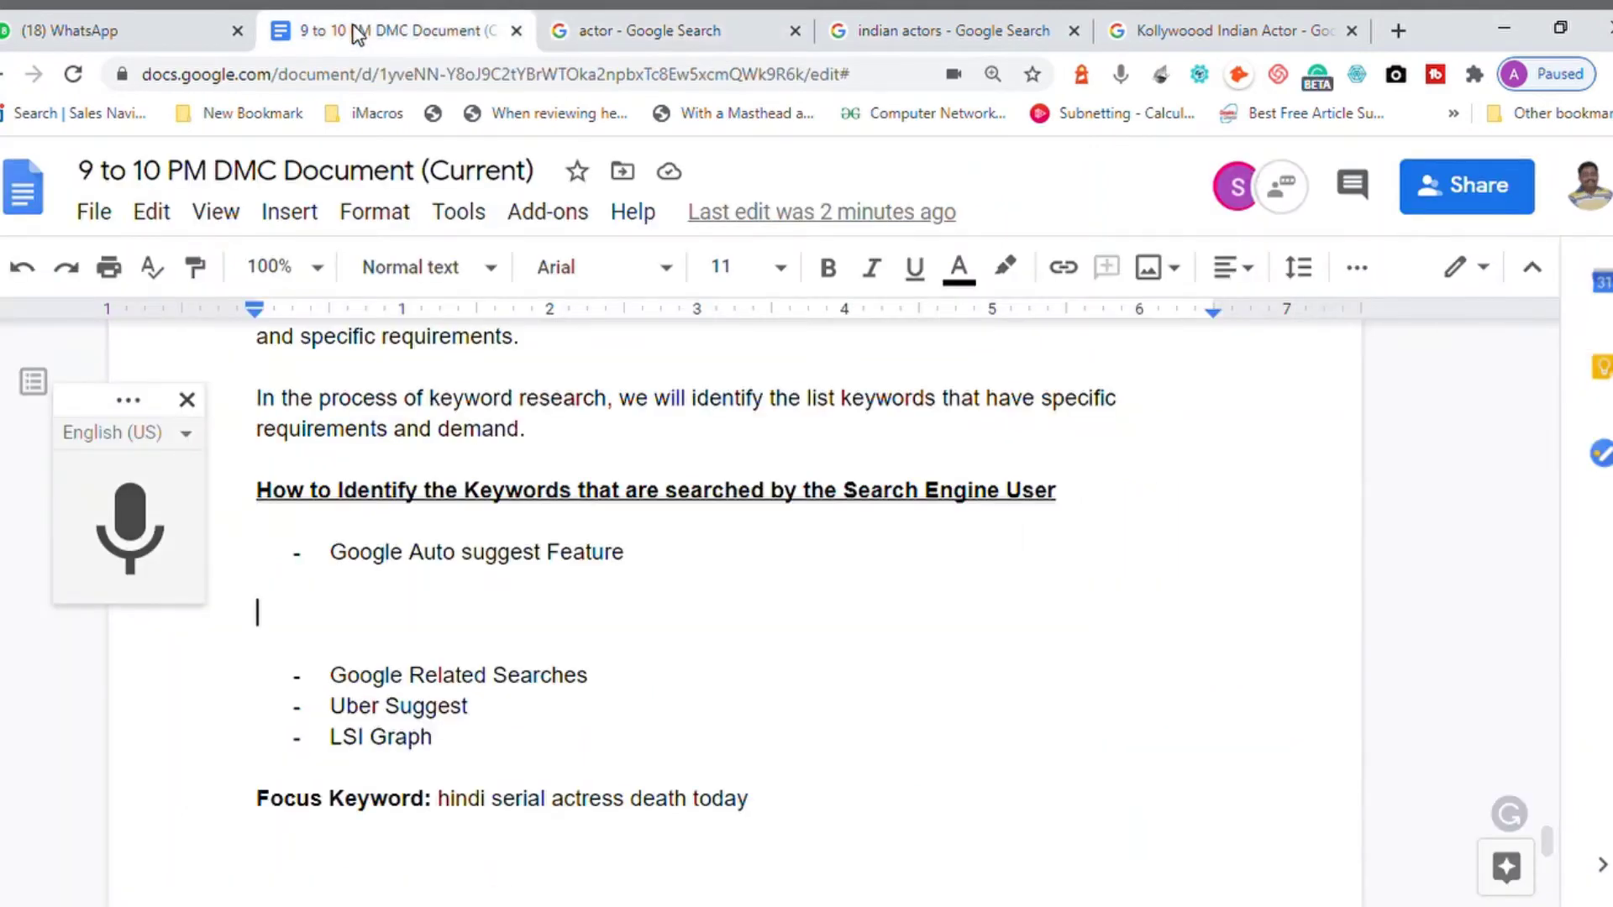
key("ctrl+v")
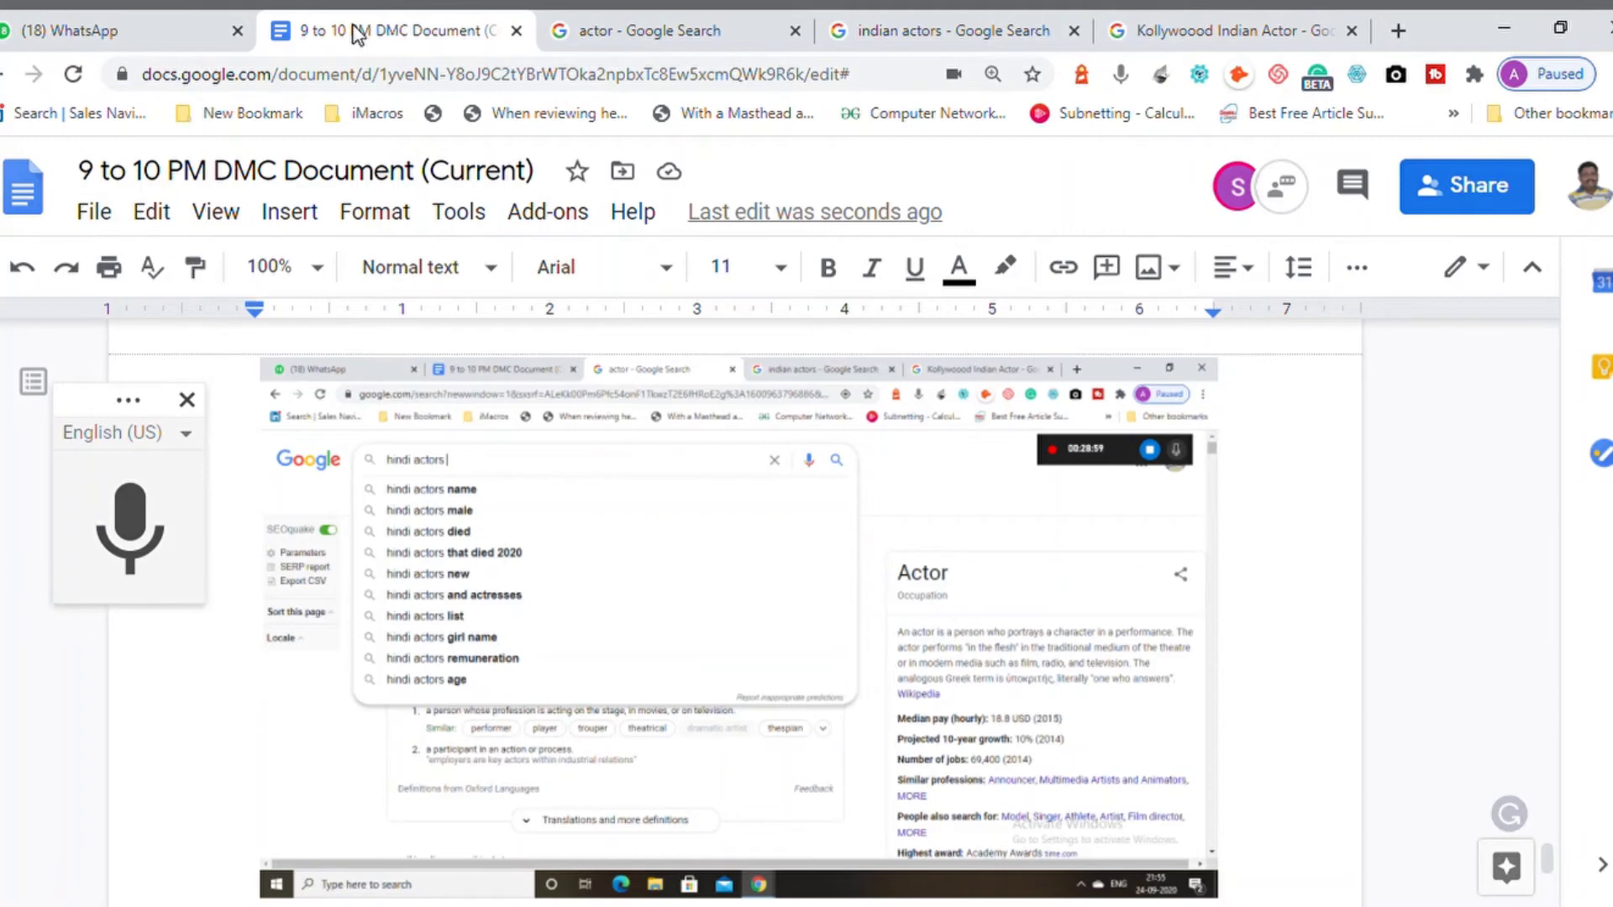
Place the text cursor at the end of the "Google Related Searches" bullet below the autosuggestions screenshot
scroll(357, 36, "down", 1)
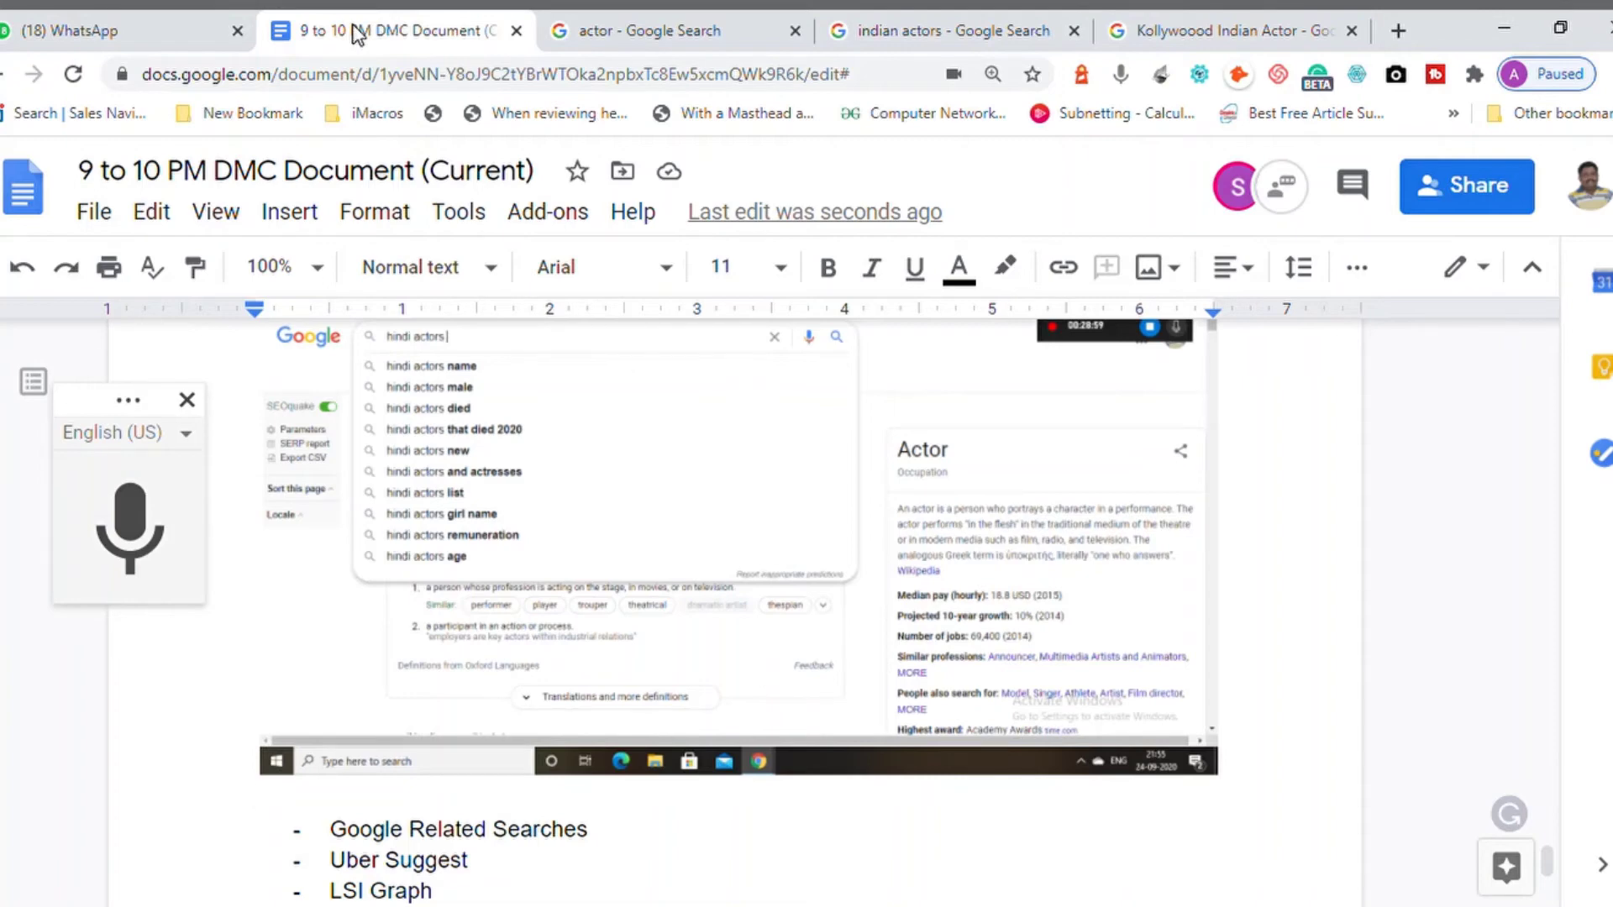
key("Down")
key("End")
key("Up")
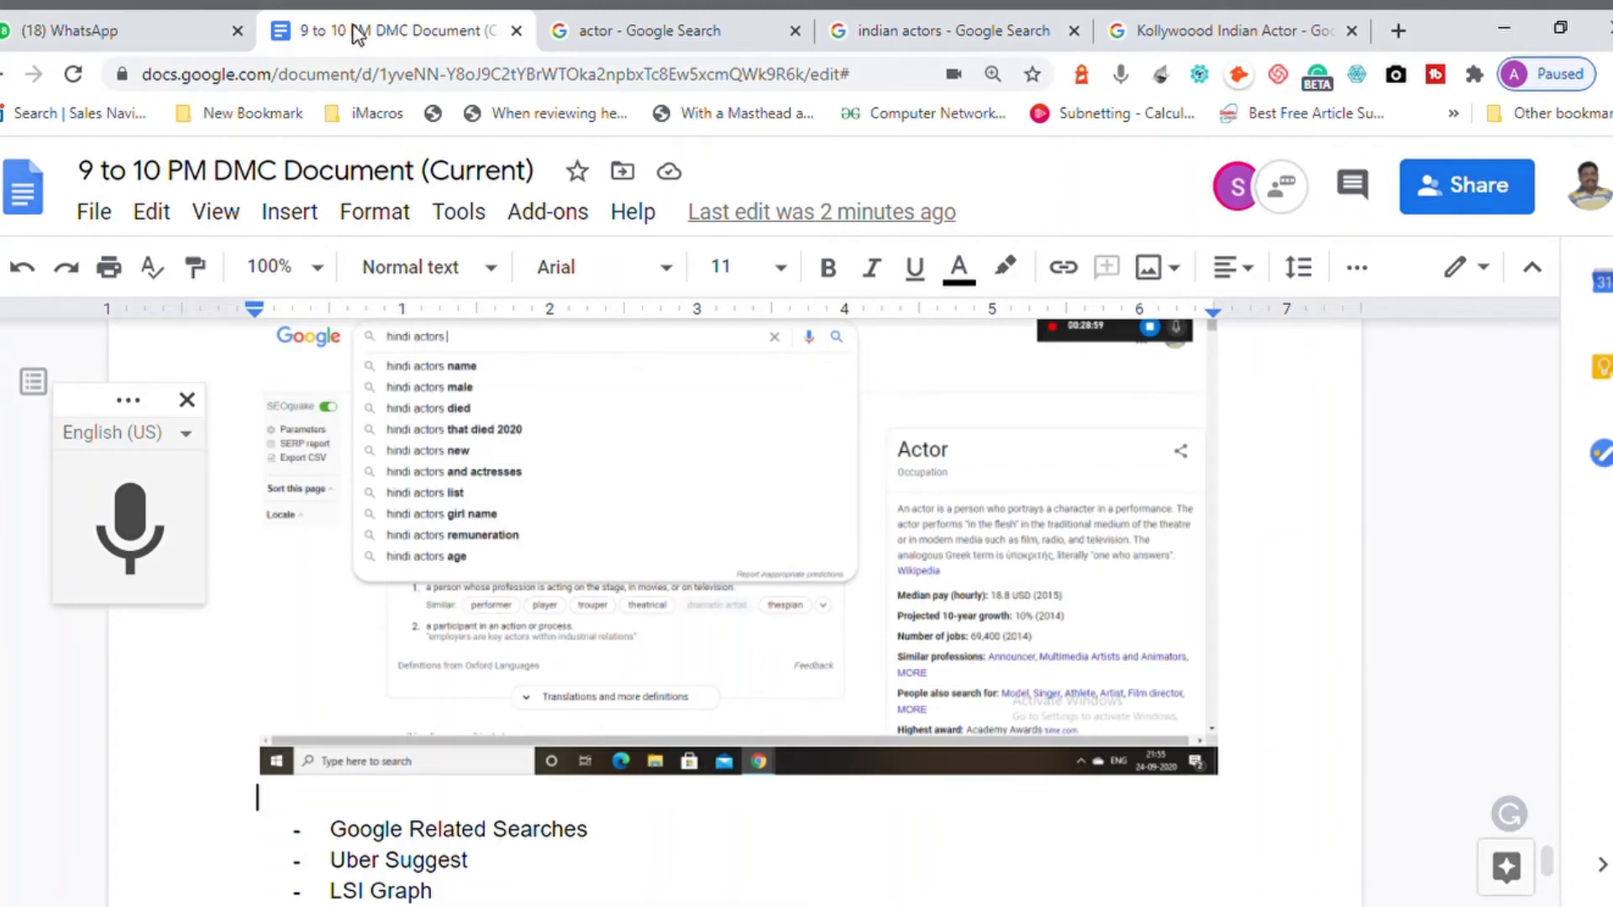
scroll(357, 34, "up", 1)
key("Down")
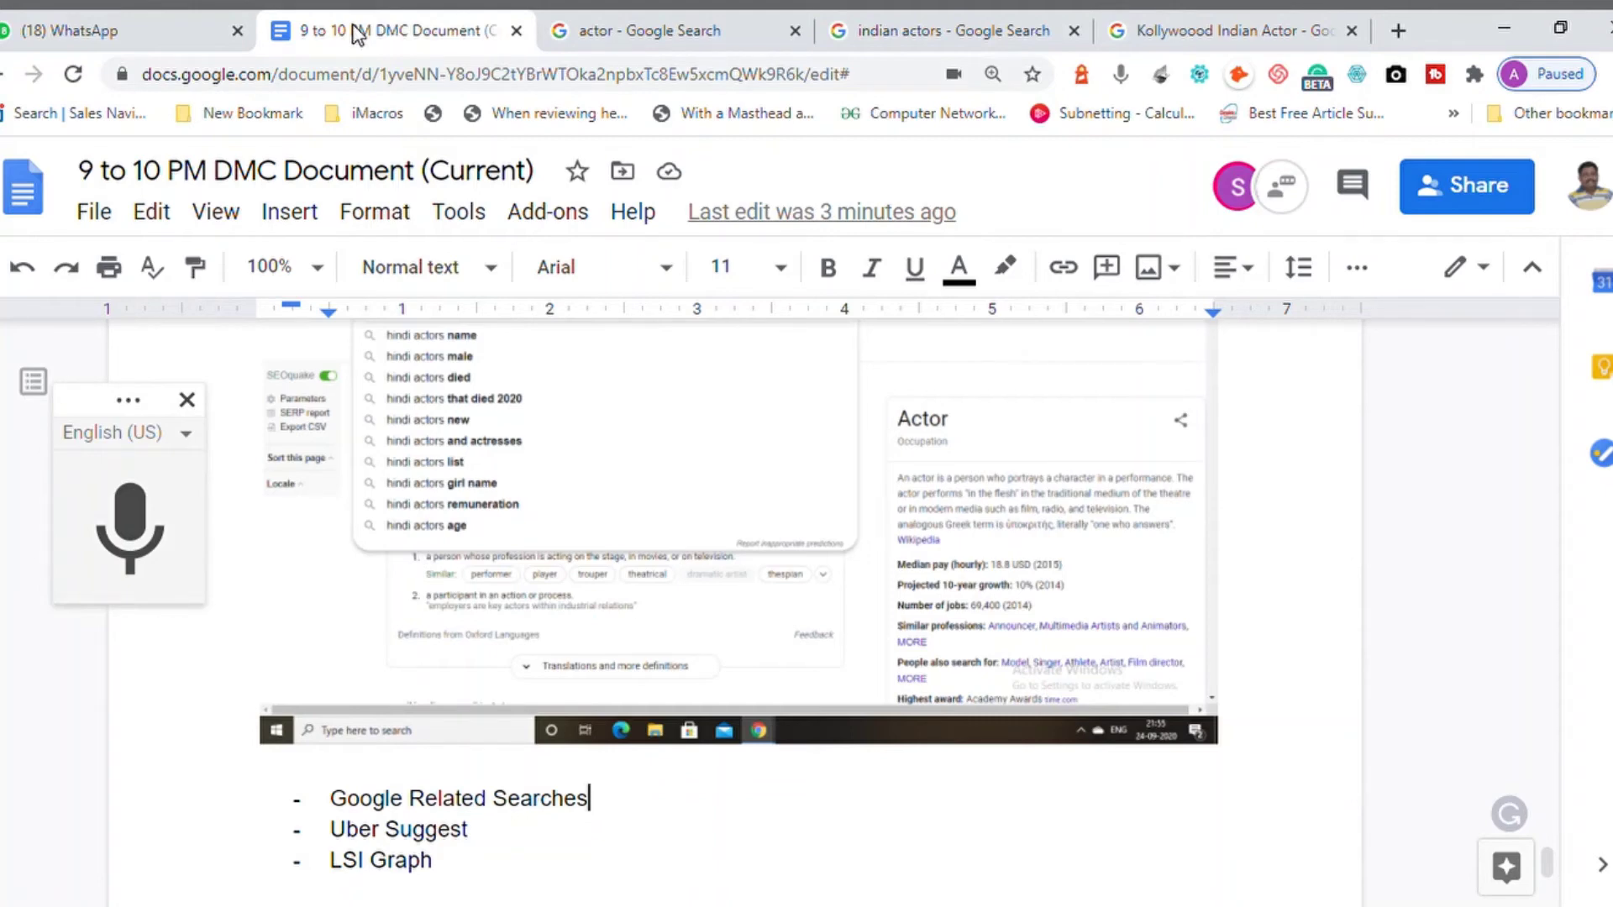
Run the Google search for "hindi actors" and check the end of the results page for related searches
left_click(1180, 34)
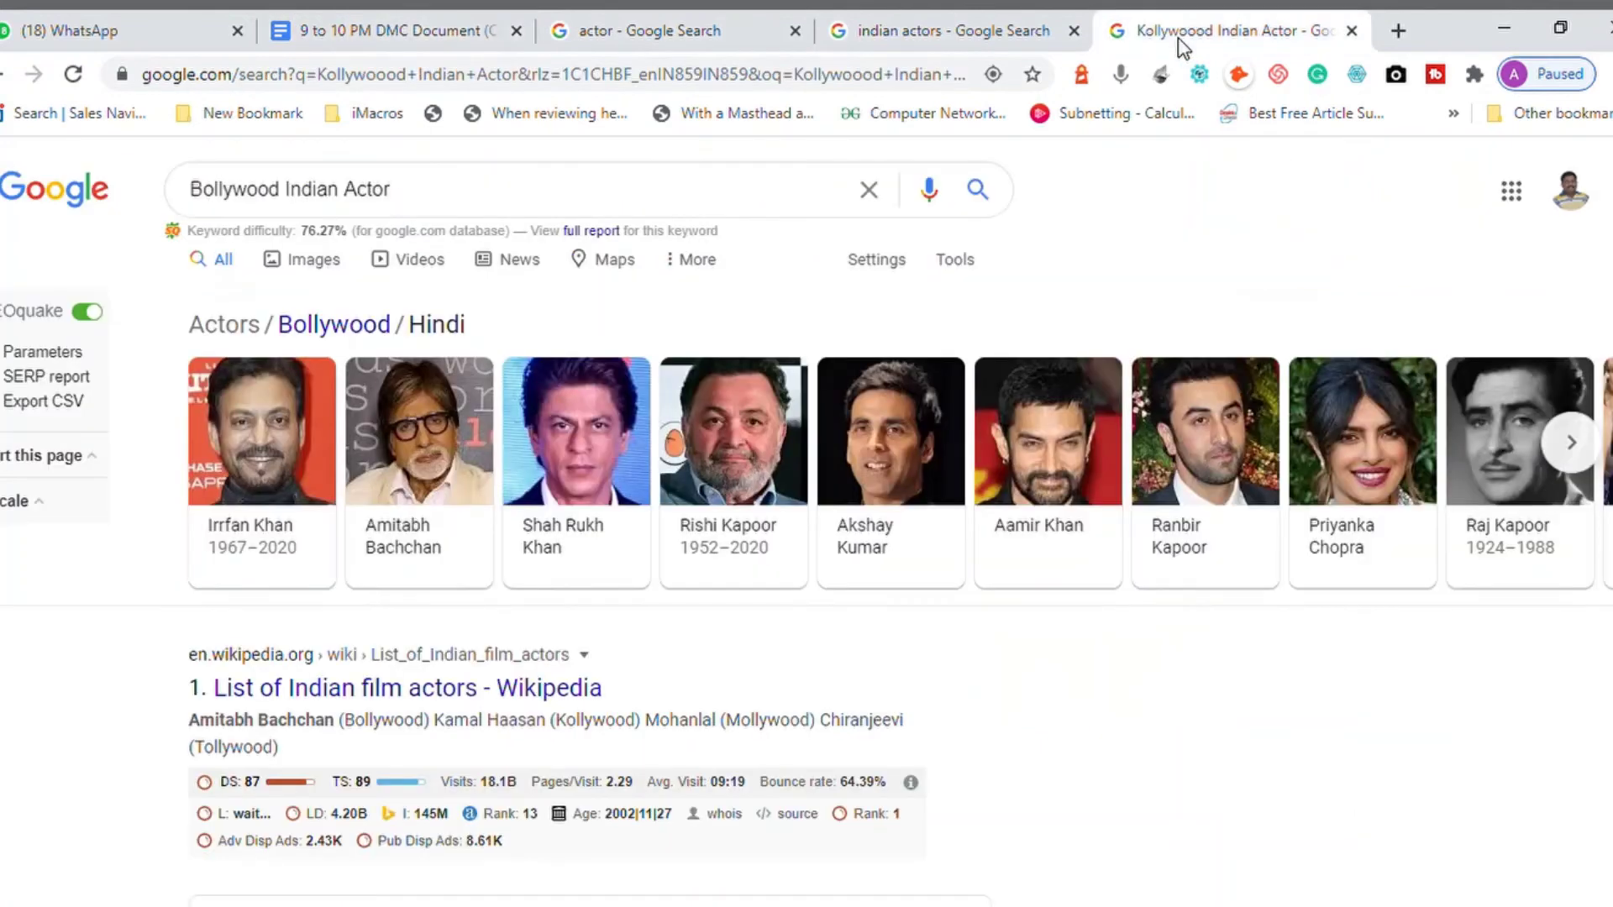
left_click(689, 34)
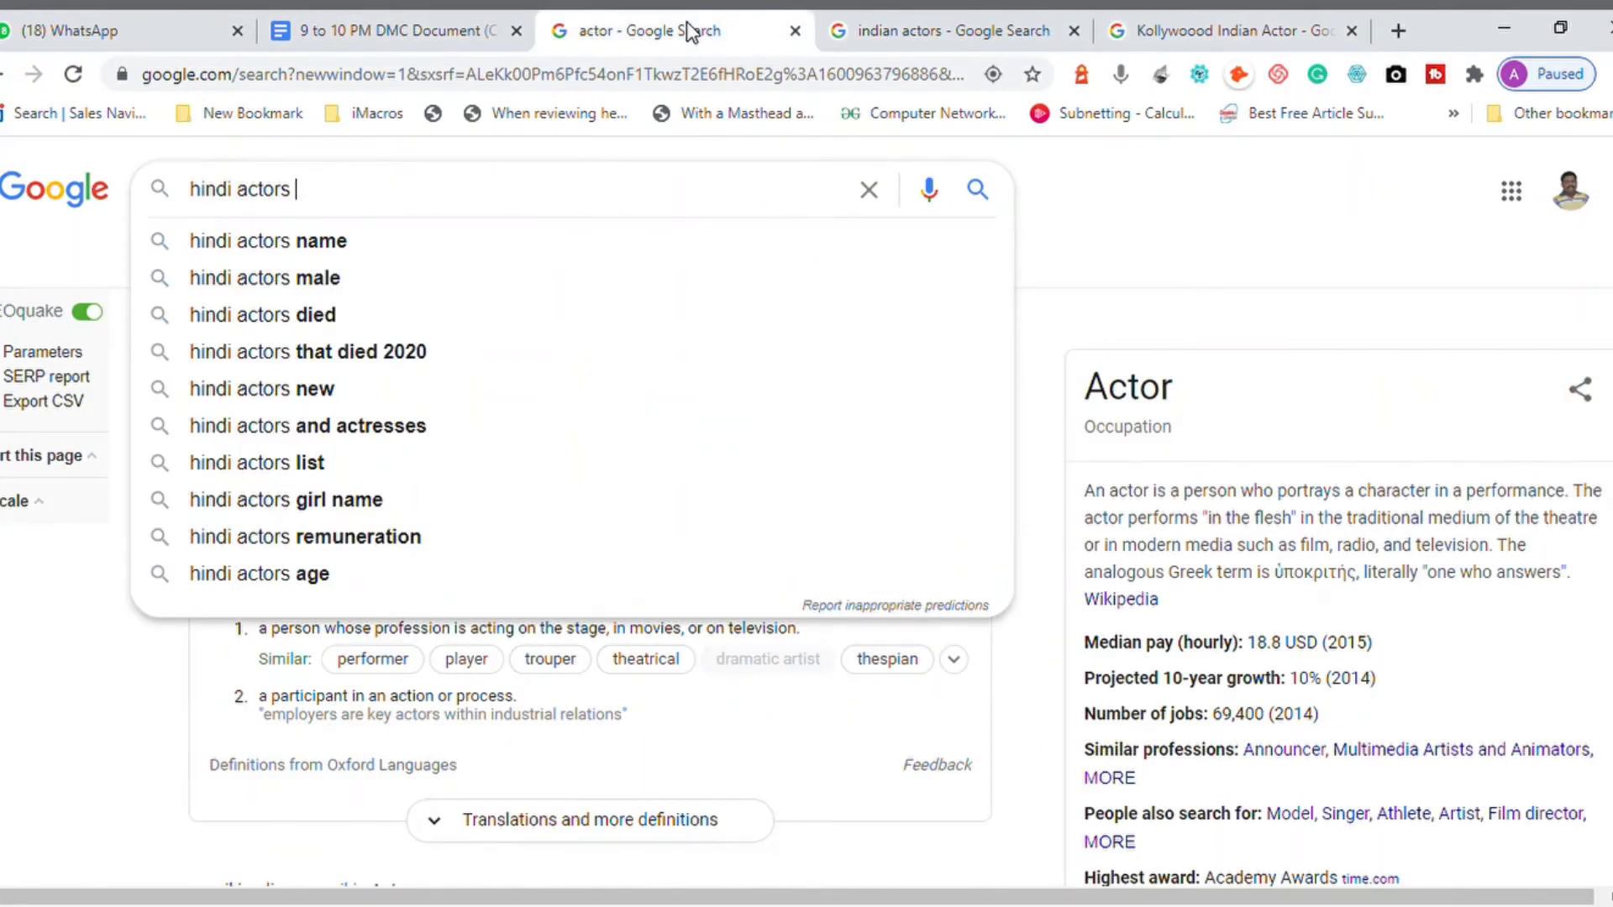
key("Return")
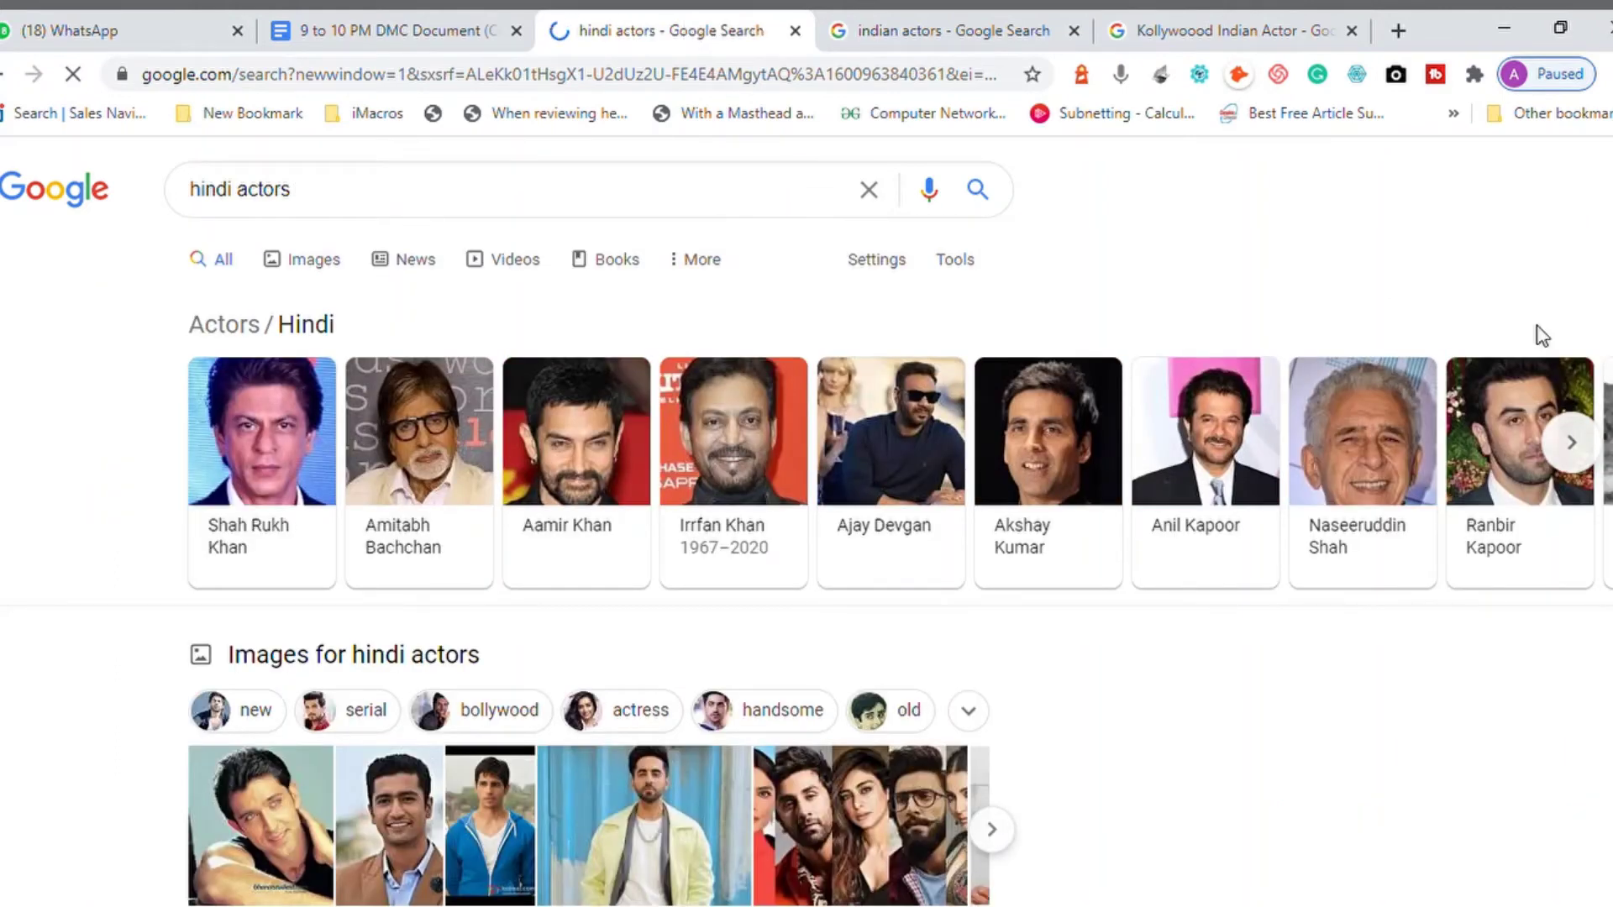
scroll(807, 521, "down", 20)
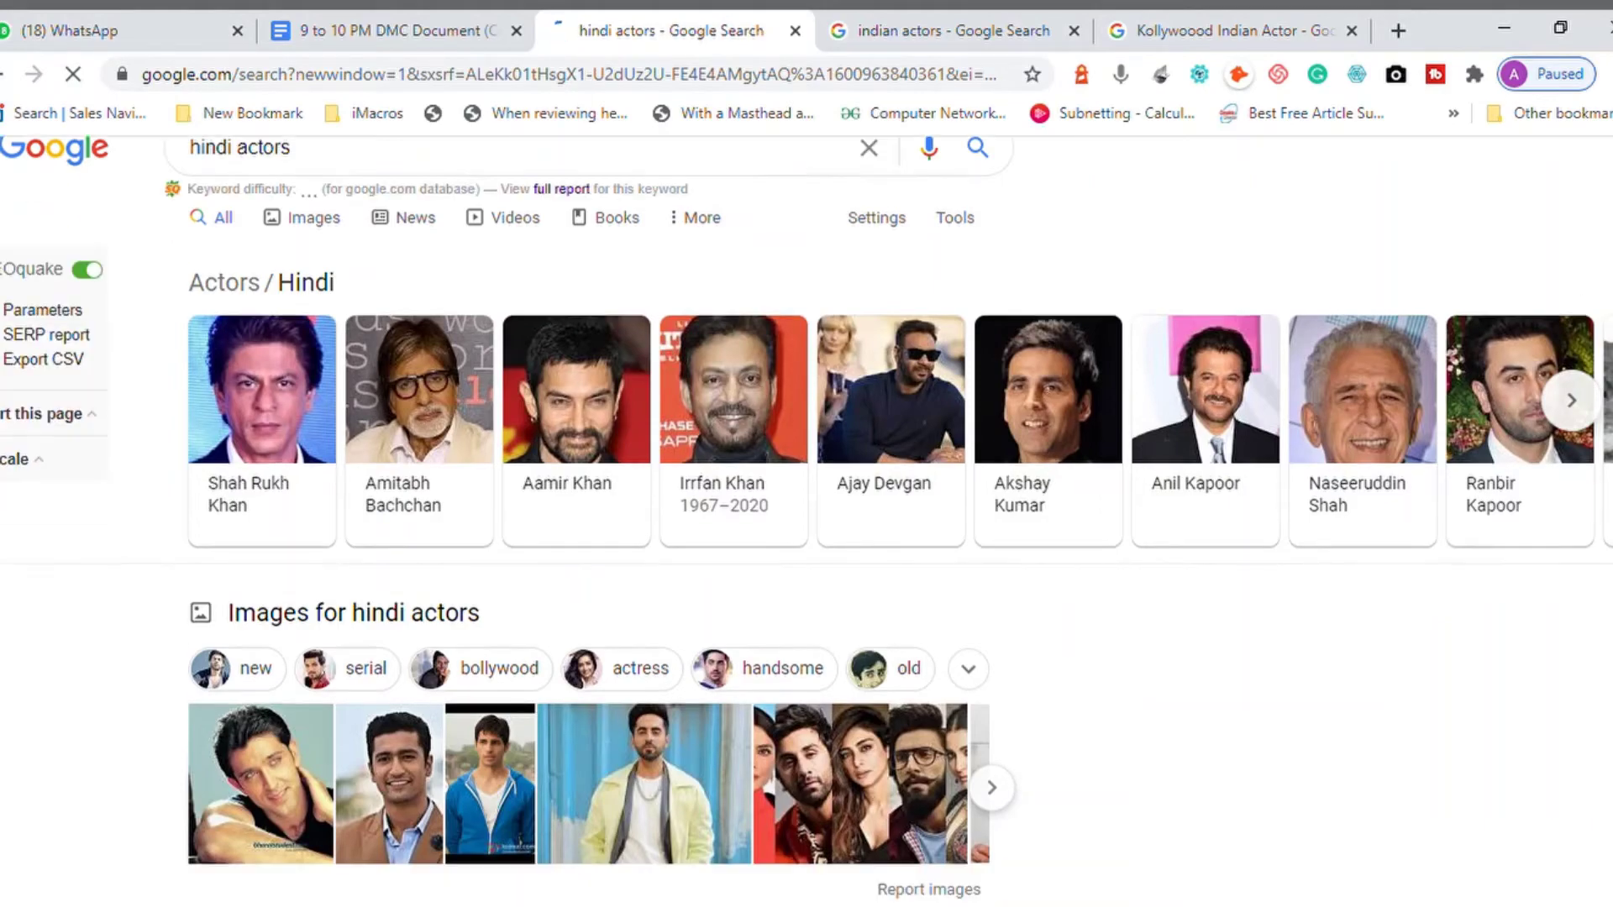
scroll(557, 520, "down", 20)
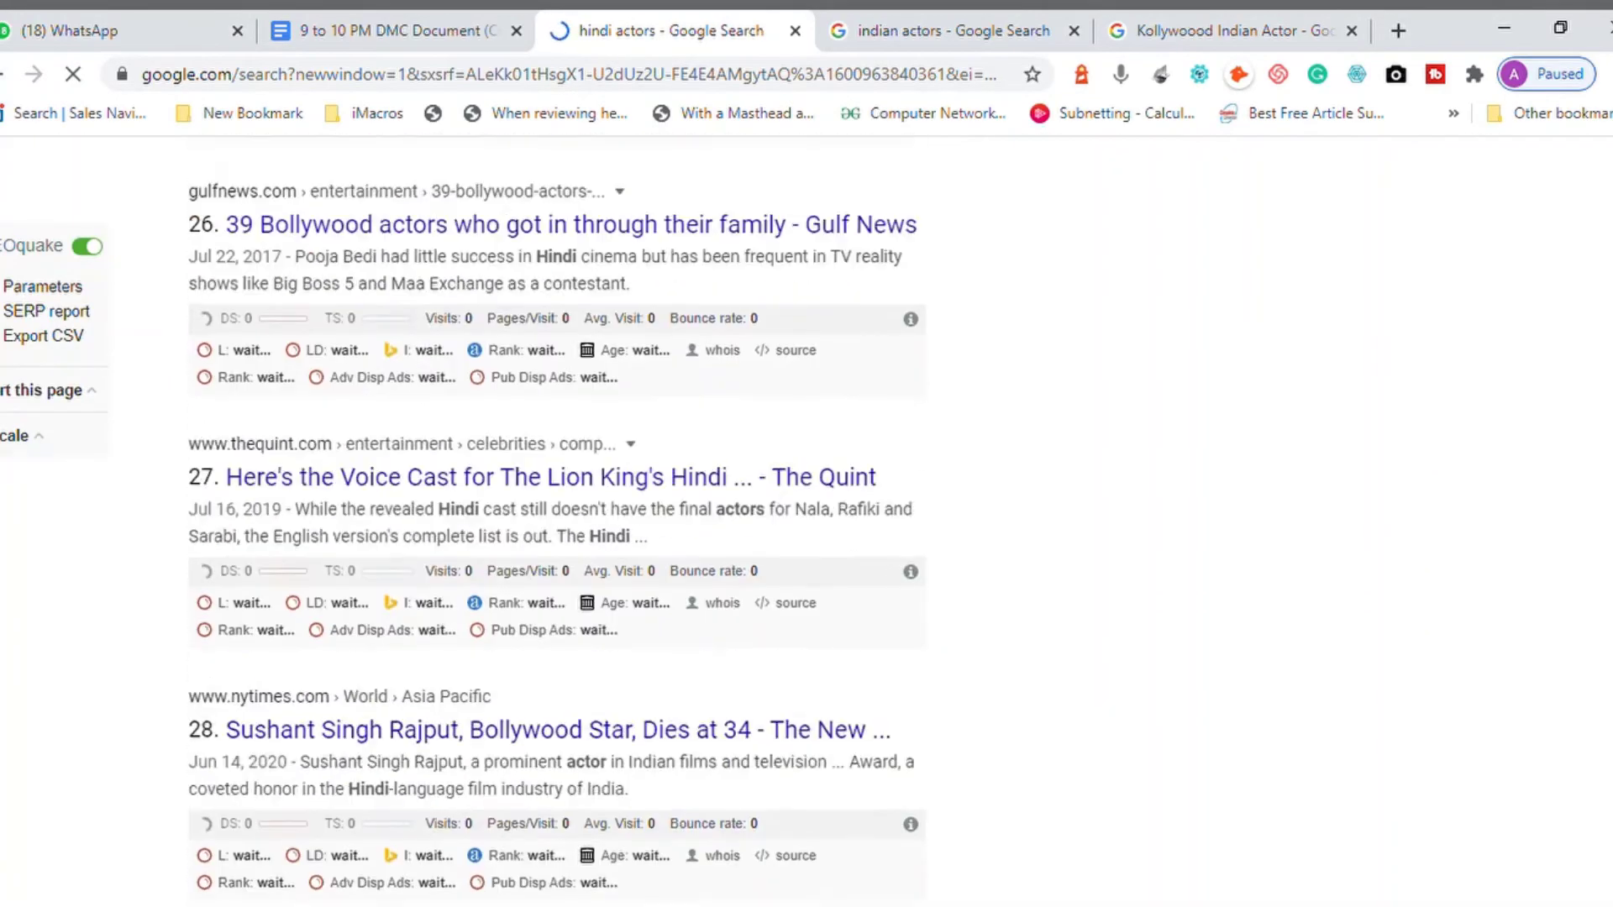
scroll(557, 521, "down", 20)
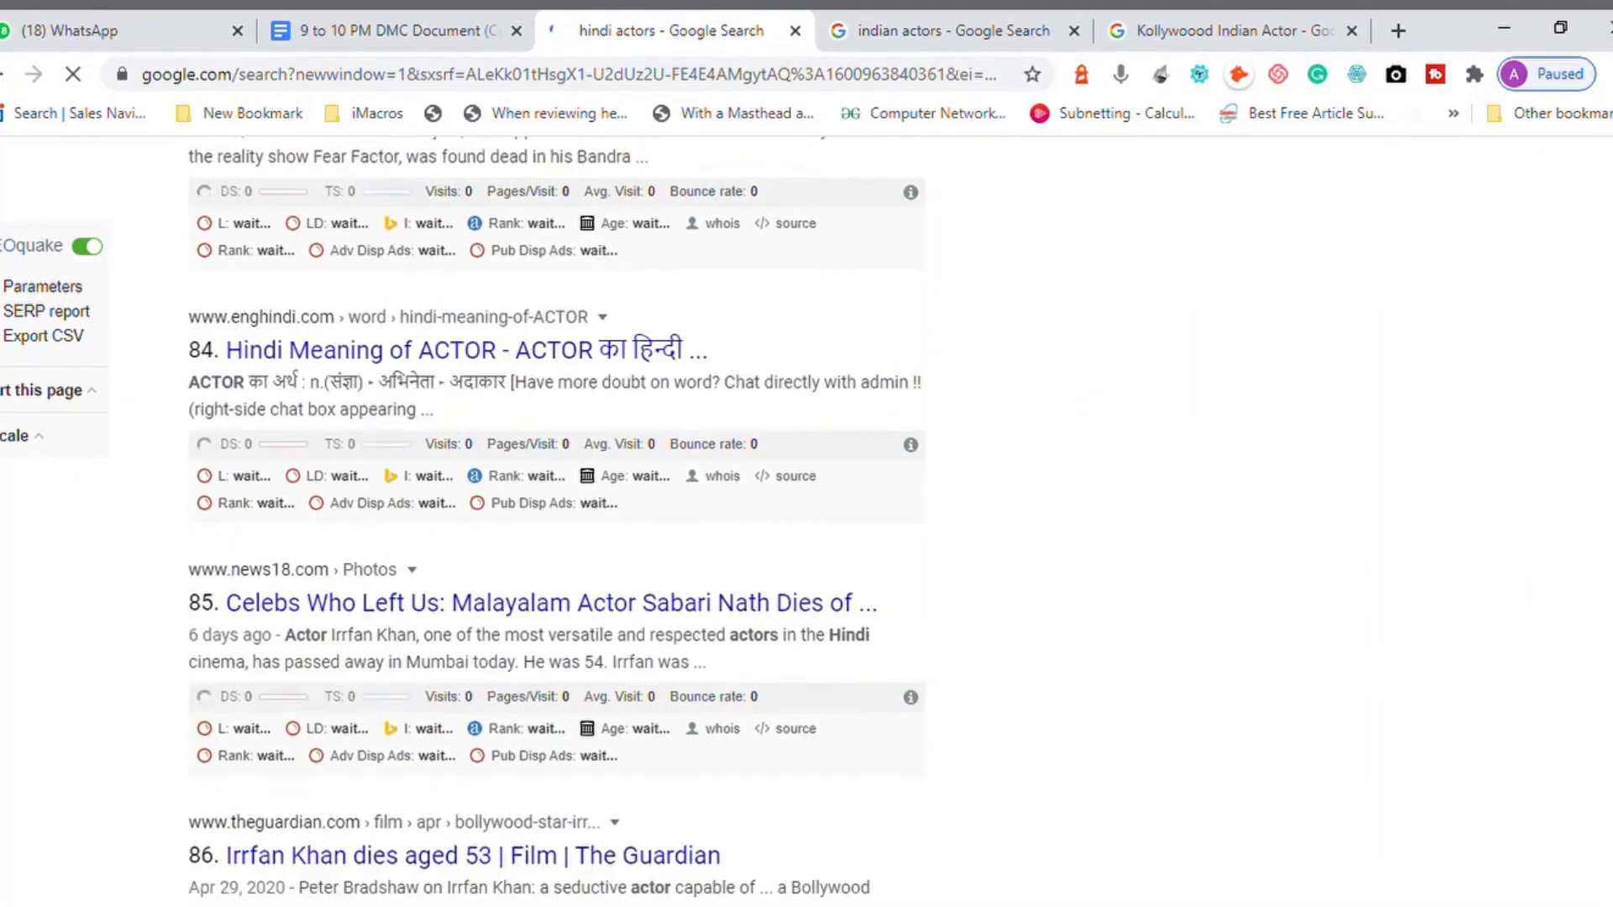
scroll(557, 521, "down", 3)
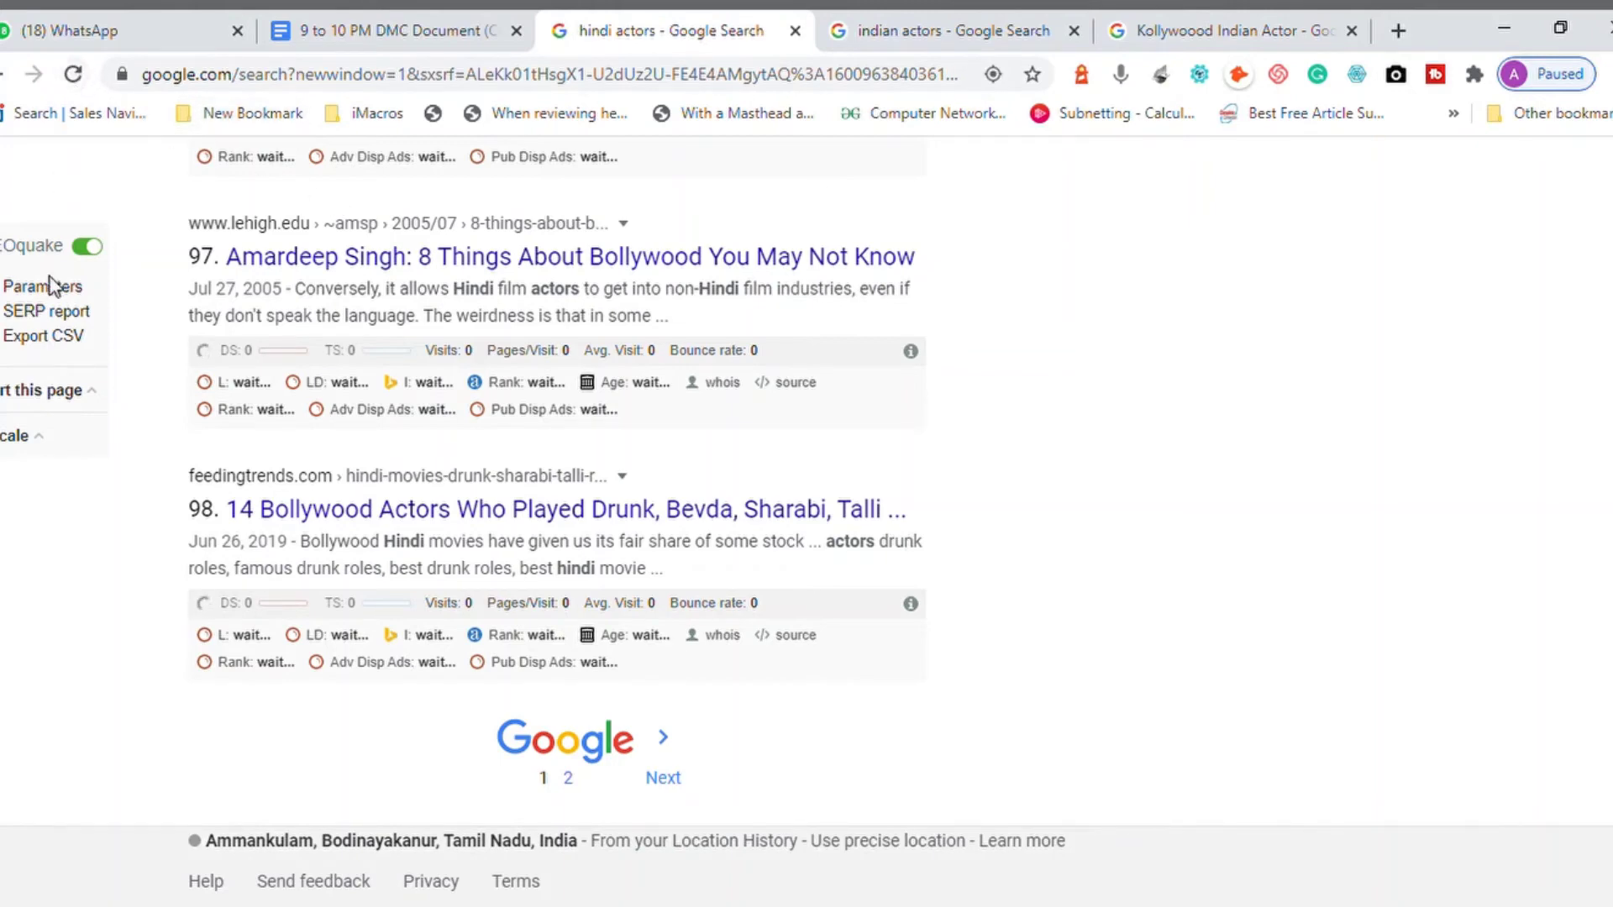
Turn off SEOquake on the "hindi actors" results page and reload it
left_click(87, 246)
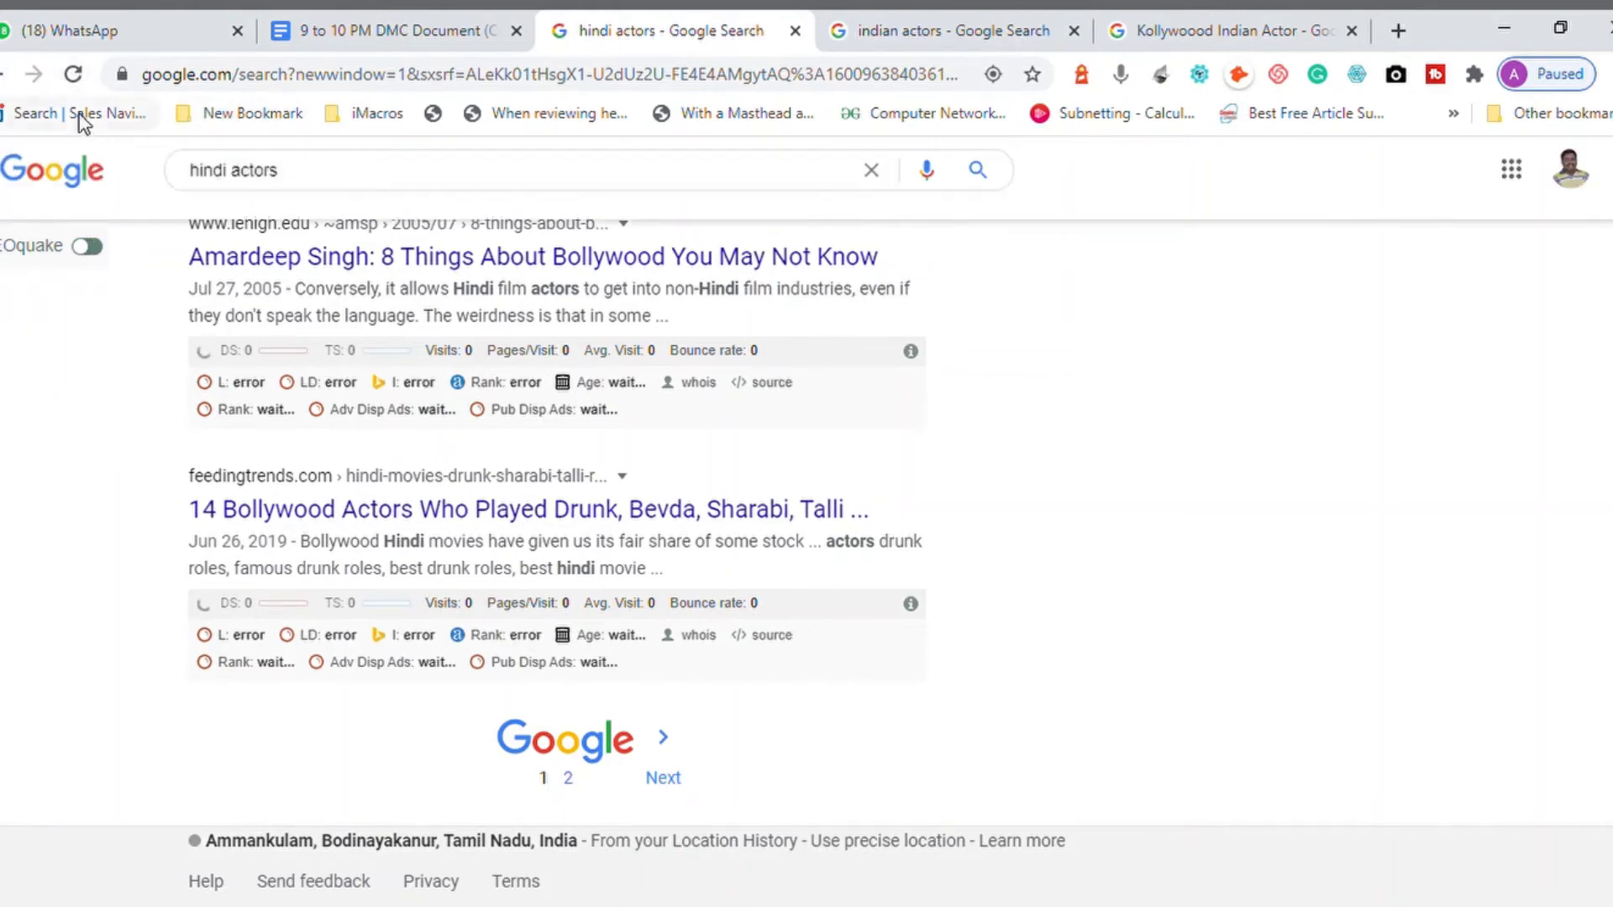
left_click(73, 75)
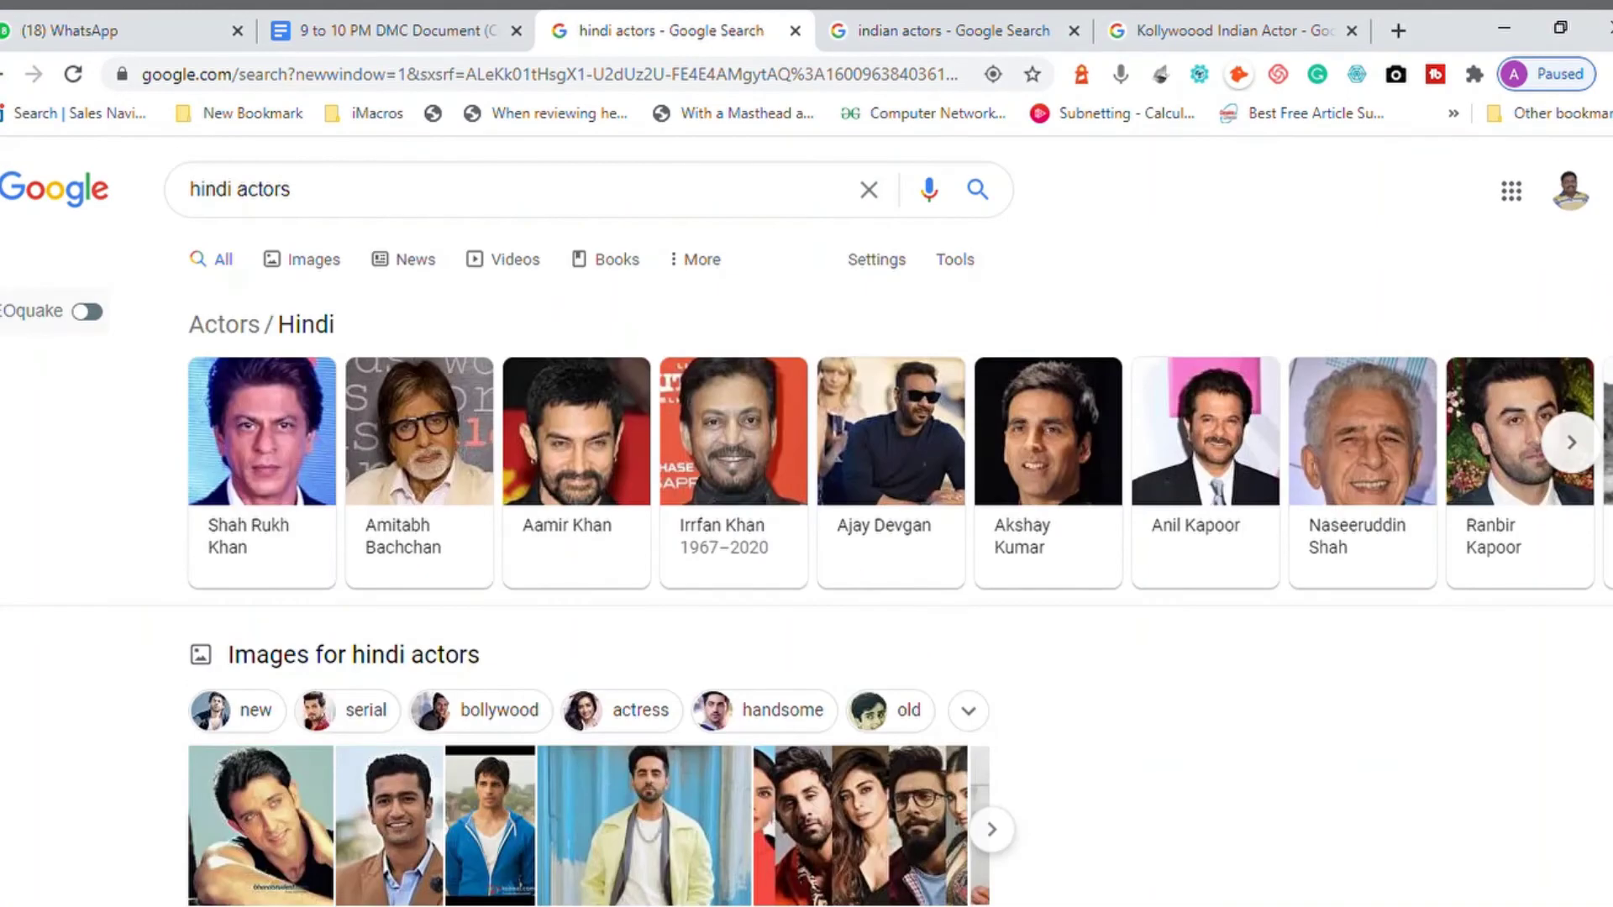
In Google's search settings, set the results per page to 10 and save the preferences
left_click(960, 267)
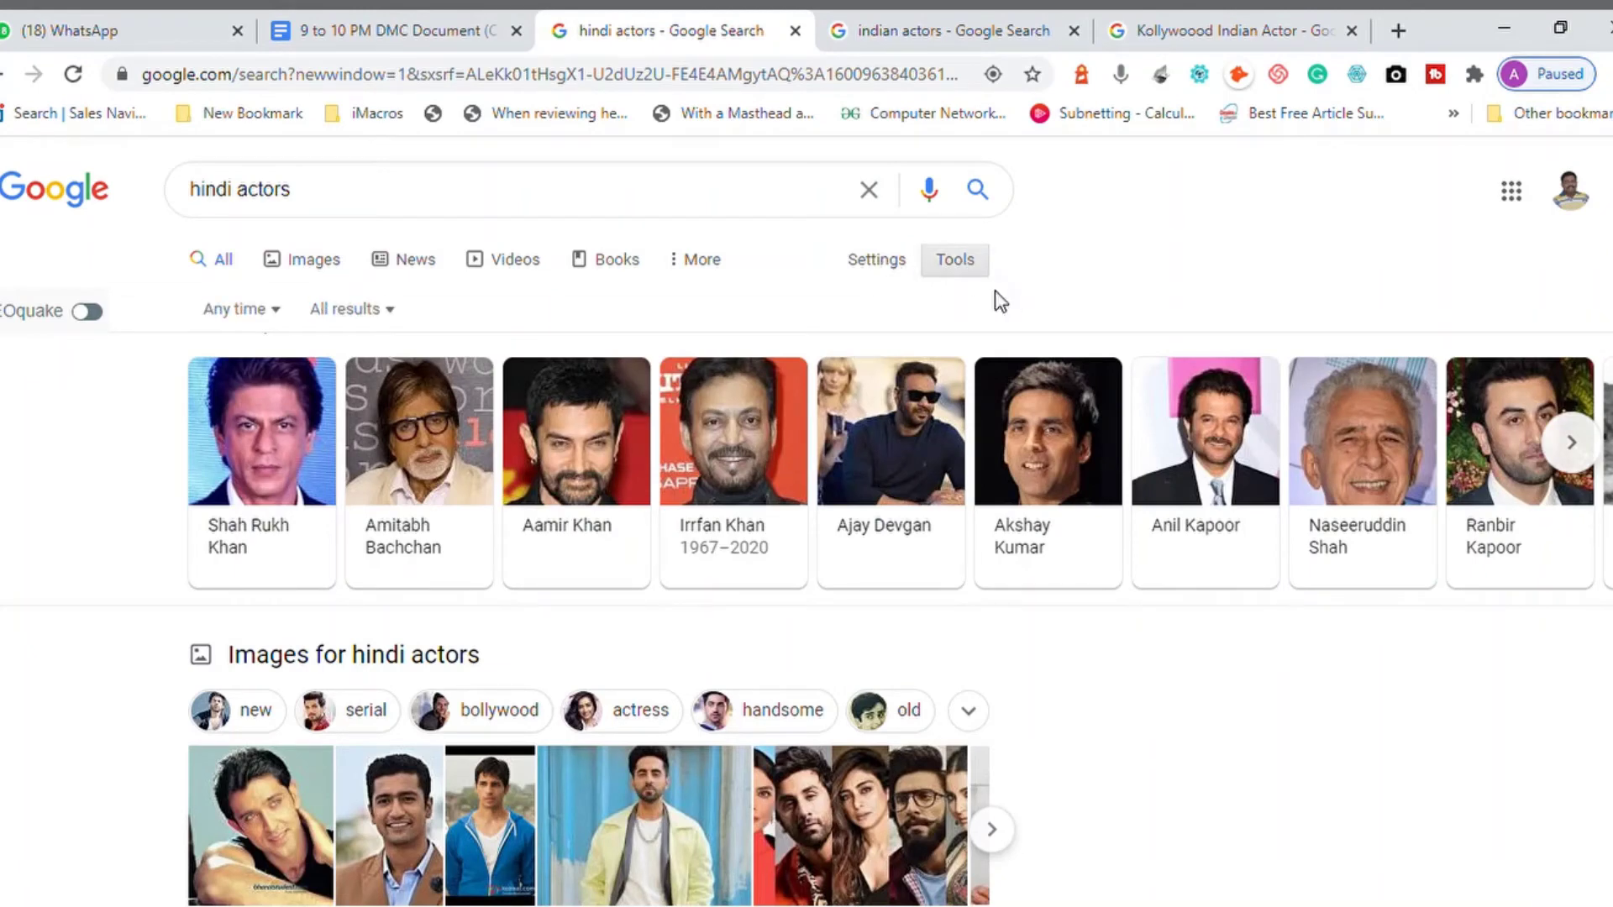
left_click(875, 266)
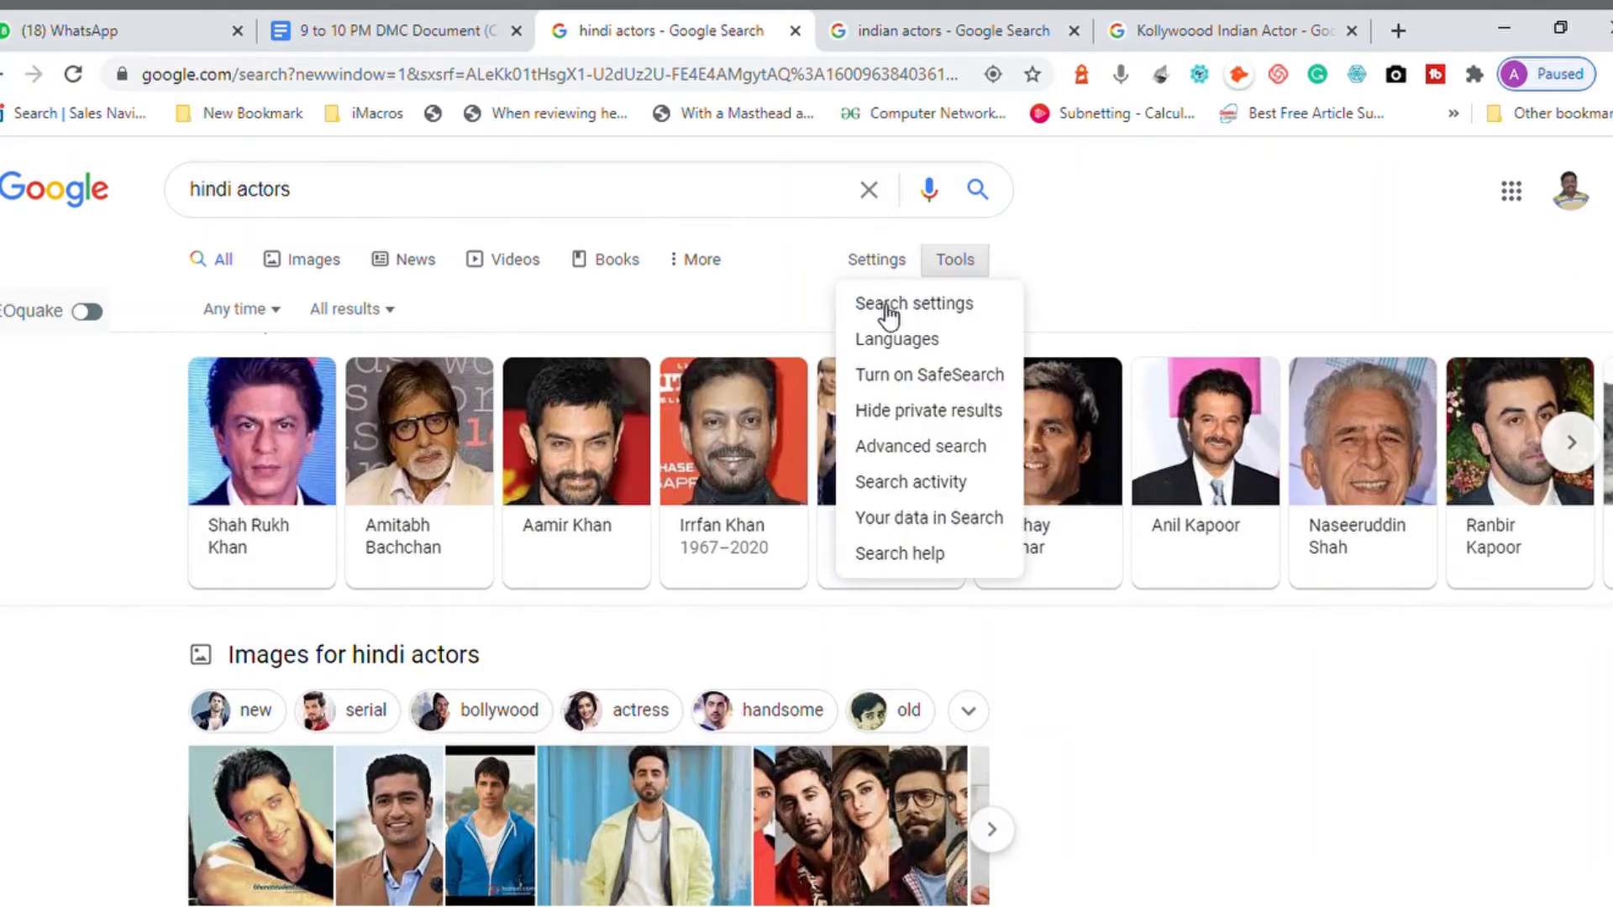
left_click(888, 311)
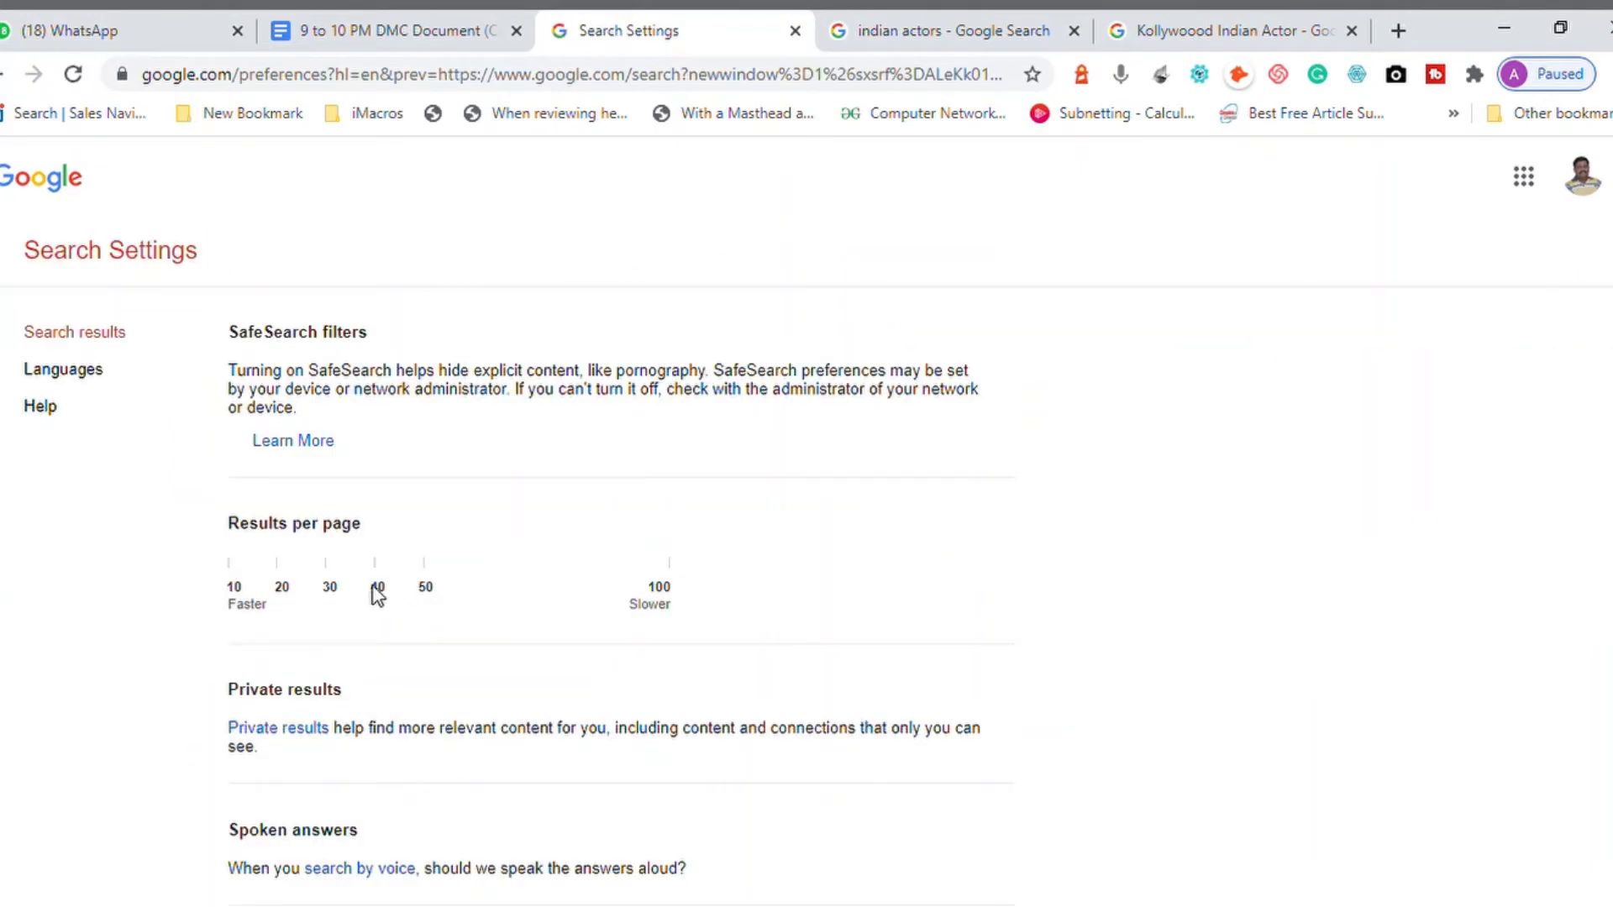
left_click(244, 567)
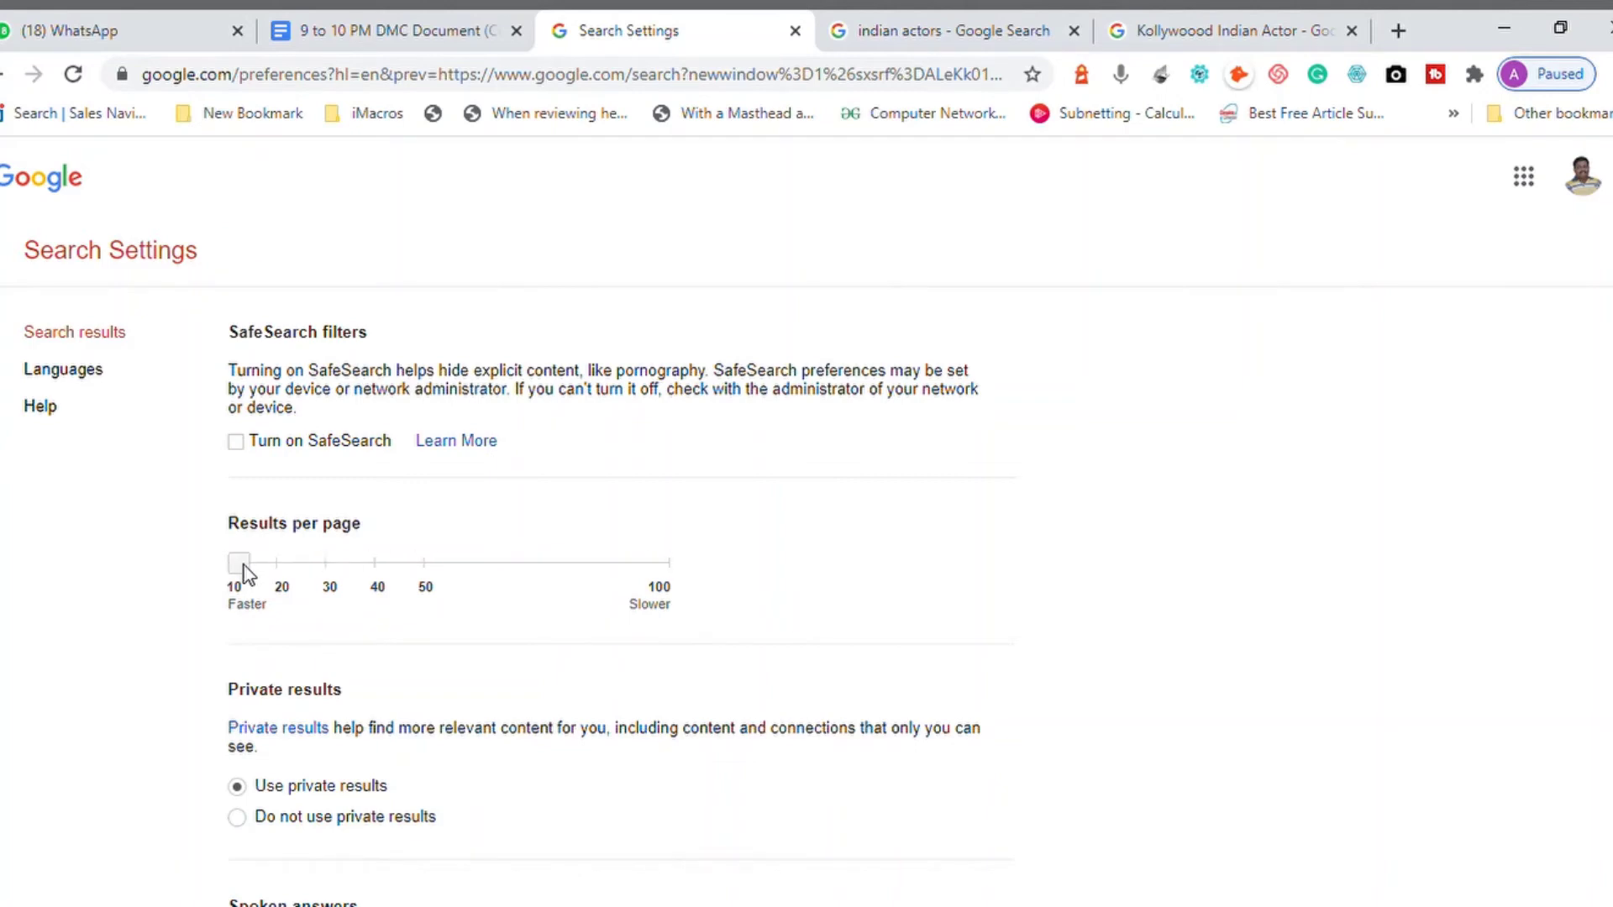
scroll(1498, 616, "down", 8)
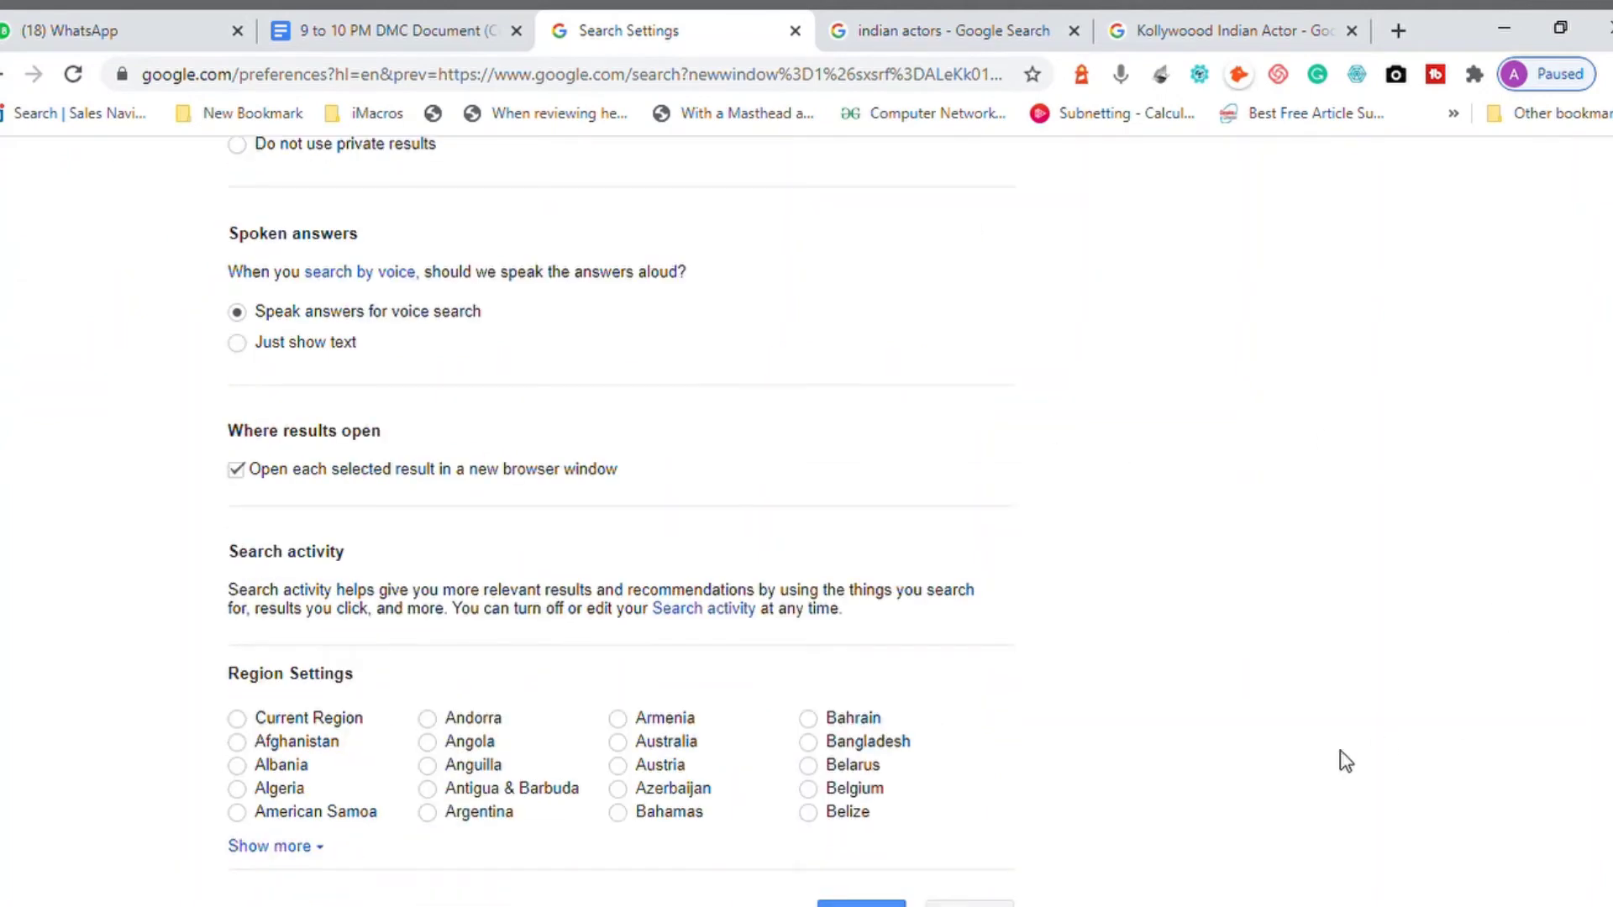
scroll(1604, 827, "down", 3)
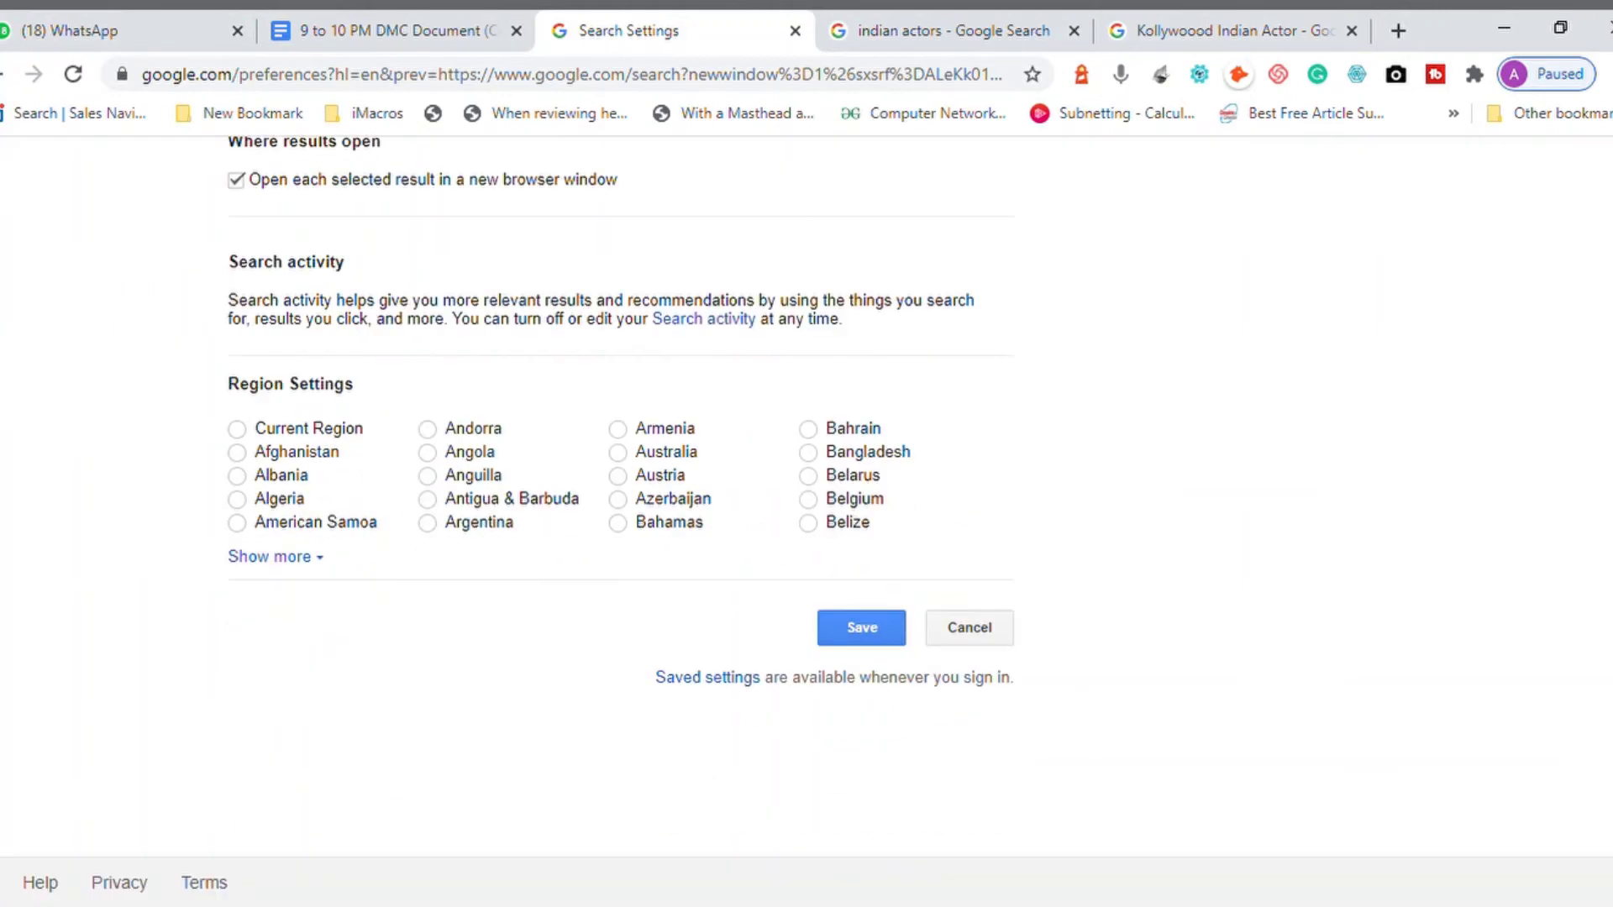
left_click(882, 647)
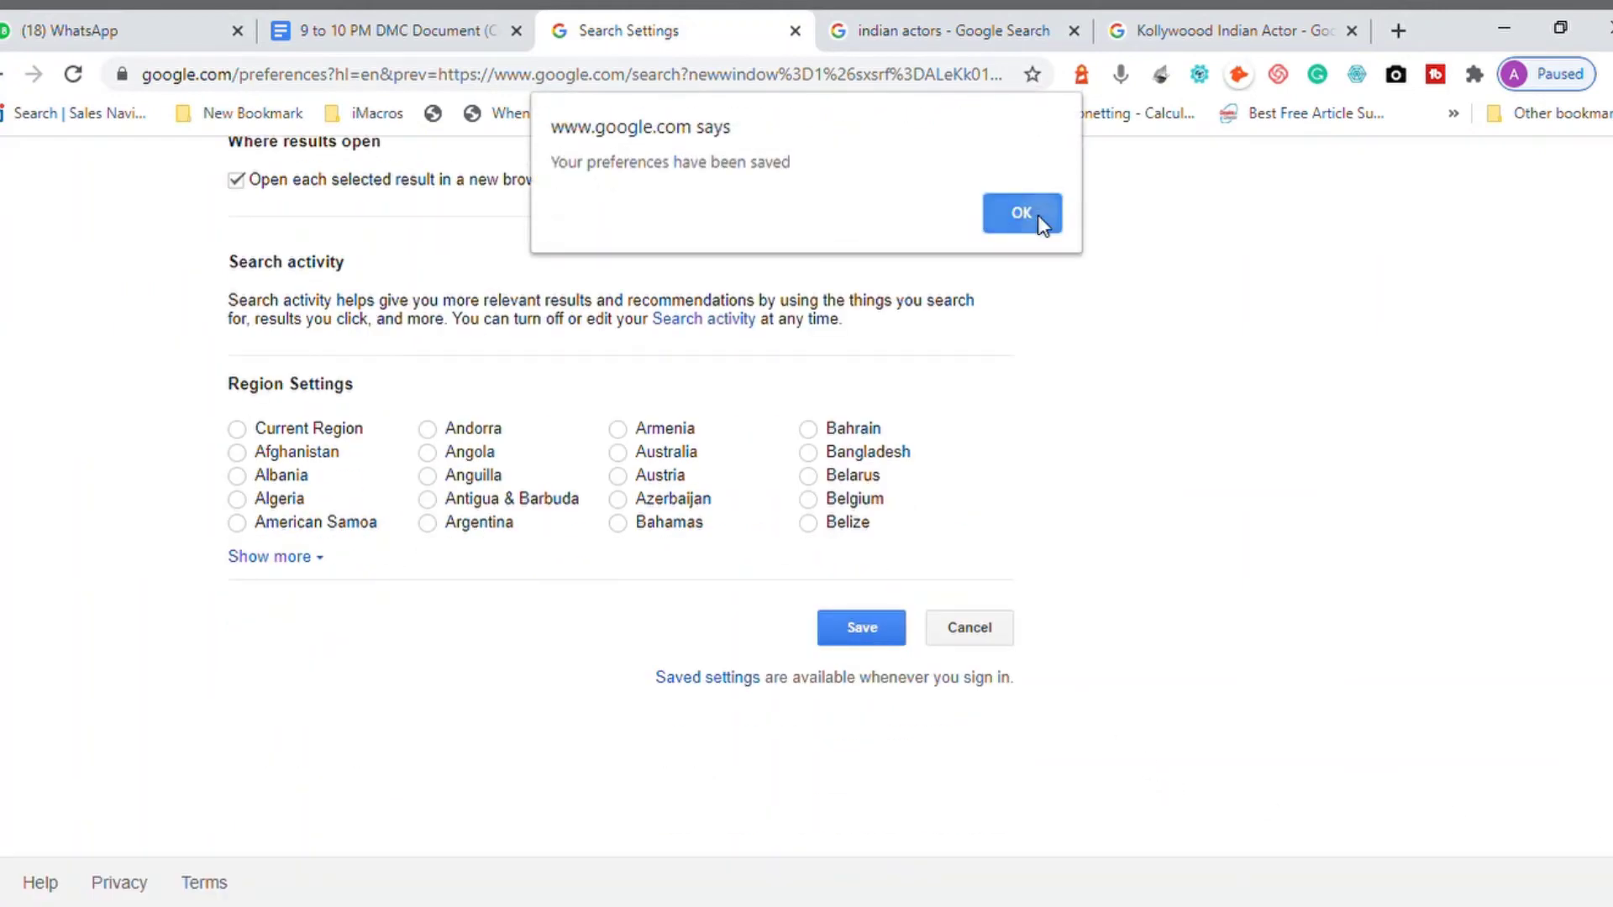
left_click(1022, 214)
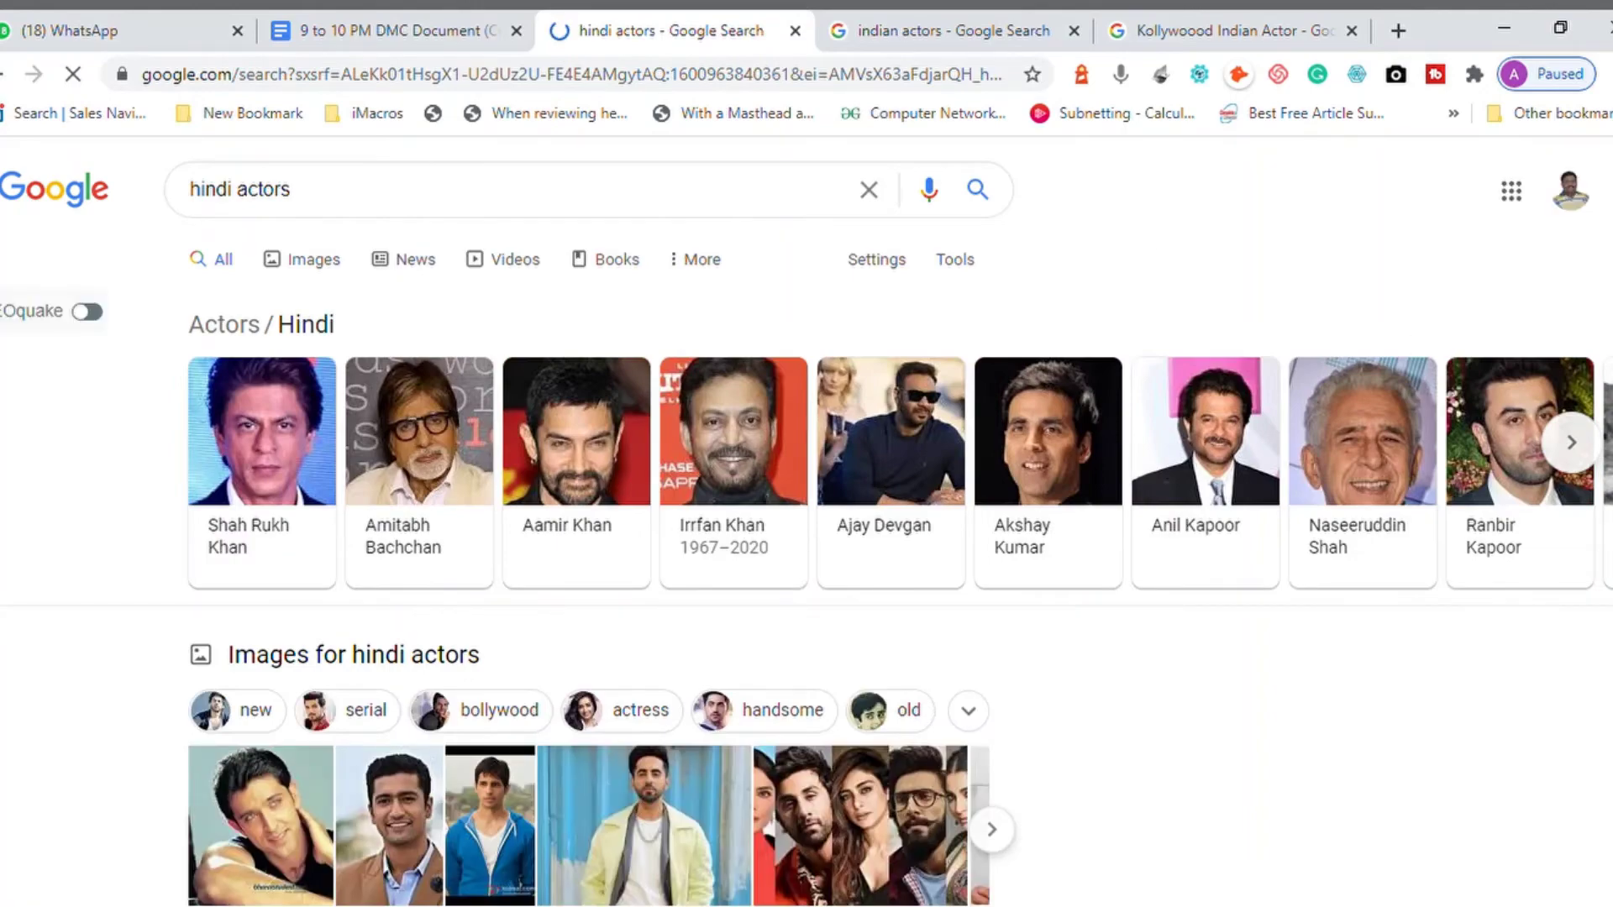
Check the end of the "hindi actors" results, and search Google for "latest tamil movies" instead
scroll(1607, 773, "down", 15)
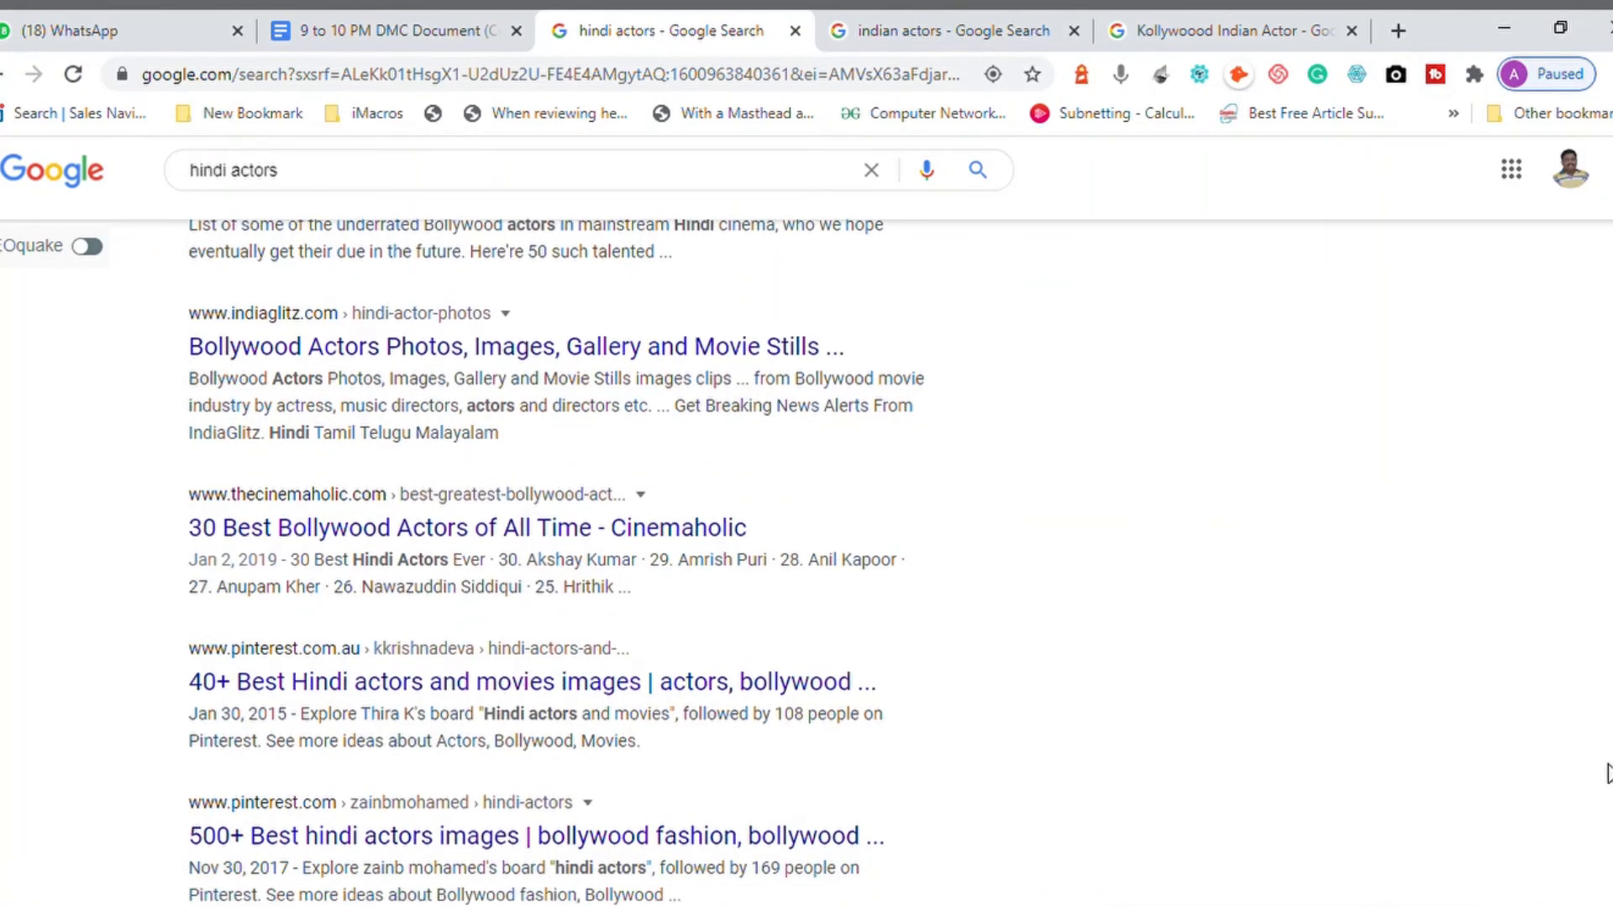
scroll(1607, 773, "down", 3)
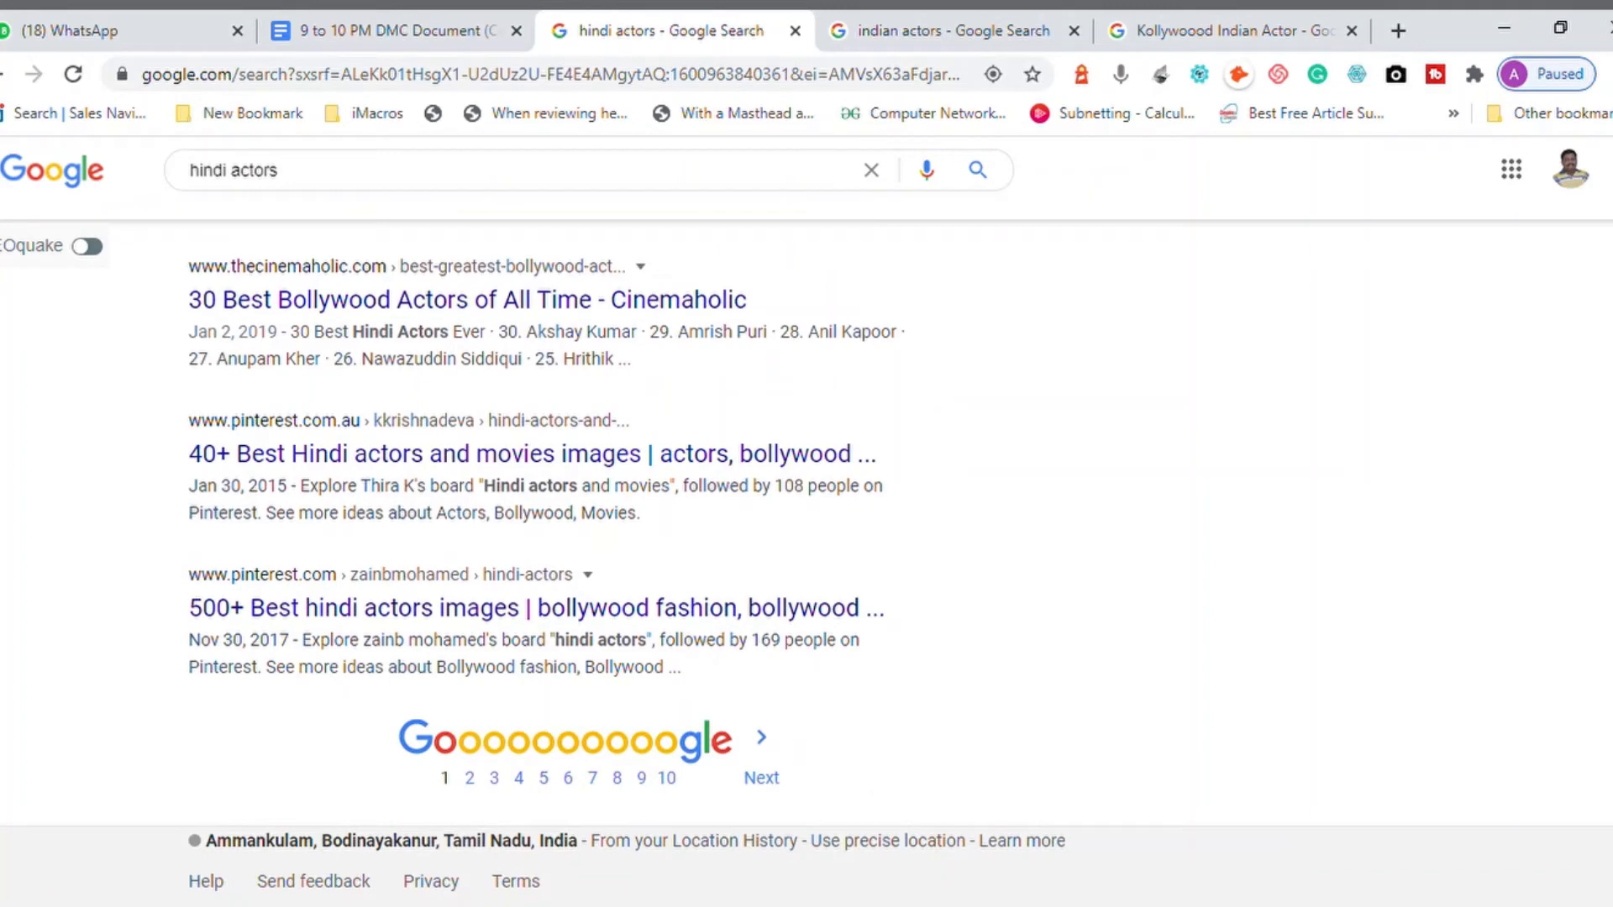
left_click(428, 163)
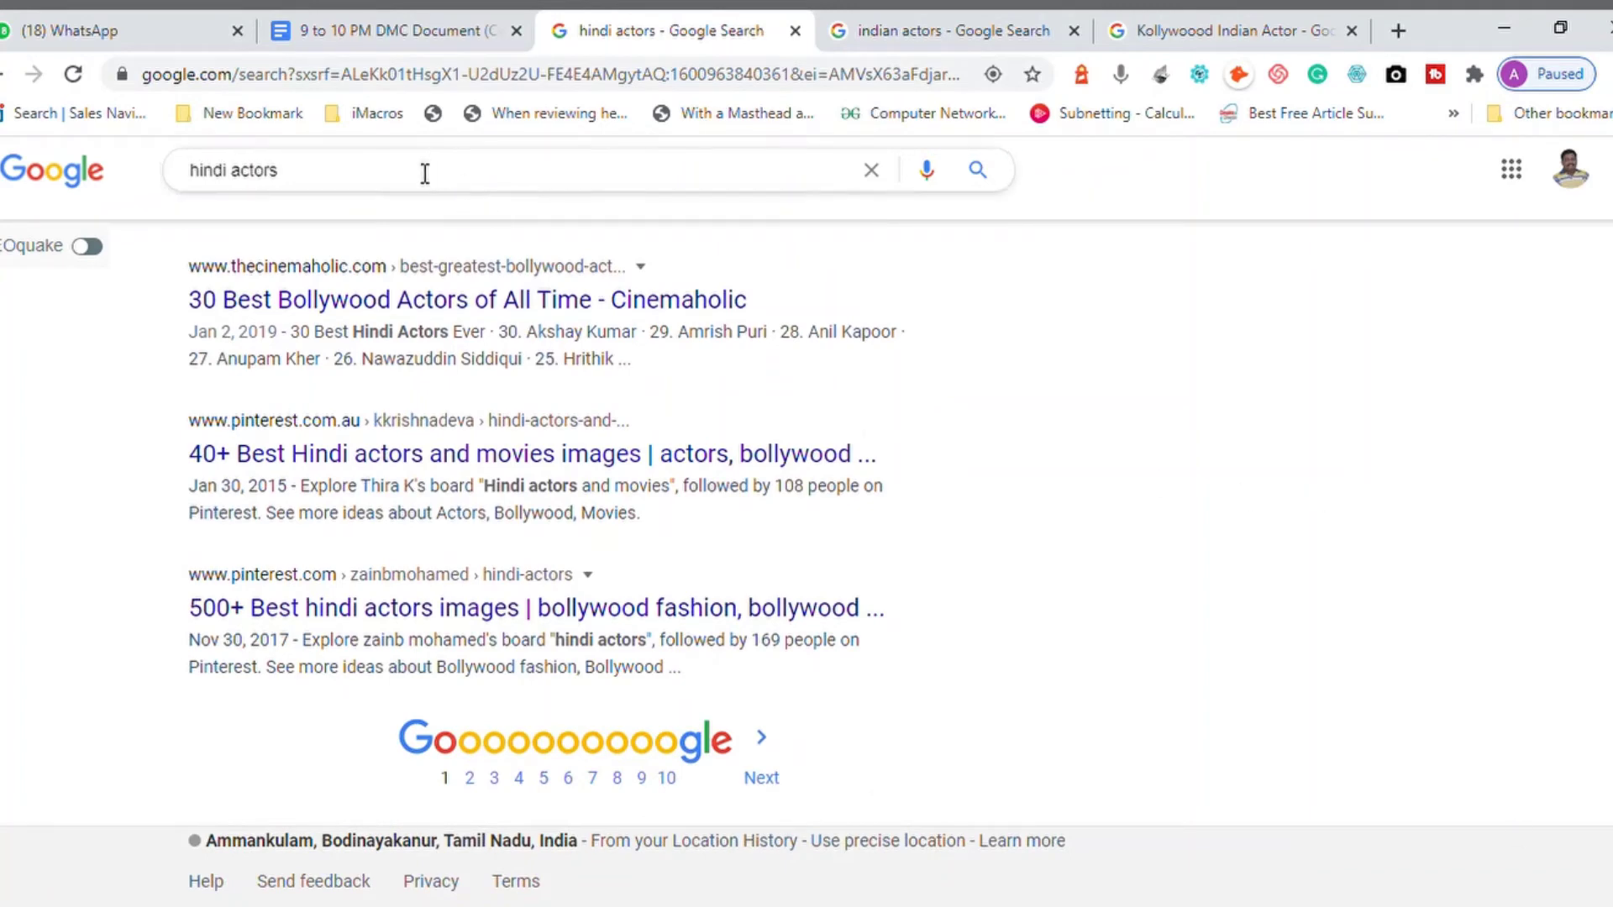
double_click(425, 174)
left_click(425, 173)
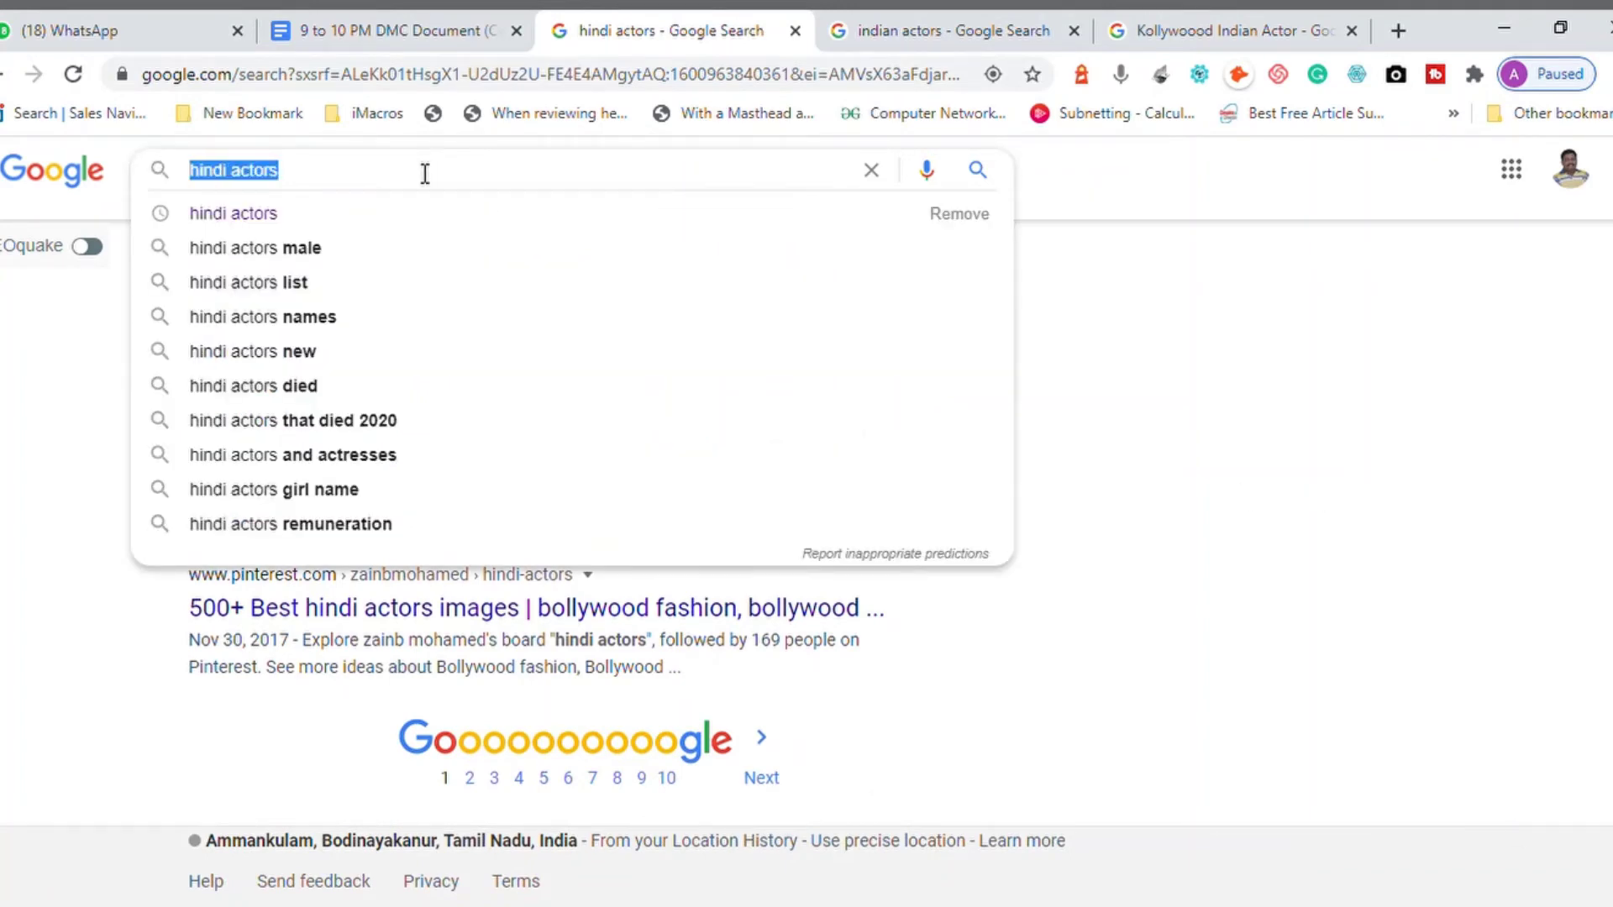
type("latest")
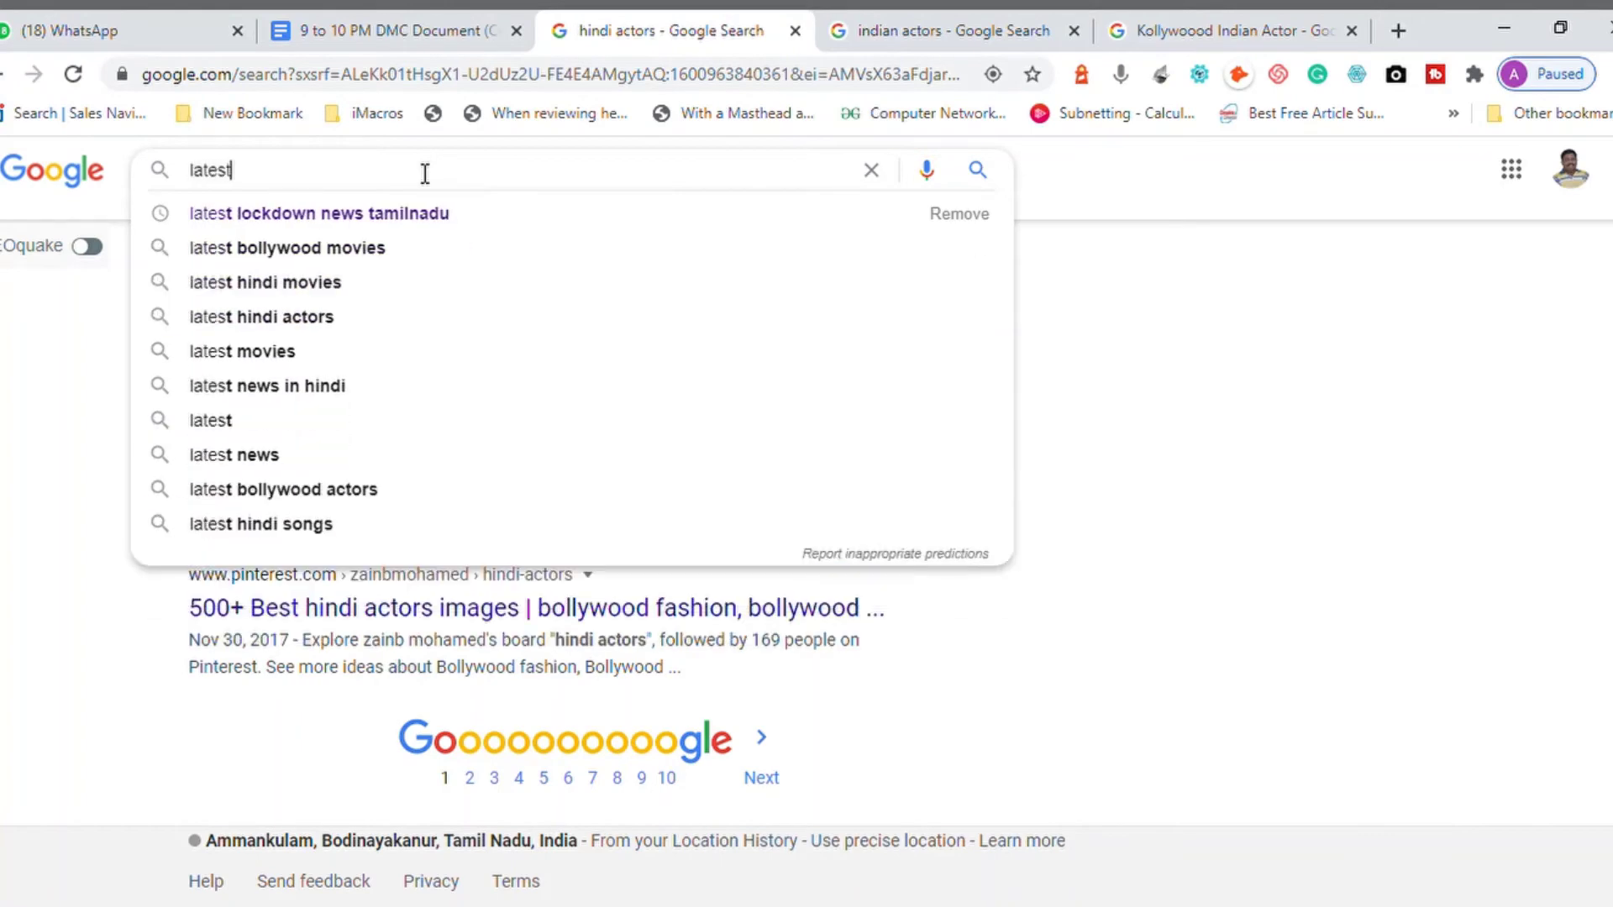
type(" tamil")
key("Down")
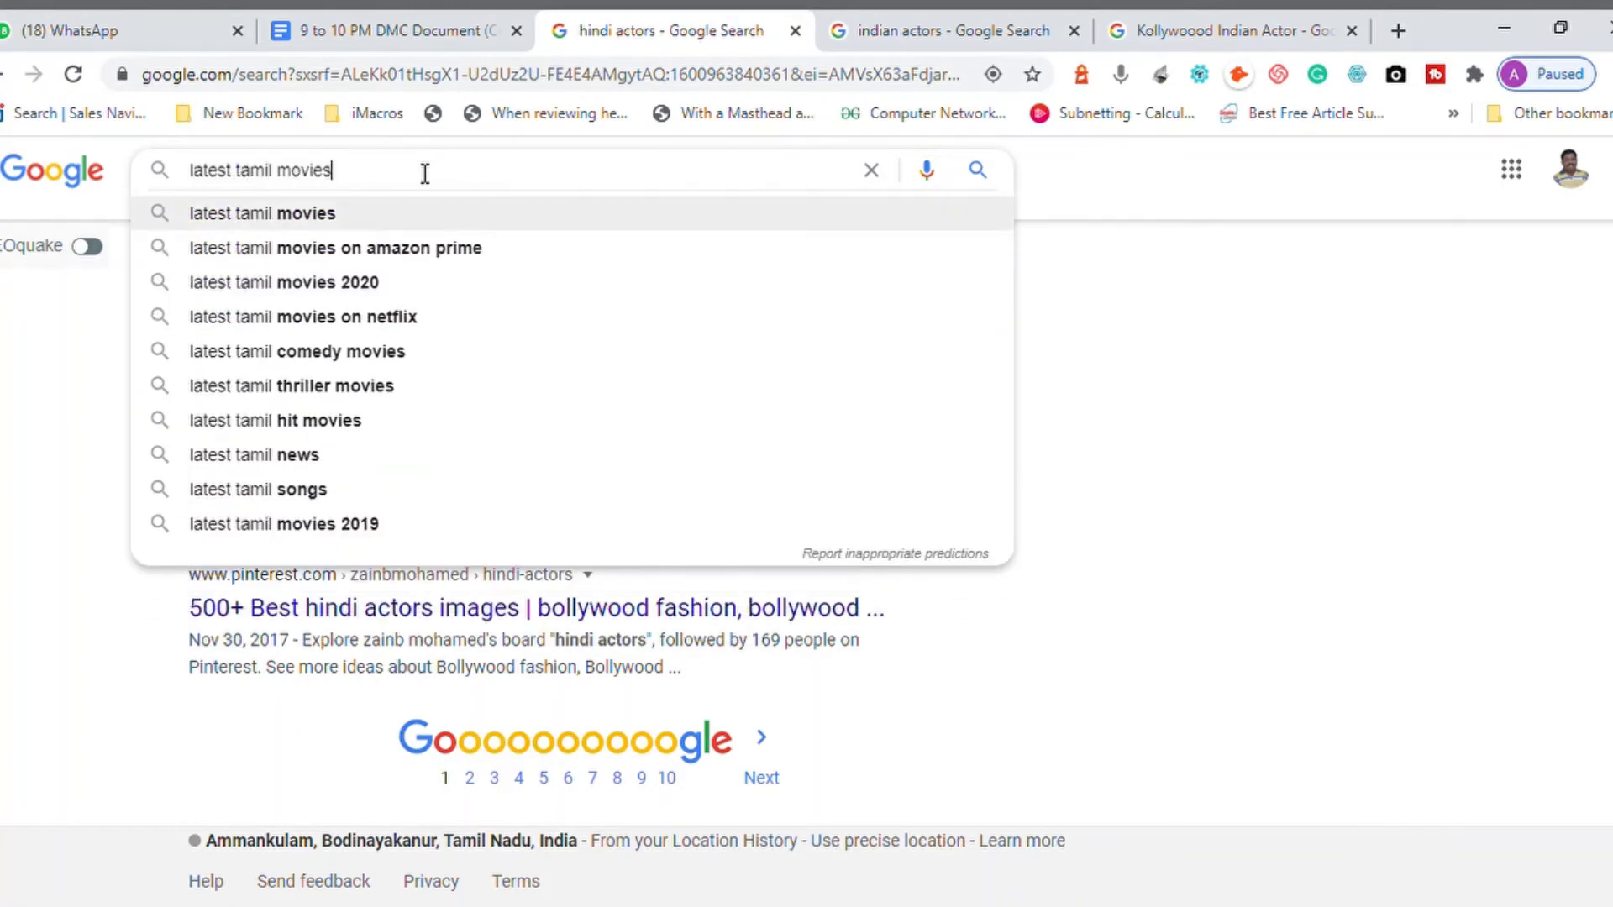
key("Return")
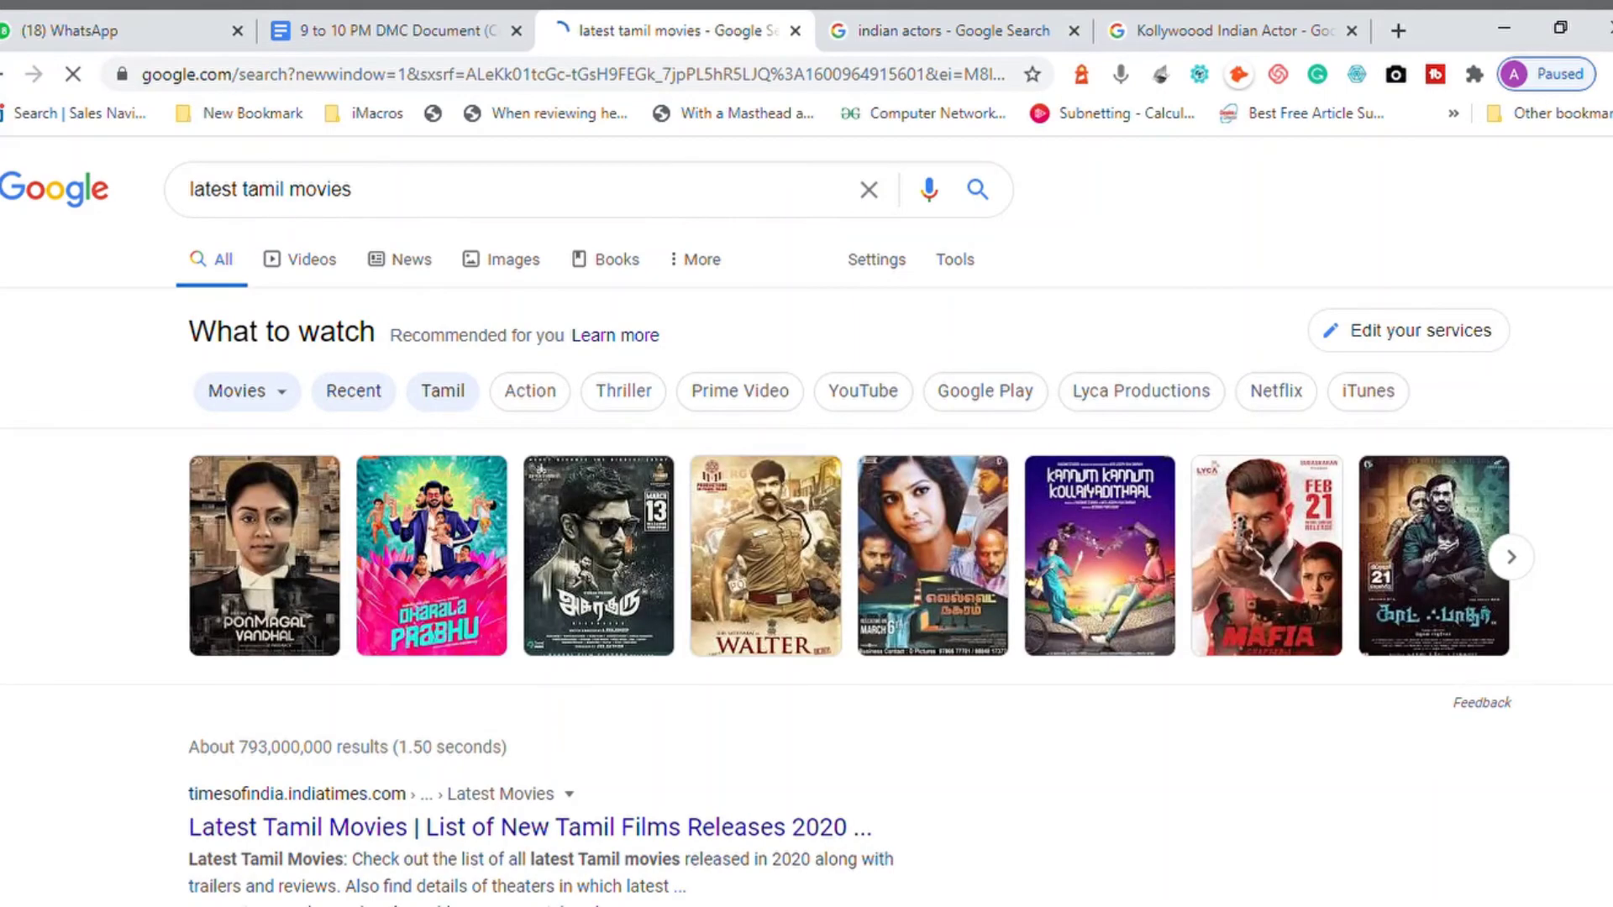
Examine the related searches listed at the end of the "latest tamil movies" results
scroll(1070, 471, "down", 10)
scroll(588, 504, "down", 10)
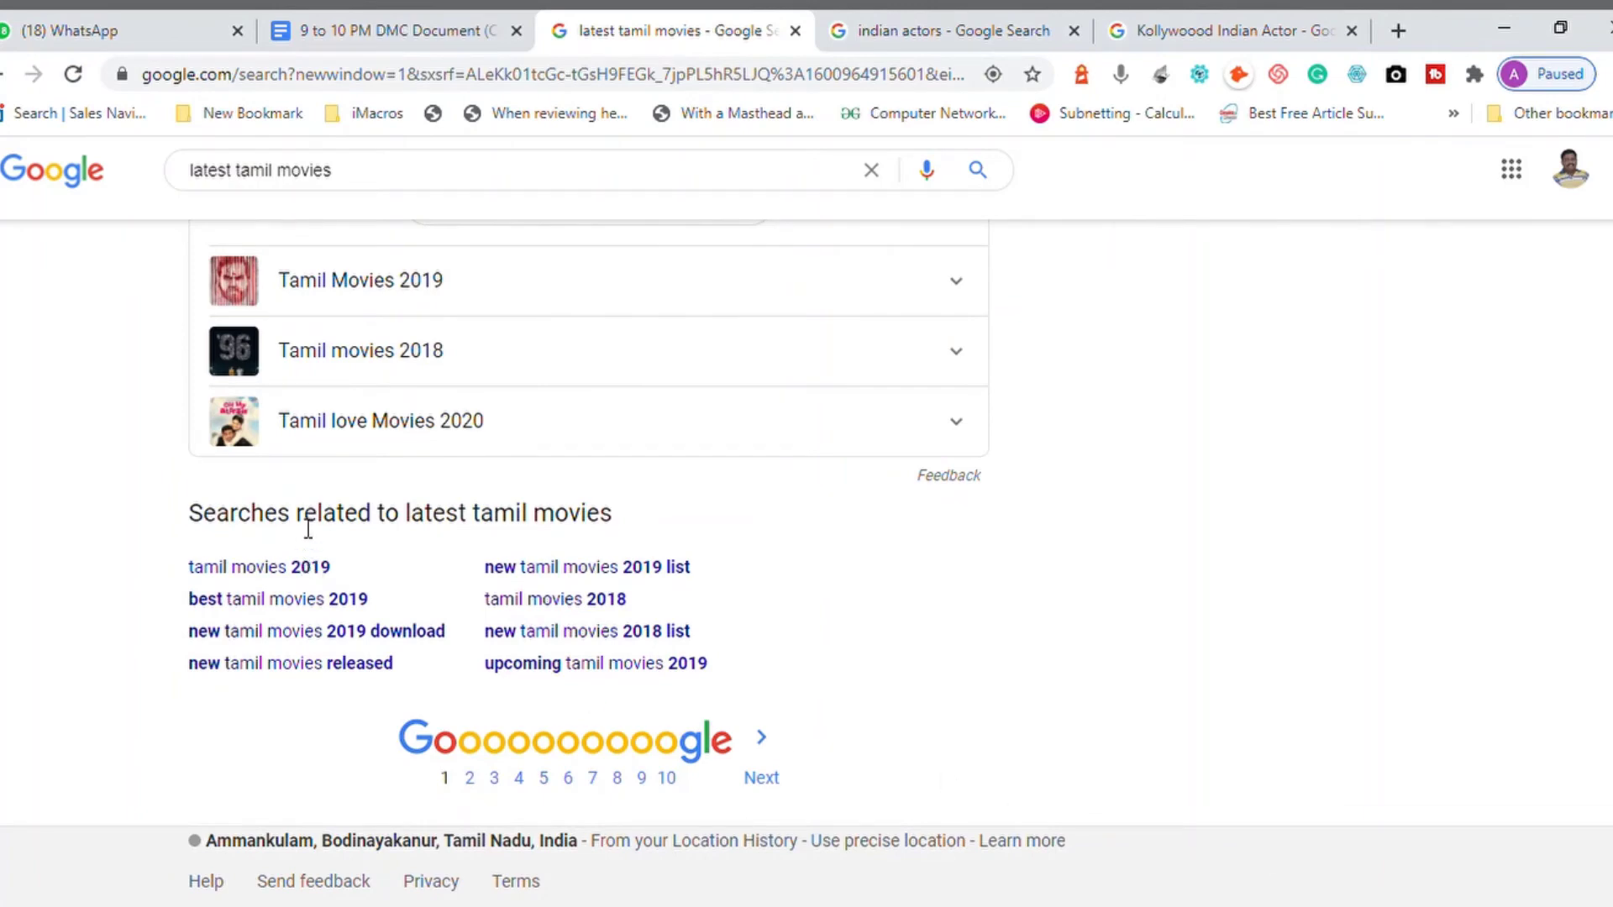
double_click(437, 528)
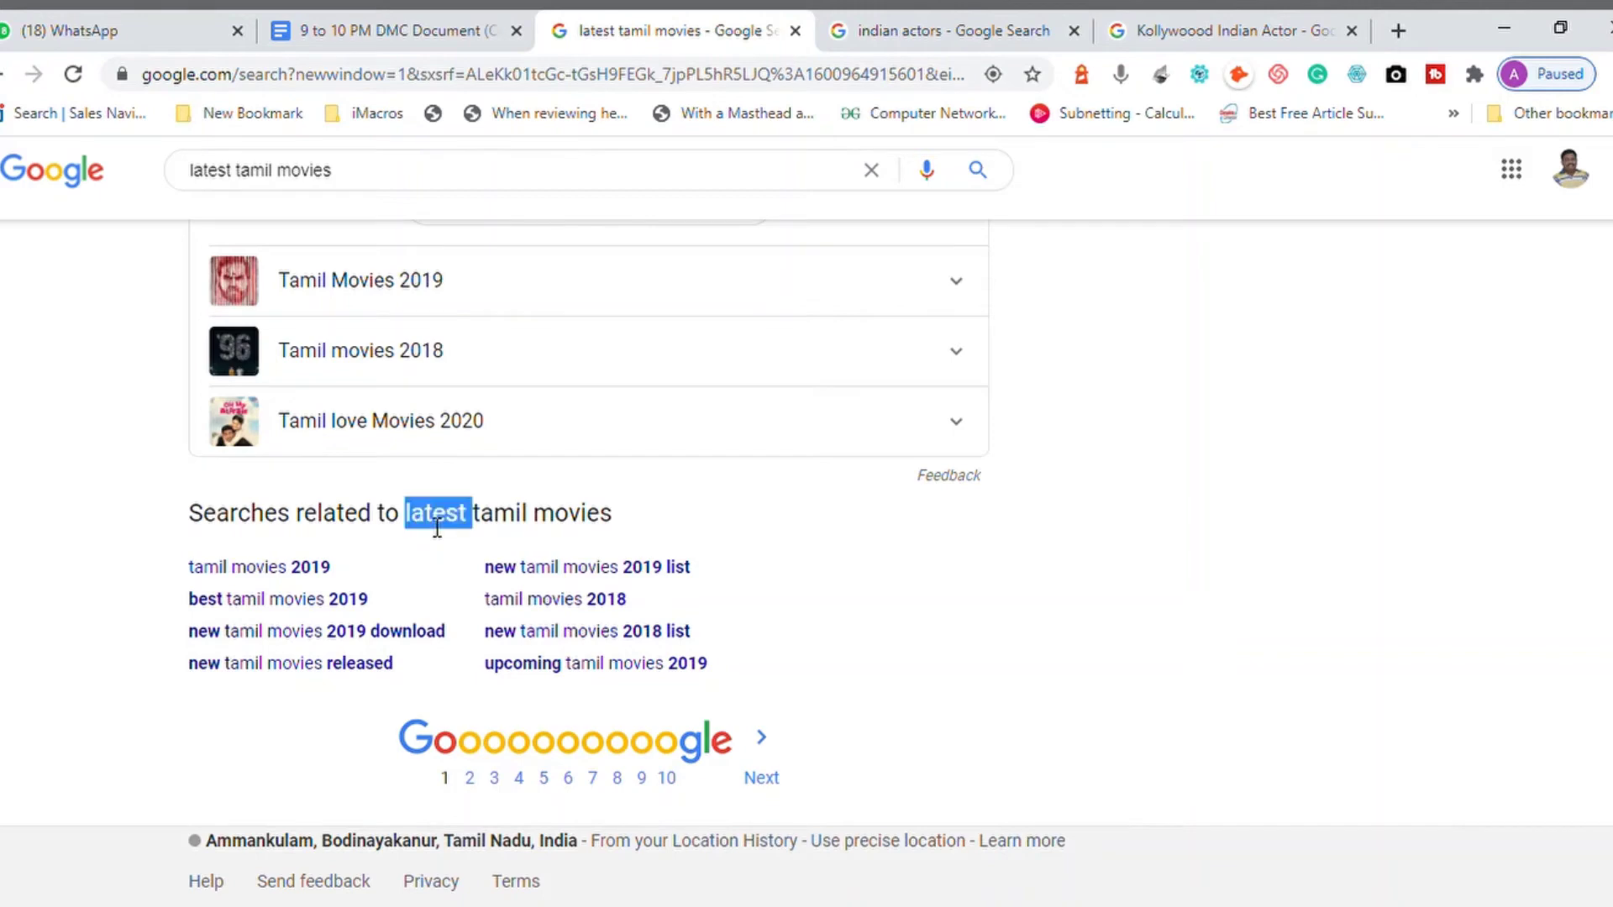
left_click(632, 510)
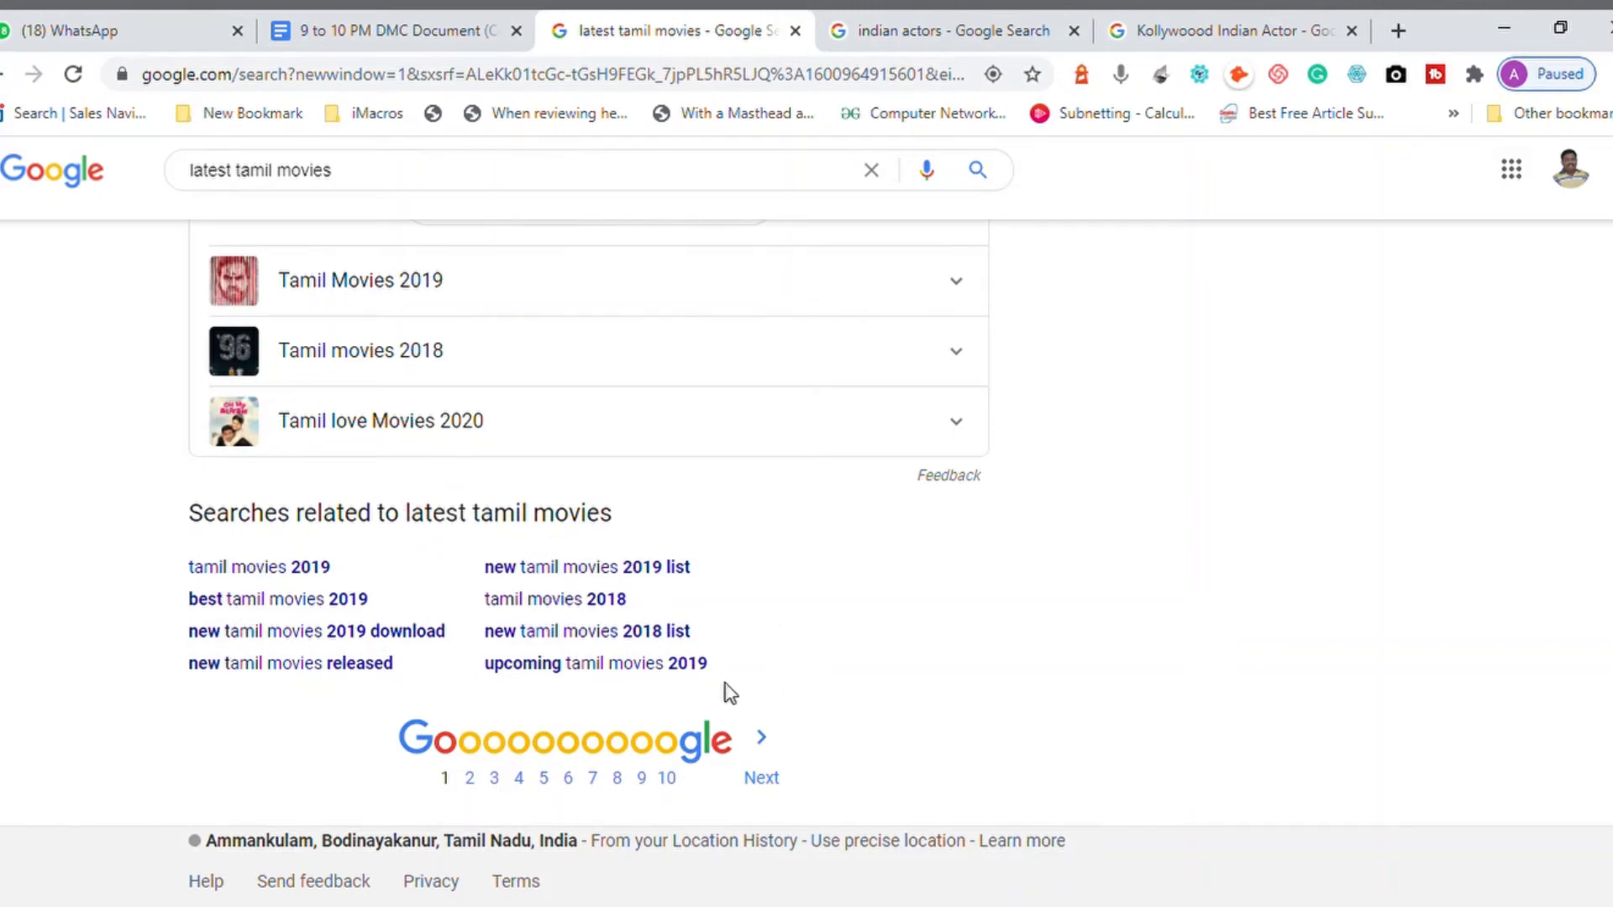
left_click_drag(515, 641, 177, 535)
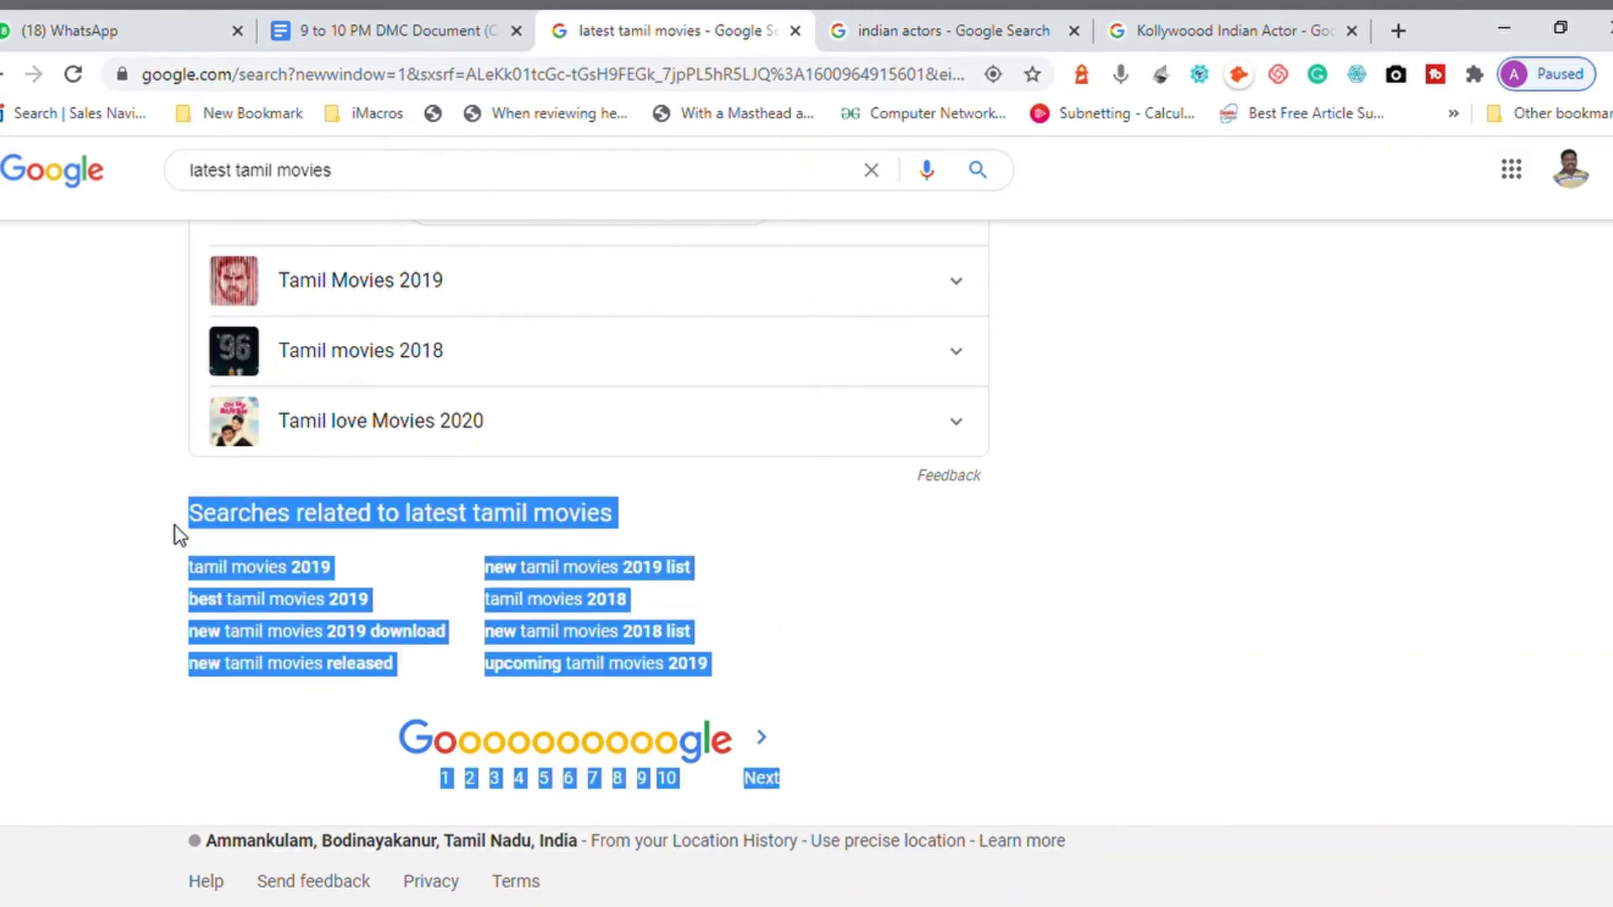
left_click(41, 542)
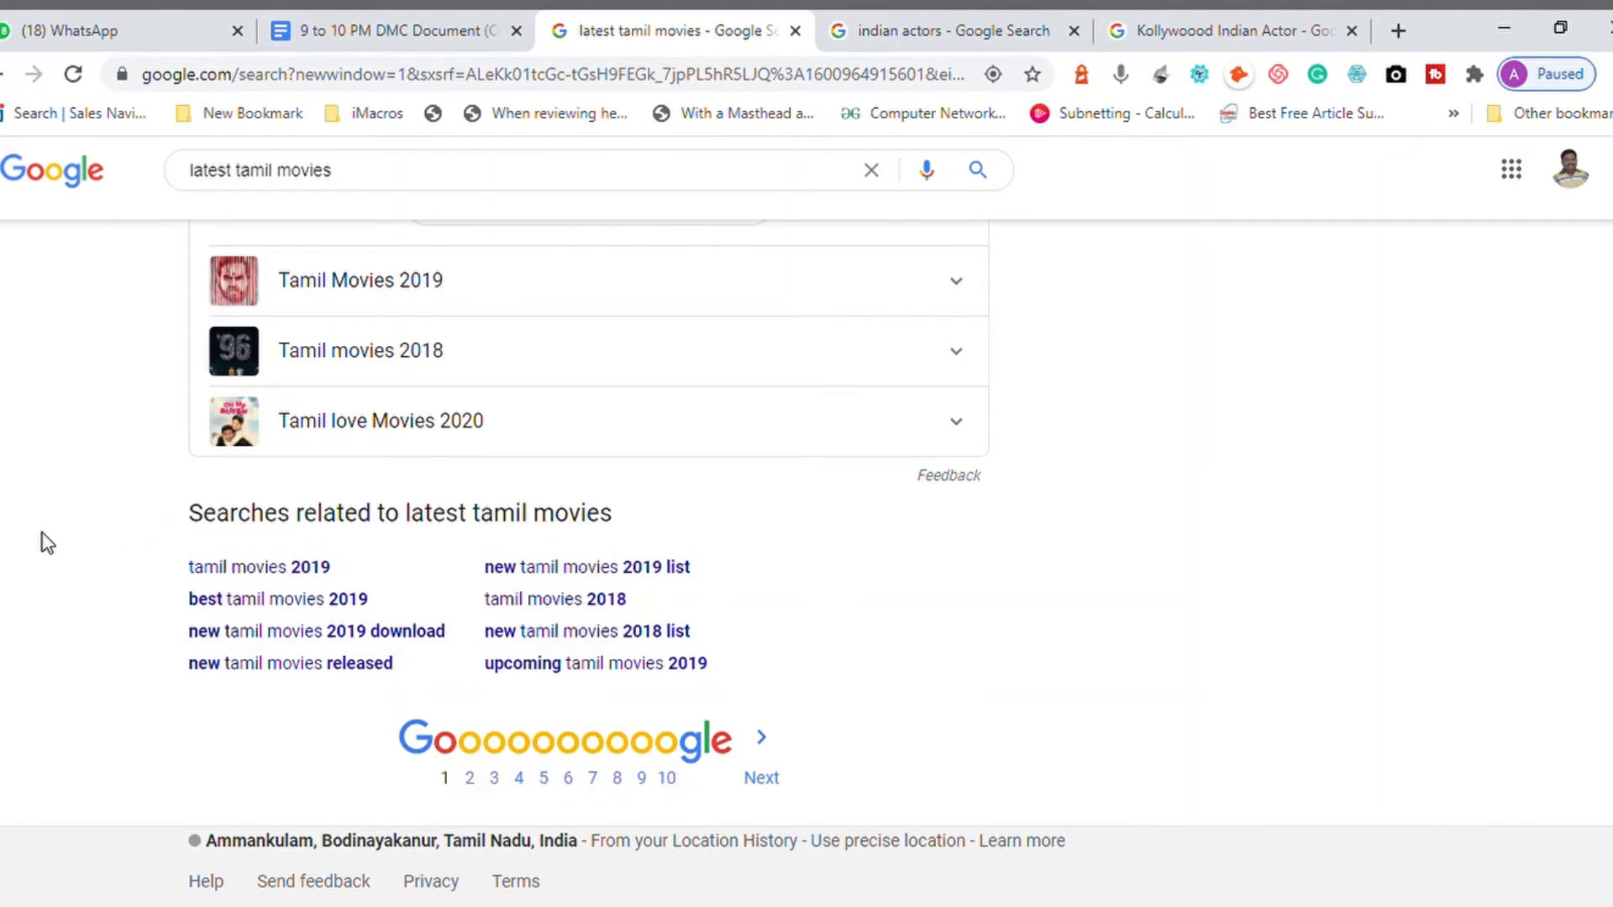
In the document, add blank lines below the "Google Related Searches" bullet and paste a screenshot of the searches related to "latest tamil movies" there
left_click(363, 48)
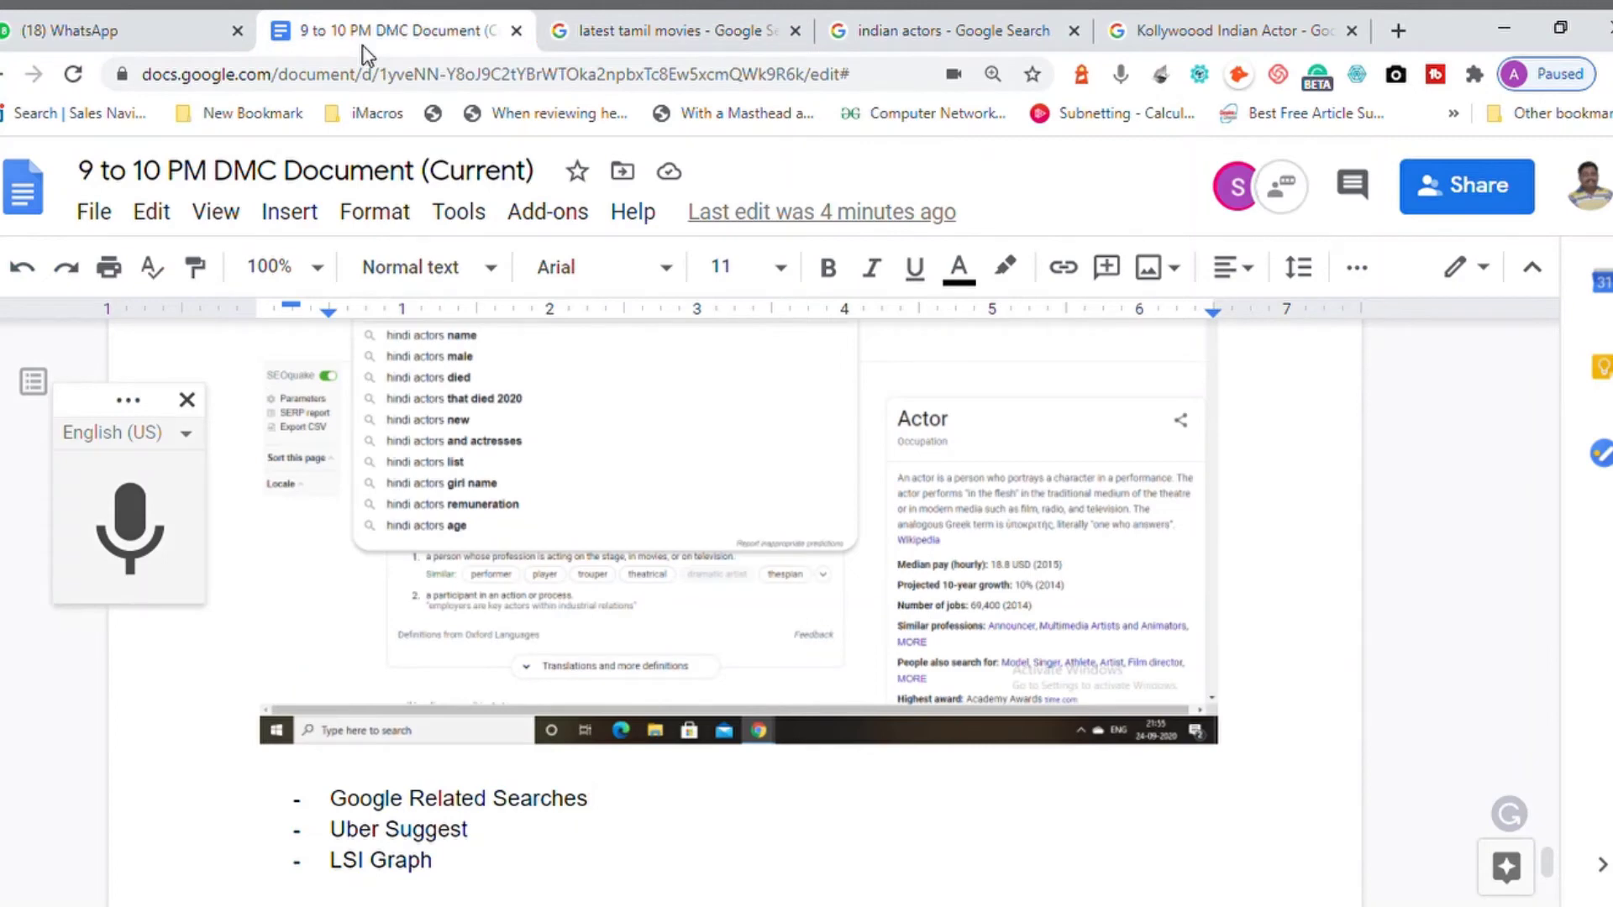
key("Return")
key("Return")
key("Return")
key("Return")
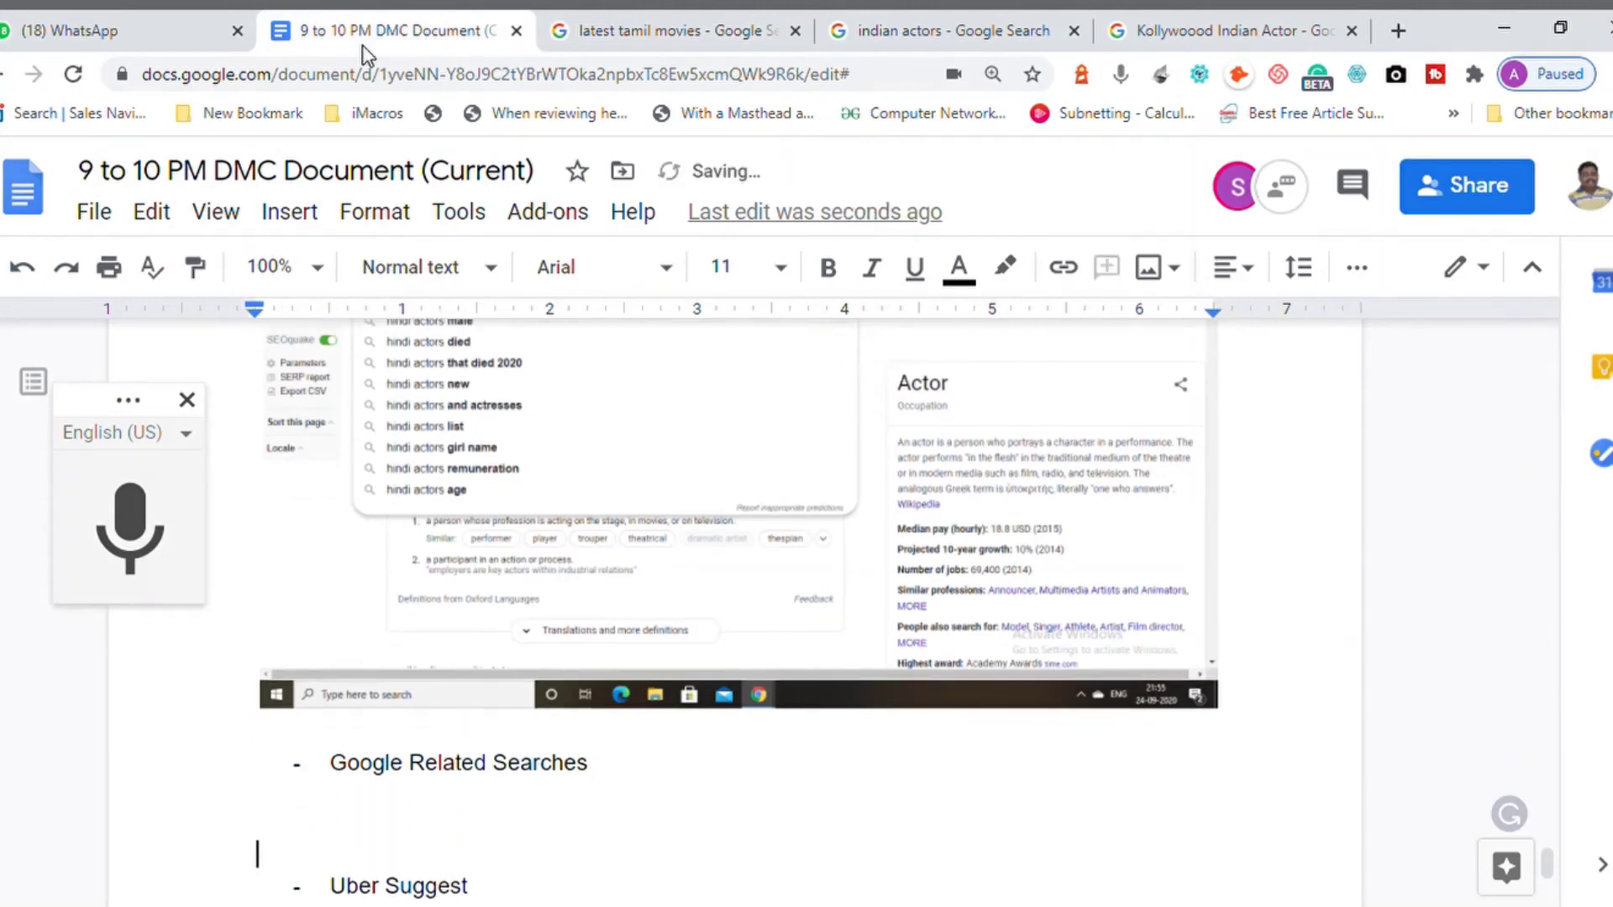
key("Up")
key("ctrl+v")
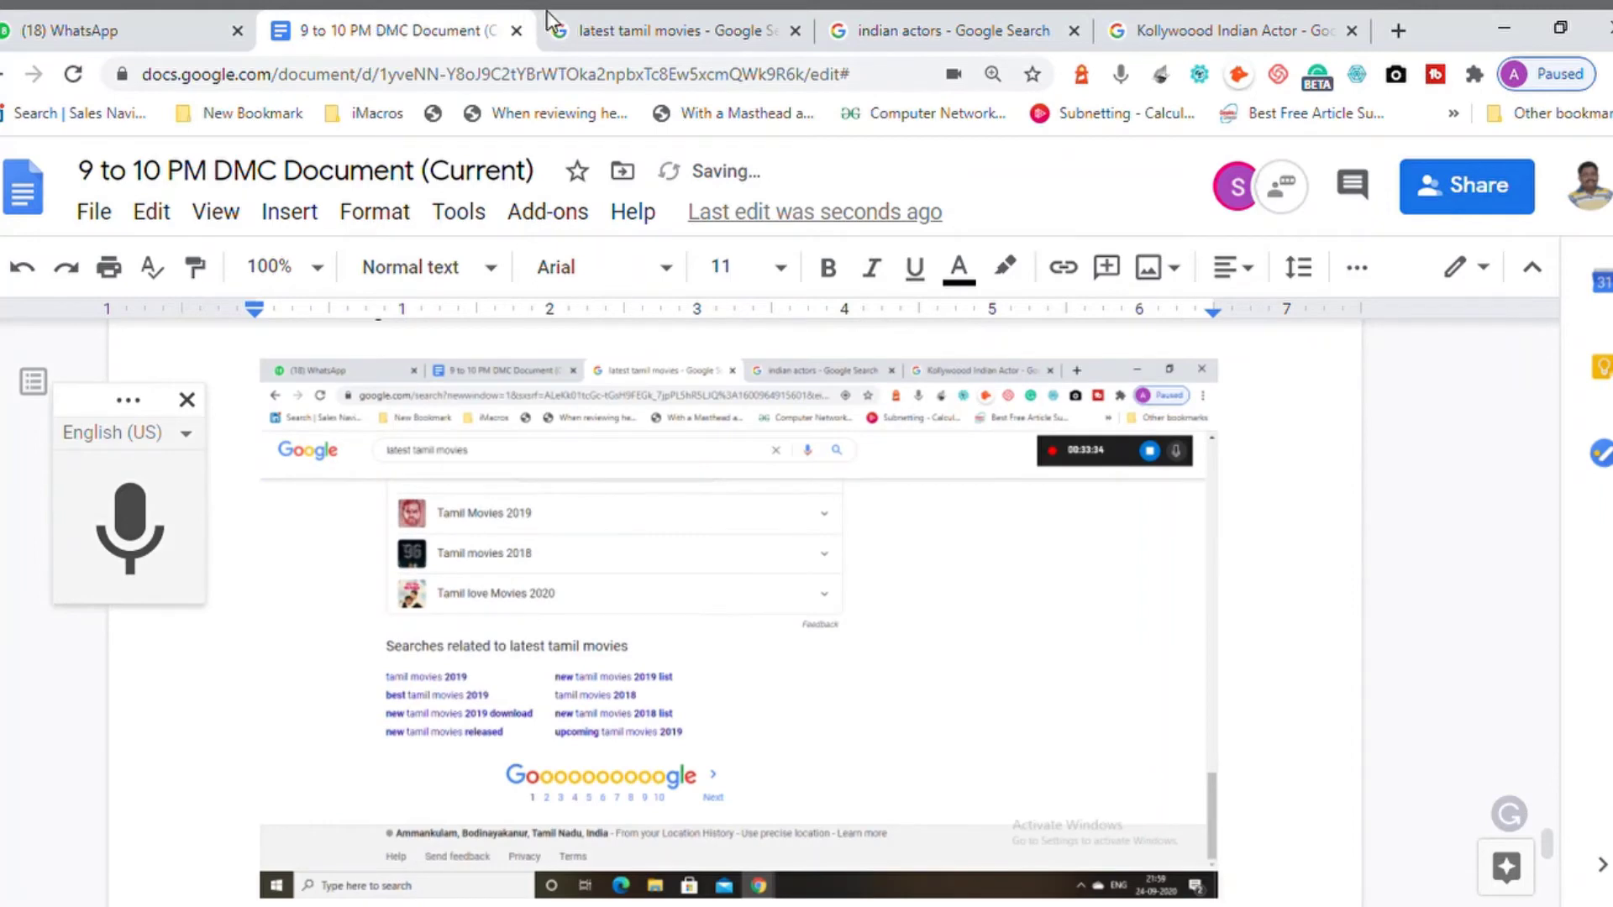
In the document, add blank lines below the "Uber Suggest" bullet, after the screenshot of the related searches
left_click(626, 29)
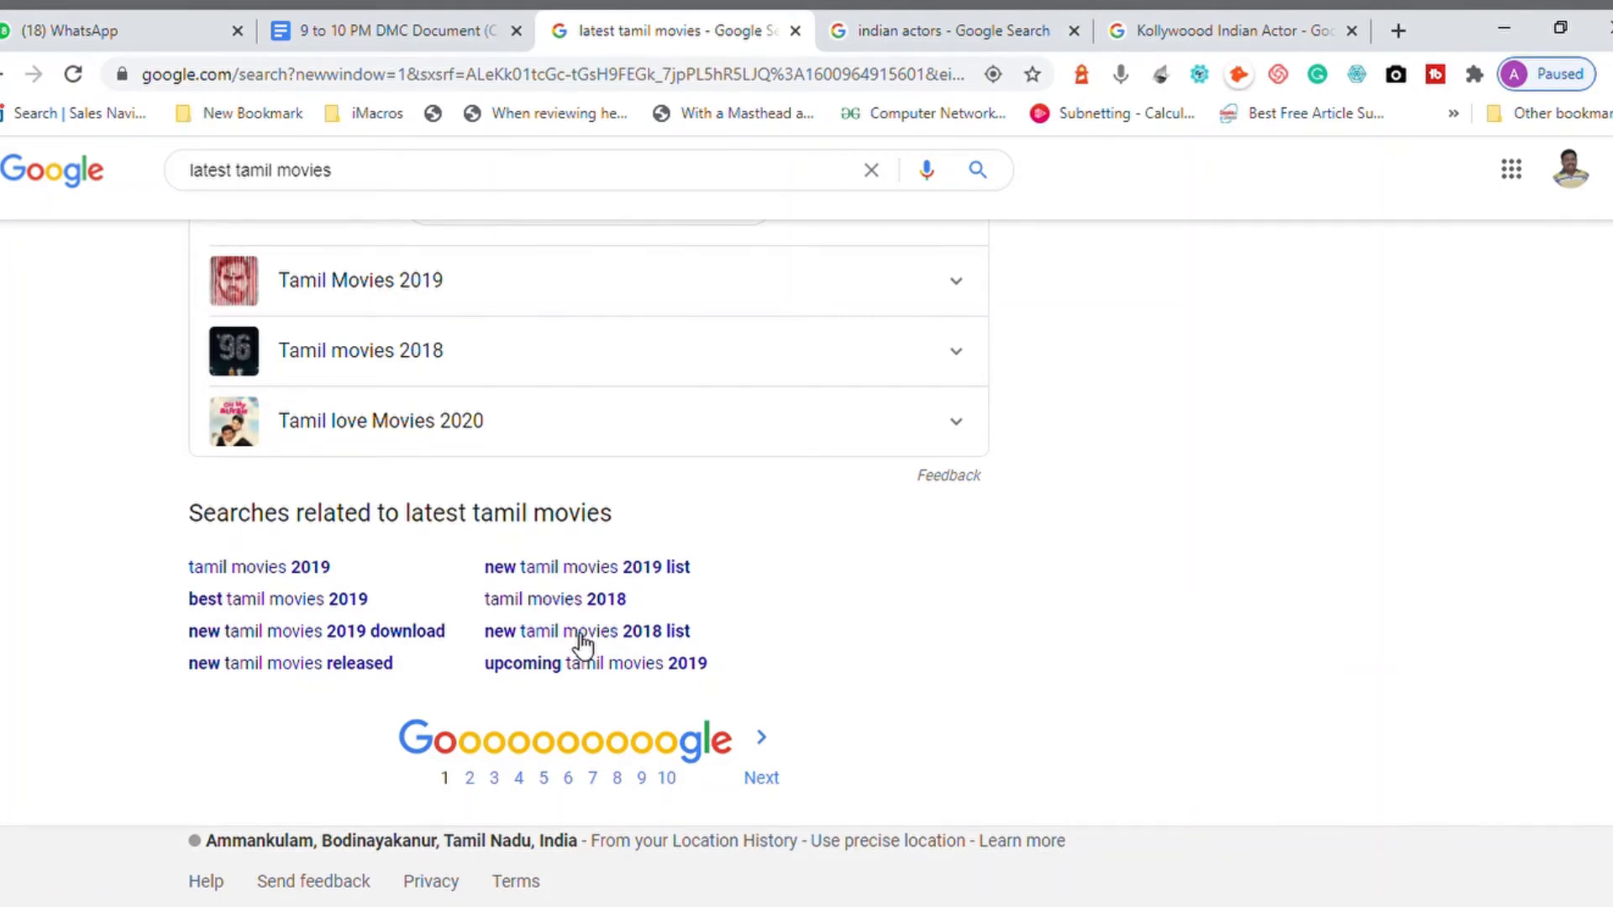
left_click(425, 31)
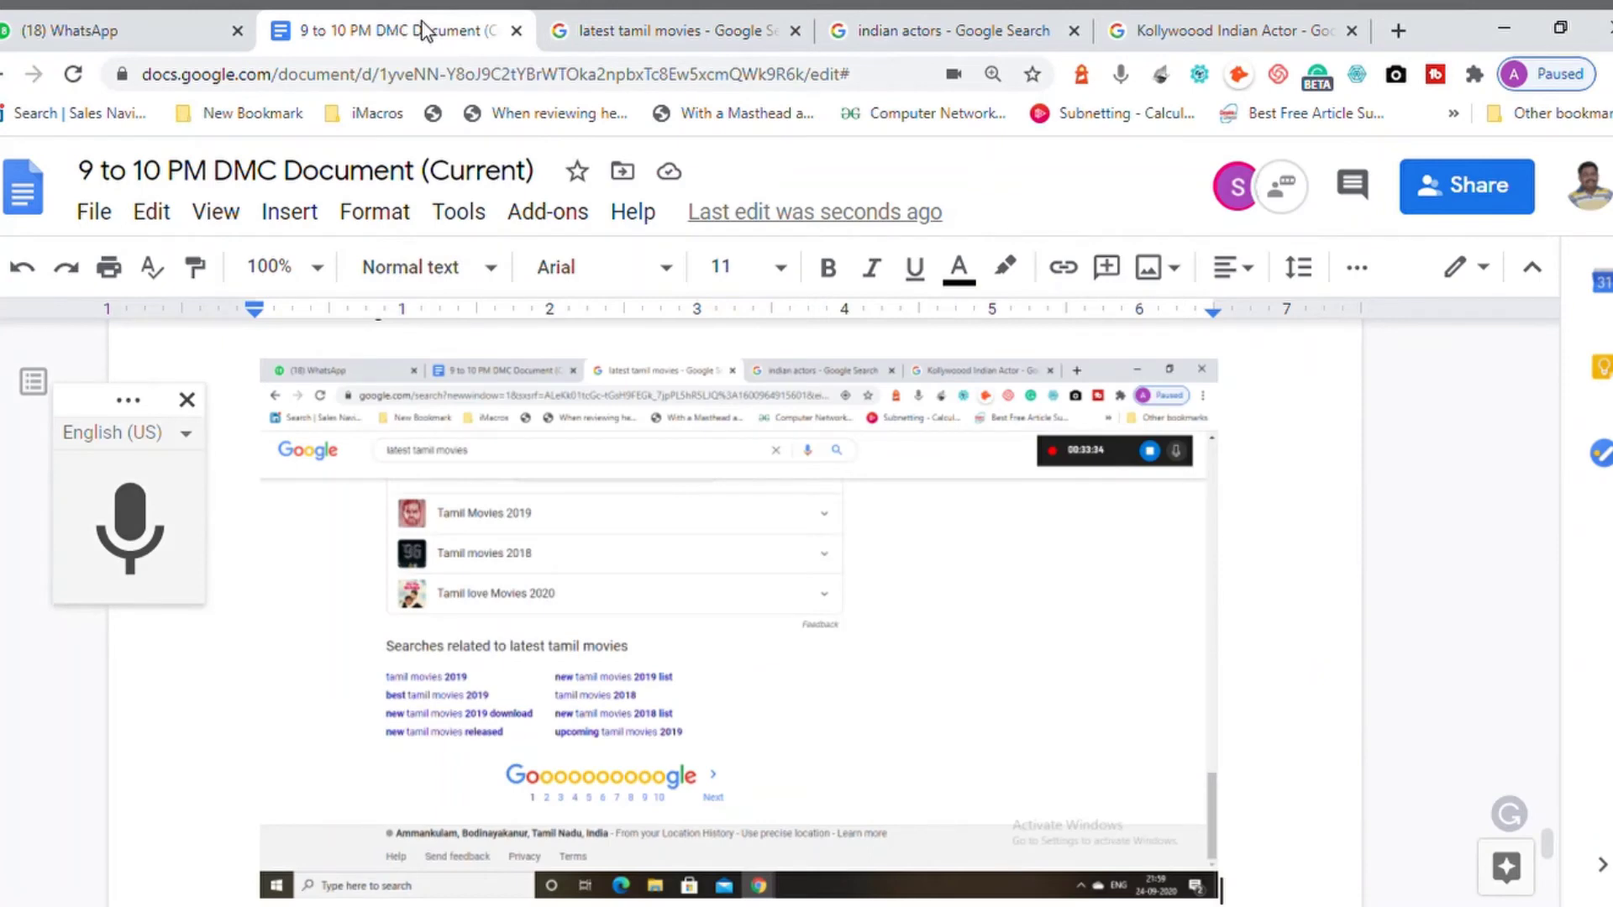
key("Down")
key("Down")
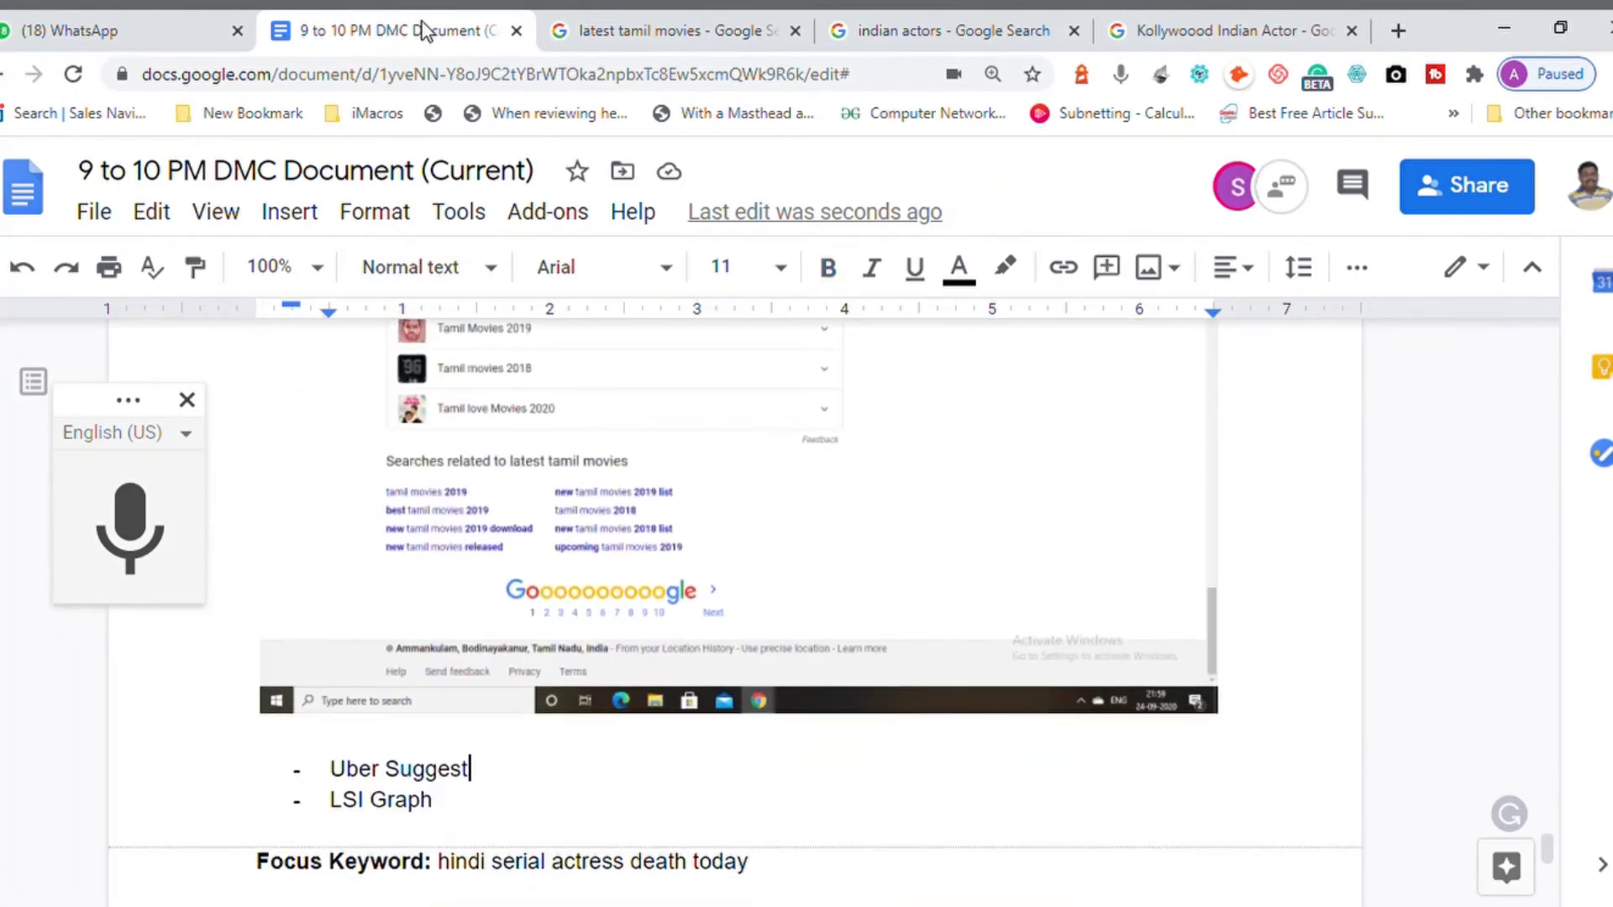
key("Return")
key("Return")
key("Return")
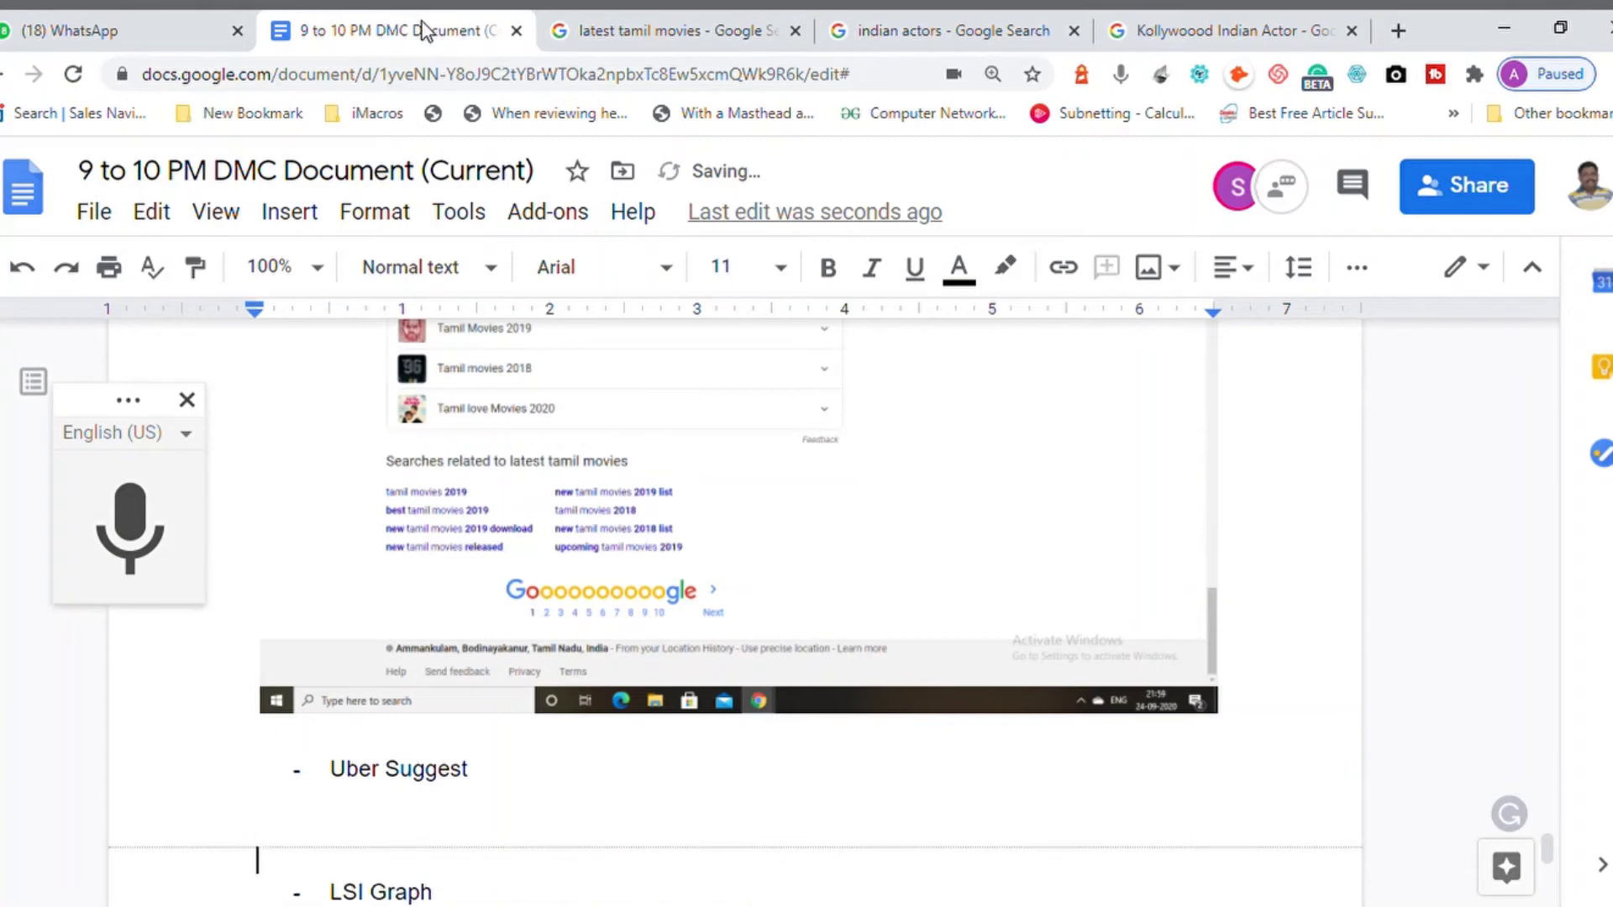
key("BackSpace")
key("Return")
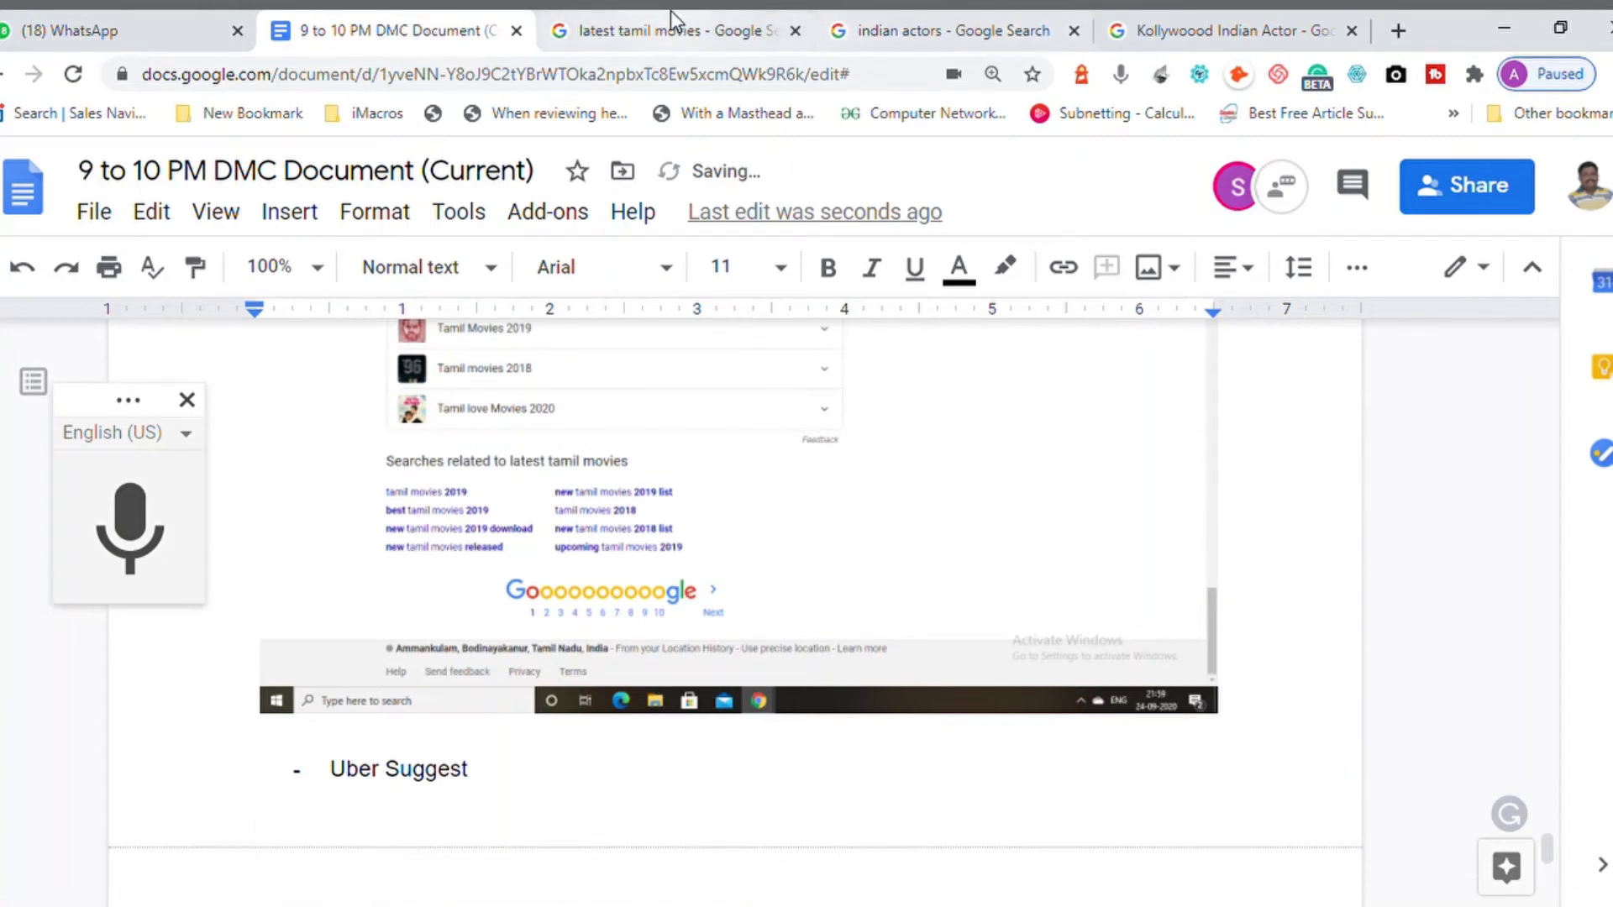
Search Google for "uber suggest" and open the Ubersuggest free keyword tool from the results
left_click(621, 34)
left_click(505, 78)
type("u")
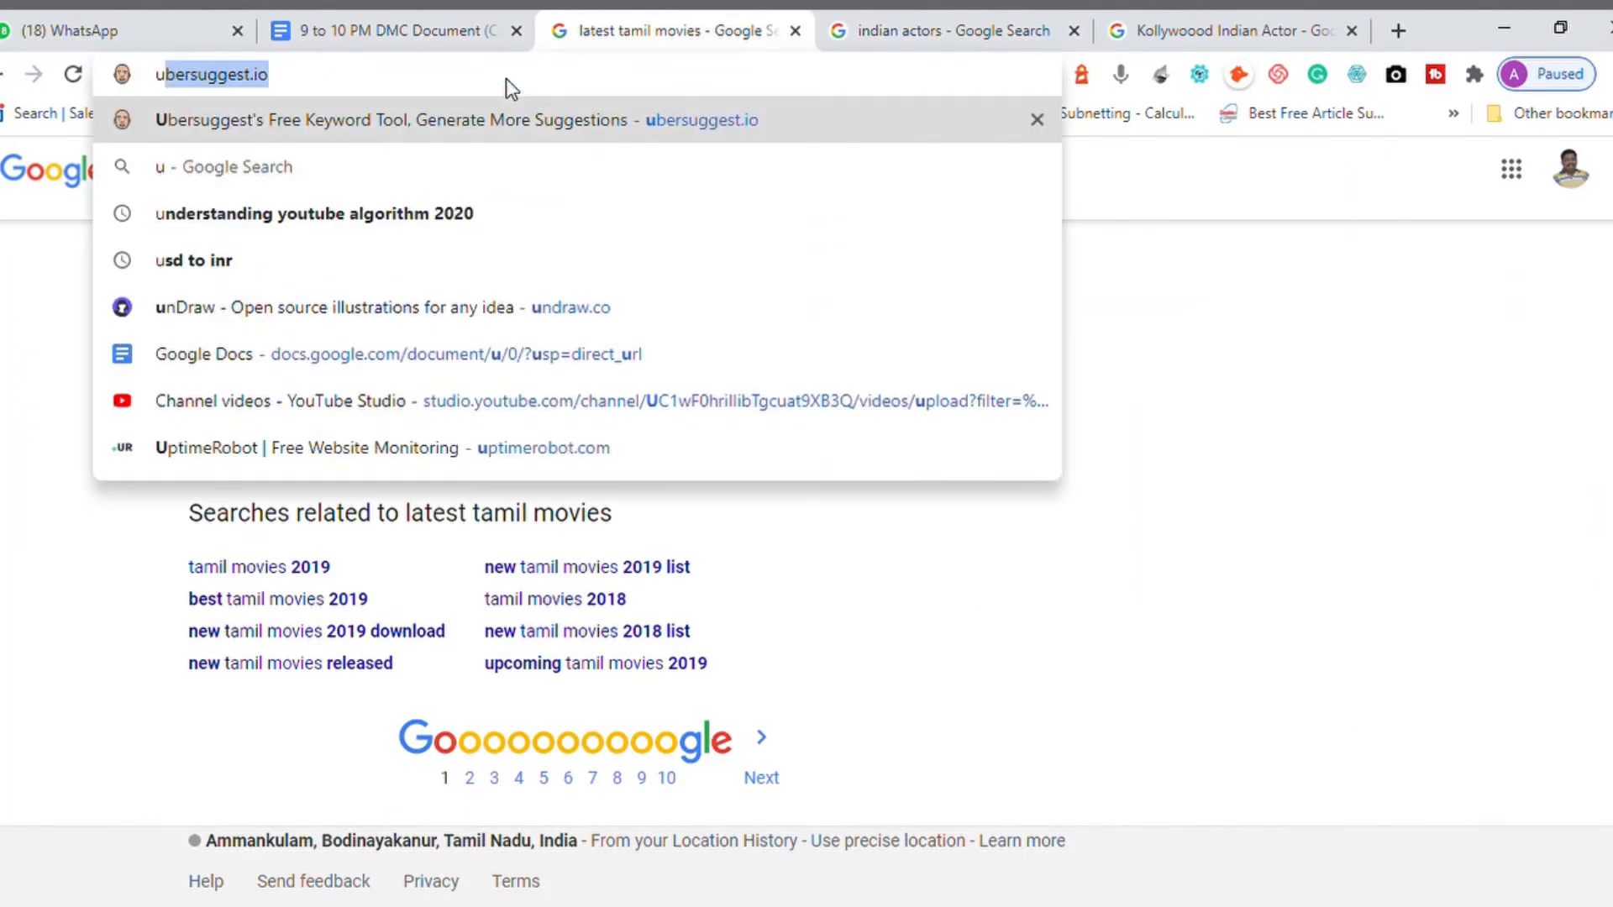
type("ber suggest")
key("Return")
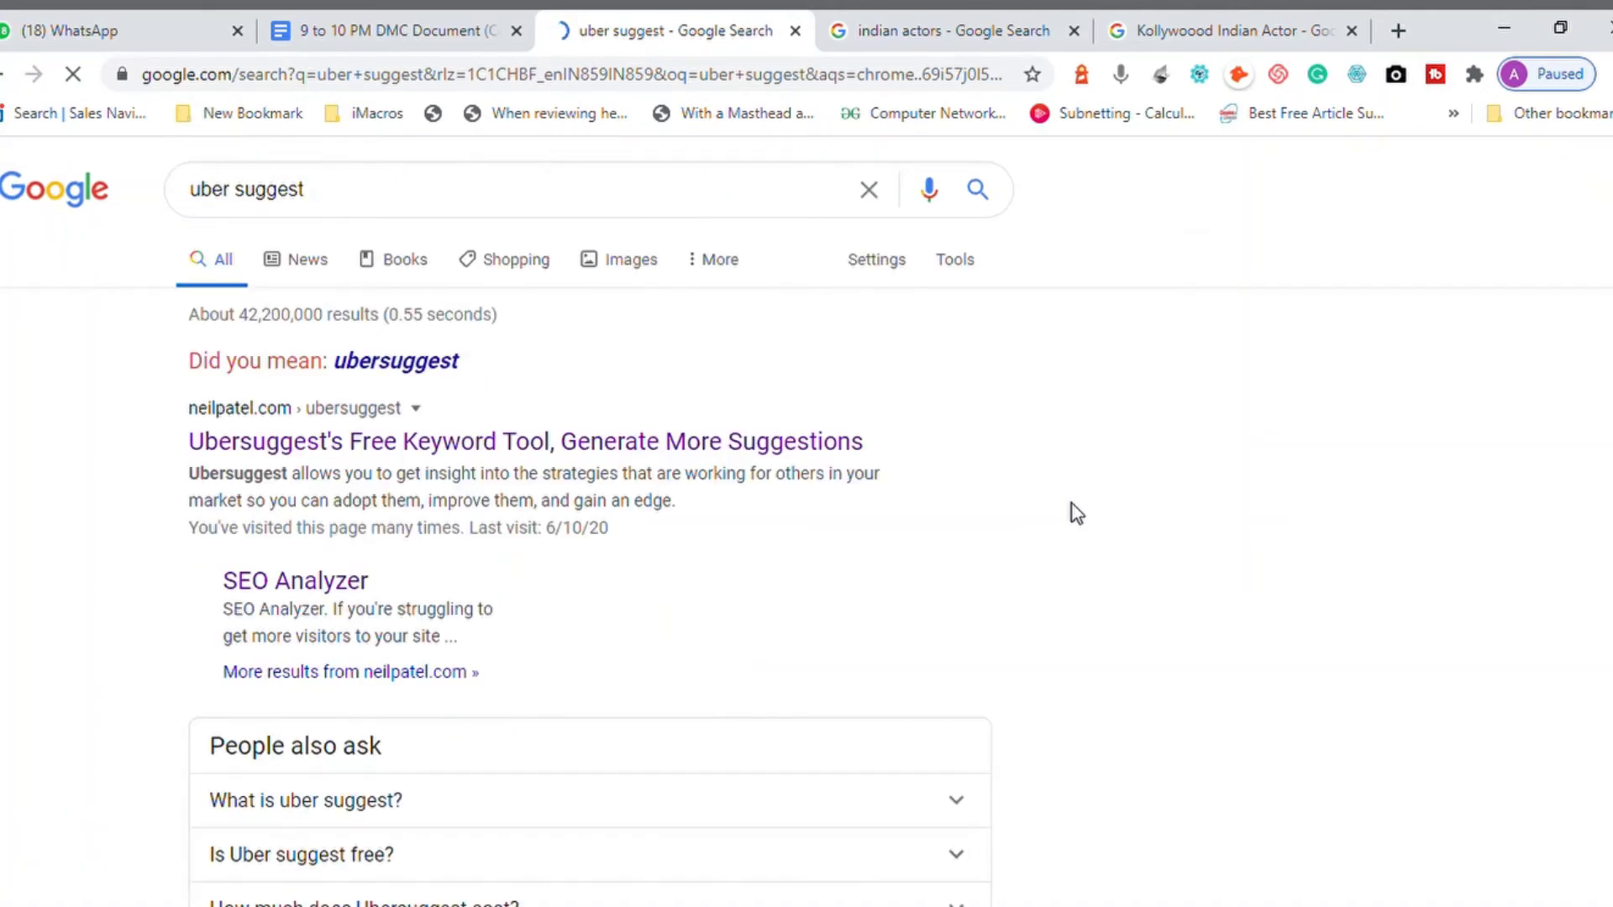
left_click(492, 446)
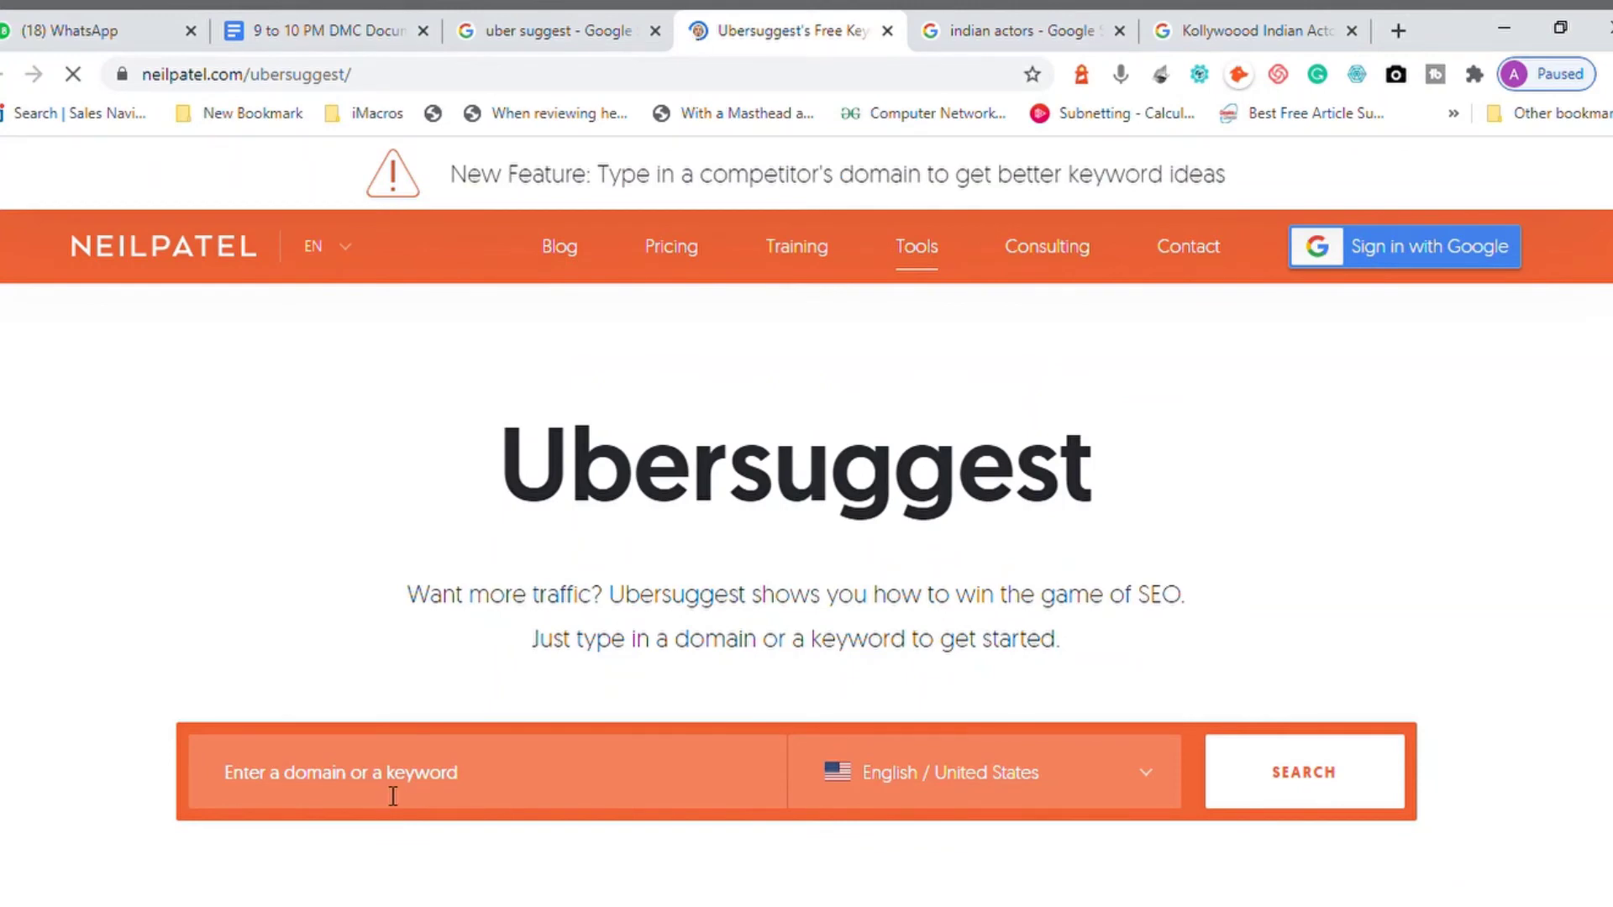
Look up the keyword "south indian actor" in Ubersuggest for English / United States and dismiss the registration pop-up
left_click(392, 796)
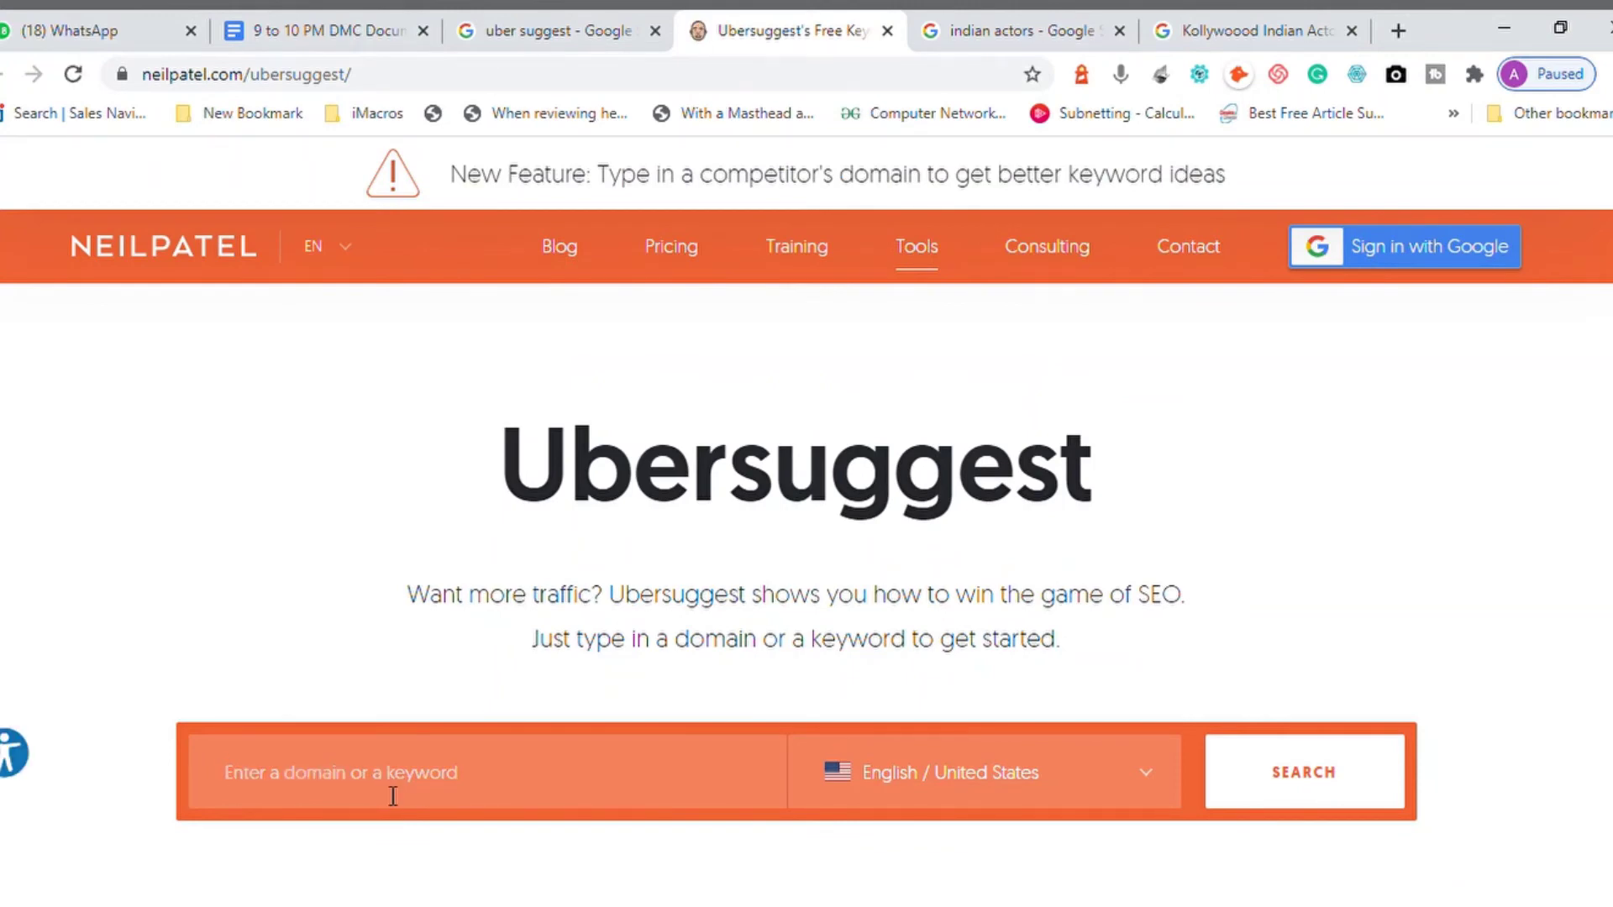
type("south ")
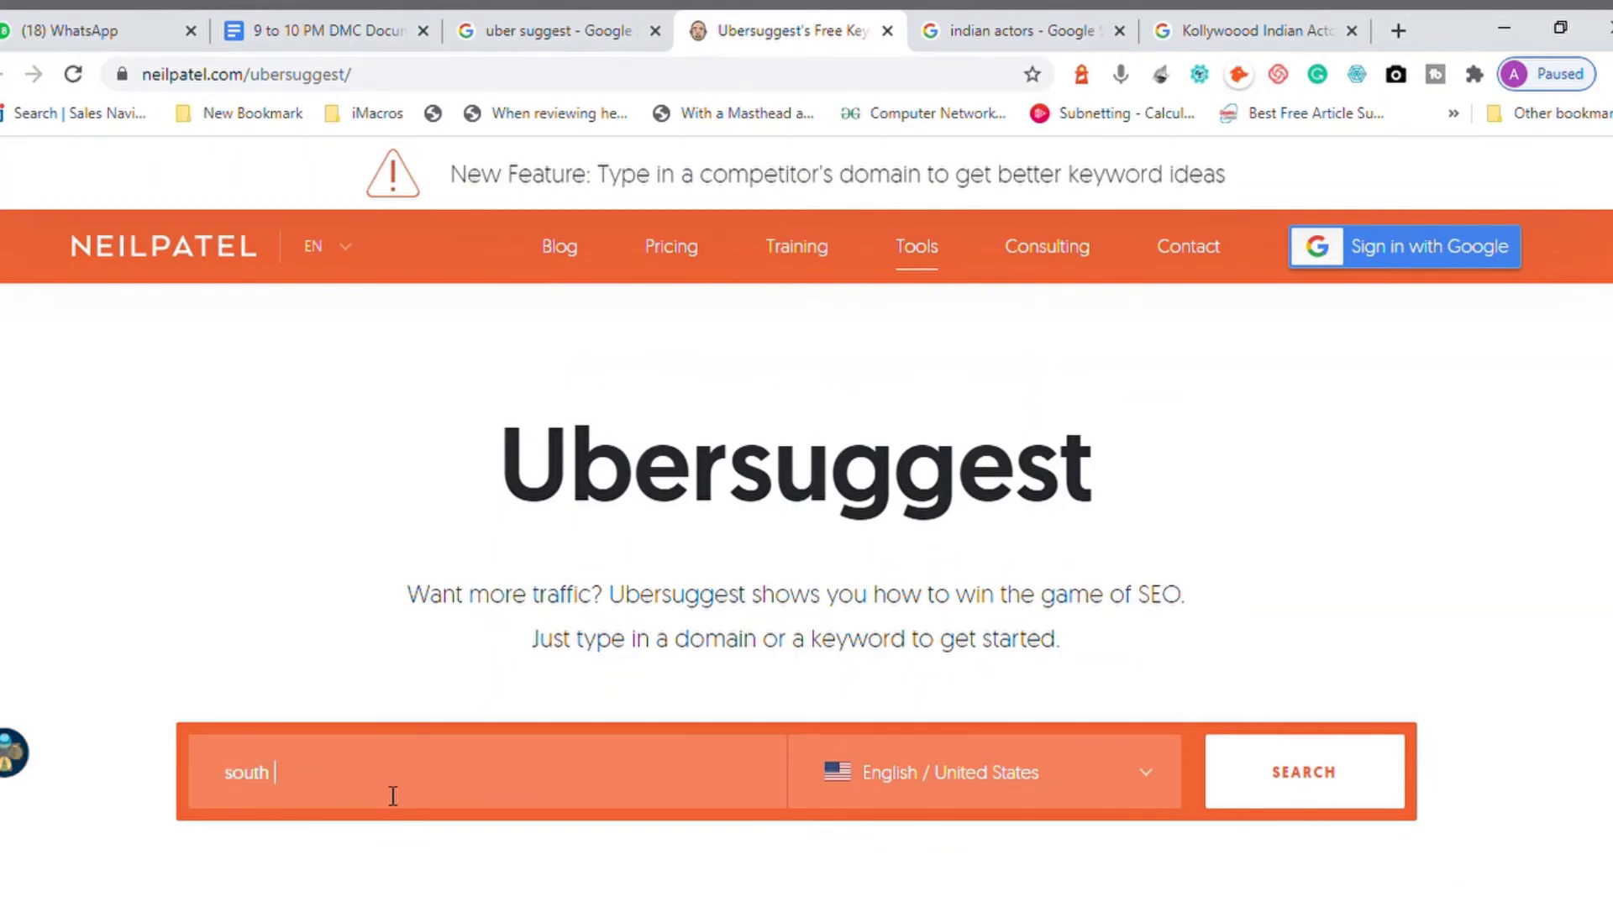
type("indian acti")
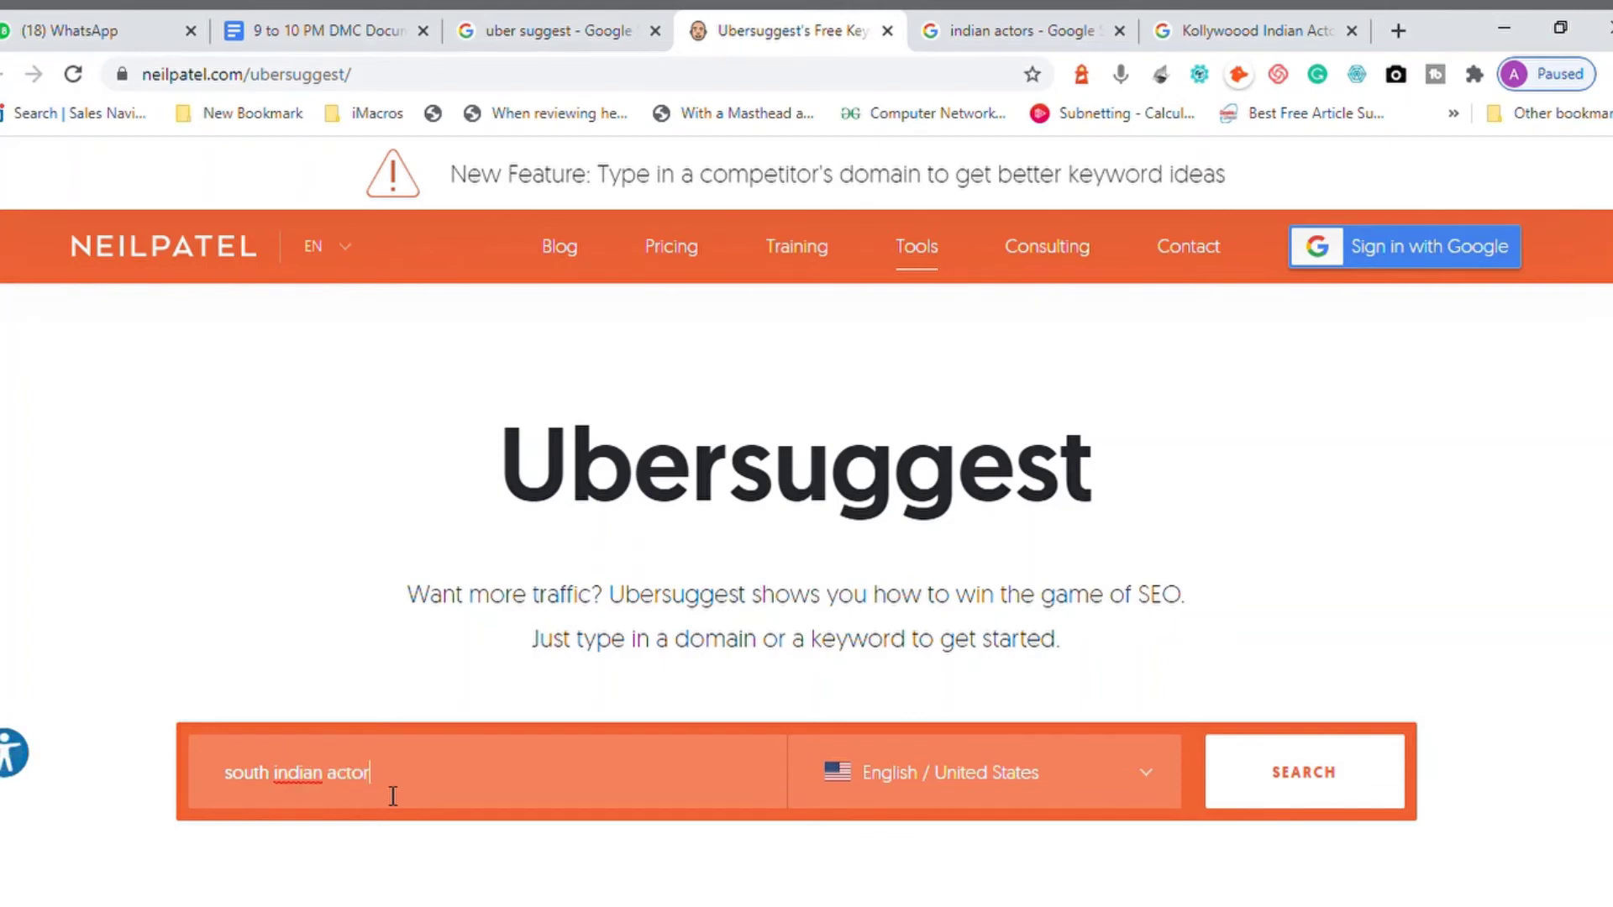
type("r")
left_click(1275, 781)
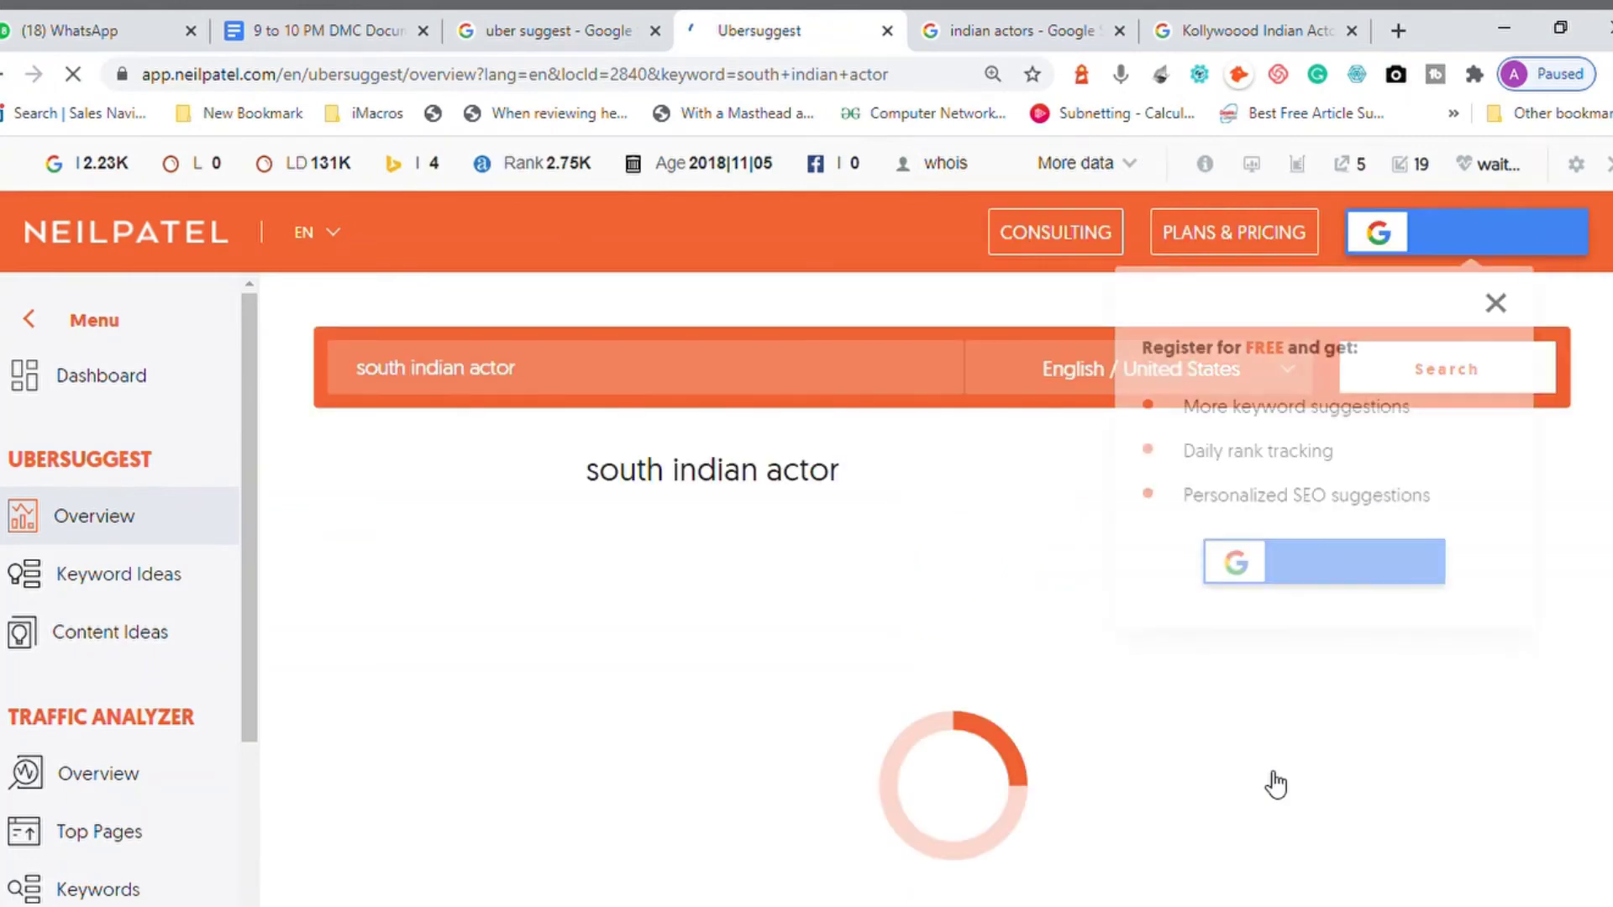
left_click(1496, 304)
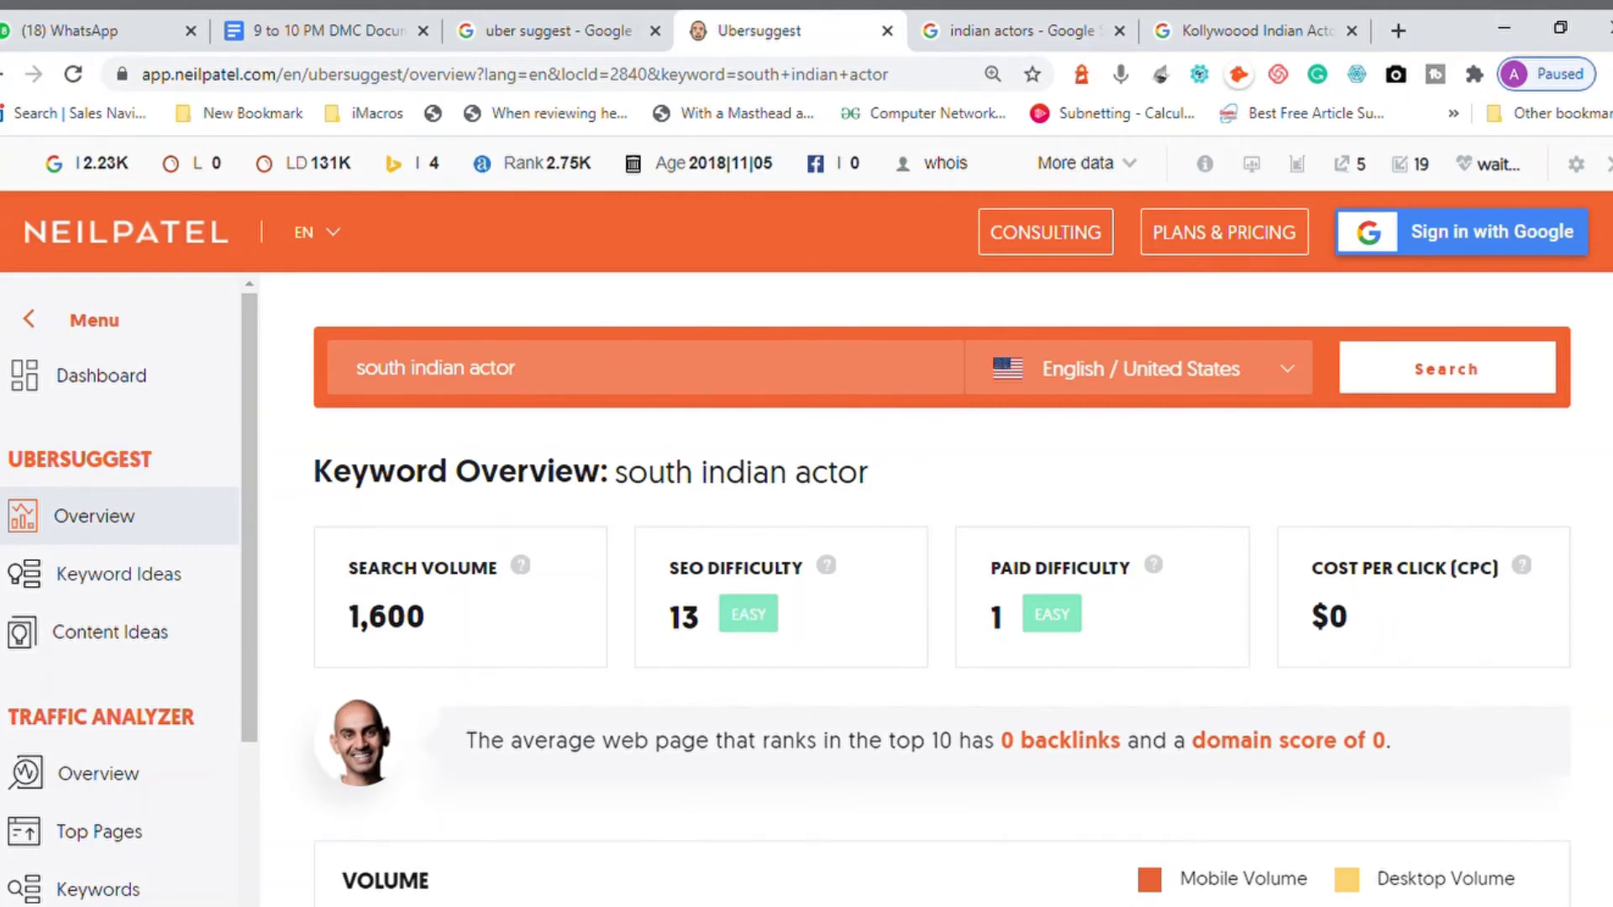
Examine the keyword overview for "south indian actor", including its volume chart, click data and keyword ideas
scroll(943, 598, "down", 4)
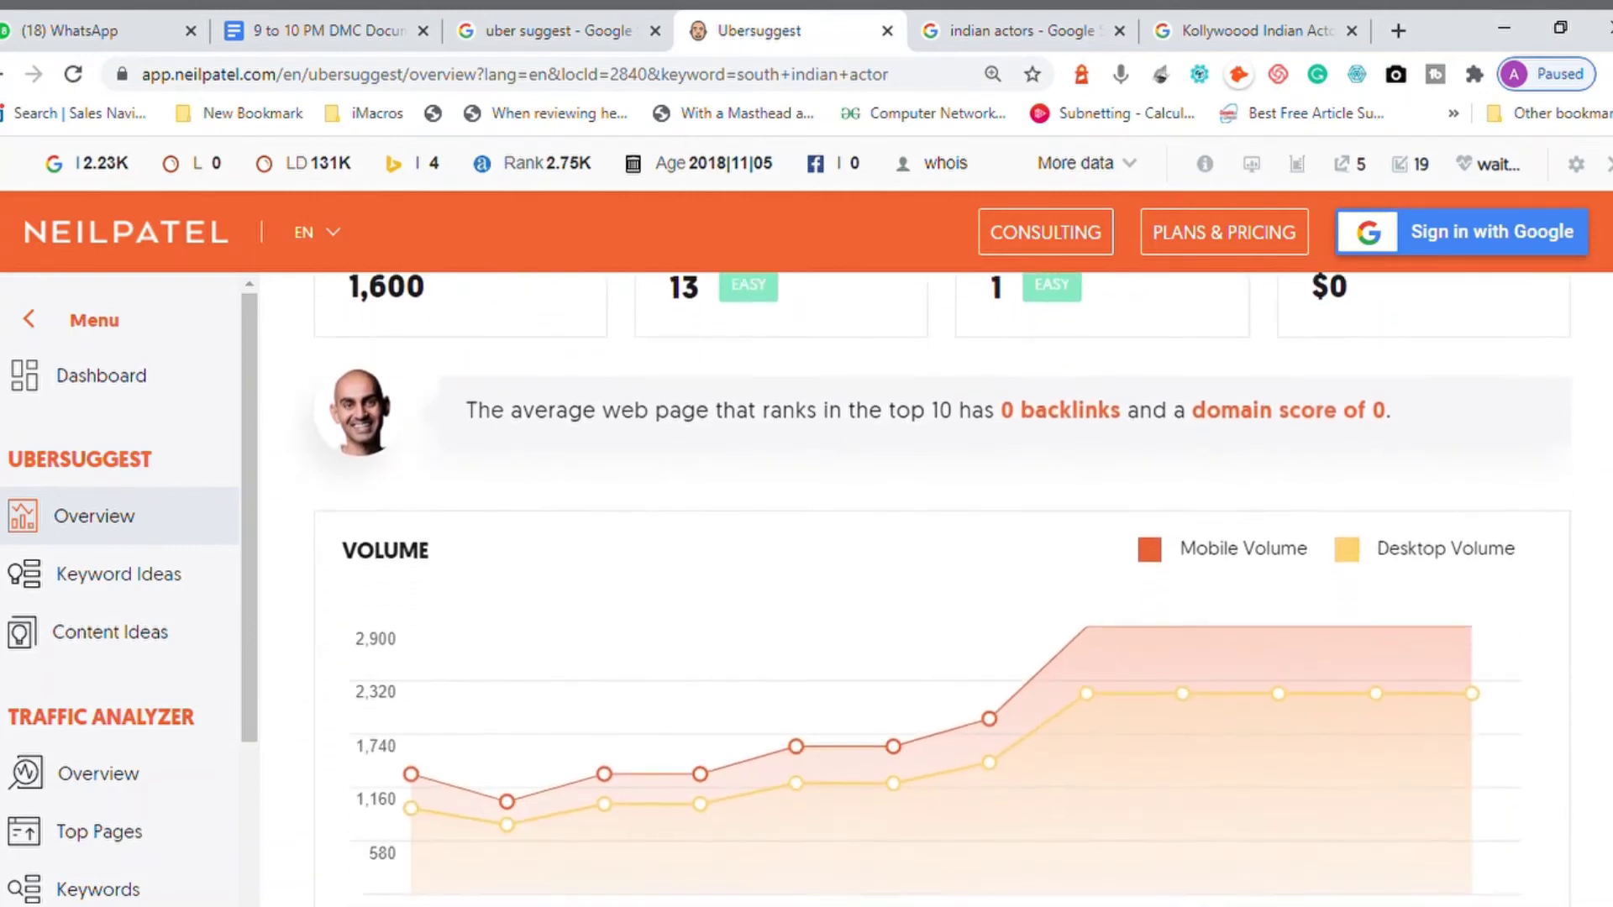
scroll(942, 598, "down", 7)
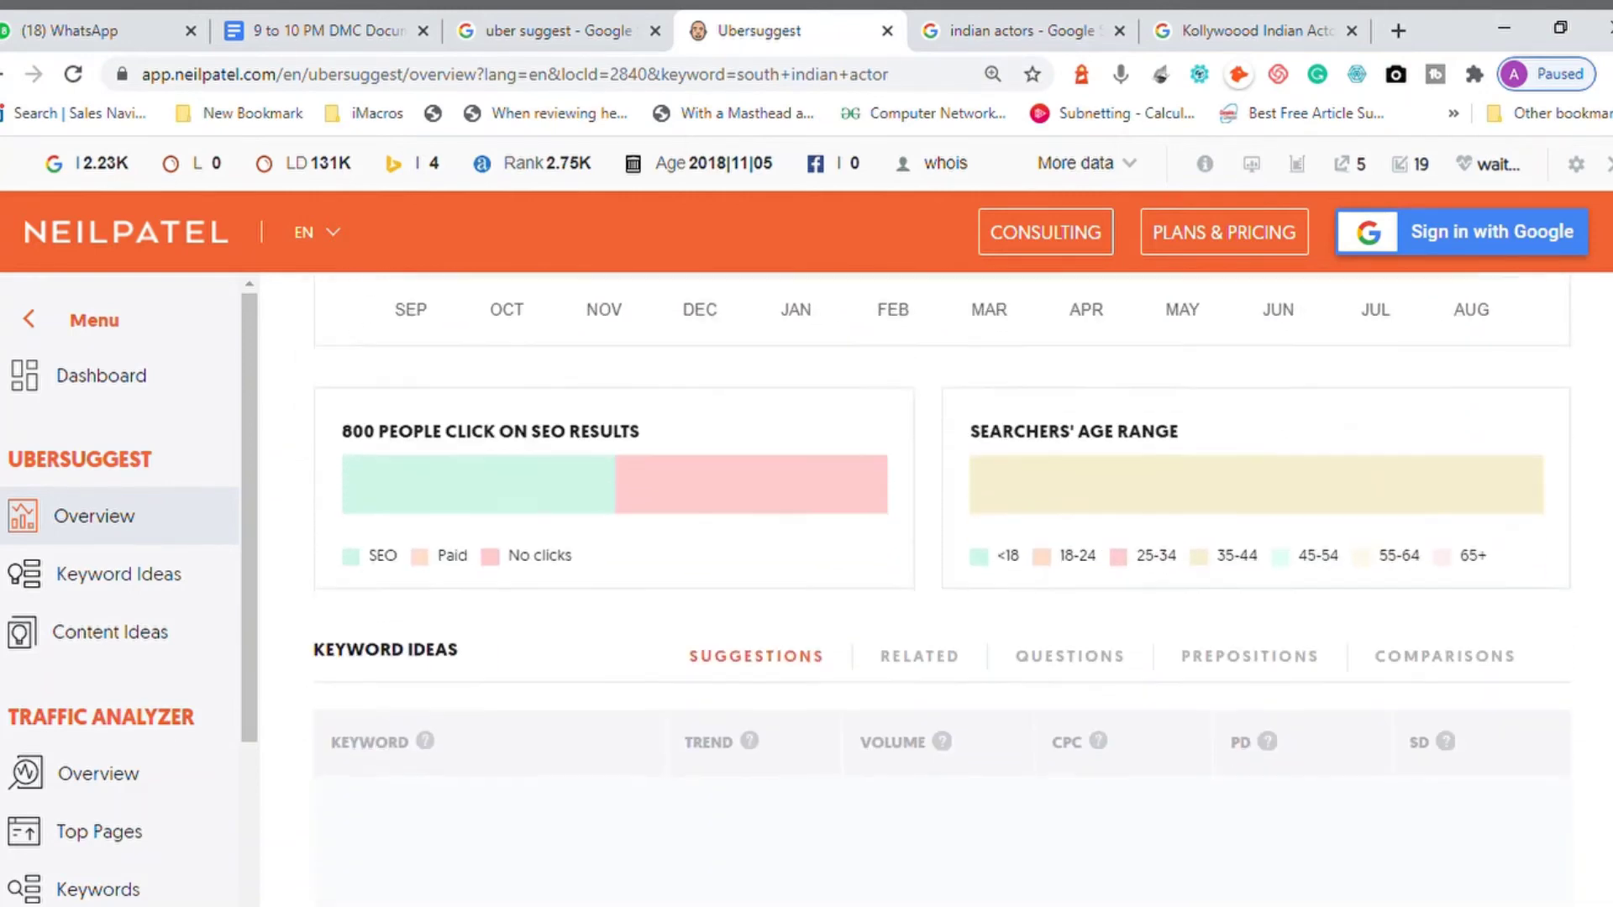
scroll(942, 598, "down", 5)
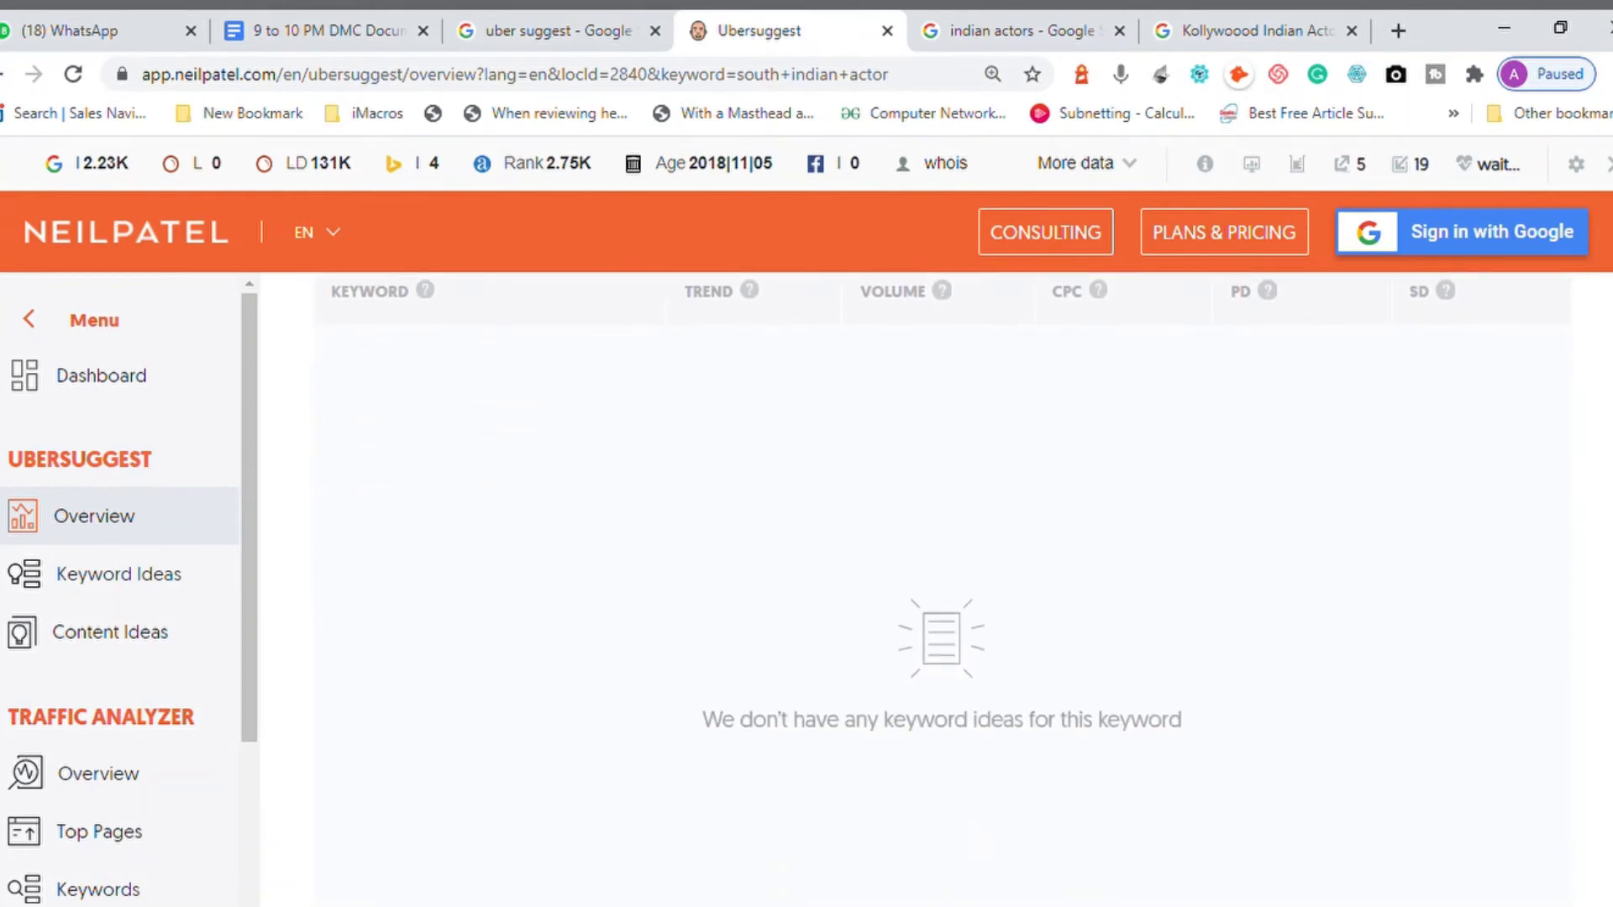
scroll(943, 598, "up", 16)
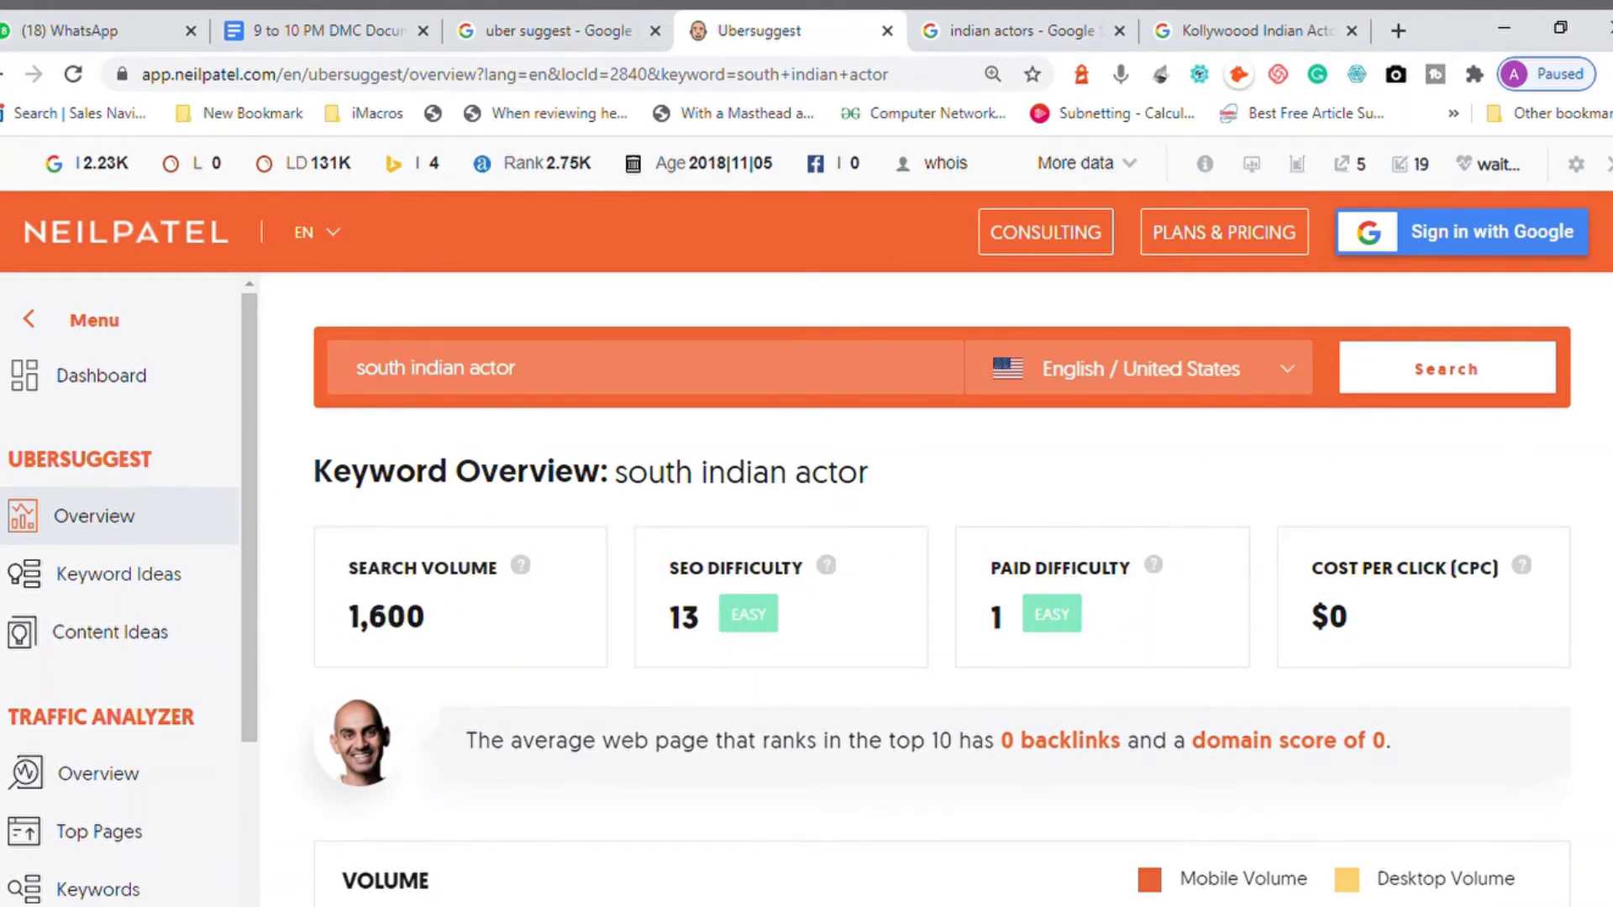
scroll(937, 588, "down", 8)
scroll(937, 588, "down", 5)
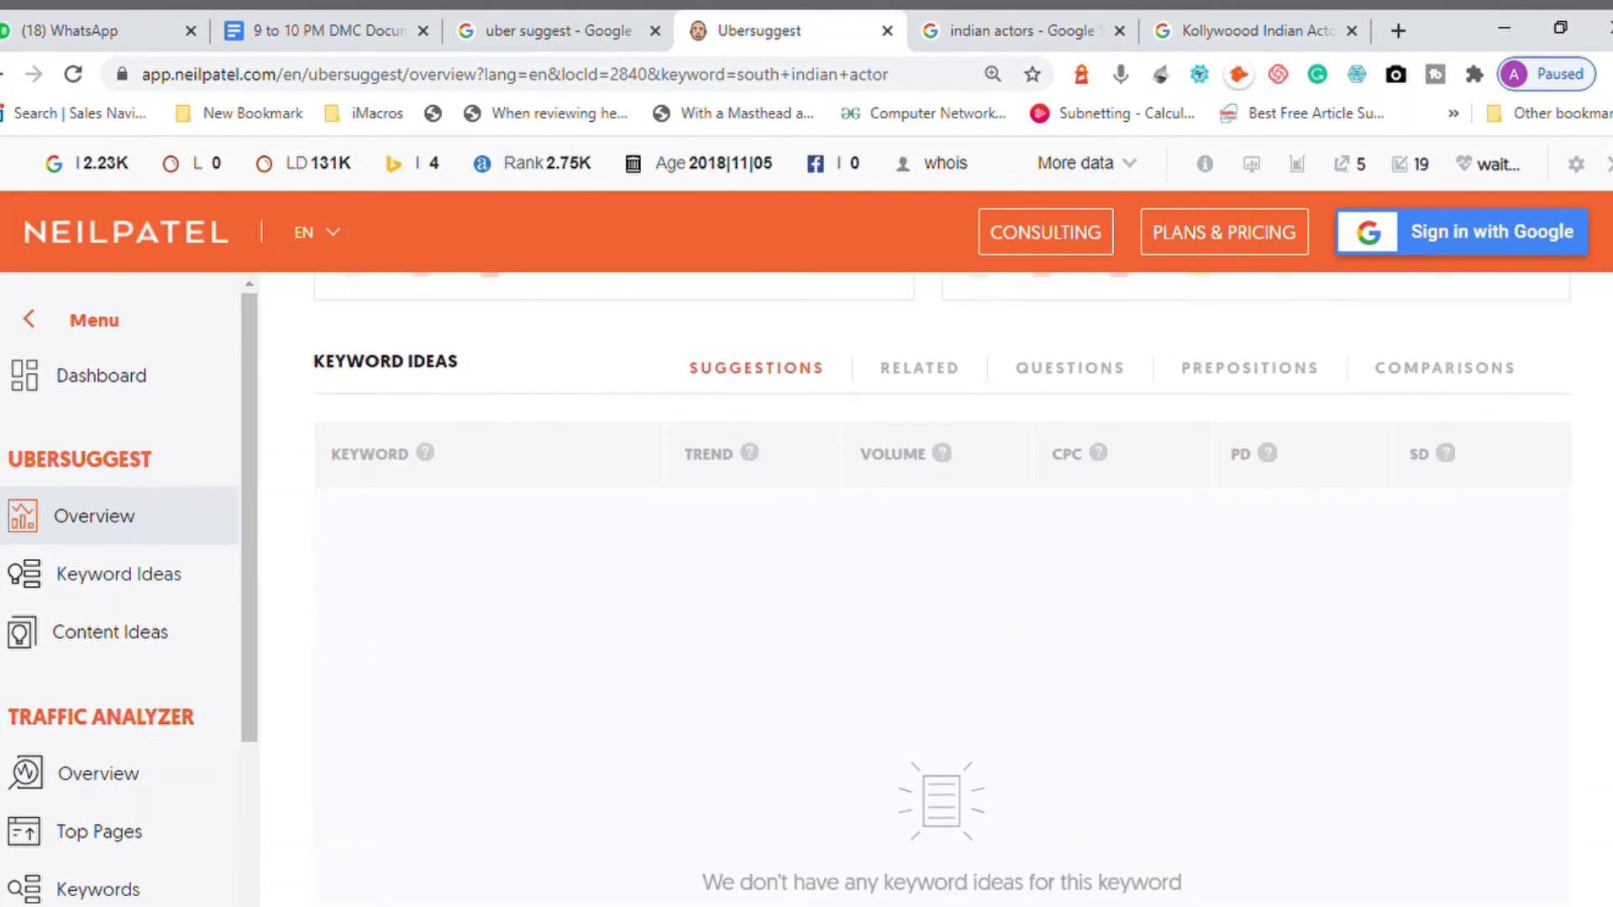
scroll(937, 588, "up", 12)
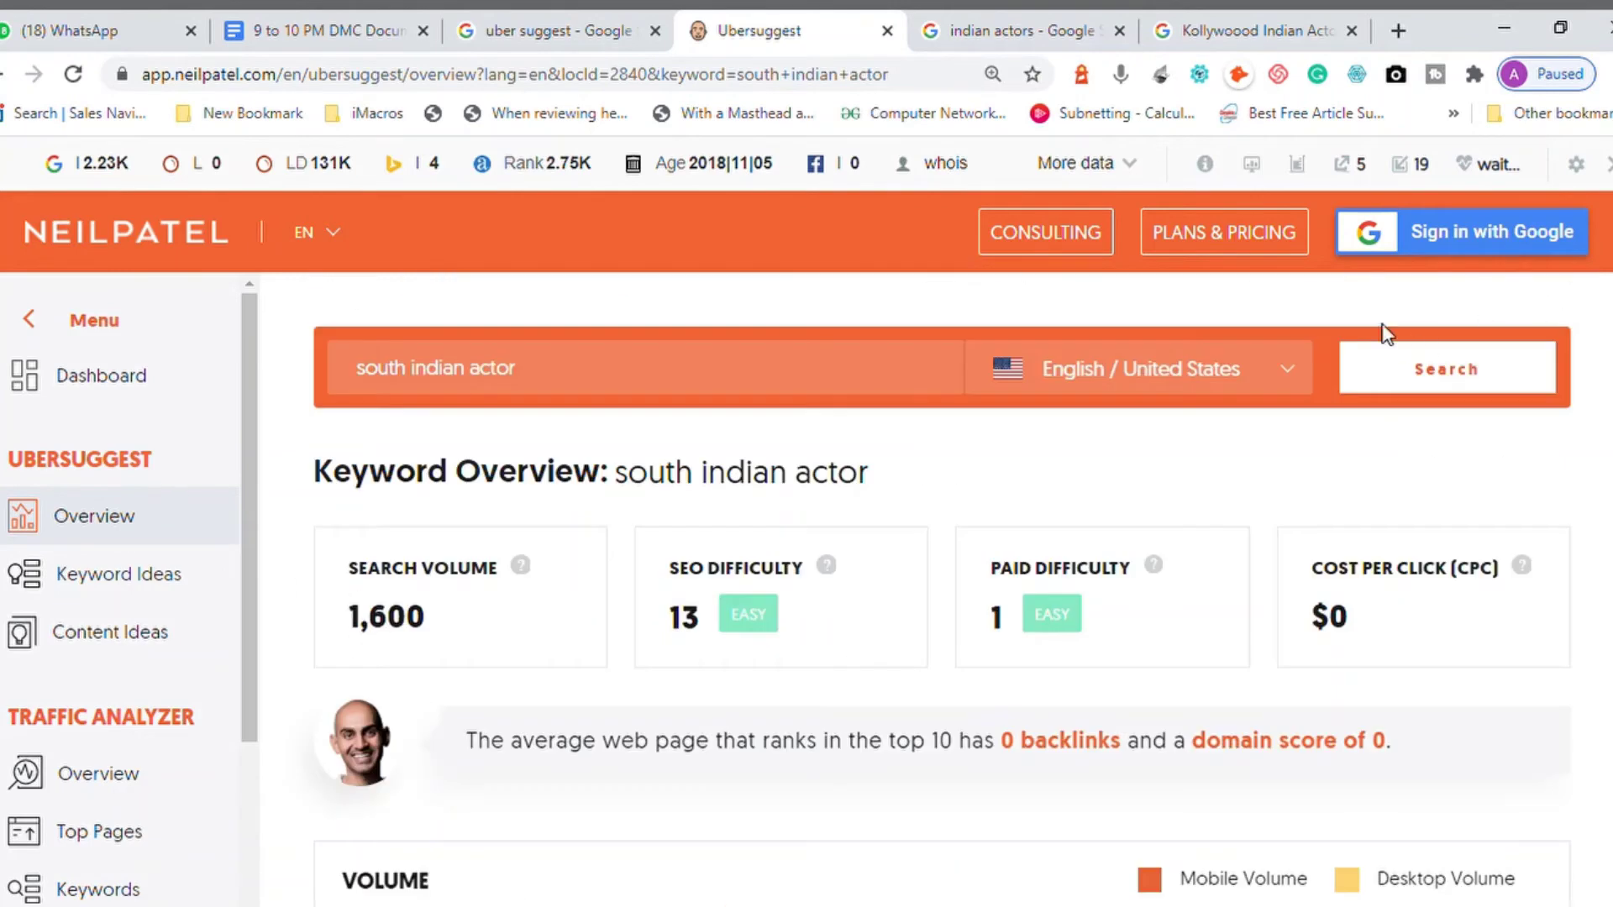
Rerun the "south indian actor" search in Ubersuggest and display its keyword suggestions table
left_click(1450, 375)
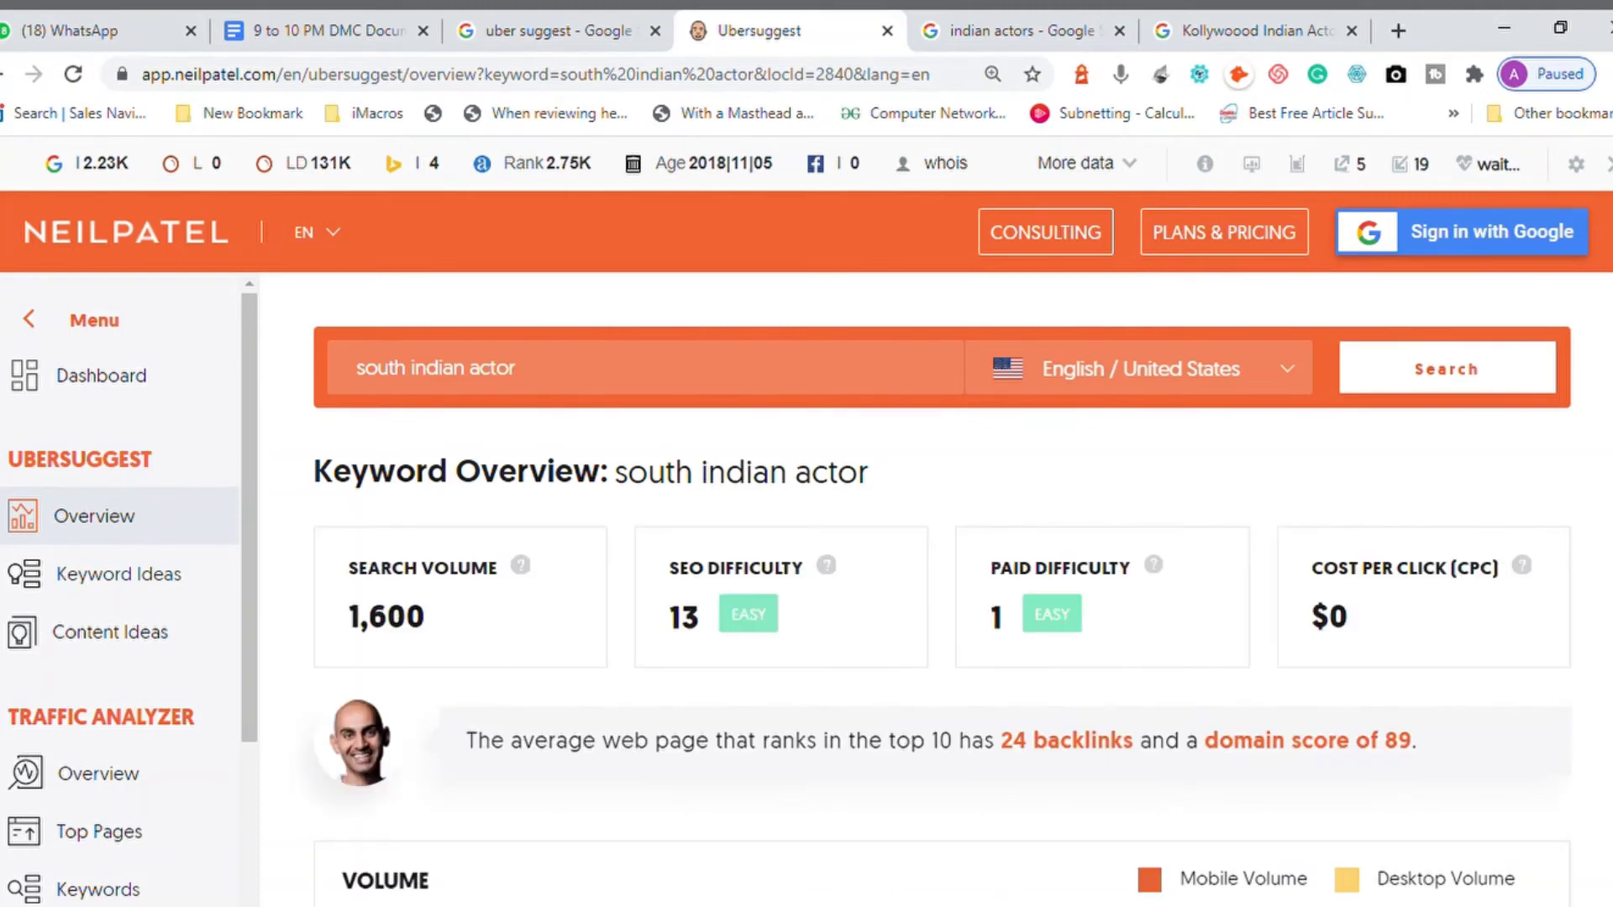
scroll(937, 588, "down", 12)
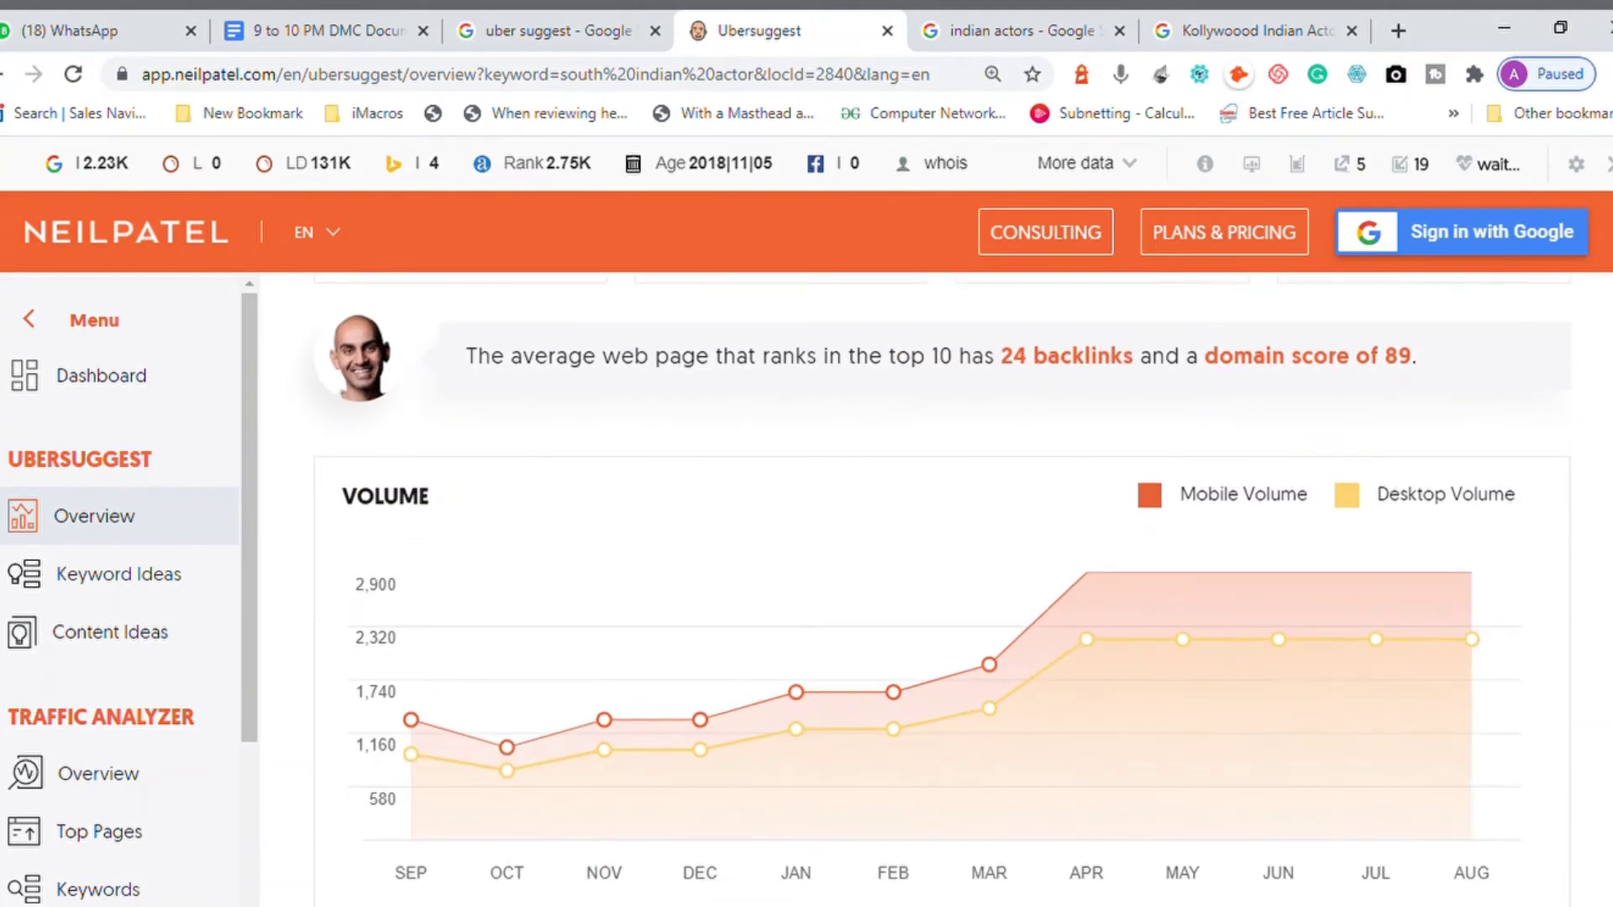
scroll(937, 588, "down", 4)
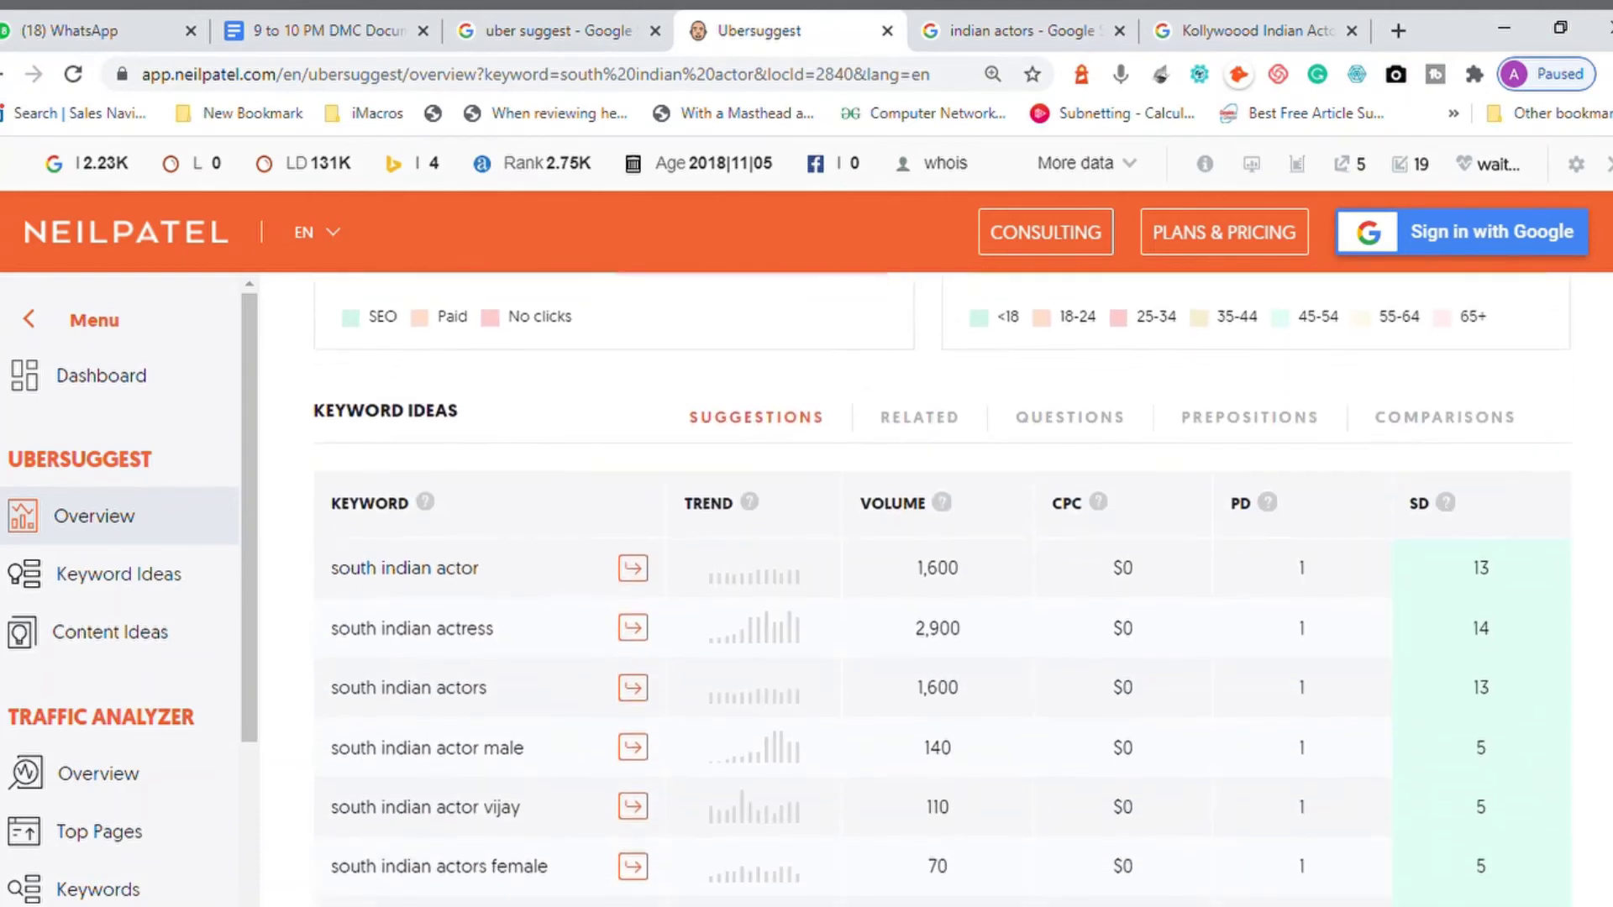
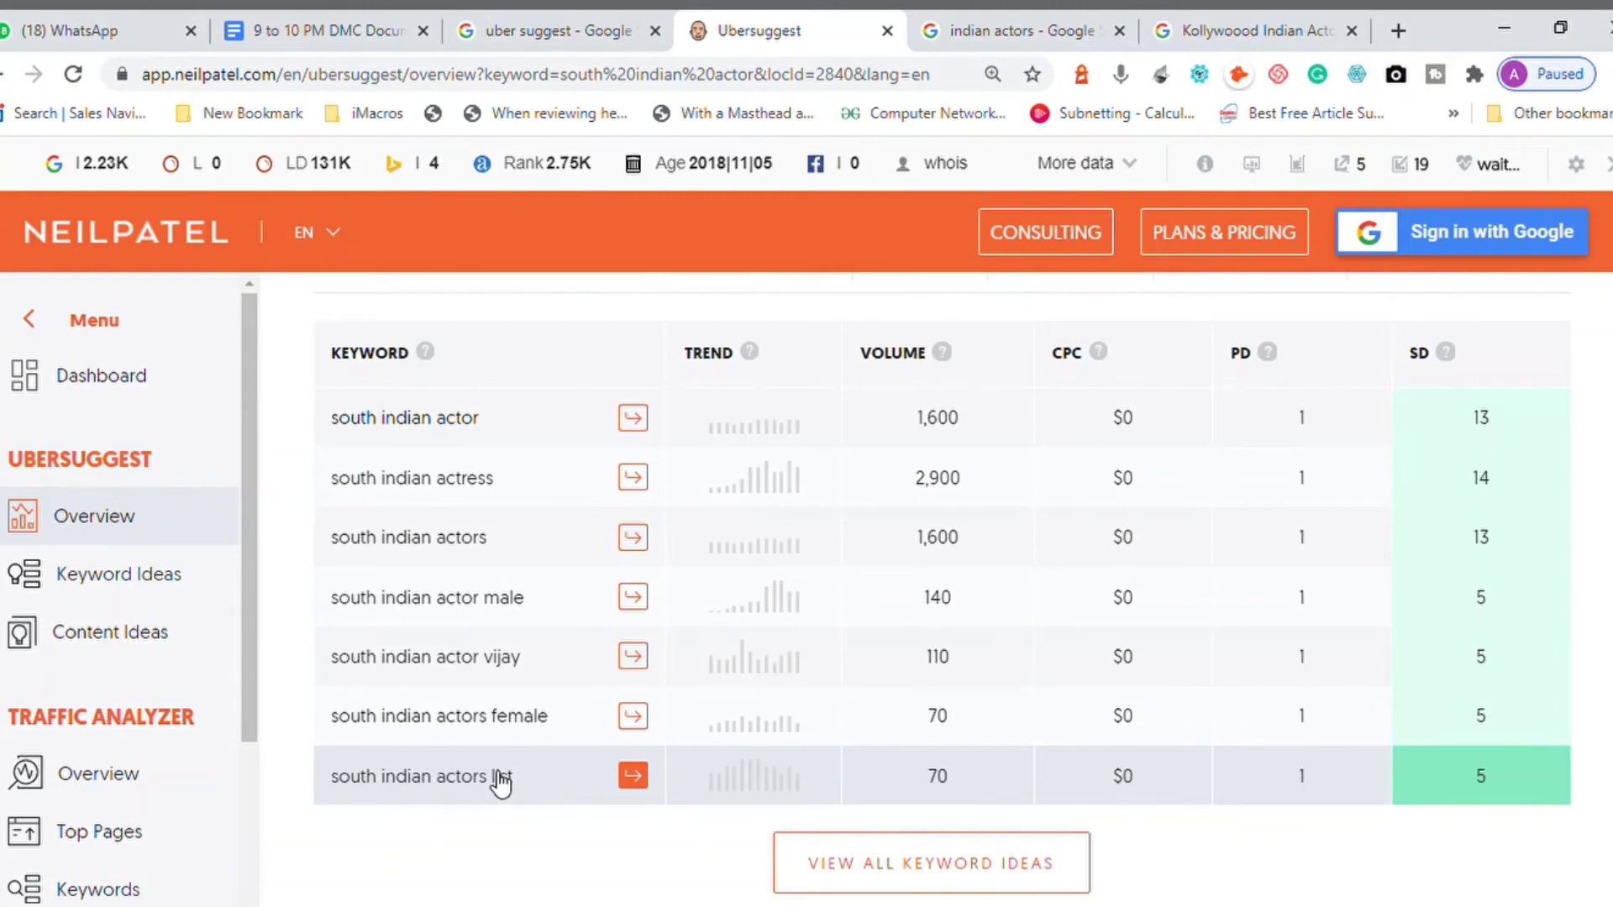
In the document, paste a screenshot of the Ubersuggest keyword suggestions below the "Uber Suggest" bullet and add a blank line below "LSI Graph"
left_click(505, 30)
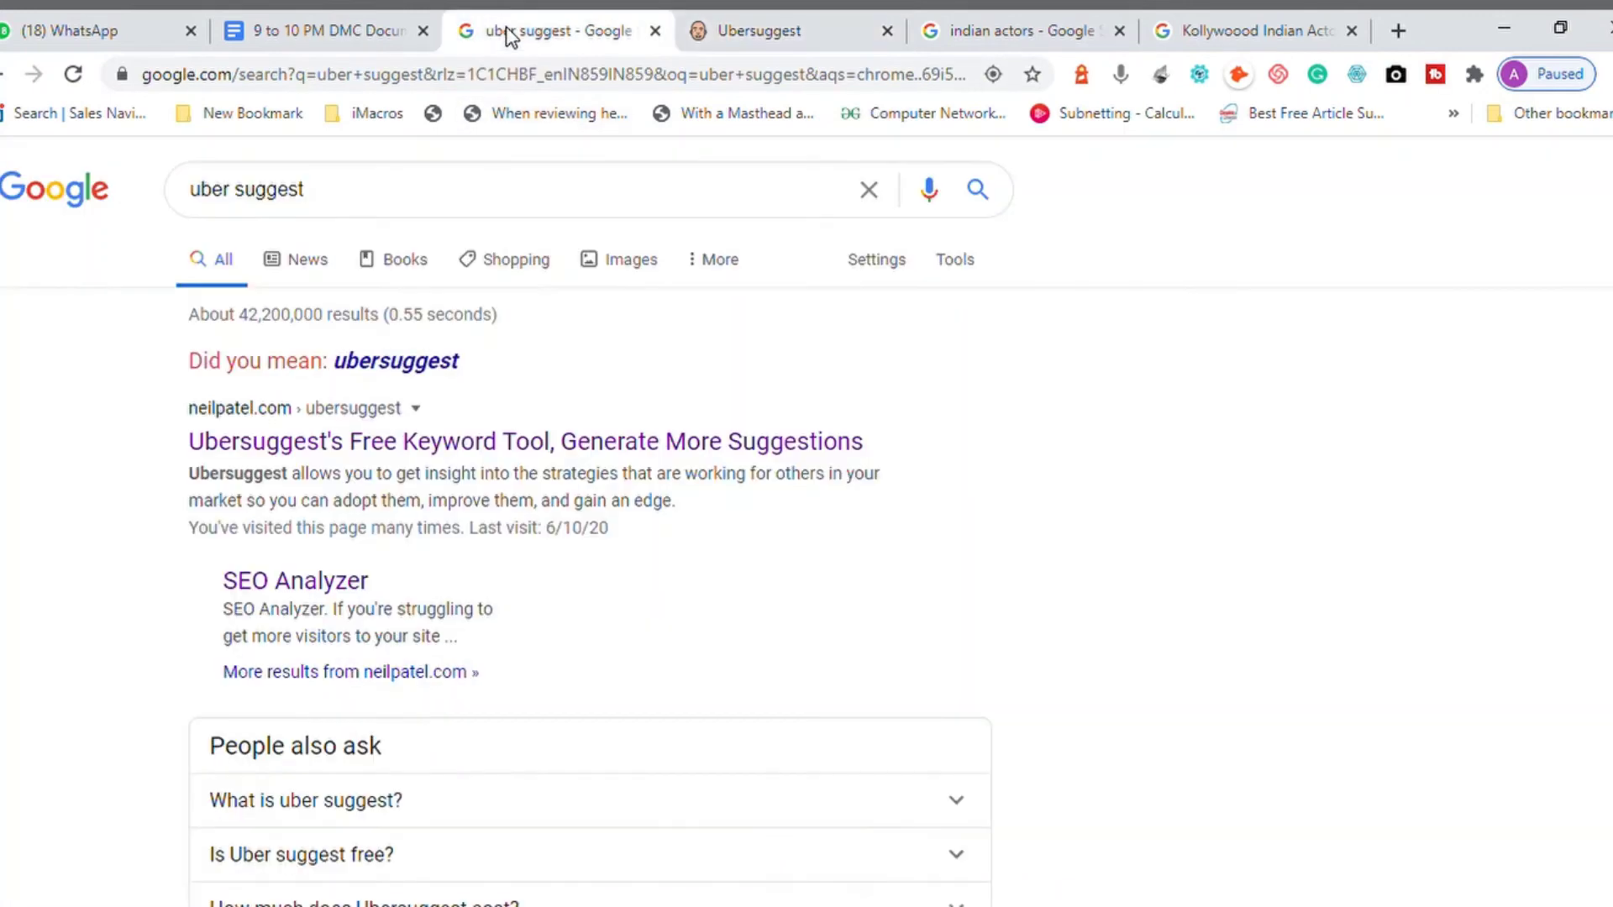
left_click(350, 33)
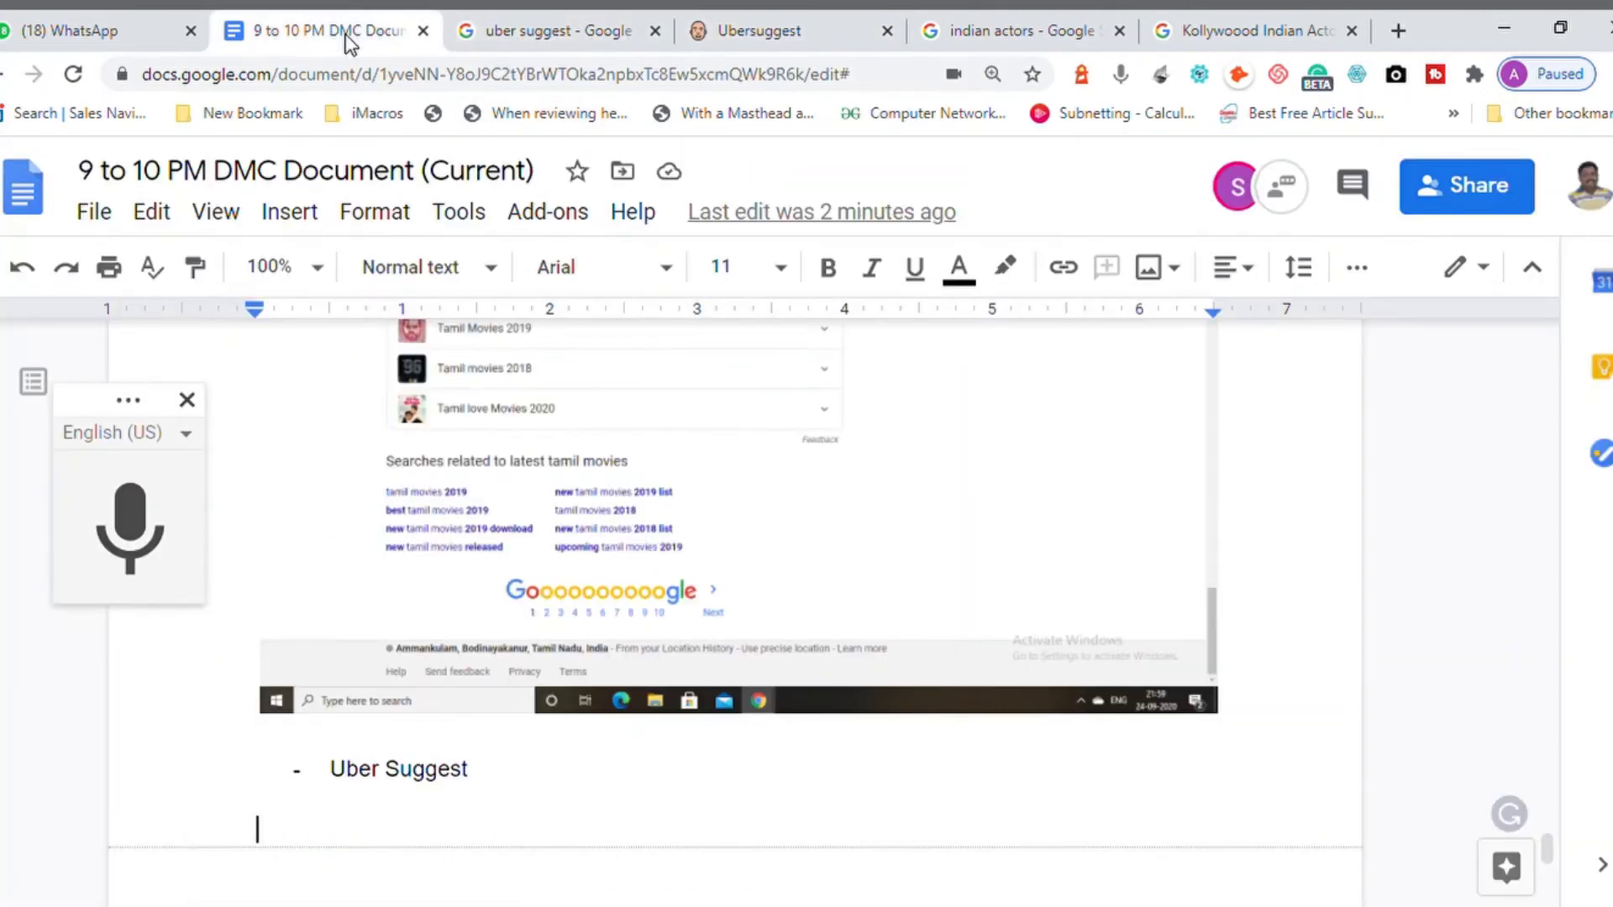
key("ctrl+v")
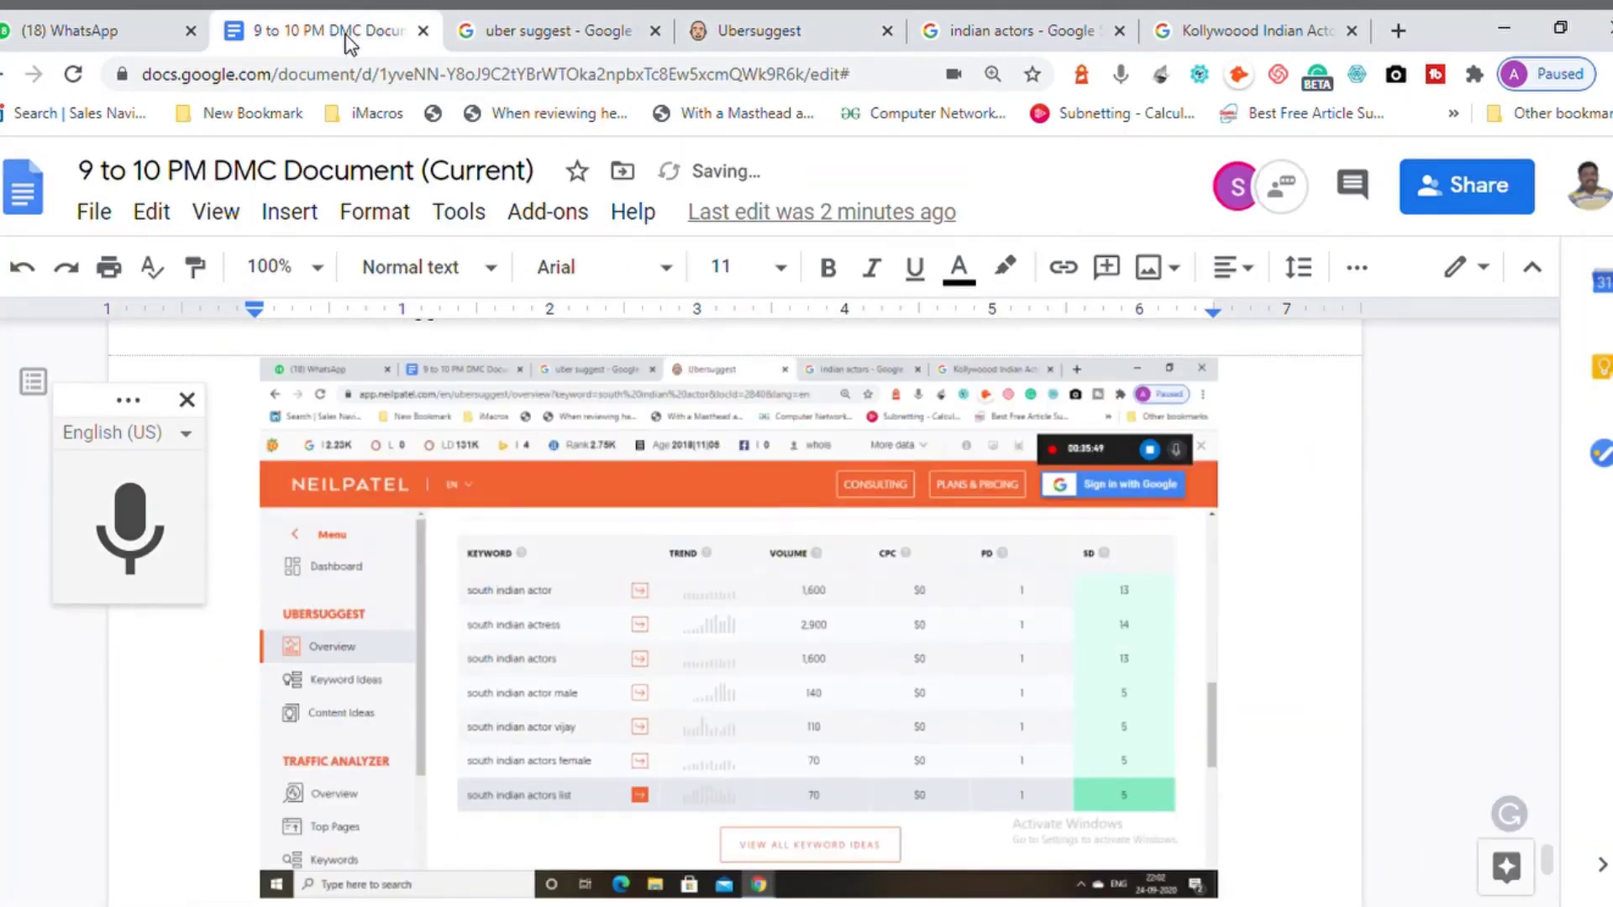
key("Down")
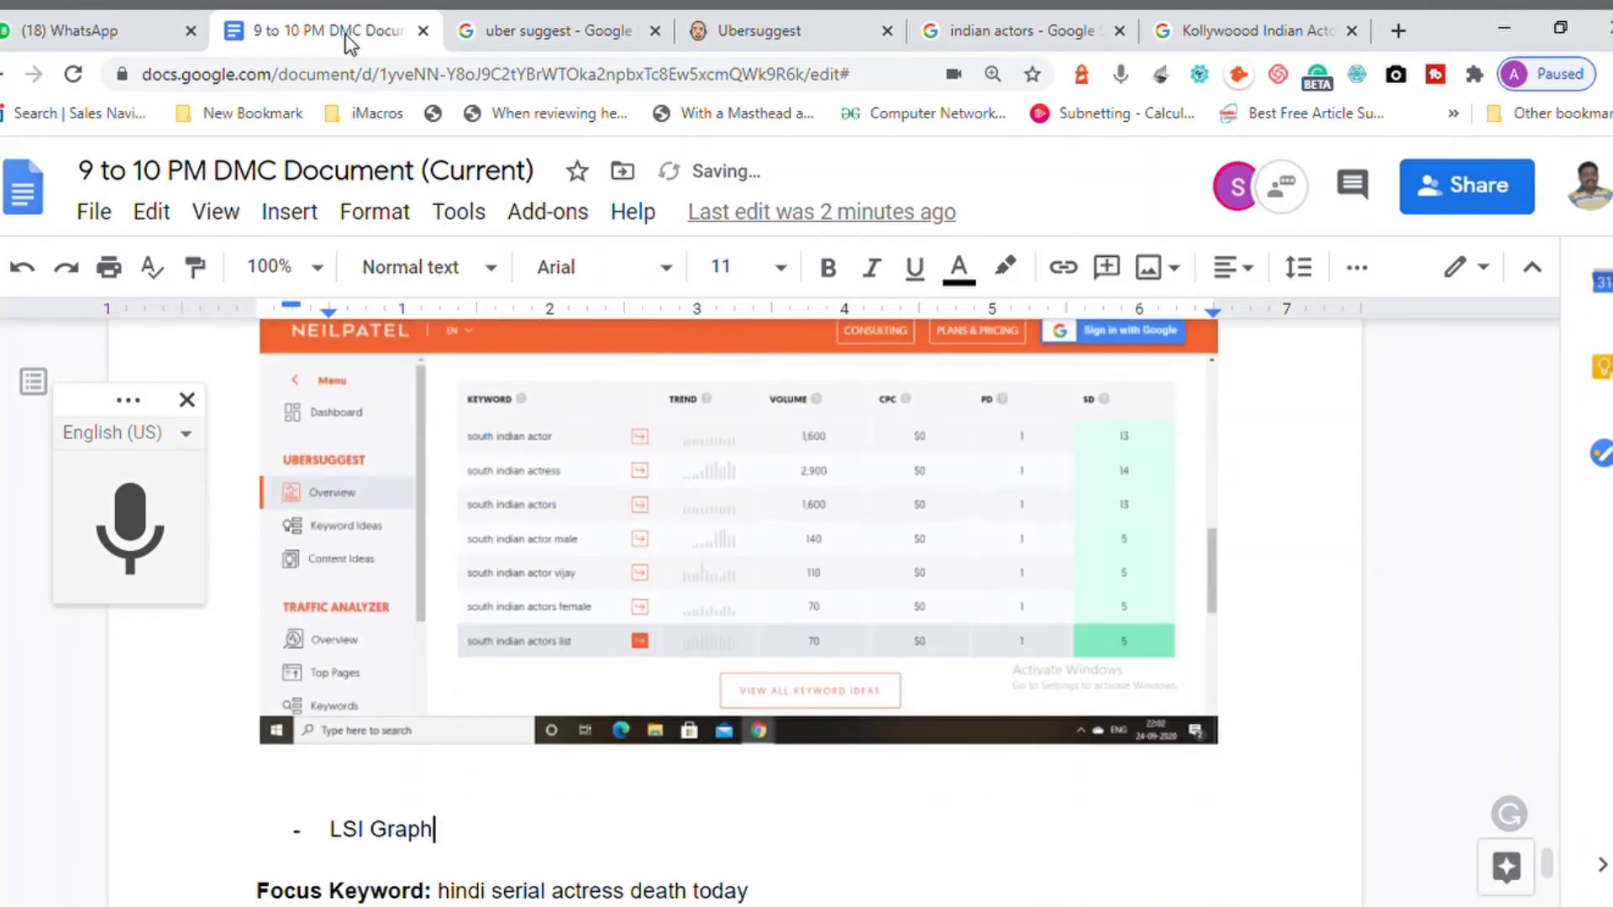
key("Return")
key("Return")
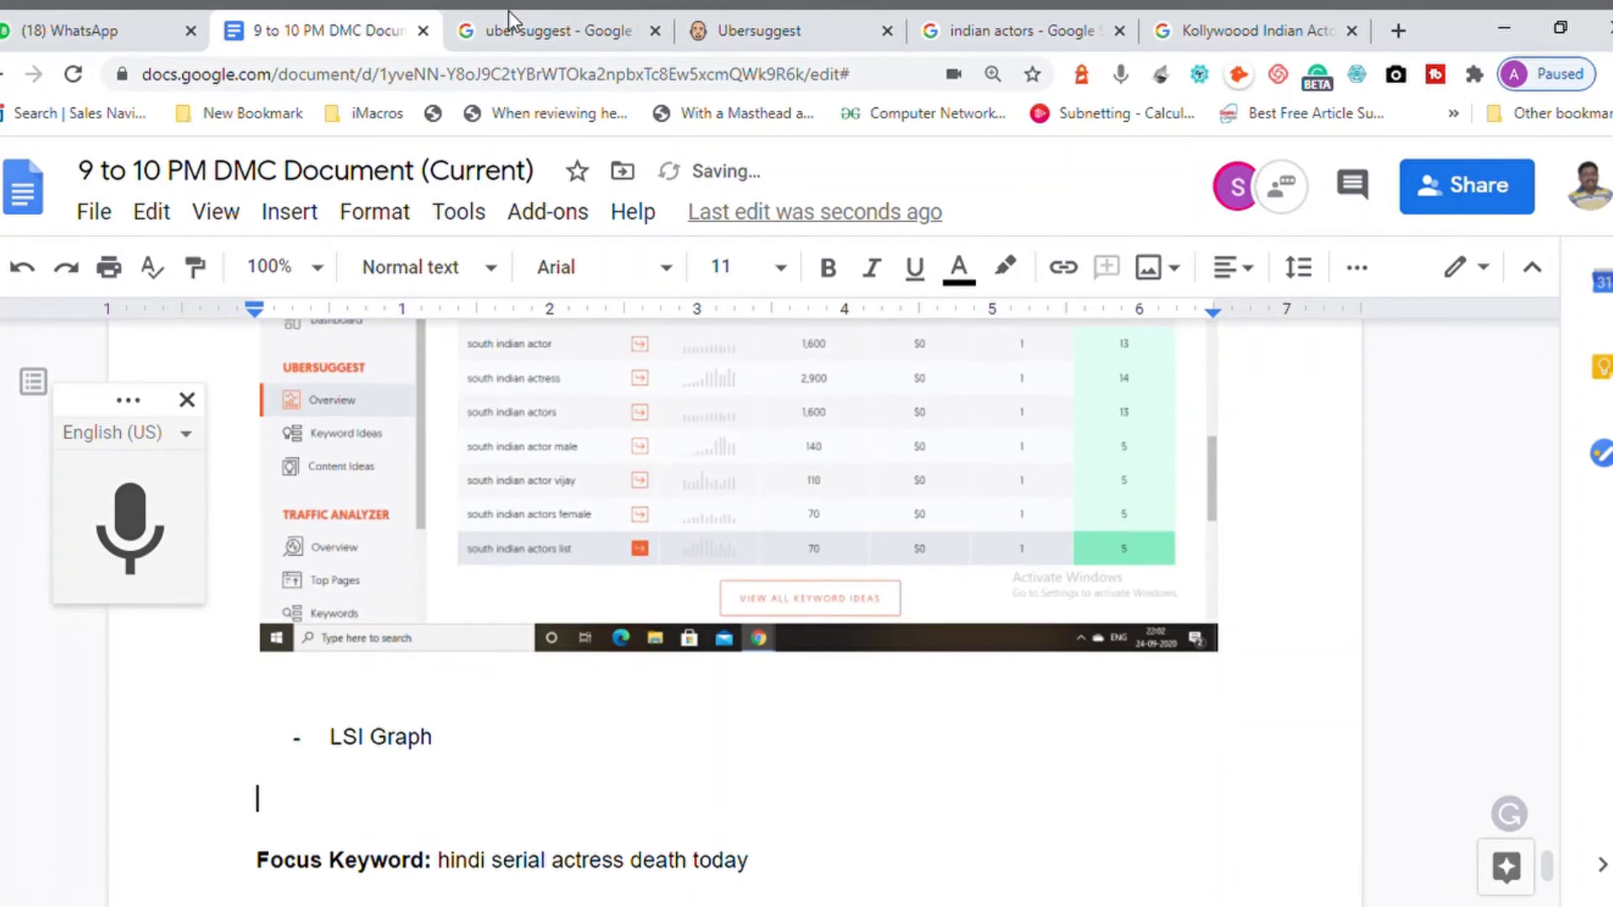
Search Google for "lsi graph" in place of the "indian actors" results and open the LSIGraph keyword generator site
left_click(1015, 34)
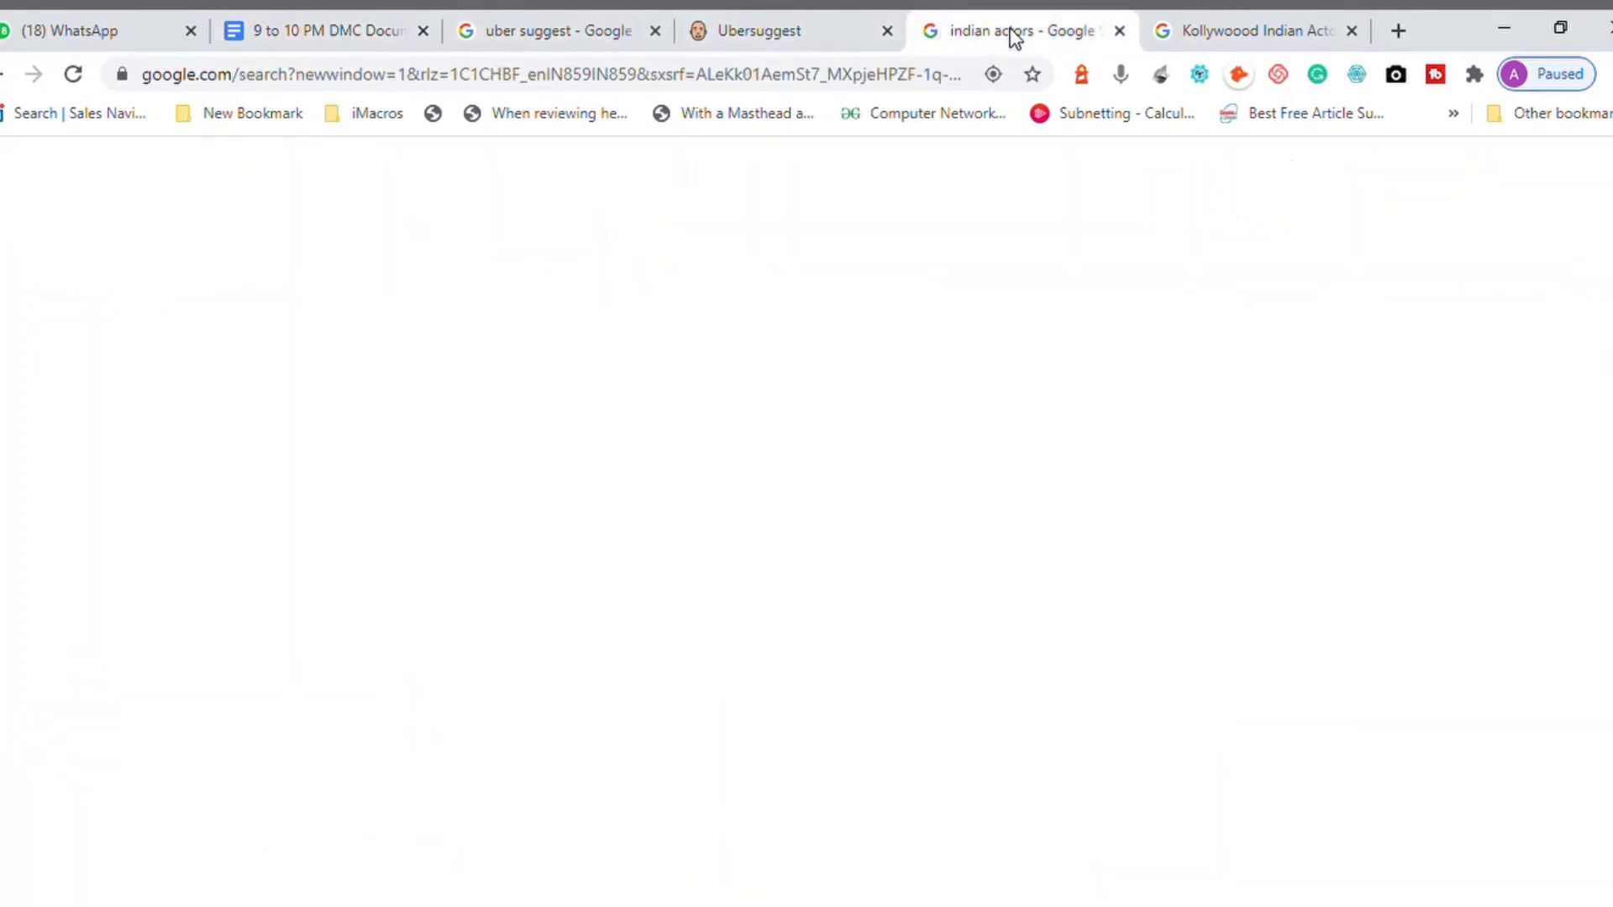
left_click(687, 76)
type("lsi g")
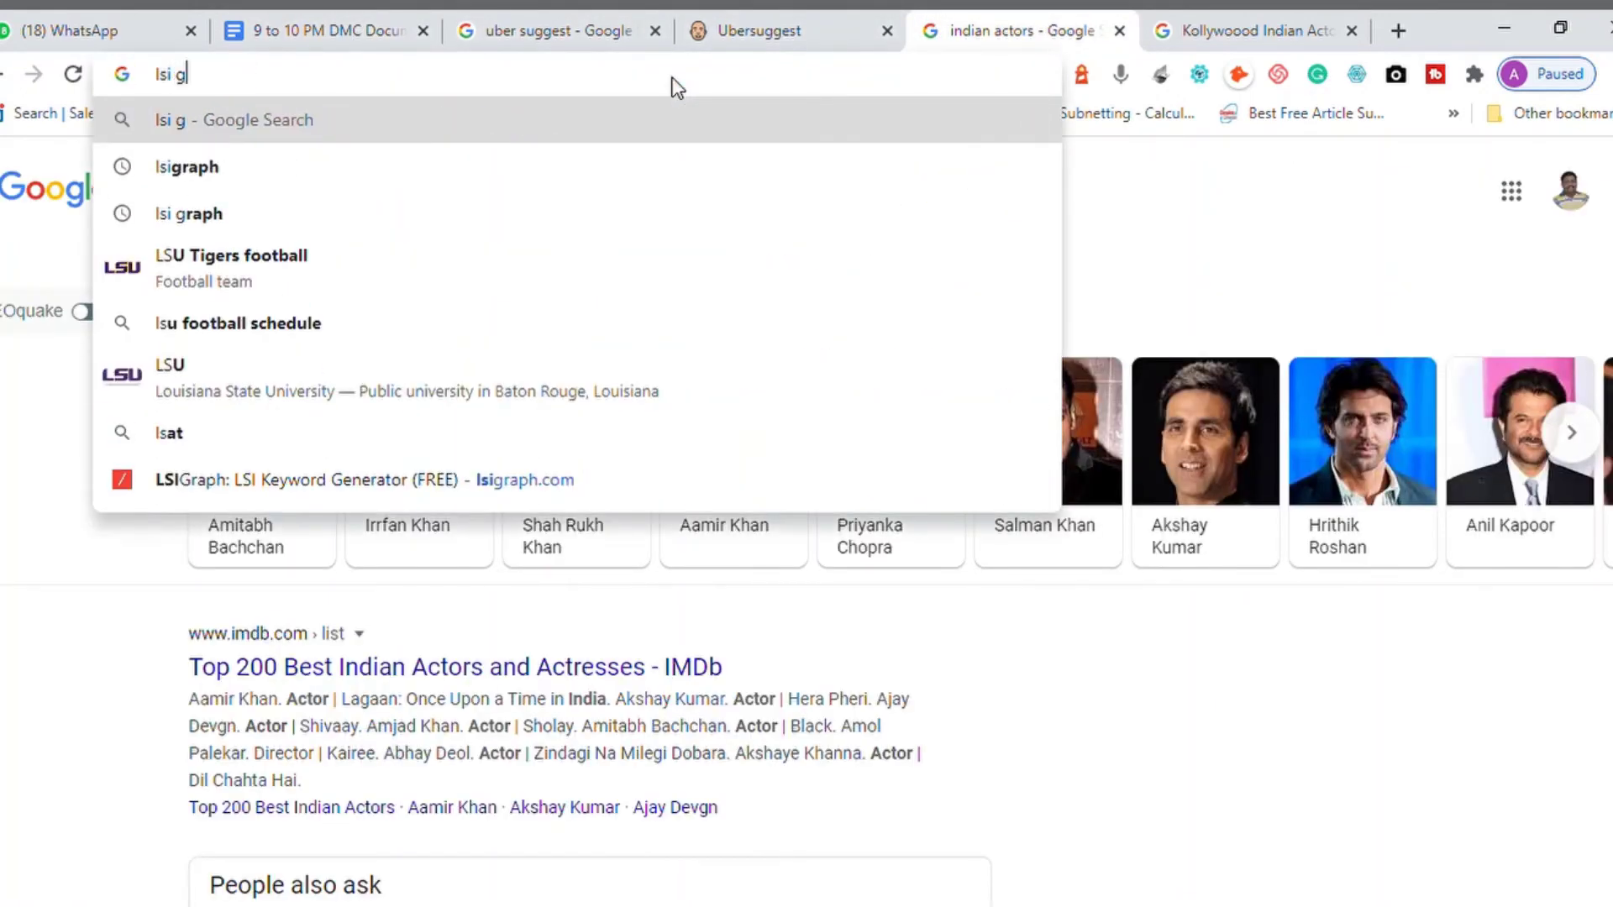
type("raph")
key("Return")
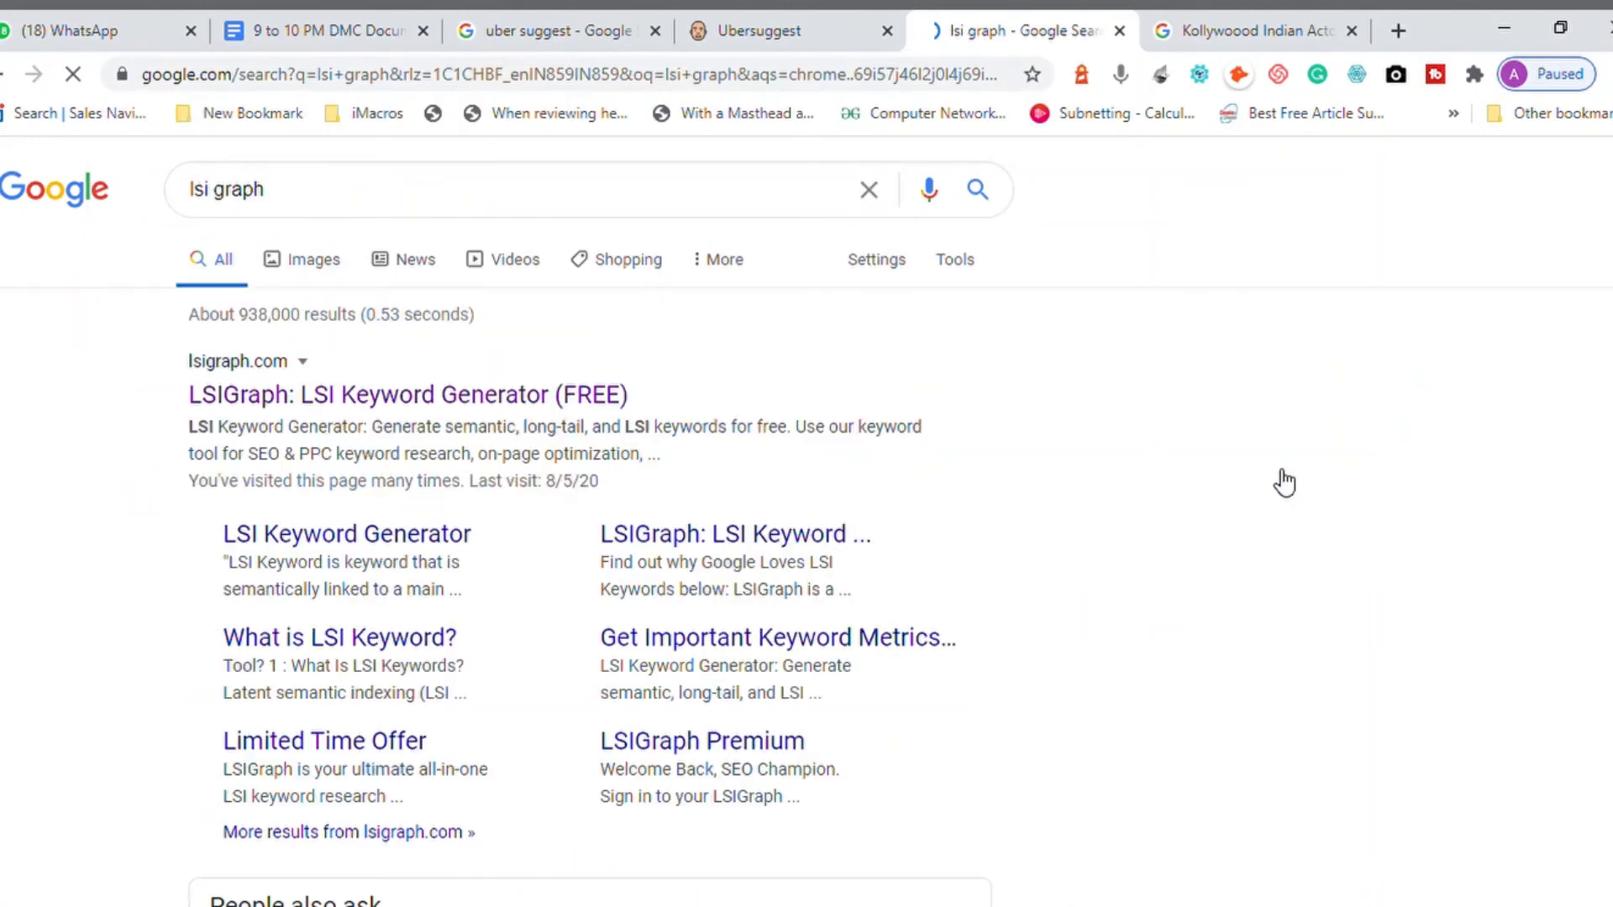
left_click(423, 401)
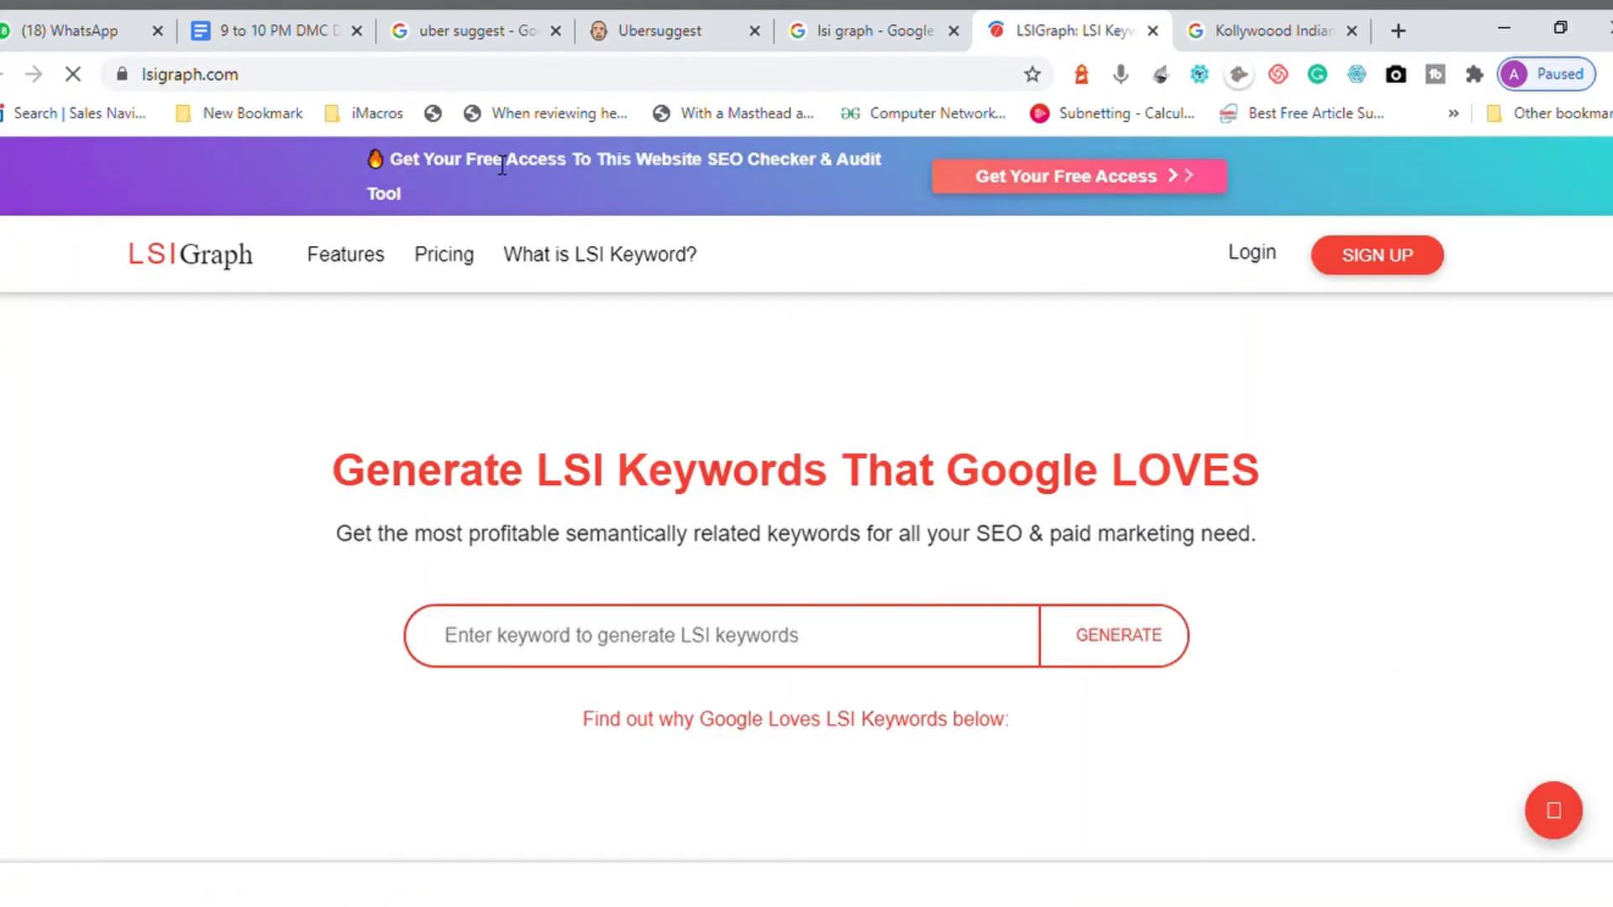
left_click(863, 30)
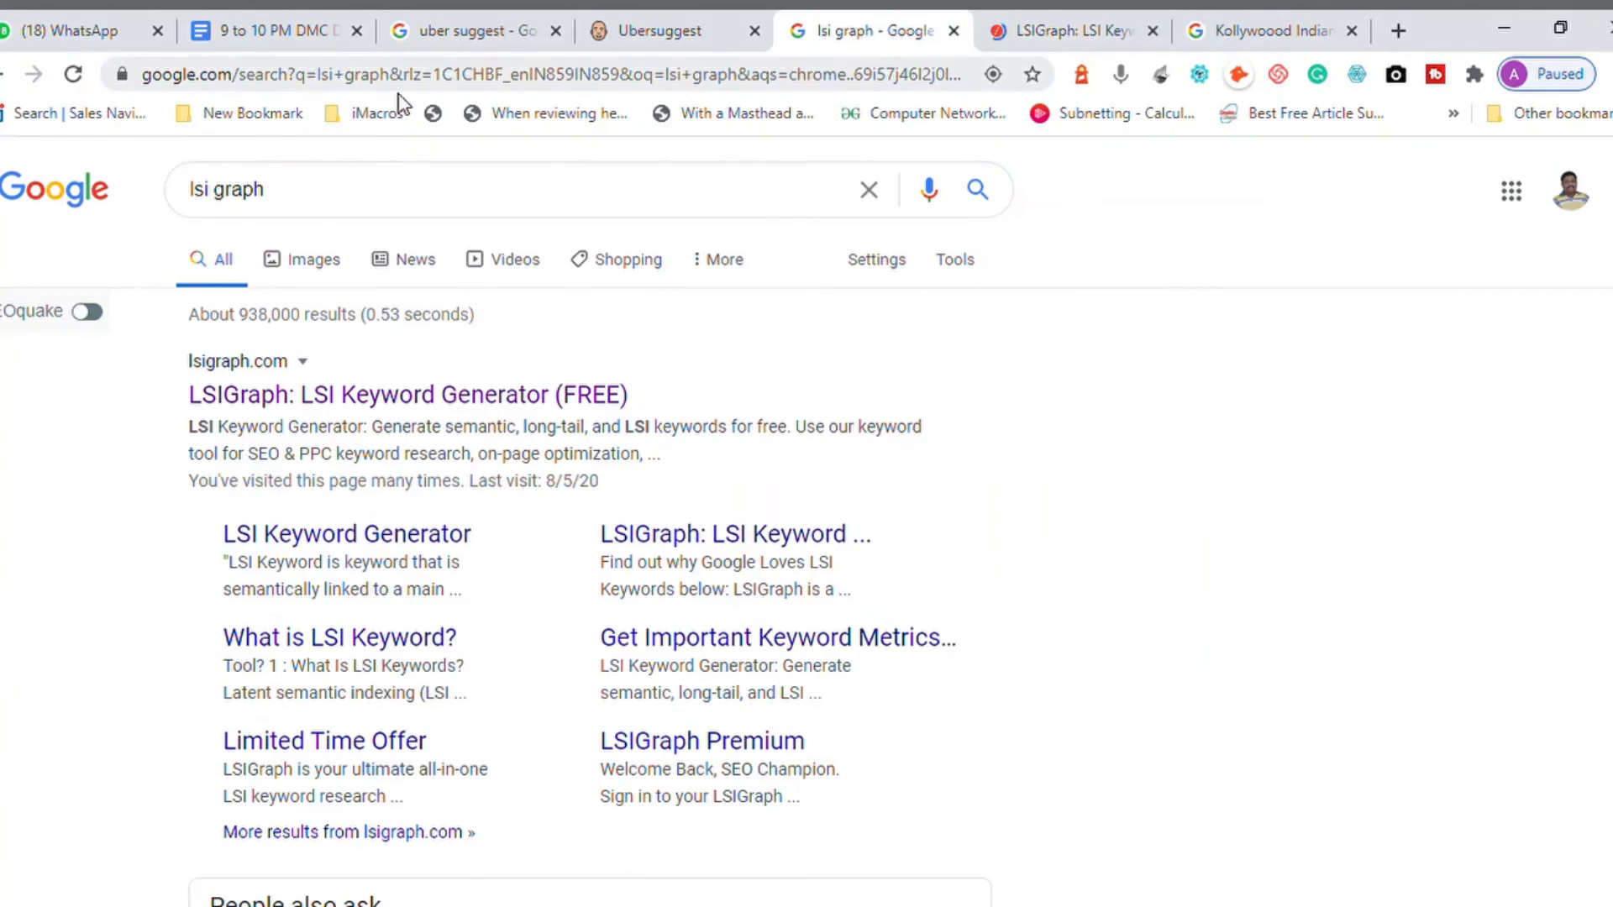
left_click(648, 33)
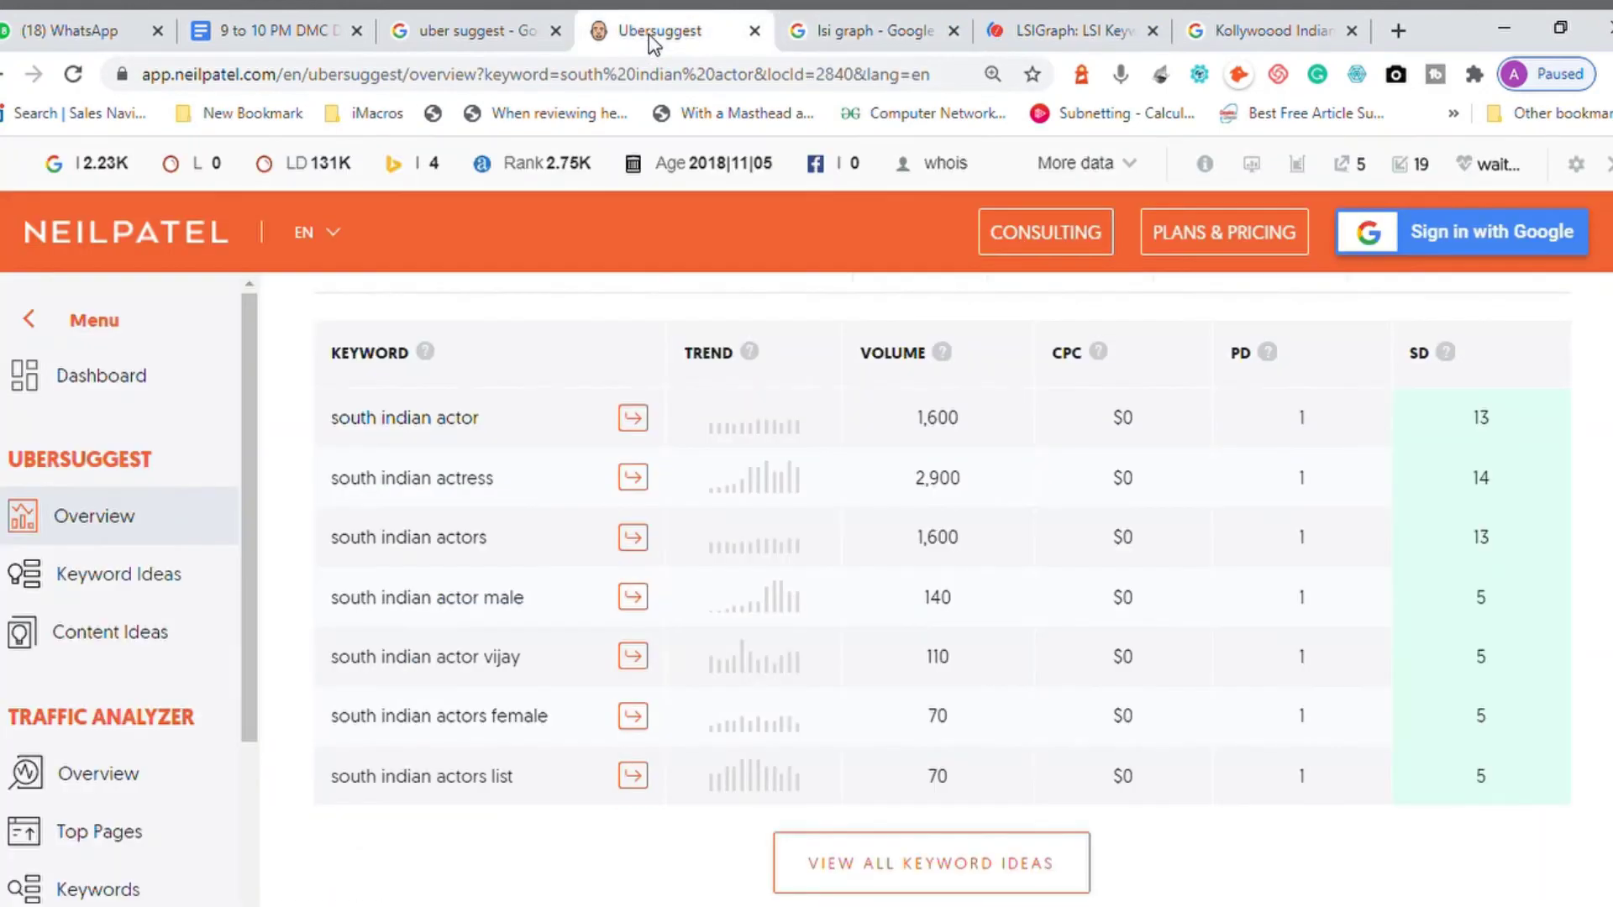
left_click(1060, 31)
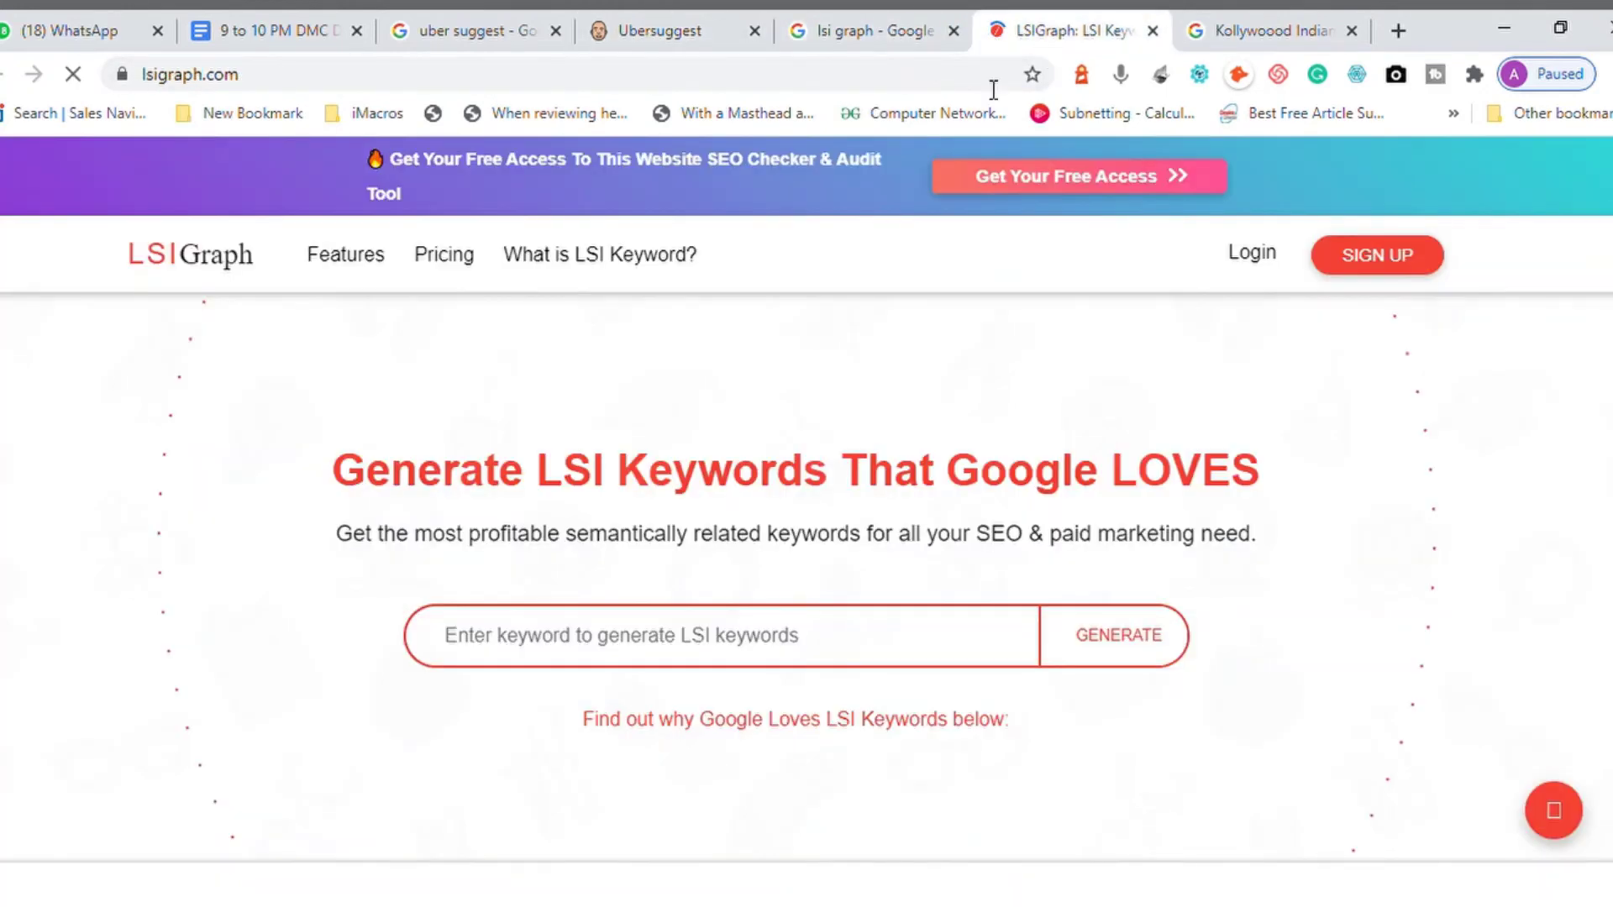
Generate LSI keywords for "south indian actor" in LSIGraph
left_click(623, 713)
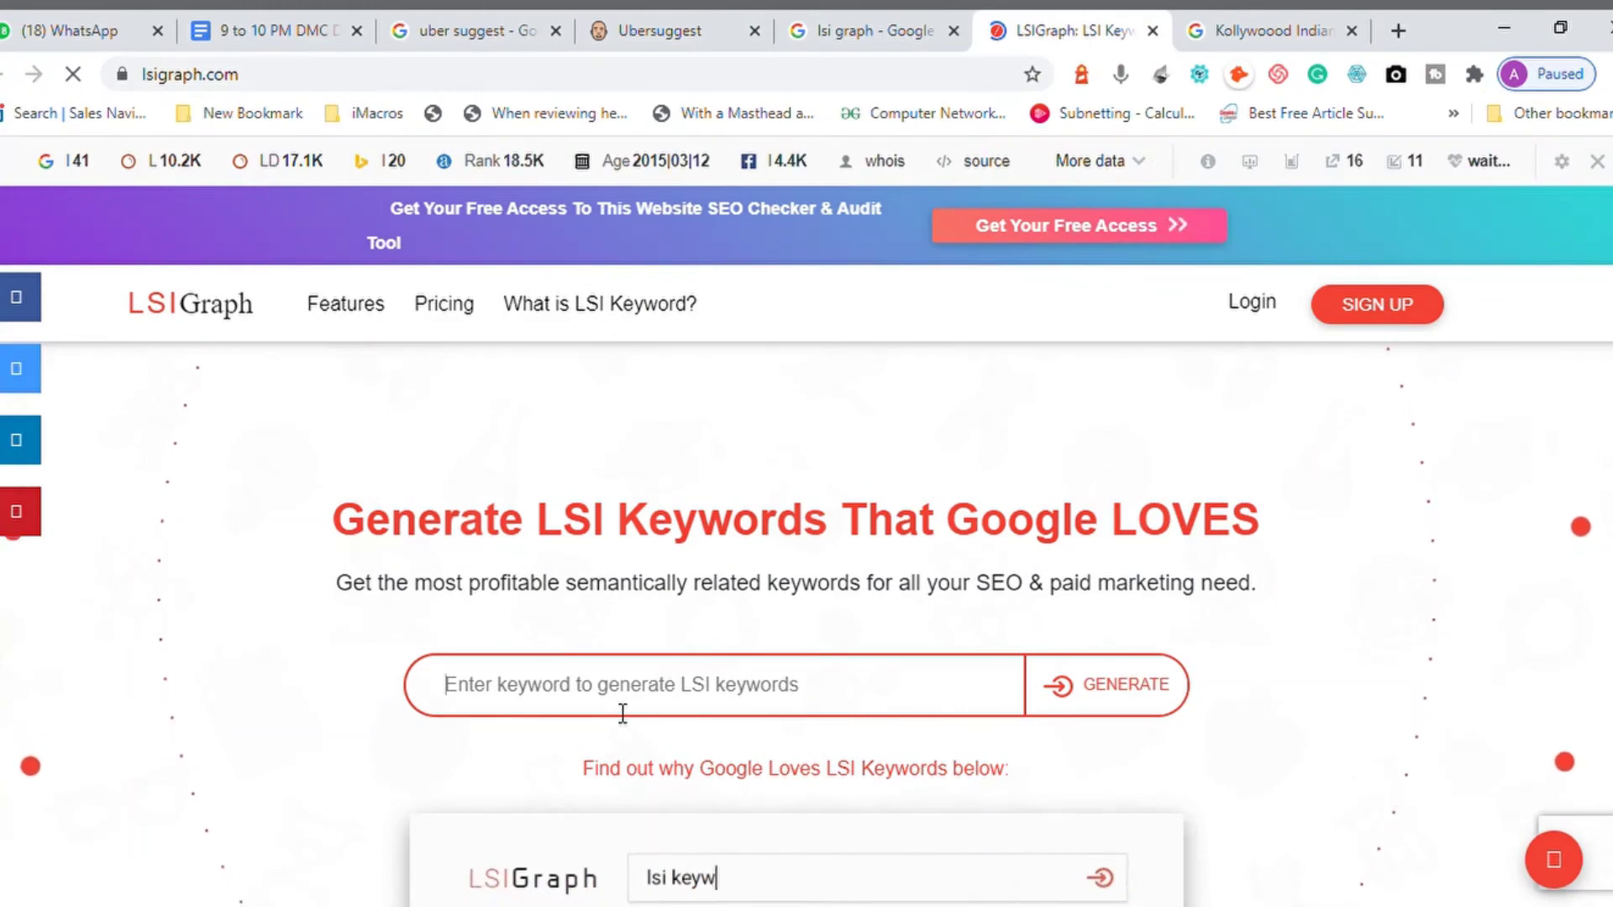
type("south i")
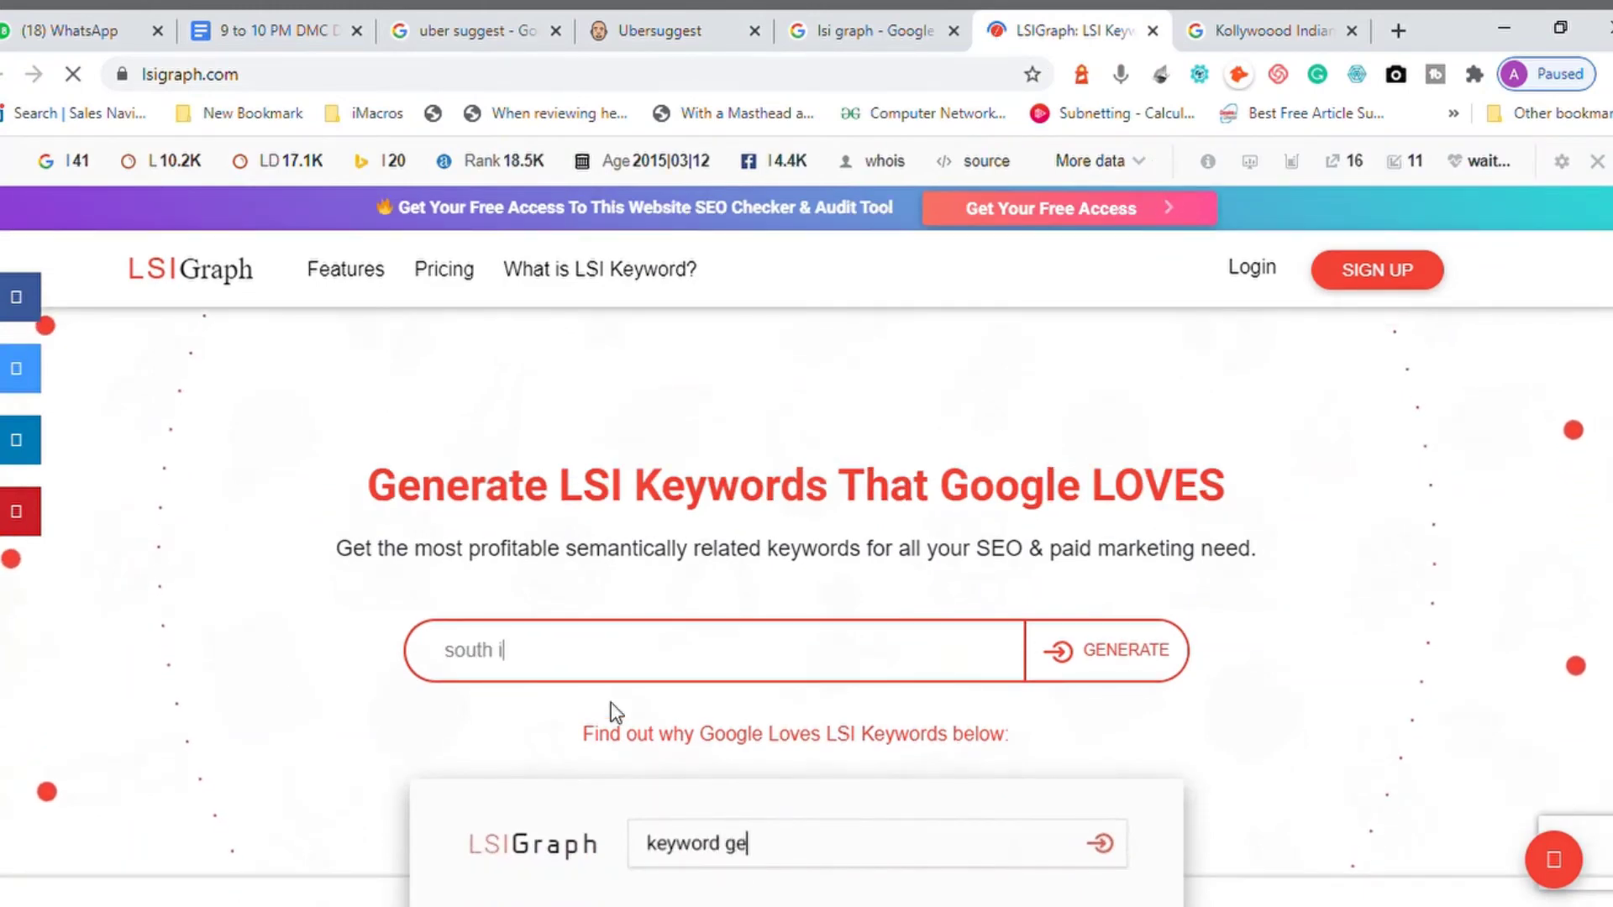
type("ndian actor")
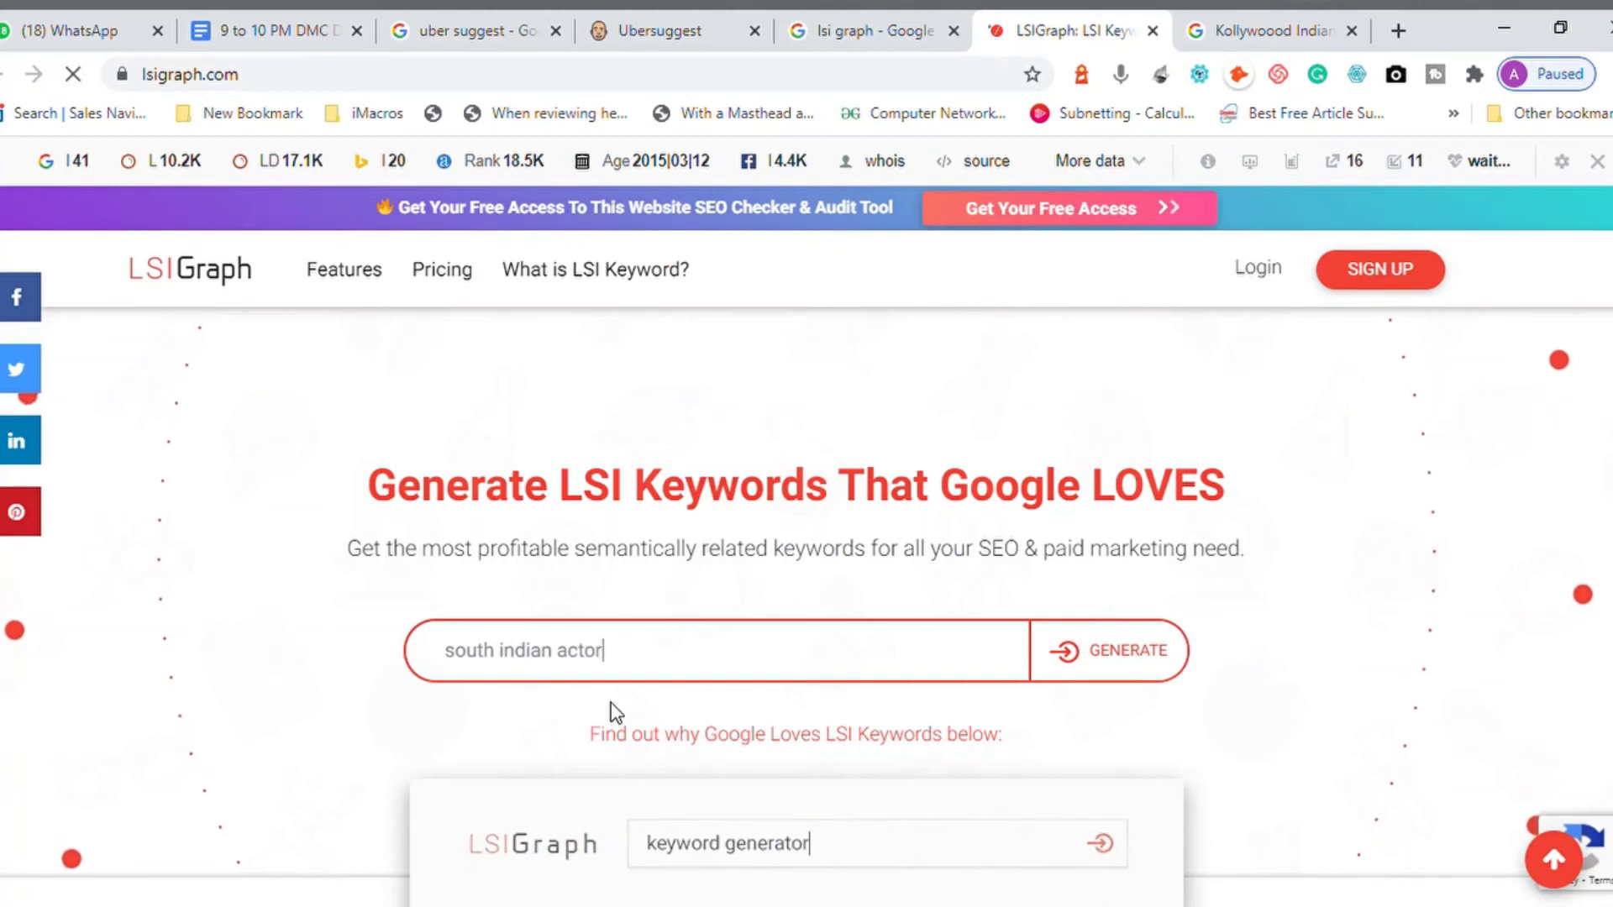
left_click(1130, 663)
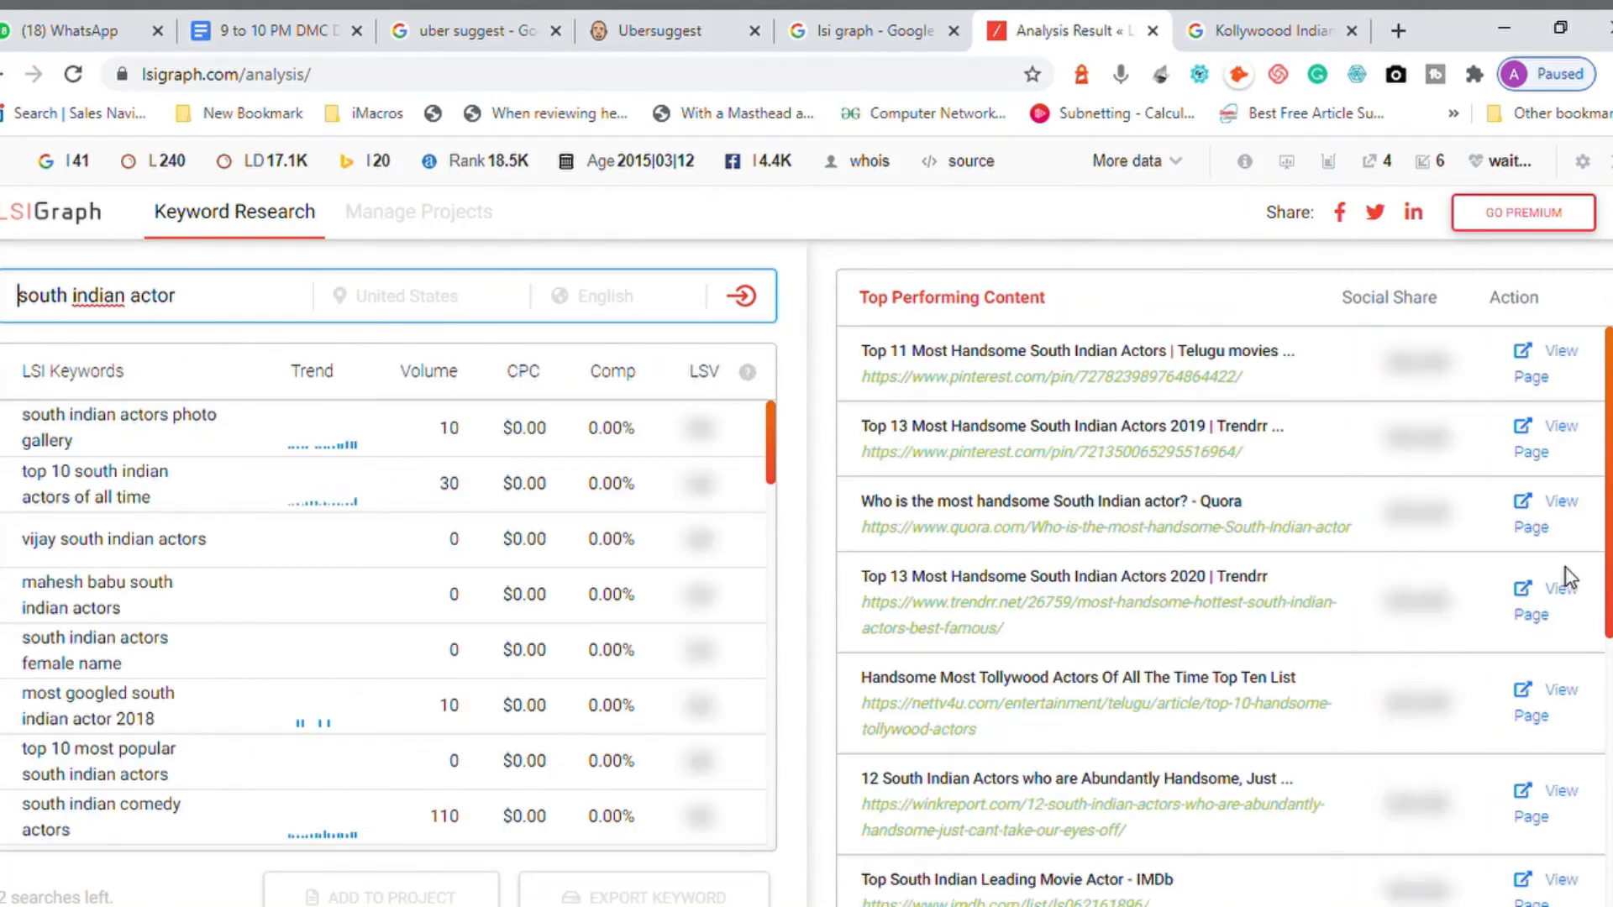
Paste a screenshot of the LSIGraph keyword results below the "LSI Graph" bullet in the document
scroll(1050, 467, "down", 1)
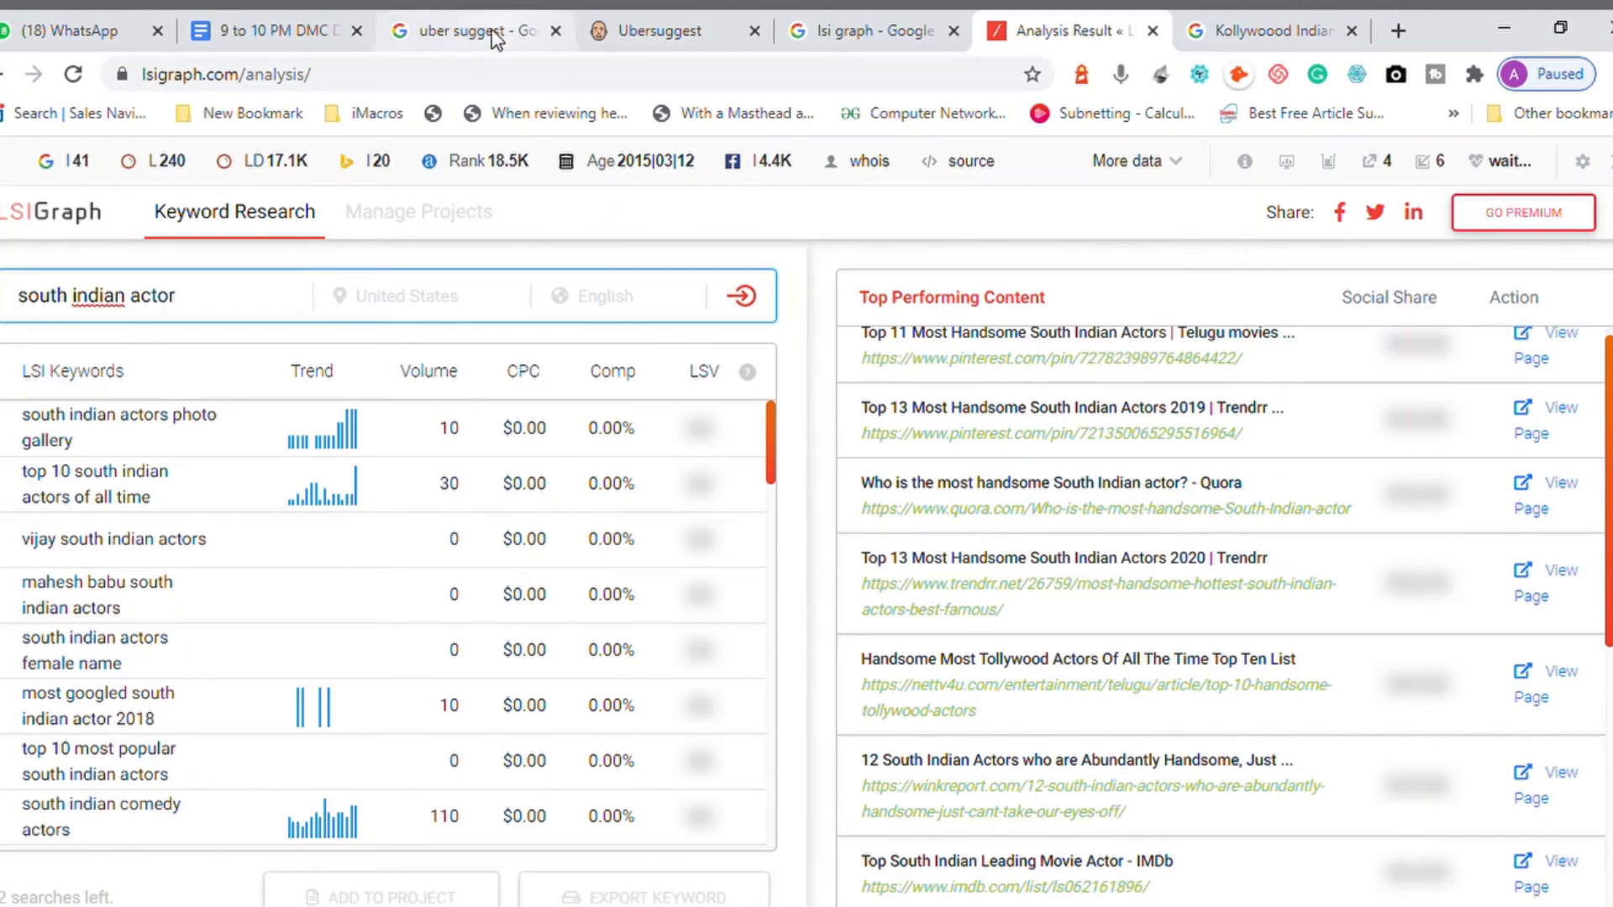
left_click(287, 34)
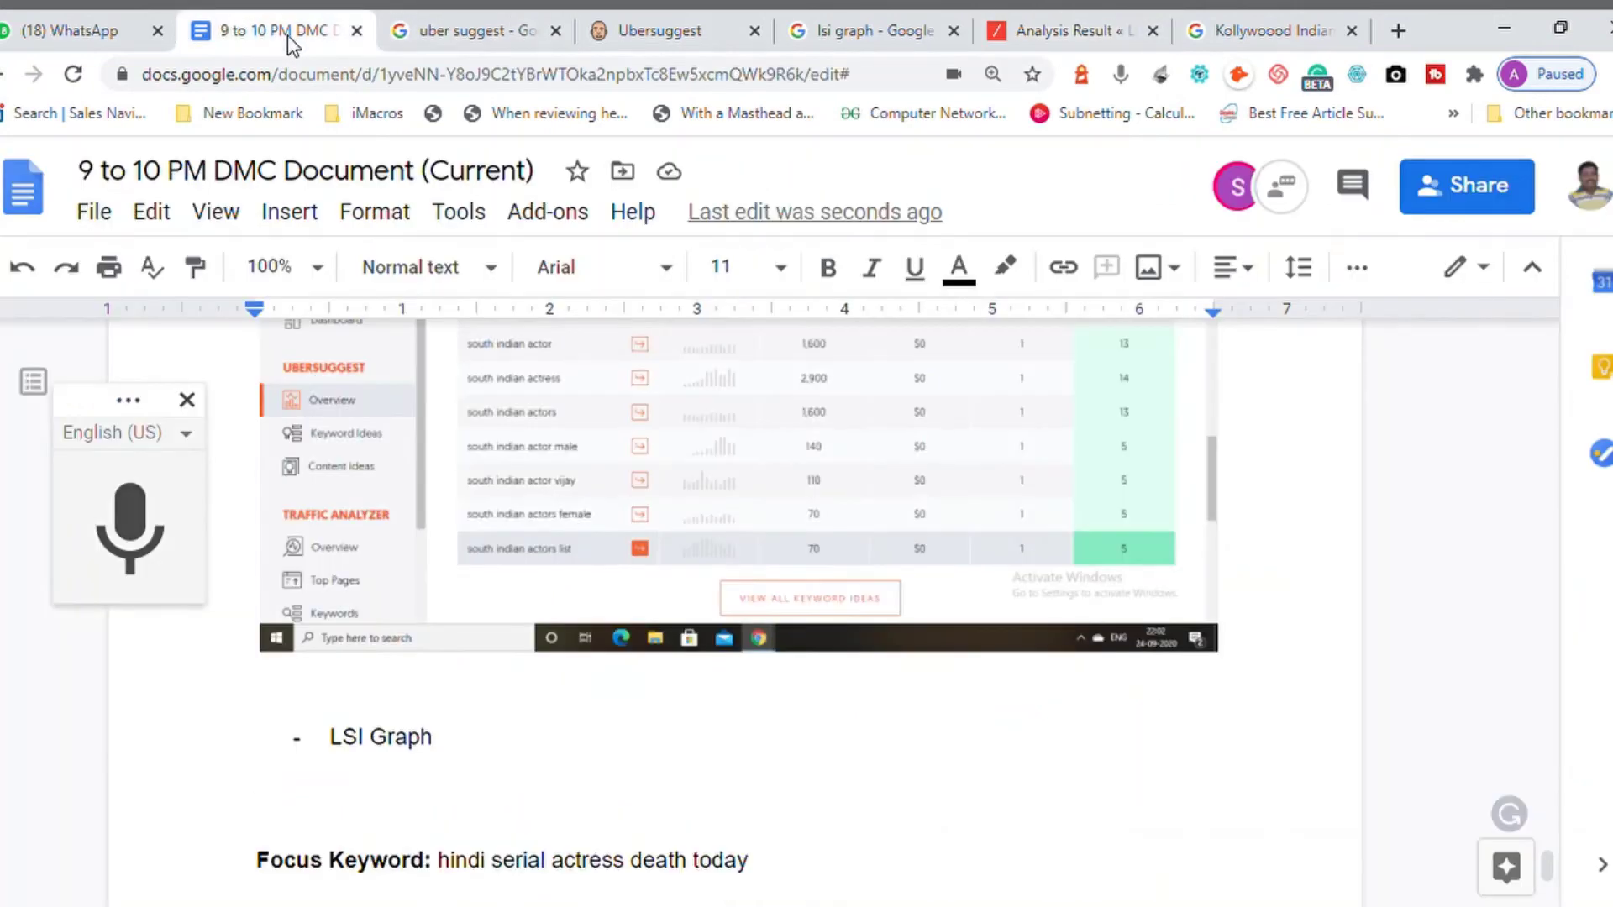
key("ctrl+v")
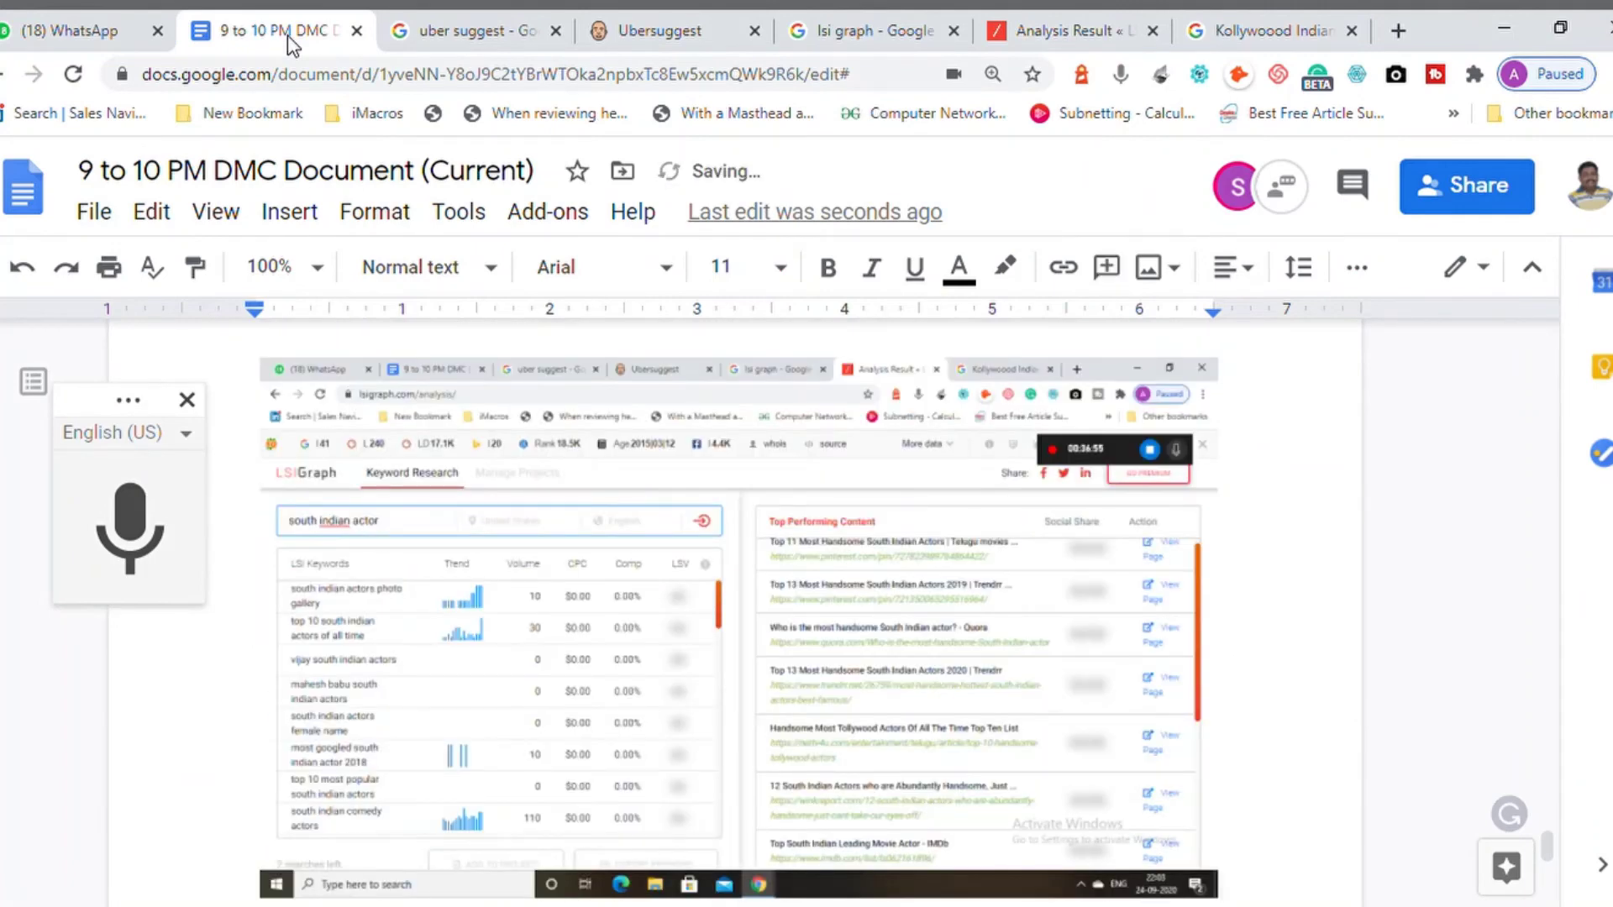
Close the Kollywood actor search, LSIGraph results, "lsi graph" search and Ubersuggest pages
left_click(1044, 21)
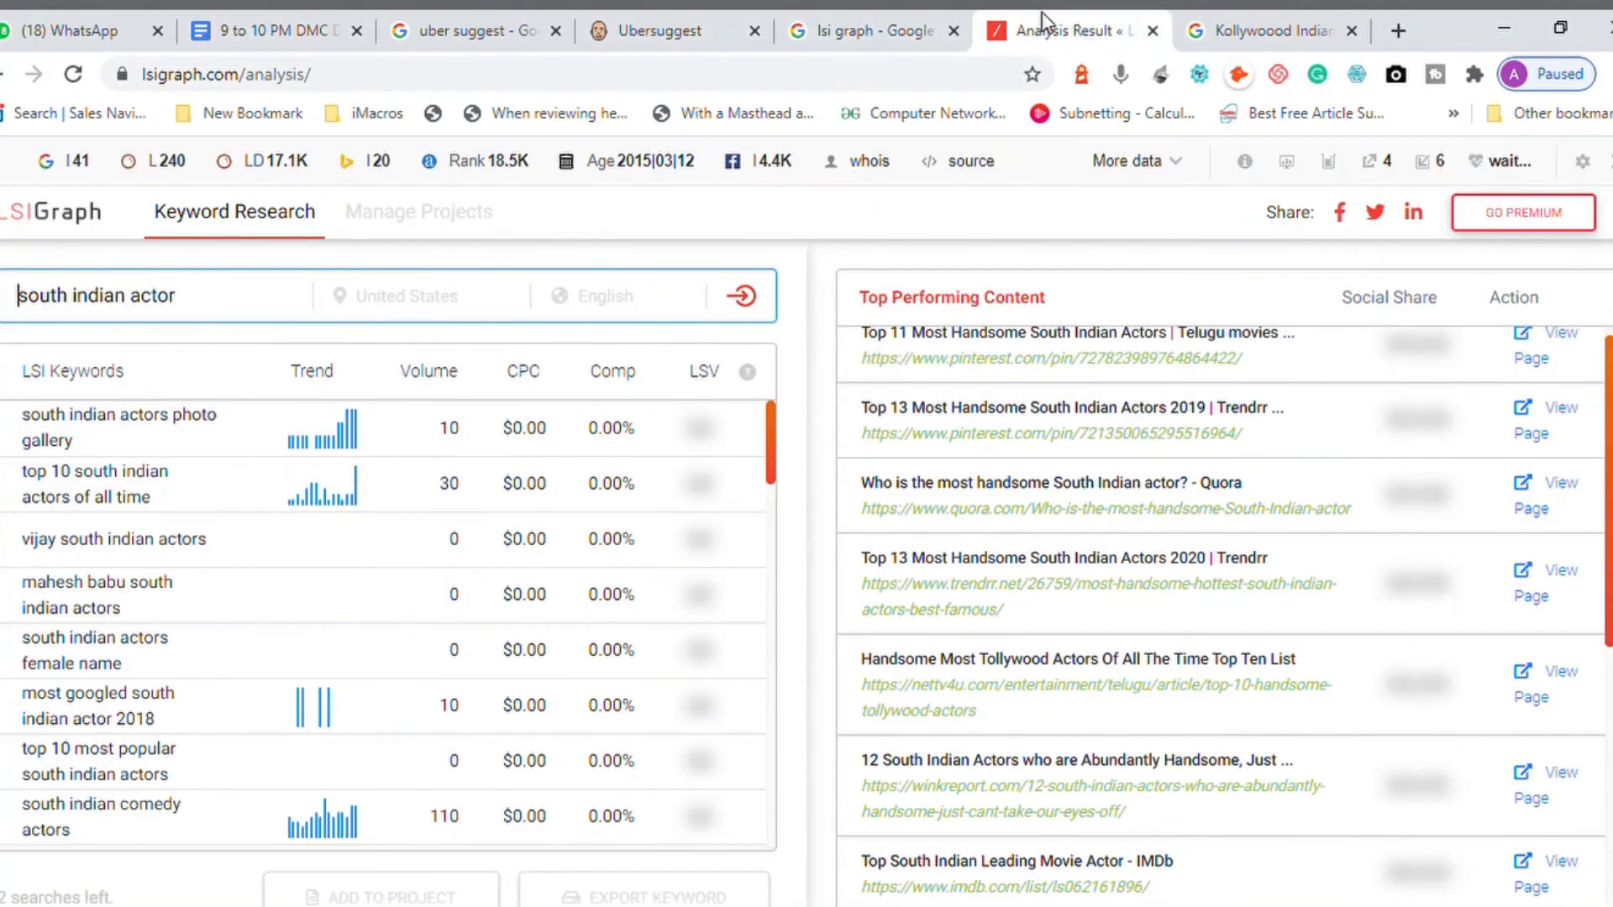
left_click(1254, 34)
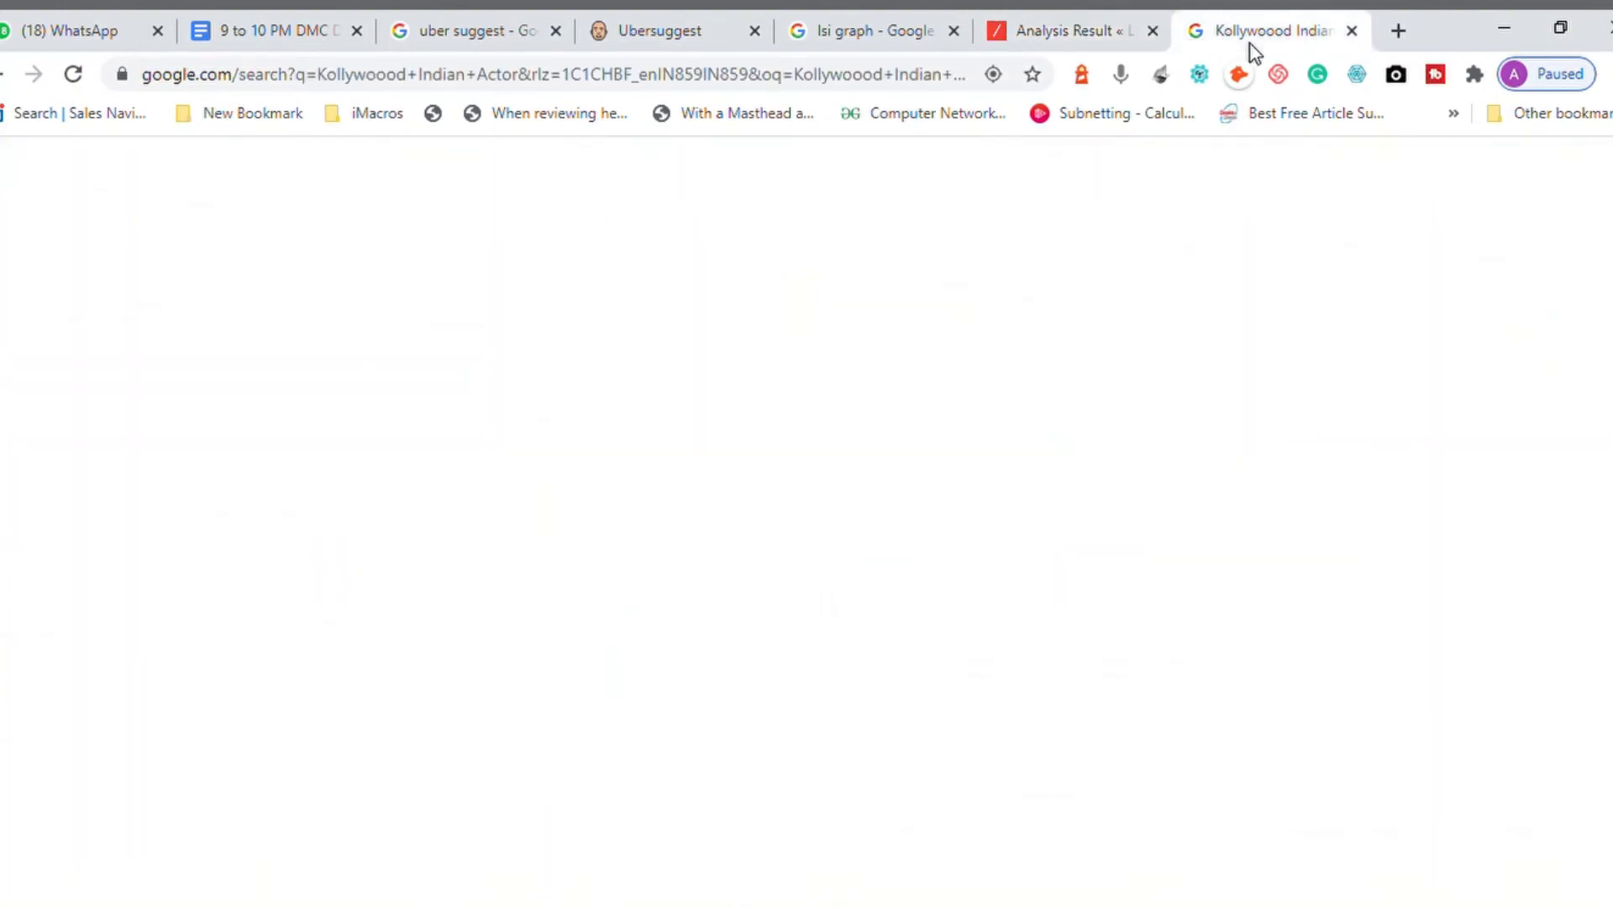
left_click(1351, 31)
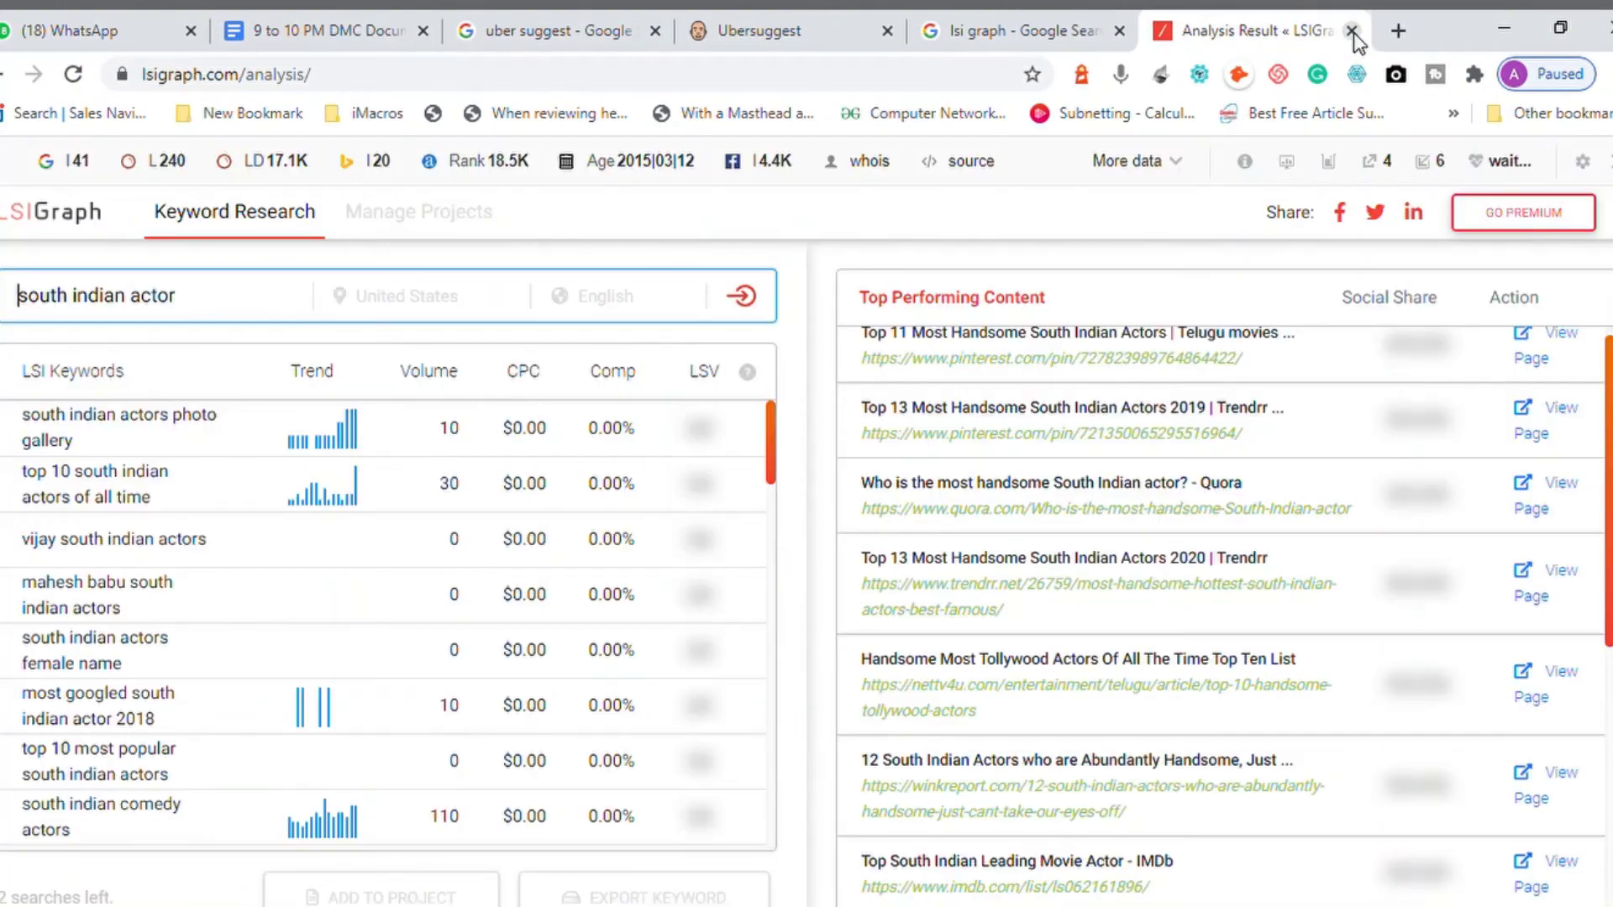
left_click(1351, 31)
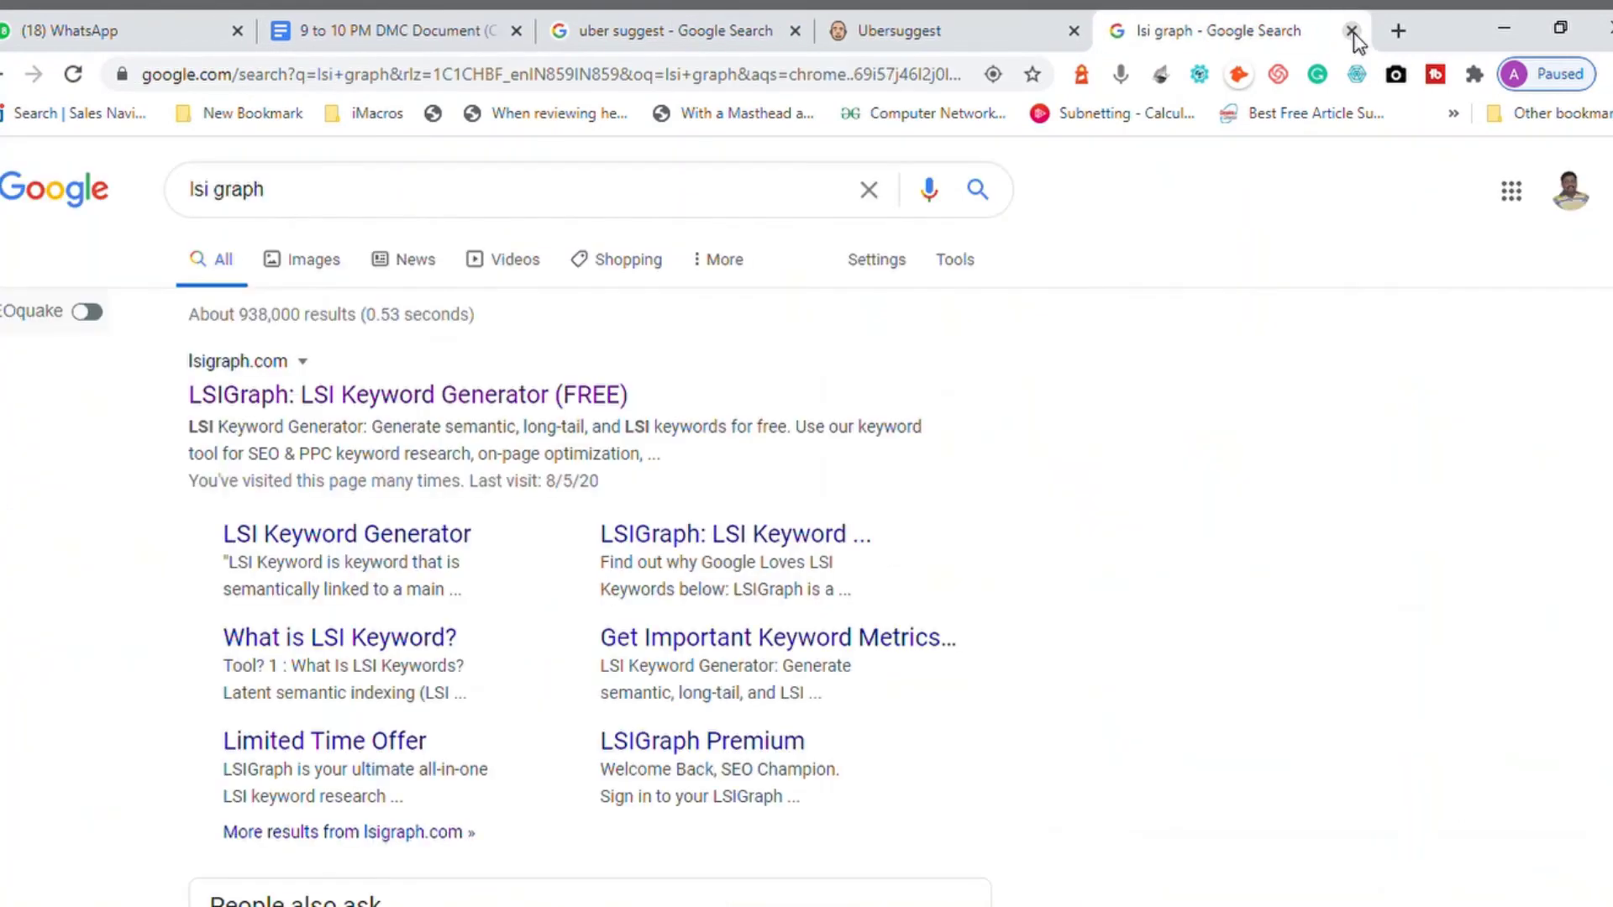
left_click(1353, 31)
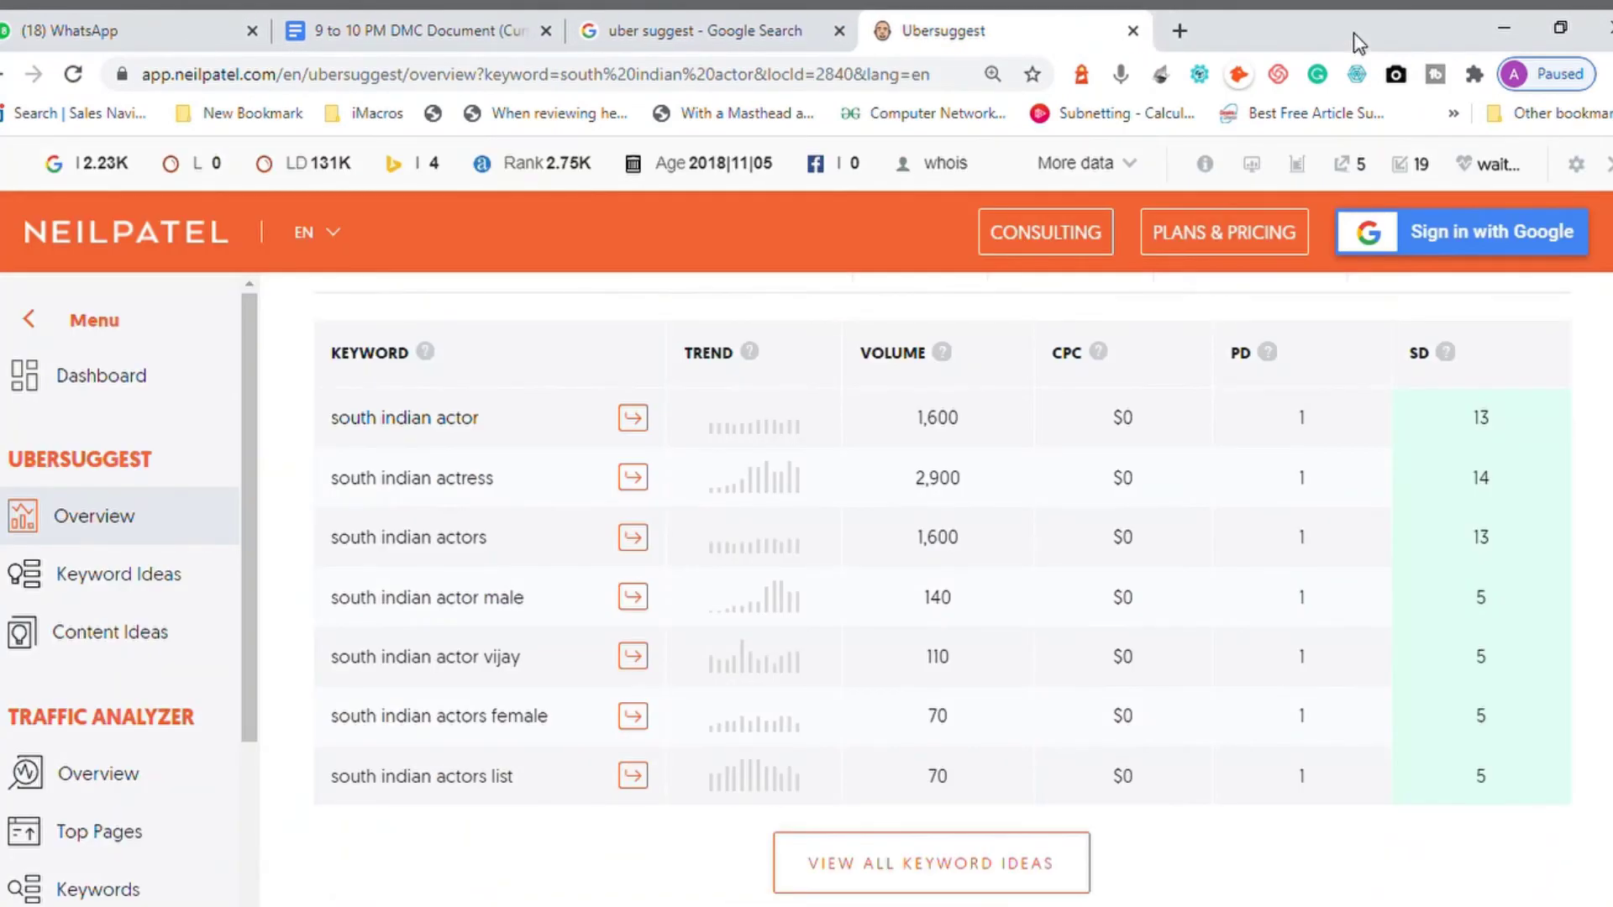
left_click(1132, 31)
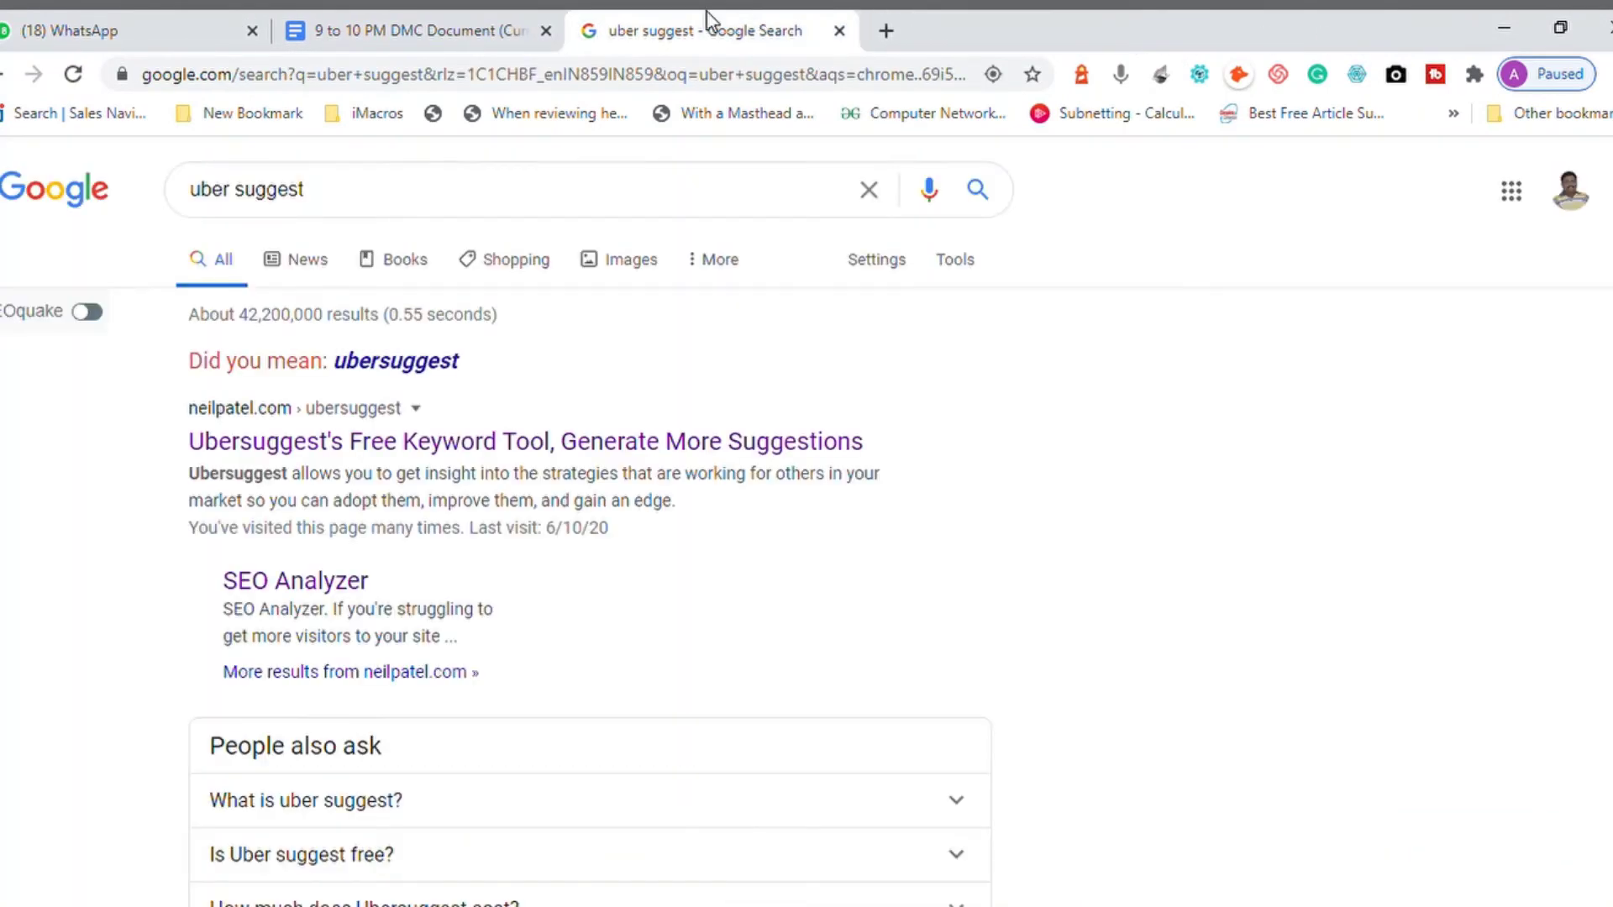
Return to the document and select the focus keyword phrase "hindi serial actress death today" to review it
left_click(452, 37)
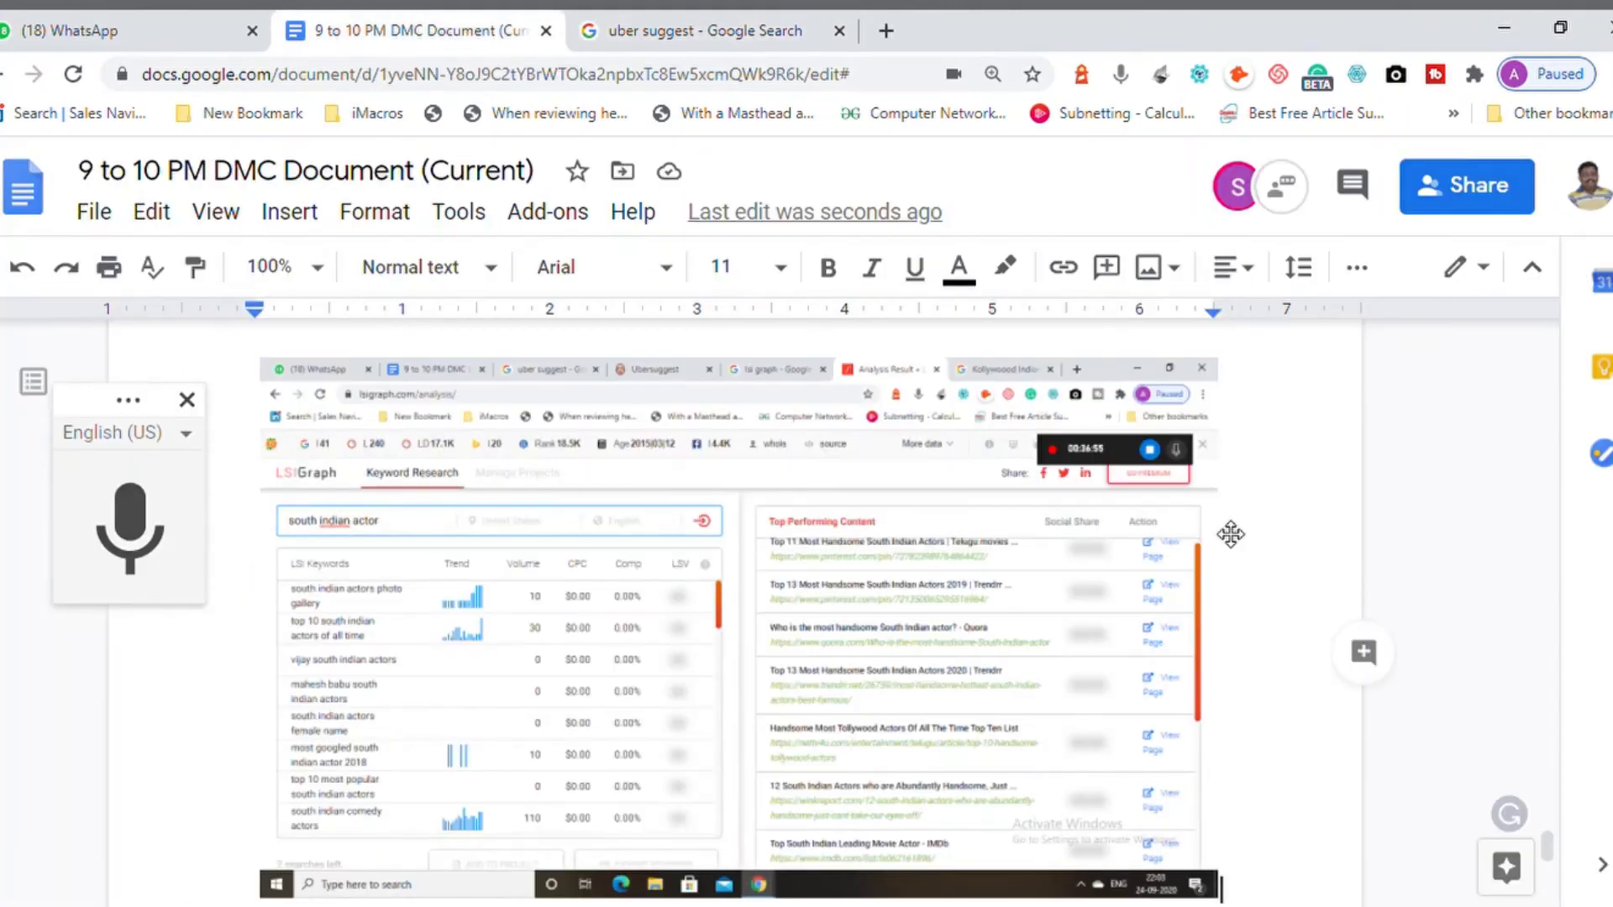
scroll(1231, 533, "down", 2)
key("Return")
key("Return")
key("Return")
key("Return")
key("Return")
key("Return")
key("Return")
key("Return")
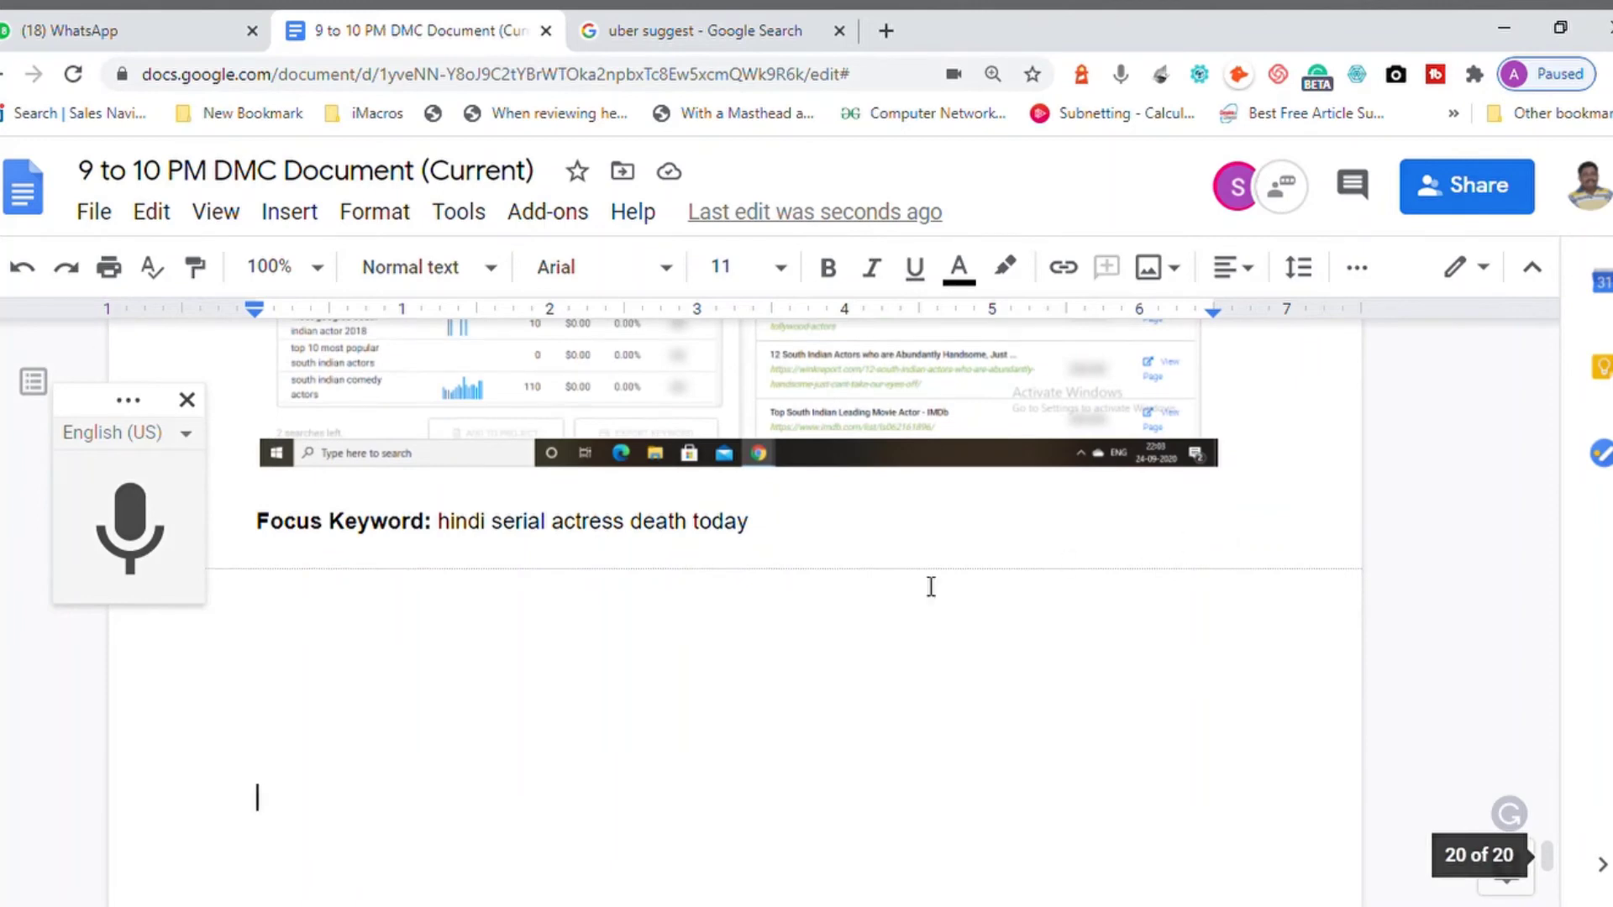
left_click(454, 527)
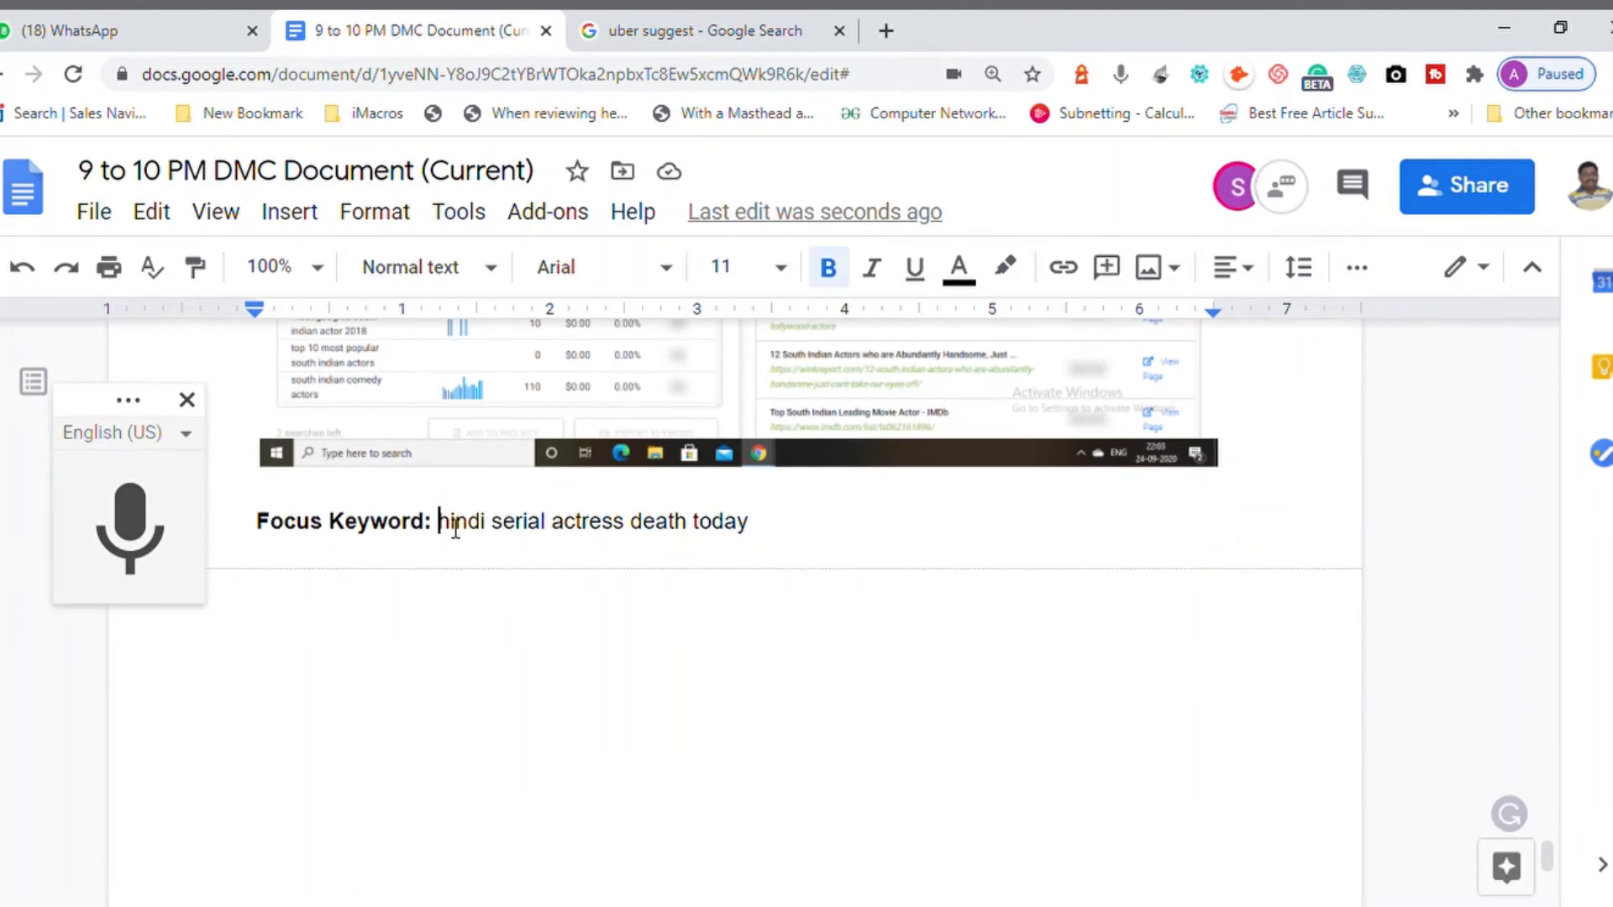
key("Left")
key("shift+End")
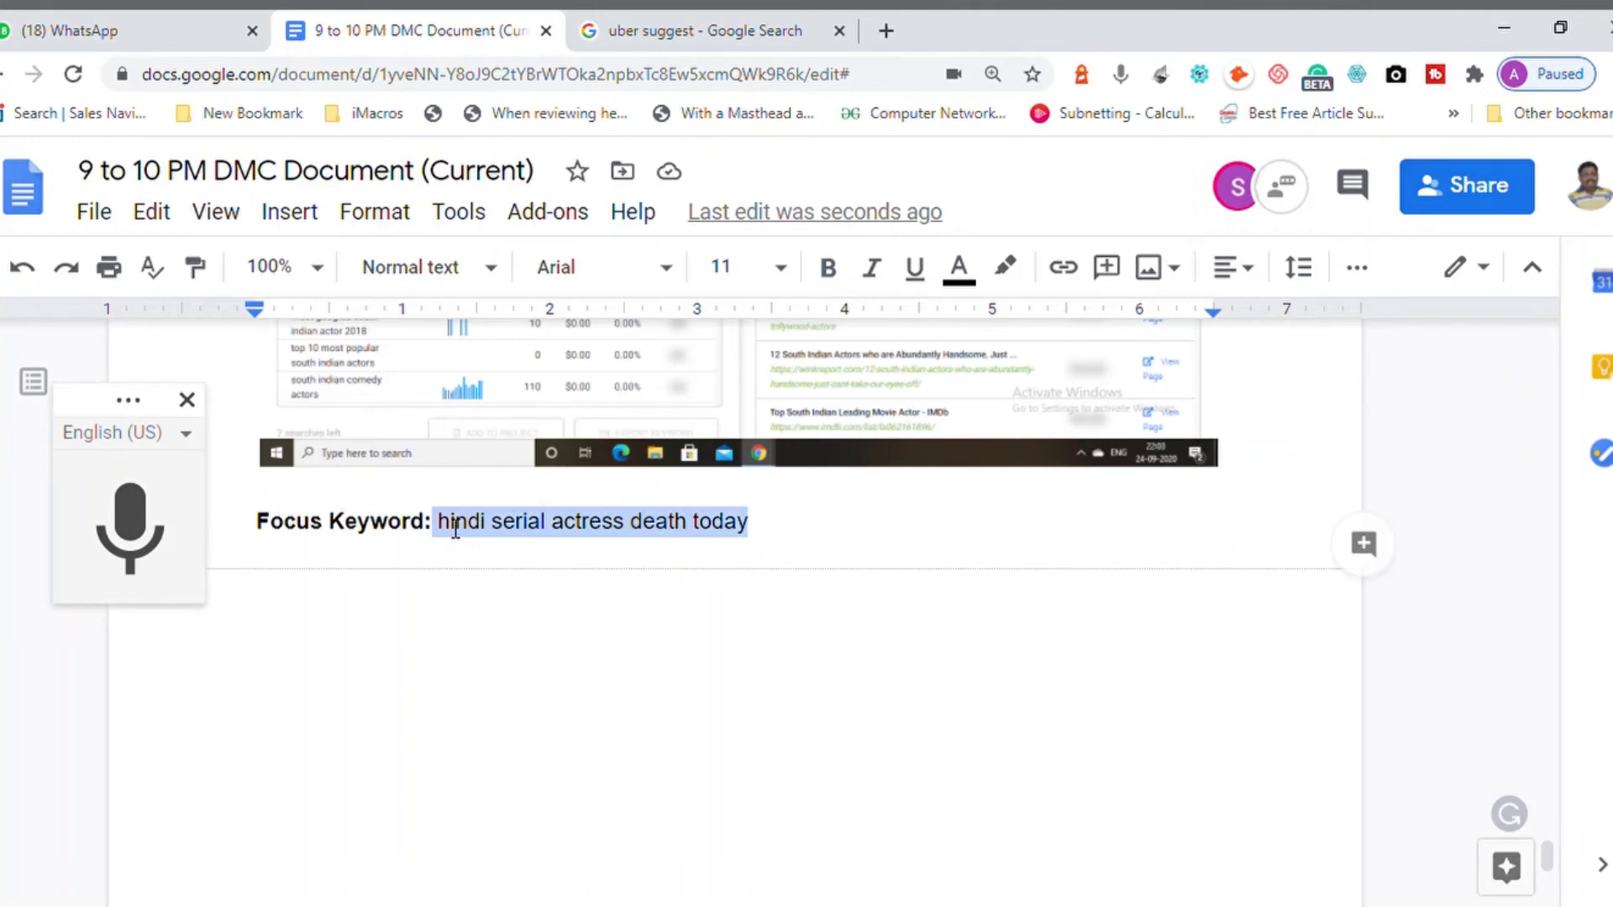
key("End")
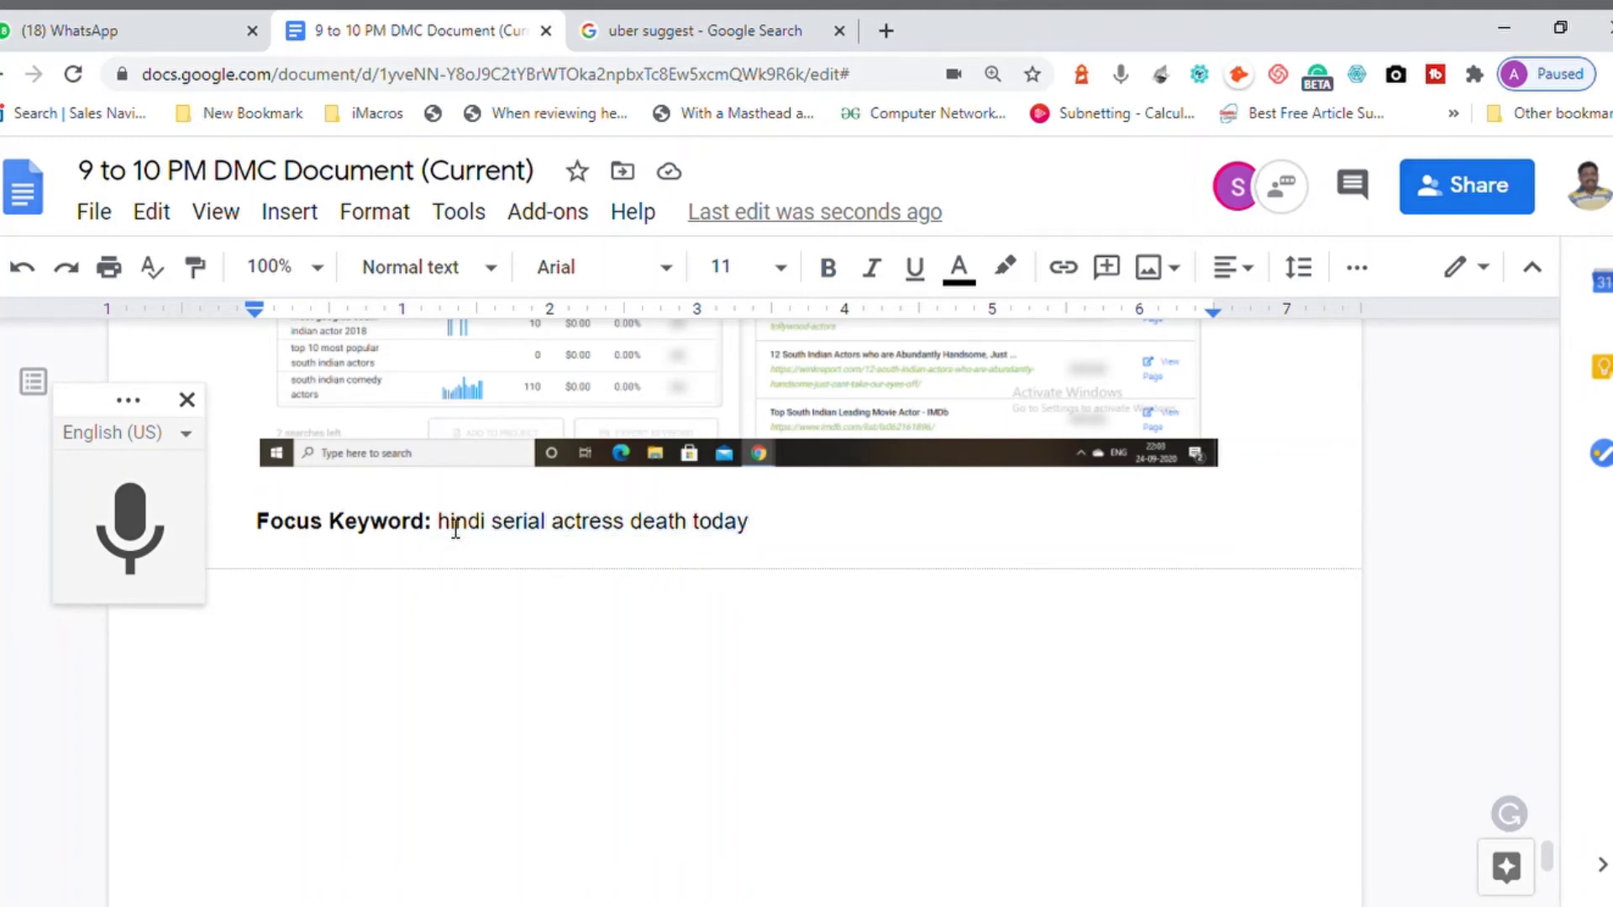
Add the phrase "Hindi Serial Actress" below the Focus Keyword line, leaving one blank line between them
key("Return")
key("Return")
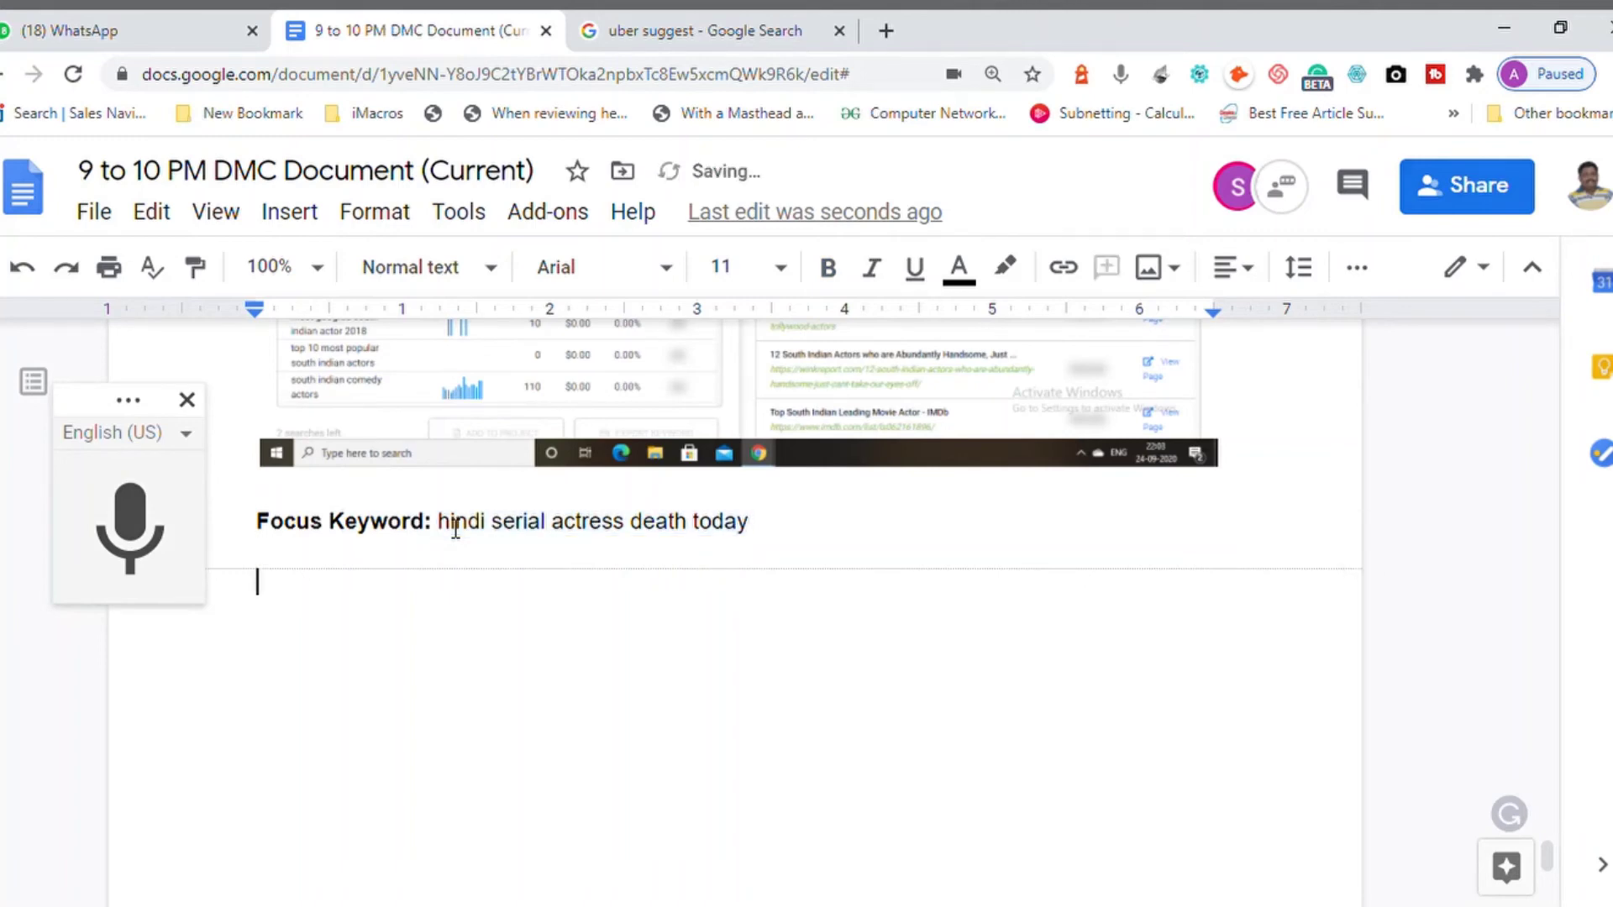
type("Hindi")
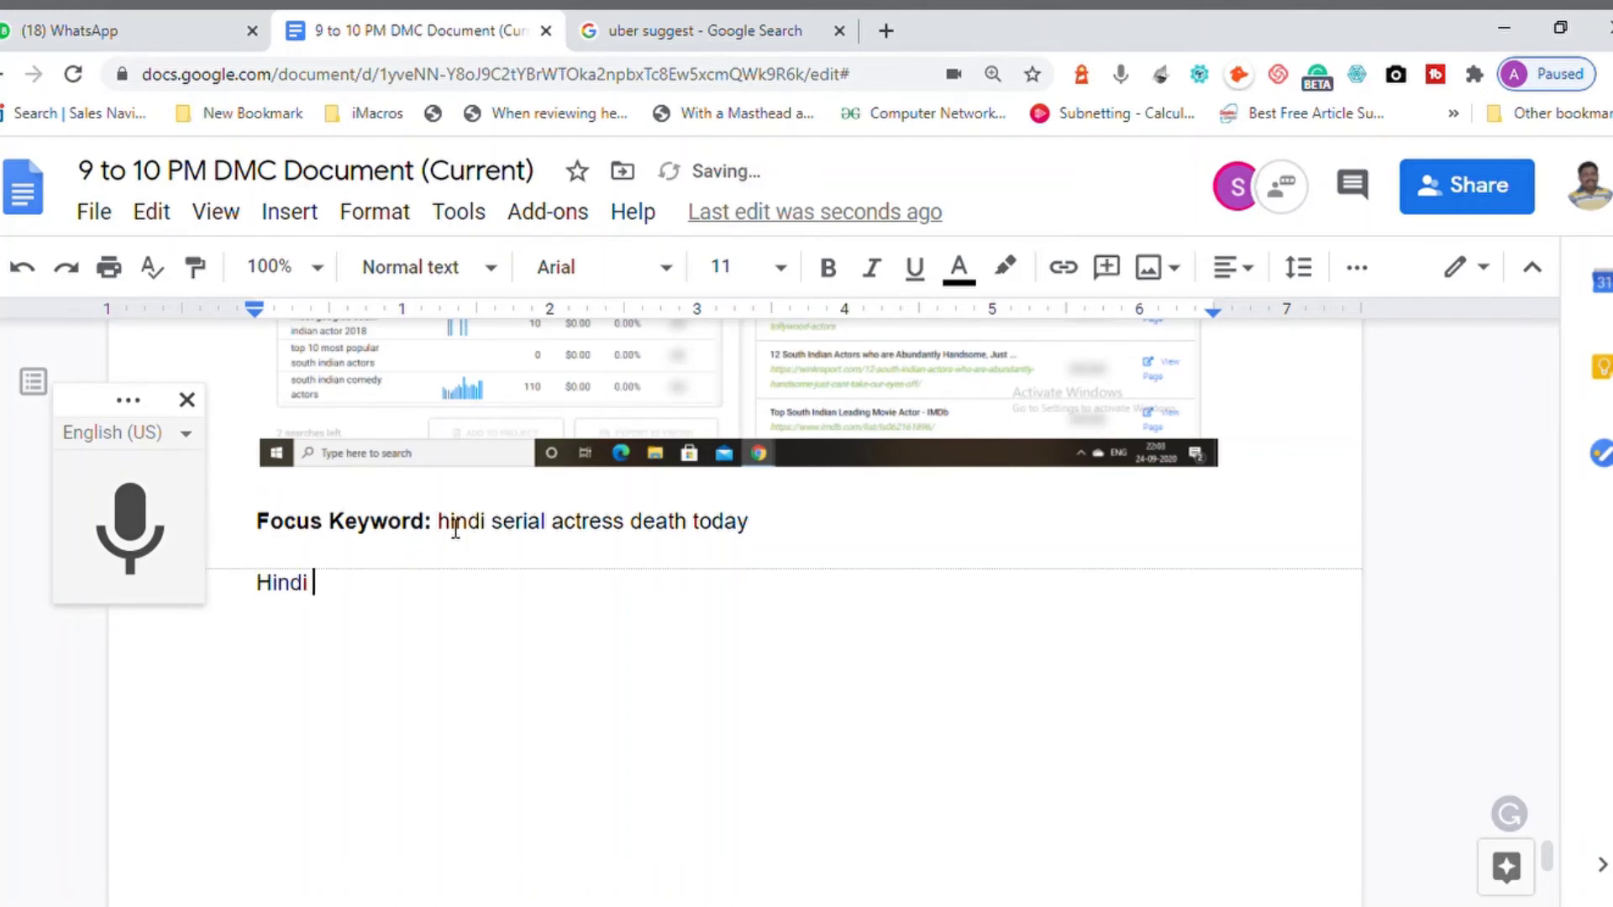
type(" Serial Actress")
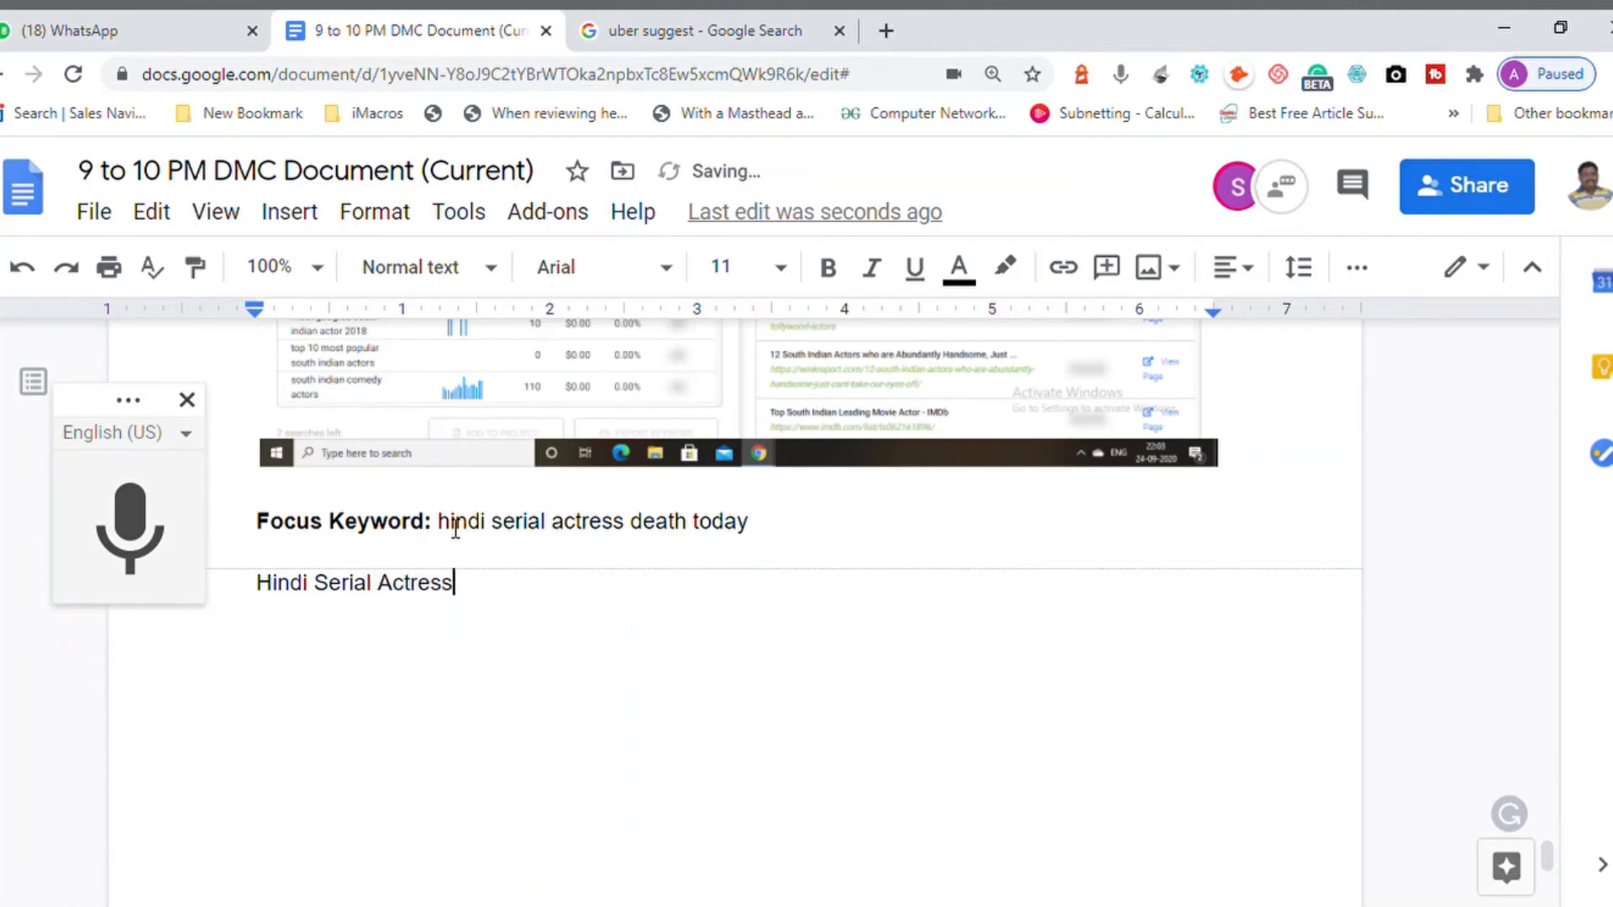
Duplicate "Hindi Serial Actress" on the next line and extend the copy to "Hindi Serial Actress death"
key("shift+Home")
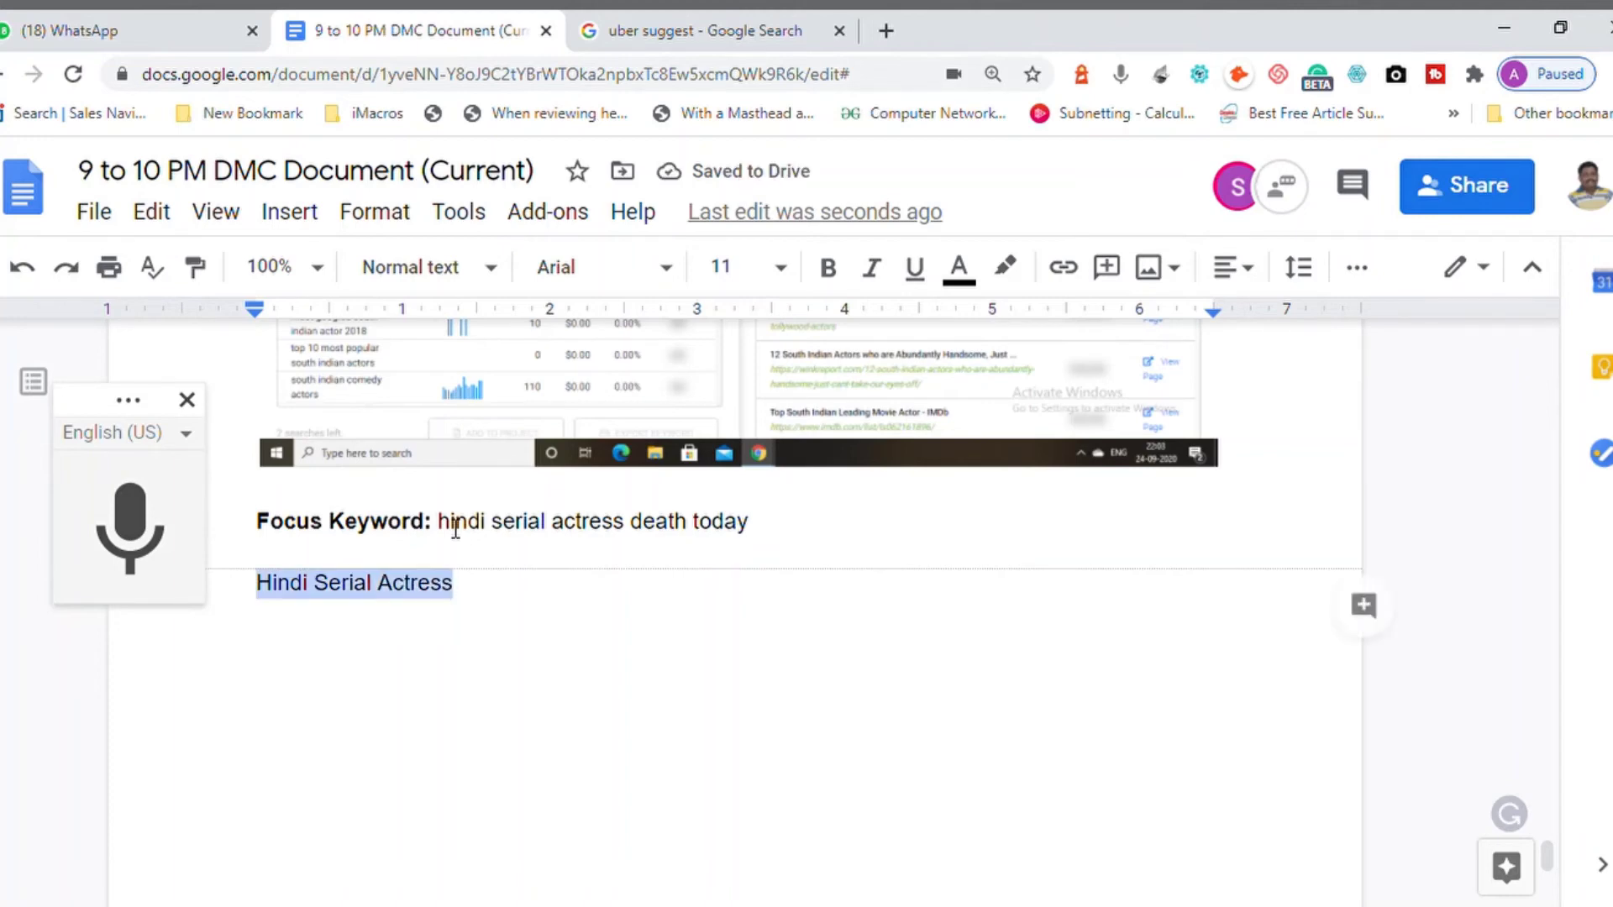
key("ctrl+c")
key("End")
key("Return")
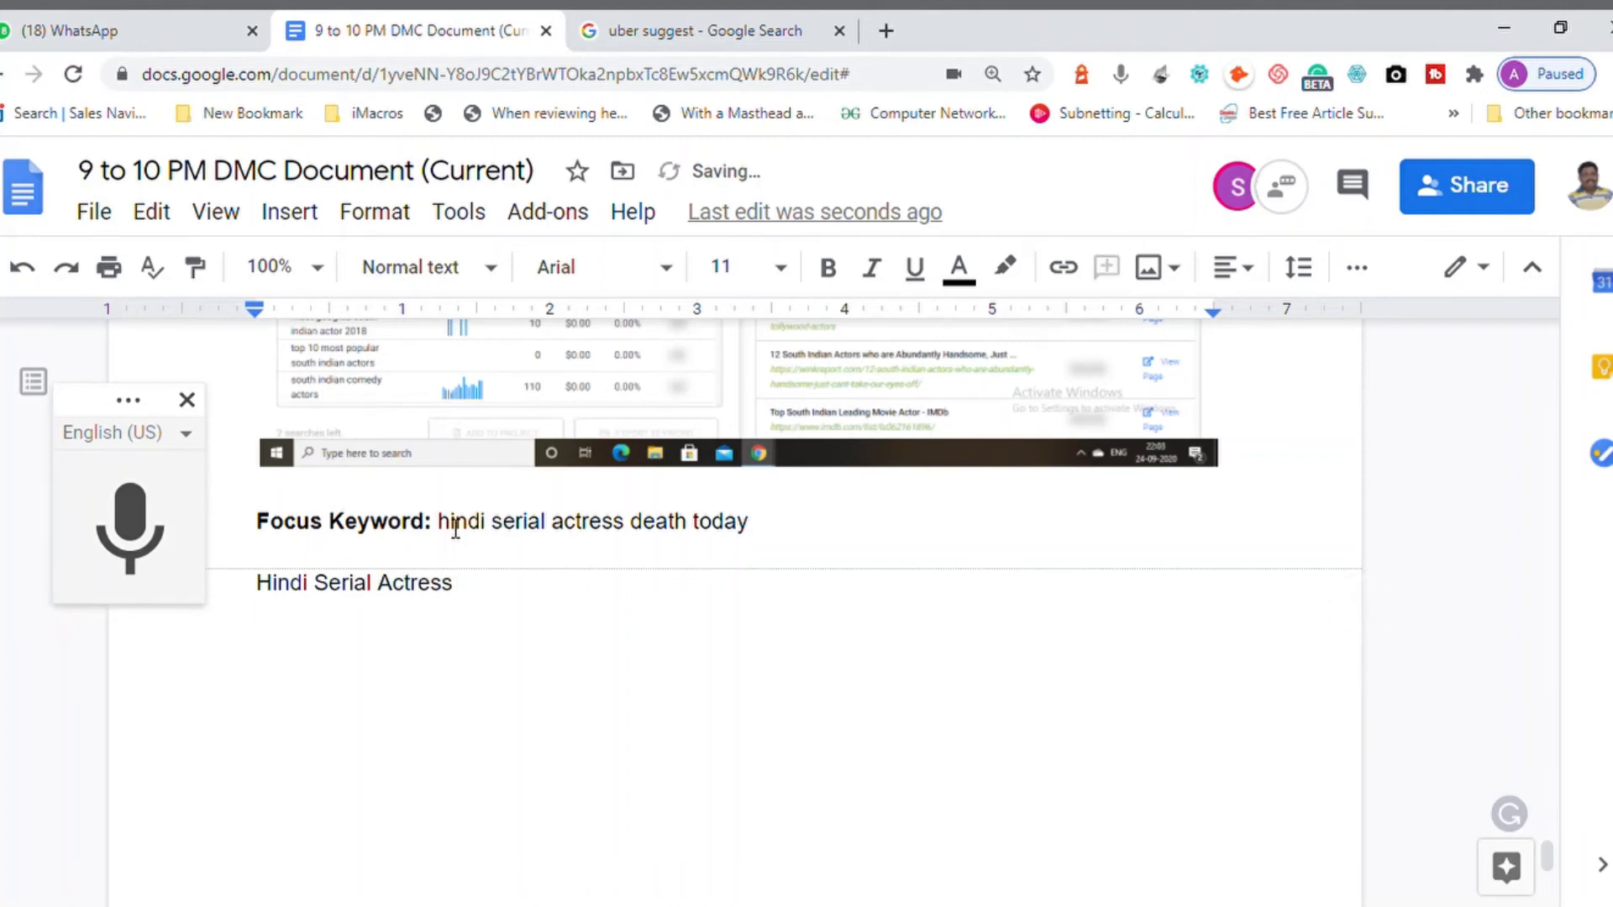
key("ctrl+v")
type("death")
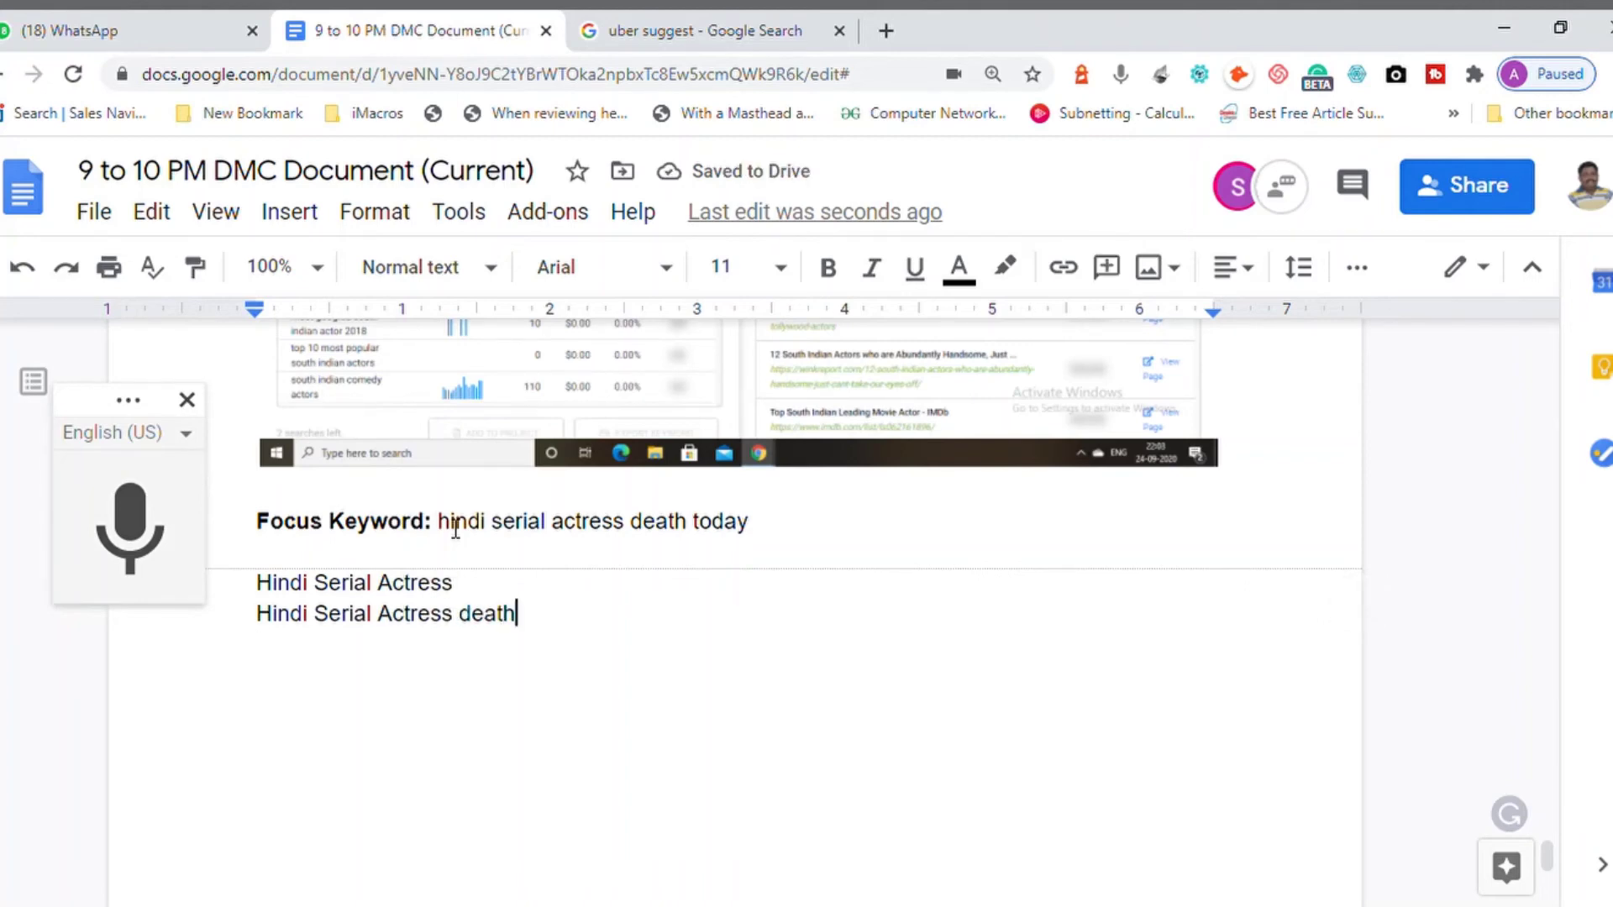
Insert a line reading "Serial Actress" above "Hindi Serial Actress", using a copy of that phrase without "Hindi"
key("Up")
key("Home")
key("Return")
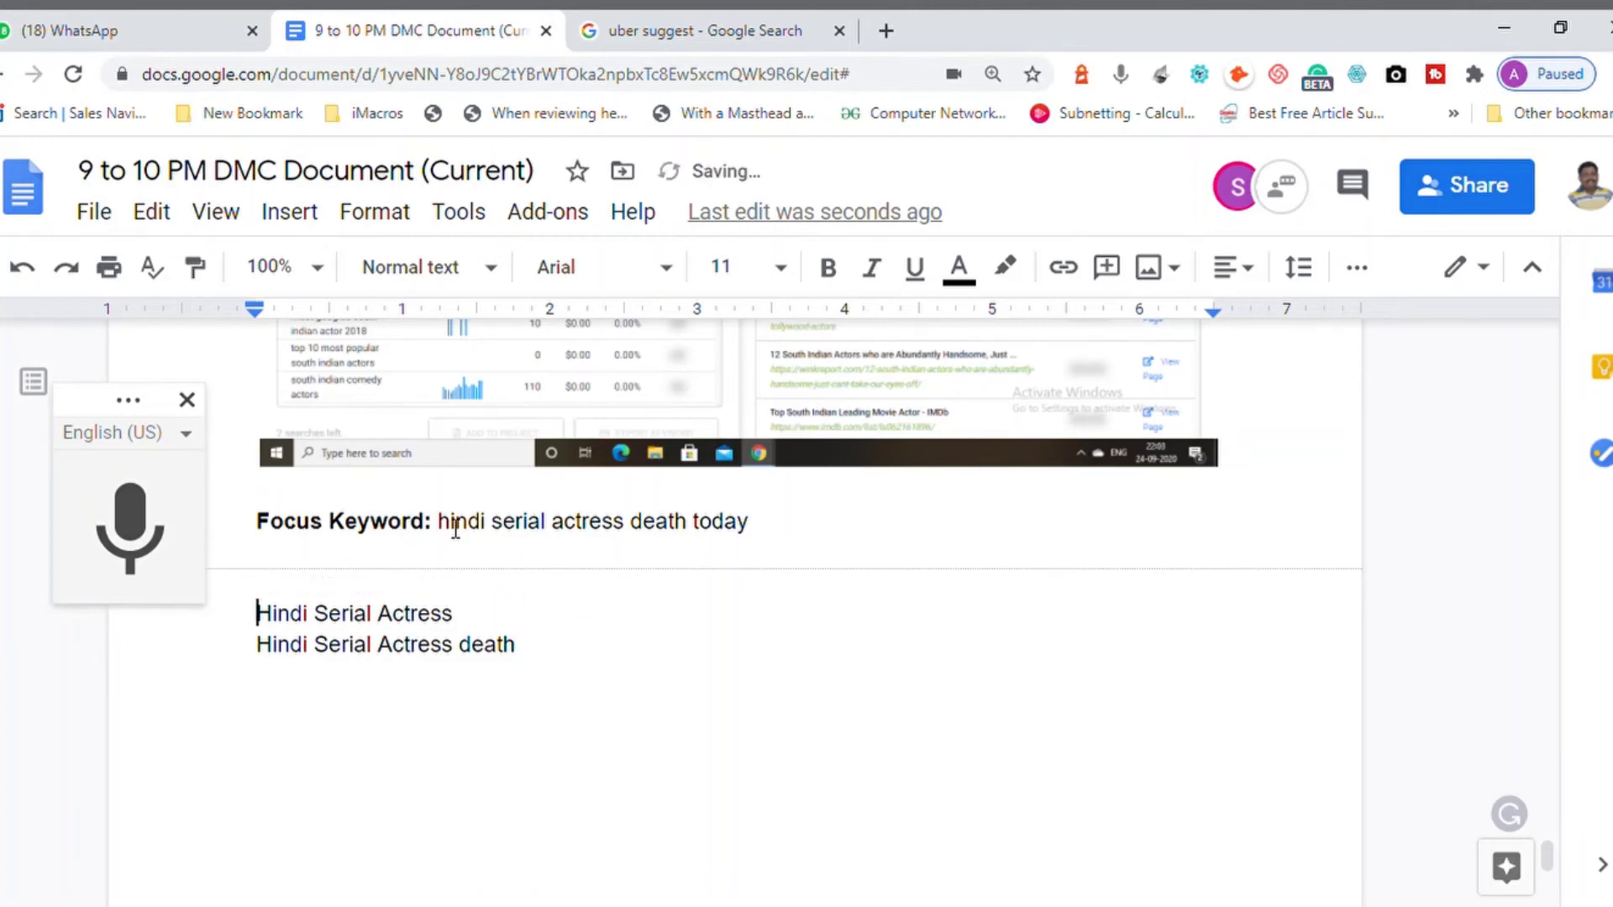
type("Se")
key("BackSpace")
key("BackSpace")
key("ctrl+v")
key("Home")
key("Delete")
key("Delete")
key("Delete")
key("Delete")
key("Delete")
key("Delete")
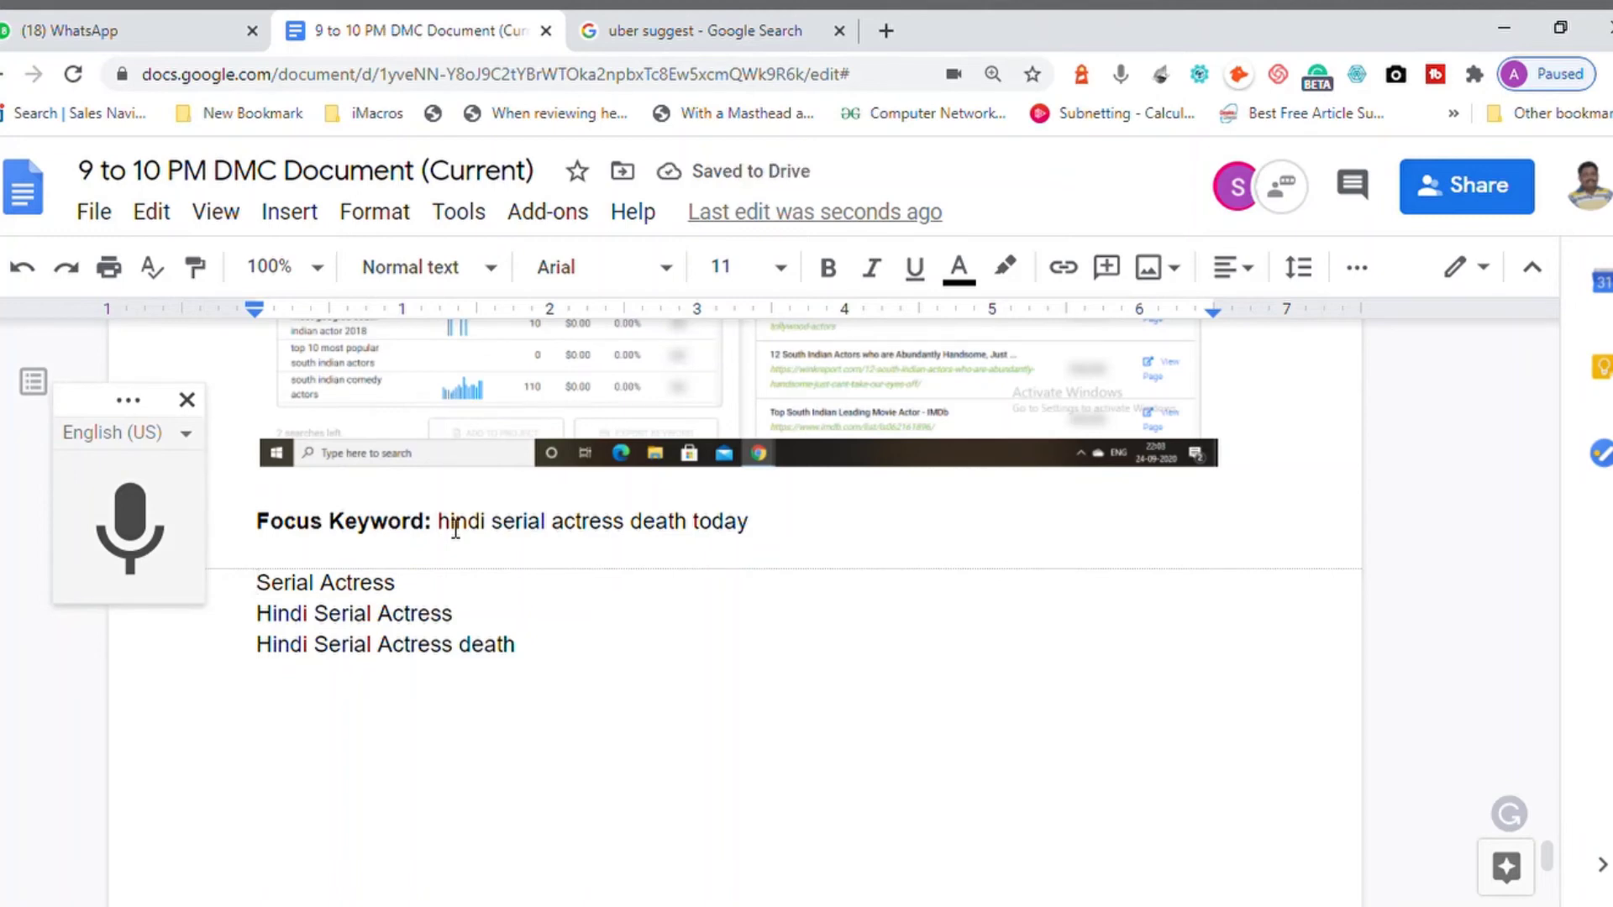
Compare the shorter phrases in the list with the full focus keyword "hindi serial actress death today"
key("shift+Down")
key("shift+Down")
key("shift+Down")
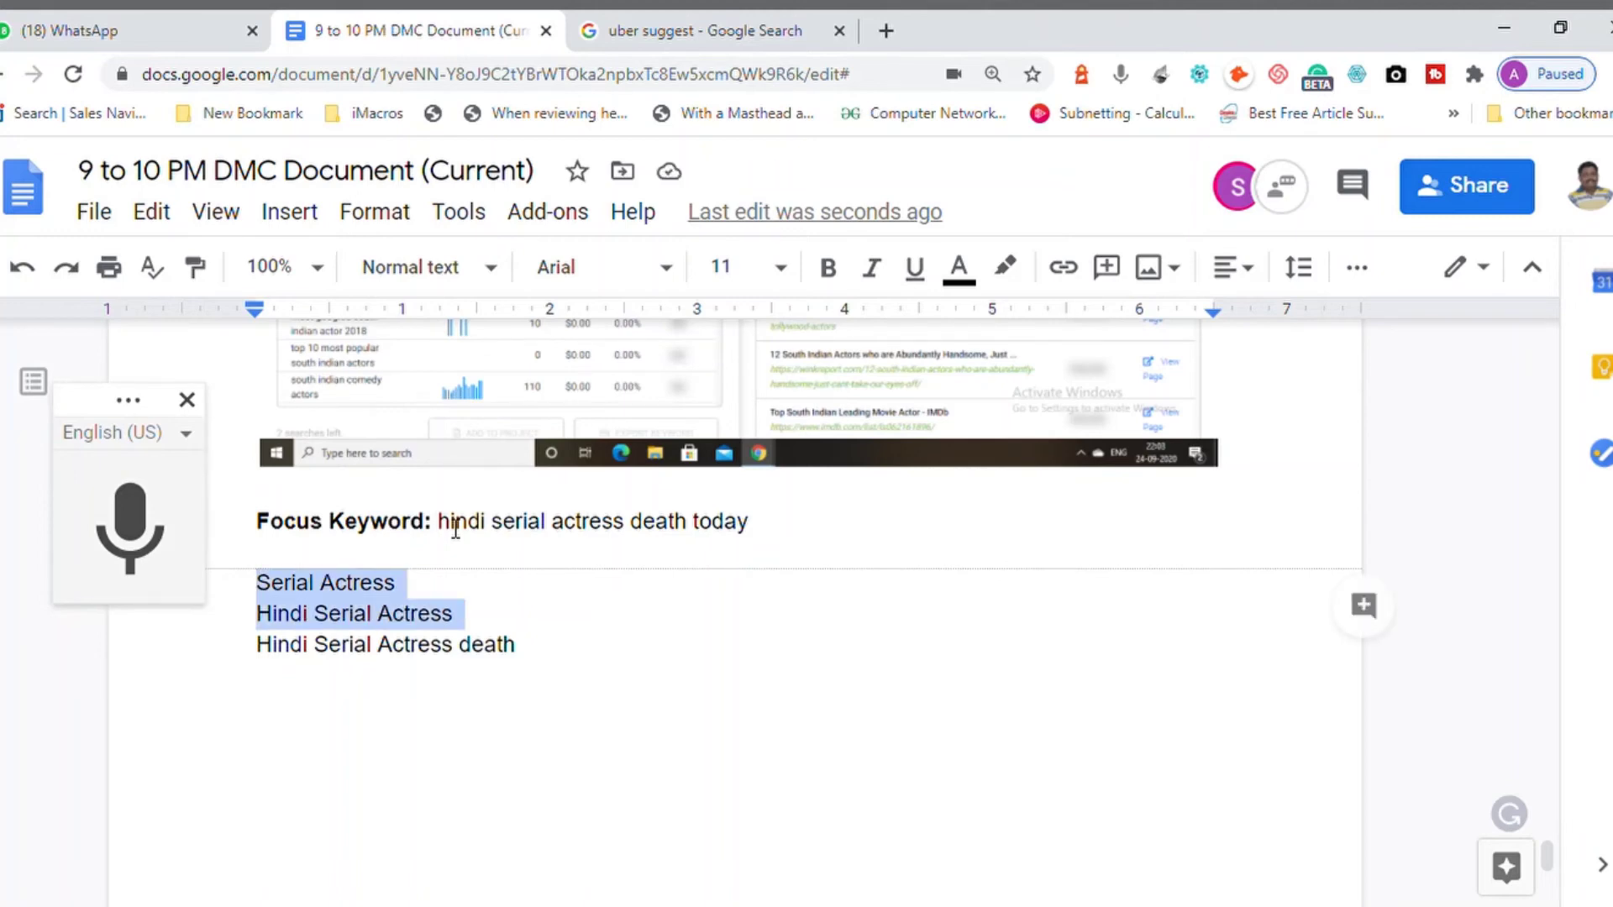
key("Up")
key("Up")
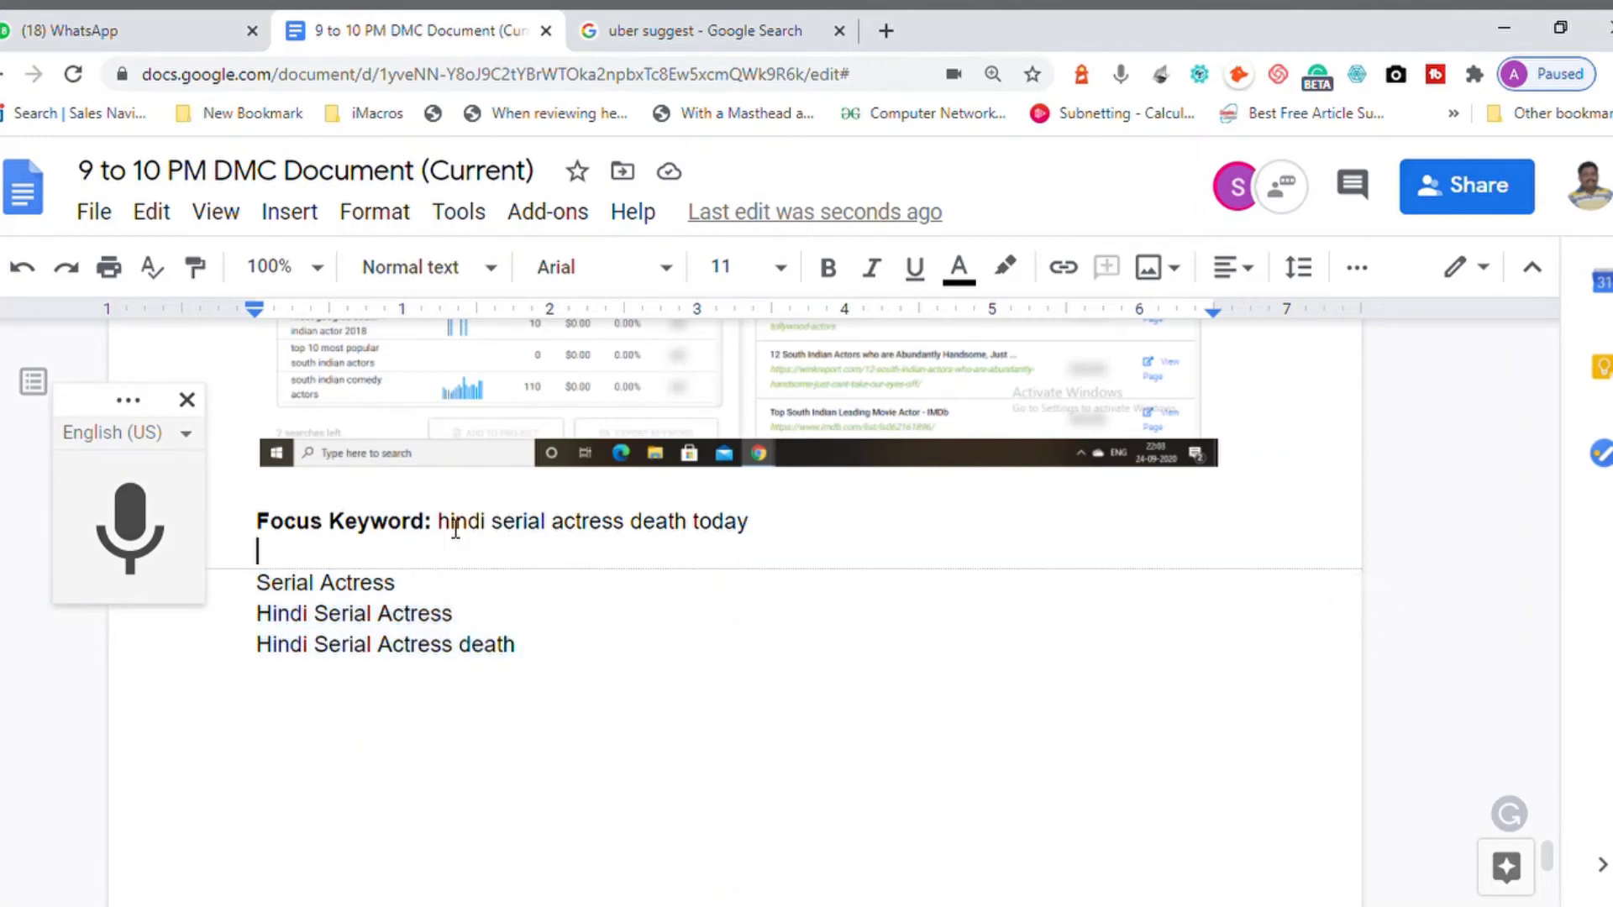
key("End")
key("ctrl+shift+Left")
key("ctrl+shift+Left")
key("shift+Left")
key("shift+Left")
key("shift+Left")
key("shift+Left")
key("shift+Left")
key("shift+Left")
key("shift+Left")
key("shift+Left")
key("shift+Left")
key("shift+Left")
key("shift+Left")
key("shift+Left")
key("shift+Left")
key("shift+Left")
key("shift+Left")
key("shift+Left")
key("shift+Left")
key("shift+Left")
key("shift+Left")
key("shift+Left")
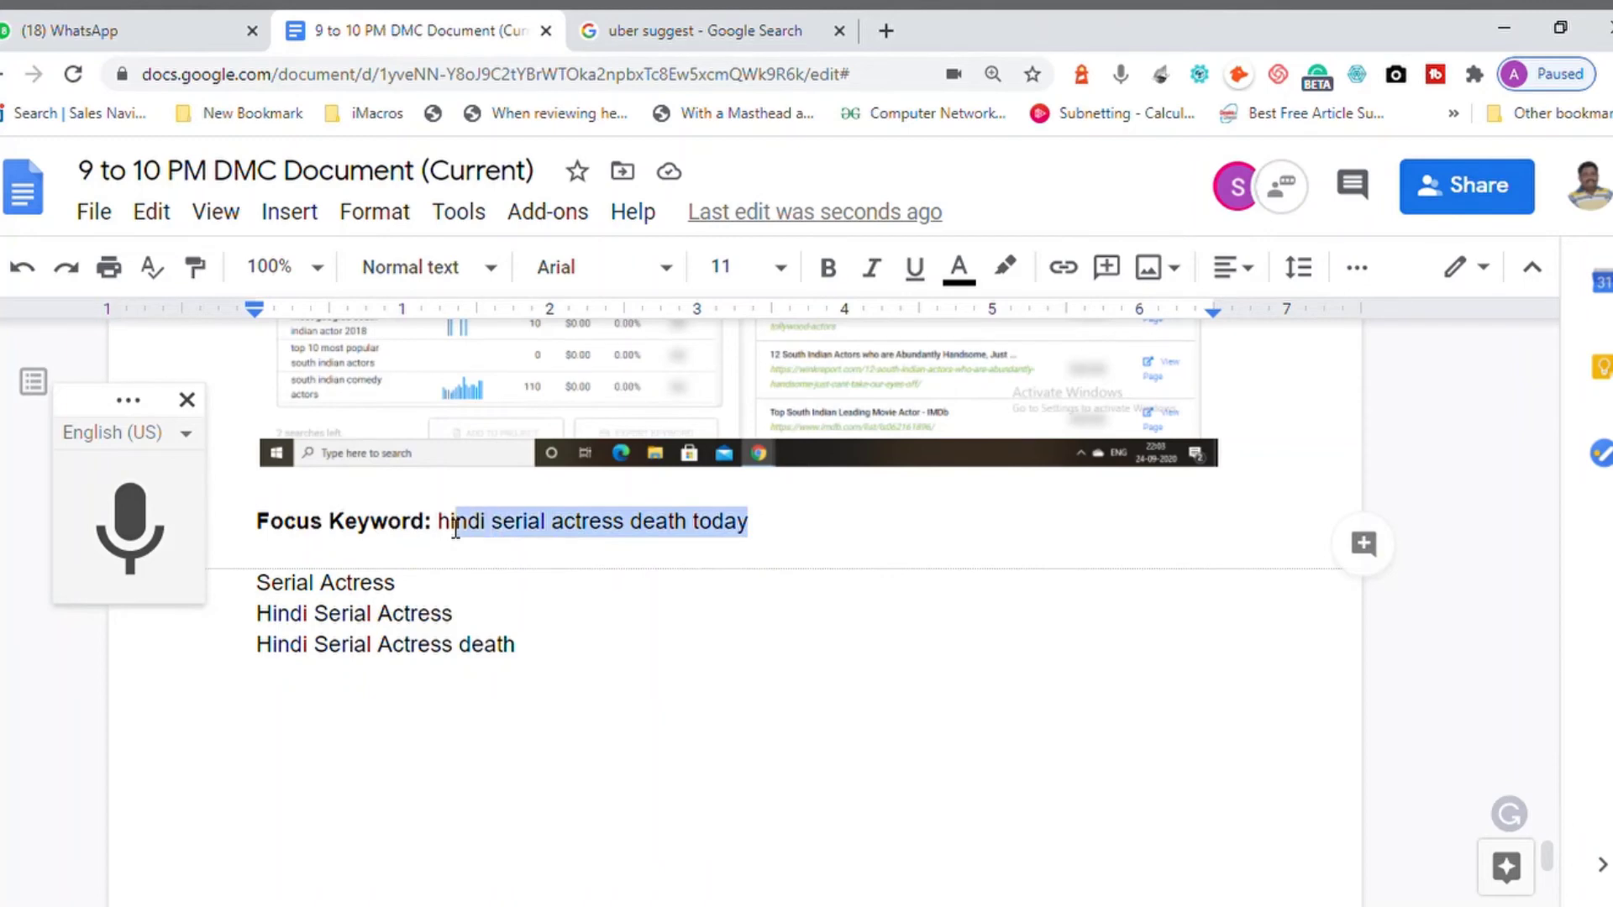
key("Up")
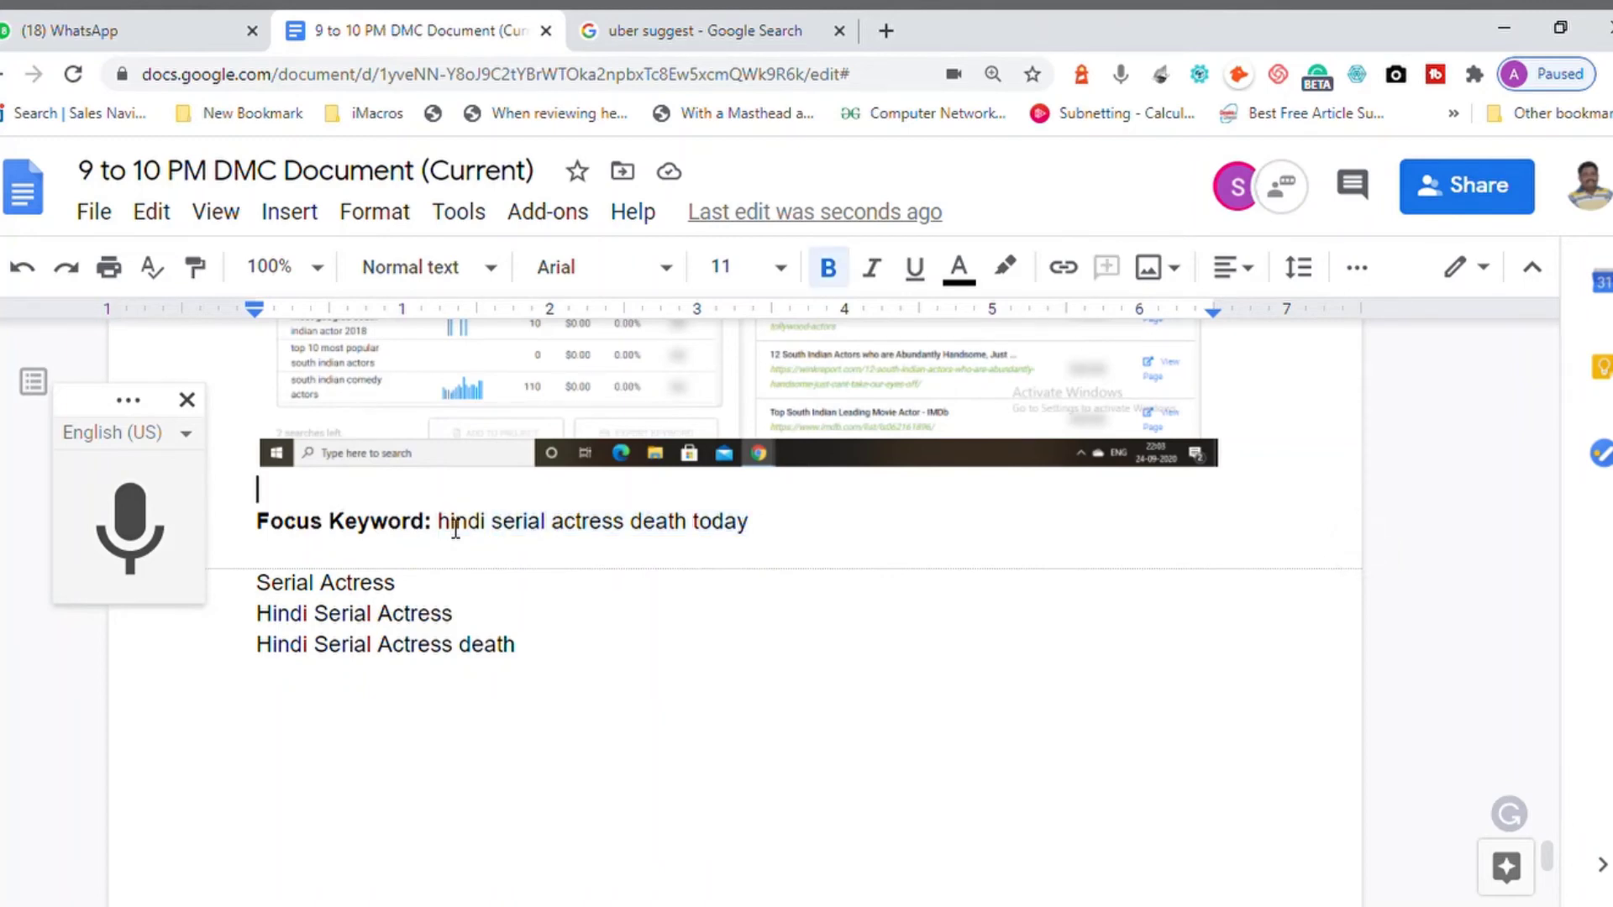
Review "Serial Actress", "Hindi Serial Actress" and "Hindi Serial Actress death" individually and as a group
key("Down")
key("Down")
key("Down")
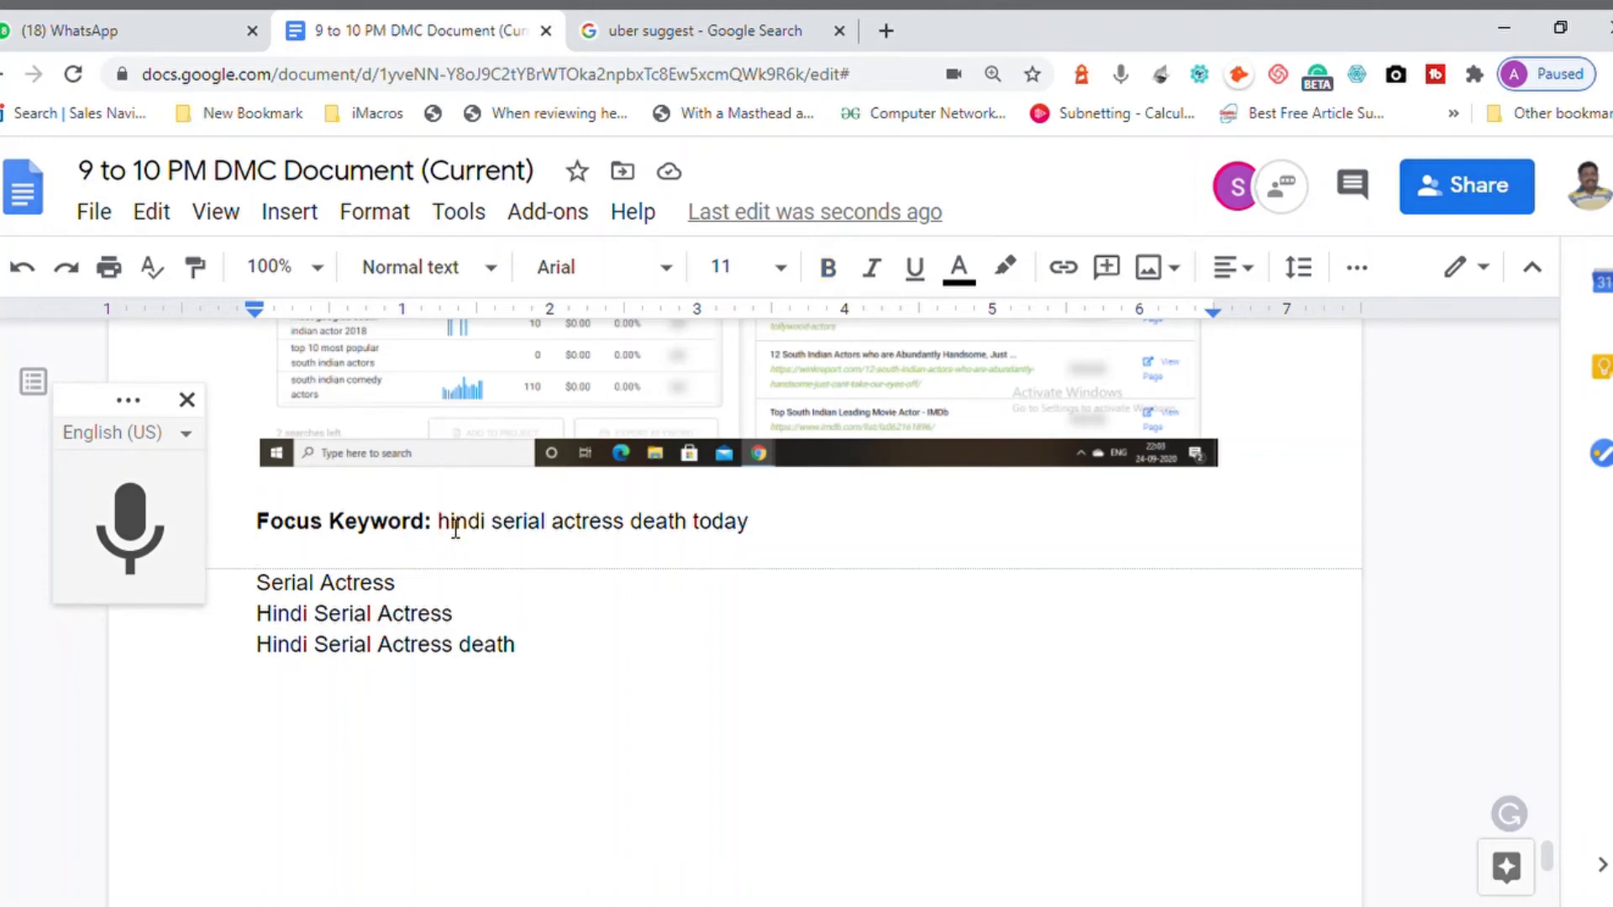
key("shift+Home")
key("Down")
key("Home")
key("shift+End")
key("Down")
key("Home")
key("shift+End")
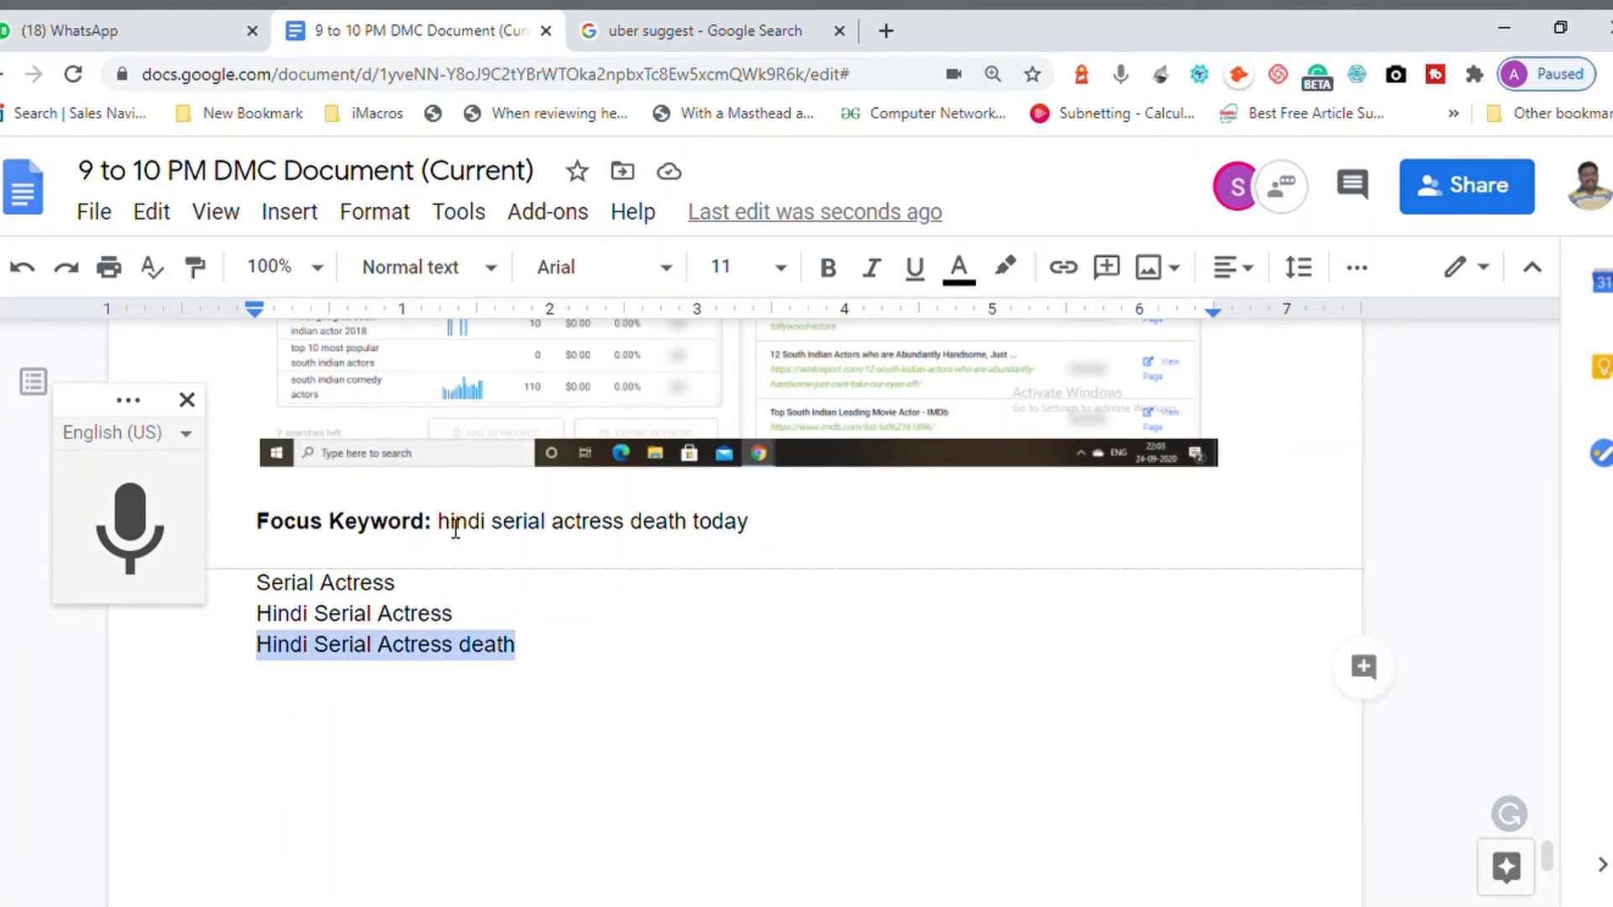
key("Up")
key("Home")
key("Up")
key("shift+Down")
key("shift+Down")
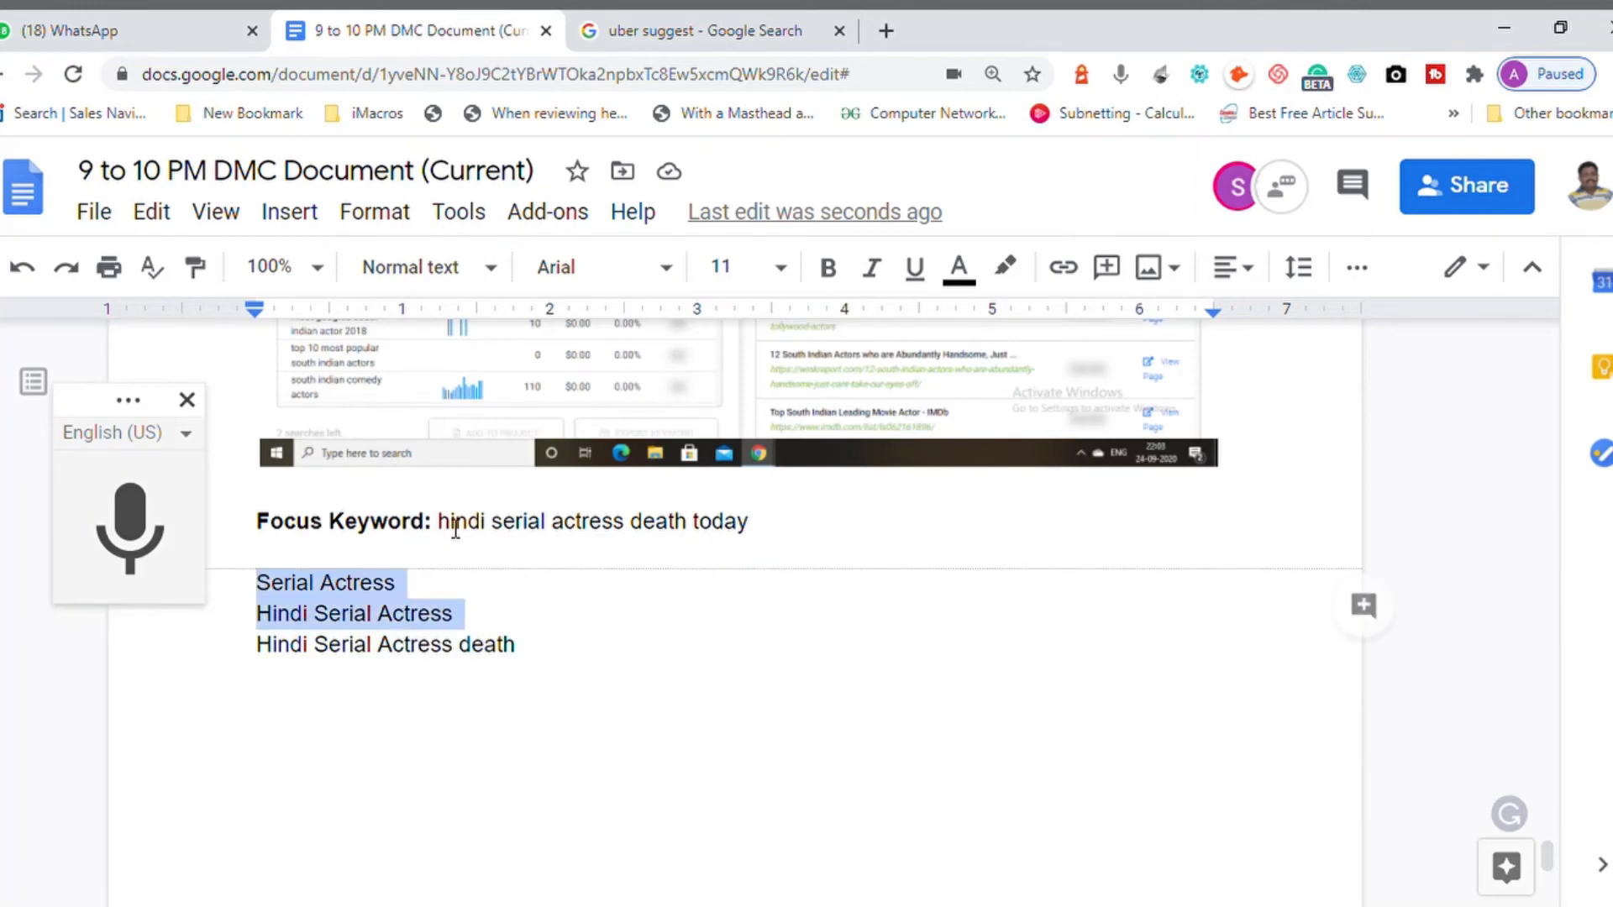
key("shift+Down")
key("Up")
key("Up")
key("Down")
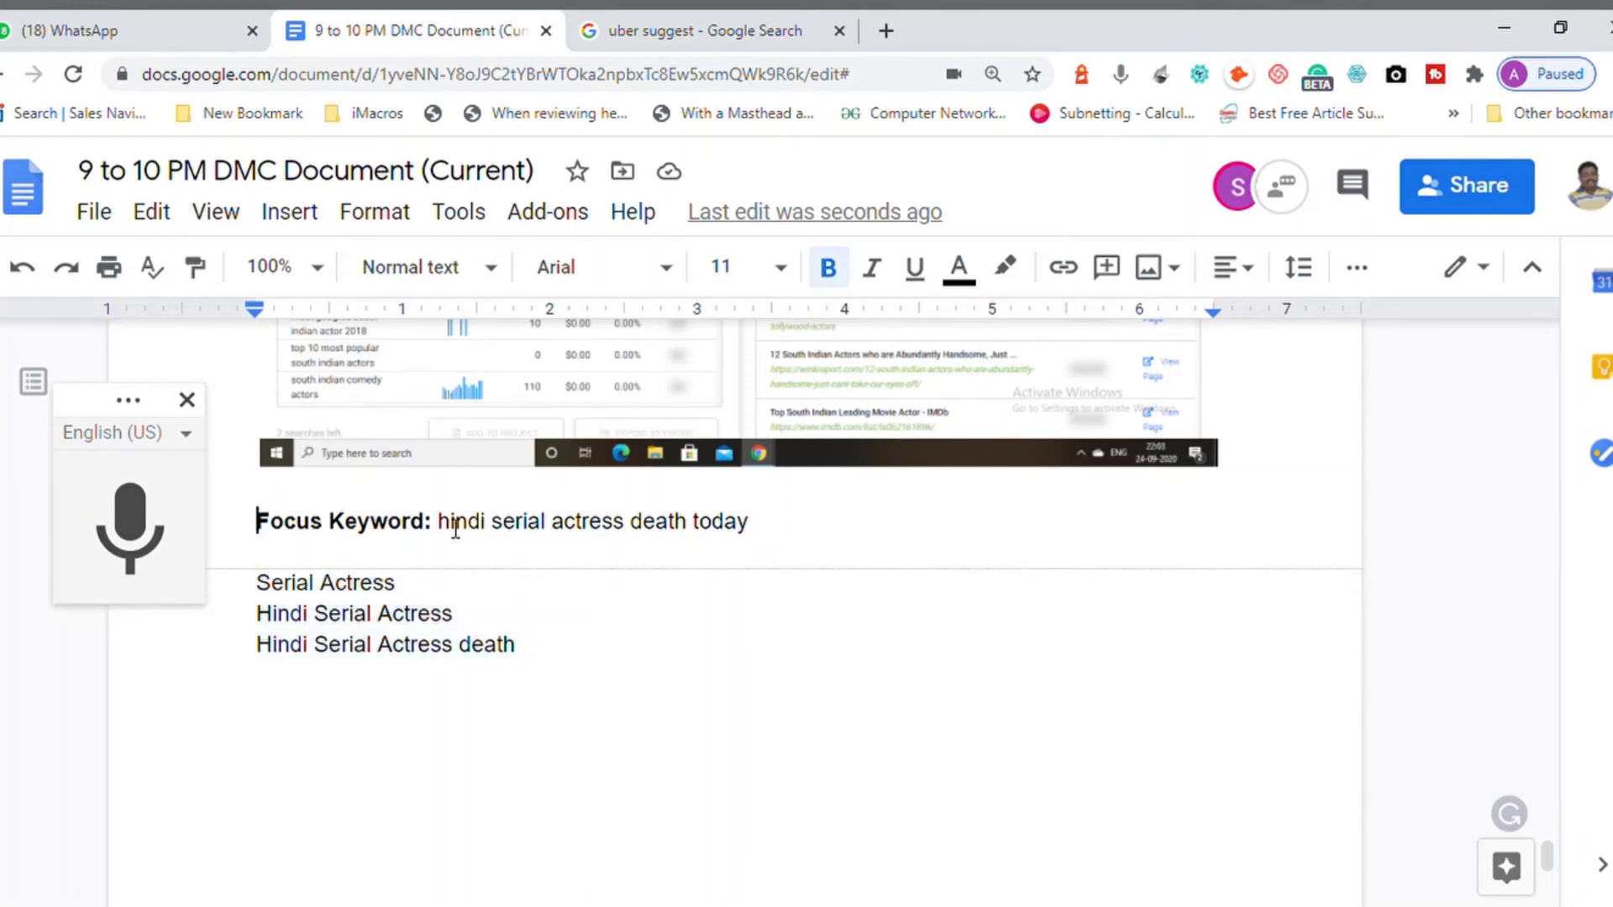
Review the complete phrase "hindi serial actress death today" in the Focus Keyword line
key("End")
key("shift+Left")
key("shift+Left")
key("shift+Left")
key("shift+Left")
key("shift+Left")
key("shift+Left")
key("shift+Left")
key("shift+Left")
key("shift+Left")
key("shift+Left")
key("shift+Left")
key("shift+Left")
key("shift+Left")
key("shift+Left")
key("shift+Left")
key("shift+Left")
key("shift+Left")
key("shift+Left")
key("shift+Left")
key("shift+Left")
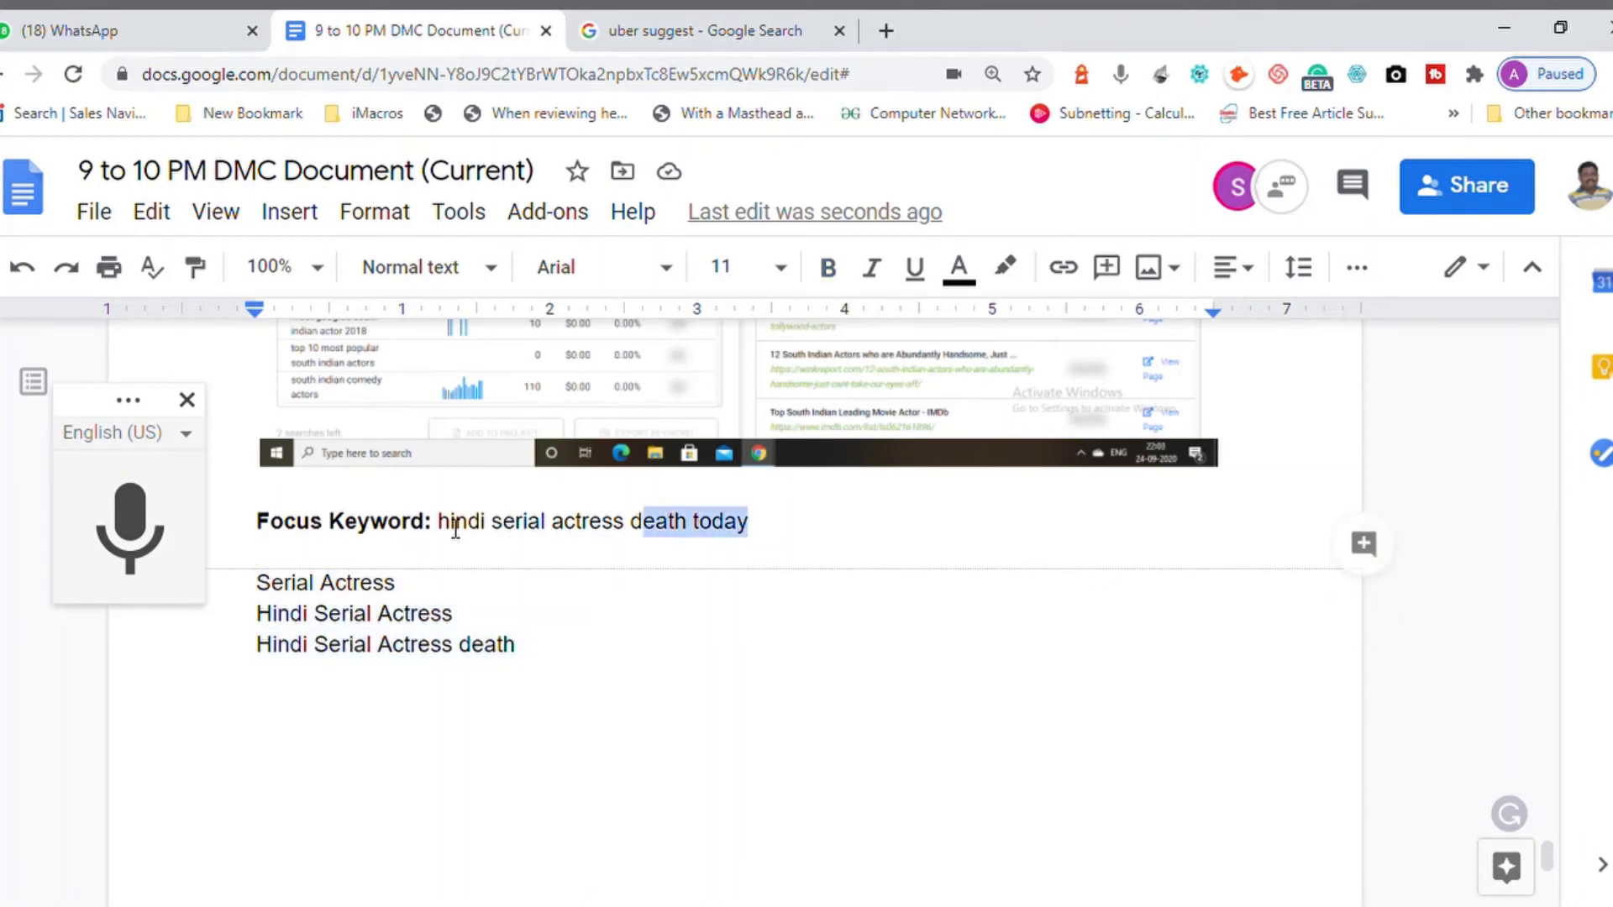
key("shift+Left")
key("shift+Left")
key("shift+Left")
key("shift+Left")
key("shift+Left")
key("shift+Left")
key("shift+Left")
key("shift+Left")
key("shift+Left")
key("shift+Left")
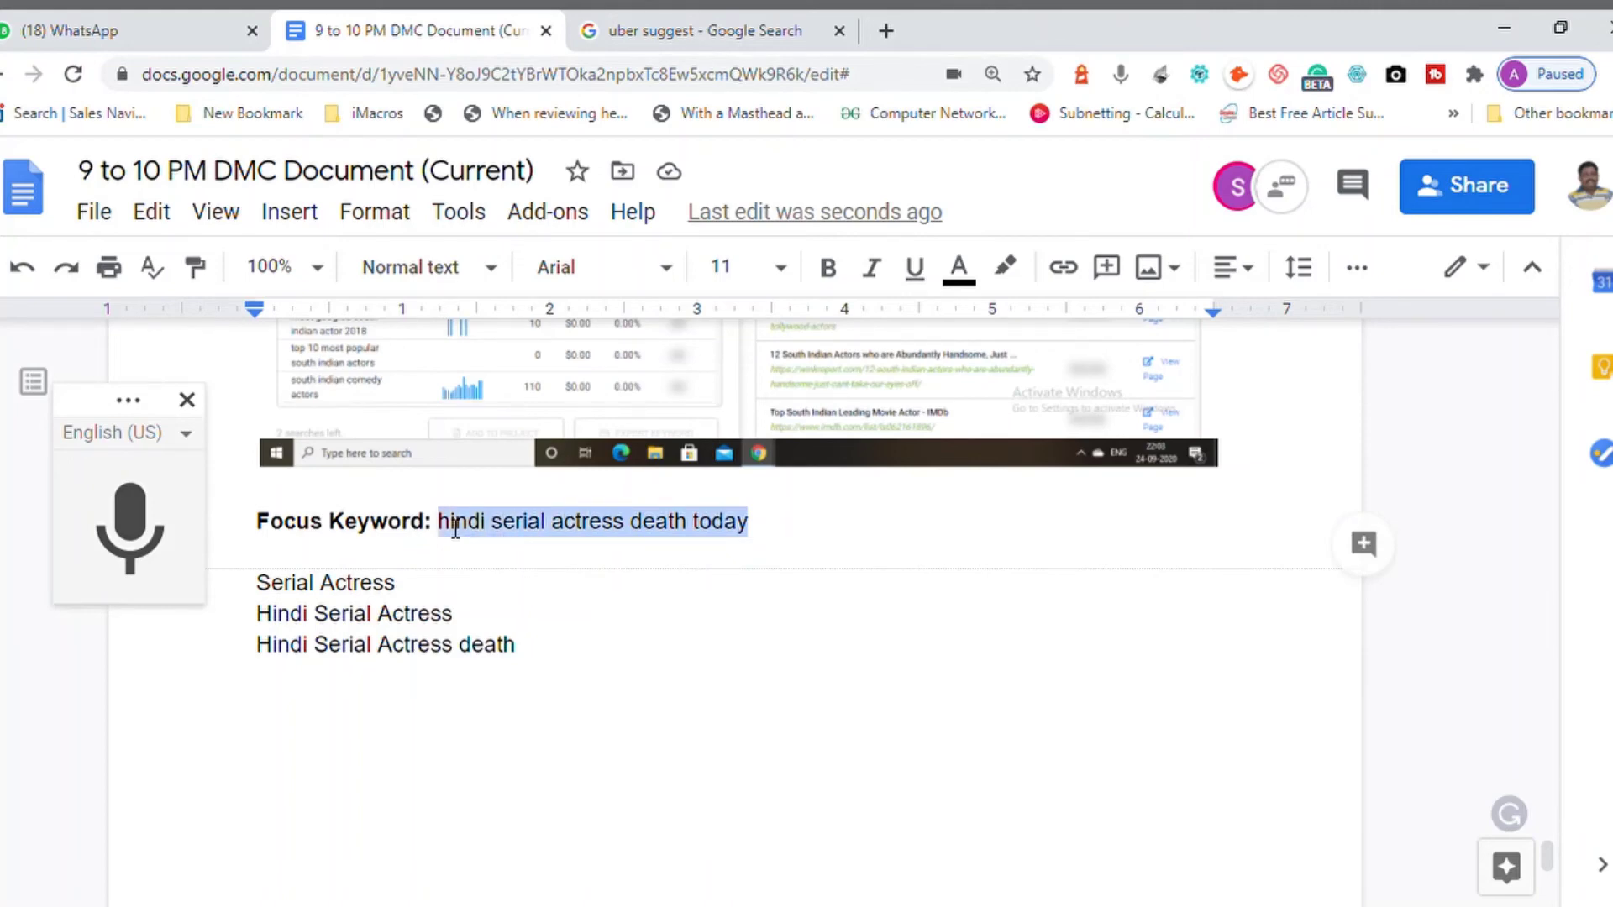
Add the lines "500 to 1000 words length" and "Unique" below the keyword phrase list, separated by a blank line
key("Down")
key("Down")
key("Down")
key("Down")
key("Down")
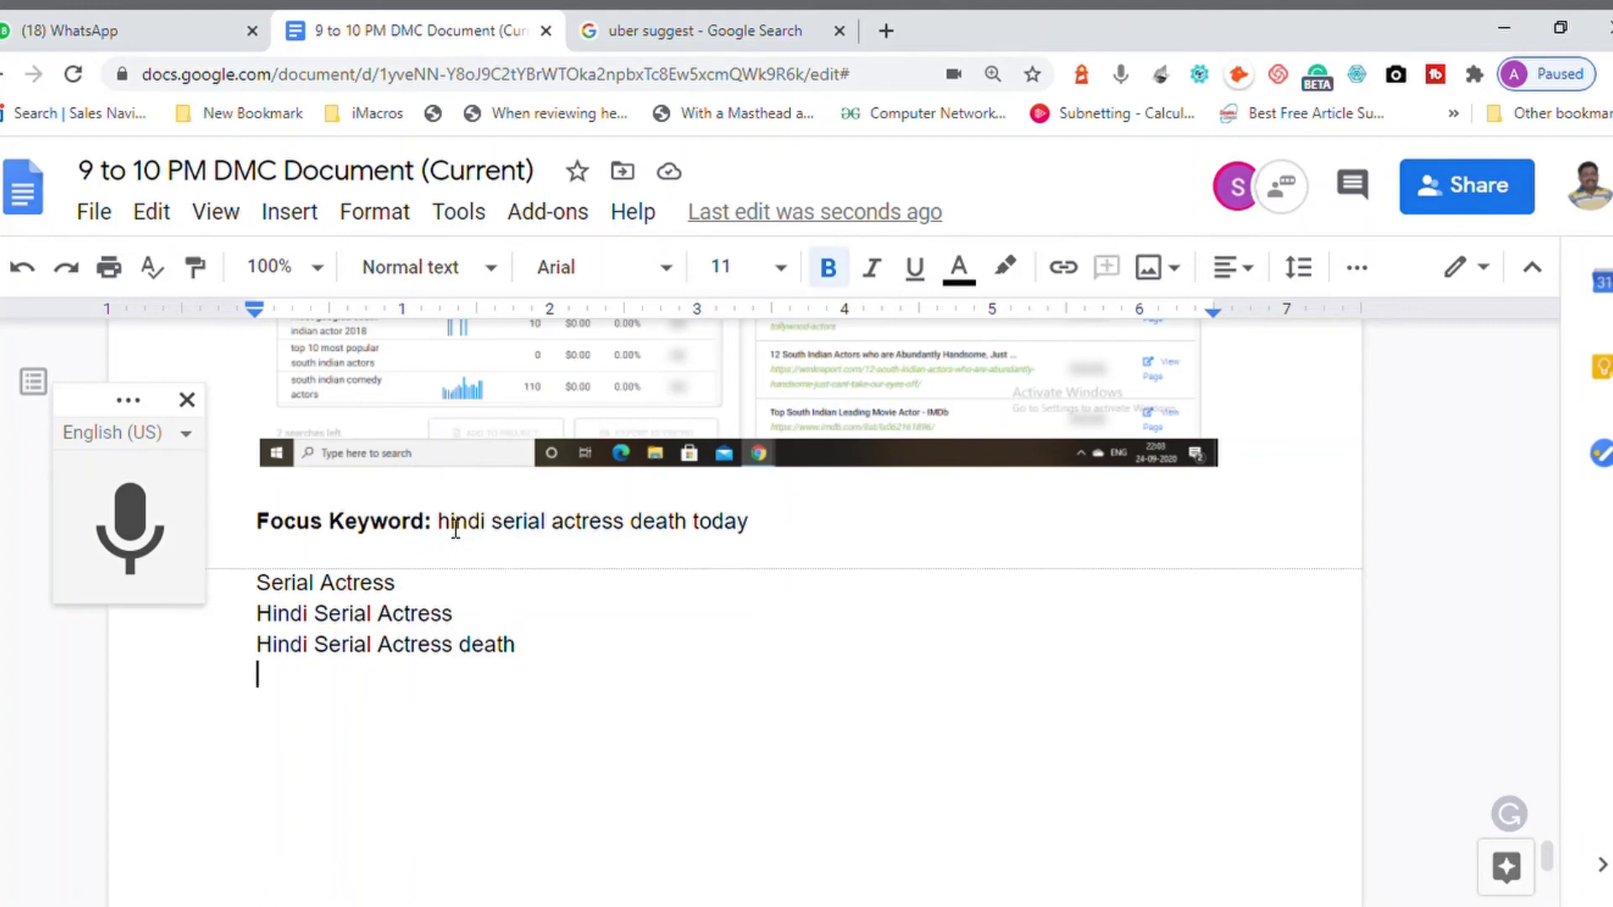
key("Return")
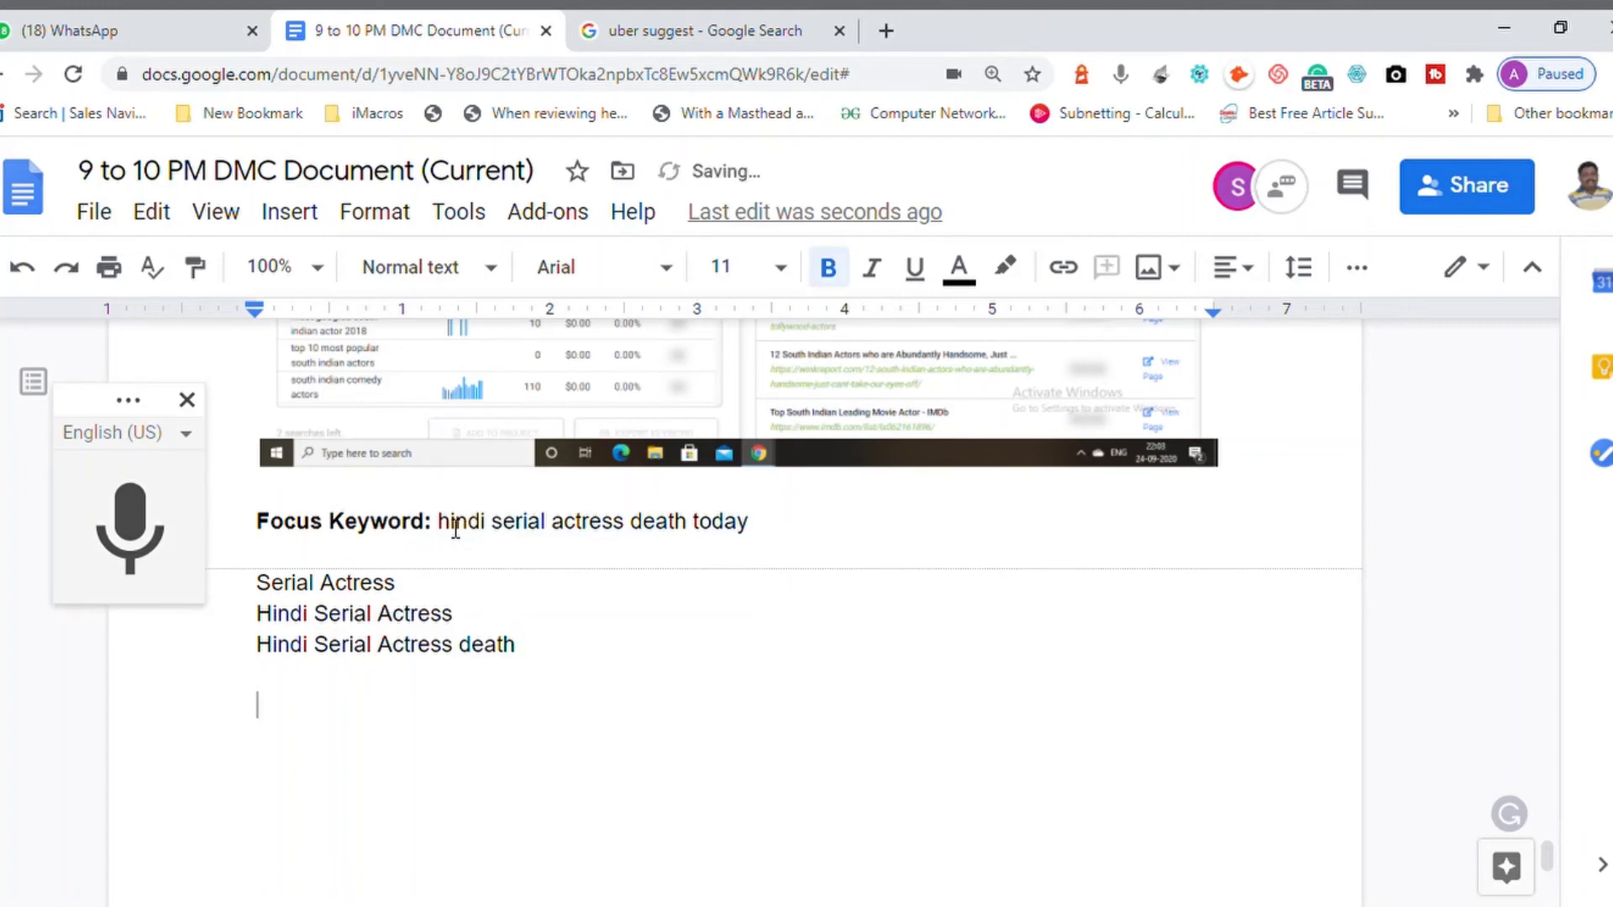
type("500 t")
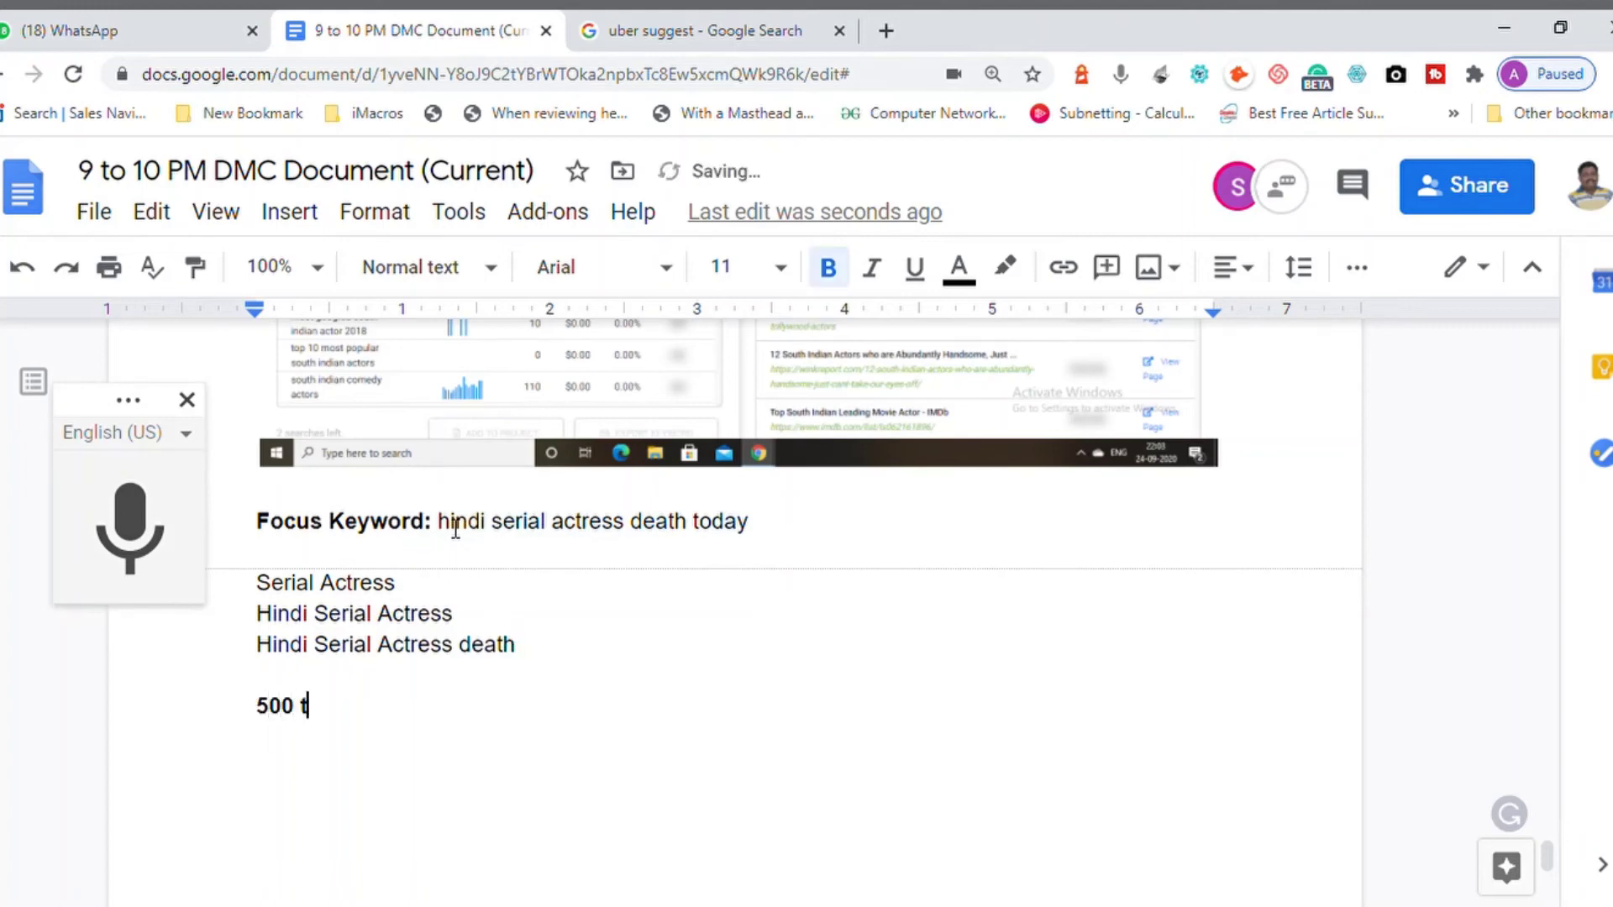
type("o 1000 words ")
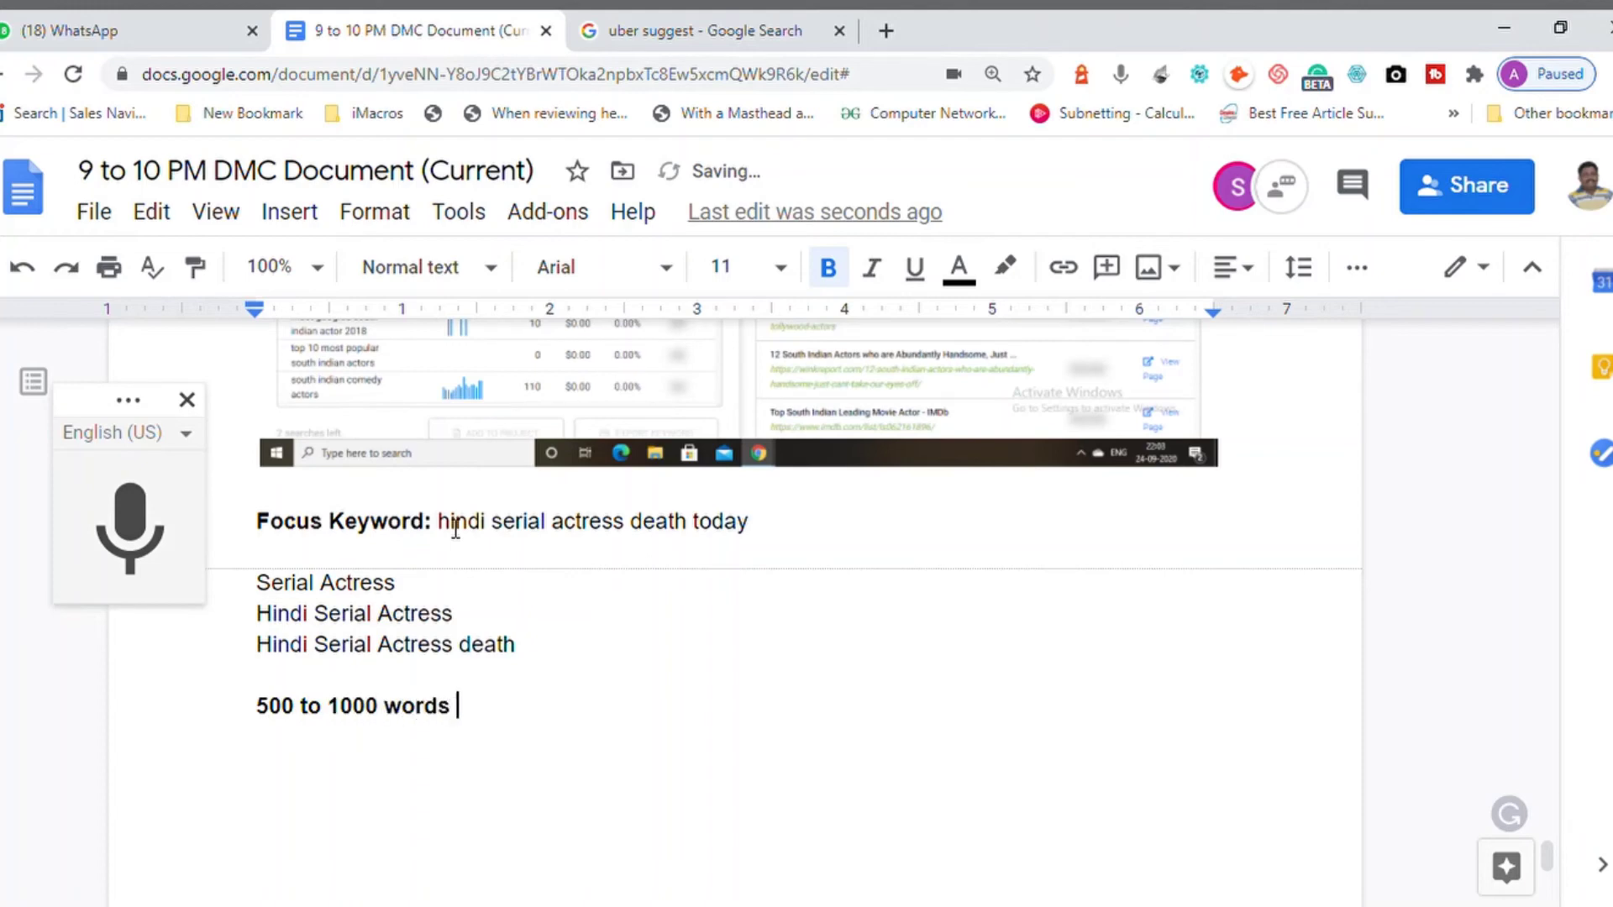
type("length")
key("Return")
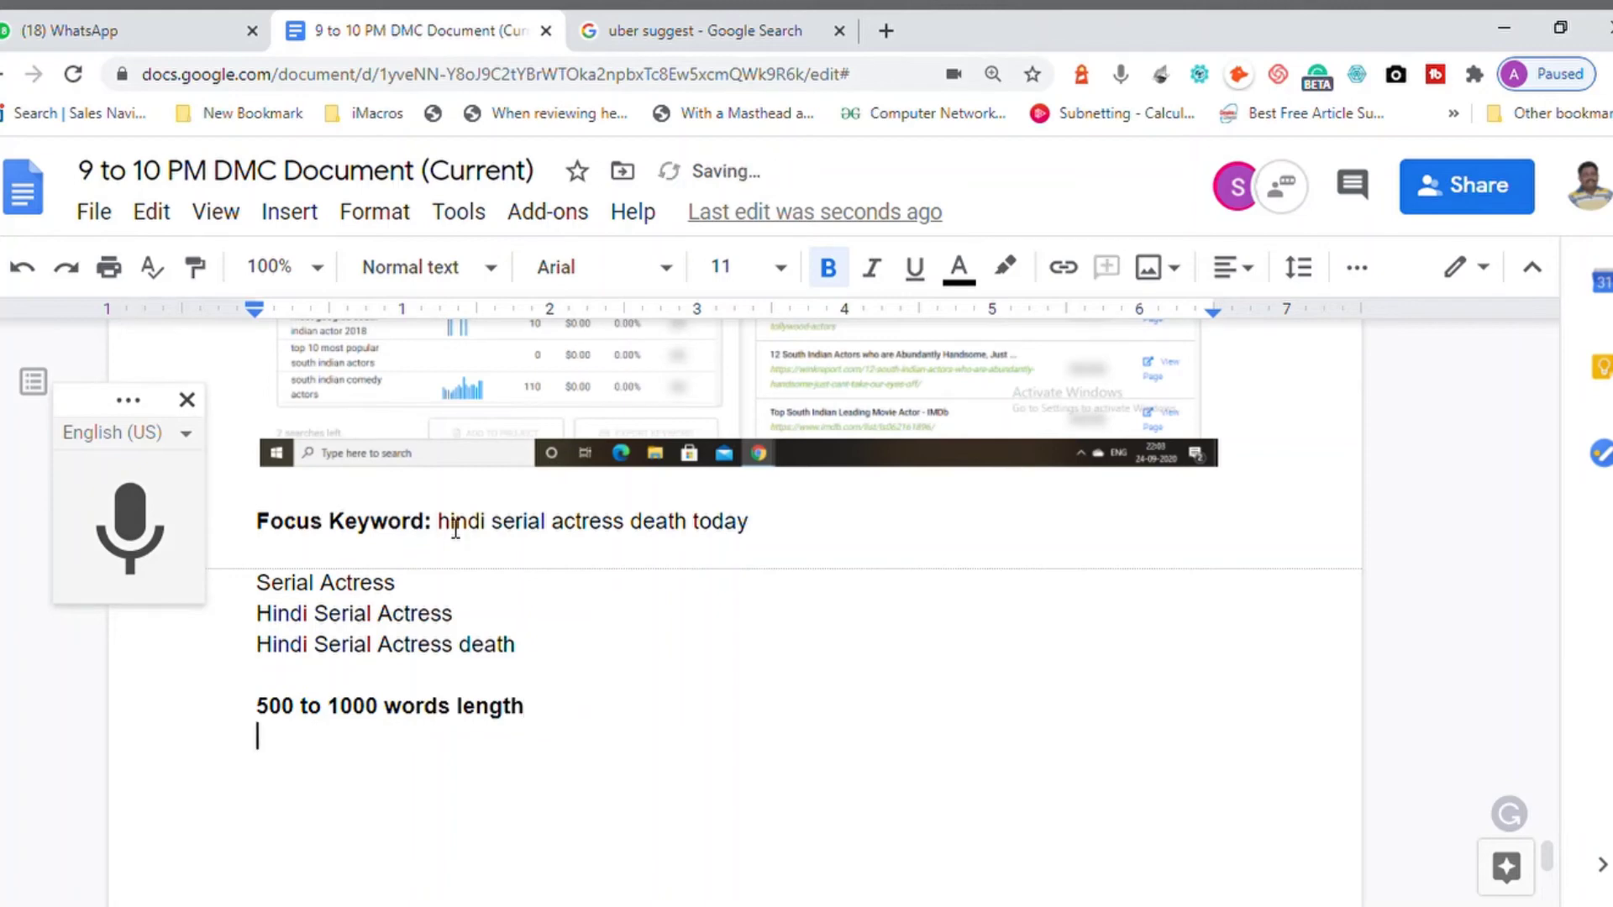
type("Unique")
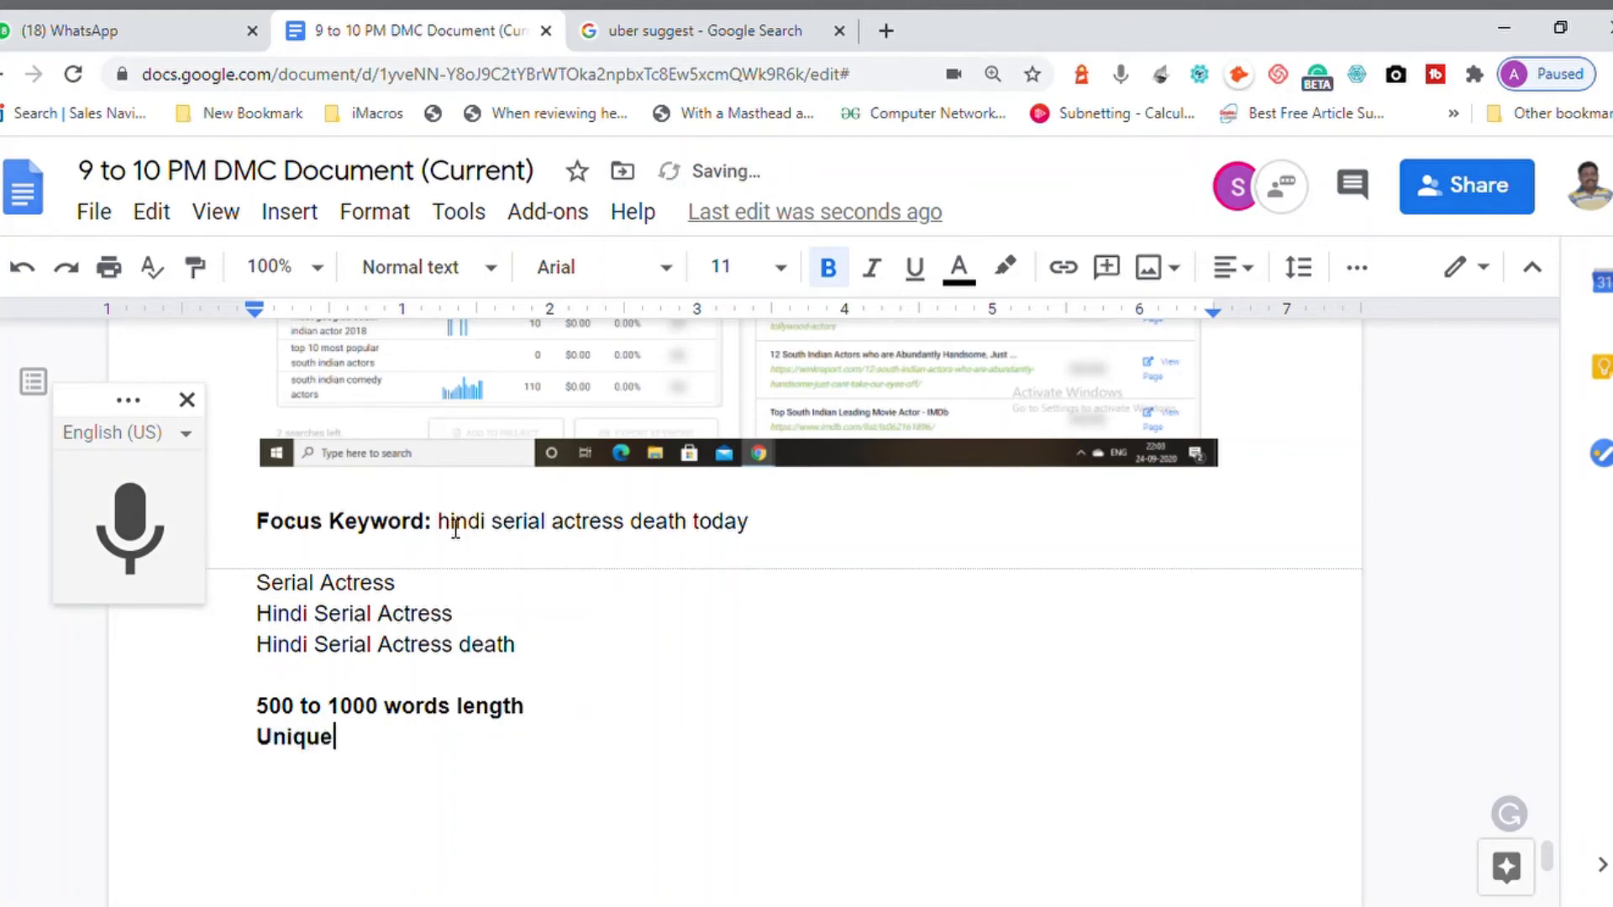
Remove the bold formatting from the "500 to 1000 words length" and "Unique" lines
key("Up")
key("Home")
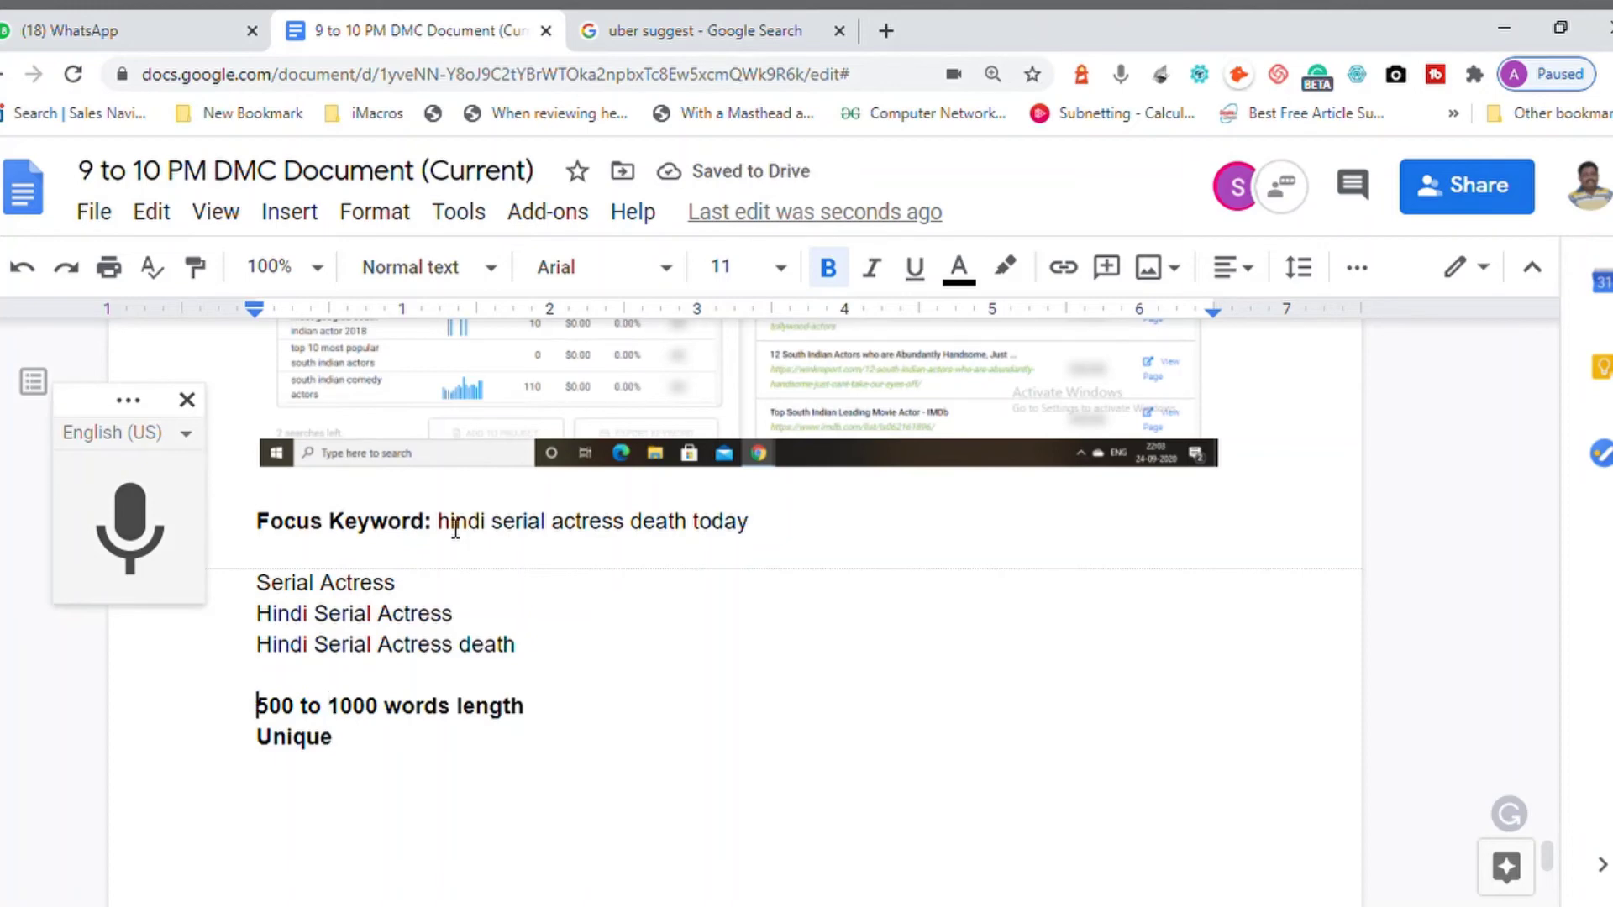
key("shift+Down")
key("shift+Down")
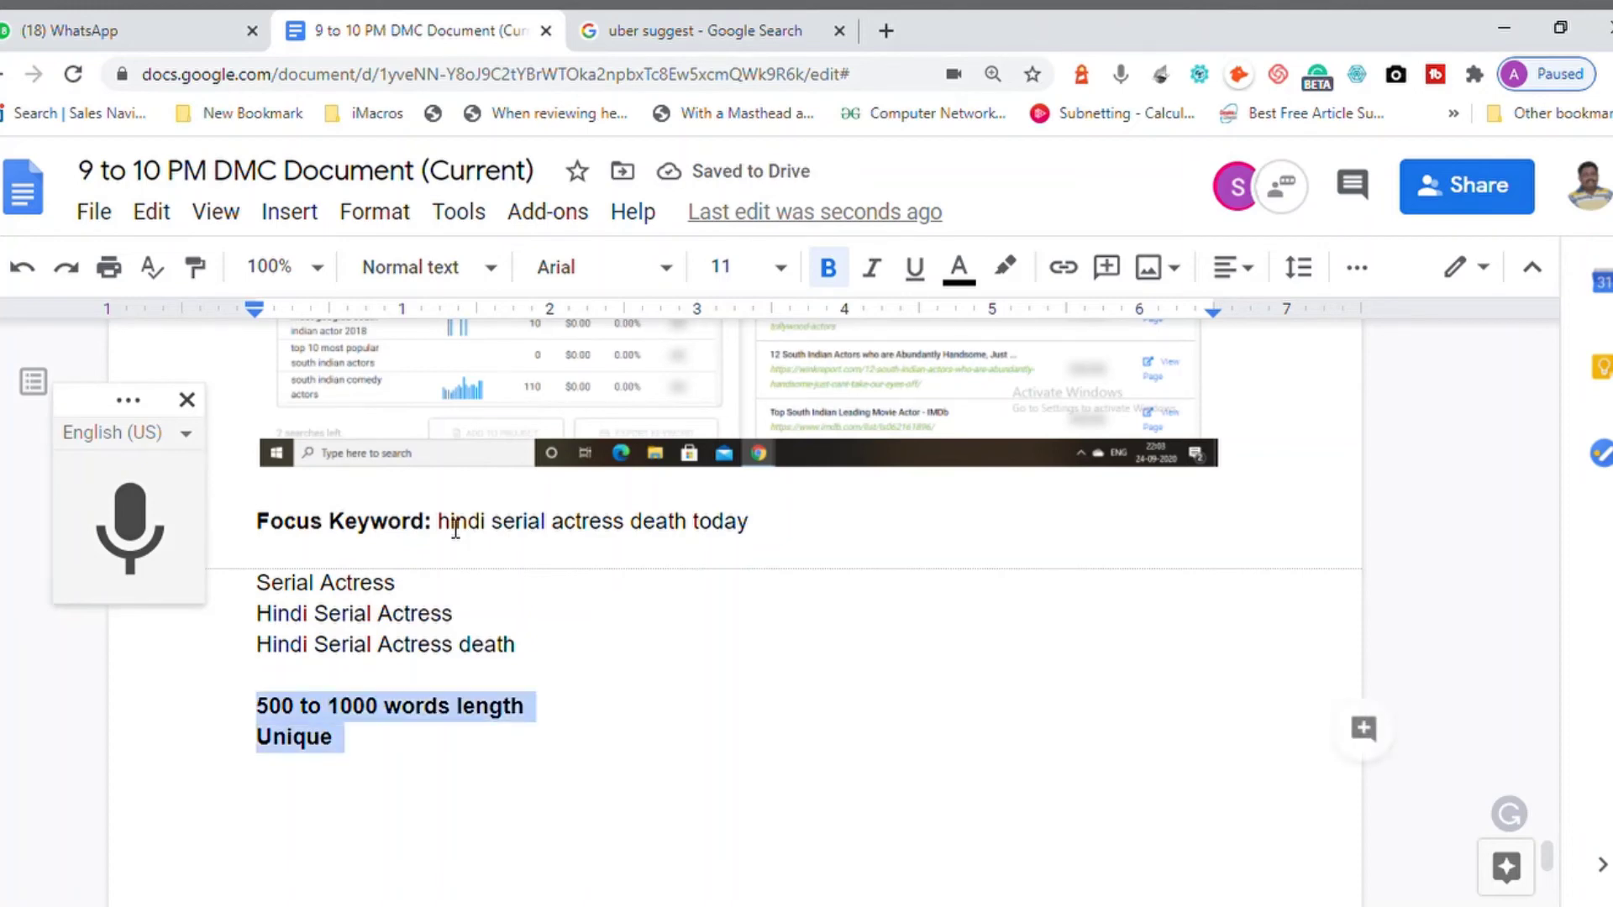
key("ctrl+b")
key("Right")
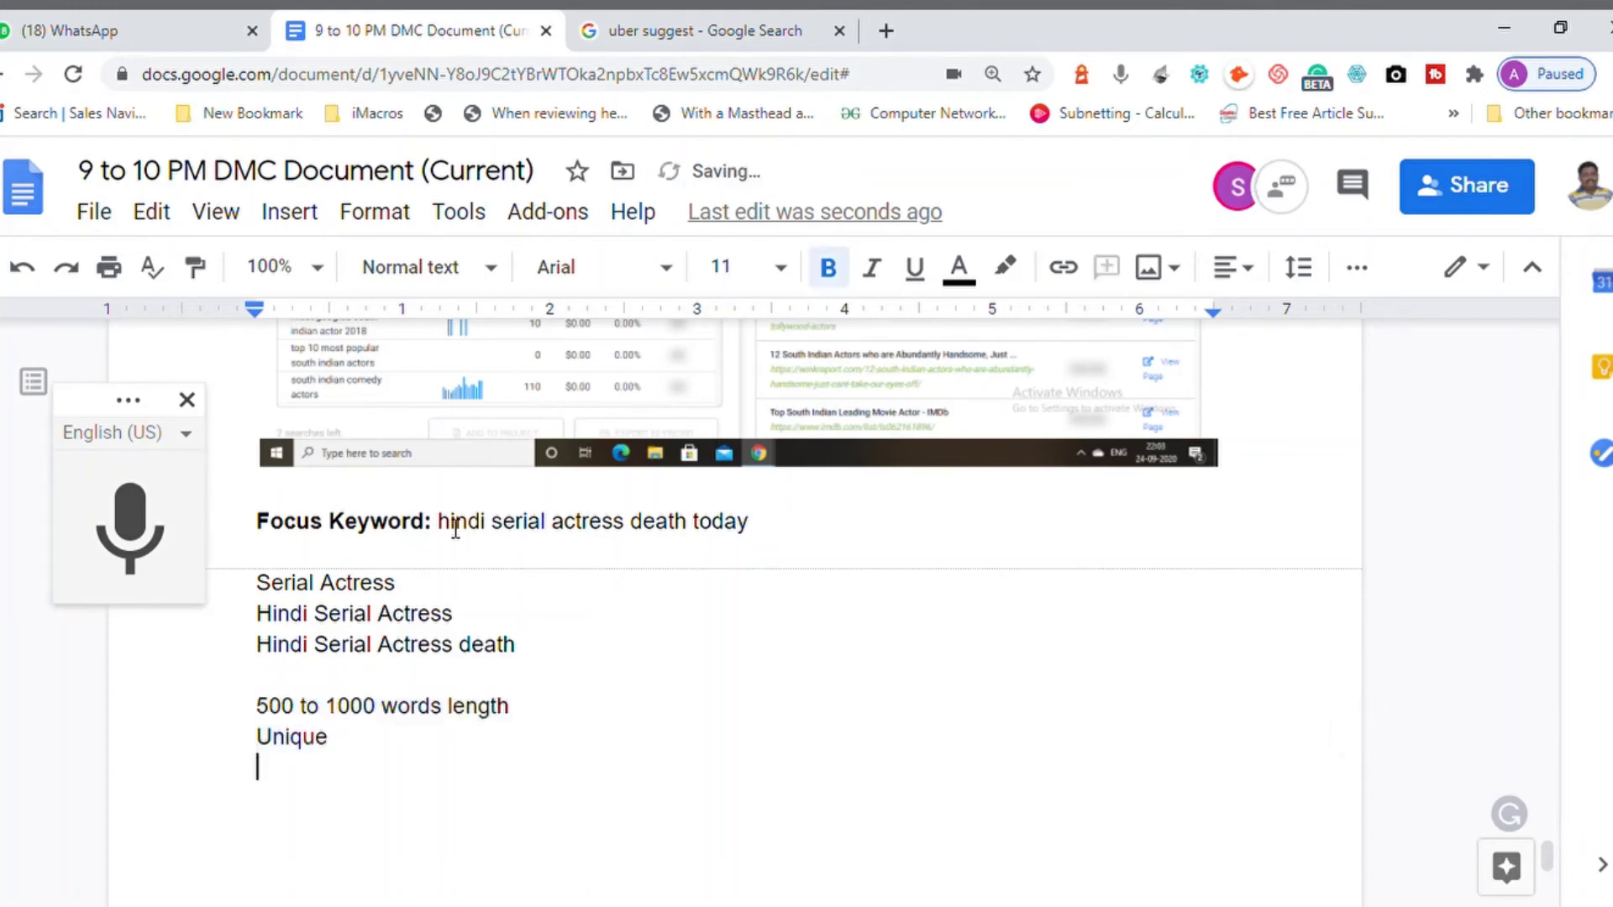
Write "10 Sub Headings and Each Sub headings is minimum 100 /Words" below "Unique", after a blank line
key("Return")
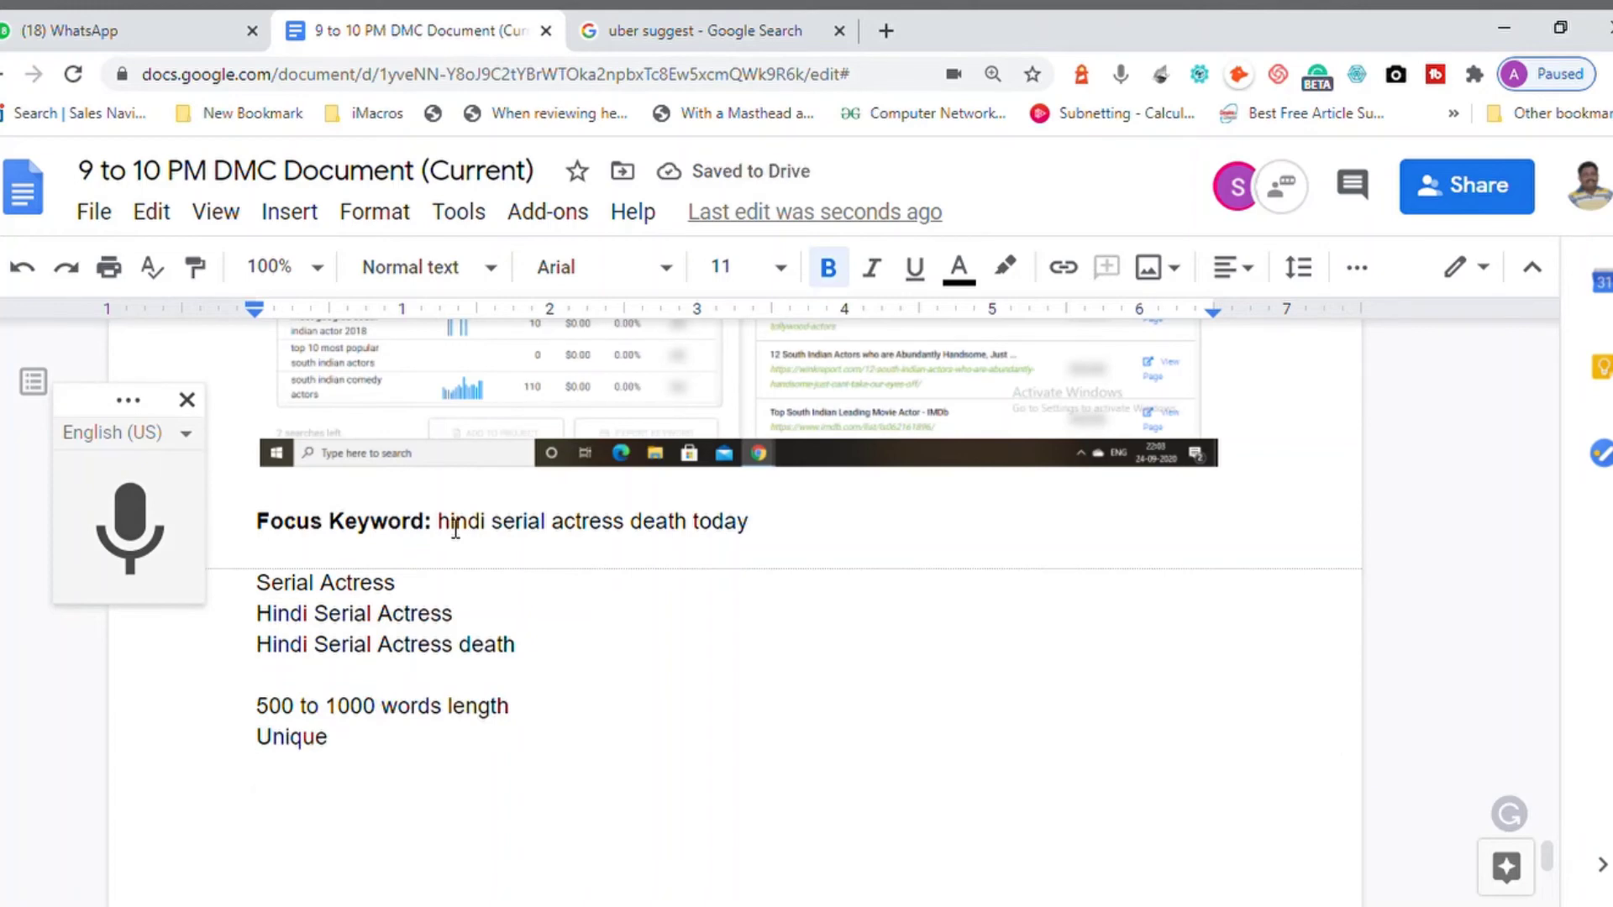
key("Up")
key("Up")
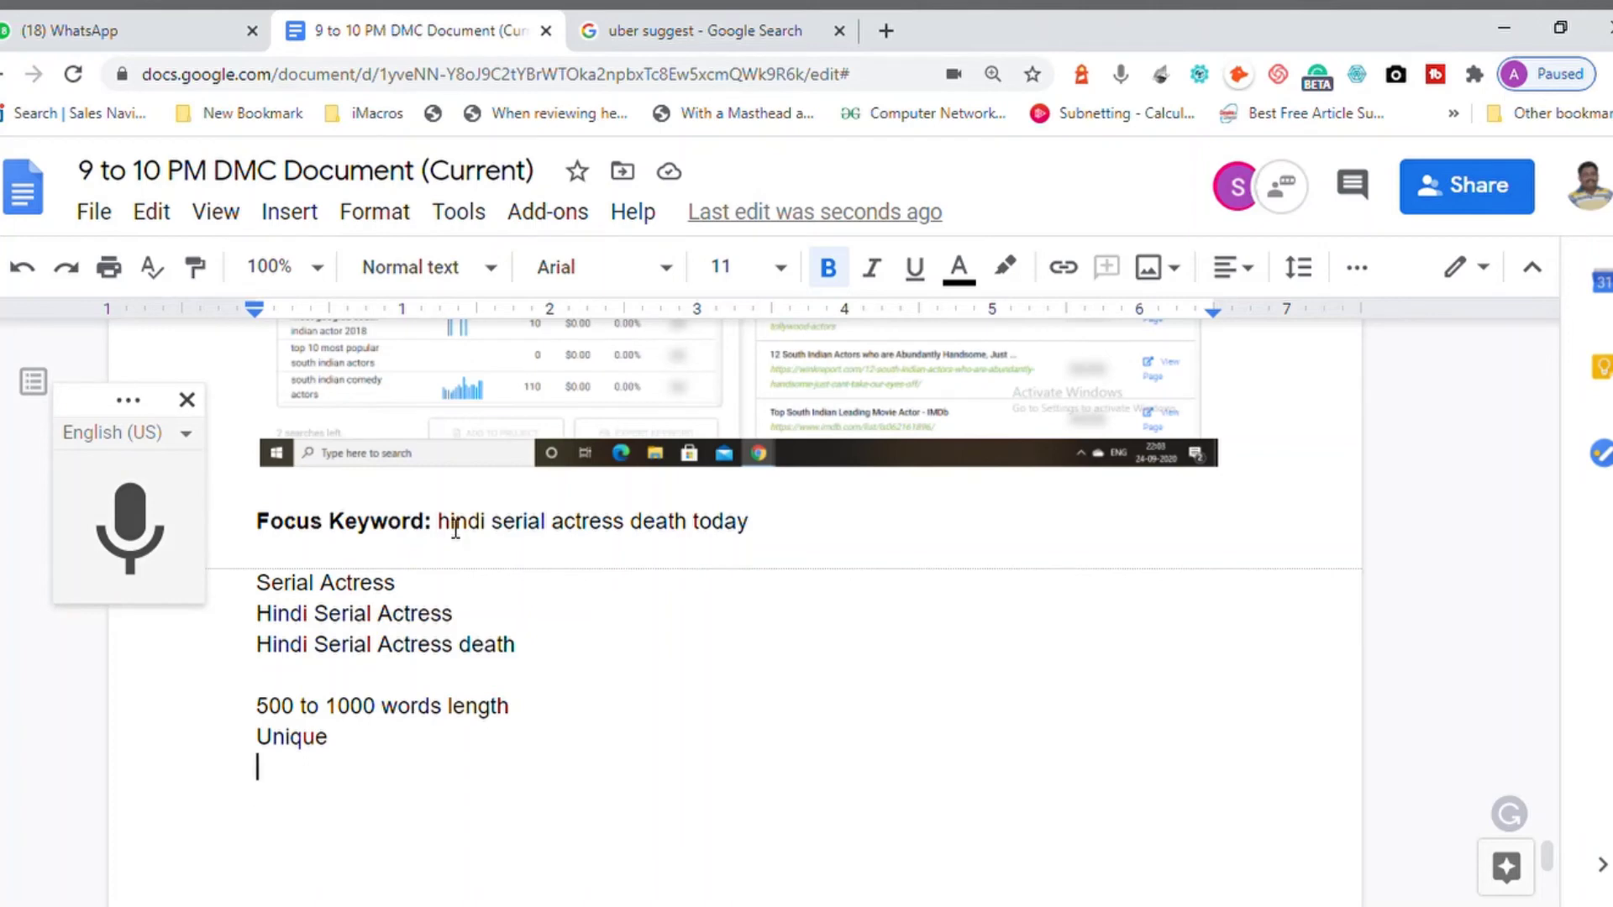
key("End")
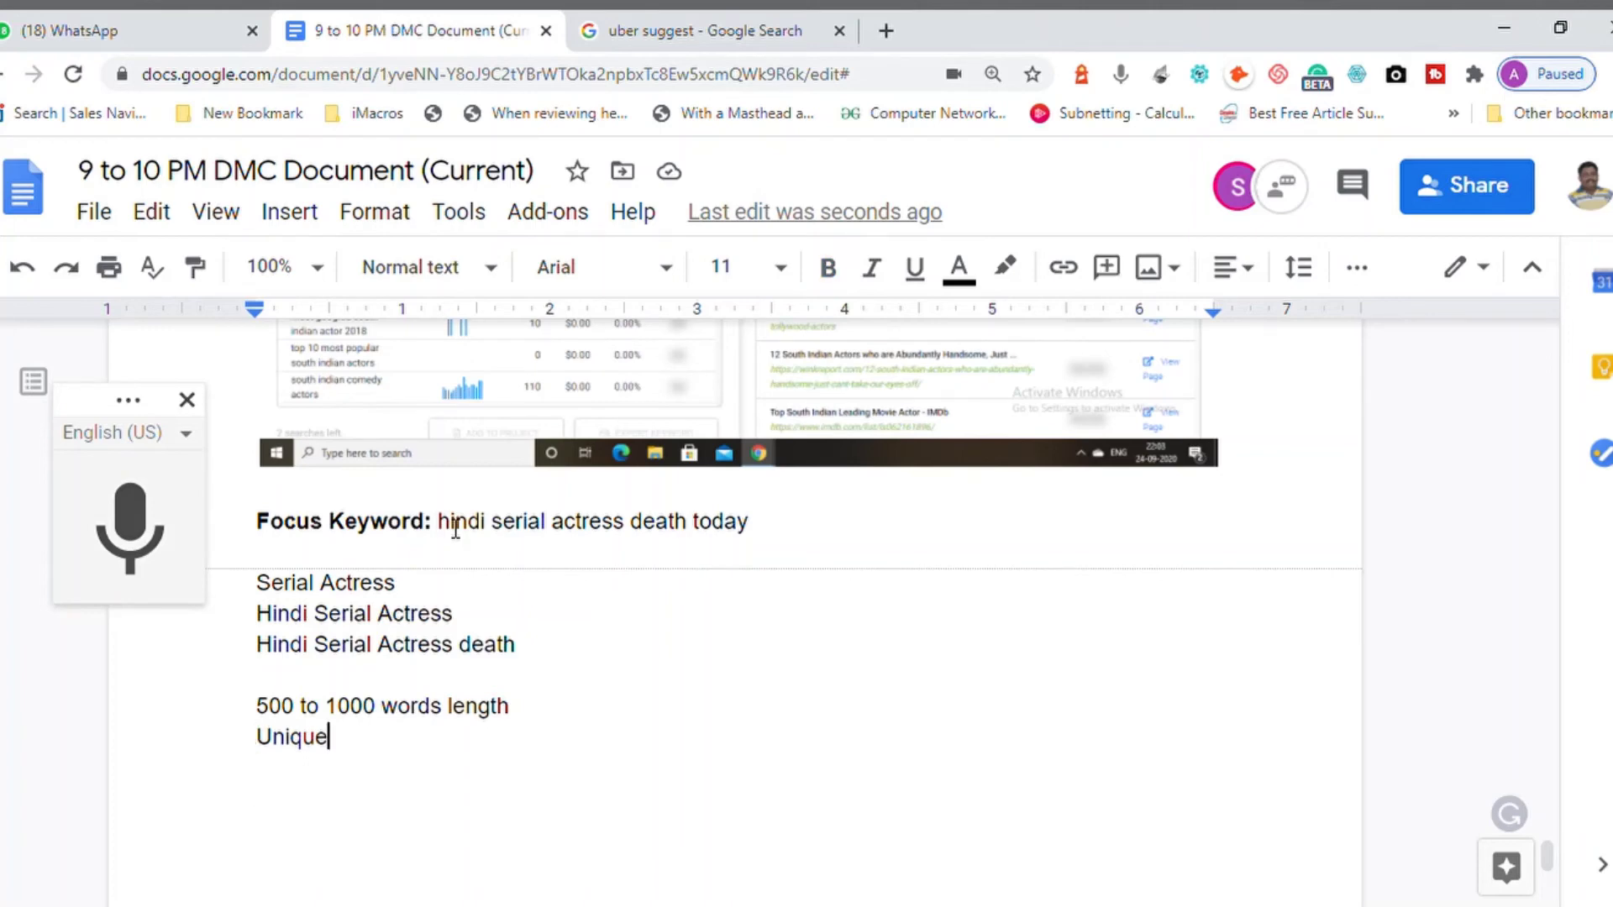
key("Return")
key("Return")
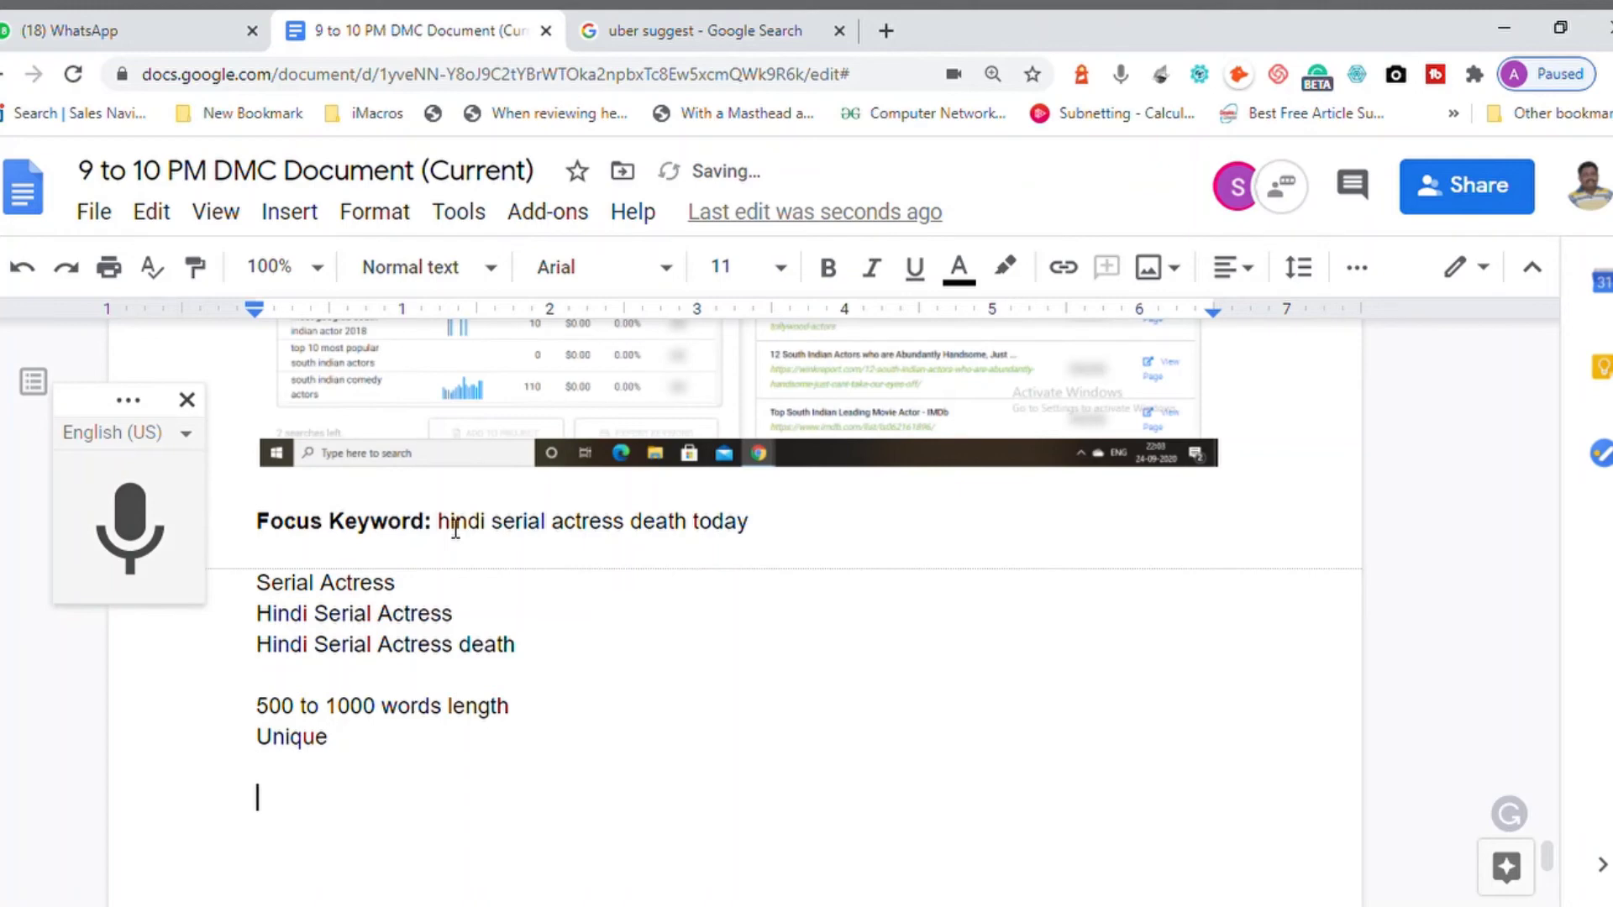
type("10 Sub Headings")
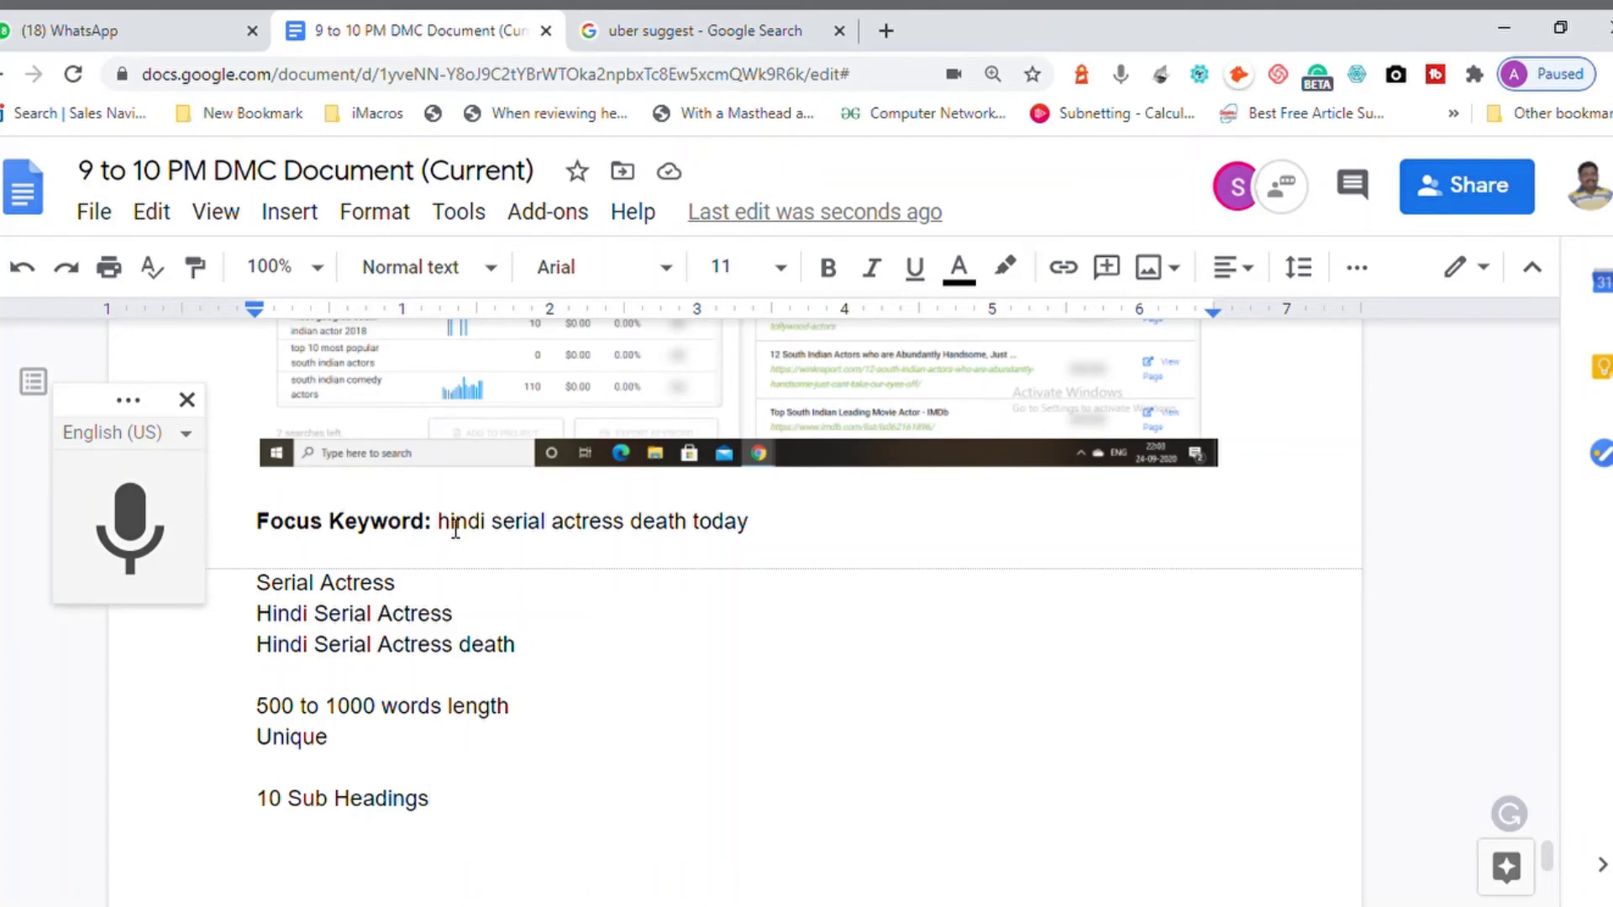
type("and ")
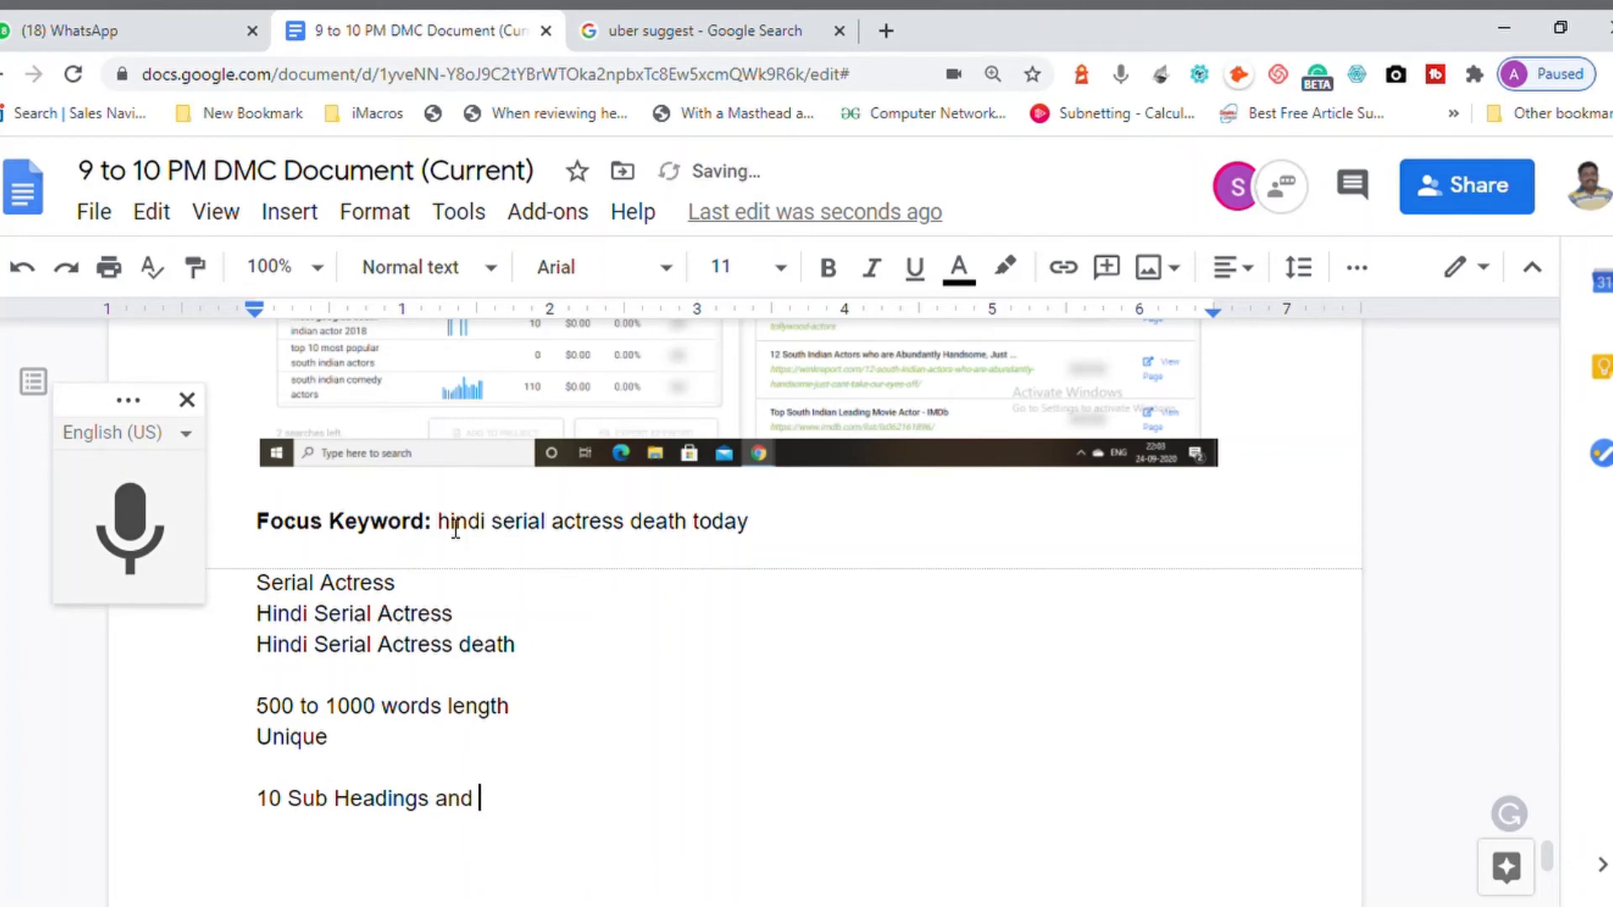
type("Each Sub")
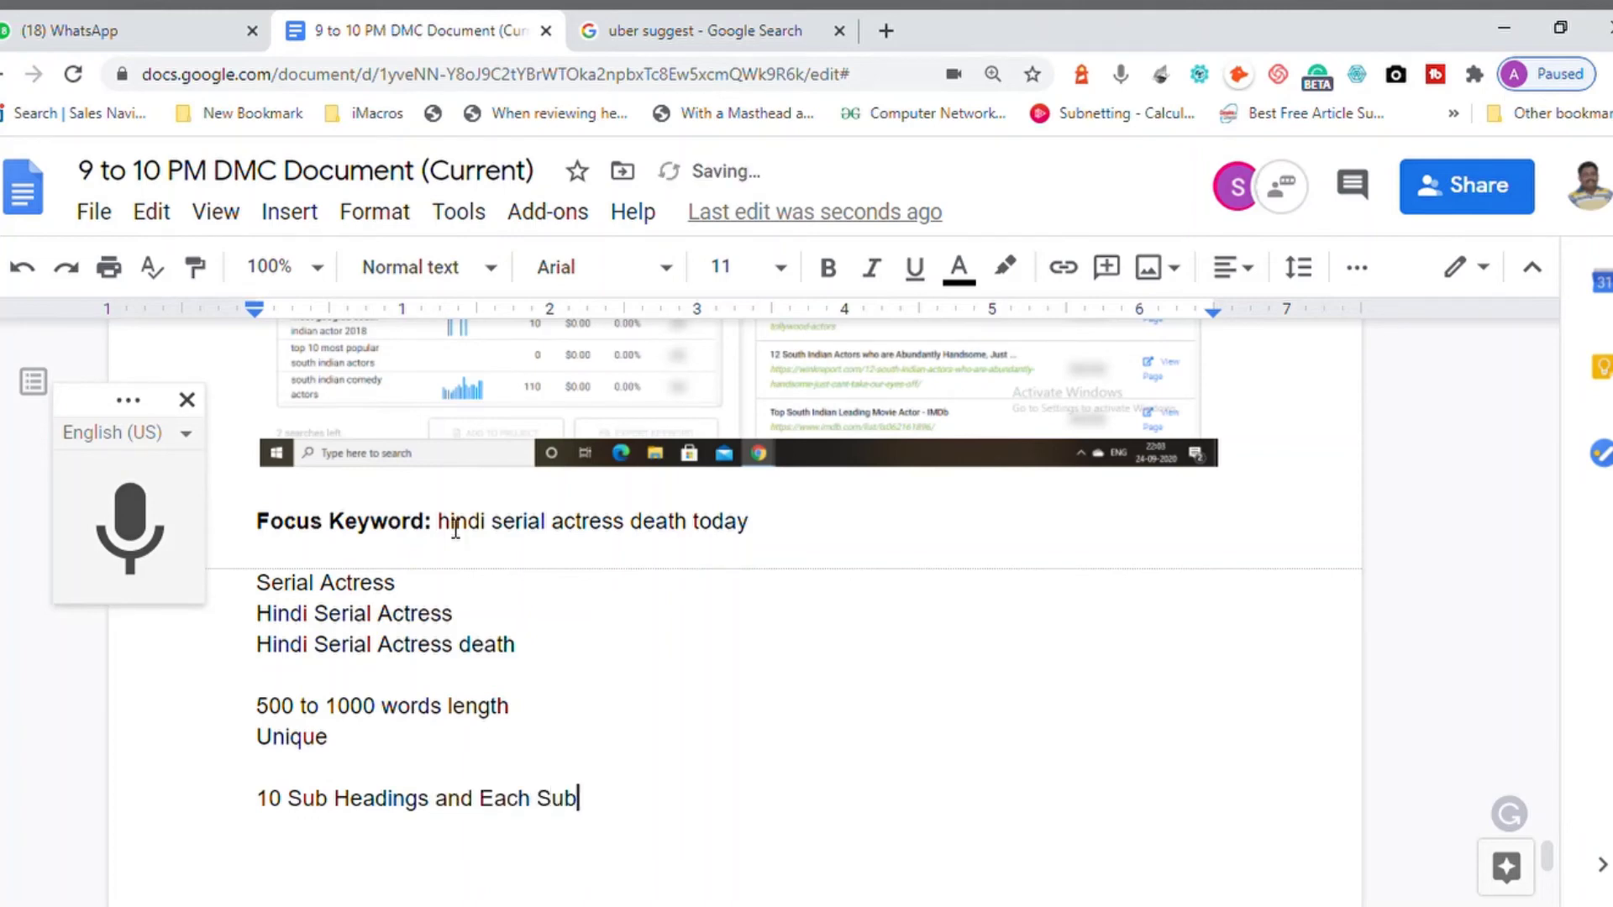
type(" headings ")
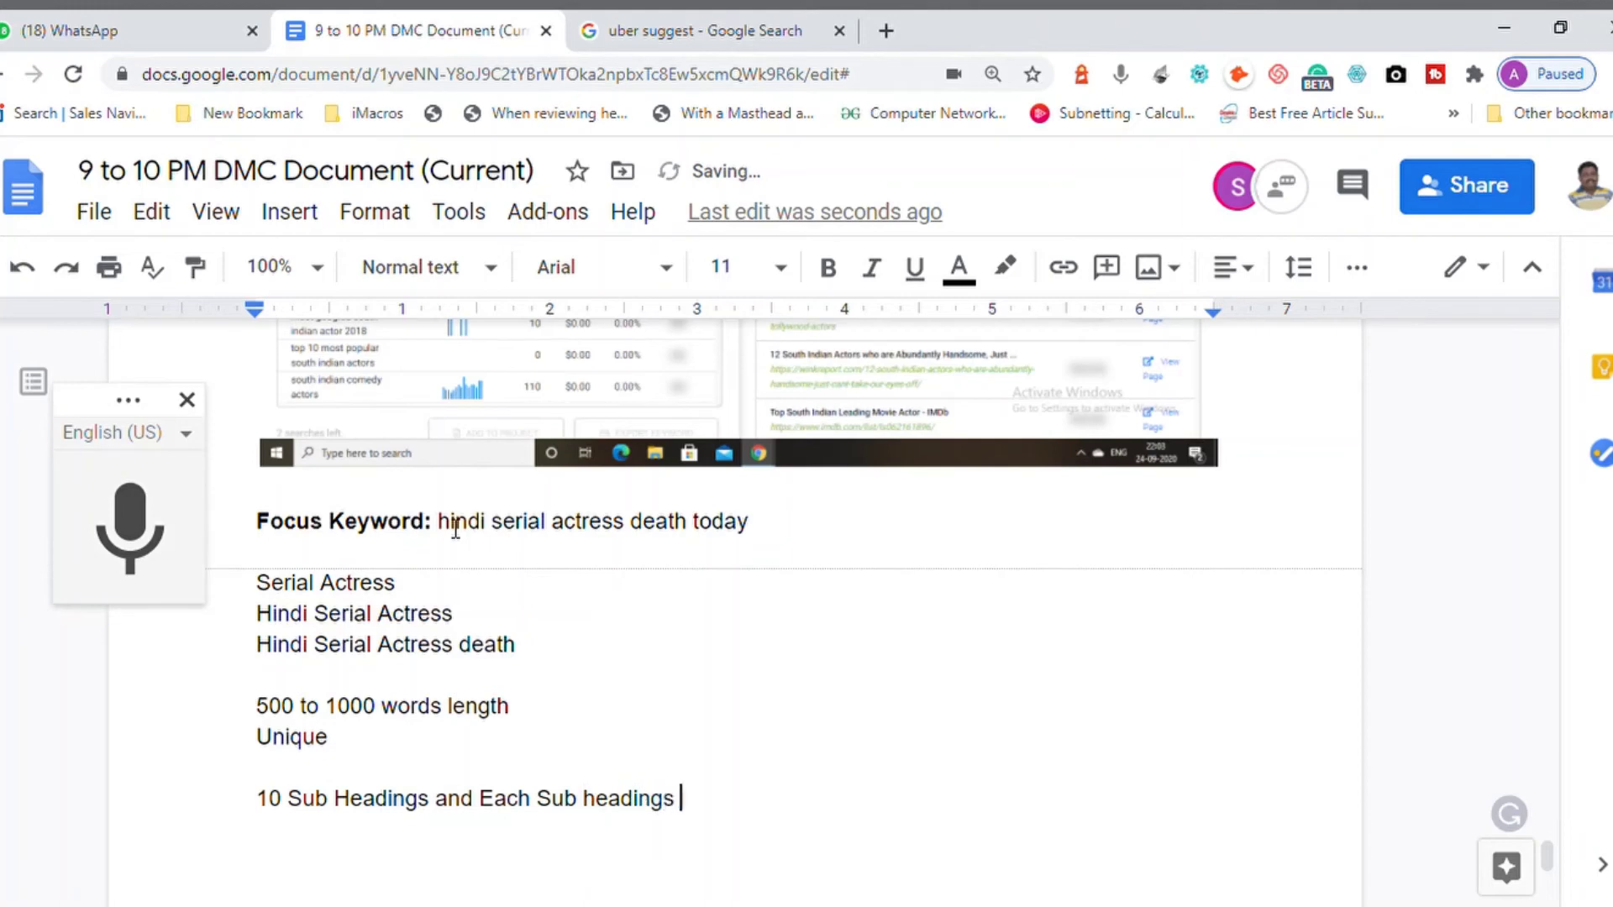
type("is minimum 100 ")
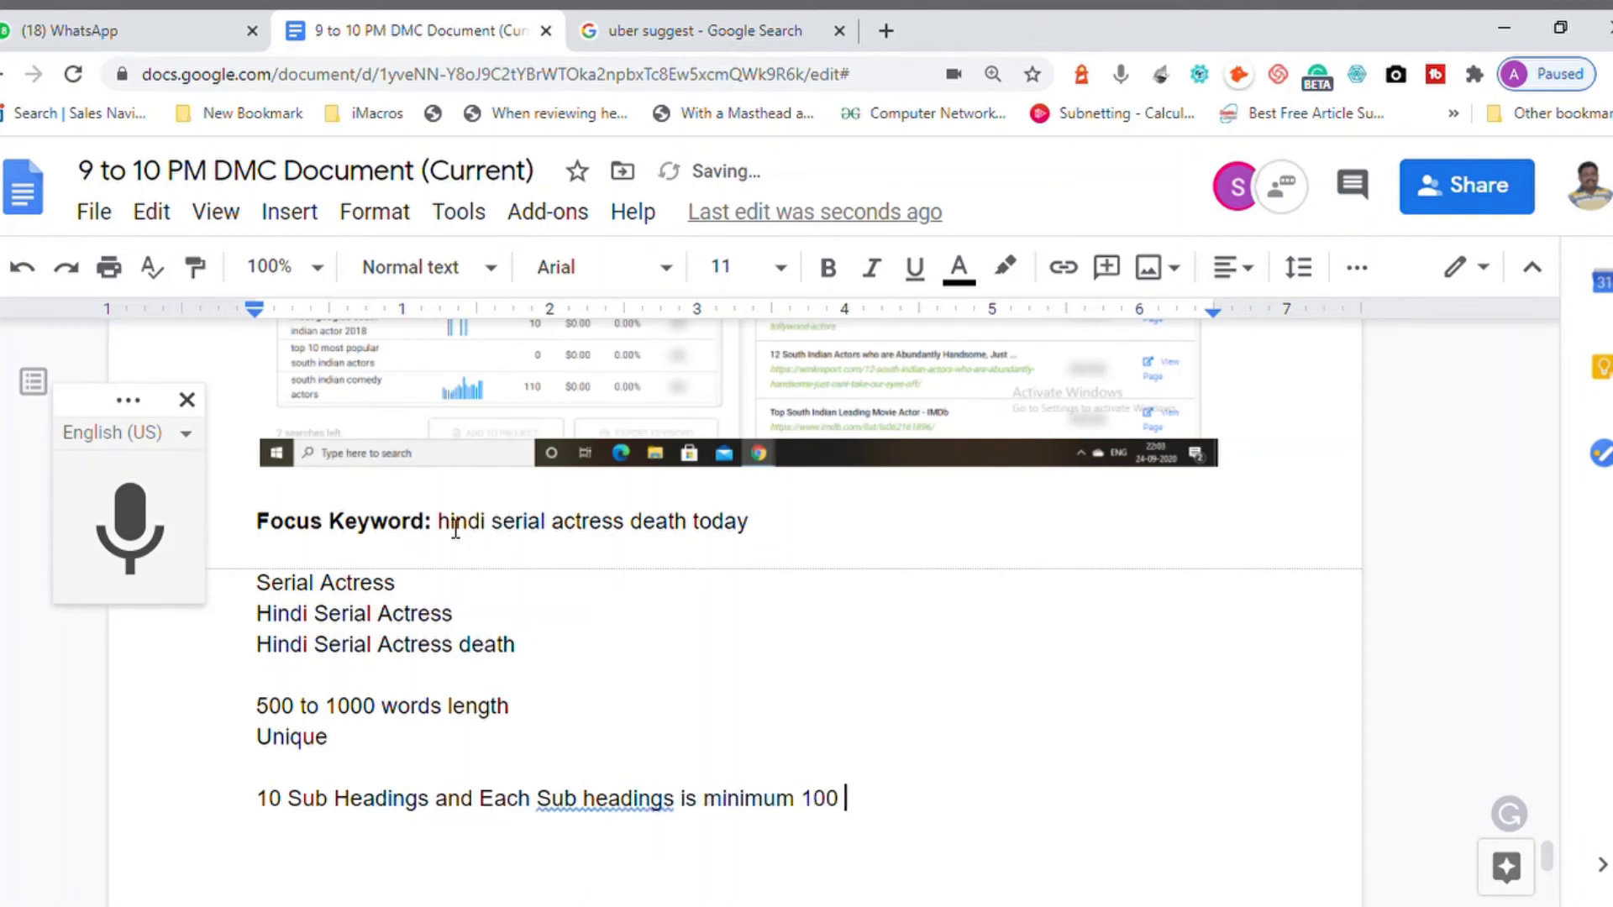
type("/Words")
Remove the slash before "Words" in the sub-headings line and leave a blank line beneath it
key("Left")
key("Left")
key("Left")
key("Left")
key("Left")
key("BackSpace")
key("BackSpace")
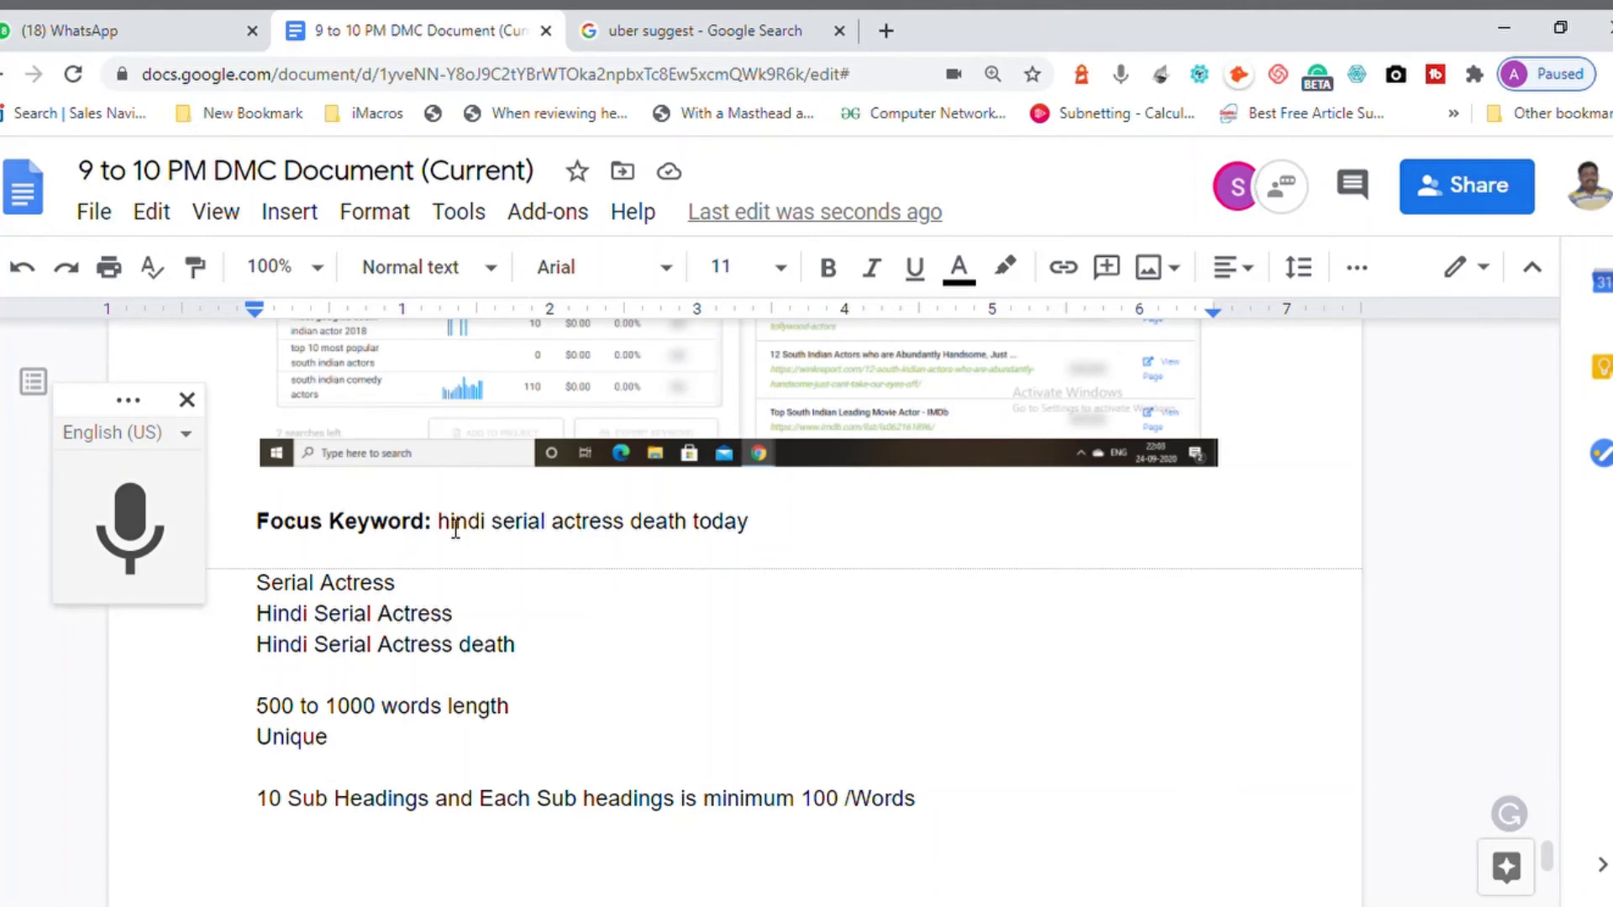
key("End")
key("Left")
key("Left")
key("Left")
key("Left")
key("Left")
key("BackSpace")
key("Return")
key("Return")
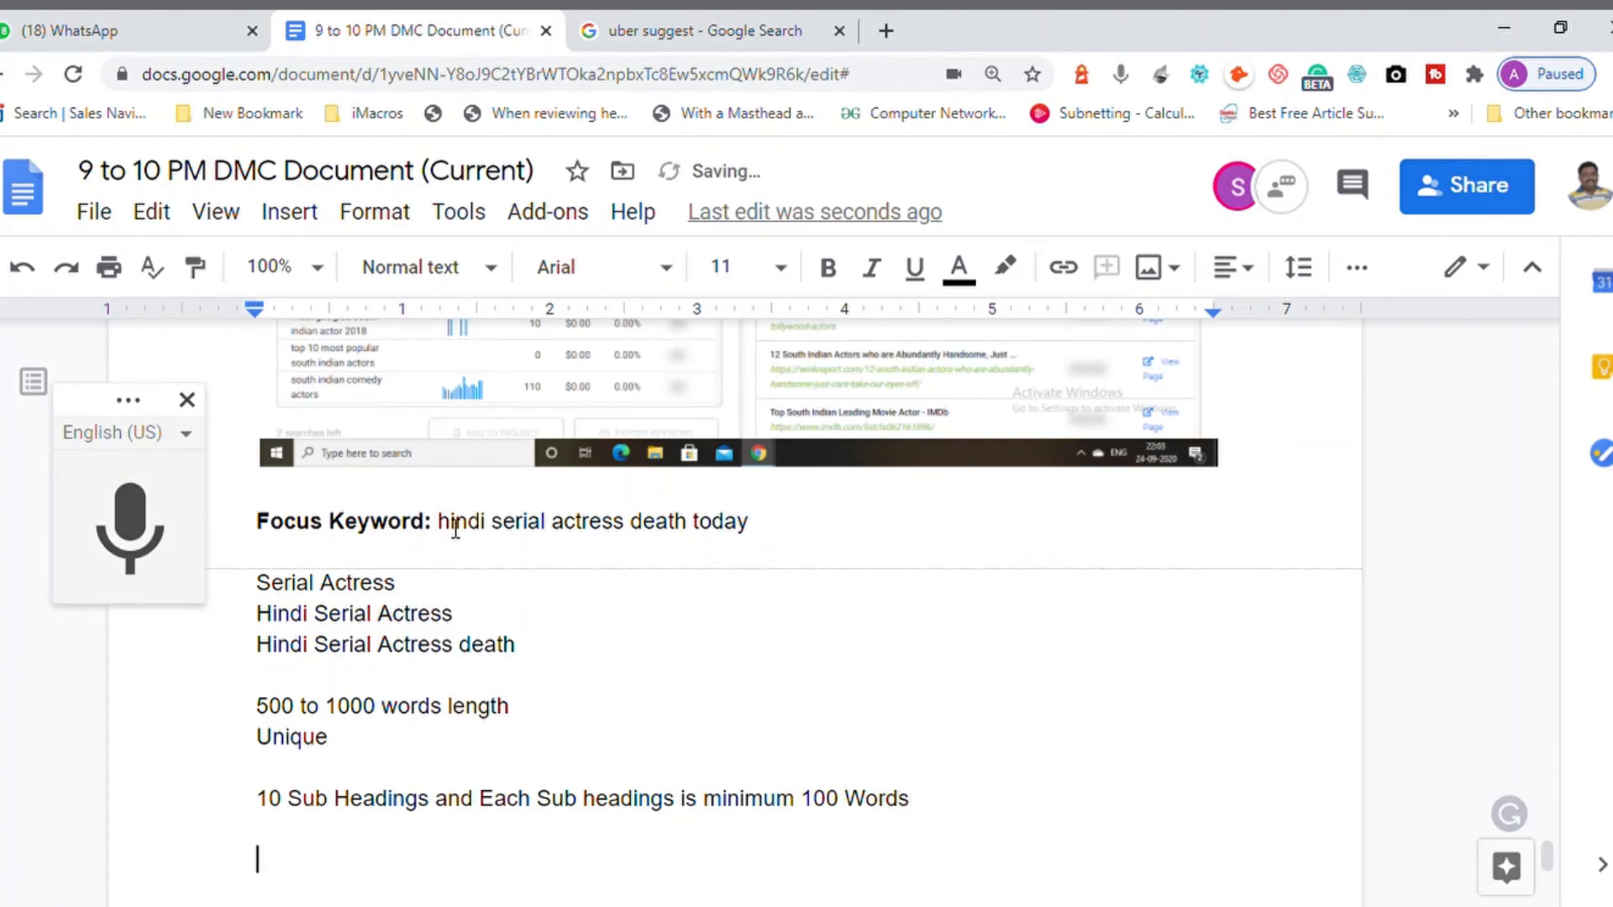
type("What")
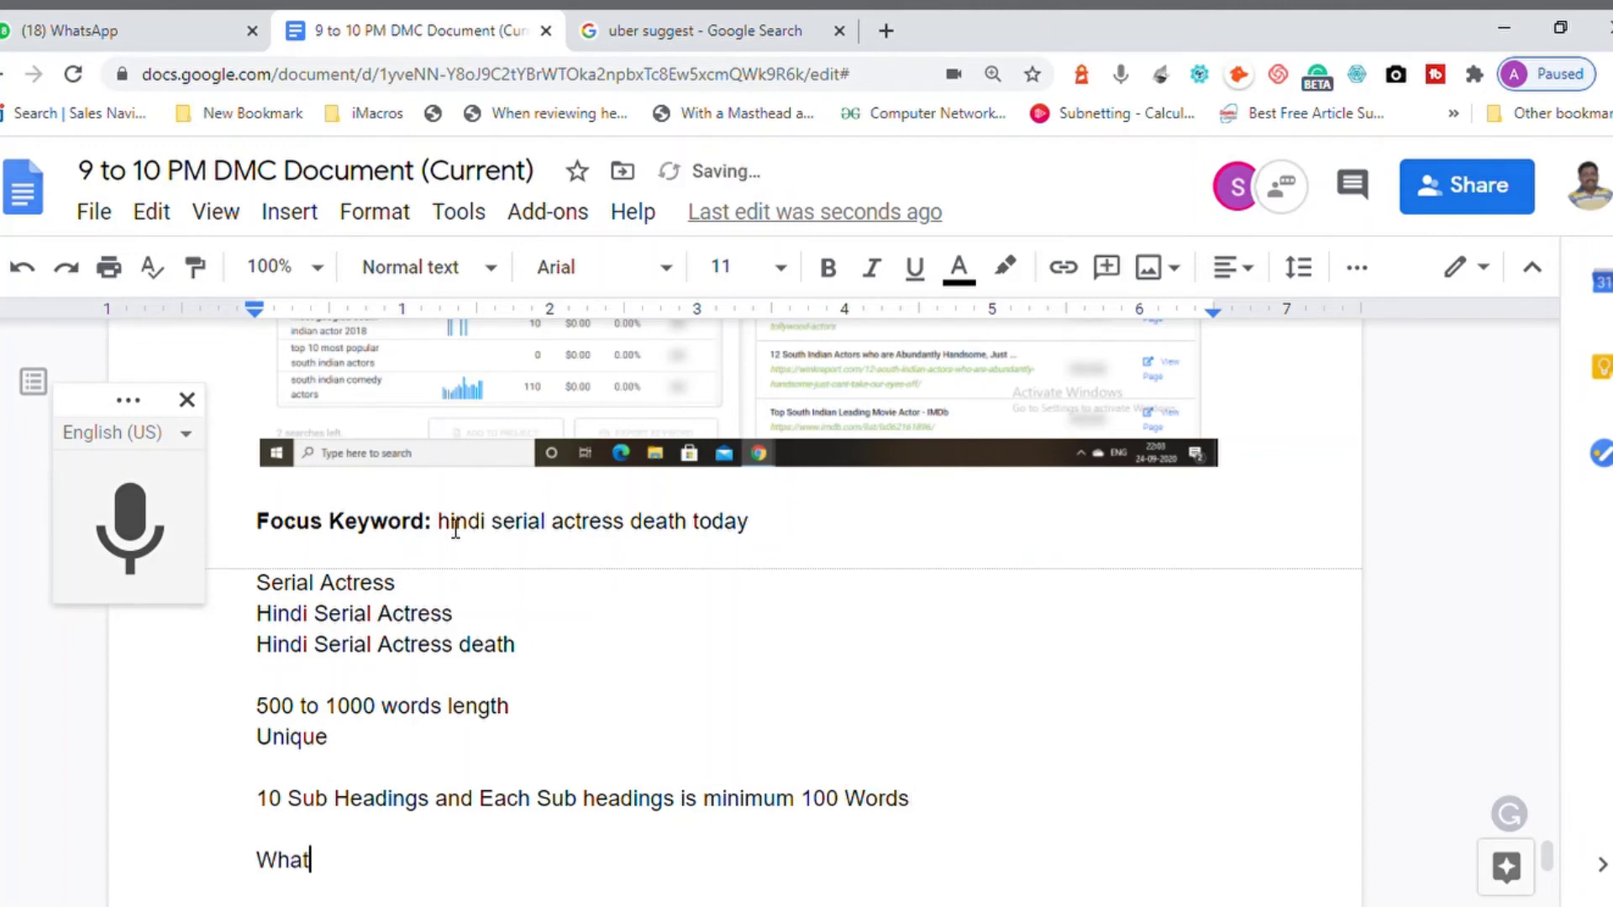
key("BackSpace")
key("BackSpace")
key("BackSpace")
key("BackSpace")
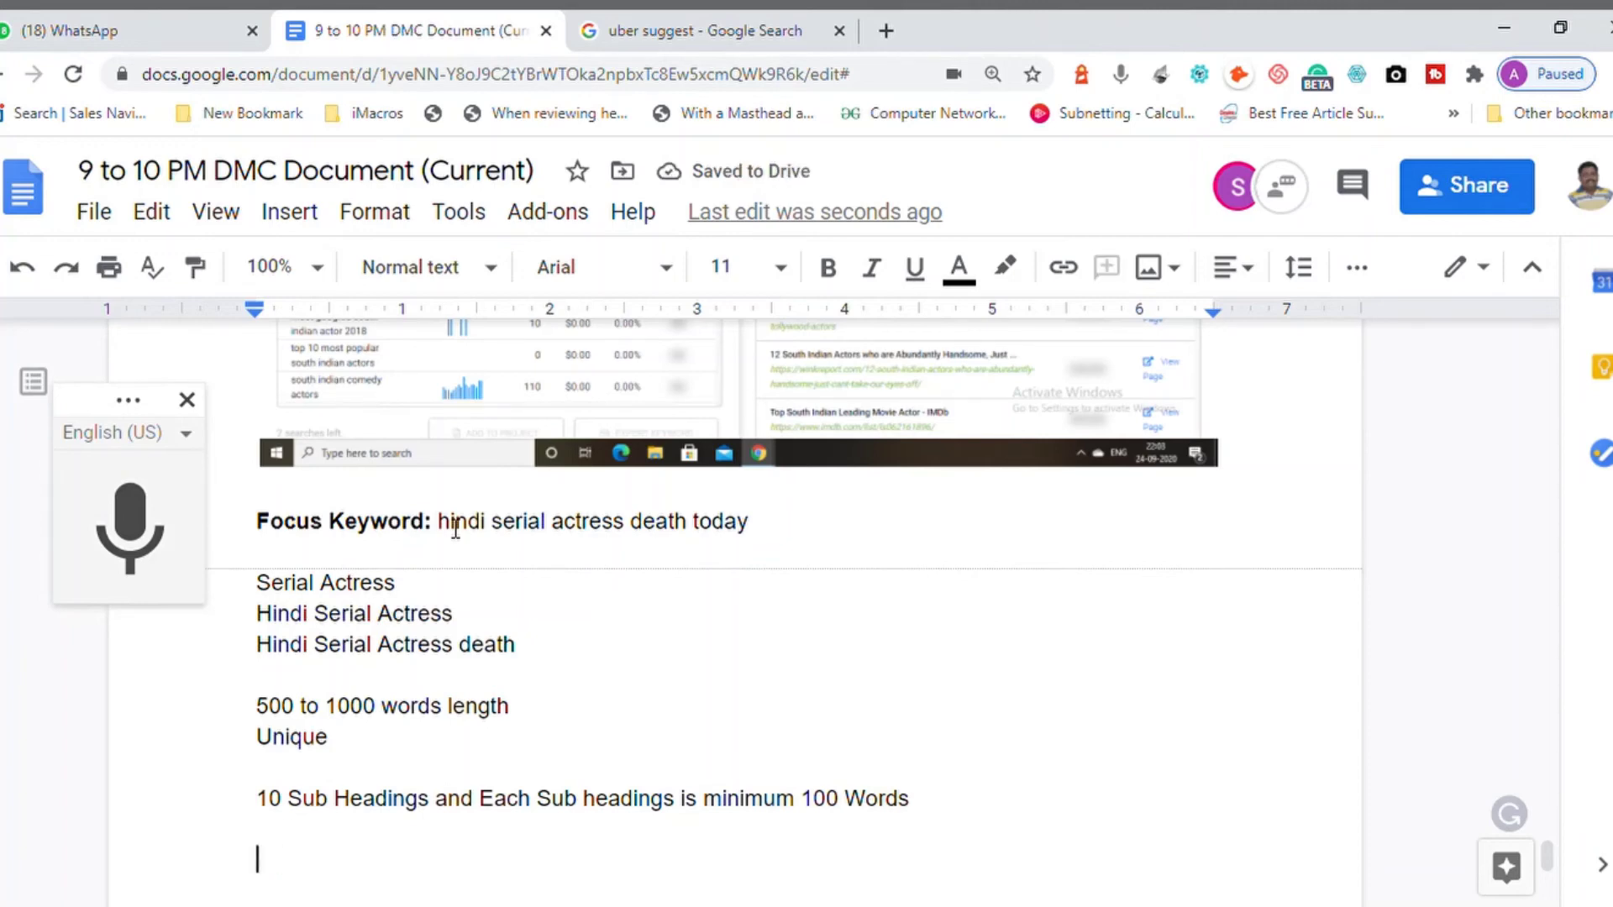
Add the line "6W and 1 Husband" below the sub-headings requirement and make it bold
type("6")
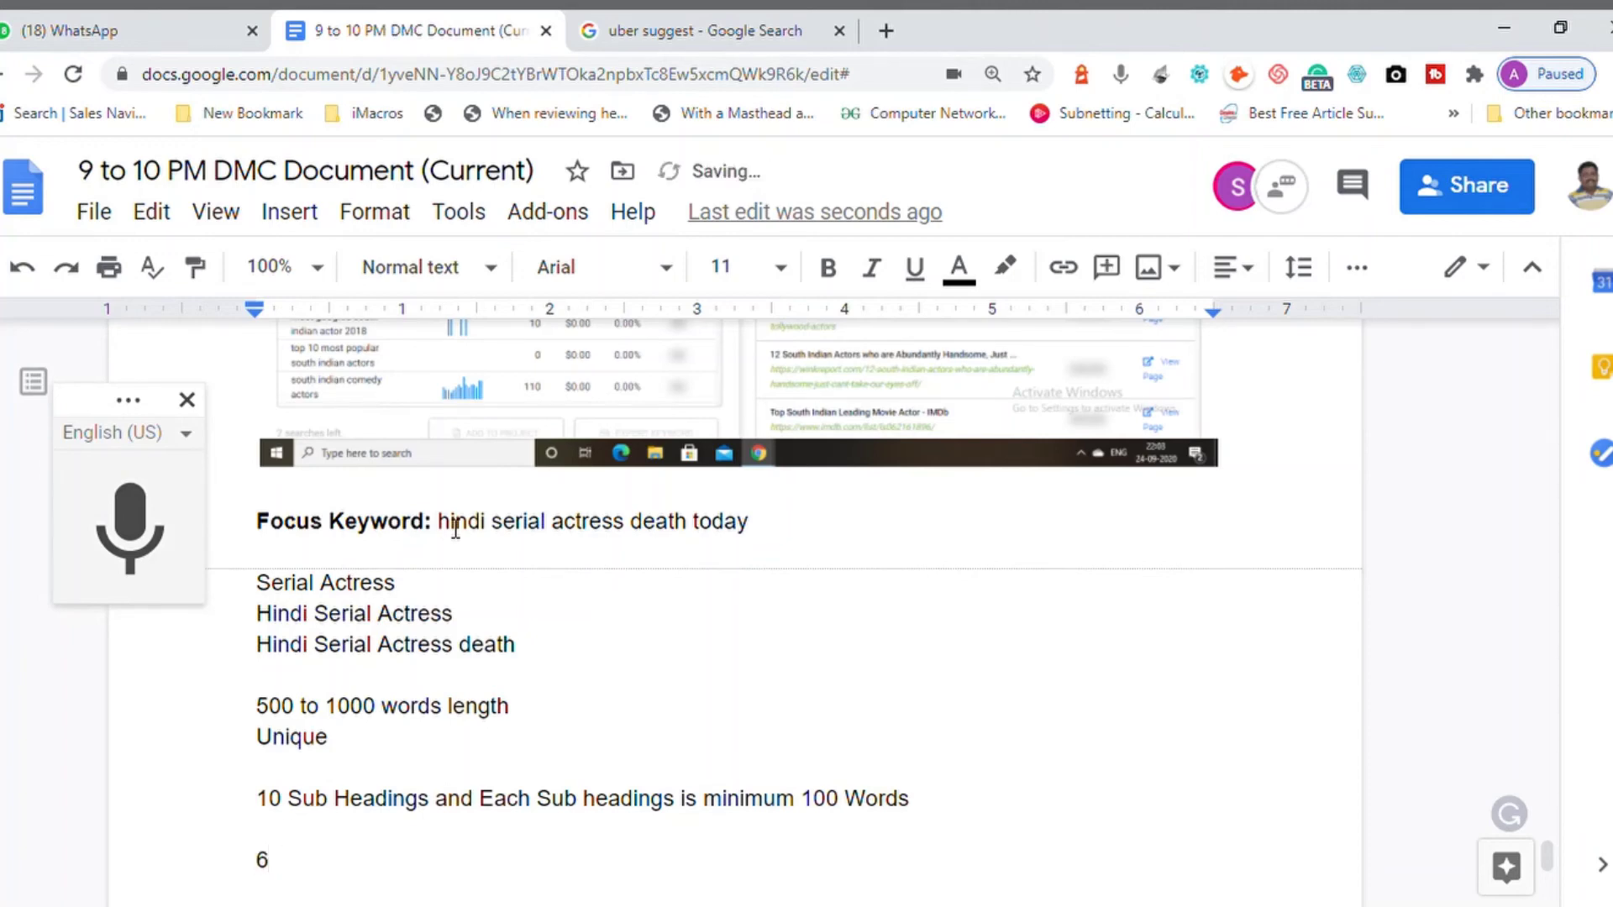
type("W and 1 Husband")
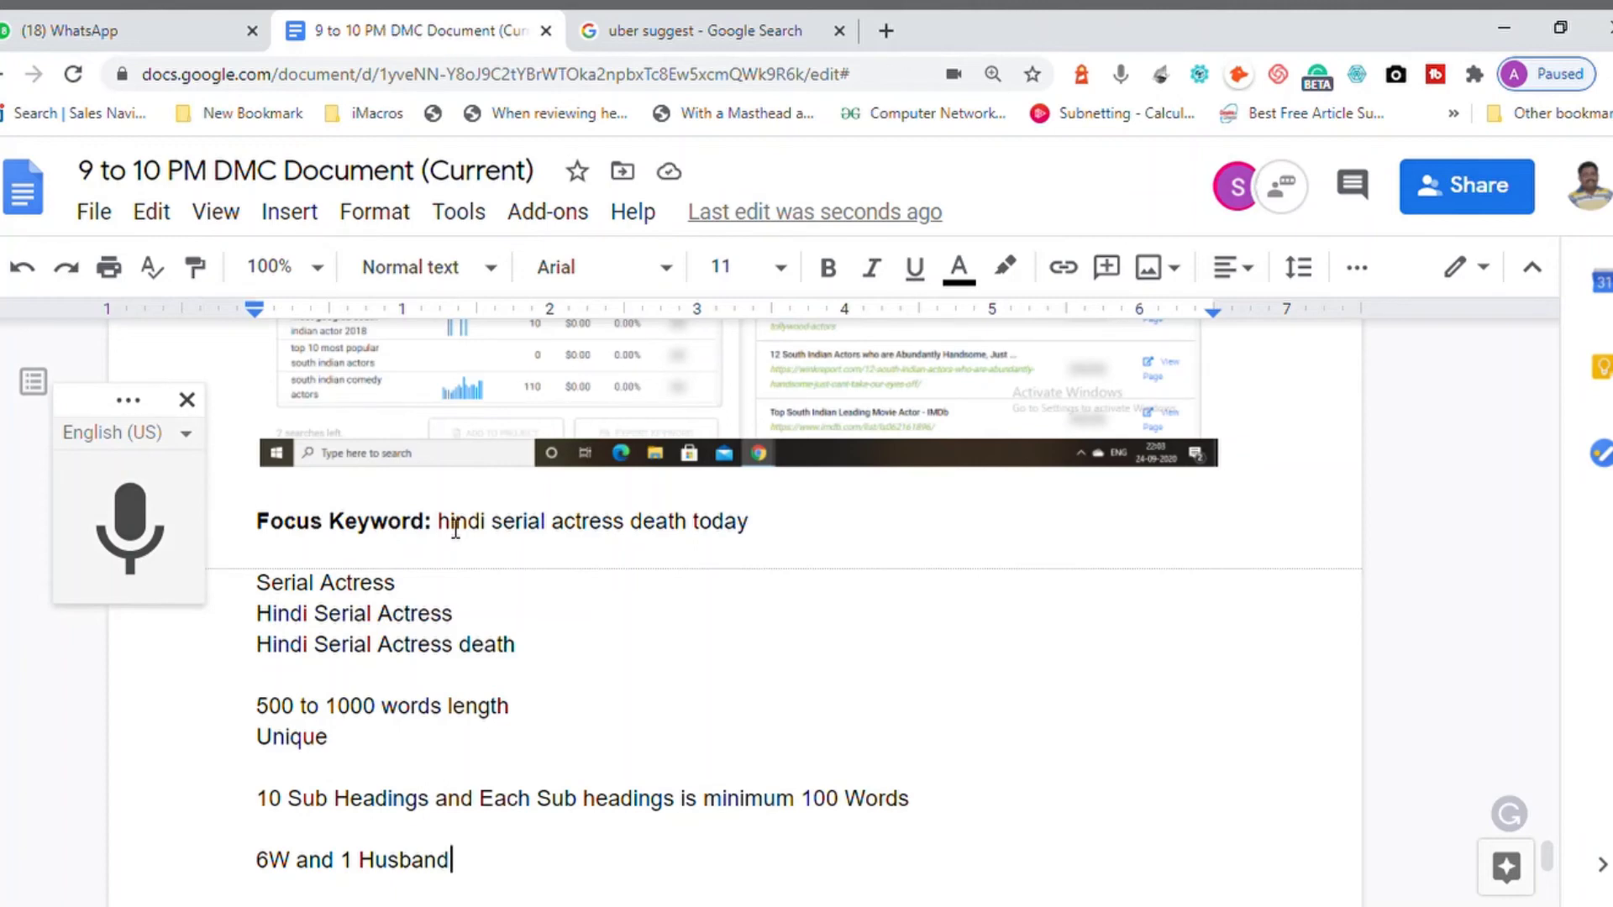
key("shift+Home")
key("ctrl+b")
key("End")
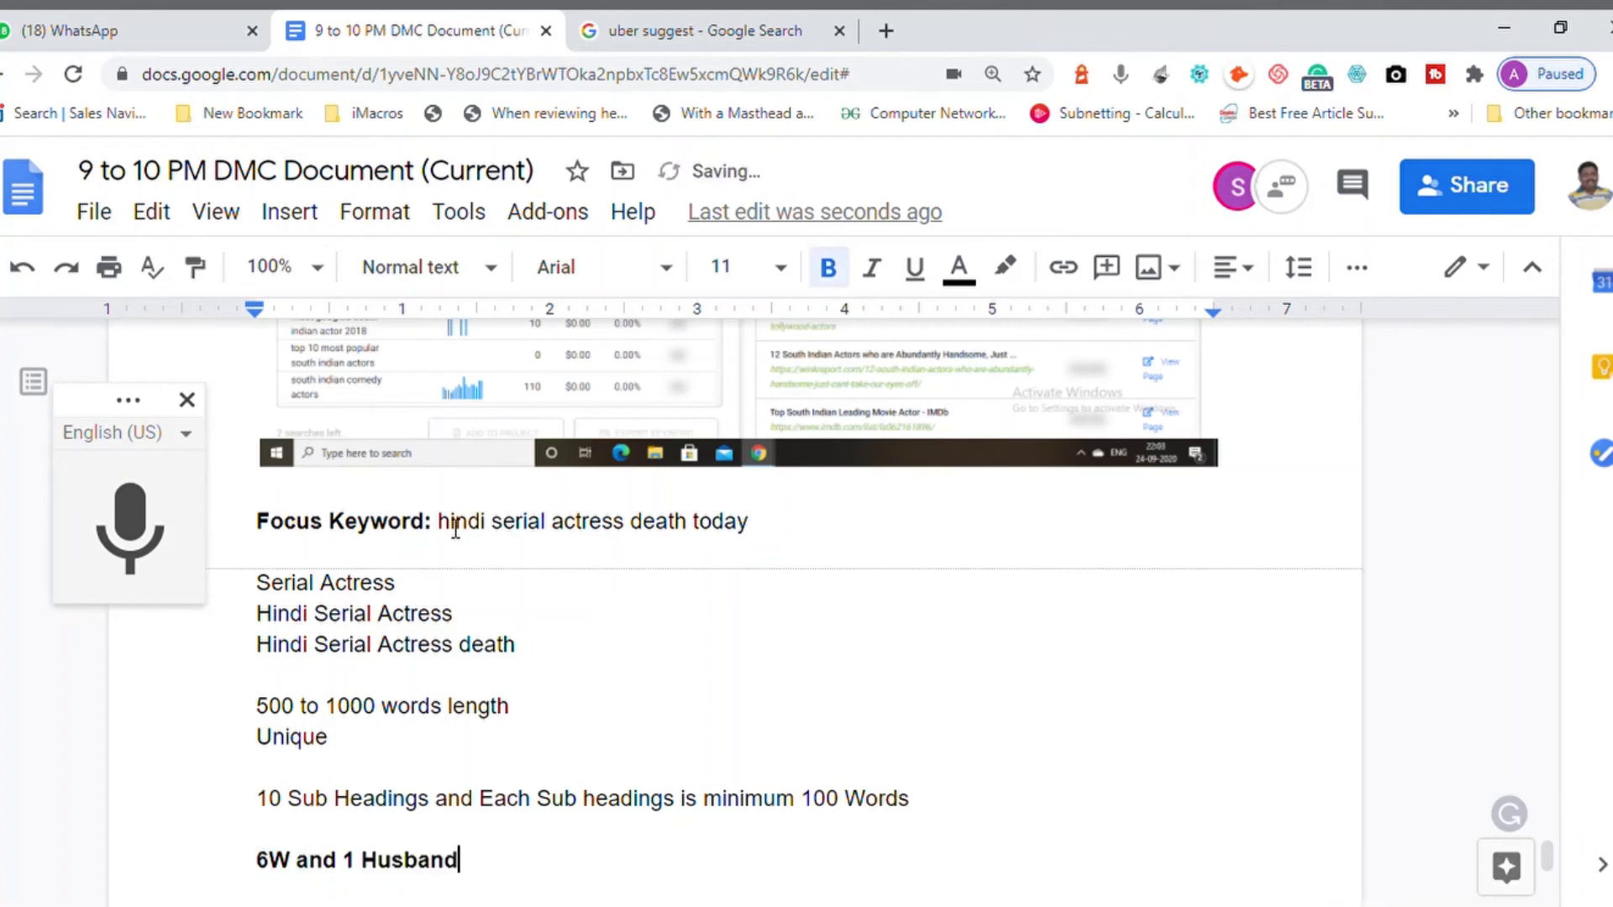
List six lines reading "W" and a final line reading "H" below "6W and 1 Husband"
key("Return")
type("W")
key("Return")
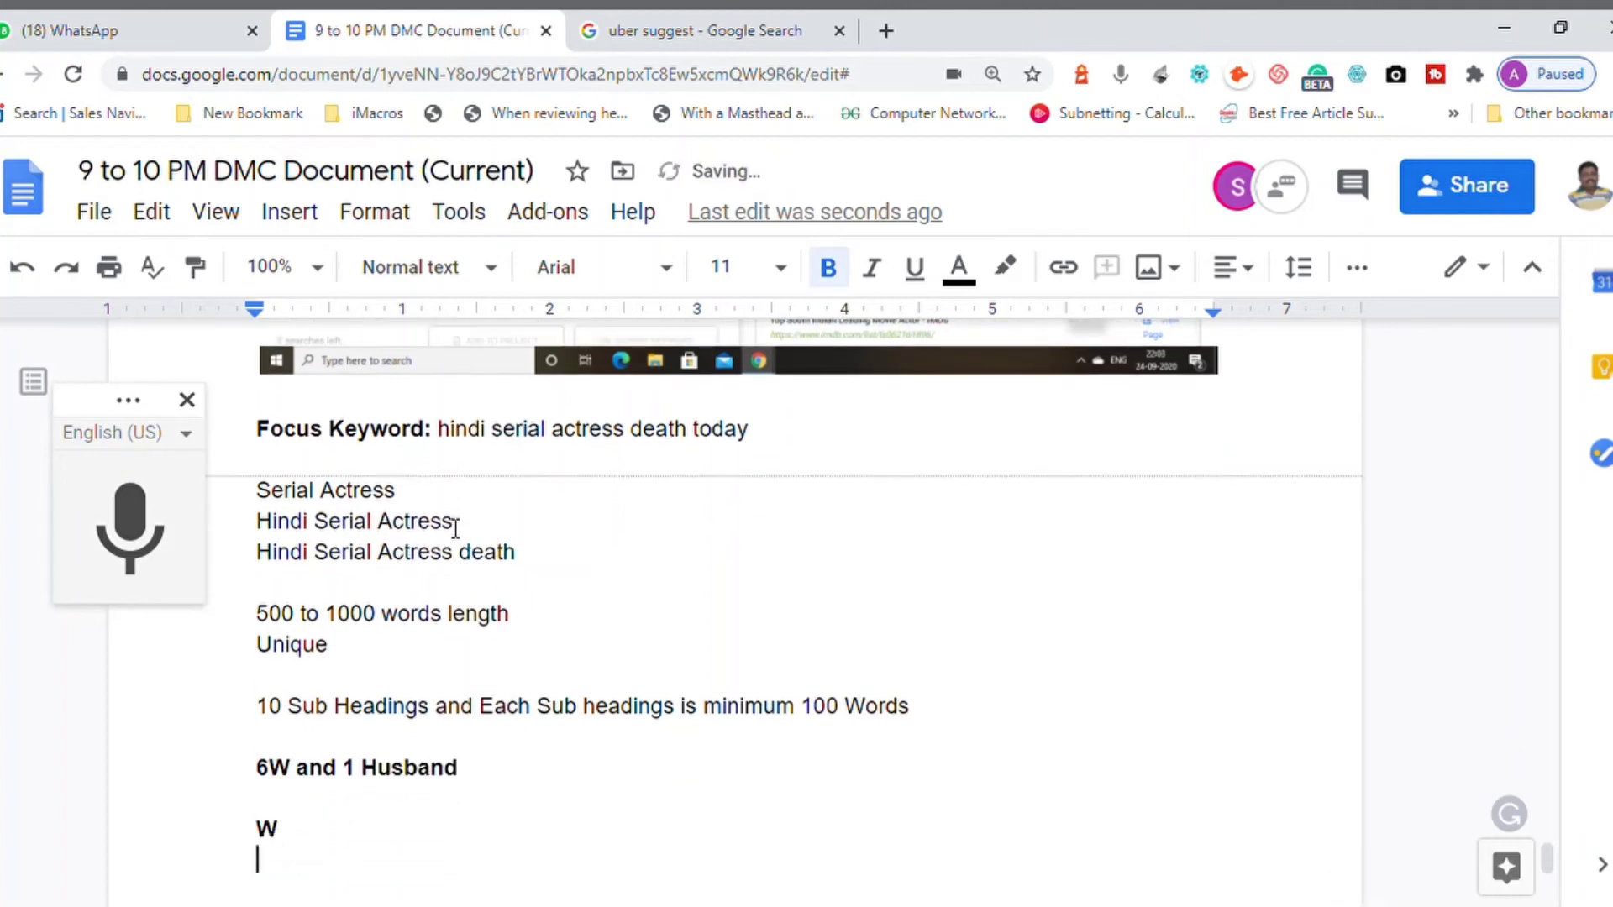
type("W")
key("Return")
type("W")
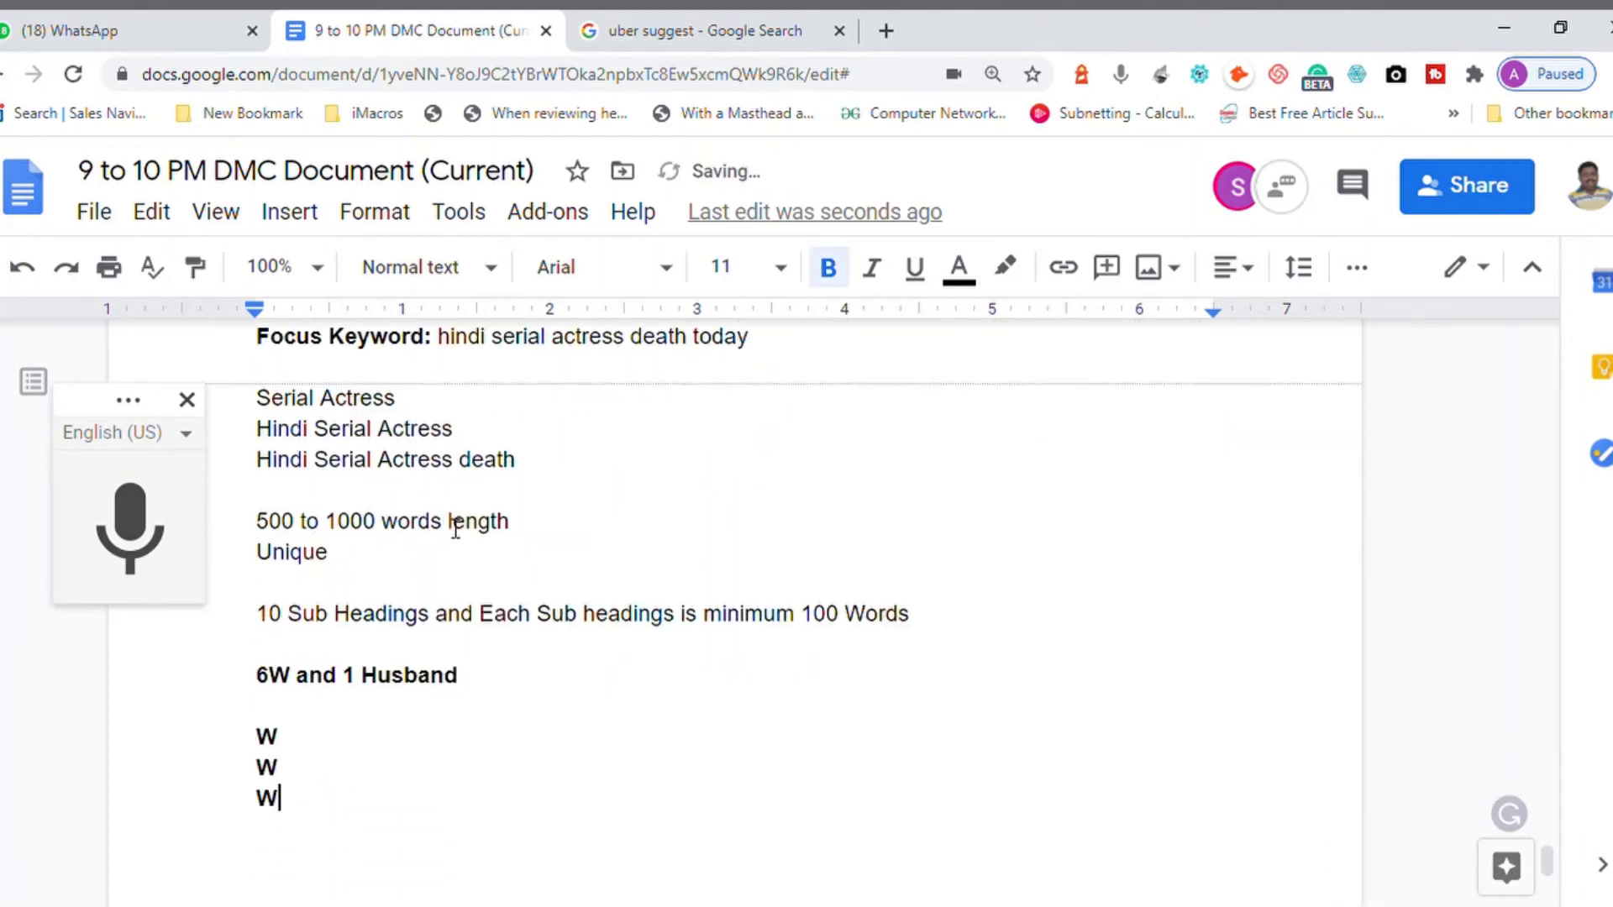
key("Return")
type("W")
key("Return")
type("W")
key("Return")
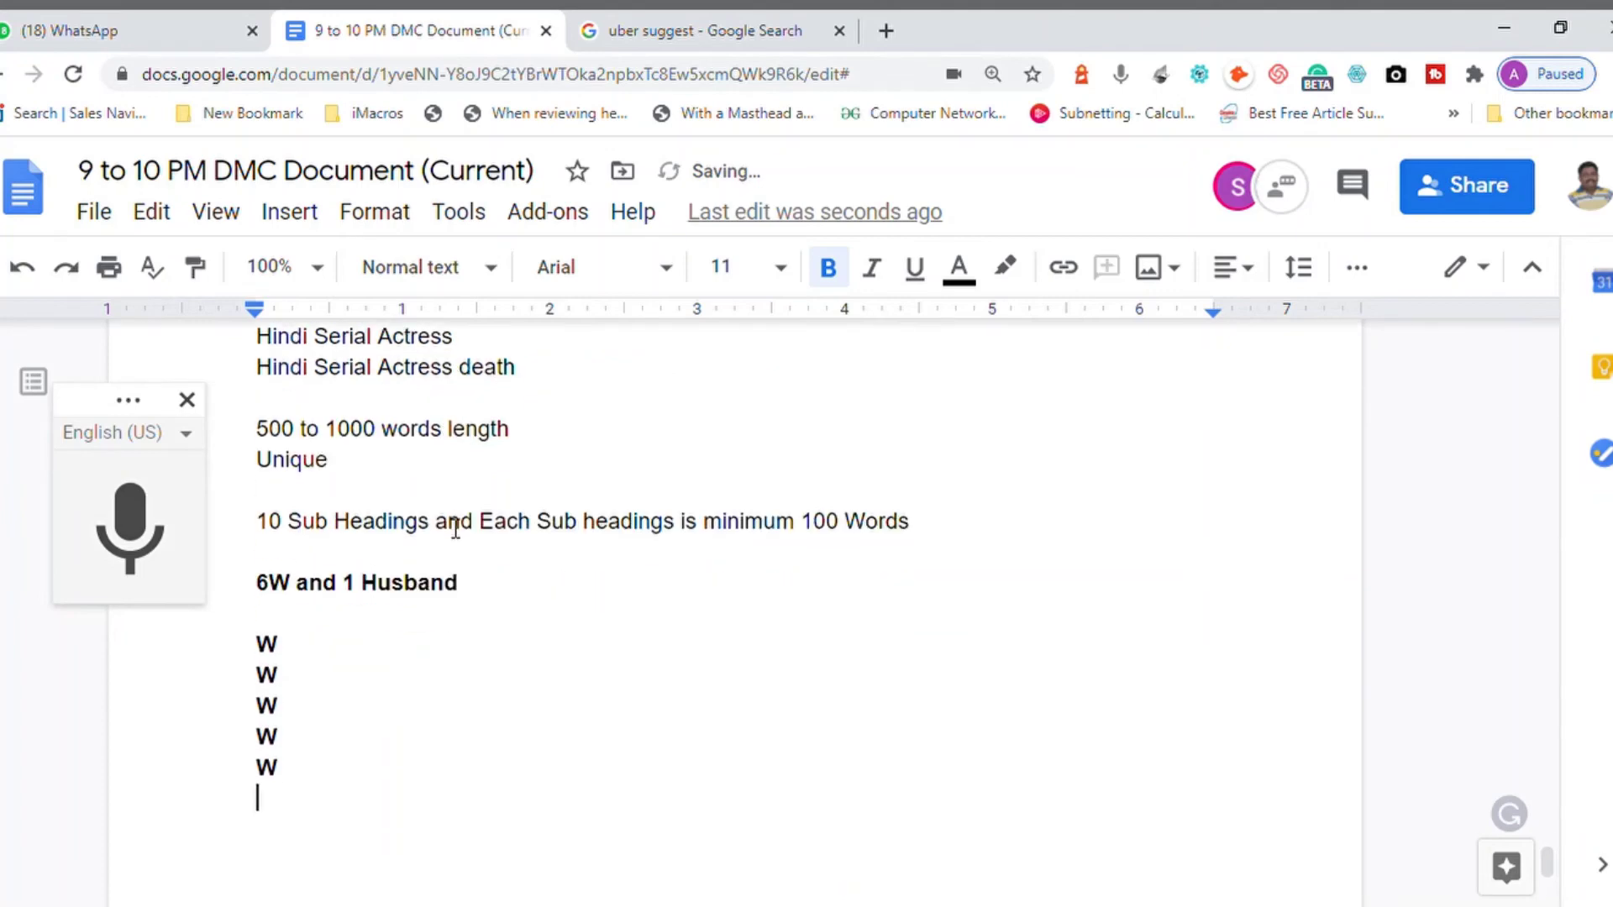
type("W")
key("Return")
type("H")
Complete the first "W" line under "6W and 1 Husband" as "What"
key("Up")
key("Up")
key("Up")
key("Up")
key("Up")
key("Up")
key("Up")
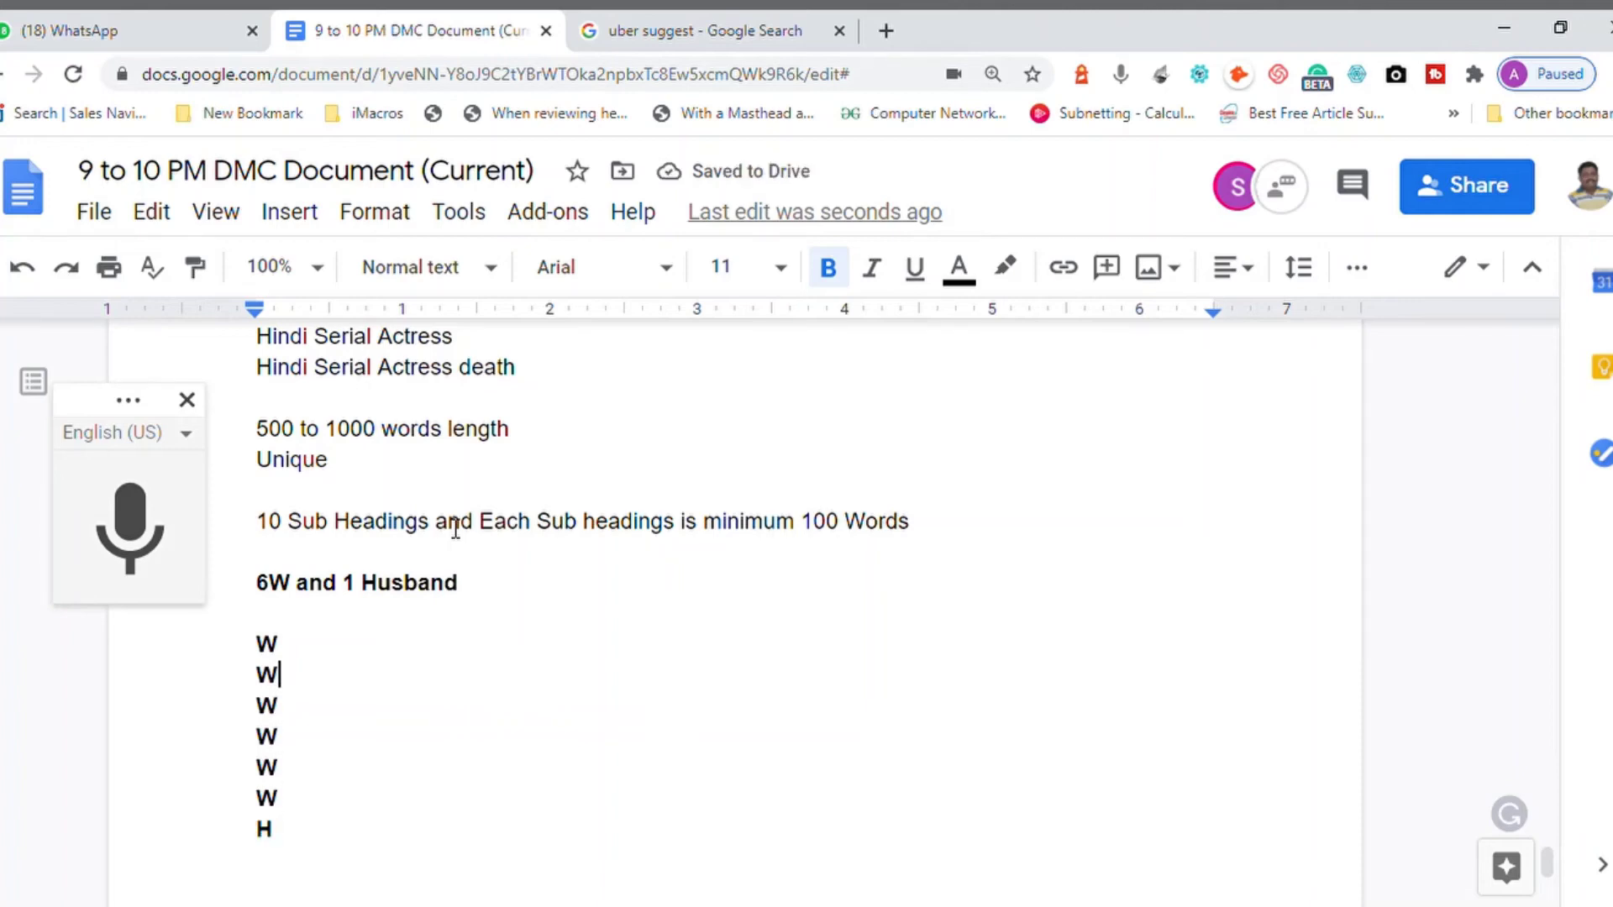
type("hat")
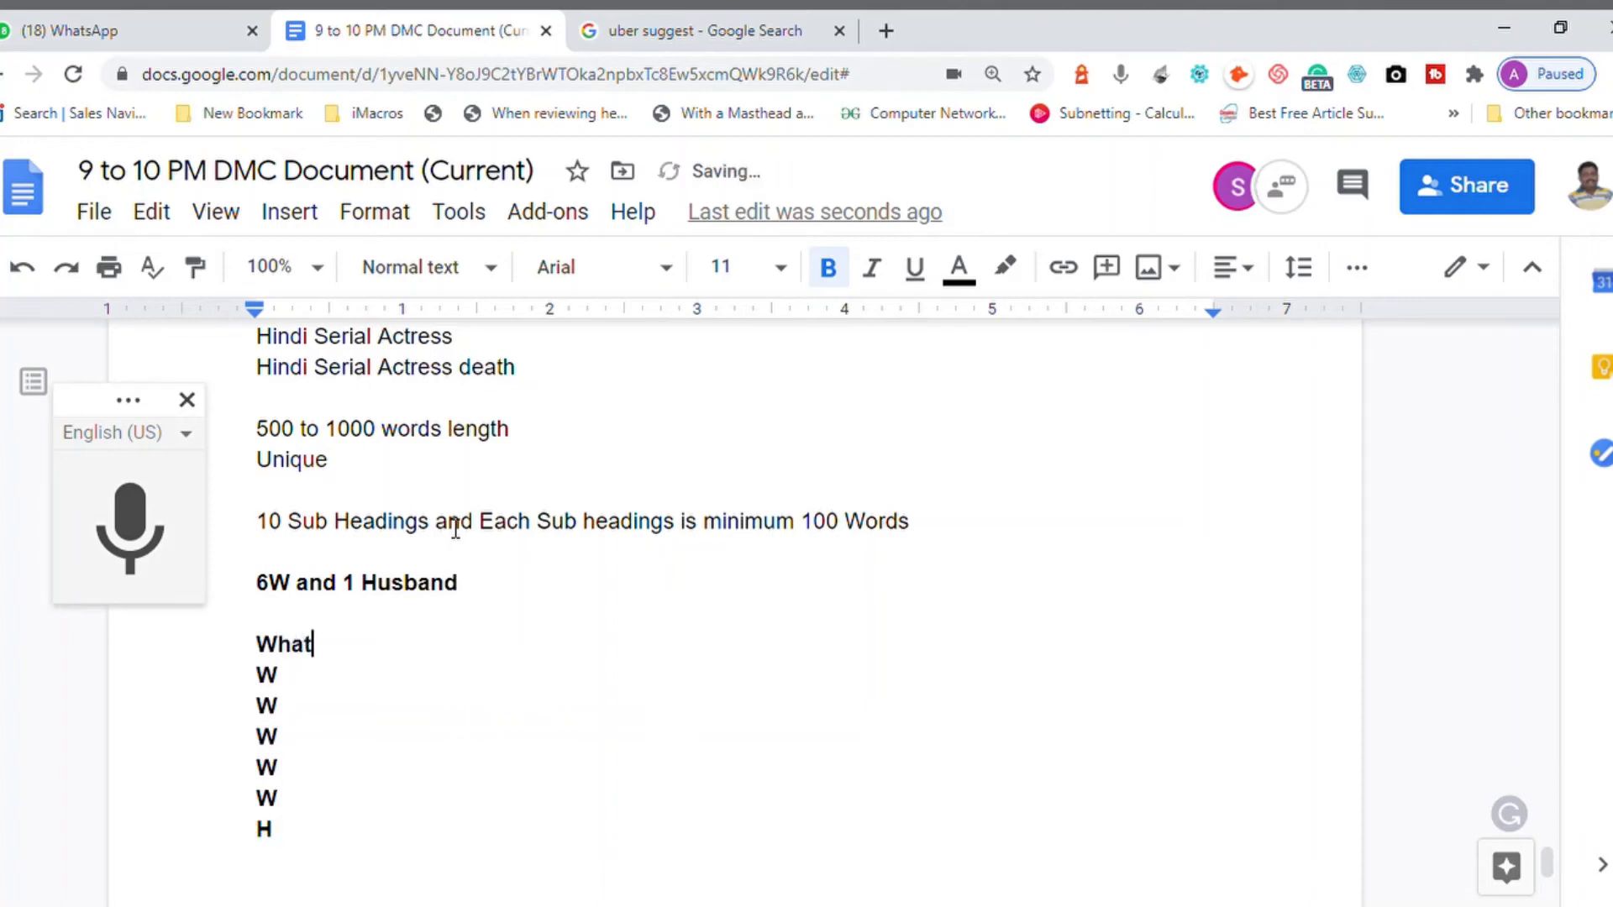
Complete the second and third "W" lines as "Where" and "When"
key("Up")
key("Down")
key("Down")
key("End")
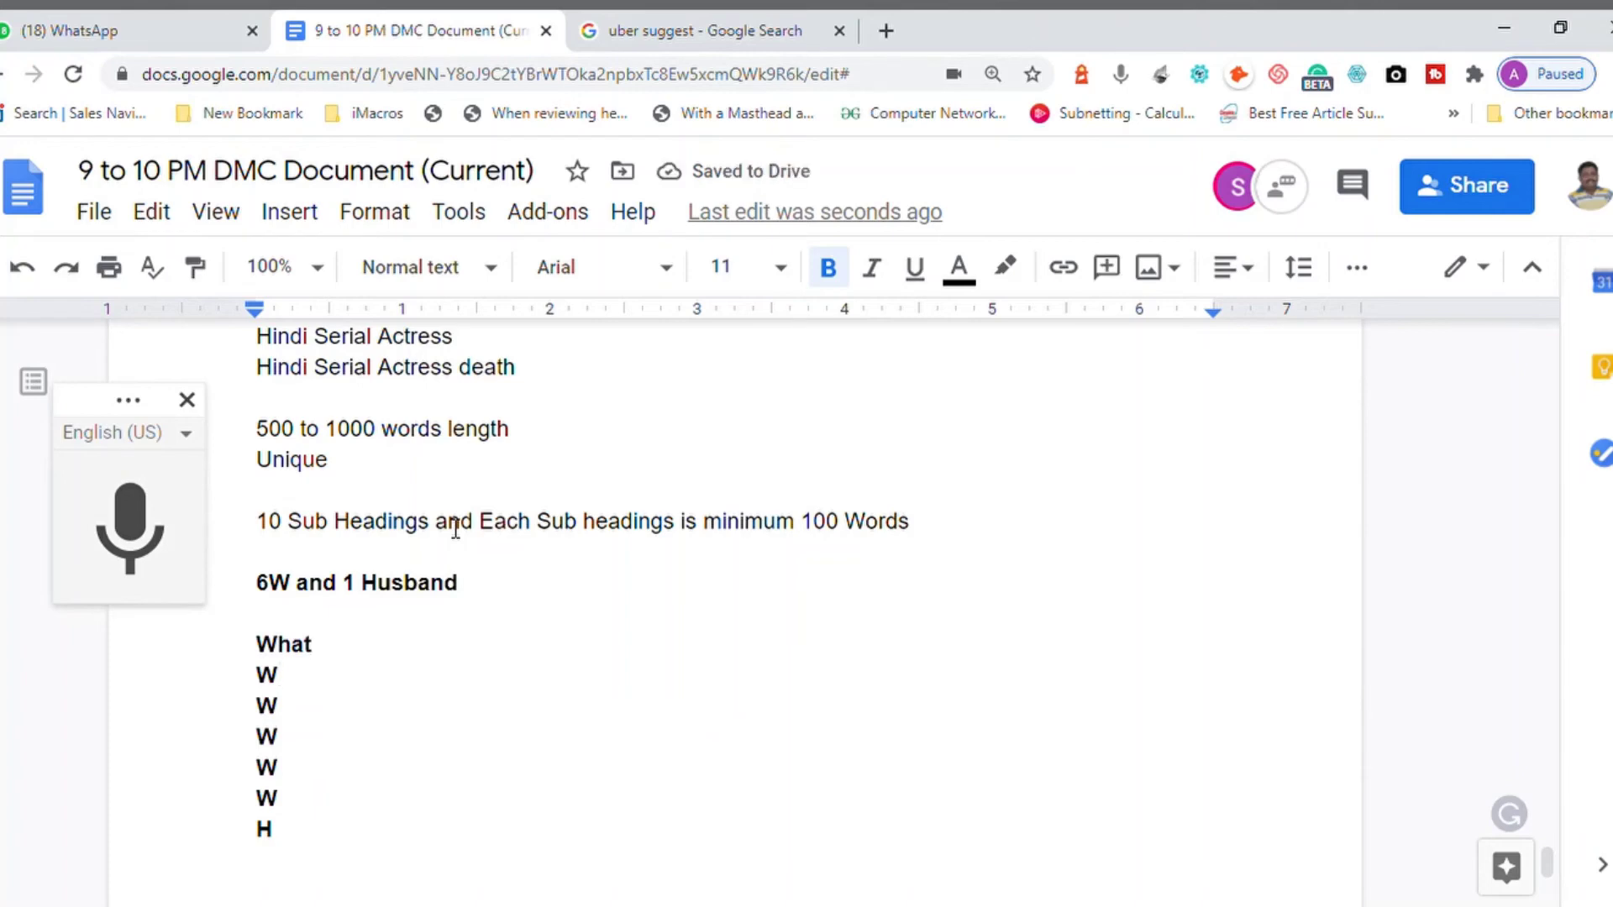
type("here")
key("Down")
type("hen")
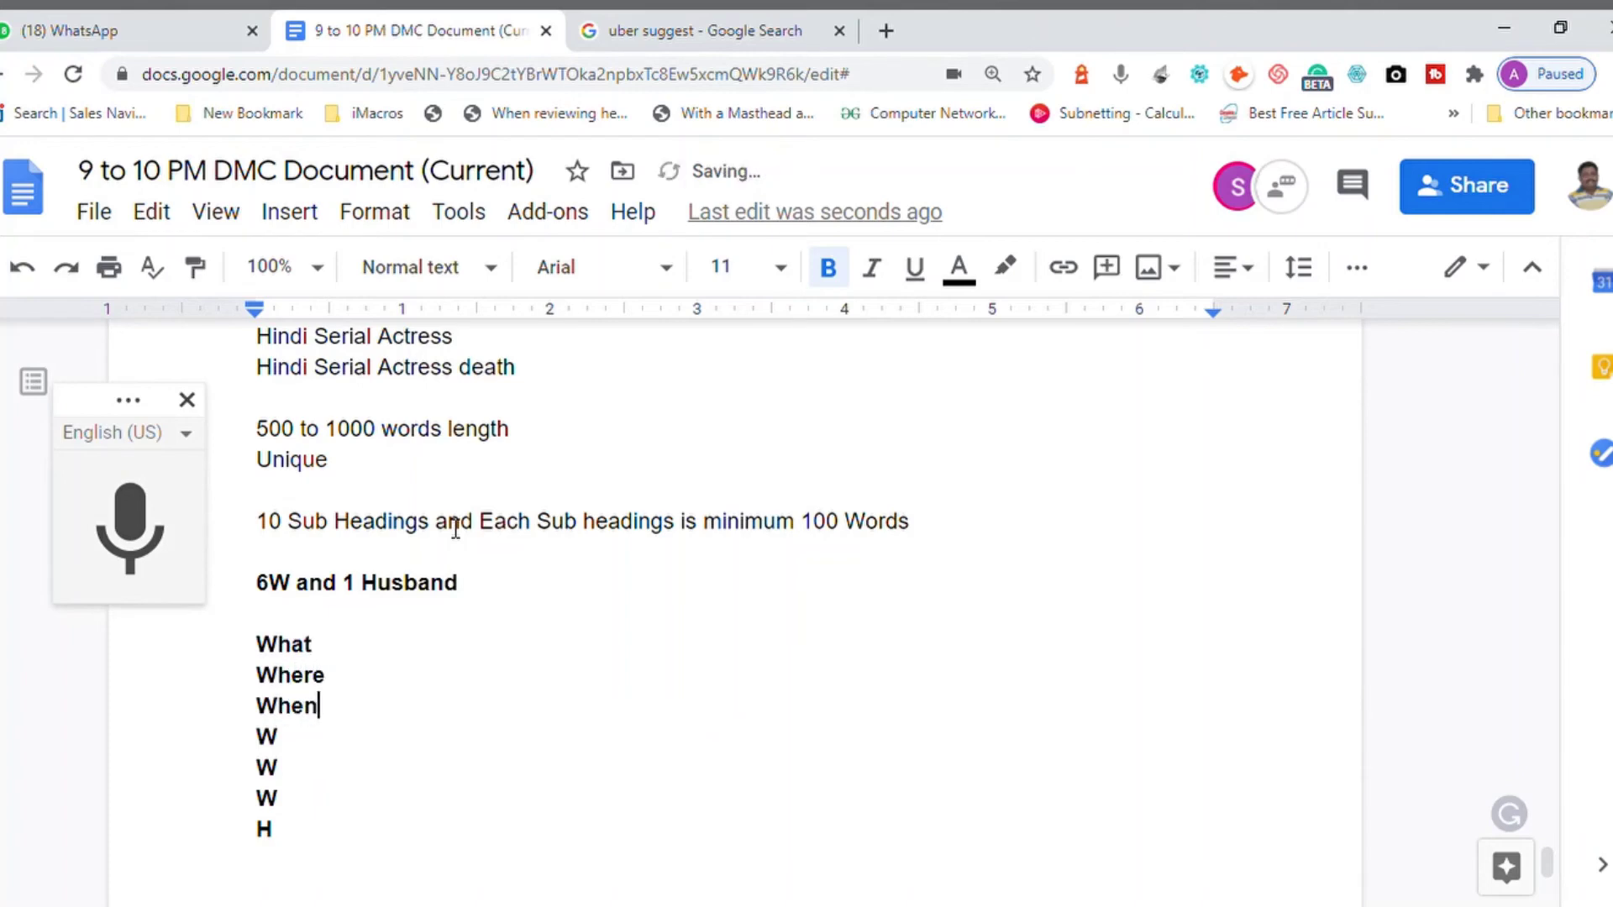
Complete the remaining "W" lines as "Why", "Which" and "Who", and the "H" line as "How"
key("Down")
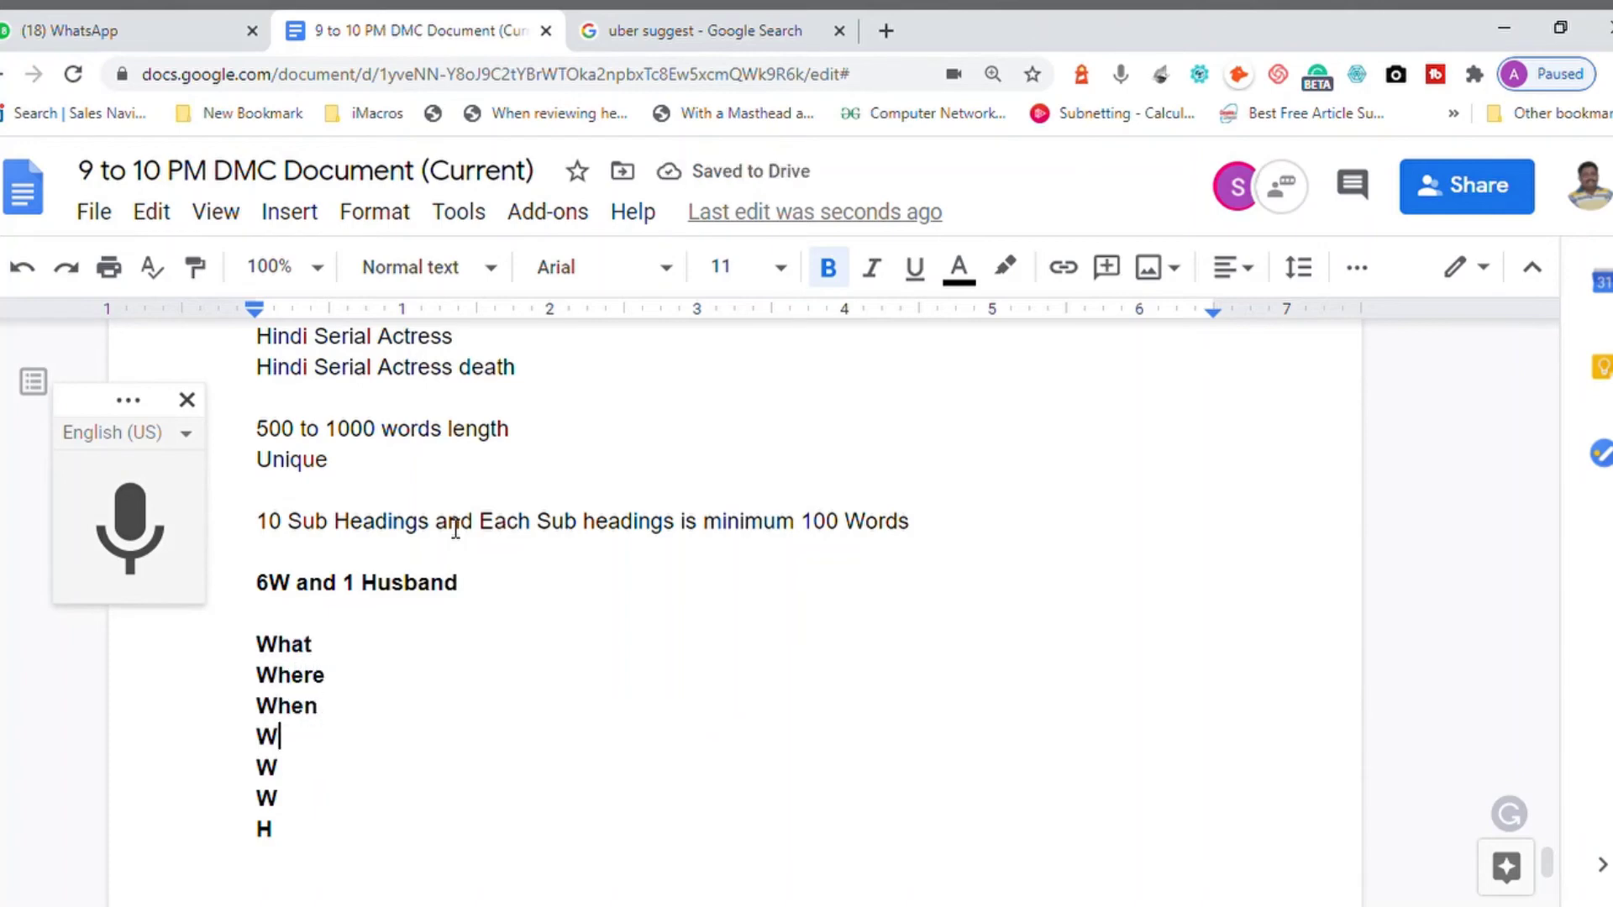
type("hy")
key("Down")
type("hich")
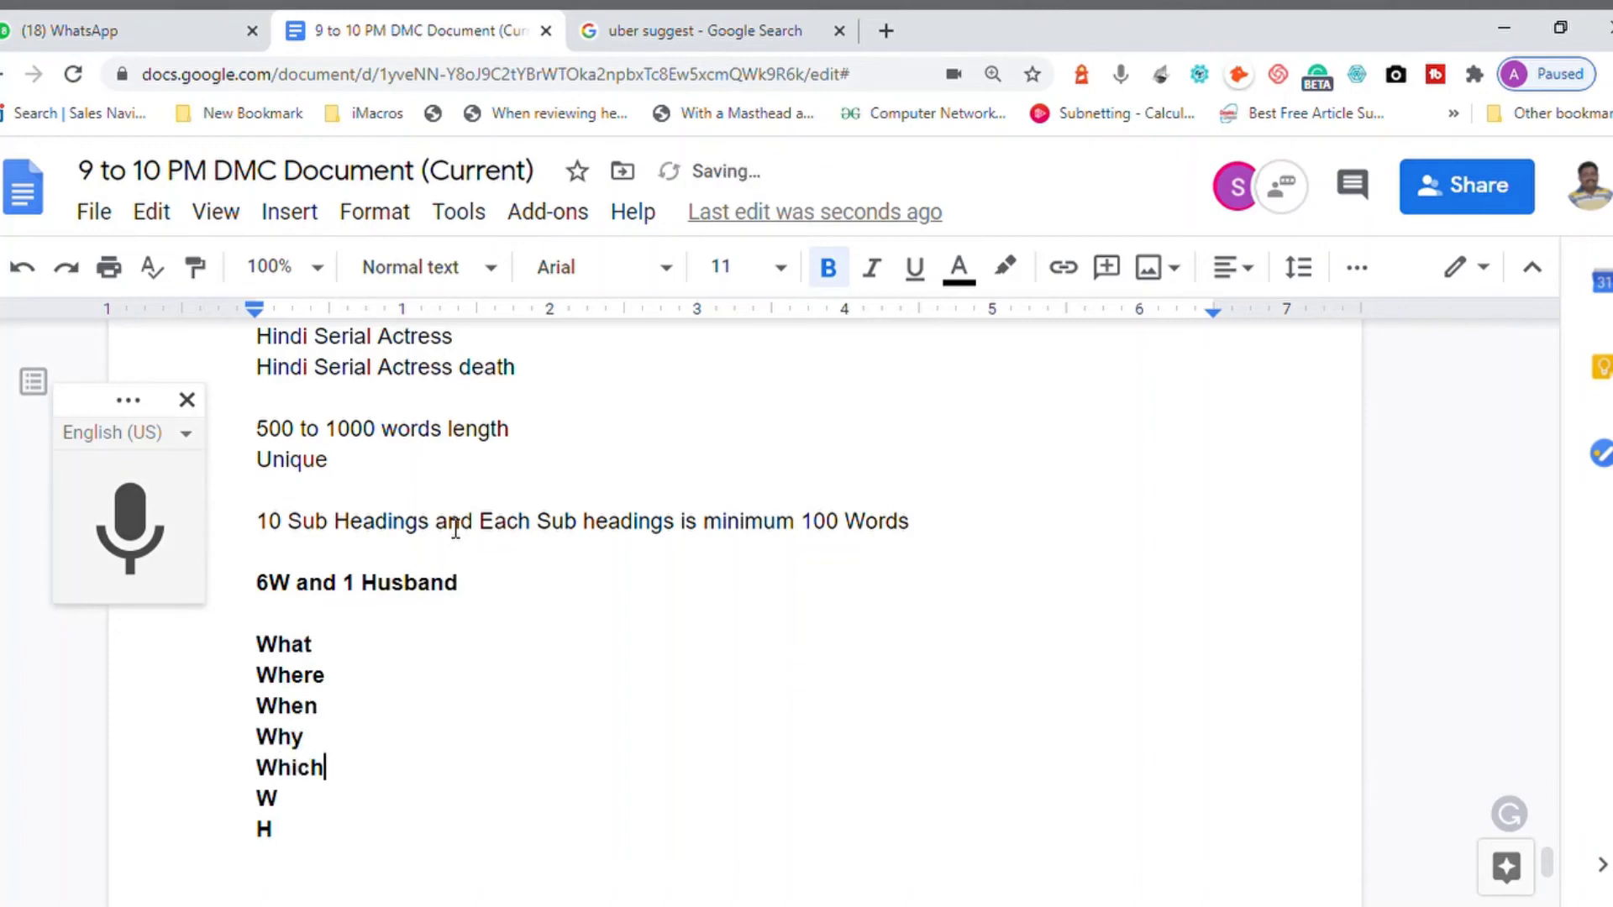
key("Down")
type("ho")
key("Down")
type("ow")
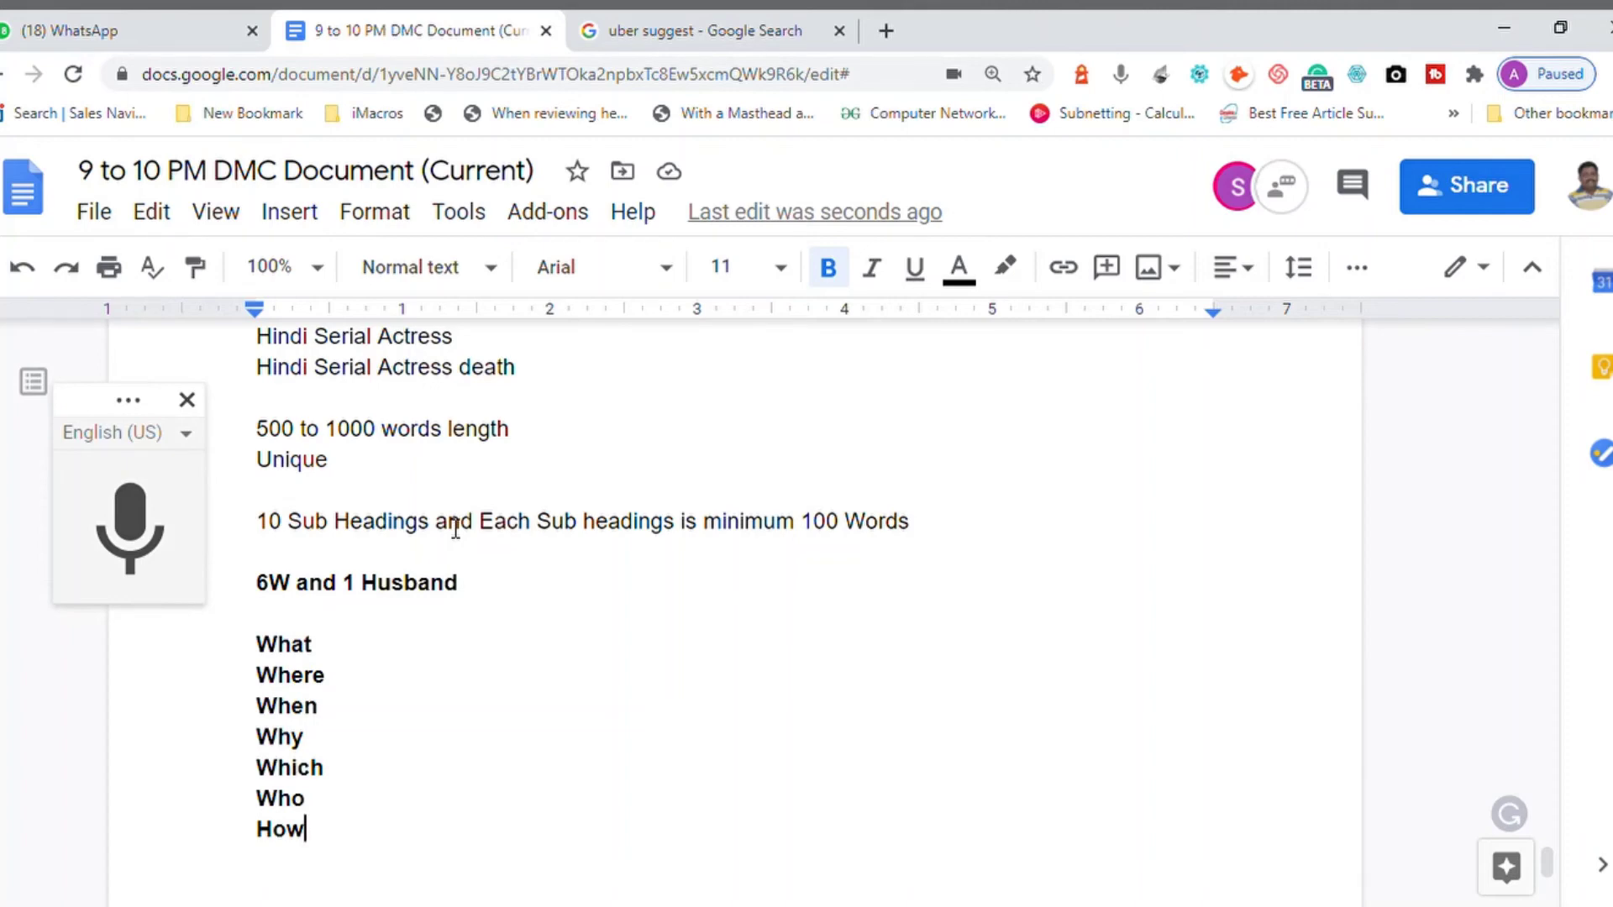
Extend the "What" line to "What is a Serial?" and add a blank line beneath it
key("Up")
key("Up")
key("Up")
key("Up")
key("Up")
key("Up")
type("is a ")
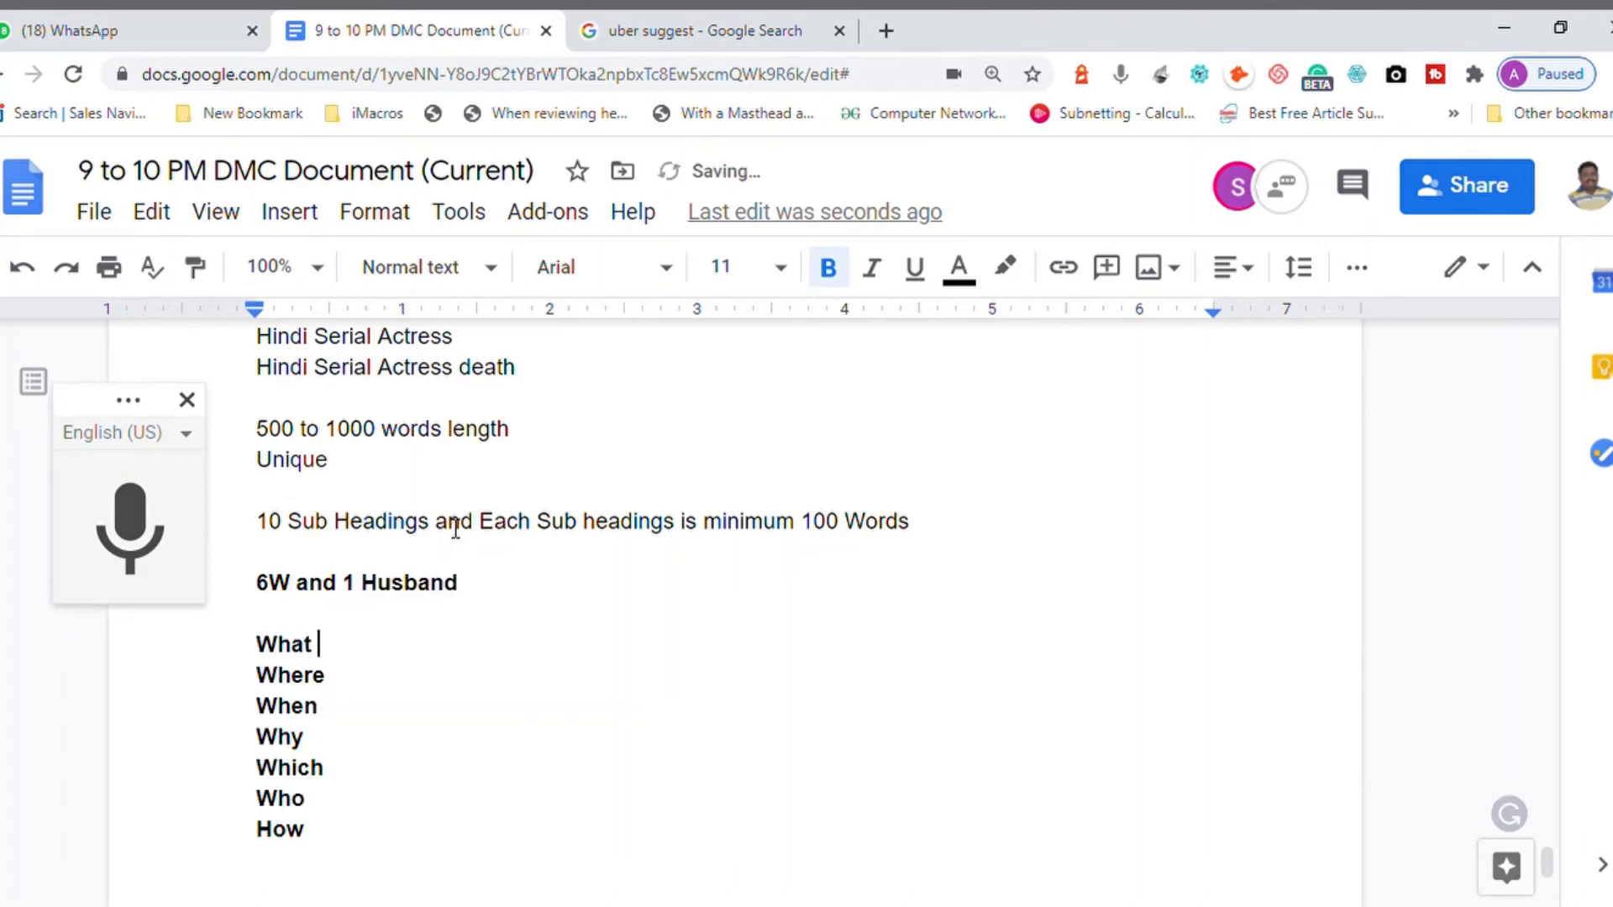
type("Serial")
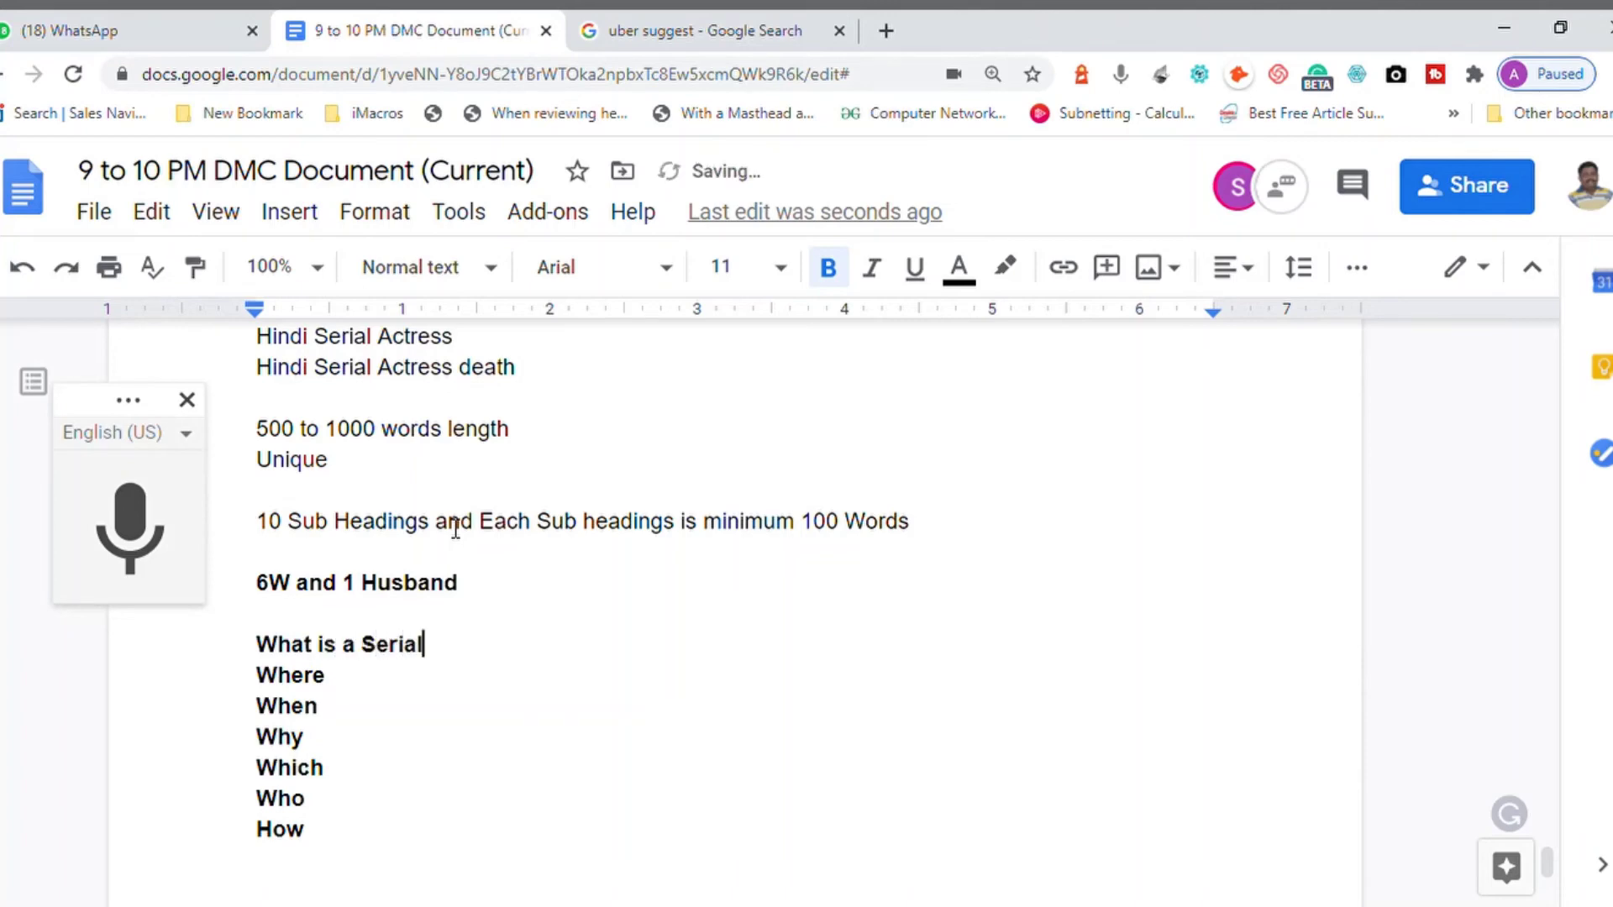
type("?")
key("Return")
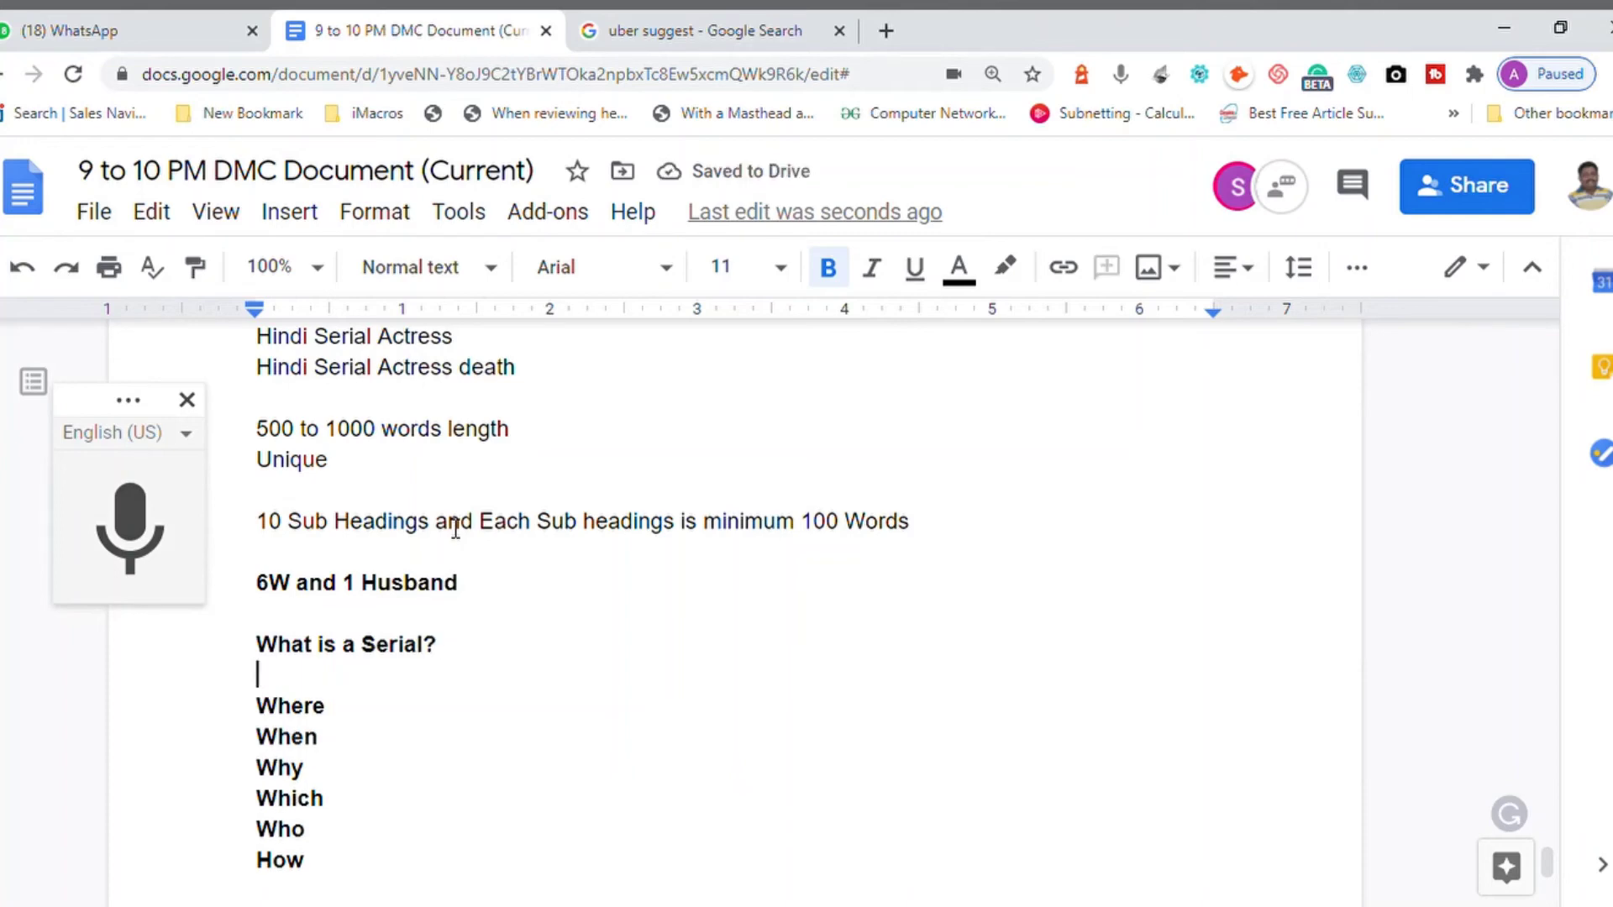
Extend the "Who" line to read "Who are Serial Actors?"
key("Down")
key("Down")
key("Down")
key("Down")
key("Down")
key("End")
type("a")
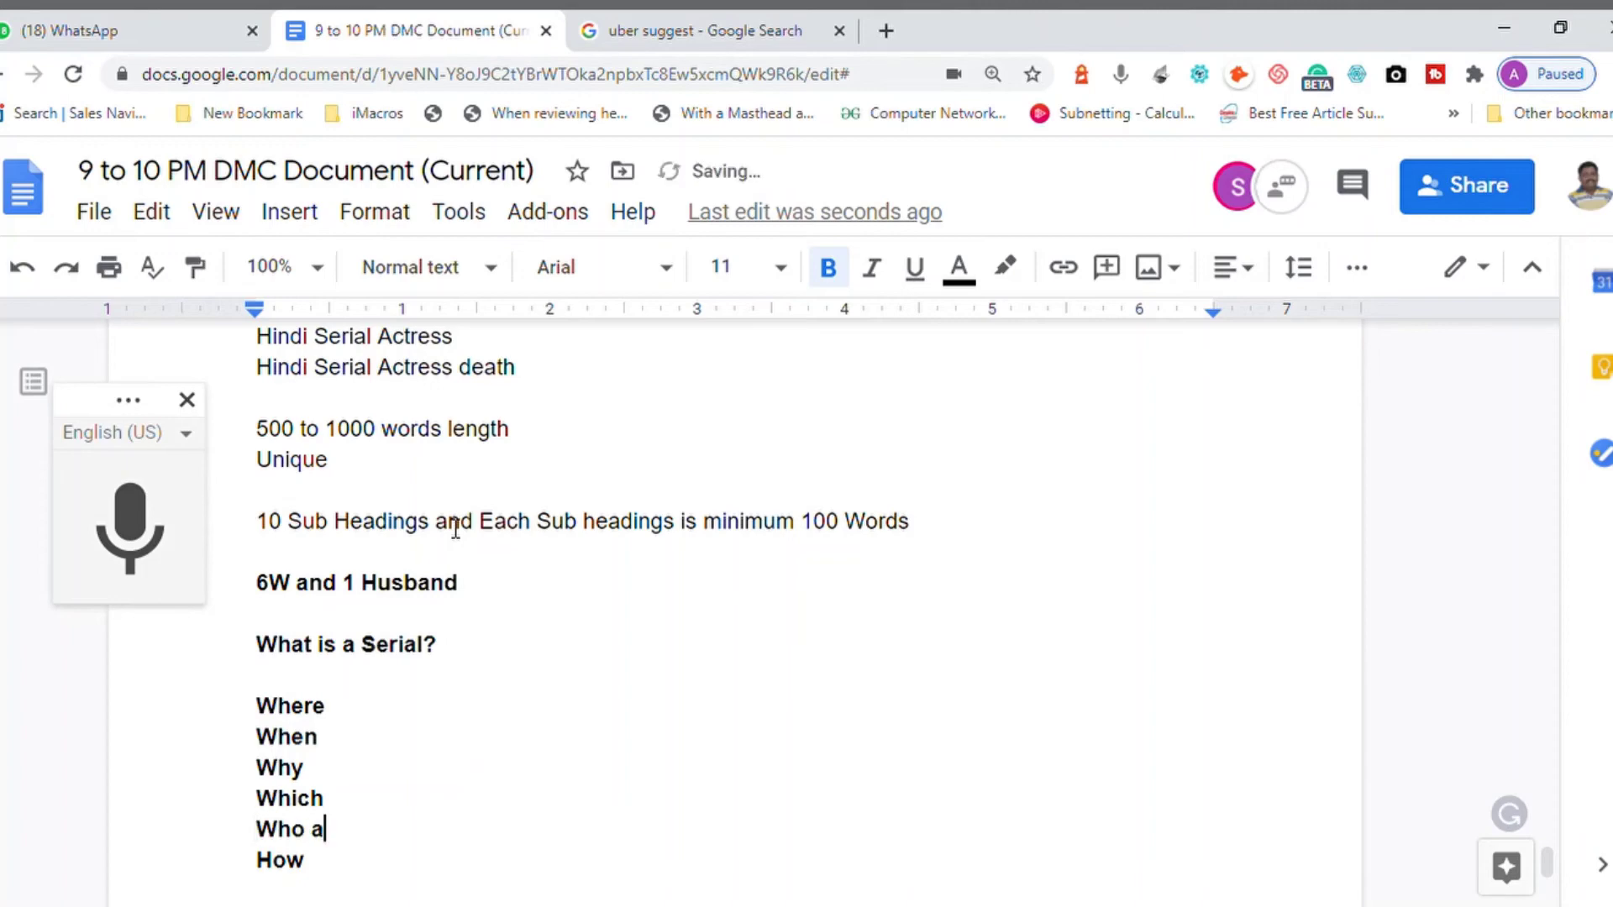
type("re Serie")
key("BackSpace")
type("al")
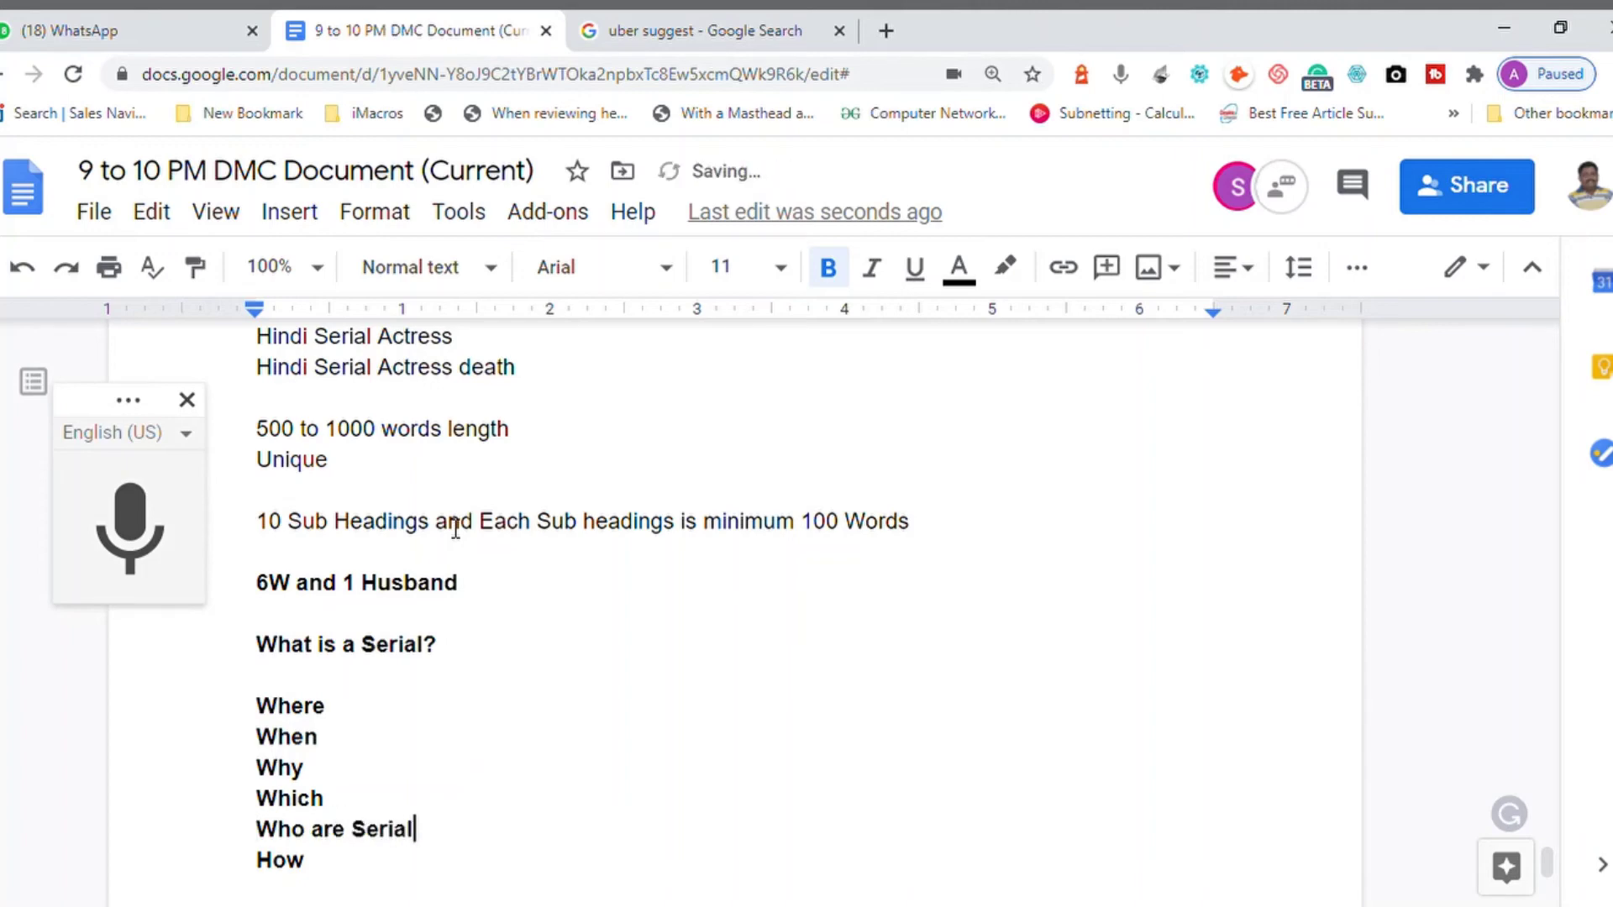
type(" Actors?")
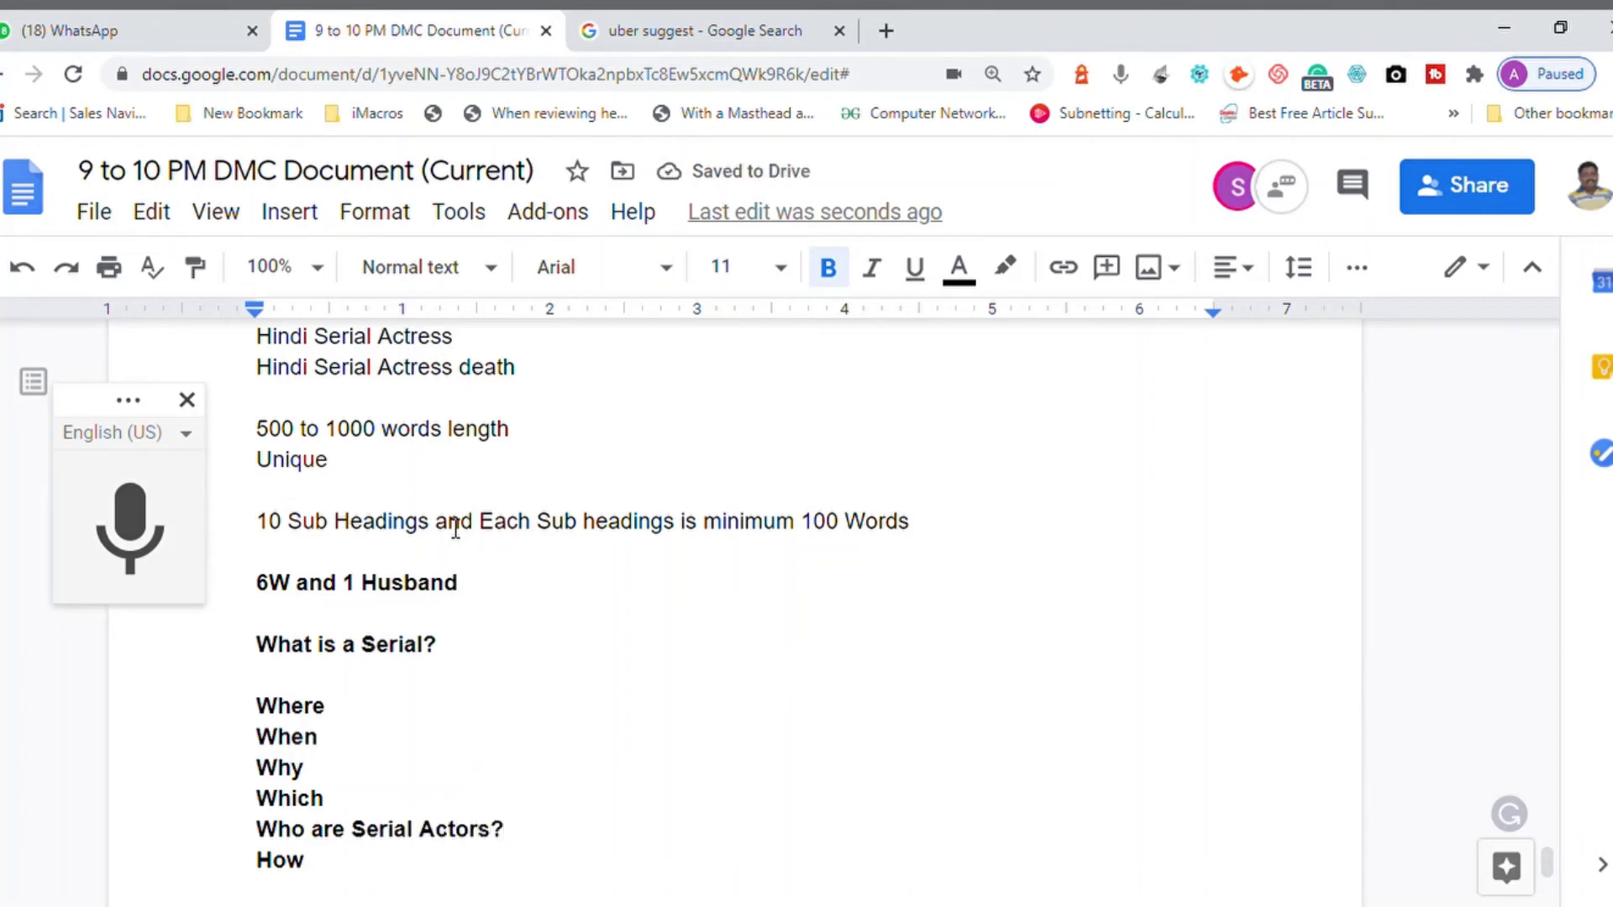
Move "Who are Serial Actors?" to the blank line directly below "What is a Serial?"
key("shift+Home")
key("BackSpace")
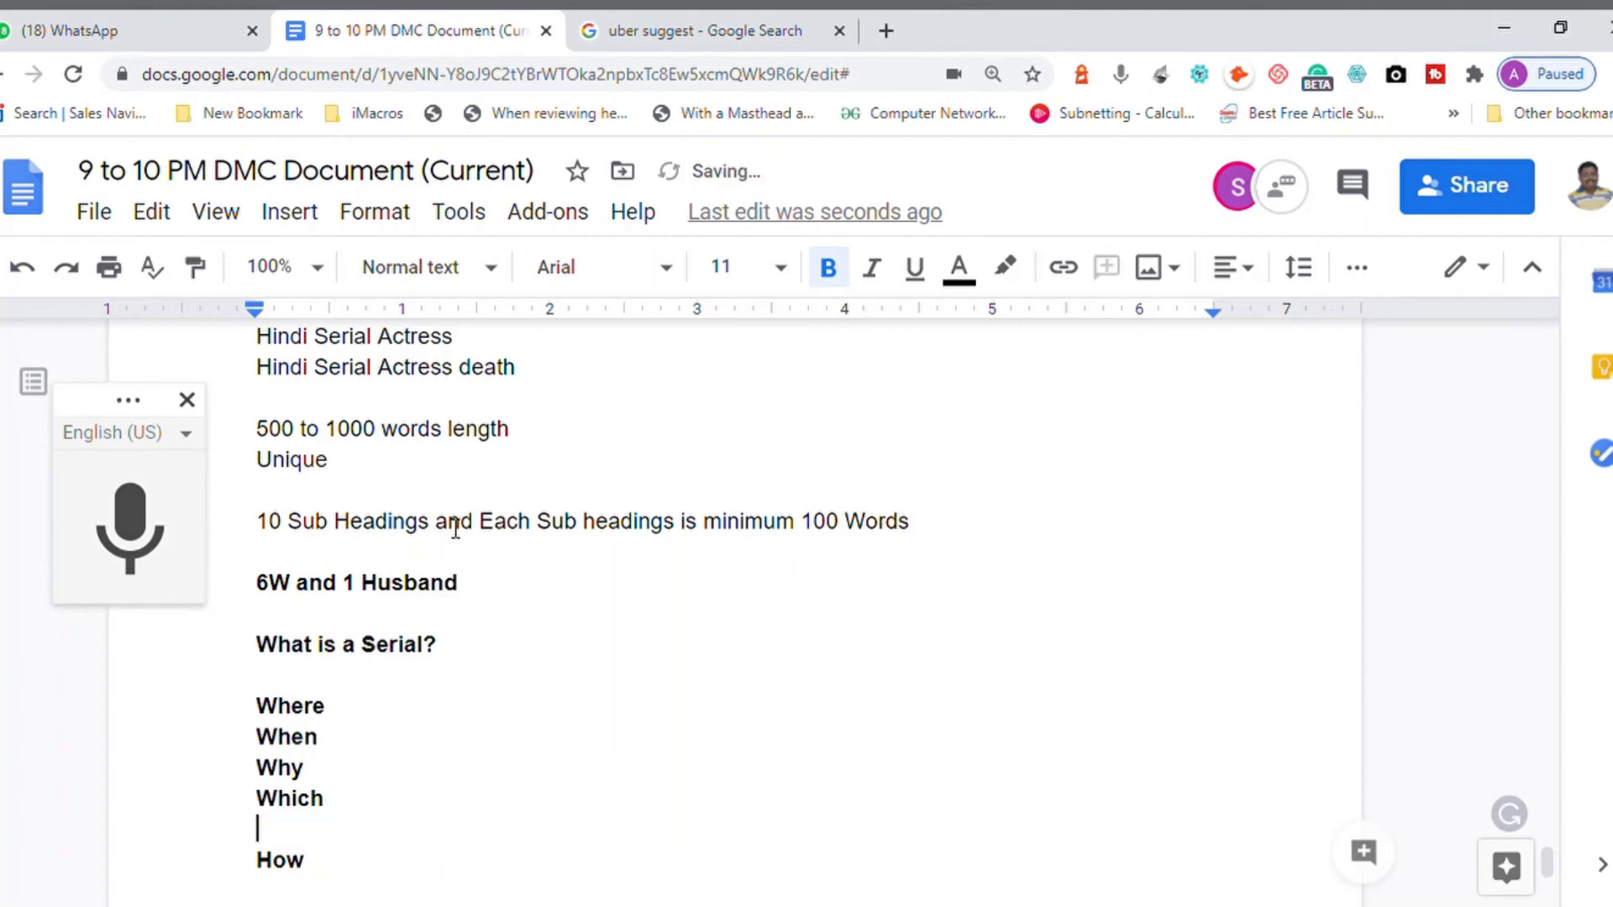
key("Up")
key("Up")
key("Up")
key("Up")
key("Up")
key("Up")
key("Down")
key("ctrl+v")
Extend the "Where" line to read "Where do Seriers Actors Live?"
key("Down")
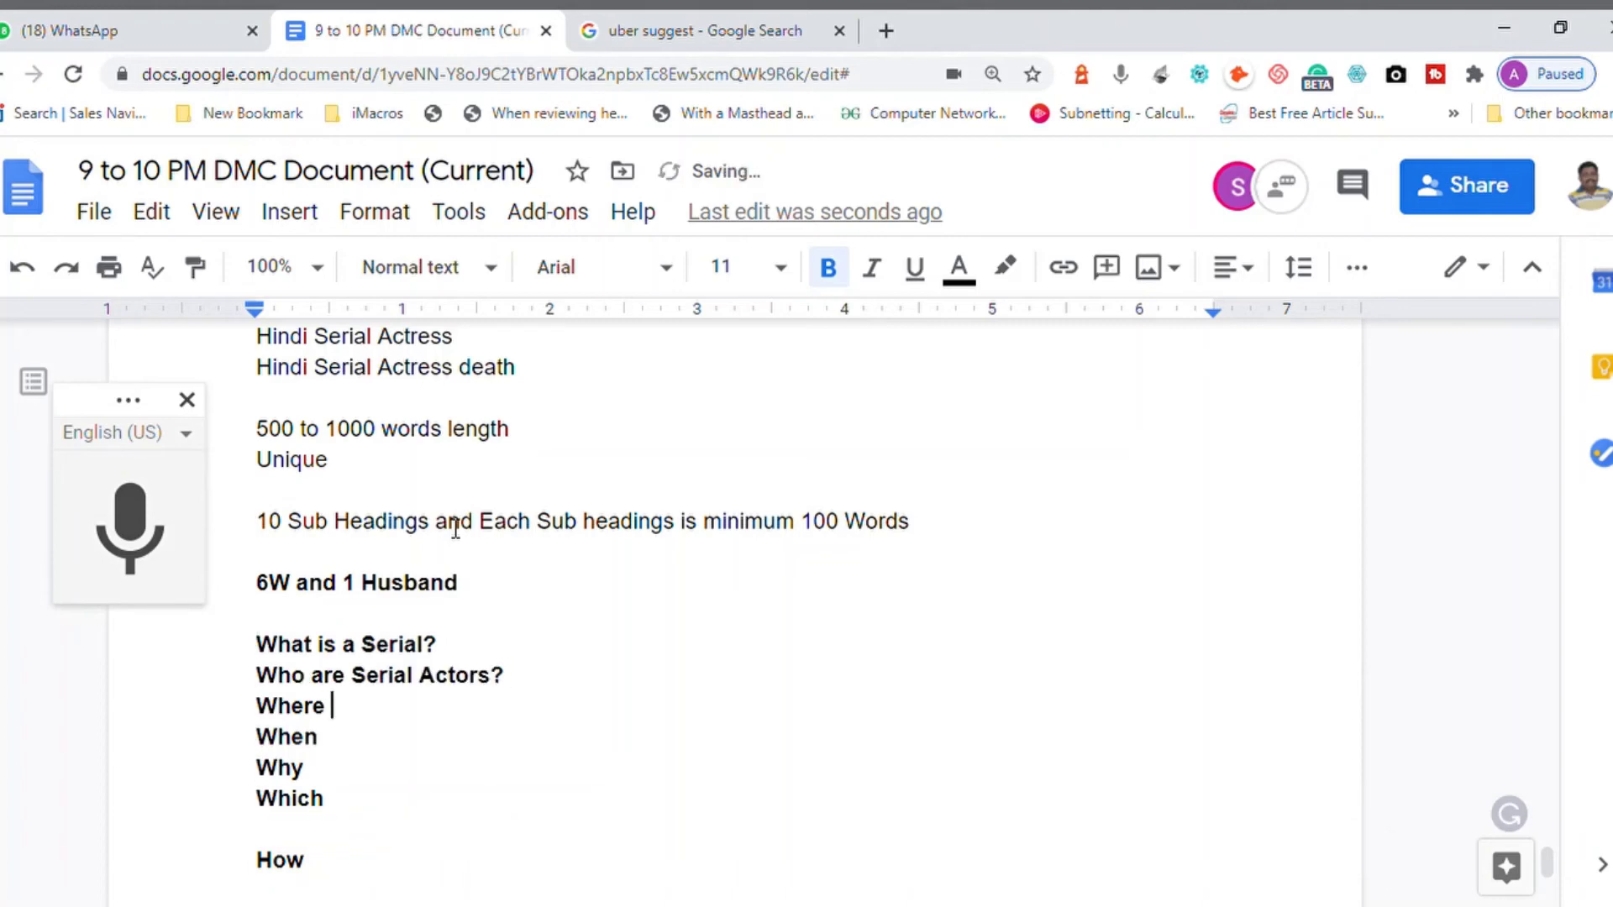
type("do Seriers Actors Live")
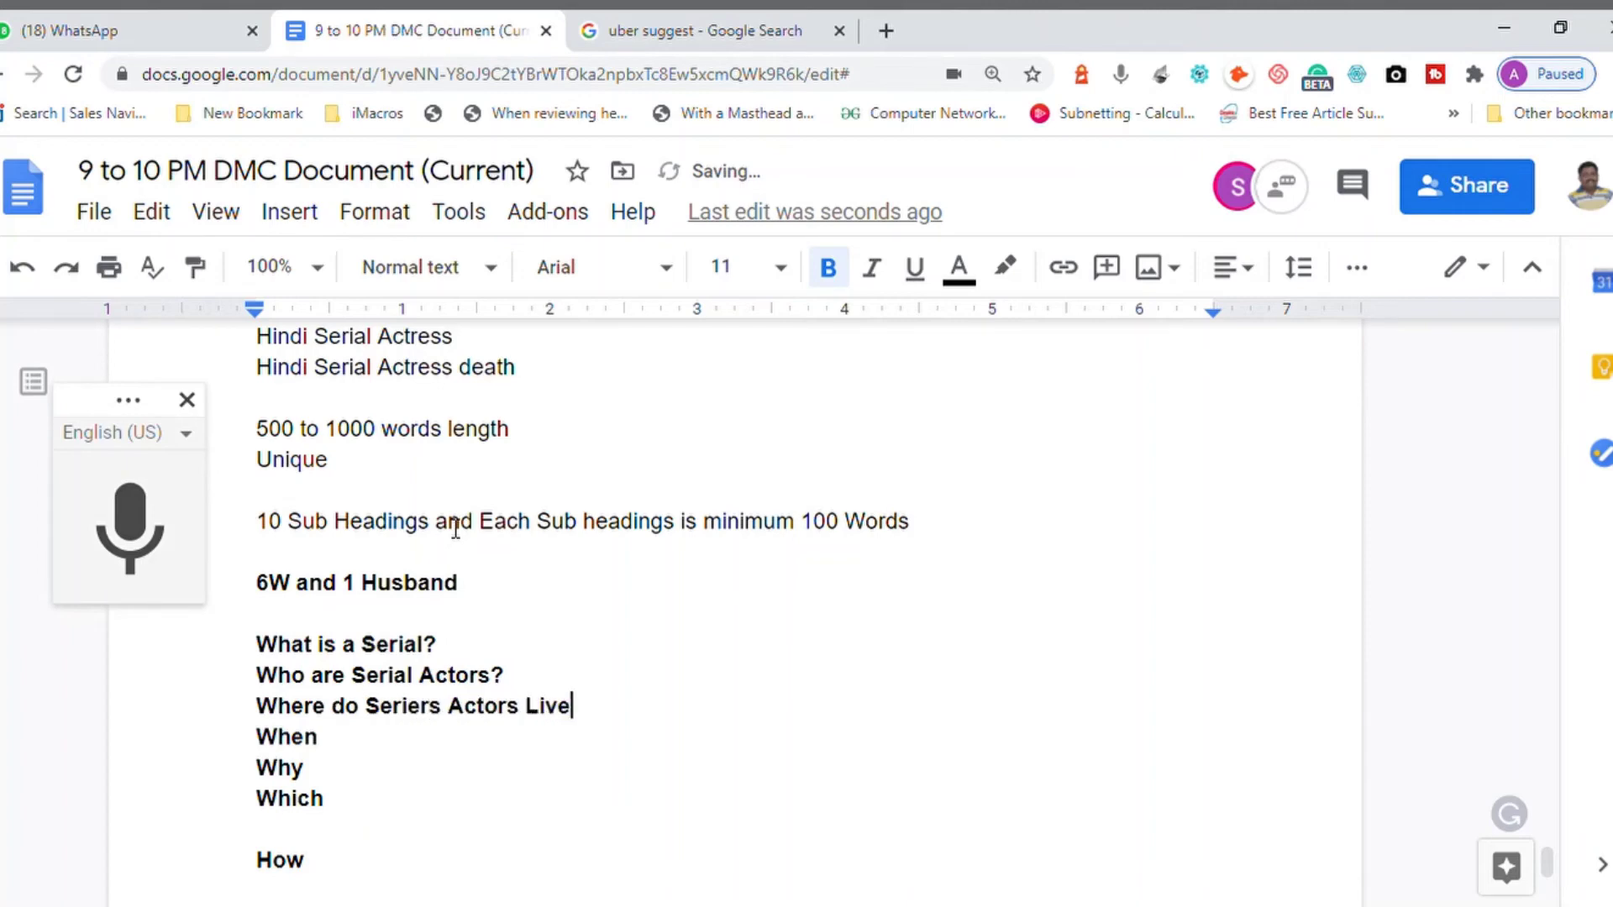
type("?")
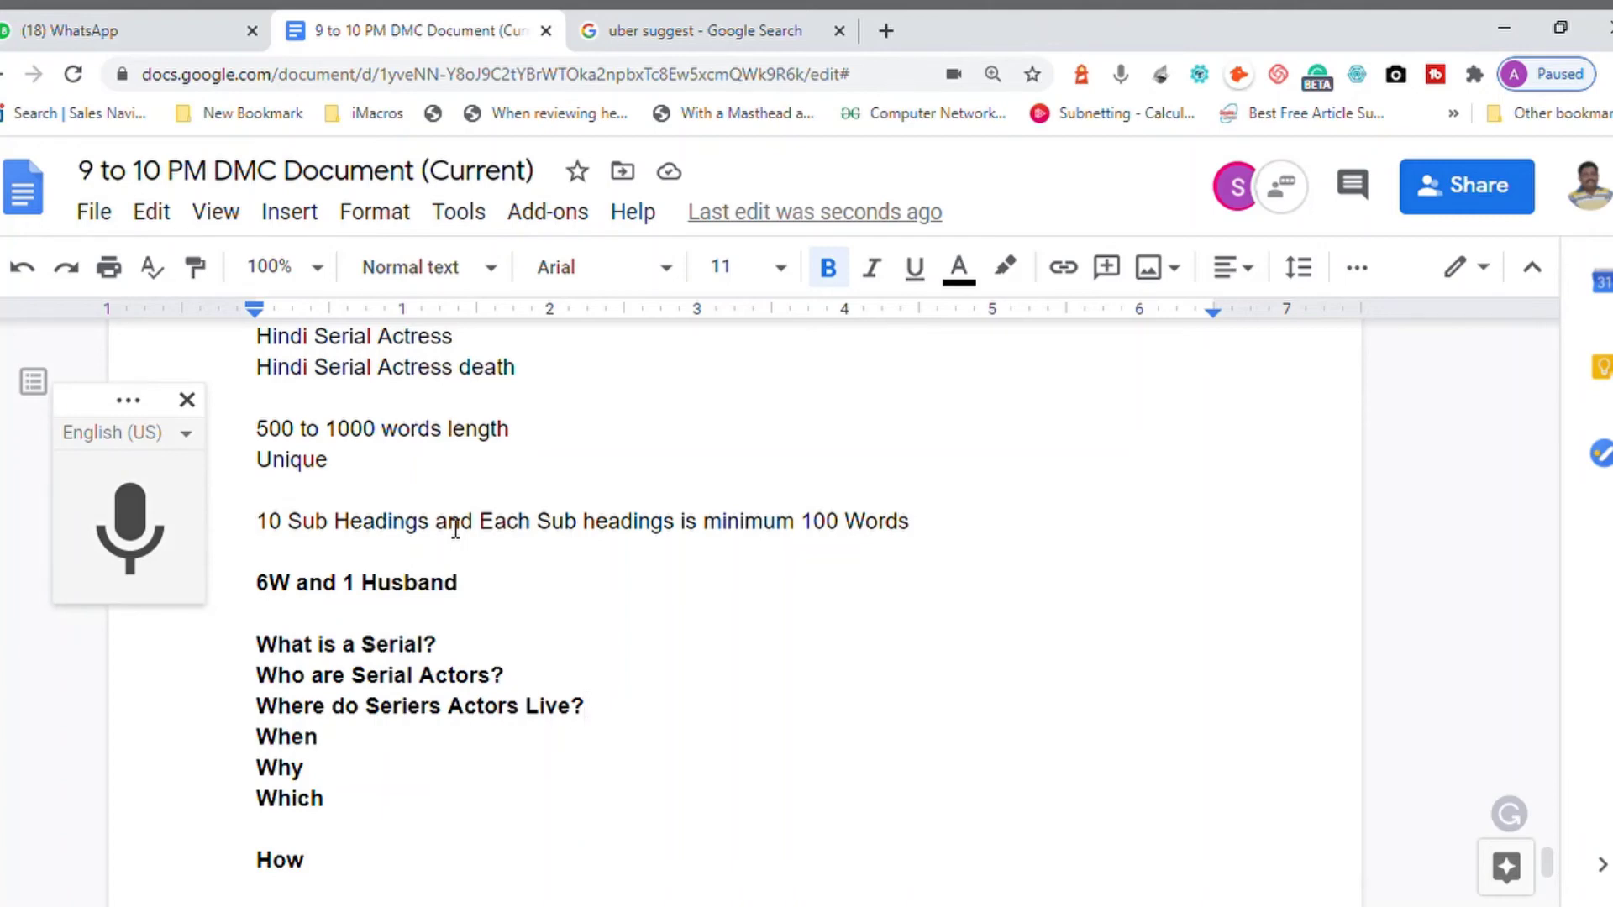
Switch to Google Search and look up the suggestions for "what serial Actors" in place of the old query
left_click(713, 30)
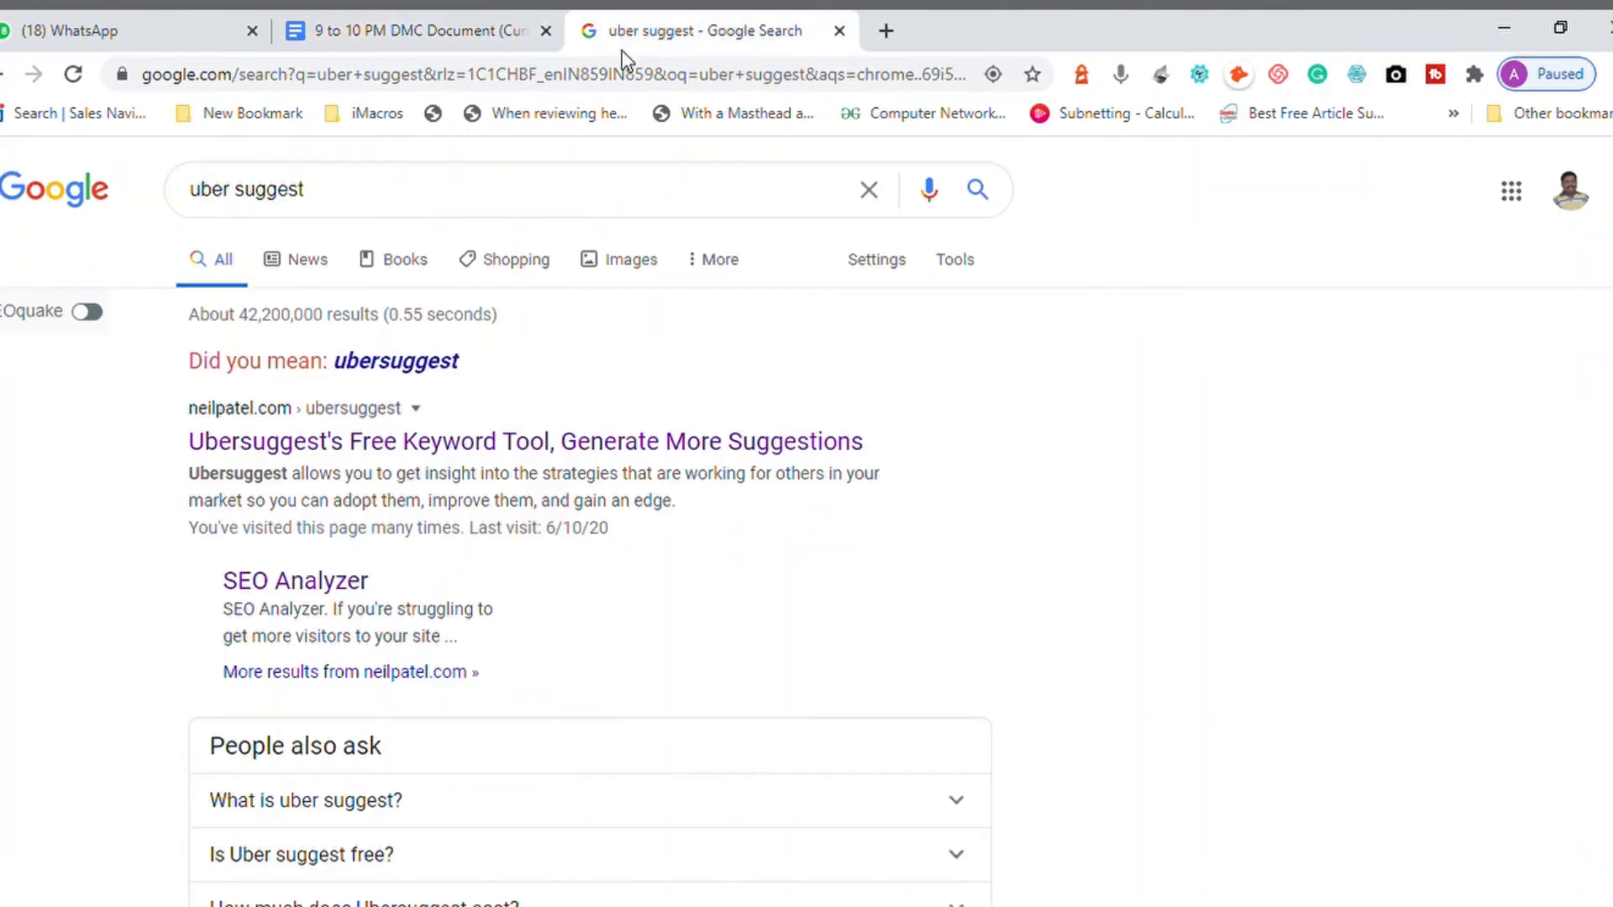
triple_click(428, 199)
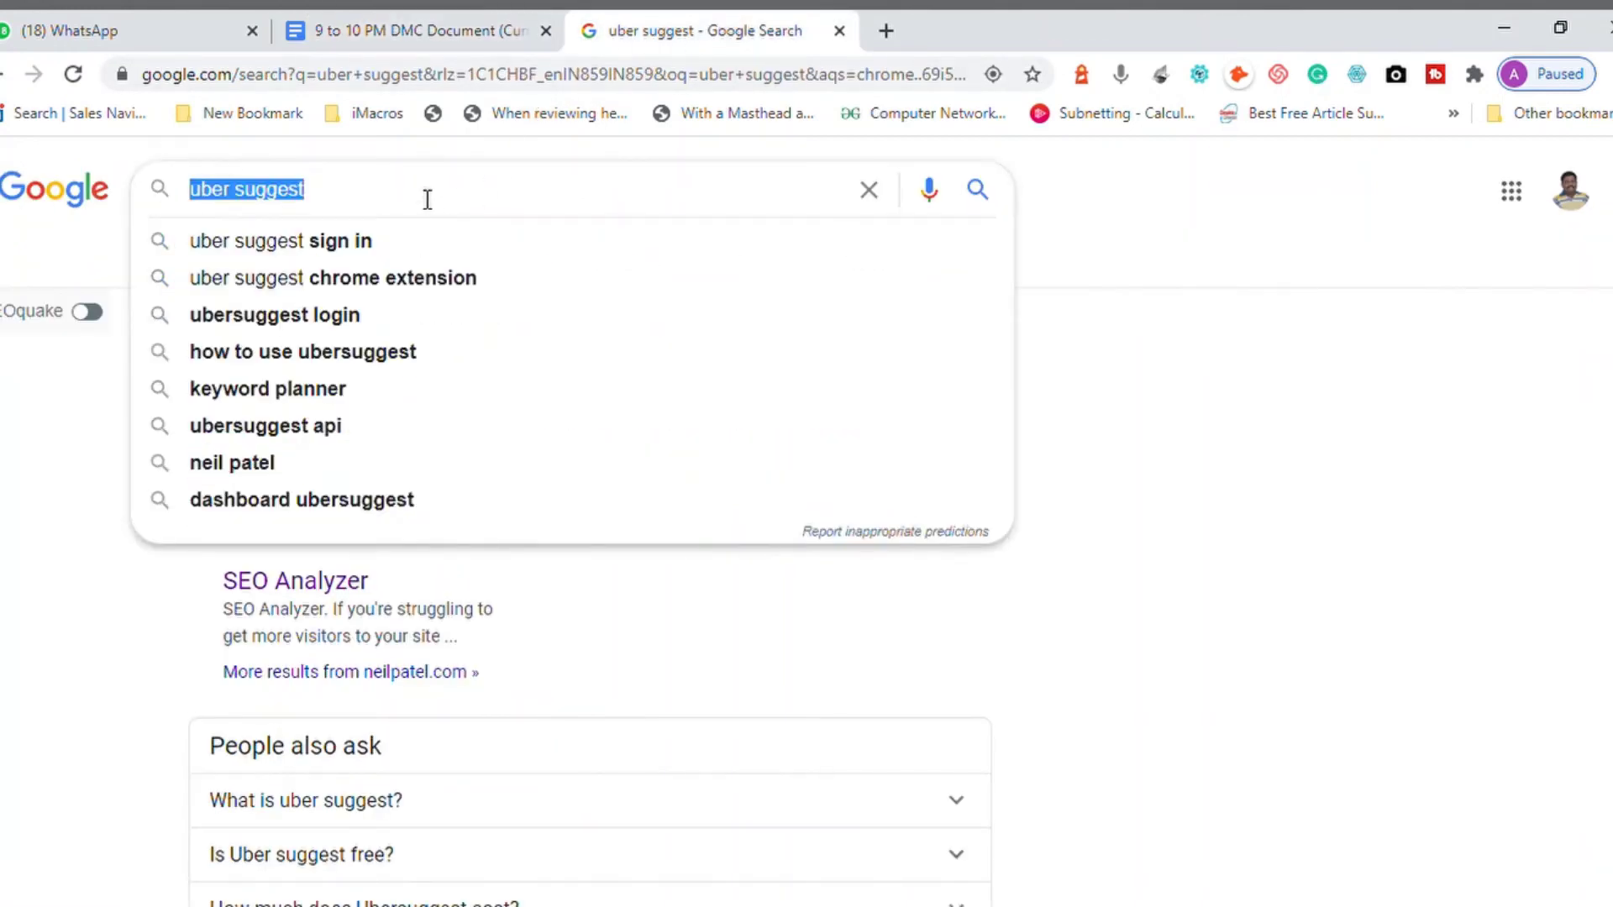
key("BackSpace")
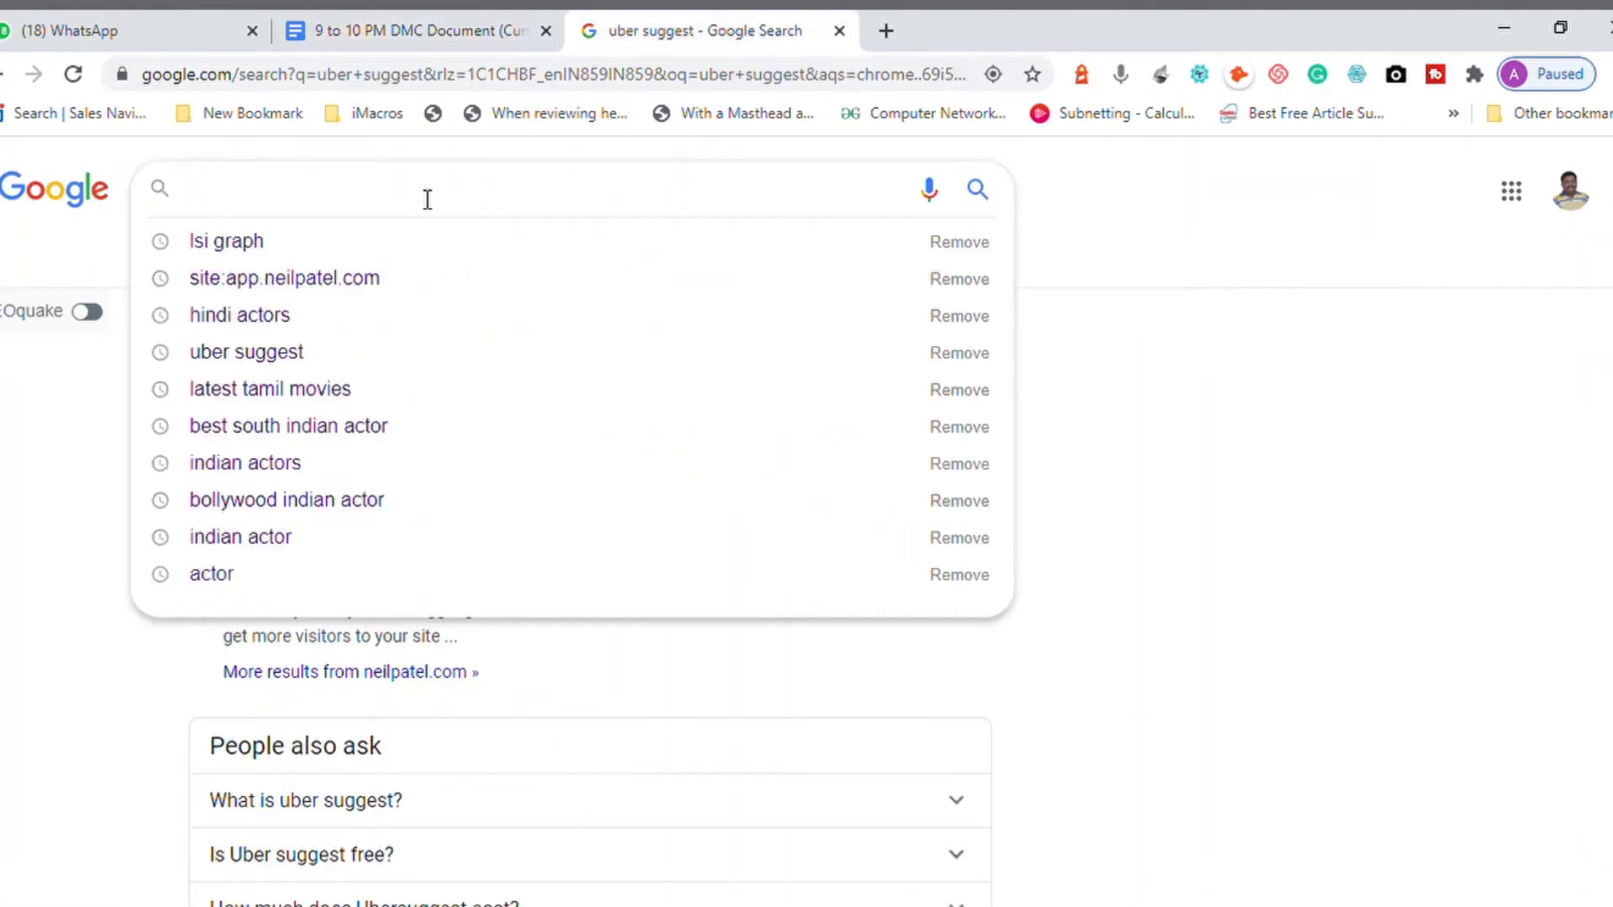
type("what")
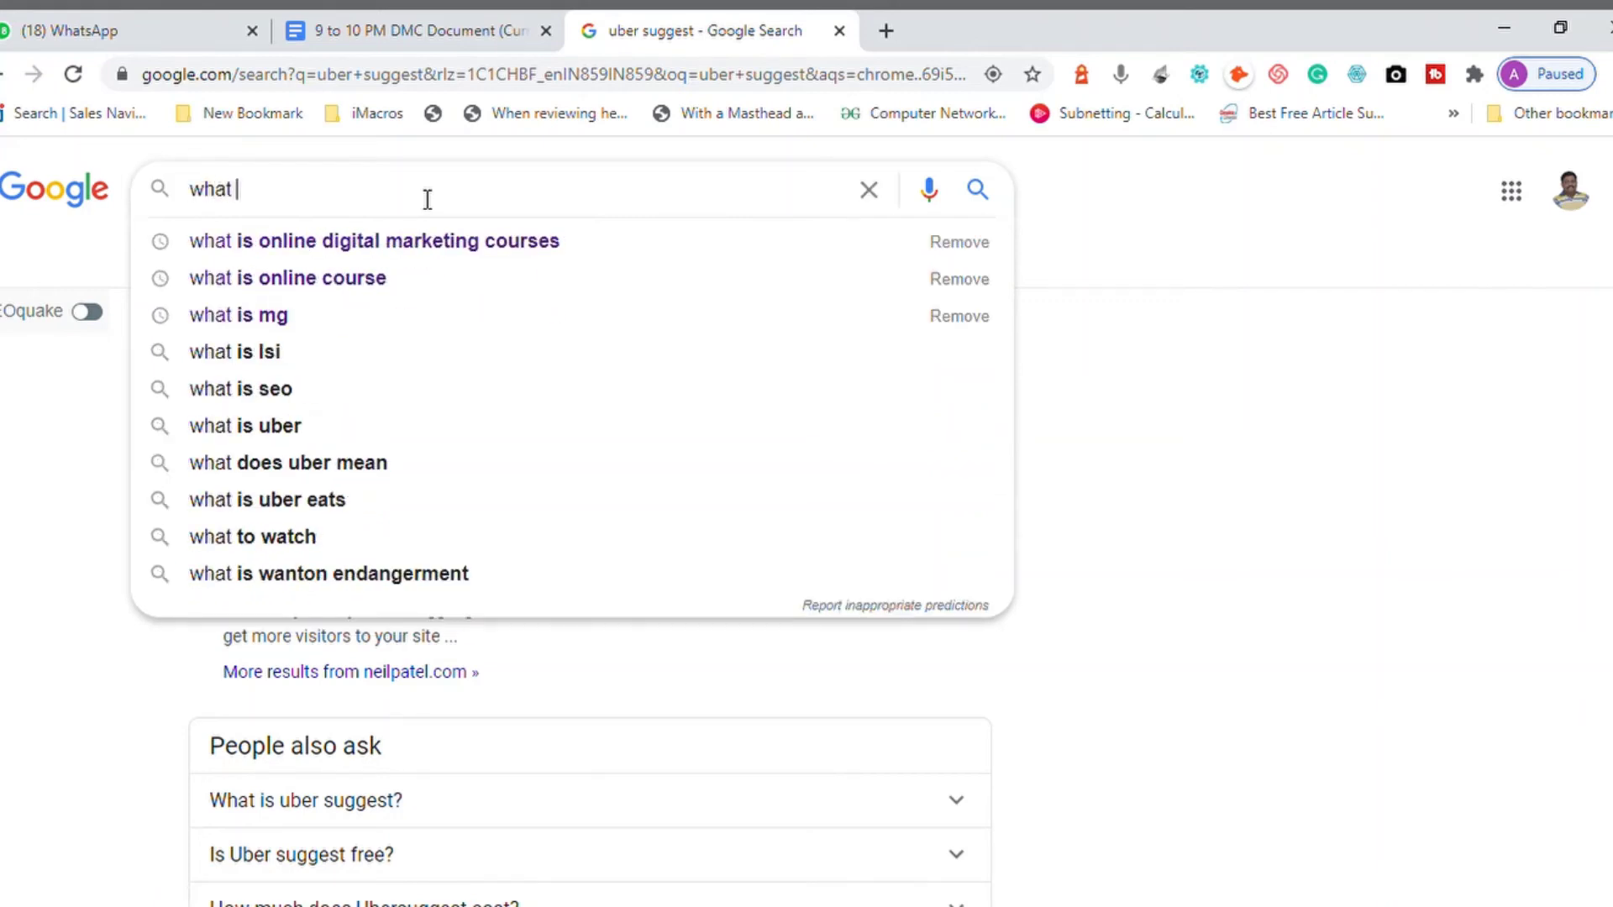
type(" serial")
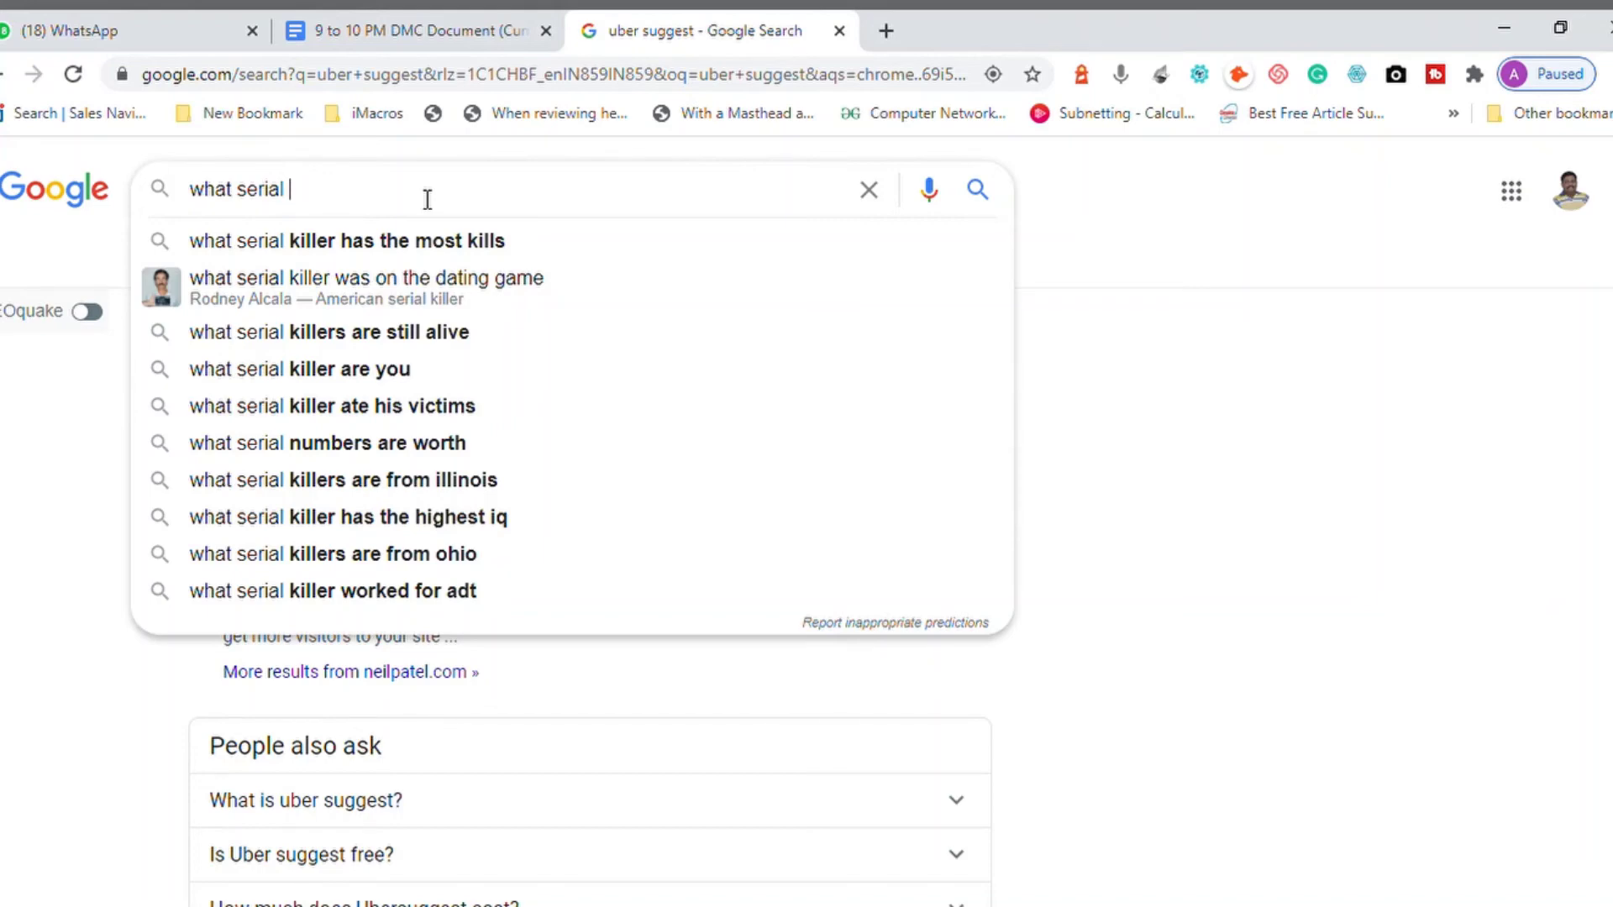
type("Actor")
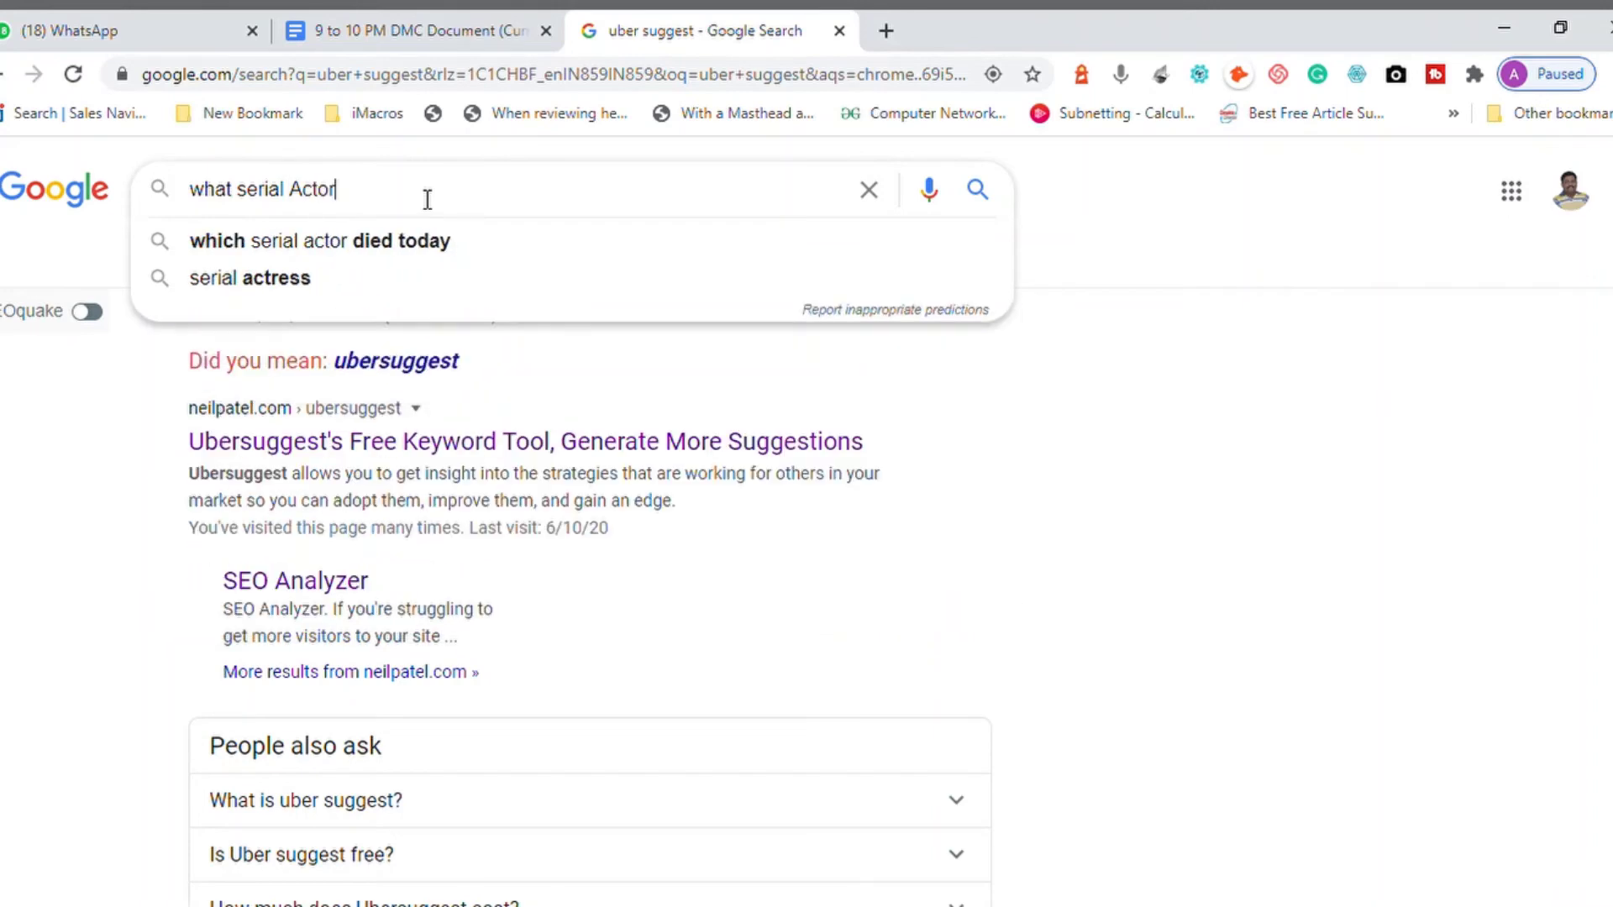
type("s")
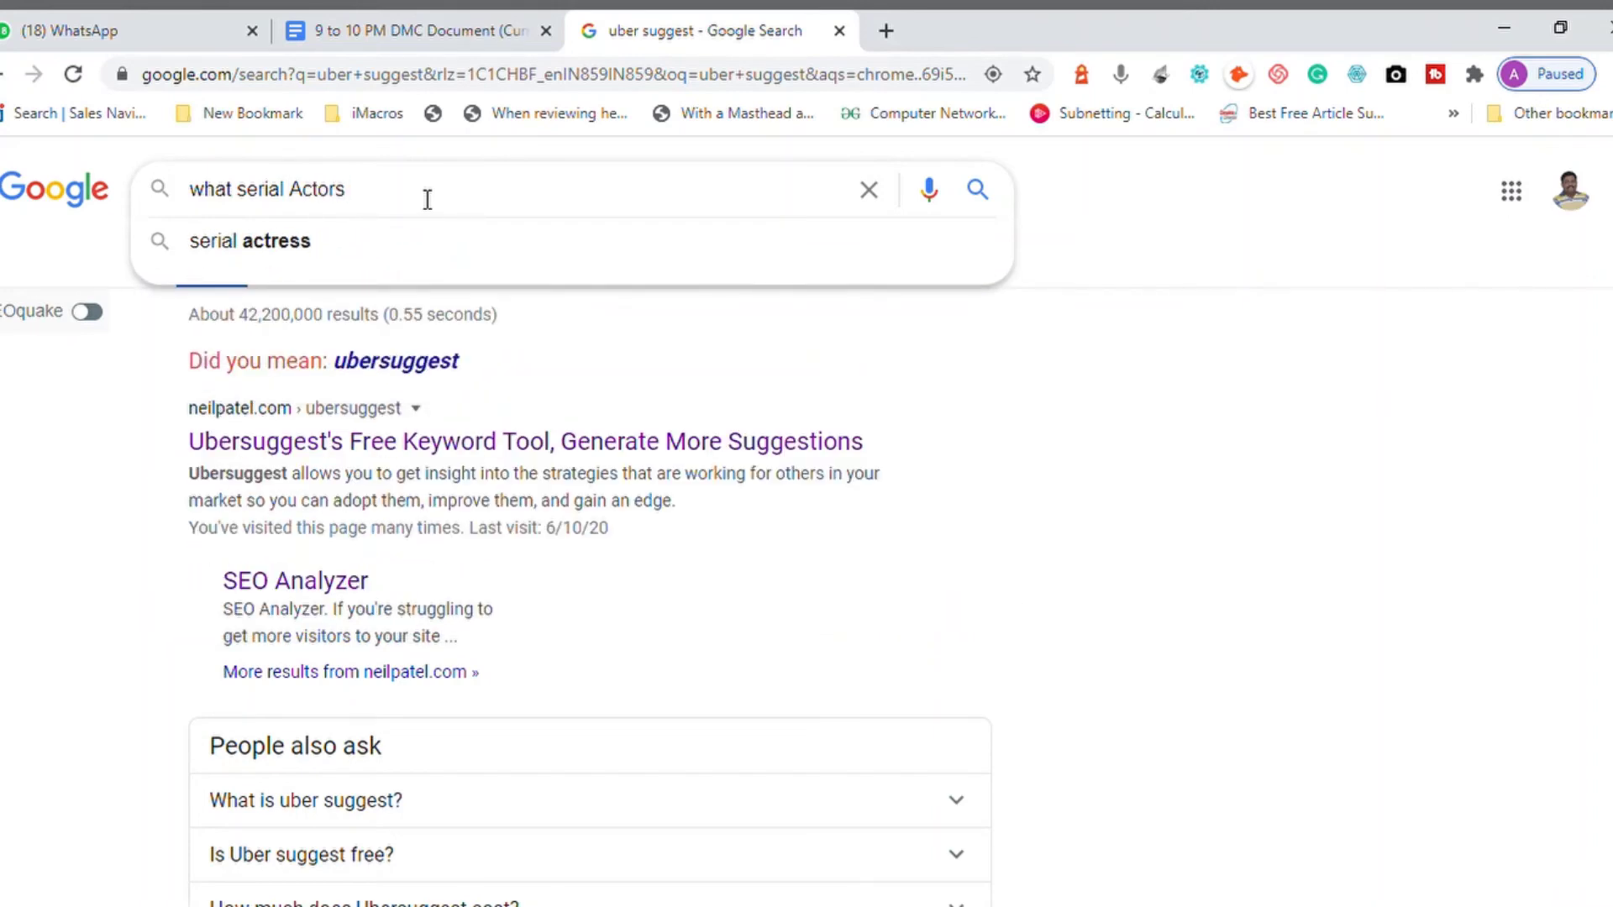
Choose the suggestion "serial actress", prefix it with "What" and pick the suggested query "what is serial actress"
key("Down")
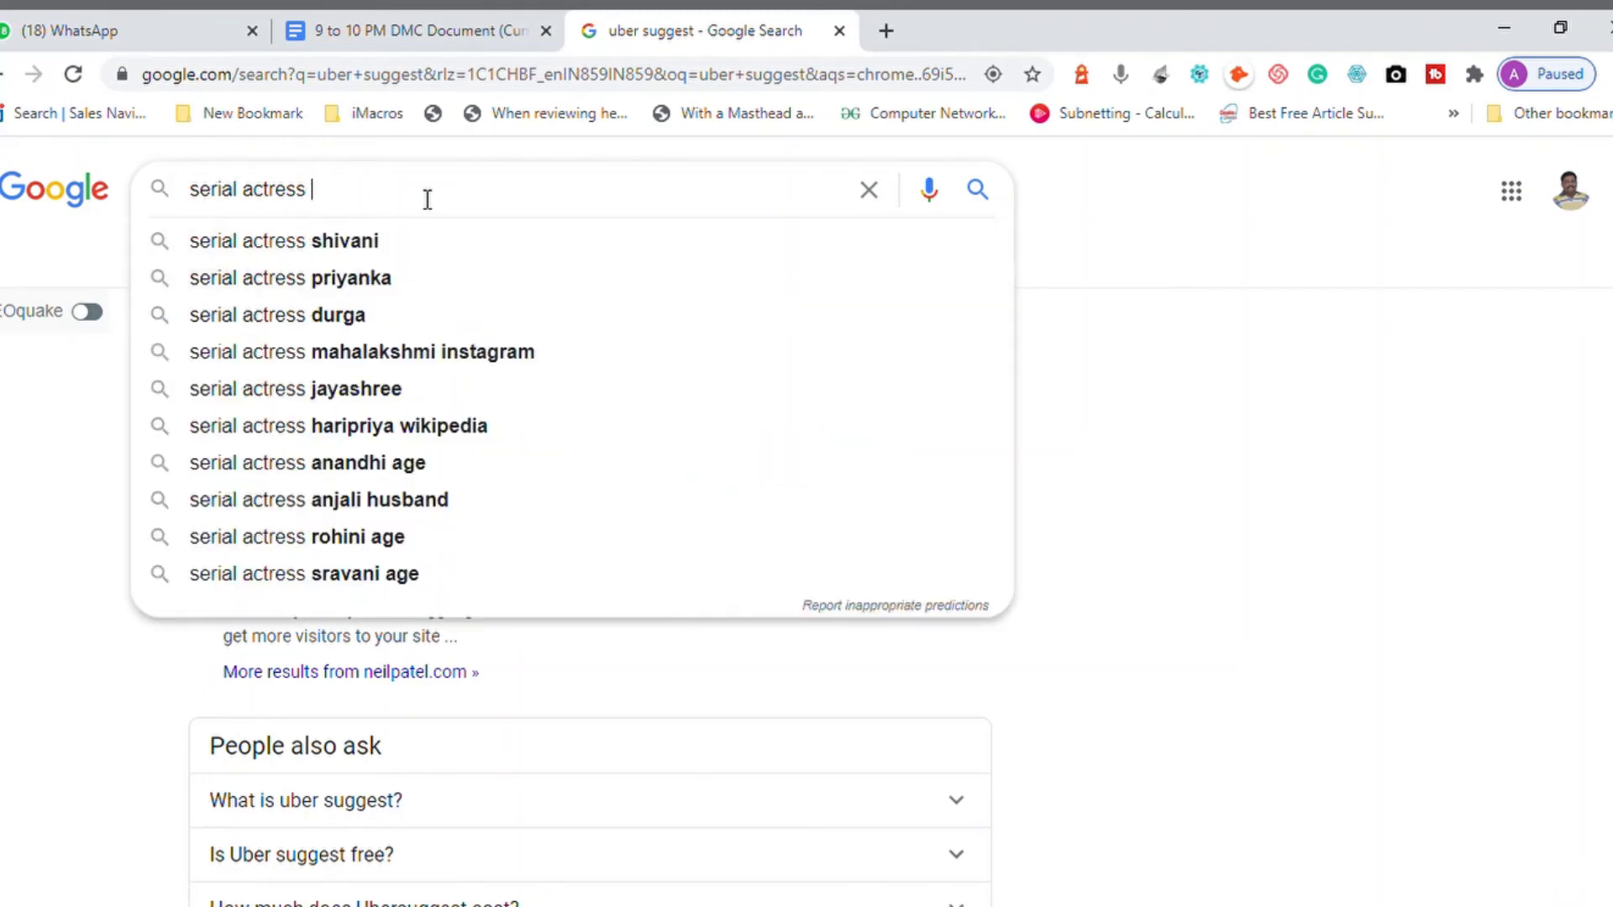
key("Home")
type("What")
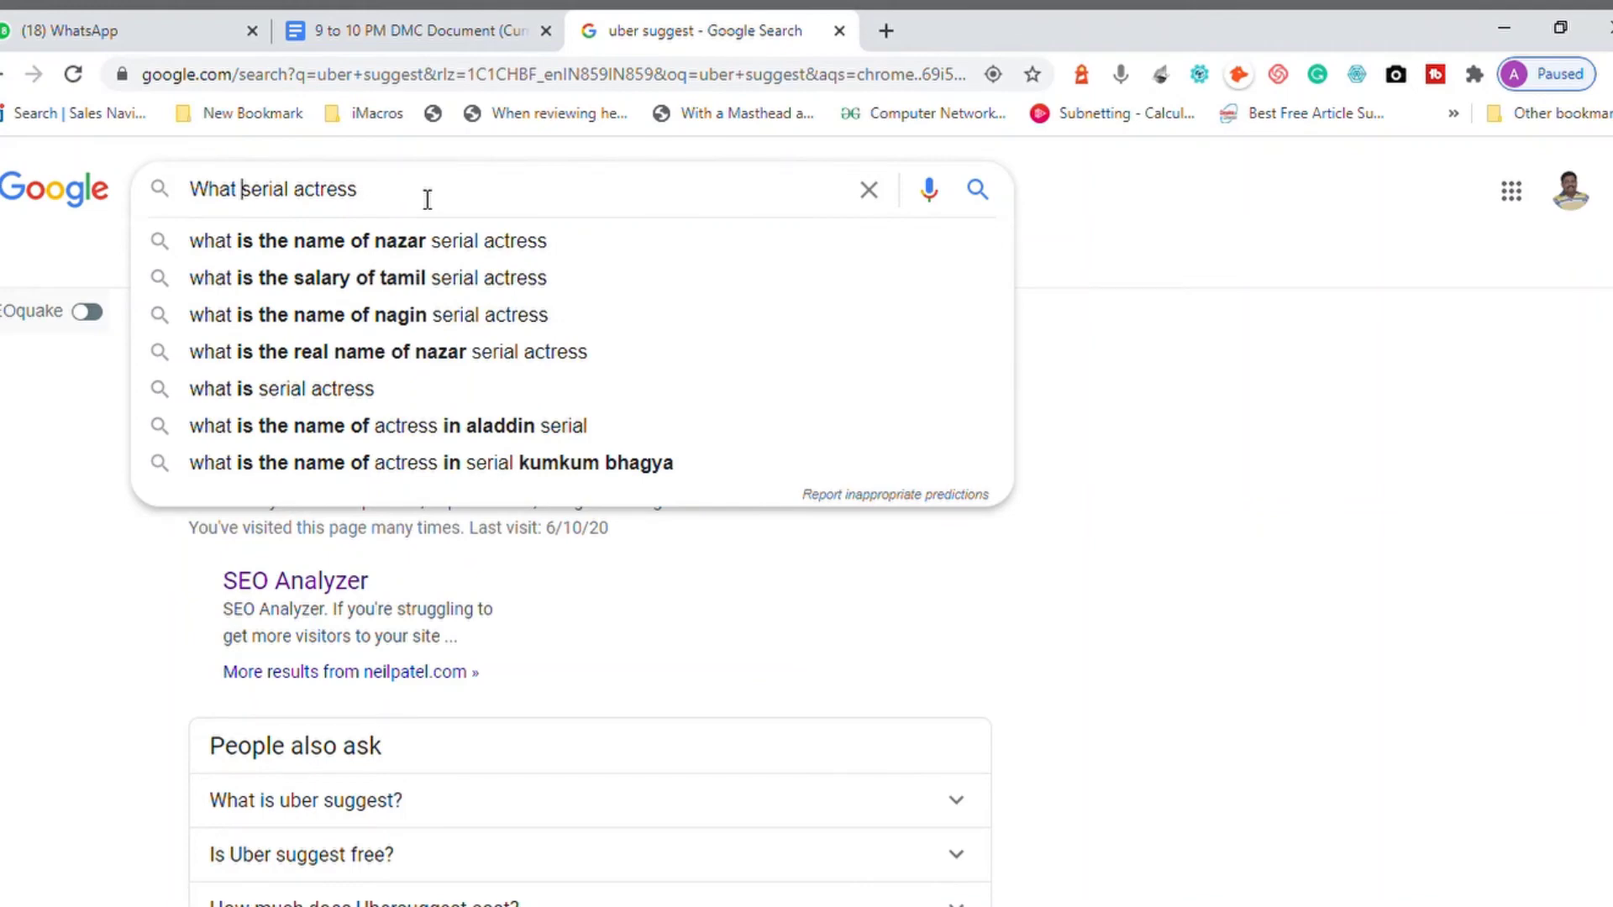
key("Down")
key("Down")
key("Down")
key("Down")
key("Down")
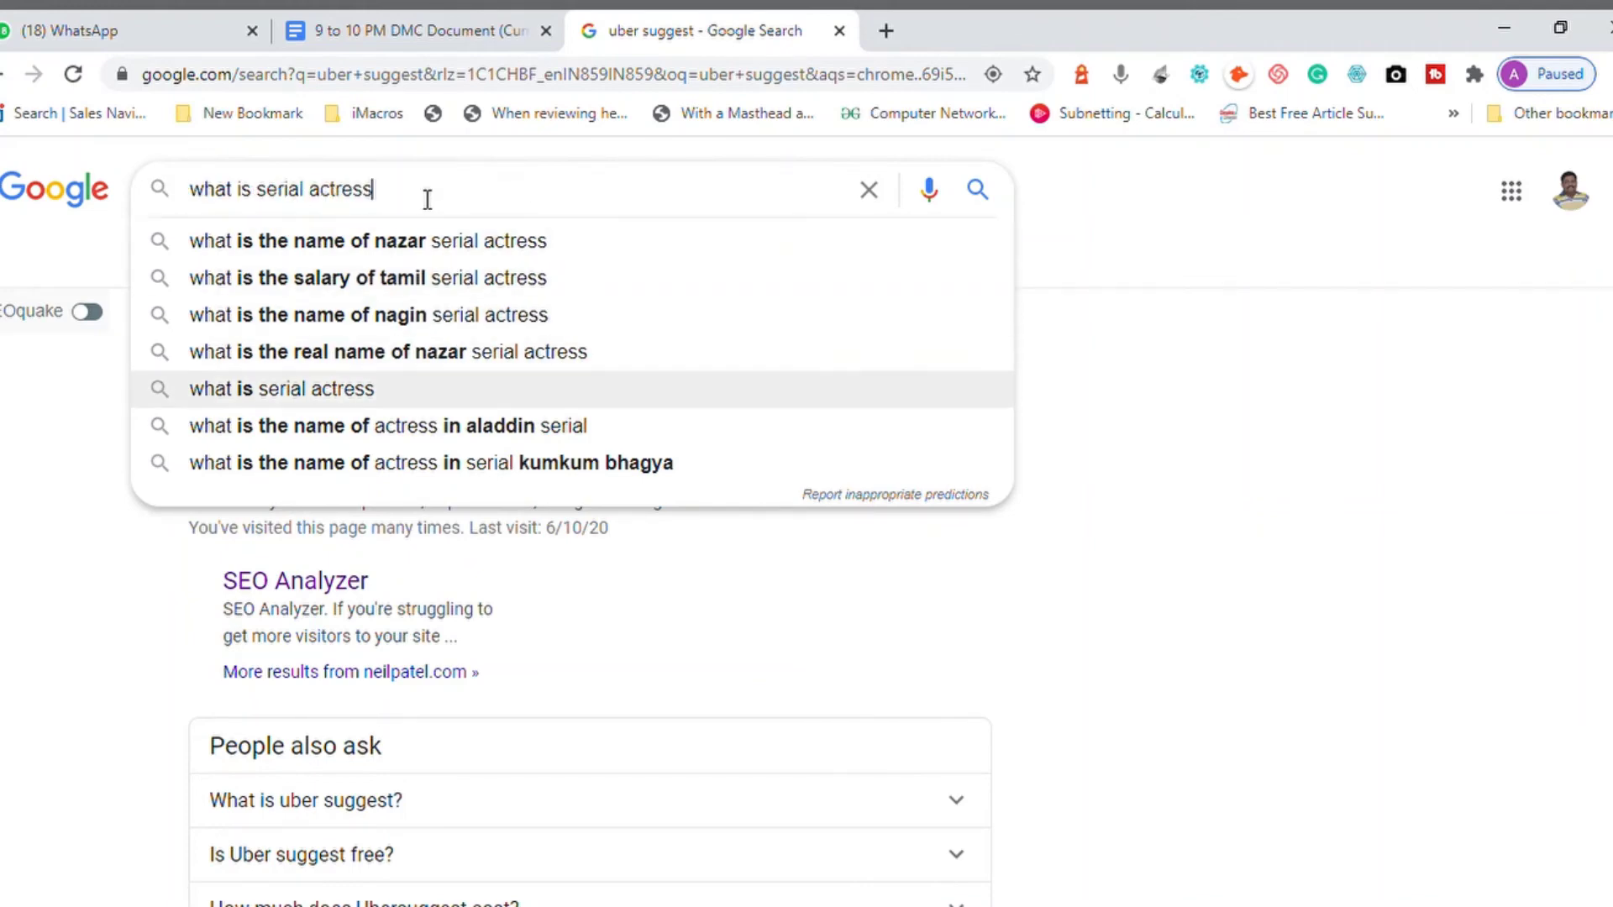
Copy the query "what is serial actress" onto a new line below "Who are Serial Actors?" in the Google Docs document
key("ctrl+a")
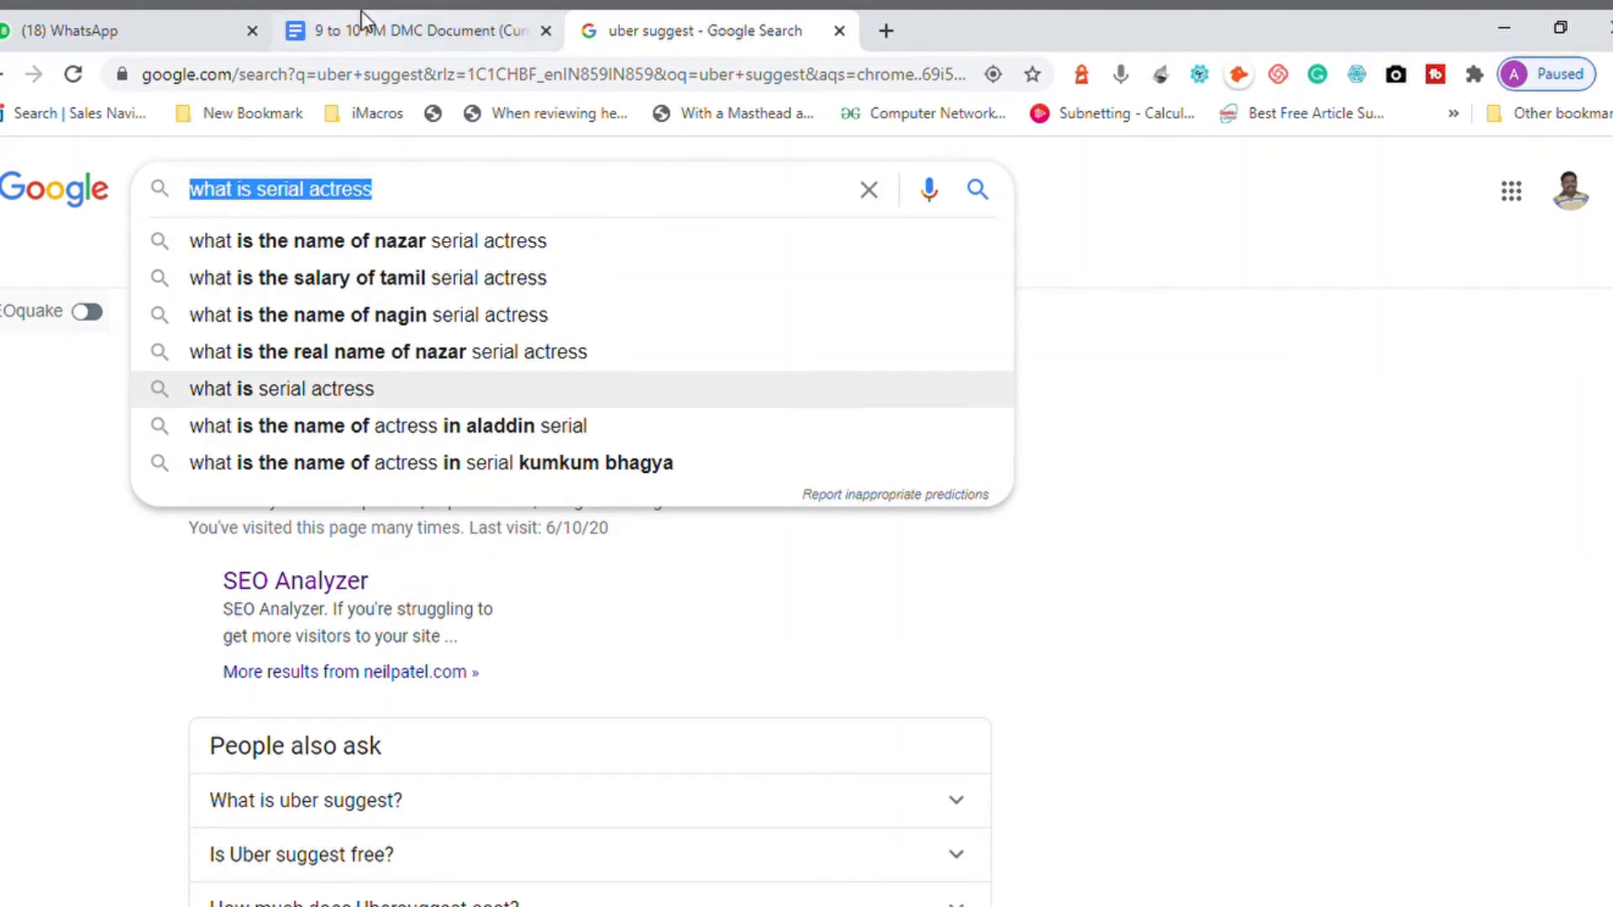
left_click(393, 26)
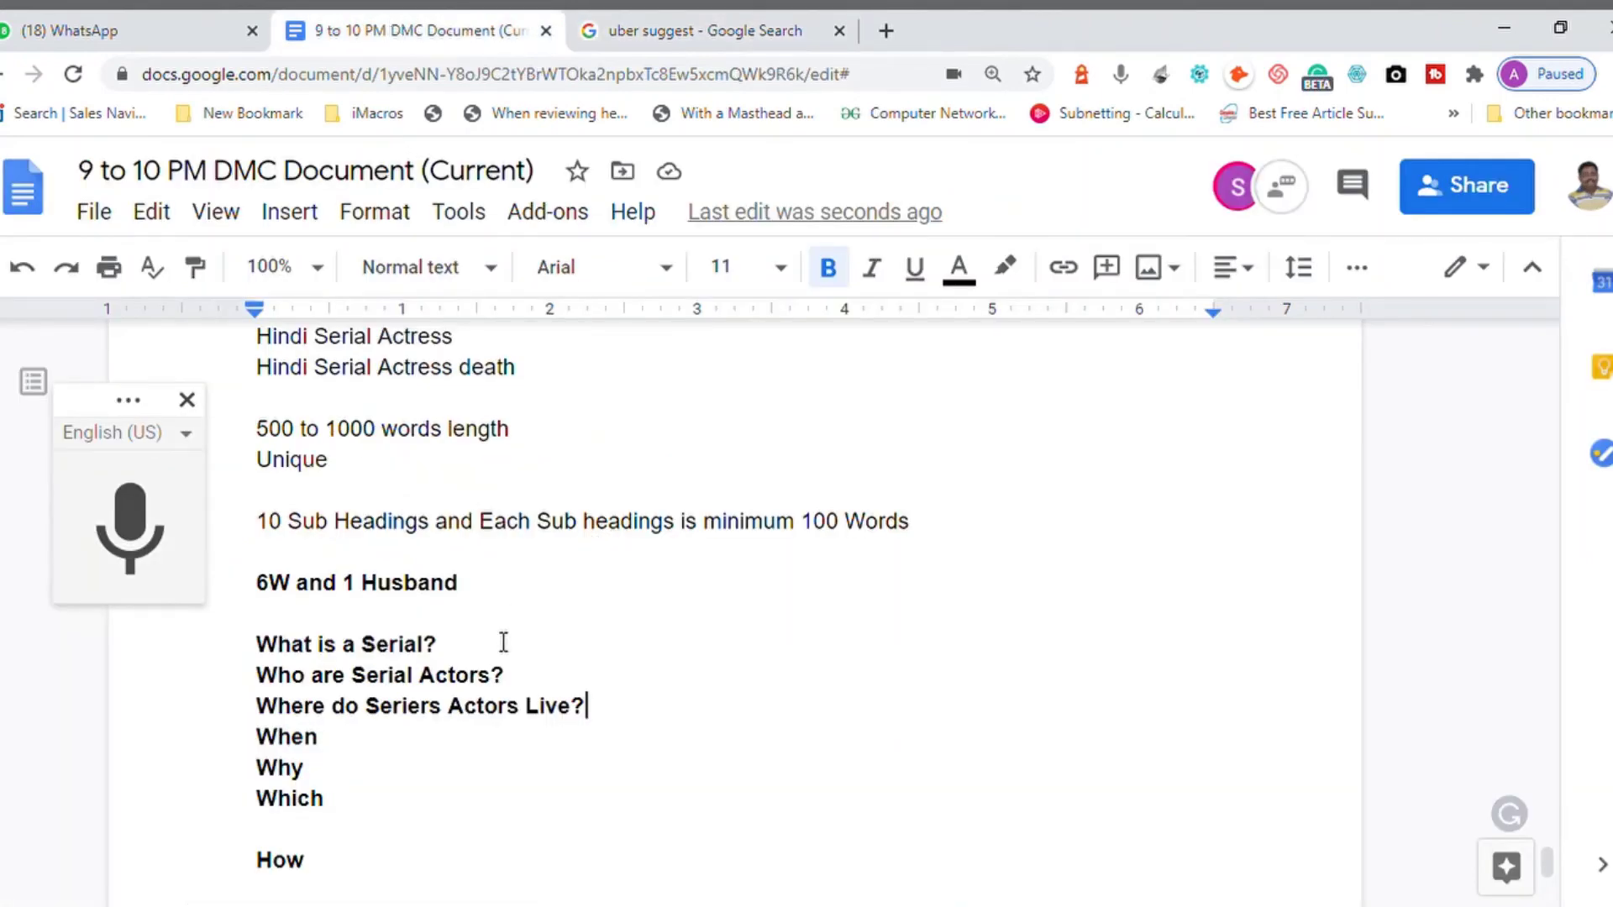
left_click(550, 687)
key("shift+Home")
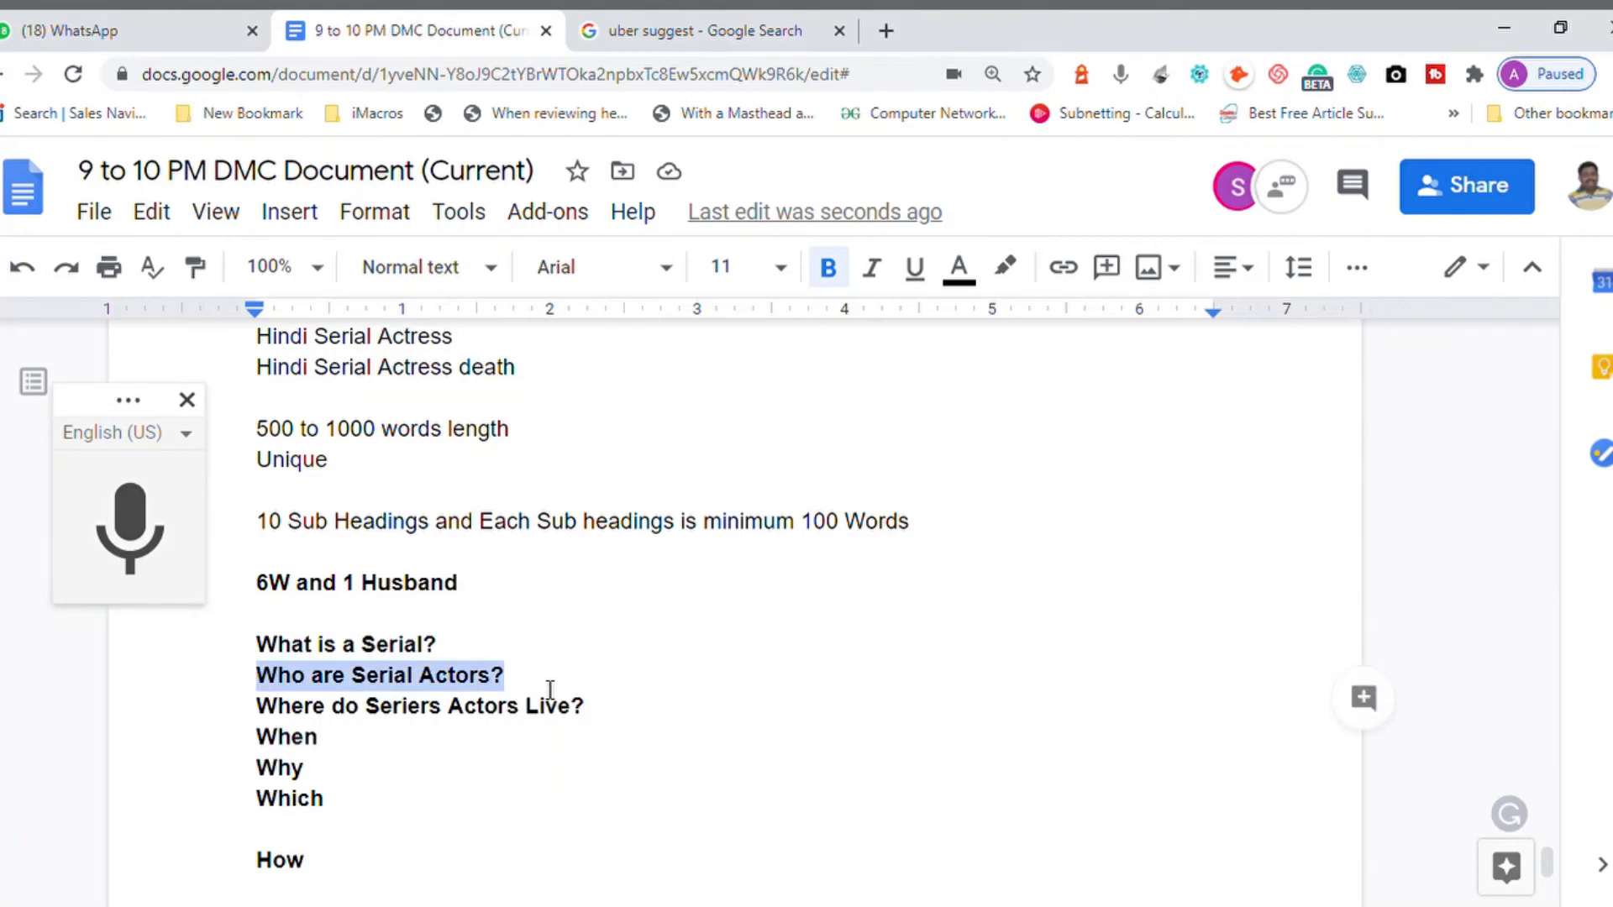
left_click(550, 687)
key("Return")
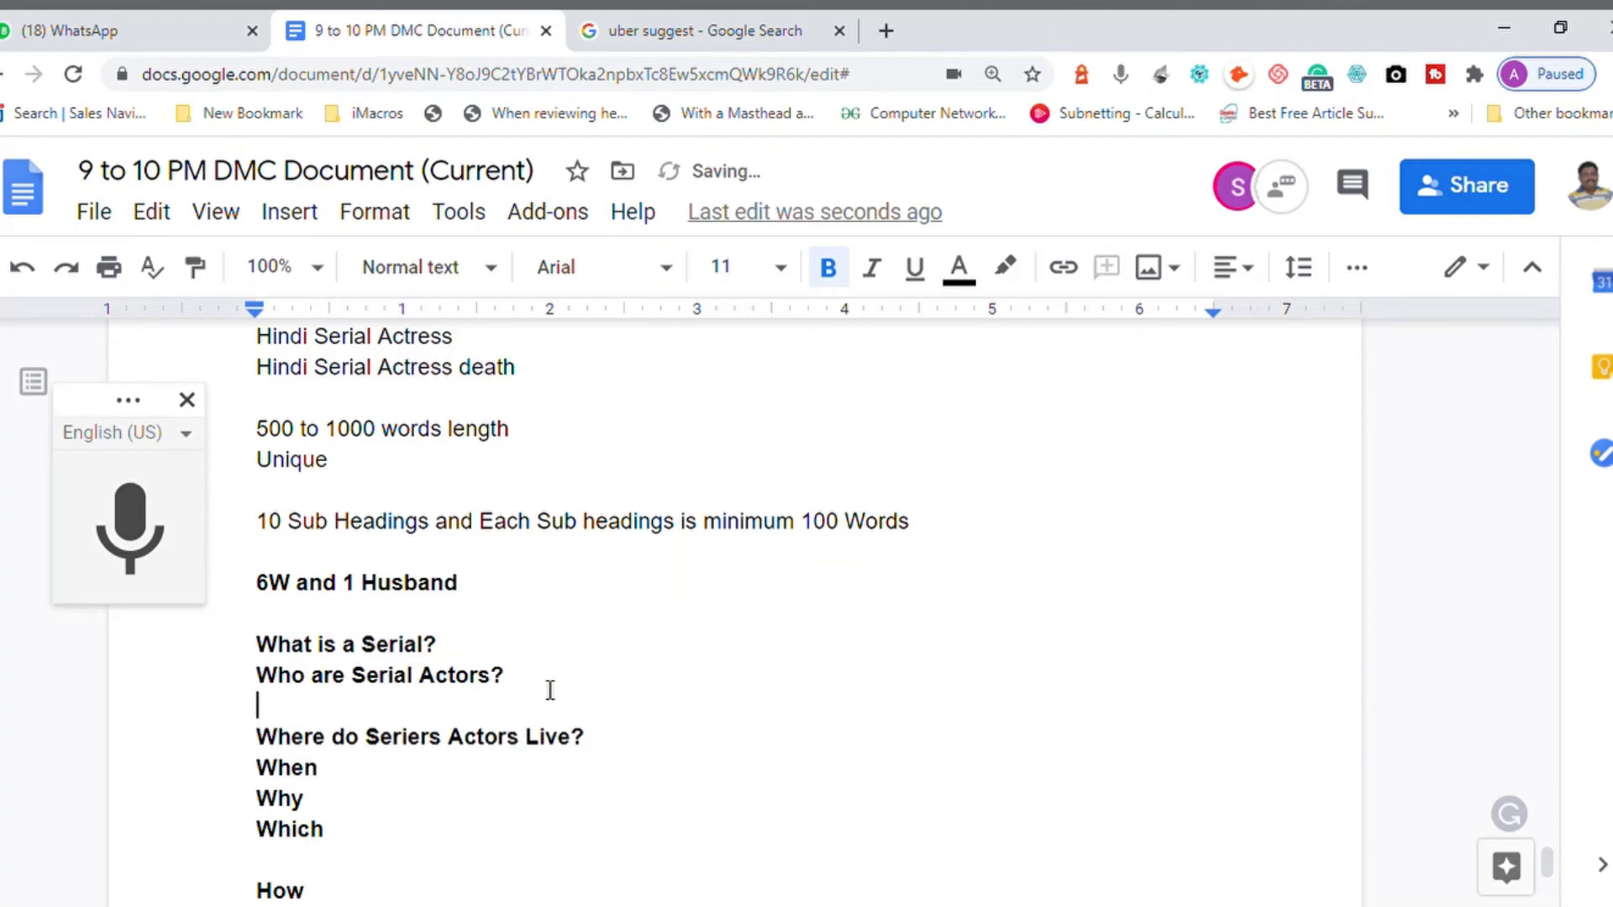
type("what is serial actress")
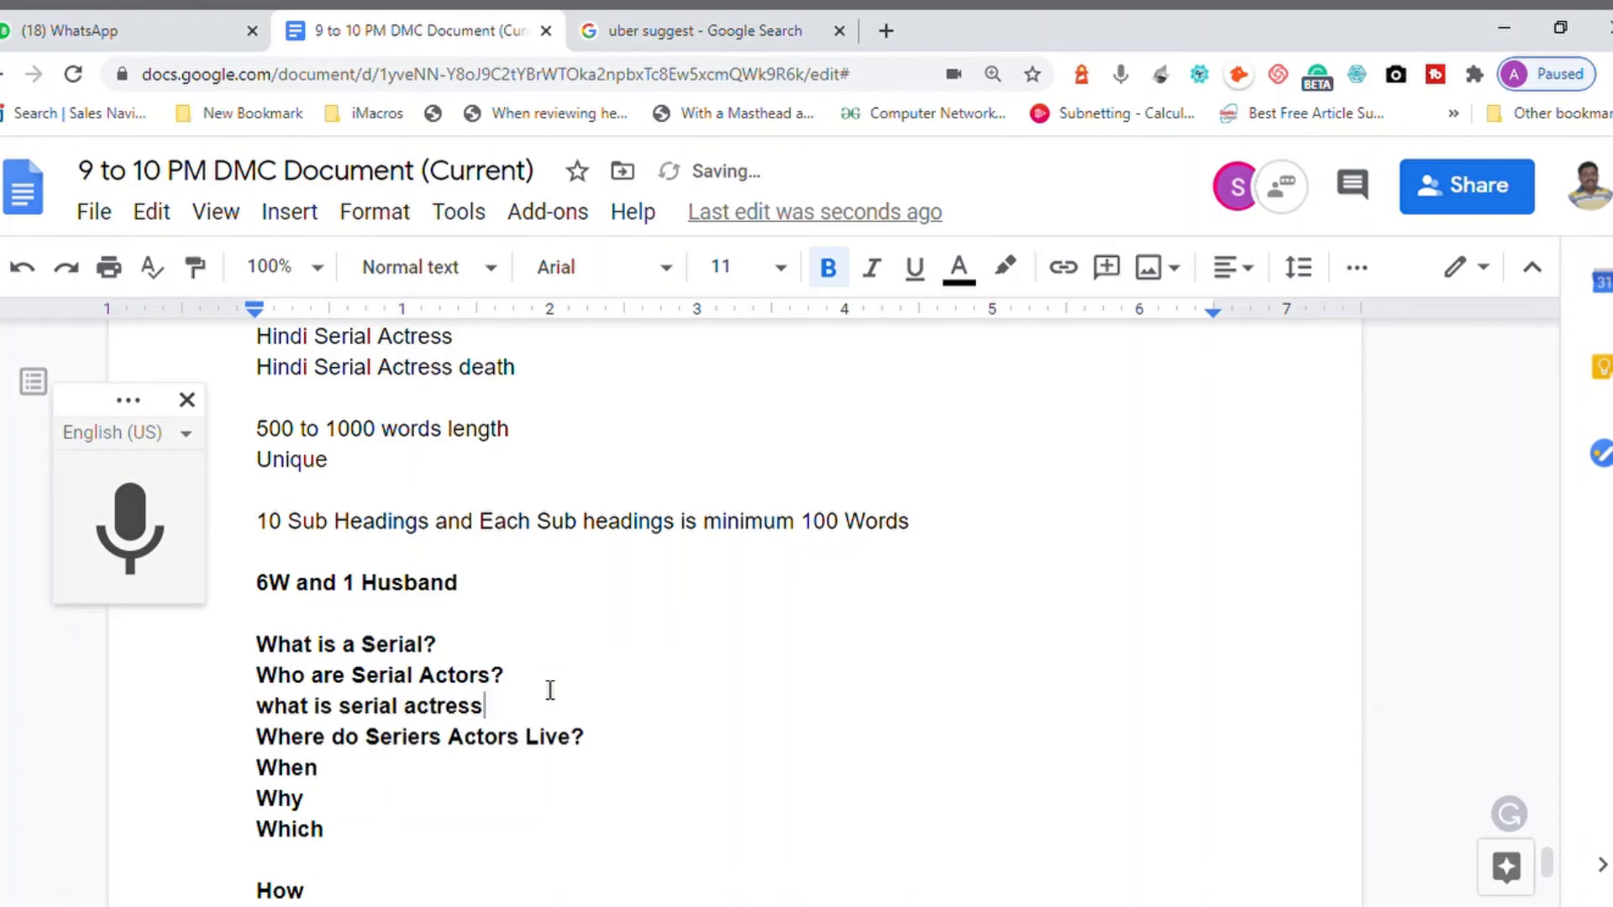
Add a question mark to the copied question and capitalize "What" and "Serial" so it reads "What is Serial actress?"
type("?")
key("Home")
key("Delete")
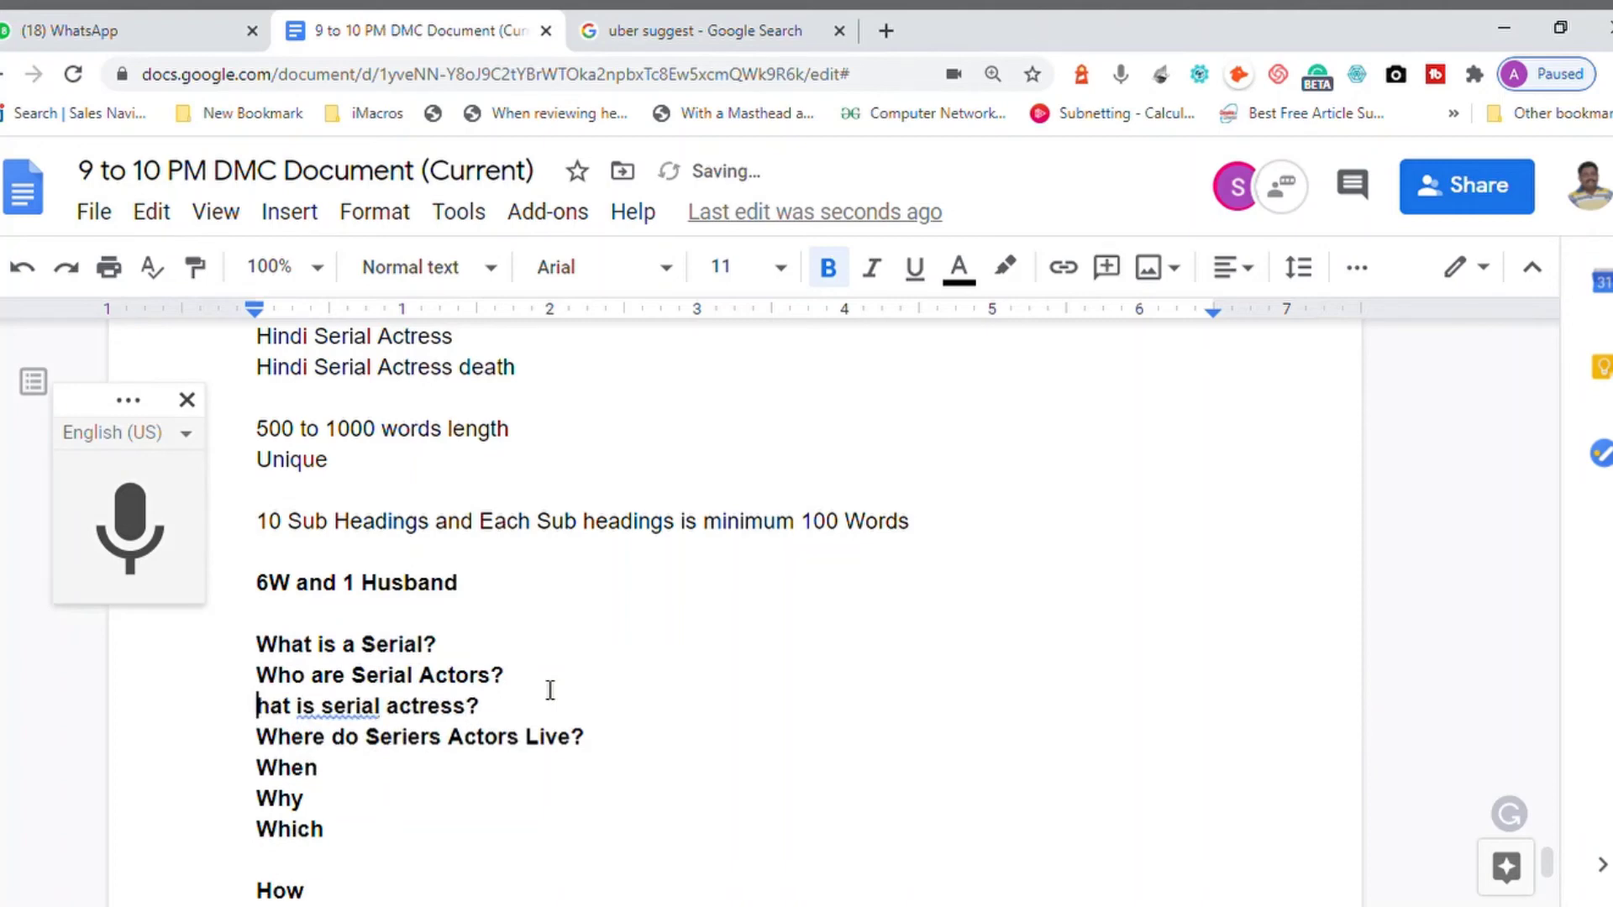
type("W")
key("Right")
key("ctrl+Right")
key("ctrl+Right")
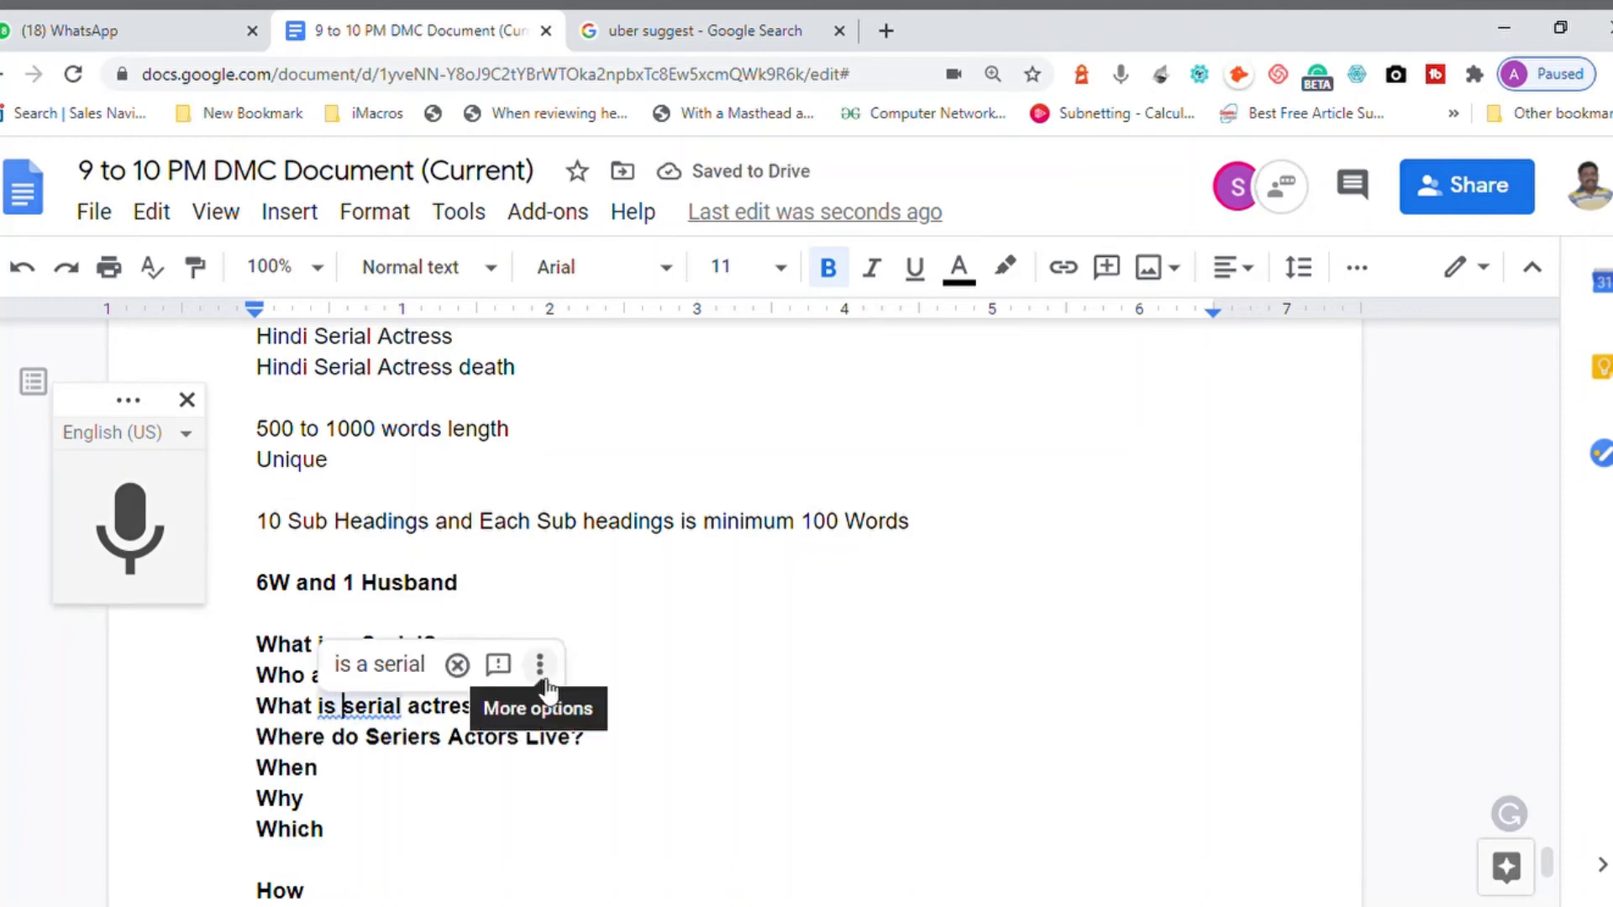
key("Right")
key("BackSpace")
type("S")
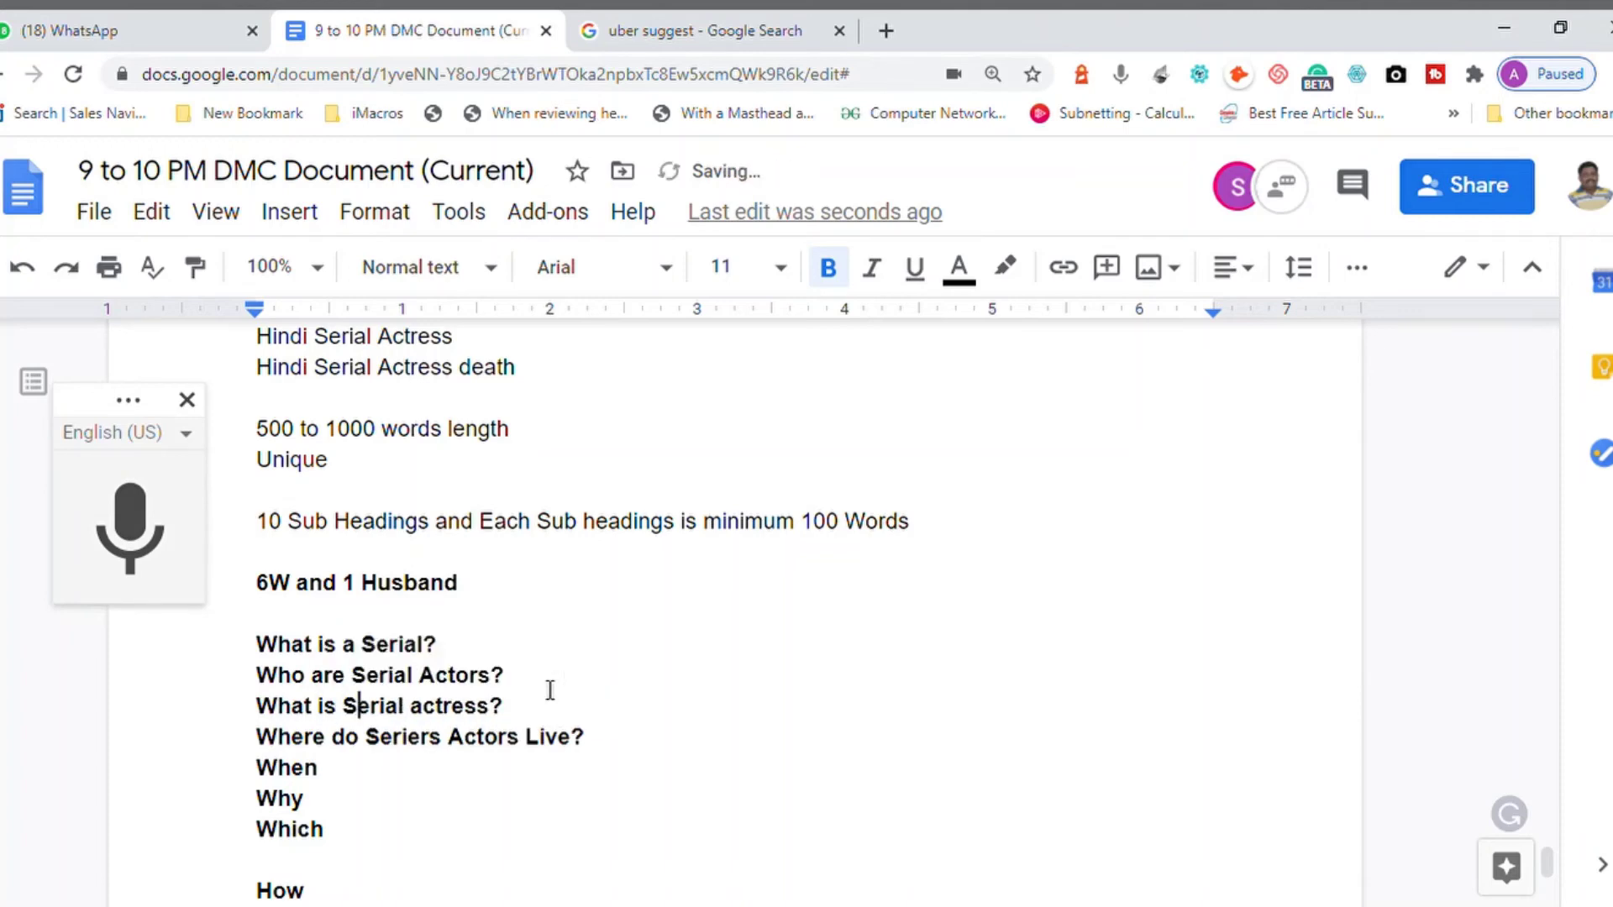
Switch to Google Search and change the query to "who serial actress" to get its suggestions
key("Up")
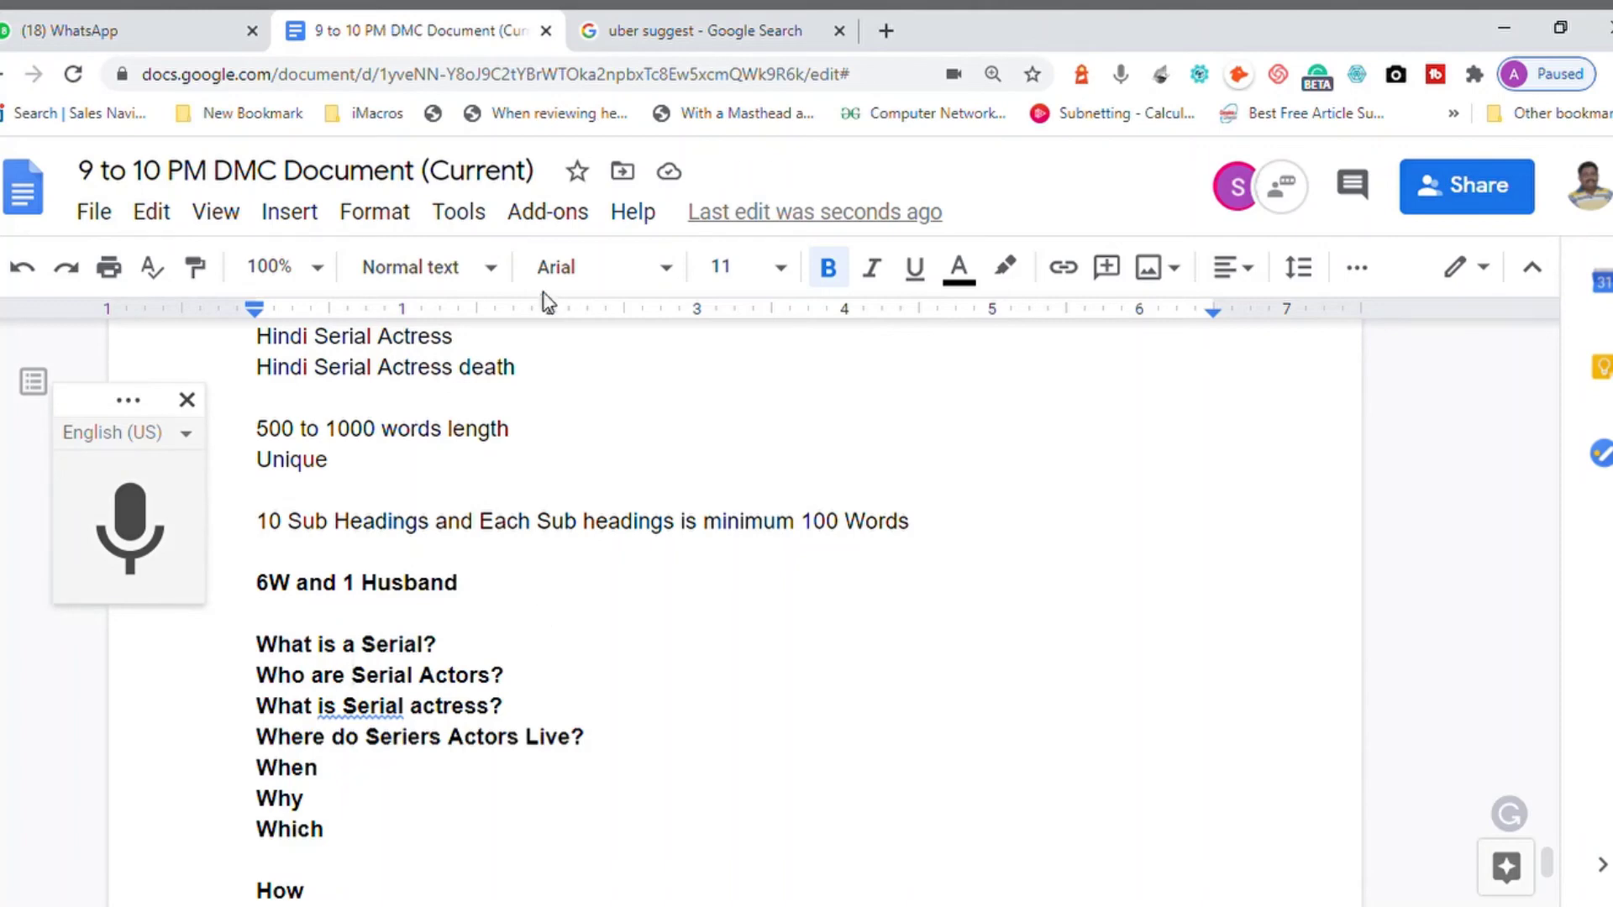
left_click(658, 30)
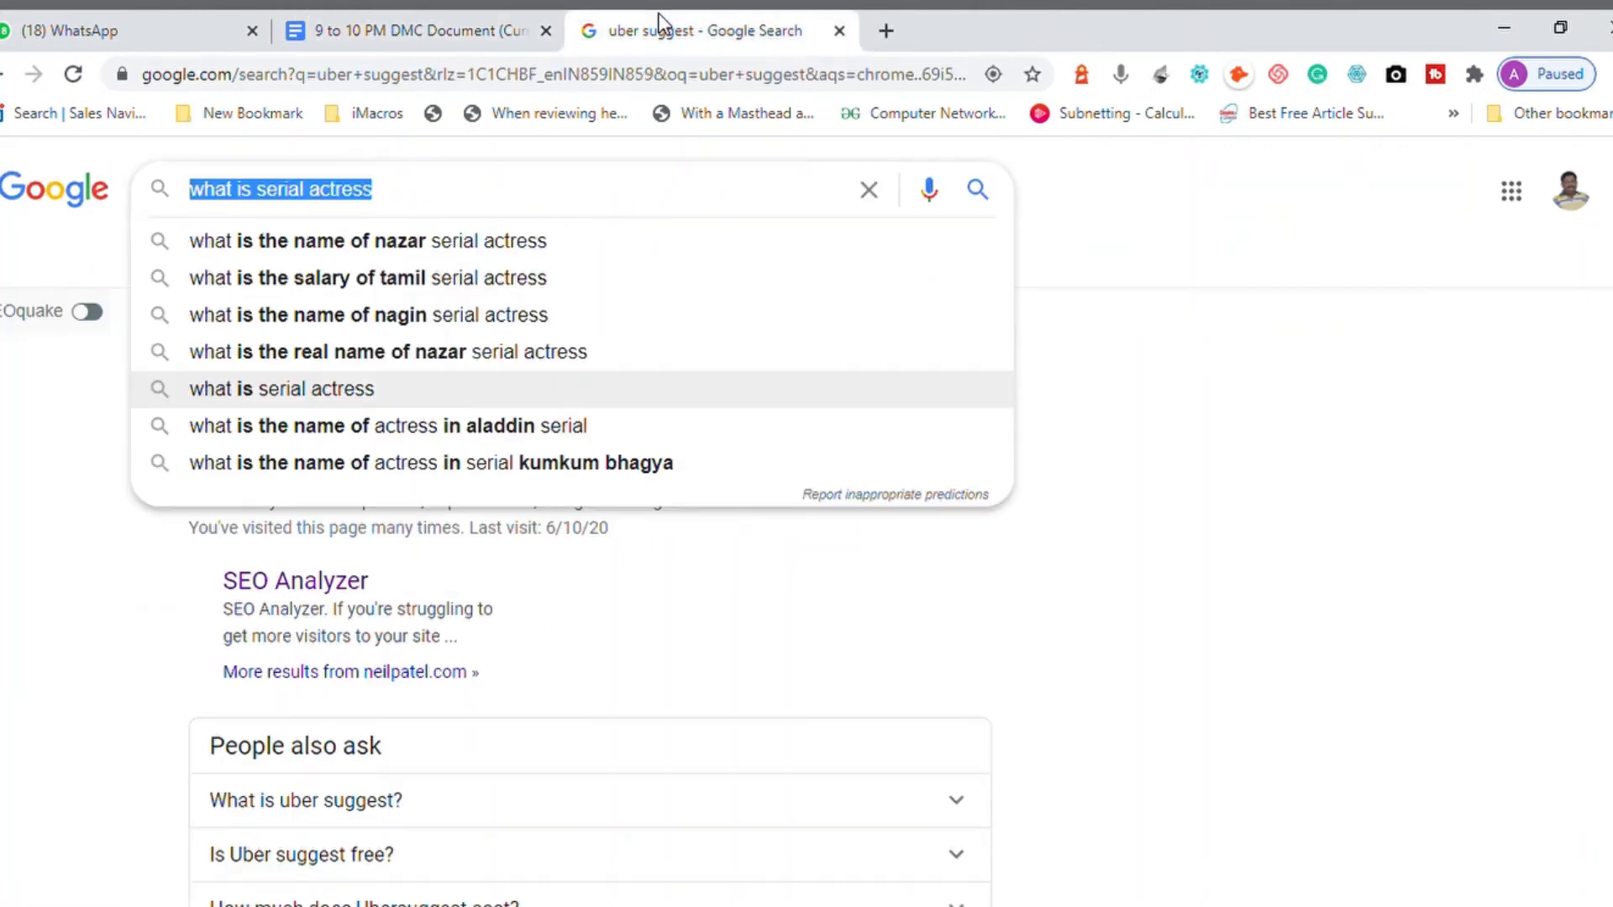
double_click(221, 209)
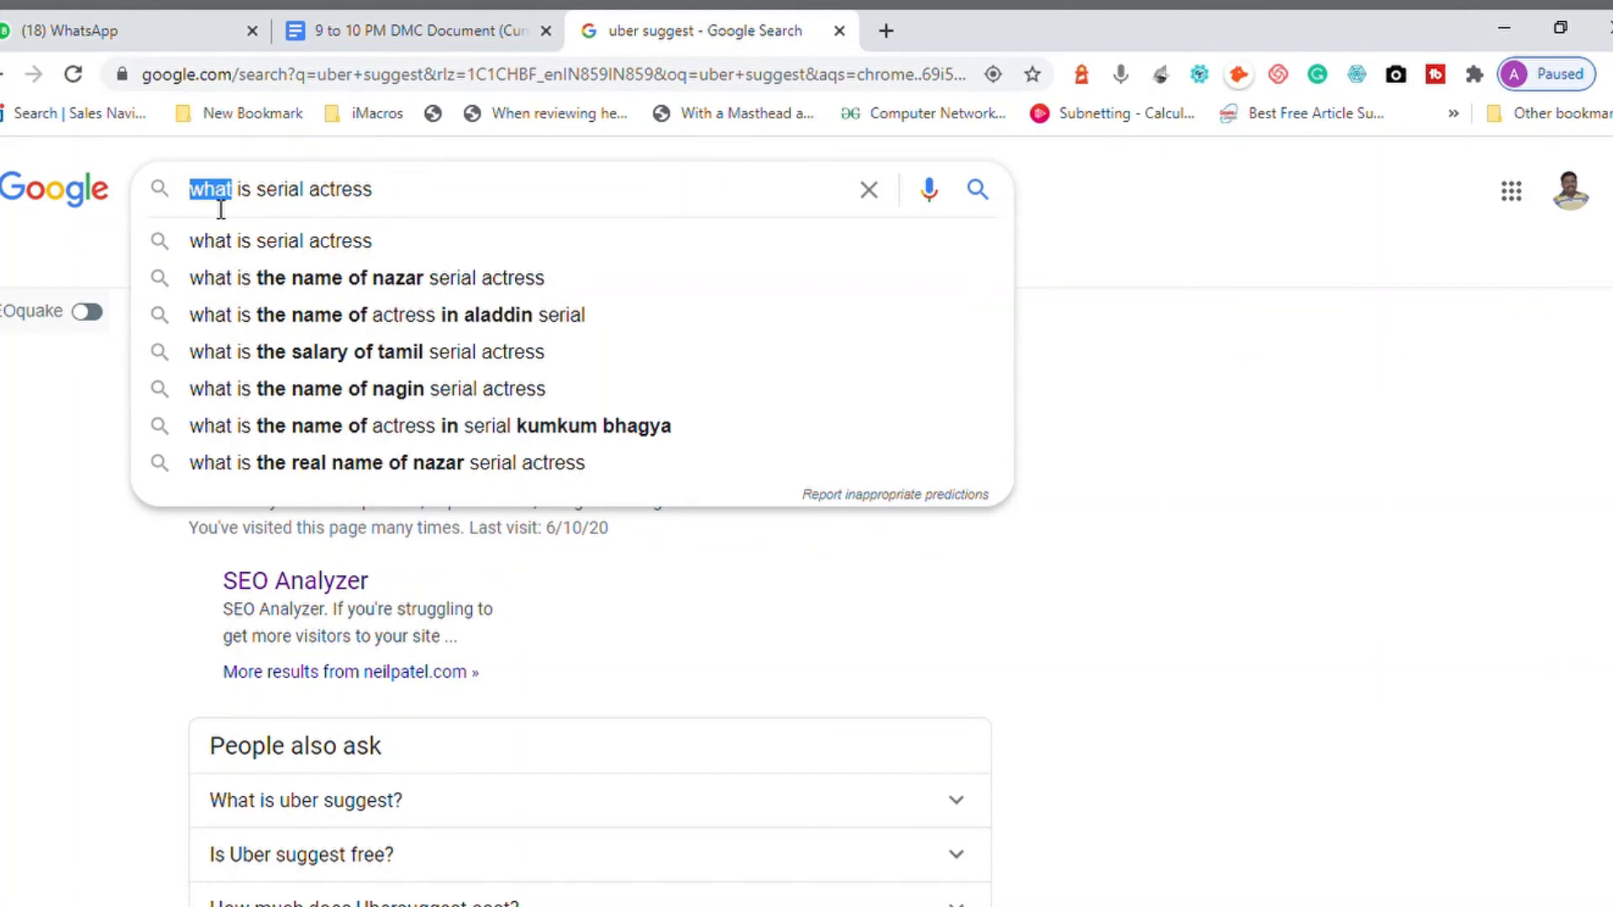
type("who")
key("Delete")
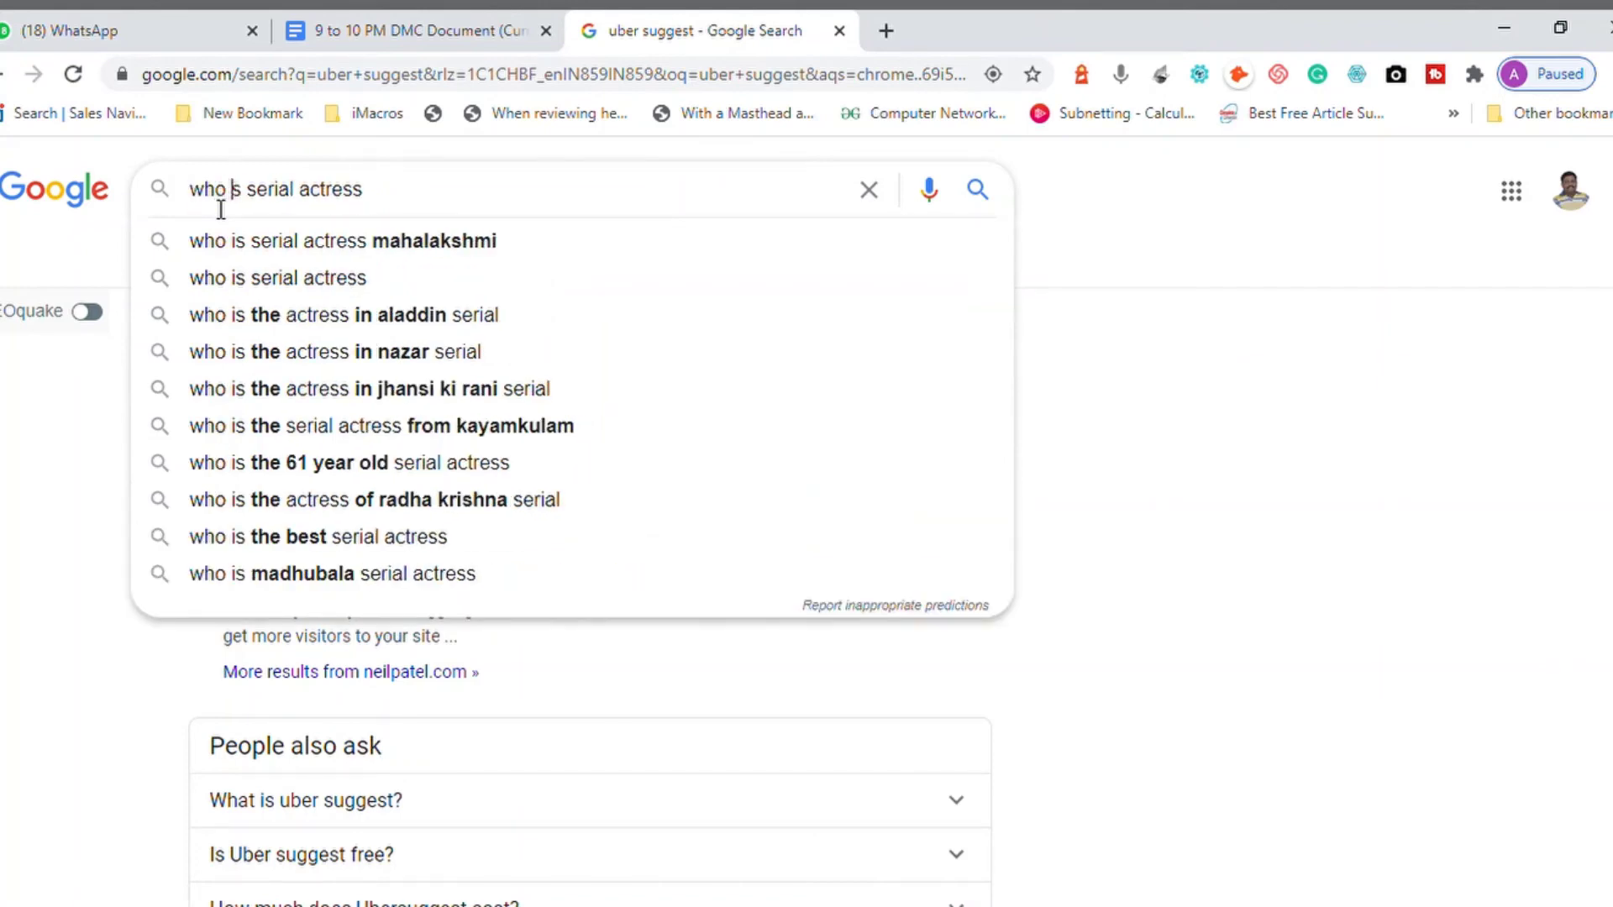
key("Delete")
key("Delete")
key("Delete")
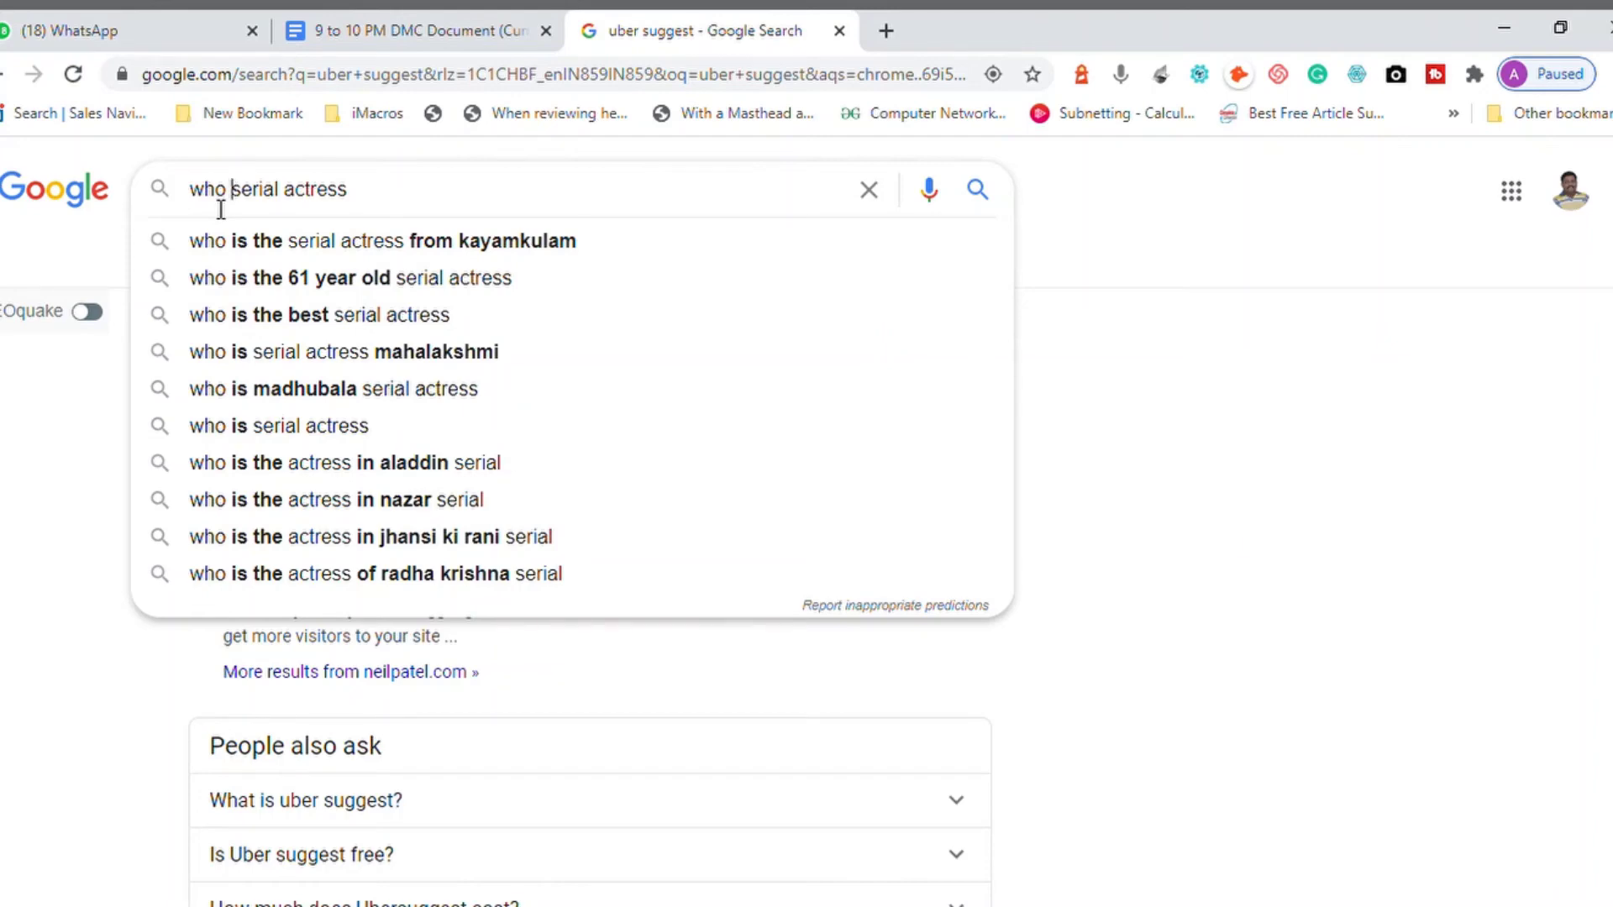
Browse the suggestions, pick "who is serial actress" and copy the query text
key("Down")
key("Down")
key("Down")
key("Down")
key("Up")
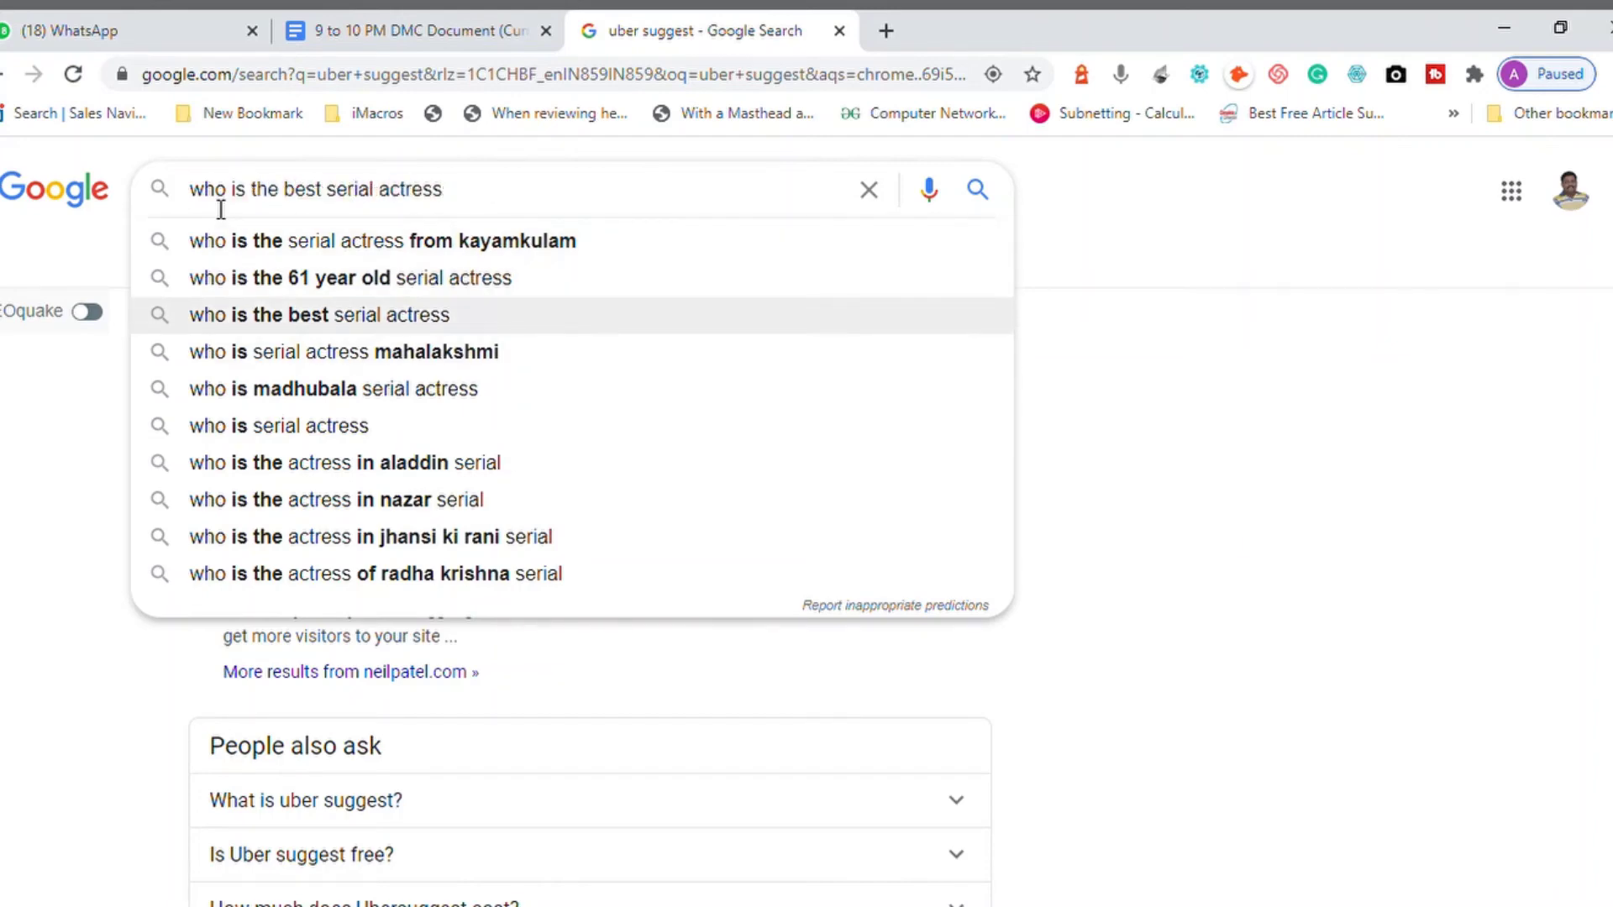
key("ctrl+a")
key("Down")
key("Down")
key("Down")
key("ctrl+a")
key("ctrl+c")
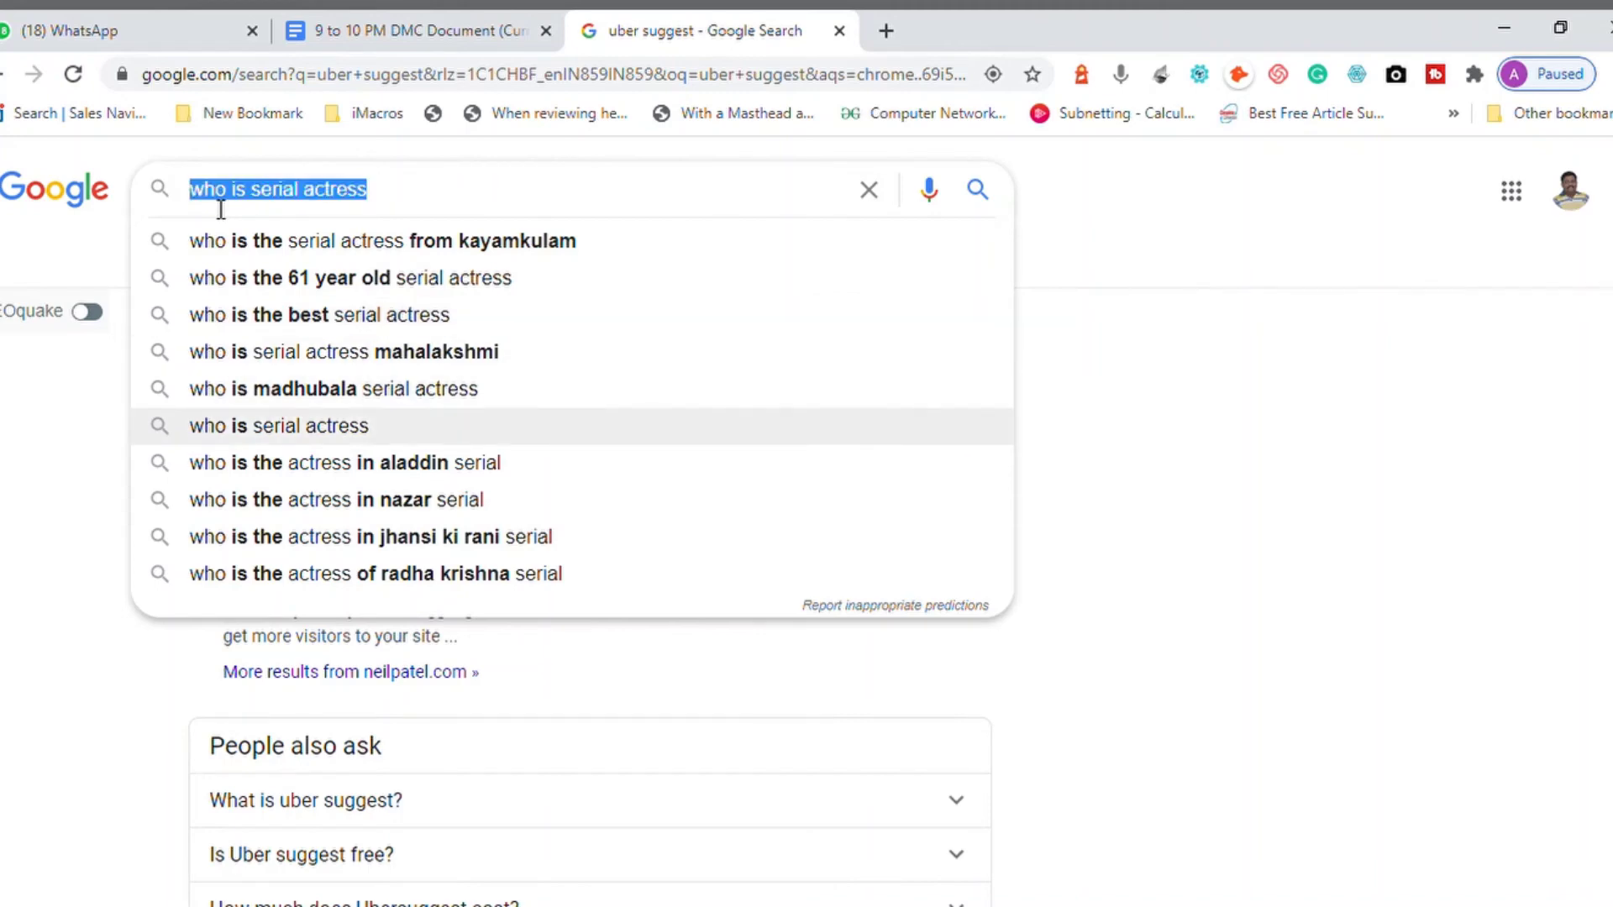
In the Google Docs document, replace the line "Who are Serial Actors?" with the copied query and end it with a question mark
left_click(395, 32)
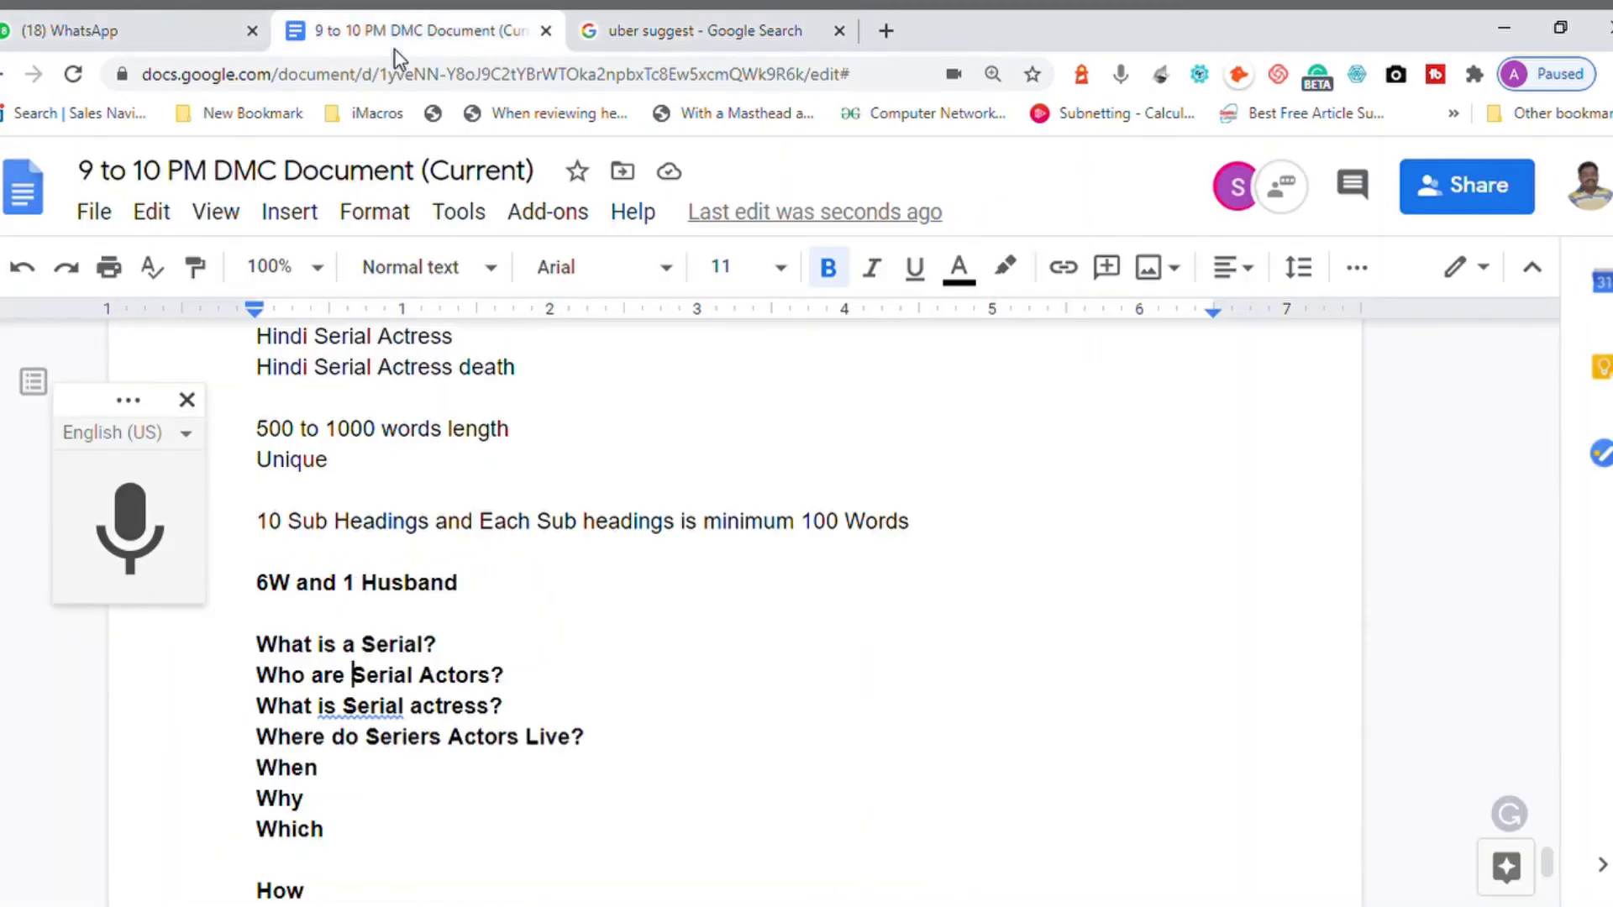
key("Down")
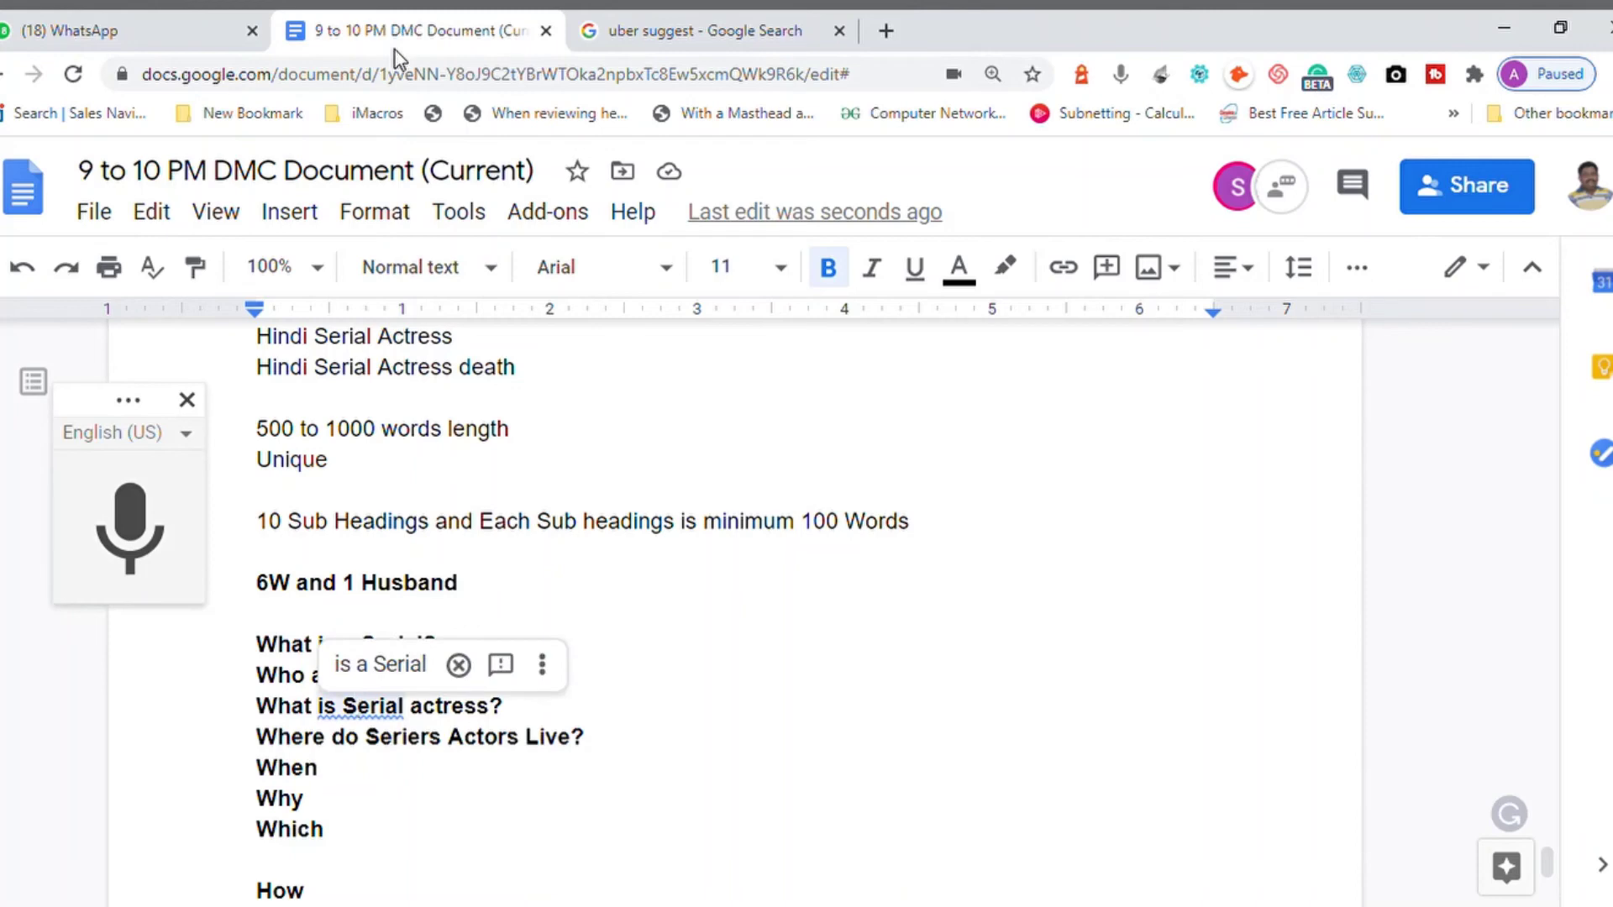
key("Up")
key("Home")
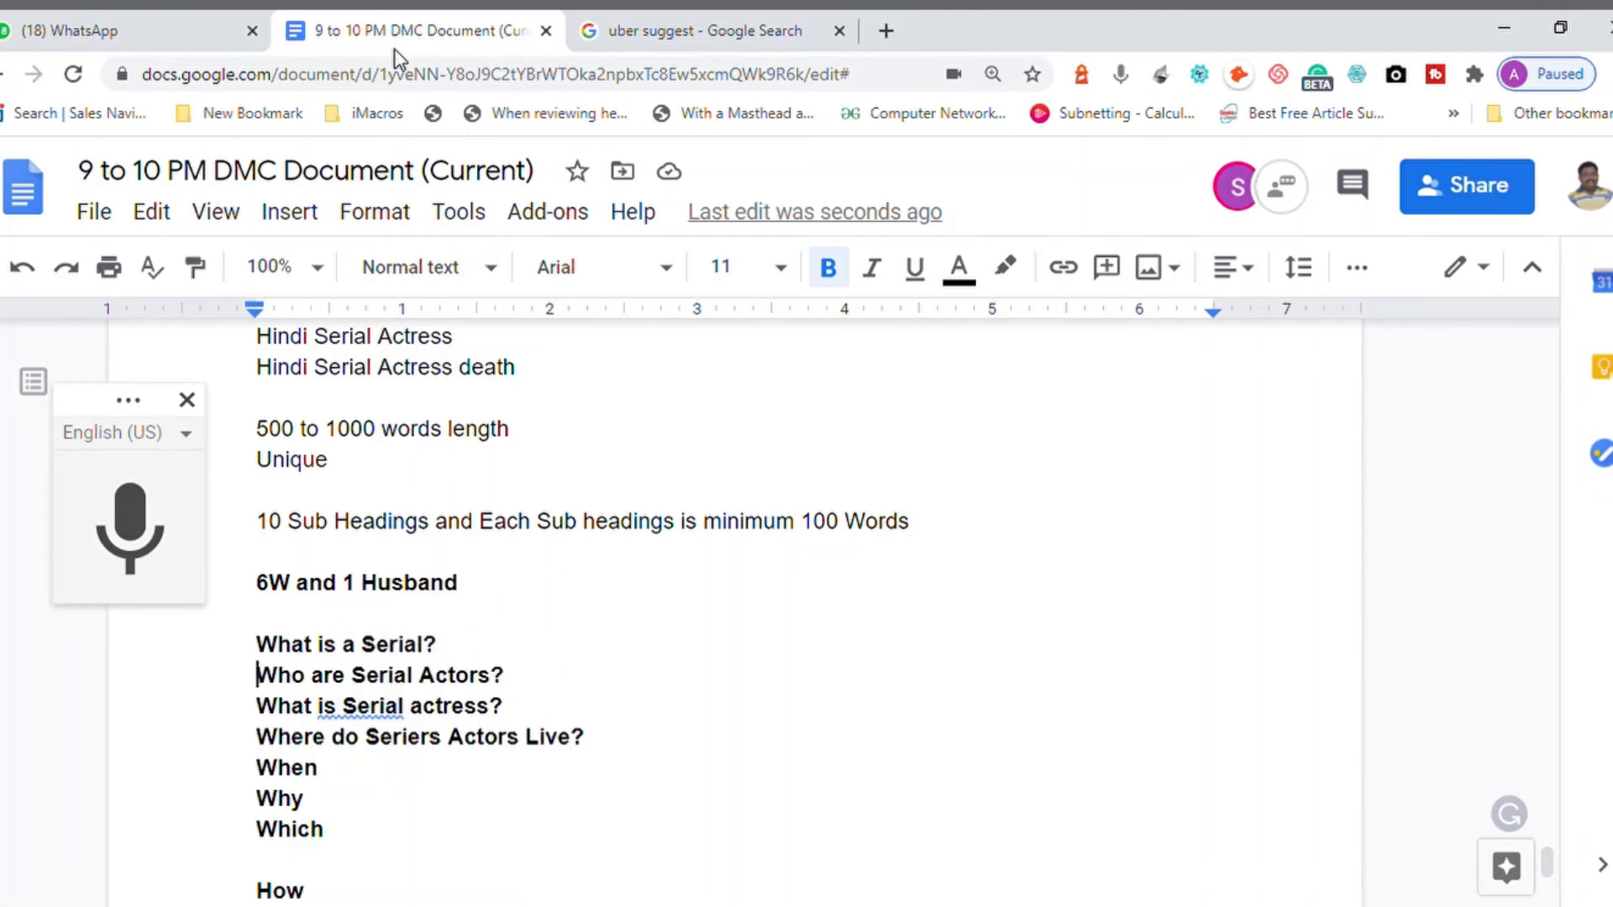
key("shift+End")
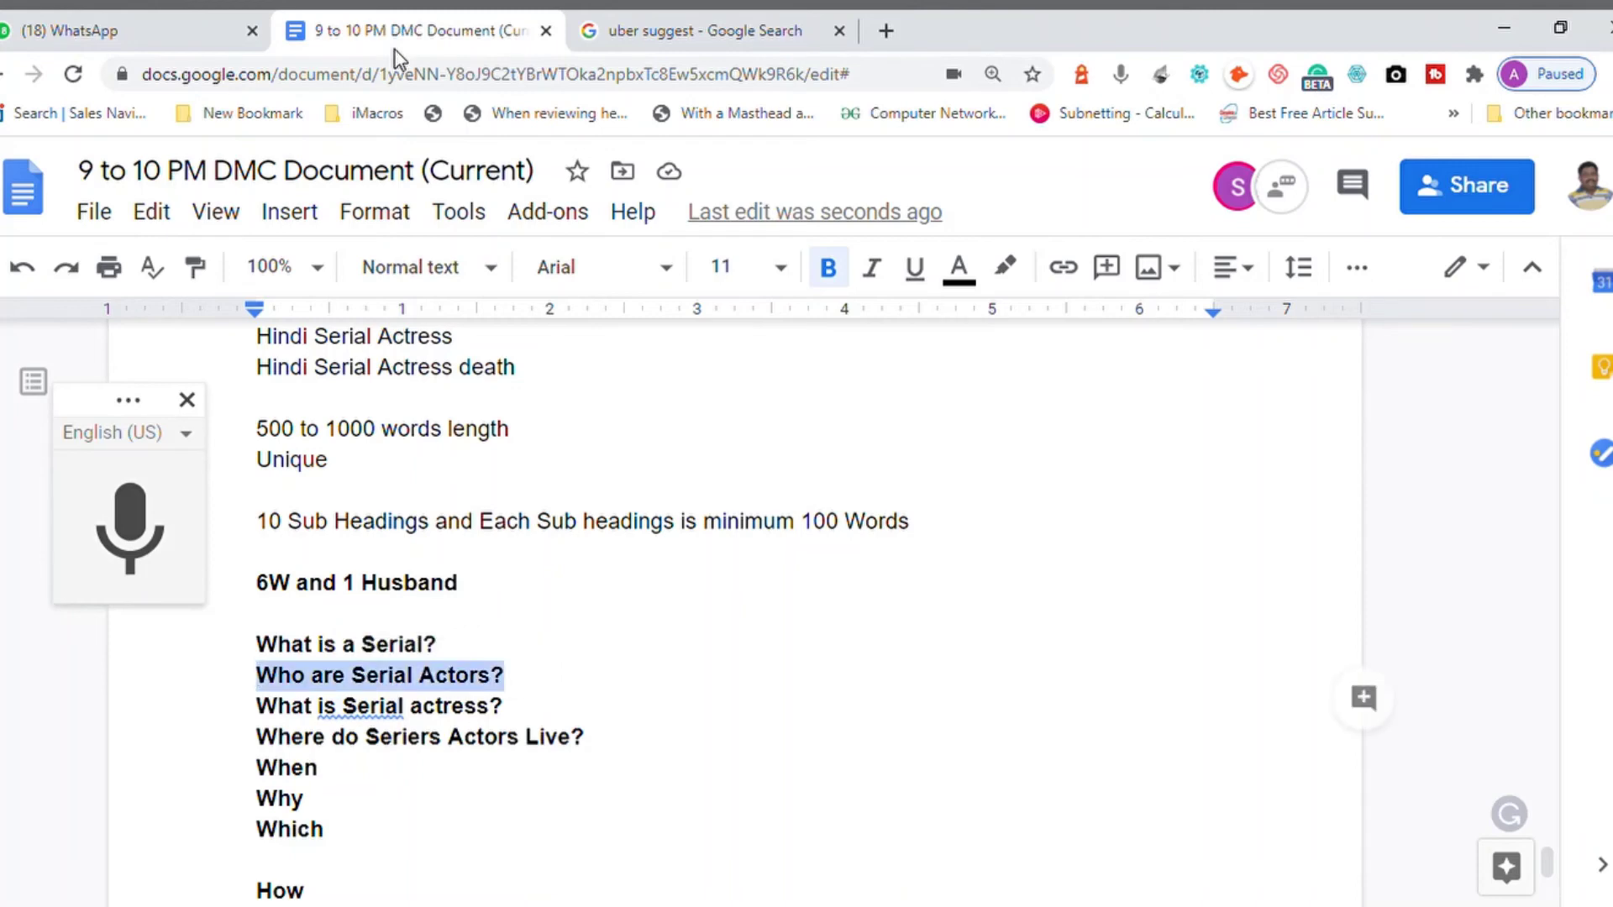
key("ctrl+v")
type("?")
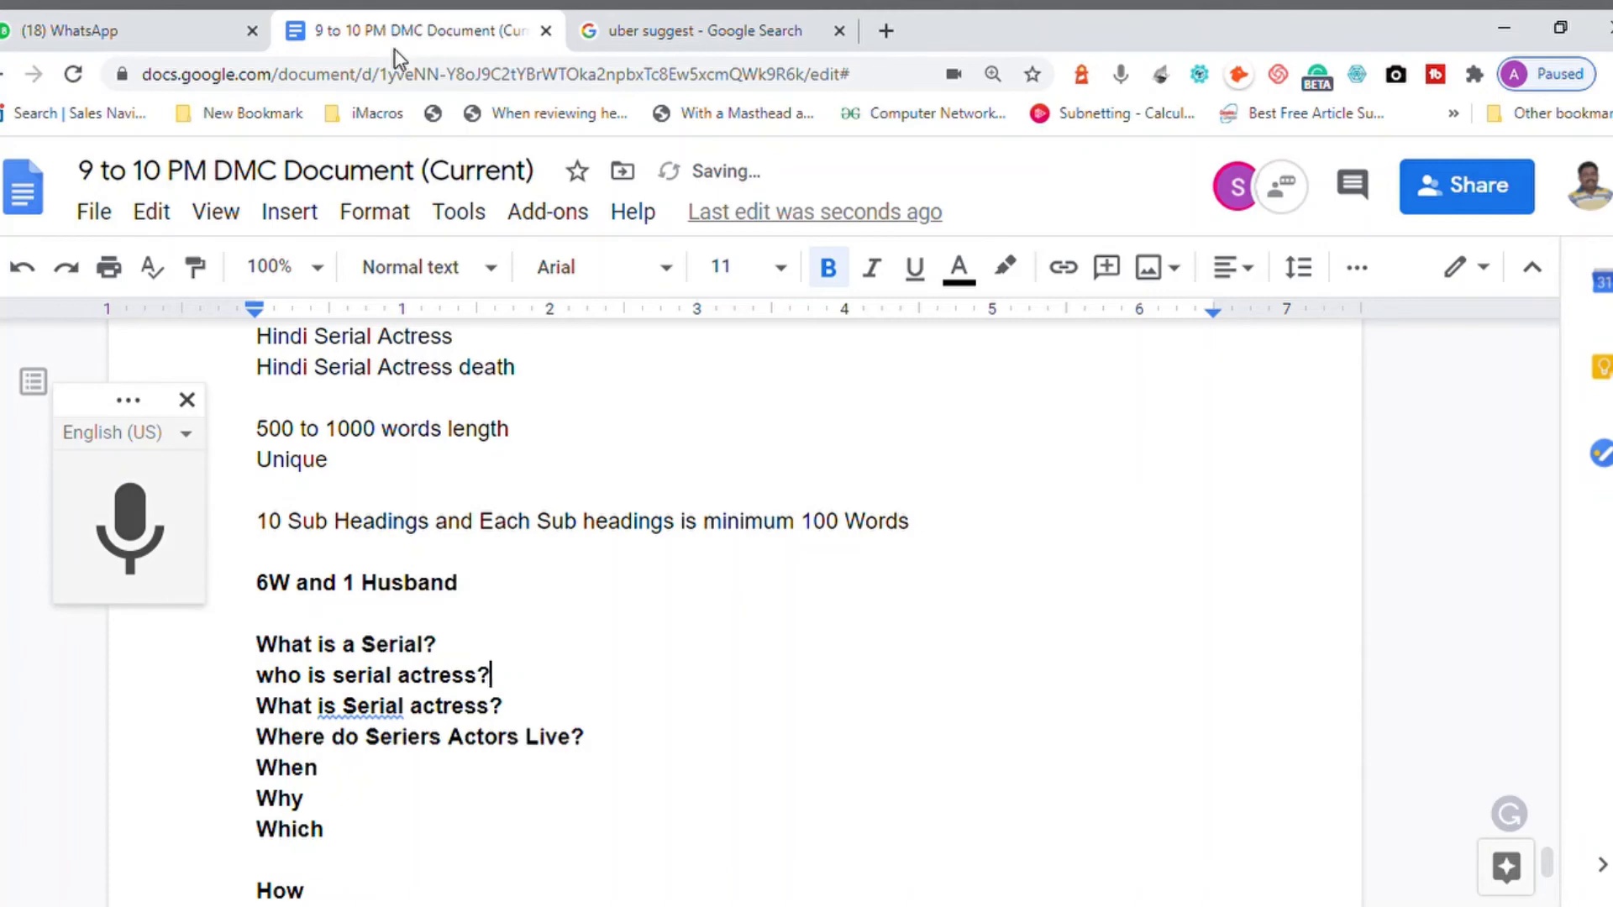
Return to Google Search and change the query to "How serial actress" to get its suggestions
key("Down")
key("Home")
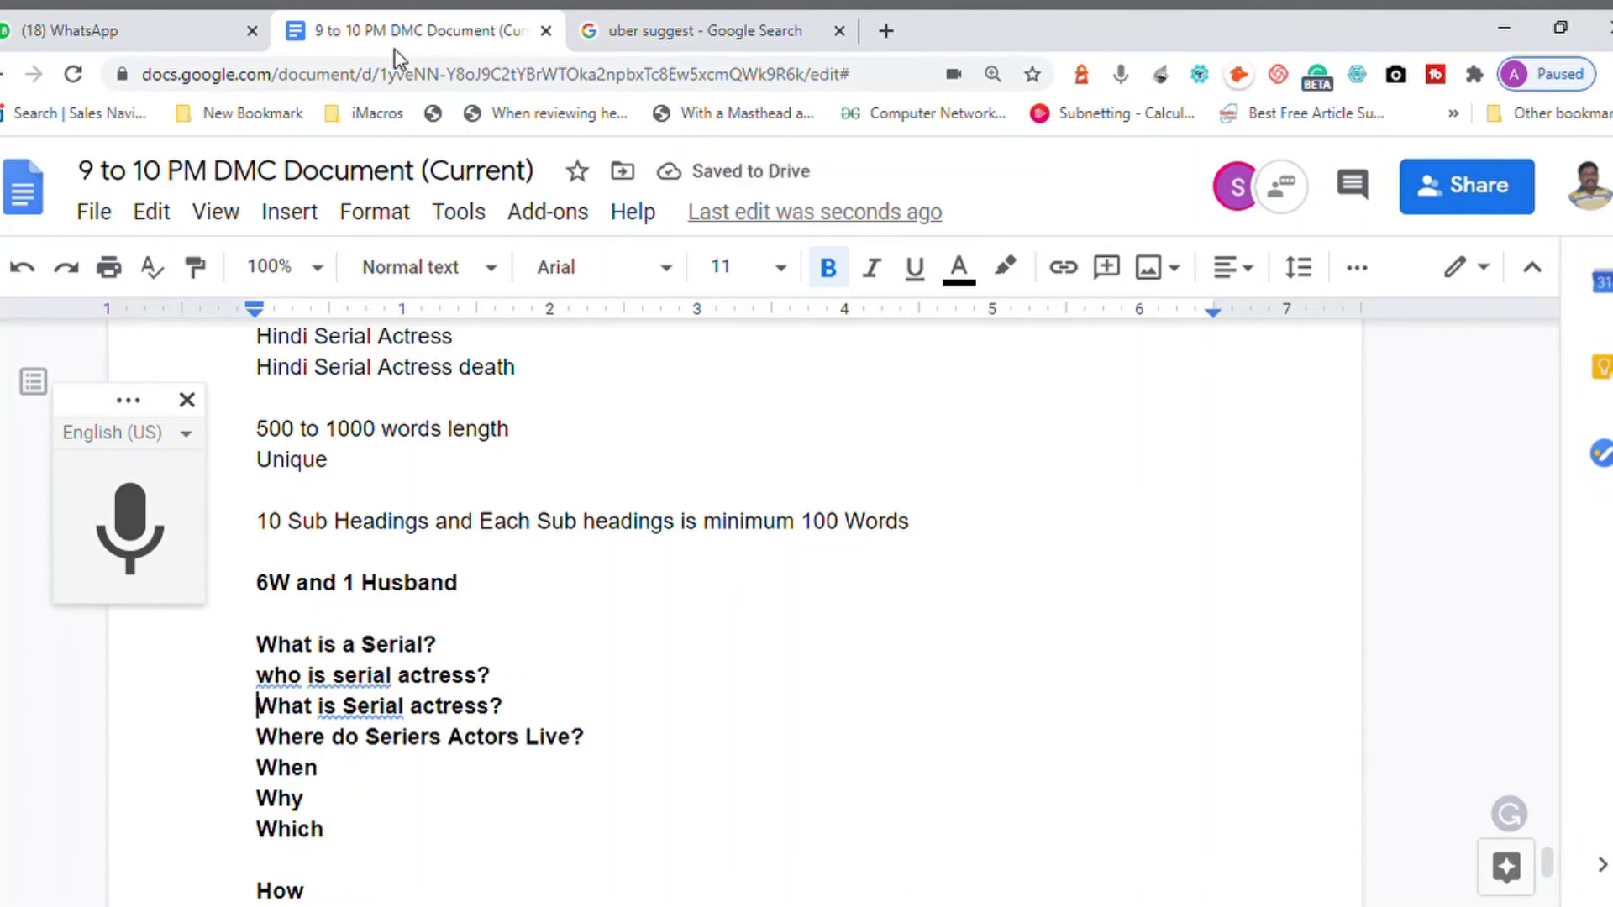
key("shift+End")
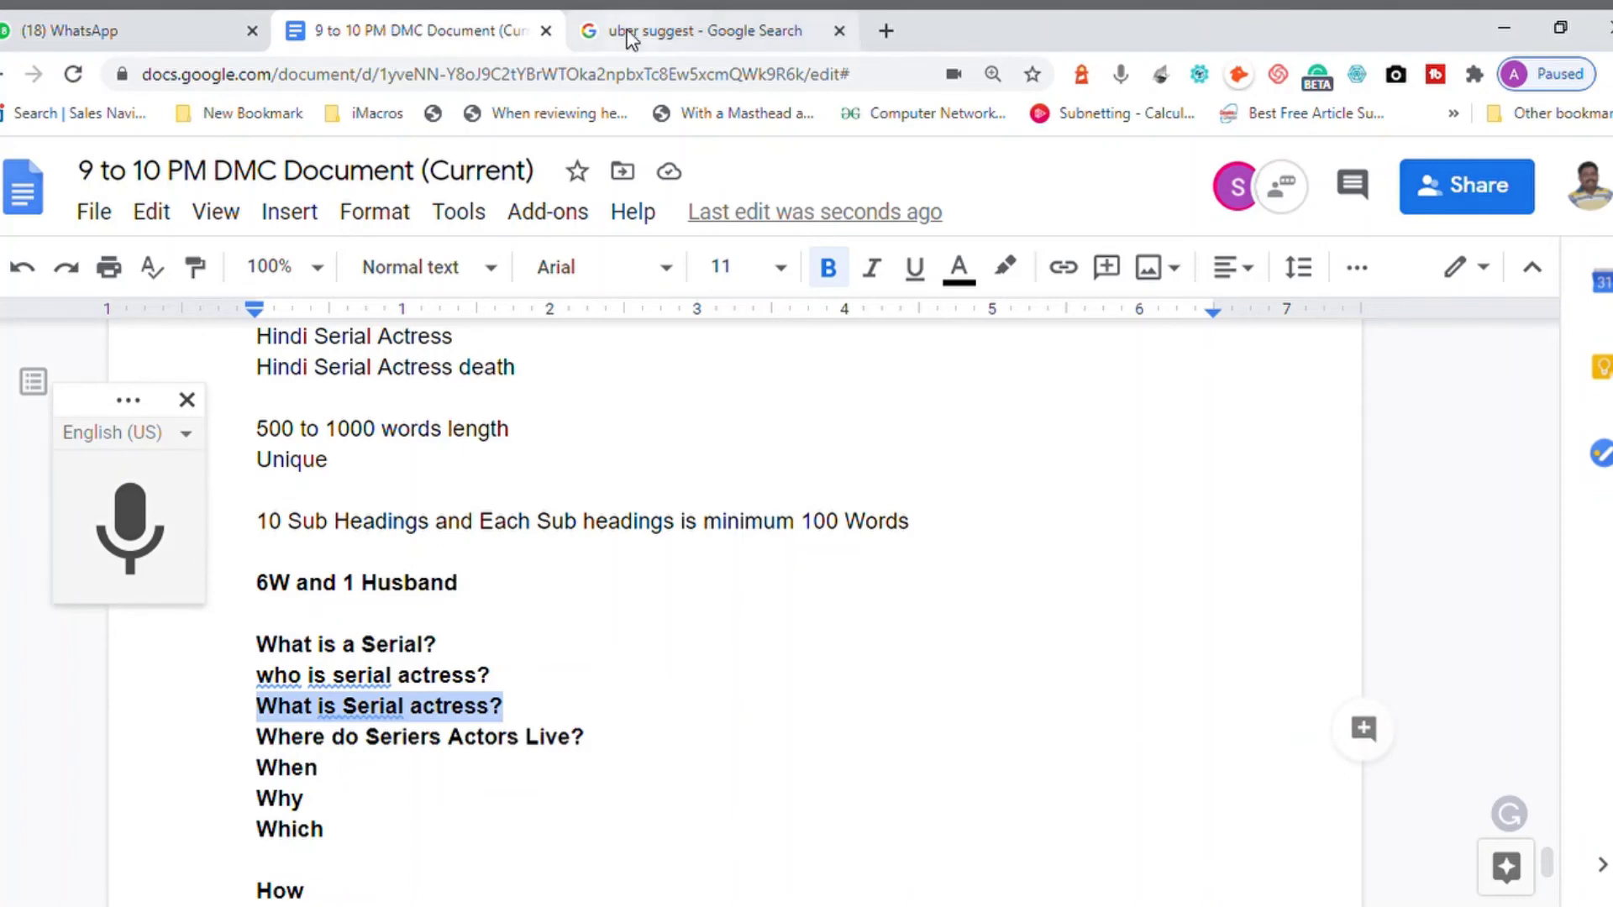
left_click(652, 33)
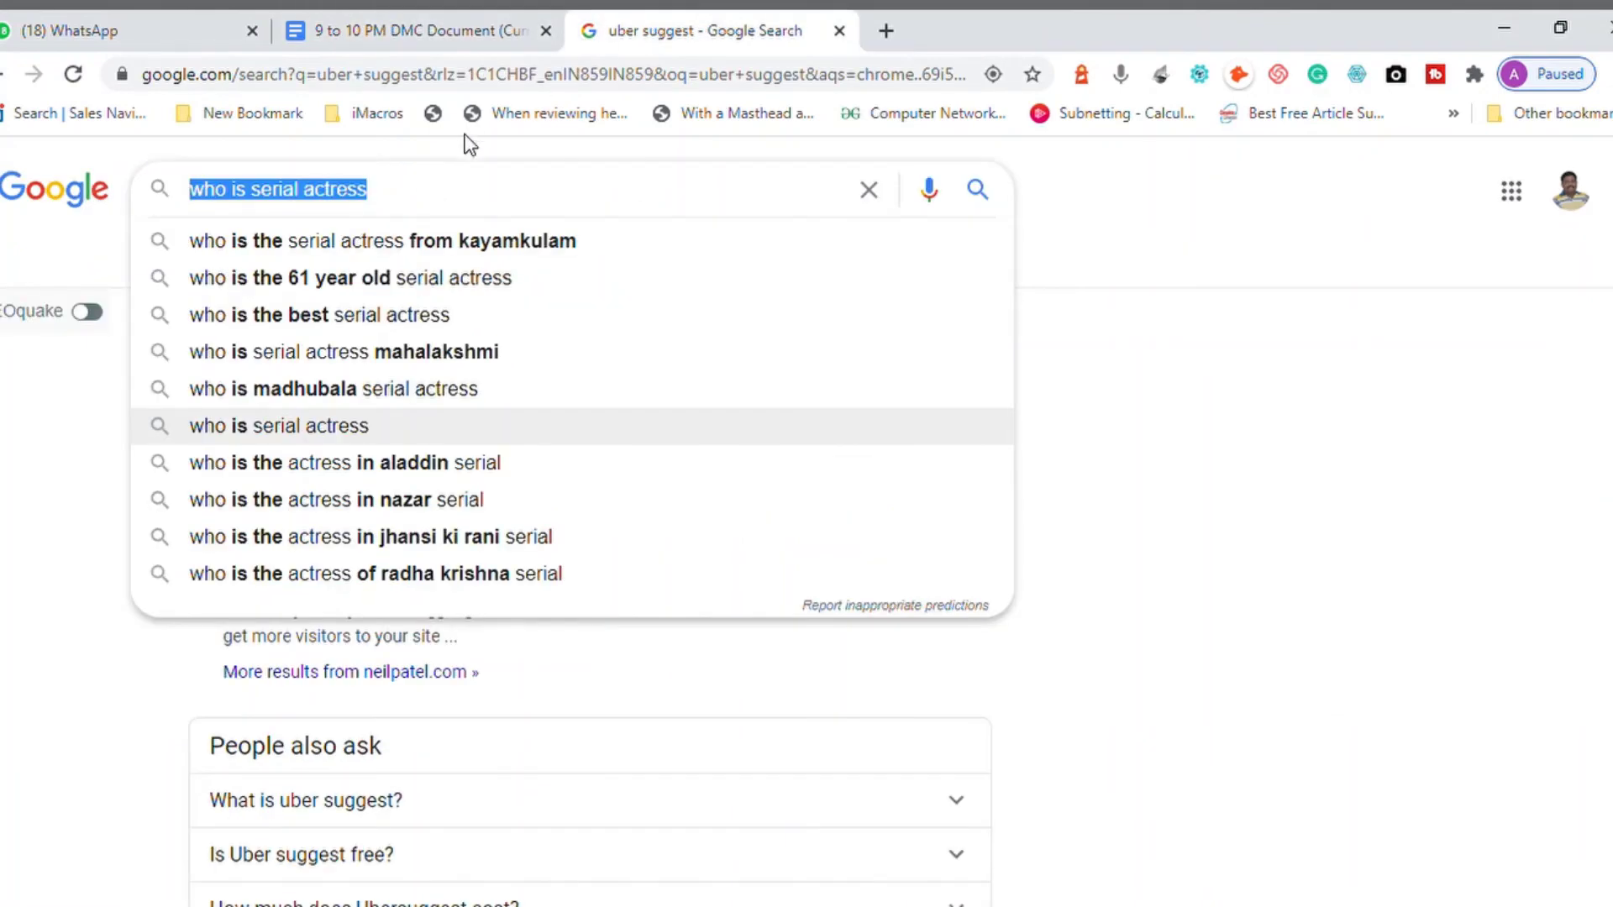
left_click(258, 199)
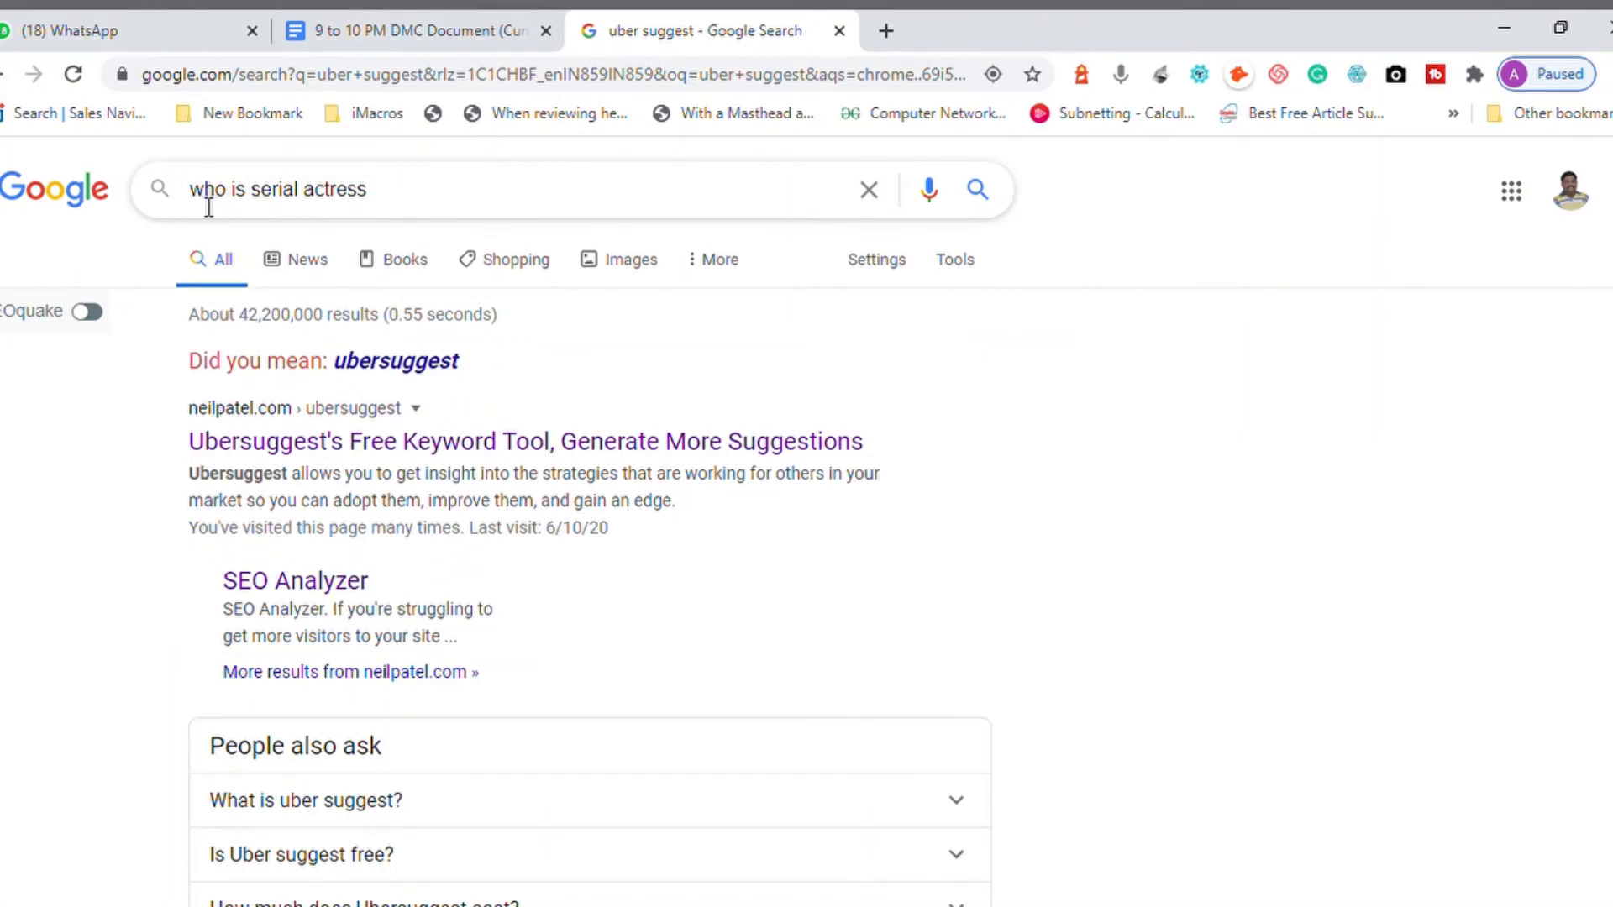
double_click(208, 207)
type("Ho")
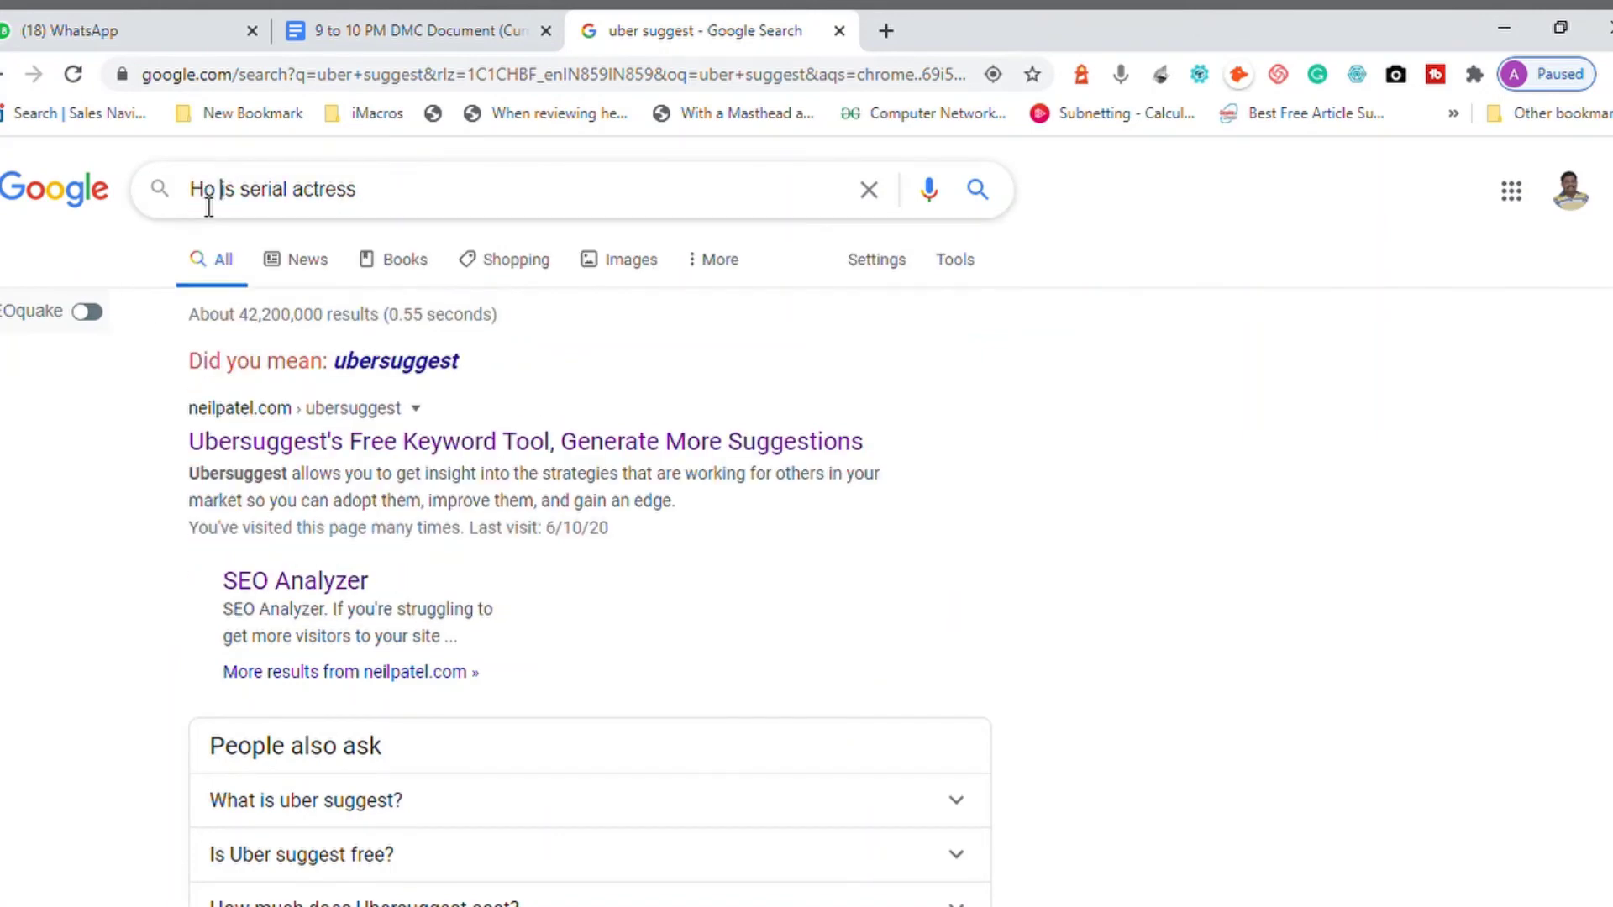
key("Delete")
key("Delete")
key("Delete")
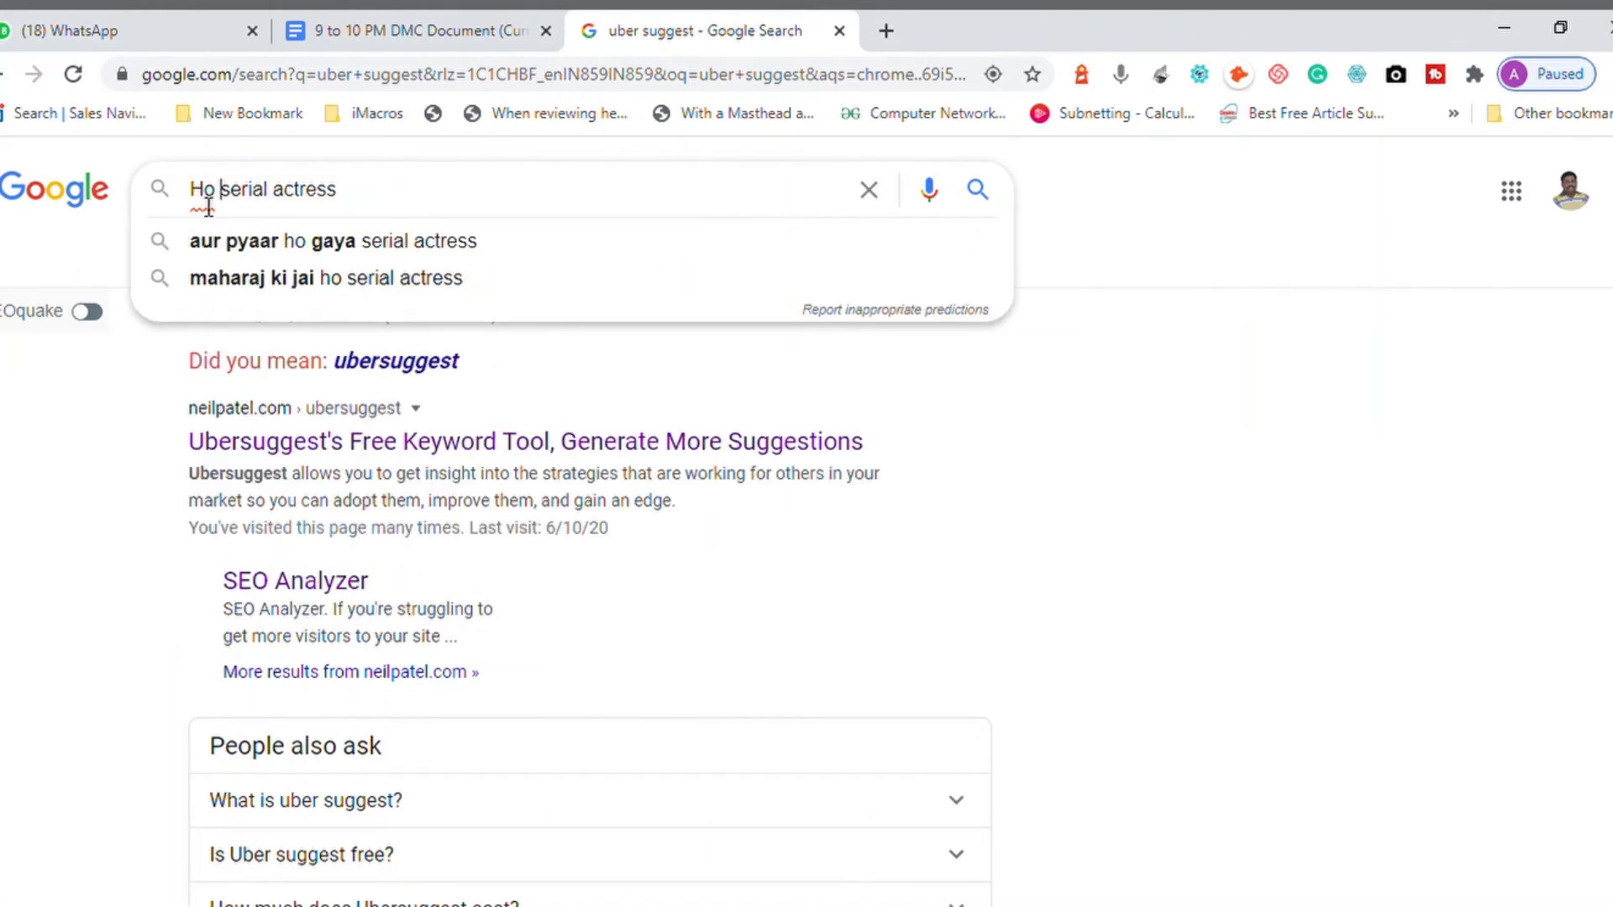
key("Left")
type("w")
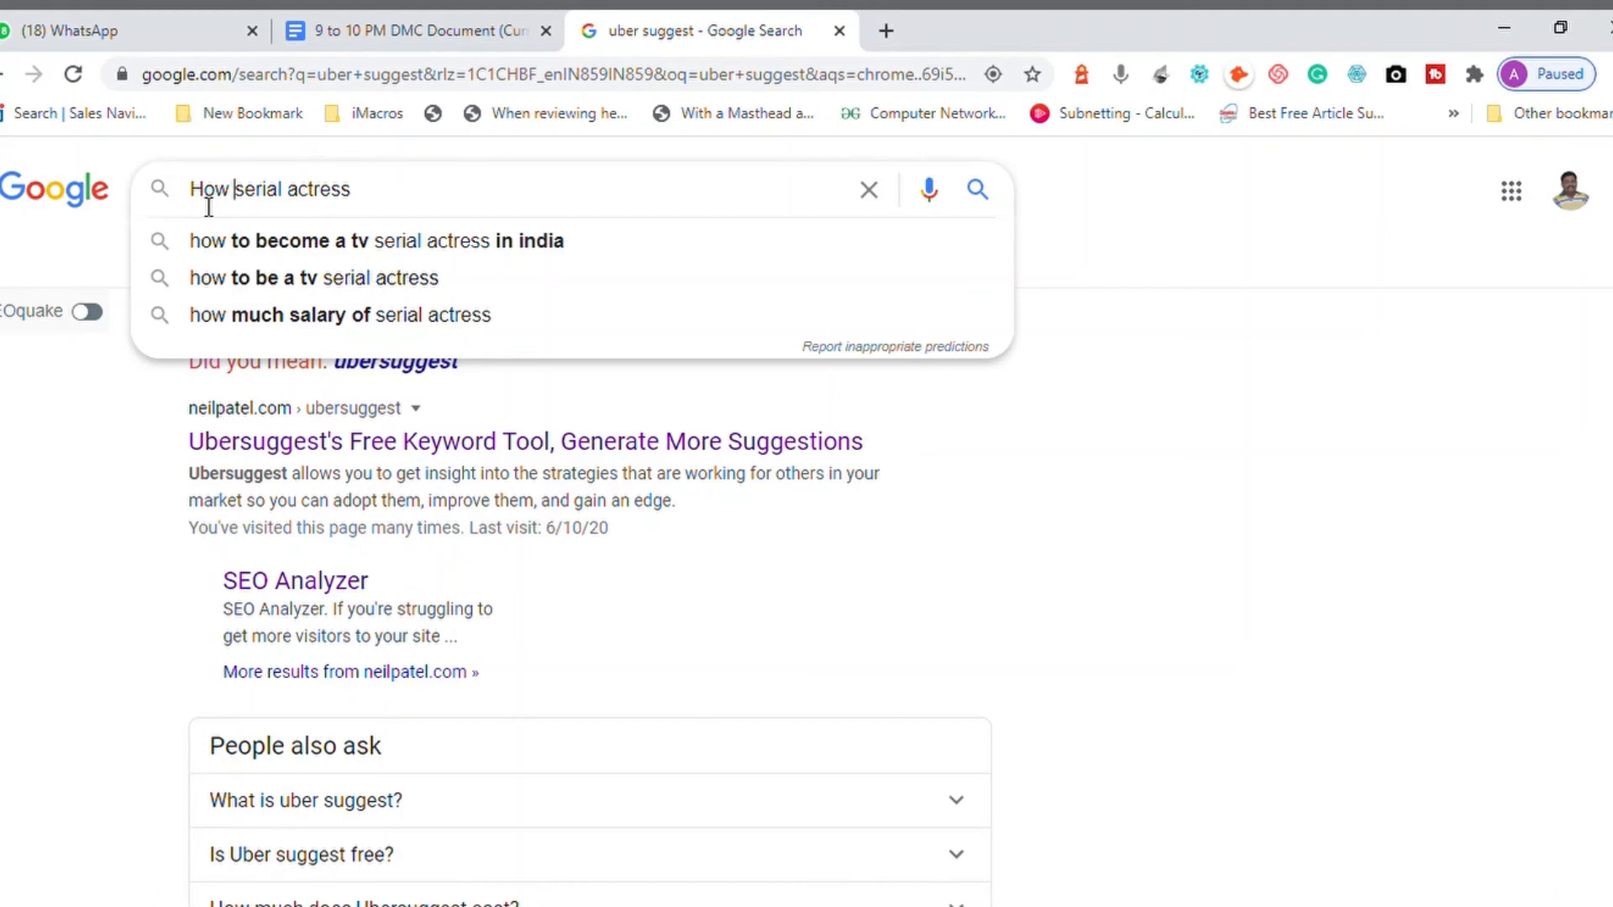
Copy the suggestion "how to be a tv serial actress" onto a new line below "What is Serial actress?" in the Google Docs document, followed by an empty line
key("Down")
key("Down")
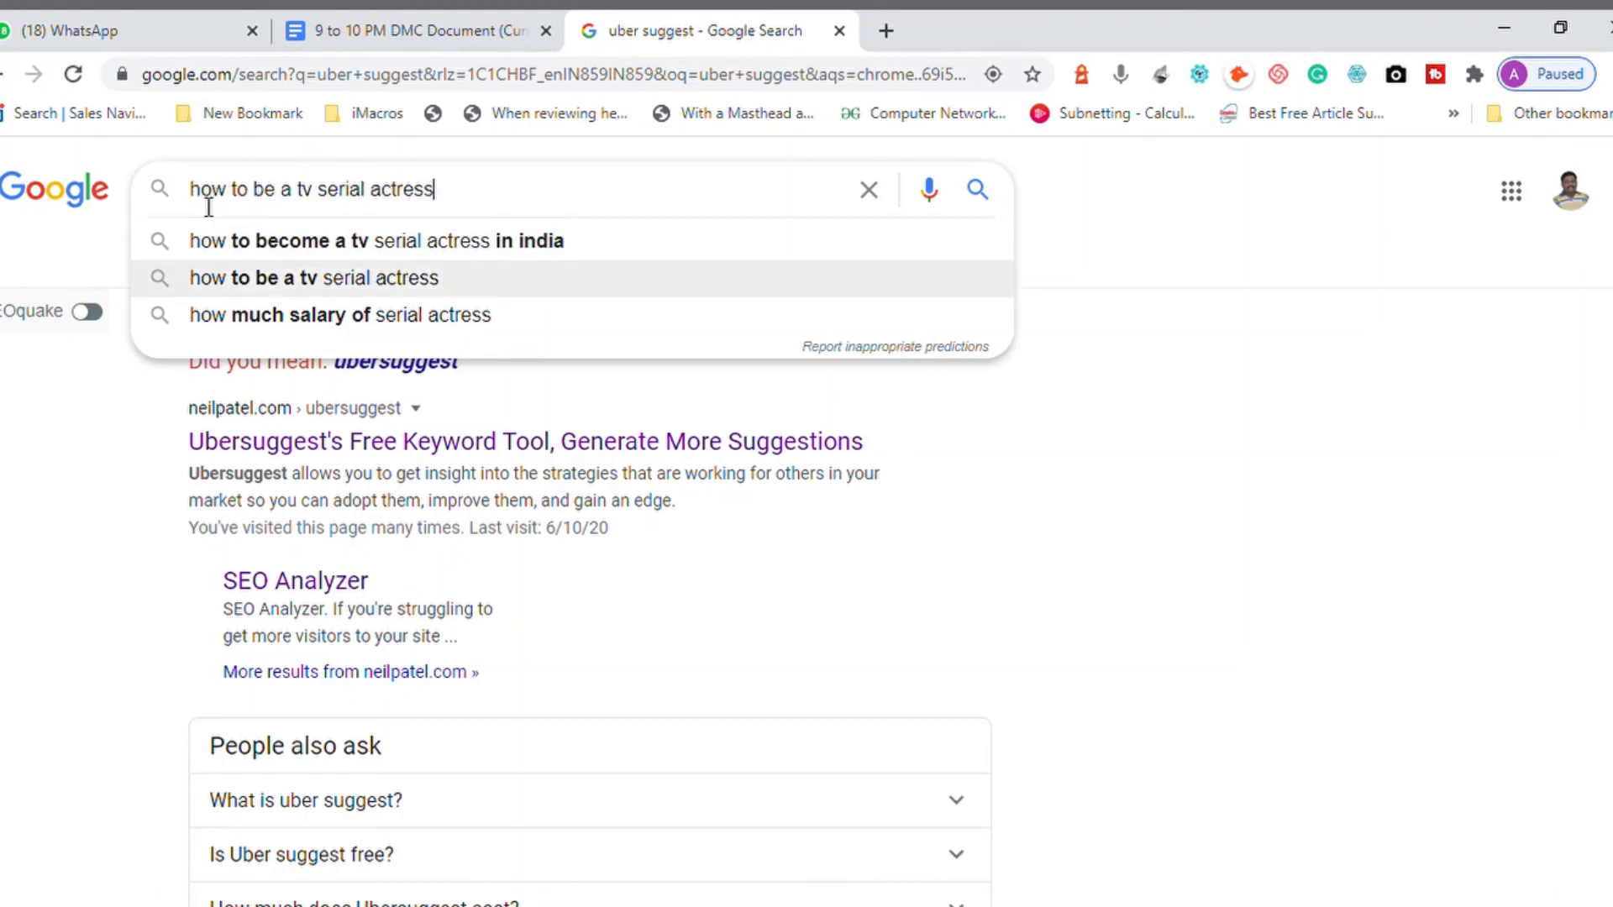
key("ctrl+a")
key("ctrl+c")
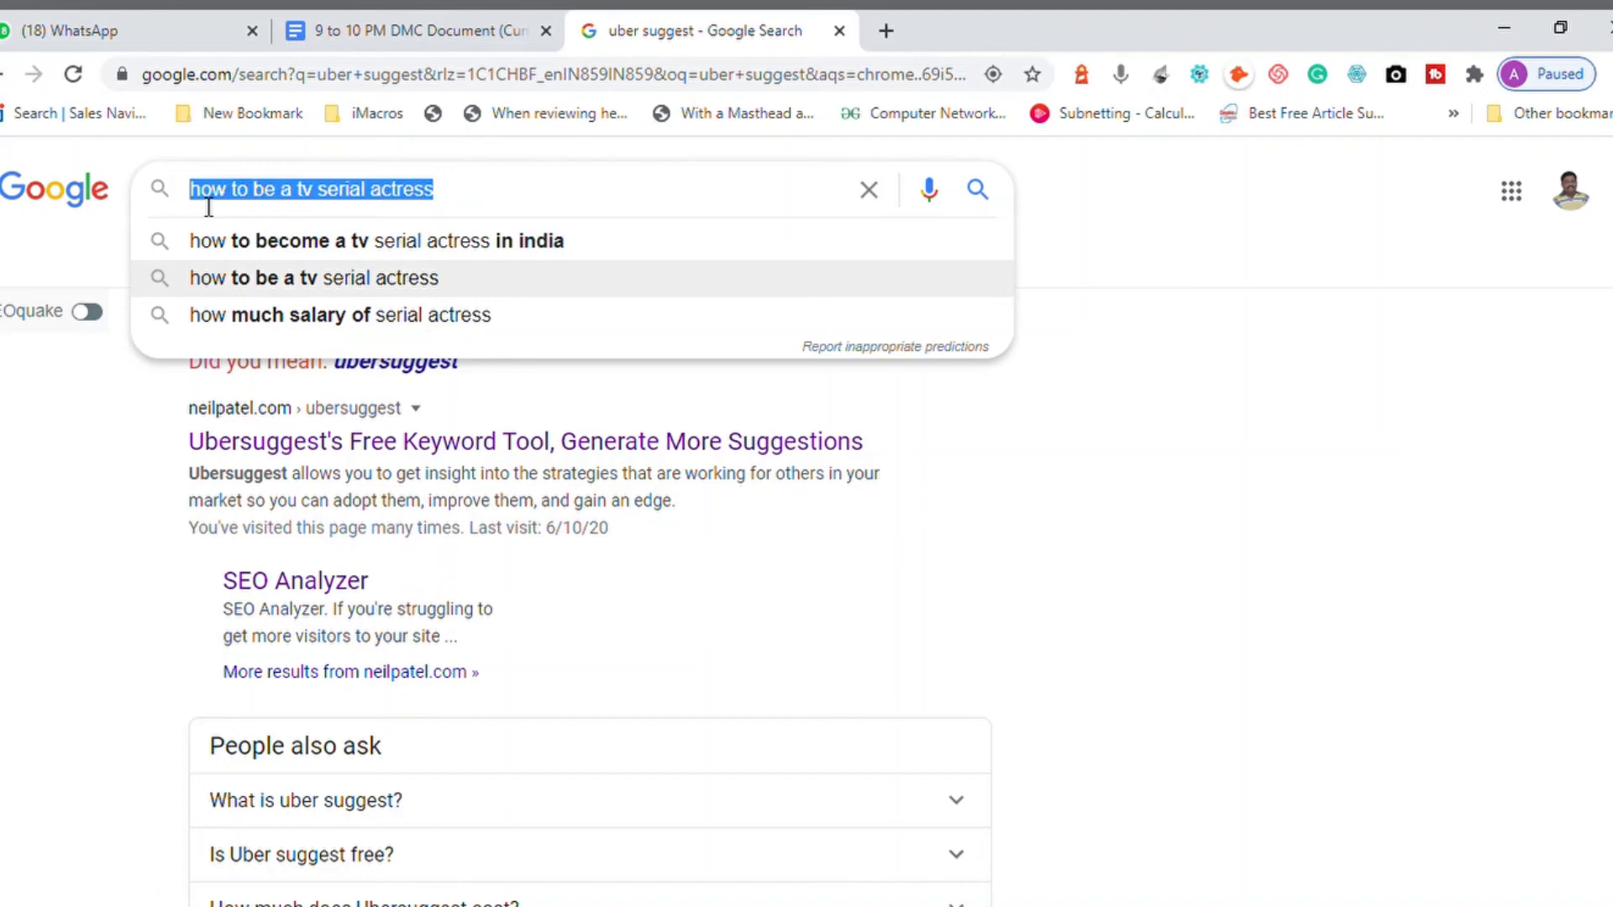
left_click(331, 32)
key("Right")
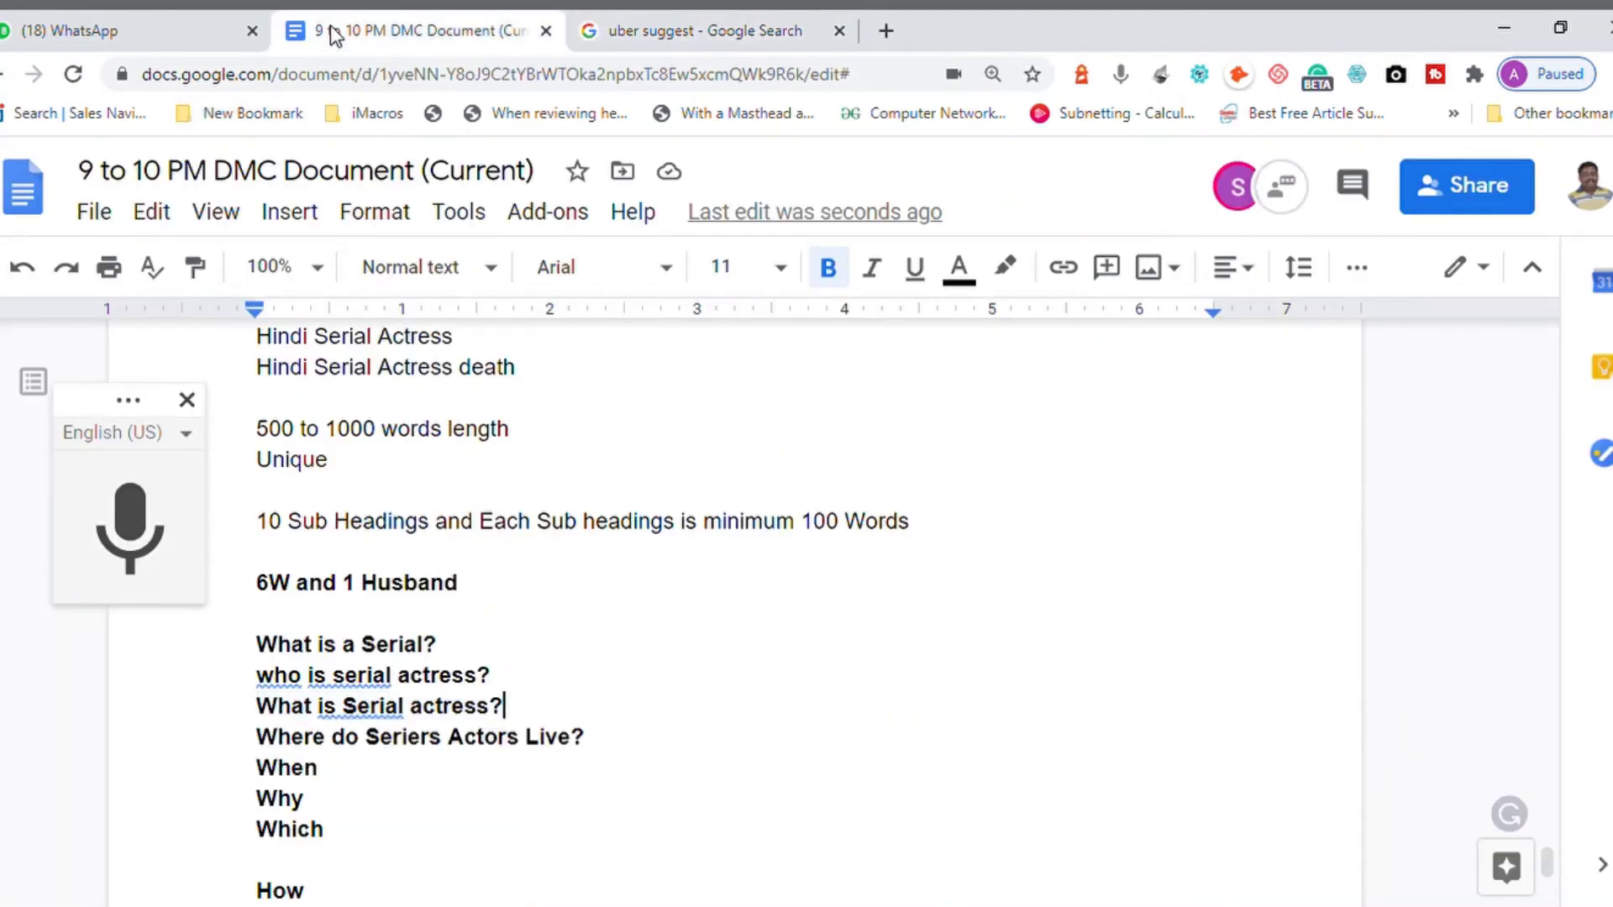
key("Return")
key("ctrl+v")
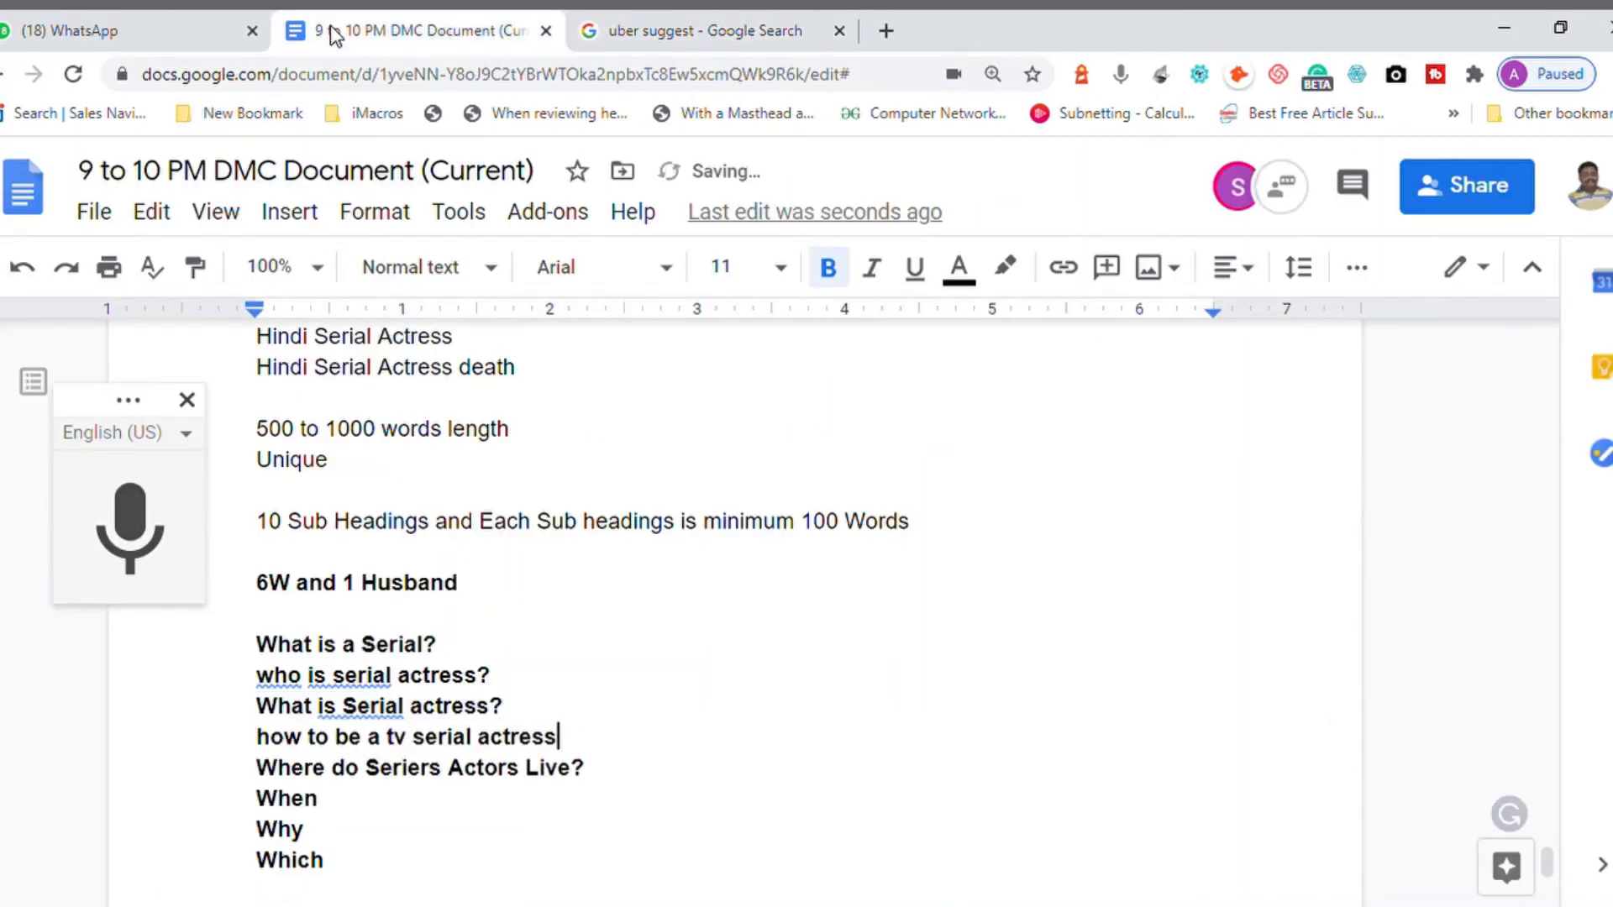
key("Return")
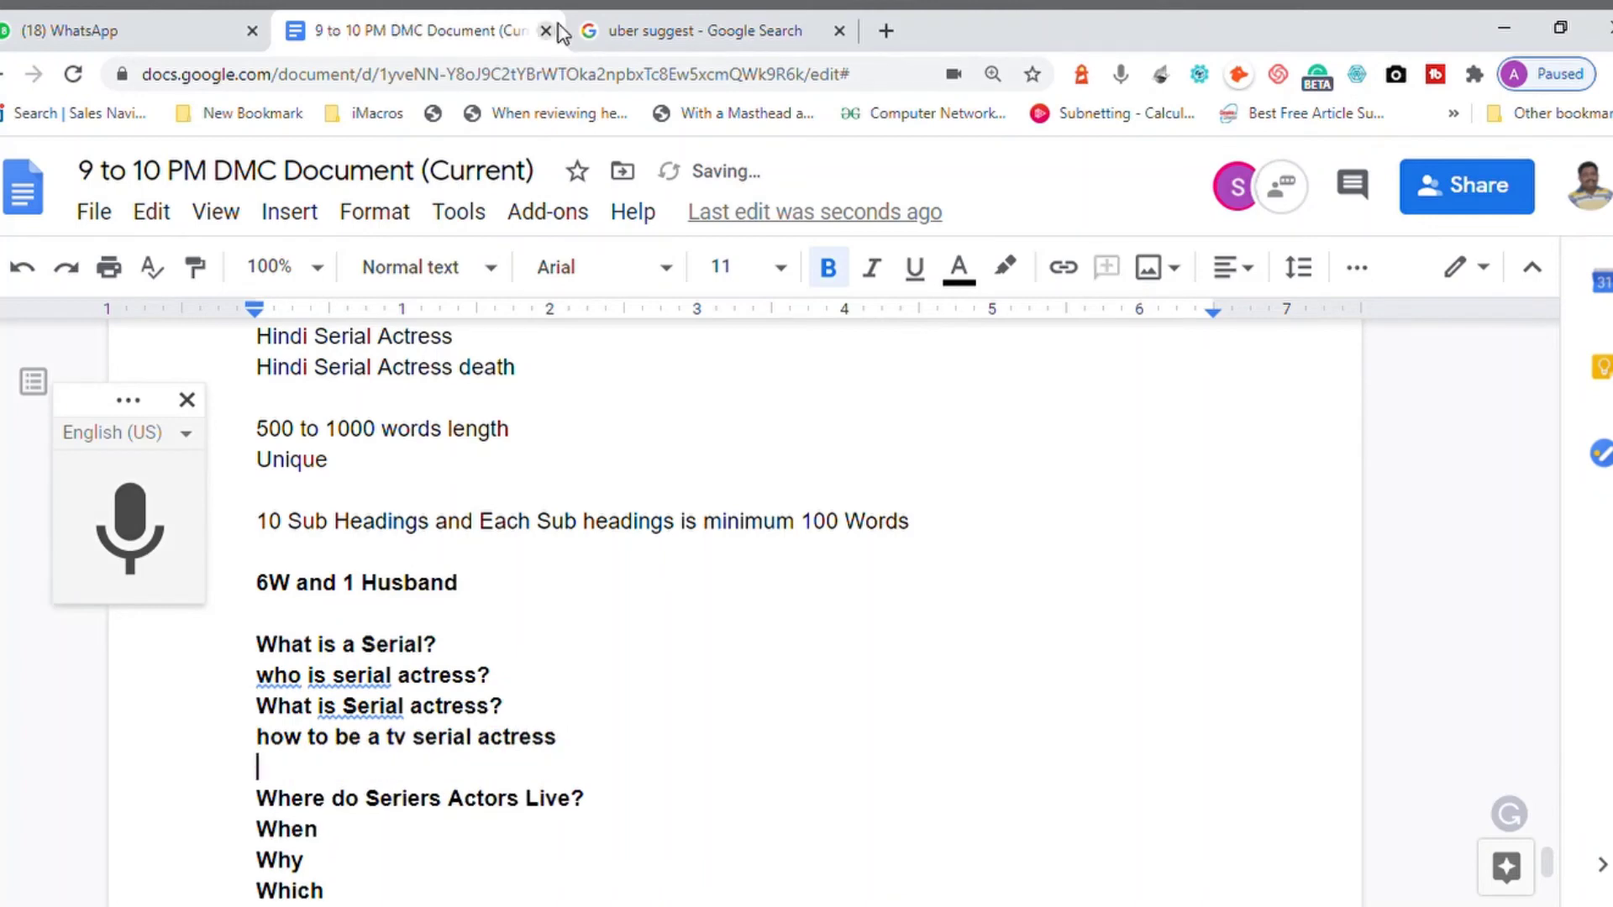
Copy the Google suggestion "how much salary of serial actress" onto the document's empty line and end it with a question mark
left_click(647, 32)
key("Down")
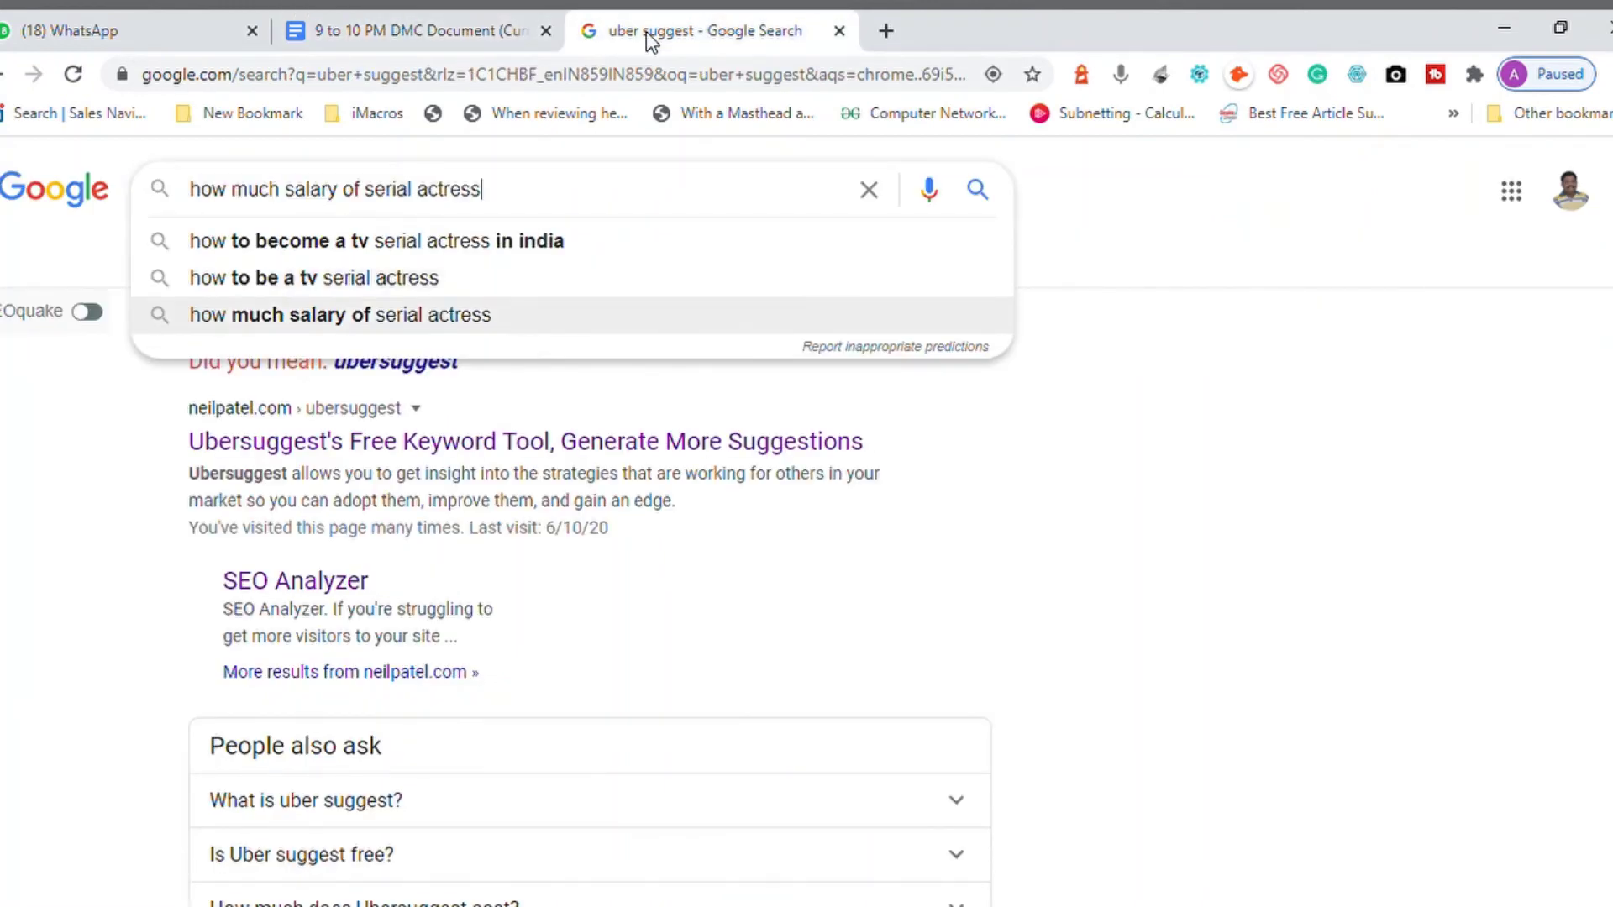
key("ctrl+a")
key("ctrl+c")
left_click(455, 25)
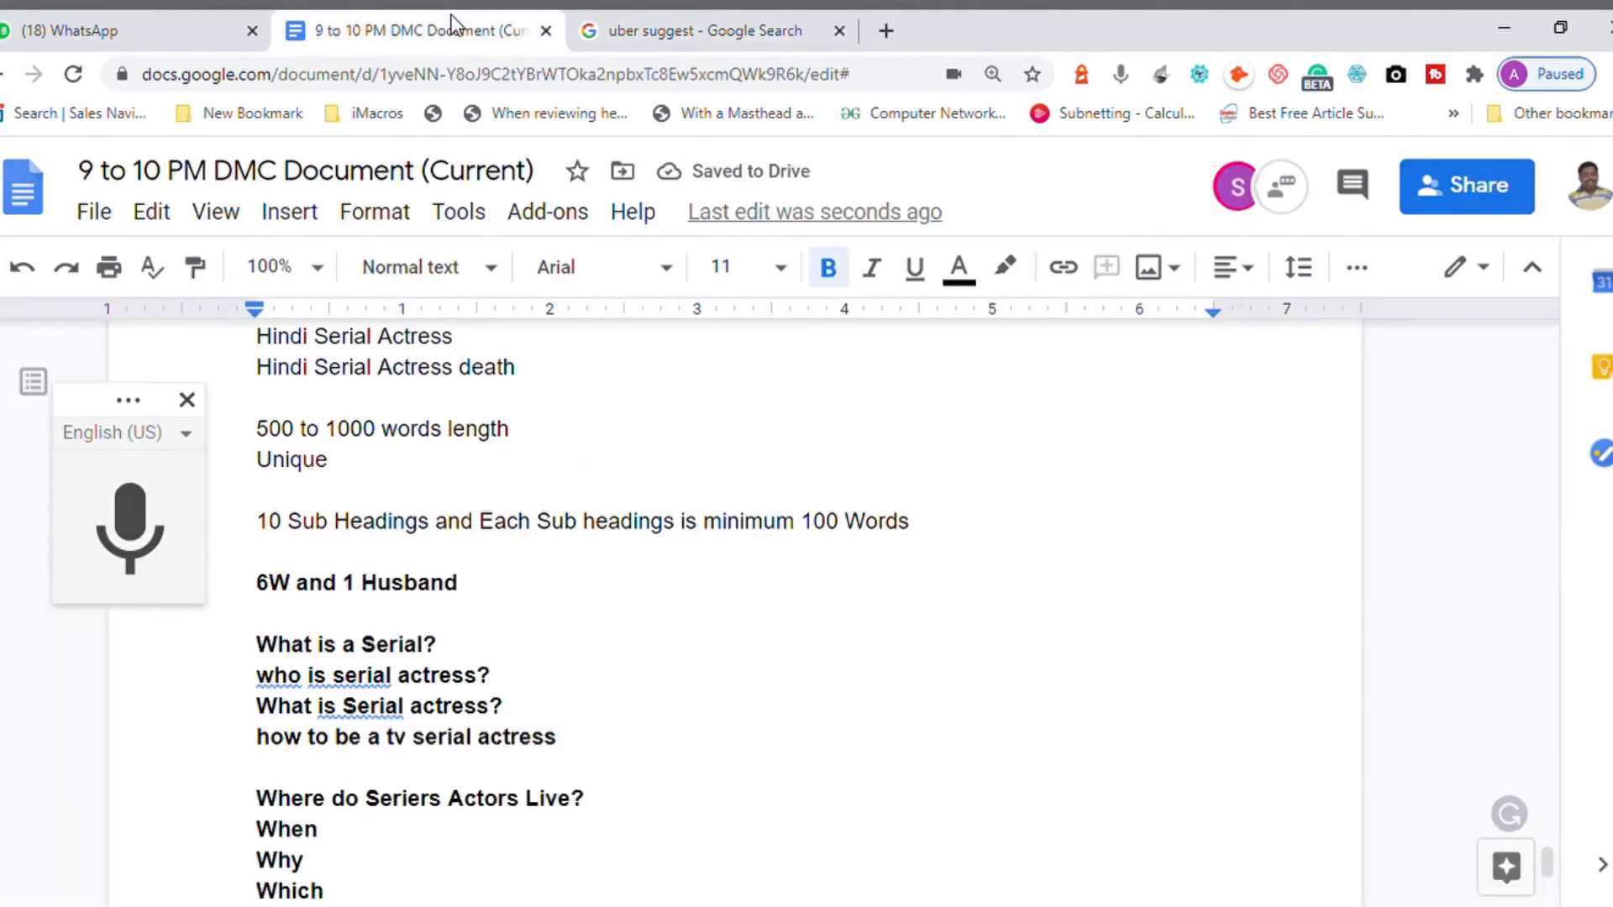
key("ctrl+v")
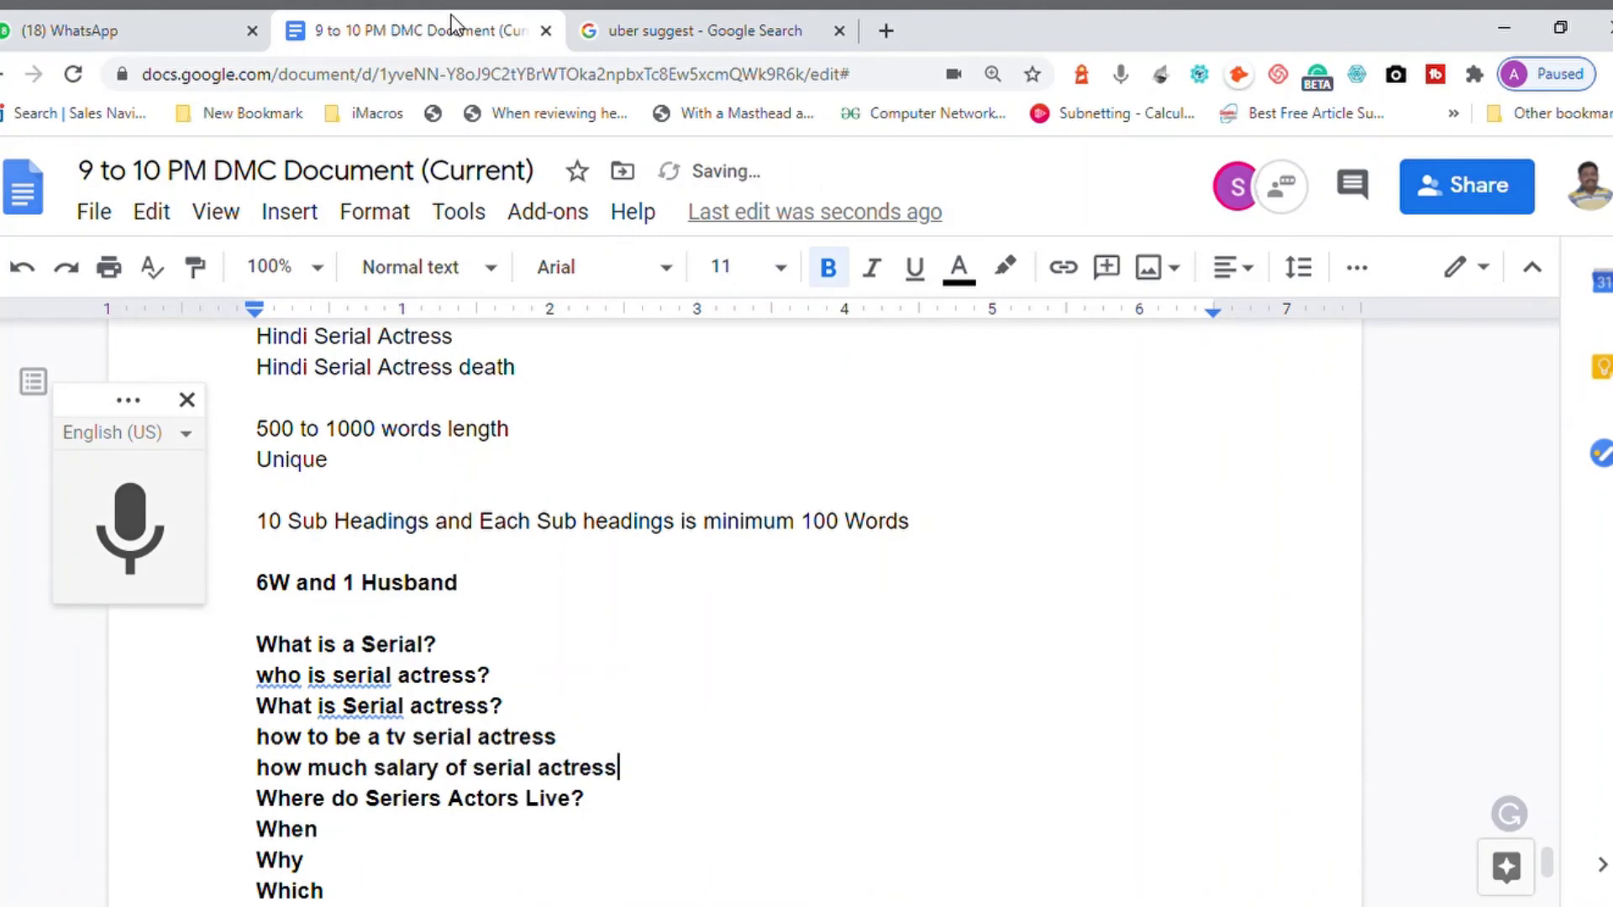
type("?")
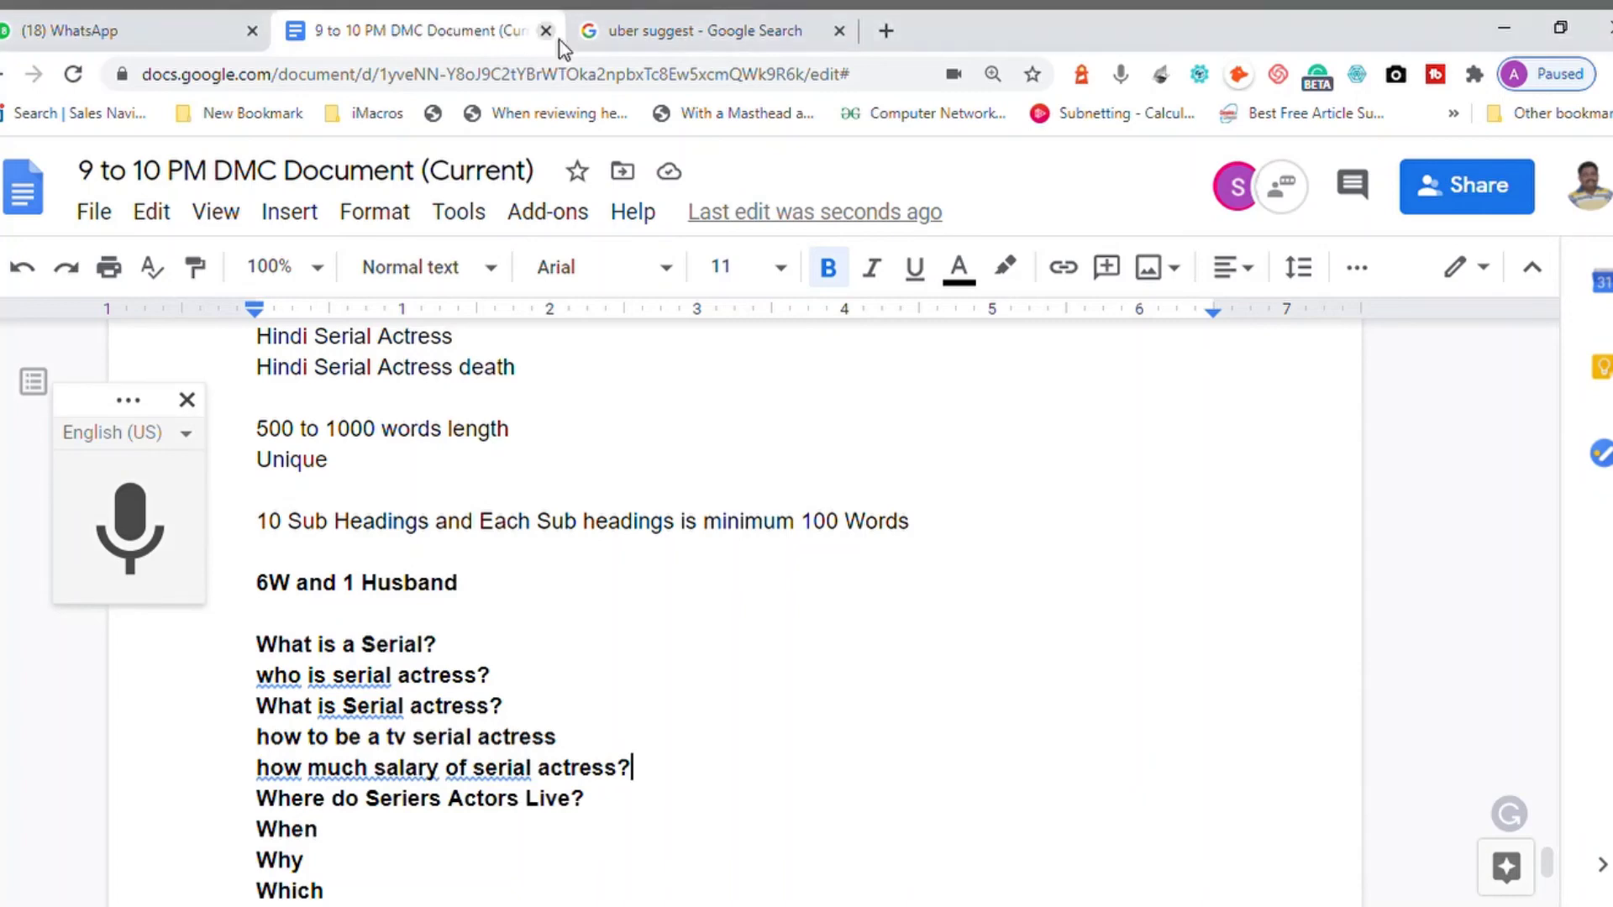
Switch to Google Search and replace the query with "serial actor death" to get its suggestions
left_click(682, 34)
triple_click(556, 209)
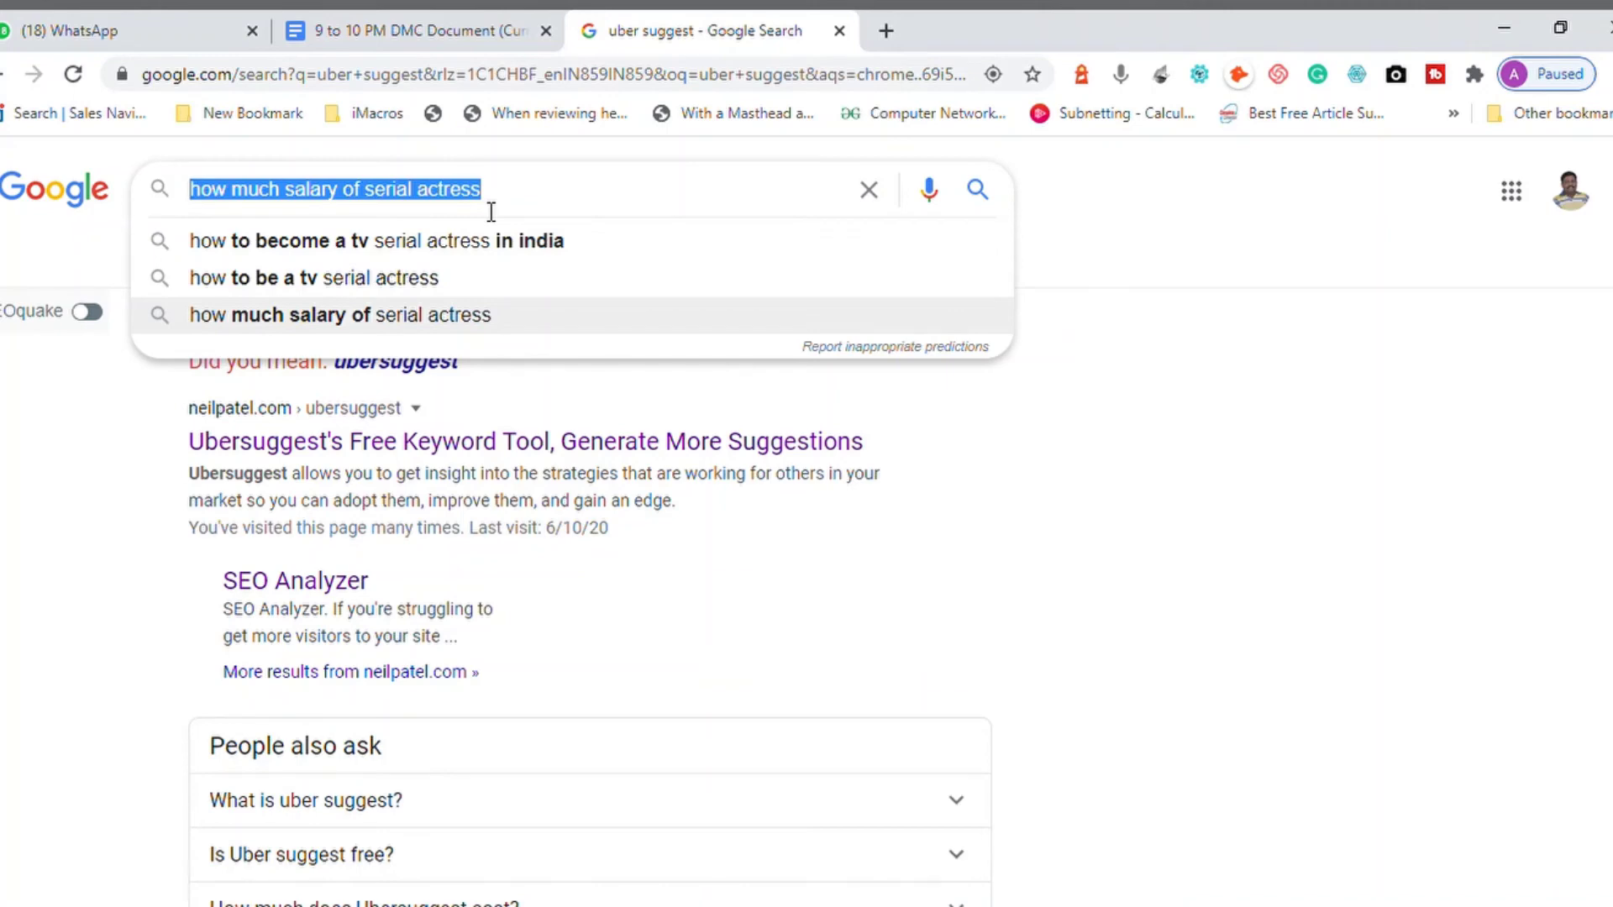
type("serial actor ")
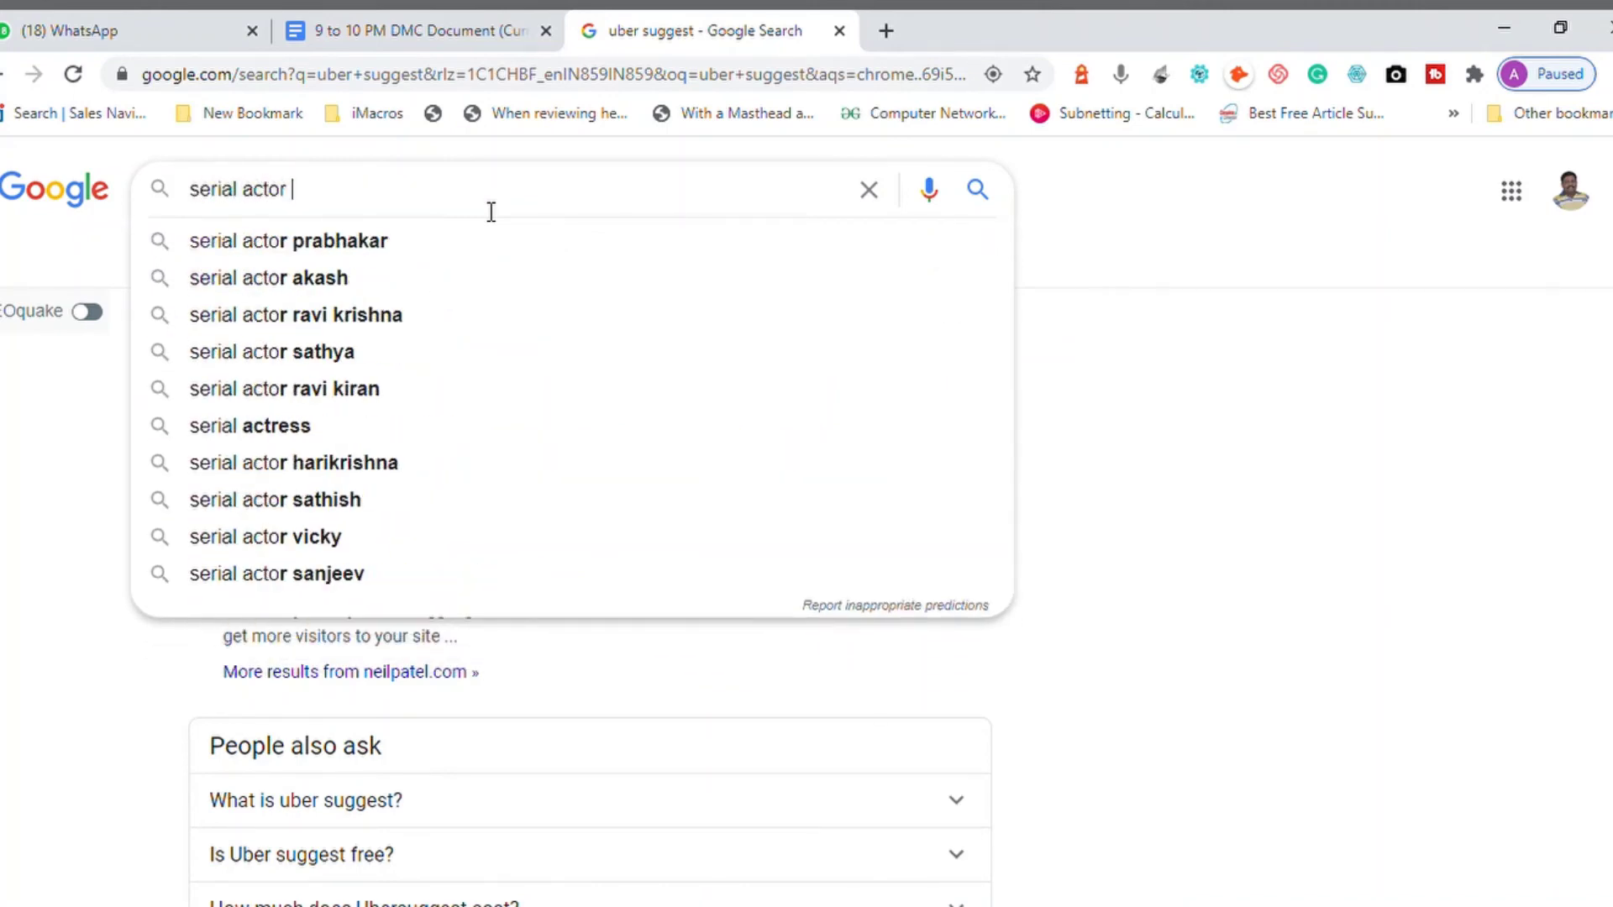
type("death")
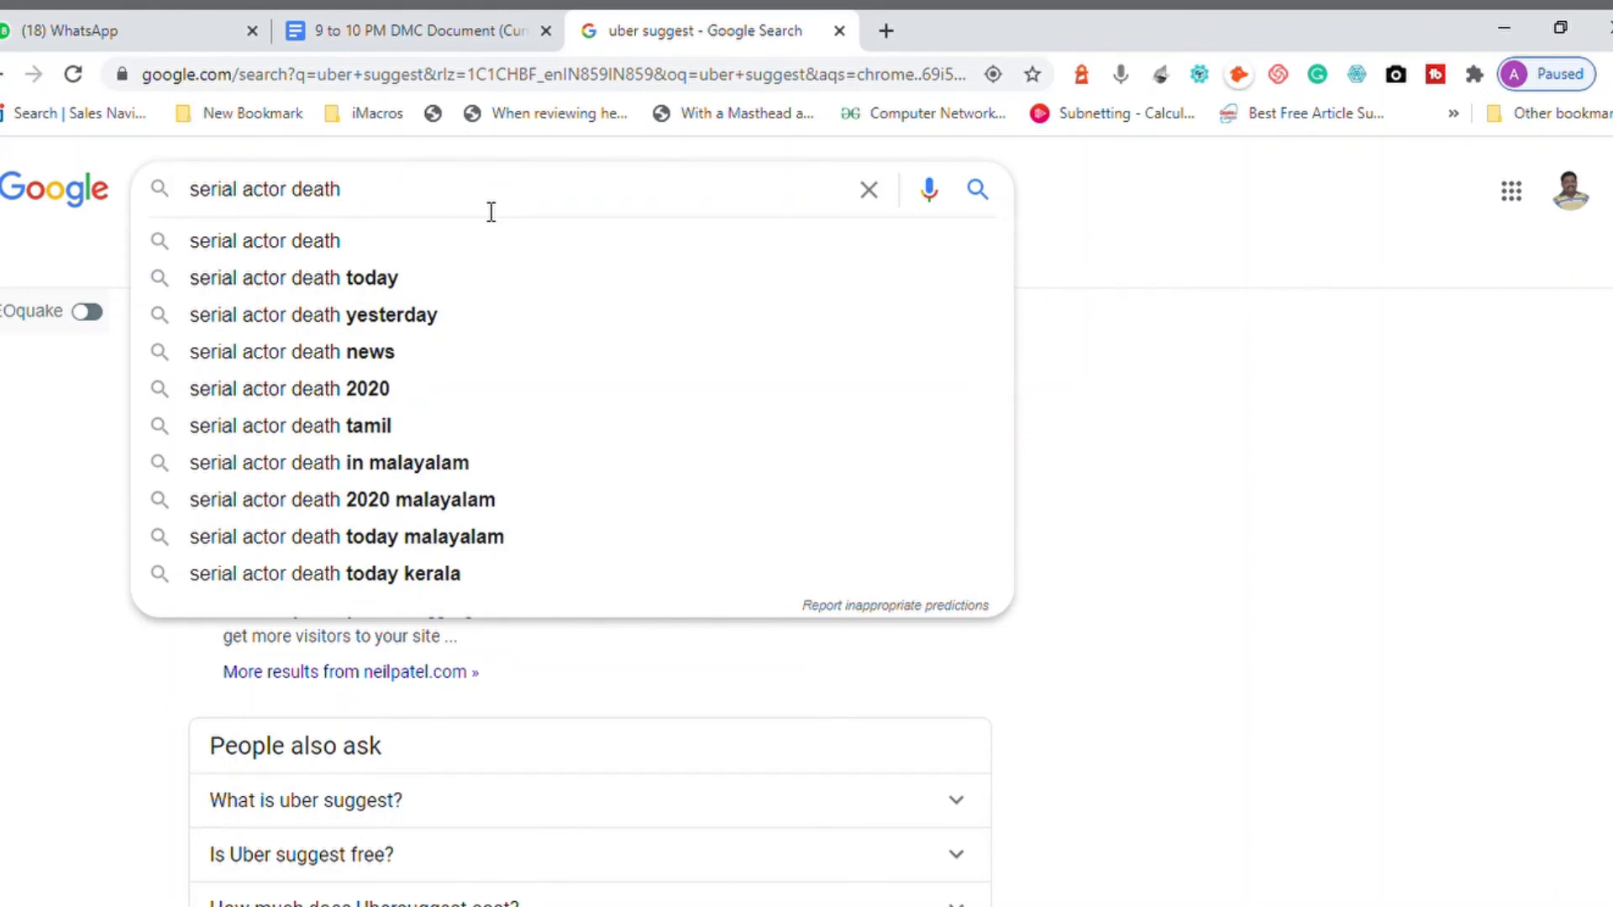
type(" what")
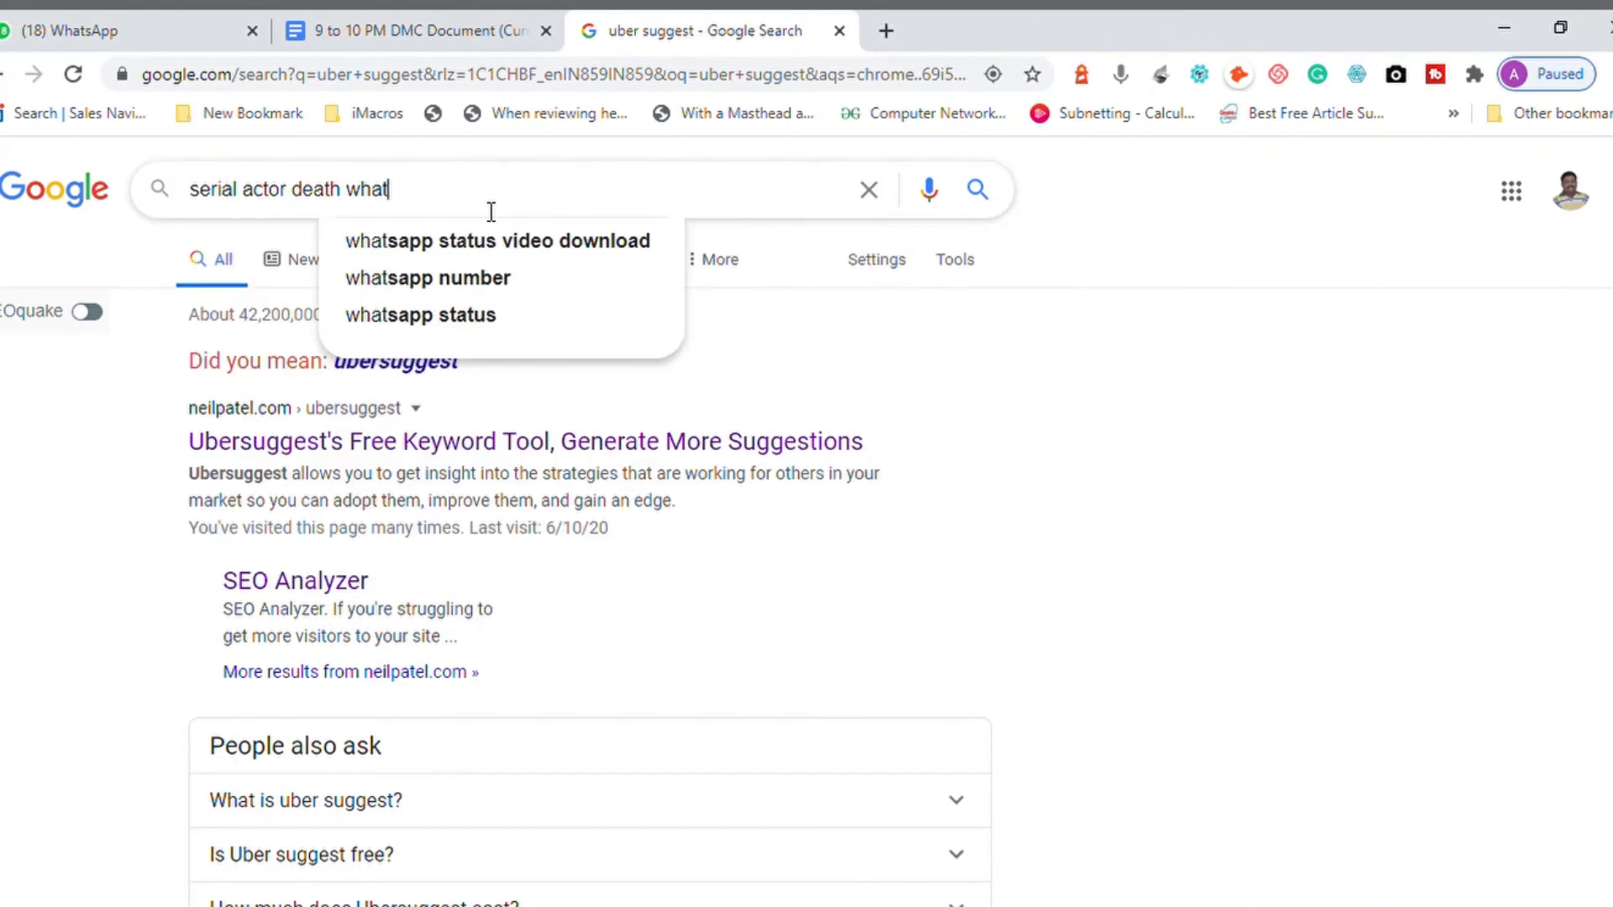
key("BackSpace")
key("BackSpace")
key("BackSpace")
key("BackSpace")
key("BackSpace")
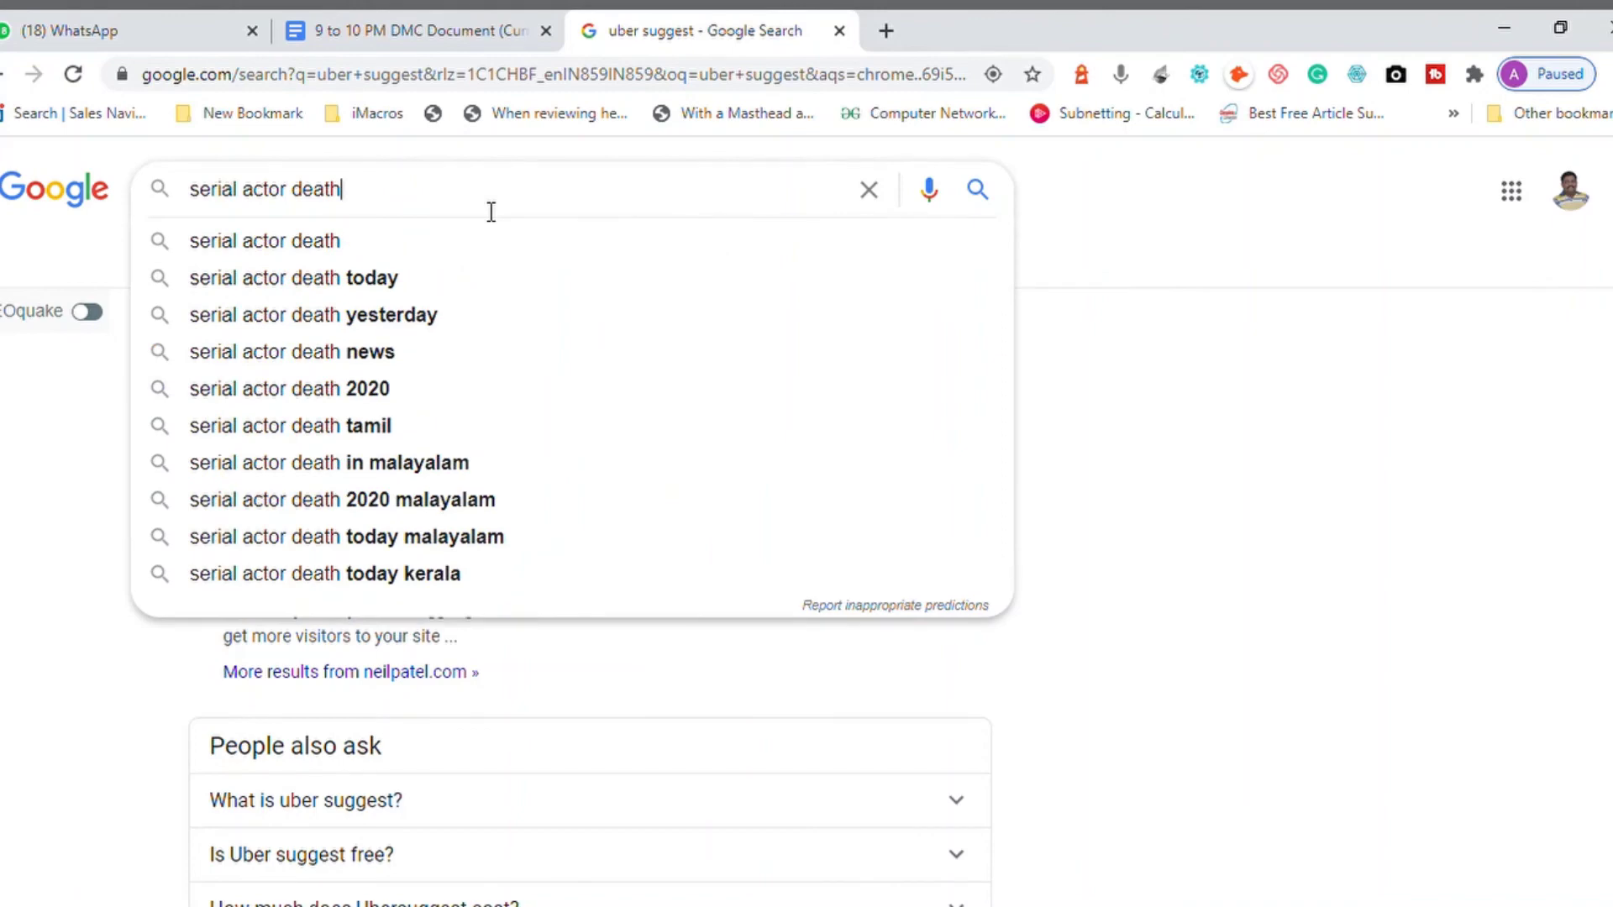
Check Google's suggestions for "serial actor death" with "what" and with "how" placed in front of it, clearing each prefix
key("Home")
type("what")
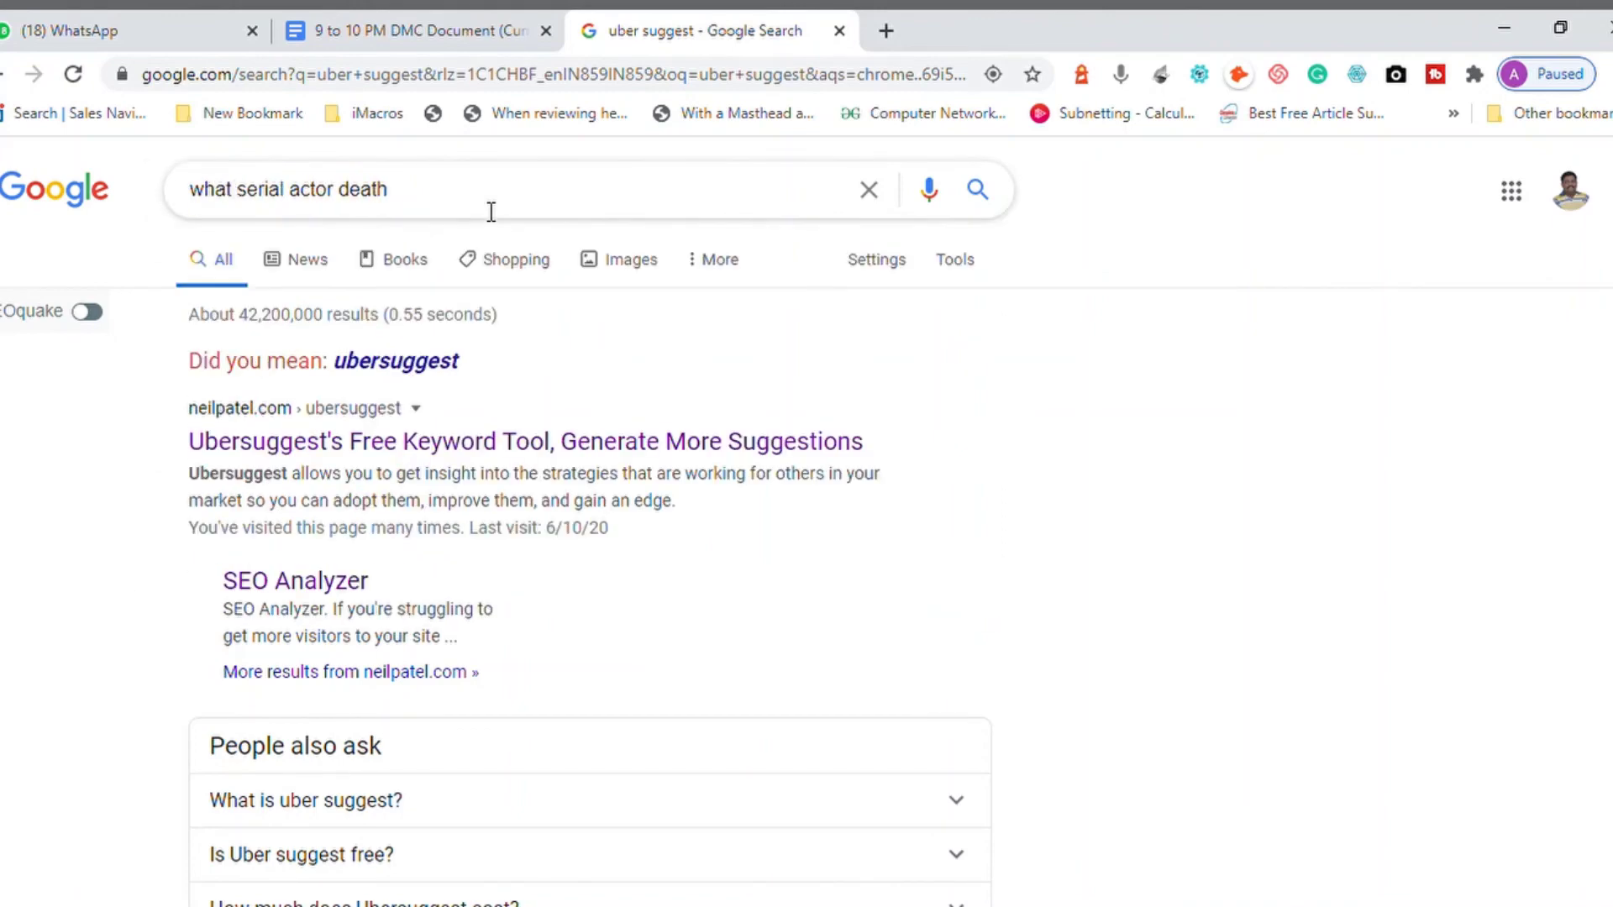
key("BackSpace")
key("BackSpace")
key("BackSpace")
key("BackSpace")
key("BackSpace")
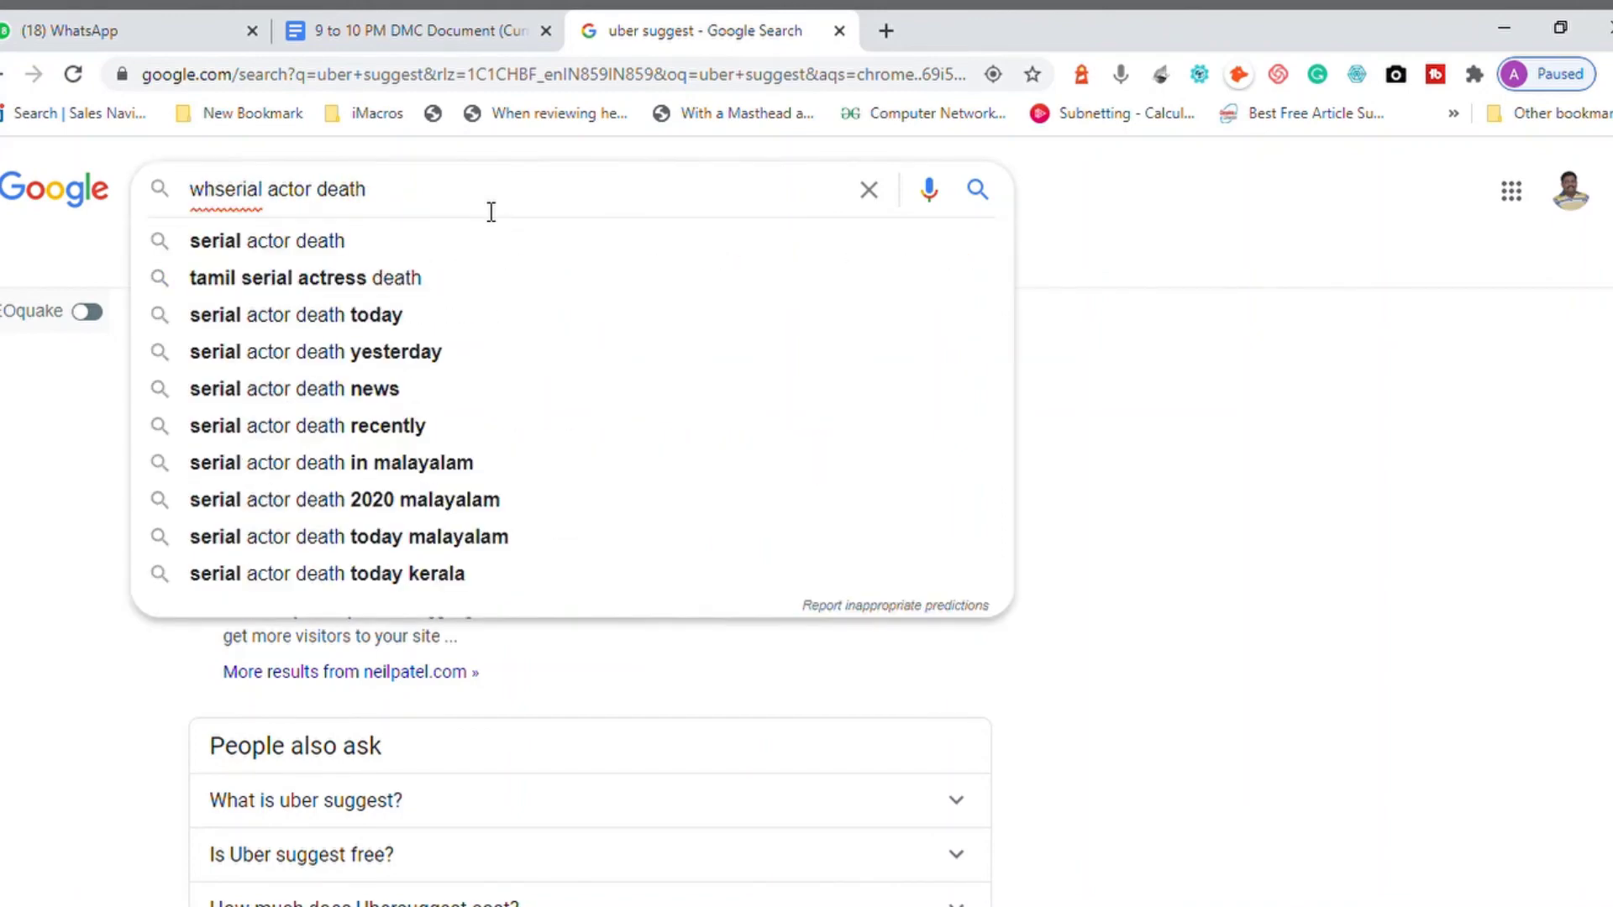
type("how")
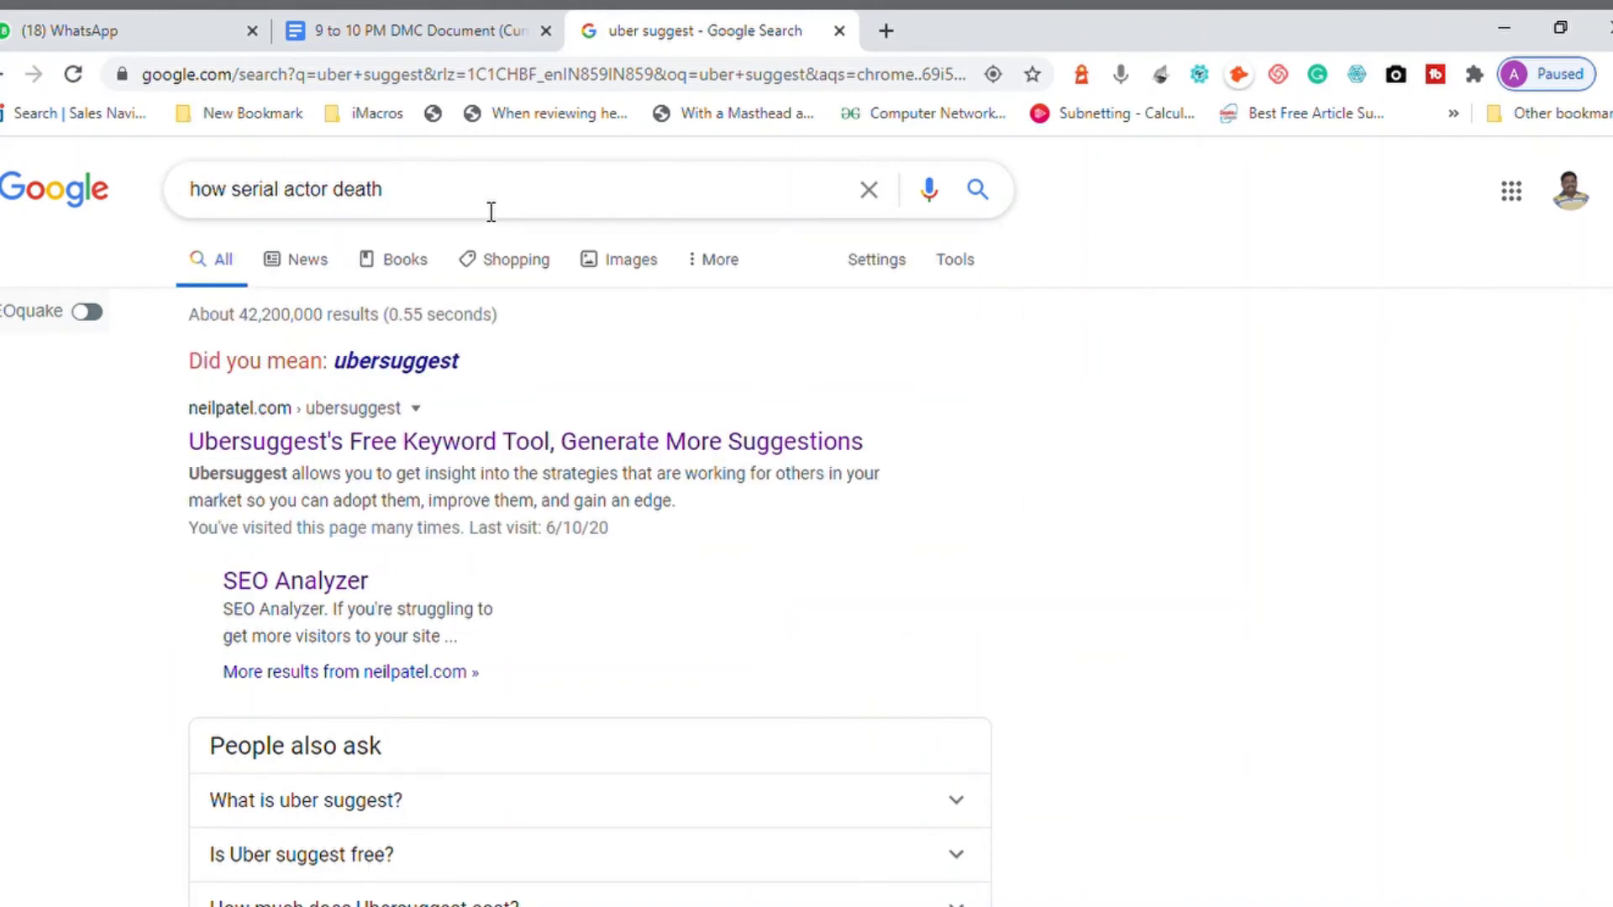
key("BackSpace")
key("BackSpace")
key("BackSpace")
key("BackSpace")
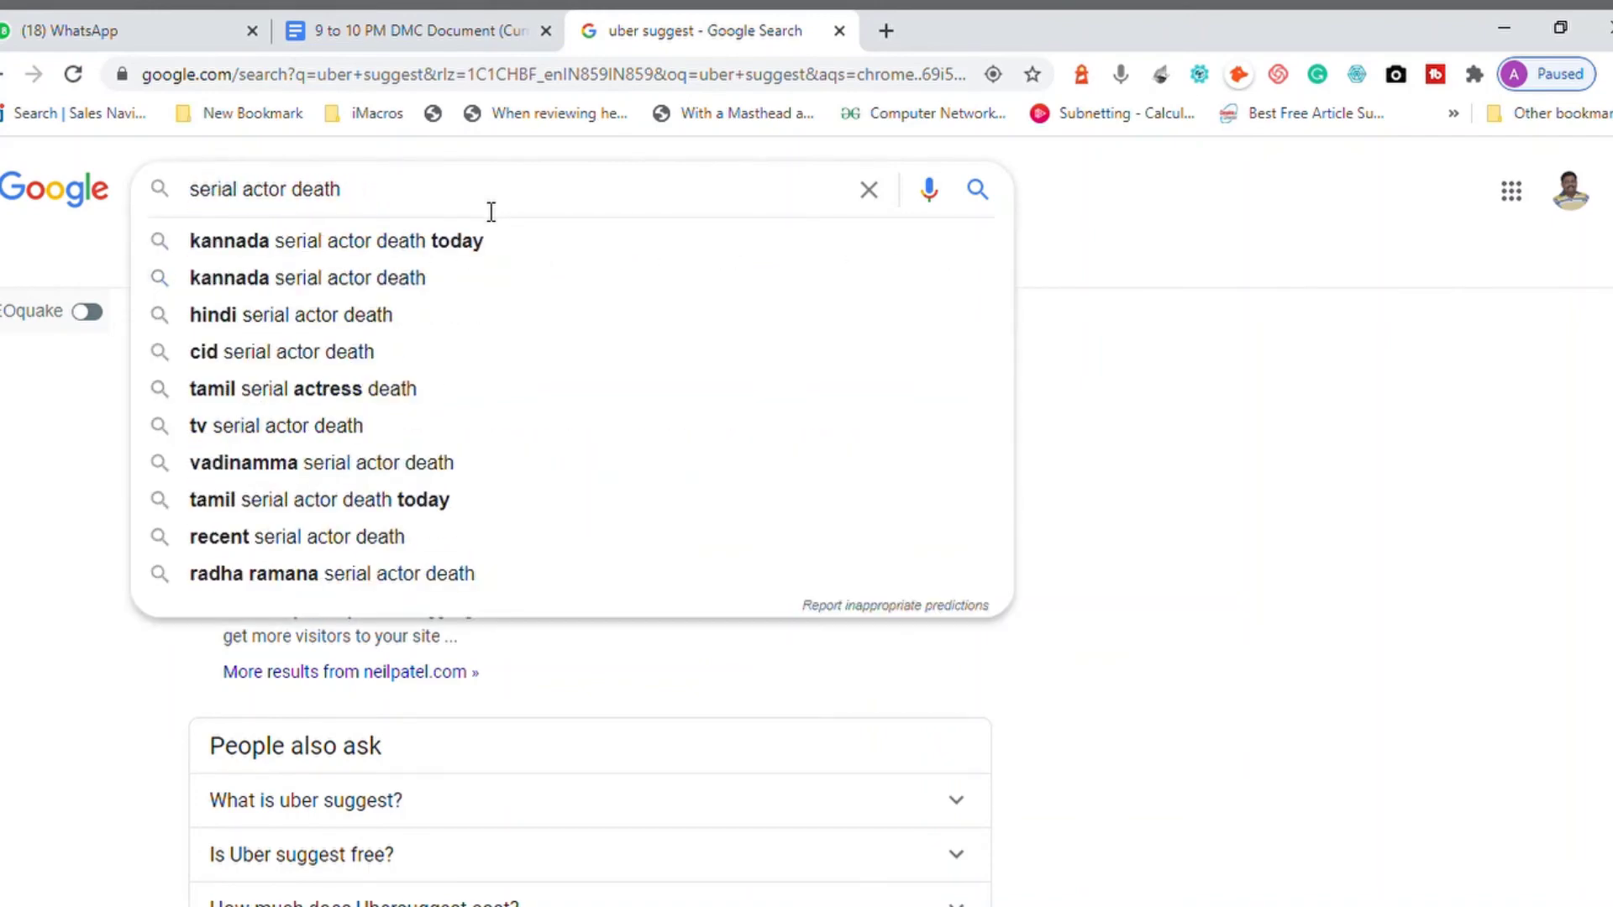
Check Google's suggestions for "where serial actor death" and clear the whole query
type("where")
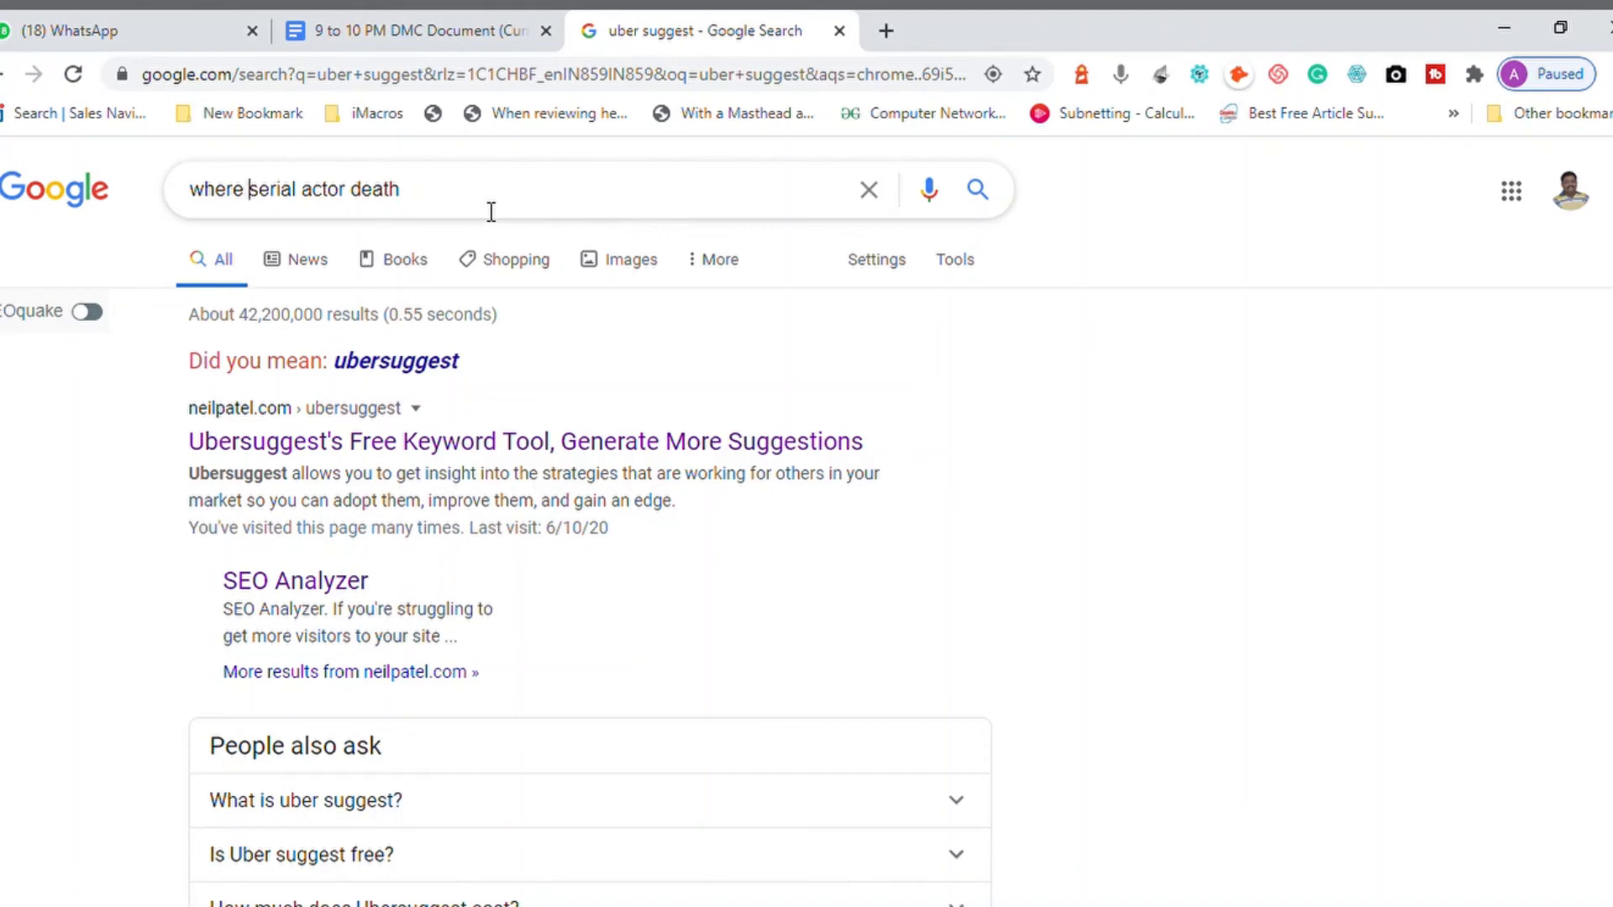
key("BackSpace")
key("BackSpace")
key("BackSpace")
key("BackSpace")
key("BackSpace")
key("BackSpace")
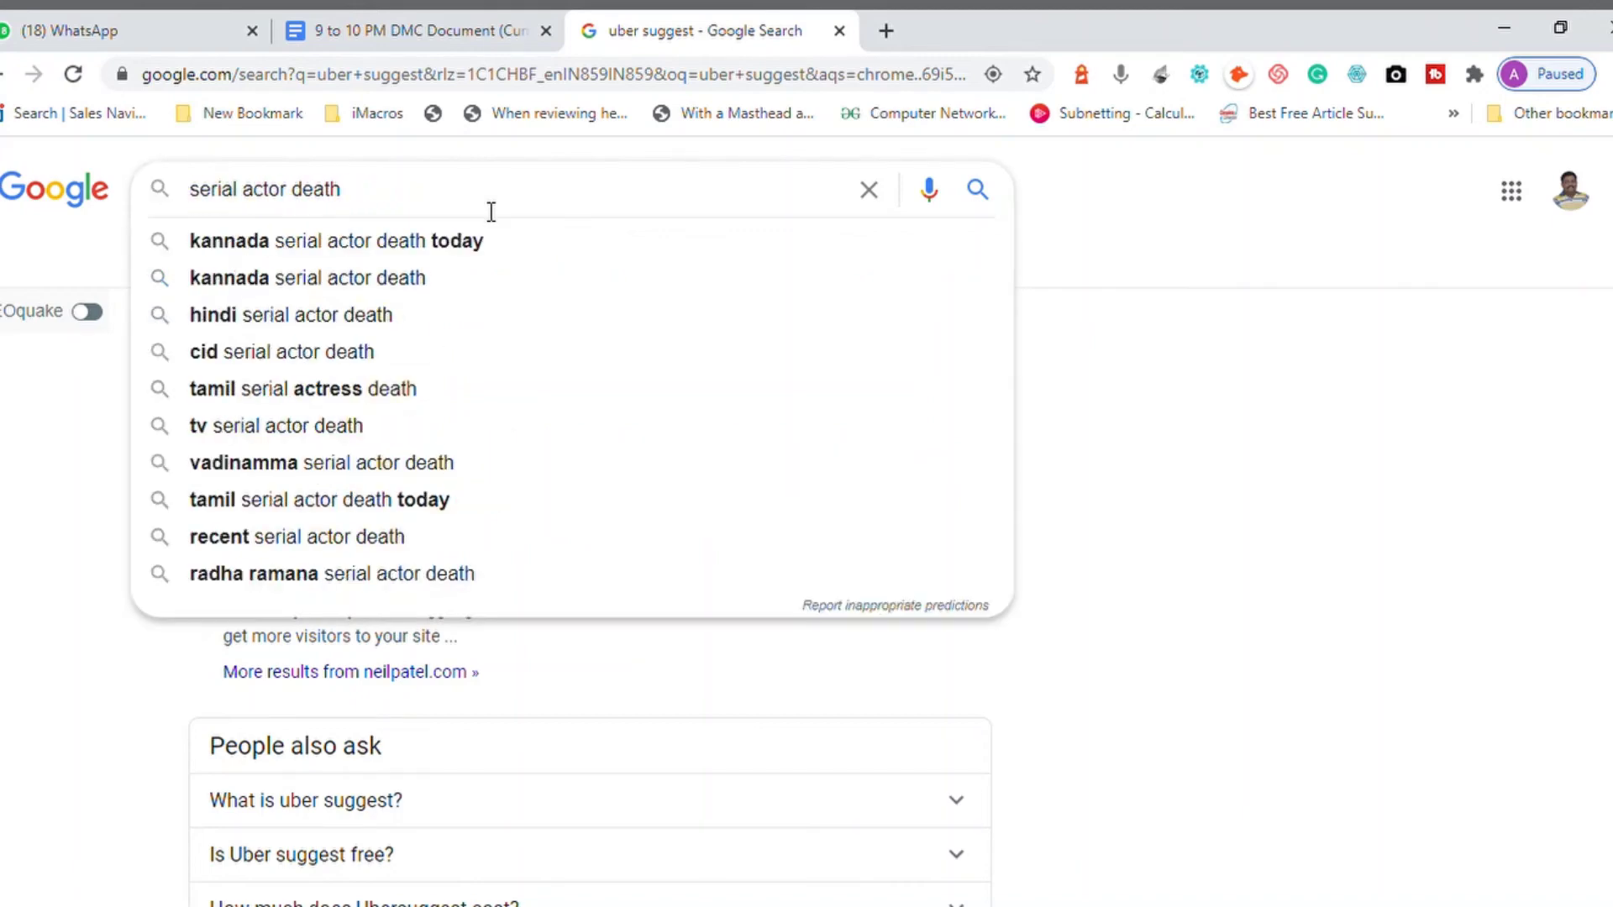
key("ctrl+a")
key("BackSpace")
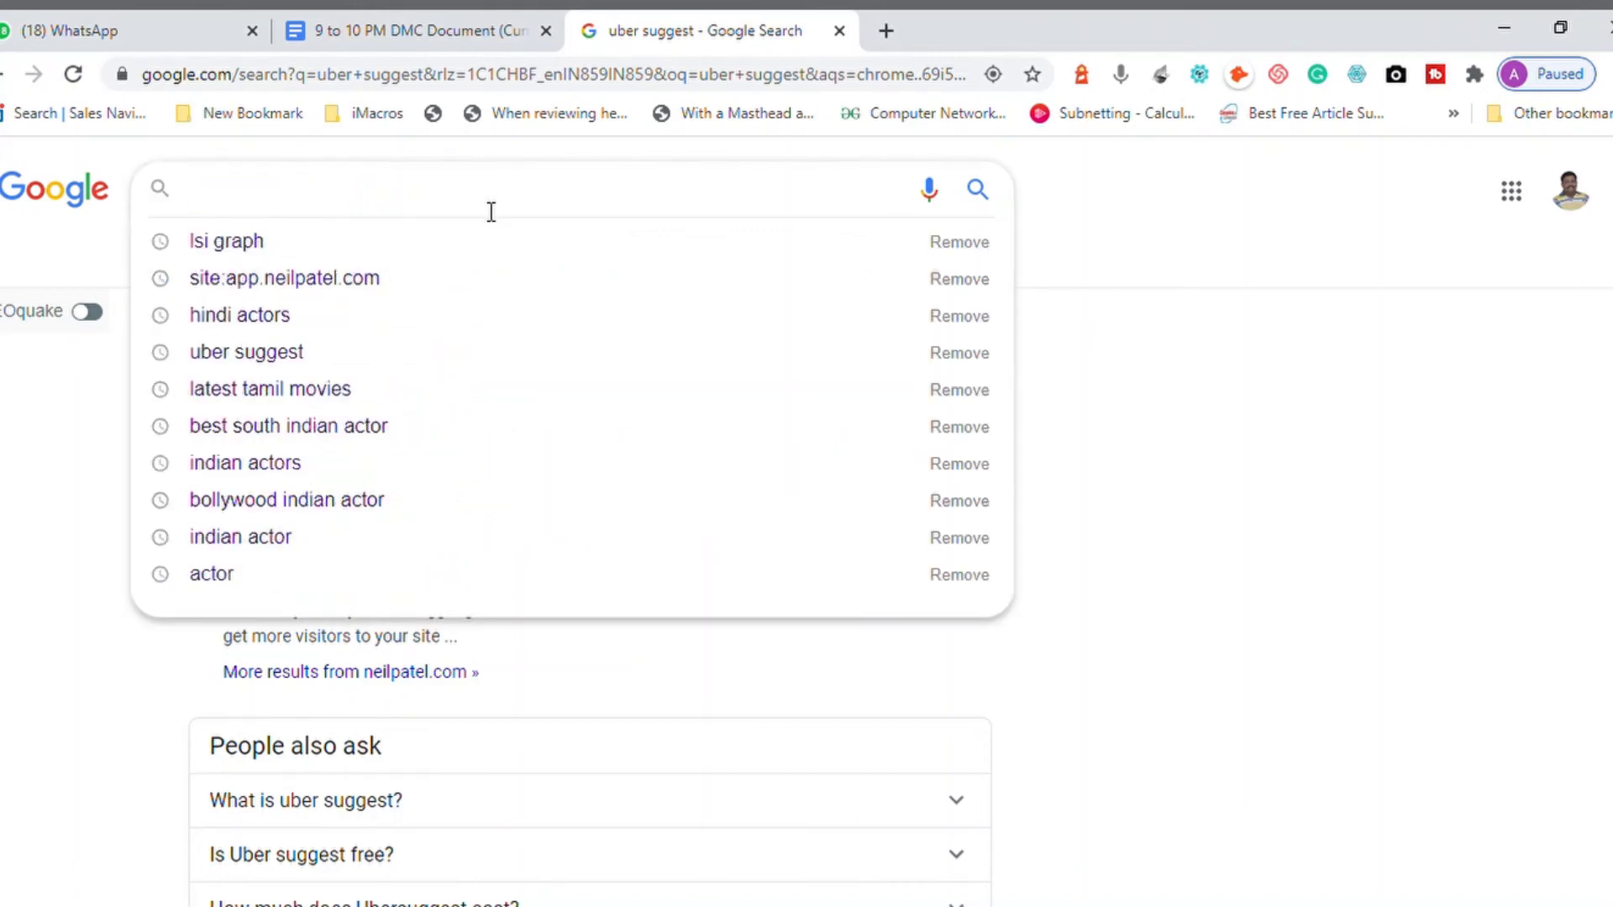
Return to the Google Docs document and remove the bold formatting from the lines "What is a Serial?" through "Which"
left_click(404, 38)
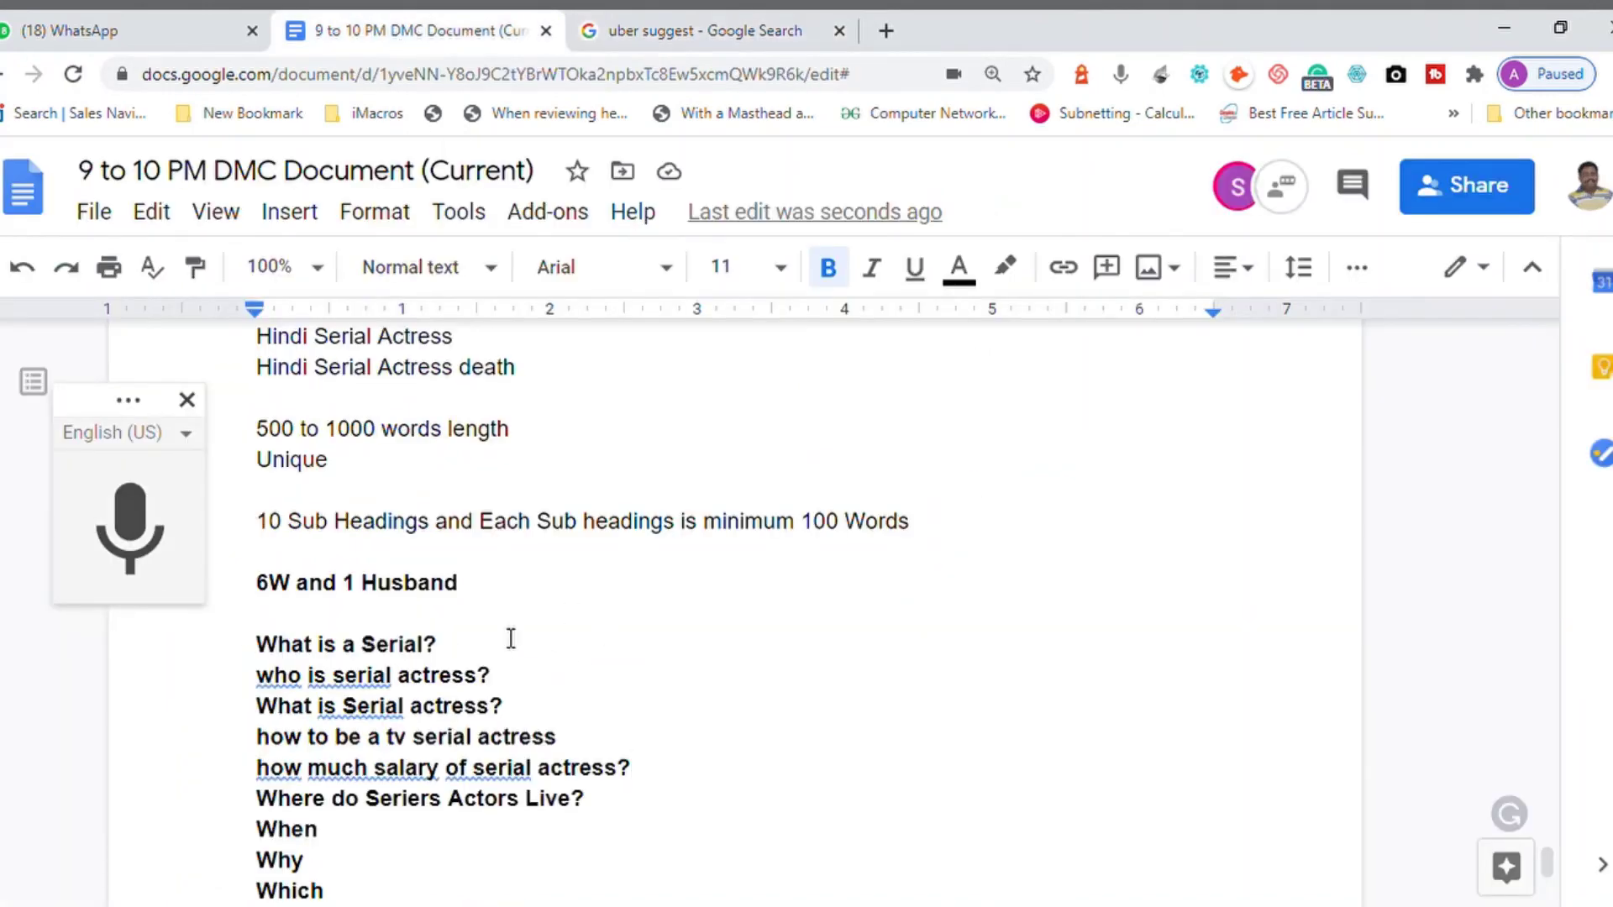
key("Up")
key("Up")
key("Up")
key("Up")
key("Up")
key("Down")
key("shift+Down")
key("shift+Down")
key("shift+Down")
key("shift+Down")
key("shift+Down")
key("shift+Down")
key("shift+Down")
key("shift+Down")
key("shift+Down")
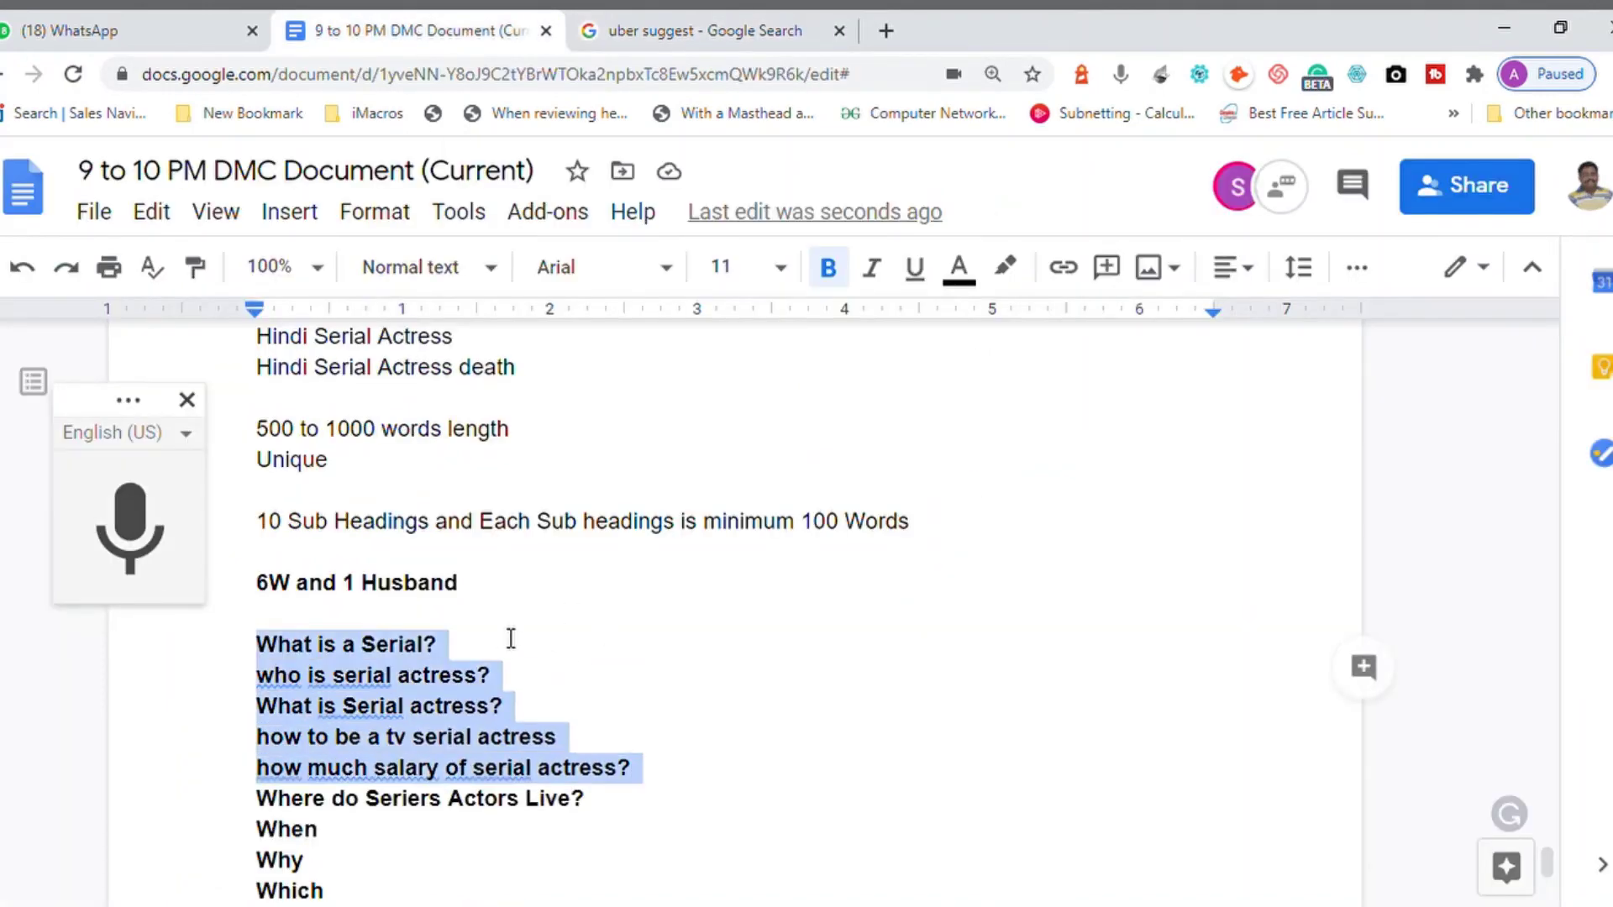
key("shift+Down")
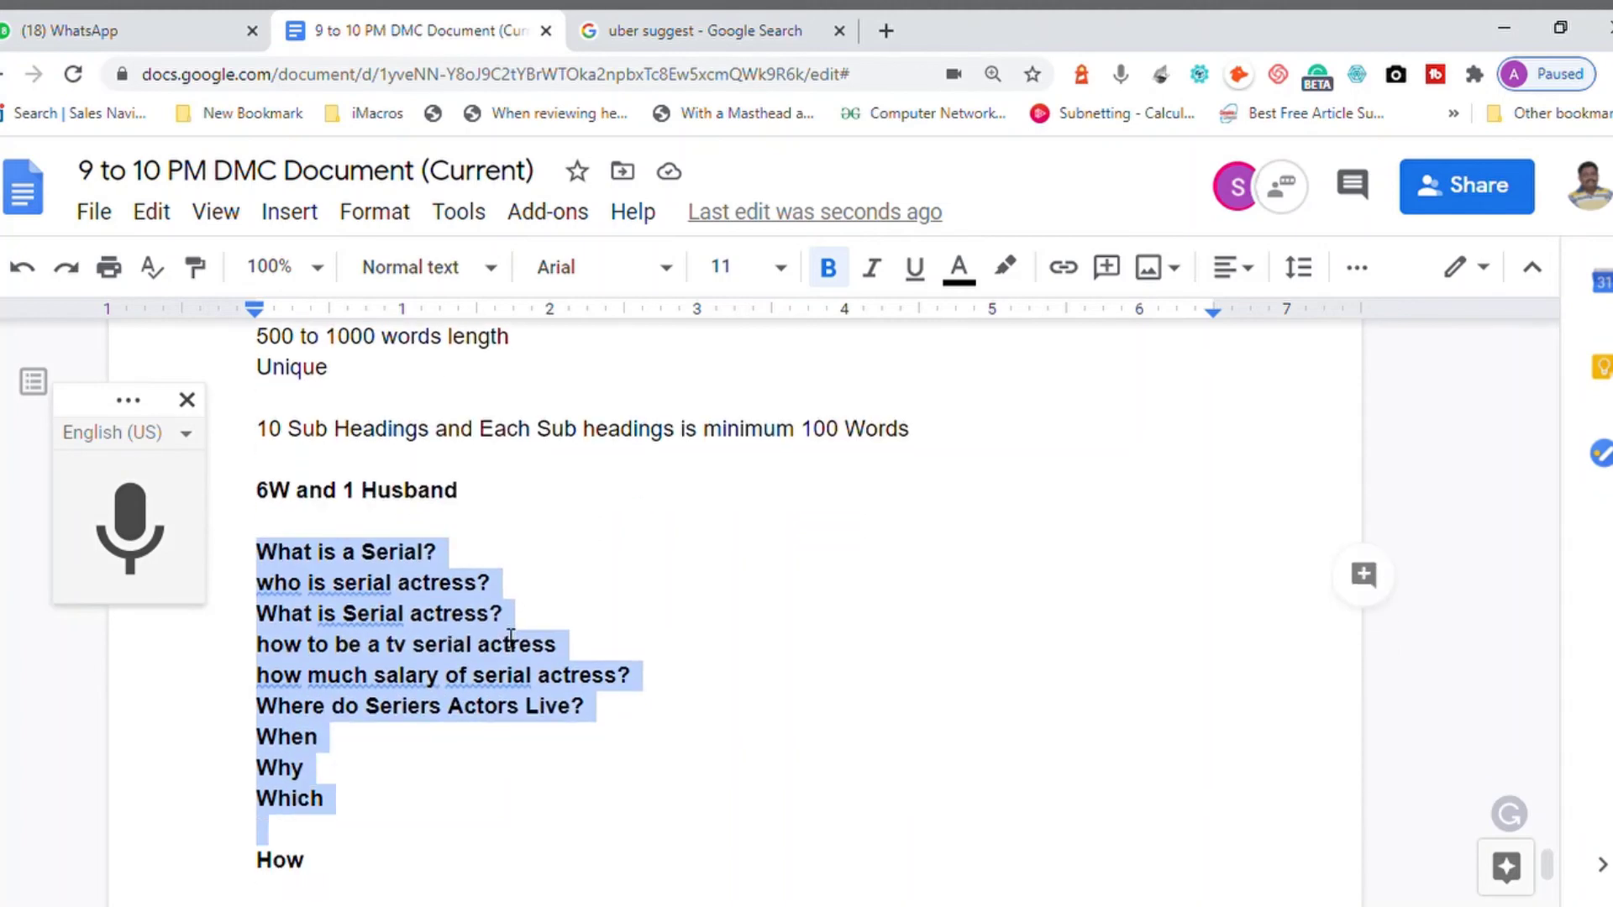
key("ctrl+b")
Delete the leftover question words "When", "Why", "Which" and "How" from the end of the list
key("Up")
key("Down")
key("Down")
key("Down")
key("Down")
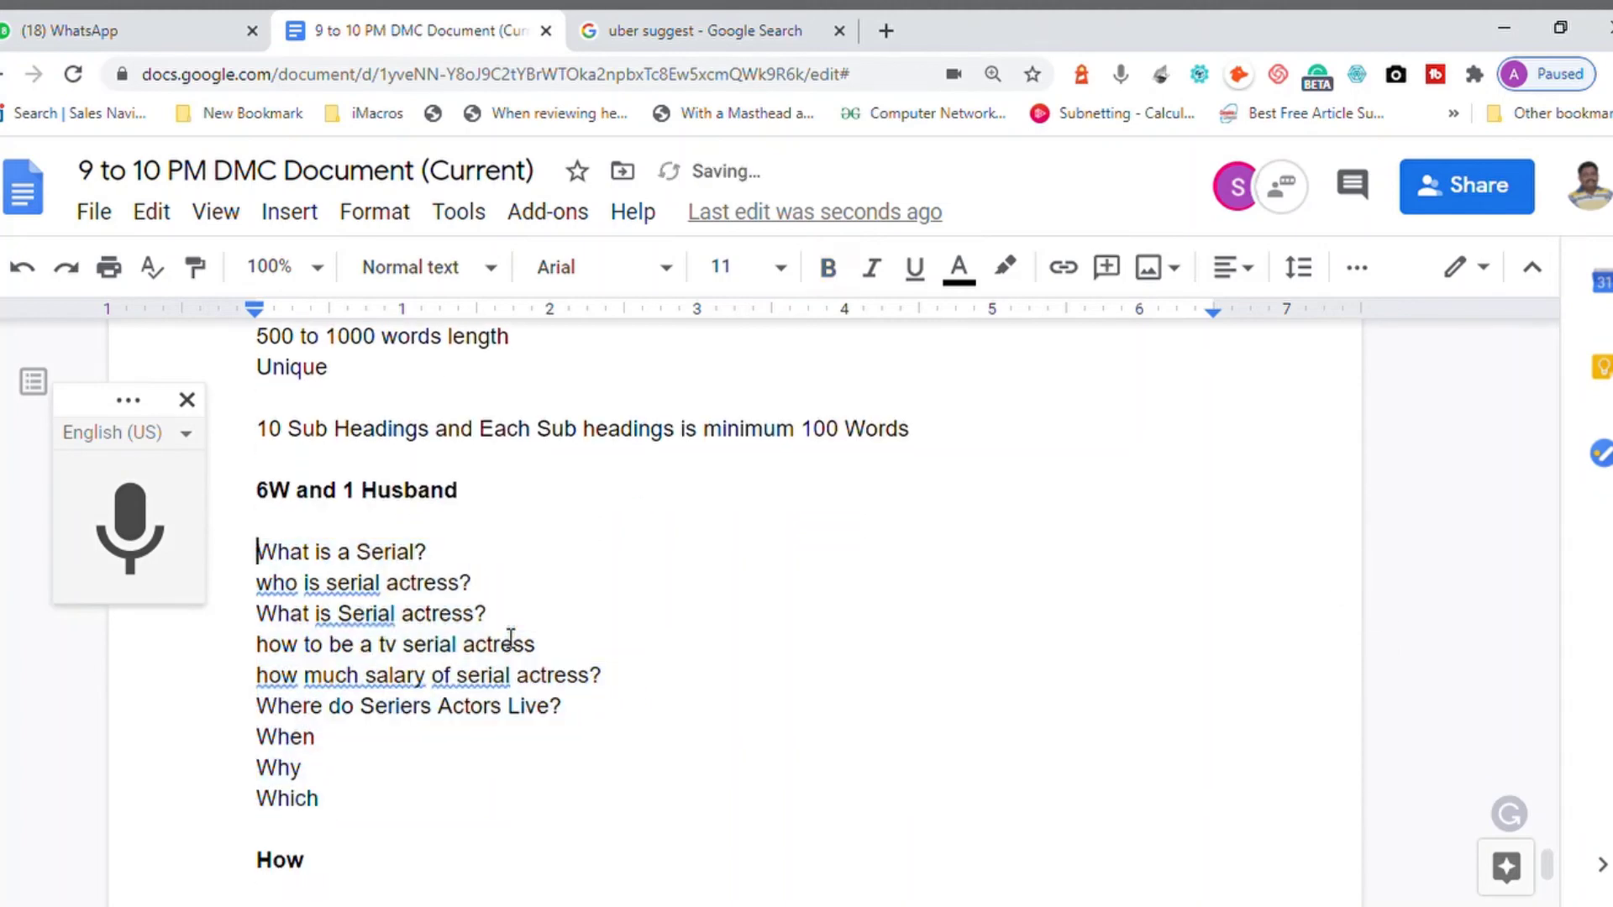
key("Down")
key("Down")
key("Down")
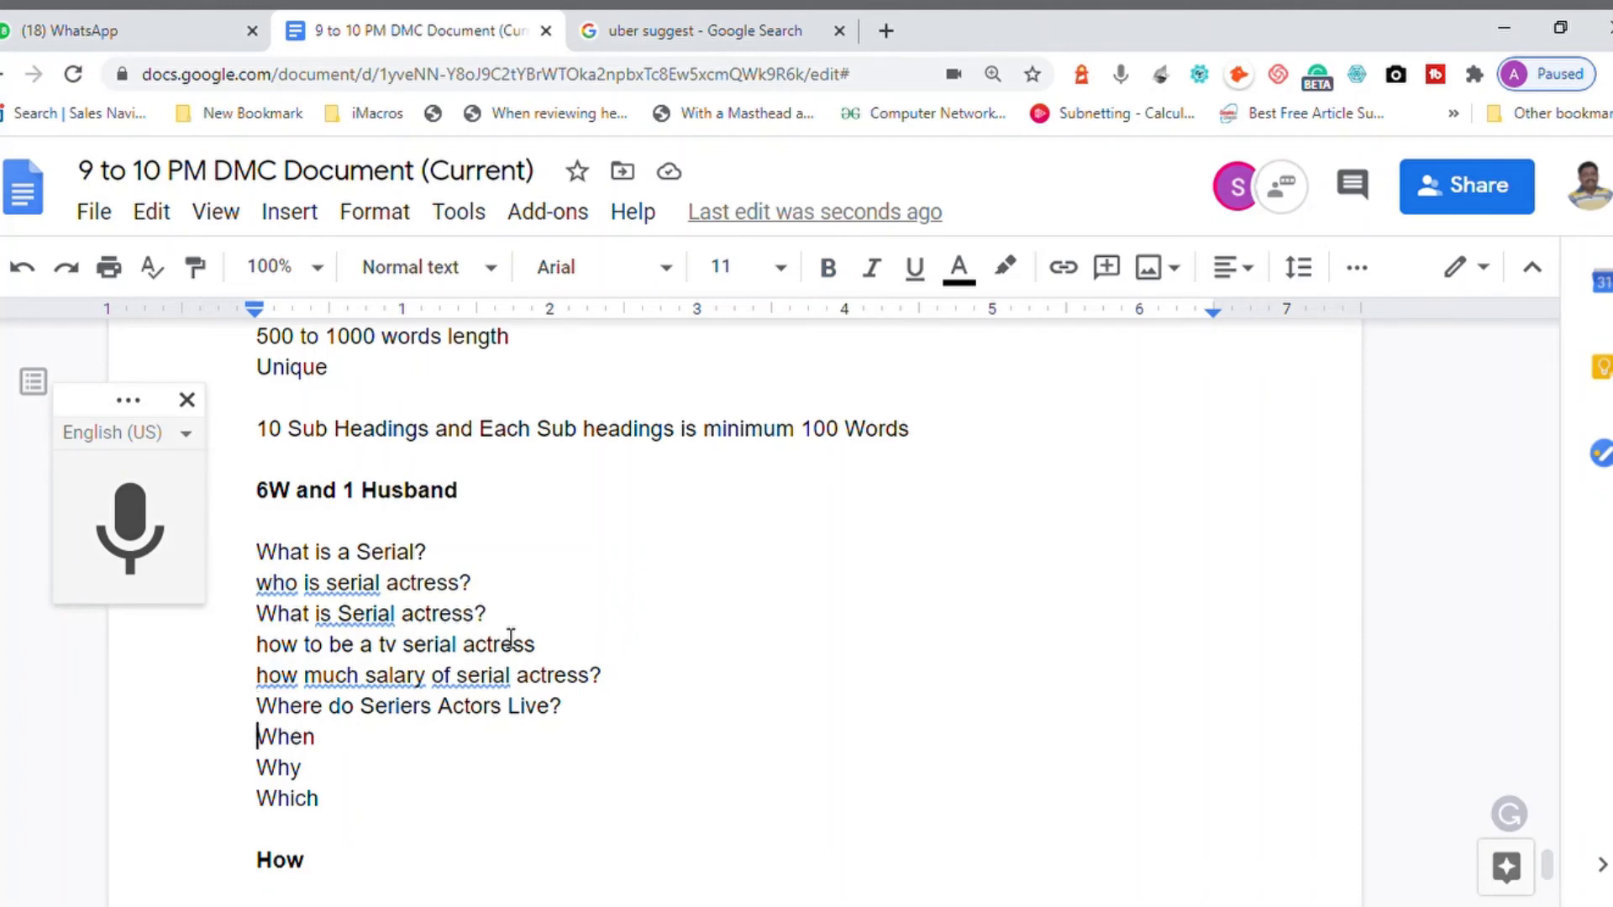
key("shift+Down")
key("shift+Down")
key("shift+Down")
key("shift+Down")
key("shift+Down")
key("shift+Down")
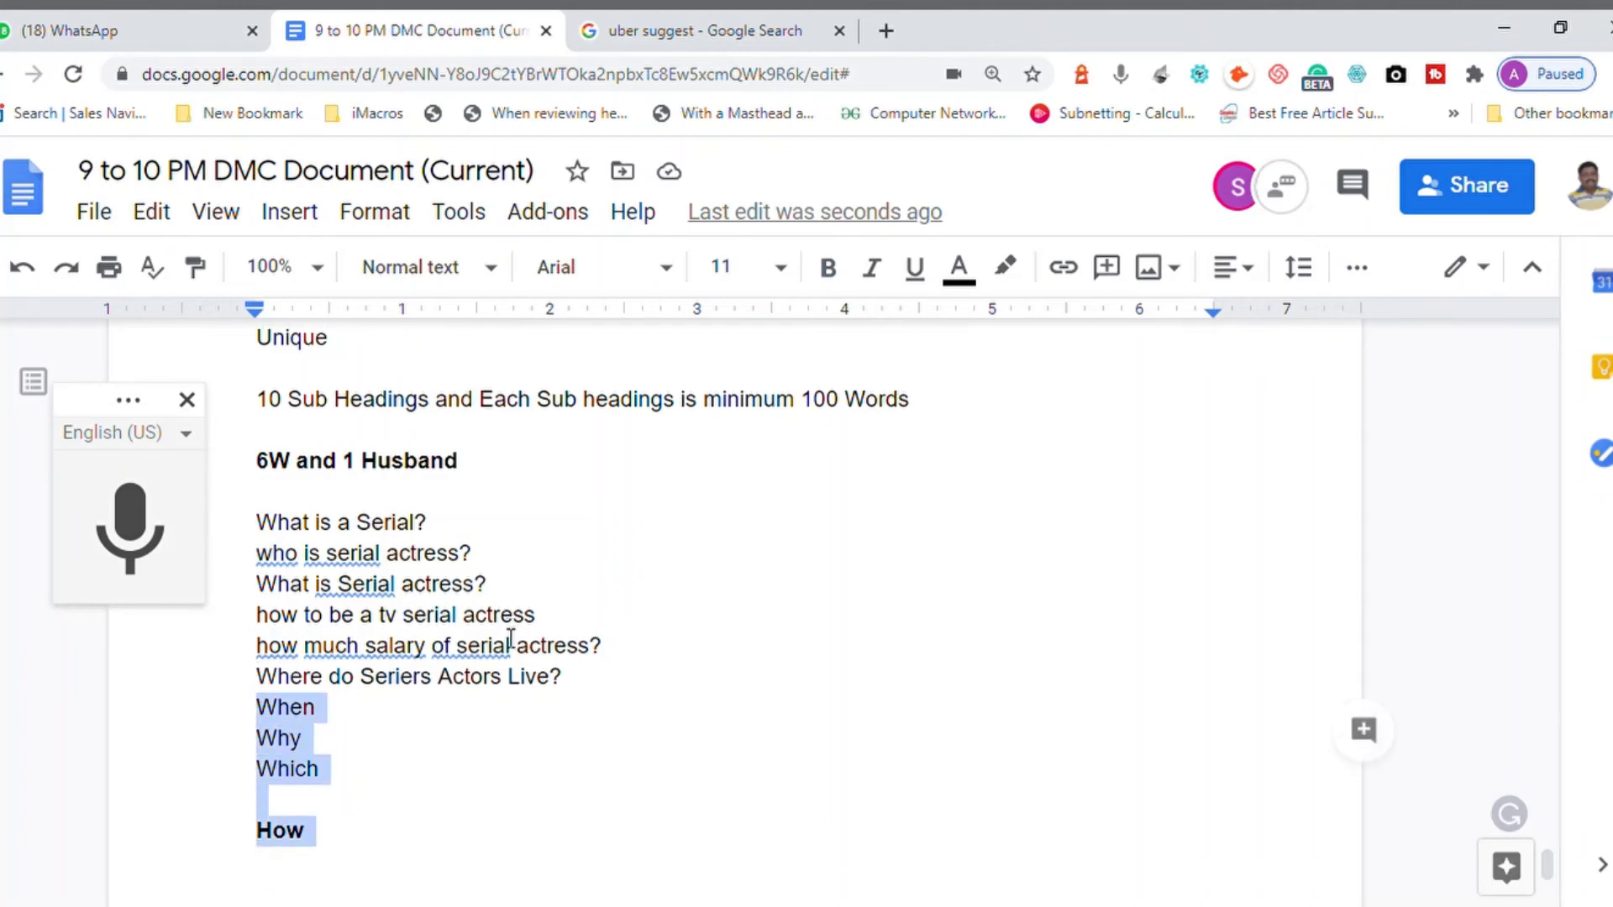
key("BackSpace")
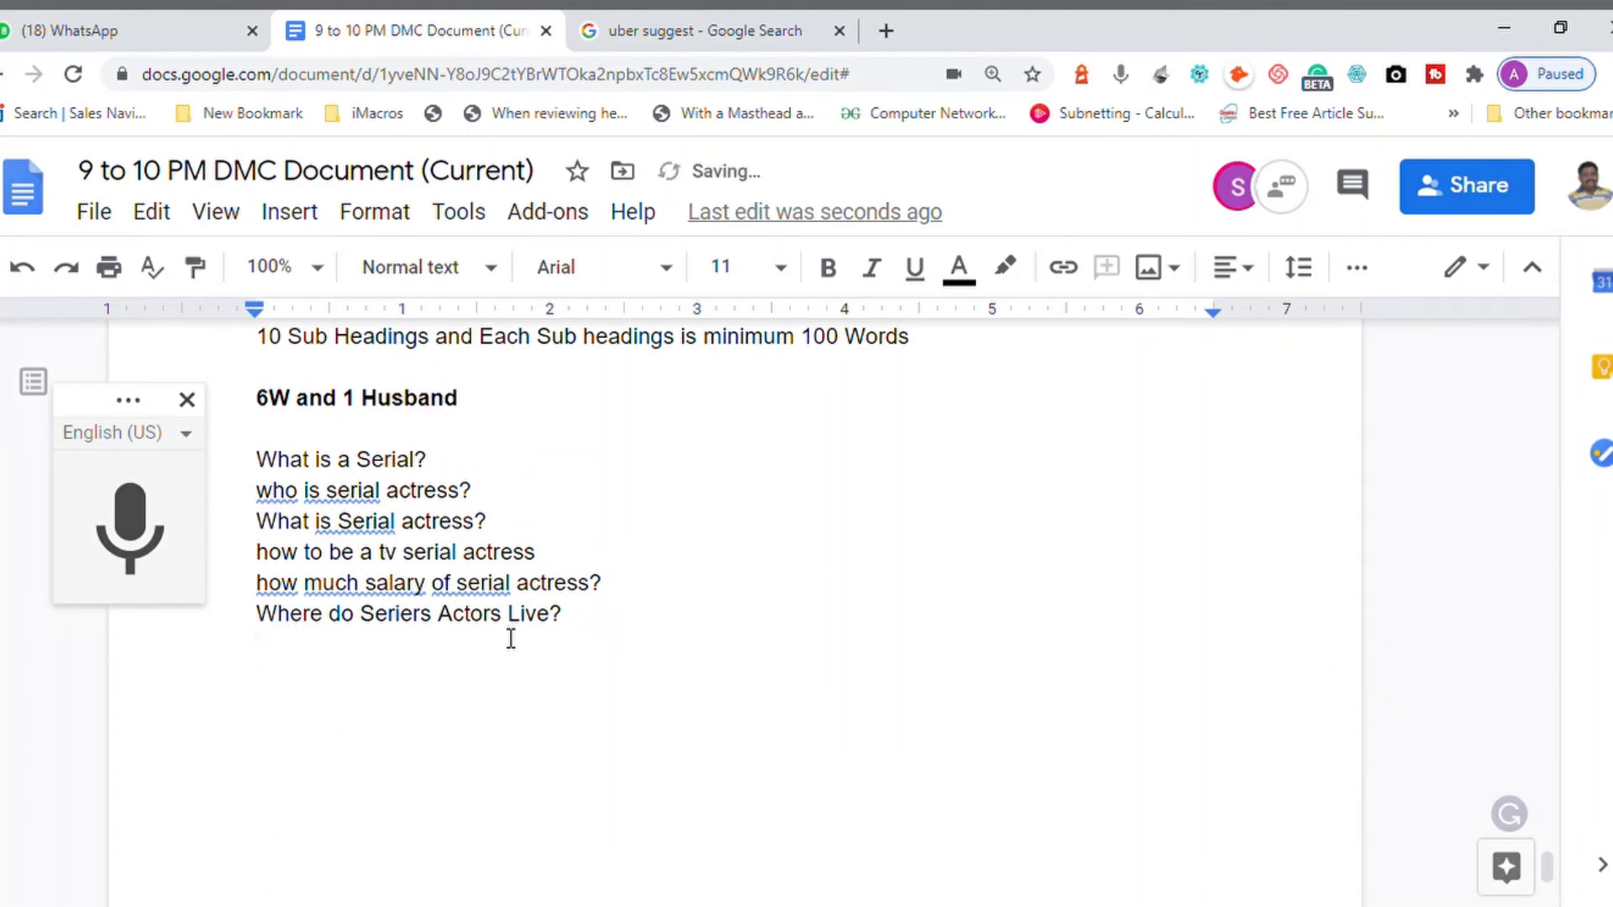
Insert four empty lines below "What is a Serial?" in the document
key("Up")
key("Up")
key("Up")
key("Up")
key("Up")
key("Up")
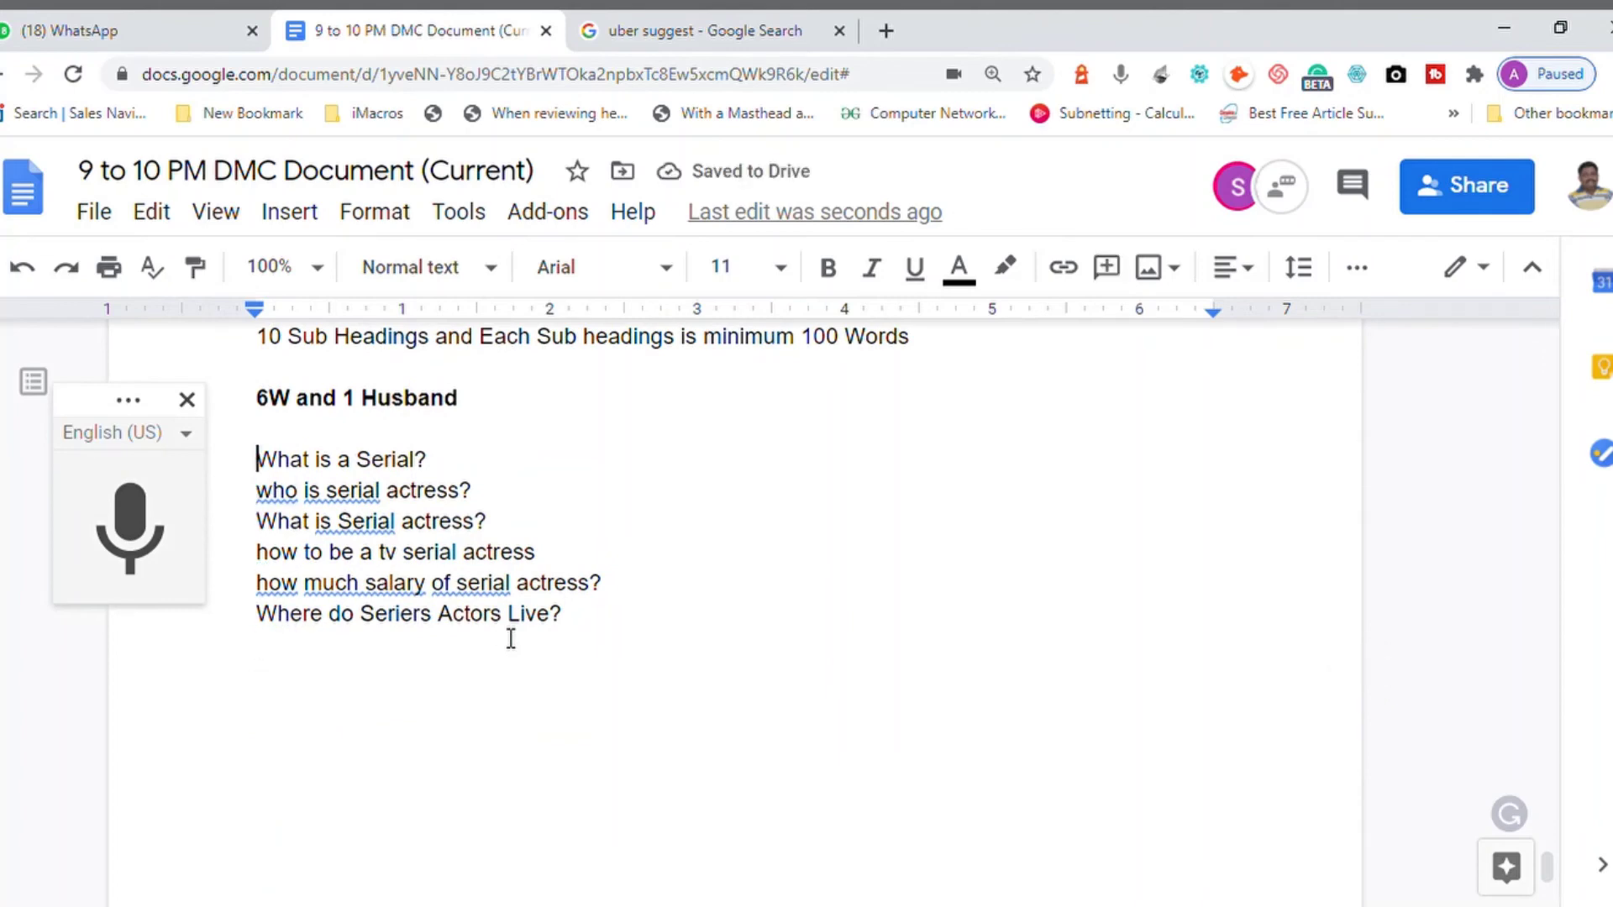
key("End")
key("Return")
key("Return")
key("Return")
key("Return")
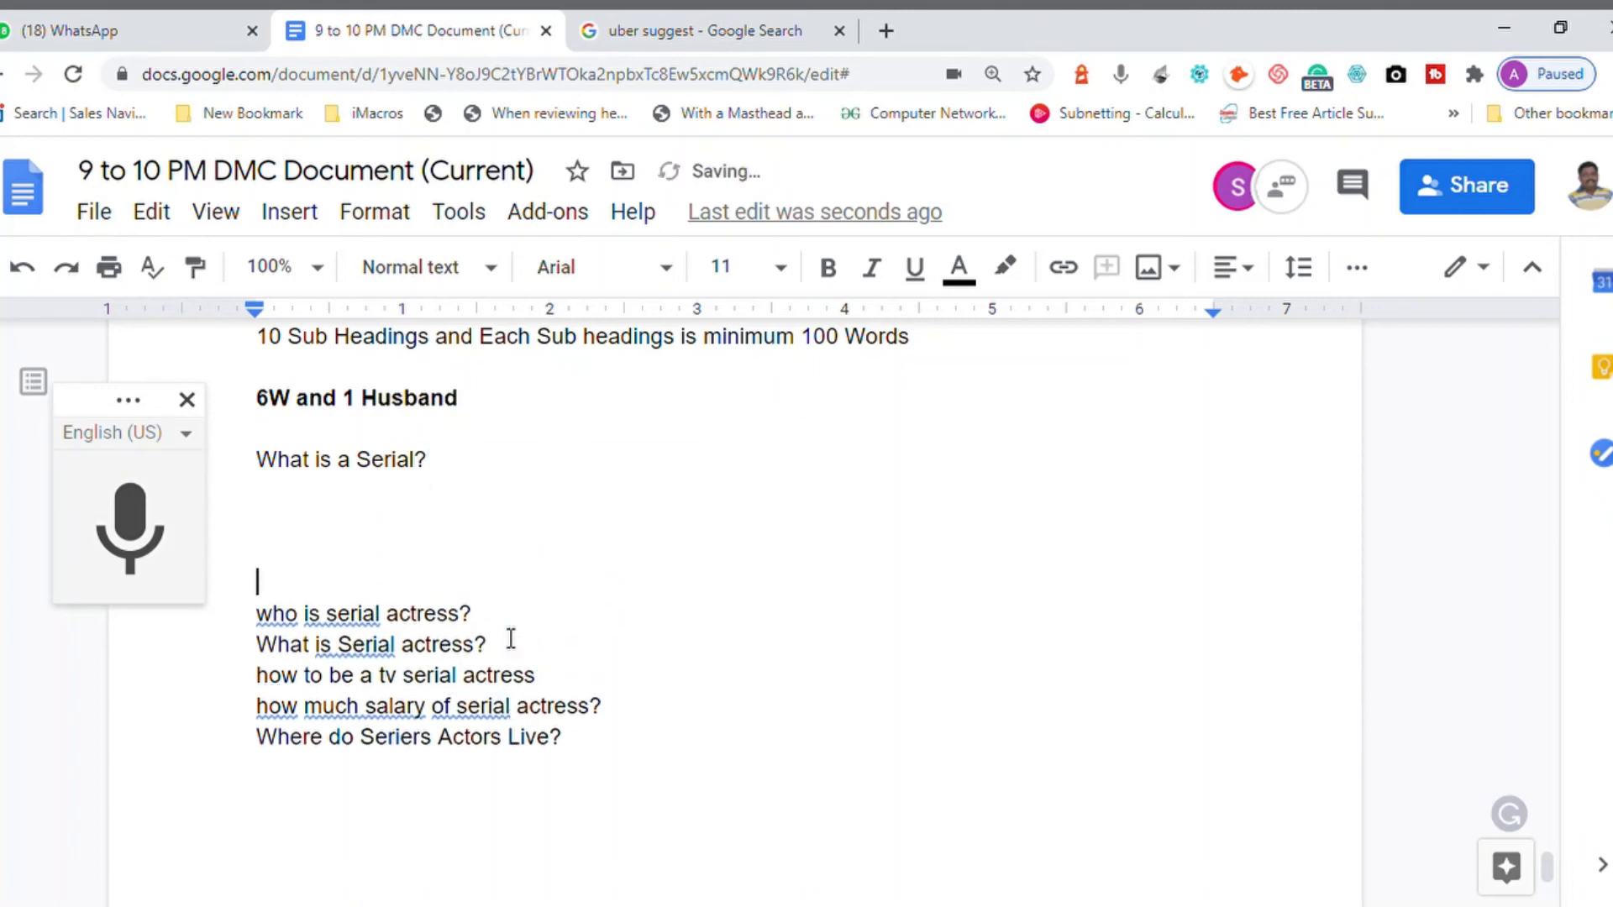
Copy the question "What is a Serial?", search Google for it in the other tab and read the featured definition
key("Up")
key("Up")
key("Up")
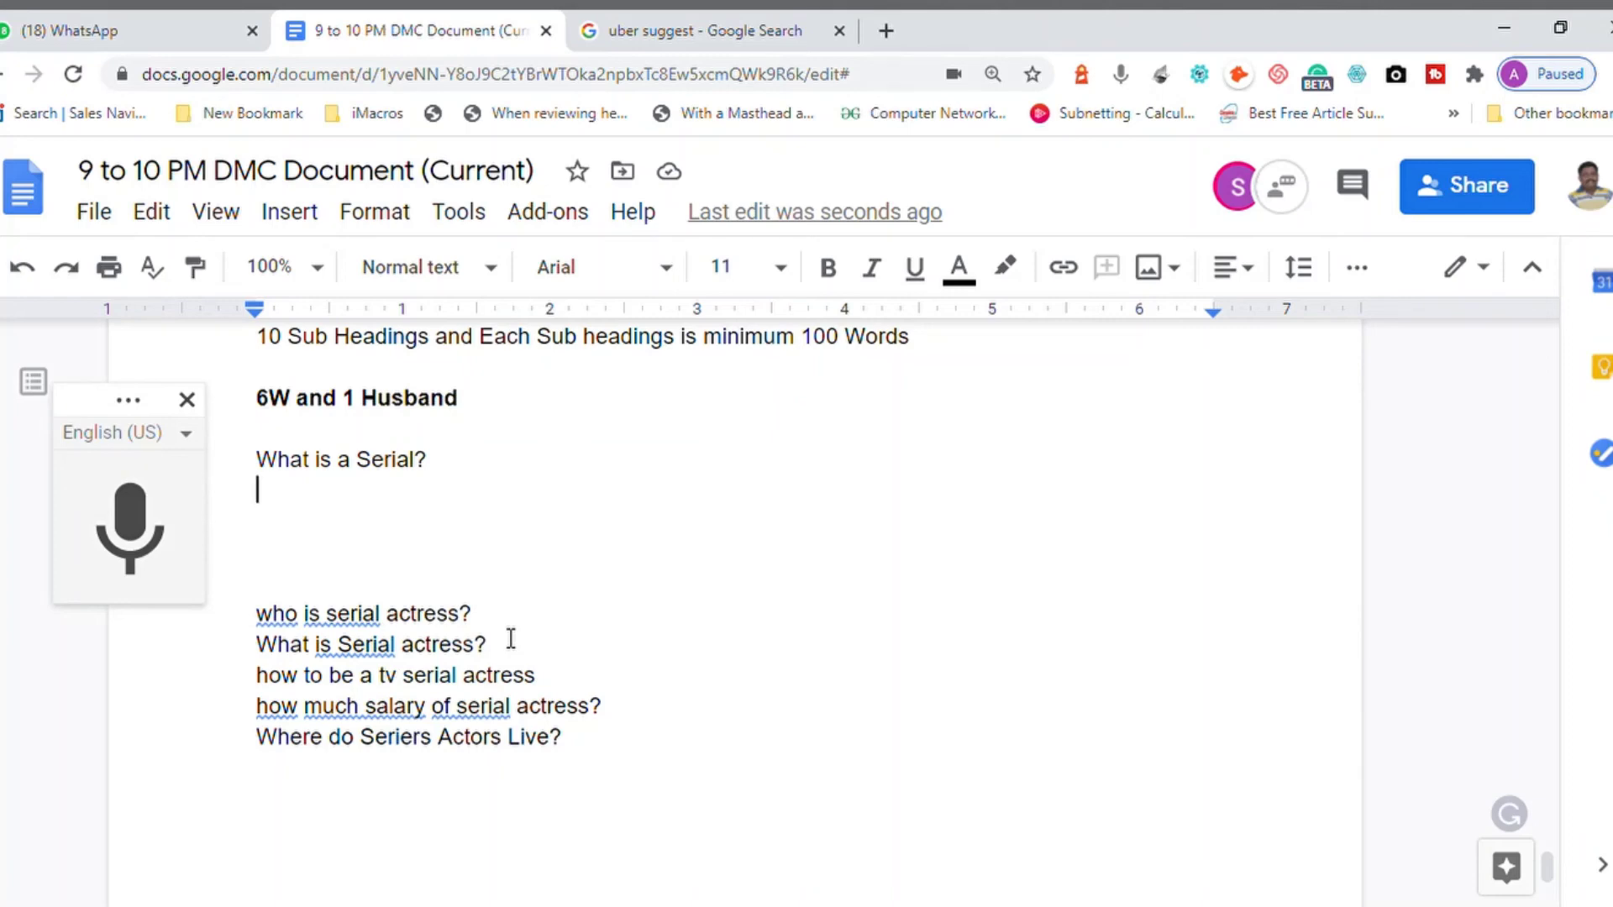
key("Up")
key("shift+End")
key("ctrl+c")
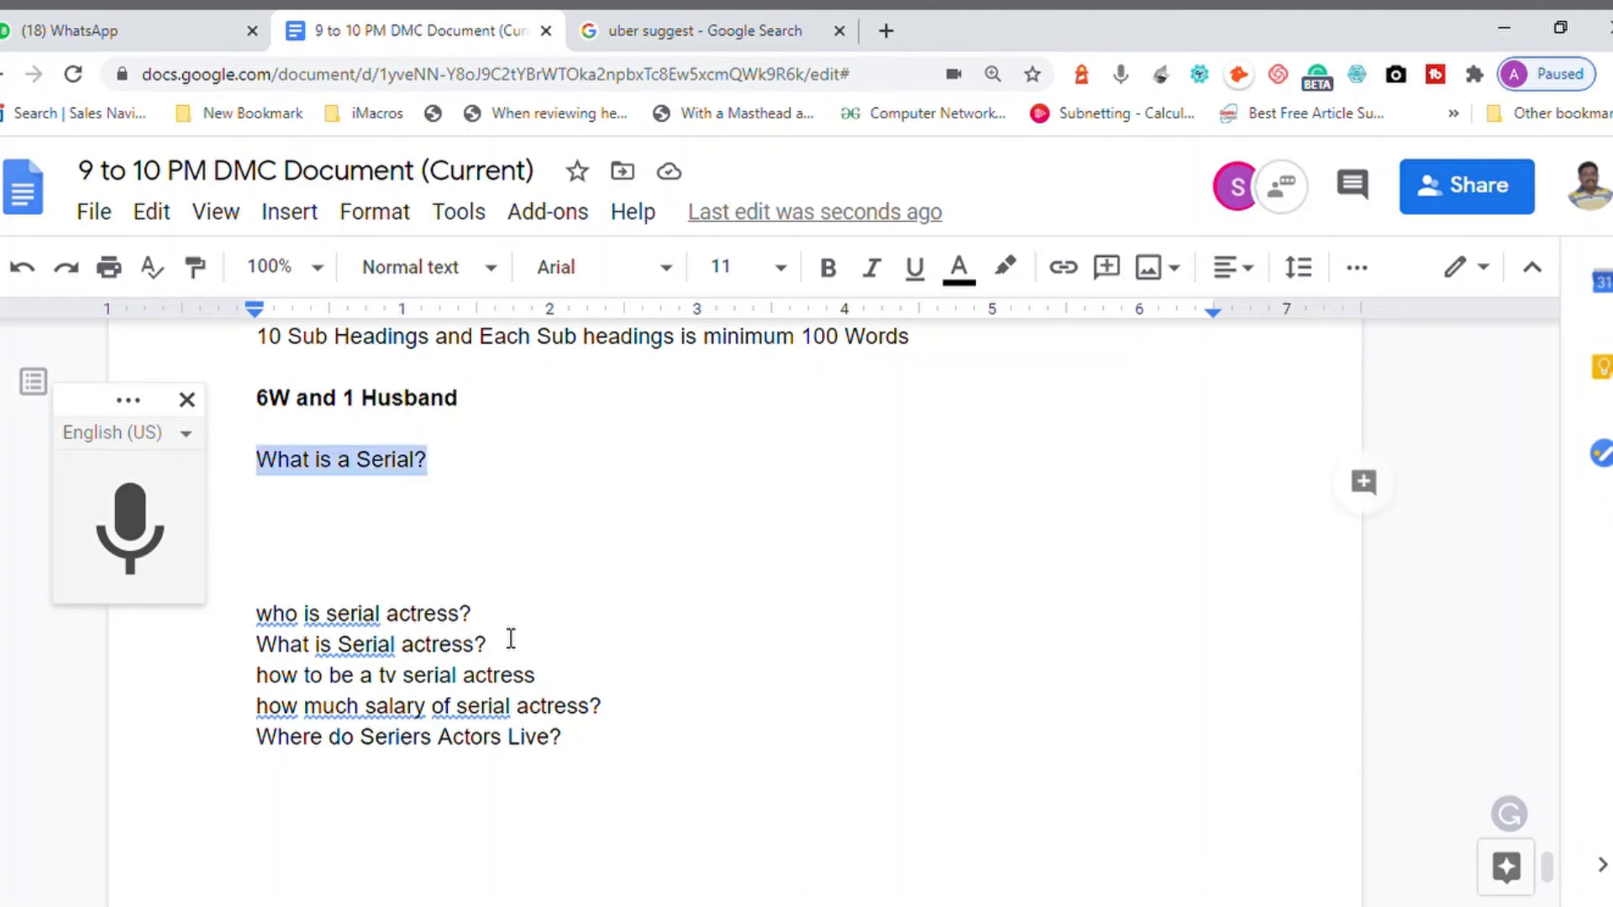
left_click(724, 38)
left_click(678, 84)
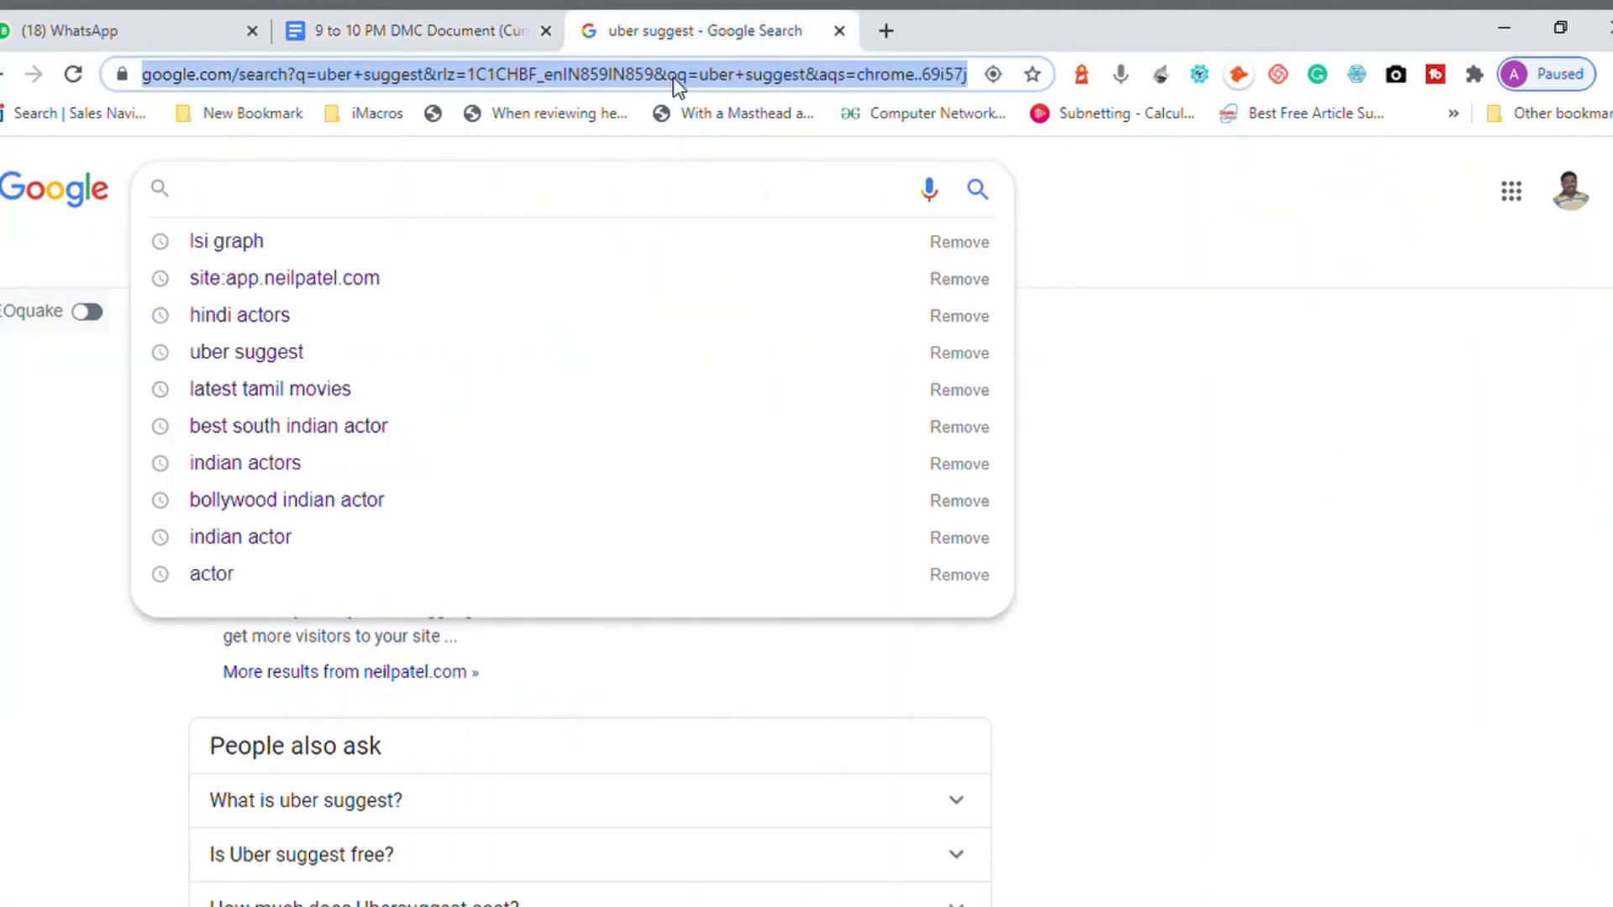
key("ctrl+v")
key("Return")
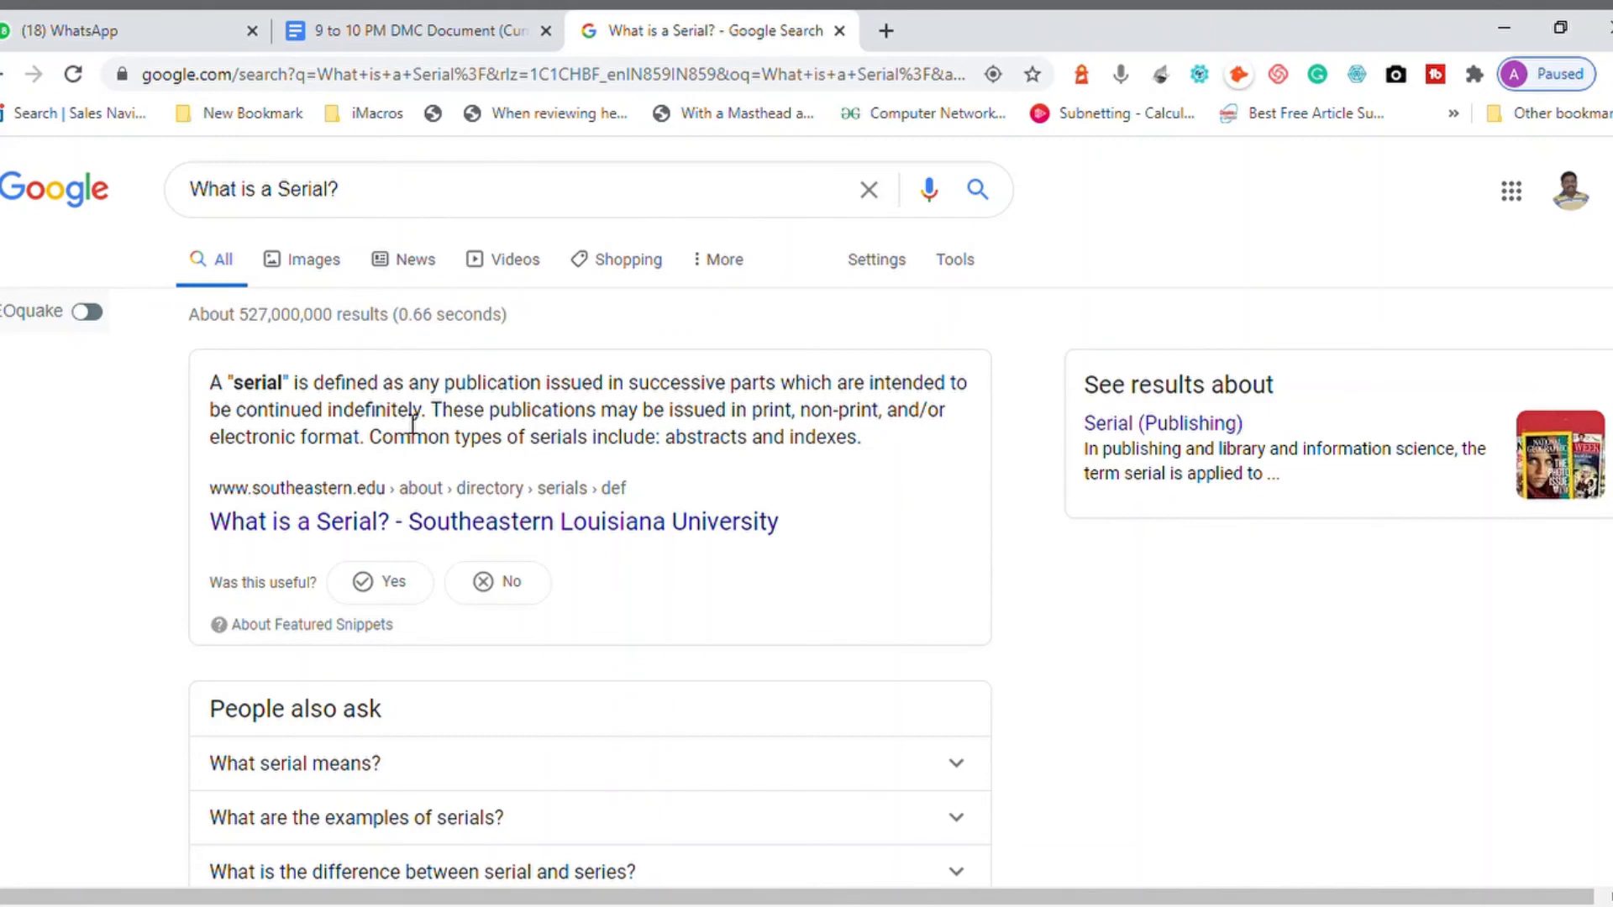
double_click(772, 415)
left_click(816, 424)
double_click(265, 388)
left_click(469, 440)
Back in the document, set voice typing to English (India) and dictate a definition of a serial on the second empty line below "What is a Serial?"
left_click(411, 37)
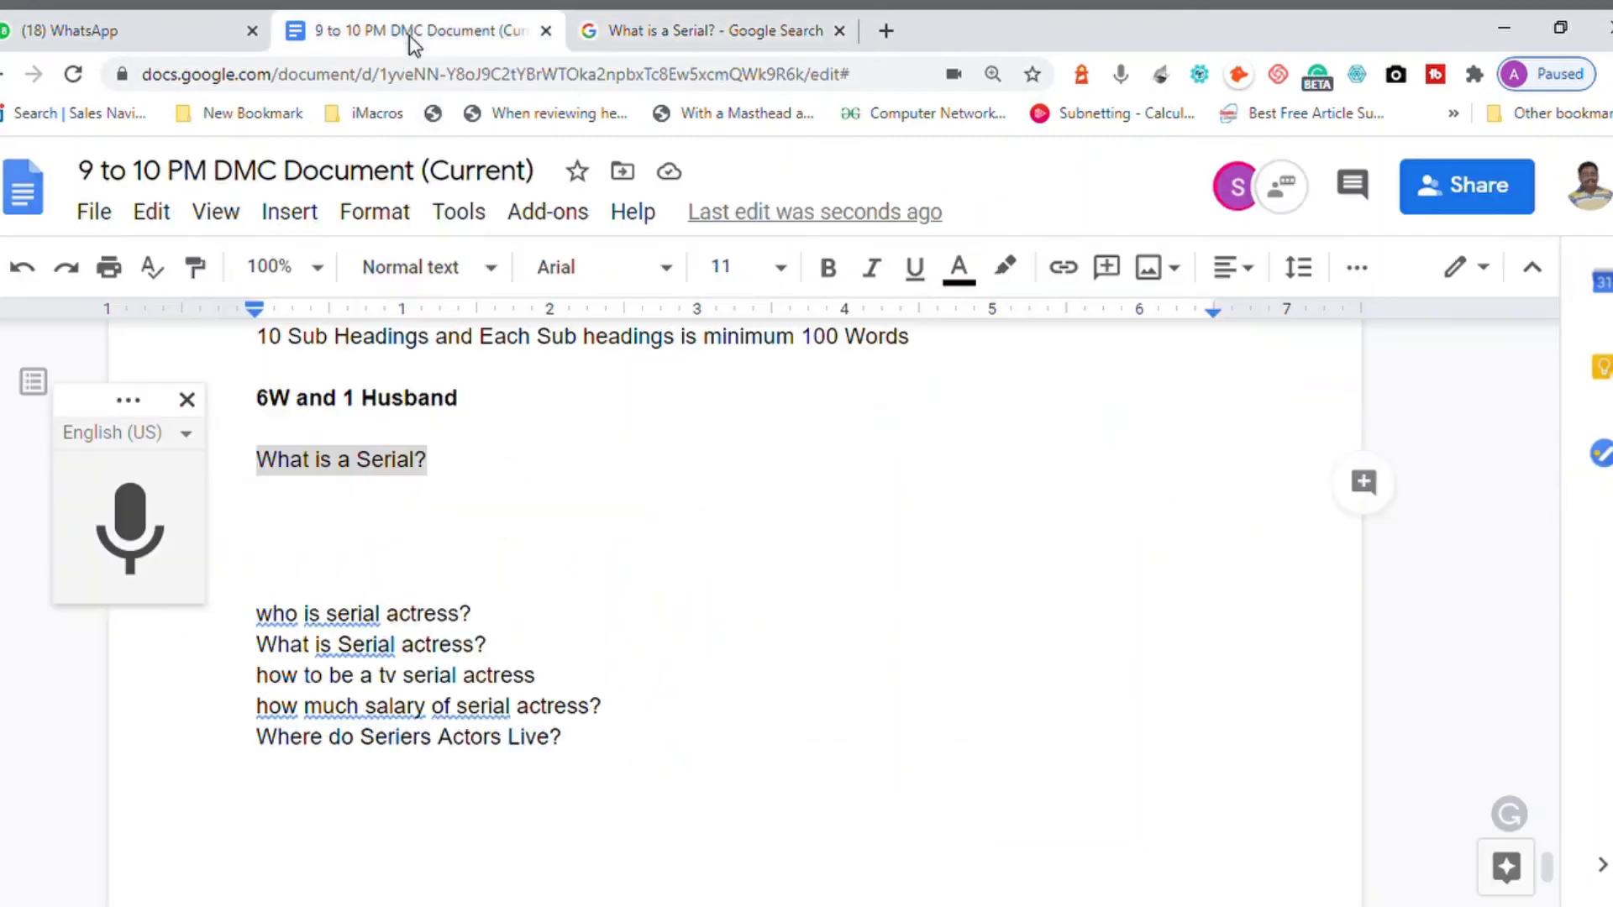
left_click(327, 542)
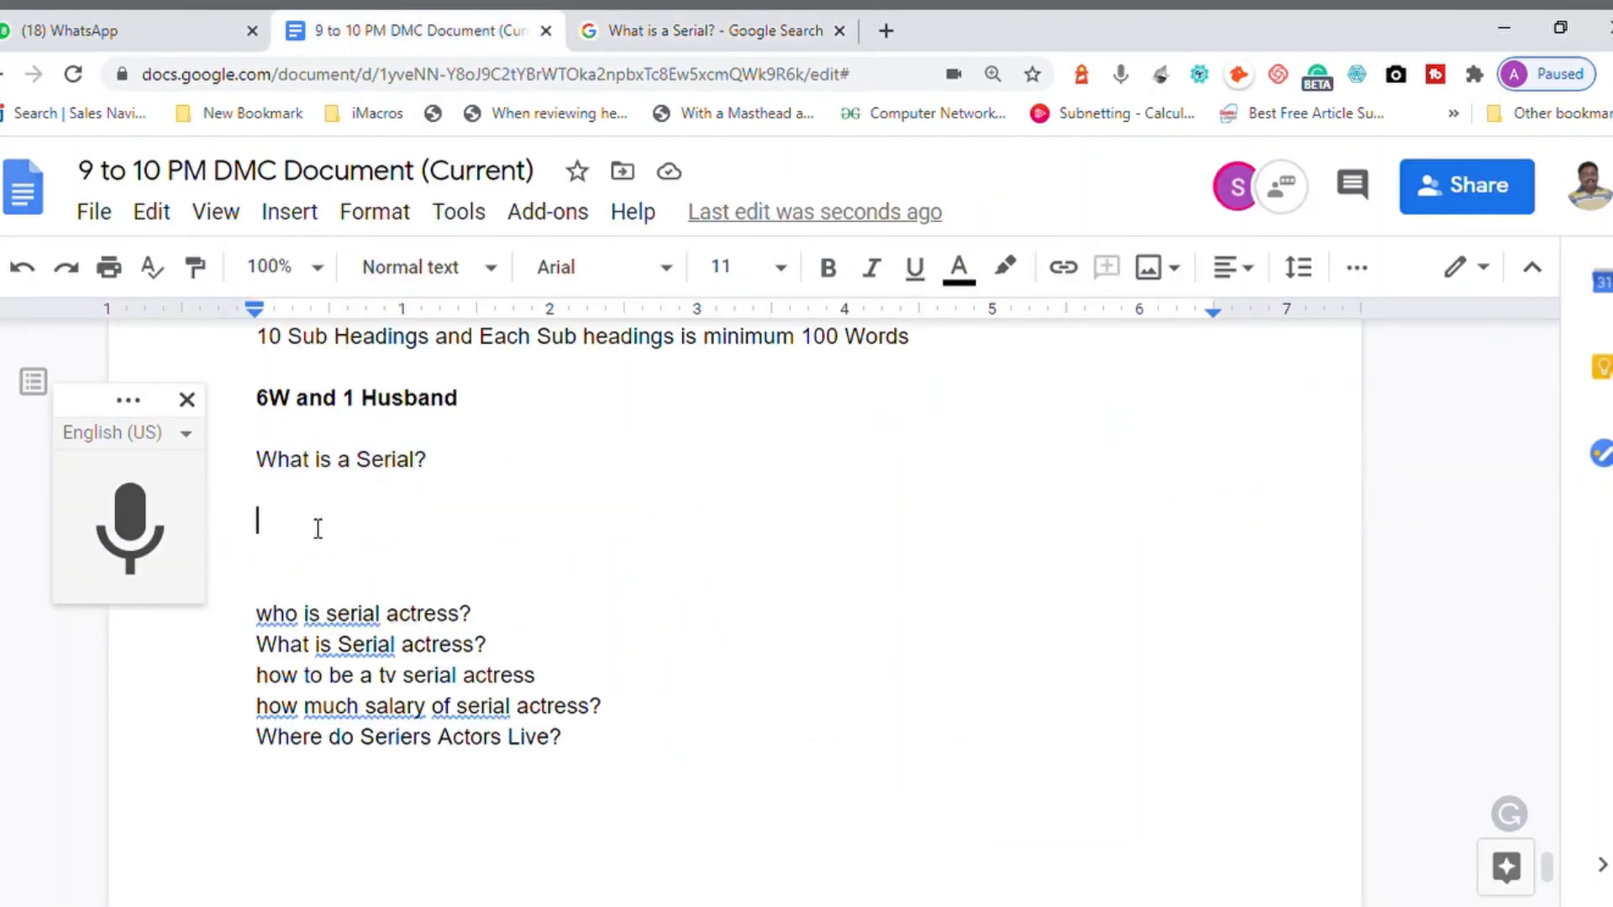
left_click(185, 433)
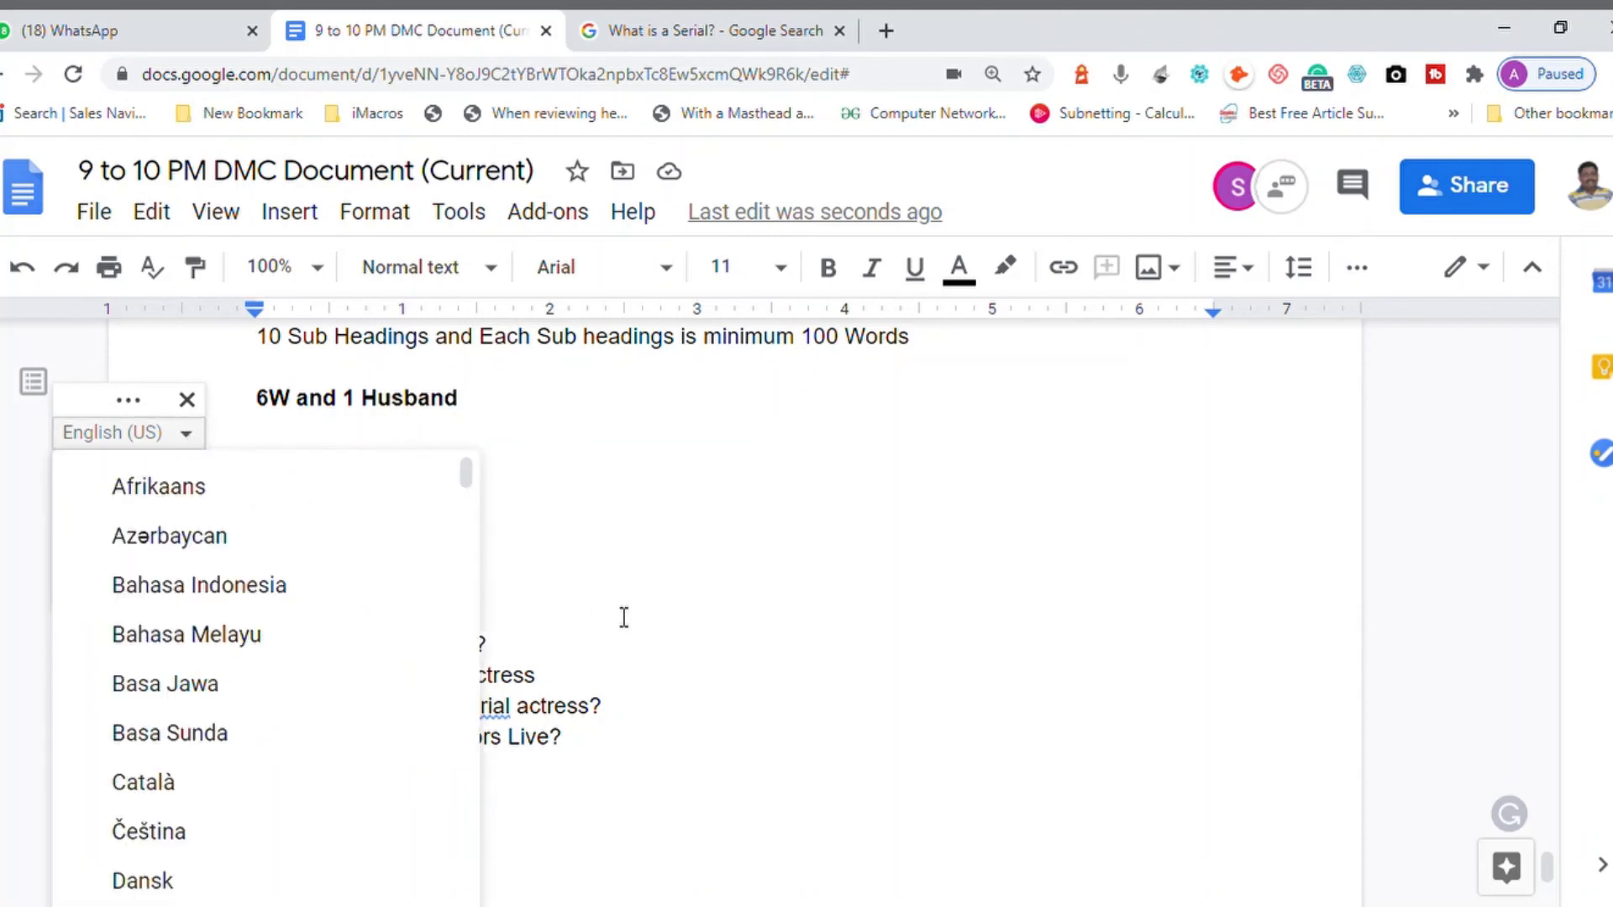
left_click_drag(468, 483, 468, 526)
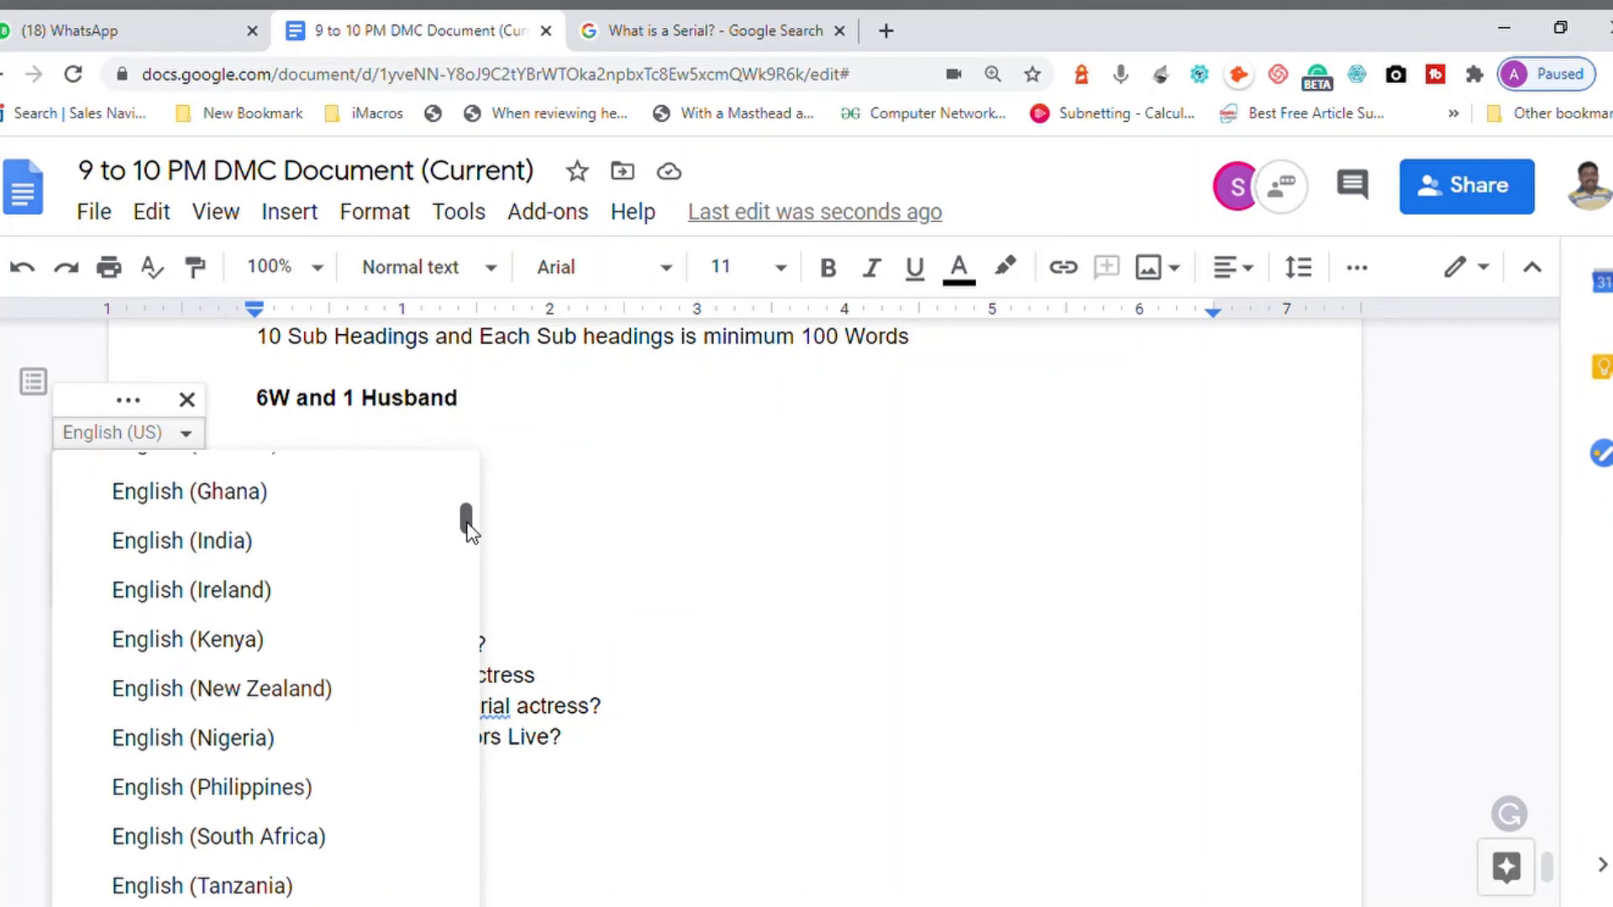
left_click(193, 545)
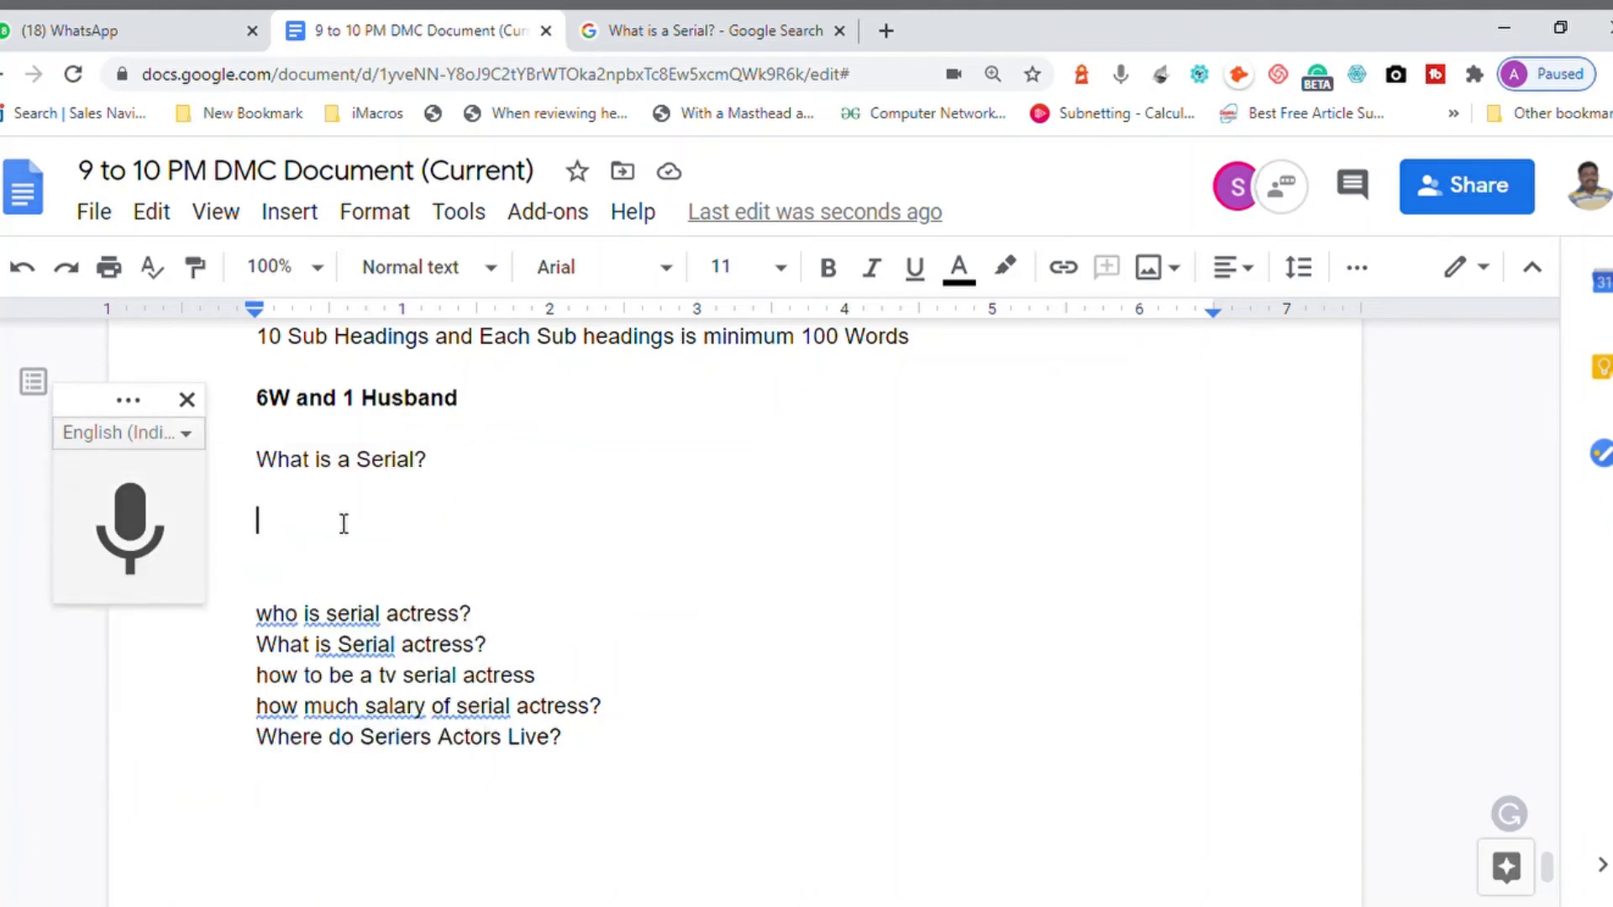
key("ctrl+shift+s")
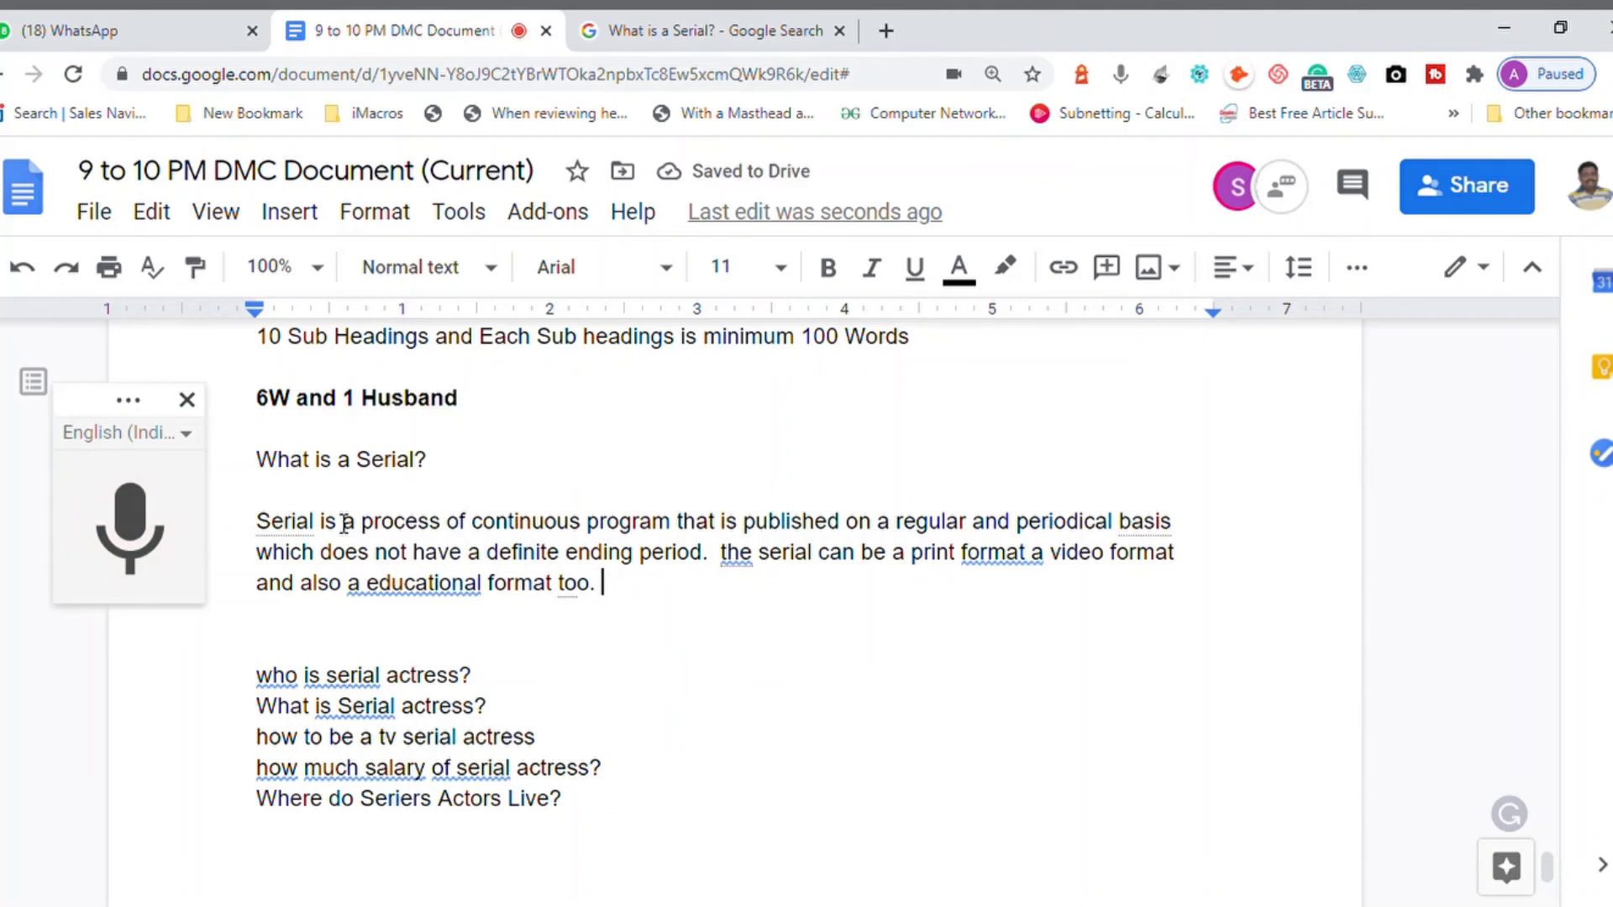
Accept the grammar suggestions "The" and "format, a" in the paragraph's second sentence
left_click(747, 567)
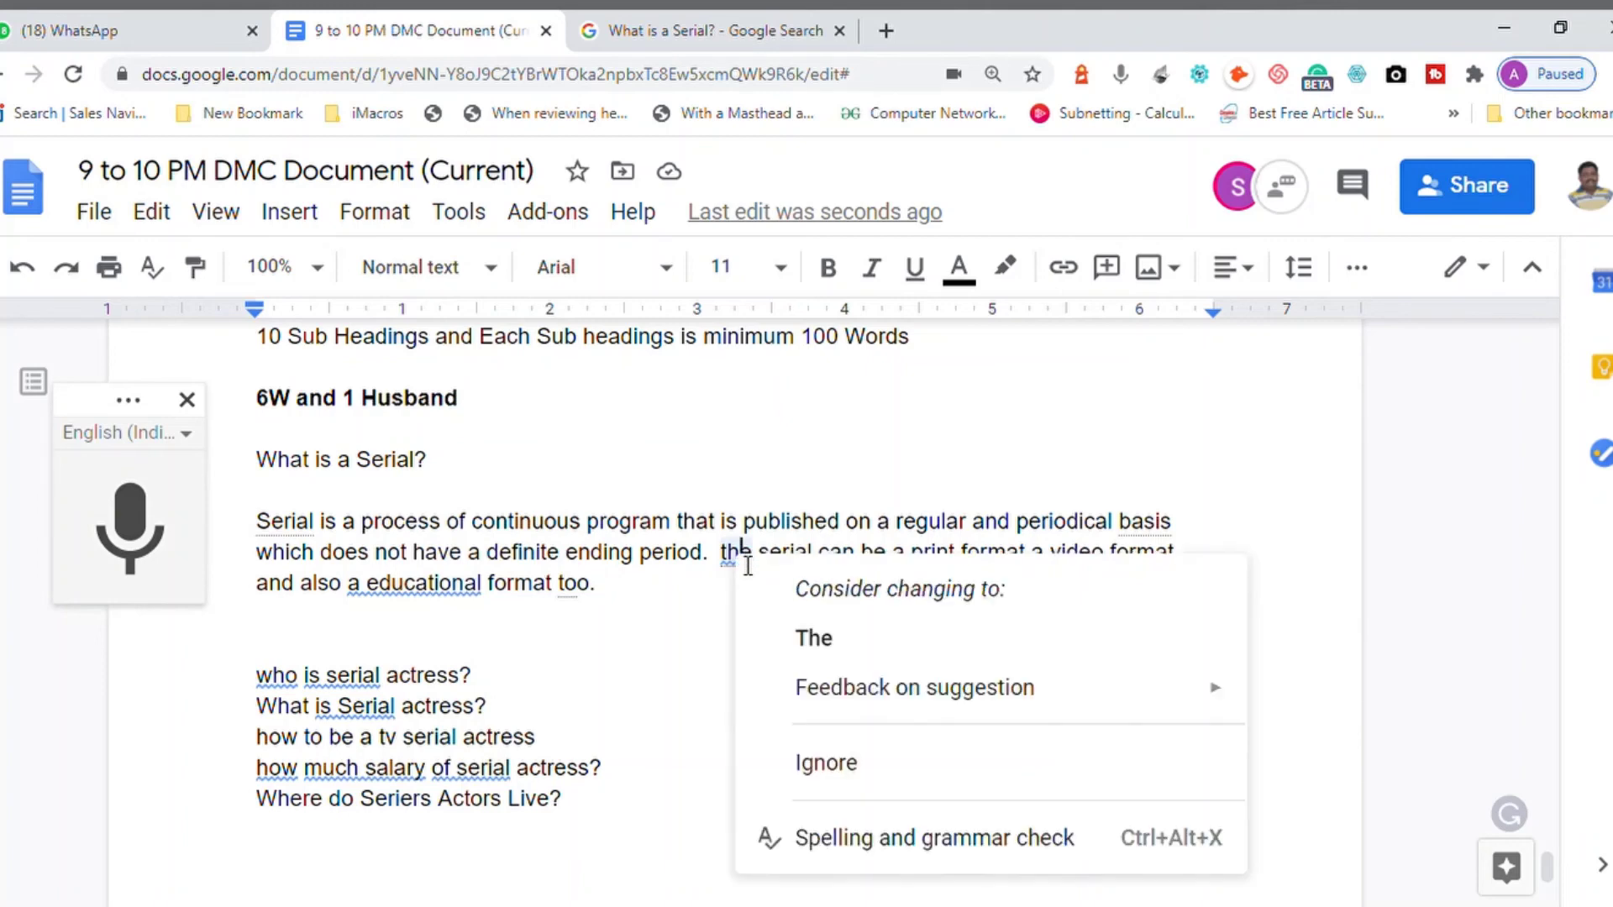
left_click(824, 643)
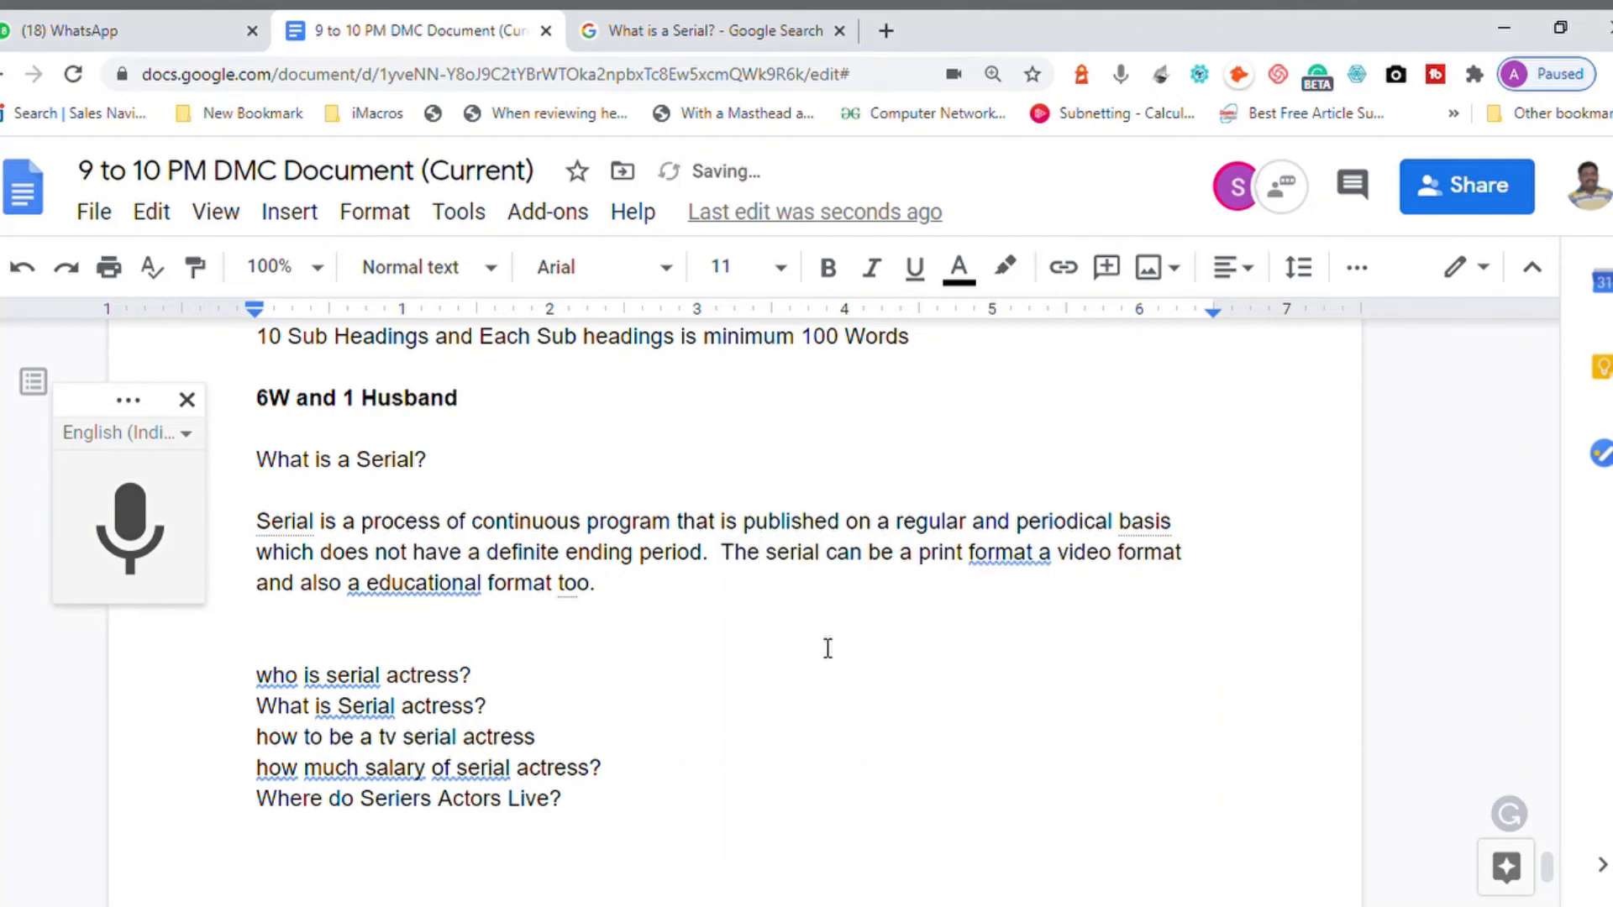
left_click(1004, 561)
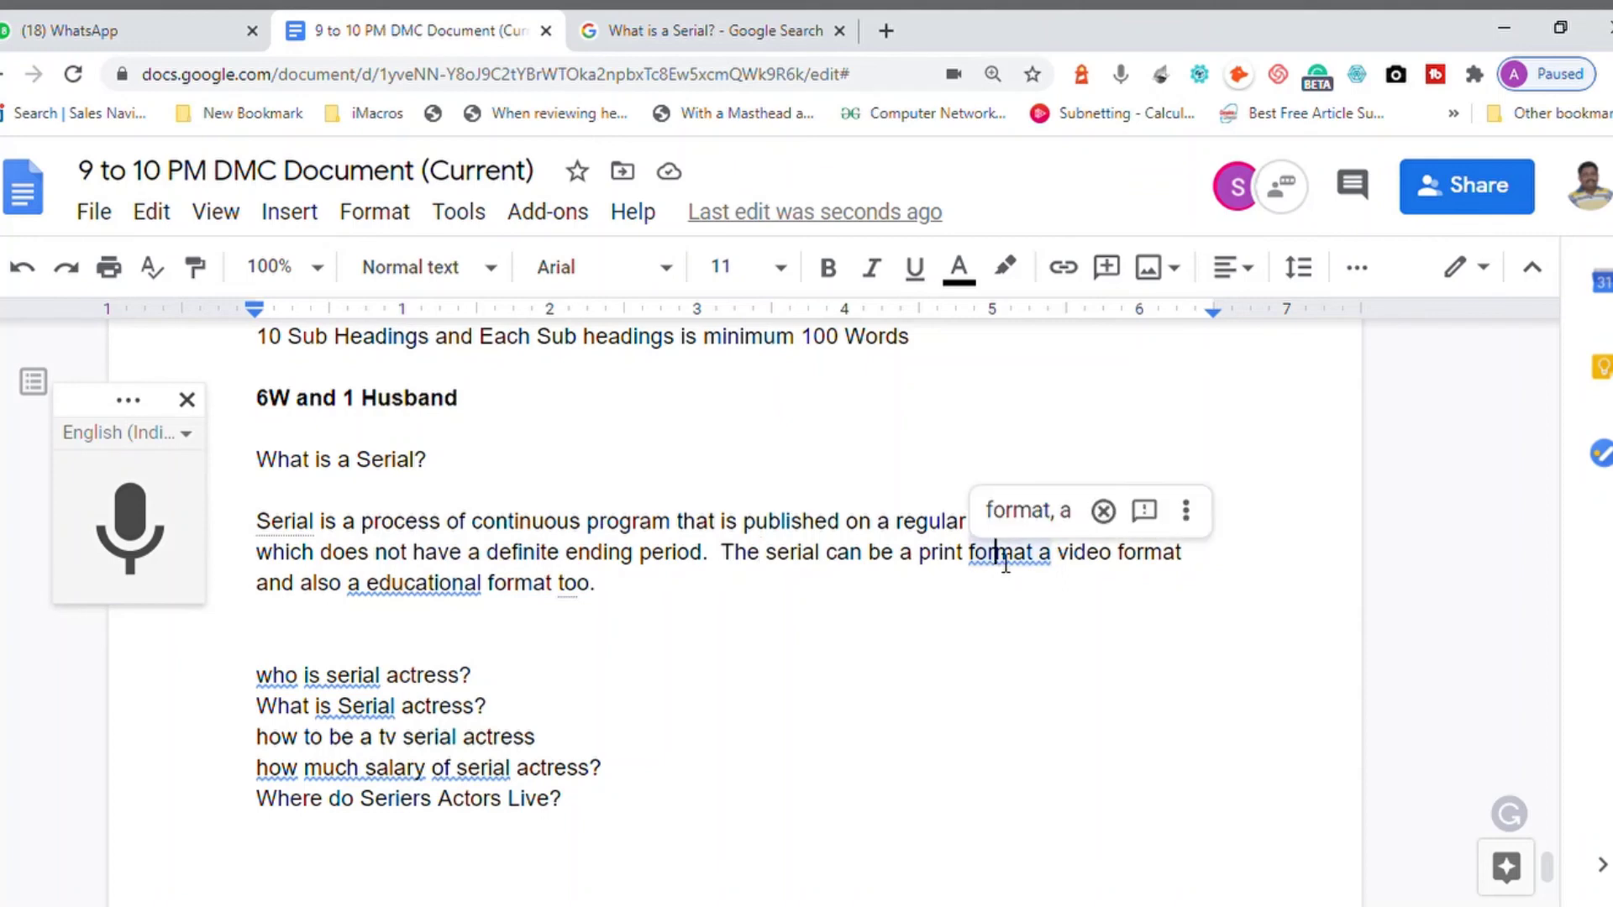
left_click(1023, 522)
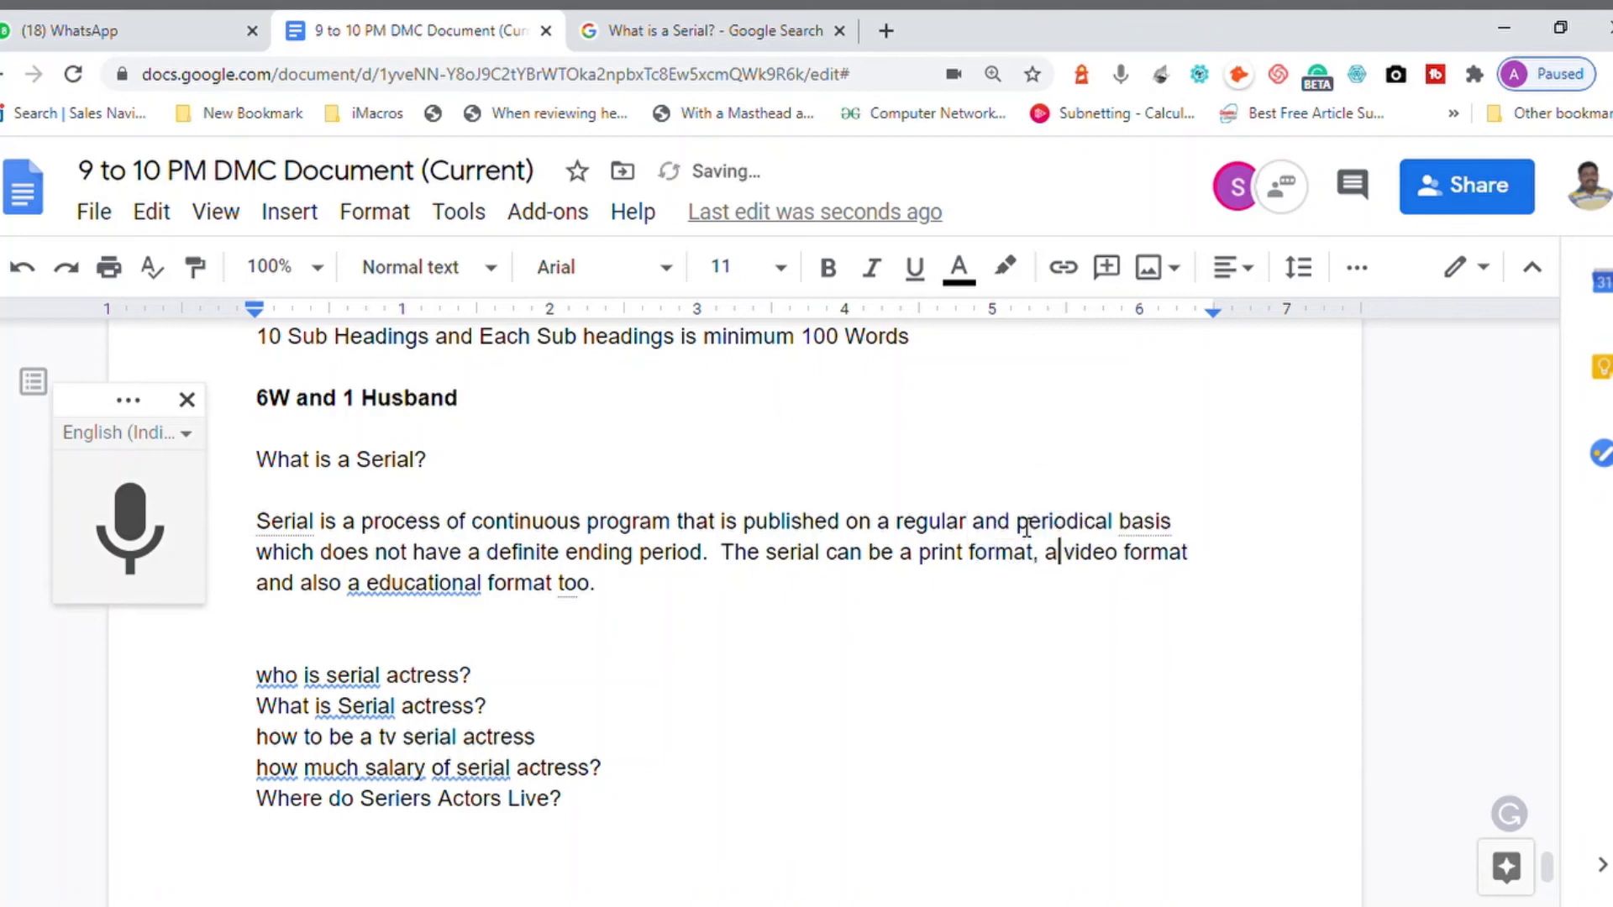
Try the suggested word "bases" in the paragraph's first sentence and change it back to "basis"
right_click(1142, 533)
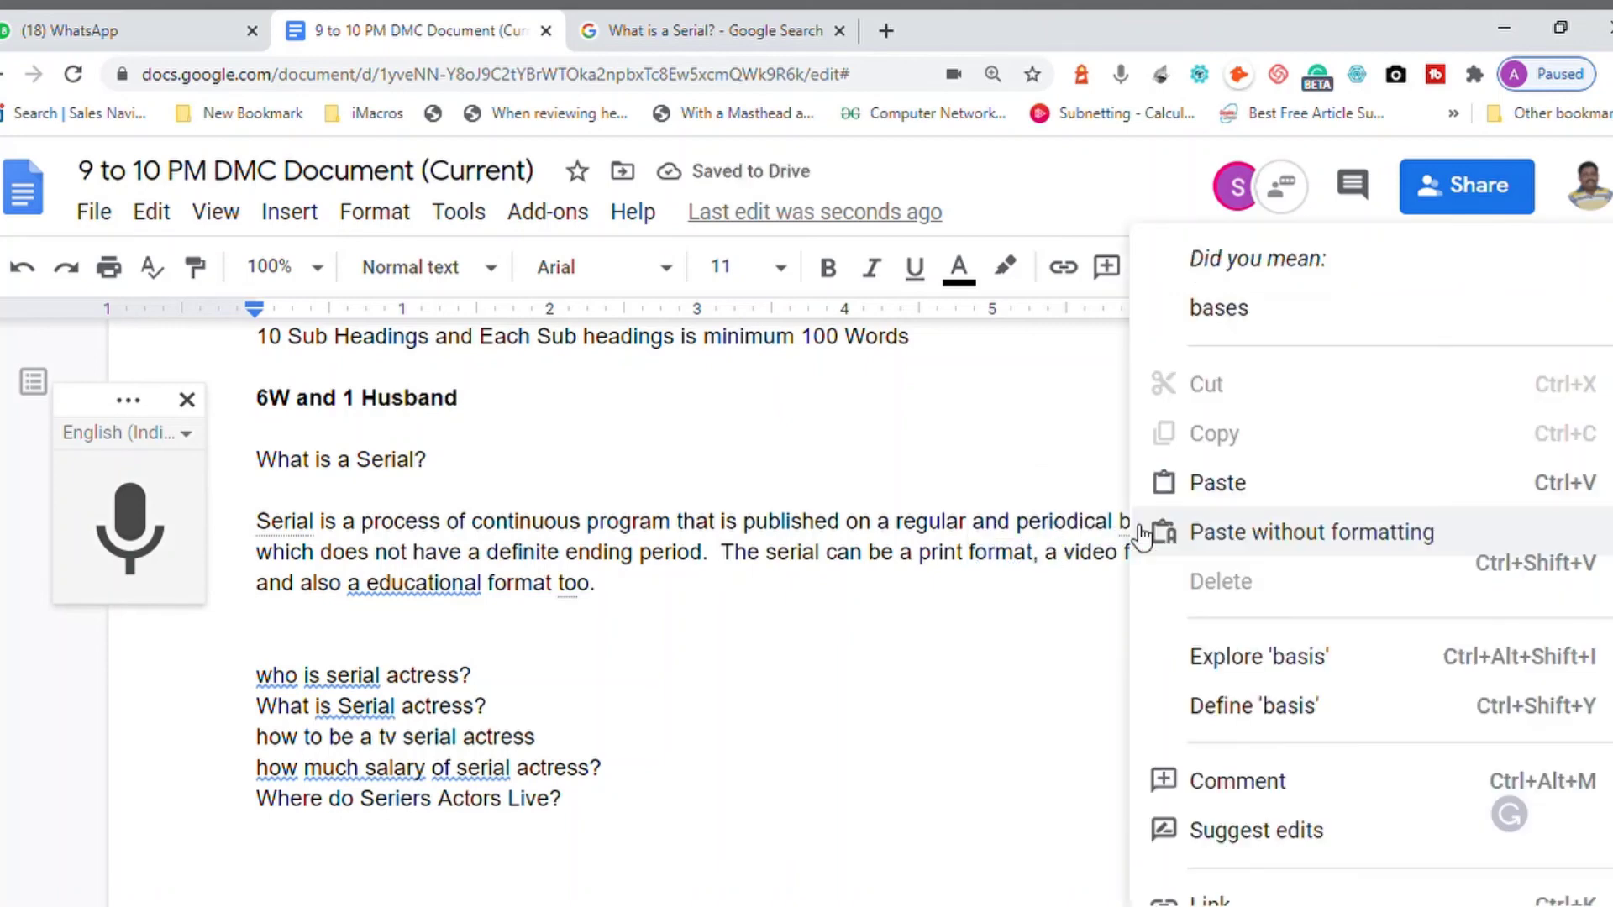
left_click(1223, 317)
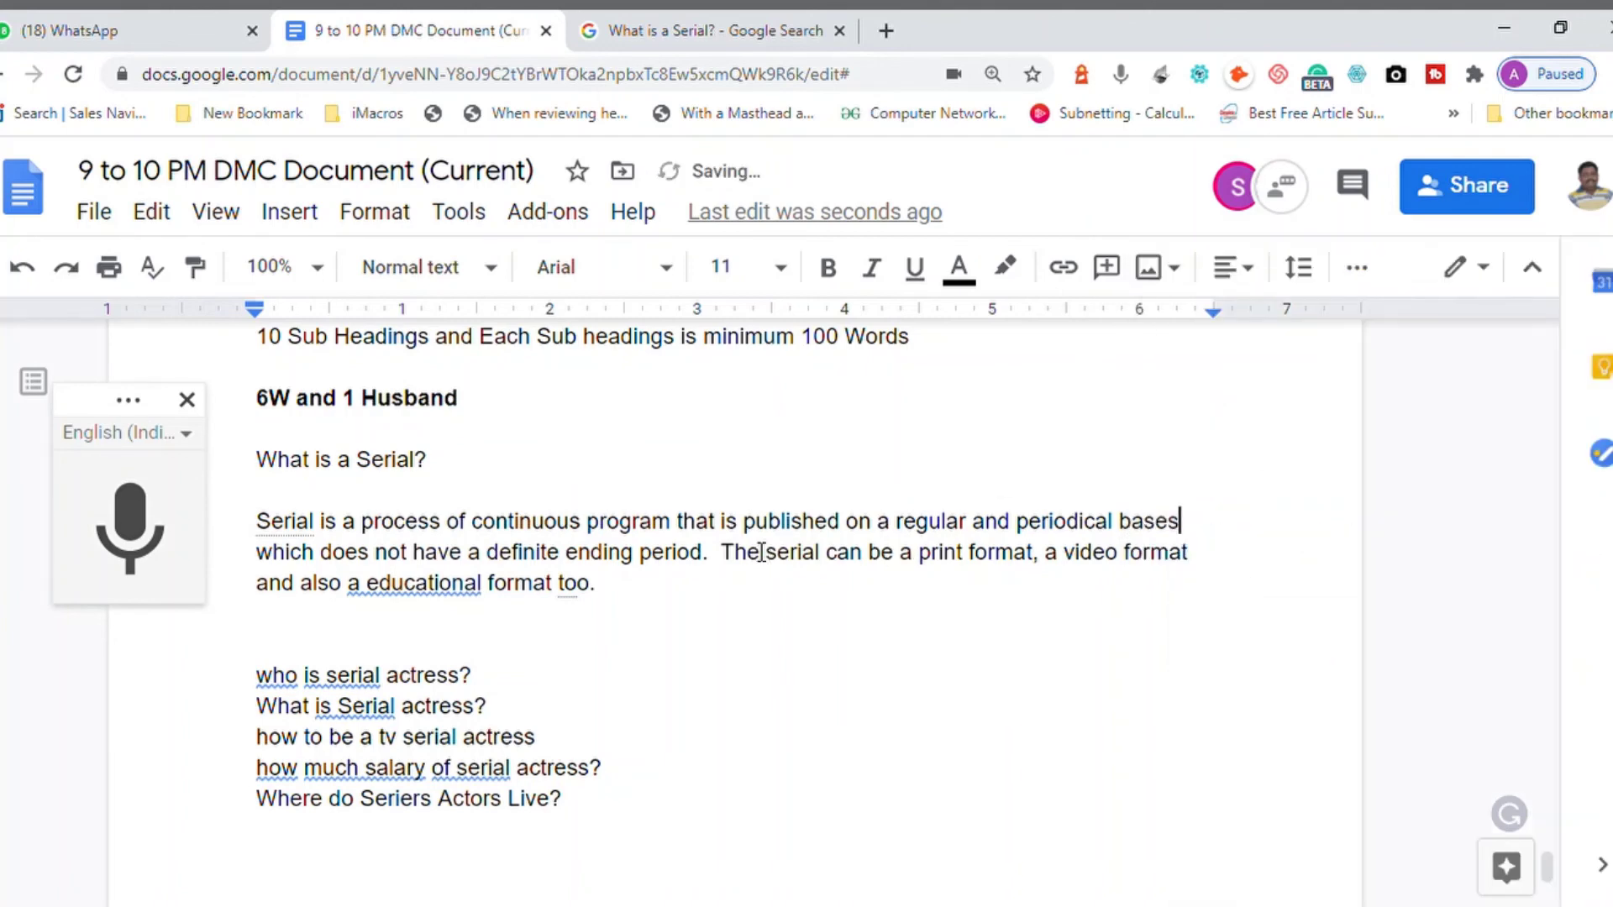
key("BackSpace")
key("BackSpace")
type("is")
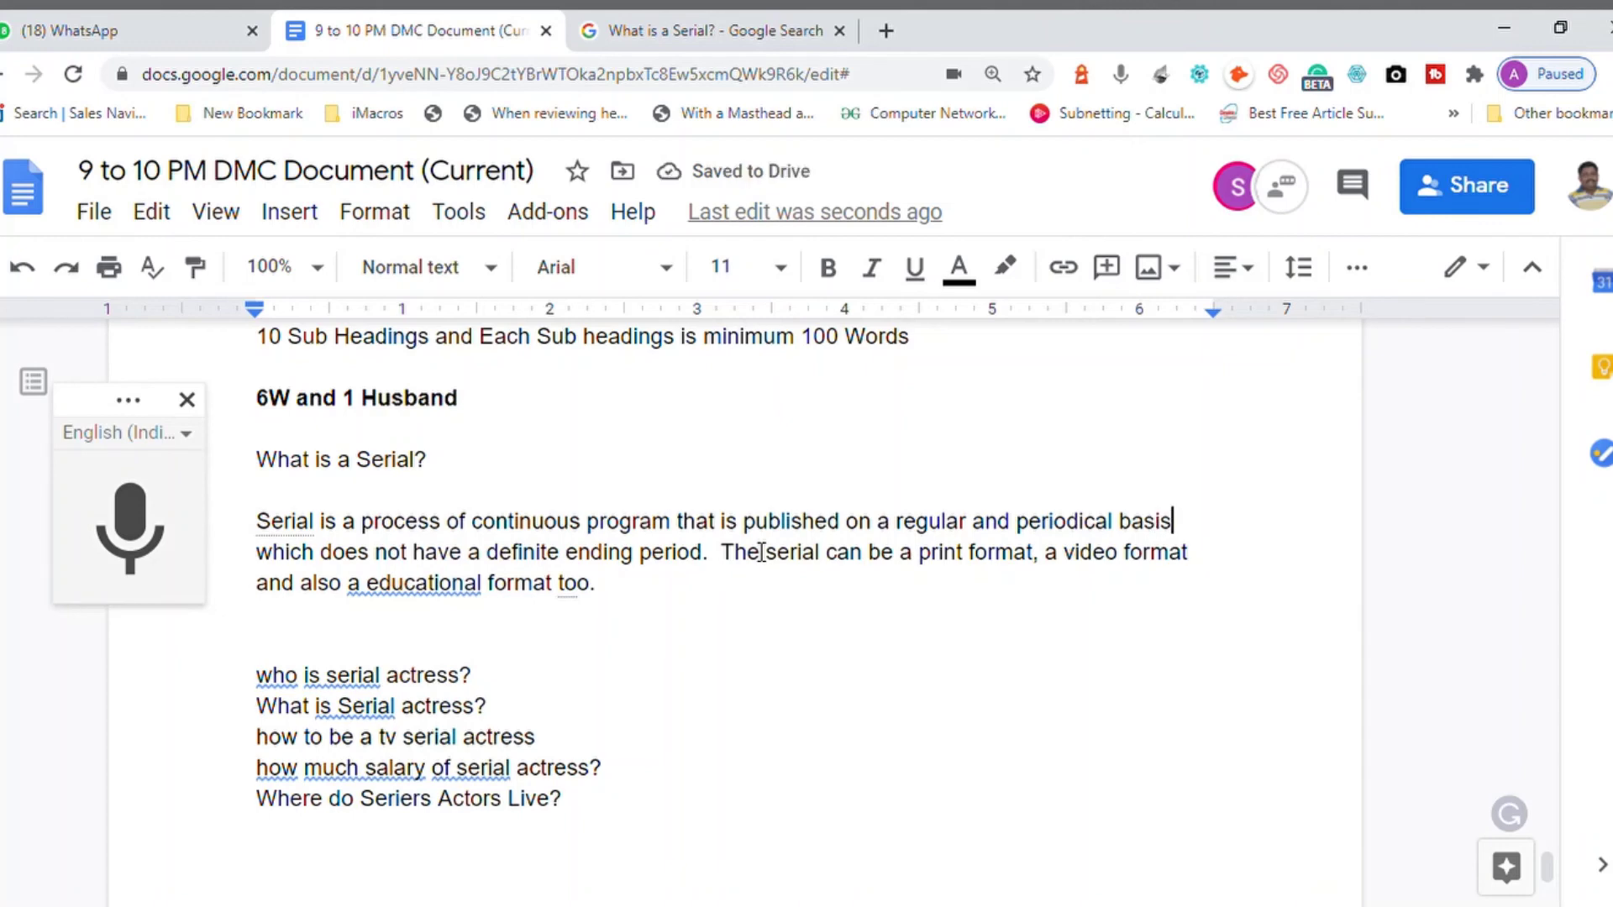
Accept the grammar suggestion "an educational" in the paragraph's last line
left_click(393, 585)
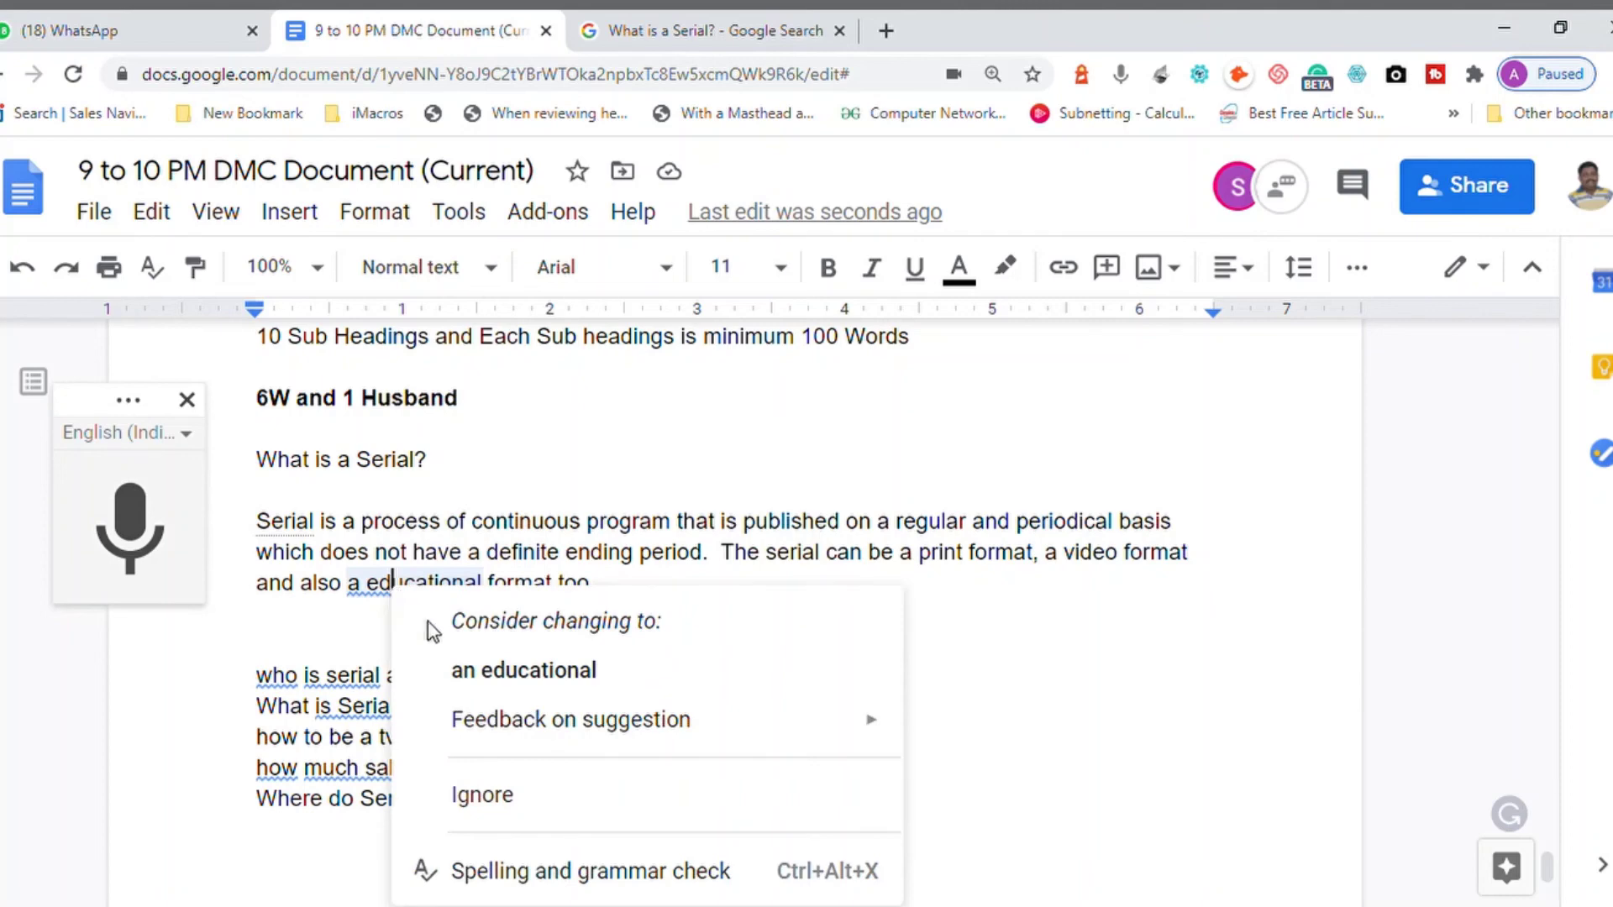
left_click(534, 676)
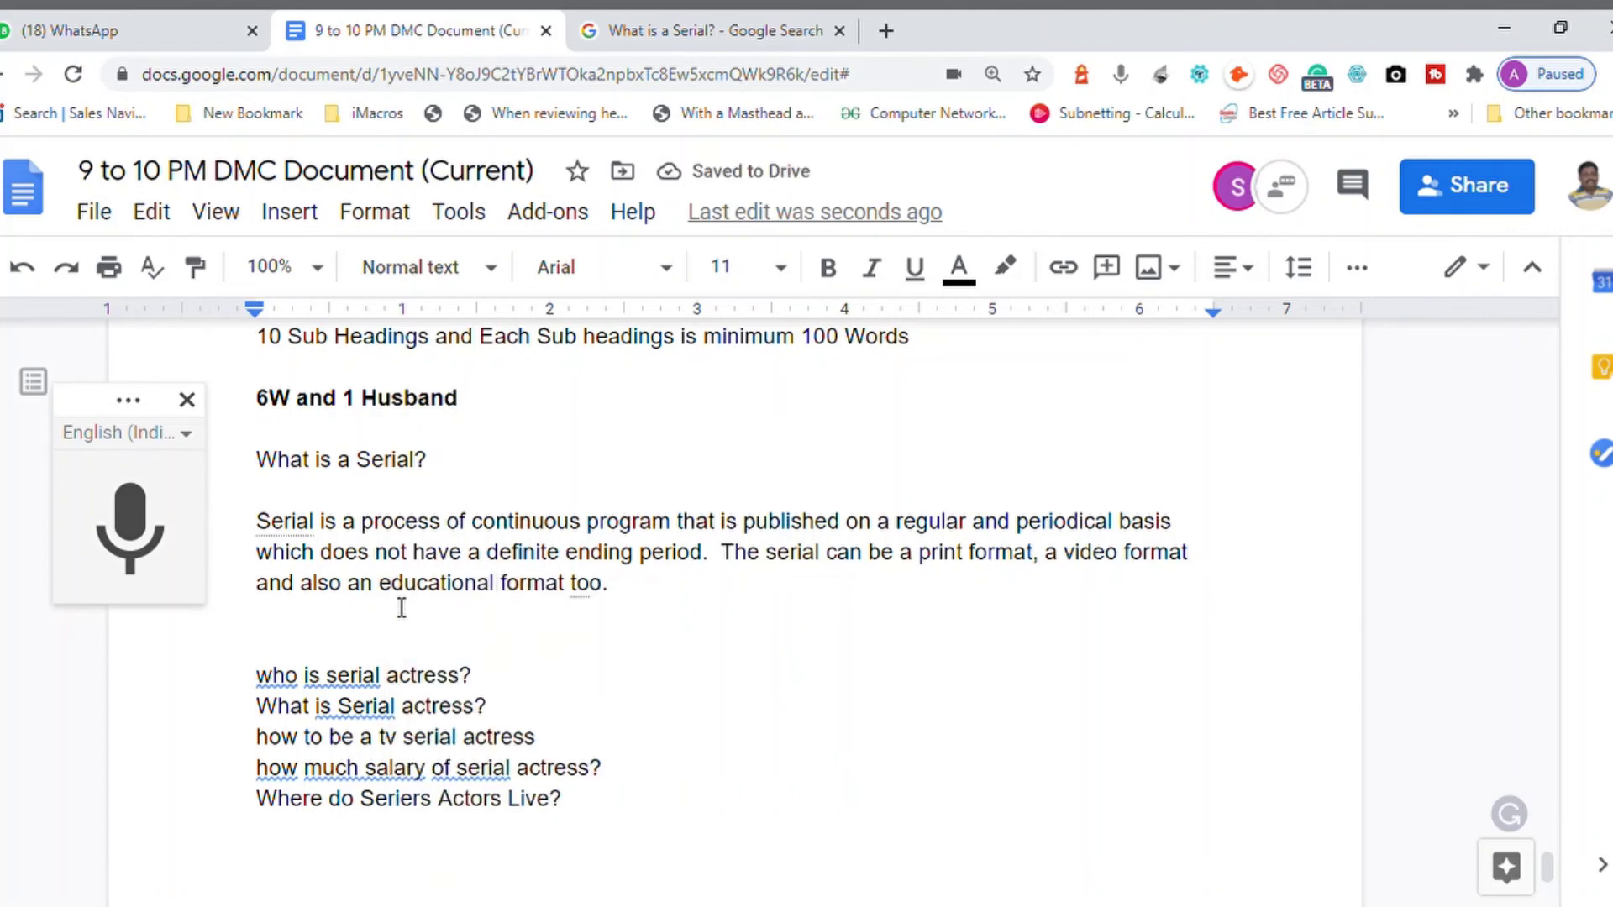
Check the spelling suggestion for the flagged word "Serial" at the start of the definition paragraph
left_click(427, 556)
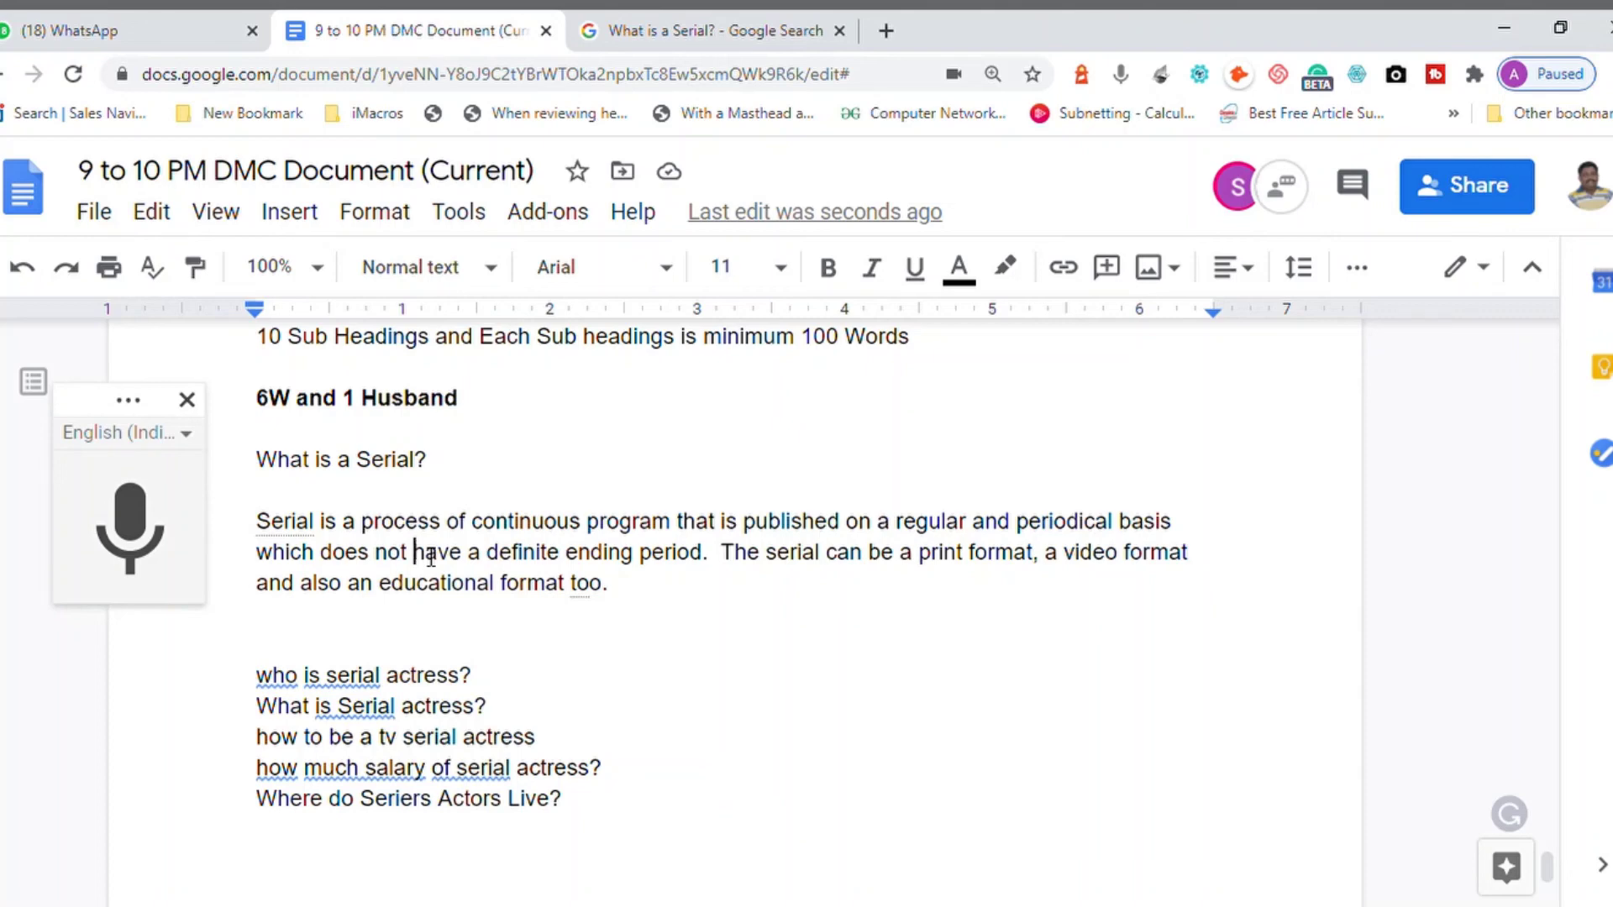
right_click(302, 529)
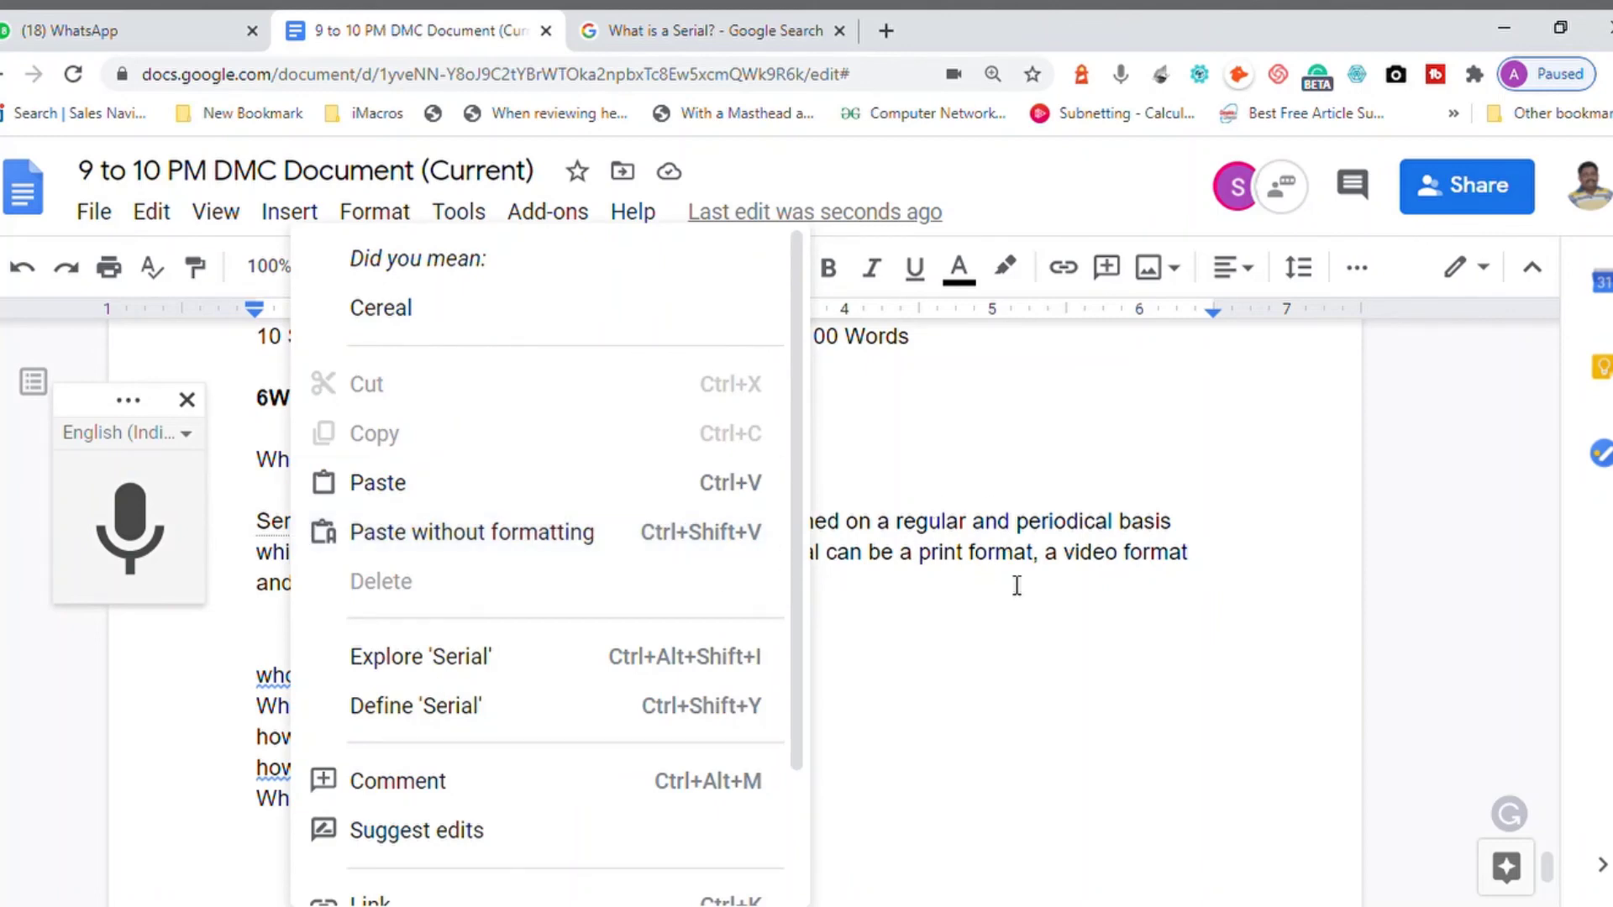
left_click(1055, 583)
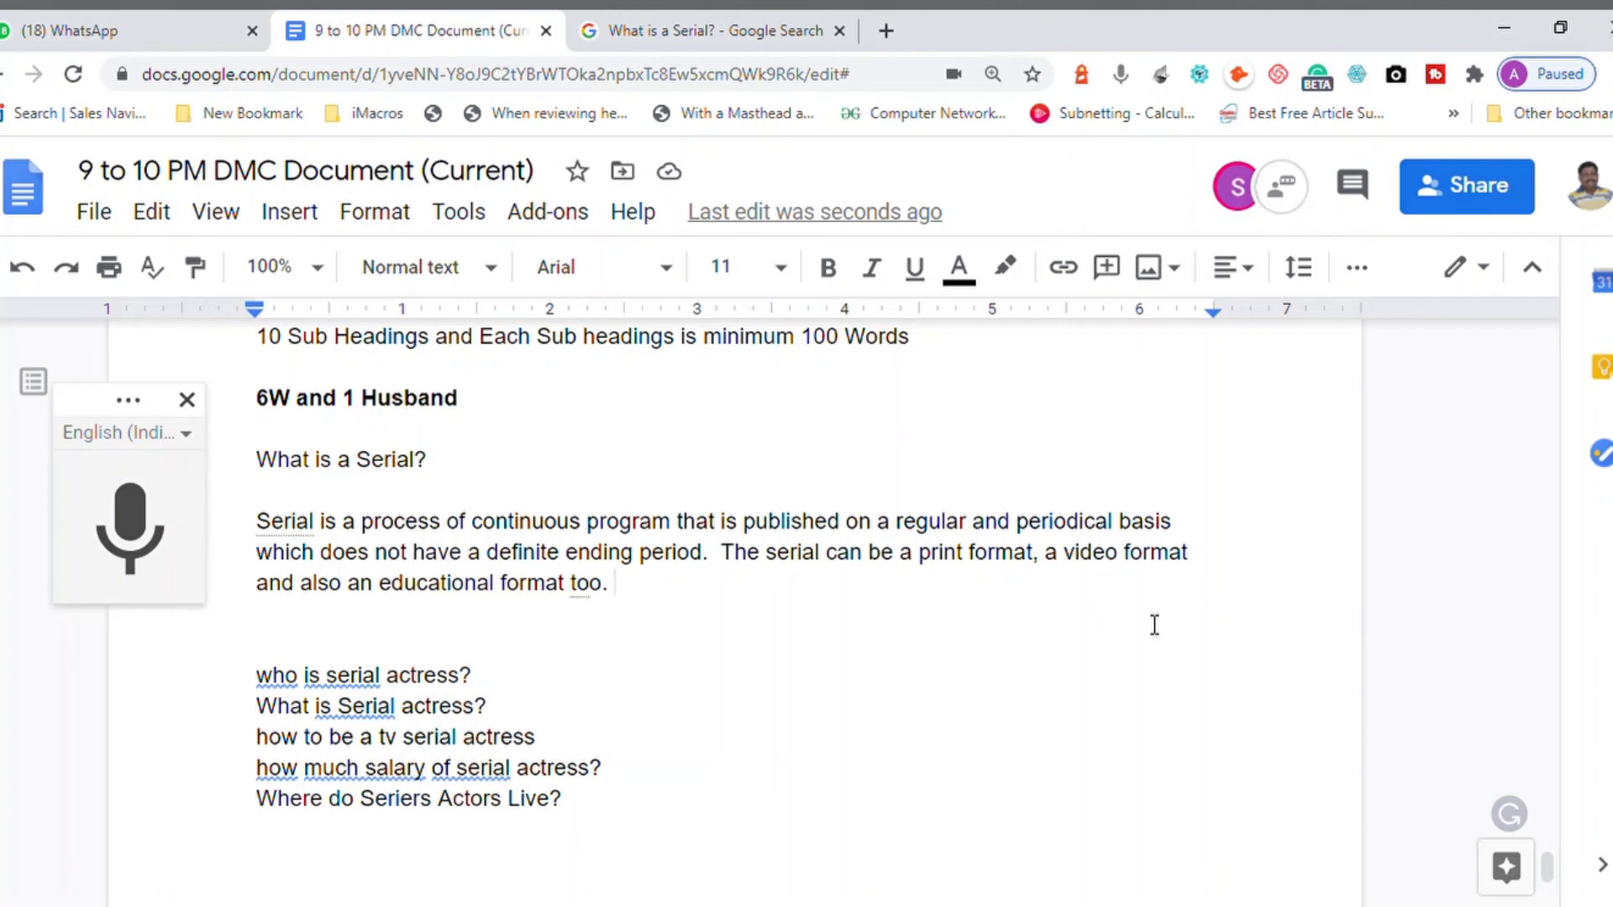
Make the sub-heading "What is a Serial?" bold
key("Up")
key("Up")
key("Up")
key("Left")
key("shift+Home")
key("ctrl+b")
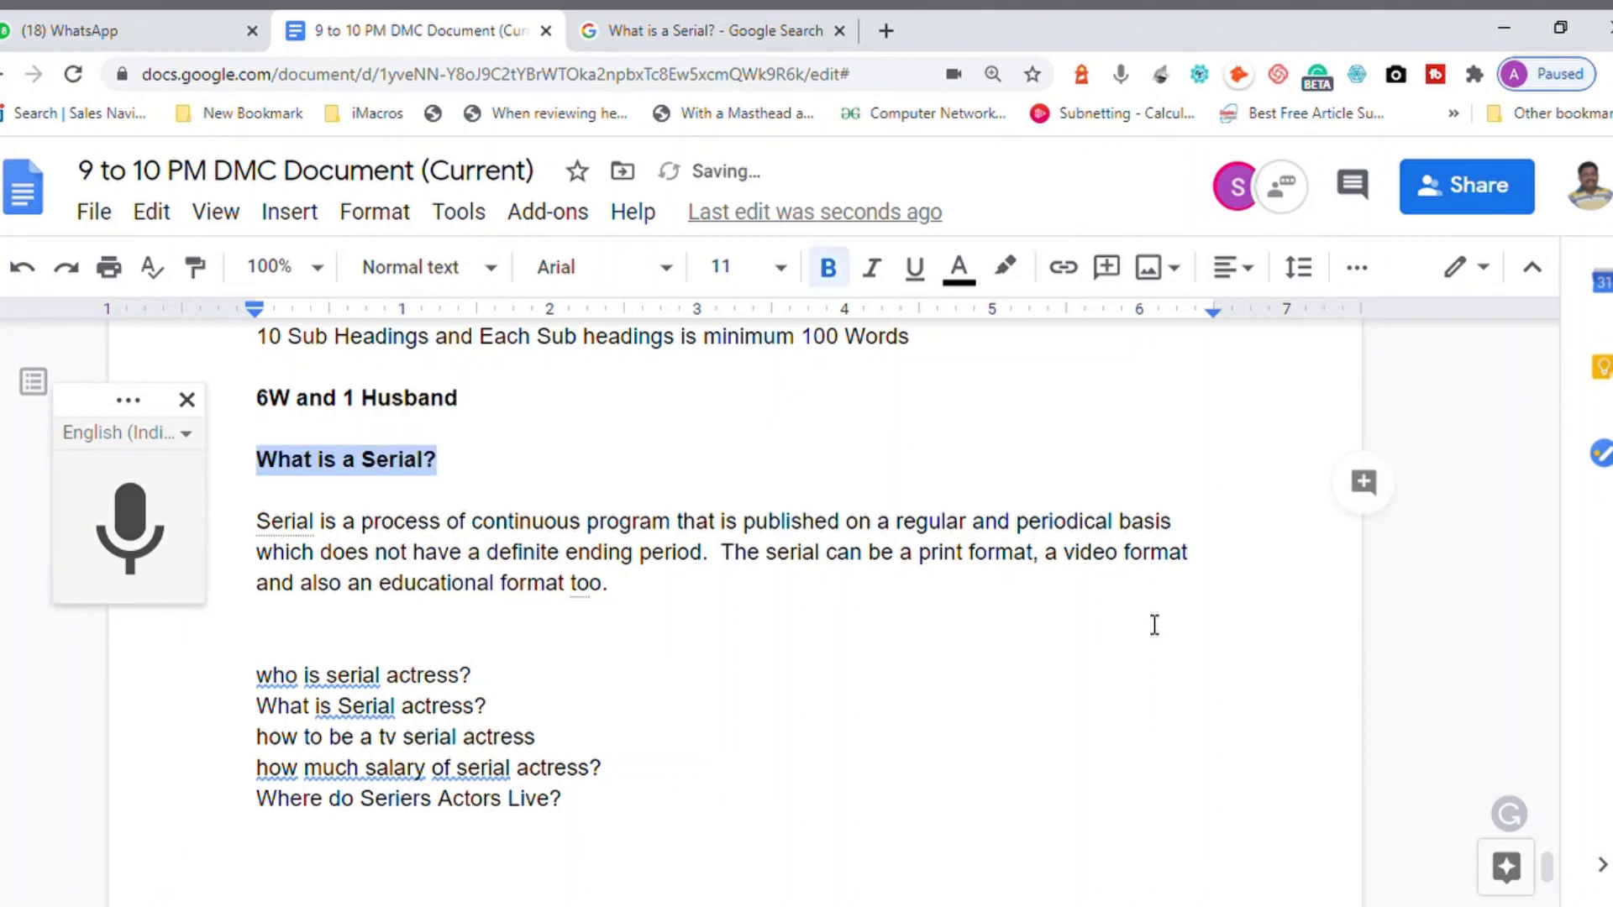
Delete one of the two empty lines between the serial definition and "who is serial actress?"
key("Down")
key("Down")
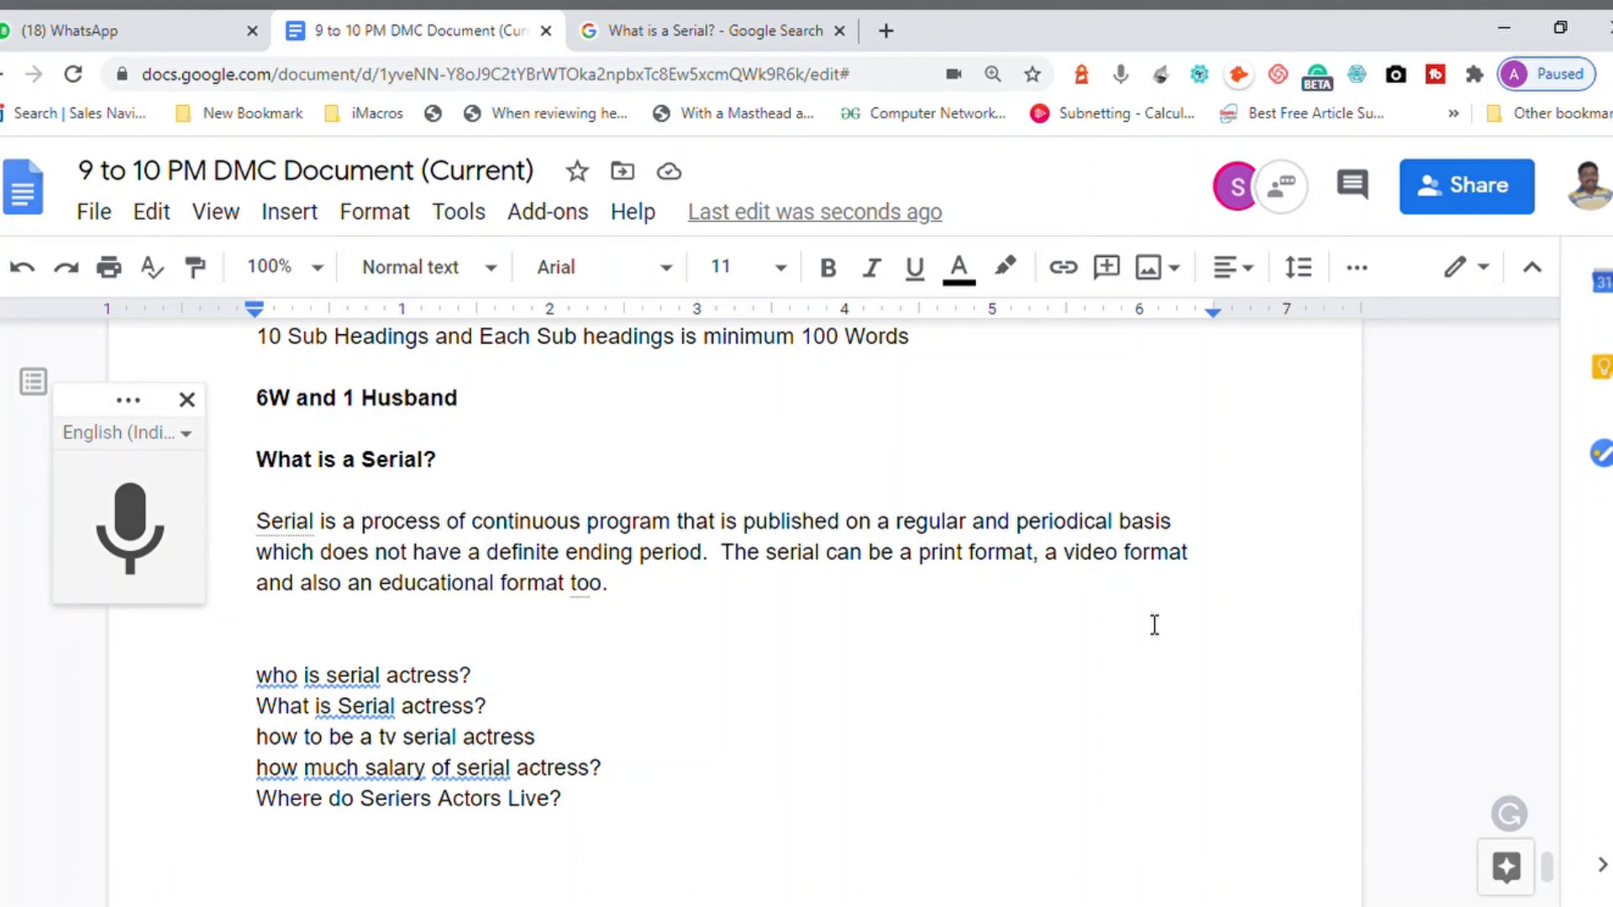
key("Home")
key("shift+Down")
key("shift+Down")
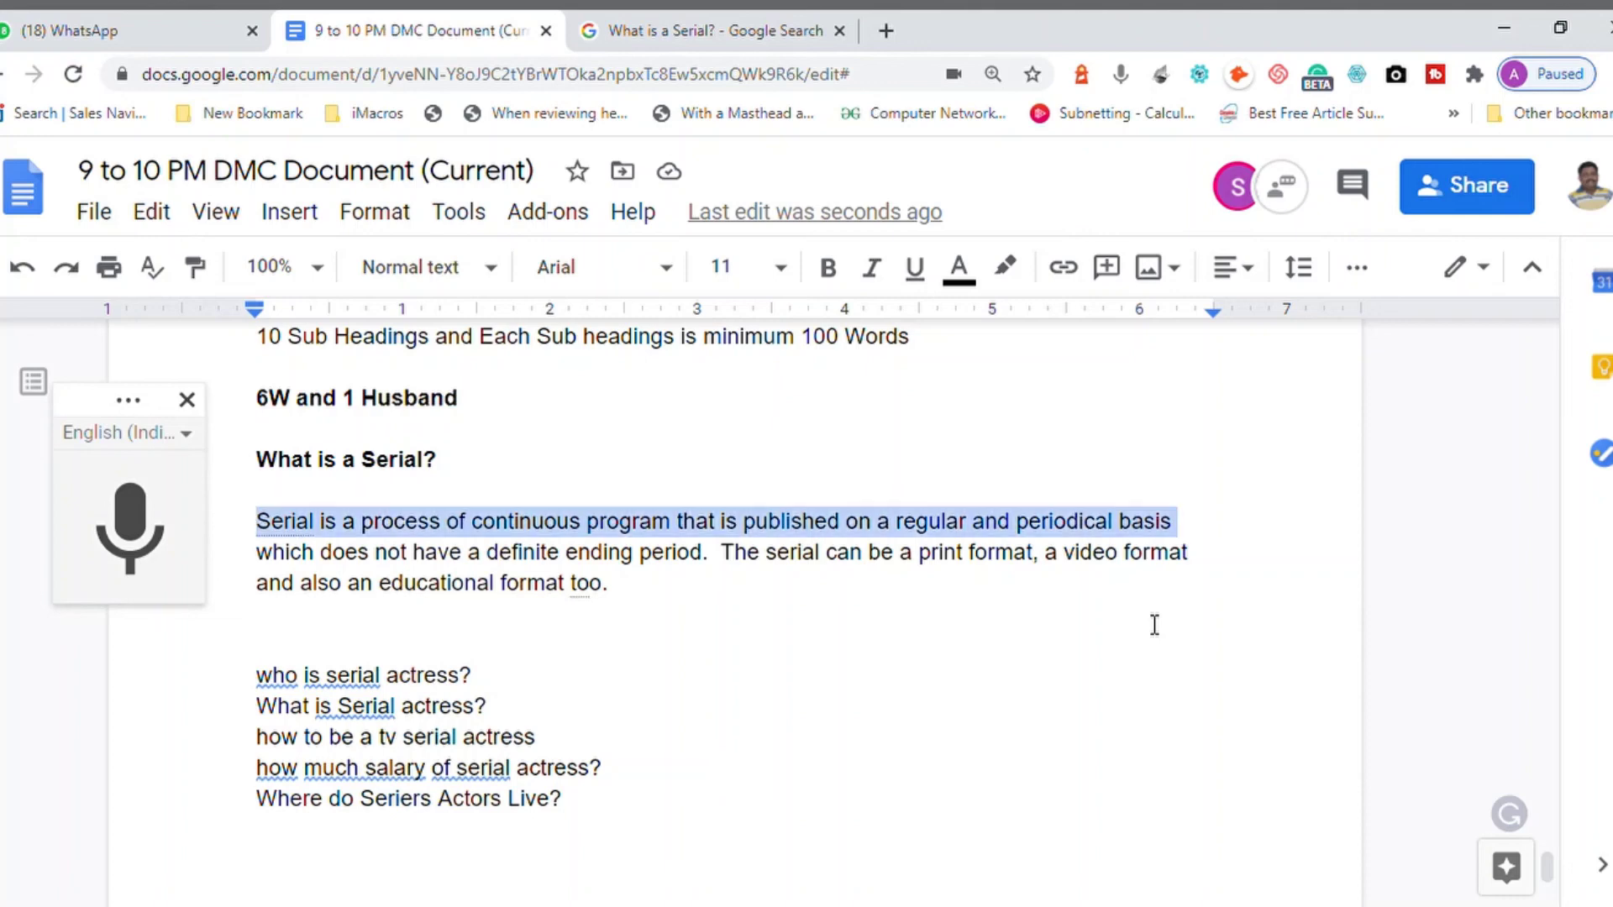
key("shift+Down")
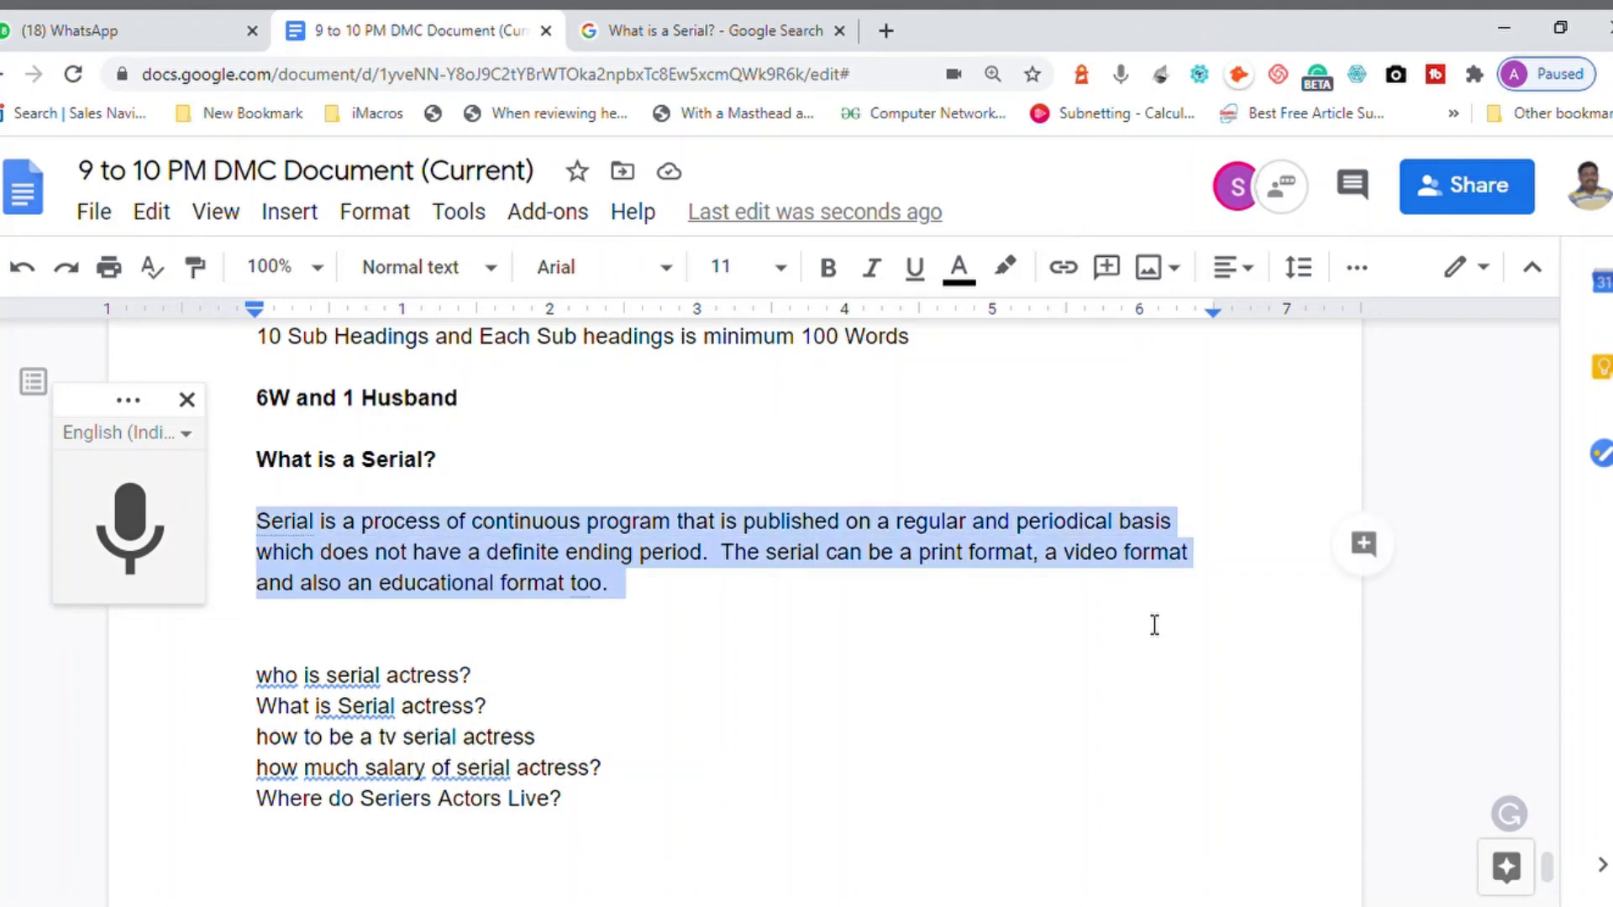
key("Down")
key("Delete")
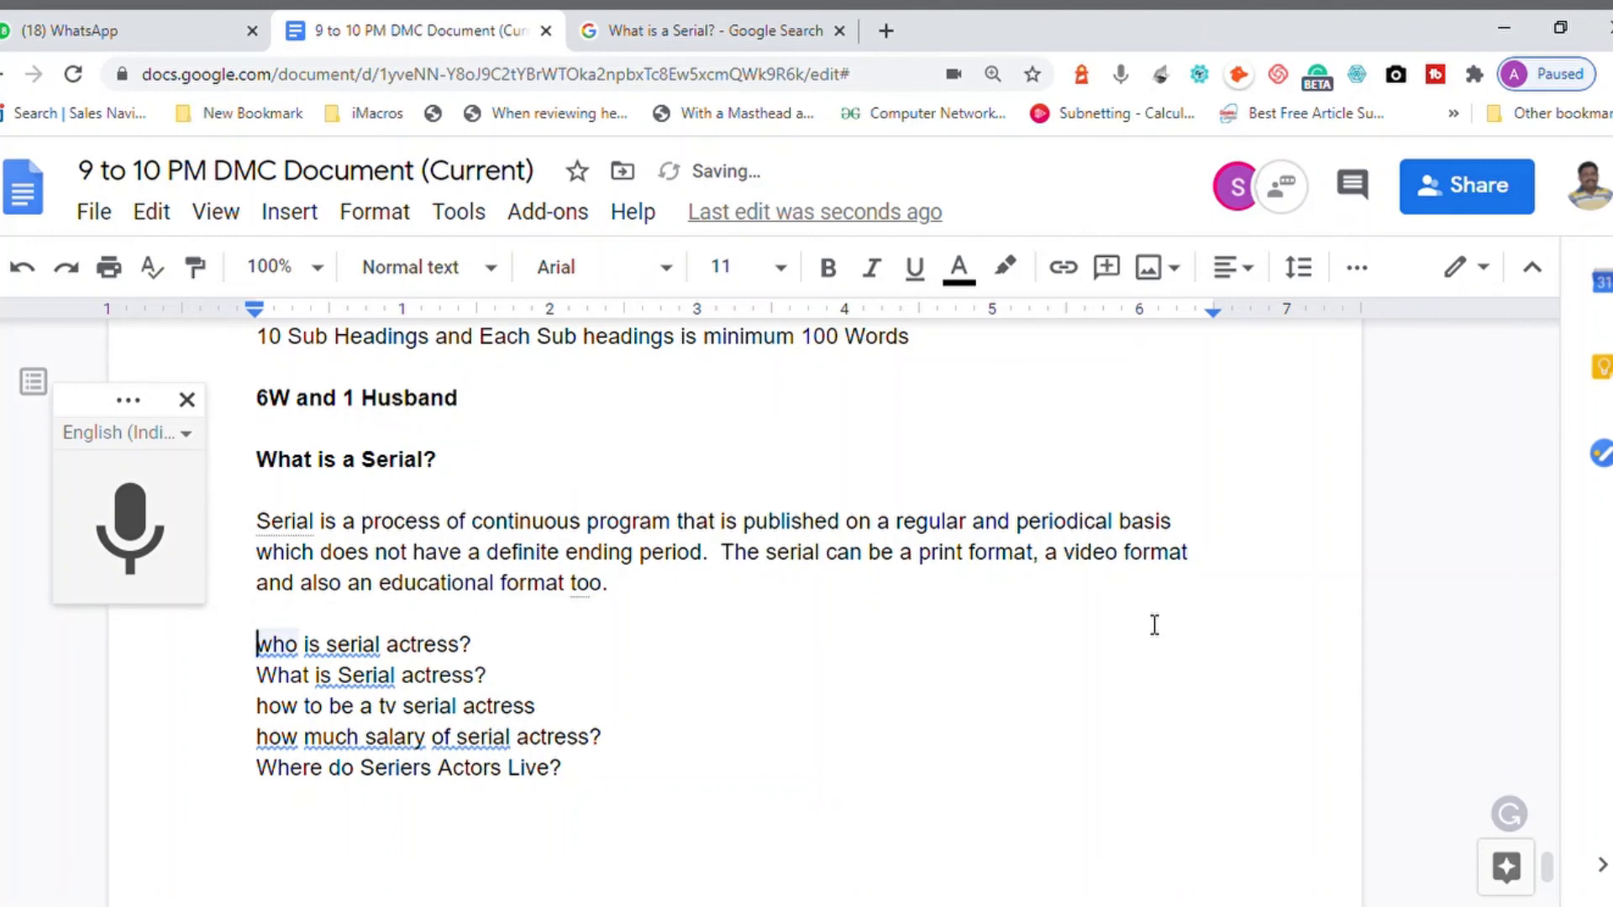
Capitalize "Who" in the question "who is serial actress?" and accept the grammar suggestion "is a serial" in it
key("Delete")
type("W")
key("Right")
key("Right")
key("Right")
key("Right")
key("Right")
key("Right")
key("Right")
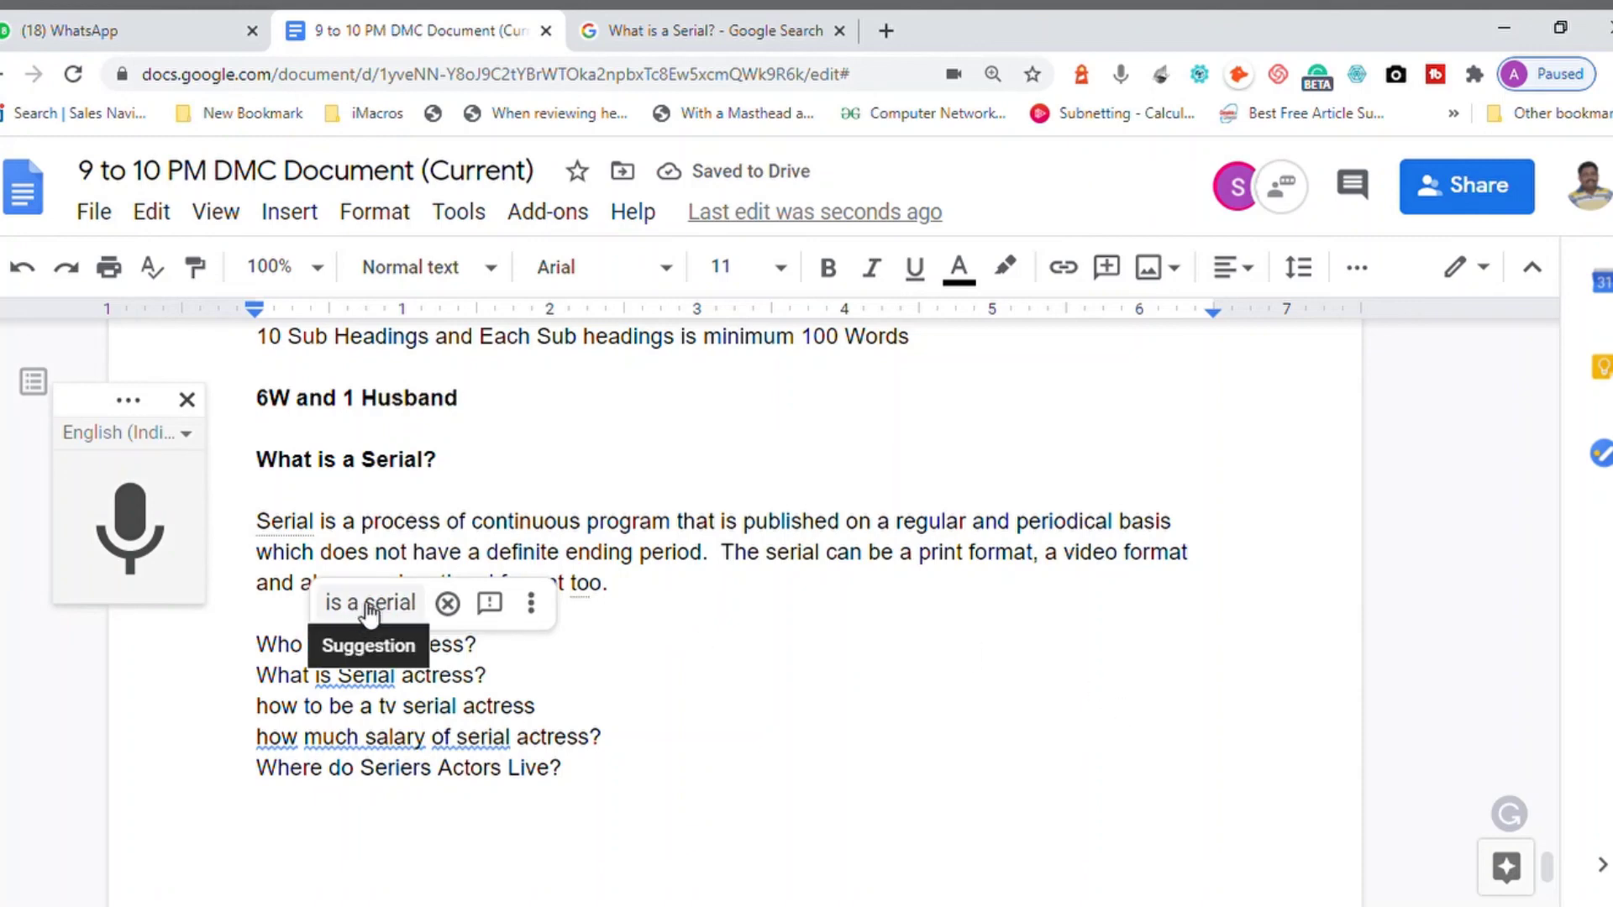
left_click(370, 604)
Capitalize the words "Serial" and "Actress" in the question "Who is a serial actress?"
left_click(571, 656)
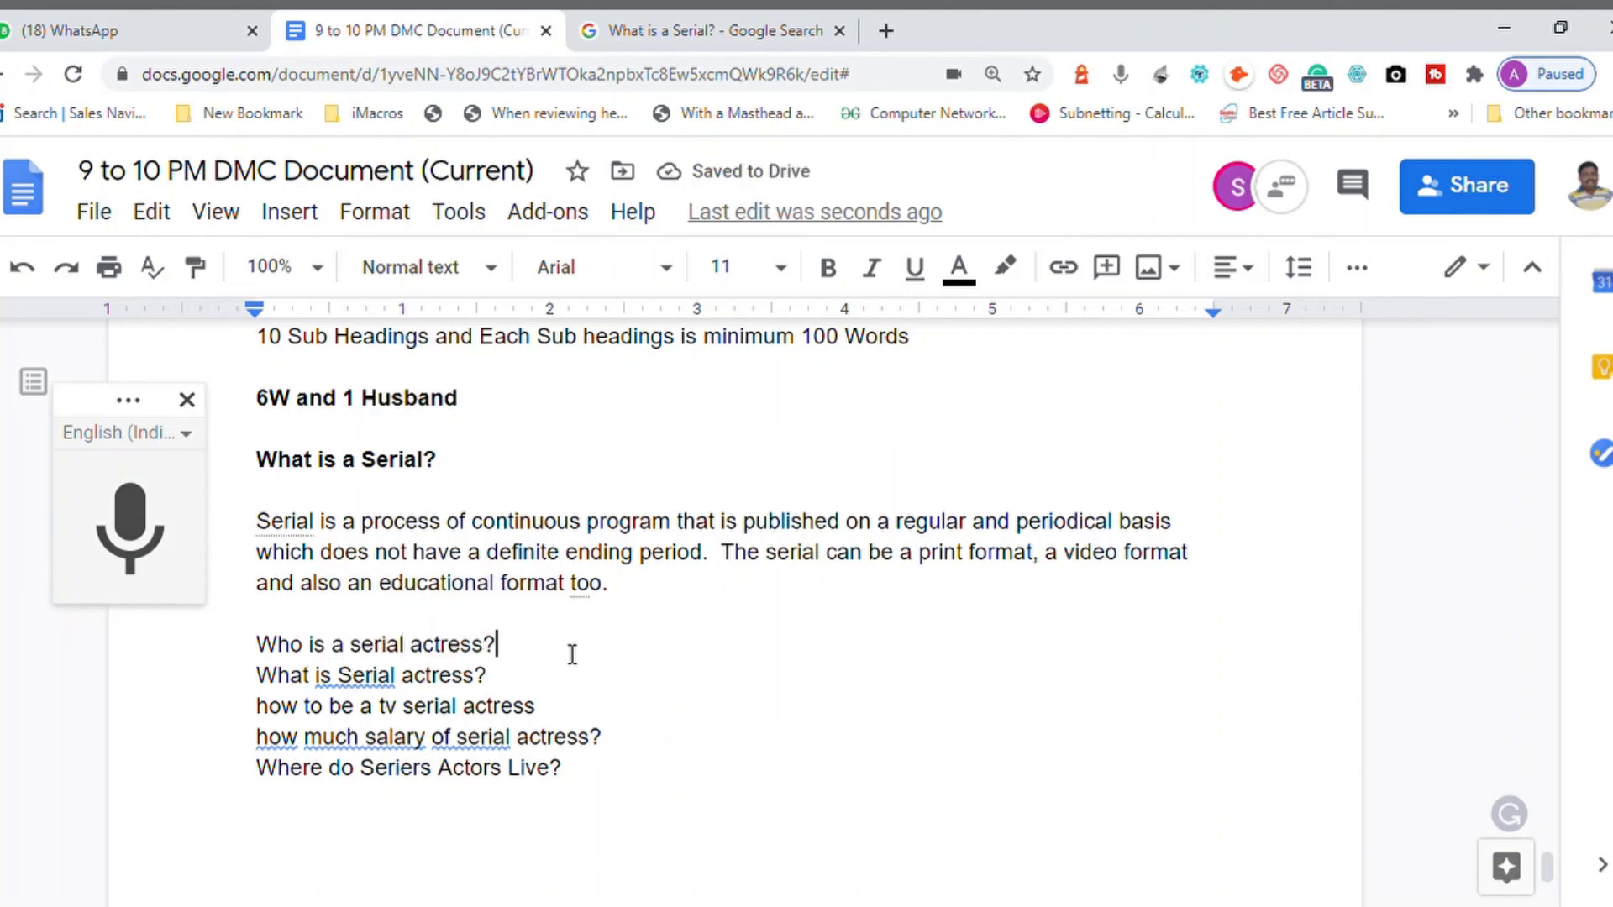
key("Left")
key("Left")
key("Left")
key("Left")
key("Left")
key("Left")
key("Left")
key("Left")
key("Left")
key("Left")
key("Left")
key("Left")
key("Left")
key("Left")
key("BackSpace")
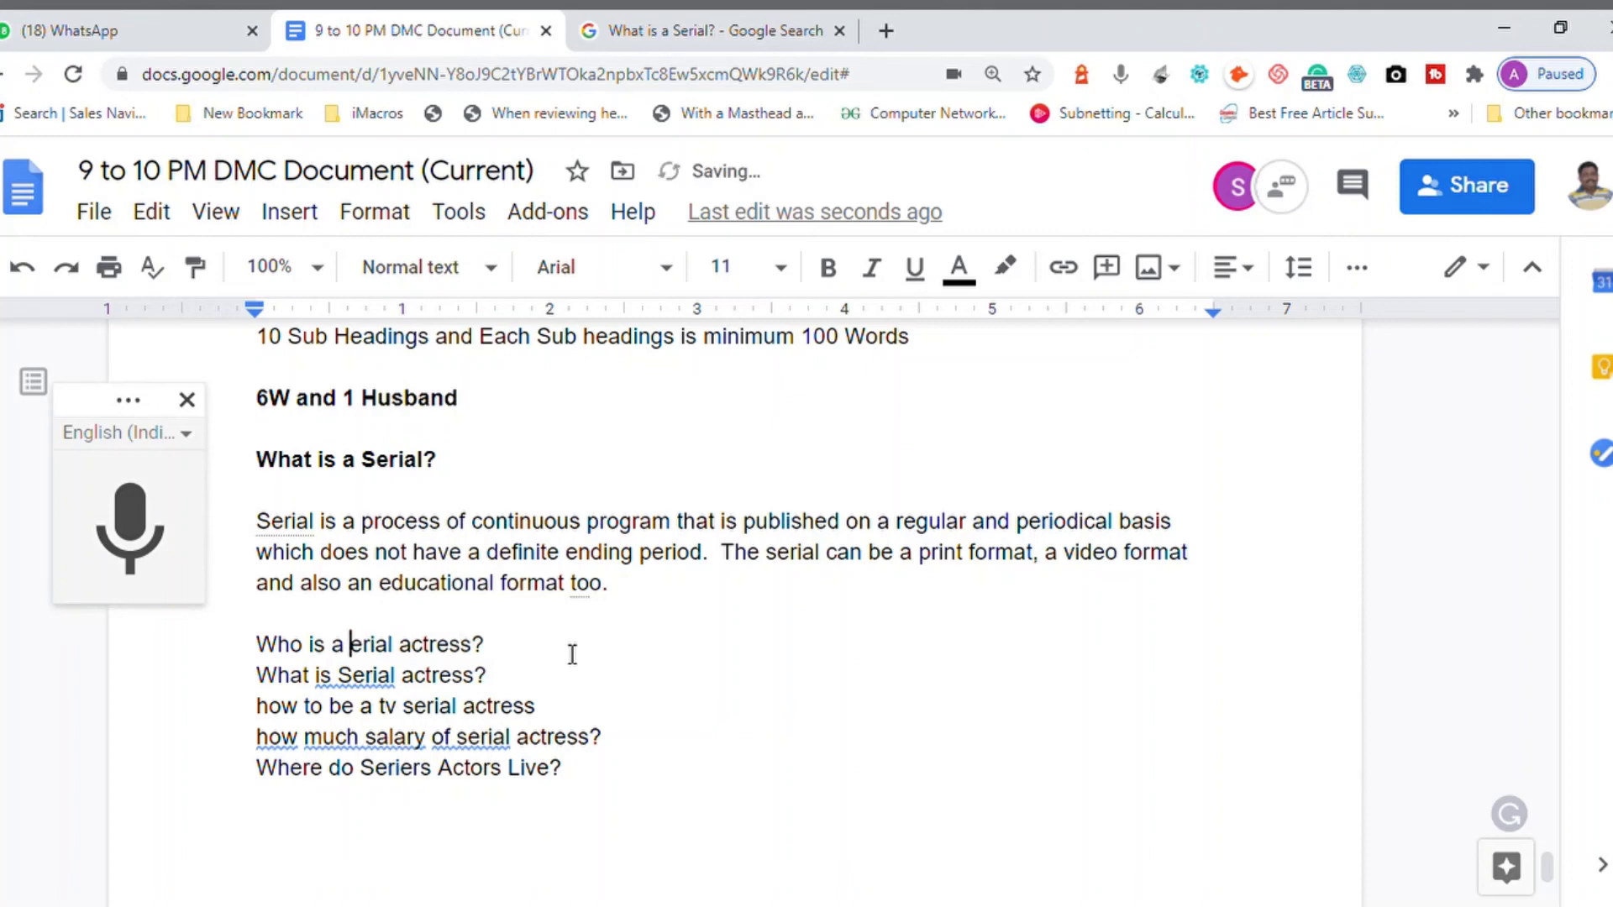
type("S")
key("Right")
key("Right")
key("Right")
key("Right")
key("Right")
key("Right")
key("Right")
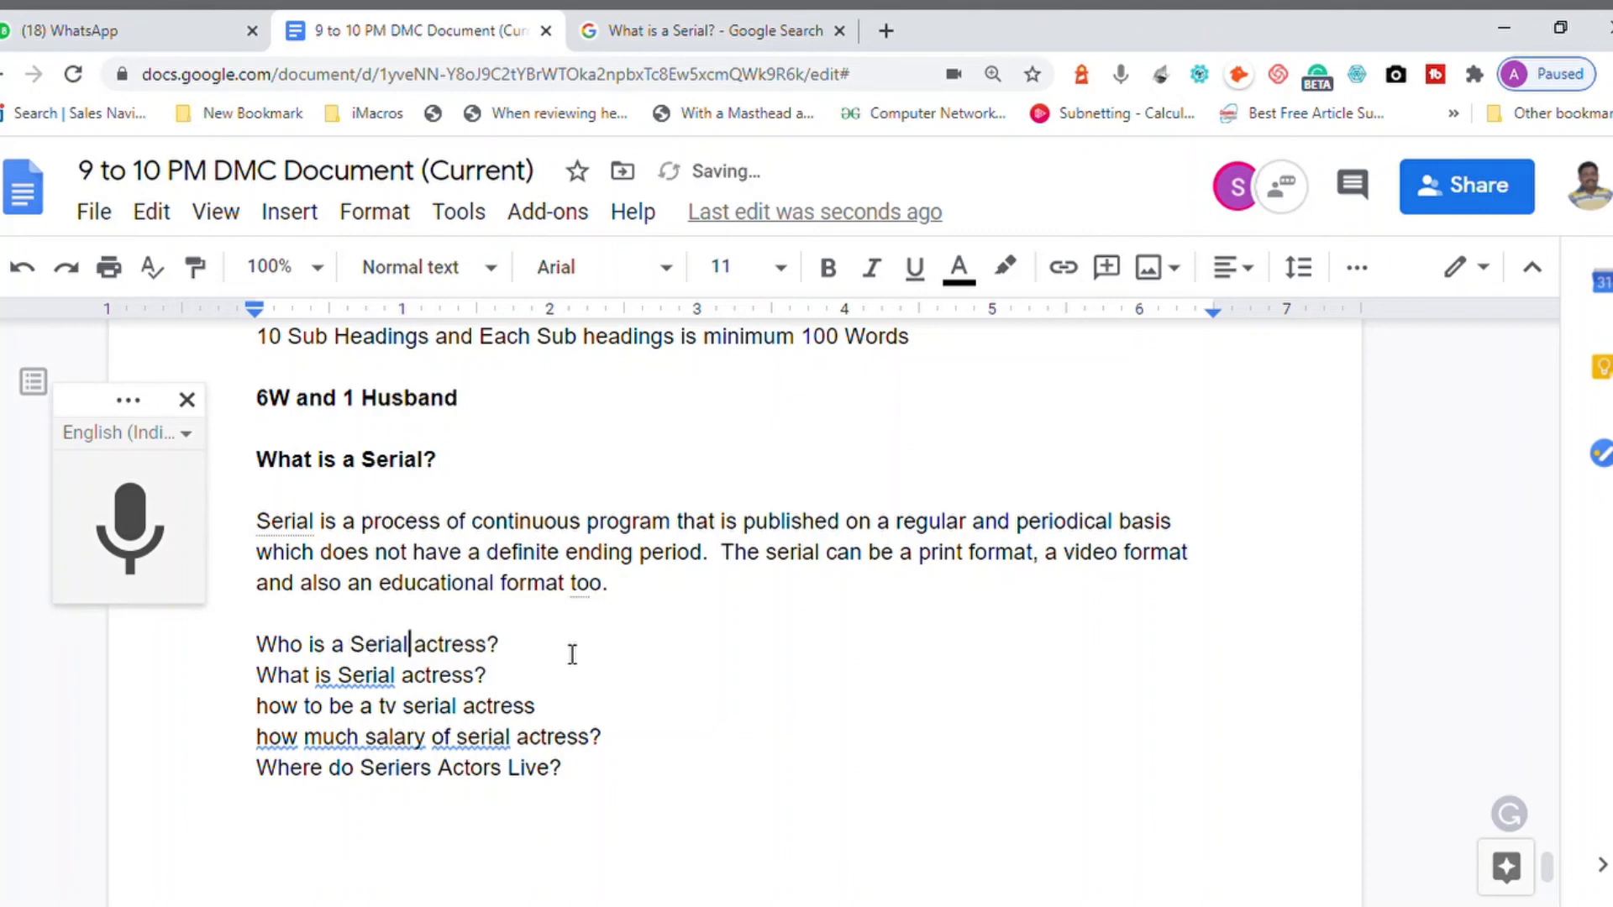
key("BackSpace")
type("A")
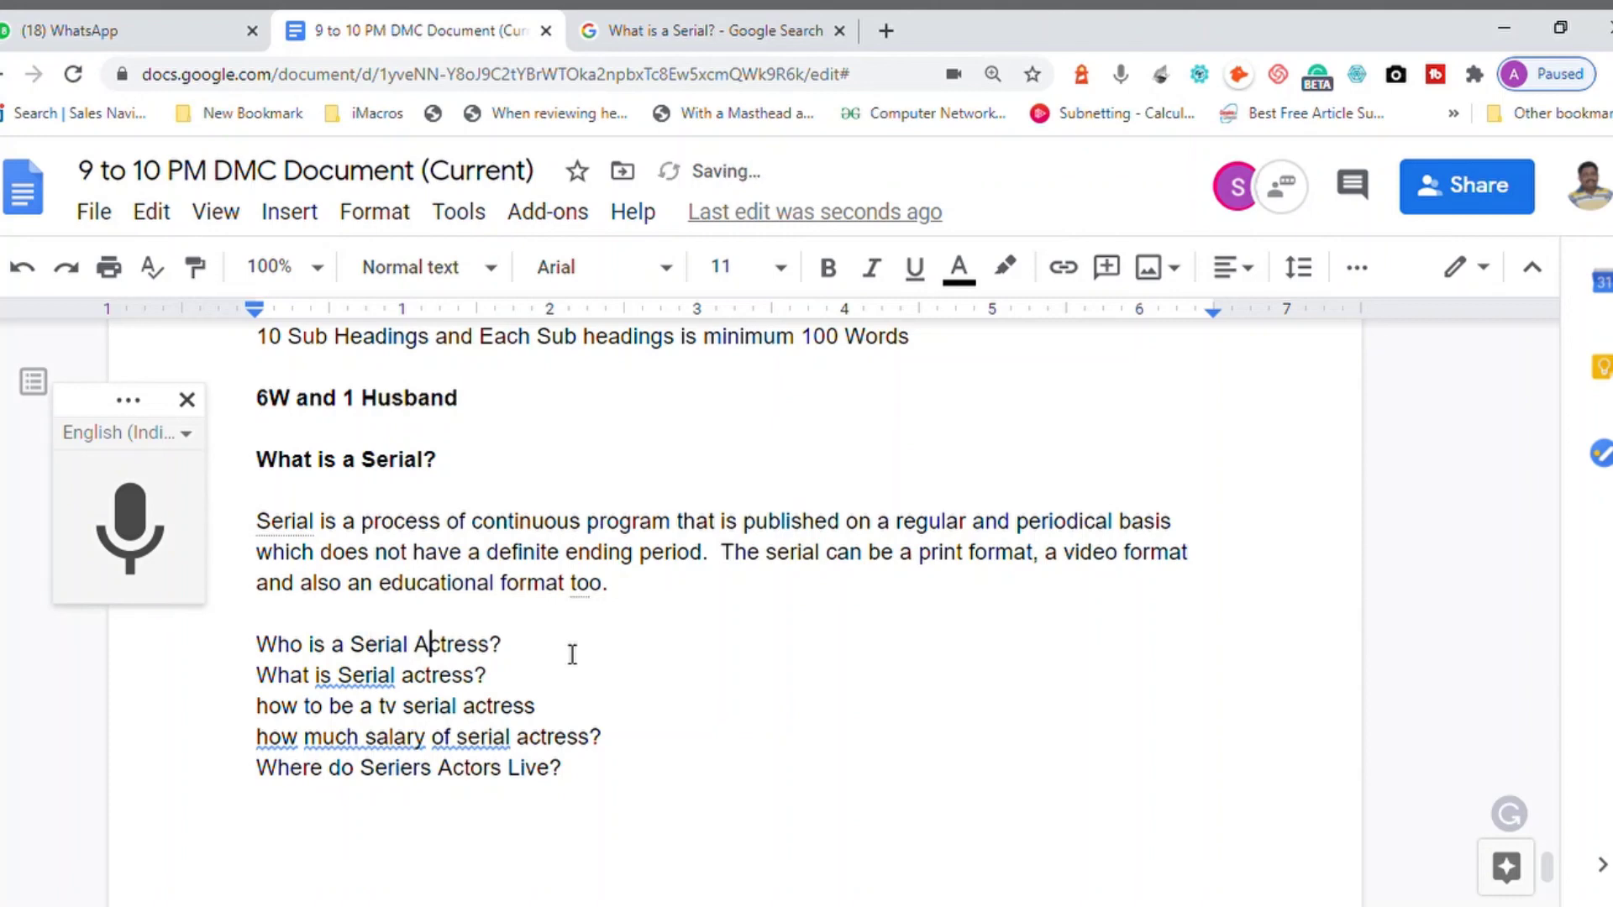
key("End")
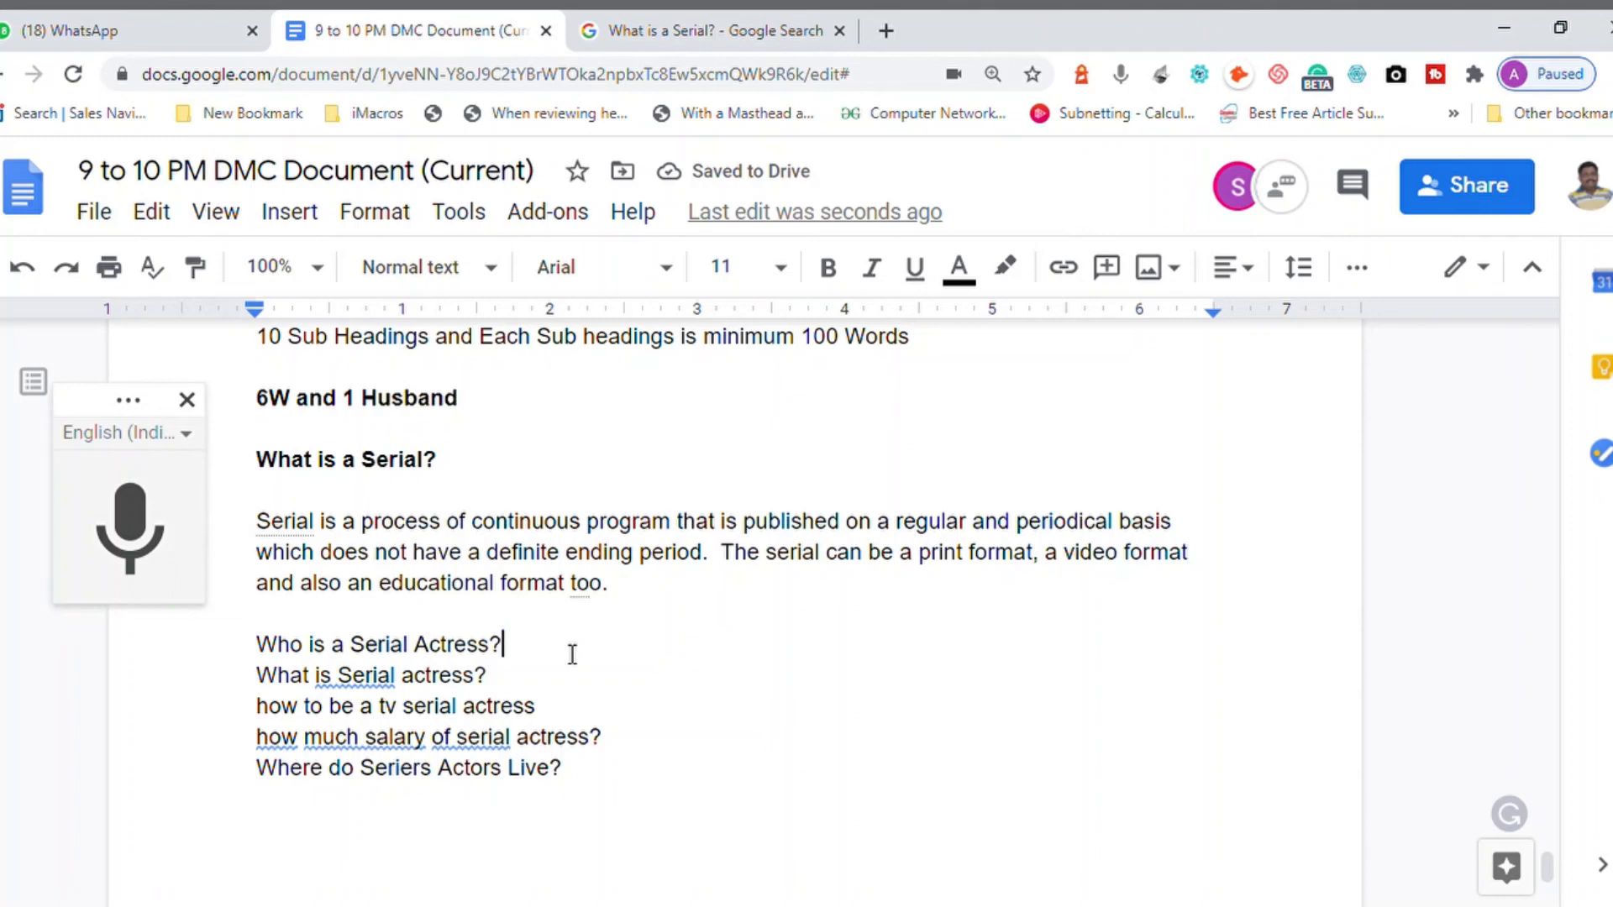
Insert four empty lines below "Who is a Serial Actress?" to make room for its answer
key("Return")
key("Return")
key("Return")
key("Up")
key("Up")
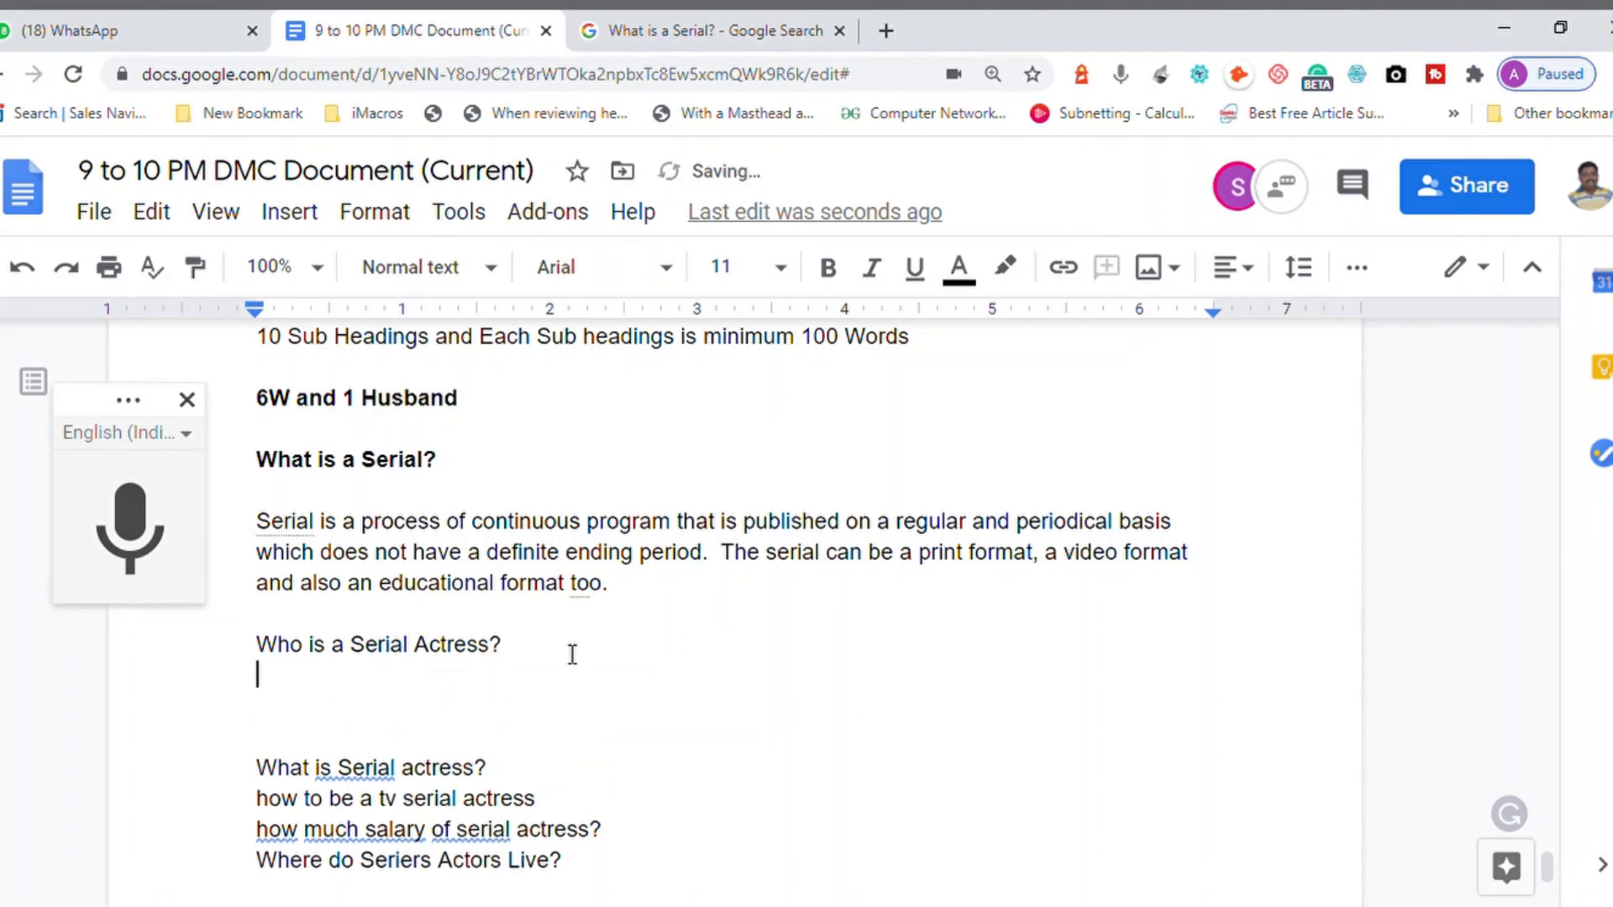
key("Return")
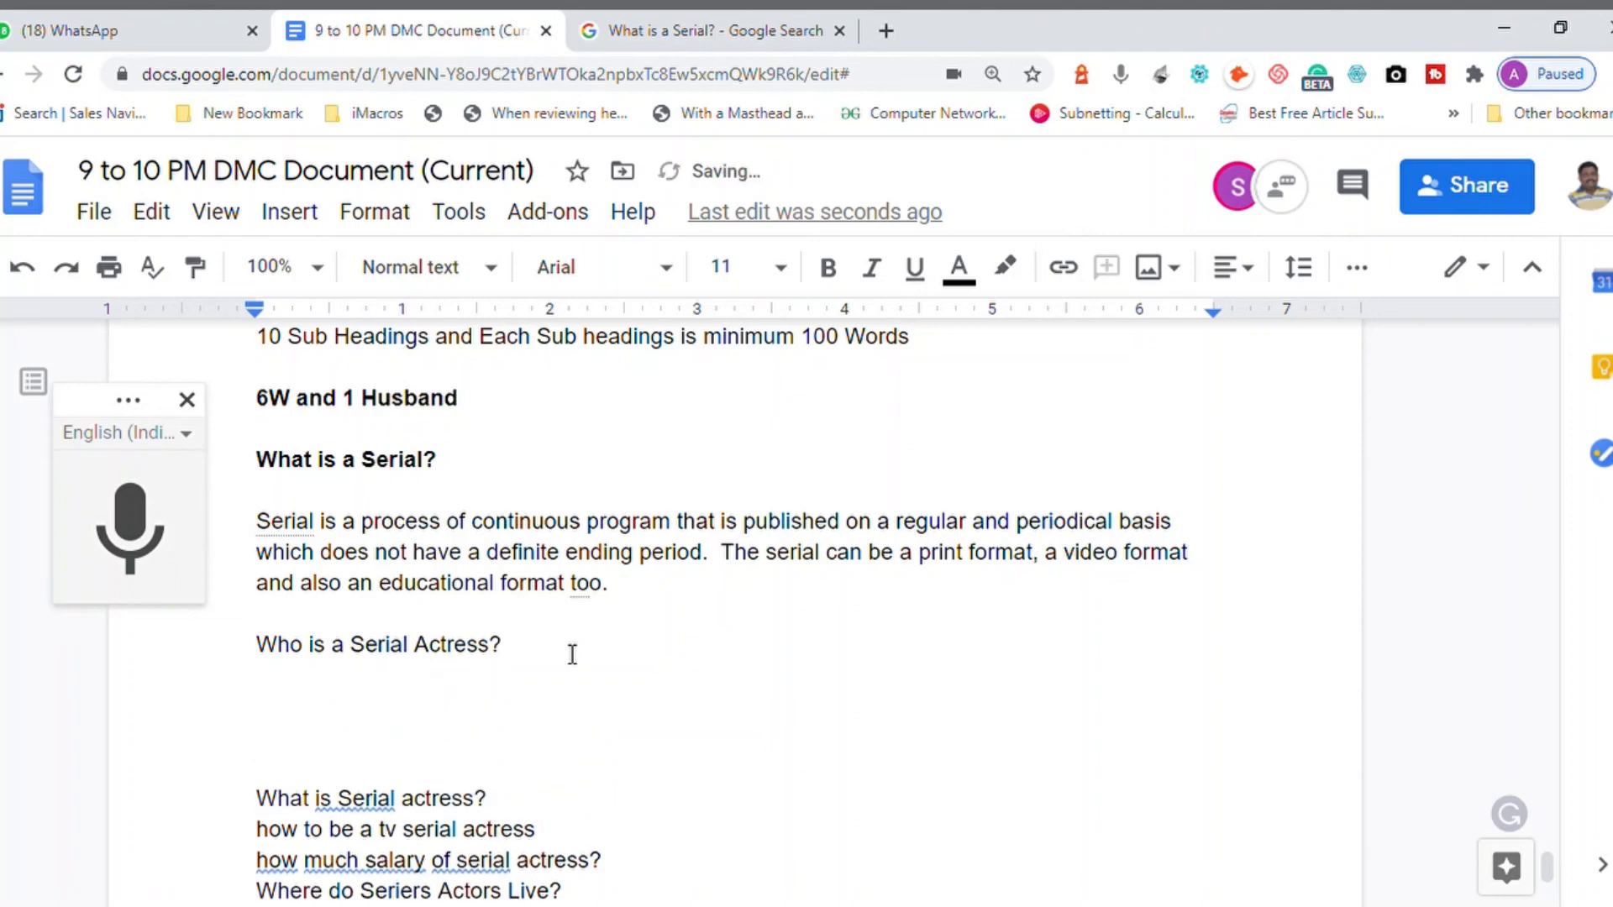
Make the sub-heading "Who is a Serial Actress?" bold and add one more empty line below it
key("Up")
key("Up")
key("shift+End")
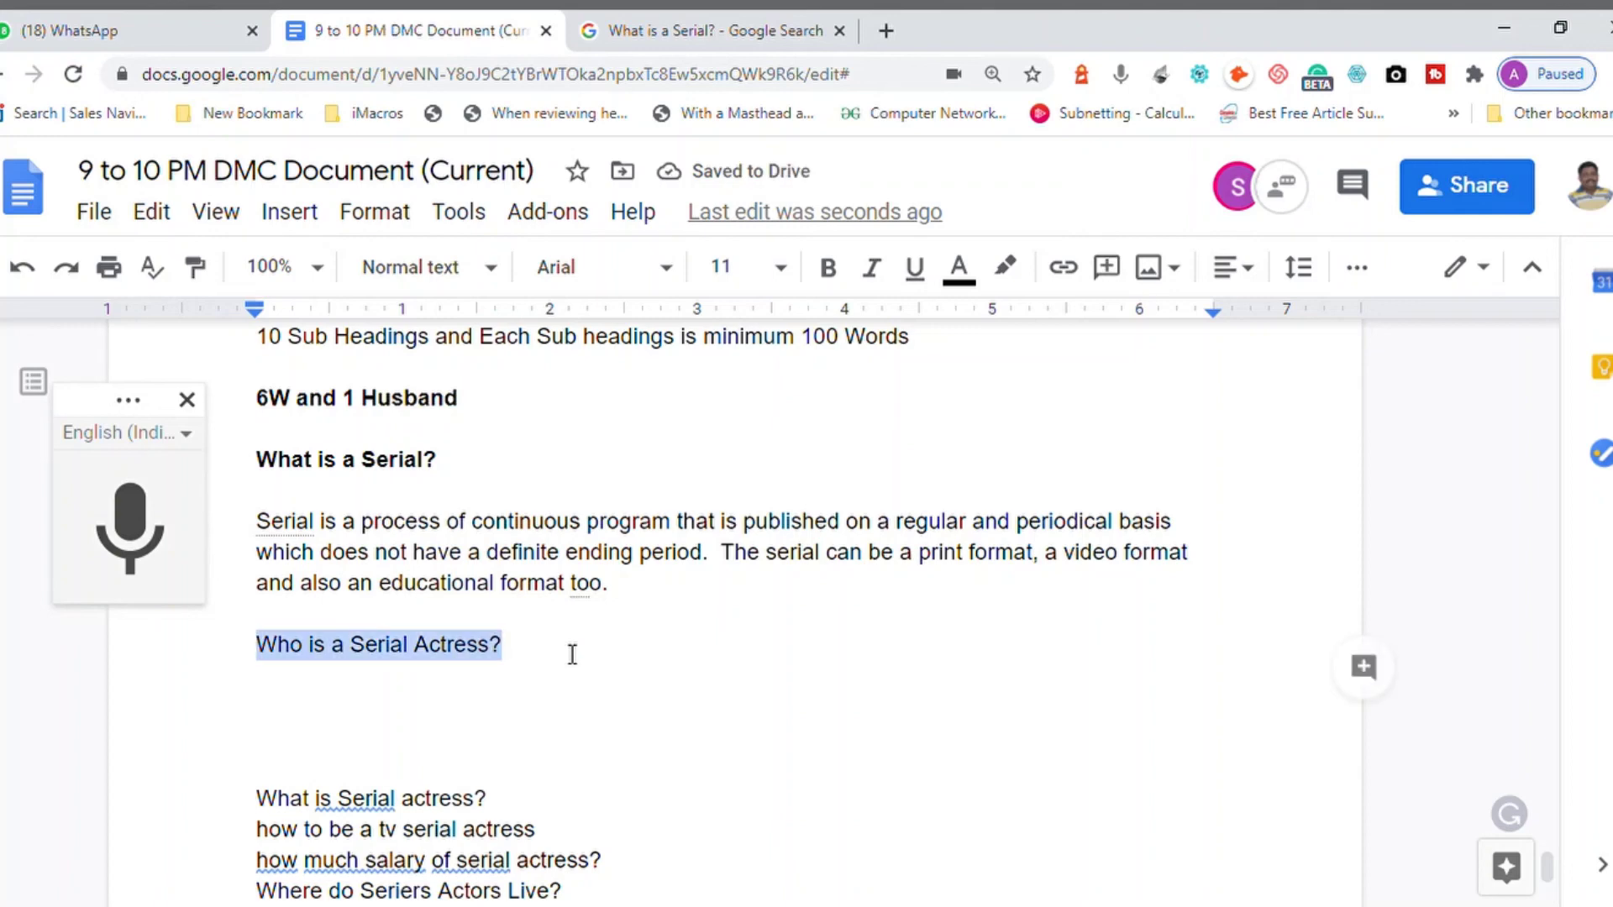
key("ctrl+b")
key("End")
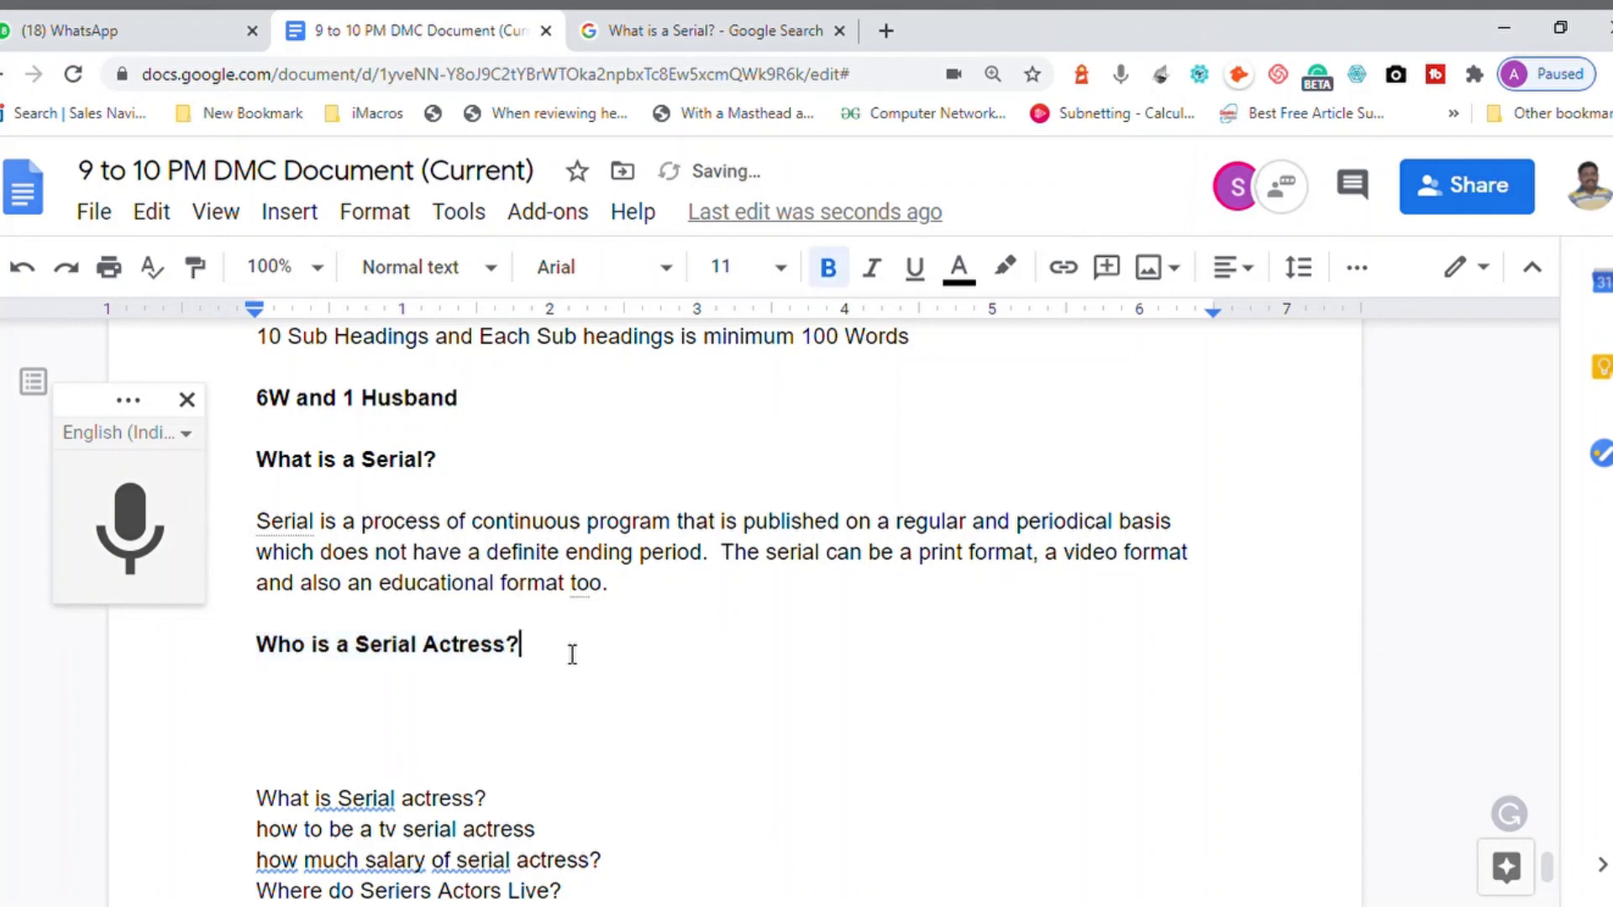
key("Down")
key("Return")
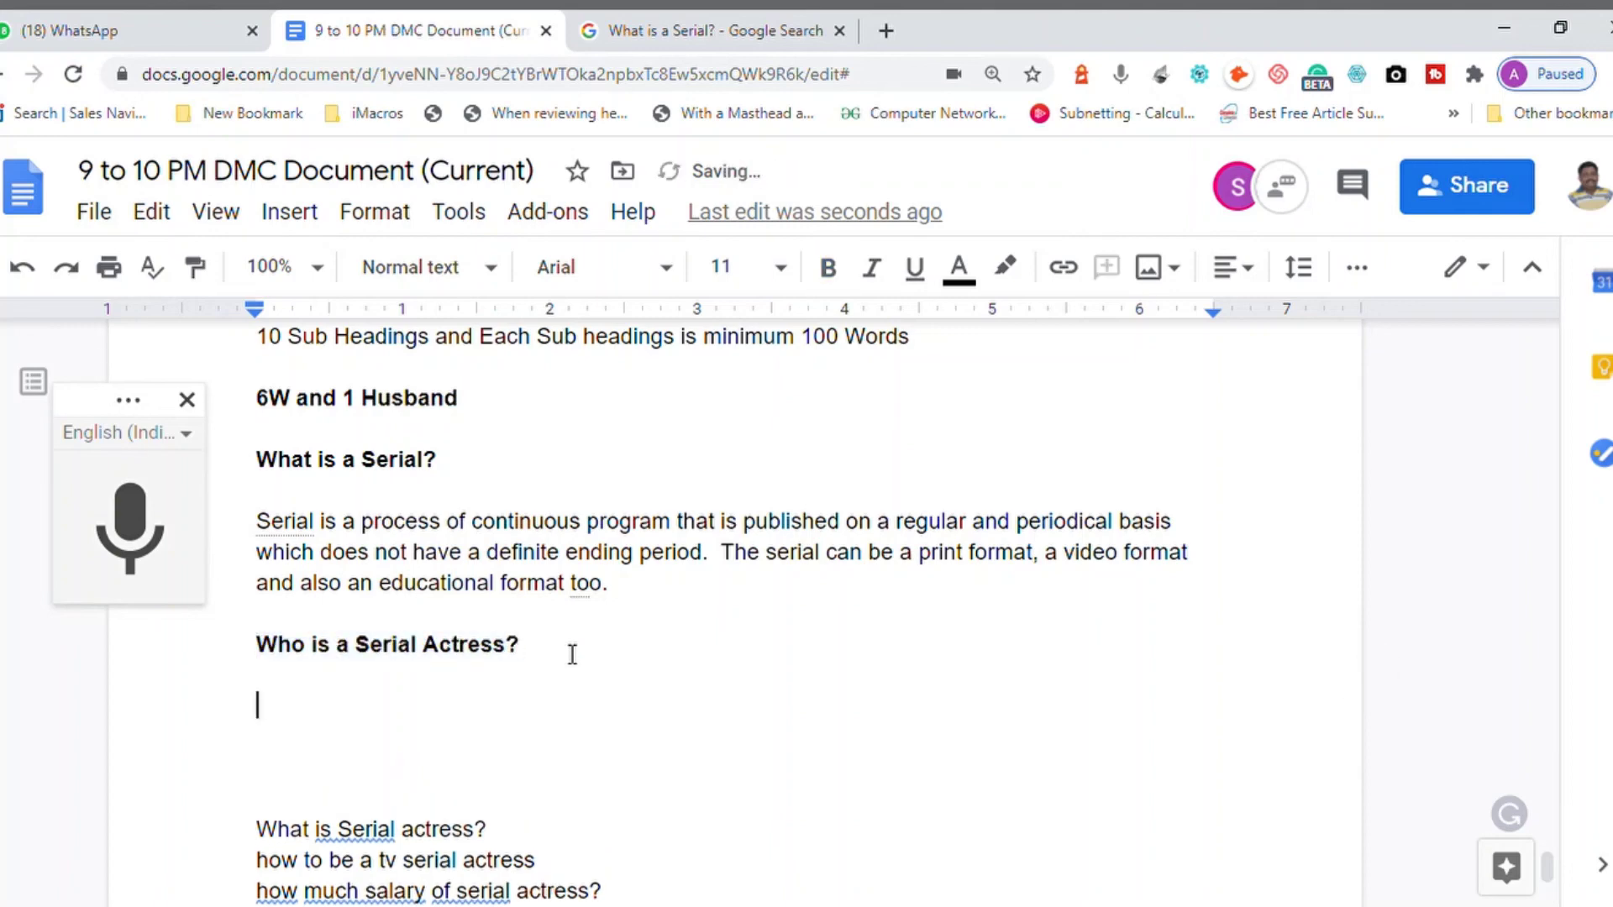
Copy the sub-heading "Who is a Serial Actress?" and search Google for it in the existing search tab
key("Up")
key("Up")
key("Down")
key("shift+End")
key("ctrl+c")
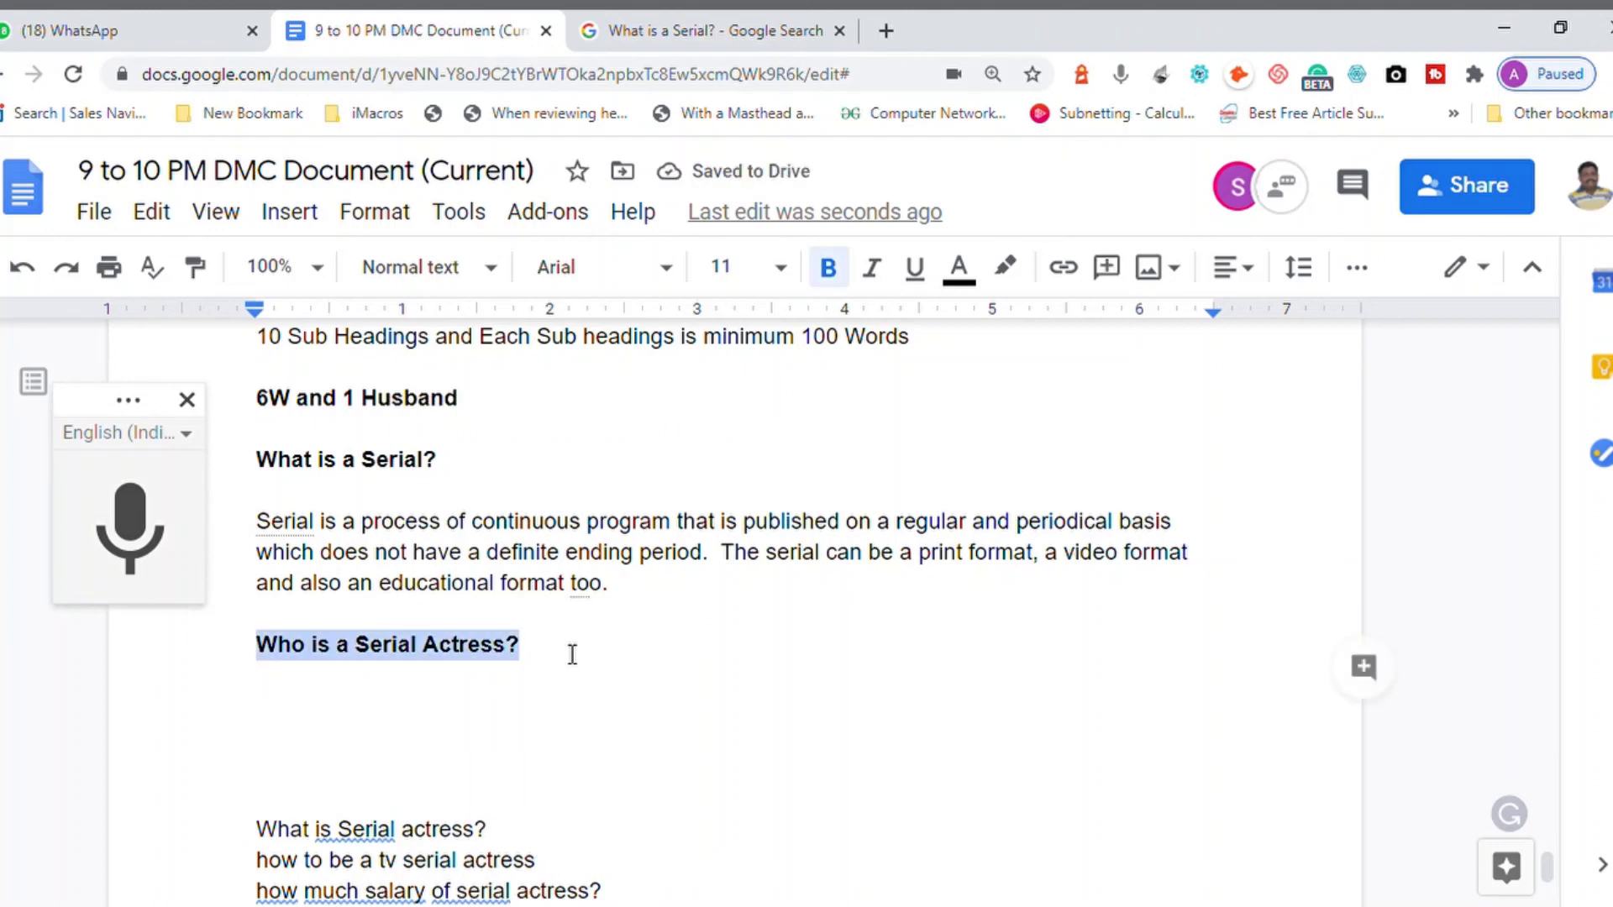
left_click(745, 30)
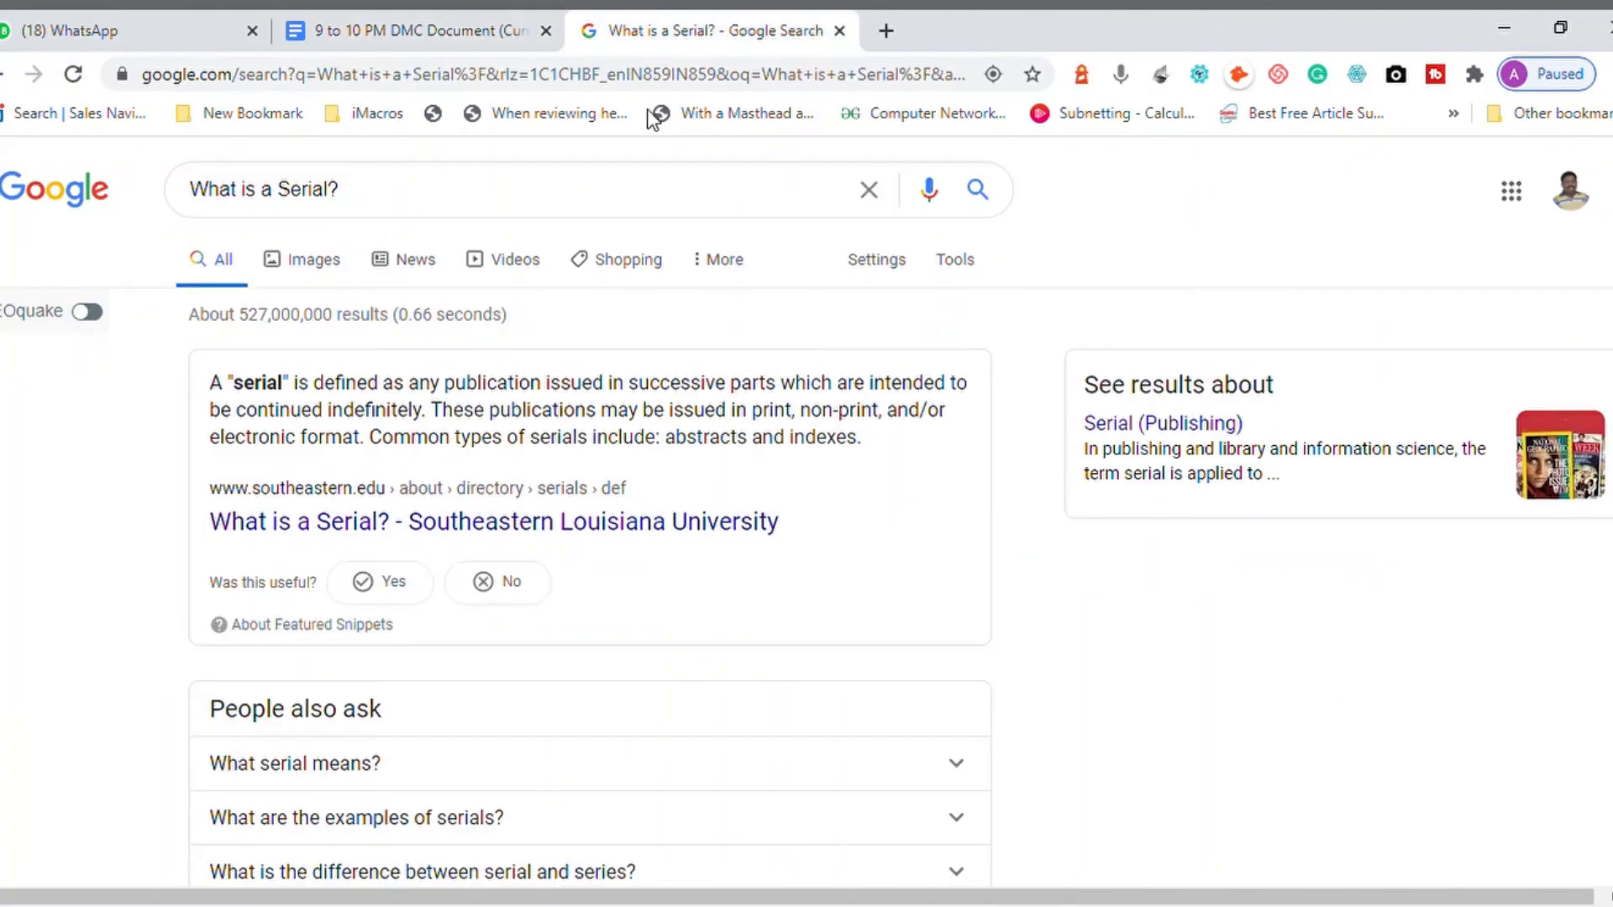
left_click(625, 83)
key("ctrl+v")
key("Return")
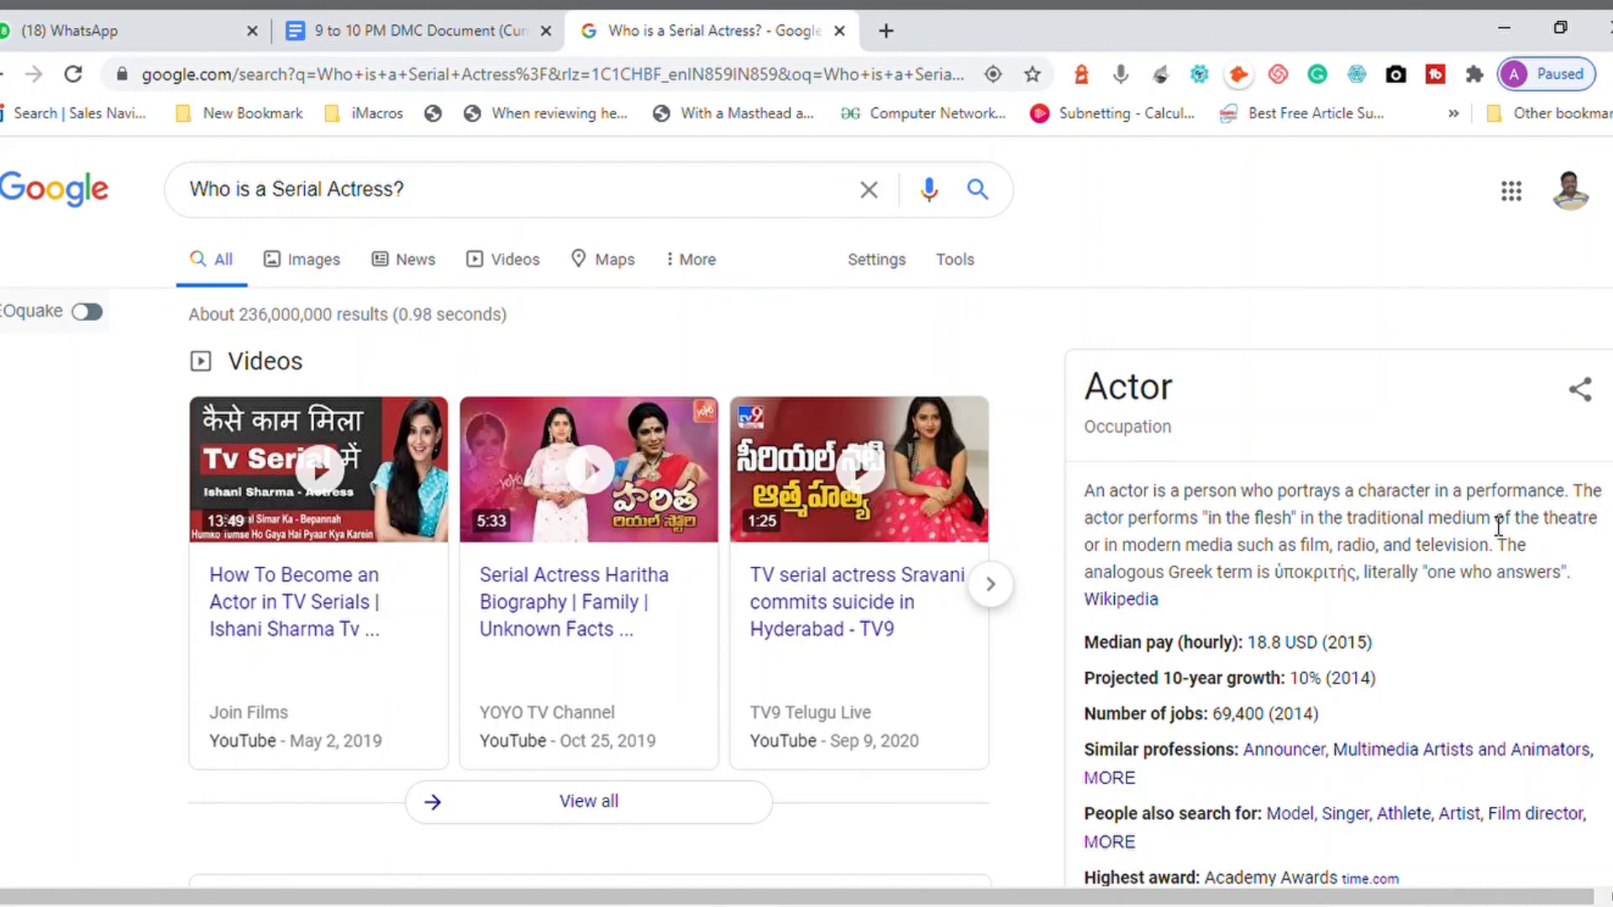
Look through the search results and read the description of the Actor occupation
scroll(806, 517, "down", 5)
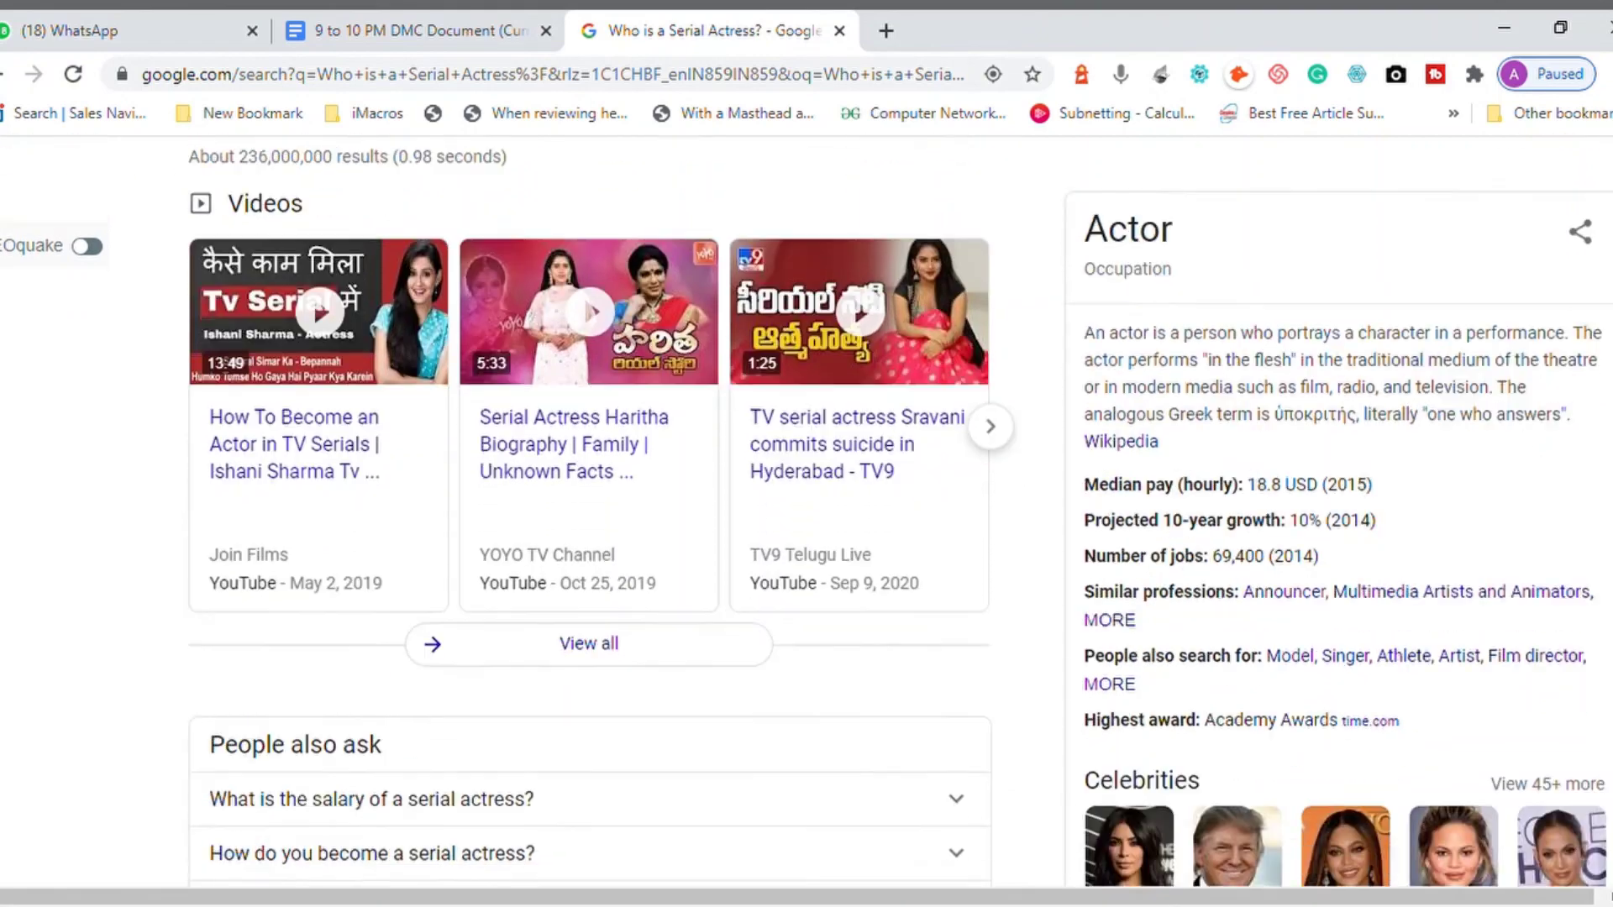
scroll(588, 517, "down", 3)
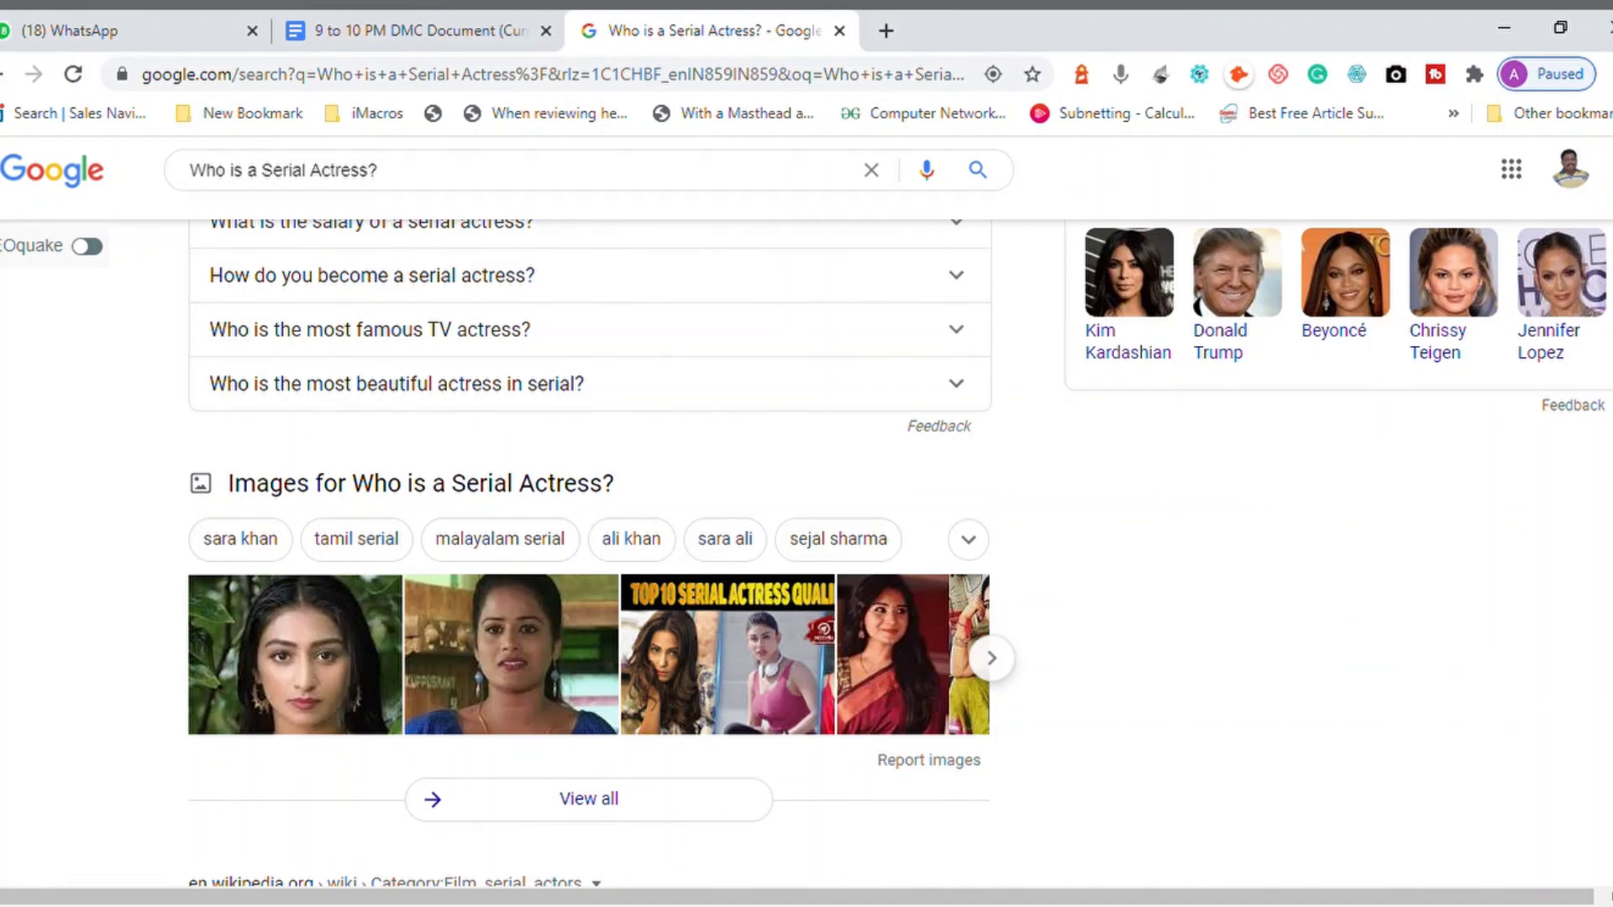
scroll(588, 517, "up", 3)
scroll(588, 517, "up", 6)
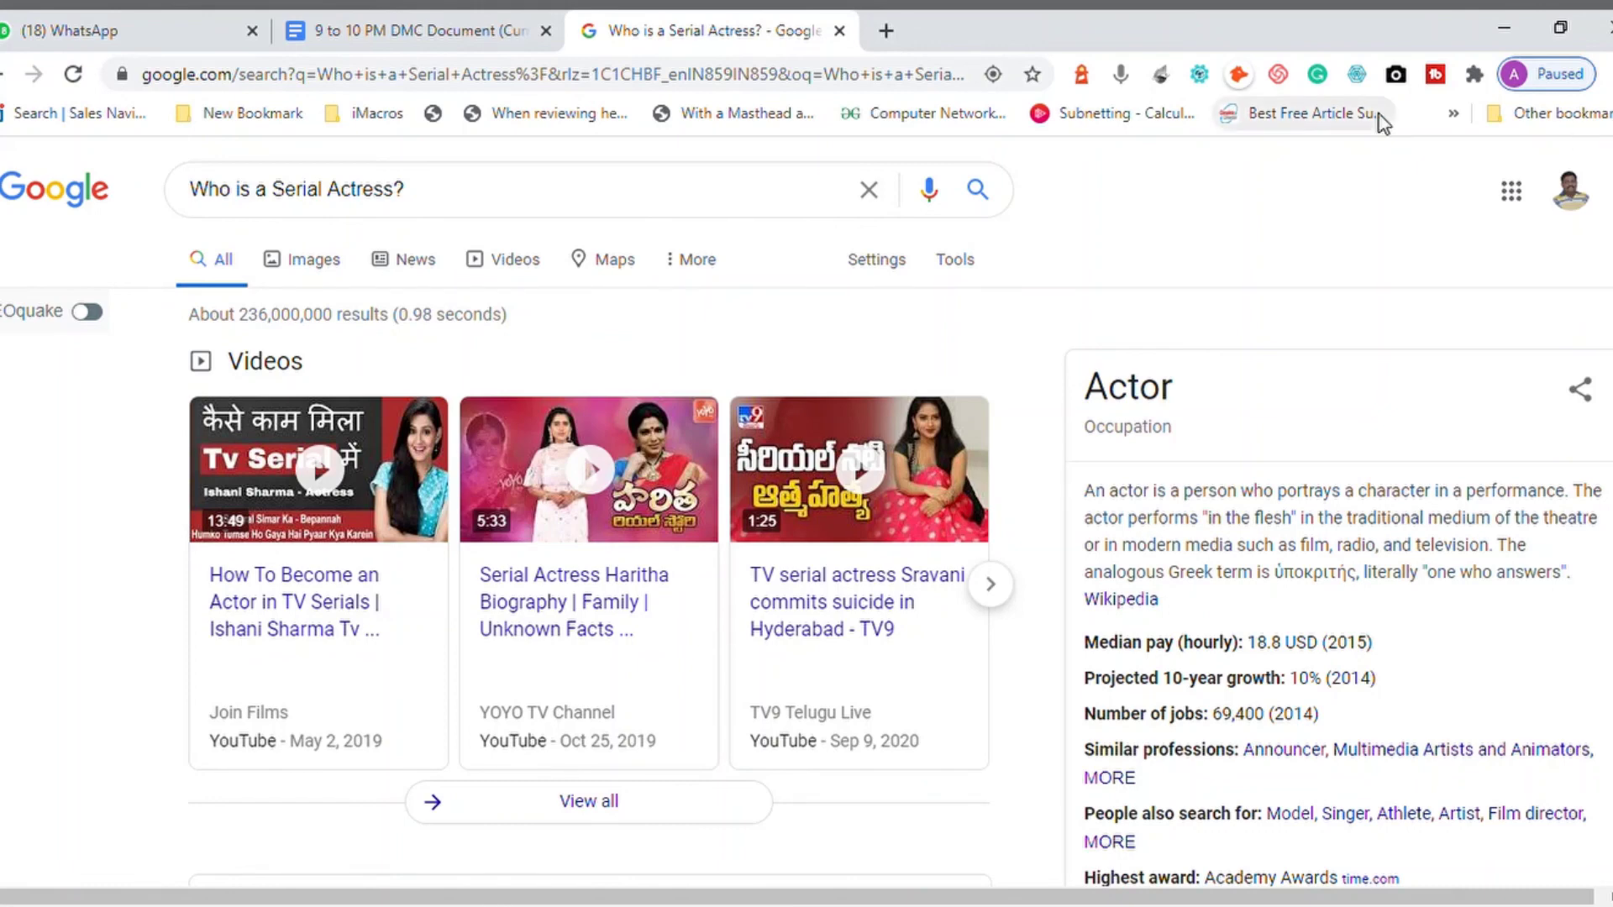
double_click(1135, 394)
left_click(1142, 508)
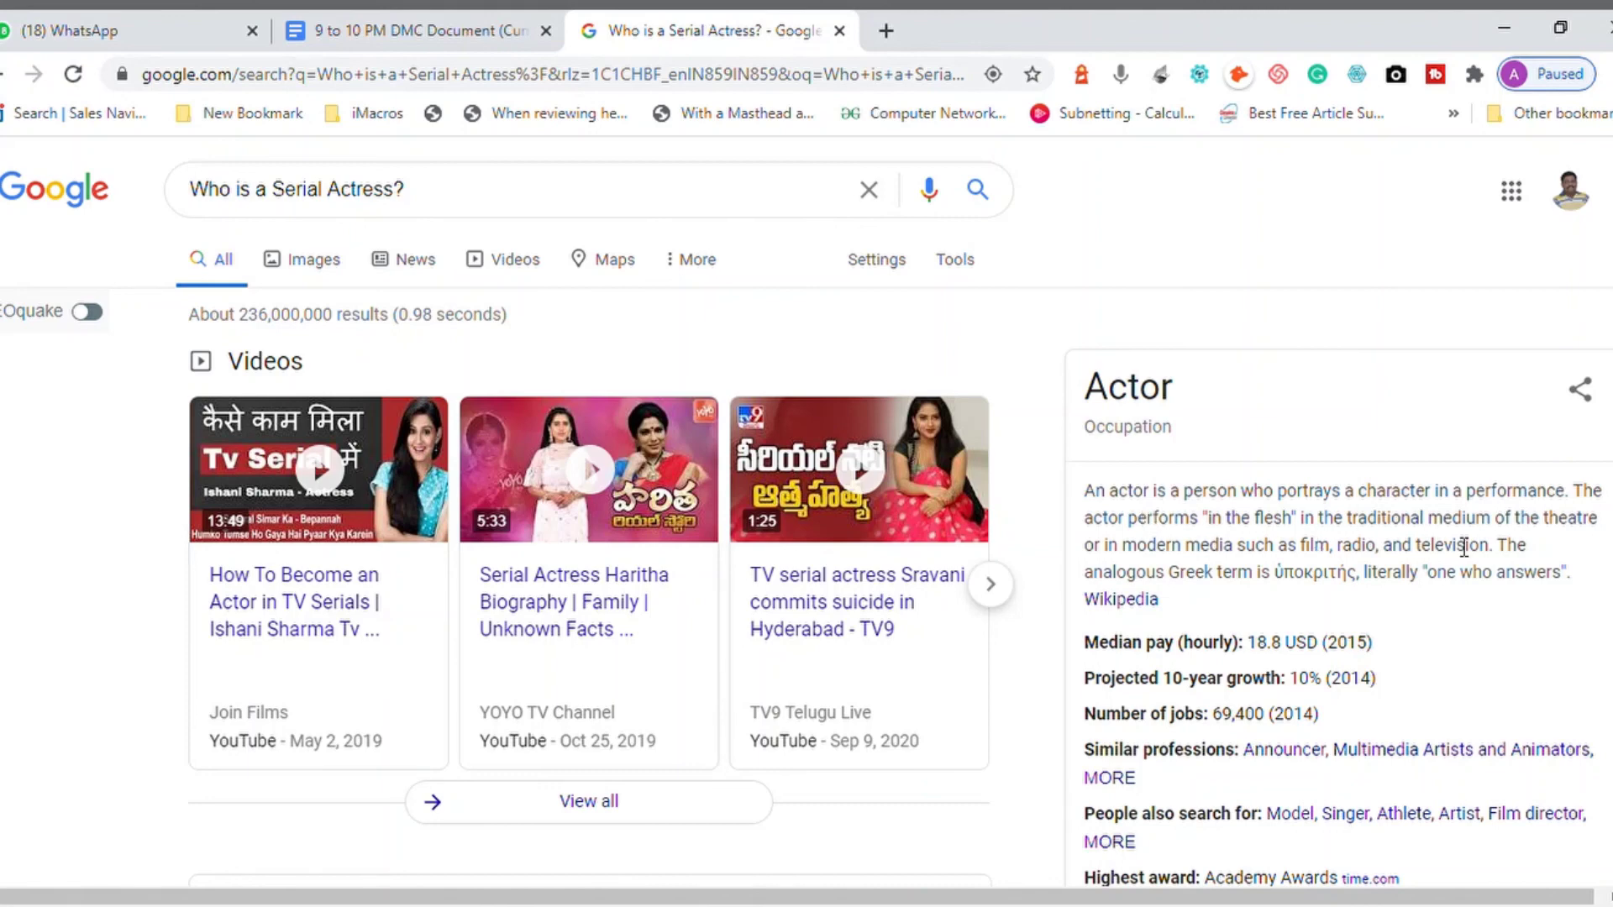
double_click(1317, 550)
triple_click(1319, 556)
left_click(1319, 556)
Back in the document, dictate an answer about a serial actress's profession and responsibility below "Who is a Serial Actress?", deleting the stray final word "dinner"
left_click(394, 32)
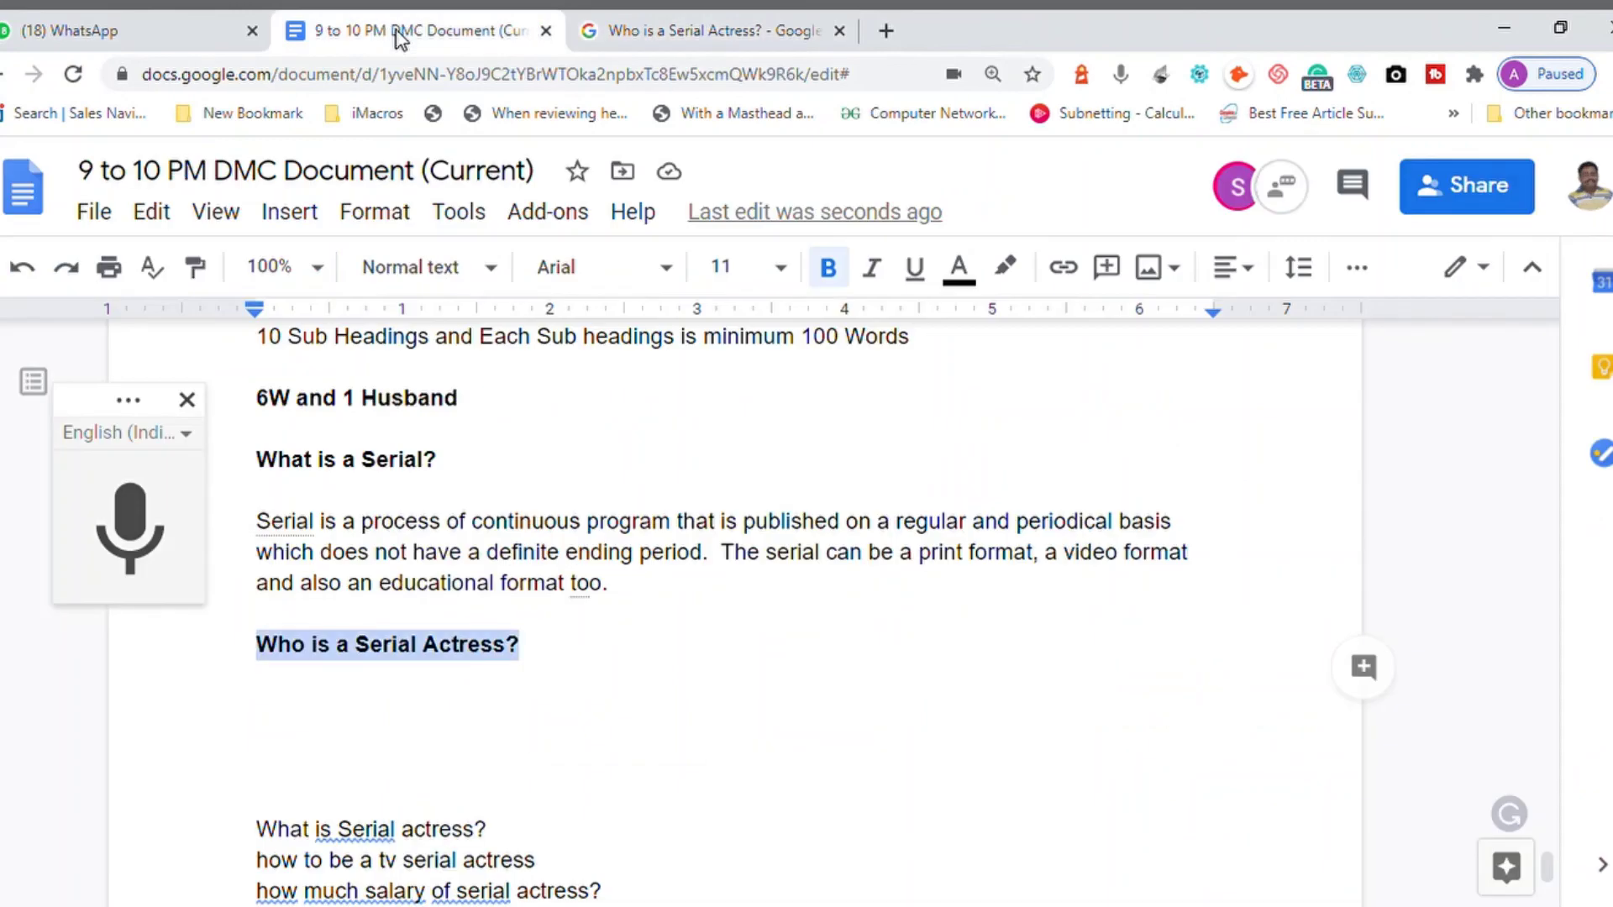
left_click(289, 730)
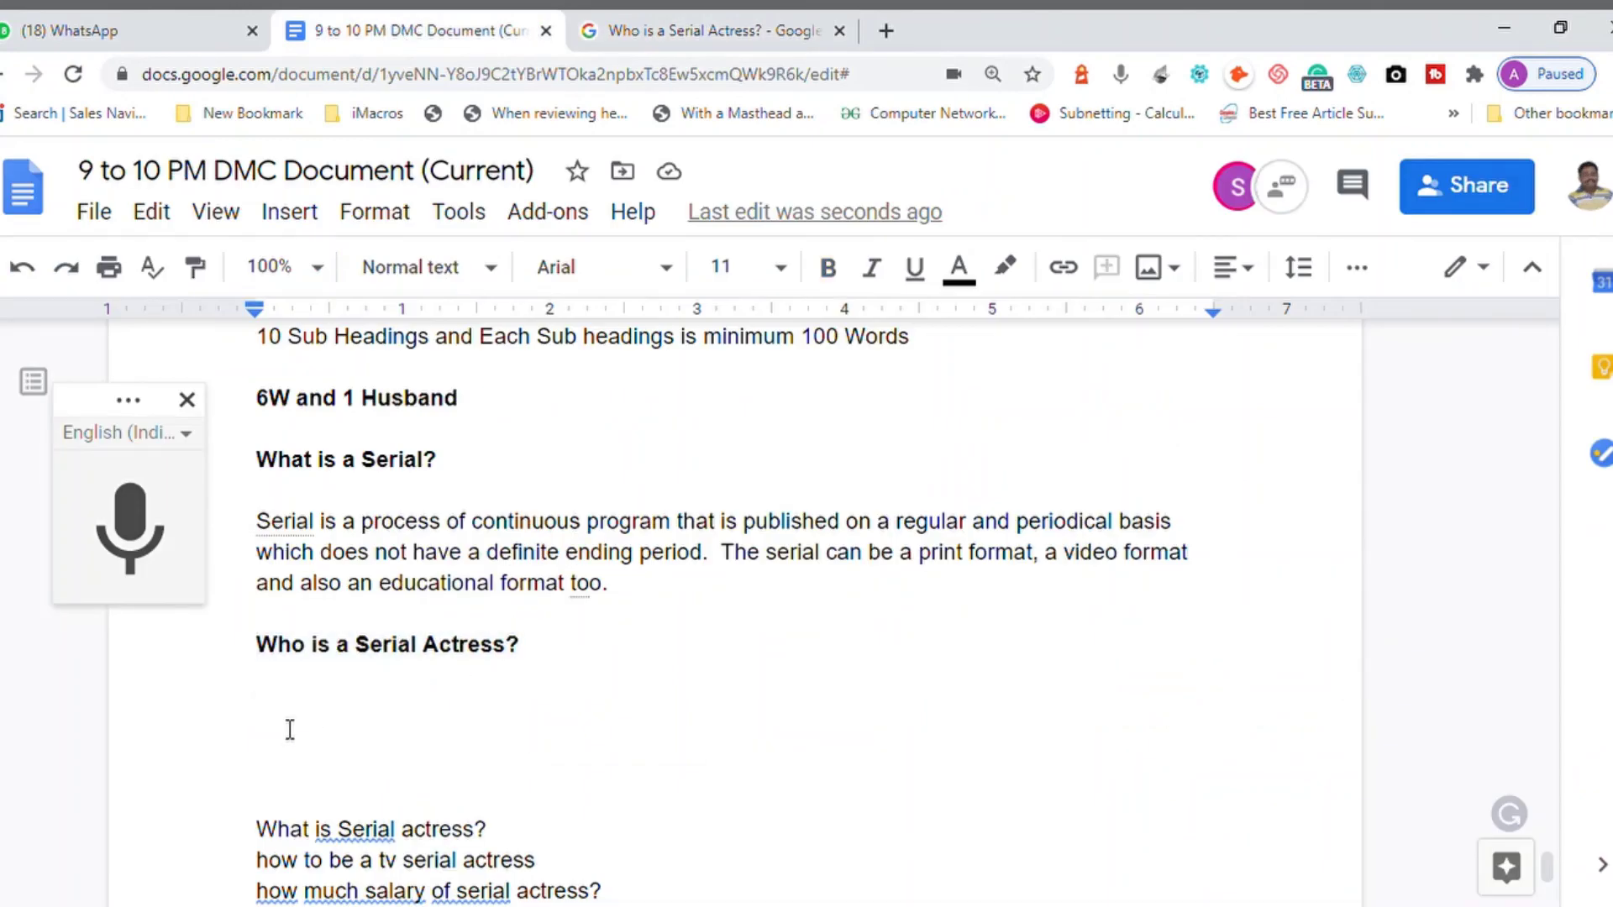
key("ctrl+shift+s")
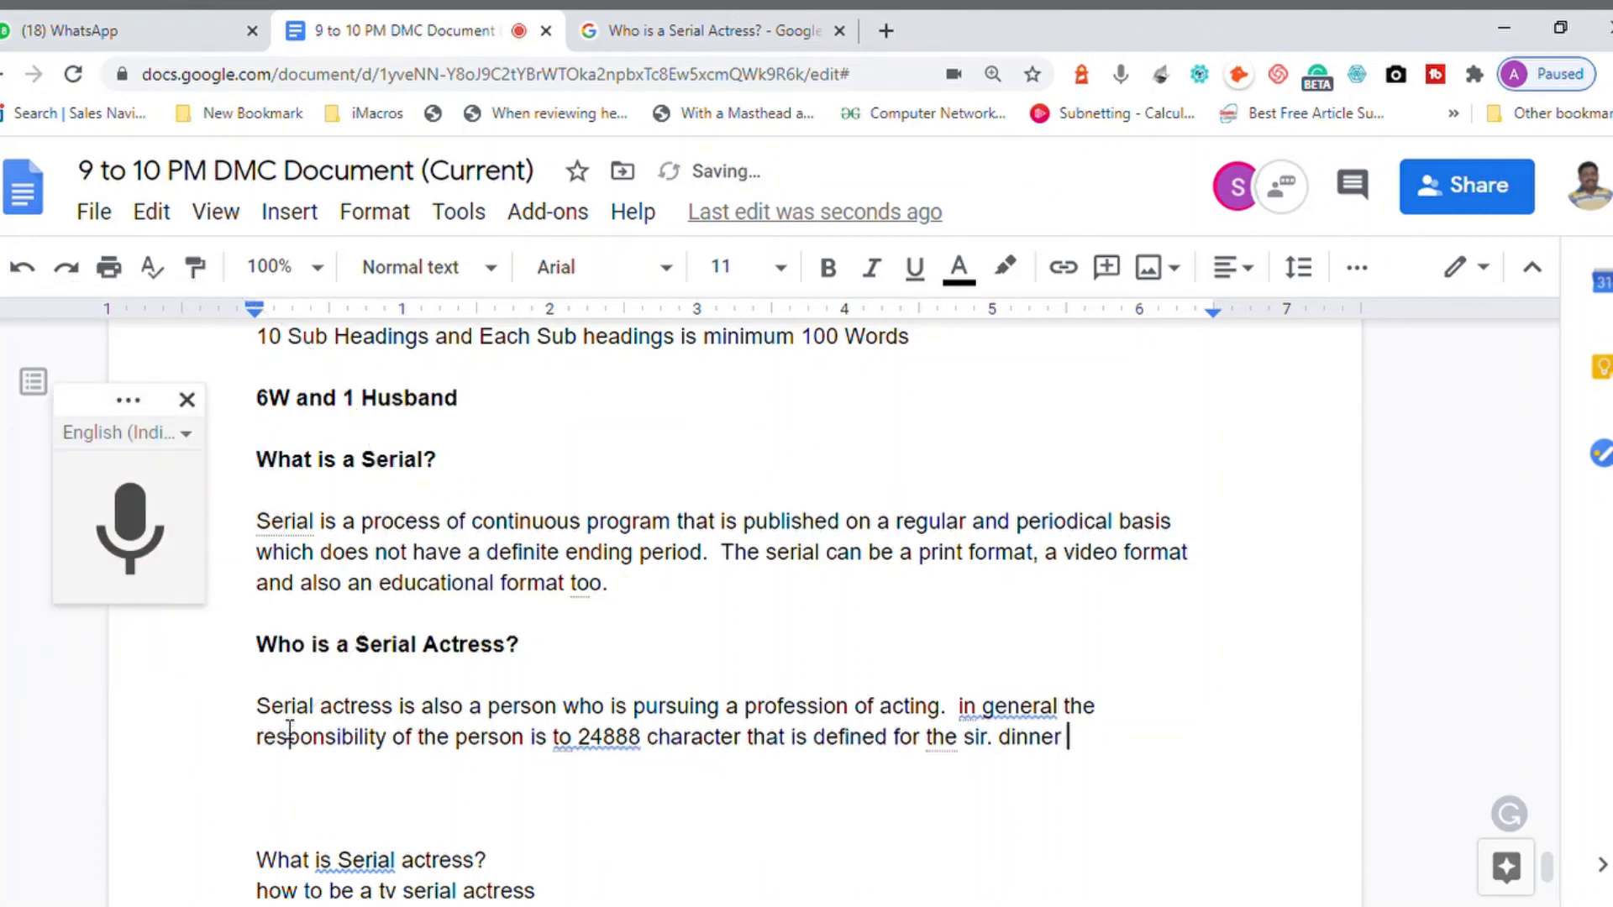
key("BackSpace")
key("BackSpace")
key("BackSpace")
key("BackSpace")
key("BackSpace")
key("BackSpace")
key("BackSpace")
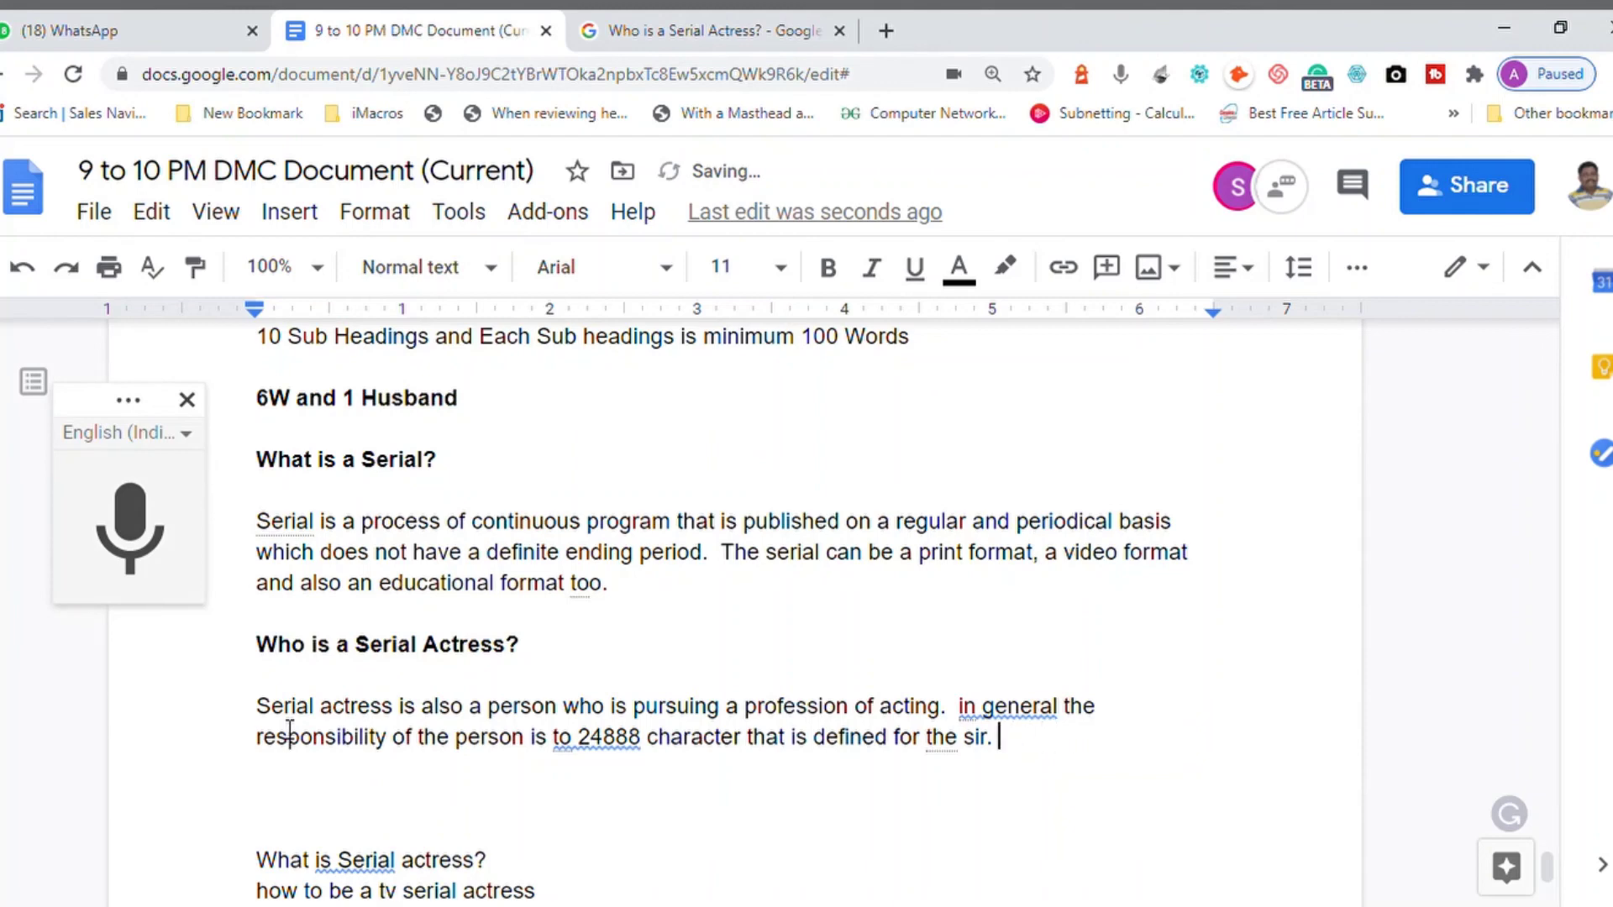
Accept the grammar suggestion "In general" at the start of the answer's second sentence
key("Up")
key("Left")
key("Left")
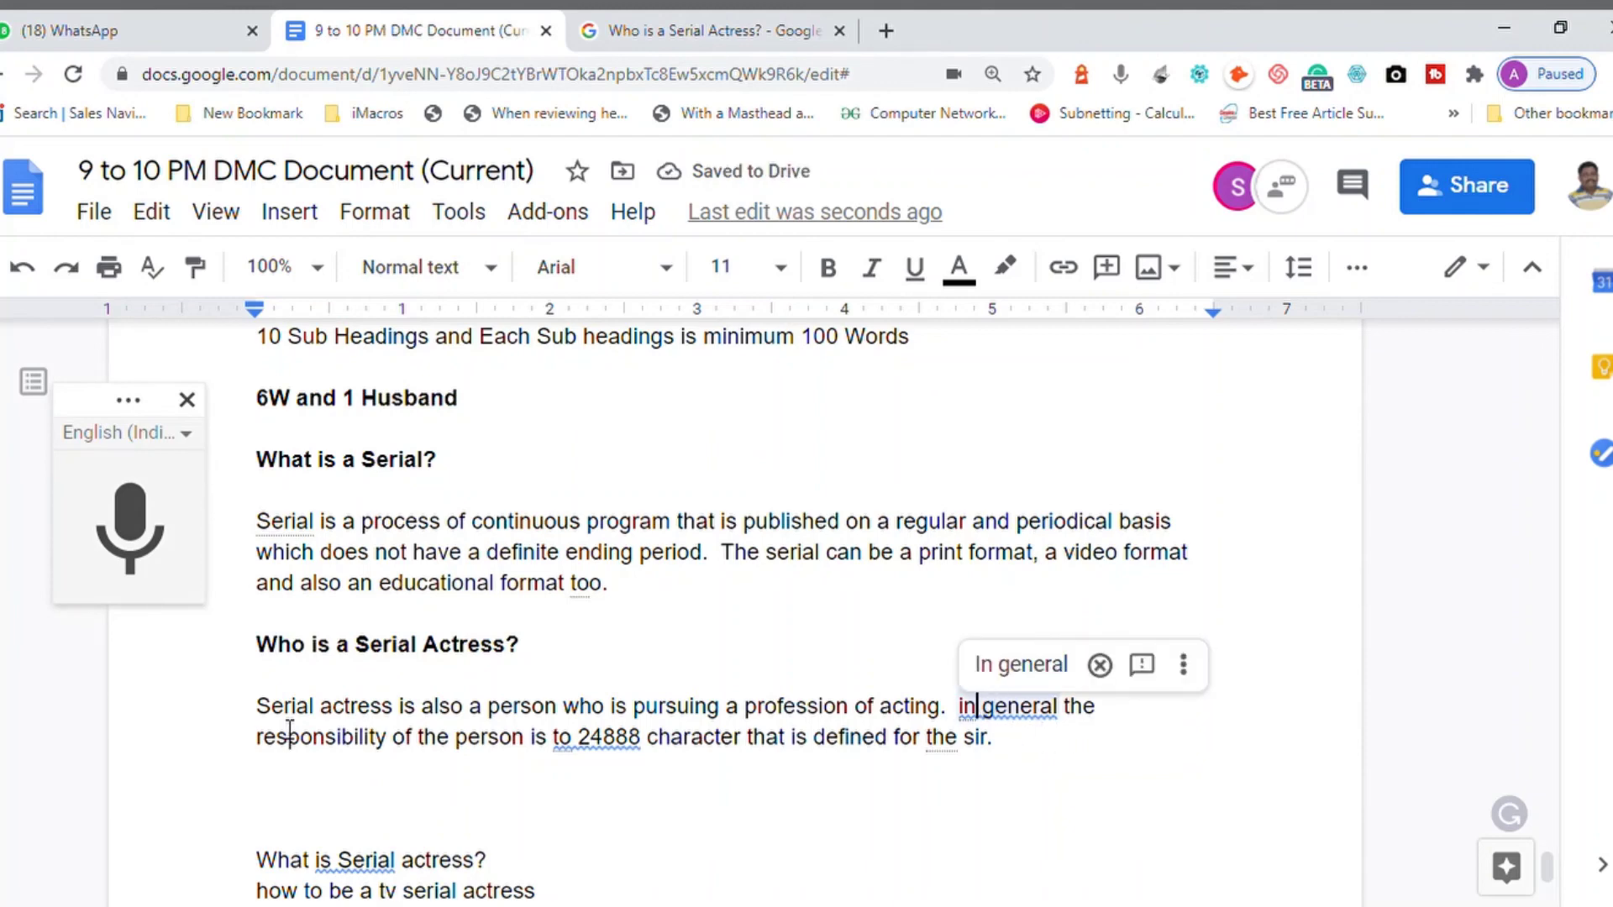
left_click(1008, 672)
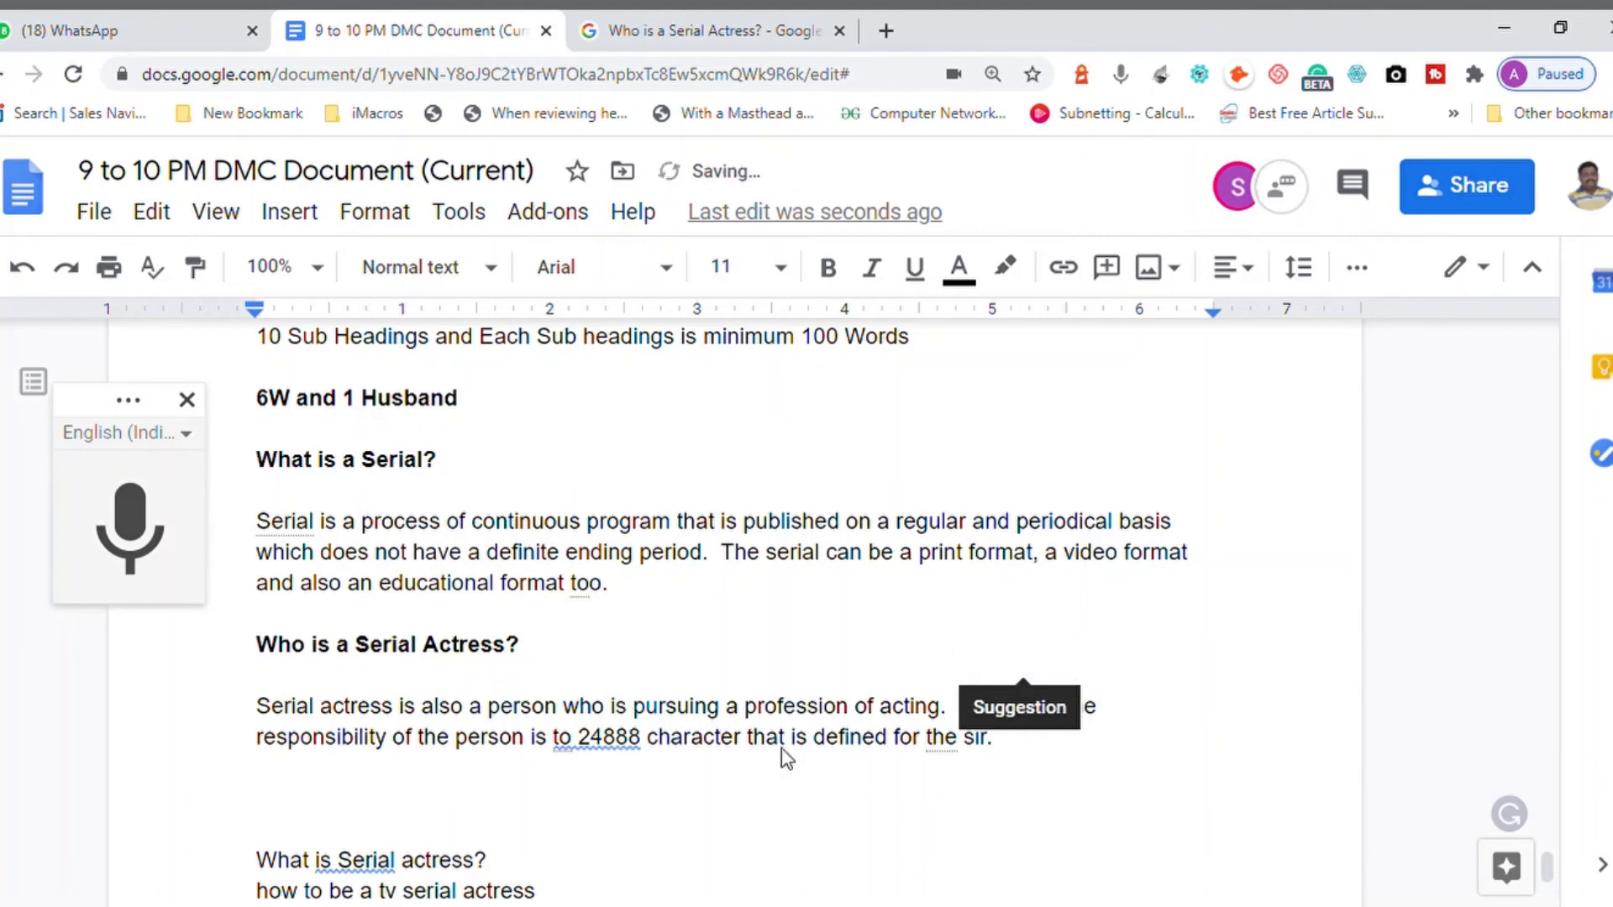
Replace the misheard "24888" in the answer's second line with "portray the"
double_click(600, 747)
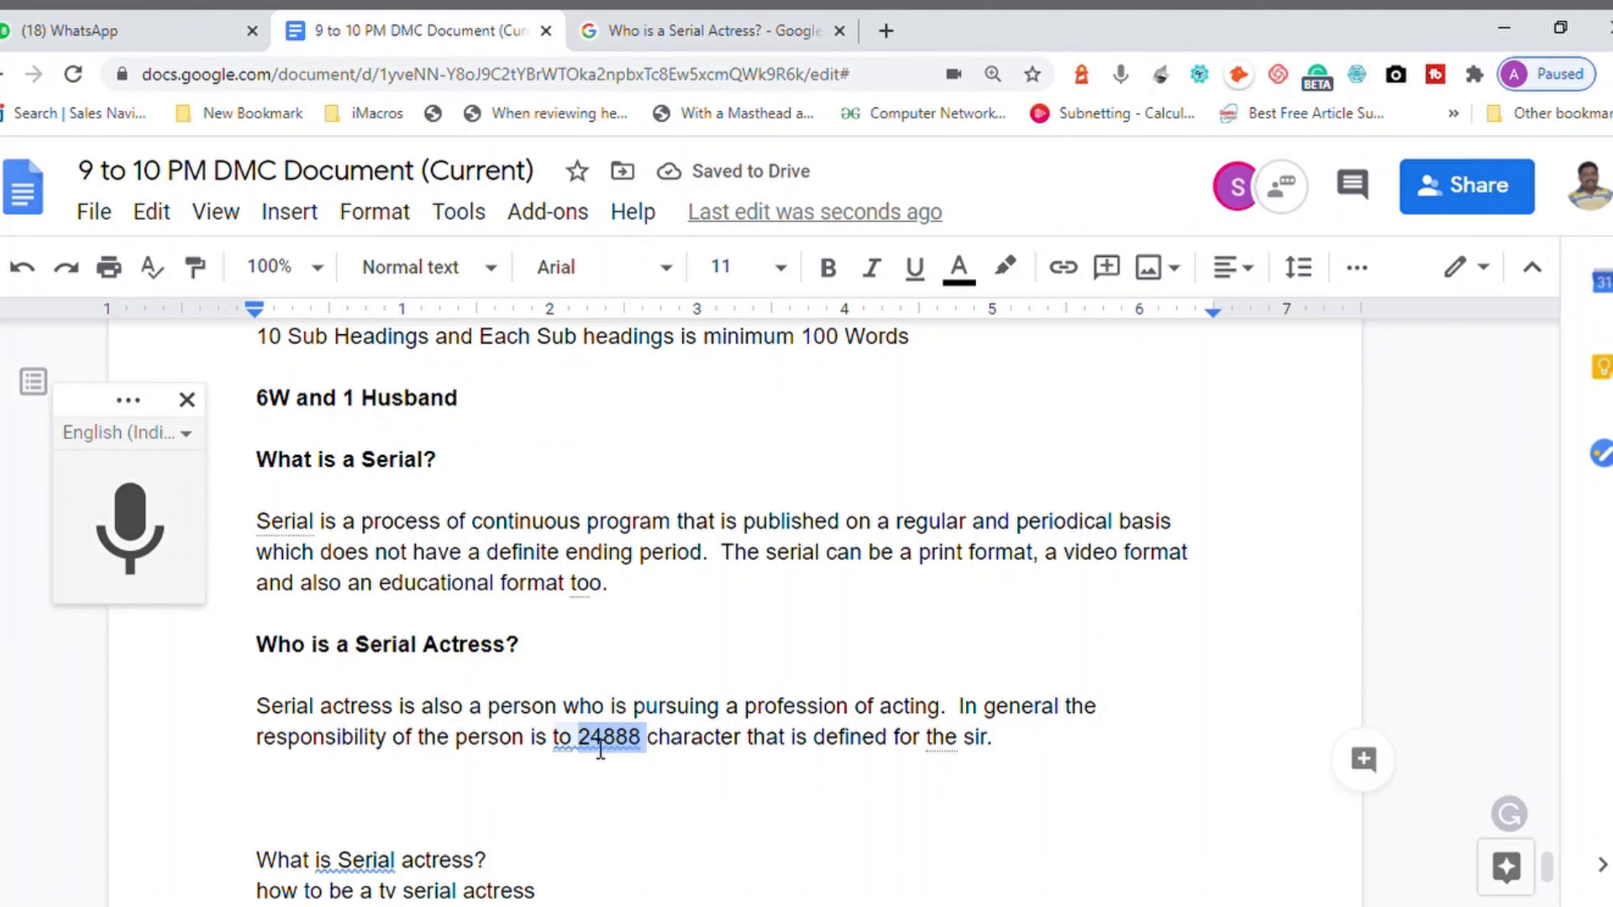
type("portar")
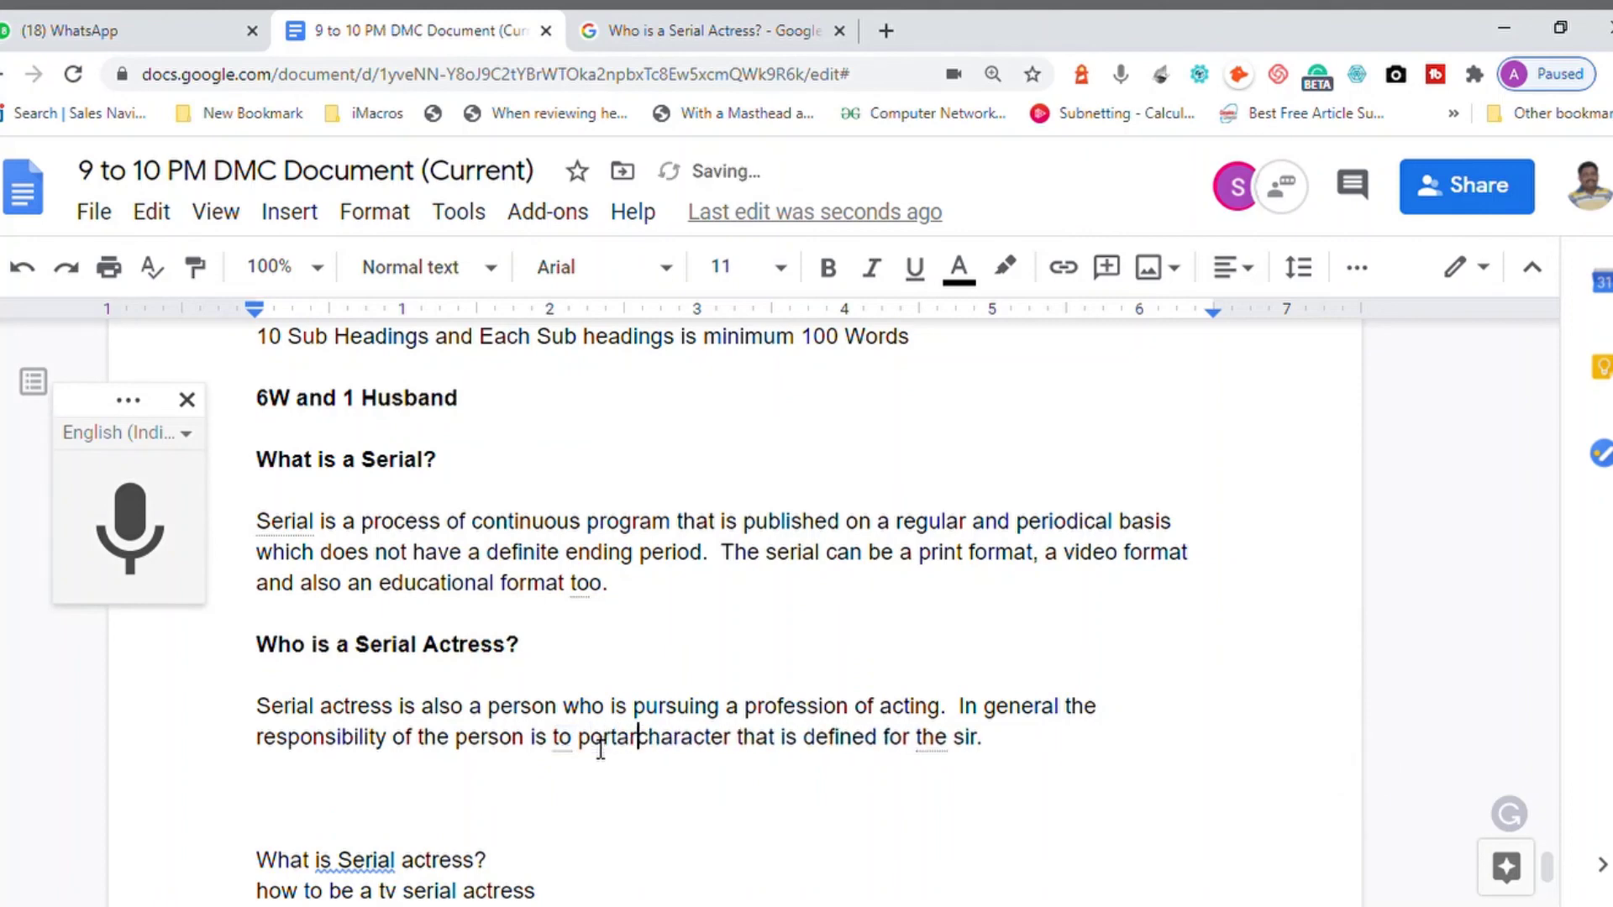
key("BackSpace")
key("BackSpace")
type("ray the")
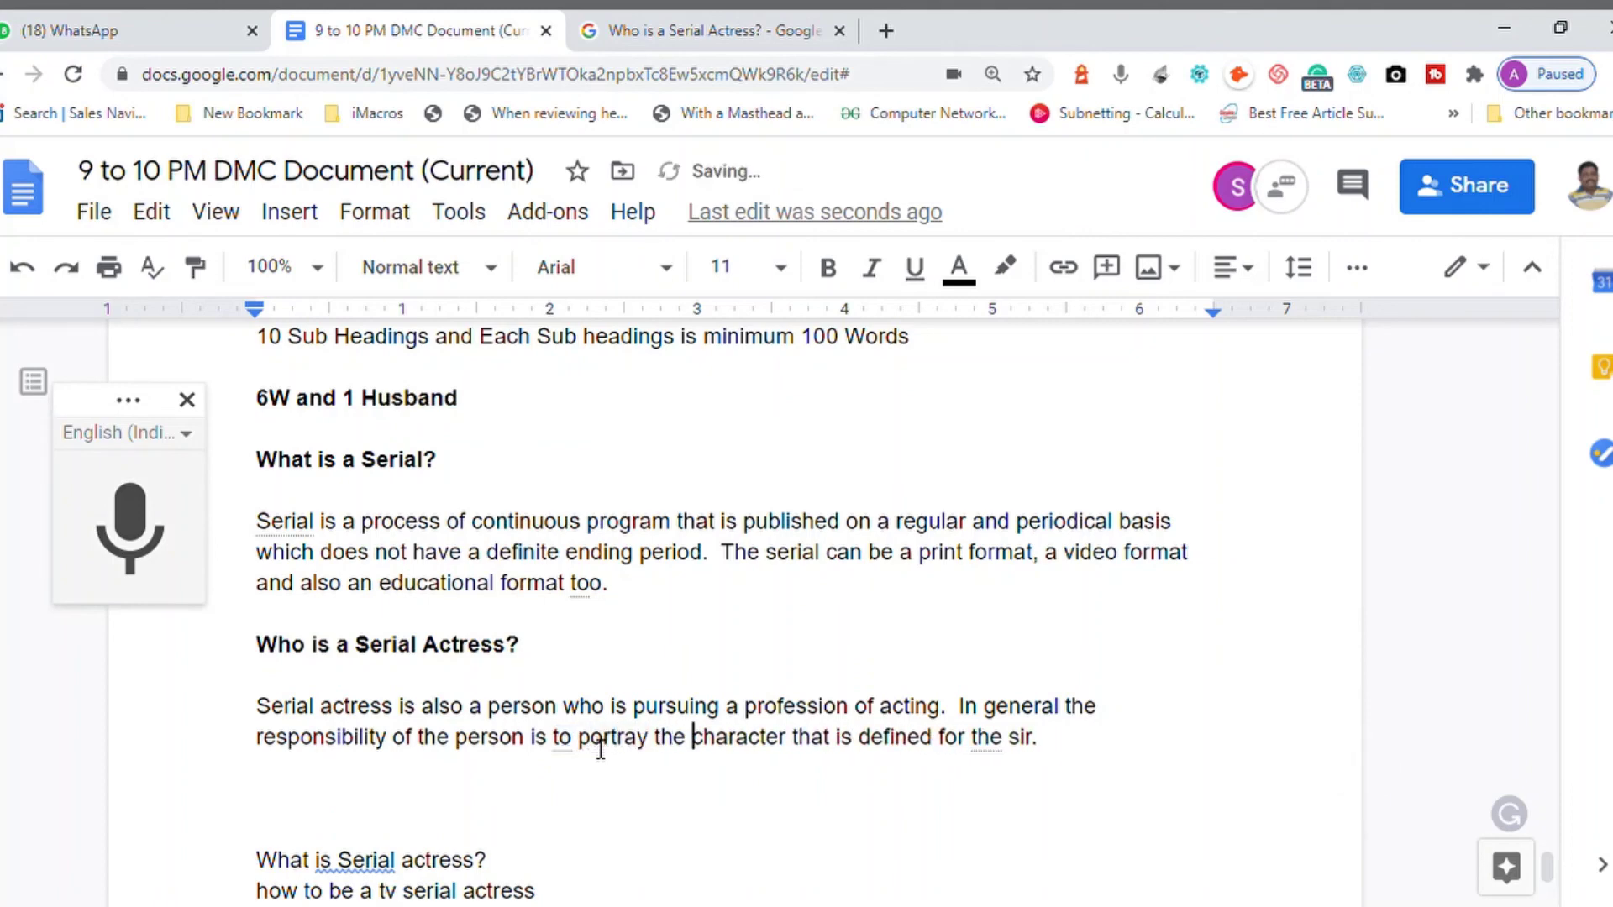
Replace the misheard ending "the sir." in the answer below "Who is a Serial Actress?" with "her."
key("End")
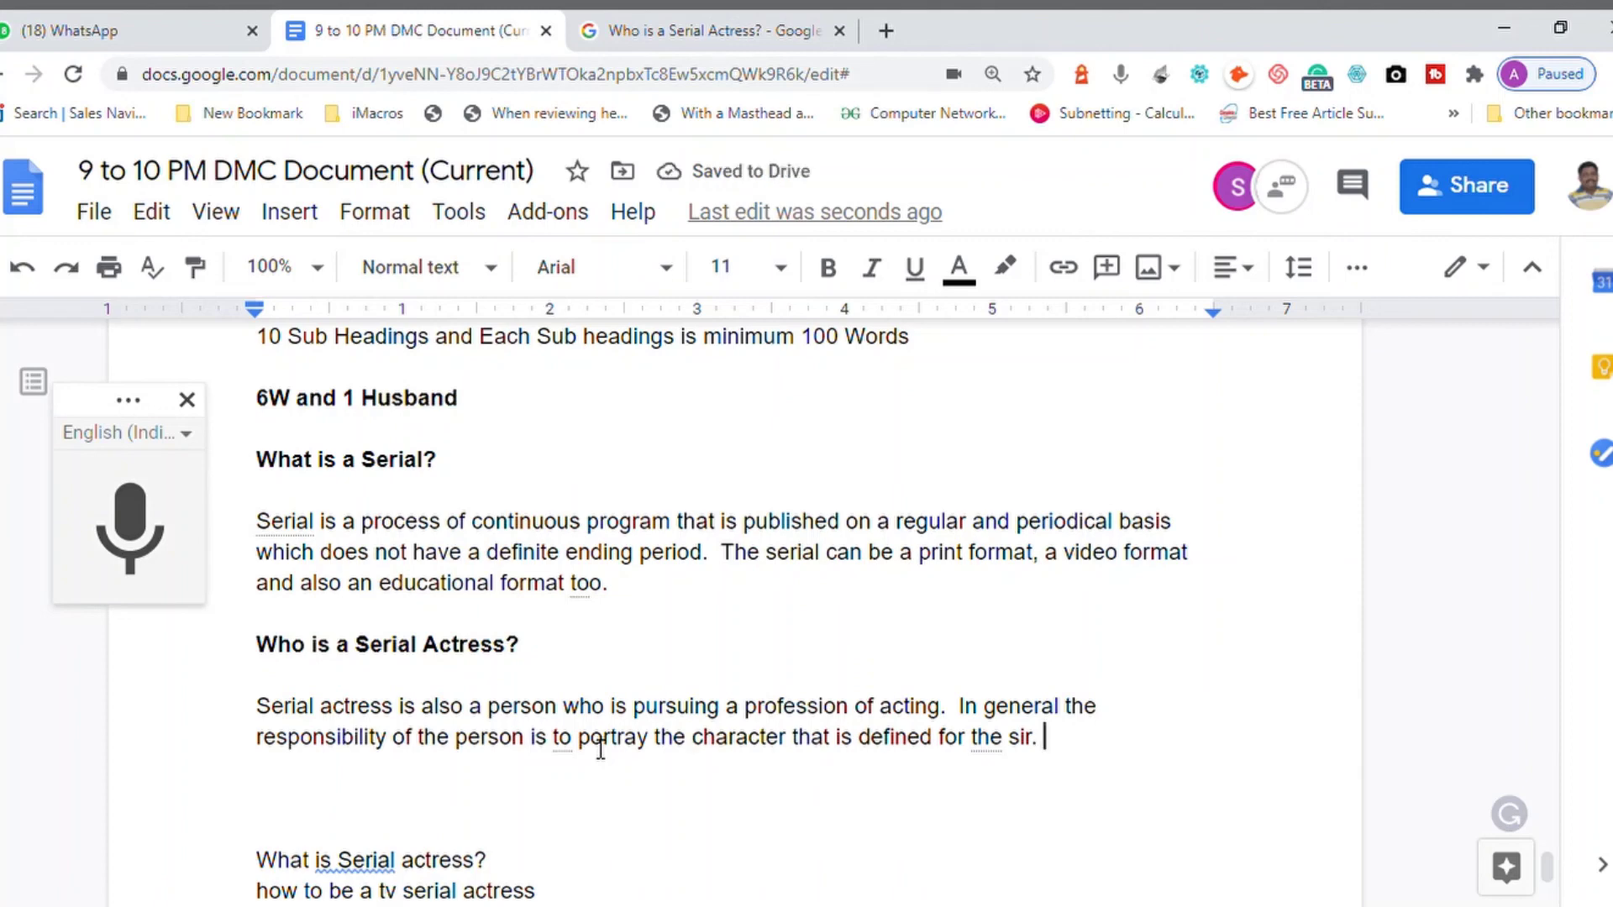
key("BackSpace")
key("BackSpace")
key("BackSpace")
key("BackSpace")
key("BackSpace")
key("BackSpace")
key("BackSpace")
key("BackSpace")
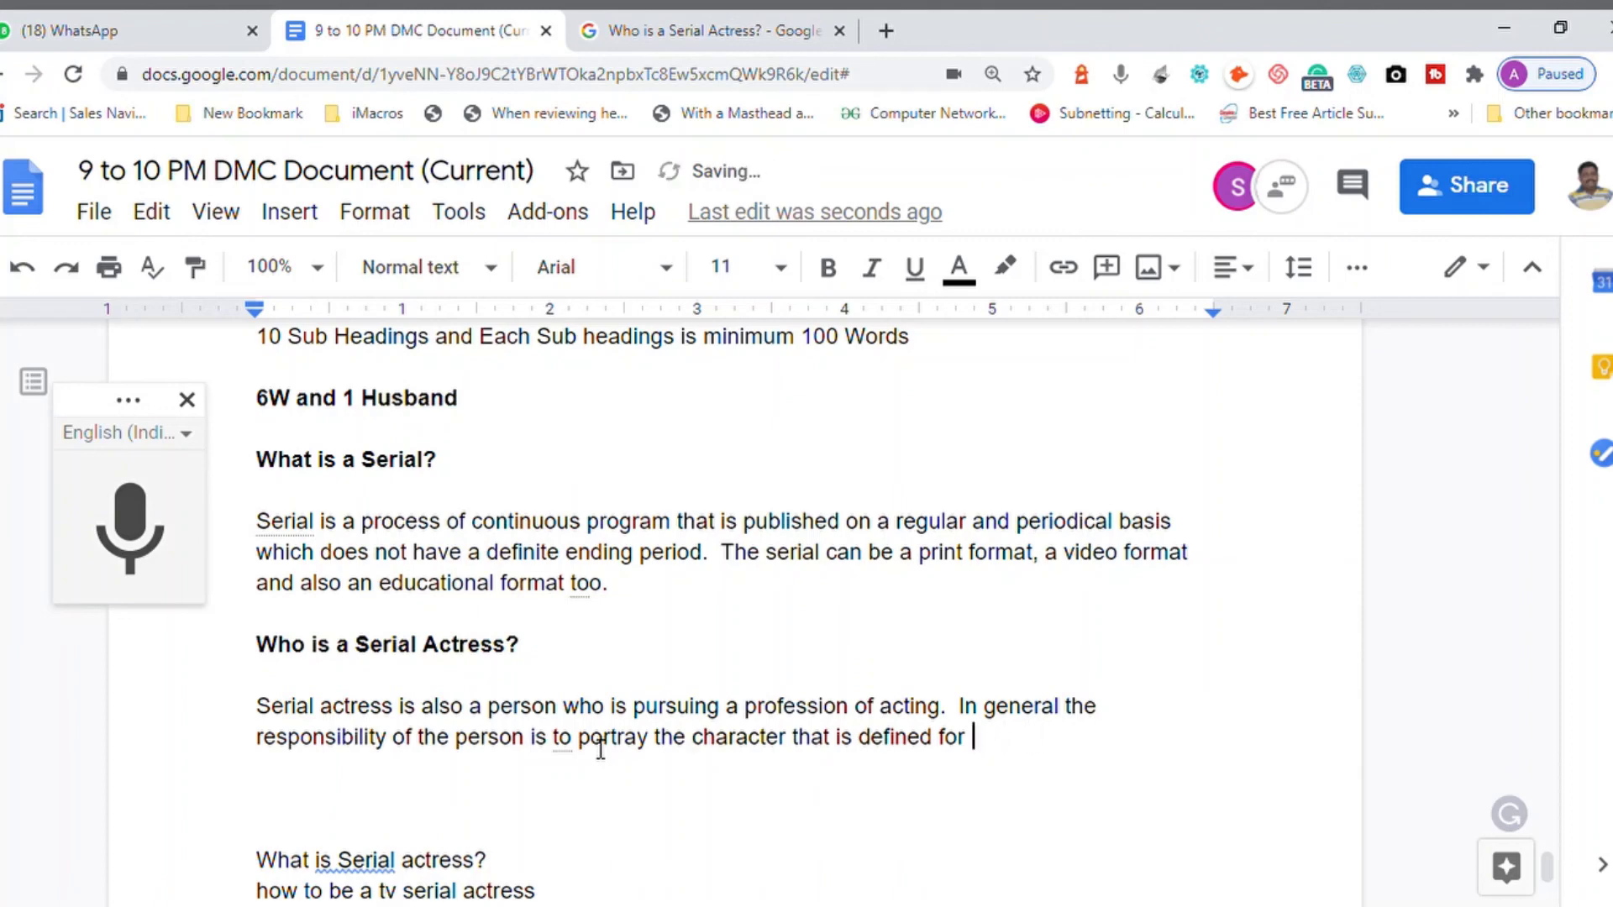
type("jim")
key("BackSpace")
key("BackSpace")
key("BackSpace")
key("BackSpace")
type("her.")
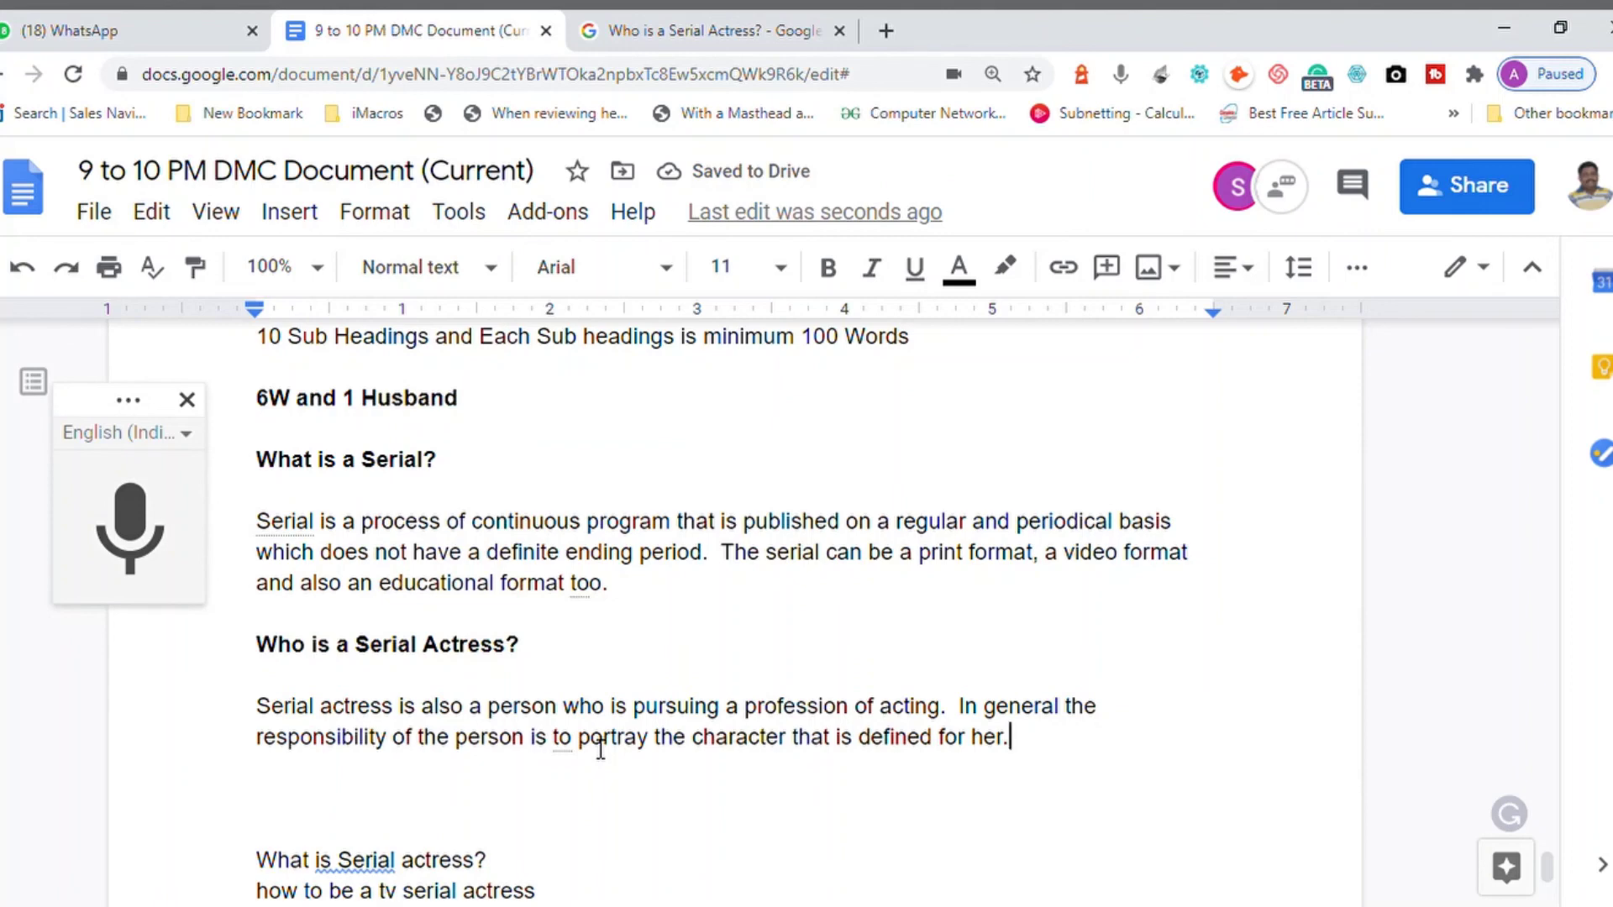
Consult the Actor description in the search results and dictate a closing sentence on programs broadcasted or telecasted in mediums like radio, television and cinema hall
left_click(705, 28)
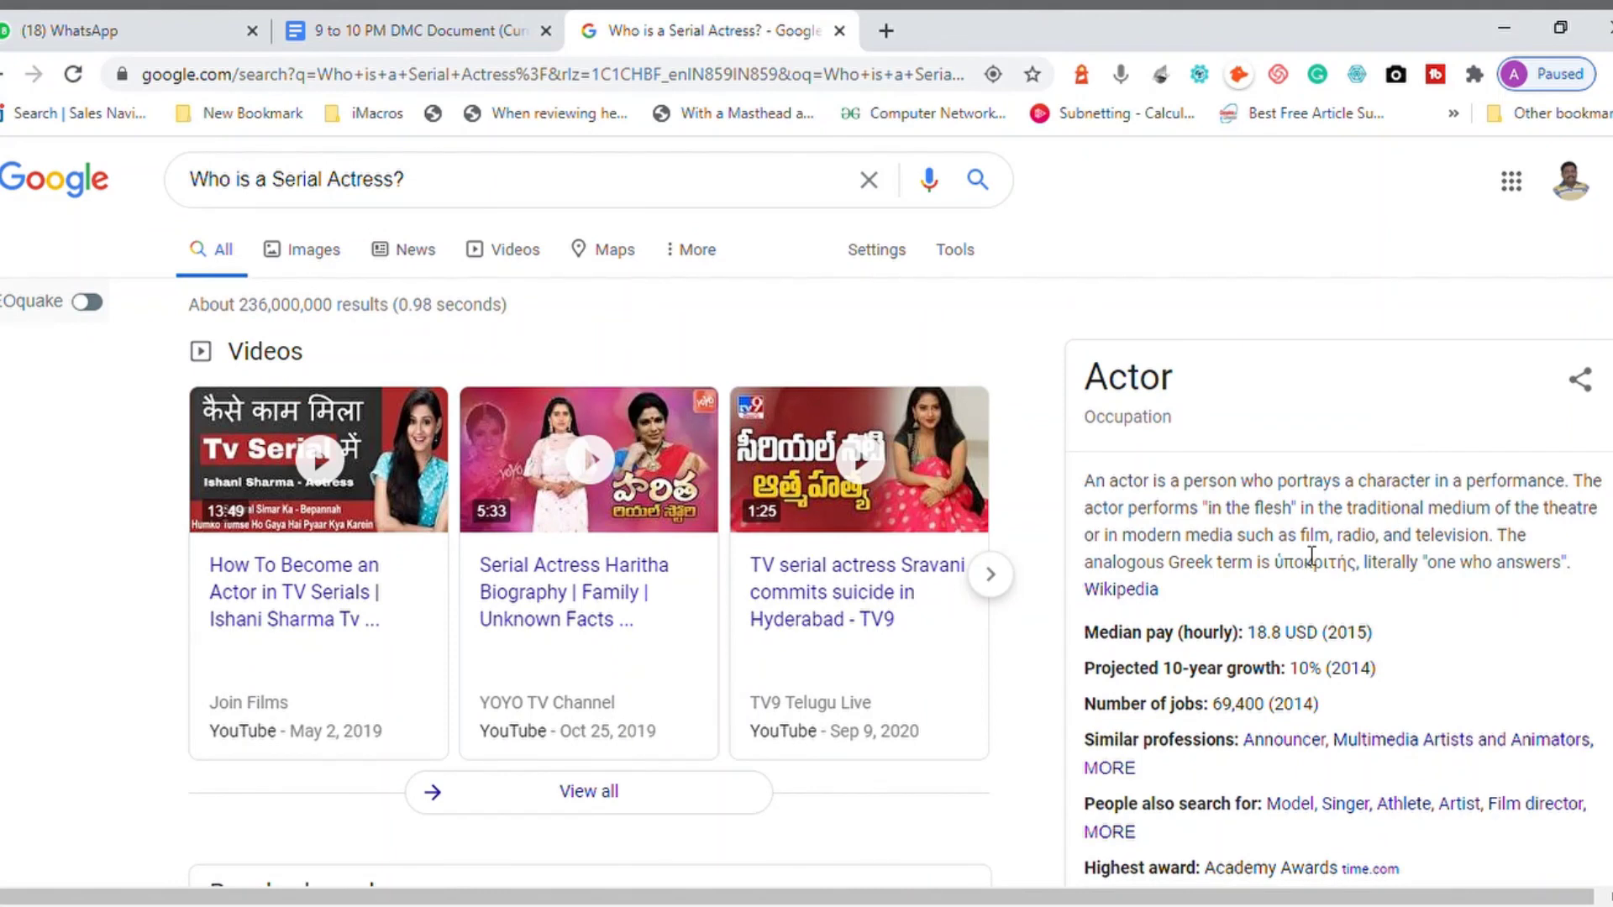
left_click_drag(1300, 542, 1458, 557)
left_click(1458, 557)
left_click(474, 33)
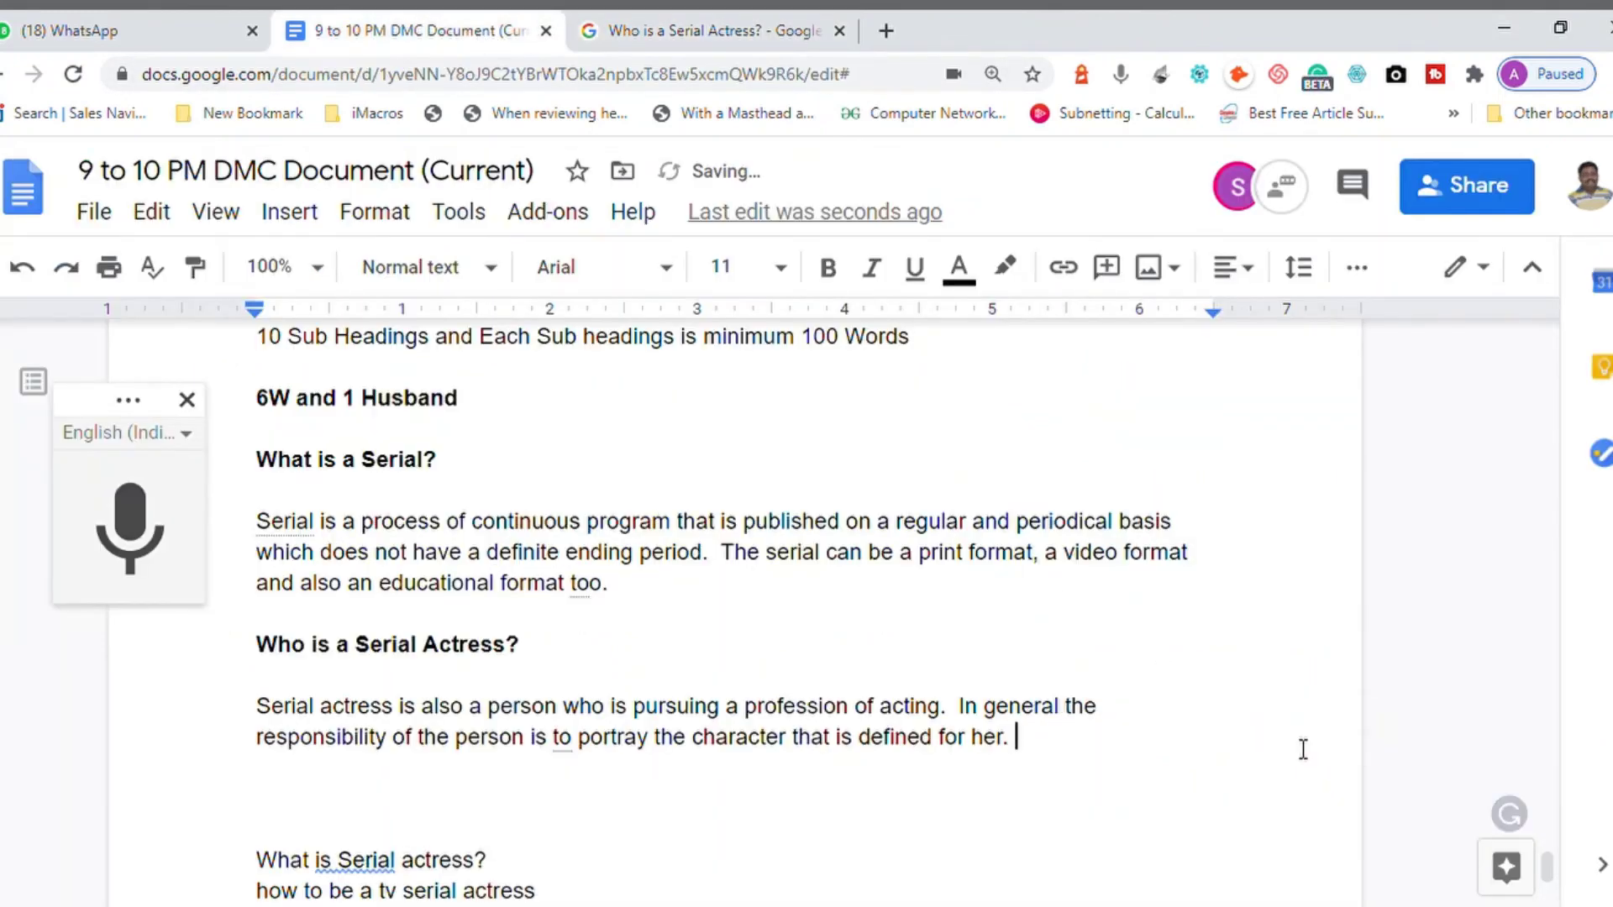
key("ctrl+shift+s")
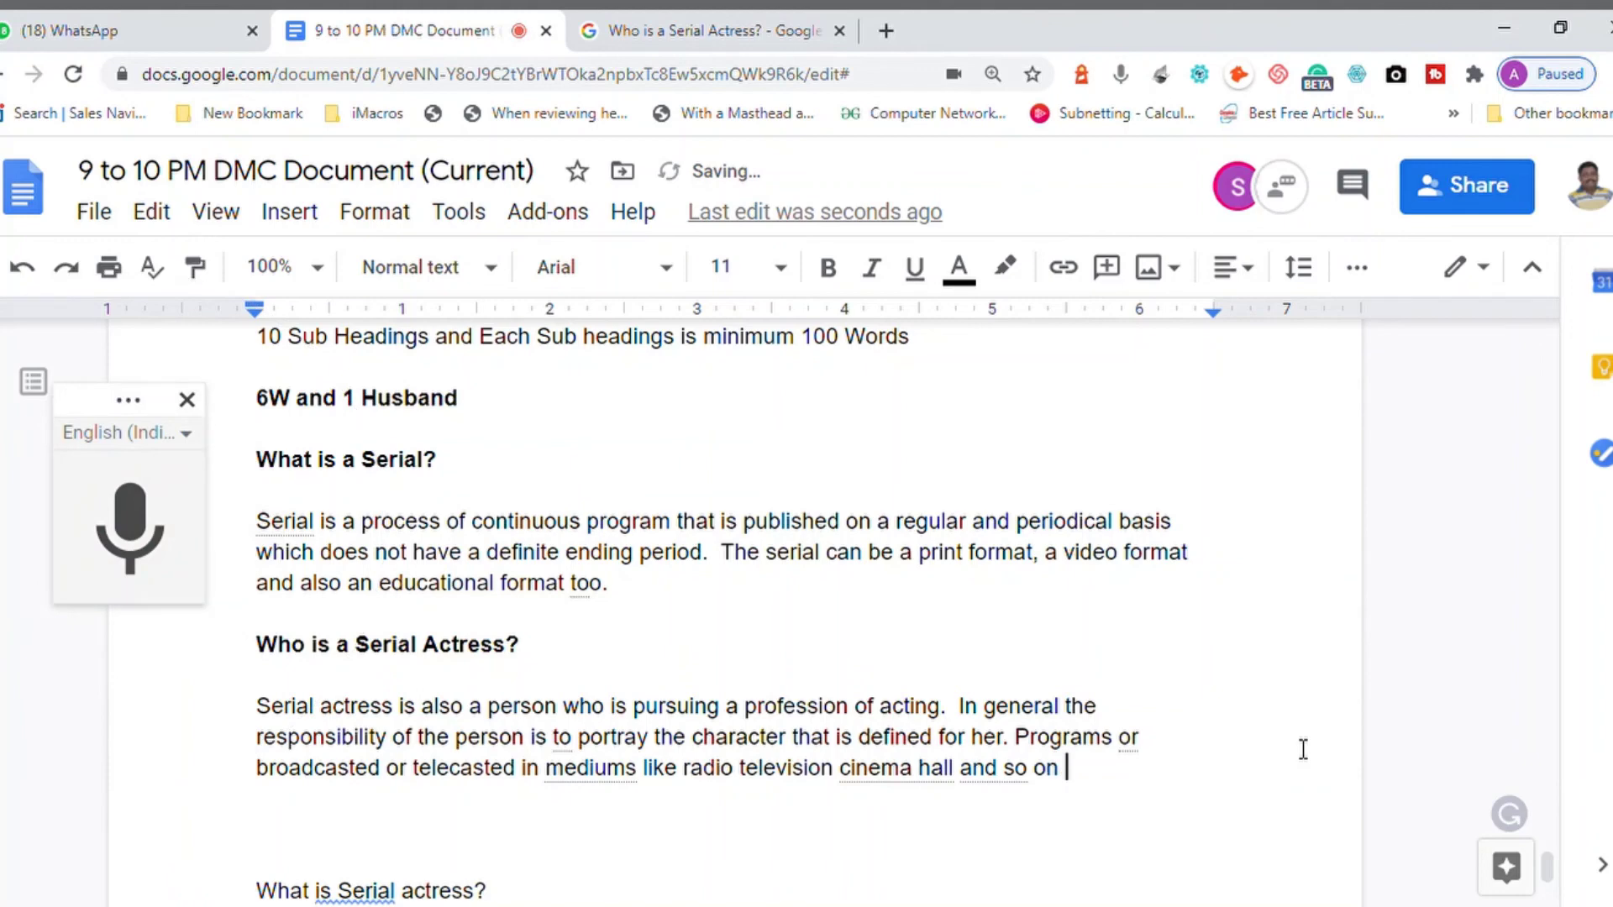
key("BackSpace")
type(".")
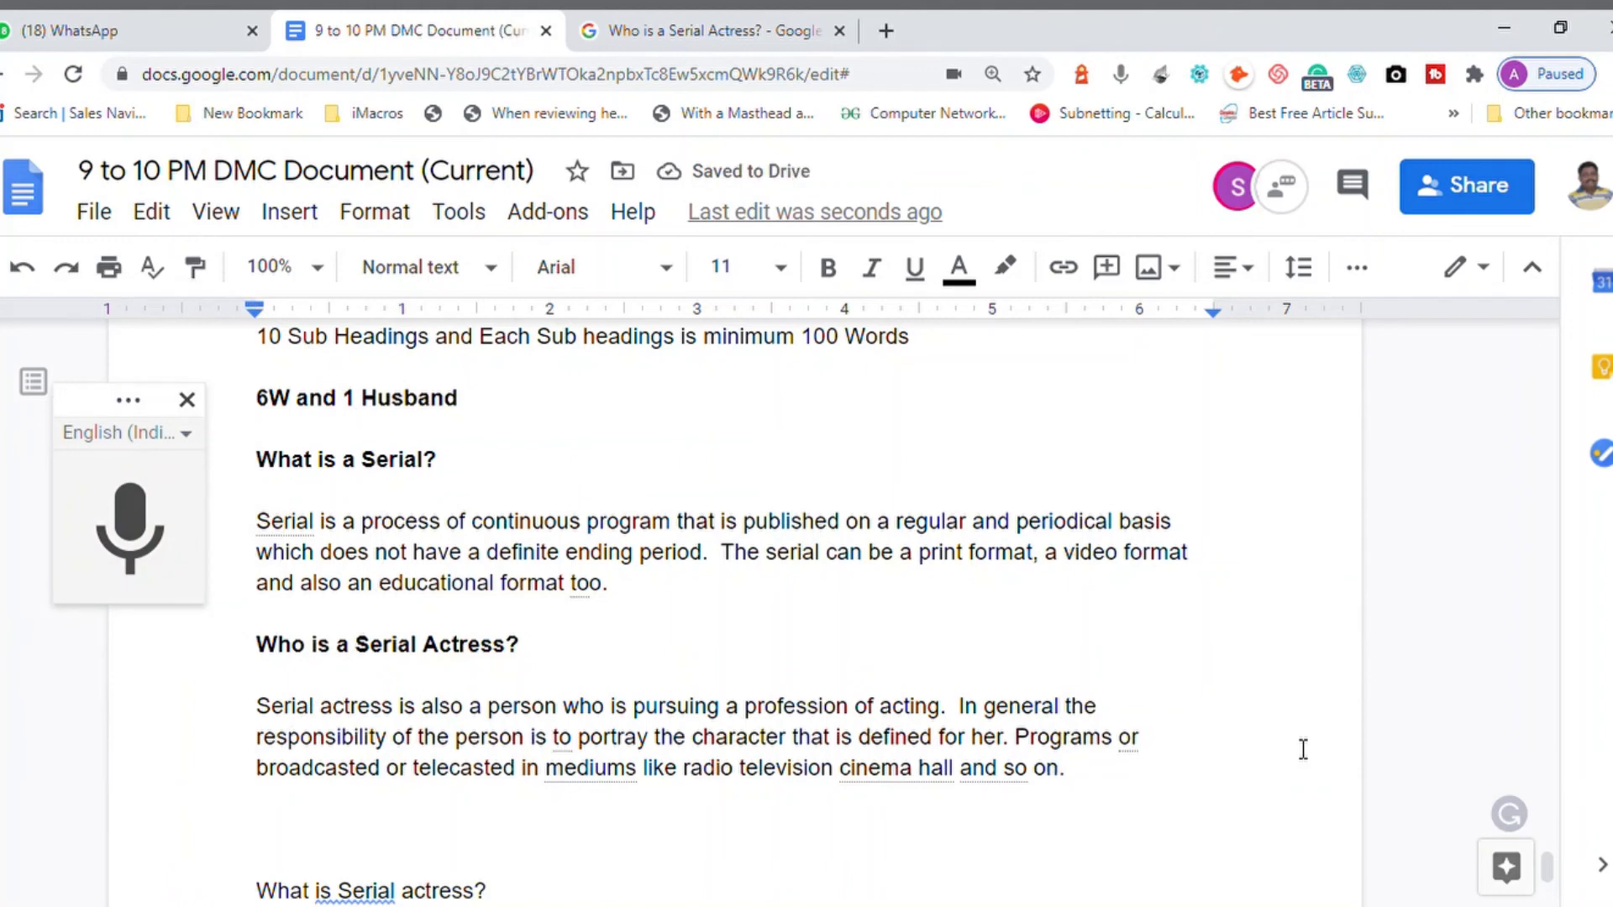
Delete one empty line between the serial actress answer and the question "What is Serial actress?"
key("Down")
key("Down")
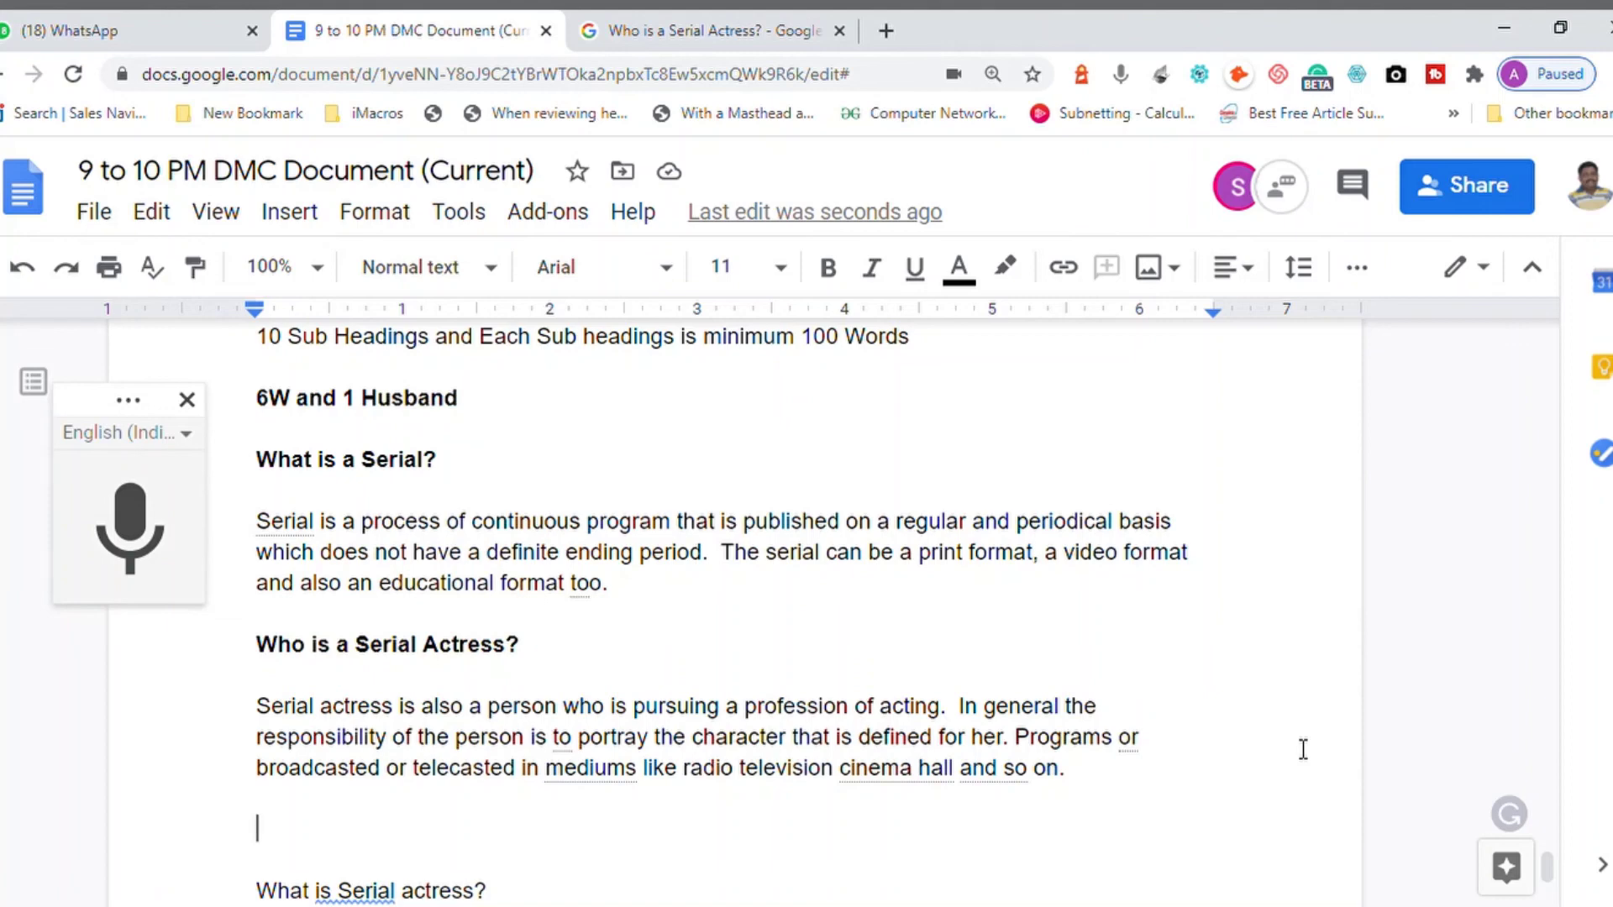
key("BackSpace")
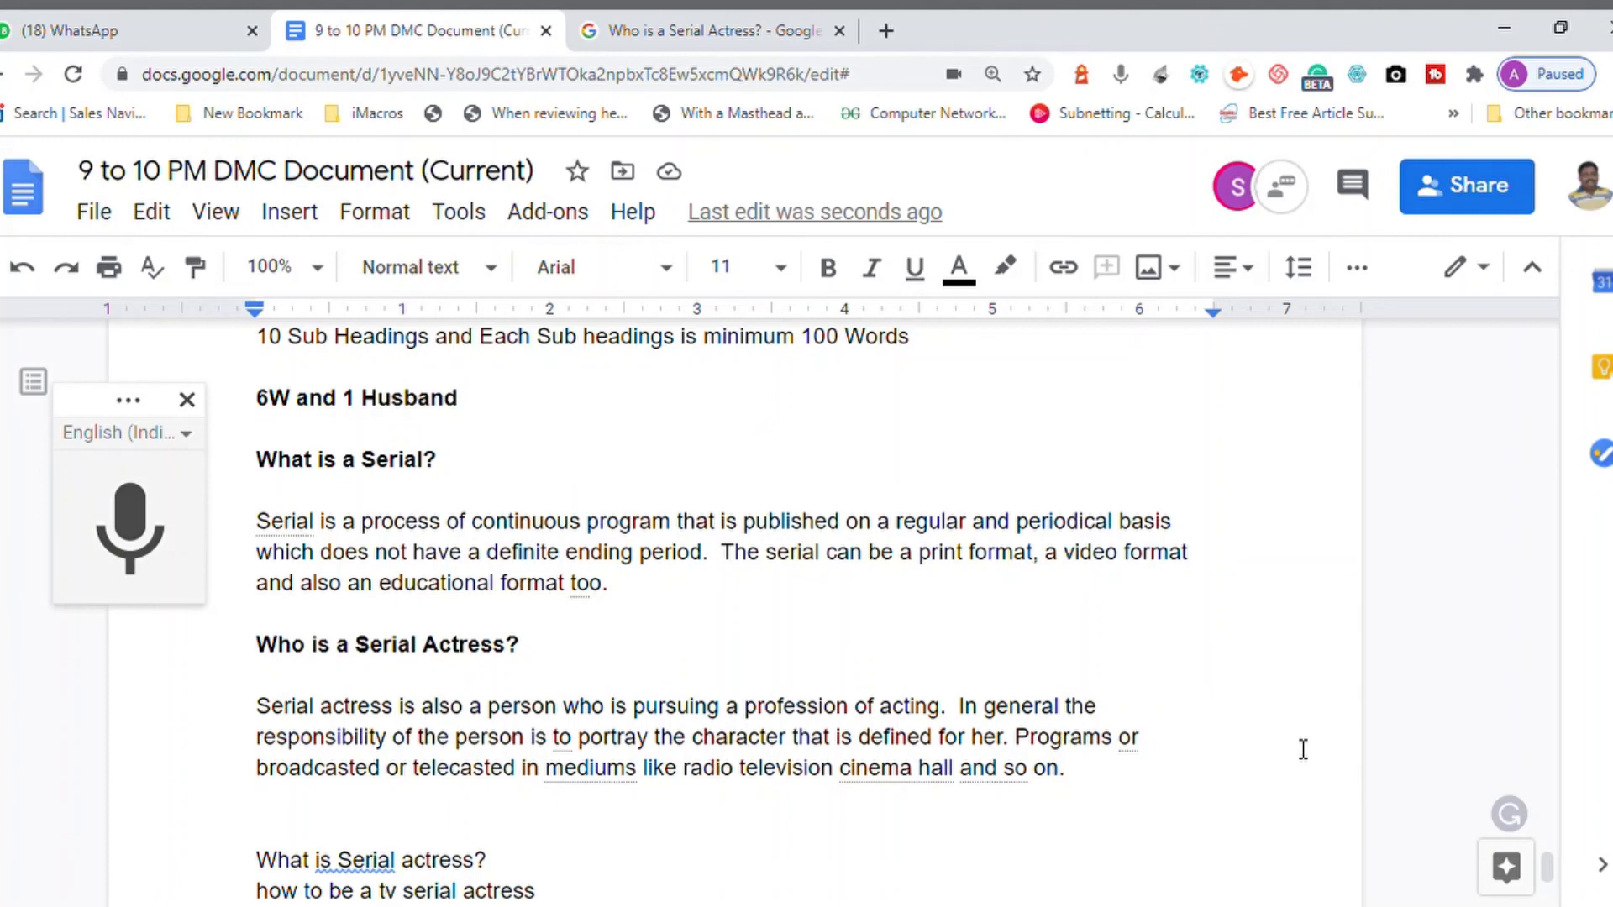
Select the text from the heading "What is a Serial?" down through the question "how much salary of serial actress?"
key("Up")
key("Up")
key("Up")
key("Up")
key("Up")
key("Up")
key("Up")
key("Up")
key("Up")
key("Up")
key("Up")
key("shift+Down")
key("shift+Down")
key("shift+Down")
key("shift+Down")
key("shift+Down")
key("shift+Down")
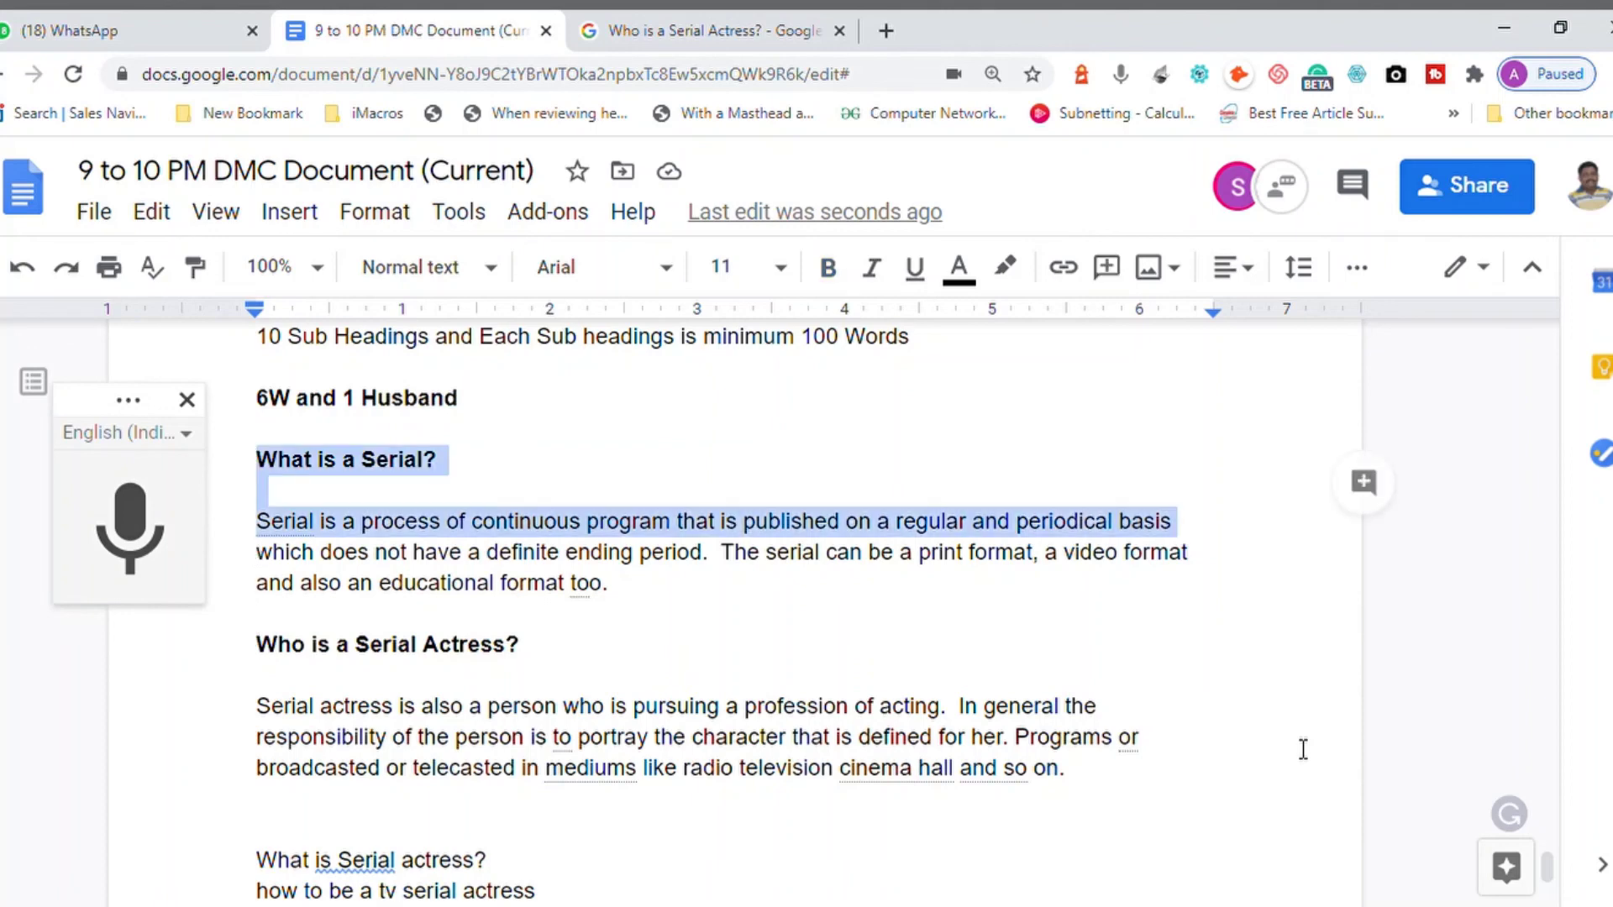
key("shift+Down")
key("shift+Down")
key("shift+Down")
key("shift+Down")
key("shift+Down")
key("shift+Down")
key("shift+Down")
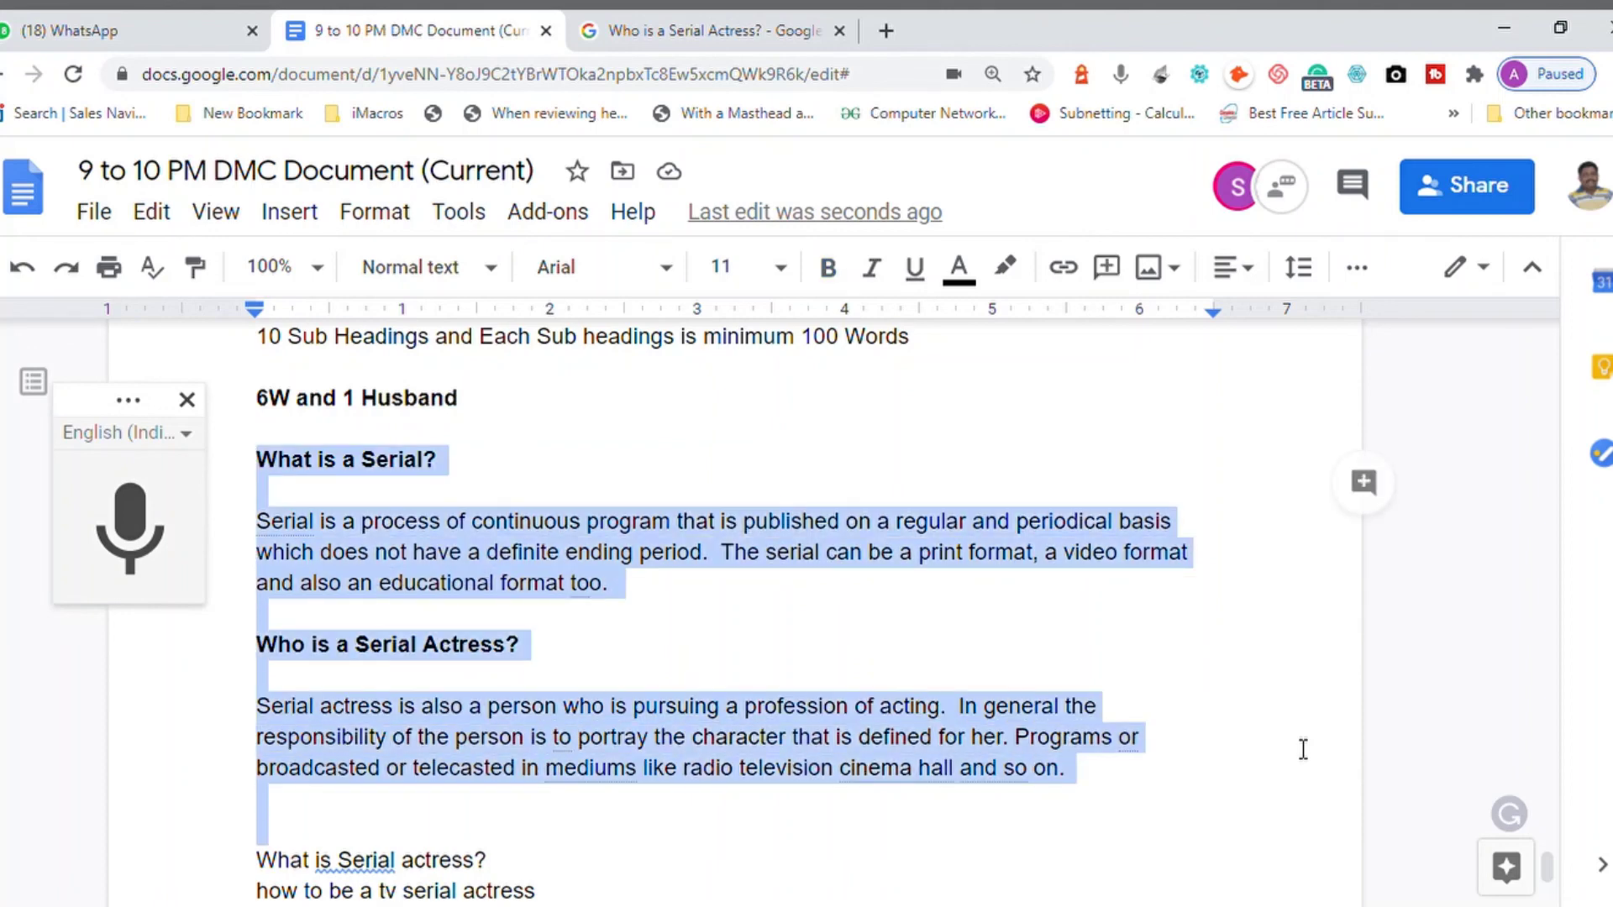
key("shift+Down")
key("shift+Down")
key("shift+Down")
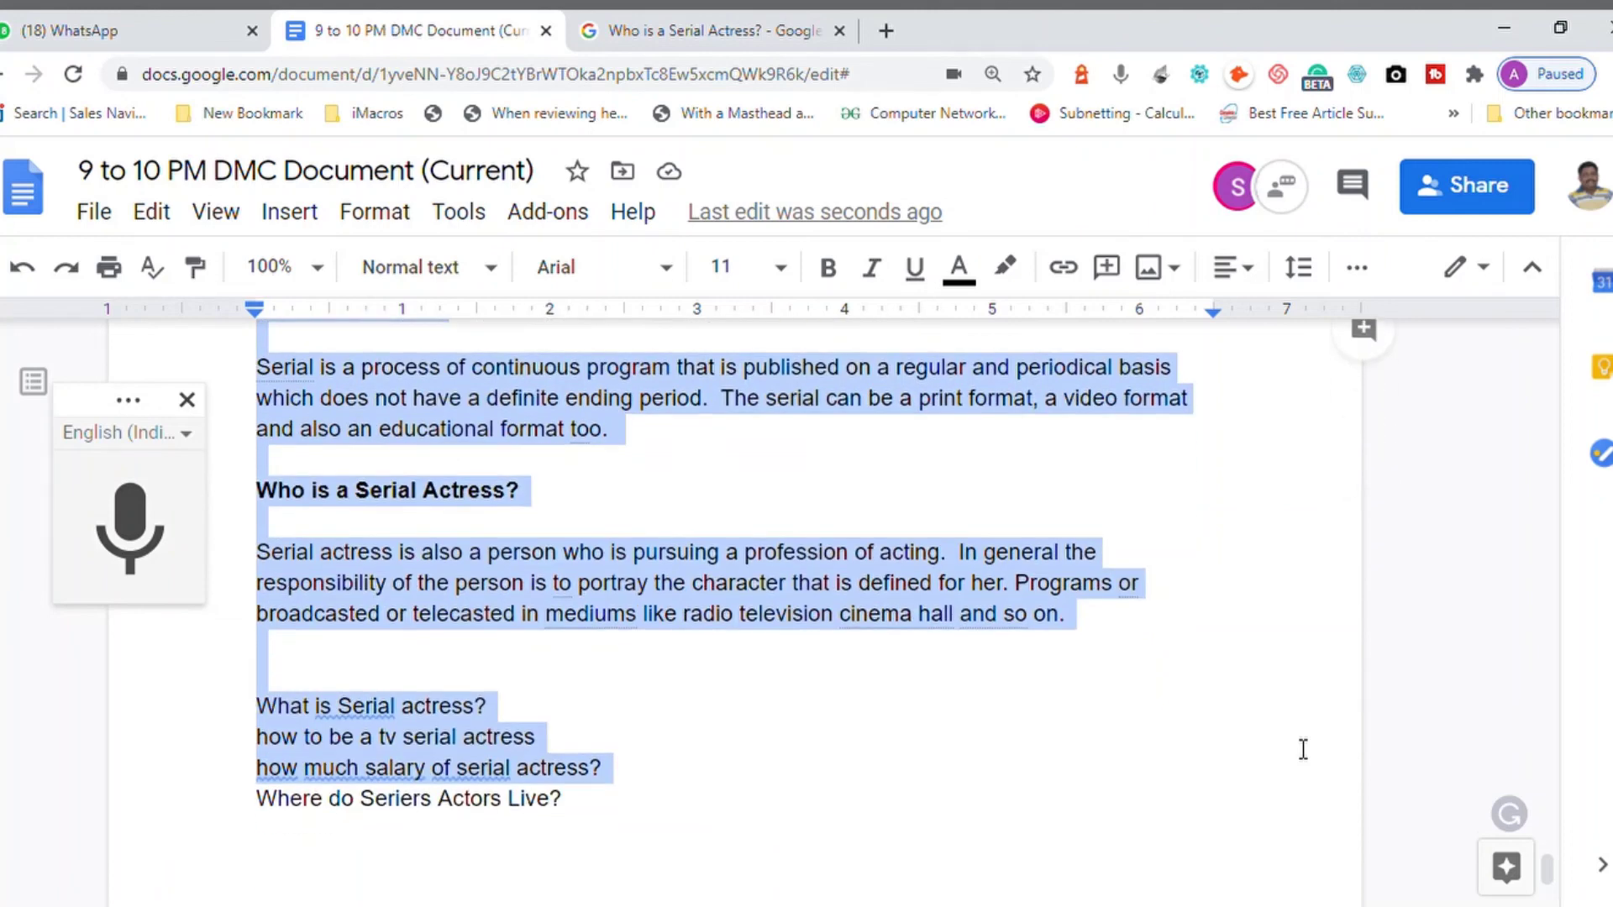